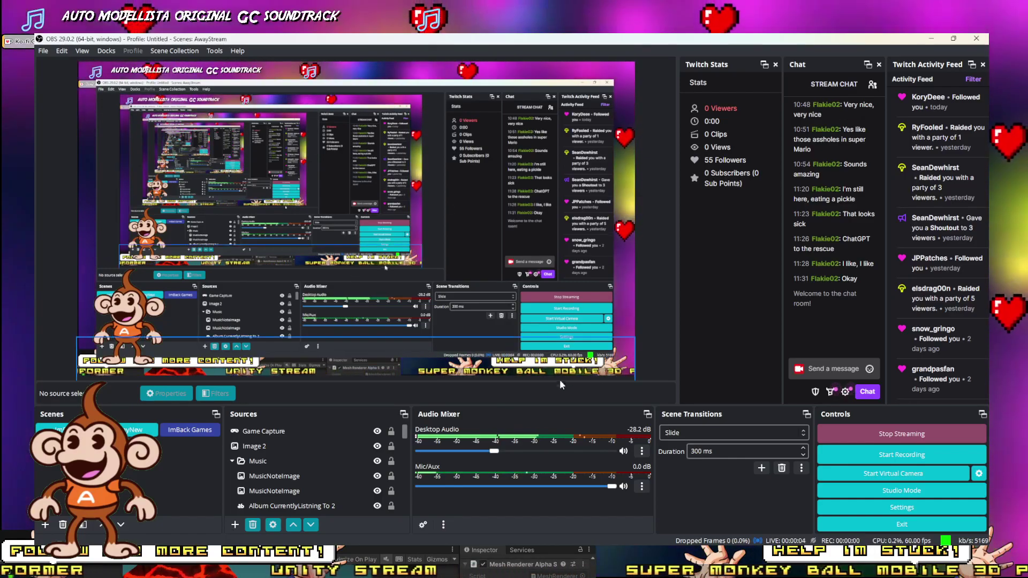
Lower the Desktop Audio level in OBS to -34.8 dB and switch to the Unity editor.
left_click_drag(494, 452, 481, 453)
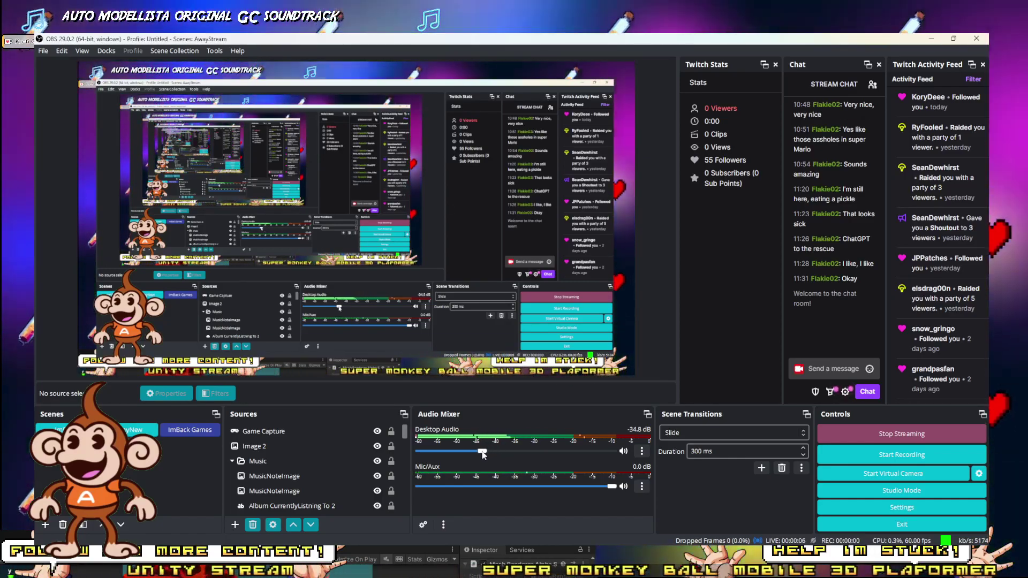
left_click(931, 39)
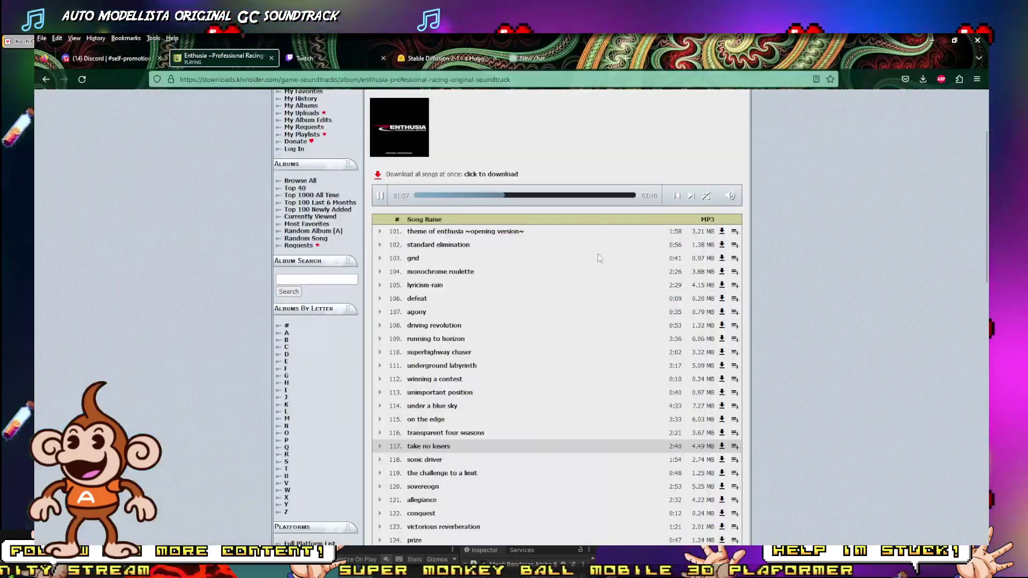
left_click(932, 40)
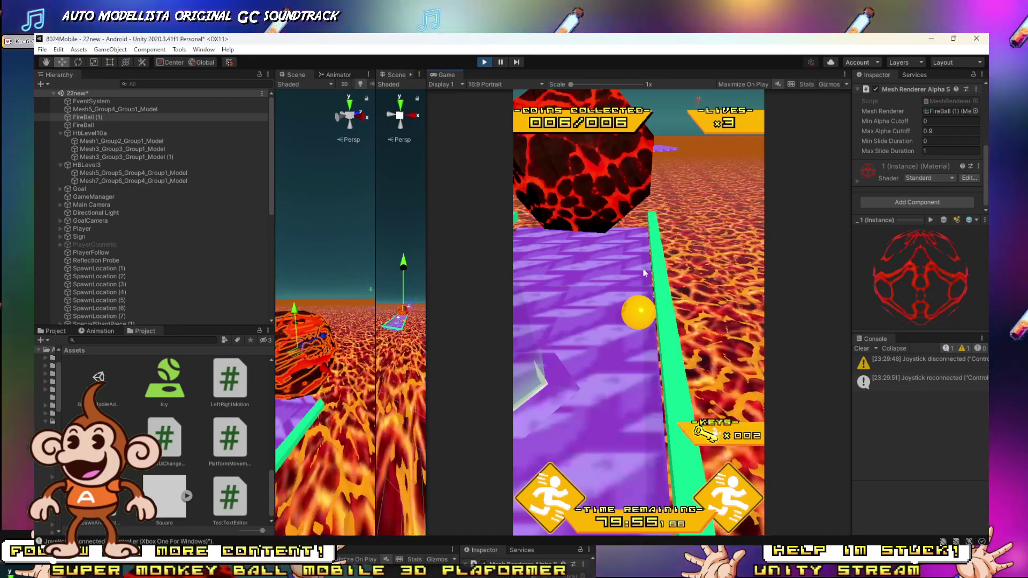
left_click(316, 555)
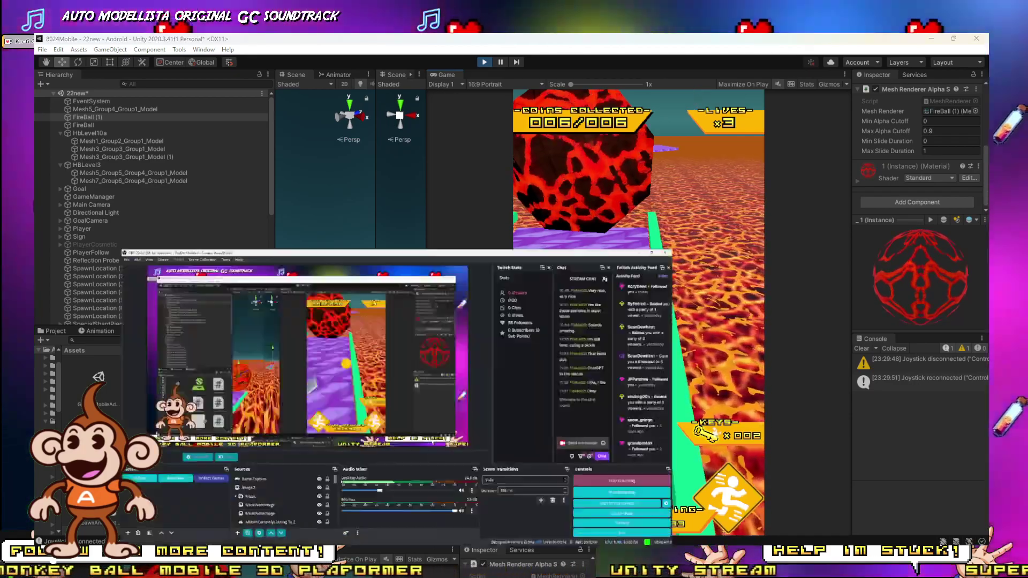
left_click(932, 39)
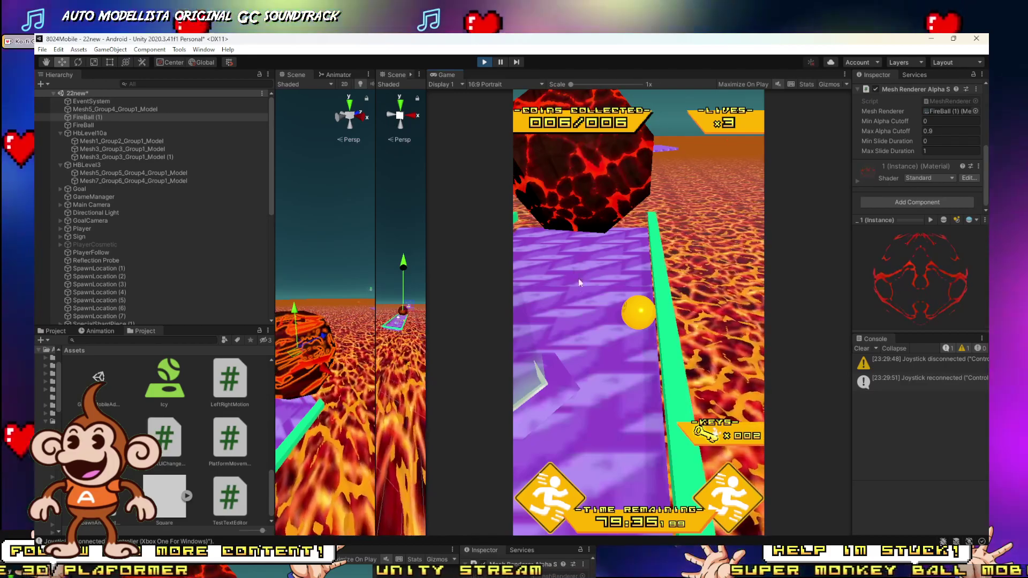
key("alt+Tab")
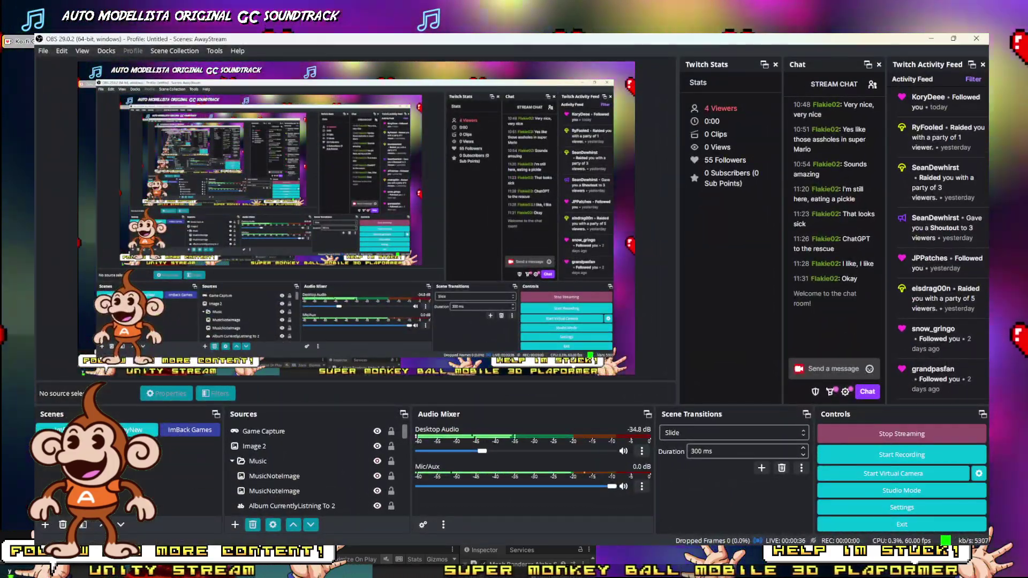
key("alt+Tab")
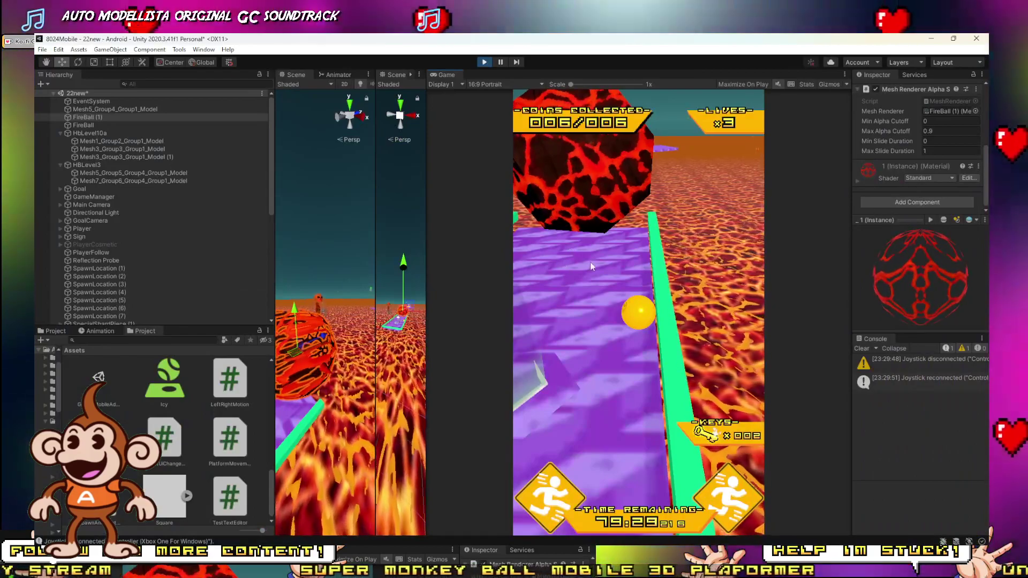
Enlarge the Scene view to examine the lava fireball up close, and widen the Game view again.
left_click_drag(427, 289, 445, 299)
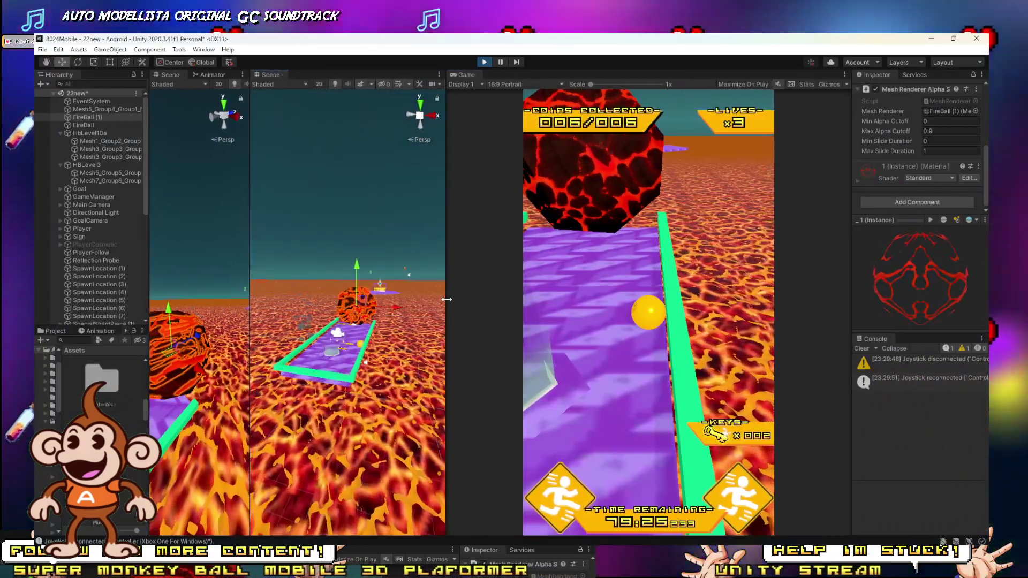
key("w")
right_click_drag(420, 342, 447, 332)
left_click_drag(447, 339, 622, 343)
right_click_drag(452, 329, 393, 229)
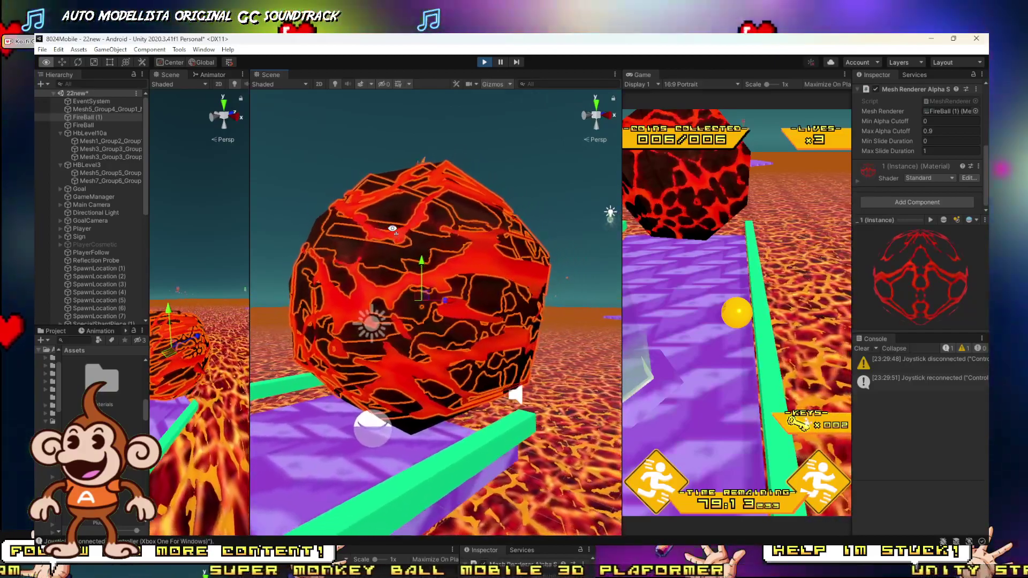
left_click_drag(622, 230, 280, 241)
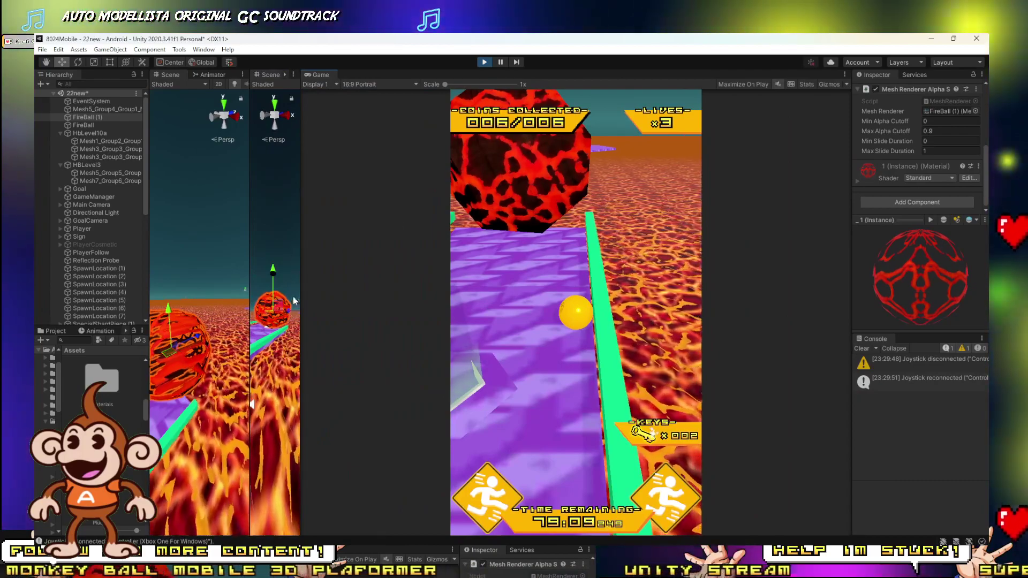
Select the FireBall object and review its Mesh Renderer and material settings.
left_click(277, 303)
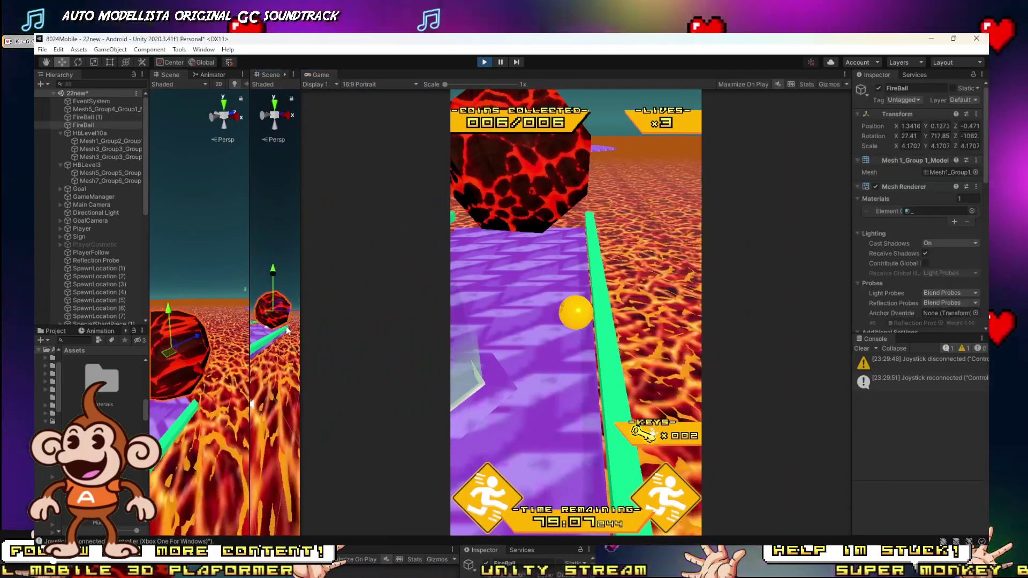
left_click_drag(302, 305, 477, 303)
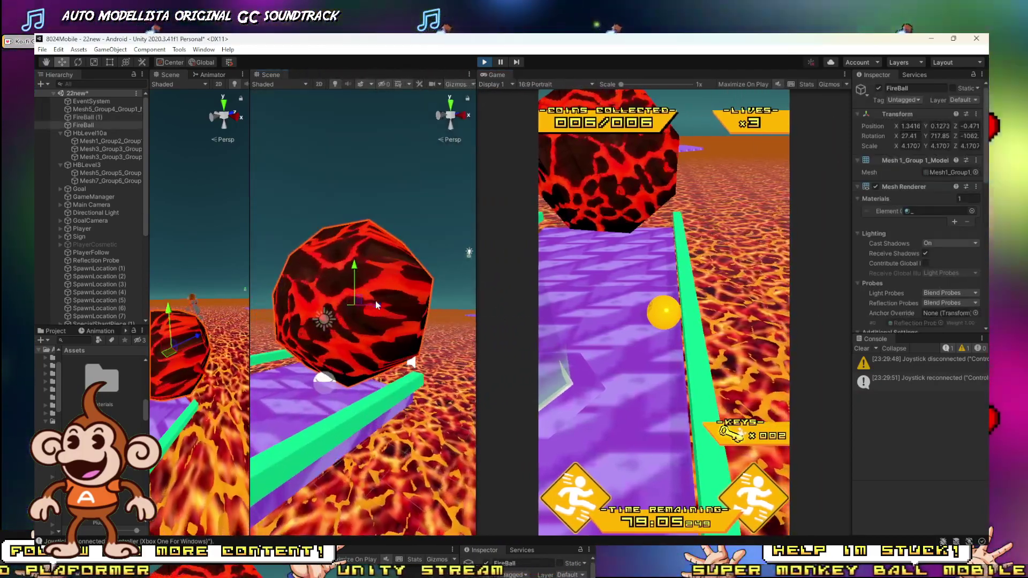
right_click_drag(354, 288, 442, 285)
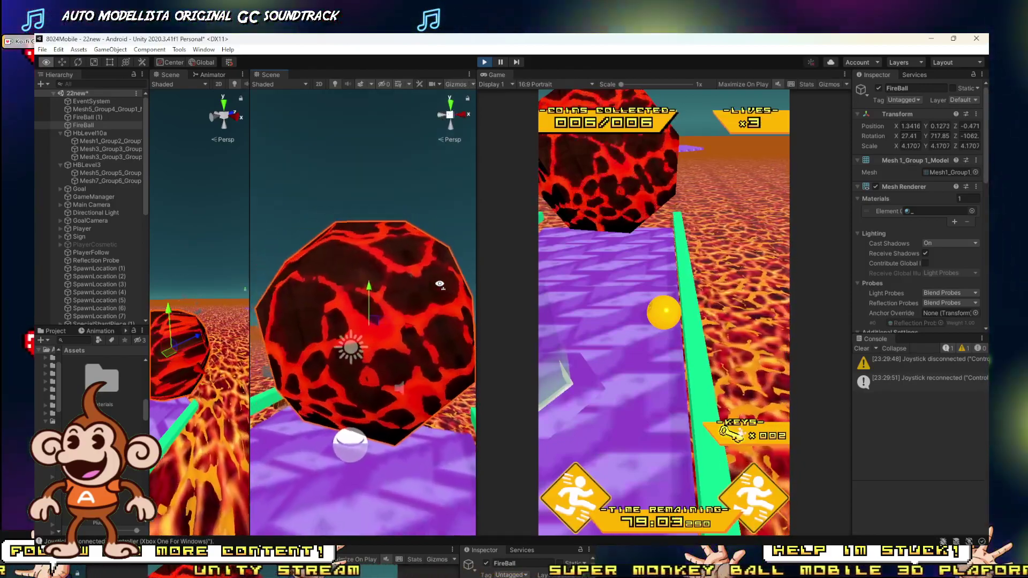
scroll(916, 214, "down", 4)
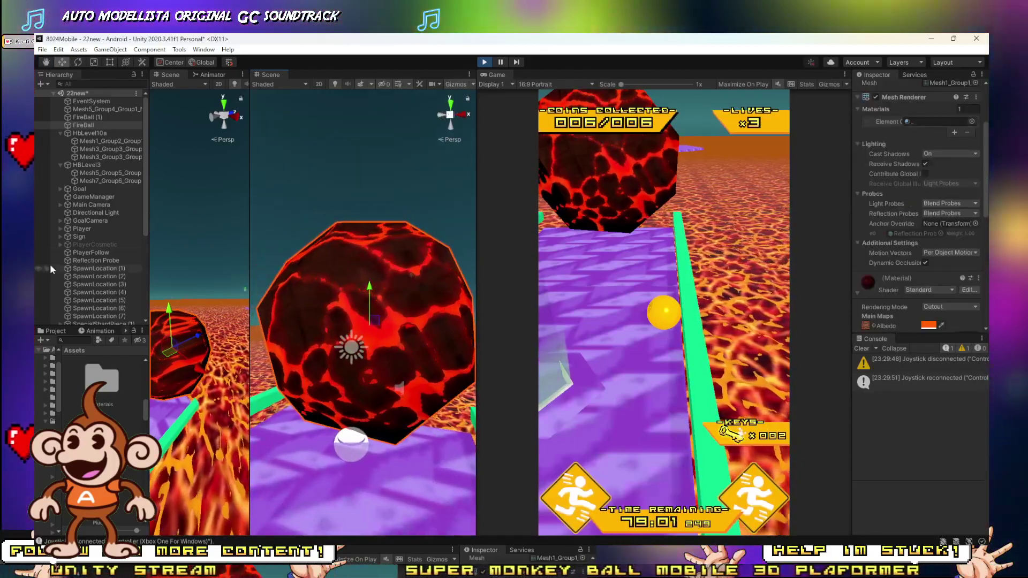
scroll(100, 310, "down", 4)
scroll(99, 364, "down", 3)
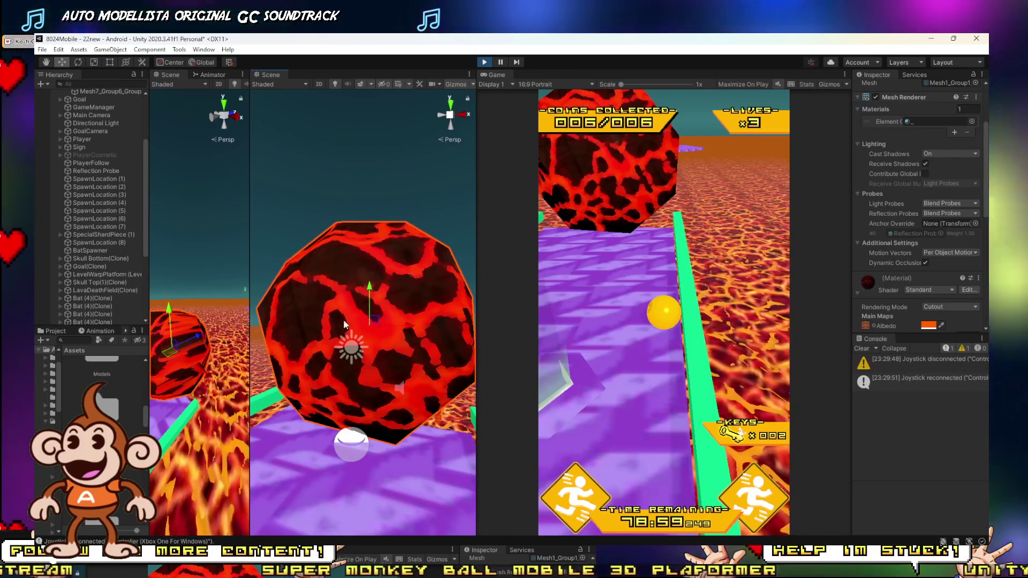
left_click(324, 344)
left_click(357, 253)
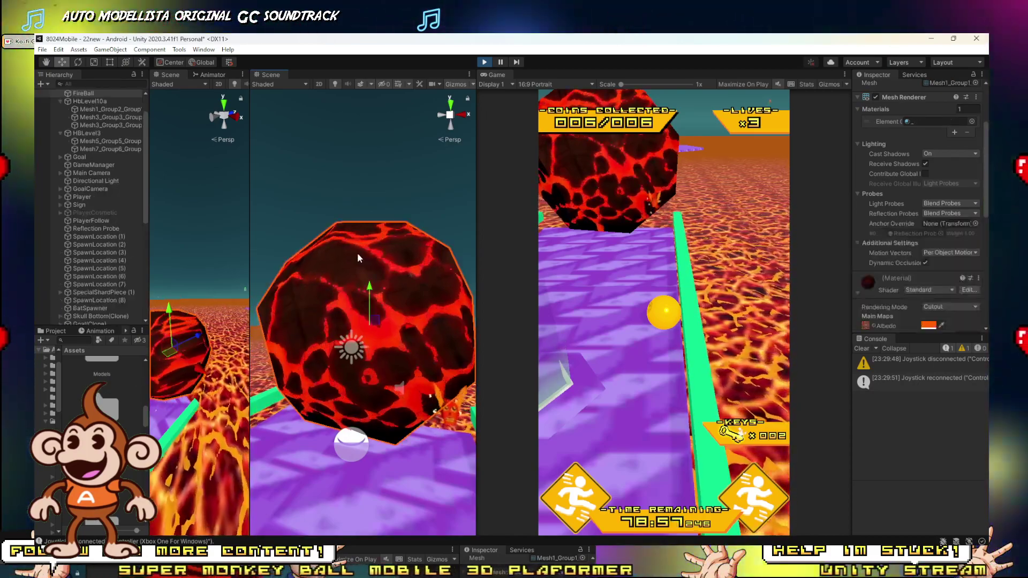
scroll(905, 193, "down", 4)
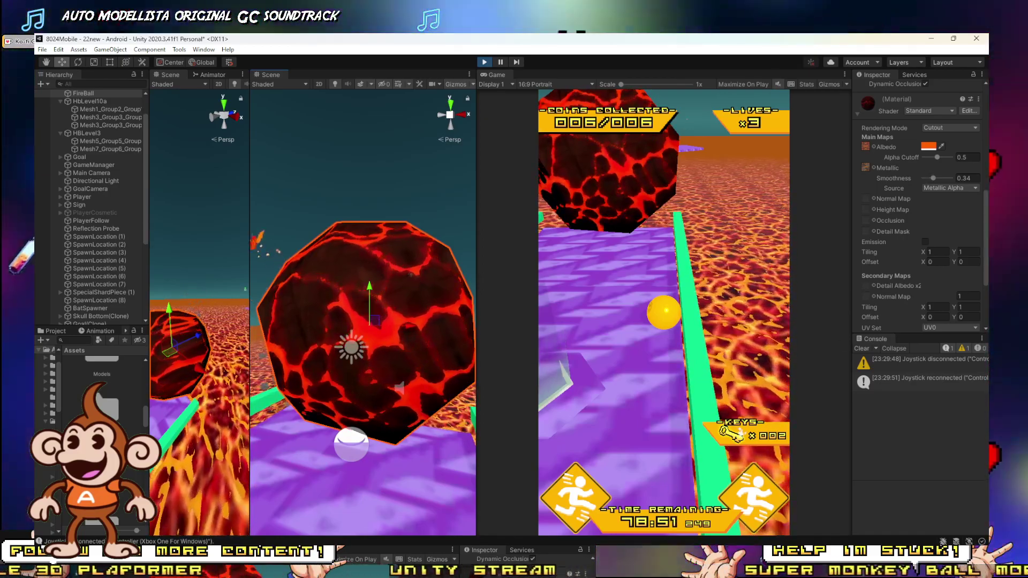
Switch to OBS and change the live stream to another scene and back.
key("alt+Tab")
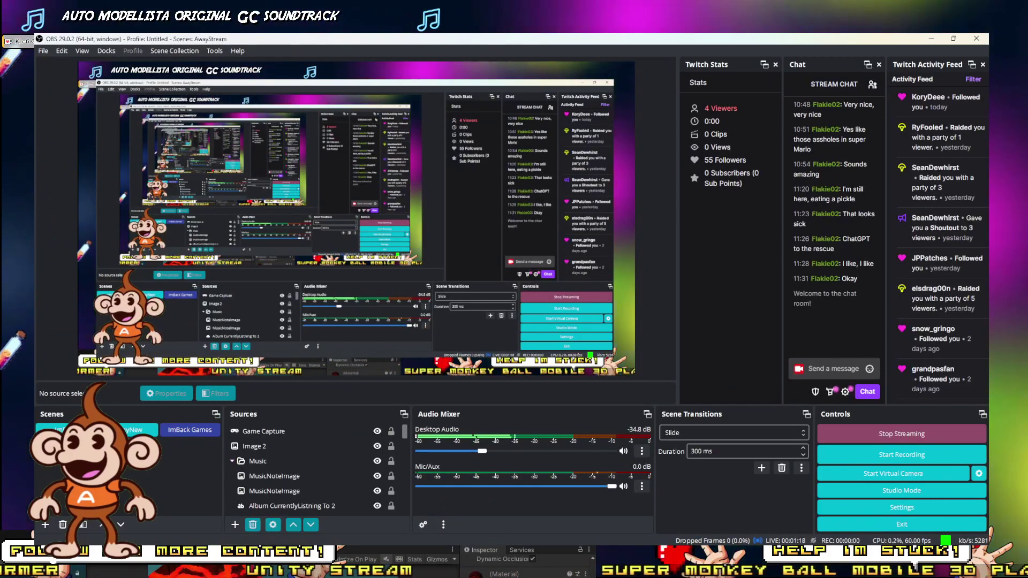
key("alt+Tab")
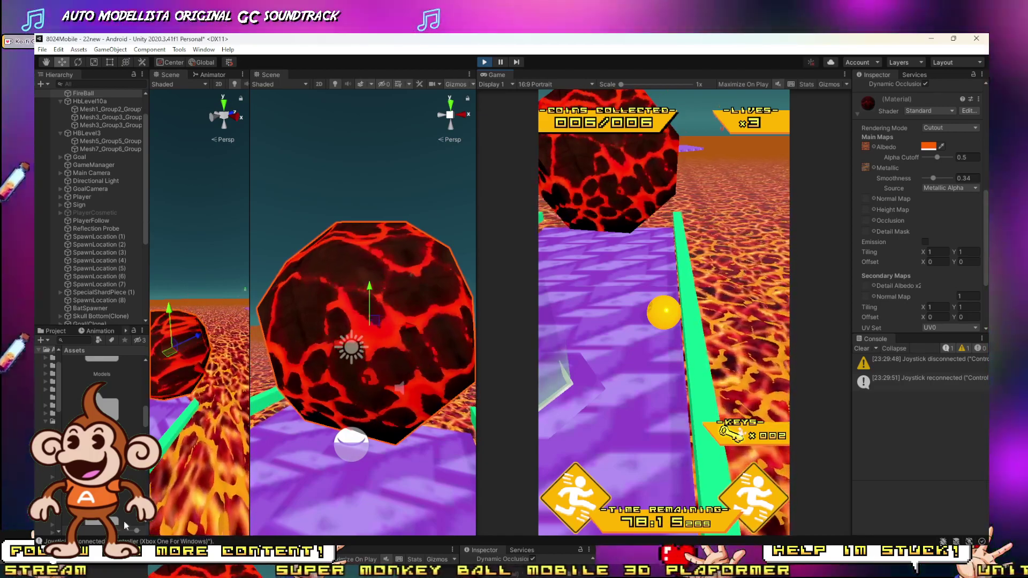
left_click(248, 557)
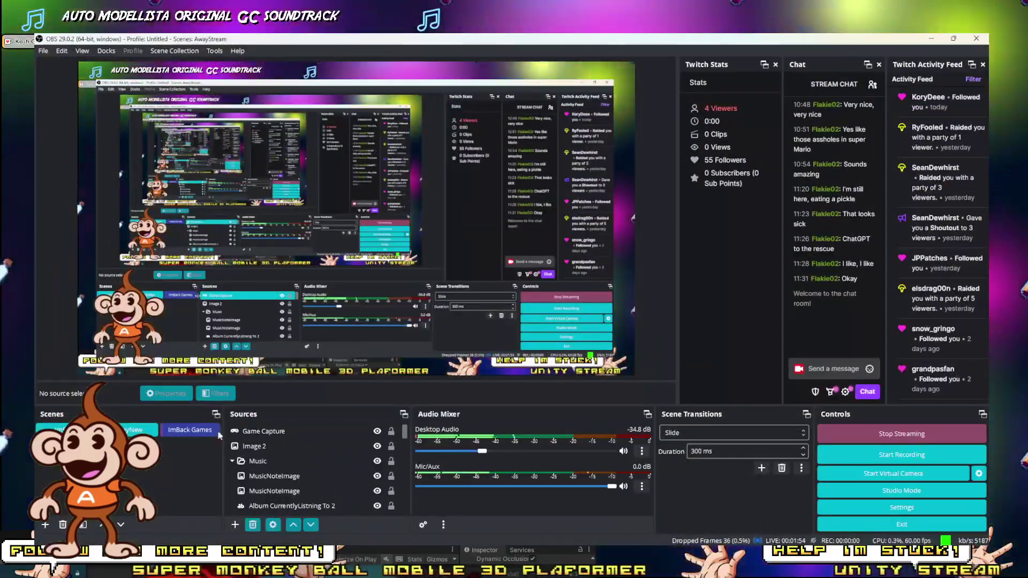
left_click(191, 429)
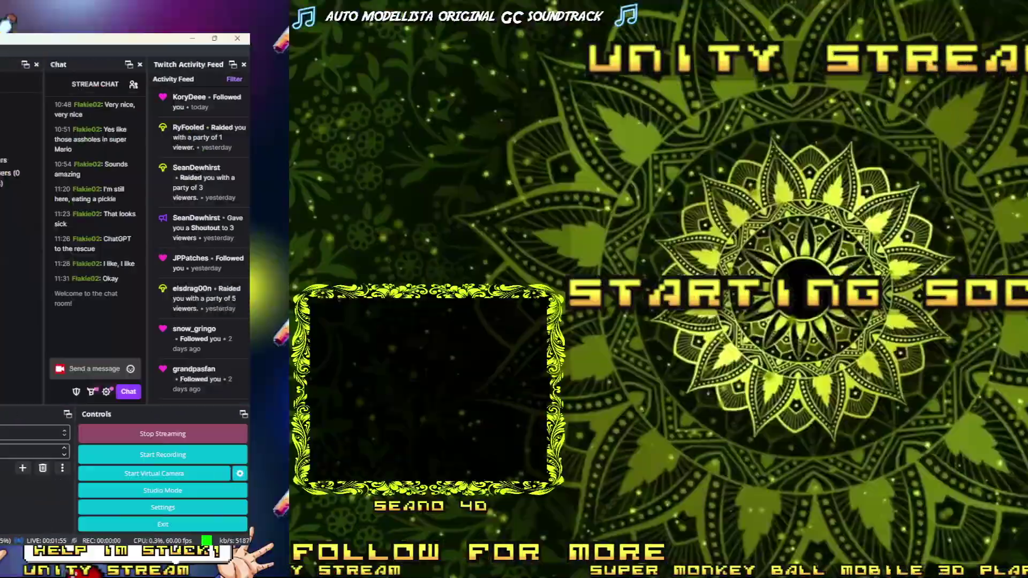
left_click(147, 429)
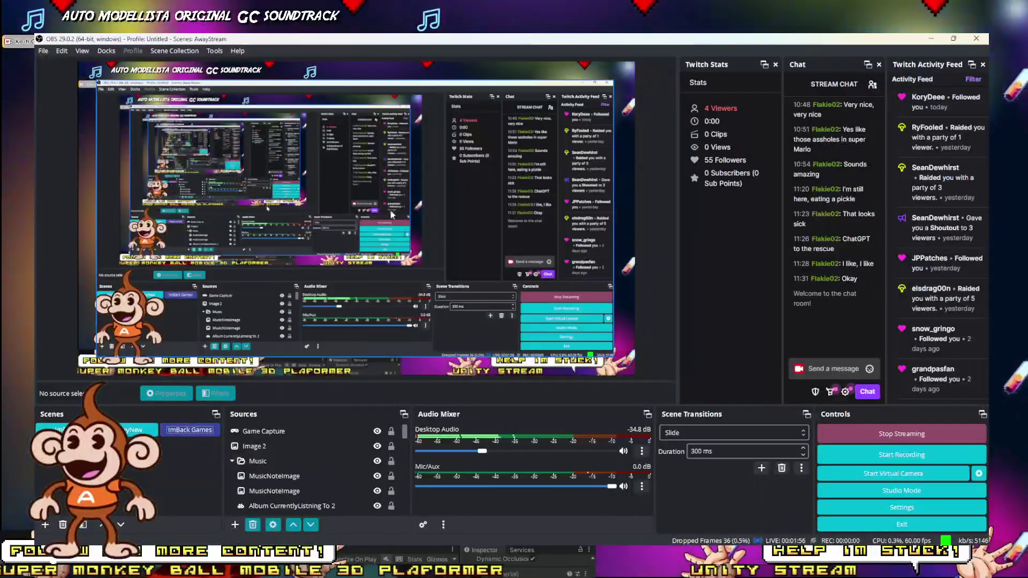
Restore the OBS window to a smaller size and minimise it to return to the Unity editor.
left_click_drag(512, 38, 412, 271)
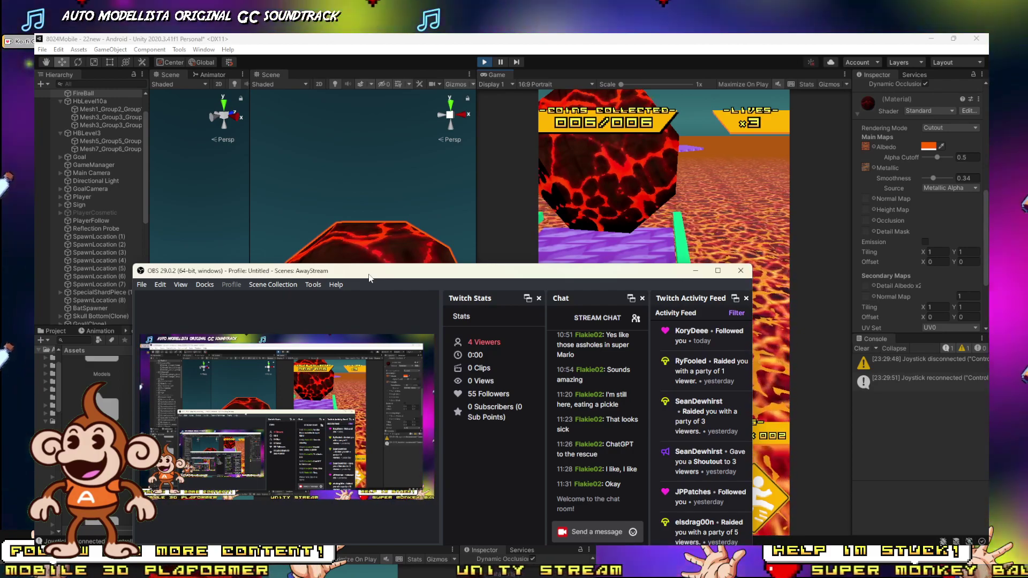
left_click(611, 558)
left_click(610, 558)
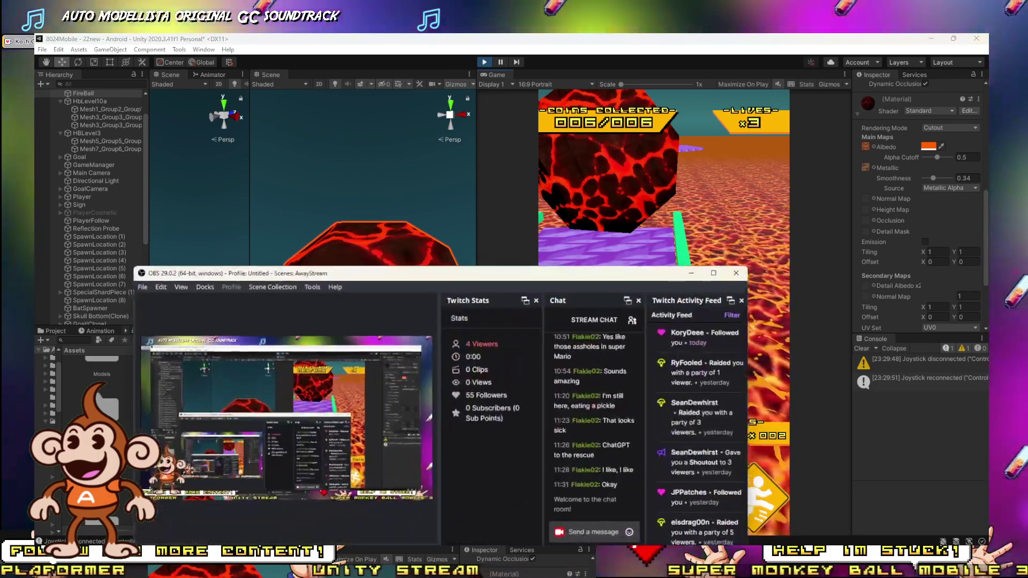
left_click(697, 273)
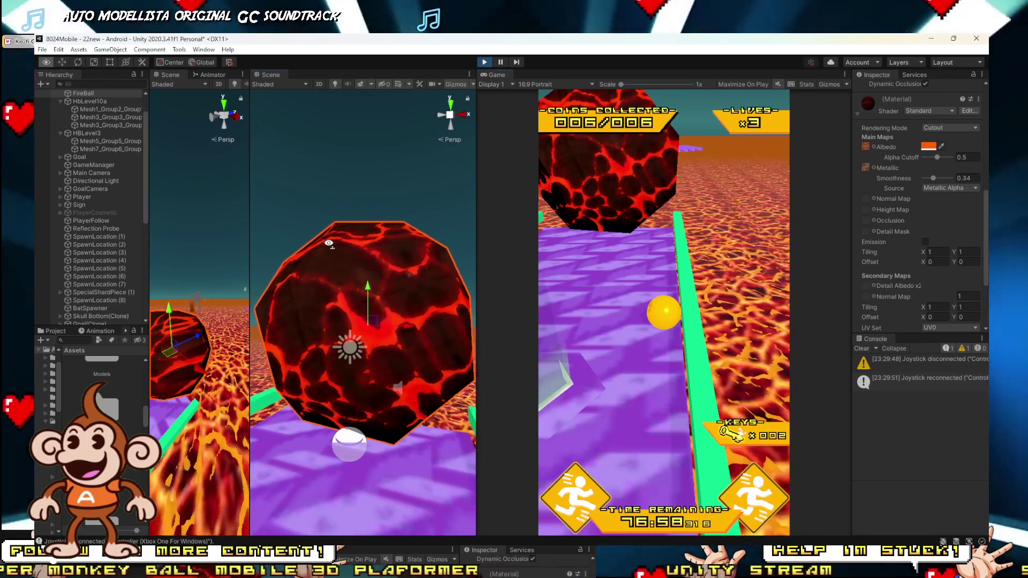
Set the FireBall material's Smoothness to 0.77 with the Scene view widened, and stop Play mode.
key("s")
right_click_drag(328, 243, 327, 264)
key("w")
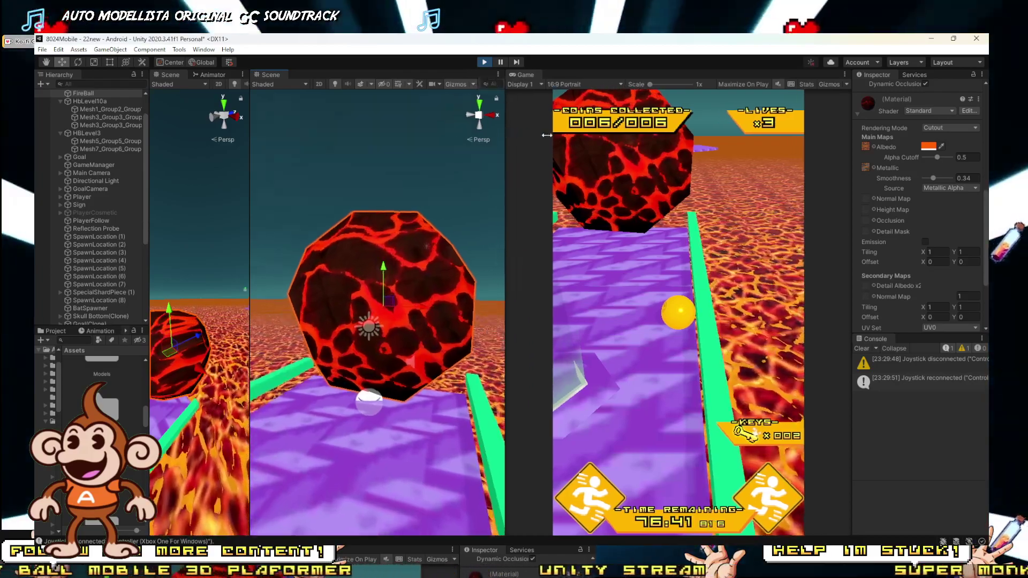
left_click_drag(479, 127, 639, 127)
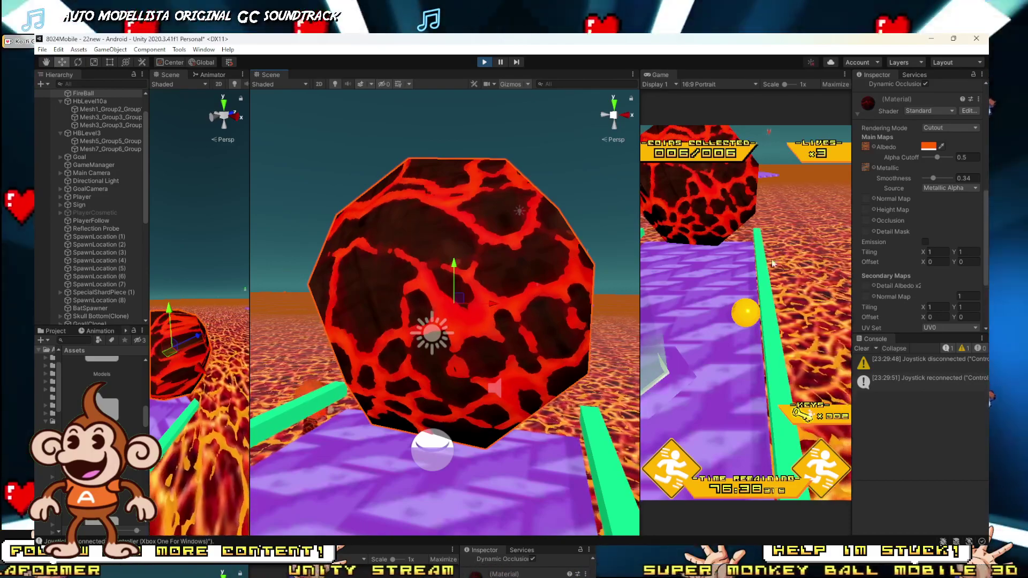
mouse_move(935, 178)
left_mouse_down()
mouse_move(975, 181)
mouse_move(945, 180)
left_mouse_up()
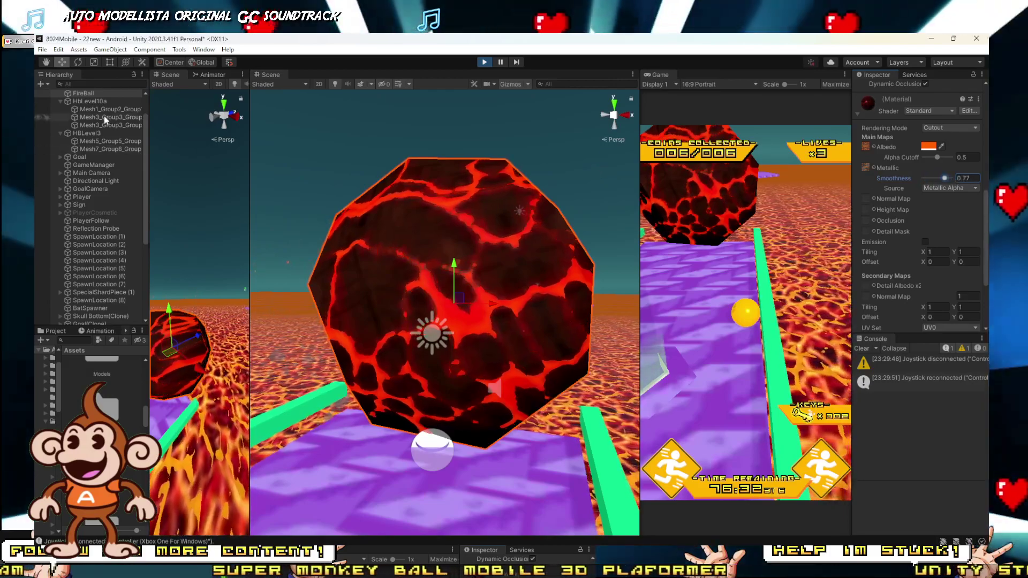
left_click(485, 63)
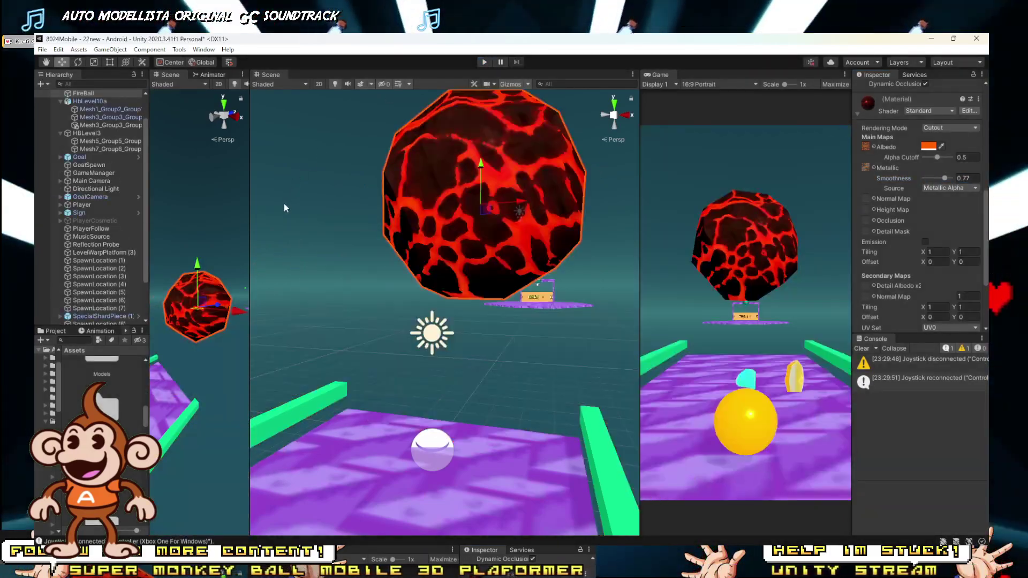
Try rotating the FireBall (1) overlay object about its centre.
left_click(88, 118)
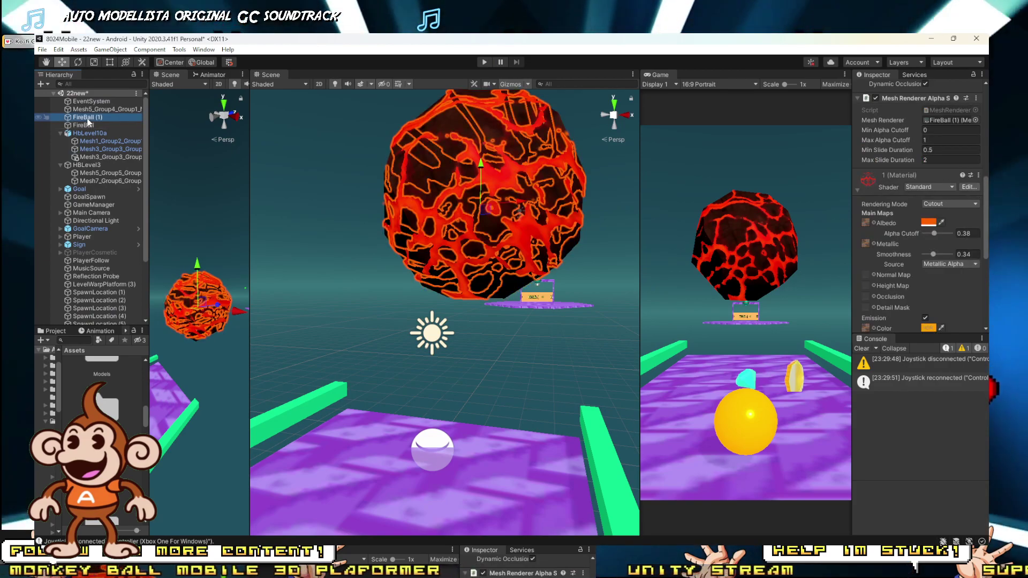
key("e")
left_click_drag(503, 201, 488, 218)
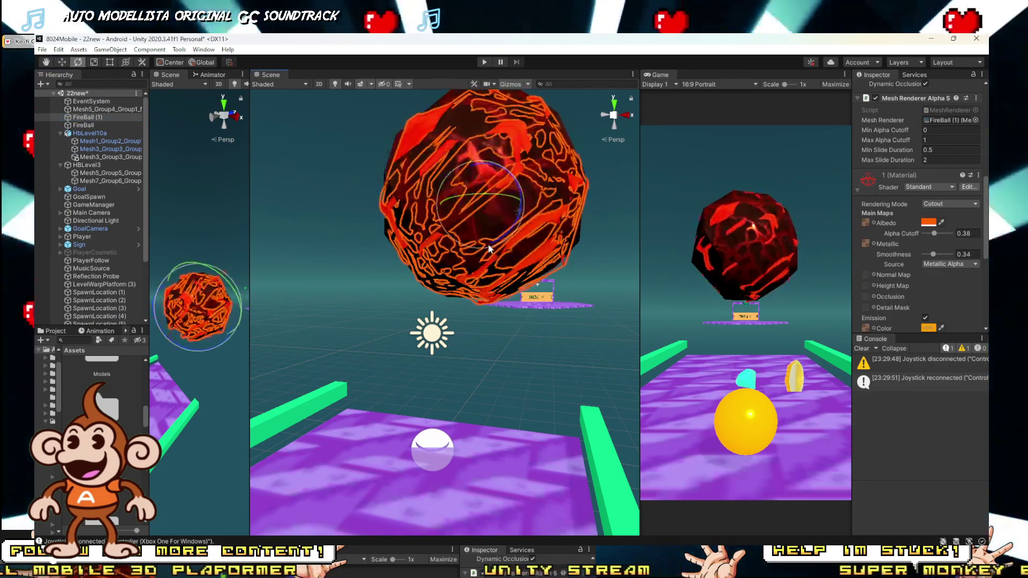
Set the FireBall material's Alpha Cutoff to 0.73, its Rendering Mode to Opaque and its Smoothness to 0.17.
left_click(98, 124)
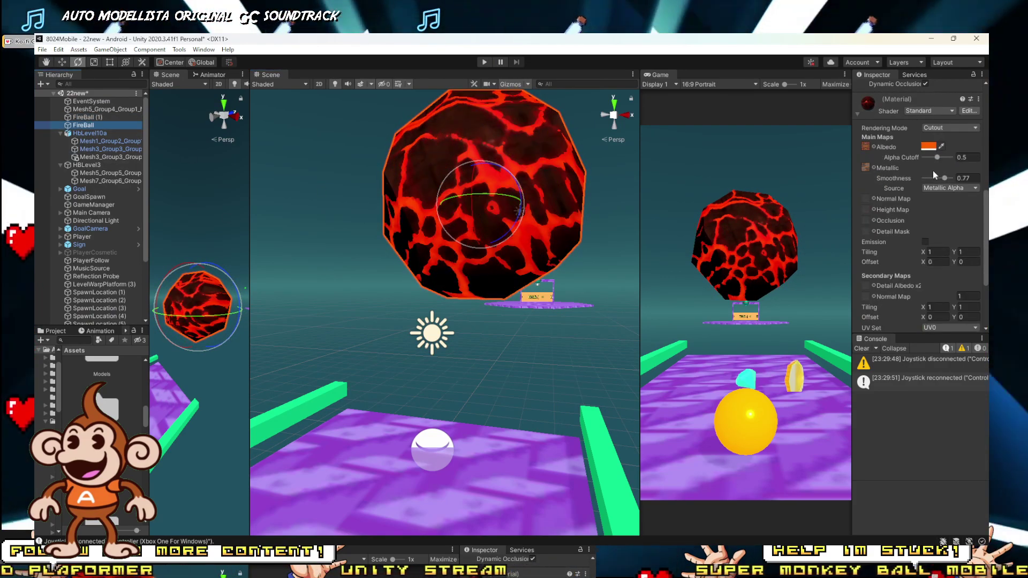
left_click_drag(937, 157, 945, 157)
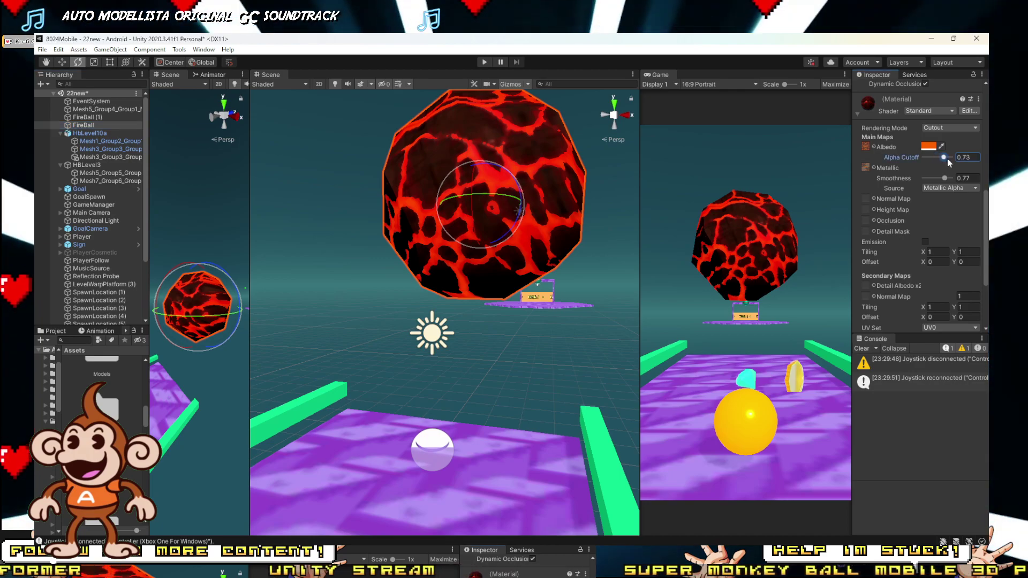
left_click(948, 128)
left_click(936, 138)
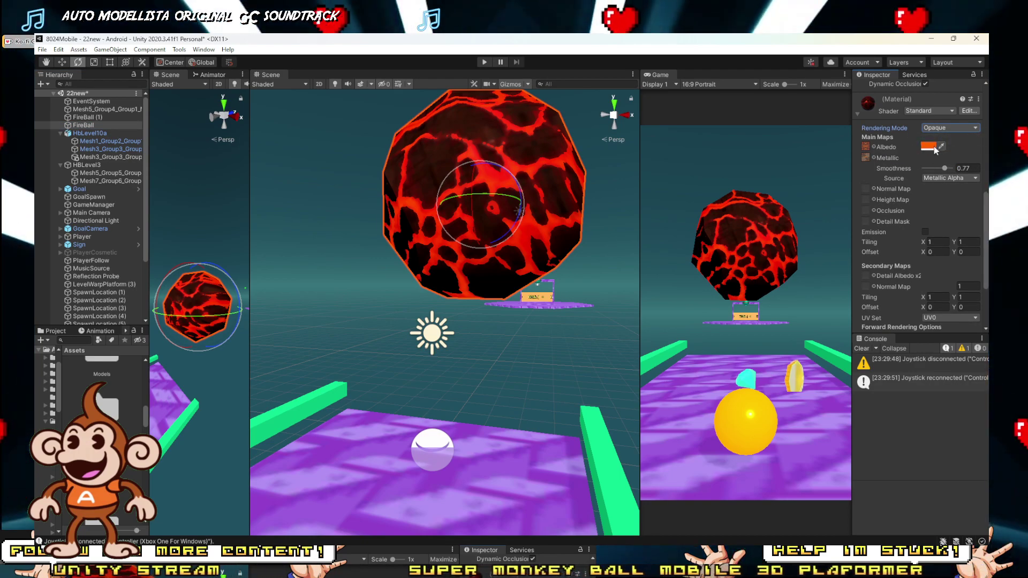
mouse_move(945, 168)
left_mouse_down()
mouse_move(954, 169)
mouse_move(929, 169)
left_mouse_up()
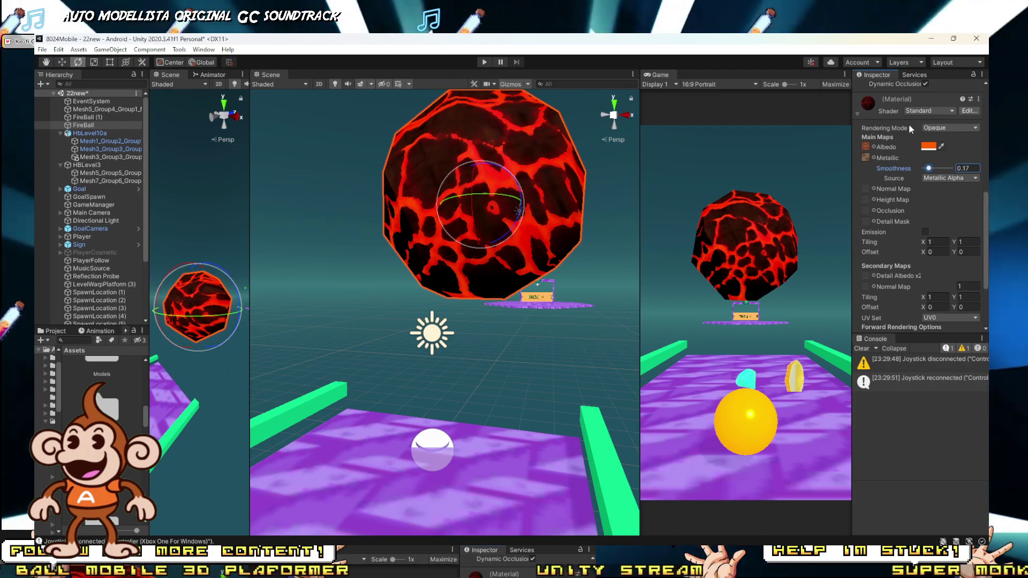
Assign a texture from the fireball's texture folder as the FireBall material's Detail Mask.
left_click(866, 145)
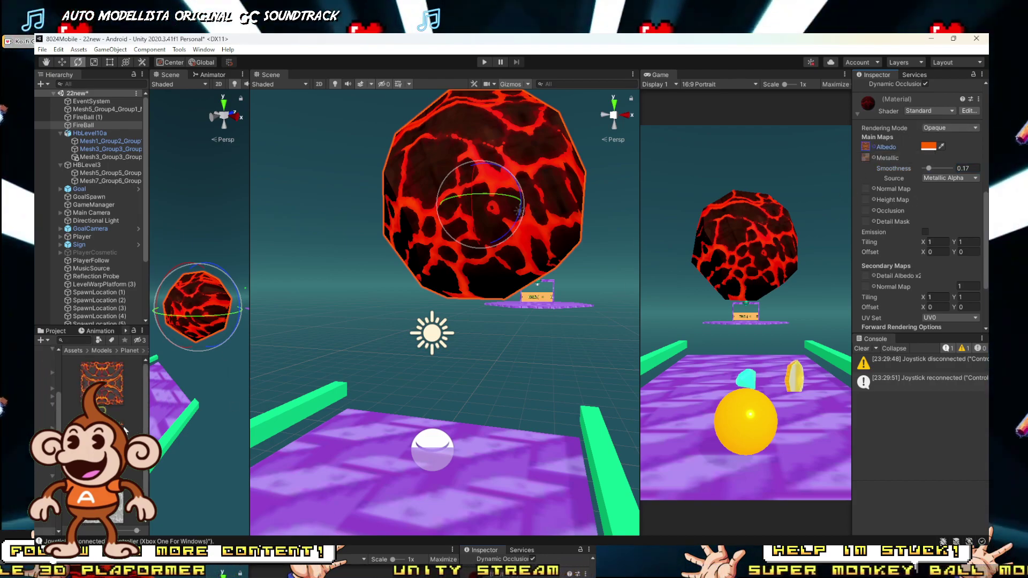
left_click_drag(109, 506, 867, 221)
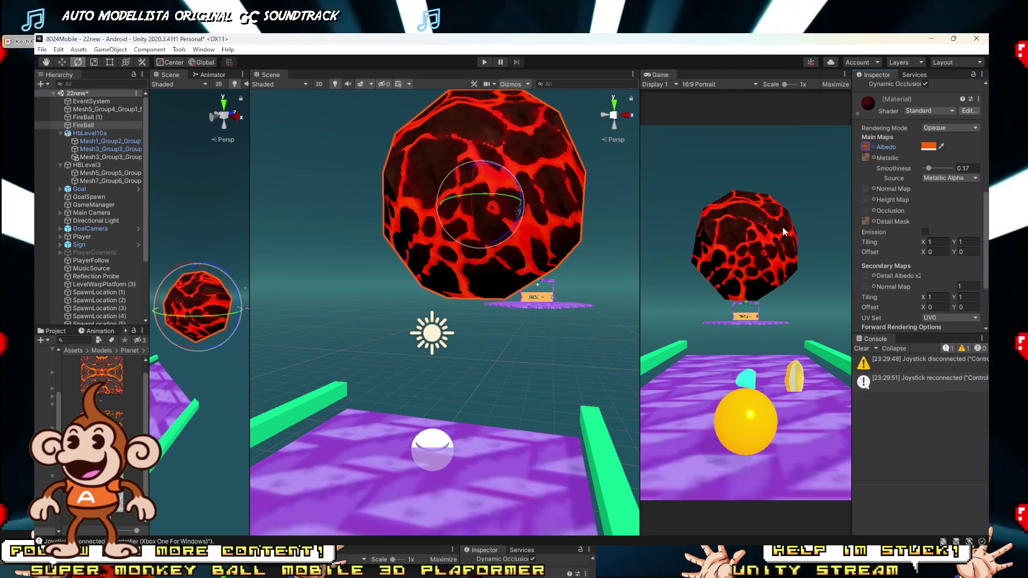
Try the Emission texture as the FireBall material's Occlusion map at strength 1, and clear that map back to None.
left_click_drag(986, 210, 865, 211)
mouse_move(951, 210)
left_mouse_down()
mouse_move(938, 210)
mouse_move(956, 210)
left_mouse_up()
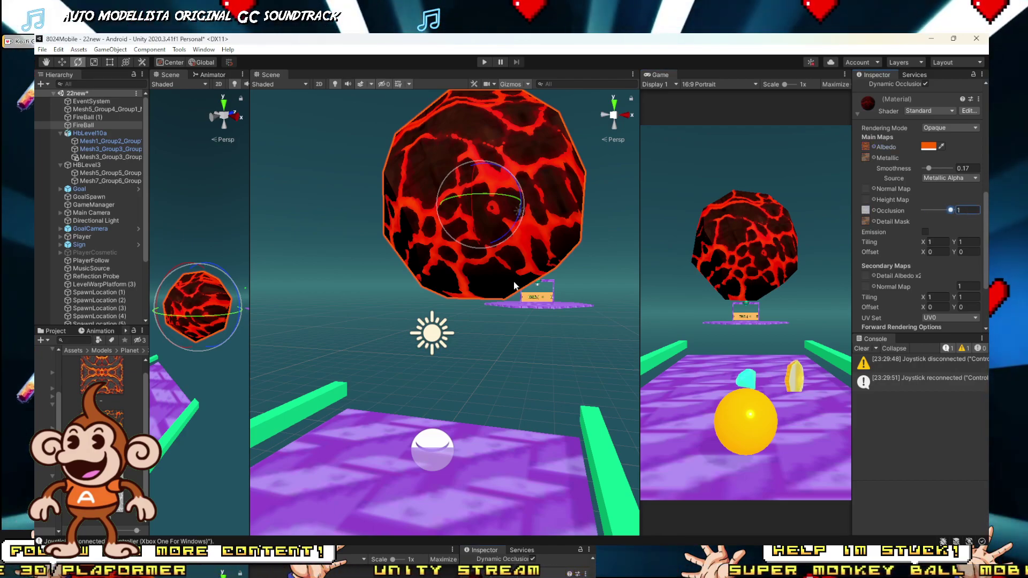
left_click(874, 211)
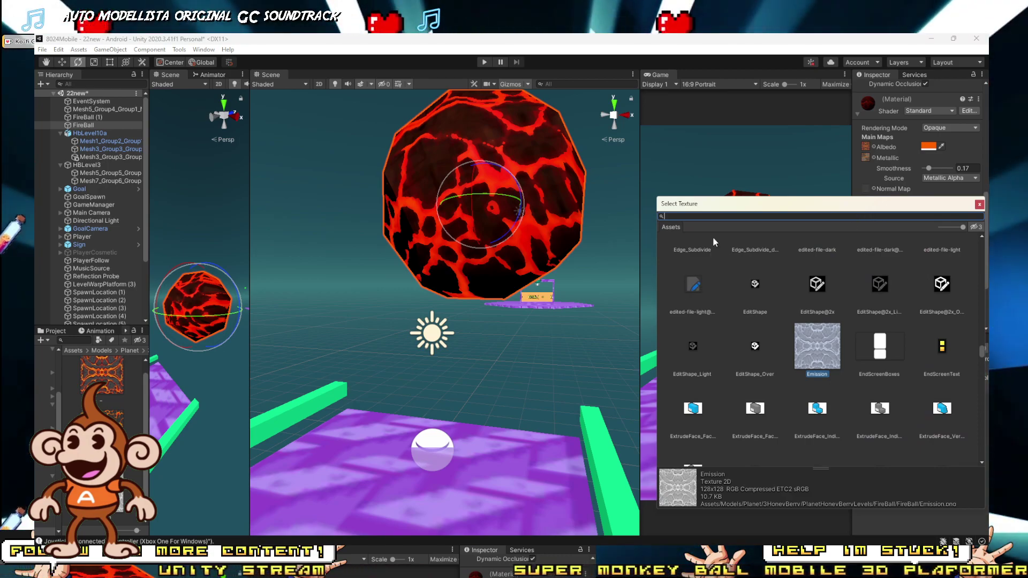
type("no")
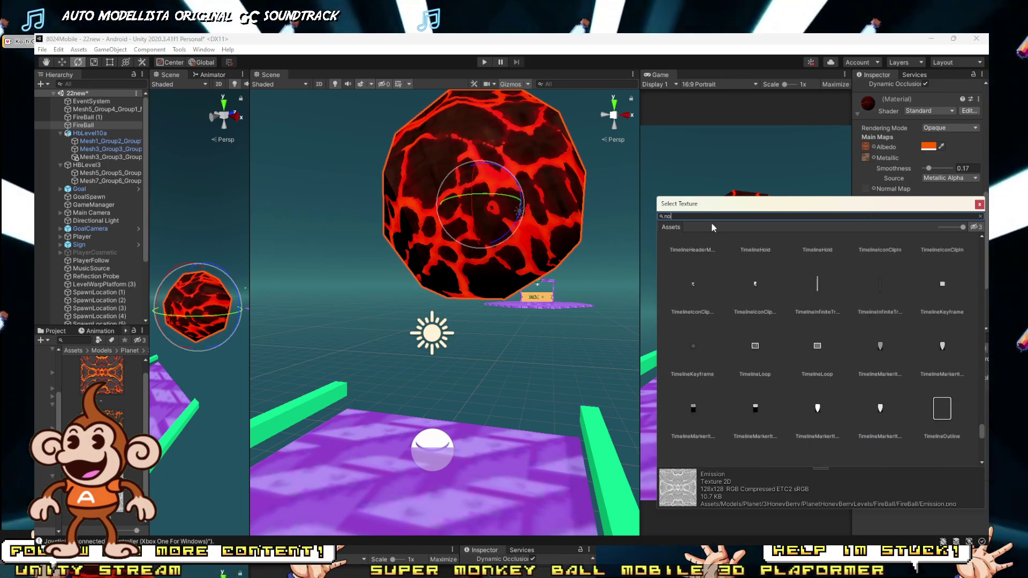
type("m")
double_click(687, 255)
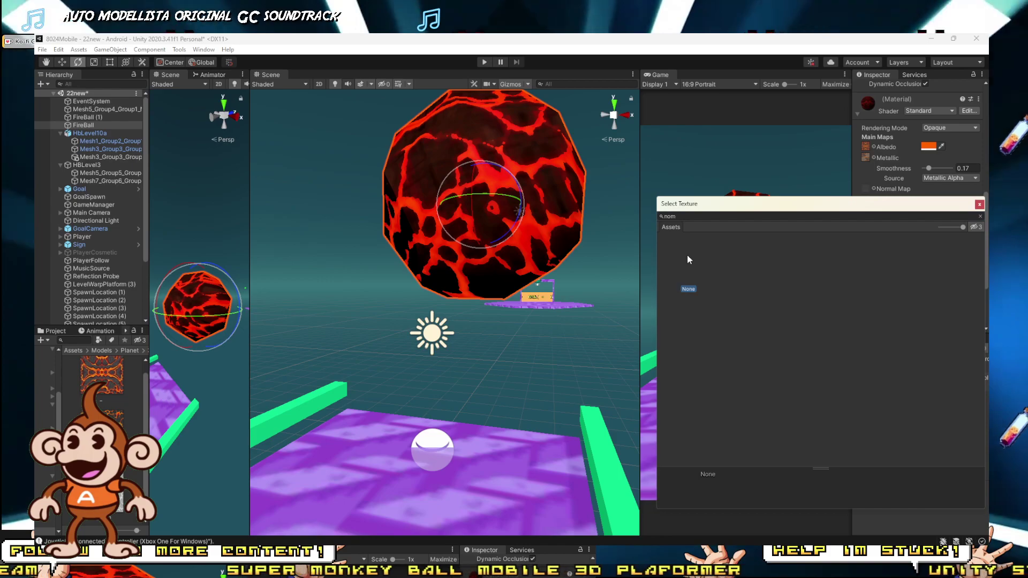
Switch to OBS, view the stream chat in the maximised window, and minimise it to return to Unity.
key("alt+Tab")
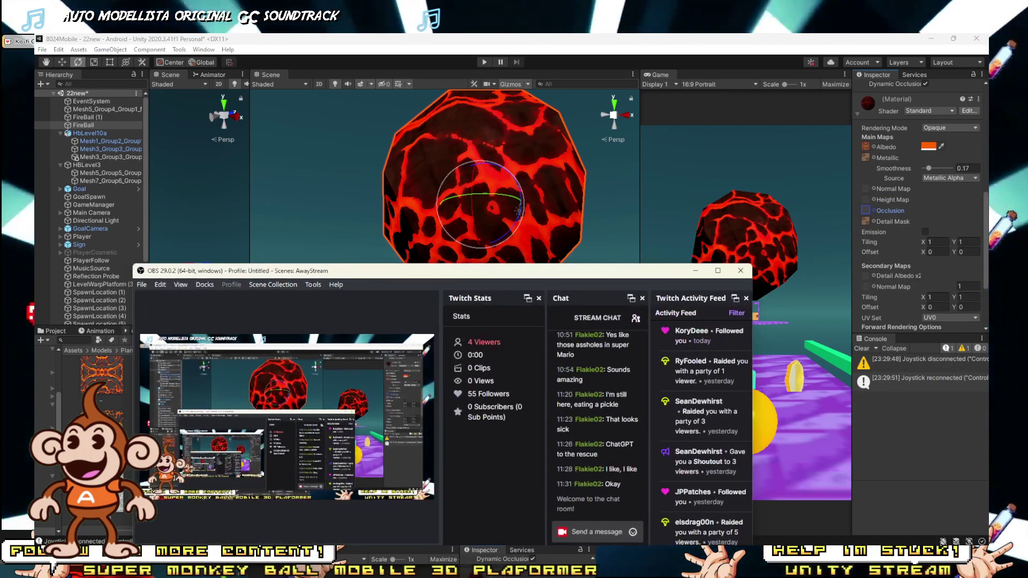
double_click(494, 277)
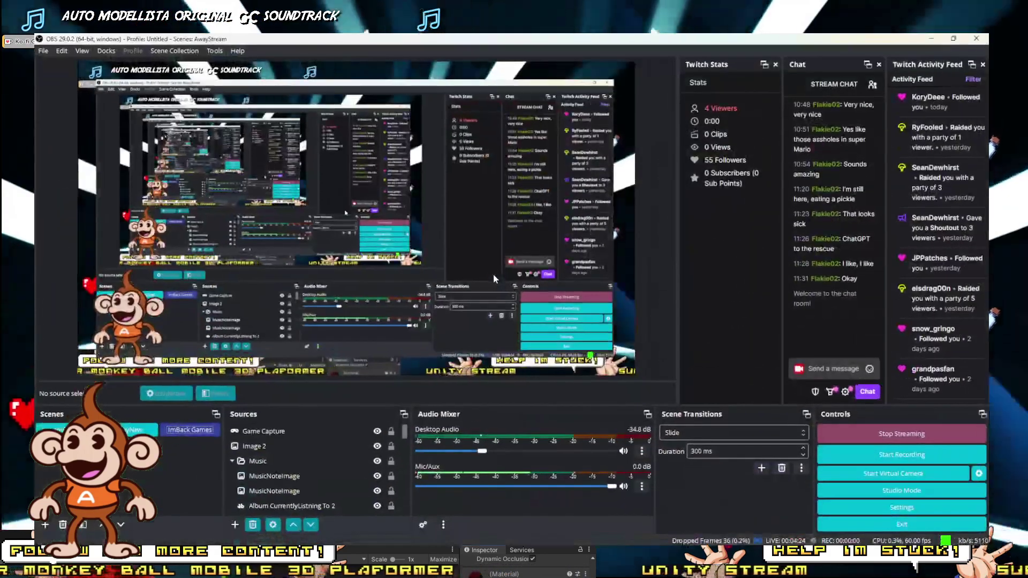
left_click(935, 39)
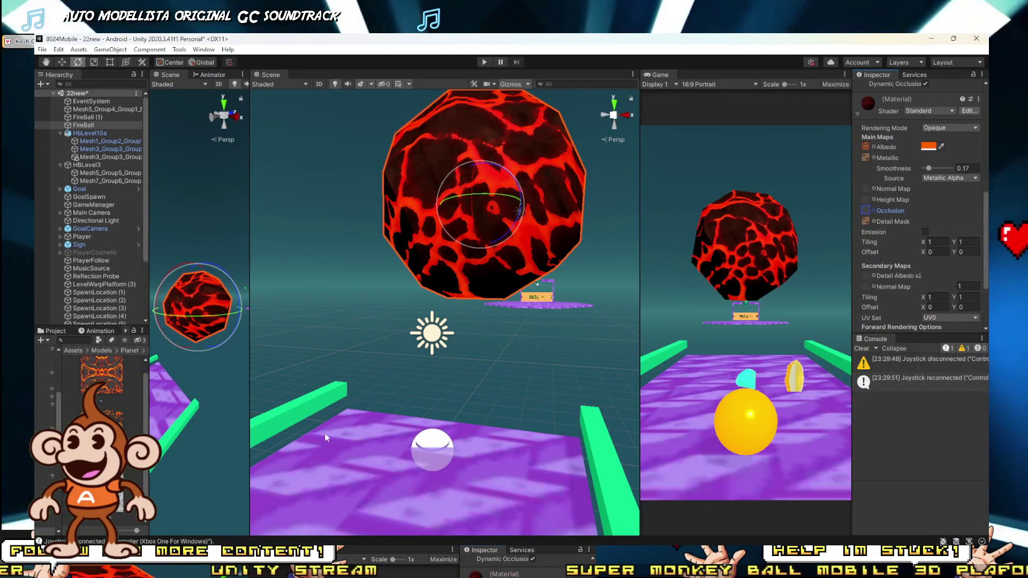
Examine the lava fireball's surface from several angles and look through its remaining material settings and the scene's object list.
right_click_drag(325, 435, 381, 347)
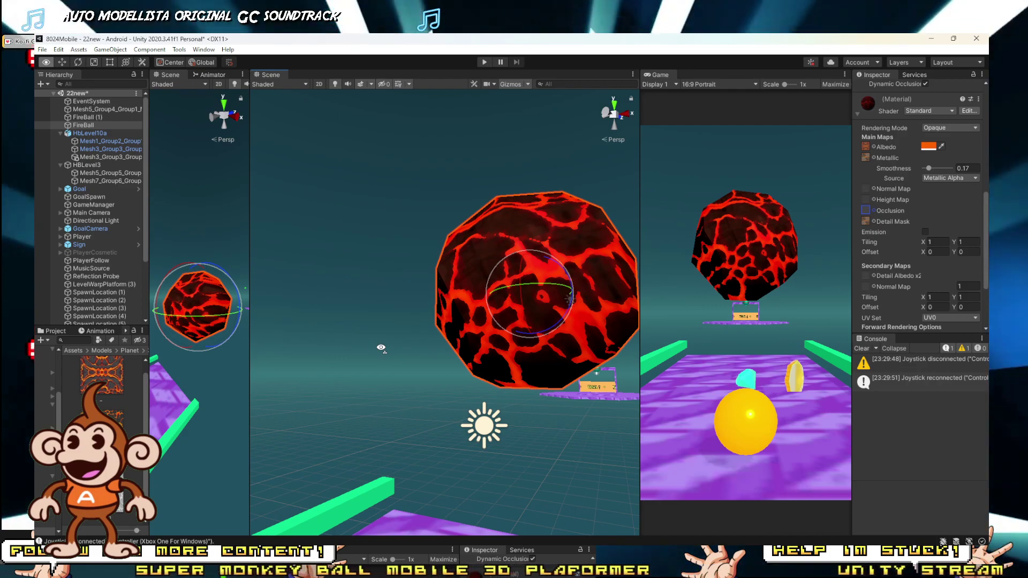
mouse_move(380, 348)
right_mouse_down()
mouse_move(384, 334)
mouse_move(368, 338)
right_mouse_up()
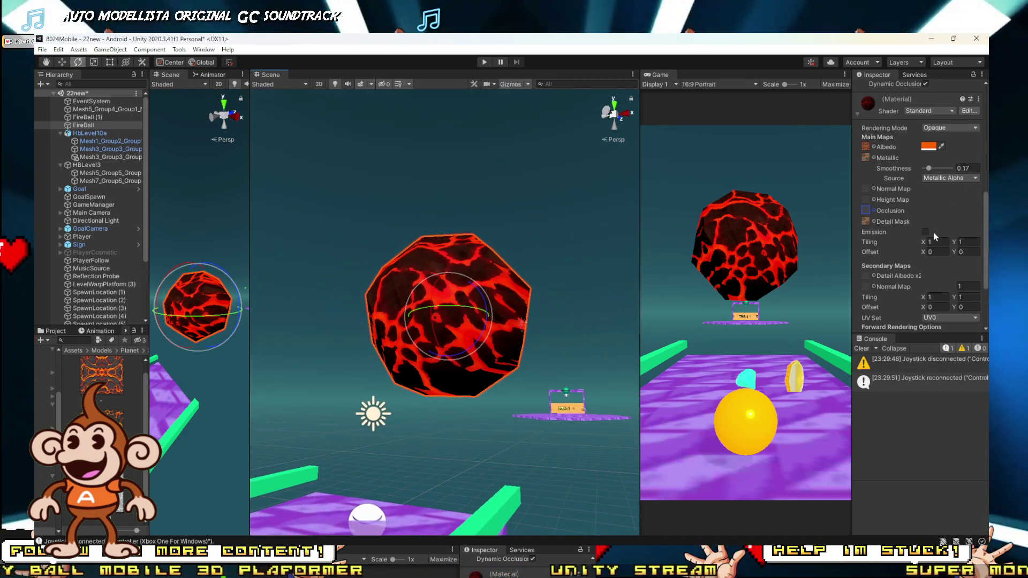
scroll(934, 236, "down", 3)
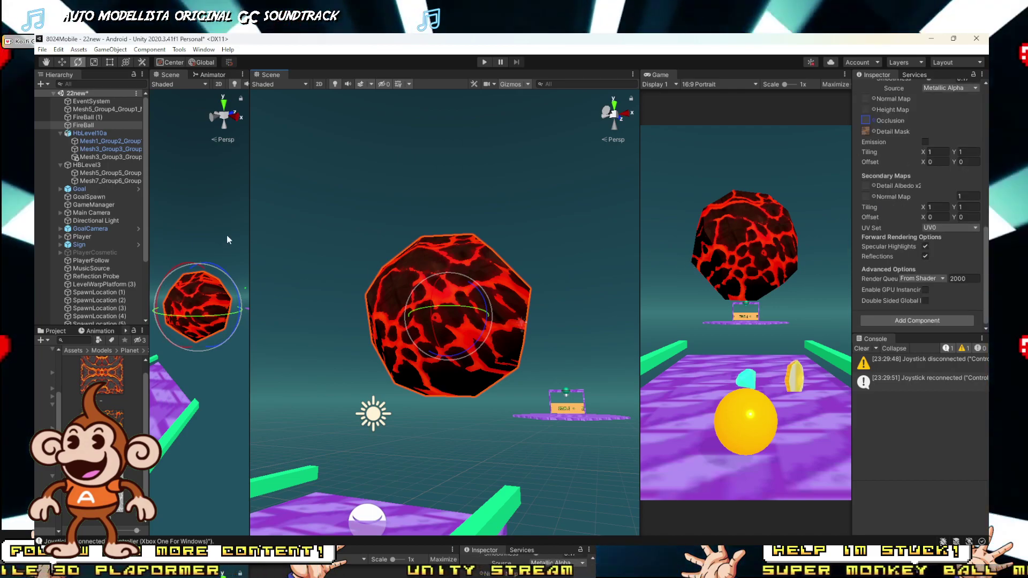
right_click_drag(443, 234, 414, 323)
key("w")
key("s")
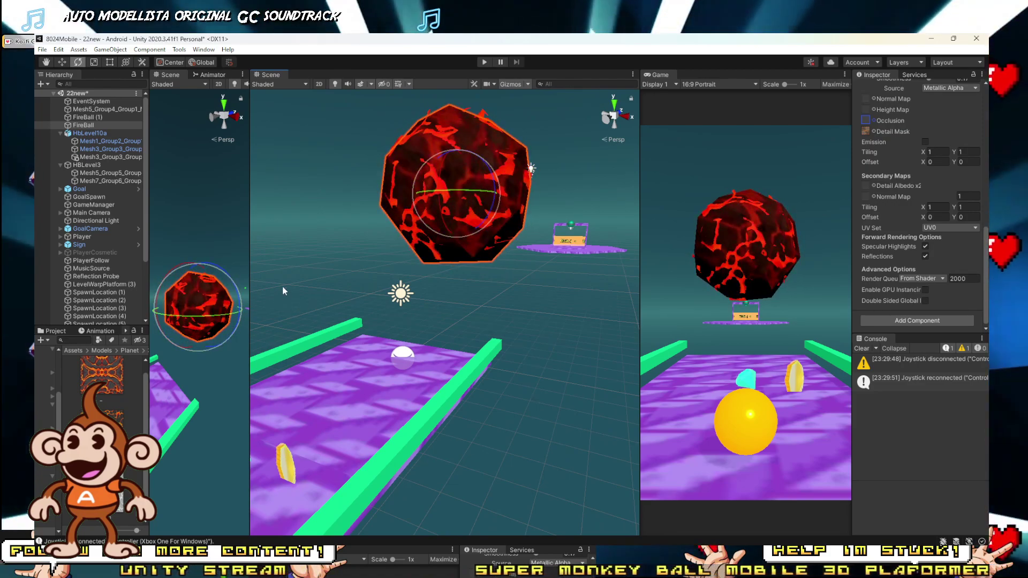
scroll(82, 273, "down", 2)
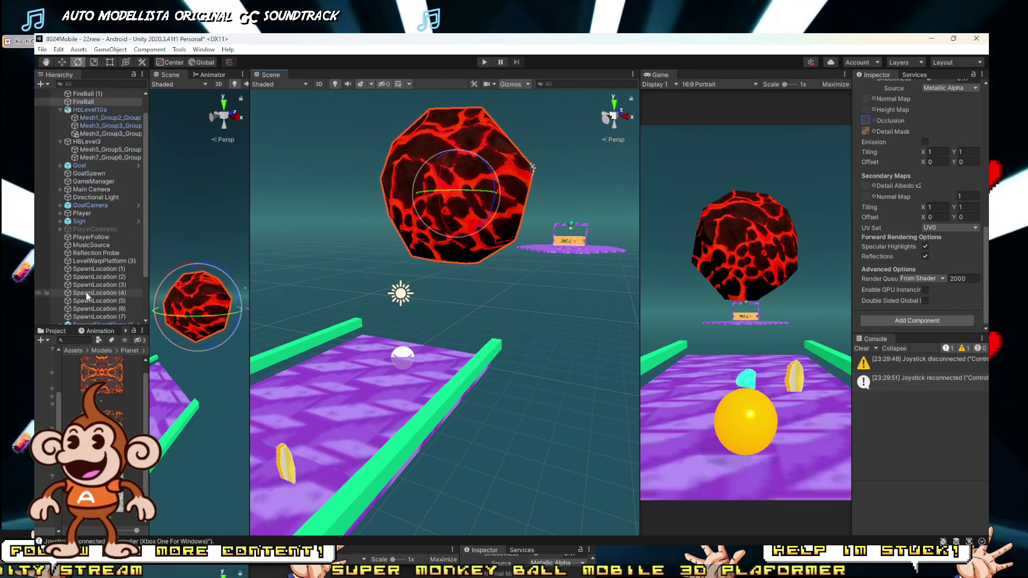
scroll(88, 296, "up", 2)
Make FireBall (1) a child of FireBall in the scene hierarchy and select the parent.
left_click(84, 125)
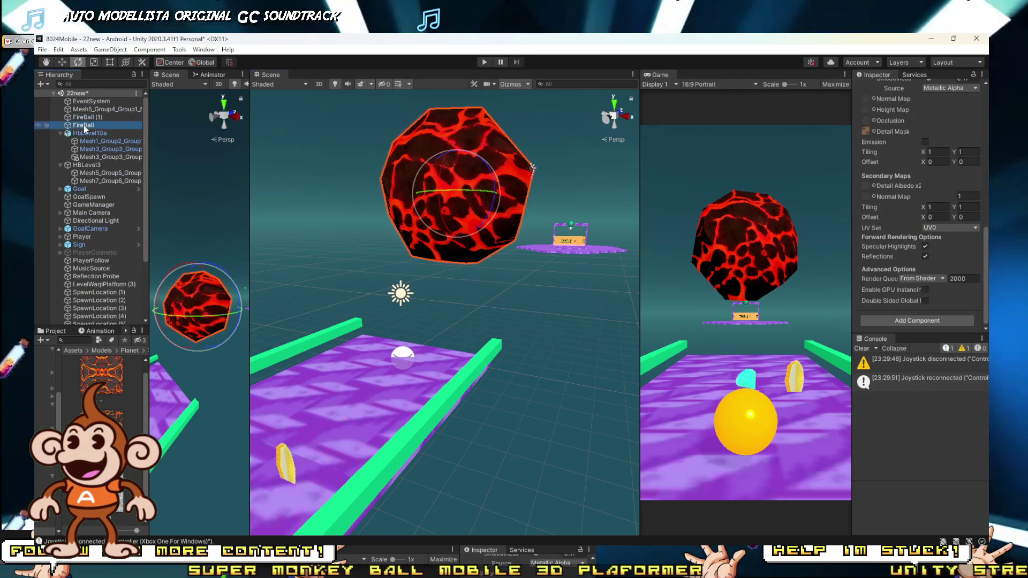
left_click(90, 117)
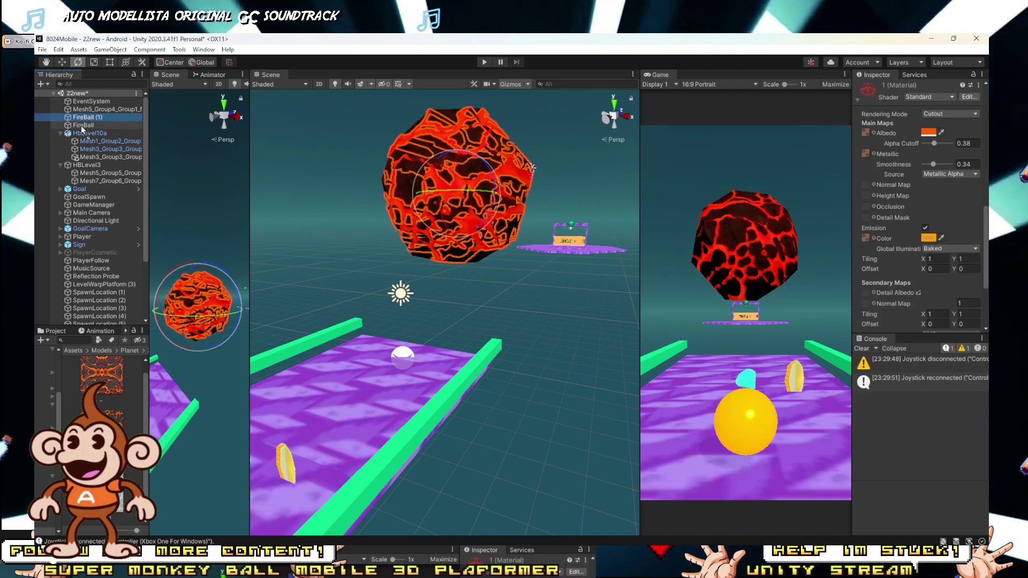
left_click(72, 118)
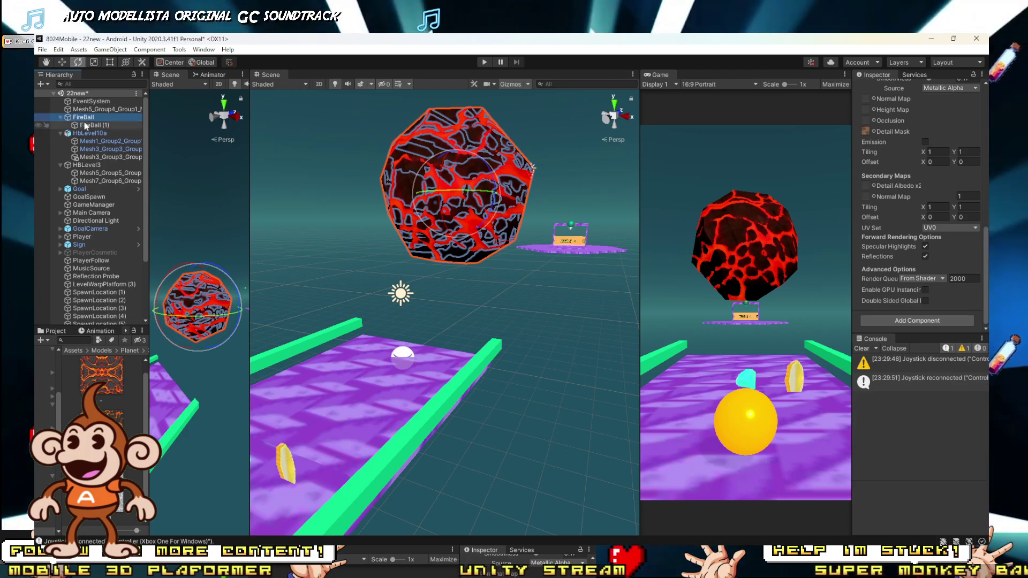
left_click(87, 126)
left_click_drag(446, 183, 462, 221)
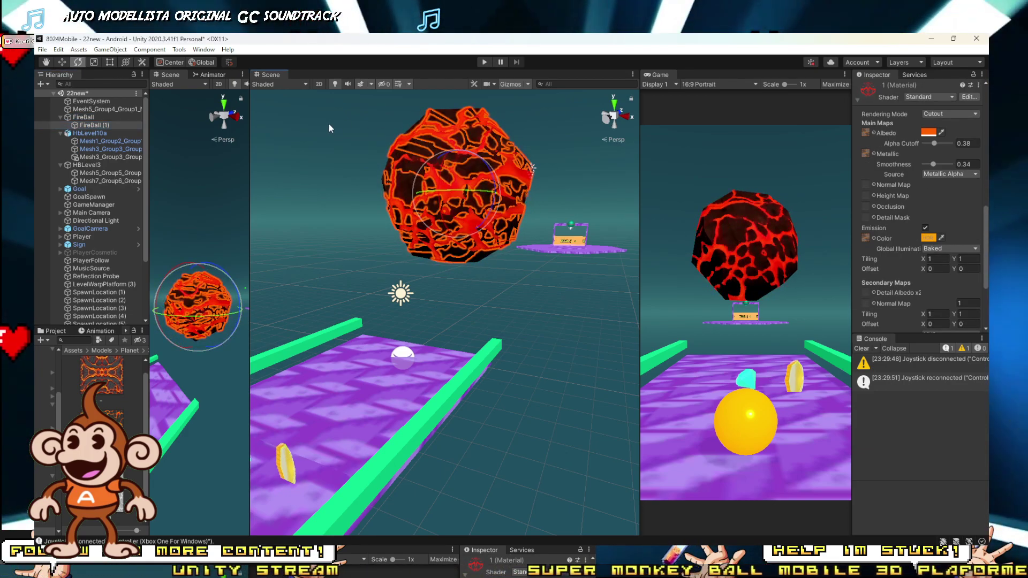
left_click(86, 117)
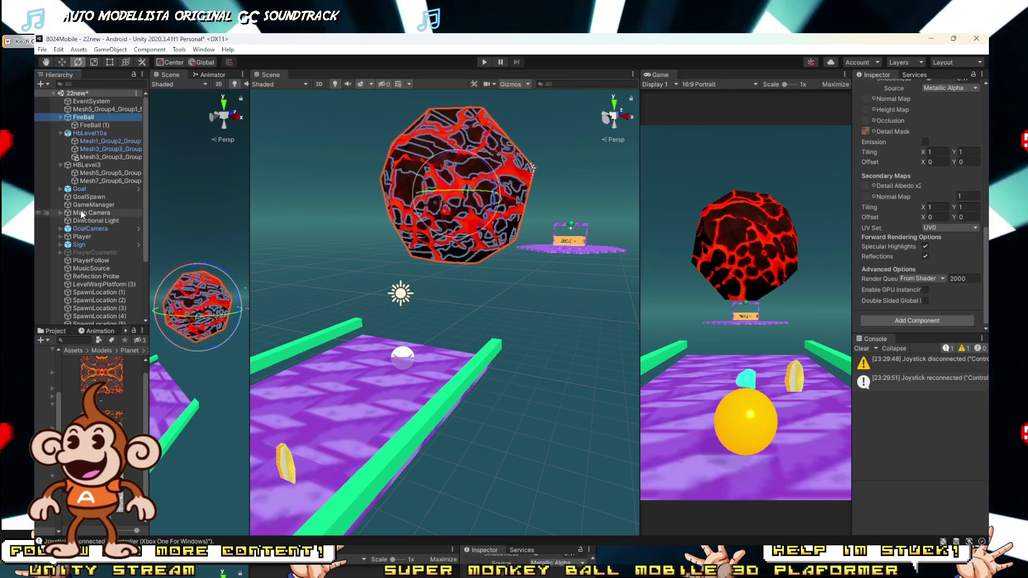
Search the project assets for "SKULL" and add the Skull Top(1) prefab to the scene above FireBall in the hierarchy.
left_click(79, 340)
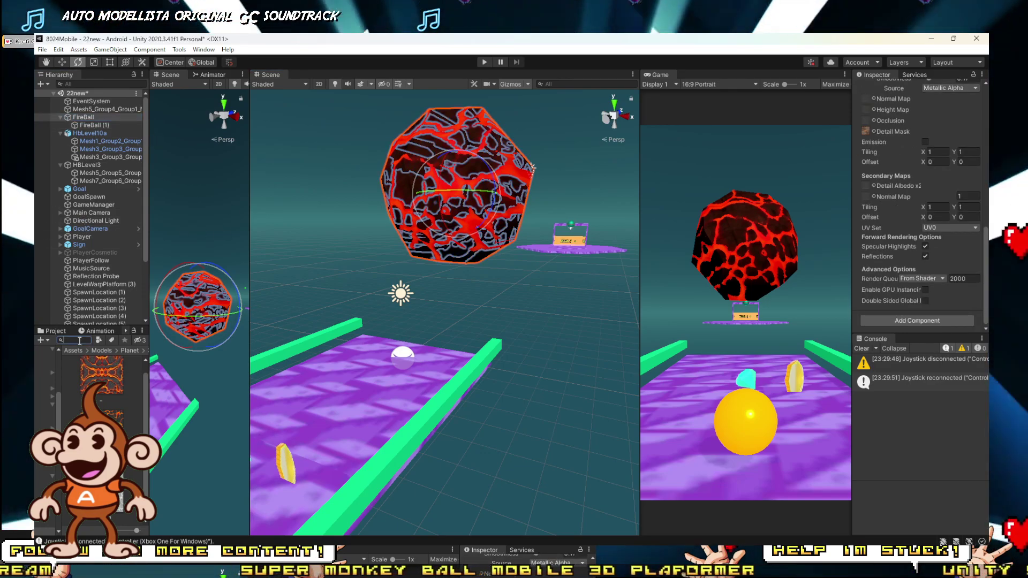
type("skul")
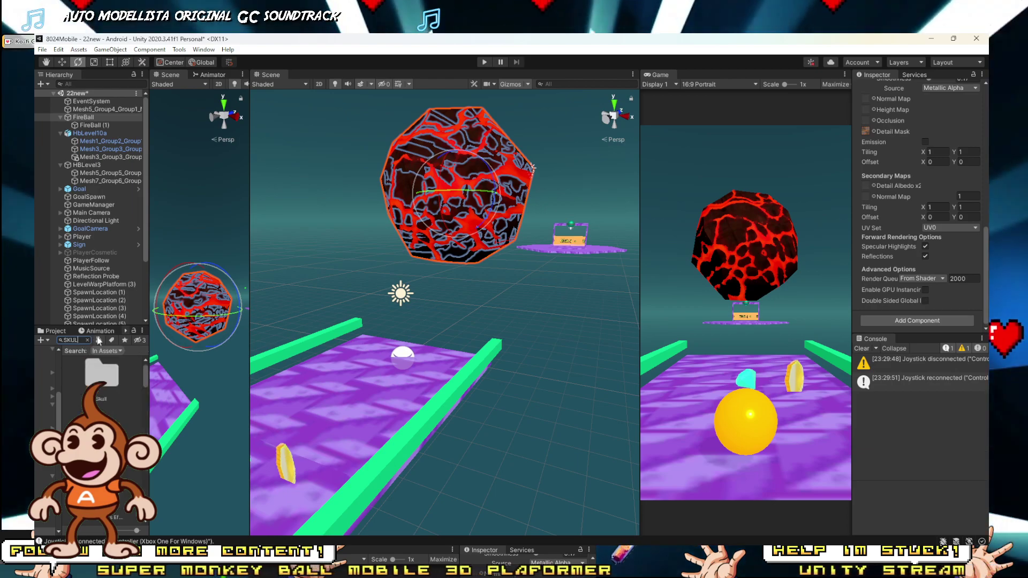
type("l")
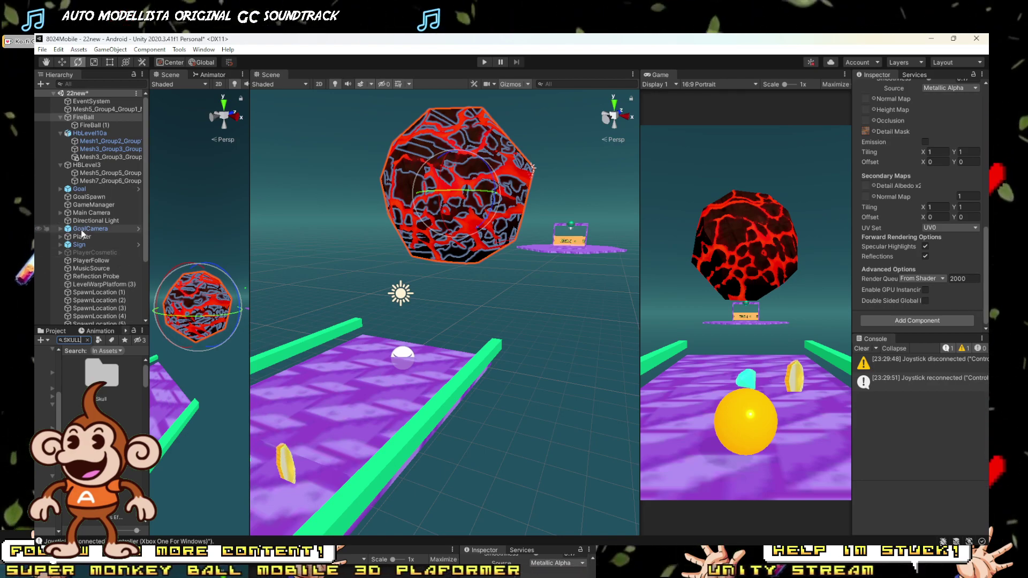
left_click(154, 263)
scroll(110, 410, "down", 5)
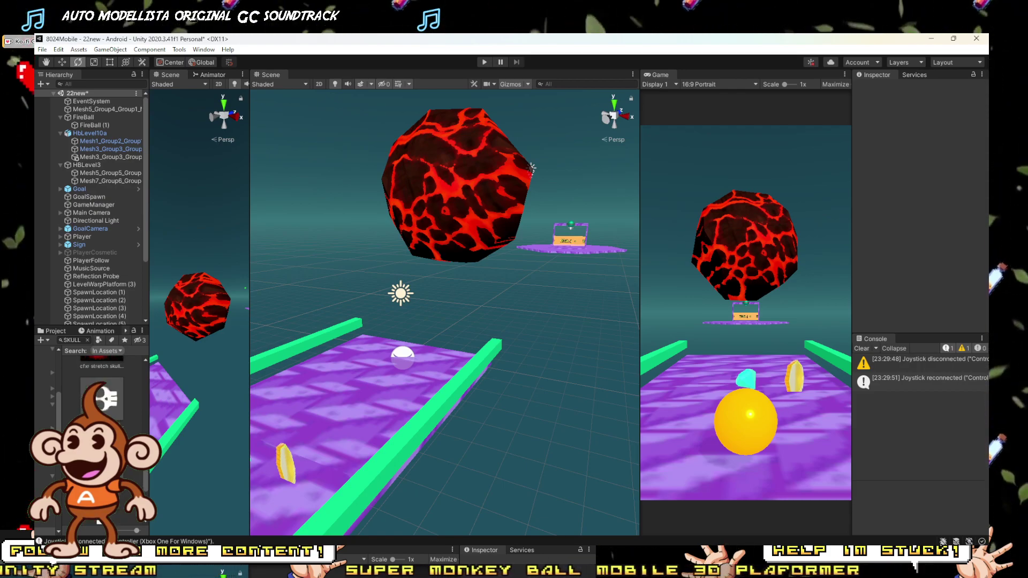
scroll(102, 396, "down", 1)
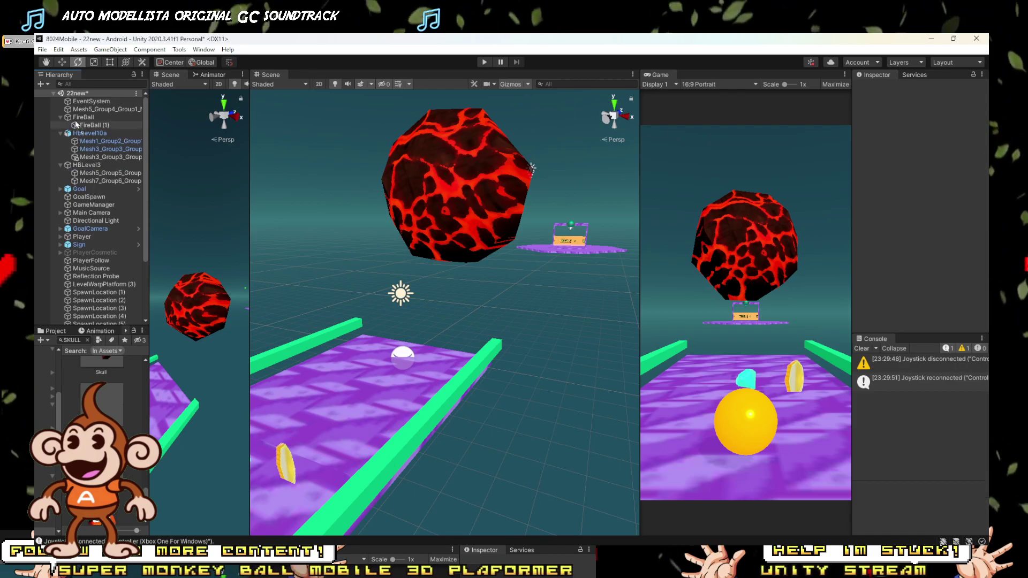
left_click_drag(84, 117, 84, 117)
Move the skull next to the fireball near the purple platform, to about X 7.4 and Z 8.41.
key("w")
key("f")
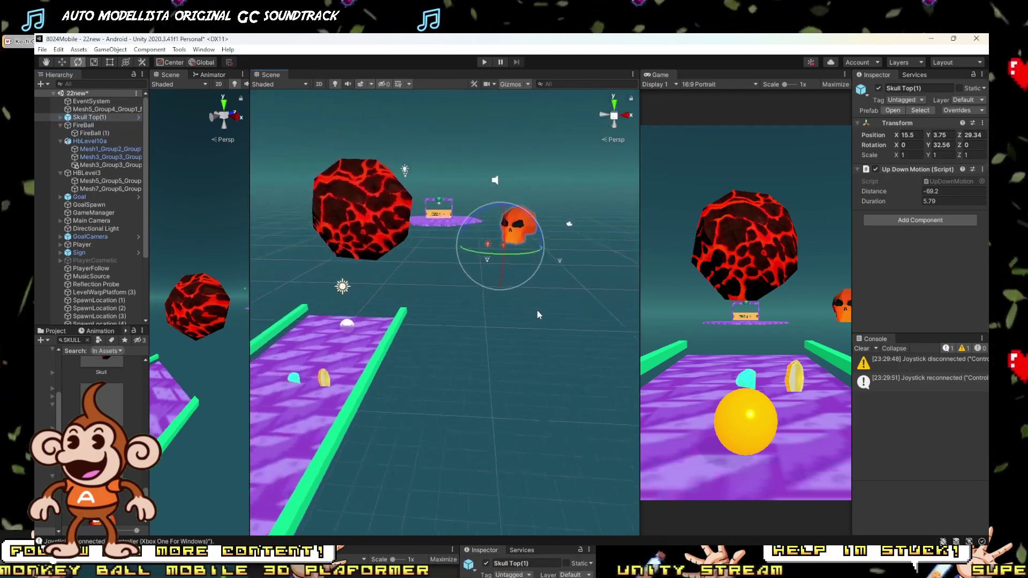
scroll(498, 252, "down", 8)
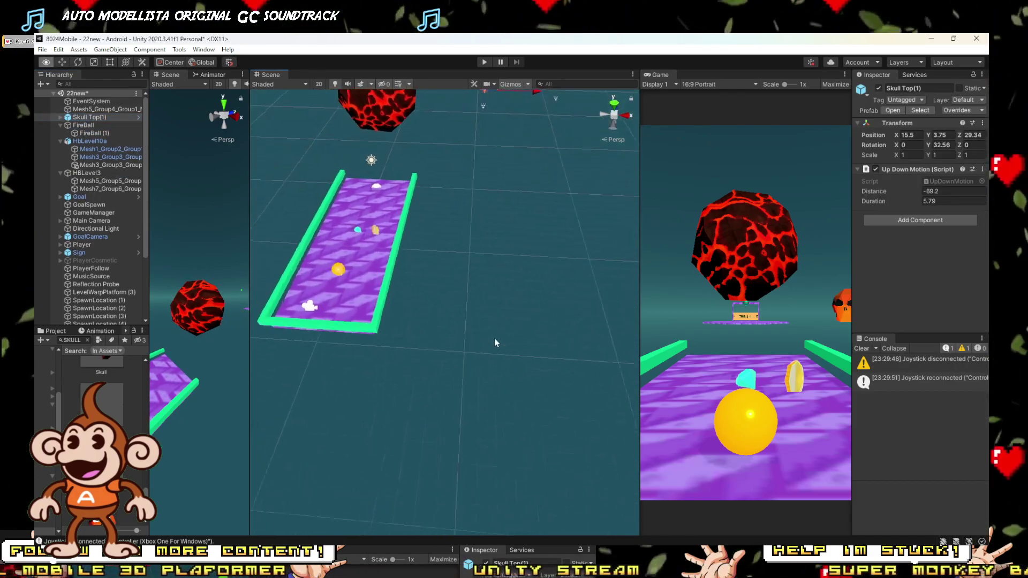
left_click_drag(473, 225, 423, 290)
key("w")
right_click_drag(423, 290, 436, 329)
key("w")
left_click_drag(457, 354, 495, 278)
Inspect the skull's light sources and try to delete the Point Light from the Skull Top(1) prefab instance.
left_click(450, 285)
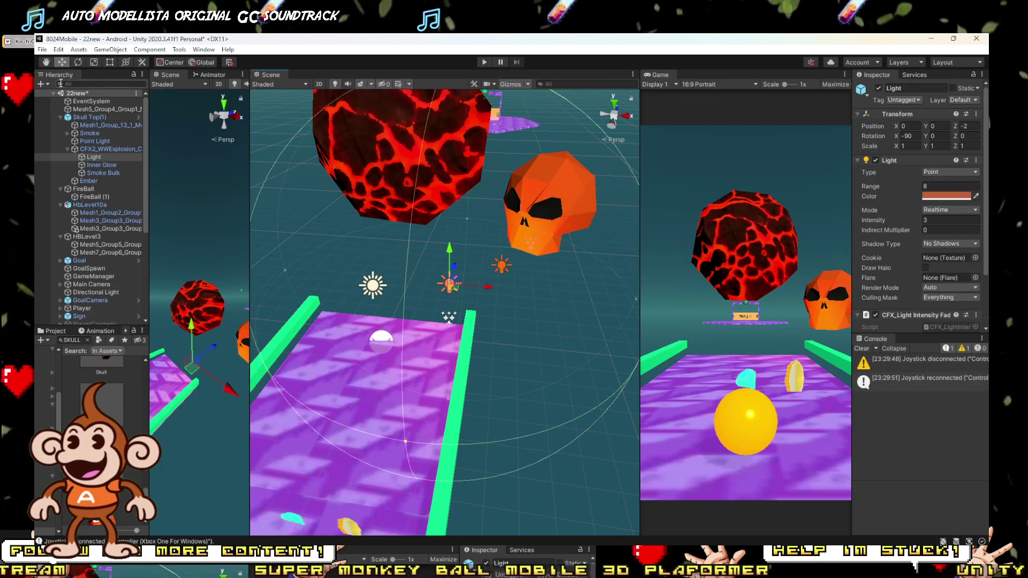
left_click(503, 268)
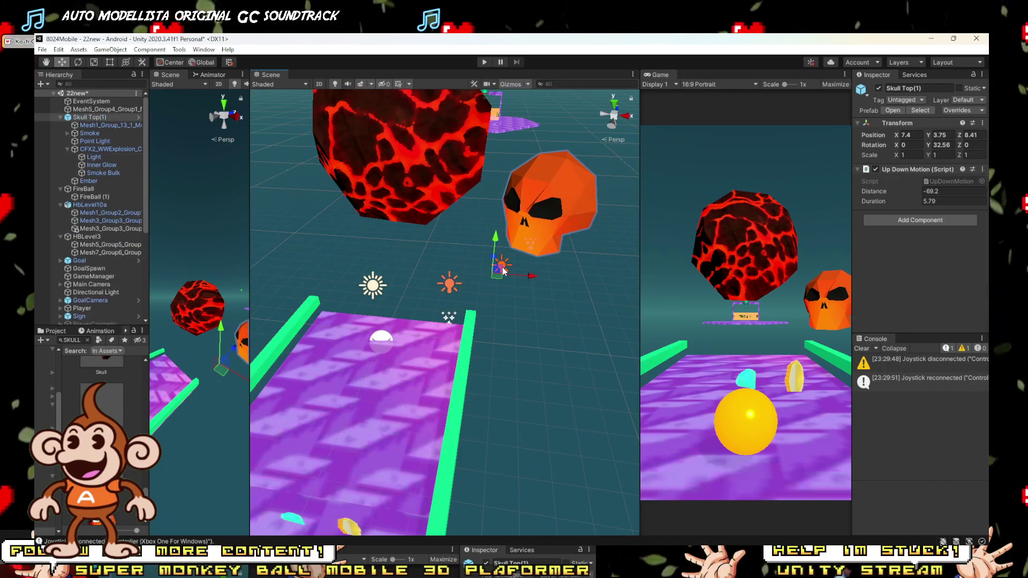
left_click(94, 141)
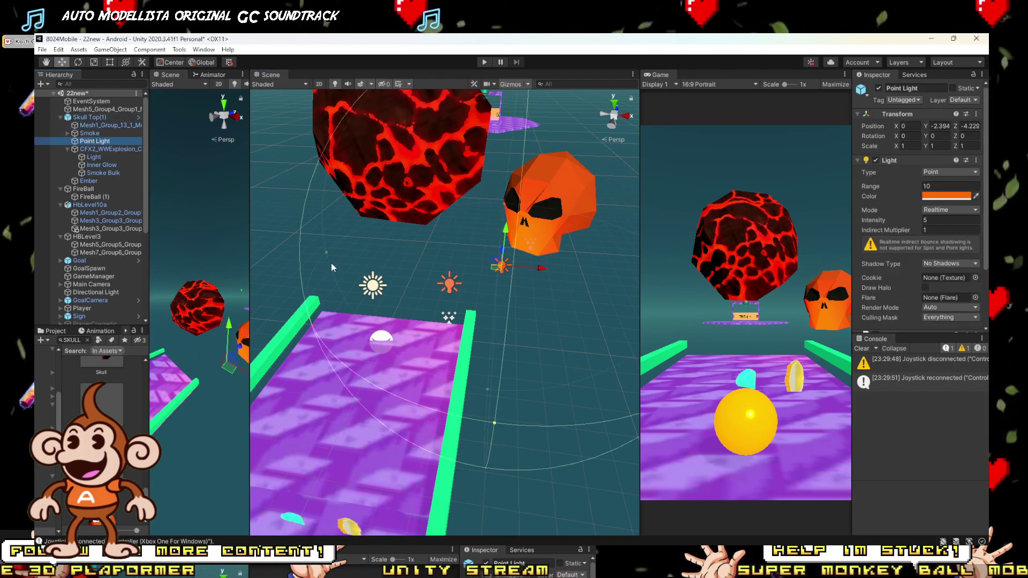
key("Delete")
left_click(581, 318)
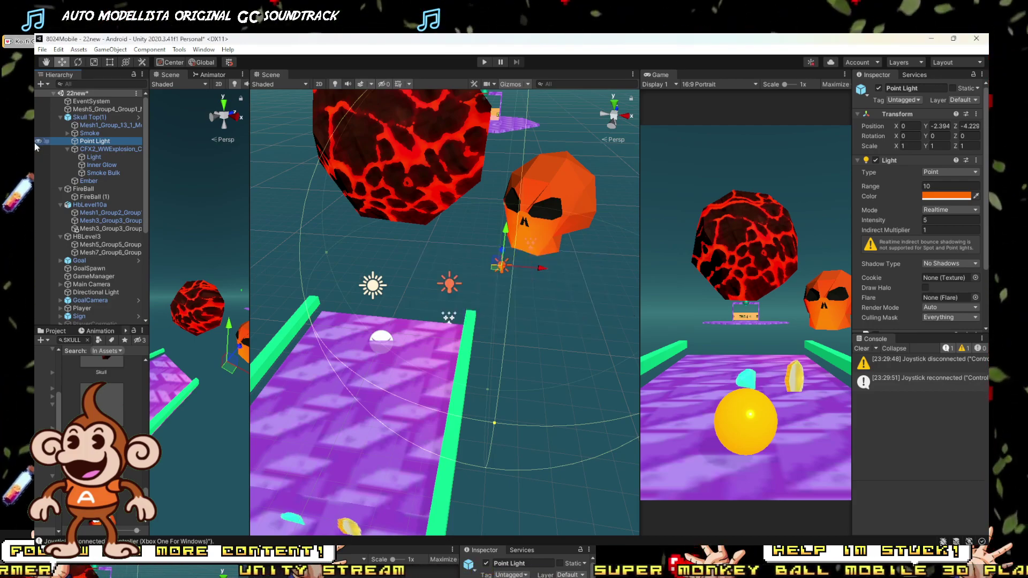
Unpack the Skull Top(1) prefab instance completely.
right_click(85, 118)
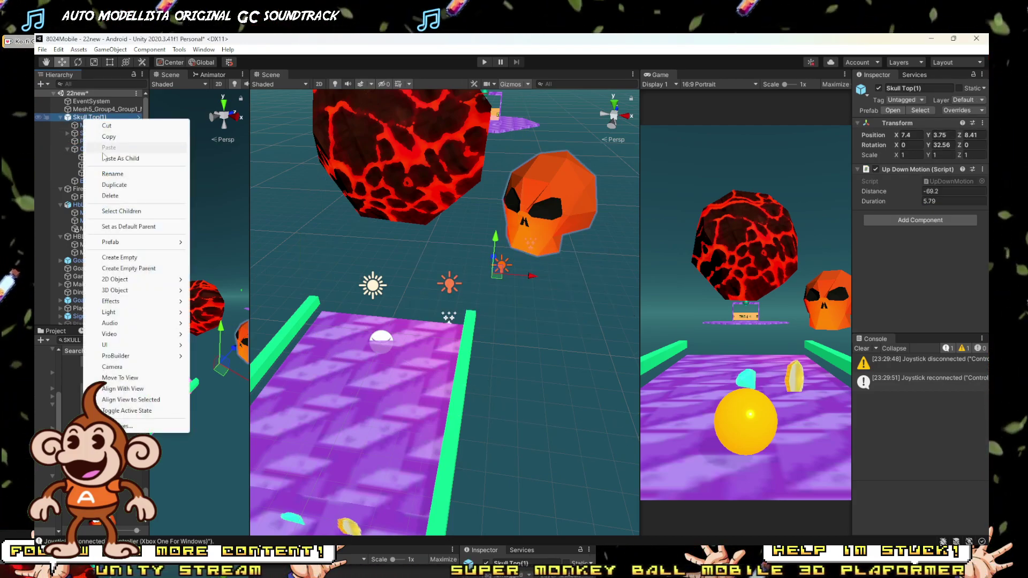
mouse_move(118, 242)
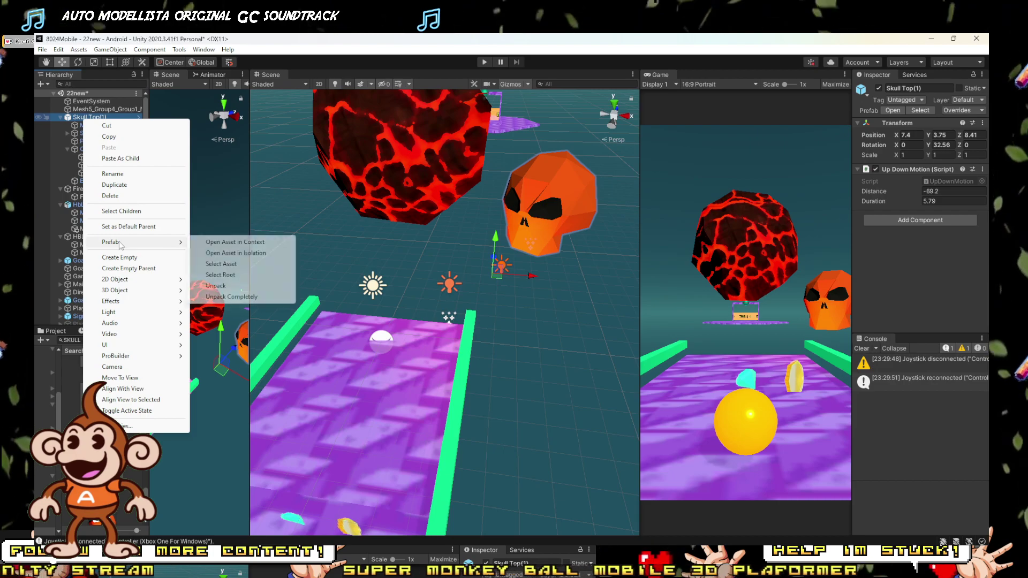
left_click(230, 296)
Delete the CFX2_WWExplosion particle effect and its children from Skull Top(1).
left_click(92, 141)
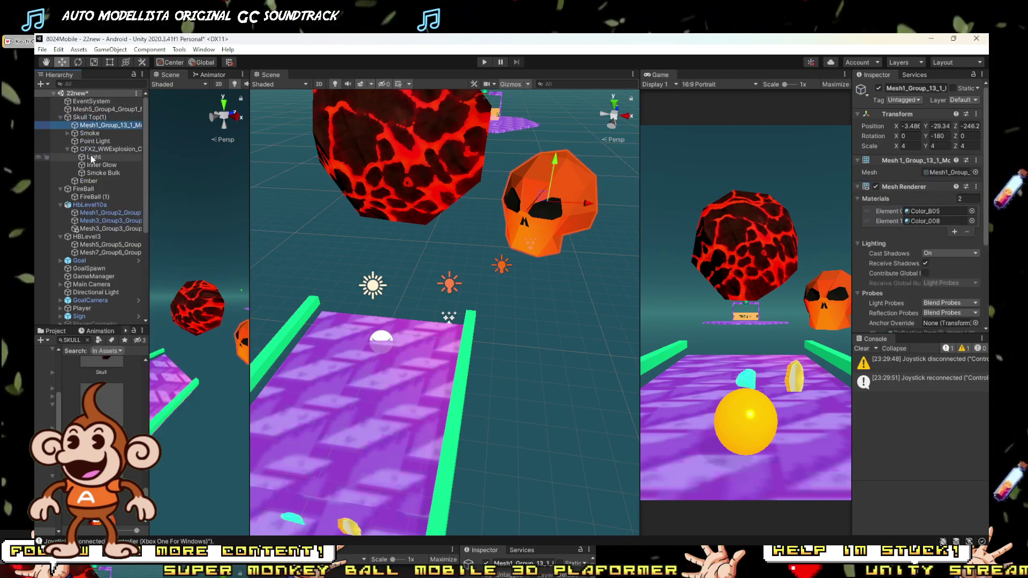
left_click(90, 149)
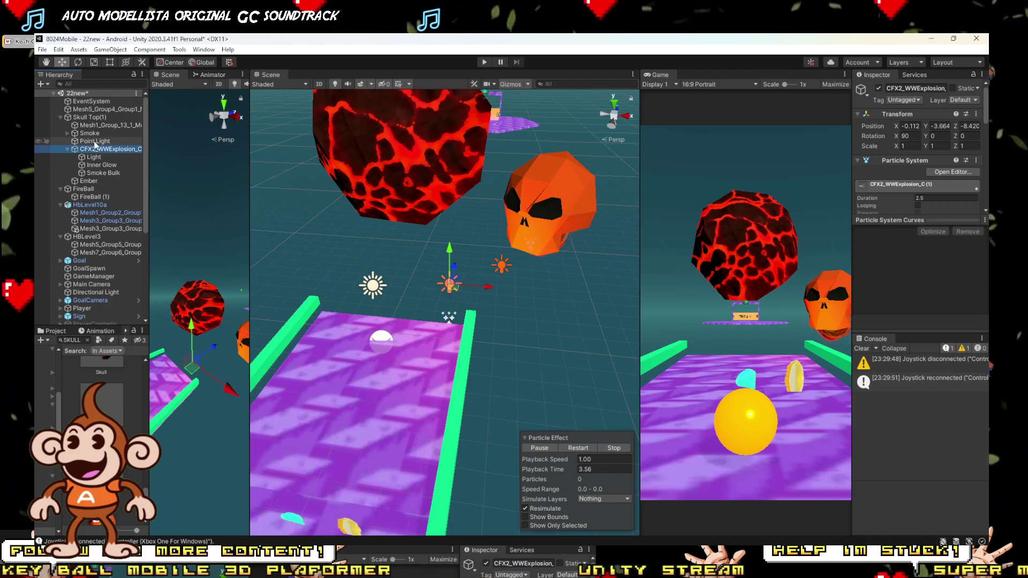
key("Delete")
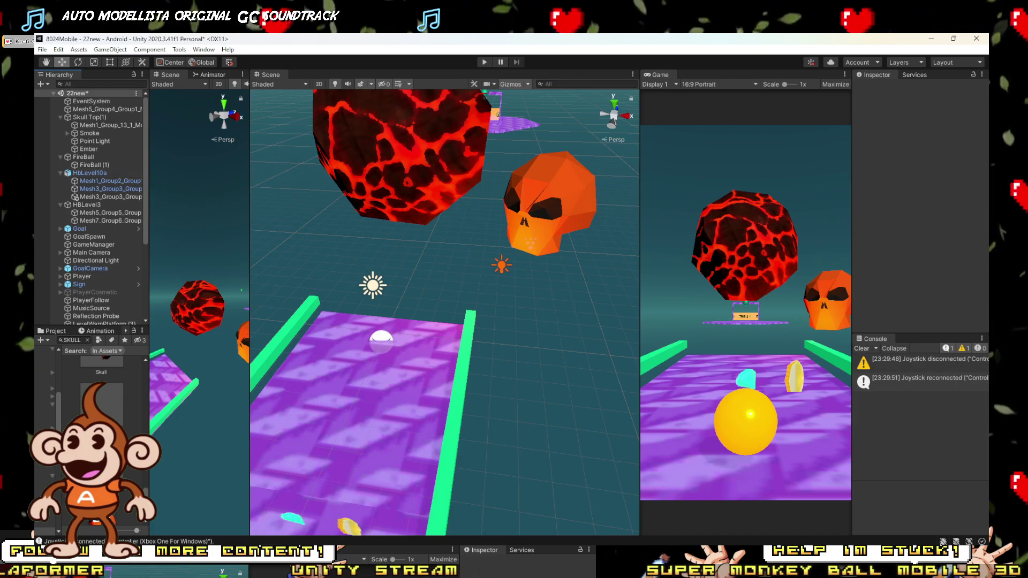
Open the Skull Bottom prefab and delete its CFX2_WWExplosion_C (1) particle effect.
scroll(103, 442, "down", 1)
double_click(103, 404)
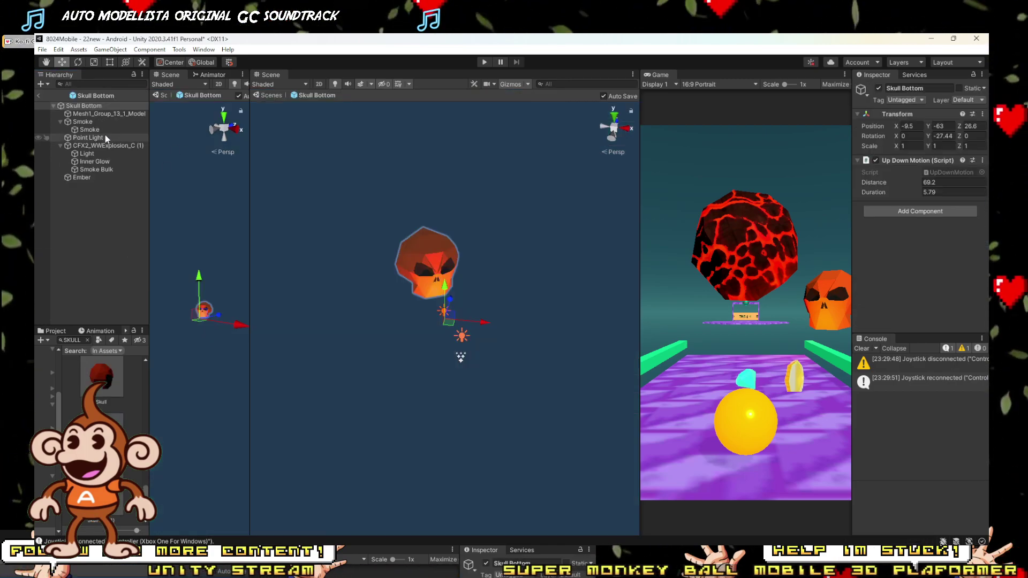
left_click(88, 146)
key("Delete")
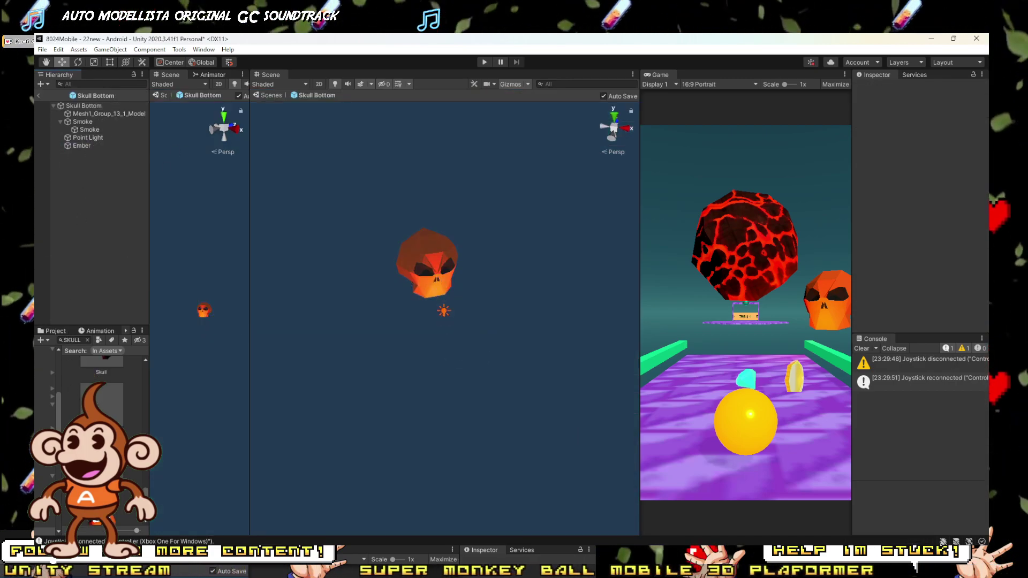
Delete the CFX2_WWExplosion_C (1) effect from the Skull Top(1) prefab asset and return to the scene.
double_click(104, 434)
left_click(86, 147)
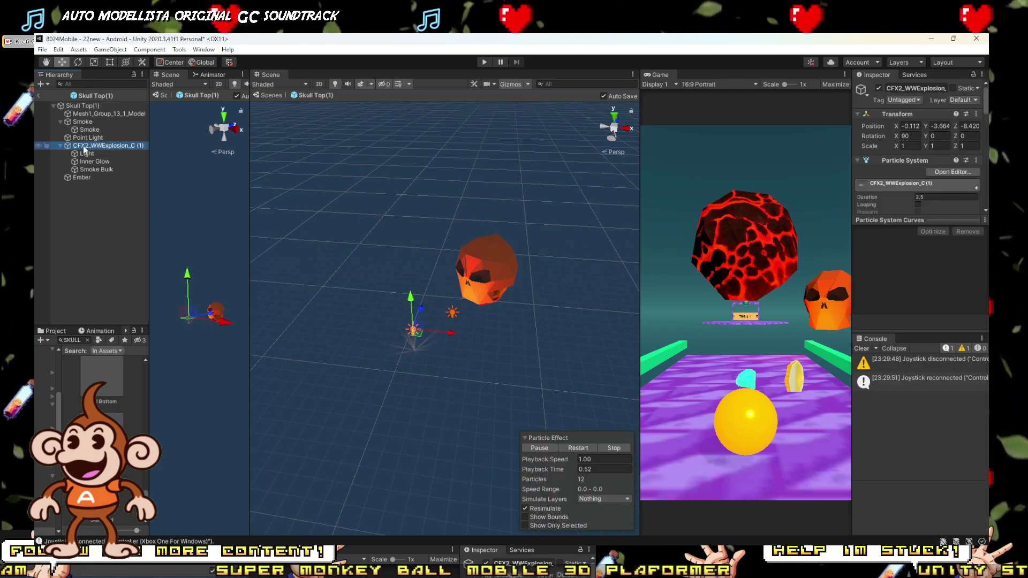
key("Delete")
left_click(271, 95)
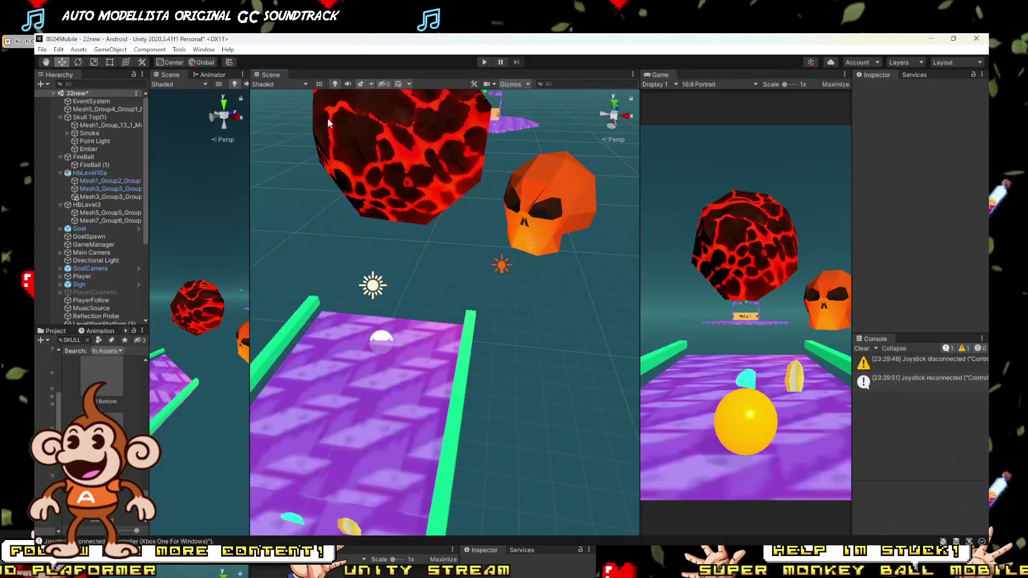
Move both Smoke objects, the Point Light and the Ember out of Skull Top(1) to the scene's root level.
right_click_drag(423, 246, 427, 197)
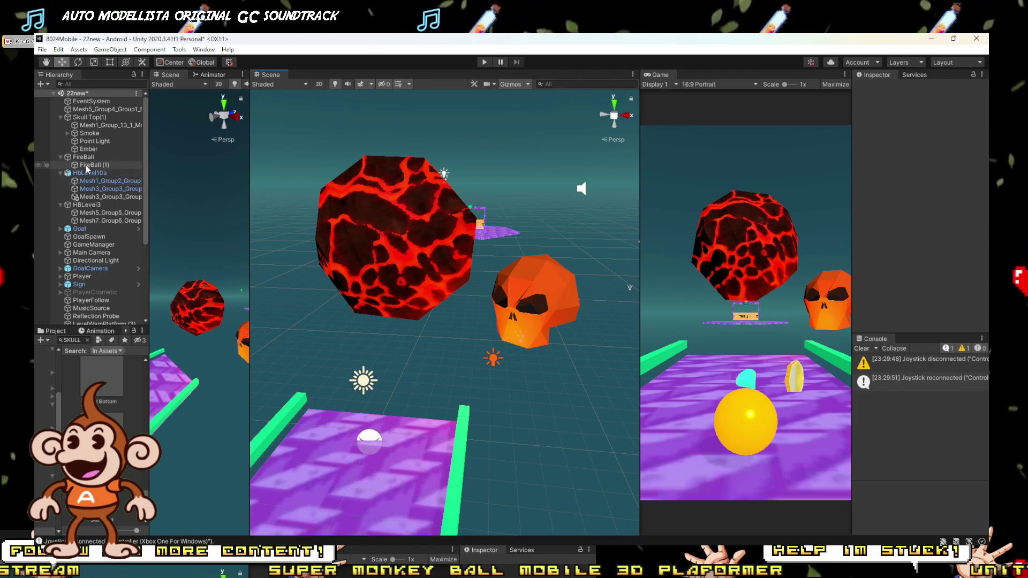
left_click(92, 127)
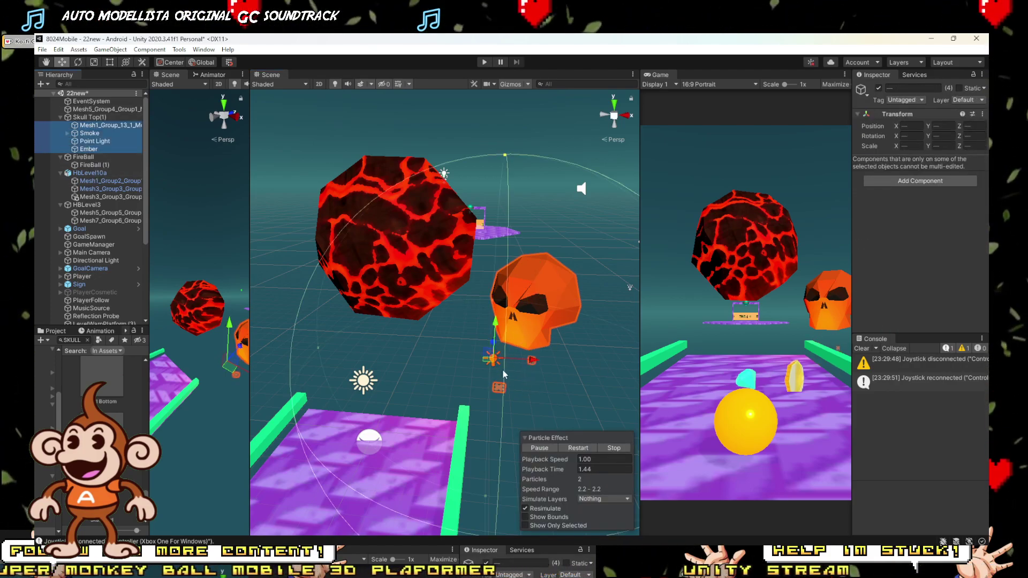
left_click(583, 451)
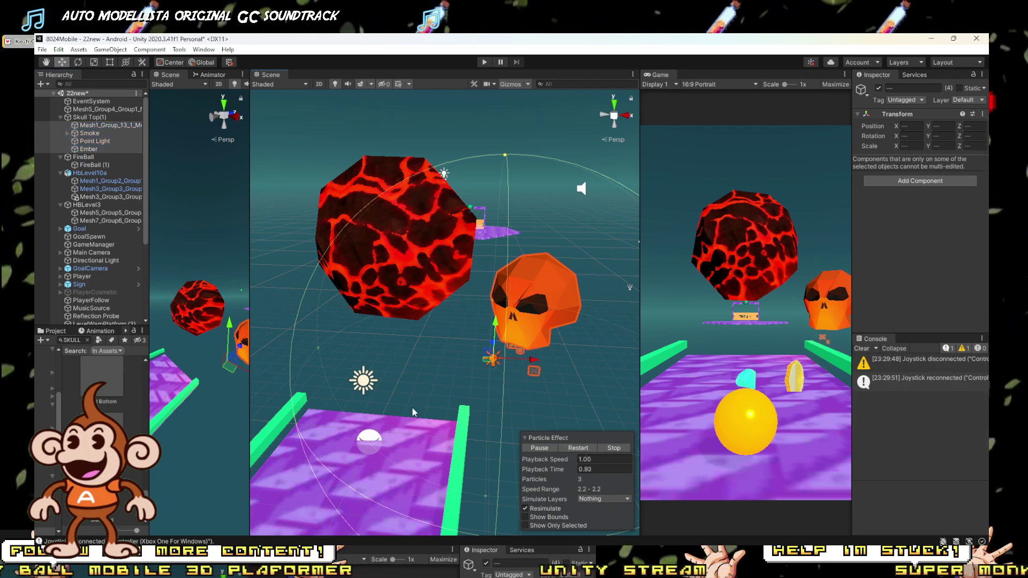
left_click(68, 133)
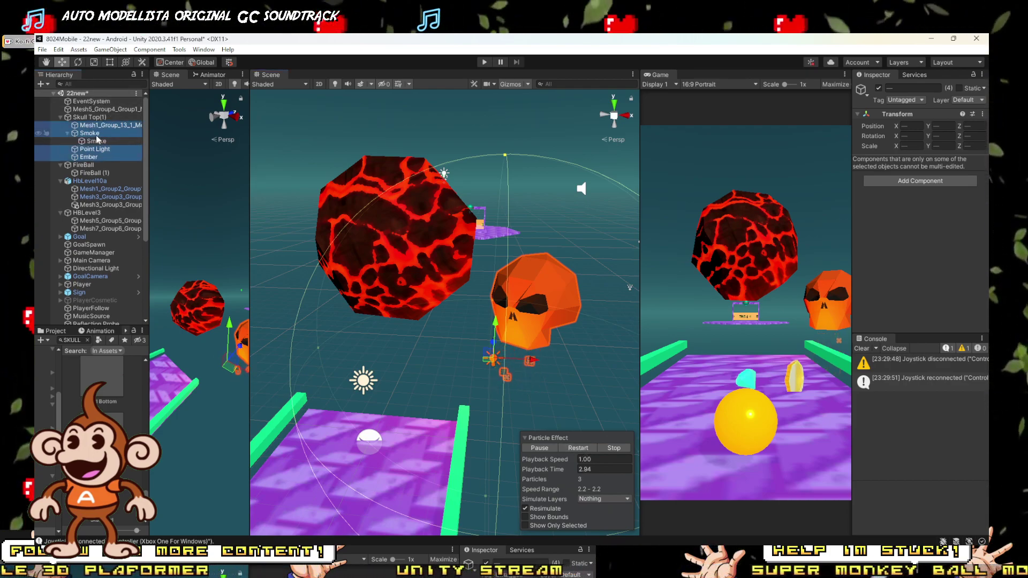
left_click(95, 142)
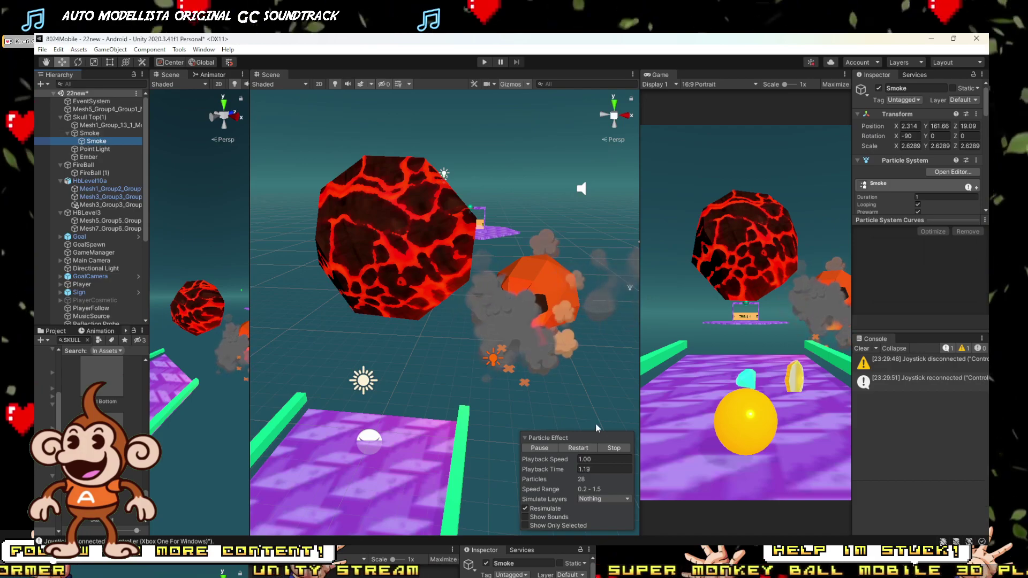
left_click(90, 133)
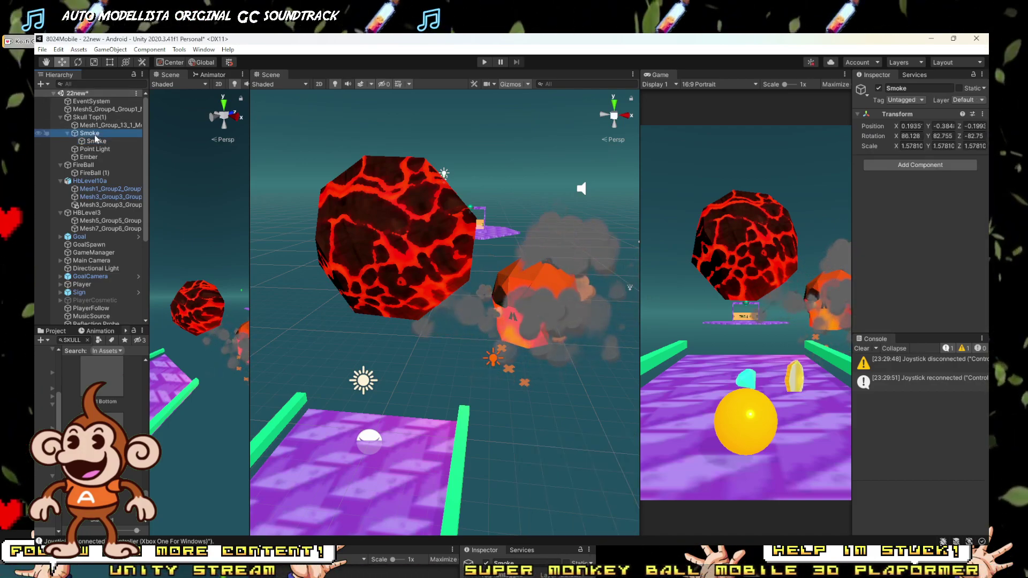
left_click(94, 157, "shift")
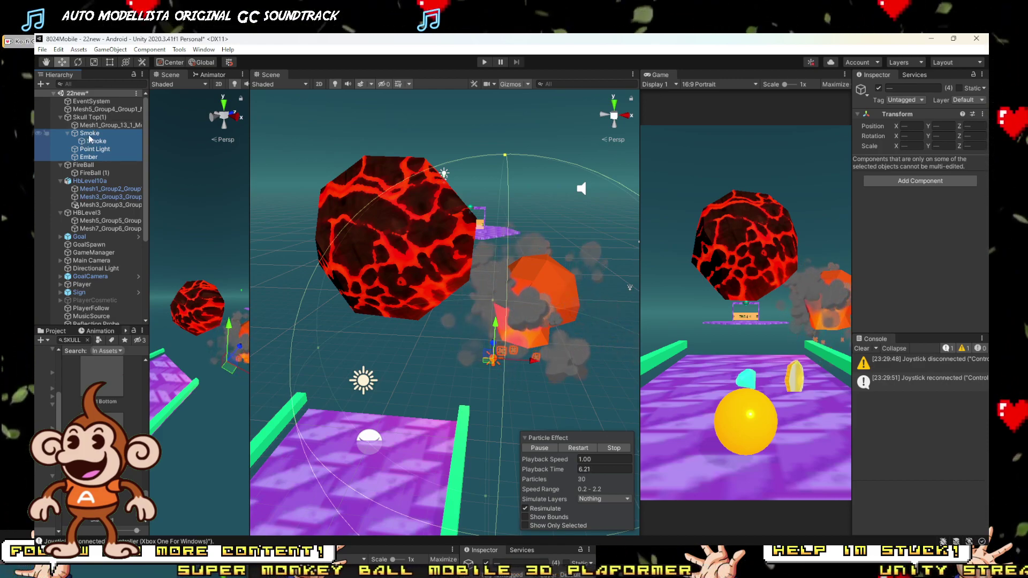
left_click_drag(83, 117, 83, 114)
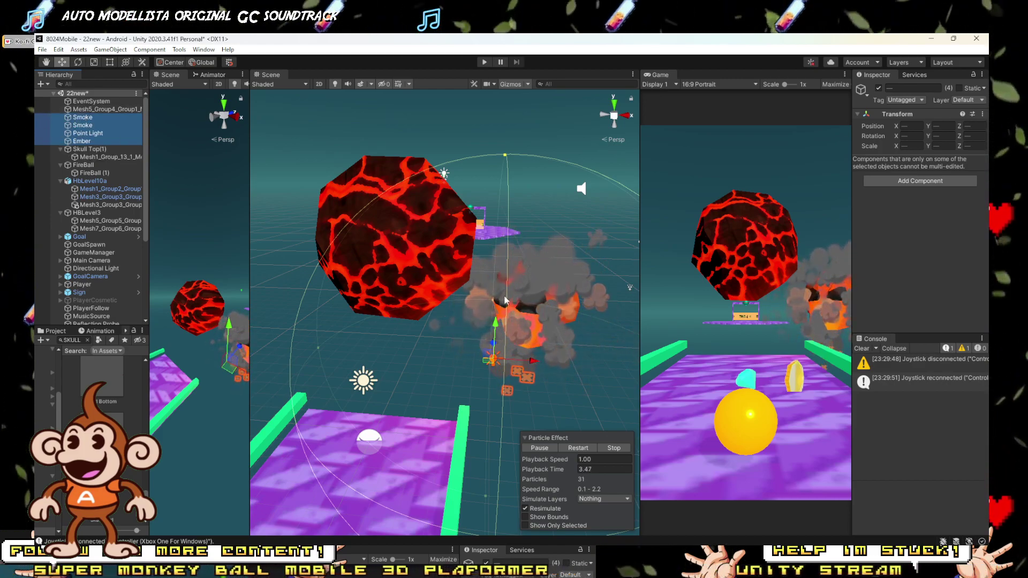
Move the Smoke objects, Point Light and Ember together onto the lava fireball, with Ember at about X 0.3, Y 5.95, Z 3.84.
left_click_drag(488, 363, 388, 189)
right_click_drag(389, 191, 387, 206)
left_click_drag(386, 201, 201, 185, "alt")
left_click_drag(483, 226, 378, 237)
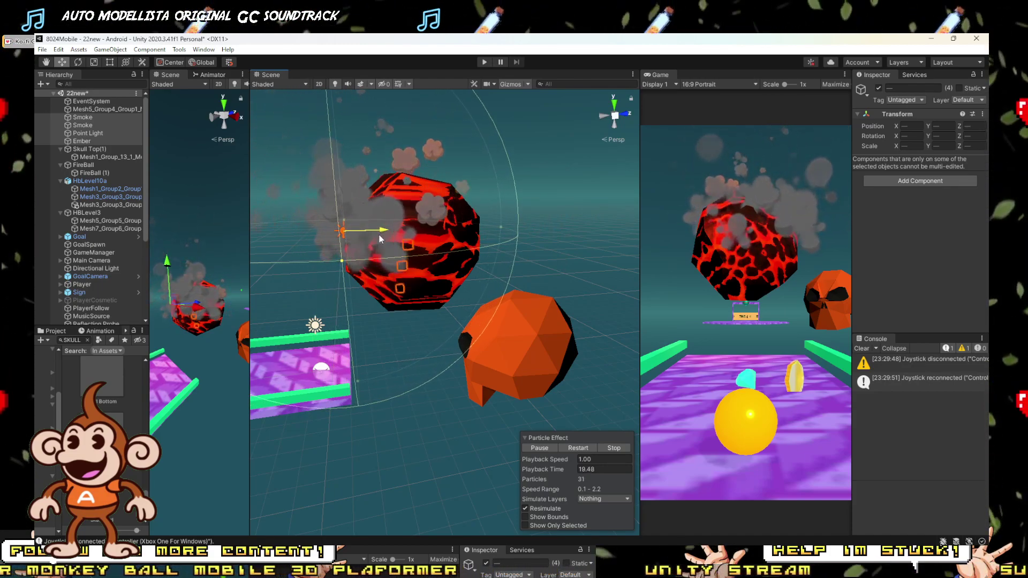
left_click_drag(339, 192, 344, 234)
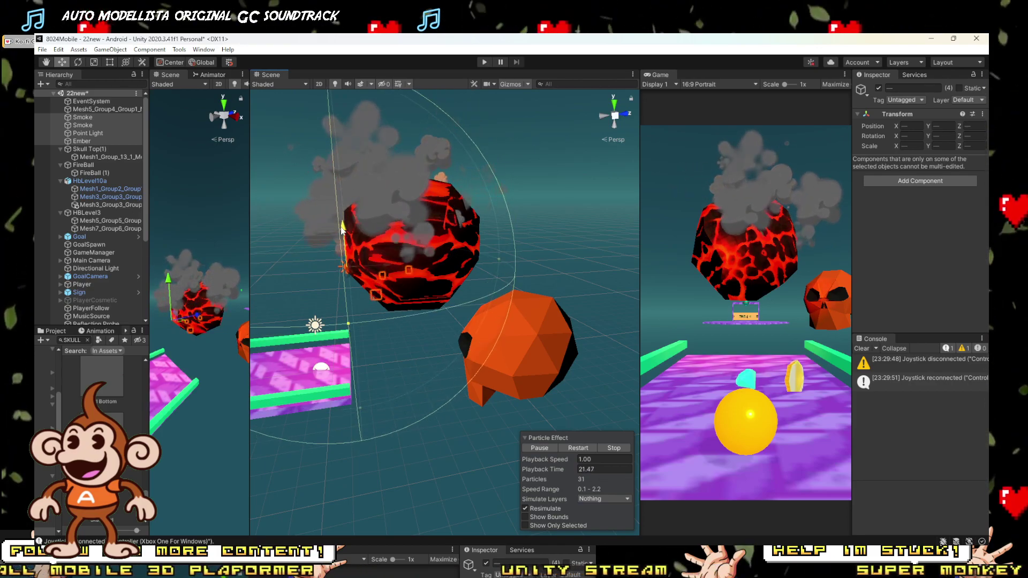
right_click_drag(418, 229, 623, 221)
Delete the Smoke object that has no particle system.
left_click(85, 117)
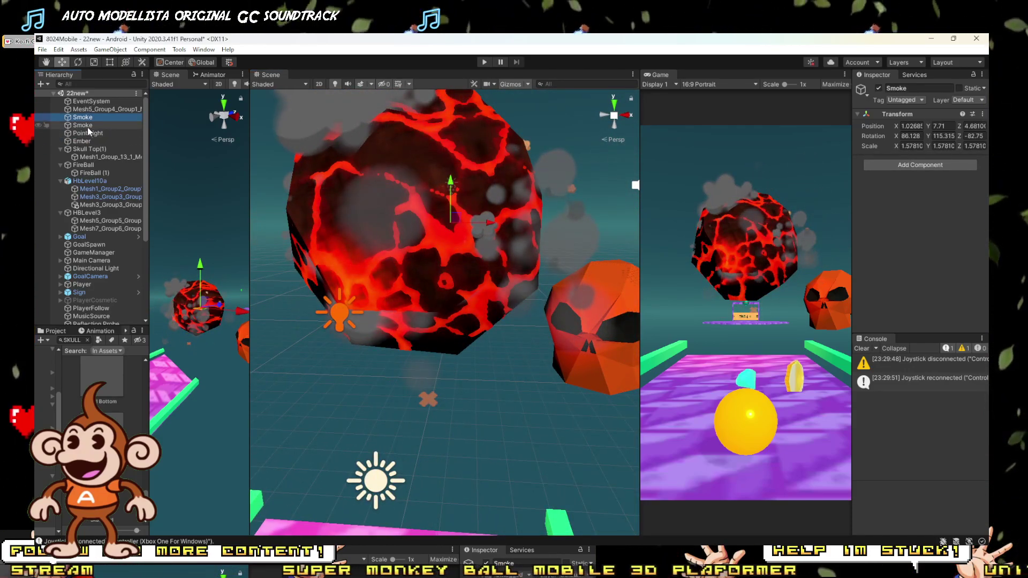
double_click(85, 118)
right_click_drag(481, 303, 342, 275)
left_click(87, 119)
key("Delete")
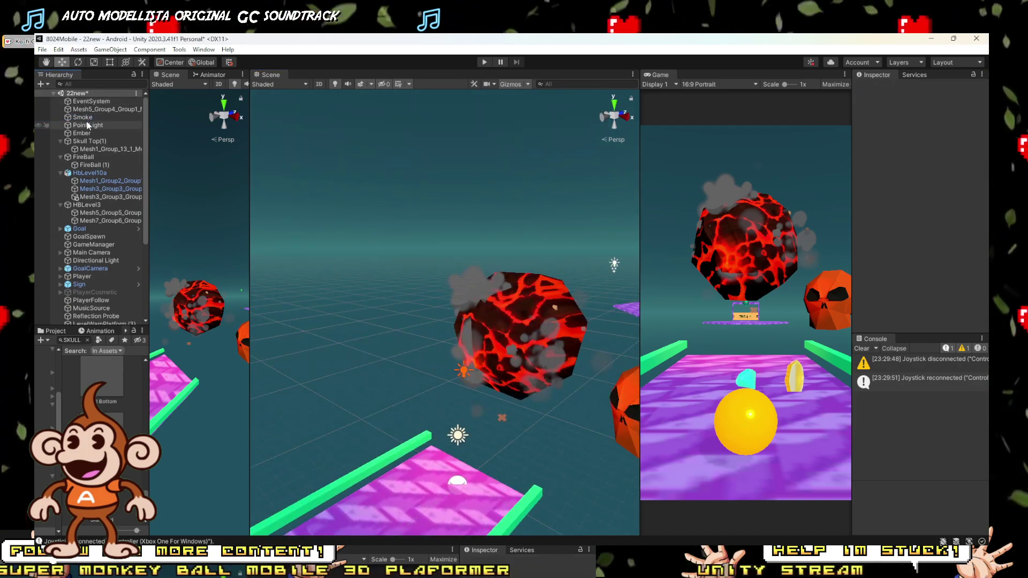
Try to clear the skull mesh from the Smoke particle system's Shape module by setting Mesh to None.
left_click(87, 119)
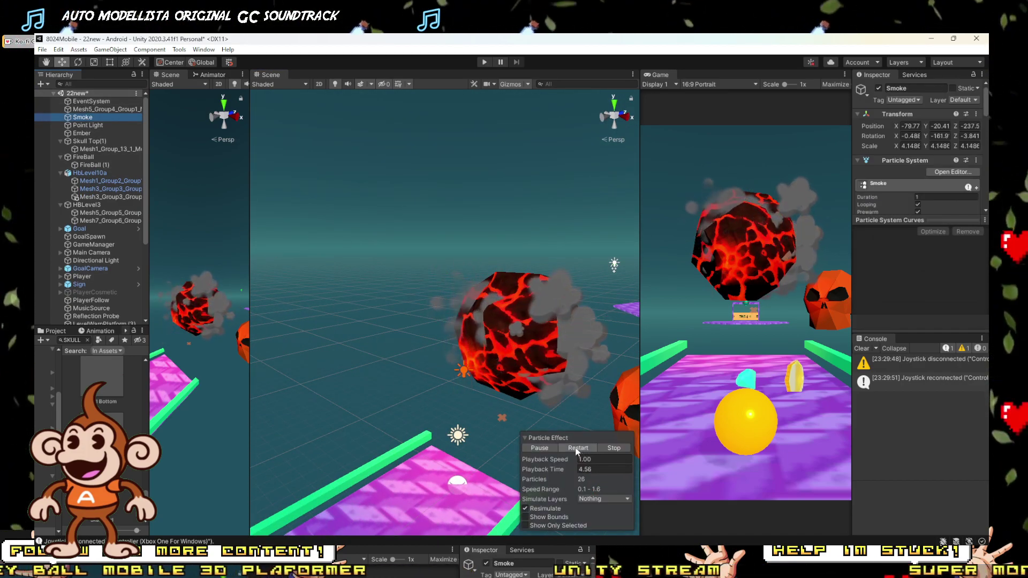
scroll(423, 423, "up", 5)
scroll(939, 199, "down", 3)
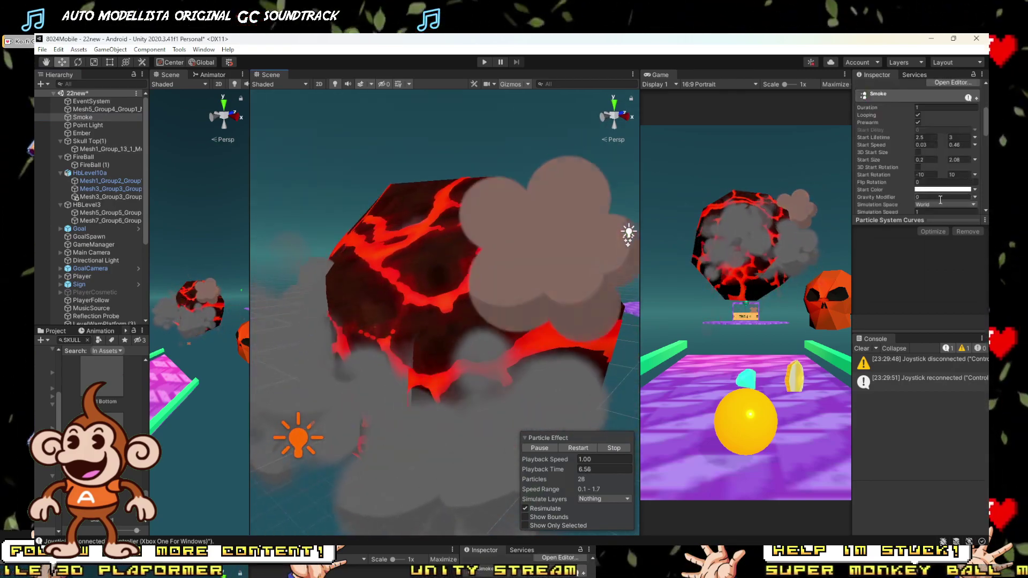
left_click_drag(916, 220, 918, 394)
scroll(914, 241, "down", 3)
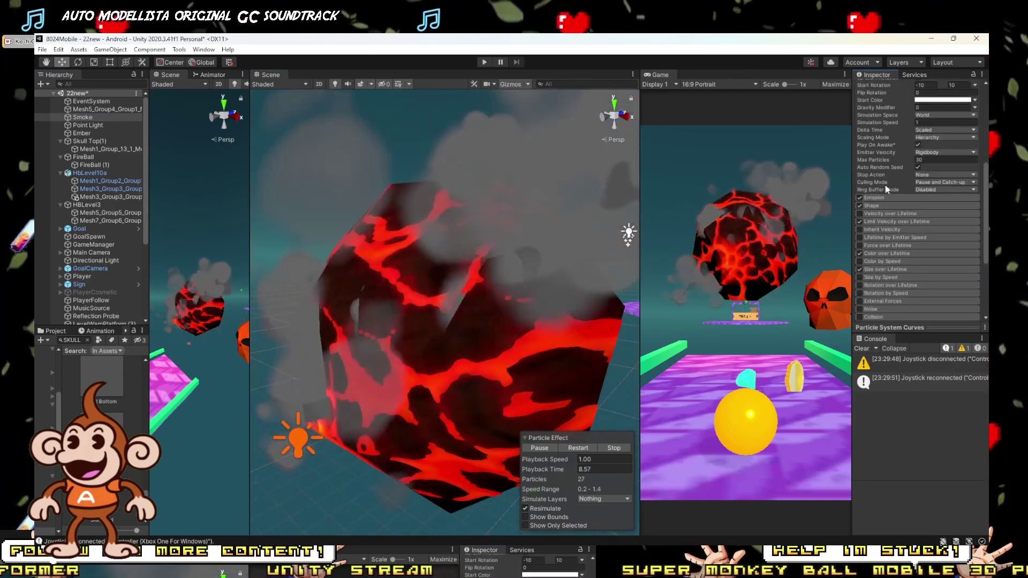
left_click(883, 206)
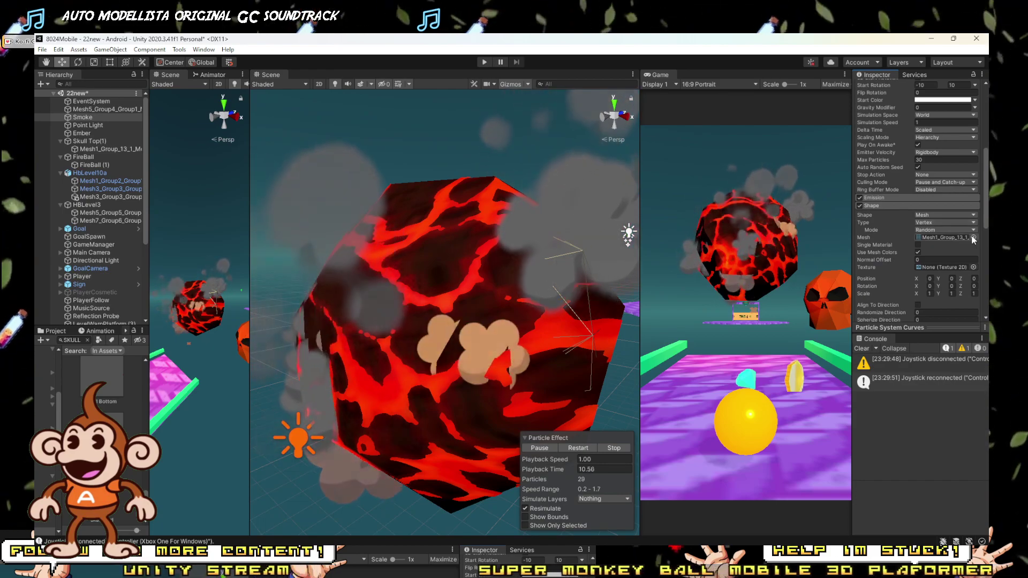
left_click(973, 237)
scroll(773, 317, "up", 10)
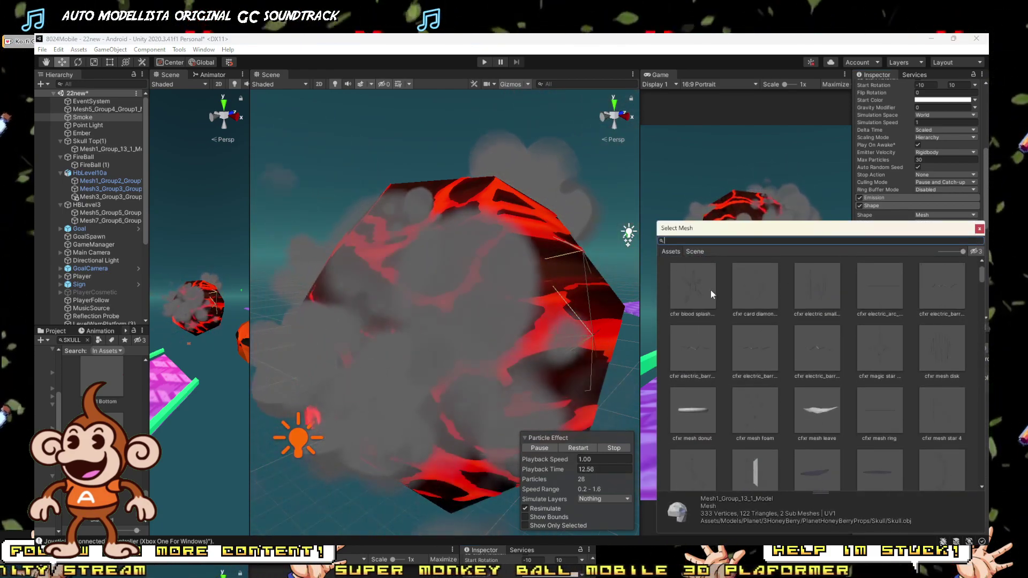
left_click(699, 282)
double_click(687, 281)
scroll(509, 298, "down", 5)
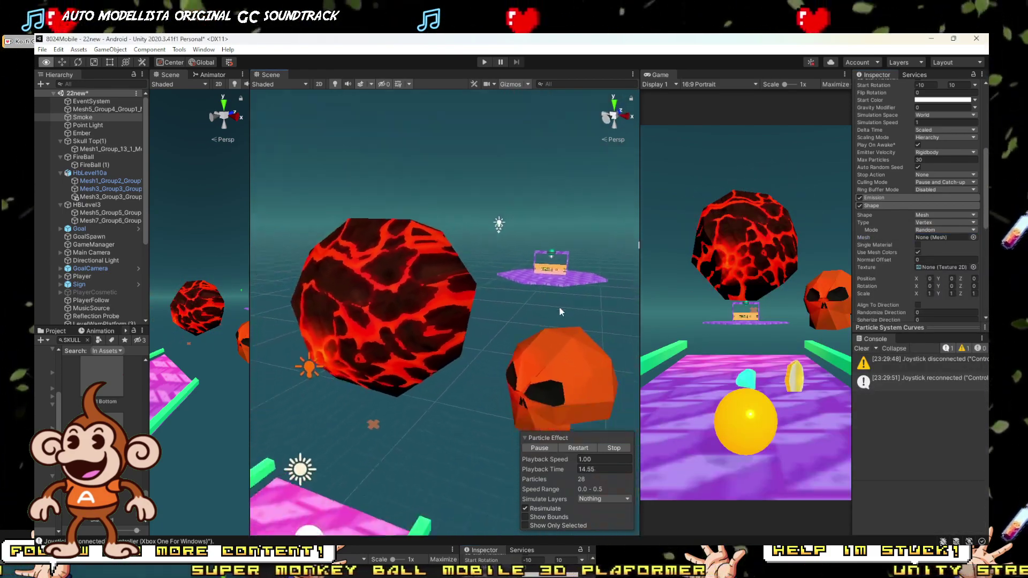
Undo the Smoke mesh change and the deletion of the empty Smoke object.
double_click(83, 117)
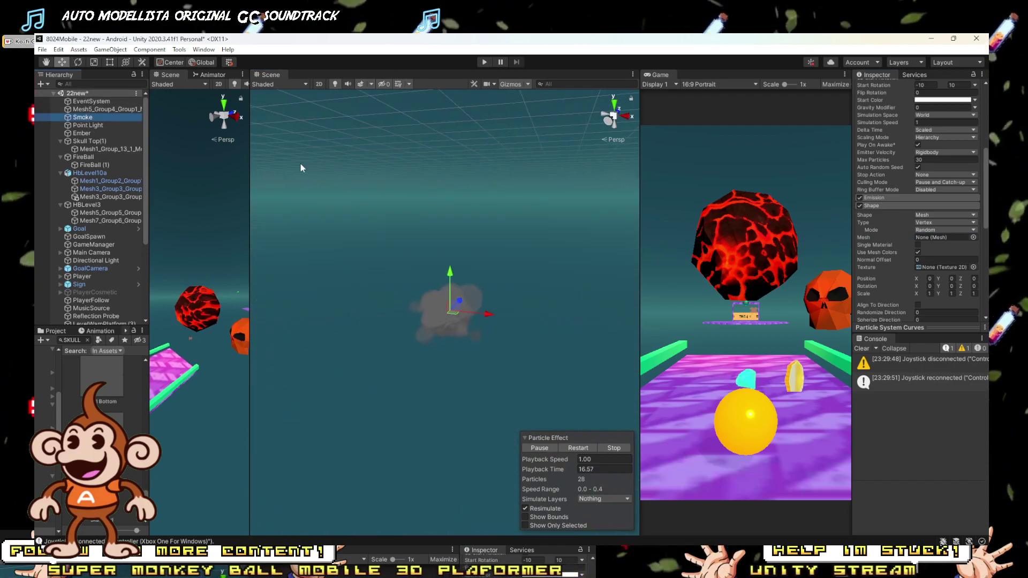
right_click_drag(369, 199, 423, 229)
key("s")
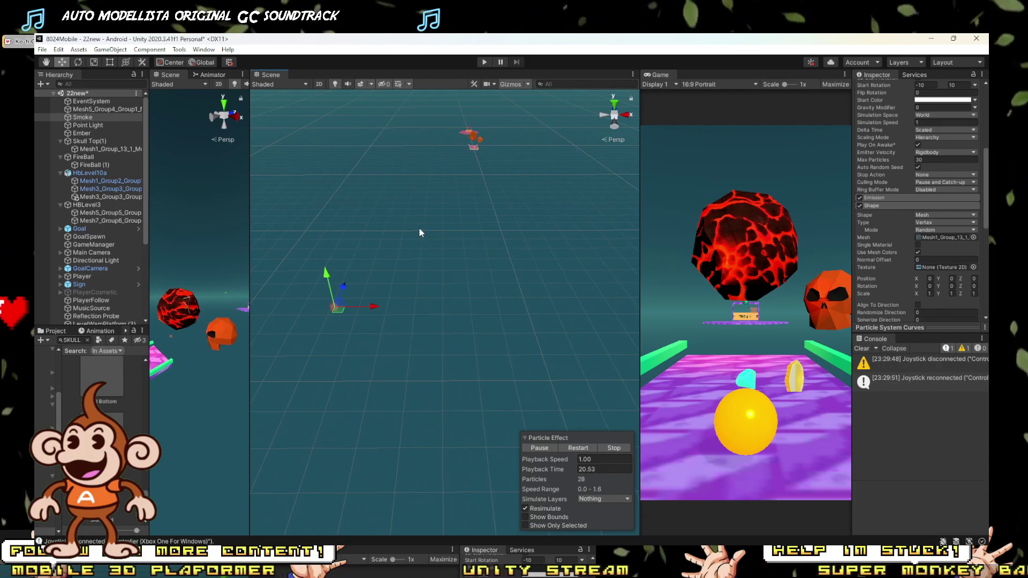
key("ctrl+z")
key("ctrl+z")
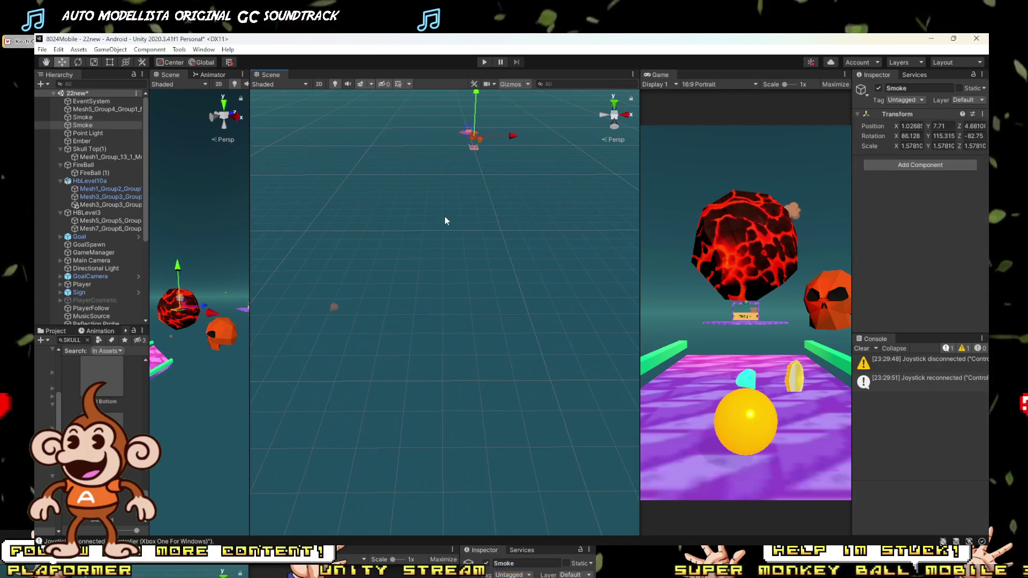
Compare the two Smoke objects around the fireball and delete the one without a particle system.
right_click_drag(445, 216, 503, 104)
key("w")
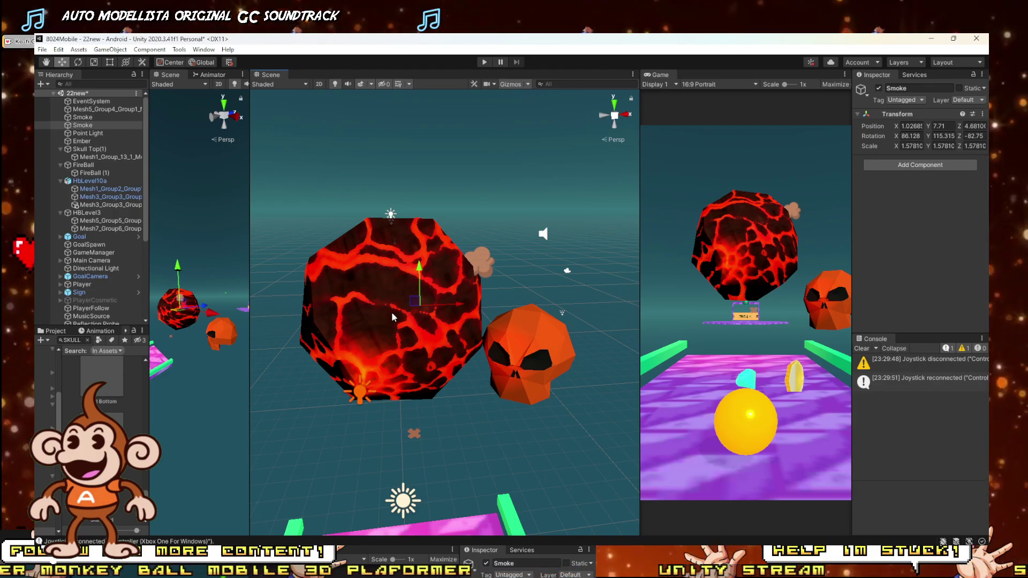
scroll(387, 333, "up", 6)
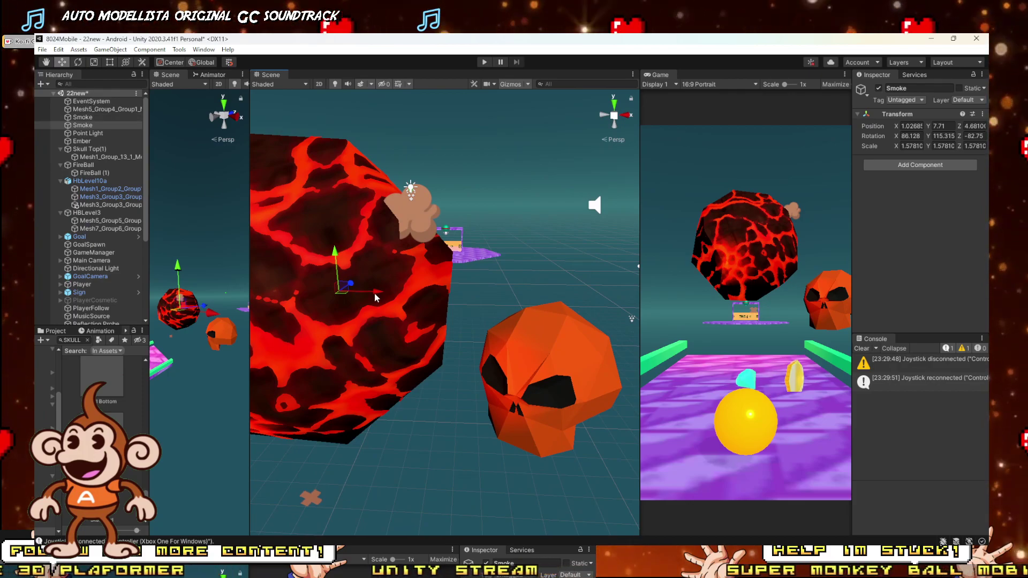
left_click(83, 117)
key("f")
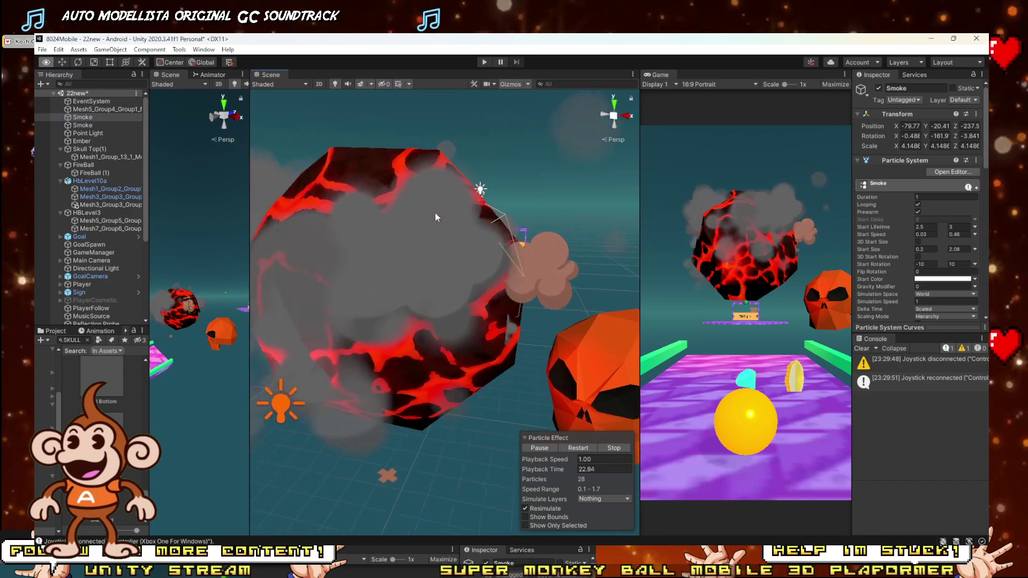
key("s")
right_click_drag(435, 213, 451, 235)
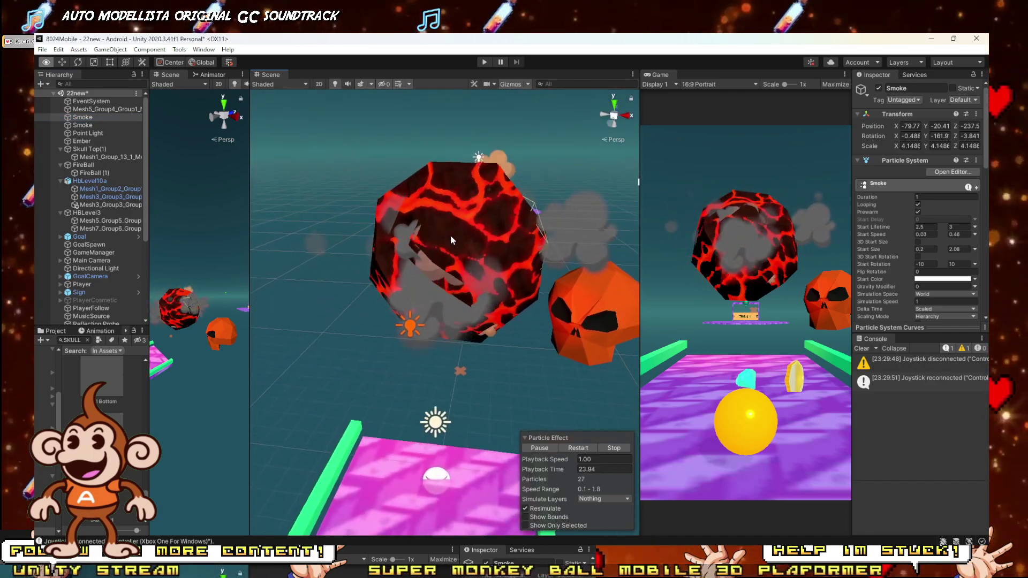
left_click(82, 125)
key("Delete")
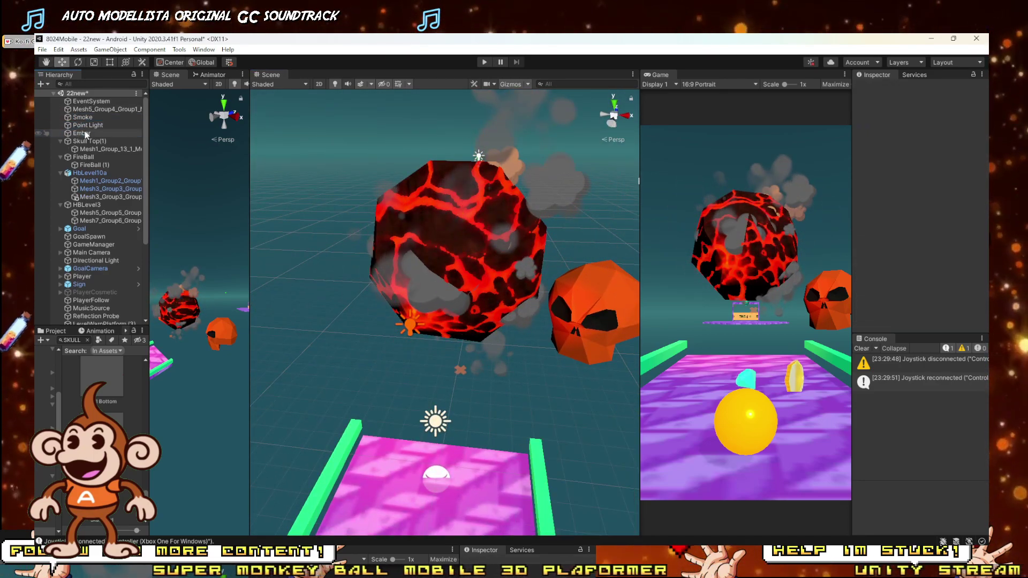
Delete Skull Top(1) and its skull mesh from the scene, keeping the Ember, Smoke and Point Light.
left_click(82, 134)
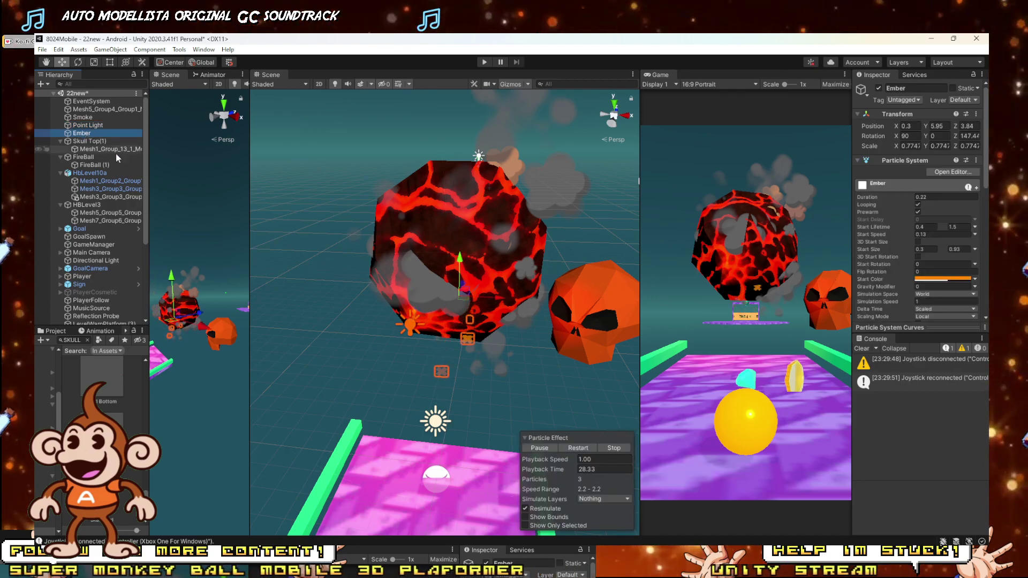
right_click_drag(408, 247, 374, 227)
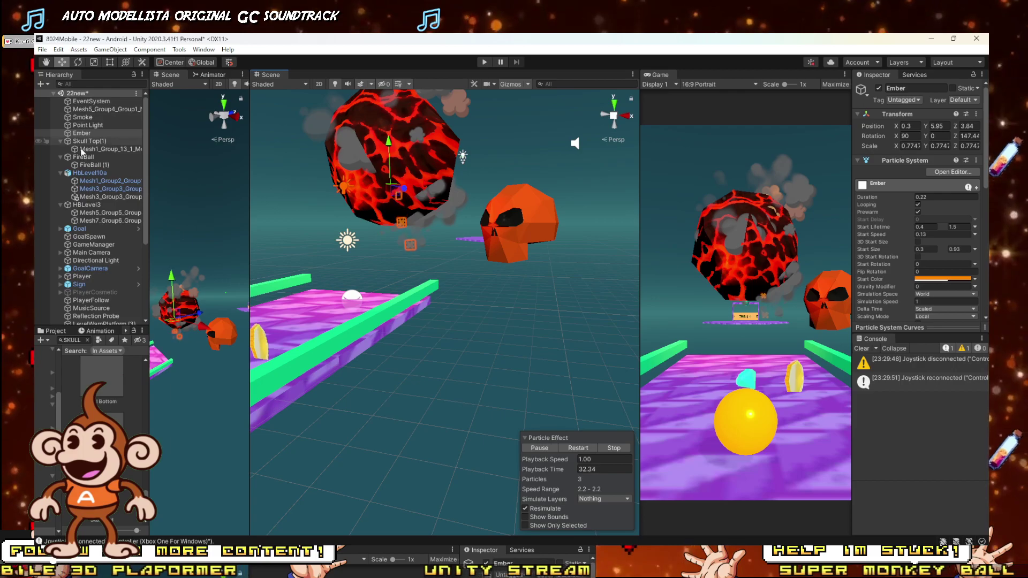
left_click(212, 321)
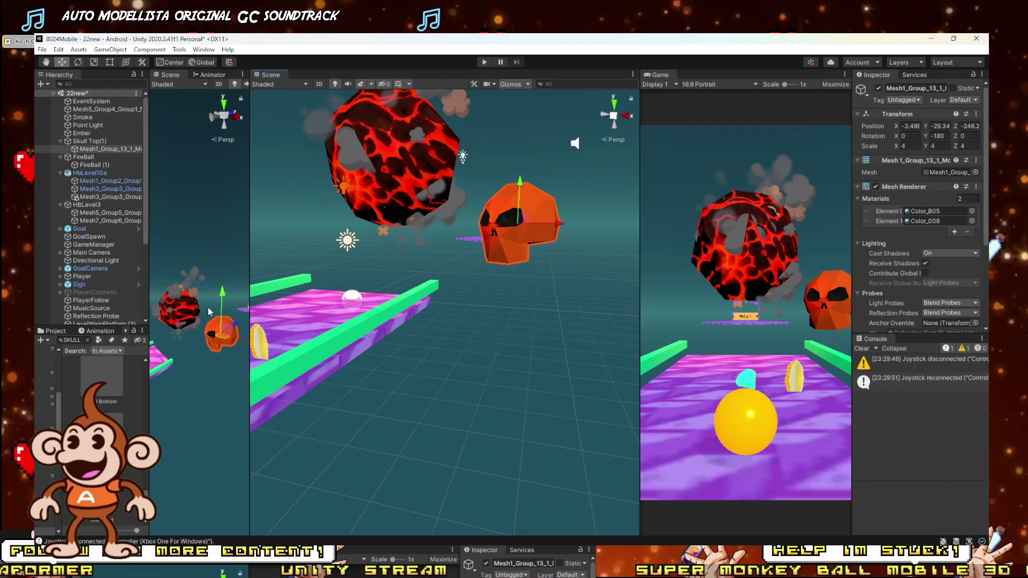
left_click(90, 142)
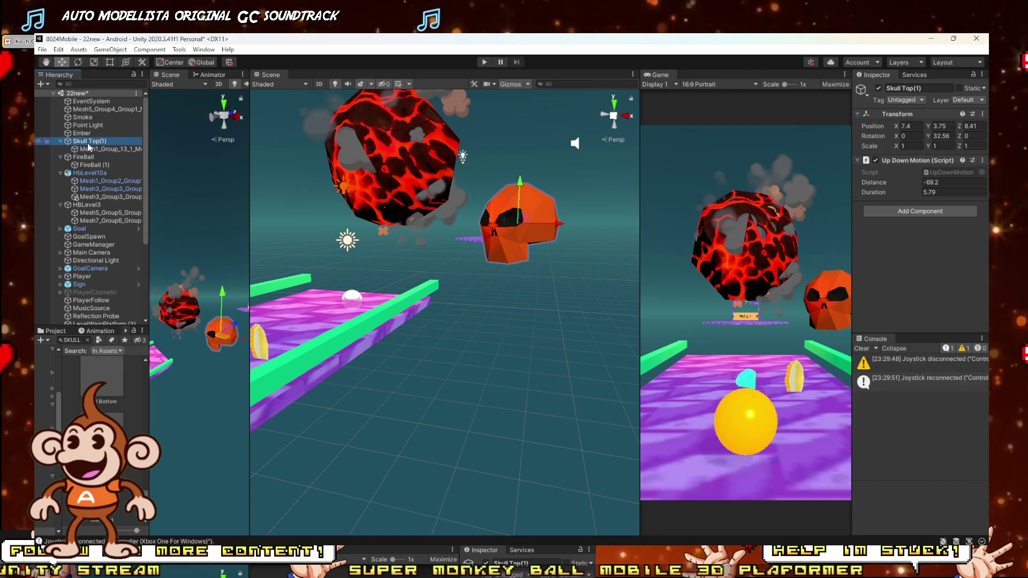
key("Delete")
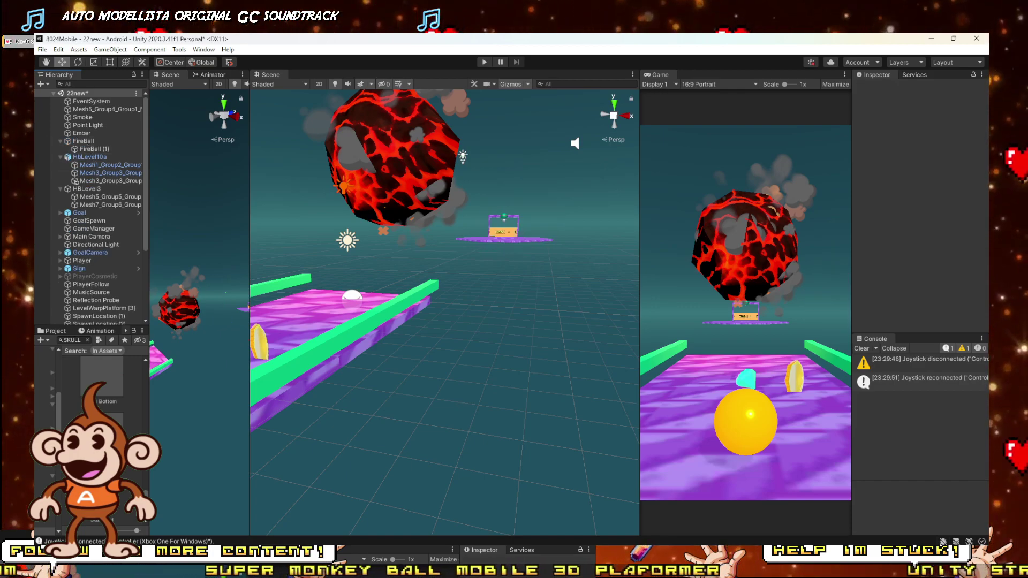
Undo the deletion of Skull Top(1) and inspect its skull mesh and motion script.
scroll(88, 200, "down", 1)
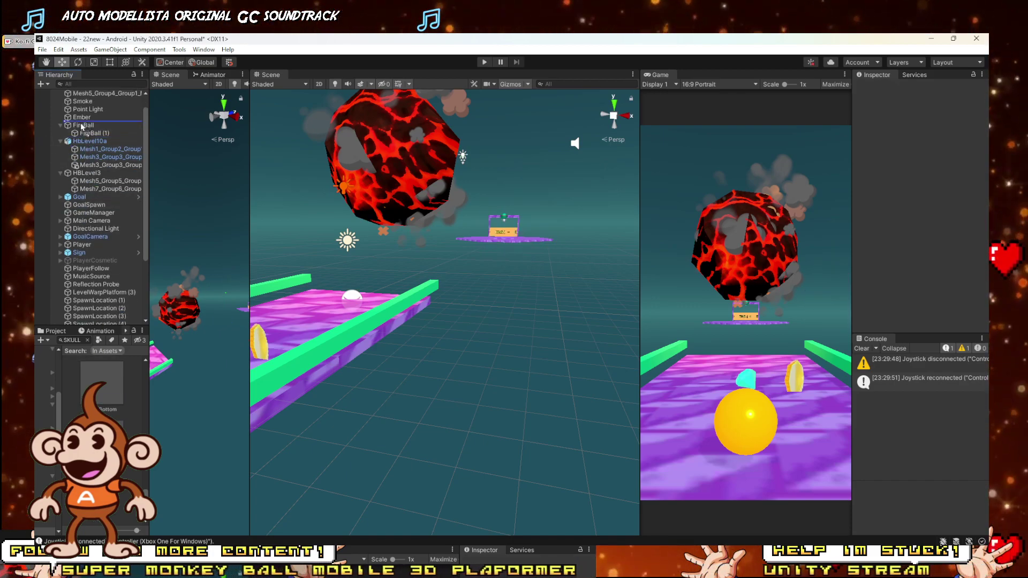
key("ctrl+z")
left_click(60, 125)
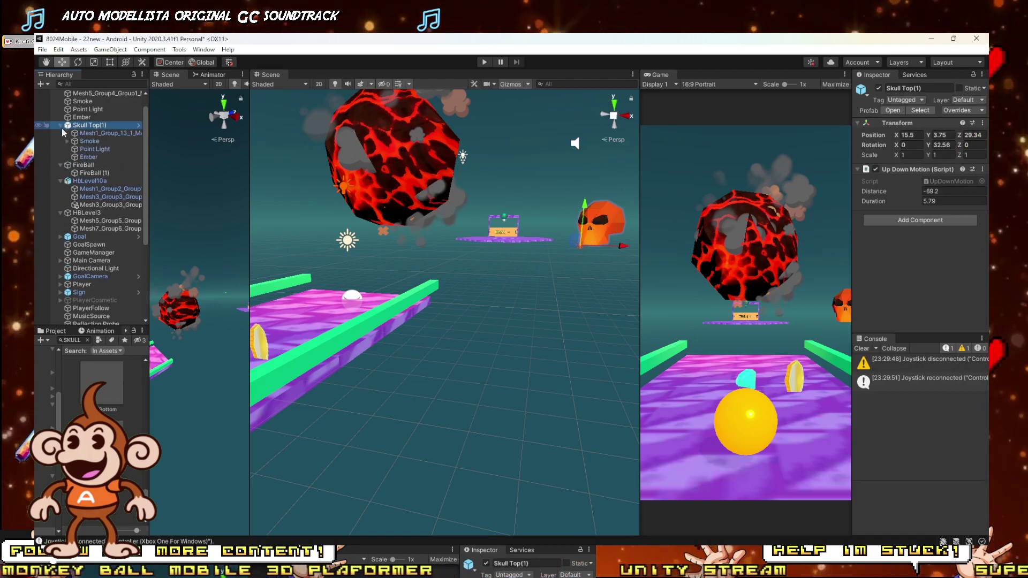
left_click(92, 140)
left_click(92, 148)
left_click(88, 133)
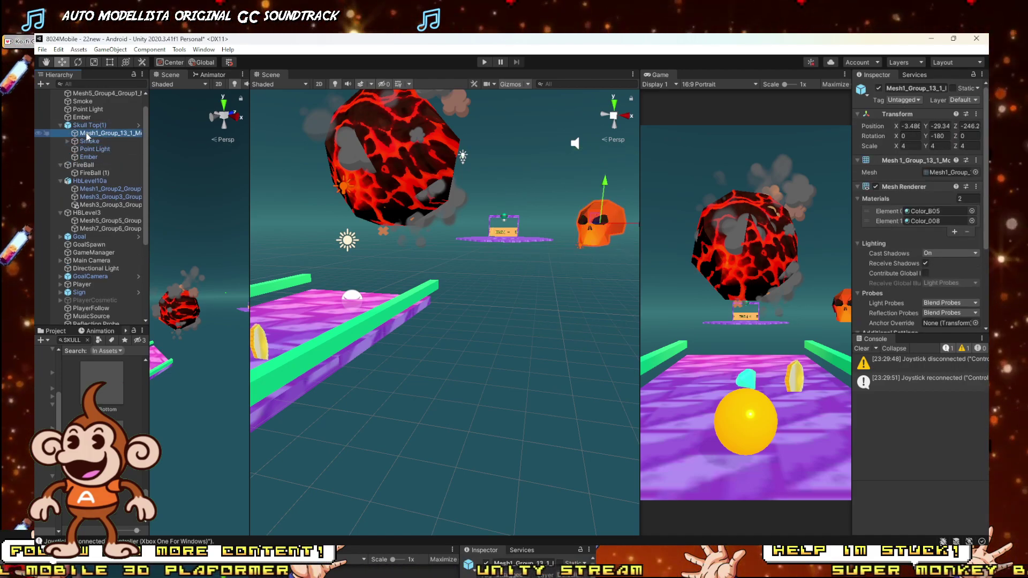
left_click(85, 126)
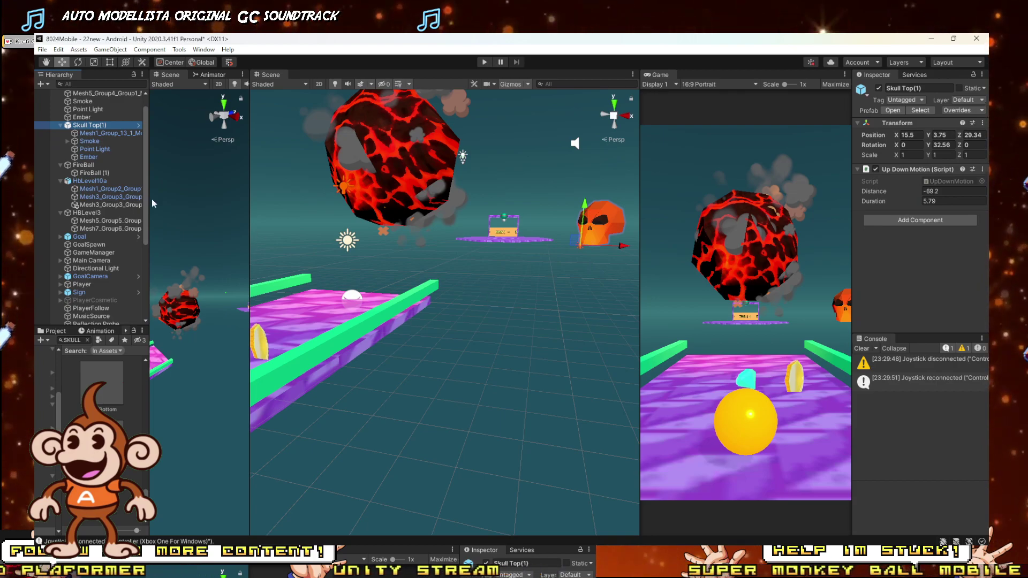
Inspect the nested Smoke, Point Light and Ember under Skull Top(1), and delete Skull Top(1) with its children.
left_click(66, 141)
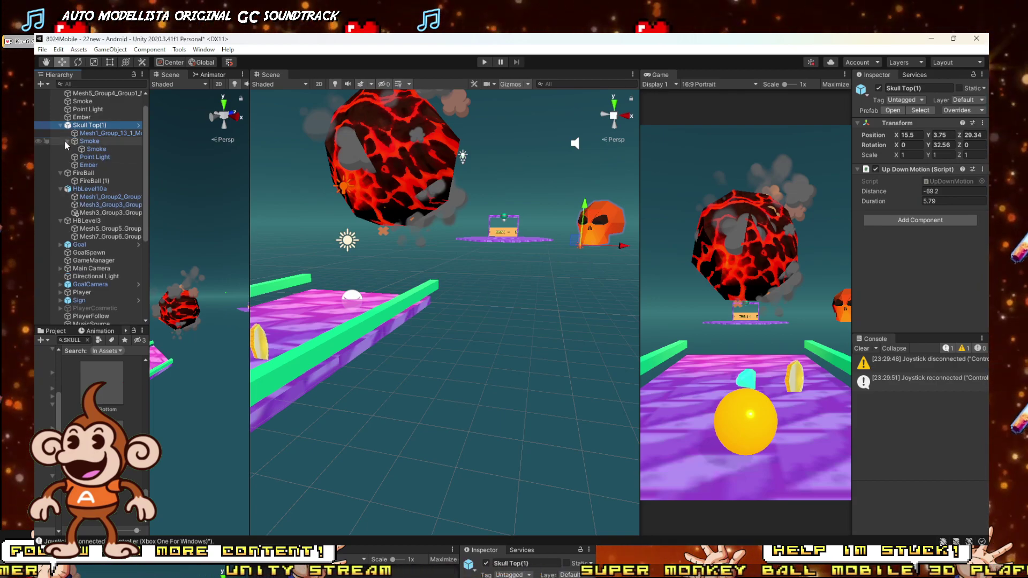
left_click(92, 156)
left_click(89, 165)
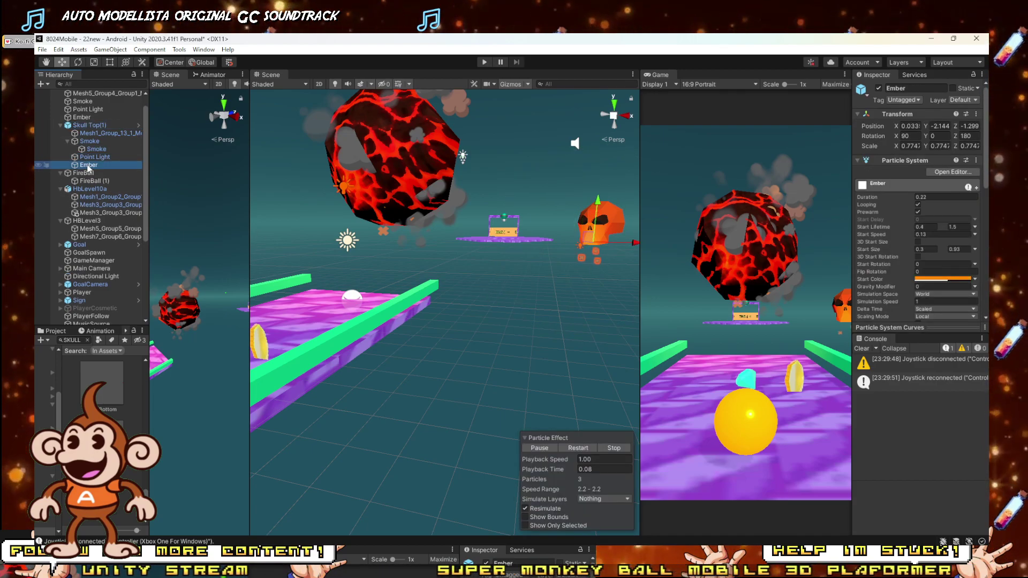
left_click(89, 126)
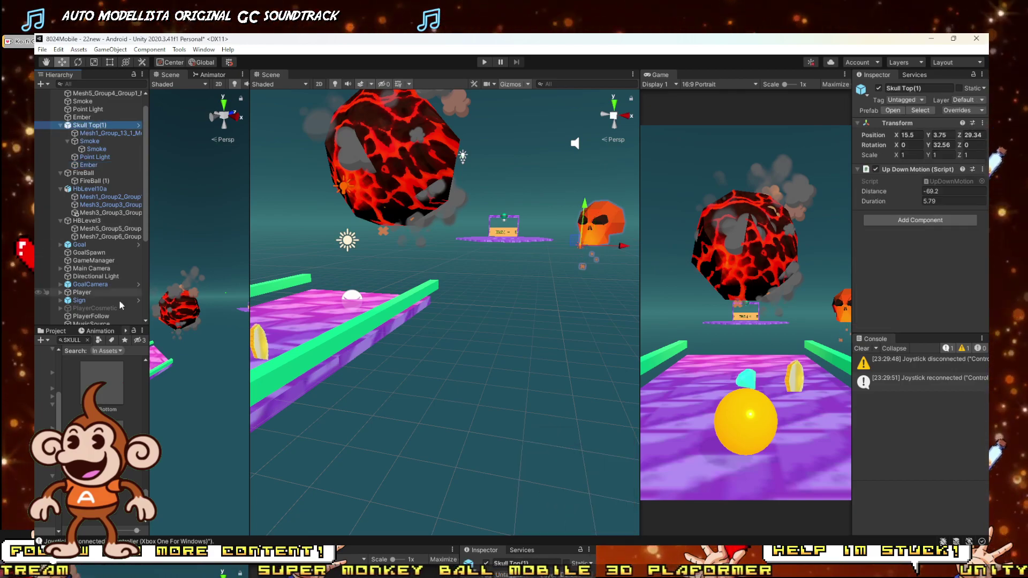
key("Delete")
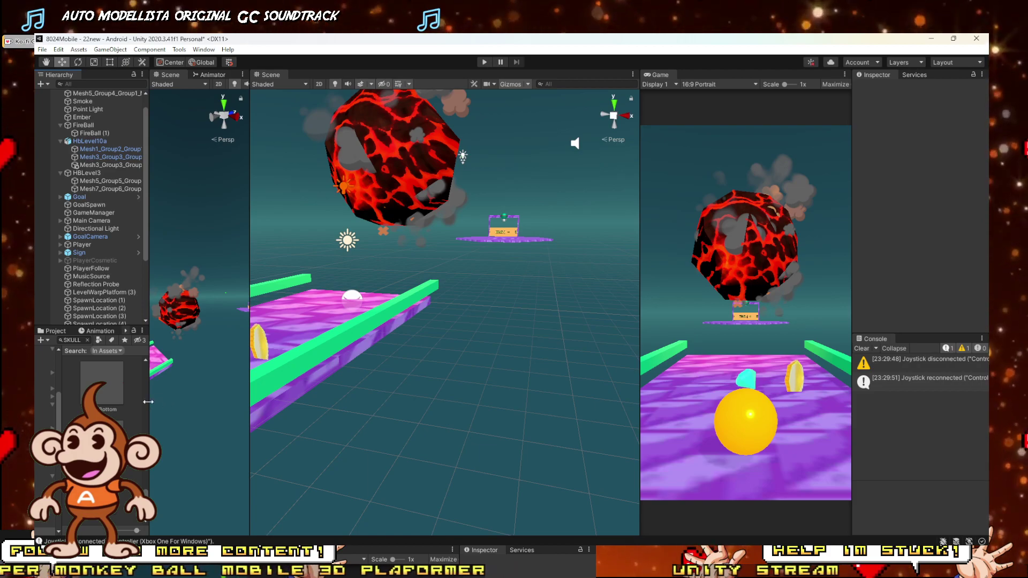
Make the object and asset lists wider and look through the skull assets and the level's scene objects.
left_click_drag(148, 404, 210, 403)
scroll(122, 184, "up", 1)
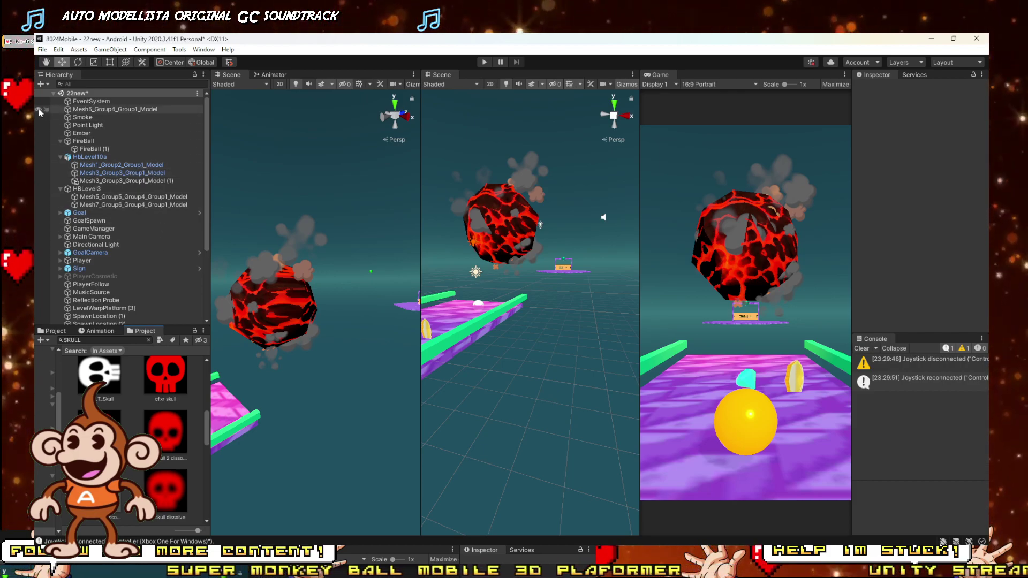
left_click(60, 340)
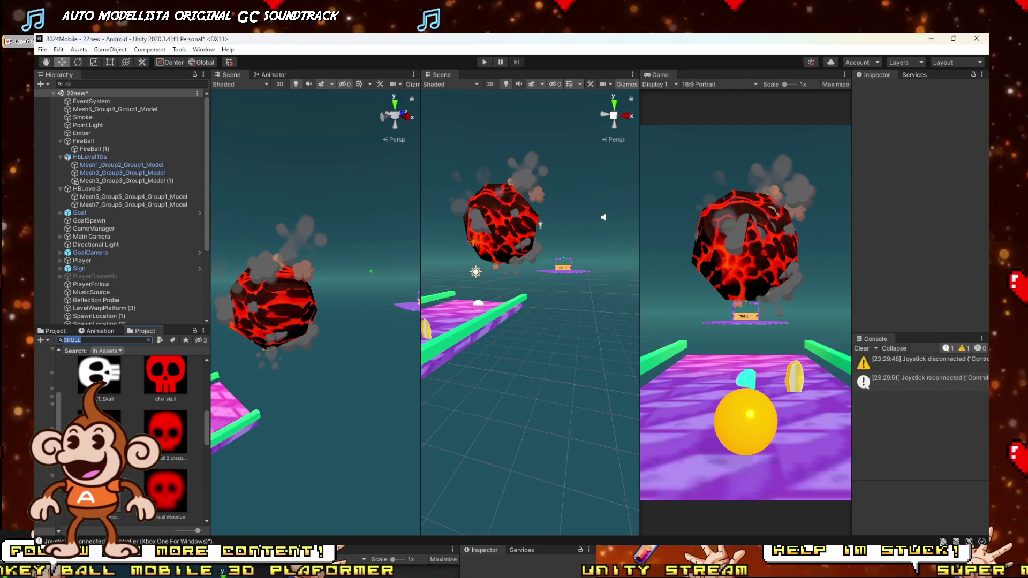
scroll(171, 472, "up", 2)
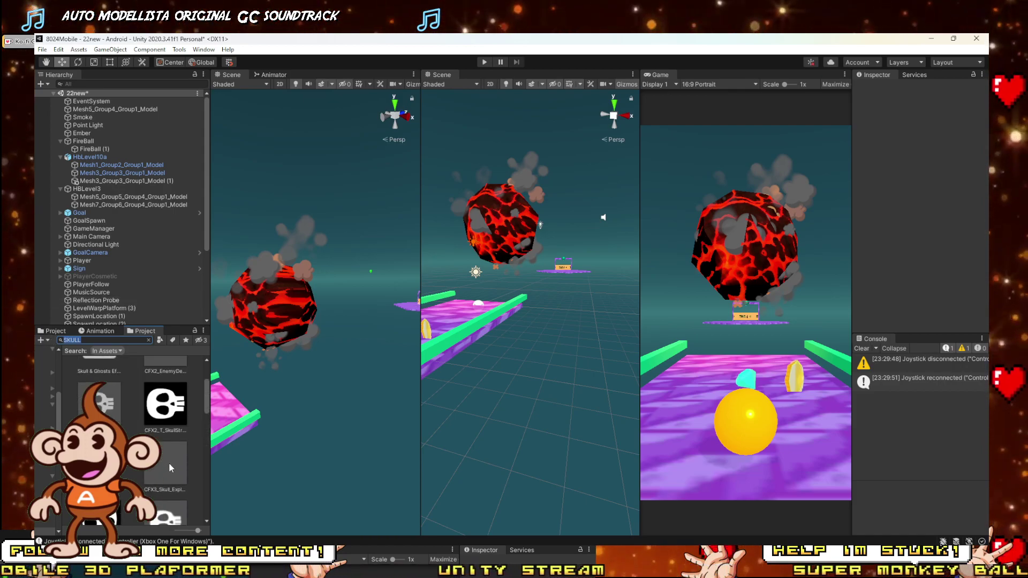
scroll(143, 386, "up", 3)
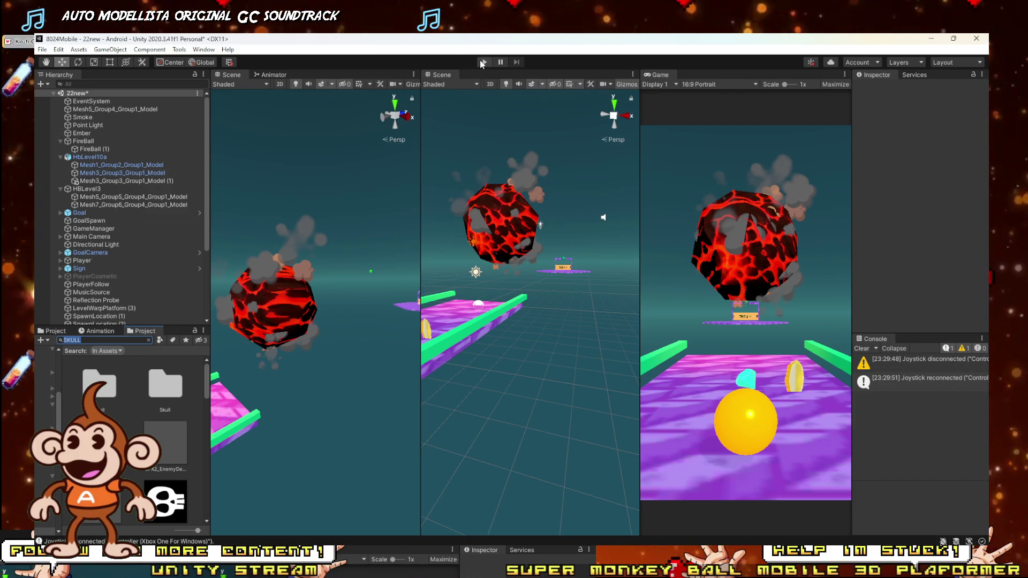
scroll(84, 167, "down", 4)
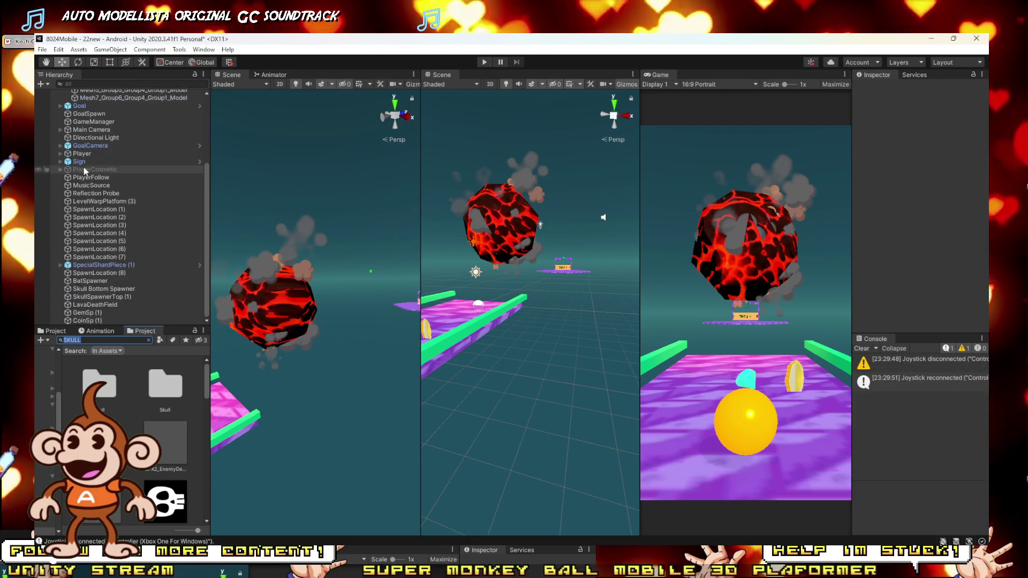
scroll(85, 259, "up", 4)
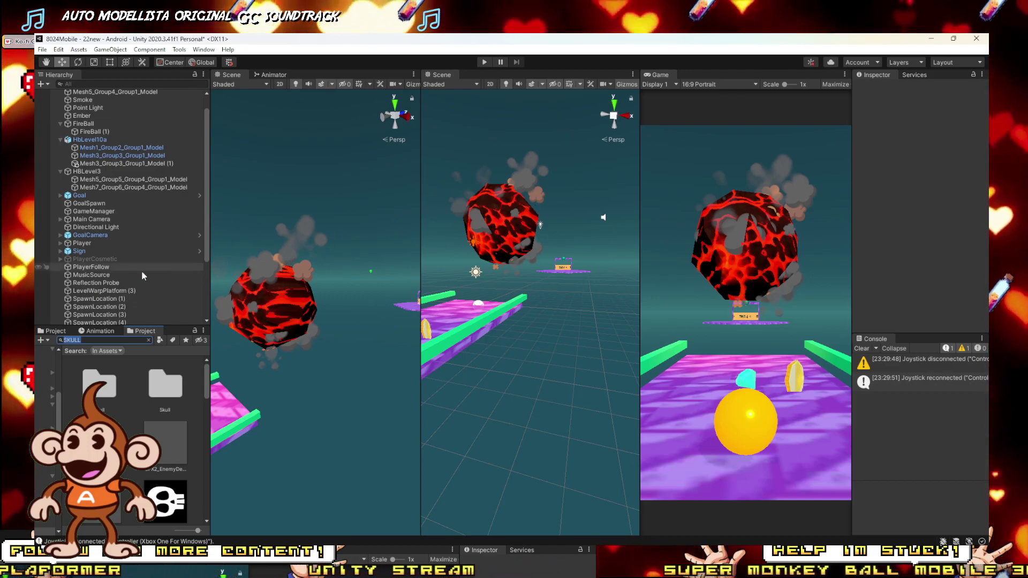
Search the project assets for SMO and inspect the CFX2_T_WWInvSmoke ABP texture.
key("w")
right_click_drag(283, 251, 319, 269)
key("s")
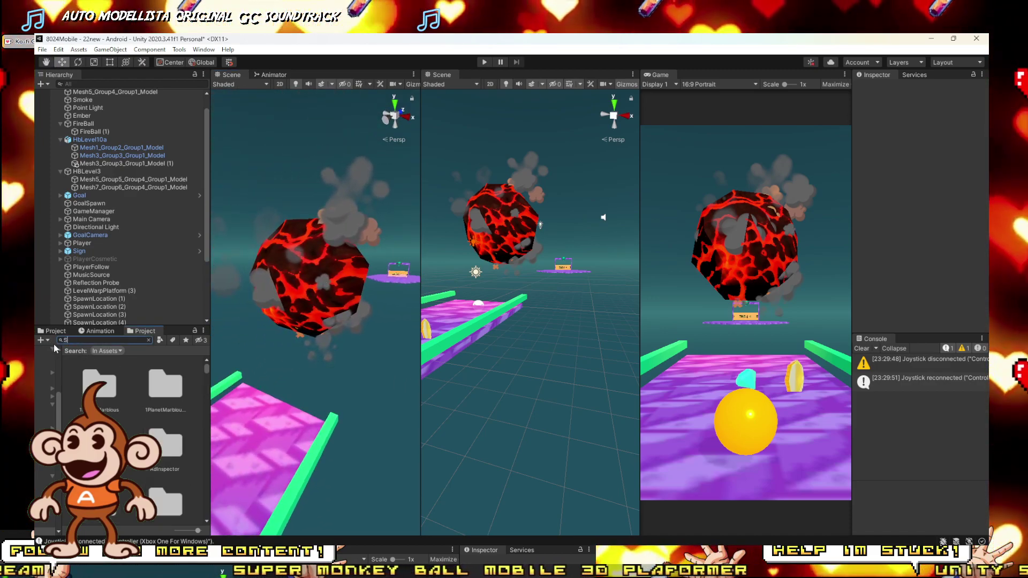
type("MOL")
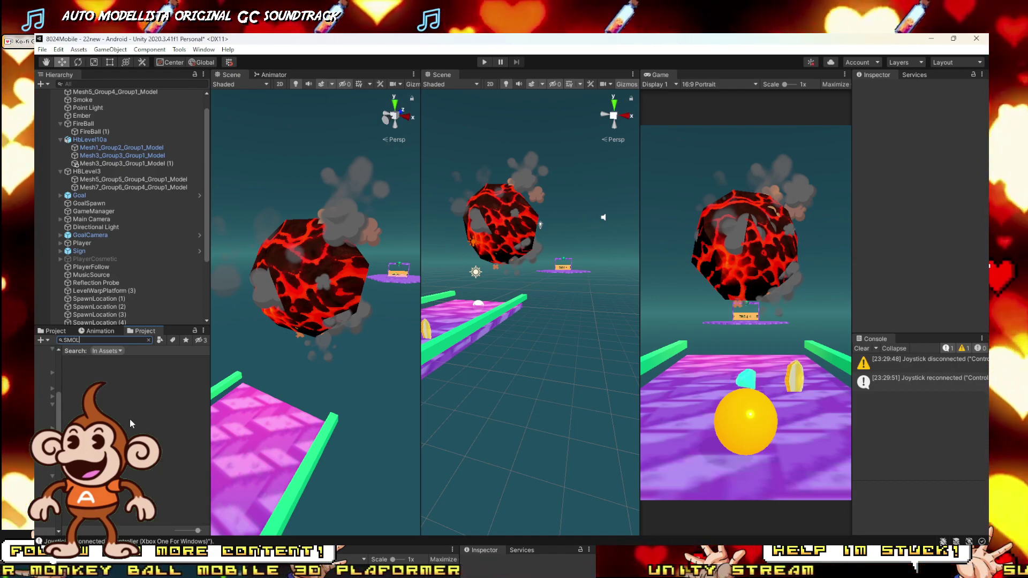
key("BackSpace")
left_click(169, 449)
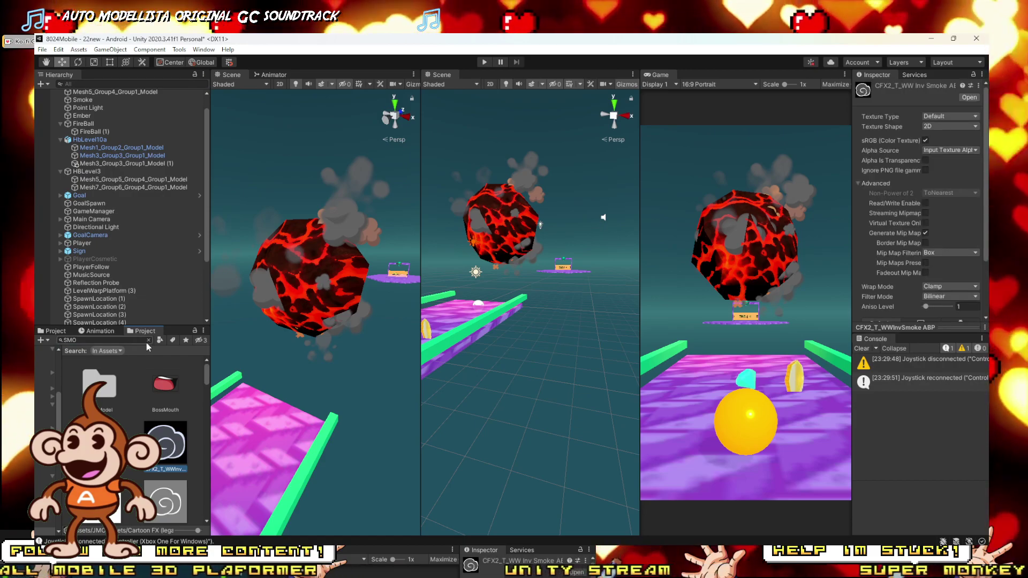
Clear the asset search, enlarge the asset browser and open the Cartoon FX (legacy) folder.
left_click(149, 340)
scroll(140, 473, "up", 5)
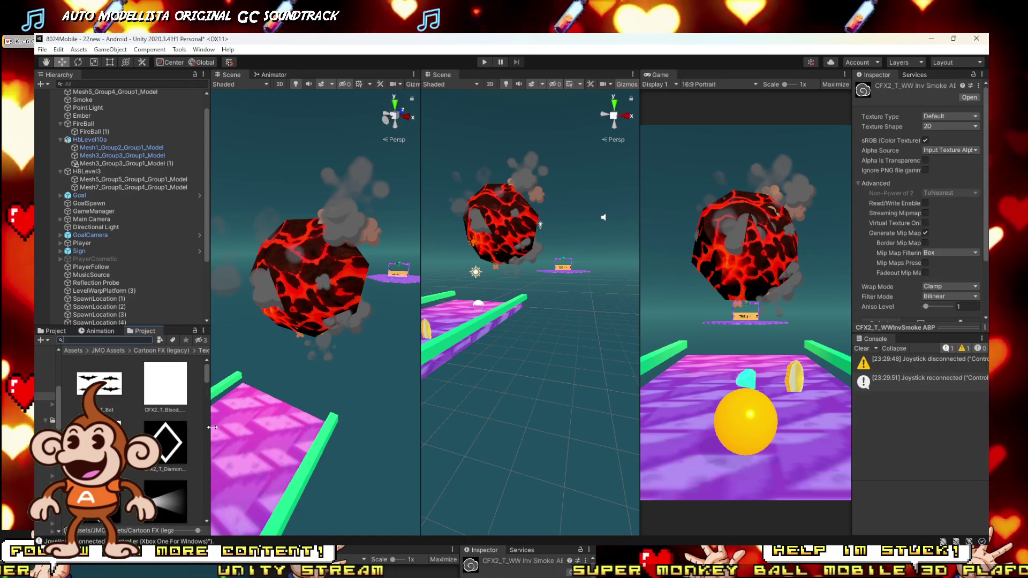
left_click_drag(213, 427, 407, 427)
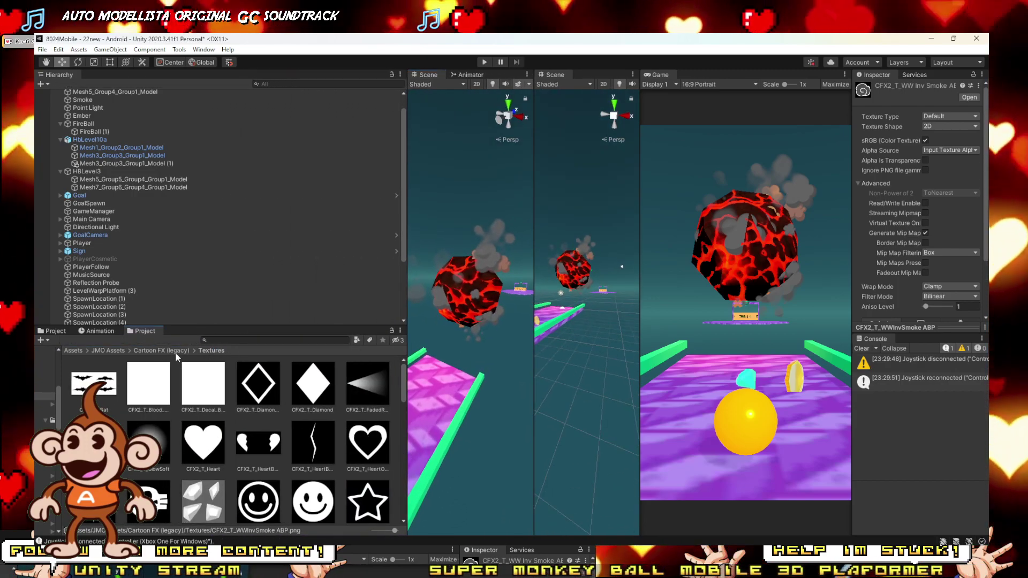
left_click(176, 352)
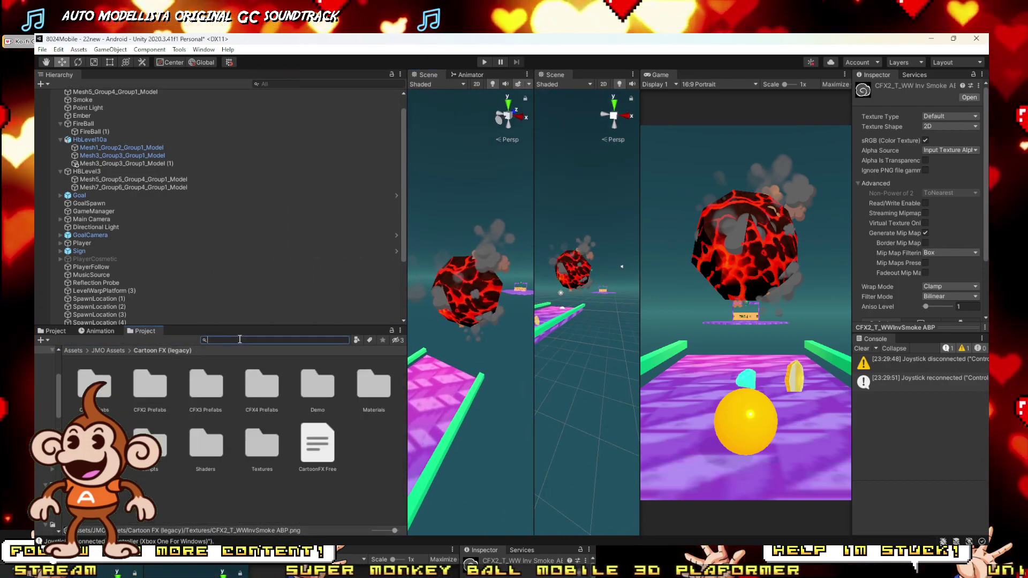
Search for EXPLO and open the CFX2_WWExplosion_C prefab from the CFX2 Prefabs Explosions folder.
type("EXPLO")
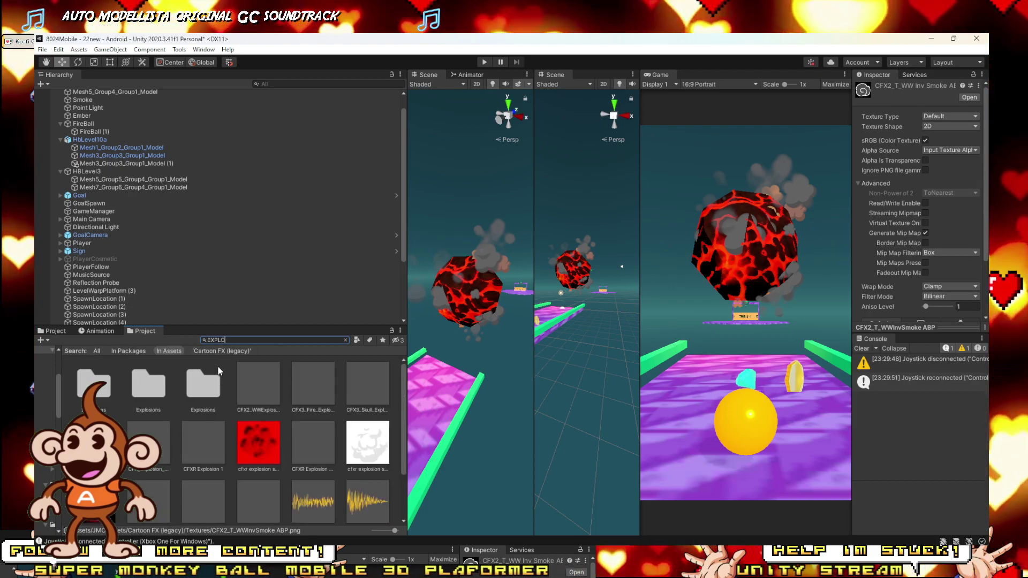
double_click(200, 393)
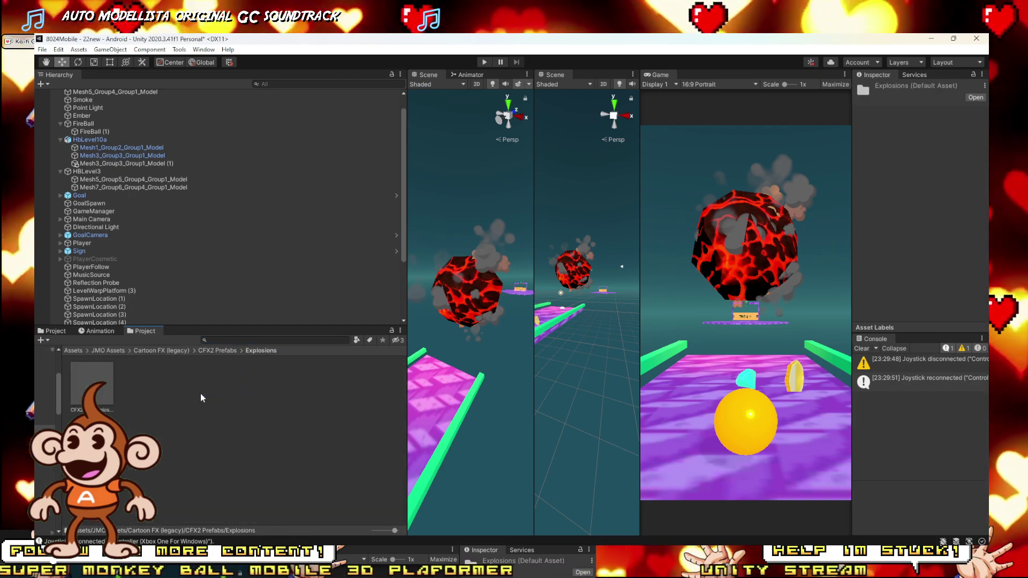
double_click(72, 374)
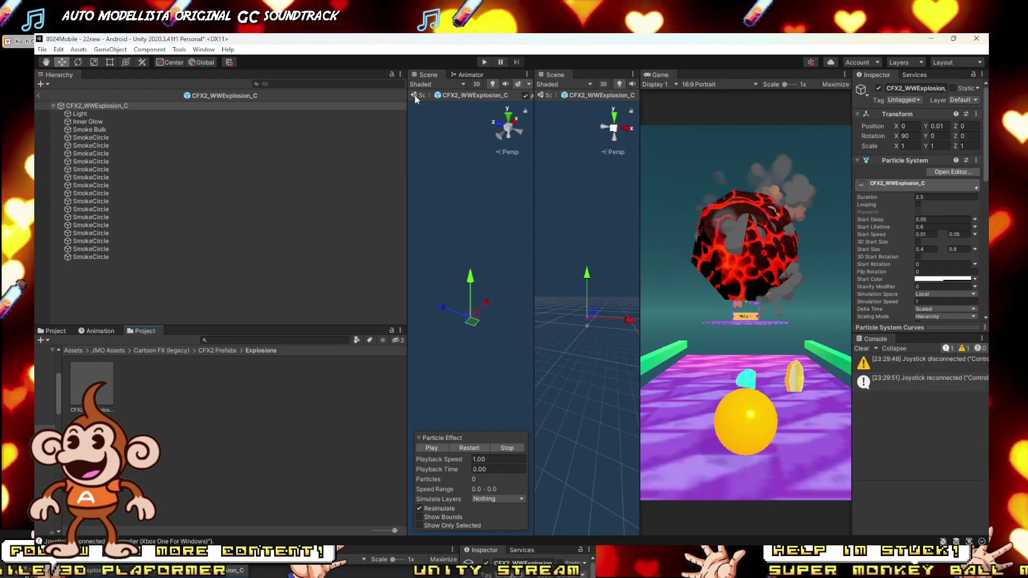
Resize the two Scene views and play-test the level briefly, stopping the game at the end.
left_click_drag(533, 356, 669, 359)
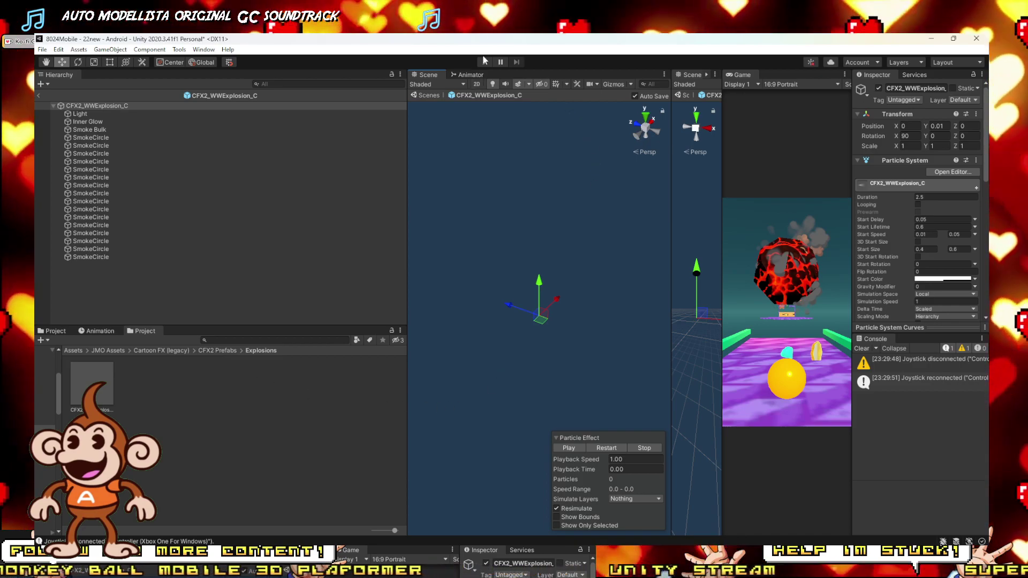
left_click_drag(670, 207, 343, 236)
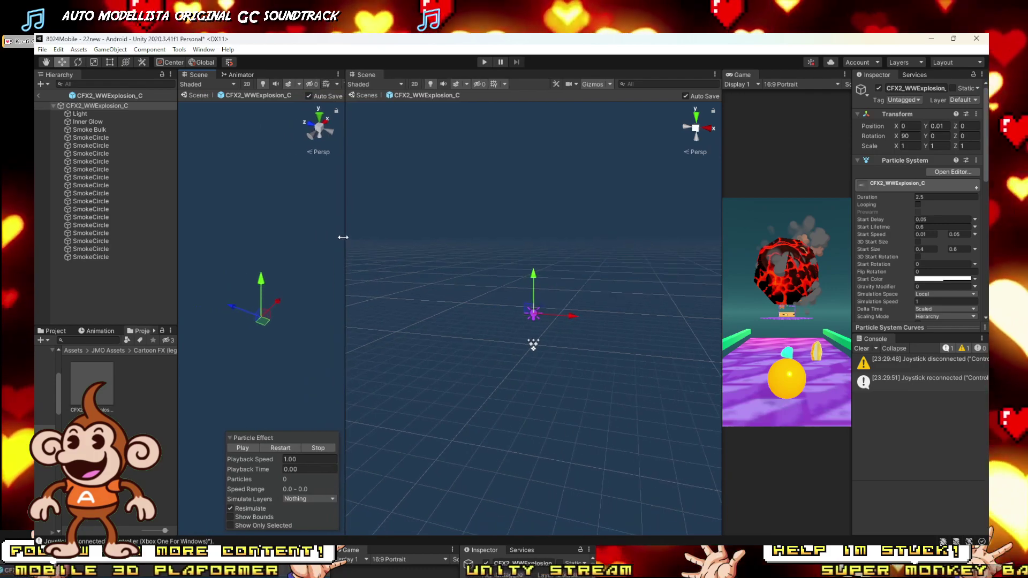
left_click(484, 62)
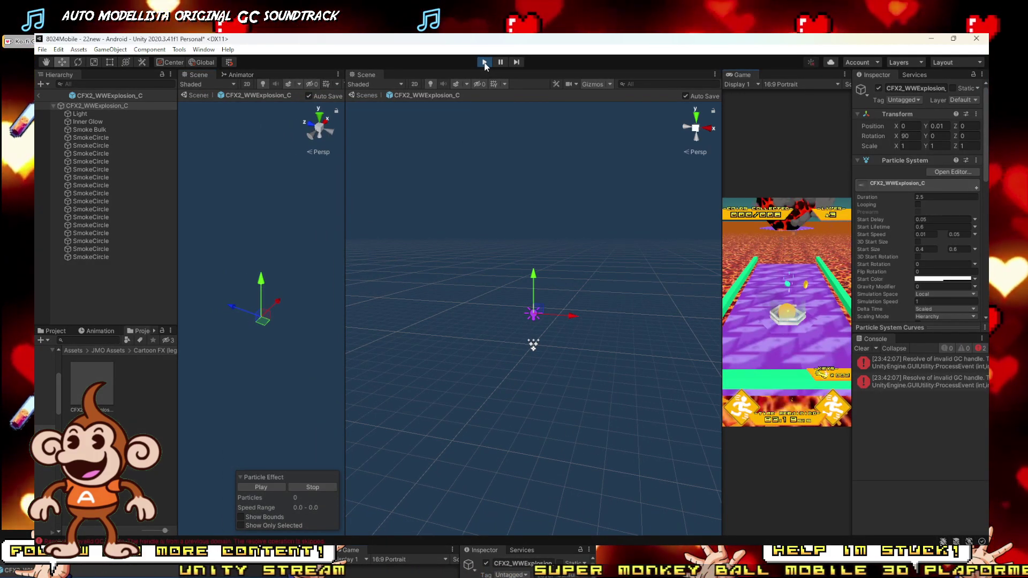
left_click(484, 62)
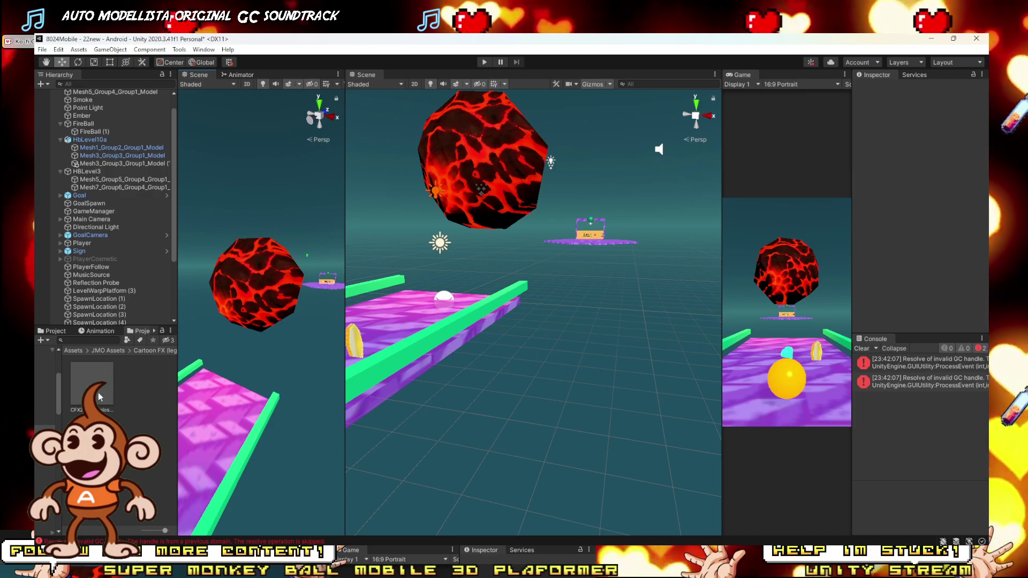
Place the CFX2_WWExplosion_C prefab in the scene just below the lava fireball.
left_click_drag(98, 397, 261, 357)
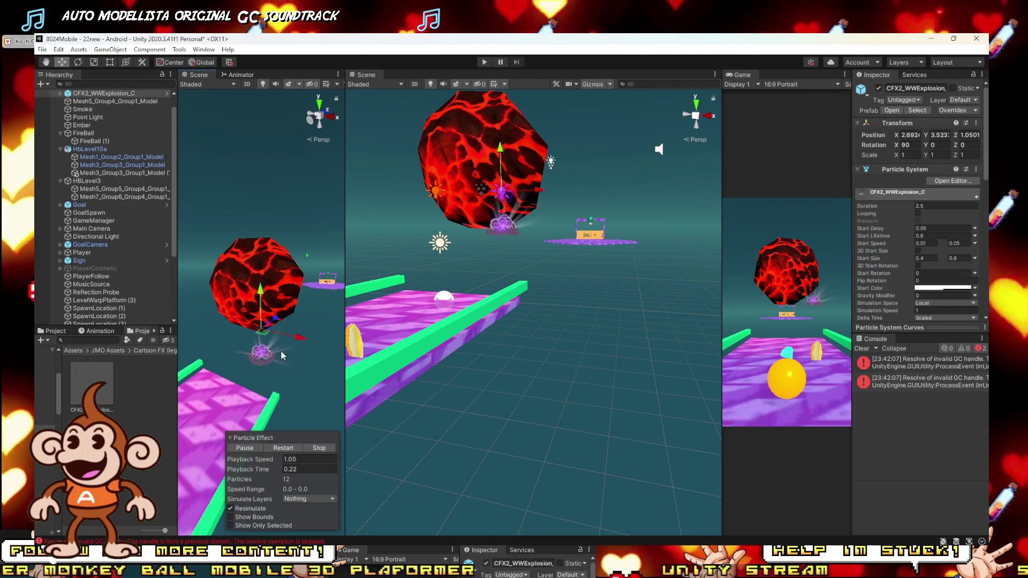
right_click_drag(281, 352, 283, 380)
key("w")
key("s")
key("w")
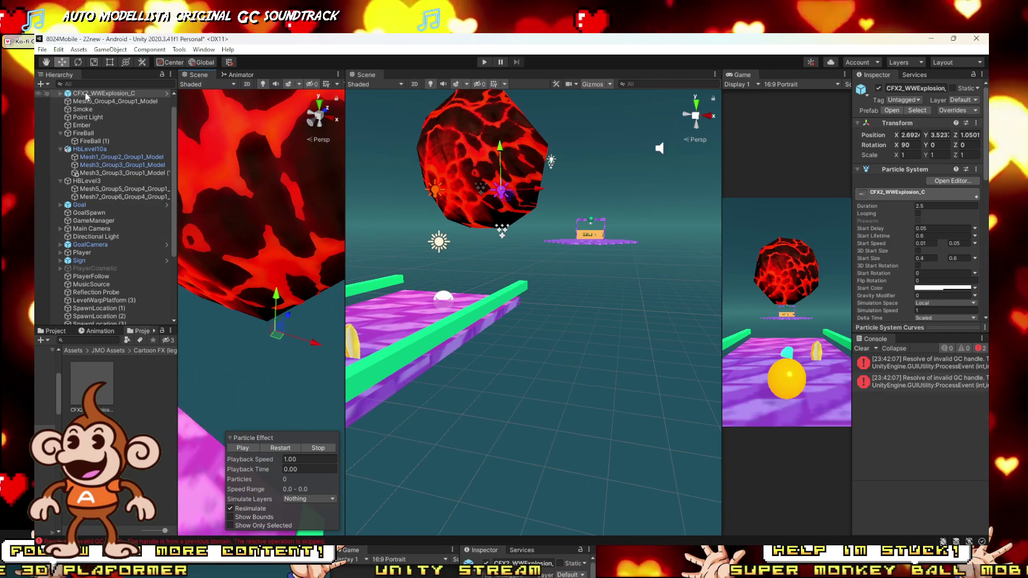
Examine the child objects of CFX2_WWExplosion_C and its placement relative to the FireBall in a wider Scene view.
left_click(60, 94)
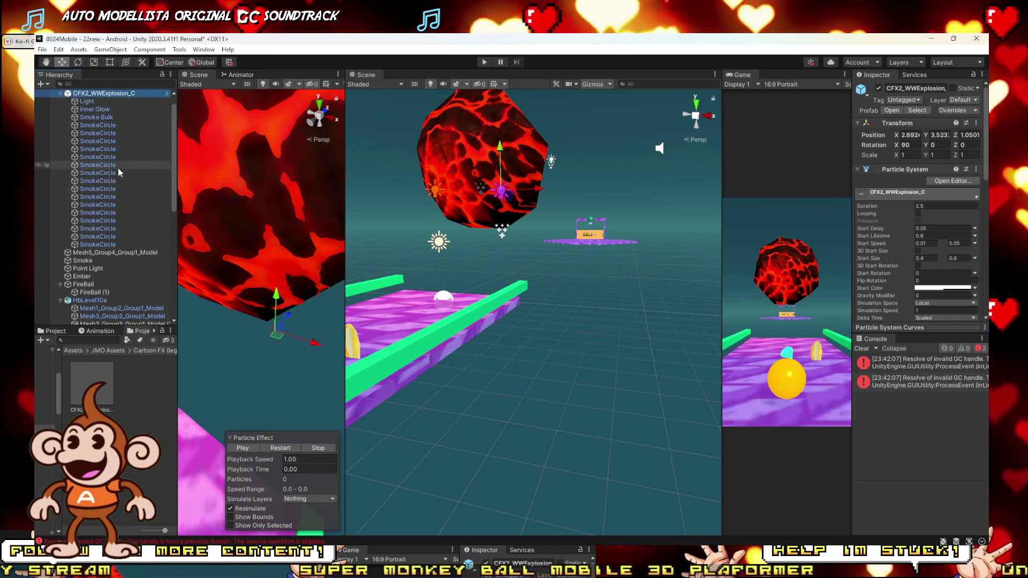
left_click(341, 254)
scroll(45, 142, "down", 3)
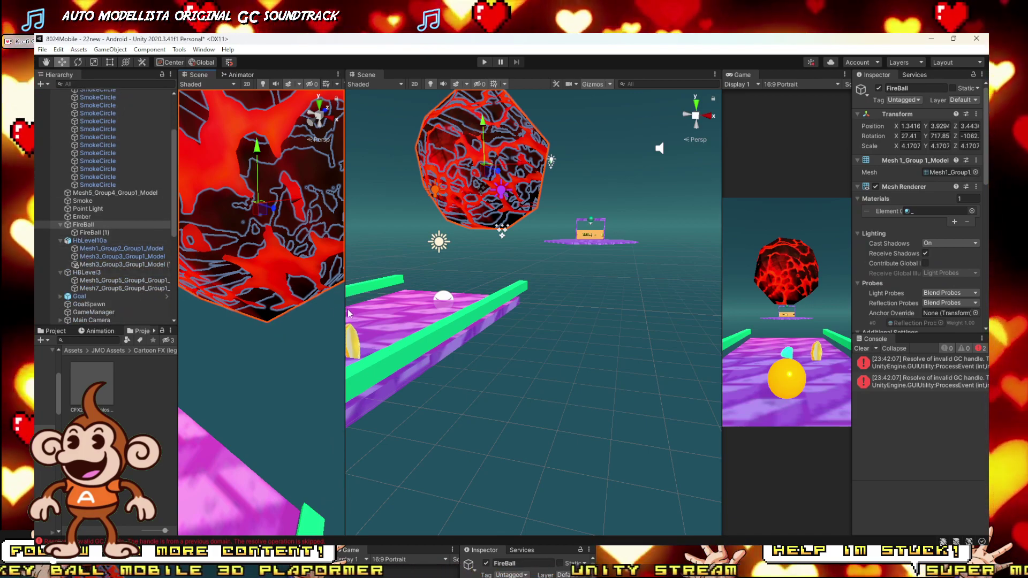
left_click_drag(345, 300, 532, 290)
scroll(410, 292, "down", 5)
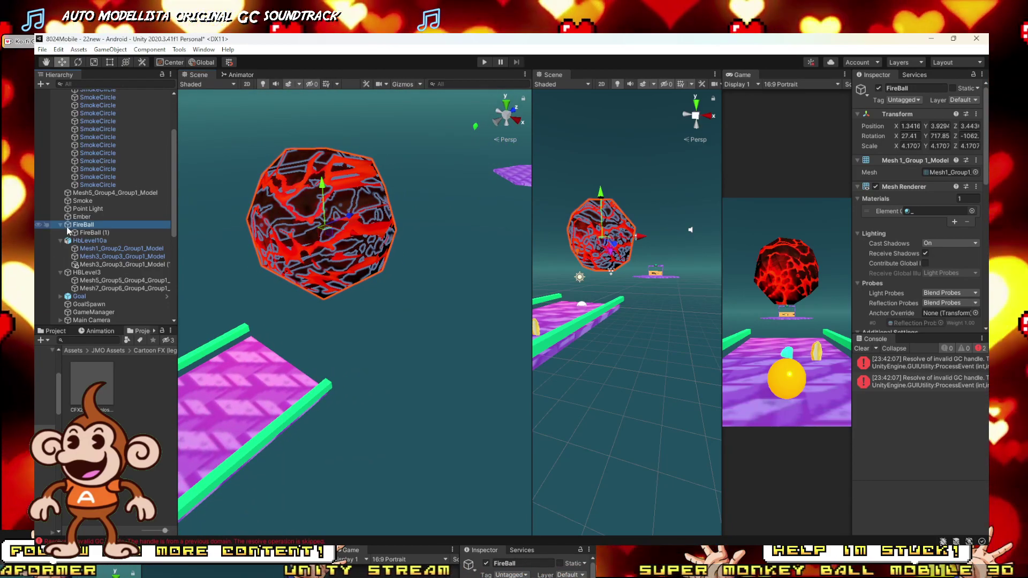
left_click(80, 241)
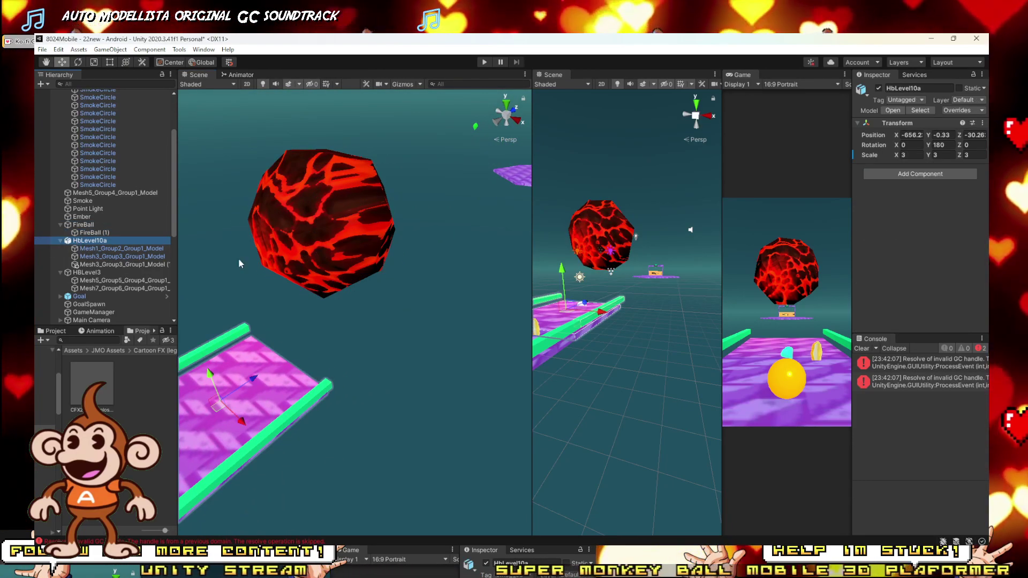
scroll(239, 264, "down", 3)
scroll(74, 118, "up", 3)
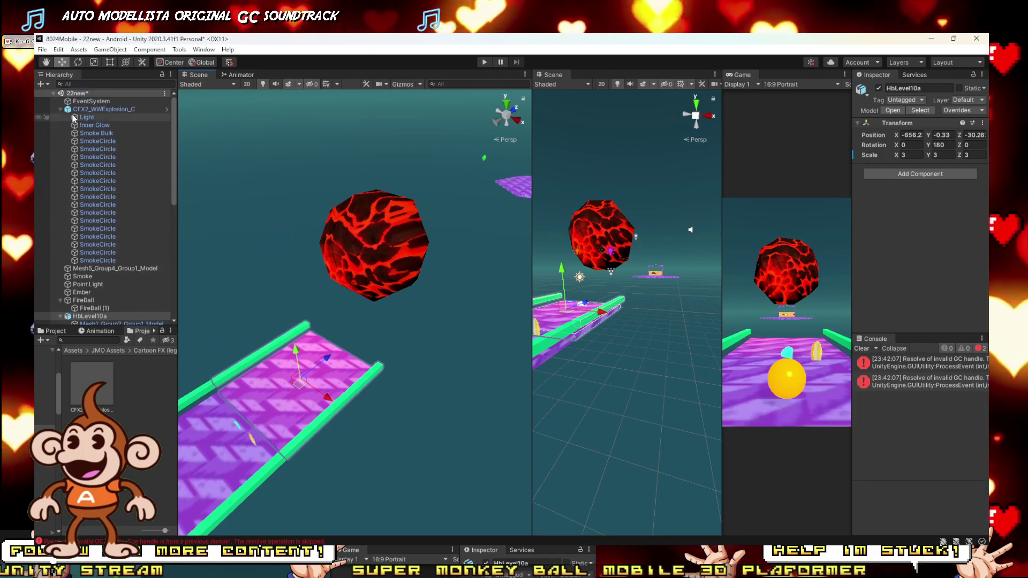
left_click(74, 110)
left_click(60, 110)
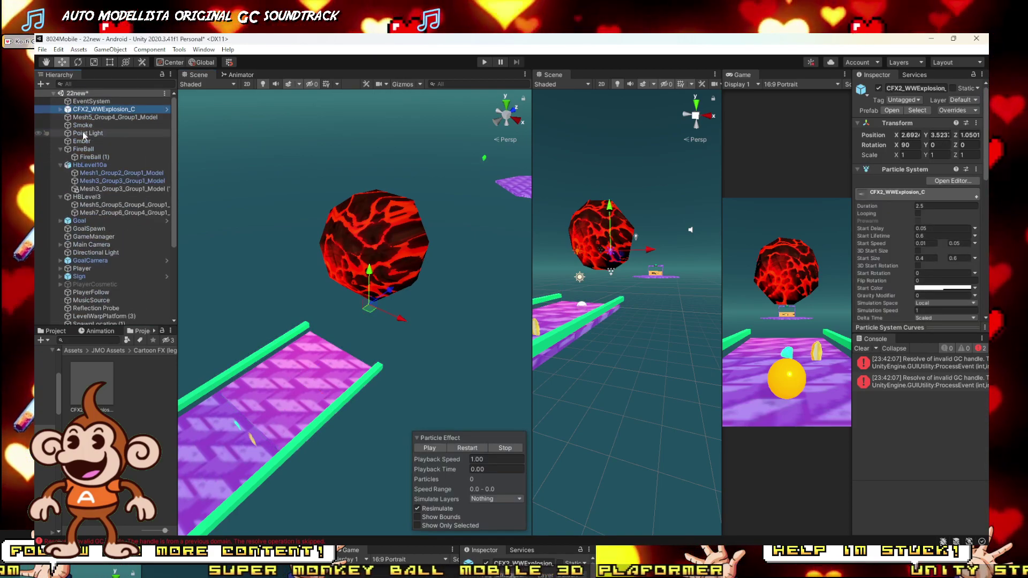
scroll(87, 276, "down", 5)
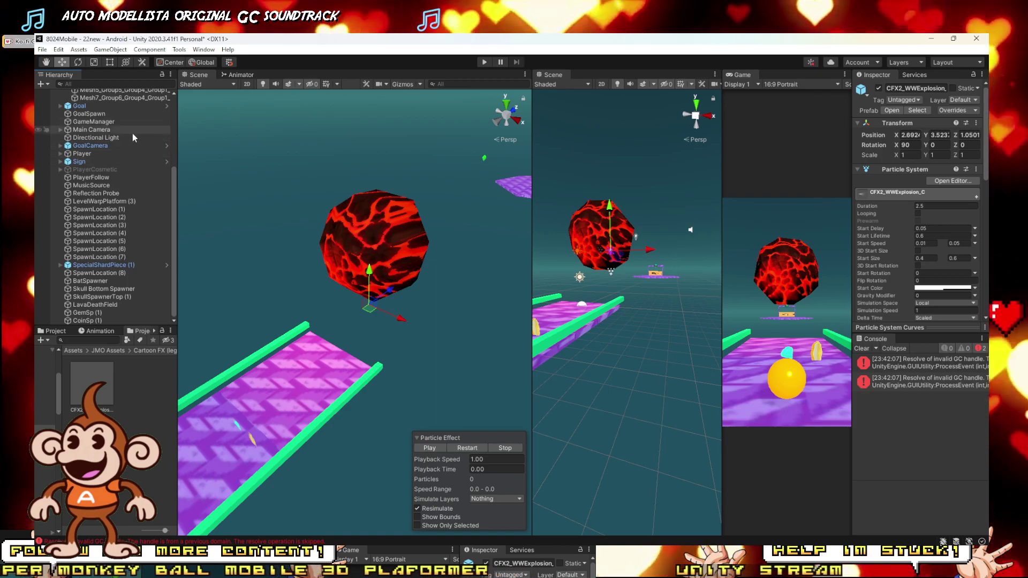
mouse_move(429, 275)
right_mouse_down()
mouse_move(462, 306)
mouse_move(425, 287)
right_mouse_up()
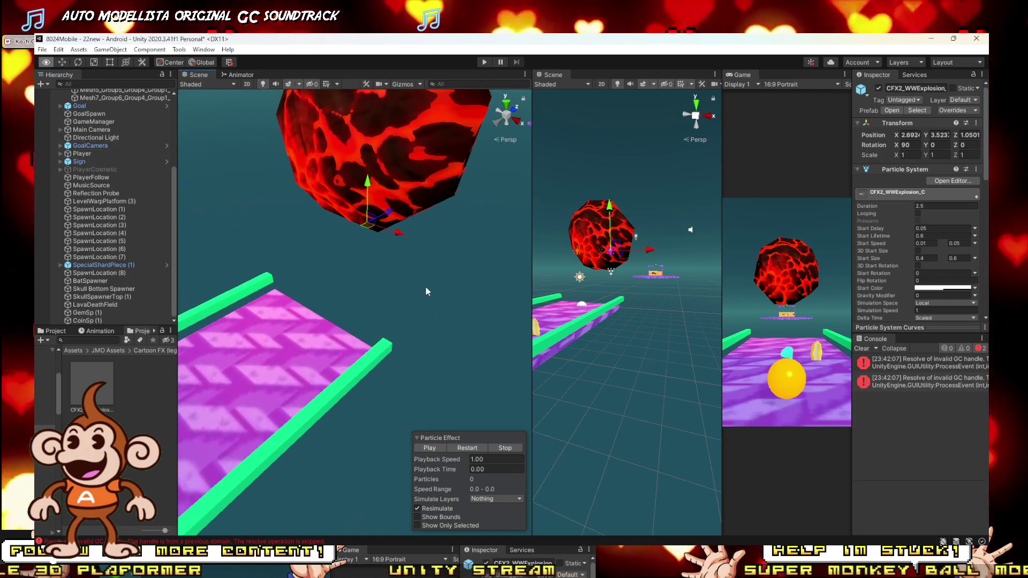
key("alt+Tab")
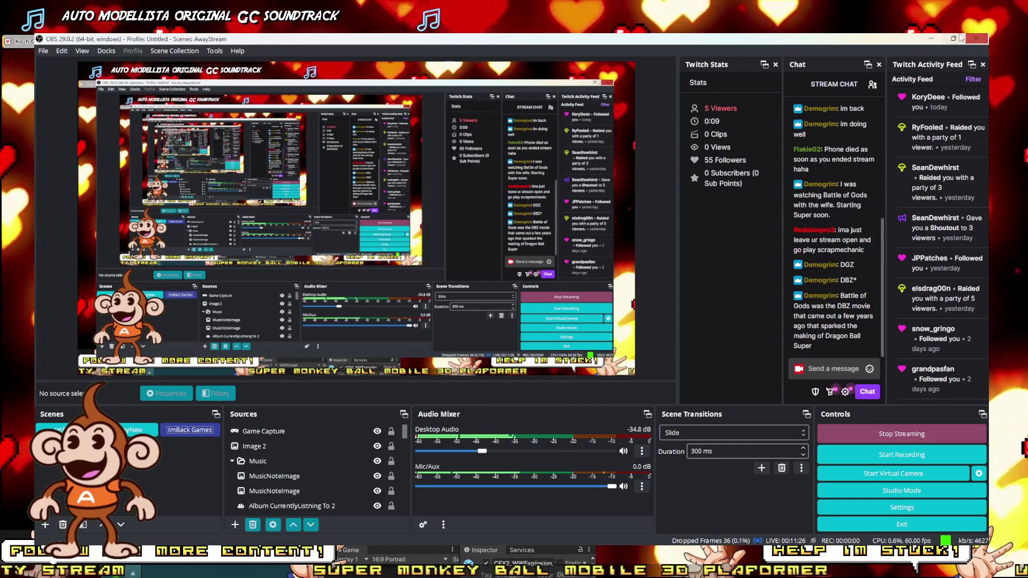
left_click(930, 37)
left_click_drag(343, 265, 362, 235, "alt")
scroll(94, 114, "up", 5)
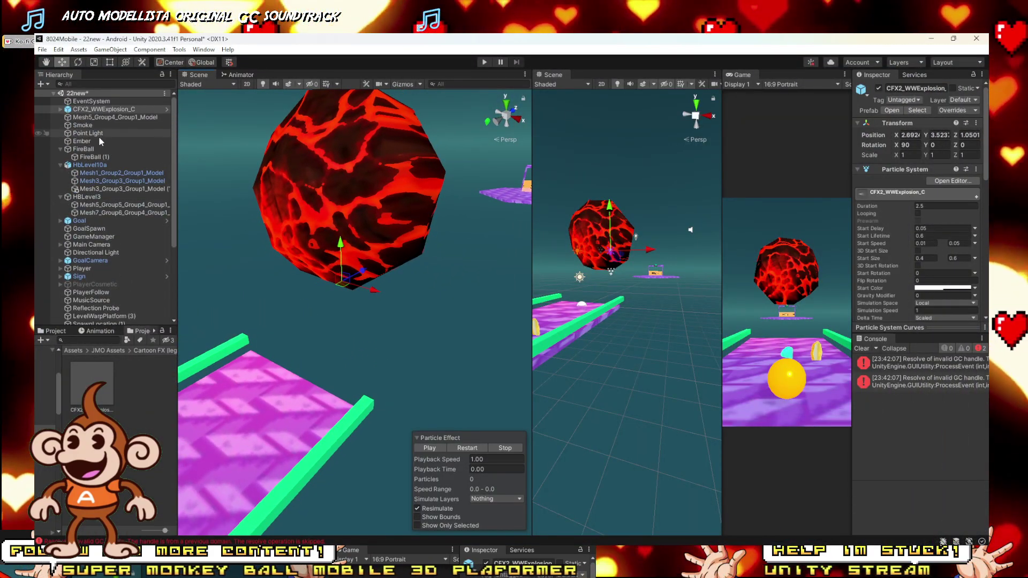
Replay the CFX2_WWExplosion_C effect in close-up and inspect its particle modules, including Color over Lifetime.
double_click(88, 109)
left_click(473, 448)
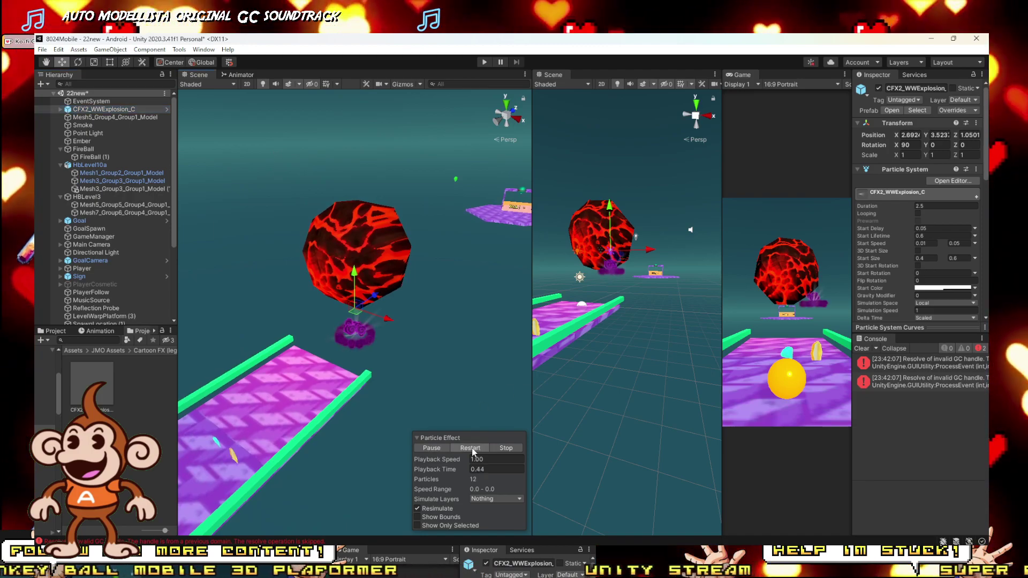
left_click_drag(380, 301, 383, 298, "alt")
scroll(394, 329, "up", 6)
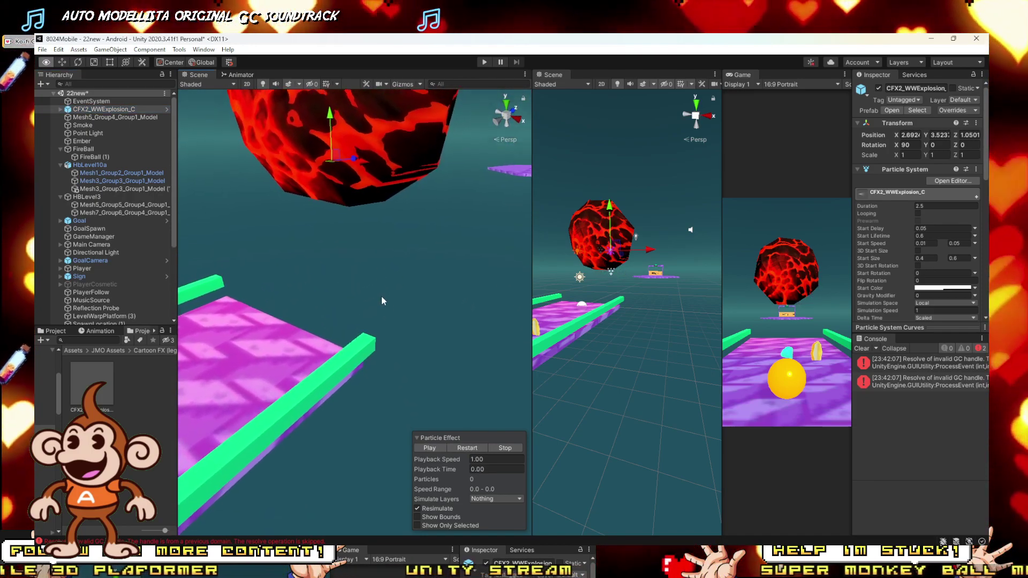
scroll(959, 234, "down", 8)
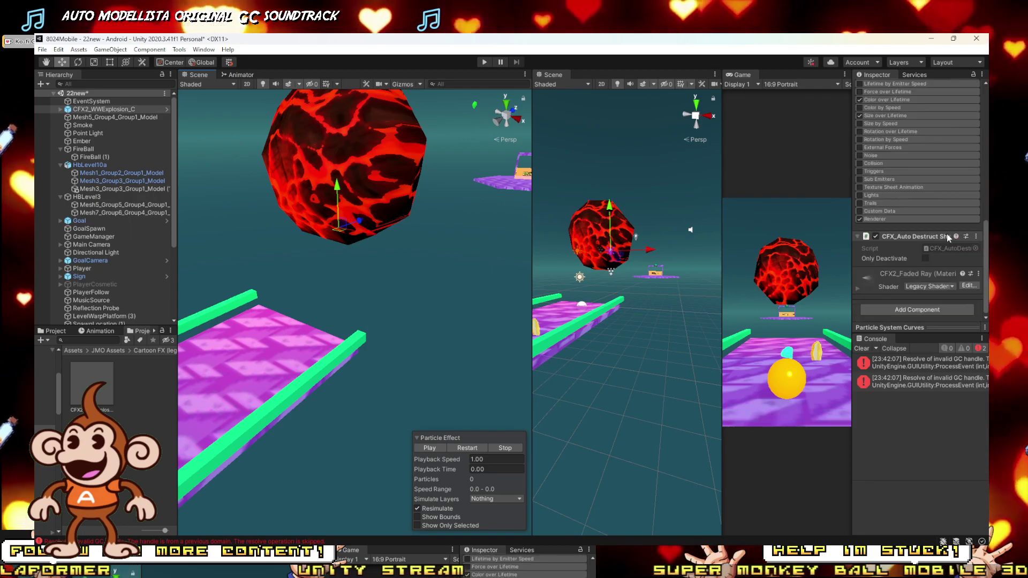
left_click(889, 189)
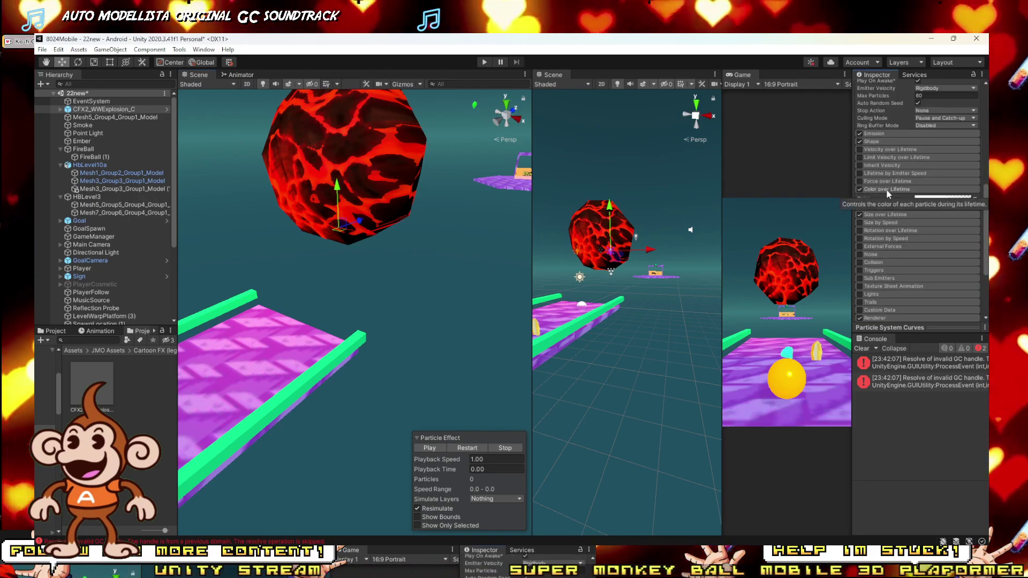
Show the child objects of CFX2_WWExplosion_C and preview its SmokeCircle particles from the start.
left_click(88, 109)
left_click(60, 110)
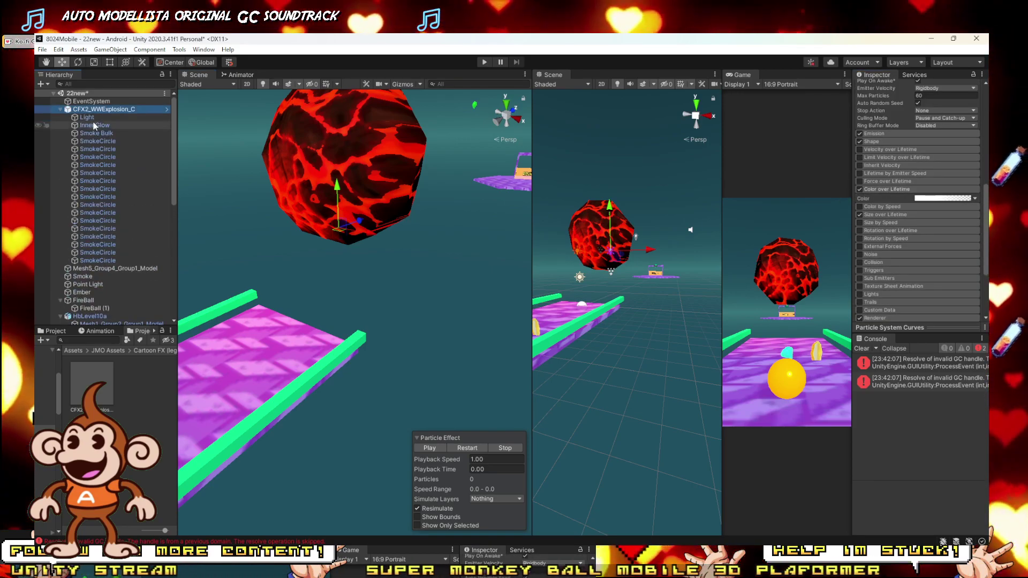
left_click(98, 141)
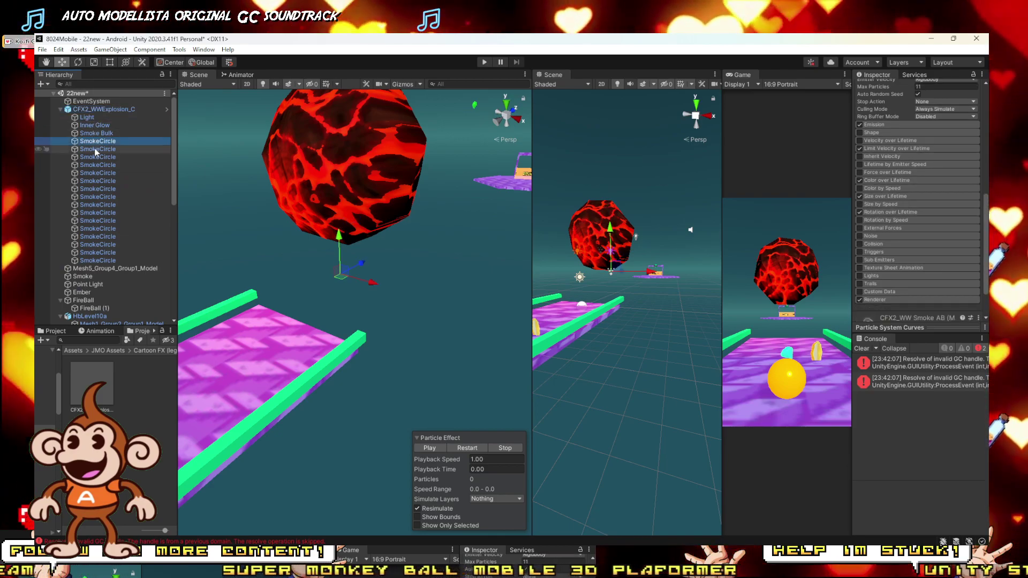
left_click(99, 261)
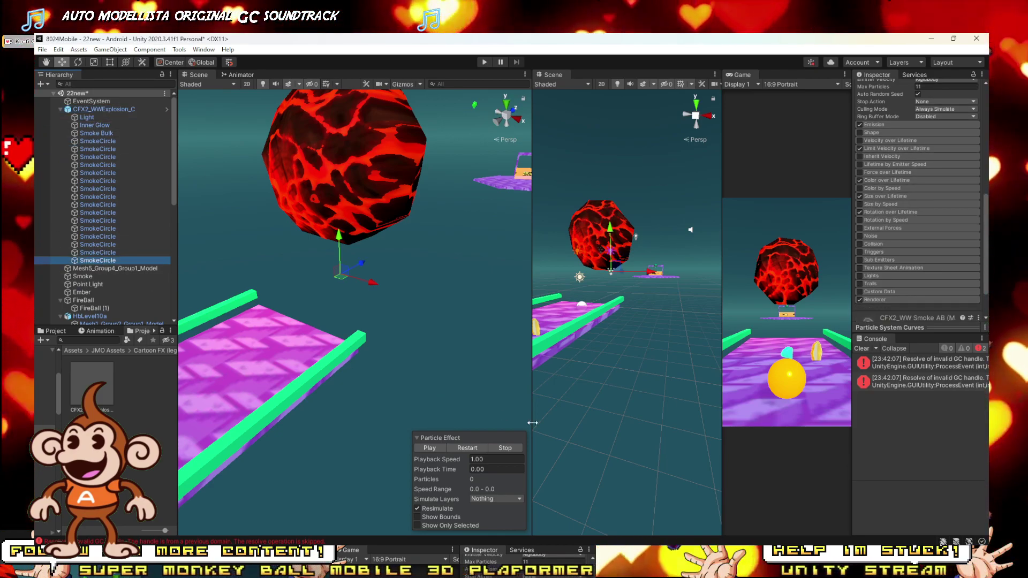
left_click(467, 449)
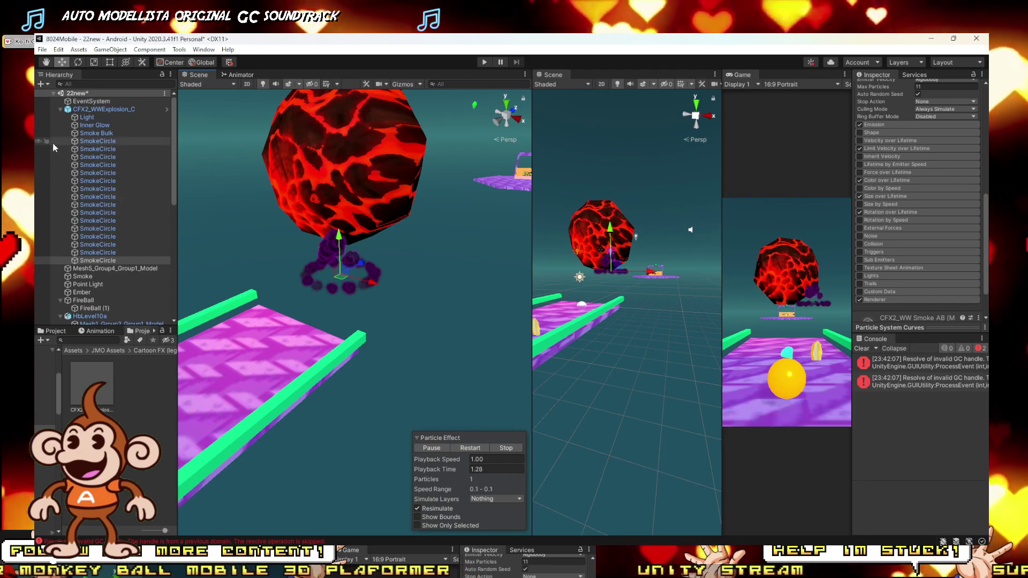
Try to delete all the SmokeCircle children from the CFX2_WWExplosion_C prefab instance.
left_click(103, 142, "shift")
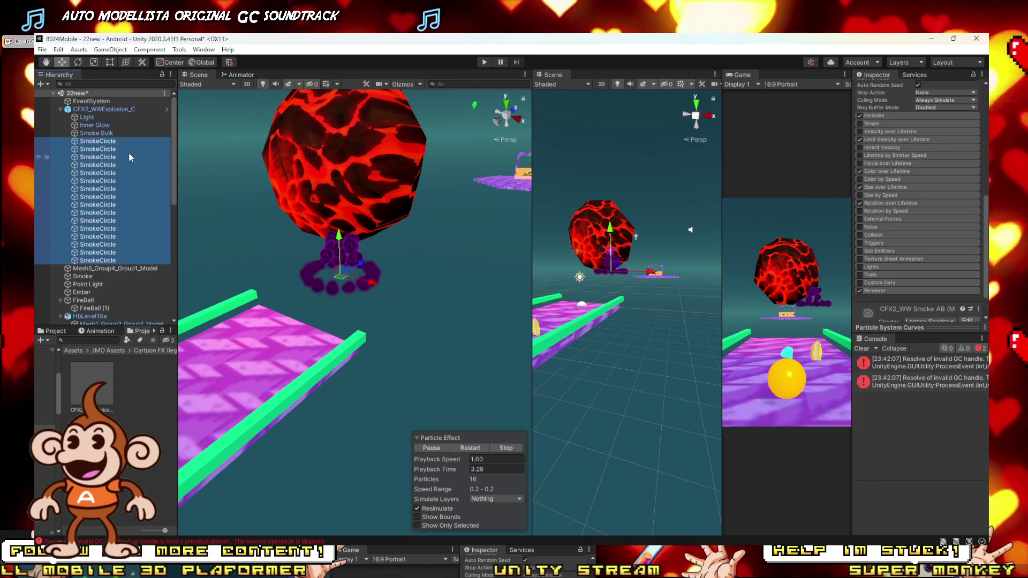
key("Delete")
key("Escape")
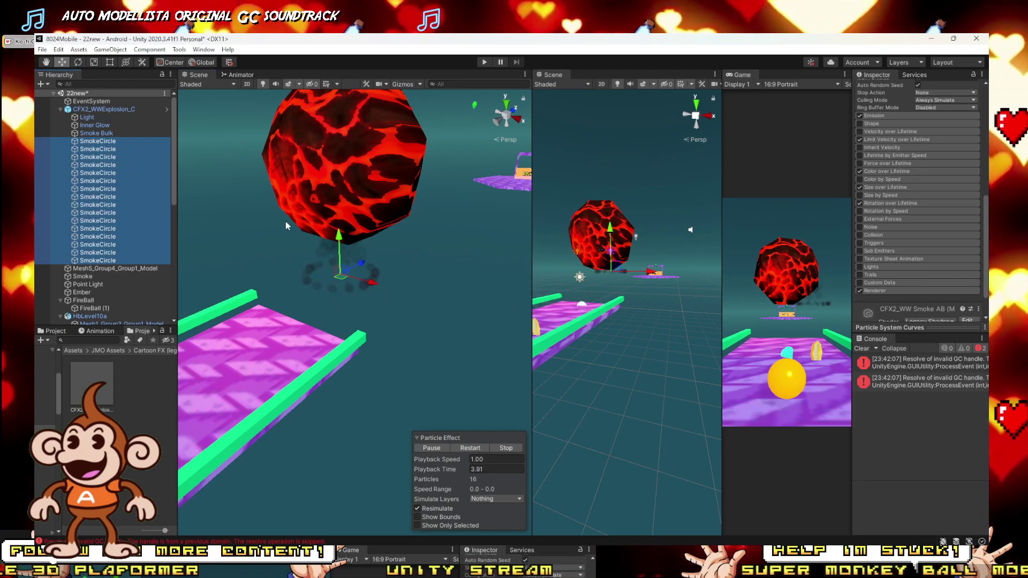
Unpack the CFX2_WWExplosion_C prefab instance completely and delete all its SmokeCircle children.
left_click(101, 110)
right_click(100, 115)
mouse_move(156, 234)
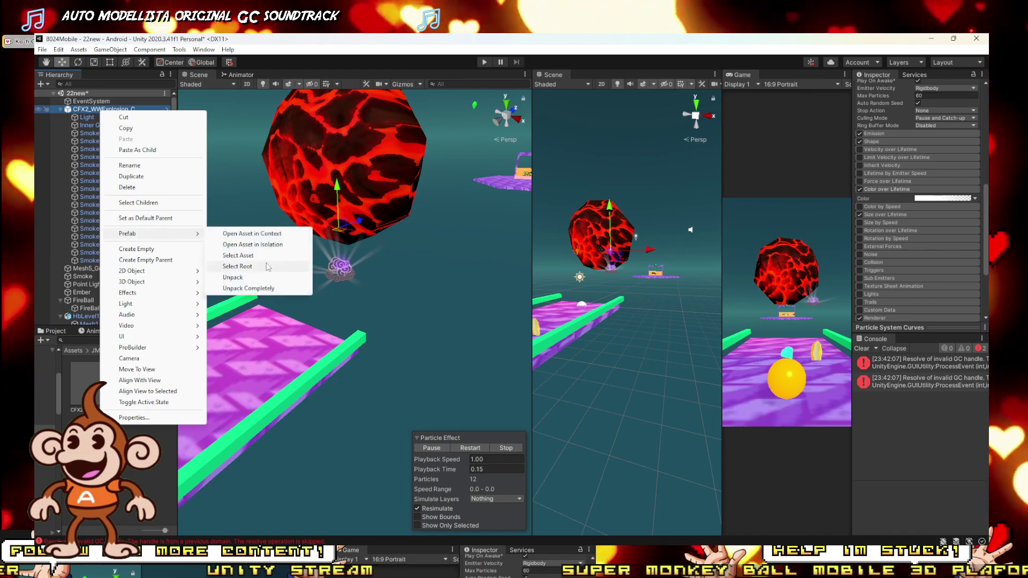
left_click(256, 289)
left_click(97, 141)
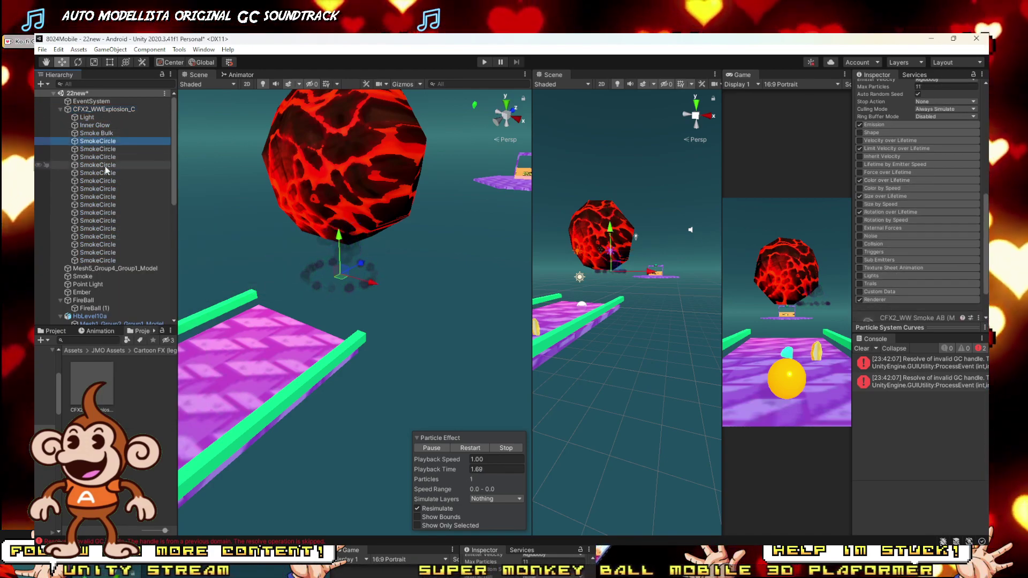
left_click(96, 261, "shift")
key("Delete")
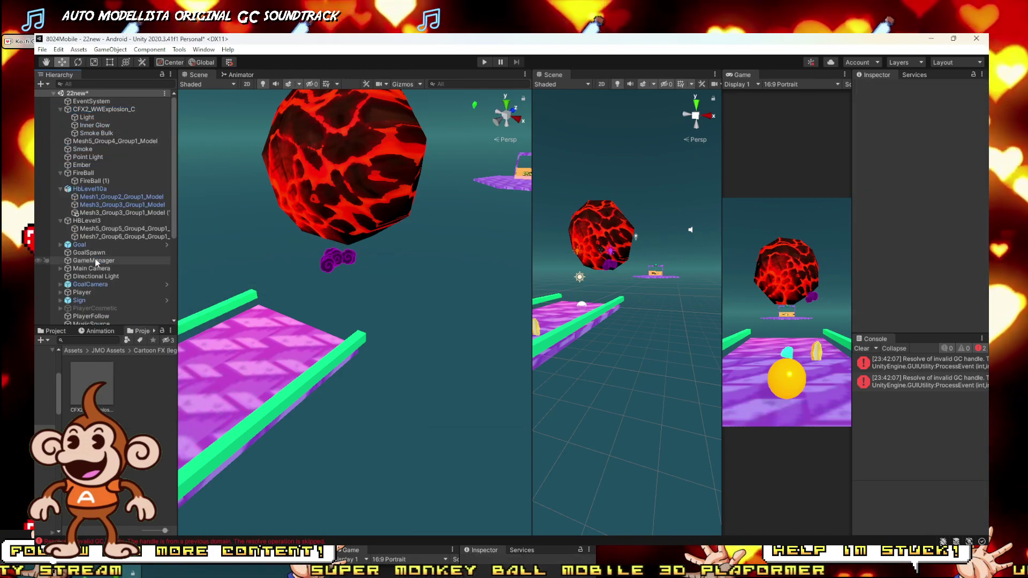
Preview the Smoke Bulk particles, turn on Looping, and set both Duration and Start Lifetime to 1.
left_click(96, 133)
key("f")
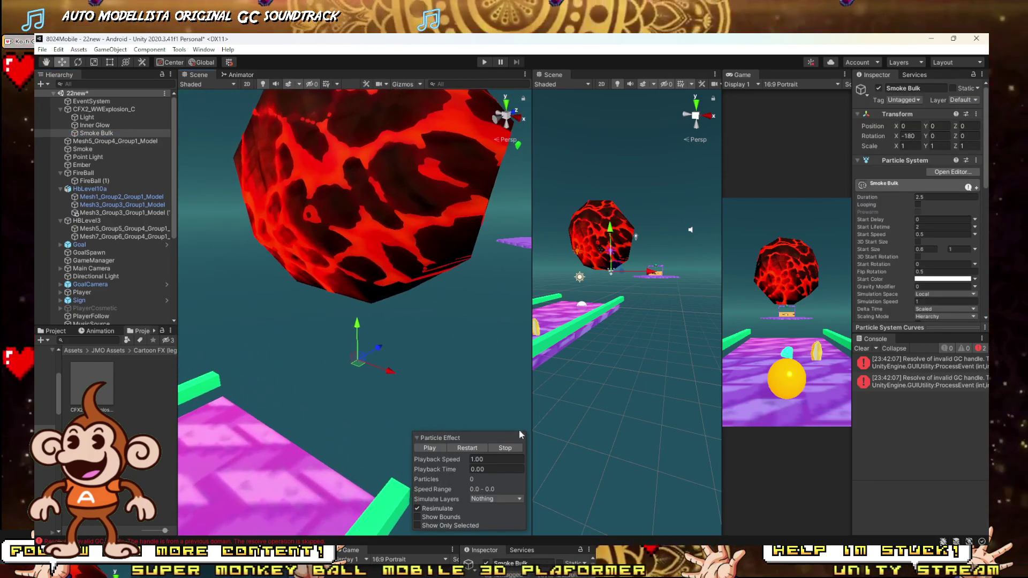
left_click(466, 448)
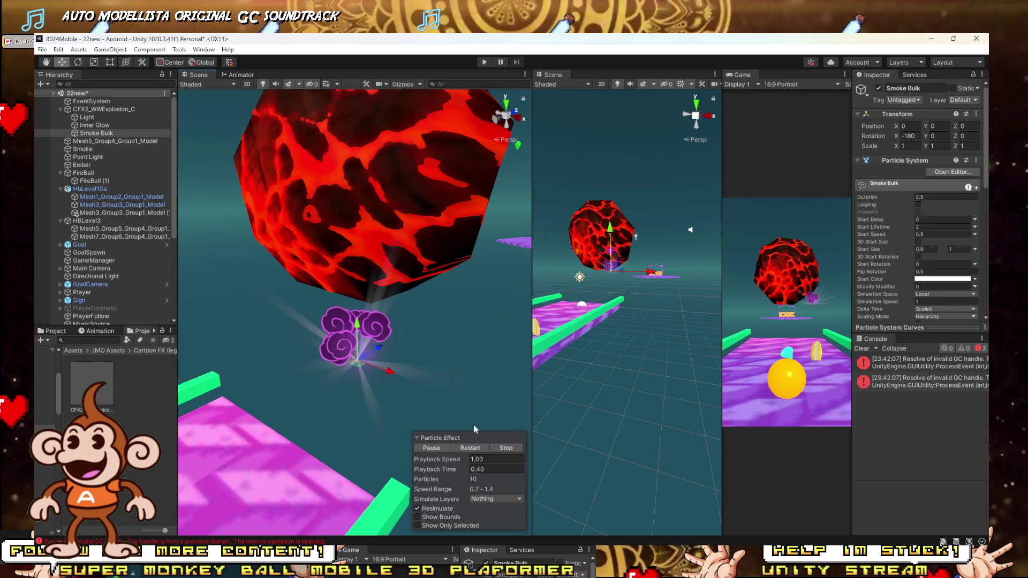
left_click(918, 204)
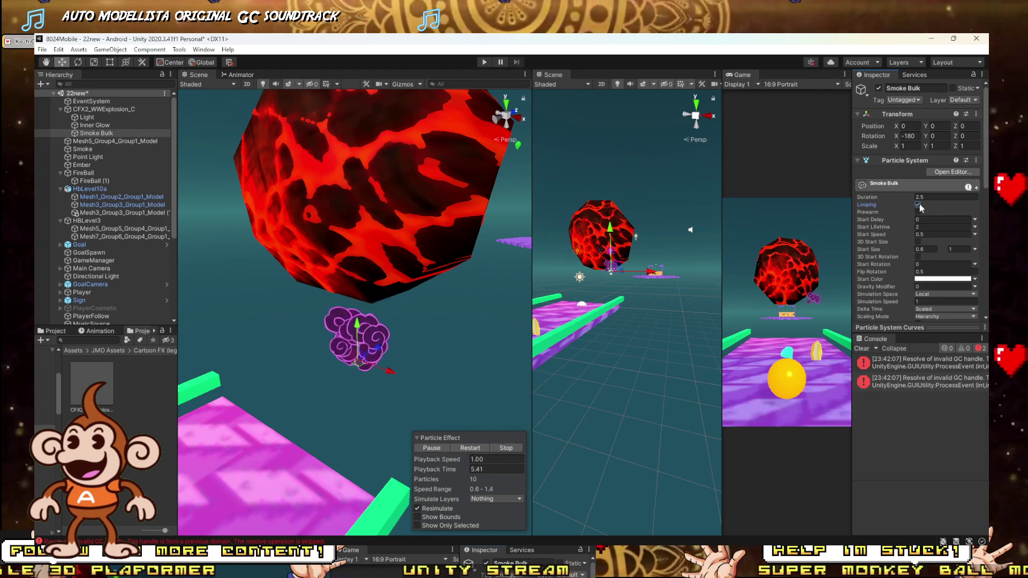
left_click_drag(925, 196, 911, 225)
type("1")
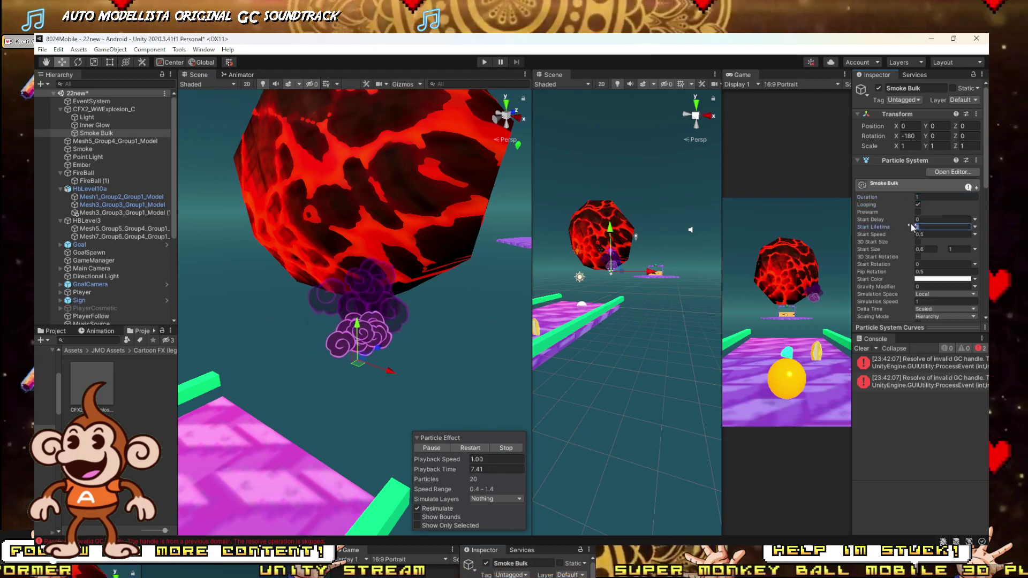
type("1")
Set the Smoke Bulk particles' Simulation Space to World and change their Start Speed.
scroll(927, 246, "down", 3)
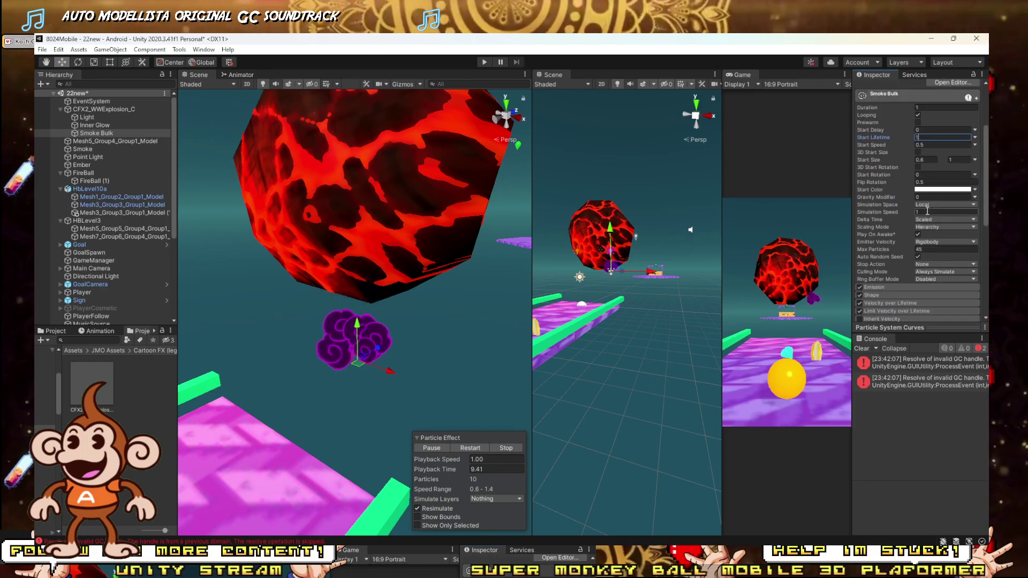
left_click(931, 206)
left_click(941, 225)
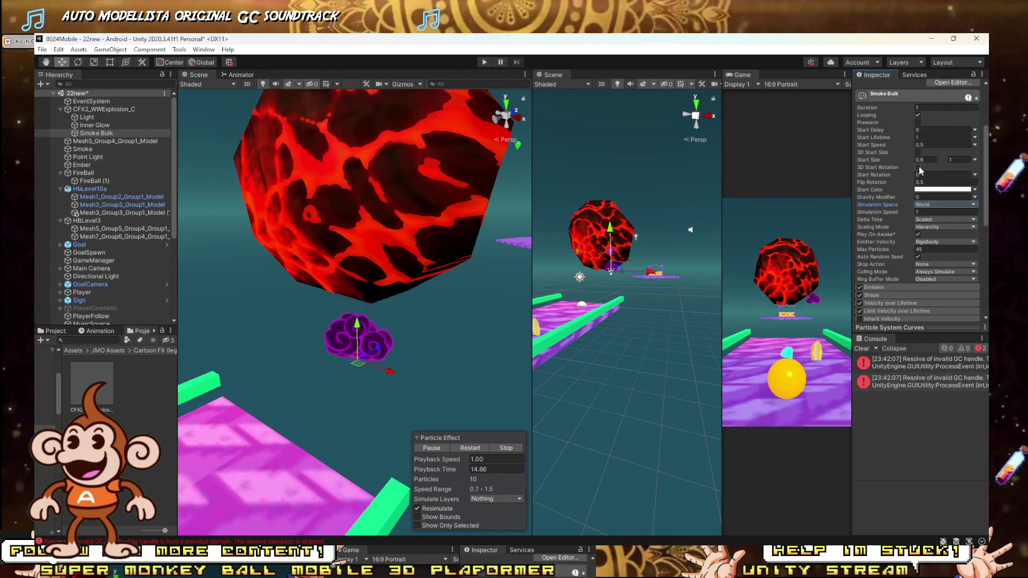
left_click(929, 144)
type("1")
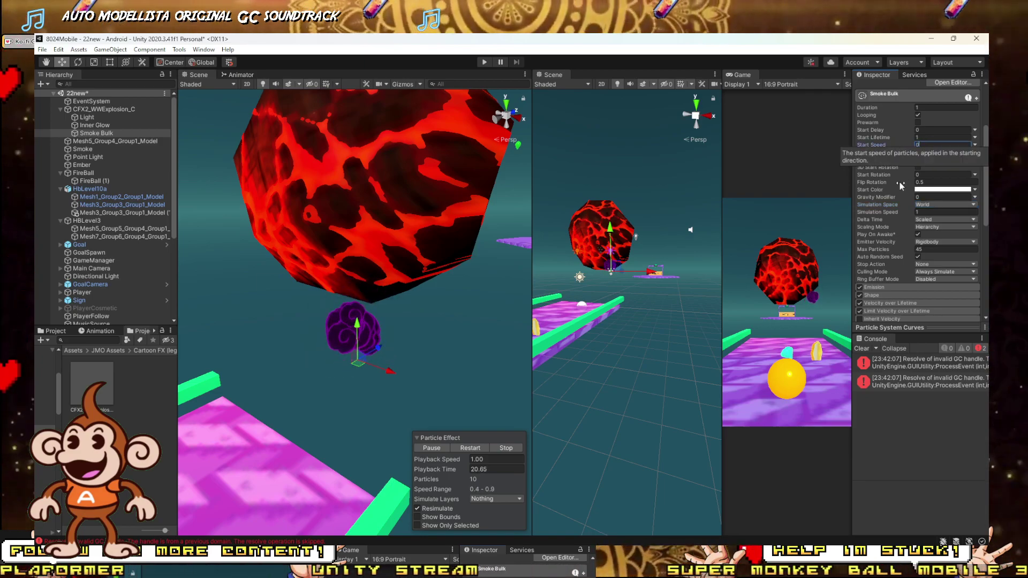
Recolour the purple keys of Smoke Bulk's Color over Lifetime gradient with orange, red and dark tones sampled from the lava fireball.
scroll(910, 230, "down", 3)
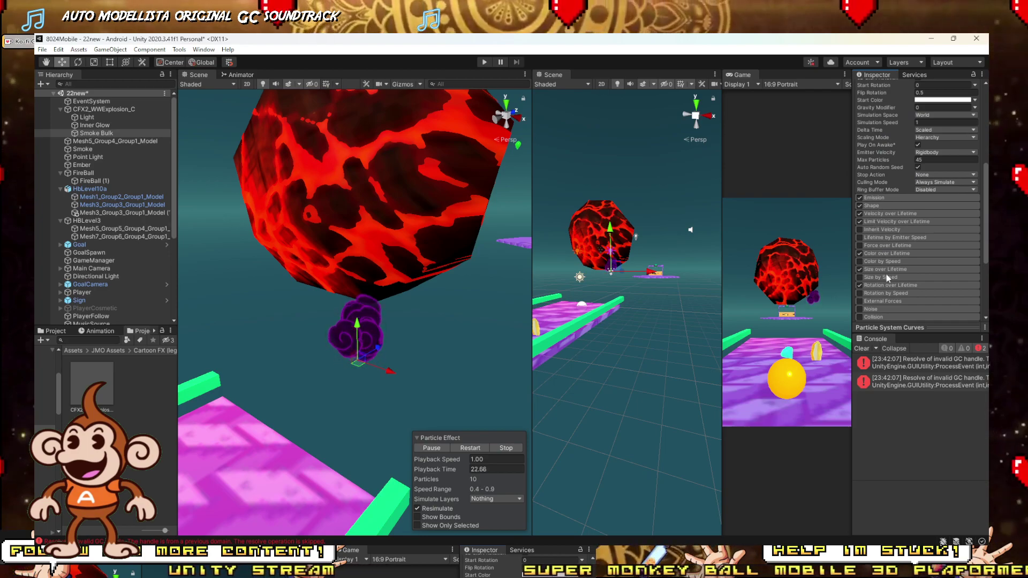
left_click(887, 253)
left_click(930, 261)
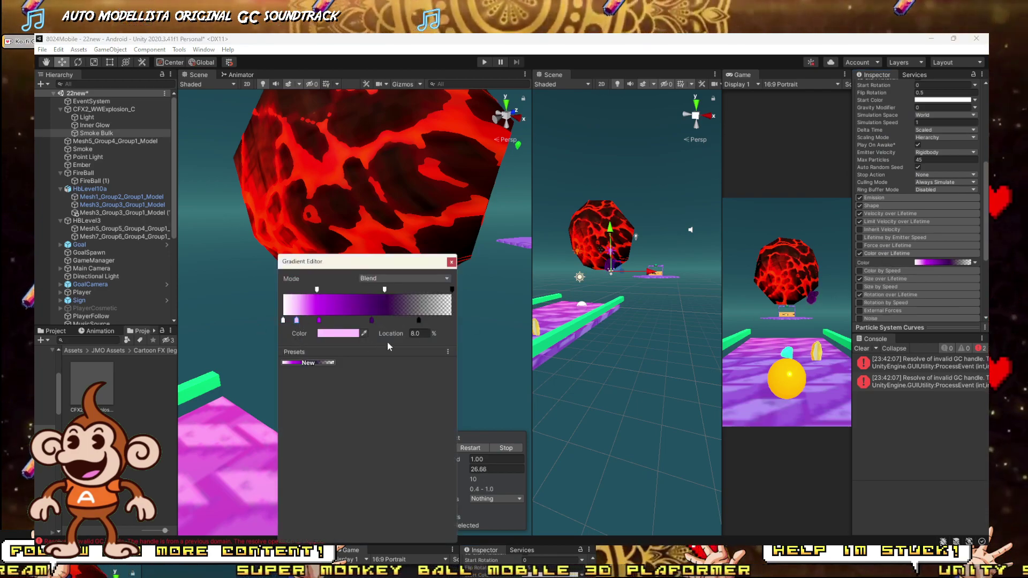
left_click(248, 203)
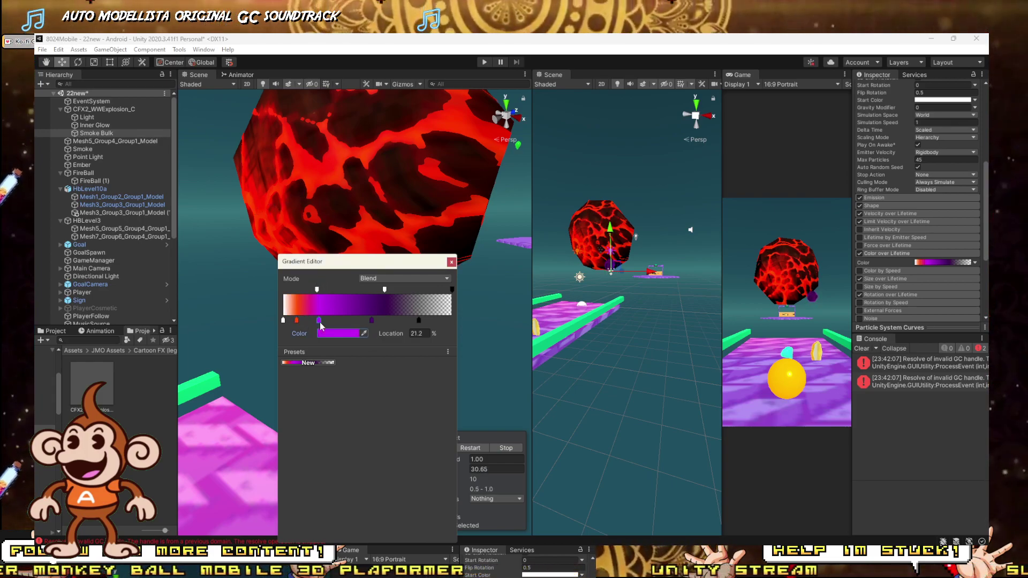
left_click(312, 166)
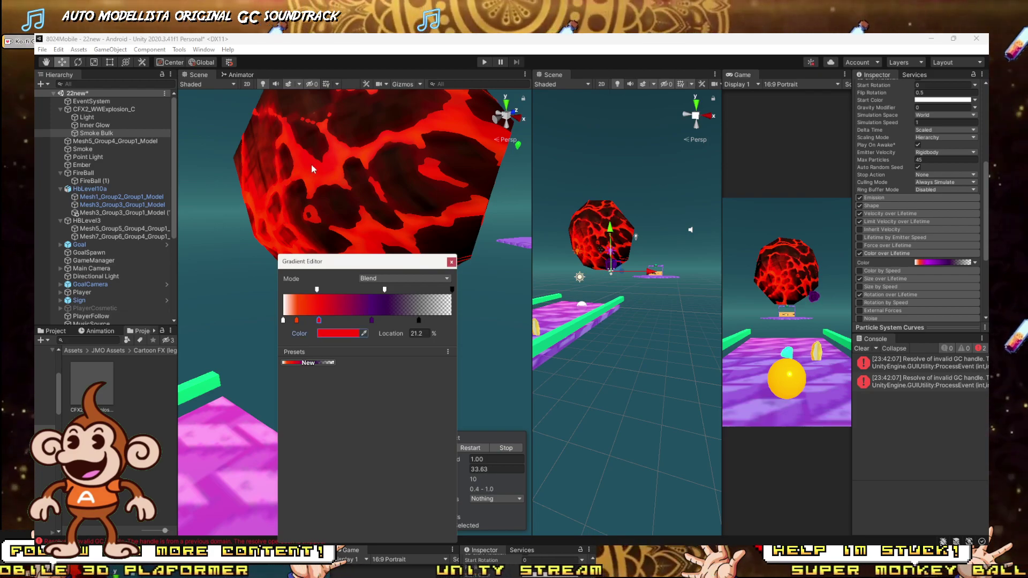
left_click(372, 320)
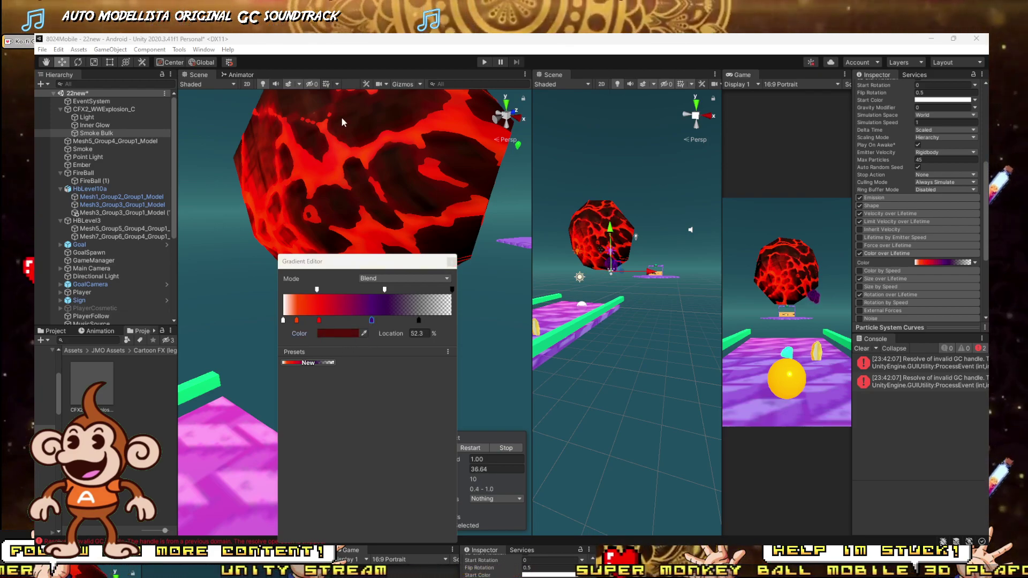
left_click(356, 149)
left_click(451, 262)
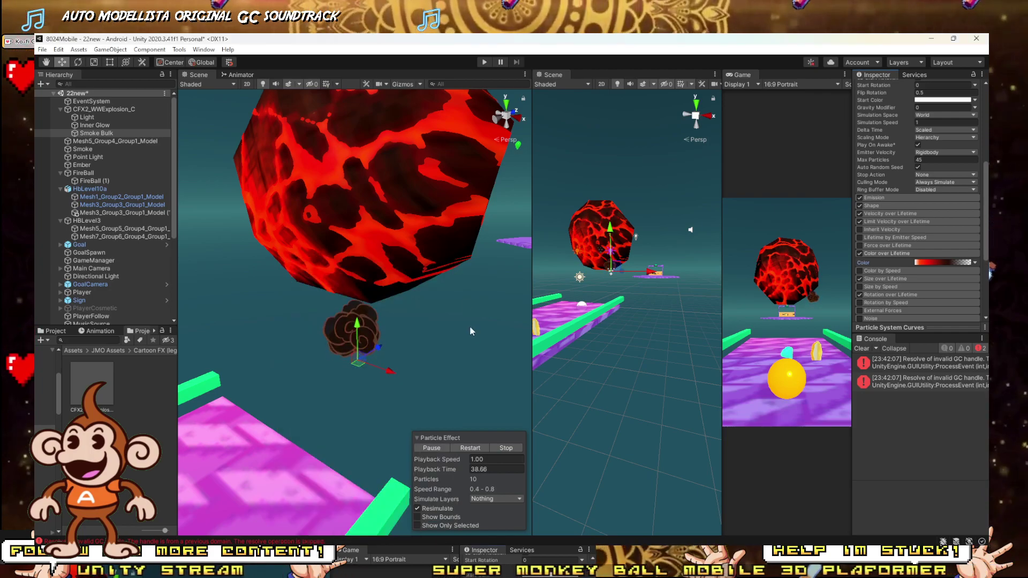
Shift the Smoke Bulk emitter slightly sideways below the fireball and set its emission burst count to 1.
right_click_drag(377, 348, 391, 330)
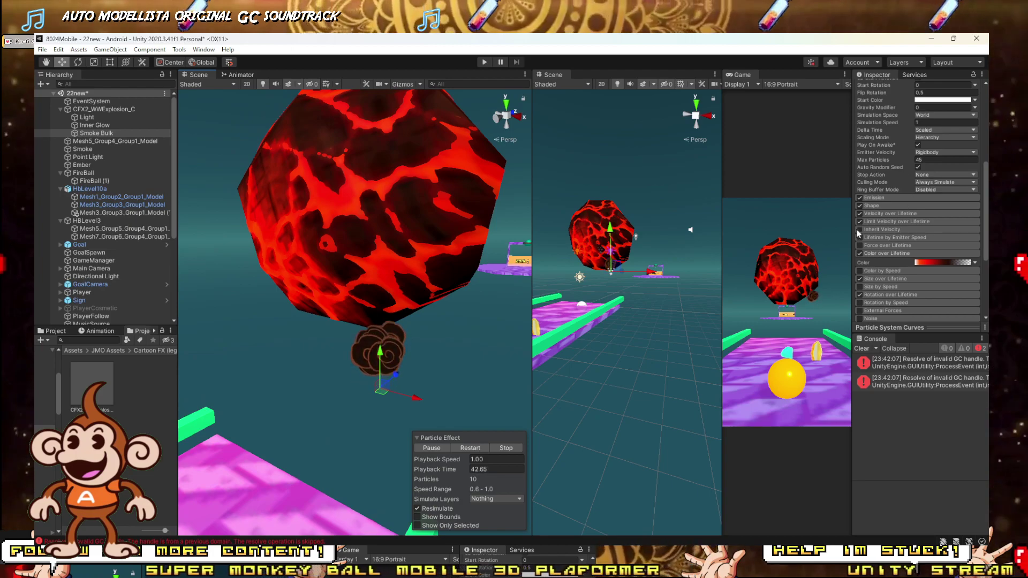
left_click_drag(385, 395, 364, 387)
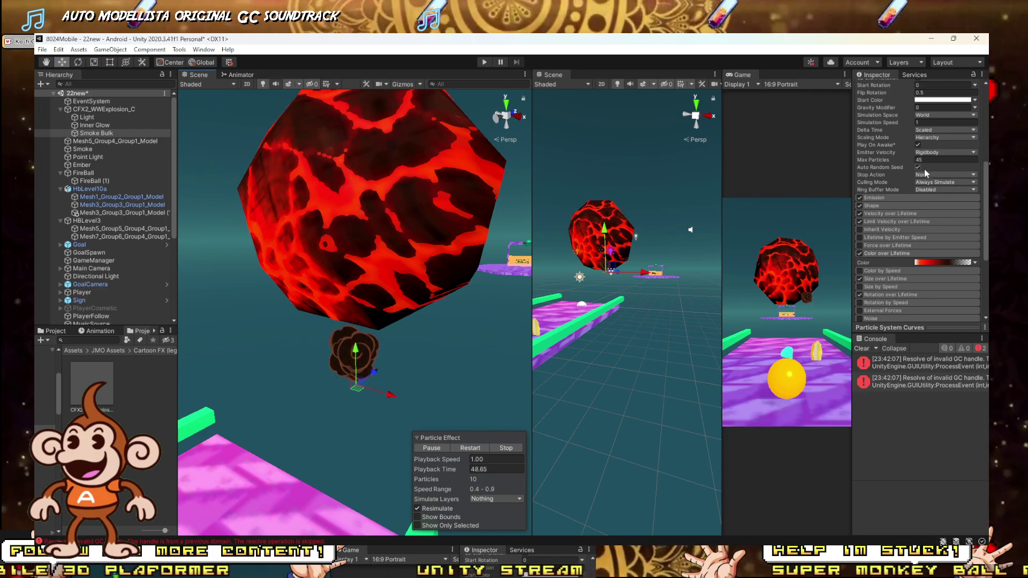
left_click(880, 199)
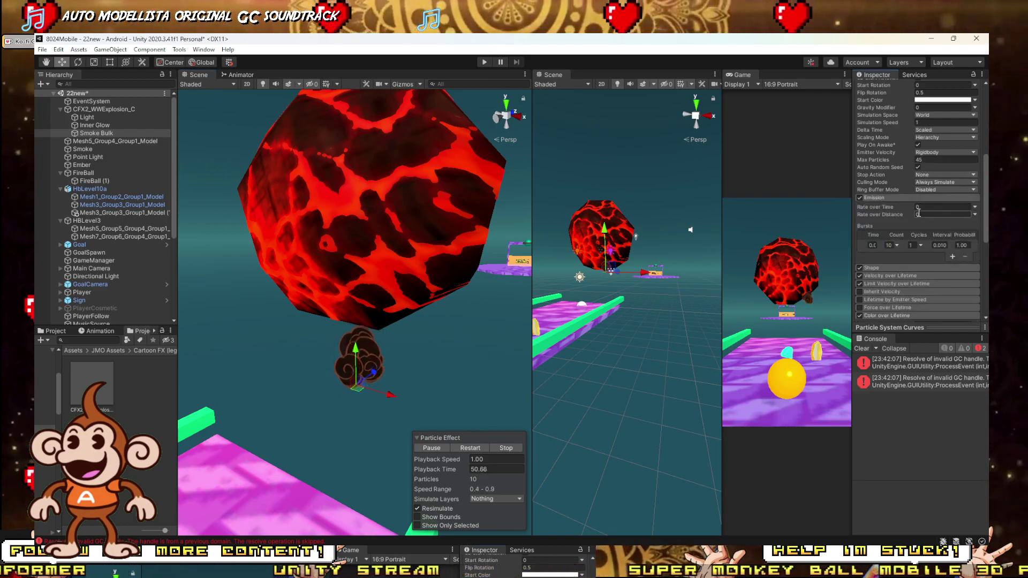
left_click(887, 246)
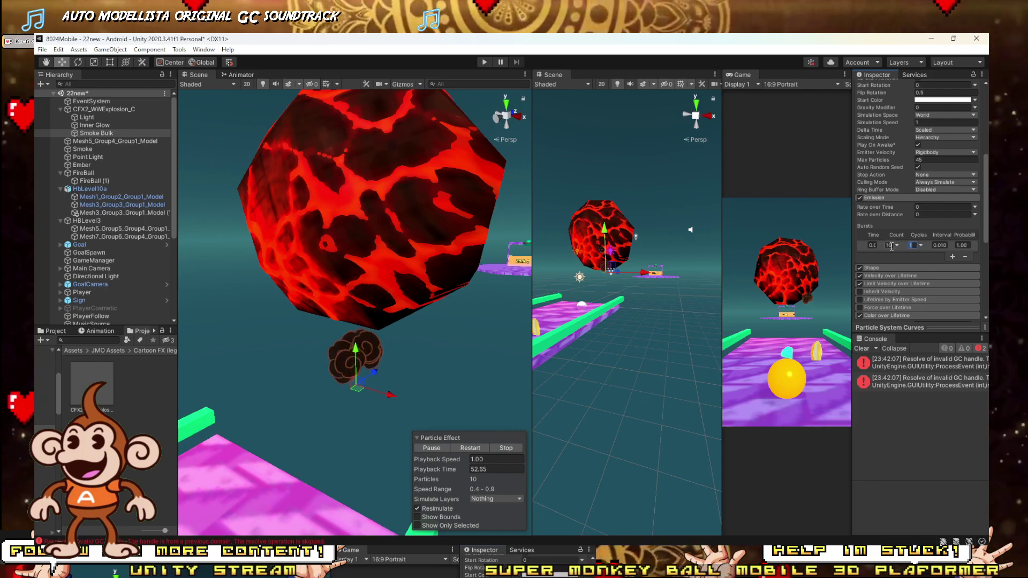
type("1")
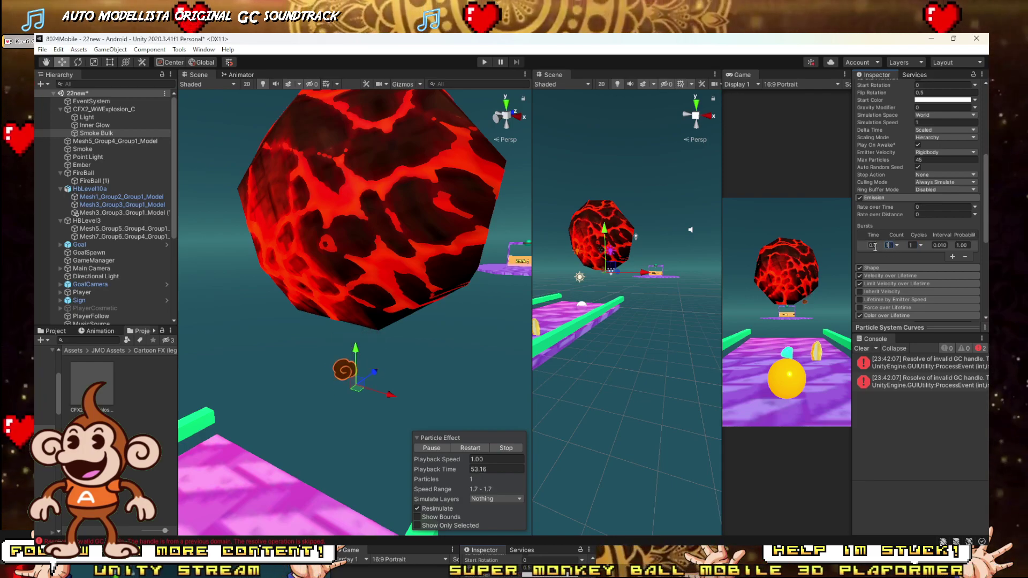
Restart the Smoke Bulk preview with the changed burst settings and try raising the emission's Rate over Time.
left_click(481, 448)
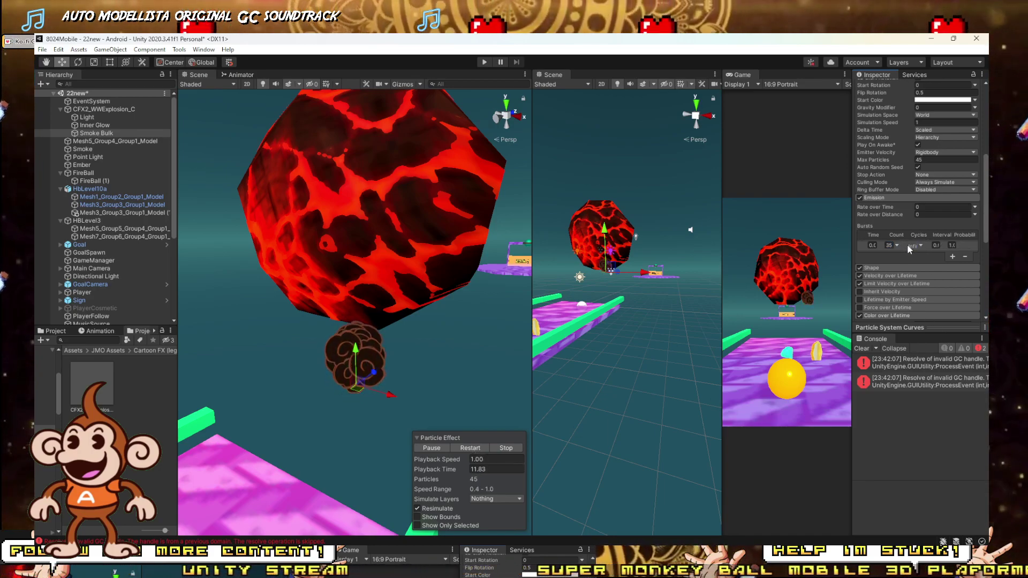
left_click(465, 447)
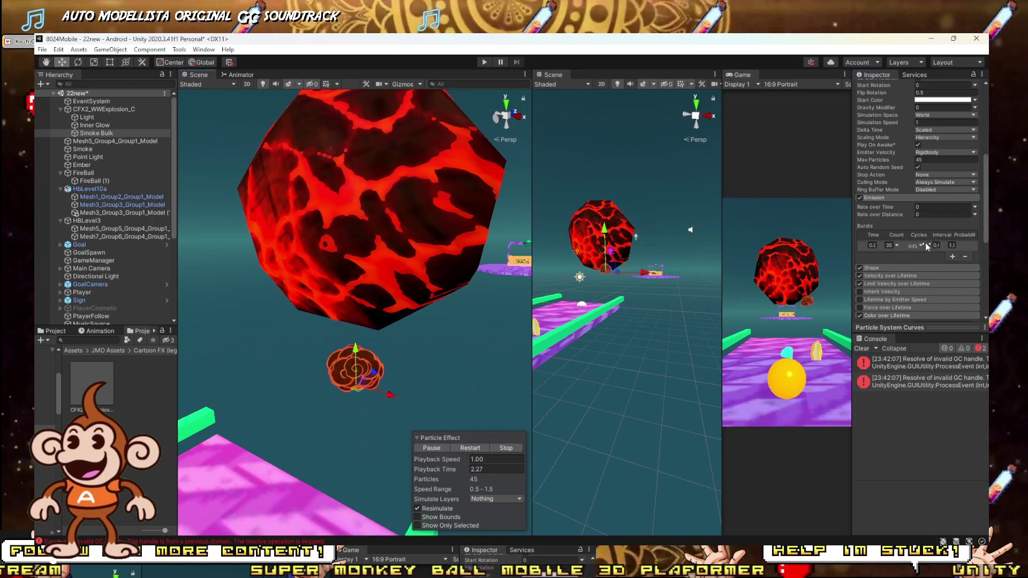
scroll(924, 222, "up", 5)
left_click_drag(914, 299, 901, 300)
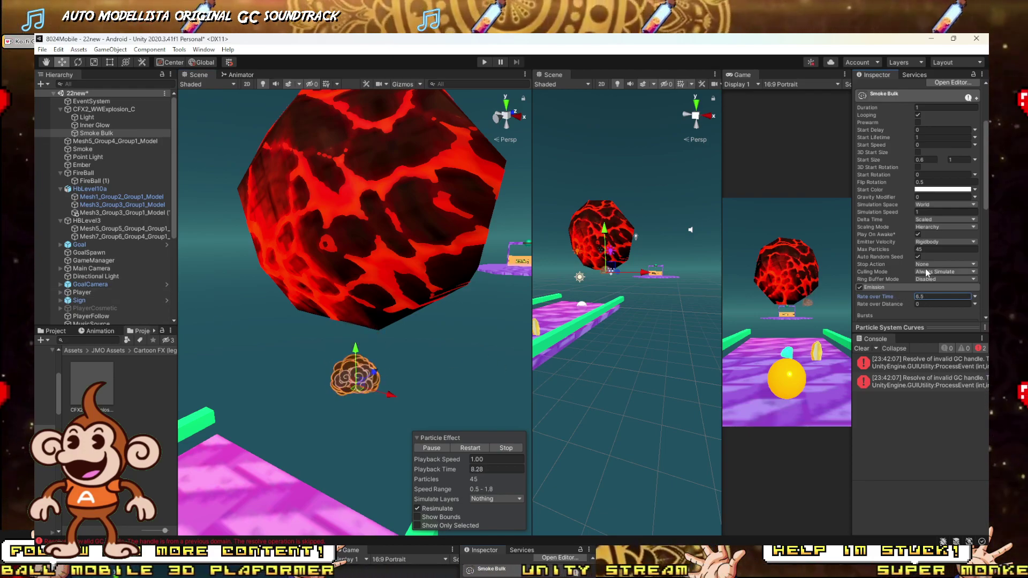
scroll(925, 270, "down", 3)
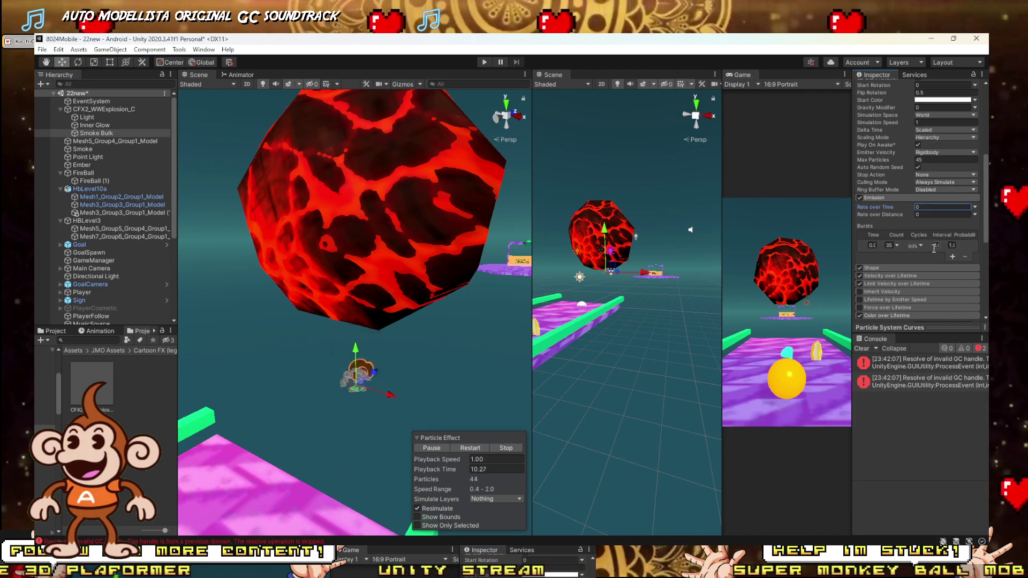
Switch the Smoke Bulk burst from infinite cycles to a fixed cycle count, raise that count, and restart the preview.
left_click(921, 245)
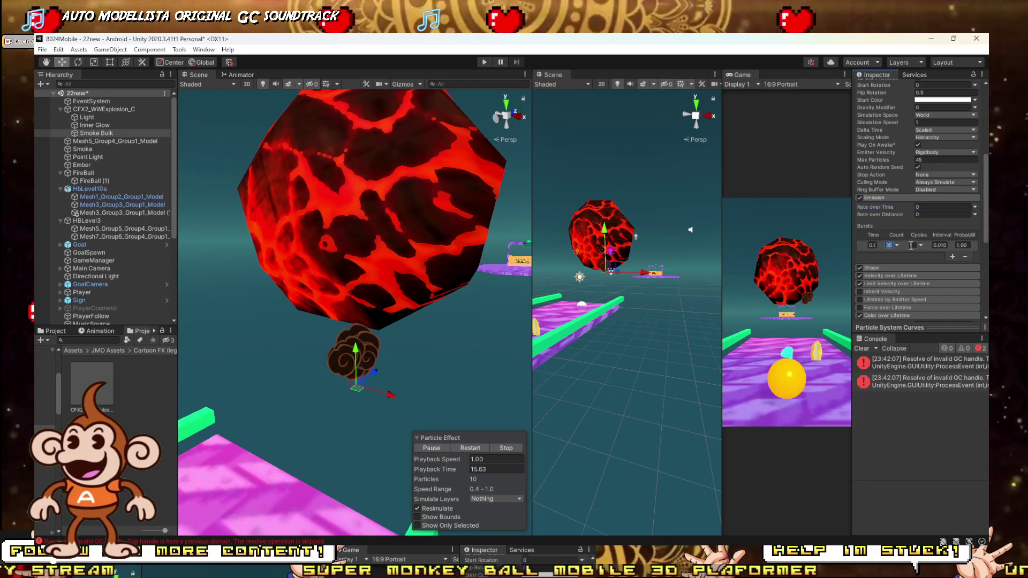
left_click_drag(907, 246, 946, 249)
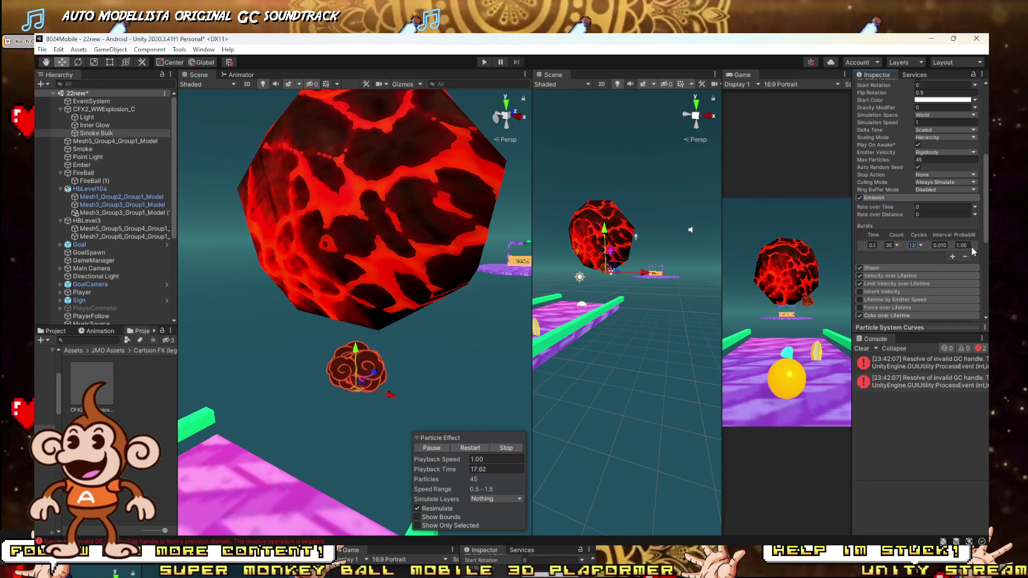
left_click(470, 447)
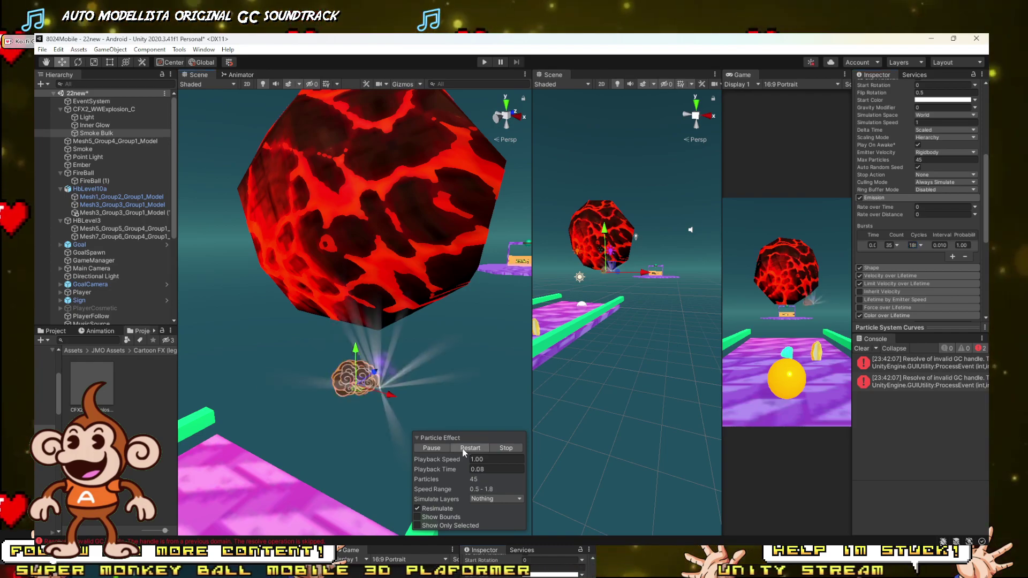
Set the Smoke Bulk system's Max Particles to 1.
scroll(933, 155, "up", 5)
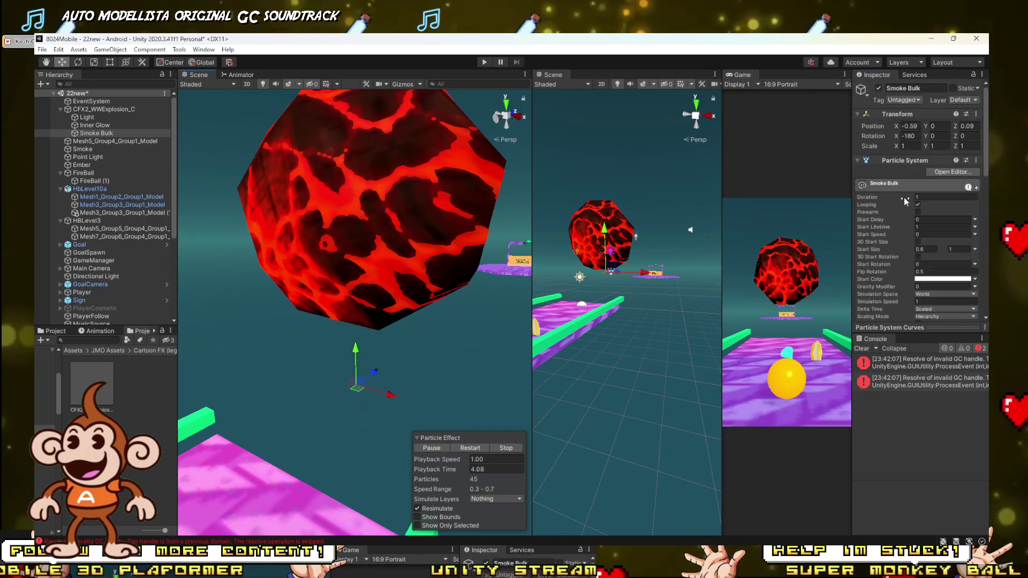
left_click(925, 197)
scroll(921, 239, "down", 3)
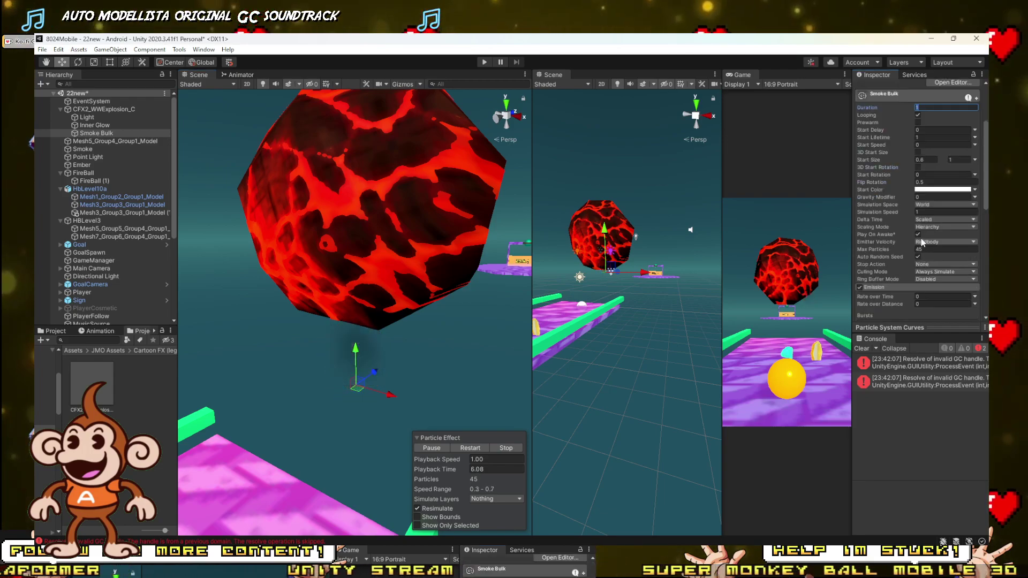
left_click(923, 249)
type("1")
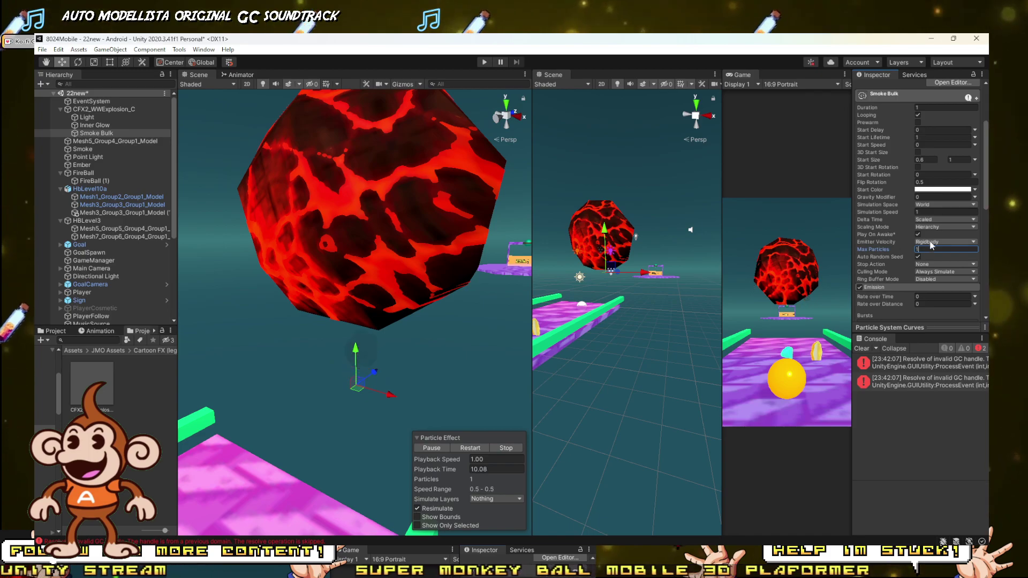
Review Smoke Bulk's Velocity over Lifetime settings and disable that module.
scroll(916, 255, "down", 3)
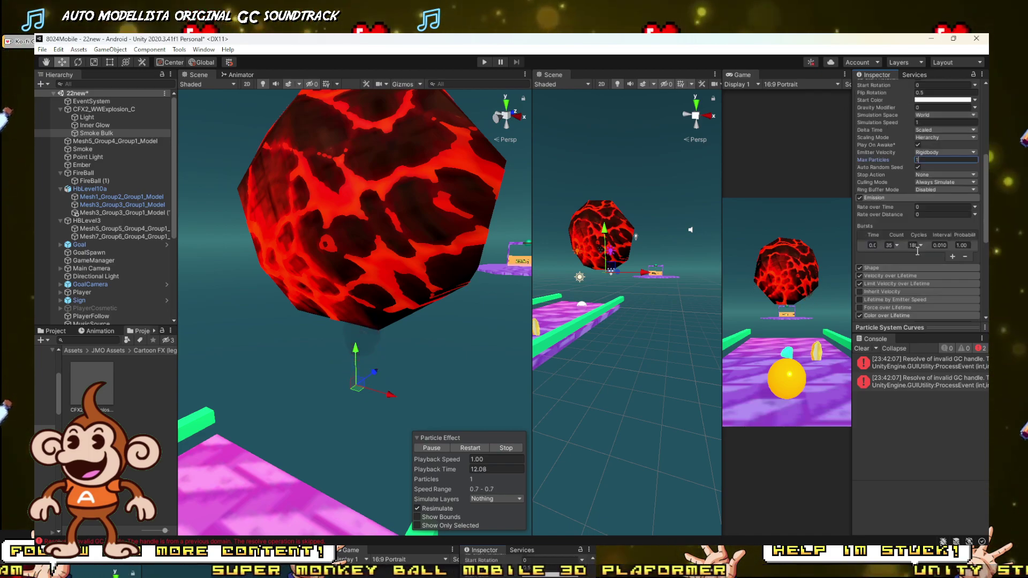
left_click(883, 276)
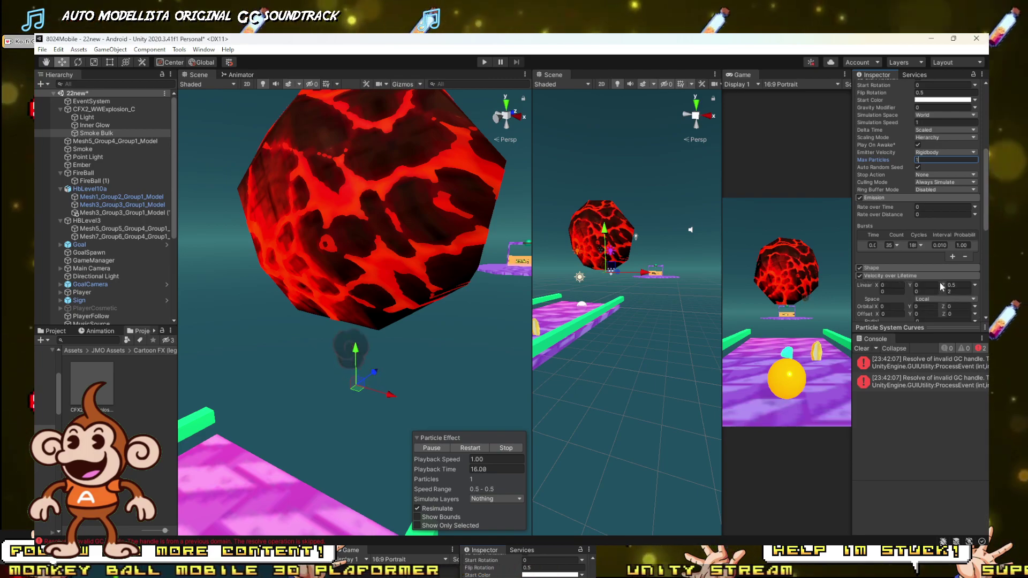
scroll(940, 281, "down", 3)
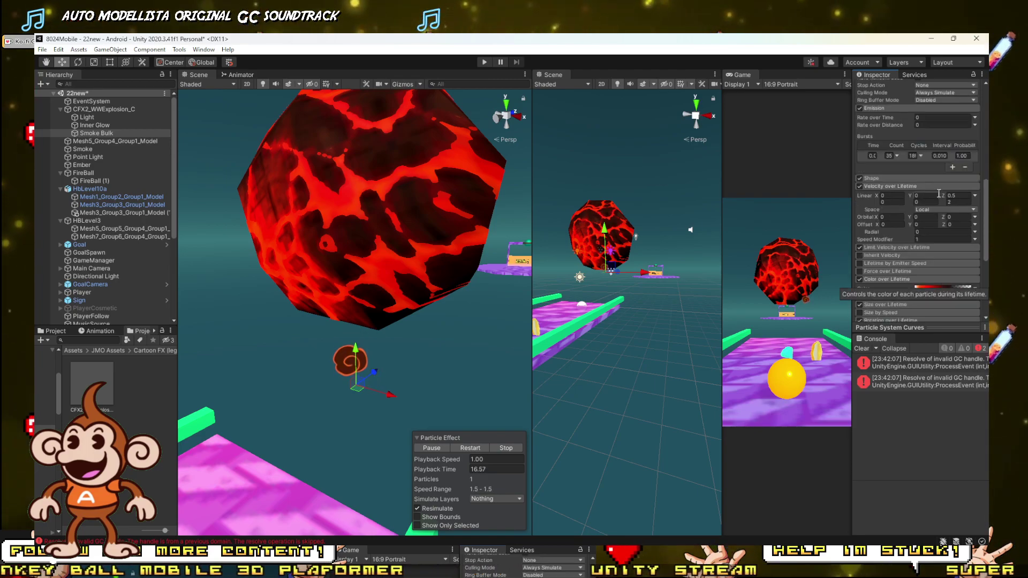
left_click(864, 187)
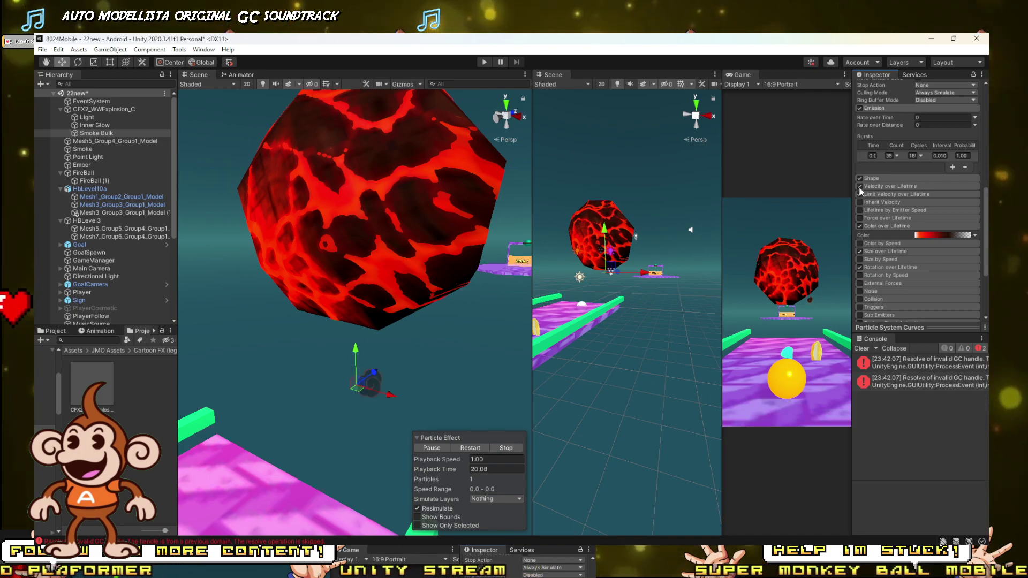
Change Smoke Bulk's emission shape to Box.
left_click(876, 179)
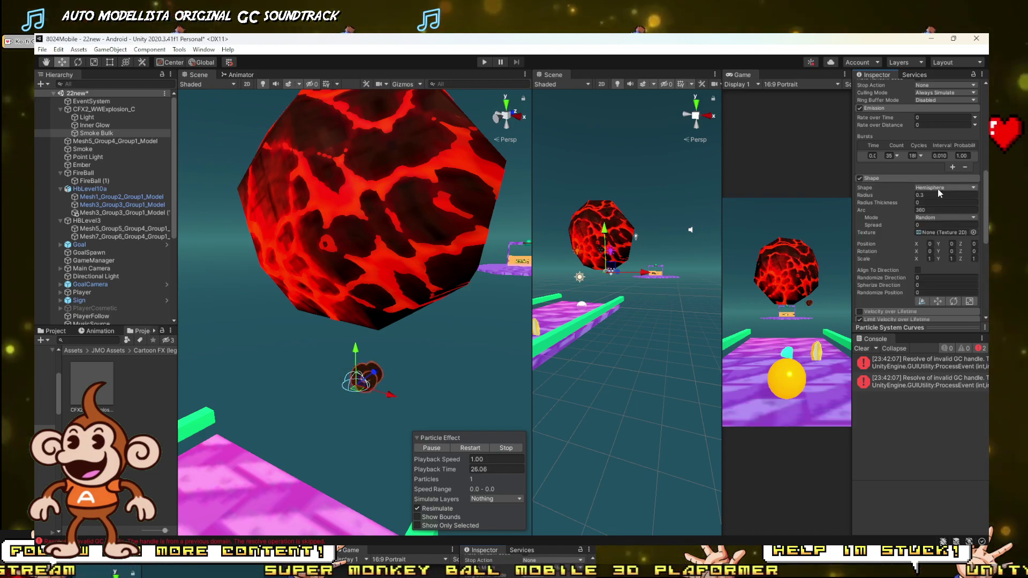
left_click(938, 188)
left_click(911, 249)
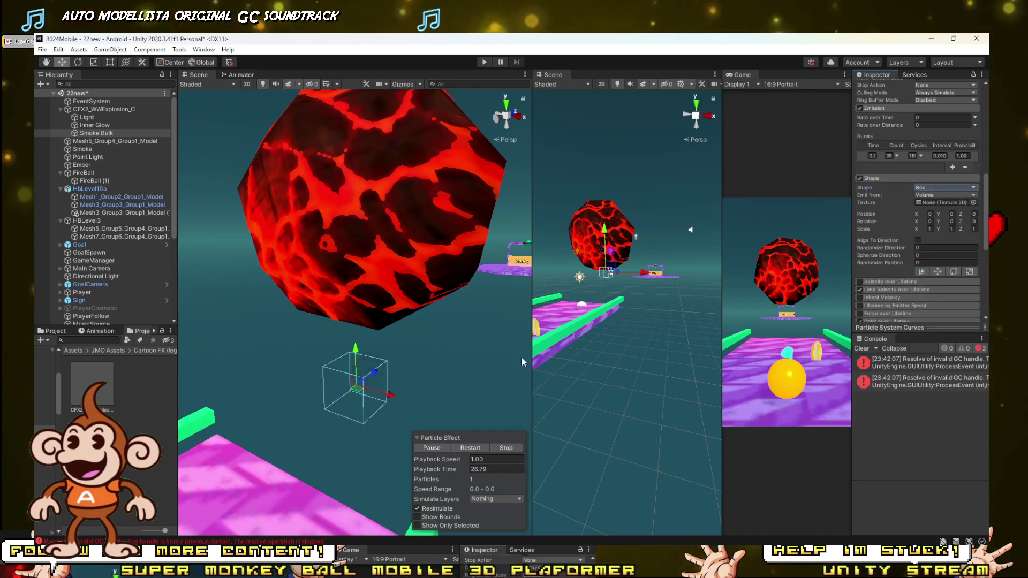
Move the Smoke Bulk emitter sideways along X so its box sits centred beneath the fireball.
right_click_drag(522, 358, 288, 372)
left_click_drag(281, 355, 384, 343)
right_click_drag(385, 344, 540, 328)
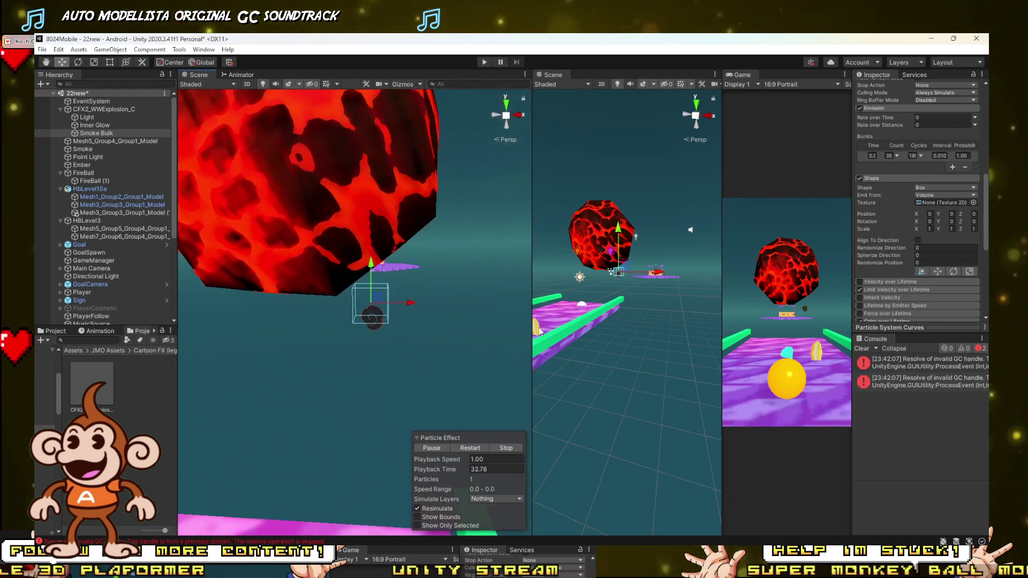
left_click_drag(410, 304, 334, 307)
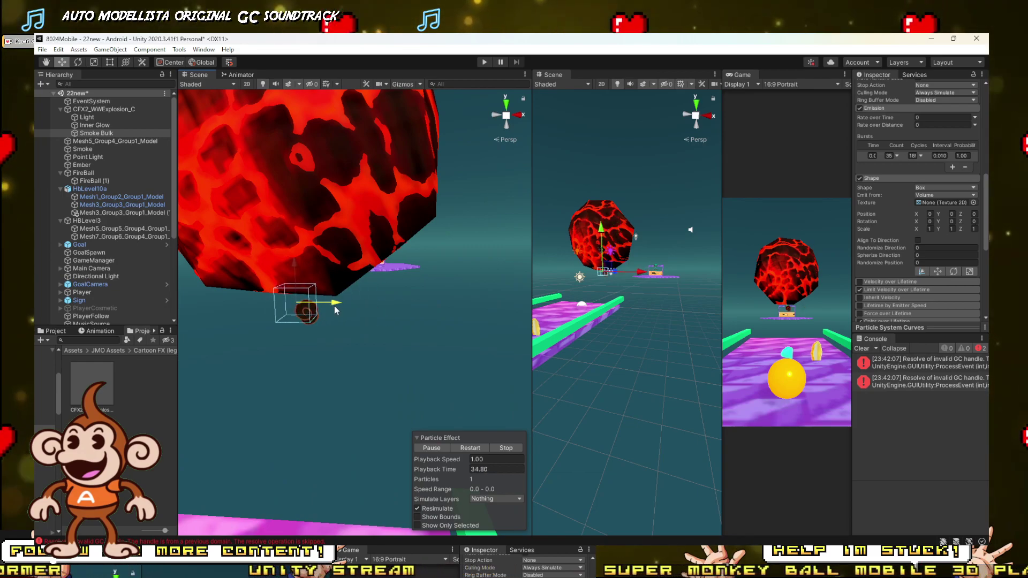
key("f")
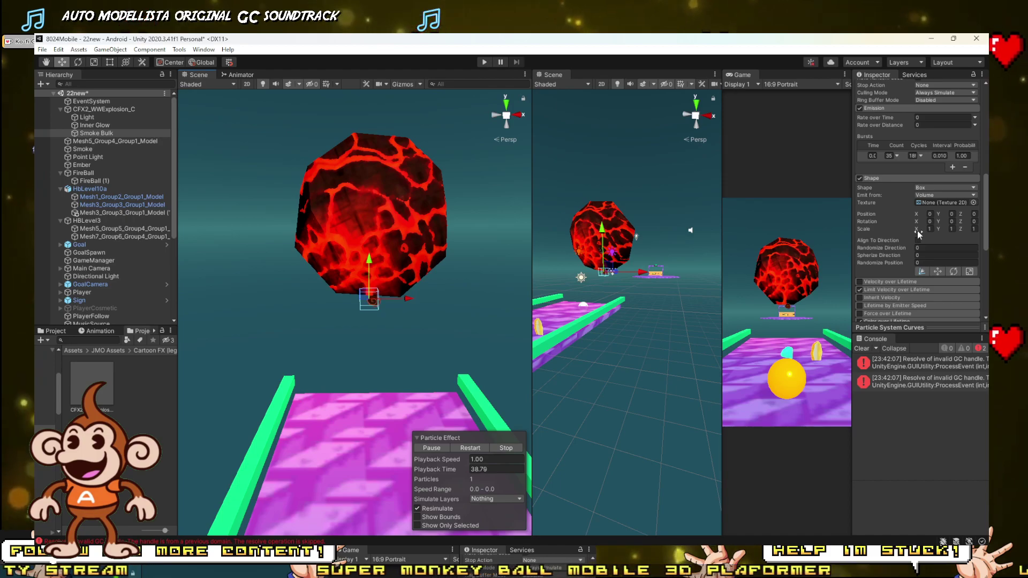
Stretch the box emission shape to a Scale of about 5 in X and Y so it spans the fireball's underside.
left_click_drag(917, 230, 62, 324)
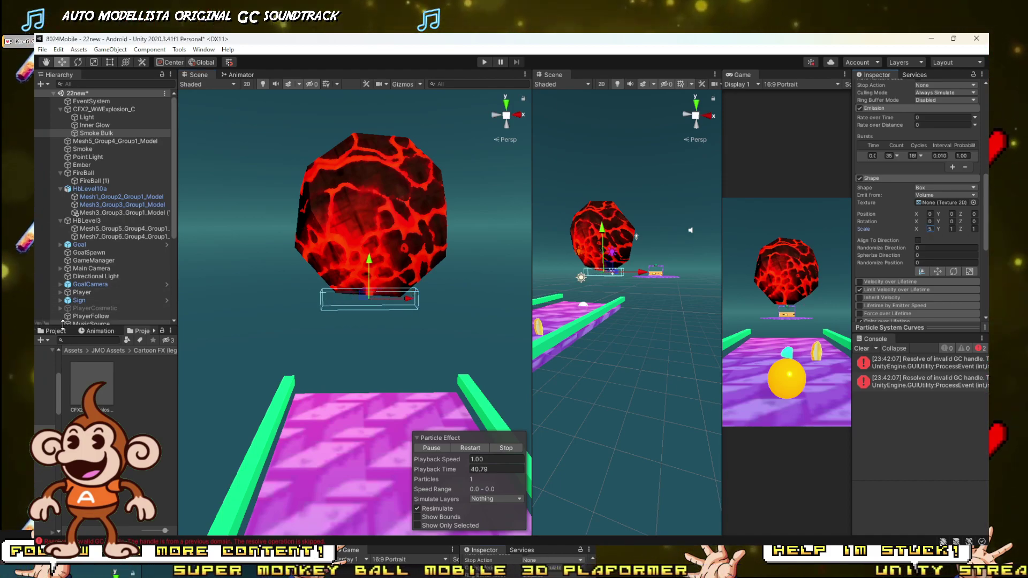
right_click_drag(305, 301, 538, 284)
key("a")
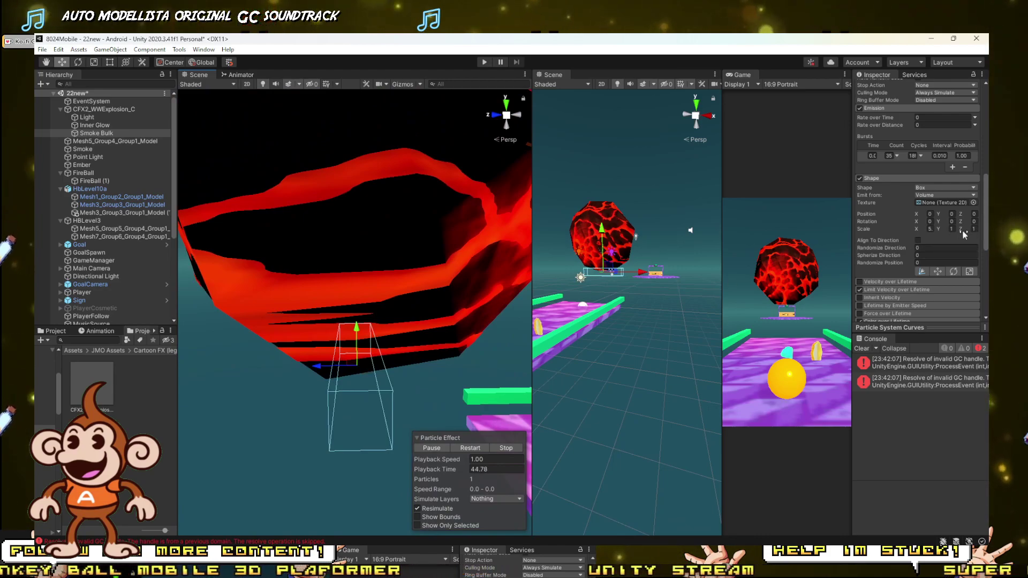
left_click_drag(962, 230, 194, 230)
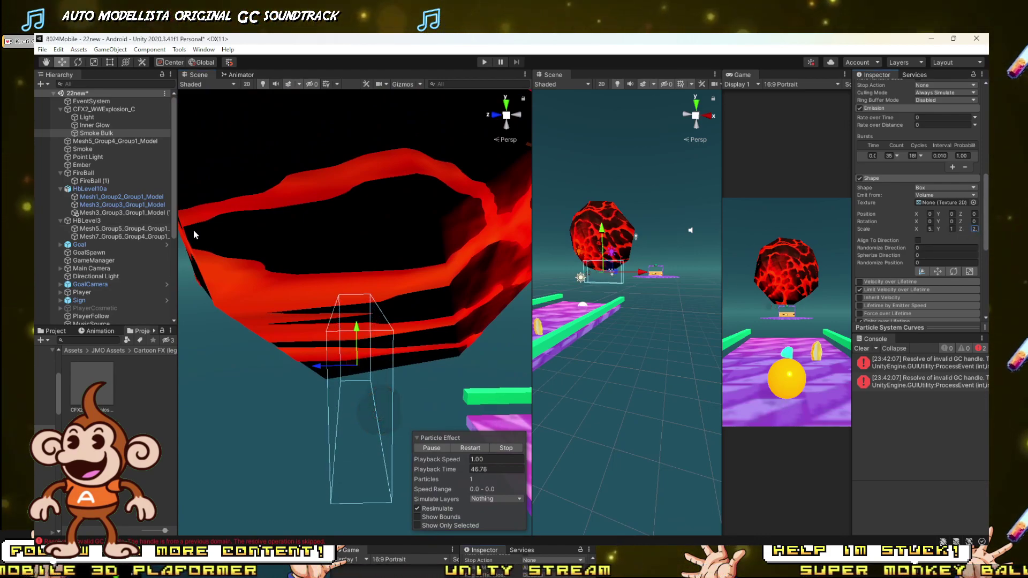
key("ctrl+z")
left_click_drag(943, 227, 76, 224)
right_click_drag(396, 367, 306, 330)
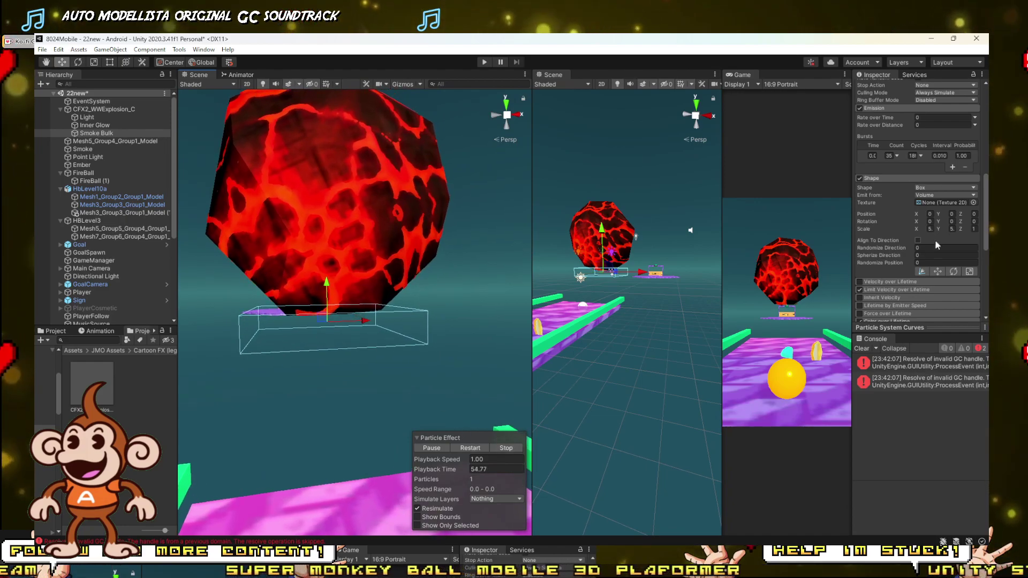
Collapse the CFX2_WWExplosion_C and FireBall groups in the hierarchy and select both objects together.
scroll(935, 239, "down", 5)
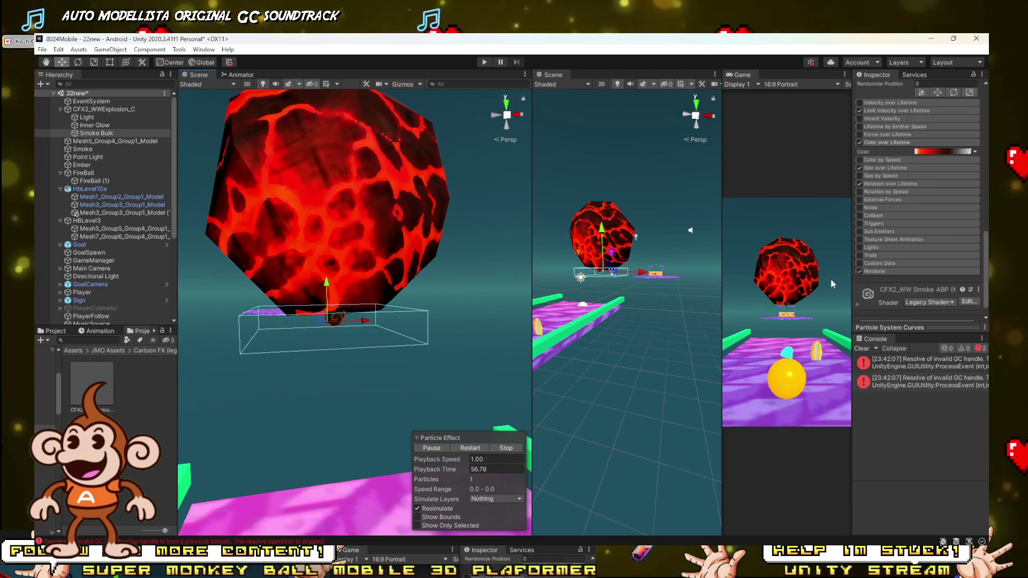
scroll(975, 236, "up", 3)
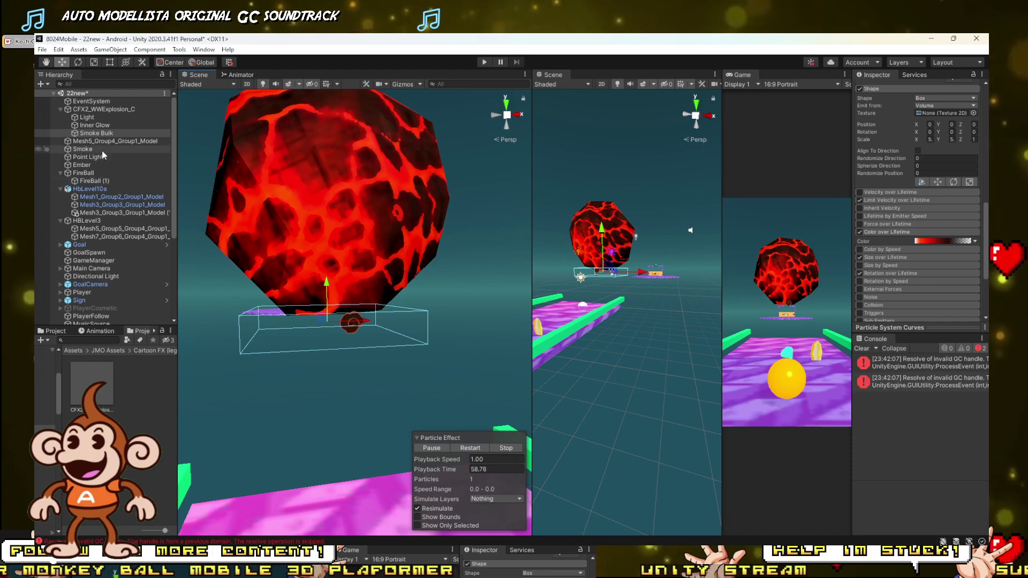
left_click(88, 133)
left_click(91, 111)
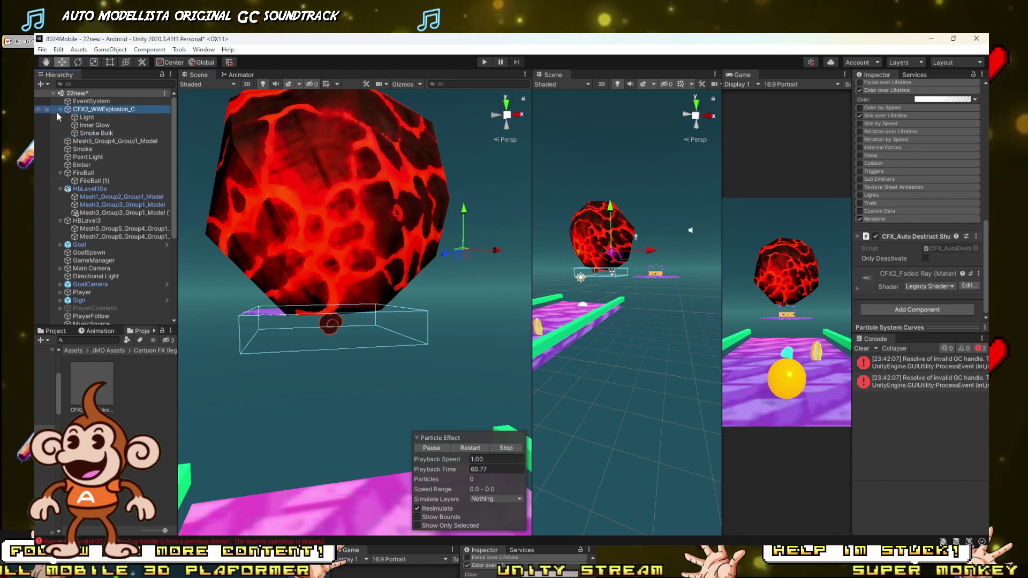
left_click(61, 109)
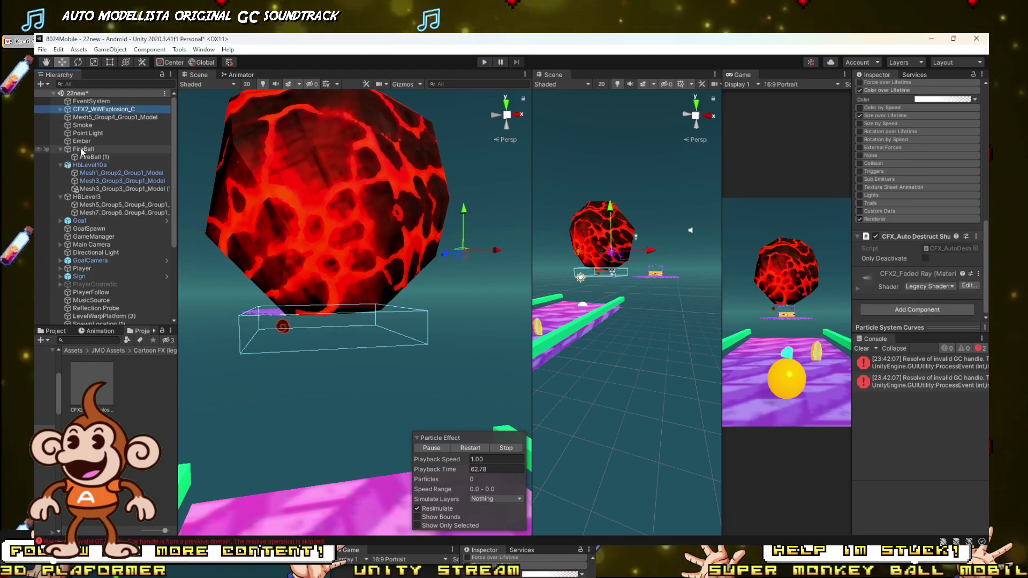
left_click(105, 149)
scroll(873, 138, "up", 8)
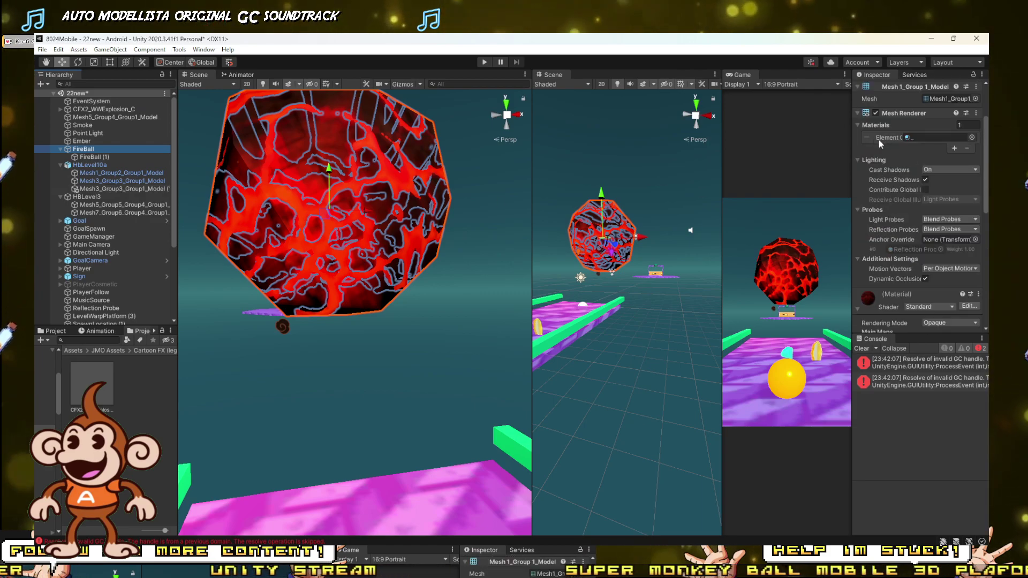
scroll(889, 148, "up", 3)
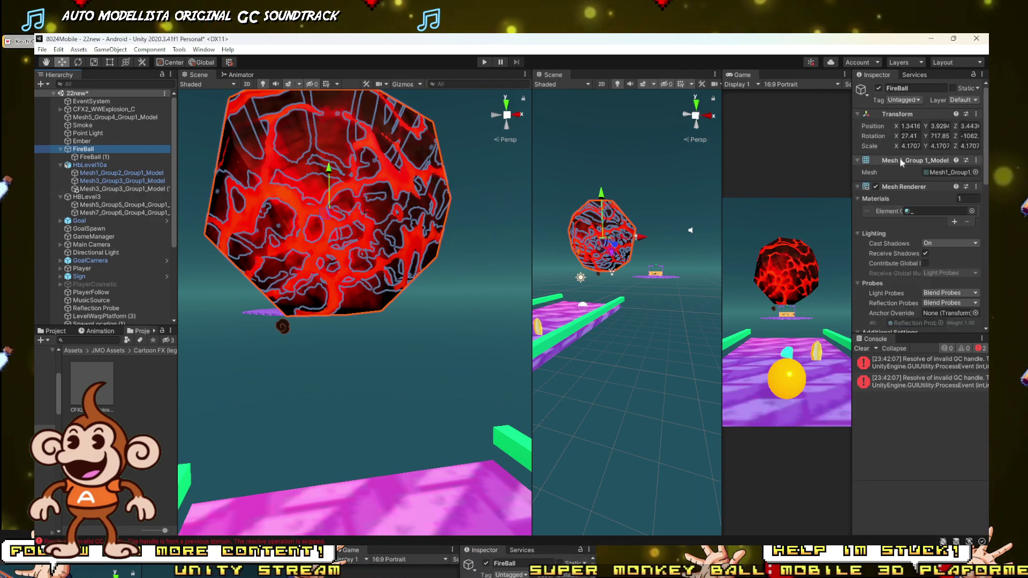
left_click(61, 149)
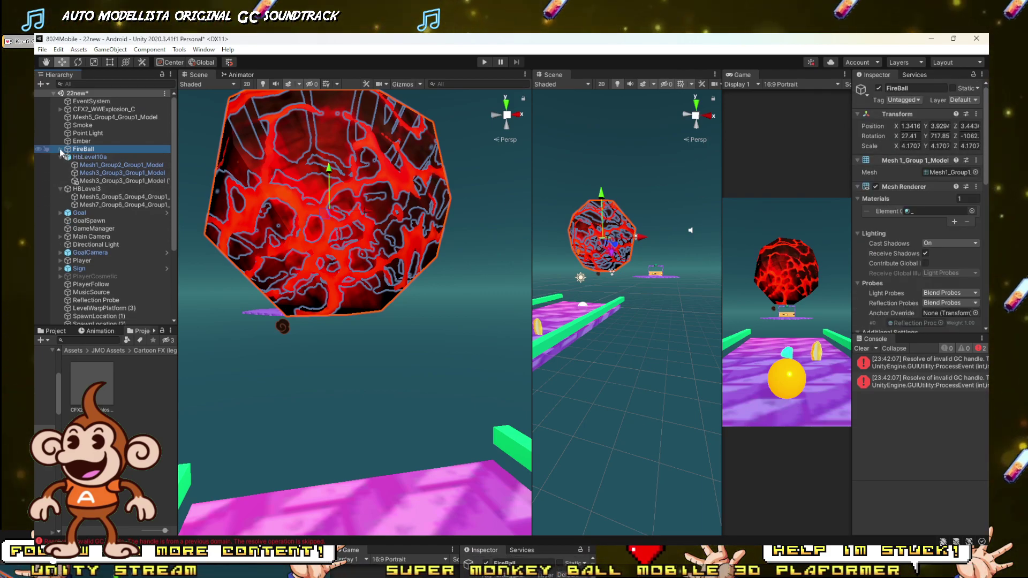
left_click(81, 110, "ctrl")
Frame the two selected objects and try the Pivot handle position before returning it to Center.
key("f")
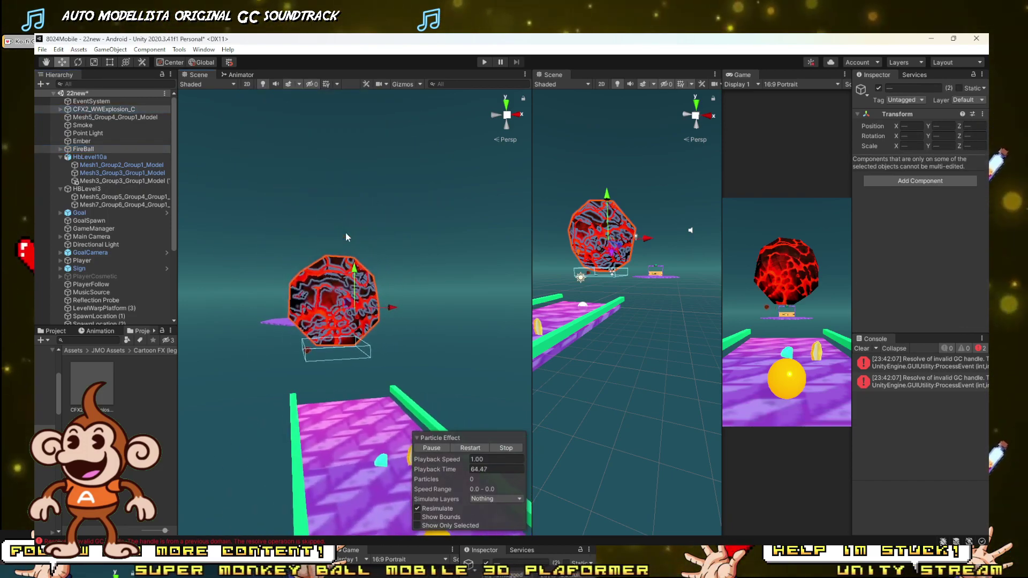
left_click(172, 62)
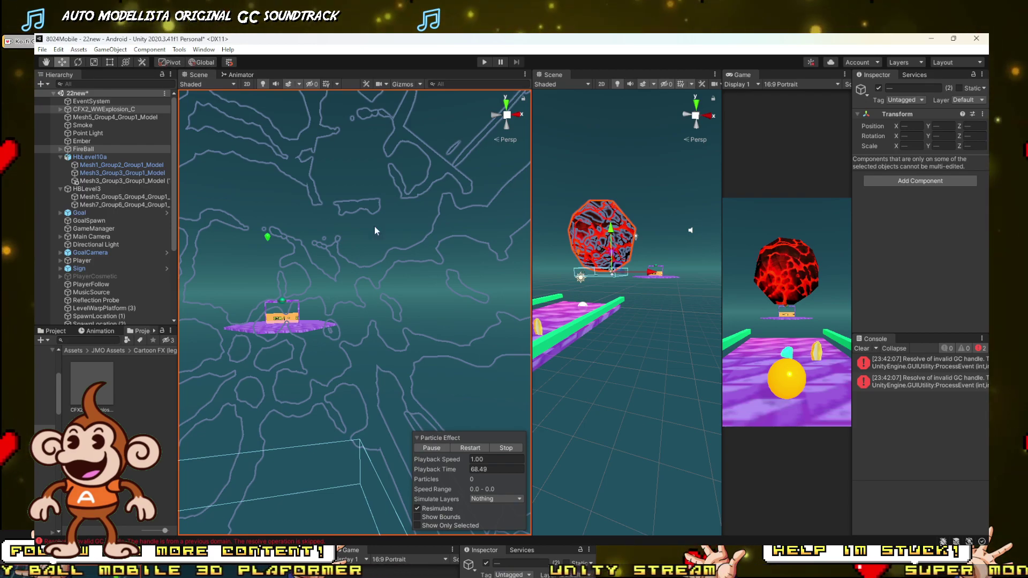
key("f")
scroll(415, 266, "up", 8)
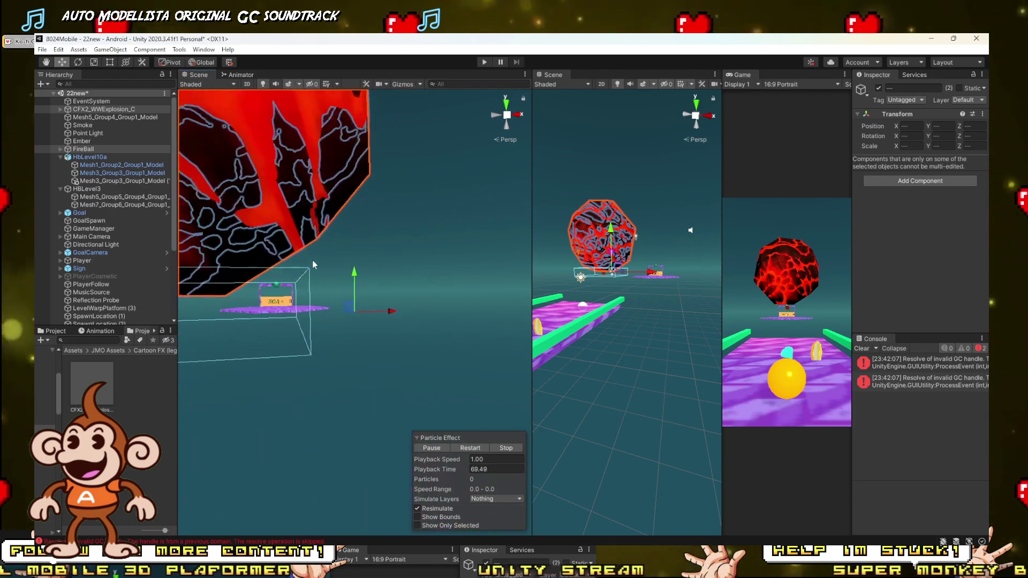
left_click(169, 62)
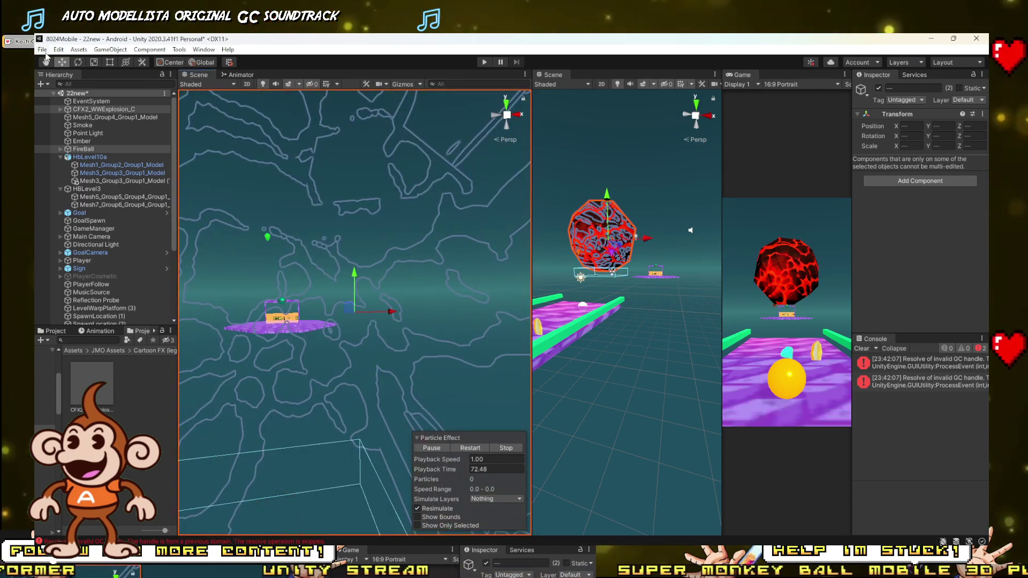
Create an empty game object and place it in the hierarchy just above CFX2_WWExplosion_C.
left_click(44, 50)
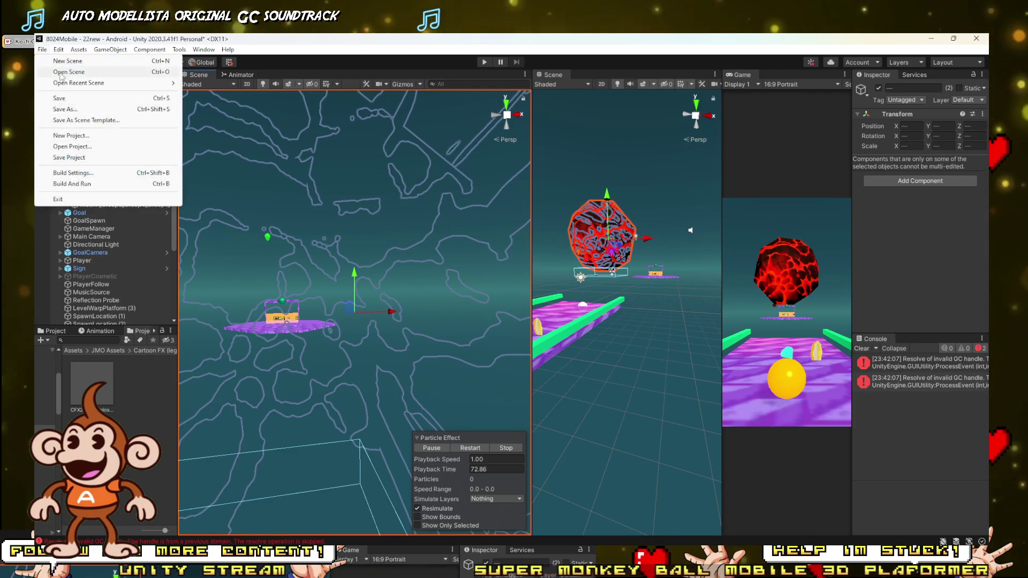
left_click(41, 84)
left_click(41, 84)
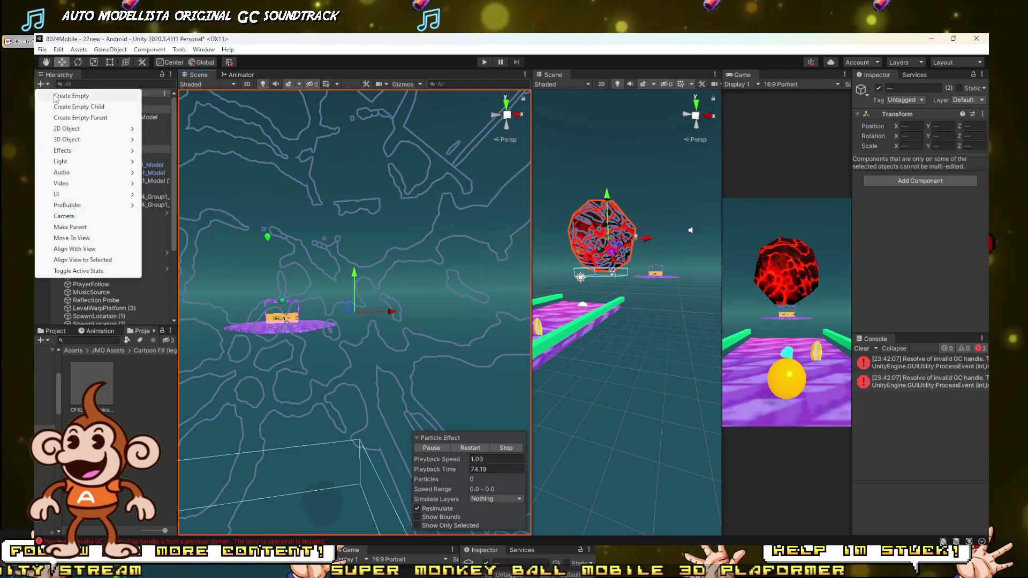
left_click(56, 97)
key("f")
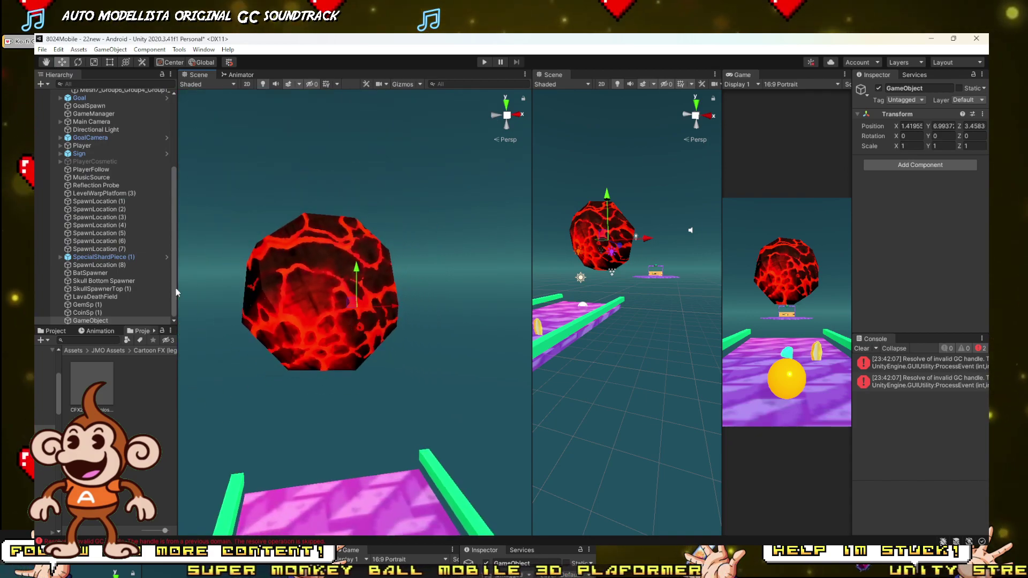
left_click_drag(97, 321, 95, 90)
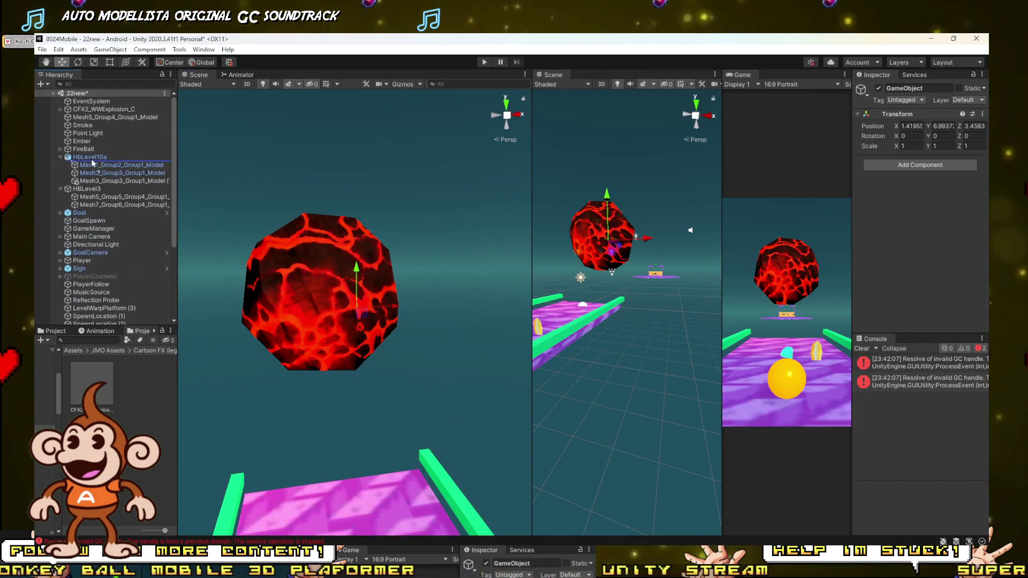
left_click_drag(88, 136, 87, 105)
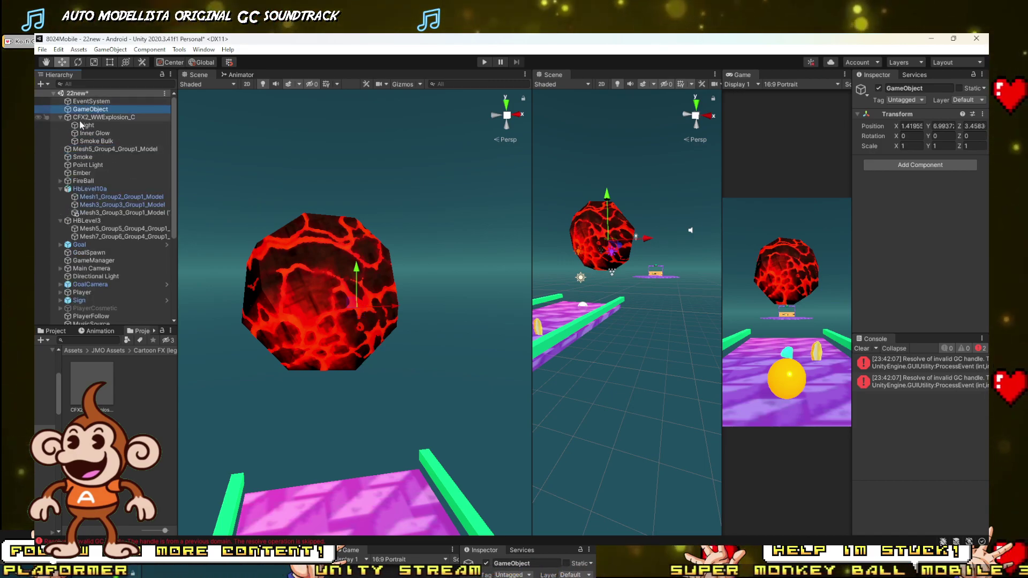
Make CFX2_WWExplosion_C and FireBall children of the new empty GameObject, collapsing the explosion, HbLevel10a and HBLevel3 groups.
left_click(84, 124)
left_click(104, 118)
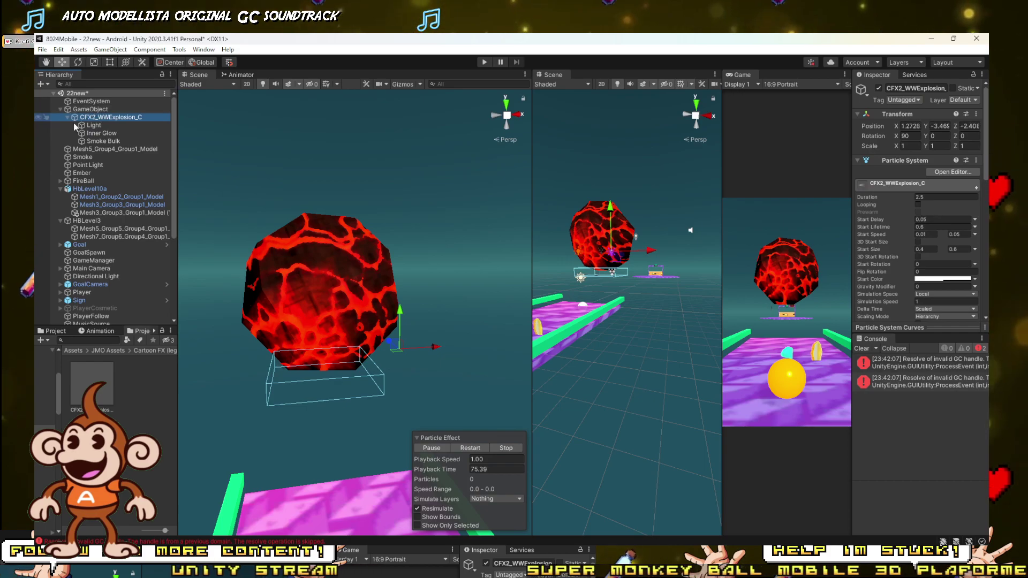
left_click(67, 117)
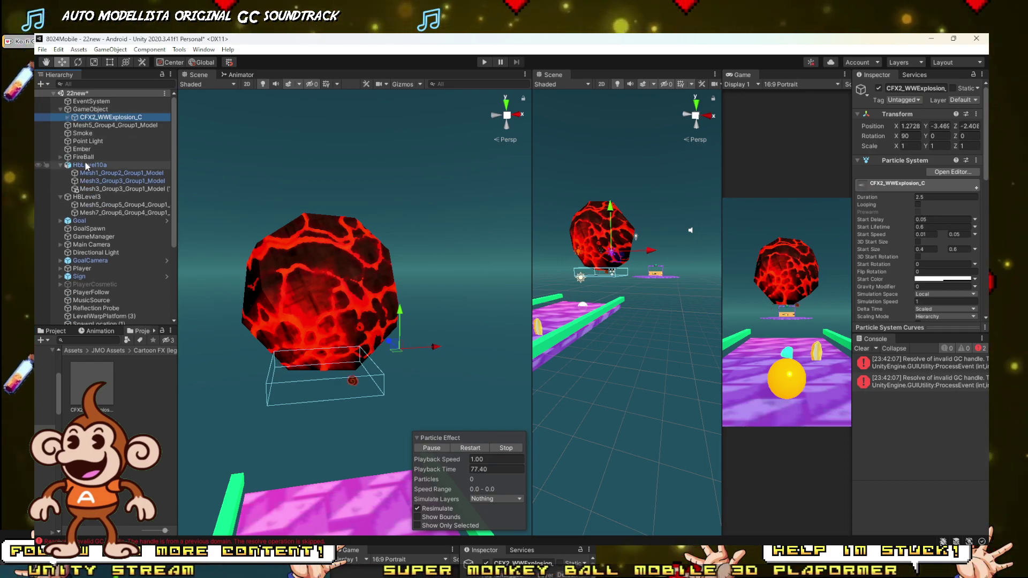
left_click(83, 158)
left_click(60, 165)
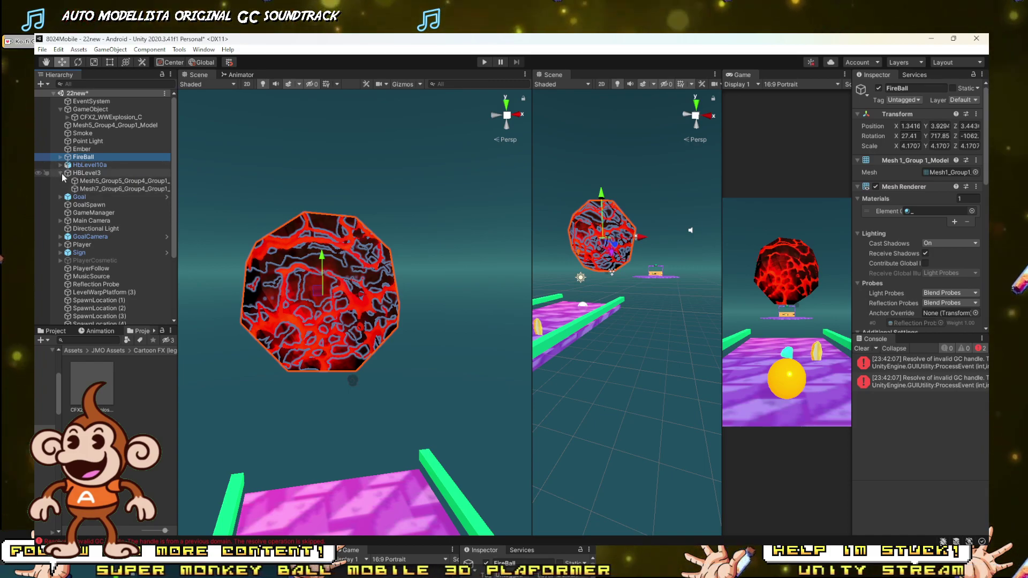
left_click(60, 173)
left_click_drag(88, 110, 87, 112)
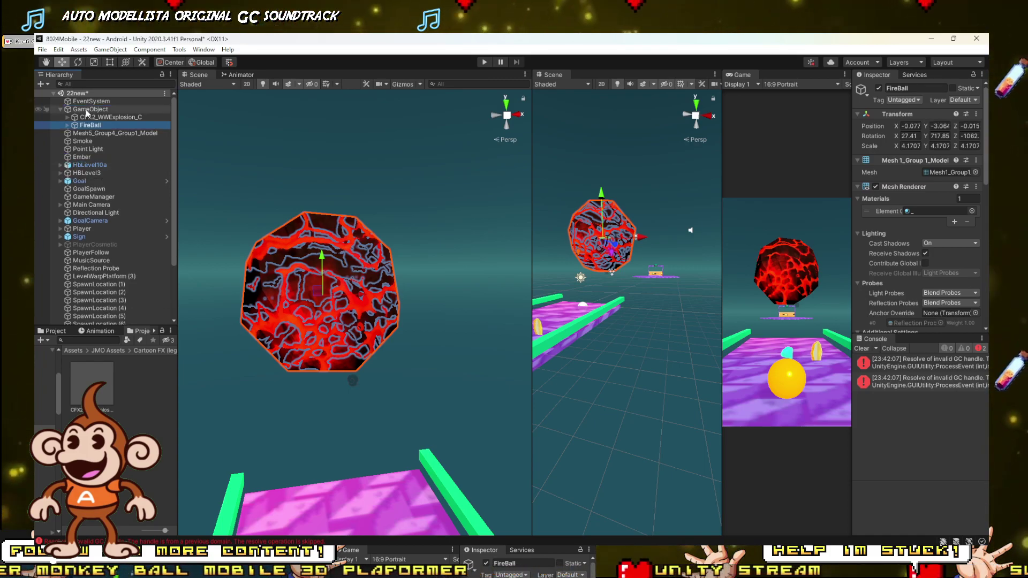
Expand the CFX2_WWExplosion_C group and replay its particle effect while viewing the fireball's underside.
left_click(89, 110)
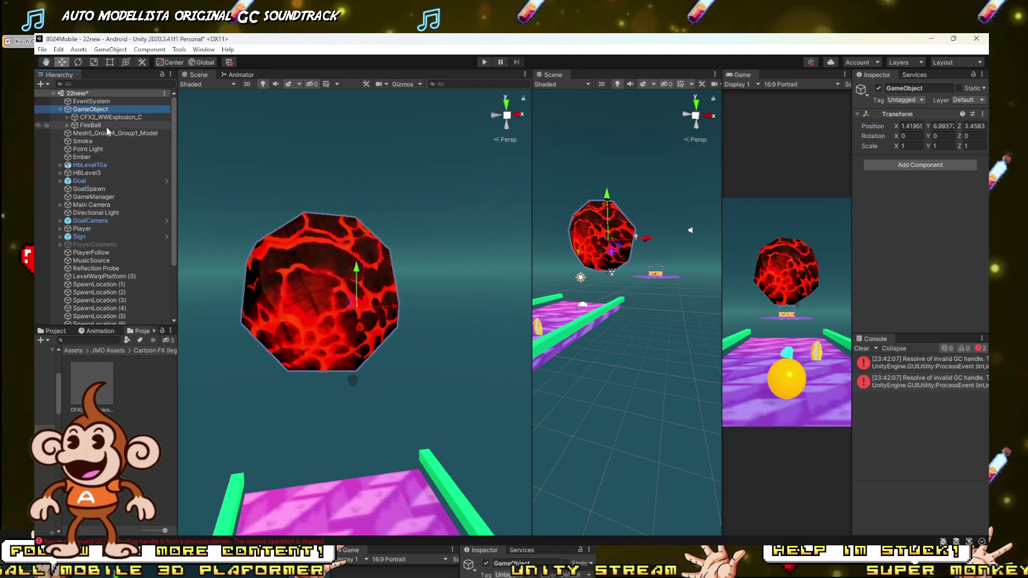
left_click(96, 117)
left_click(67, 116)
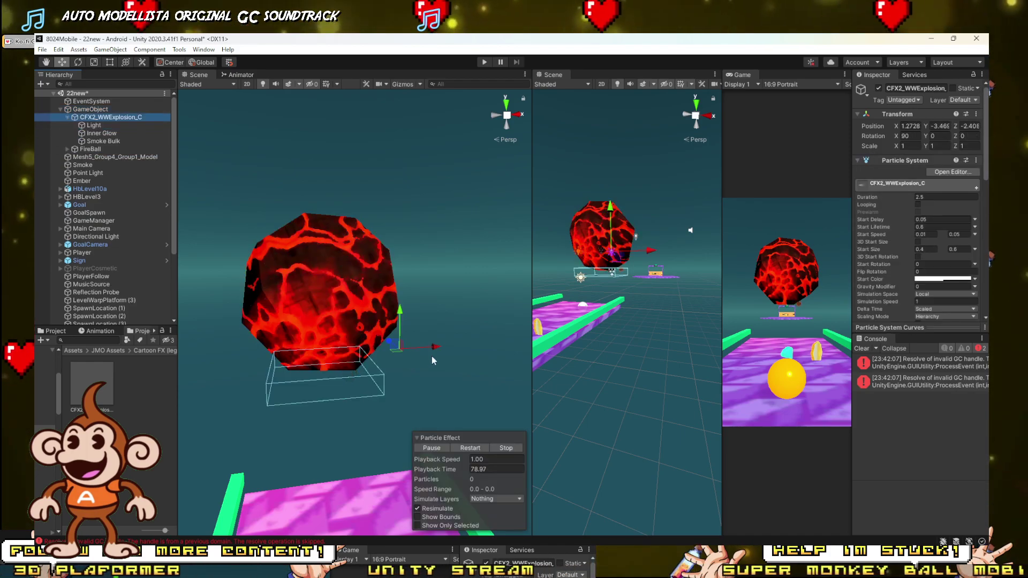
right_click_drag(432, 358, 471, 405)
left_click(472, 449)
right_click_drag(412, 266, 386, 261)
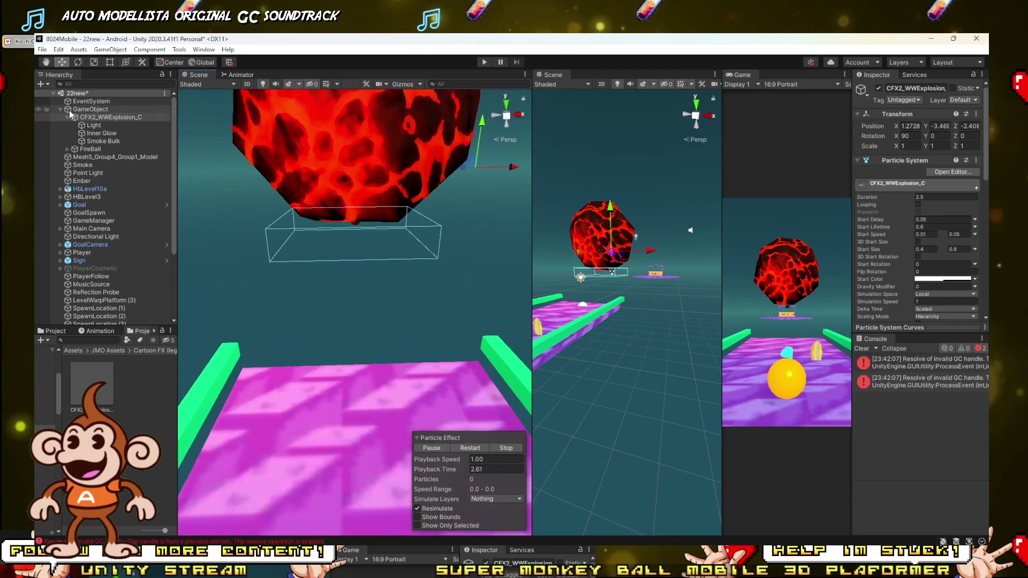
Move the explosion's Light beneath the fireball, to about X -2.82 and Z -0.78.
left_click(94, 125)
mouse_move(352, 179)
right_mouse_down()
mouse_move(355, 217)
mouse_move(348, 179)
right_mouse_up()
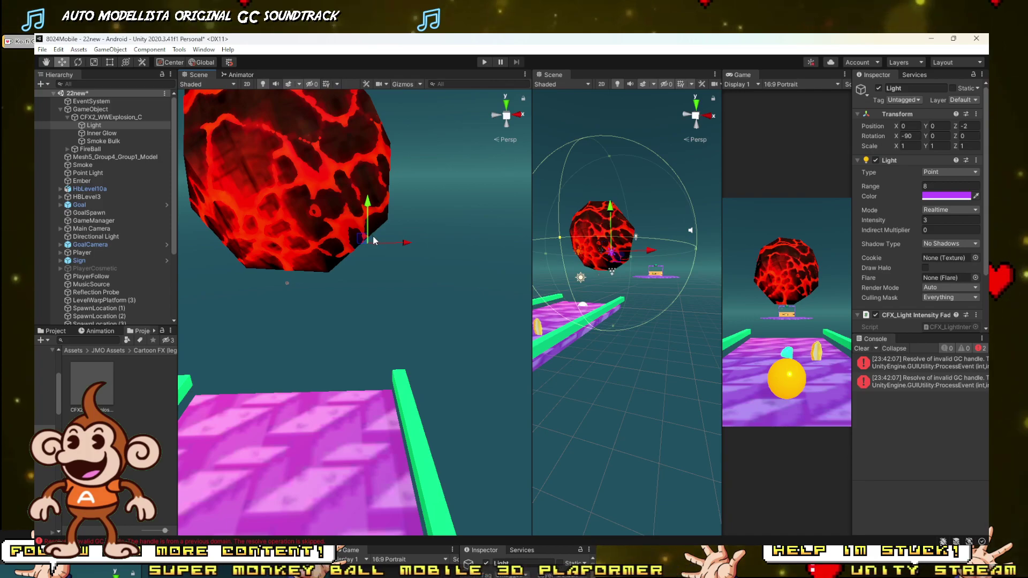
left_click_drag(361, 240, 271, 281)
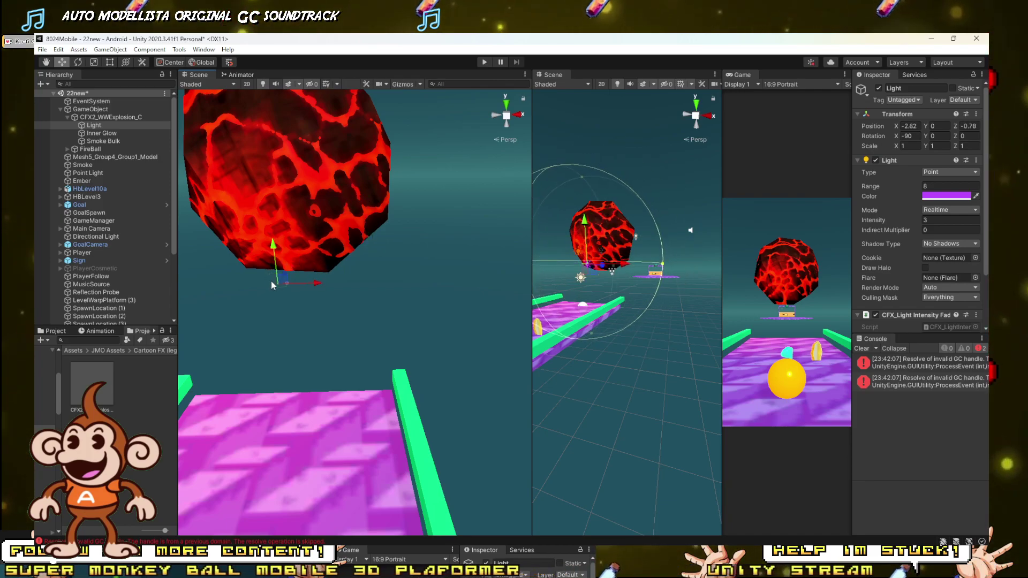
Replay the CFX2_WWExplosion_C effect several times and examine from other angles where its particles appear.
left_click(101, 116)
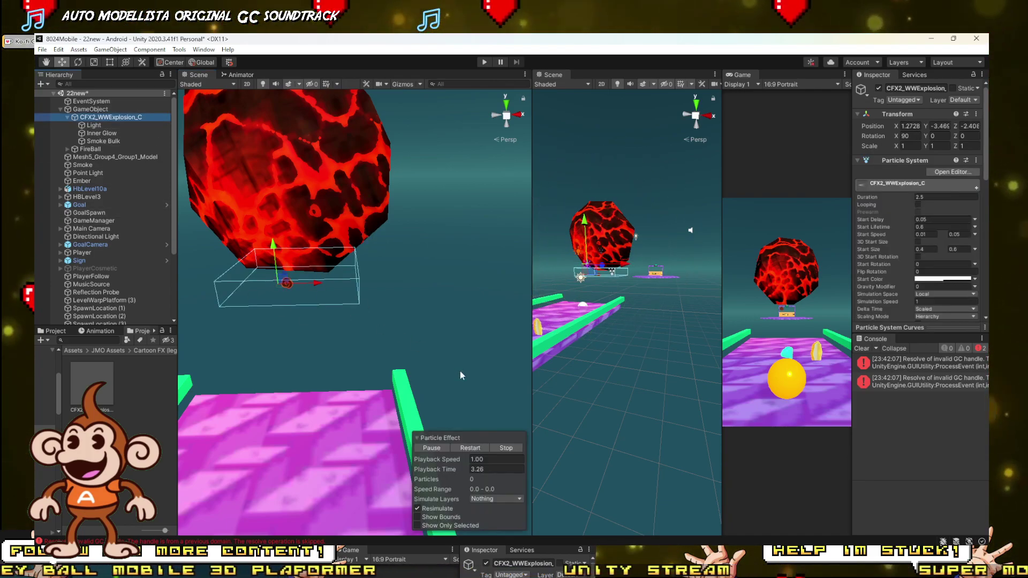
left_click(474, 451)
left_click_drag(484, 308, 322, 295, "alt")
scroll(322, 295, "up", 4, "alt")
left_click(467, 448)
left_click(467, 448)
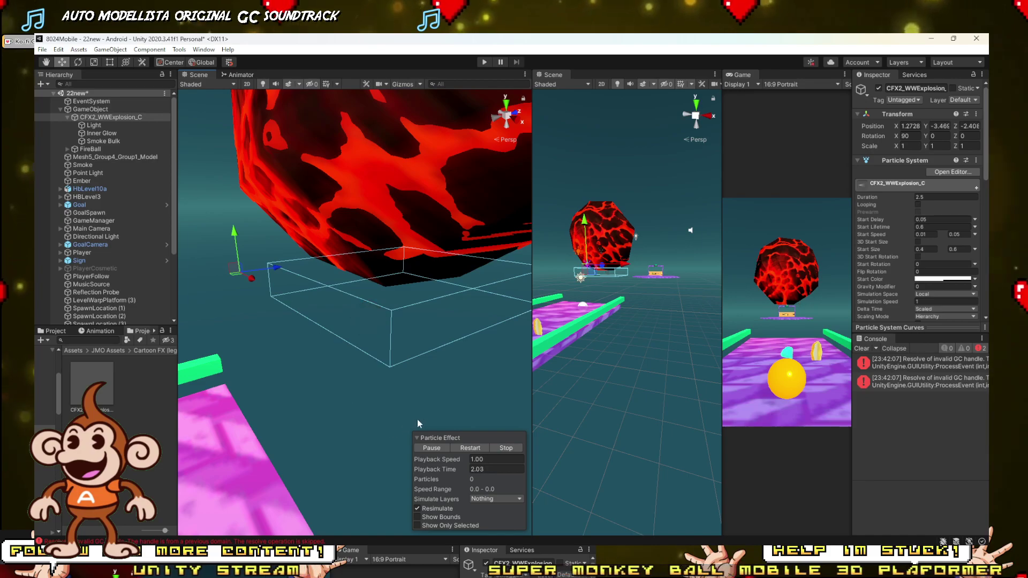
left_click(474, 449)
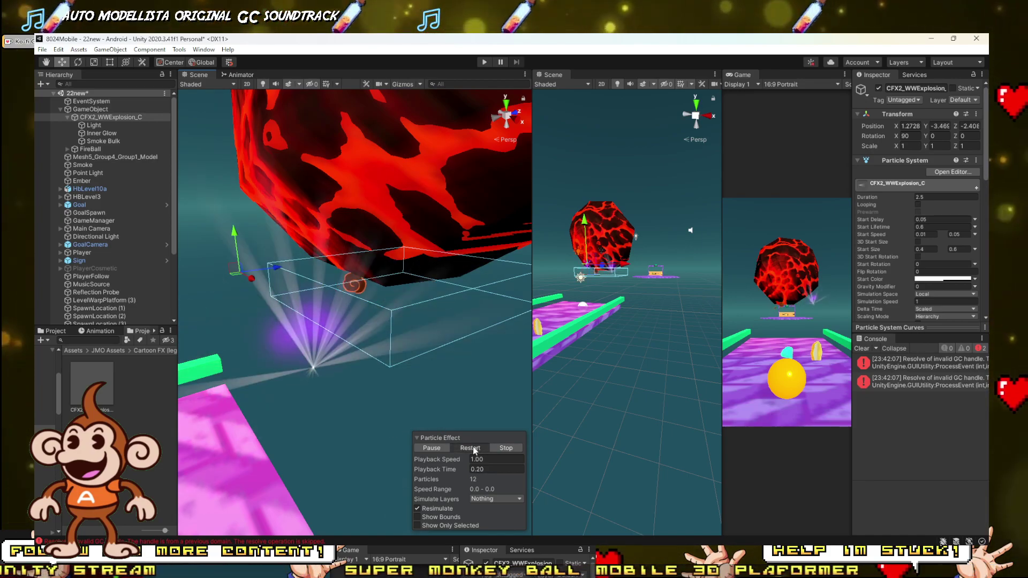
left_click(473, 450)
double_click(107, 118)
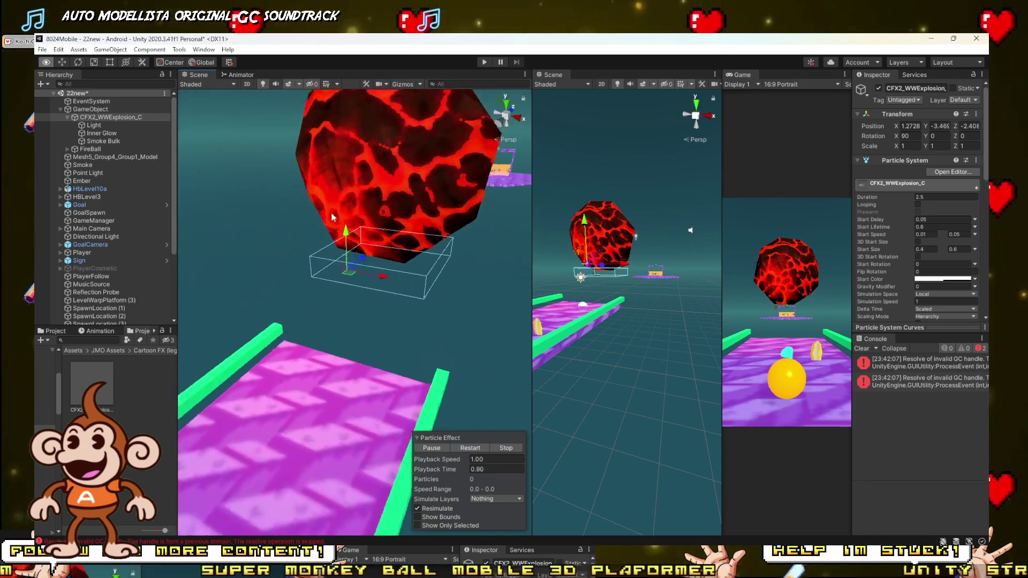
Delete the Inner Glow emitter from the explosion and replay the remaining particle effect.
left_click(97, 126)
left_click(97, 134)
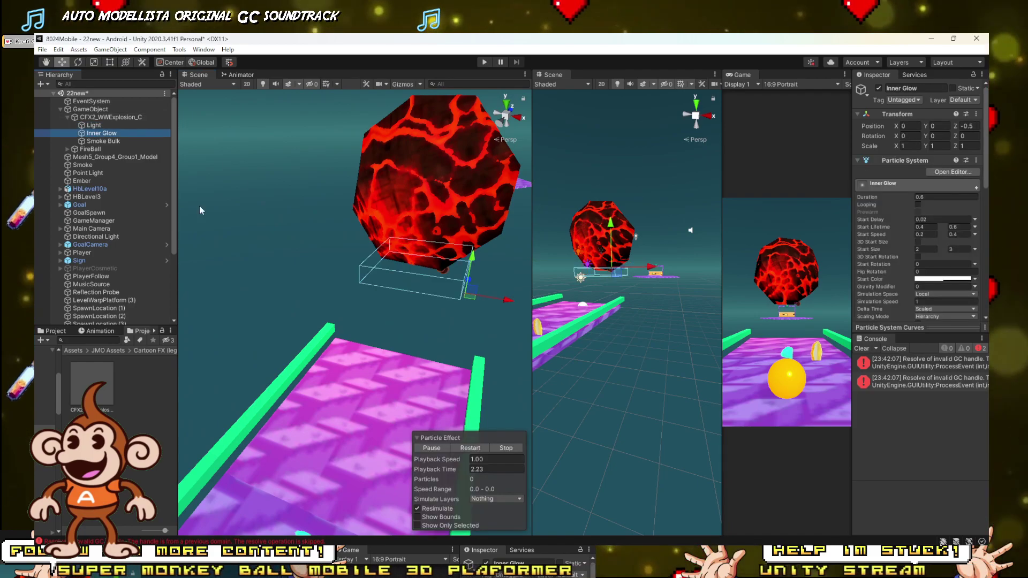
key("Delete")
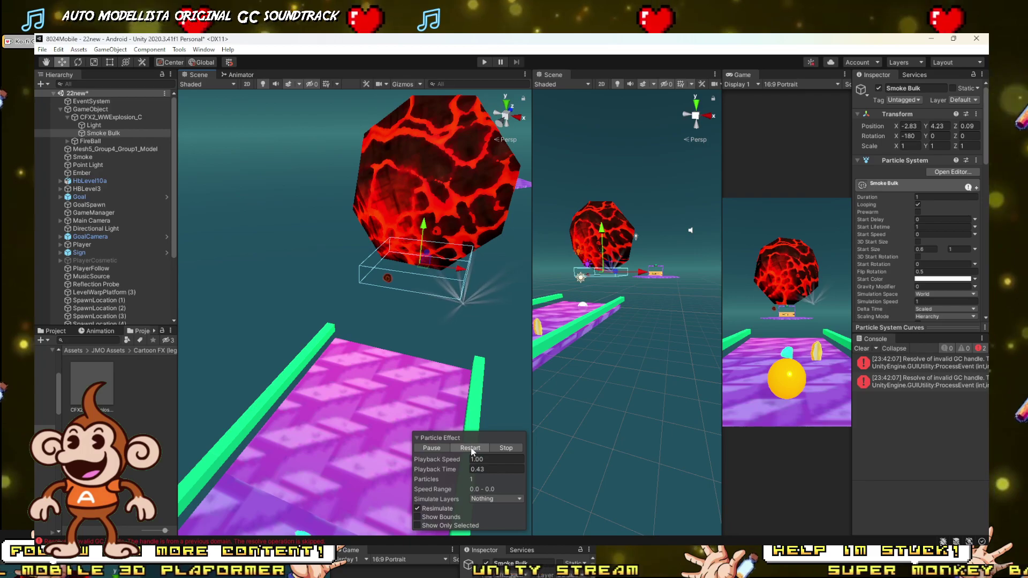
left_click(471, 449)
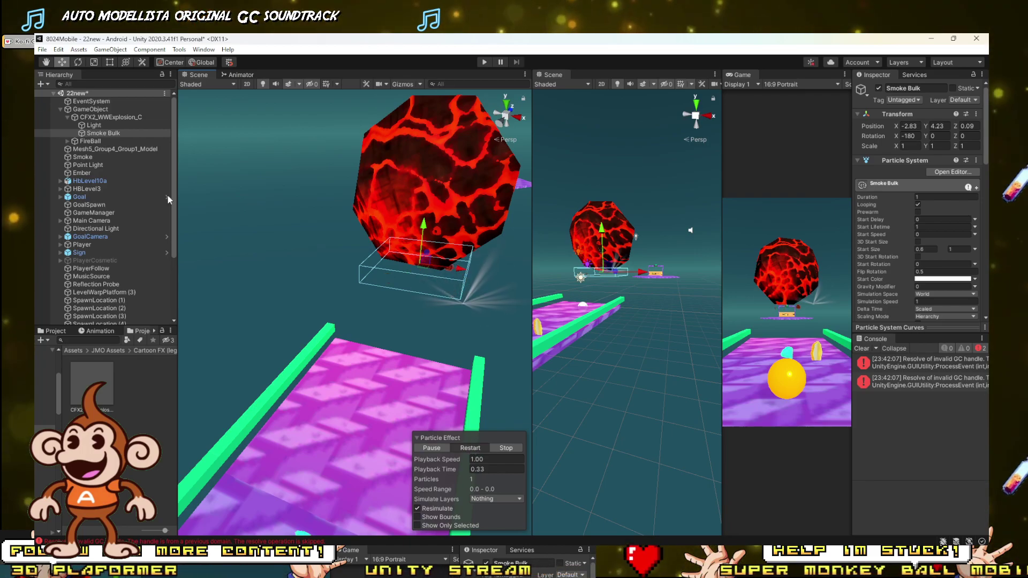
Move Smoke Bulk out of CFX2_WWExplosion_C so it sits directly under GameObject beside FireBall, and view its smoke.
left_click(117, 122)
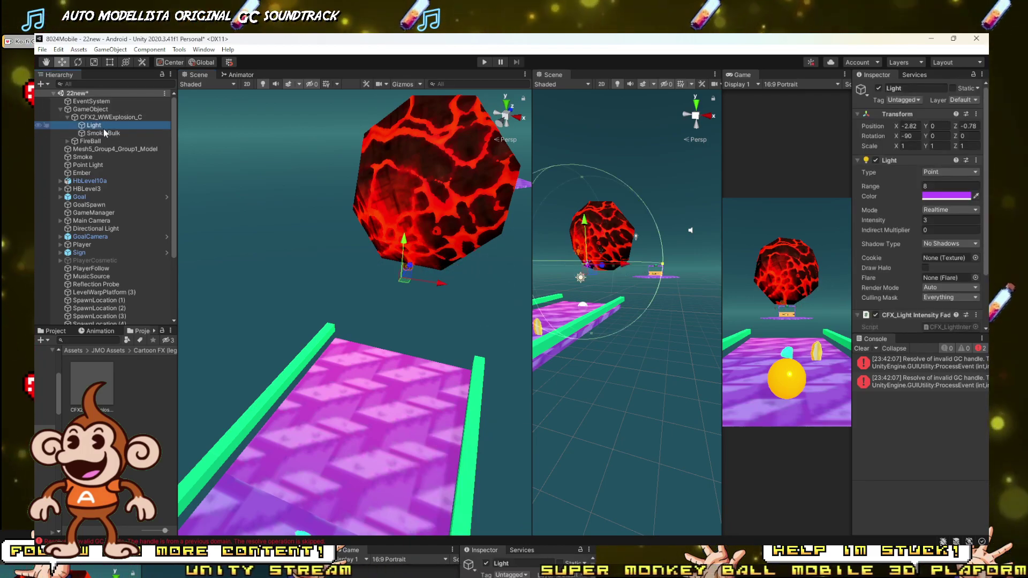
left_click(107, 133)
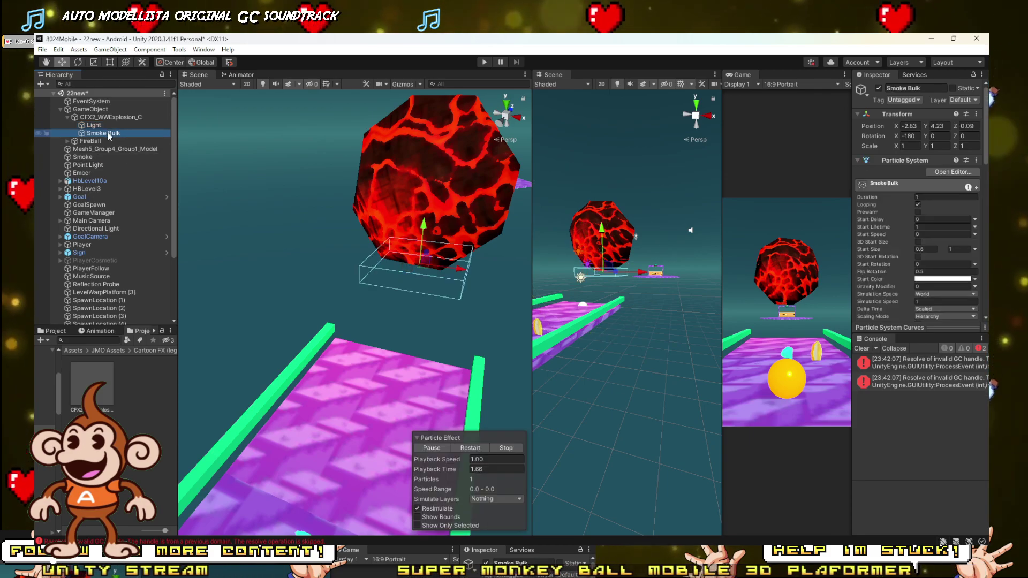
mouse_move(108, 136)
left_mouse_down()
mouse_move(98, 116)
mouse_move(105, 121)
left_mouse_up()
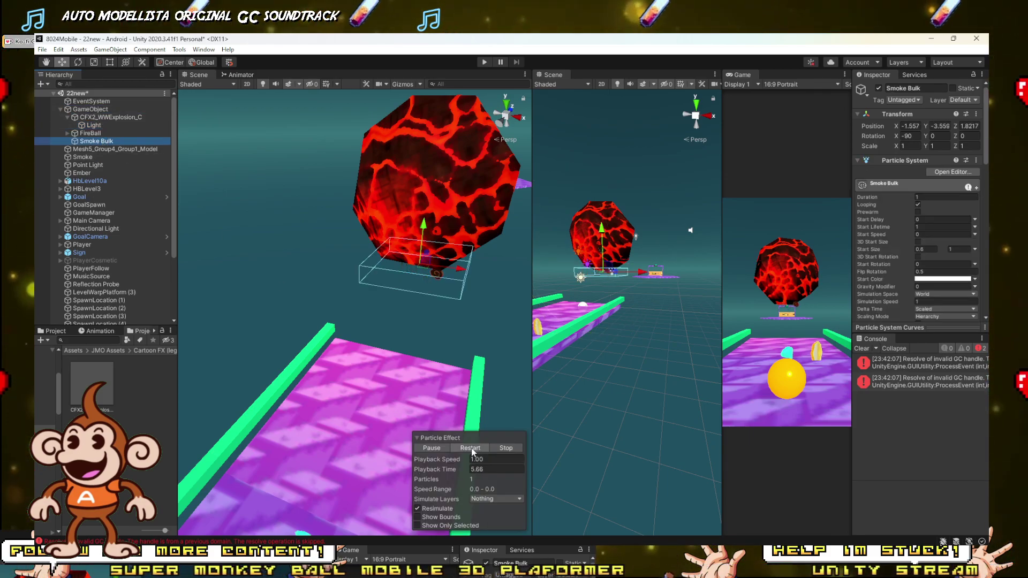
right_click_drag(360, 273, 405, 197)
key("w")
key("s")
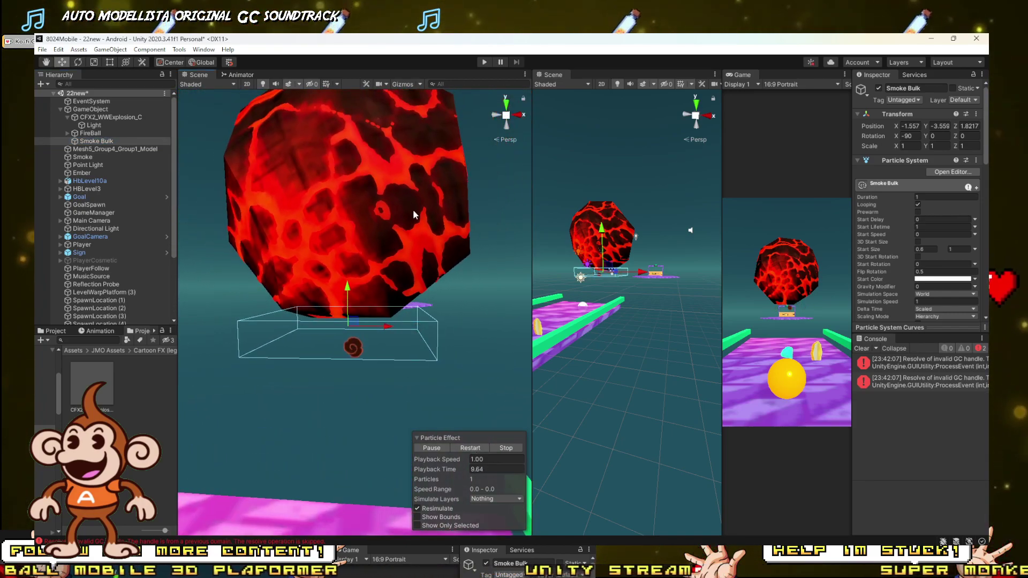
Clear the console and set Smoke Bulk's Max Particles to 45.
scroll(959, 252, "down", 5)
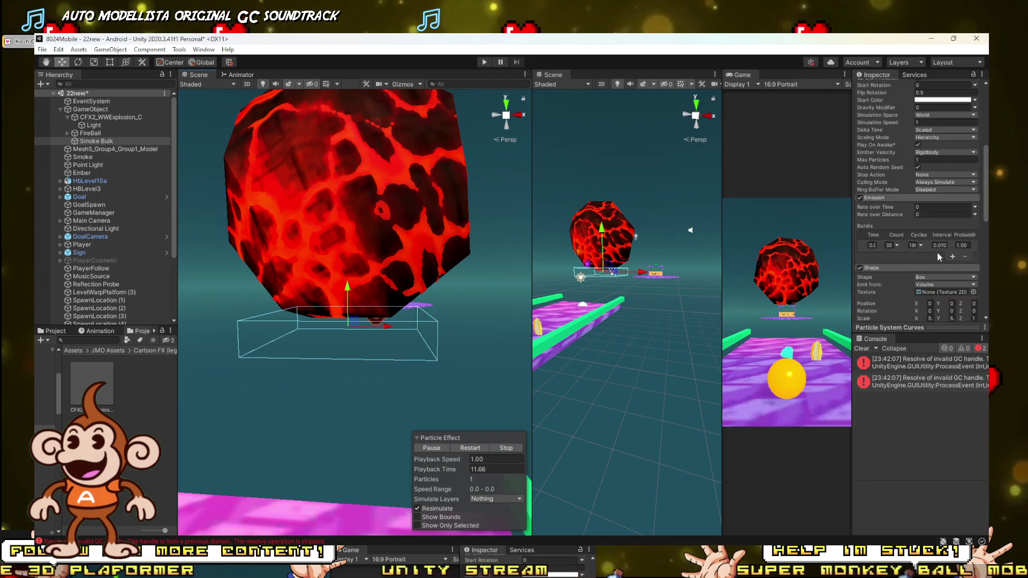
left_click(864, 349)
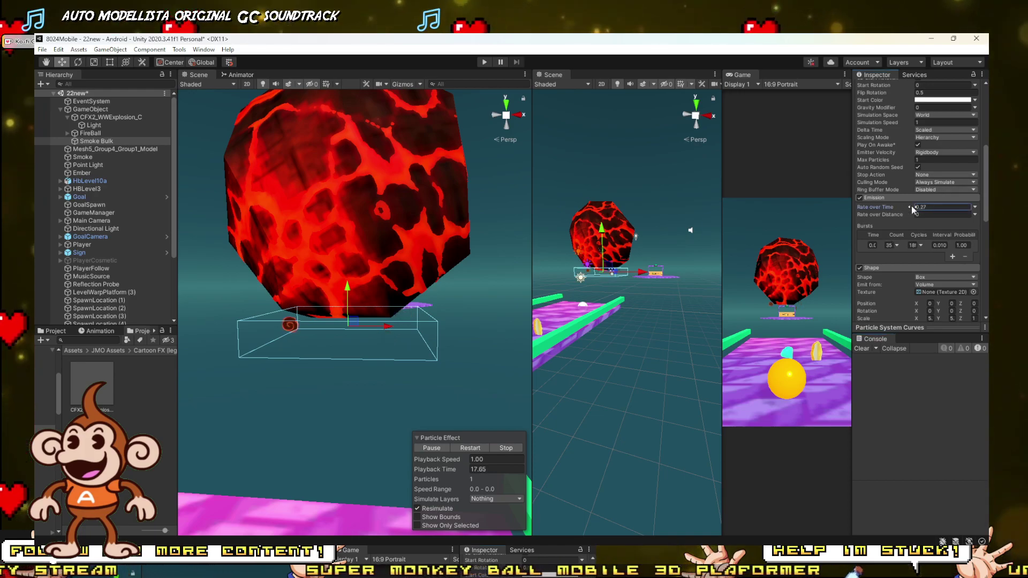
left_click_drag(912, 207, 982, 210)
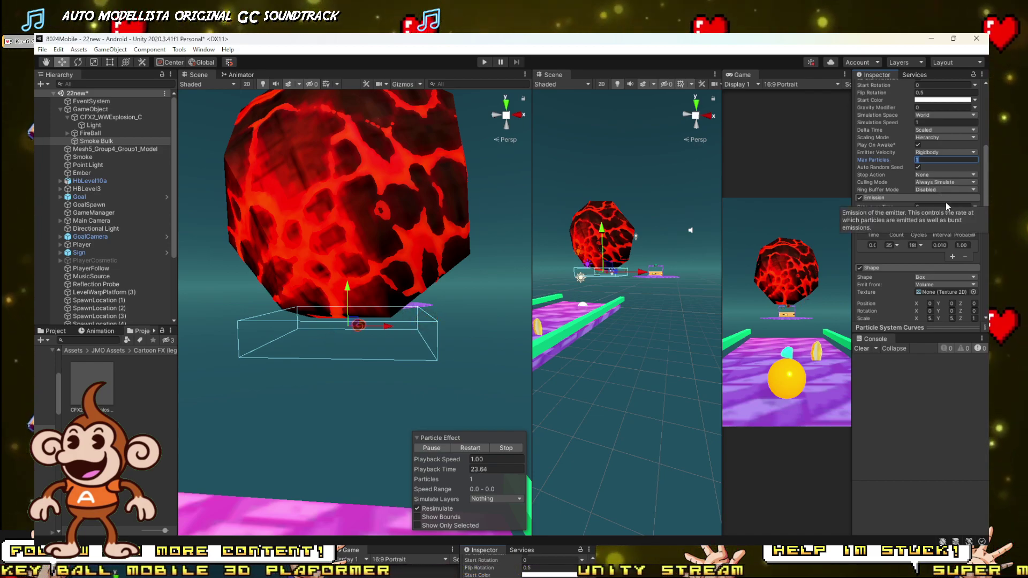
type("45")
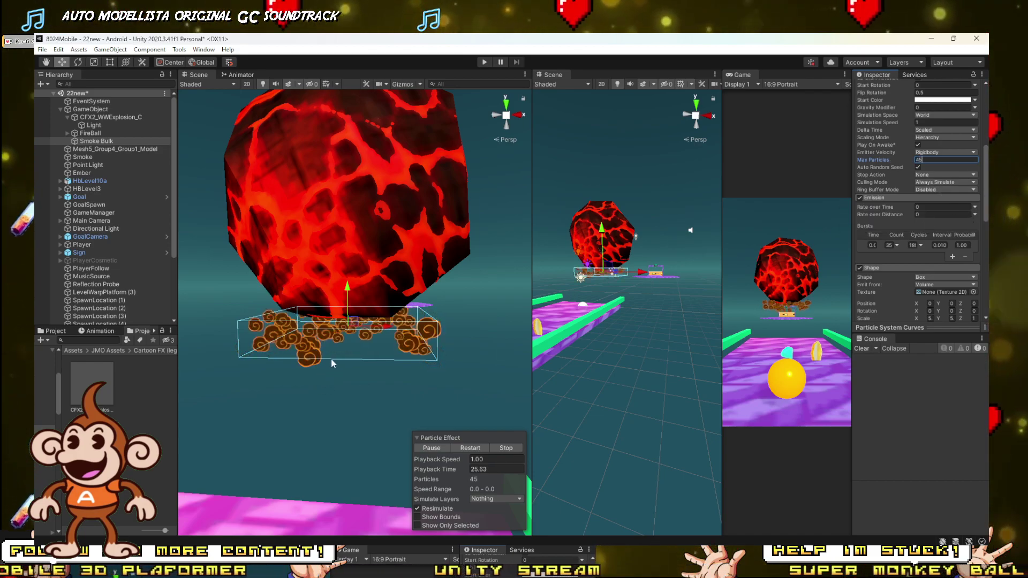
key("Return")
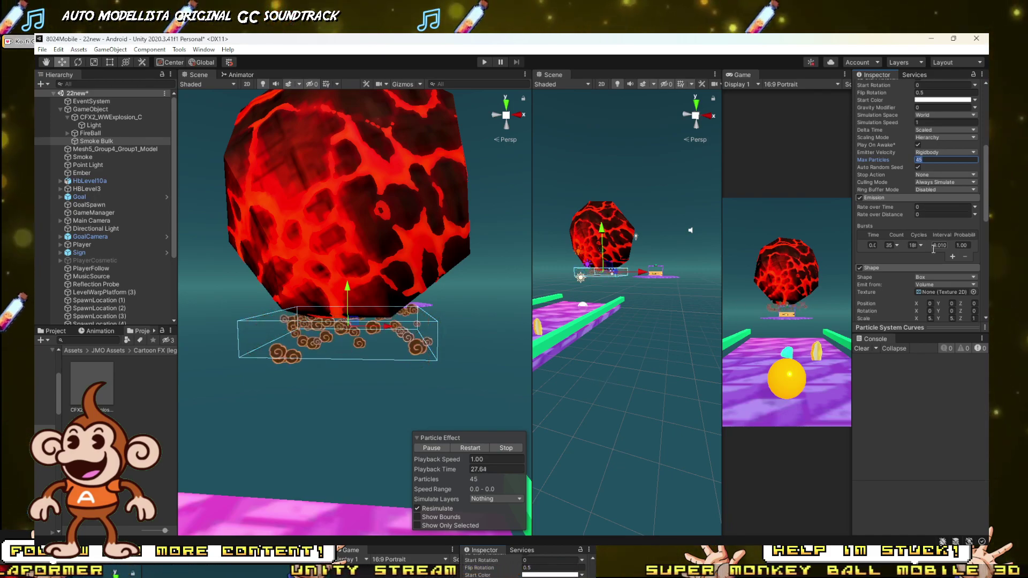
Set Smoke Bulk's emission burst to infinite Cycles with a Count of 1.
left_click(914, 245)
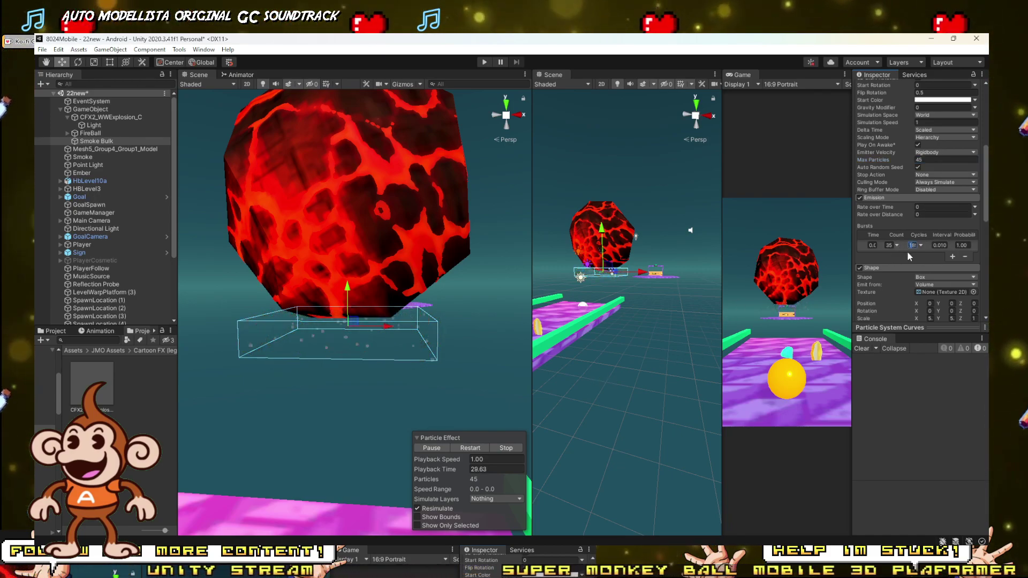
type("0")
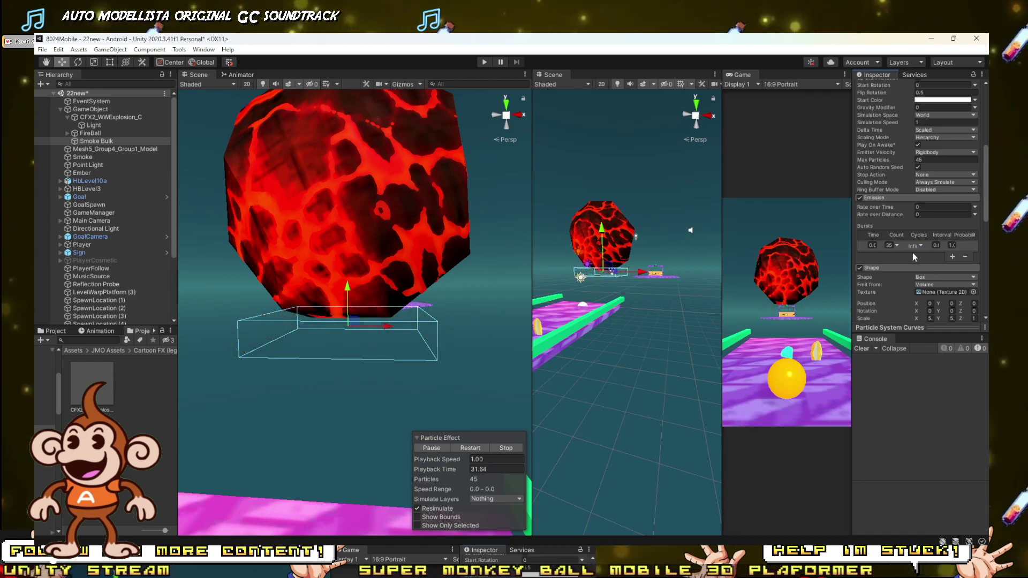
left_click(892, 247)
type("1")
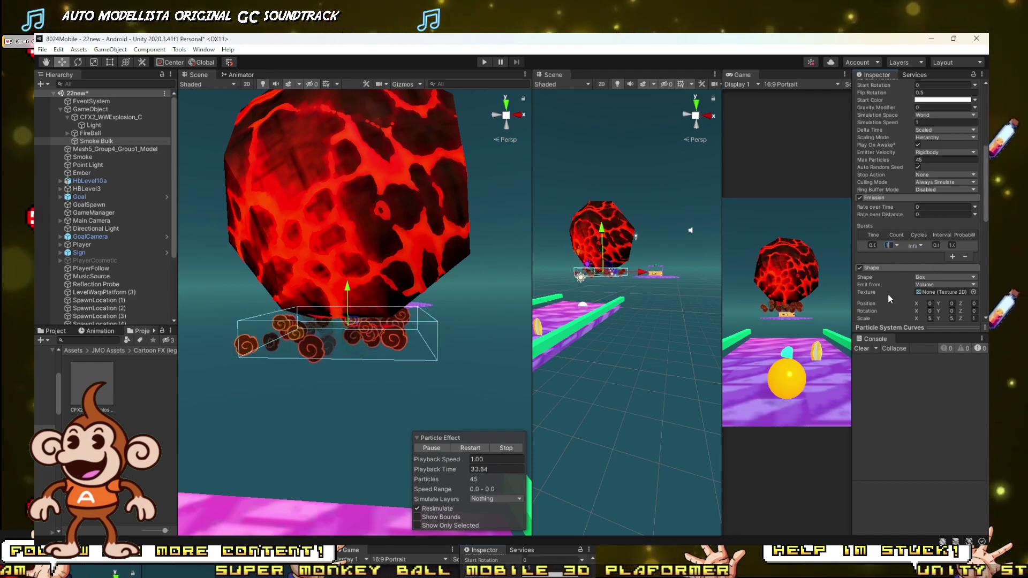
Delete the Smoke Bulk emitter from the scene and view the fireball without it.
key("Delete")
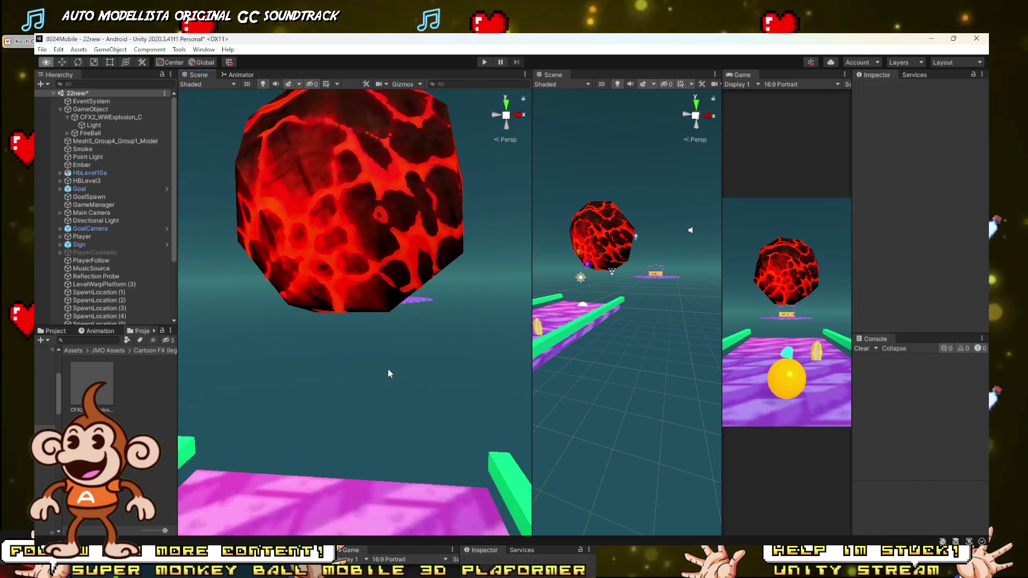
right_click_drag(390, 354, 345, 320)
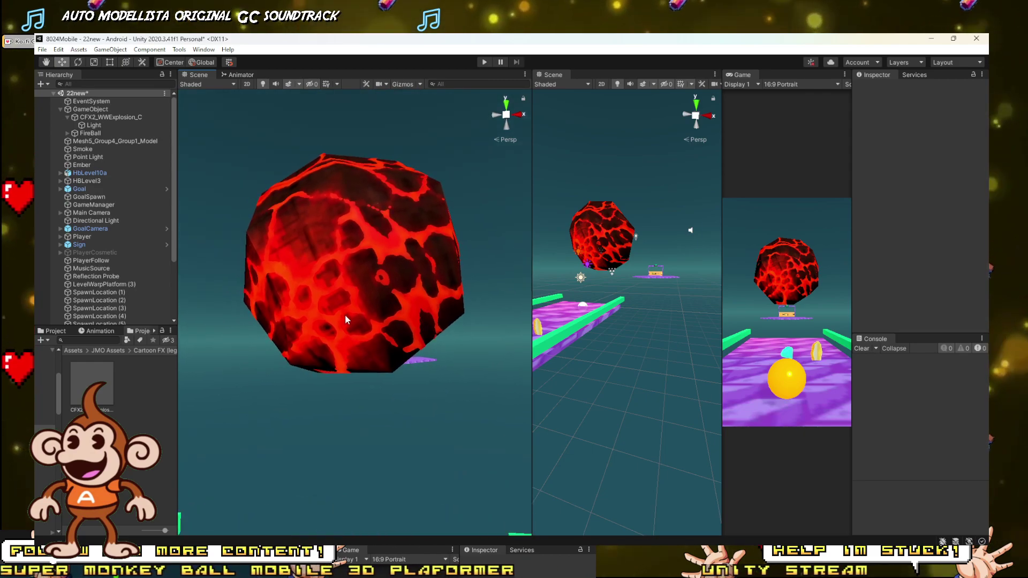
Look through GameObject's children, Point Light and Smoke, and examine Smoke's particle settings and modules.
left_click(94, 109)
left_click(93, 127)
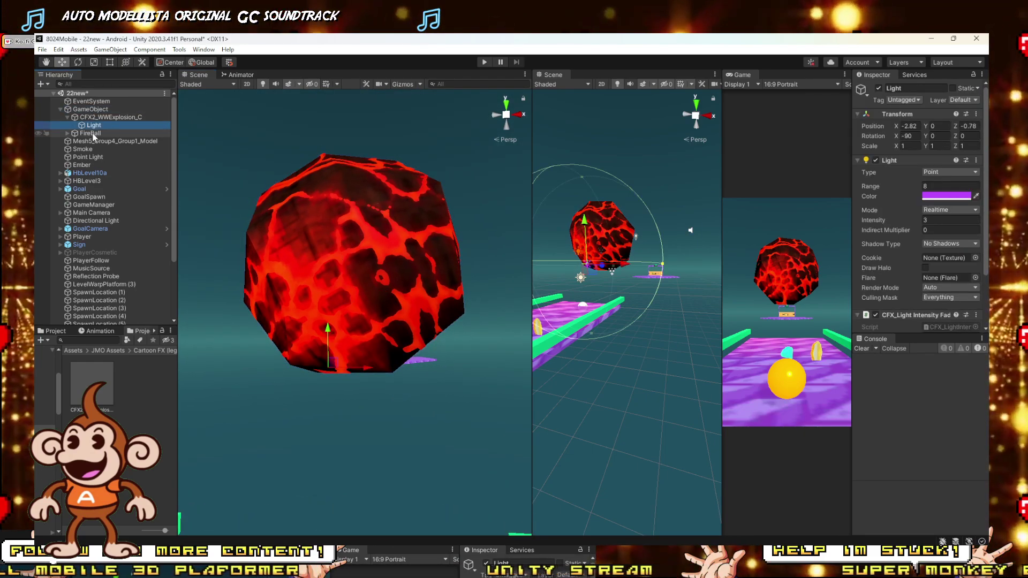
left_click(93, 134)
left_click(88, 126)
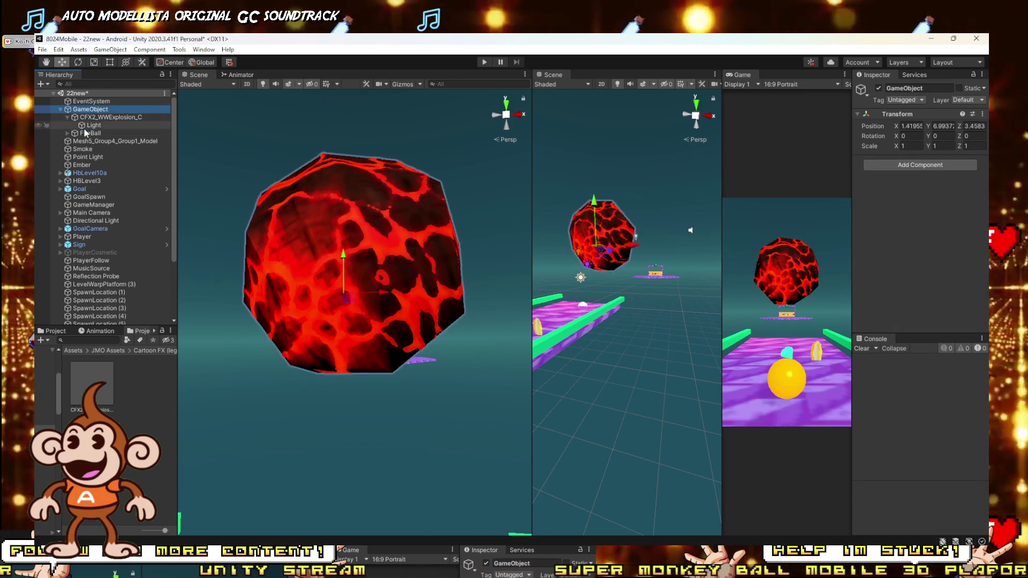
left_click(68, 134)
left_click(68, 133)
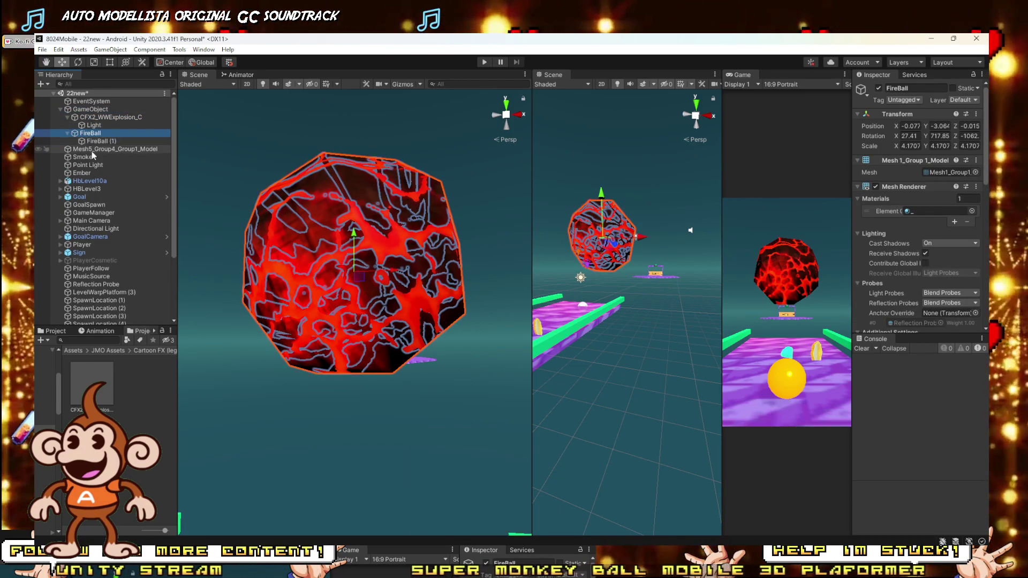
left_click(82, 157)
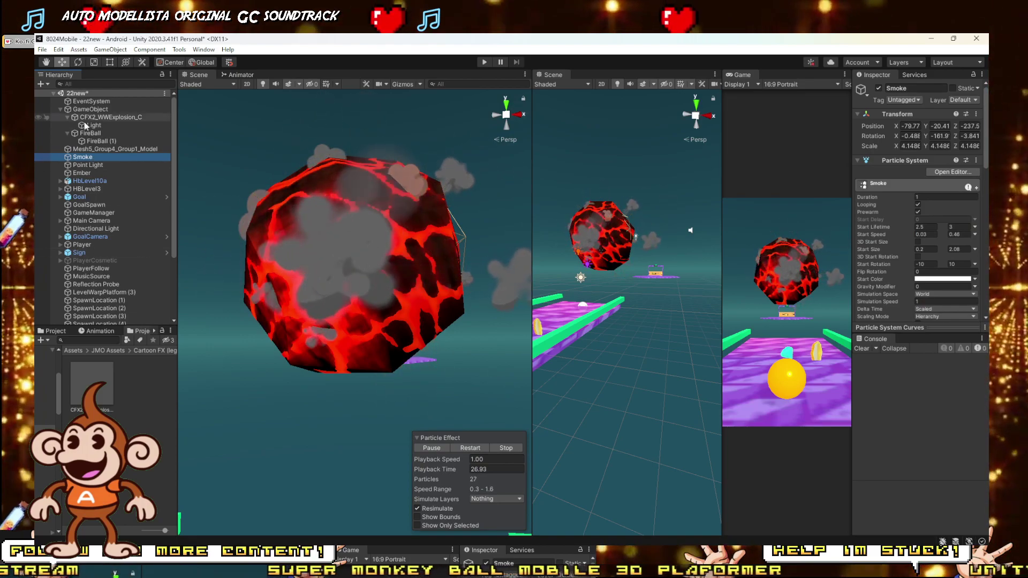
left_click(84, 166)
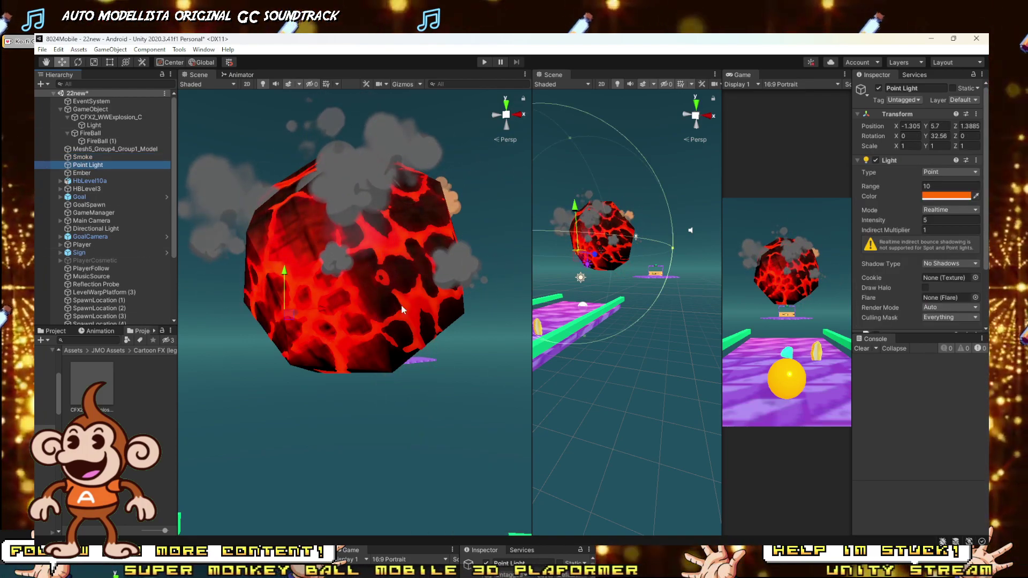
right_click_drag(401, 304, 408, 345)
left_click(81, 158)
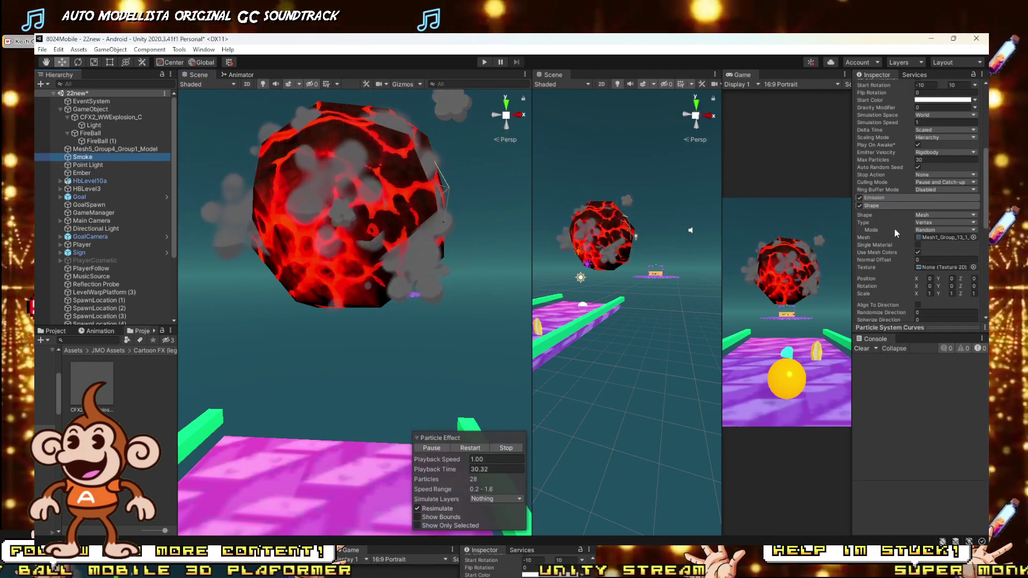
scroll(885, 223, "down", 5)
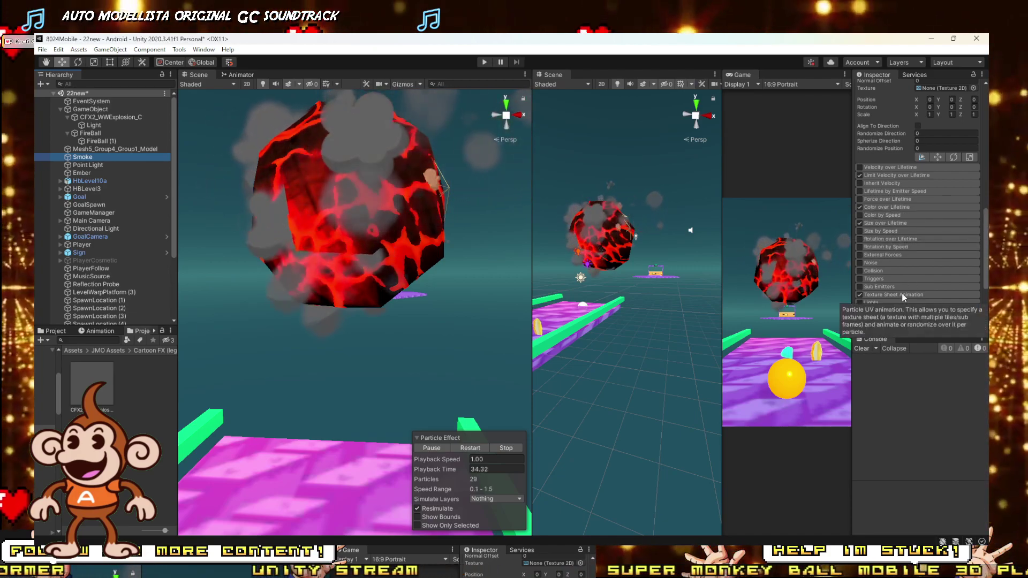
scroll(904, 284, "down", 3)
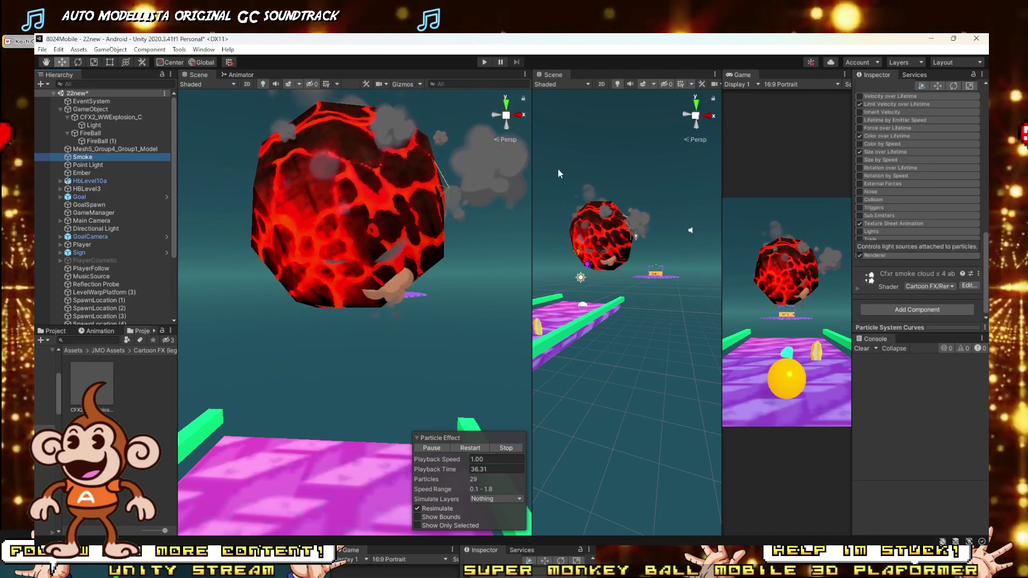
Delete the Ember emitter and the Point Light near the fireball from the scene.
left_click(89, 166)
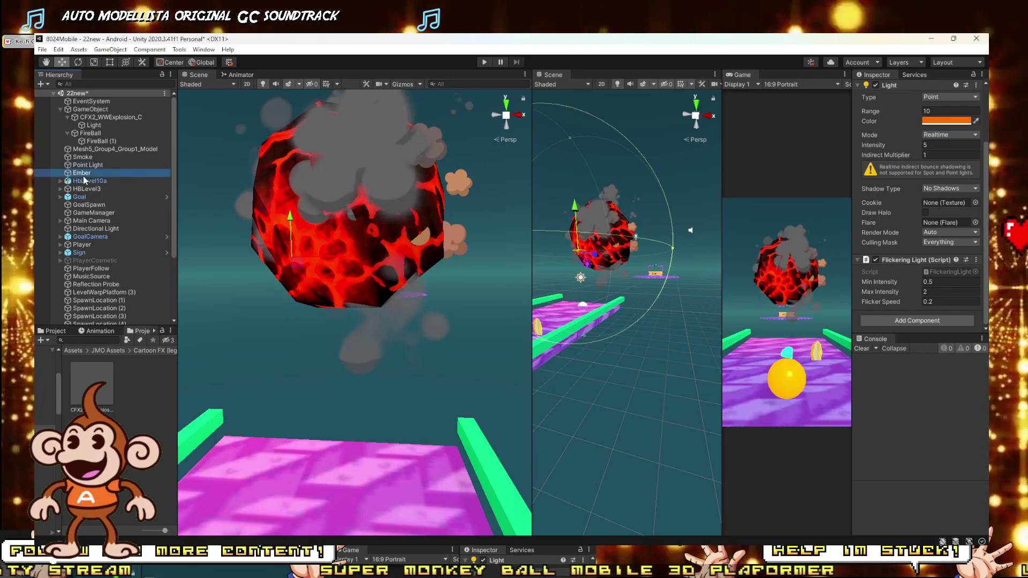
left_click(83, 174)
scroll(890, 256, "down", 3)
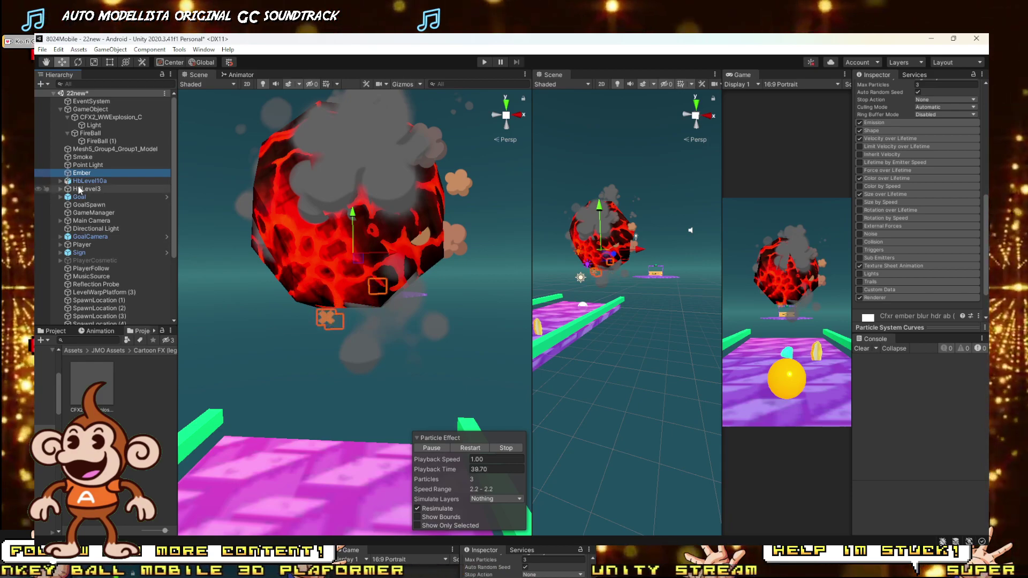
key("Delete")
left_click(84, 166)
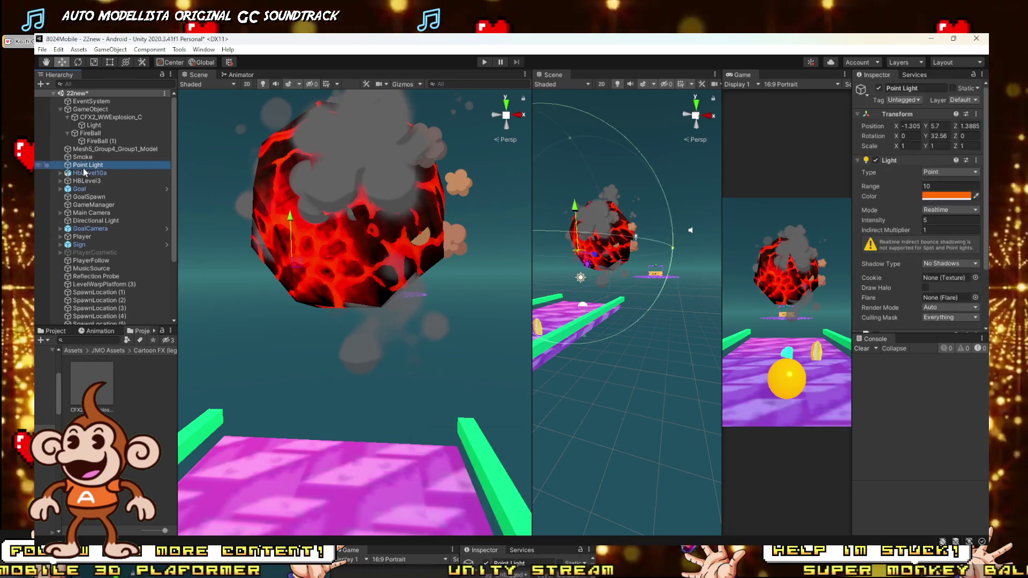
scroll(349, 209, "down", 2)
mouse_move(349, 209)
right_mouse_down()
mouse_move(369, 241)
mouse_move(334, 225)
mouse_move(346, 225)
right_mouse_up()
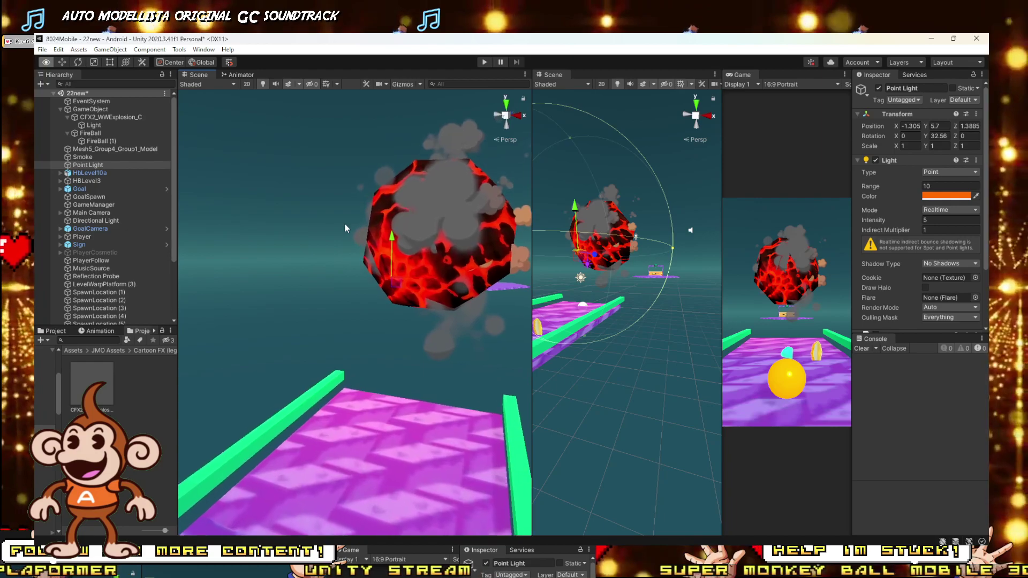
key("Delete")
Shift the Smoke emitter along X to a position of about -80.3 and view its smoke around the fireball.
left_click(82, 158)
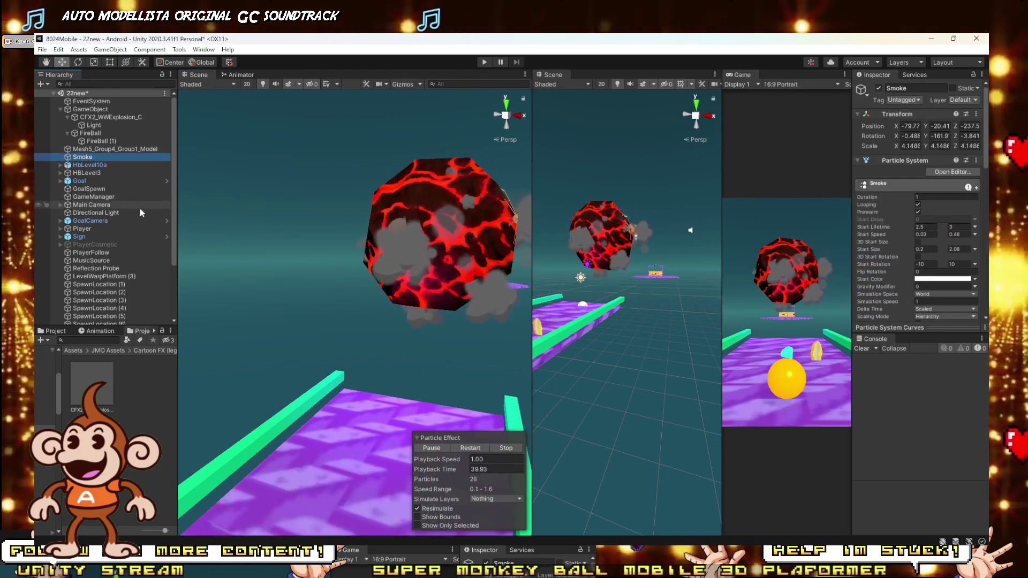
right_click_drag(397, 230, 451, 228)
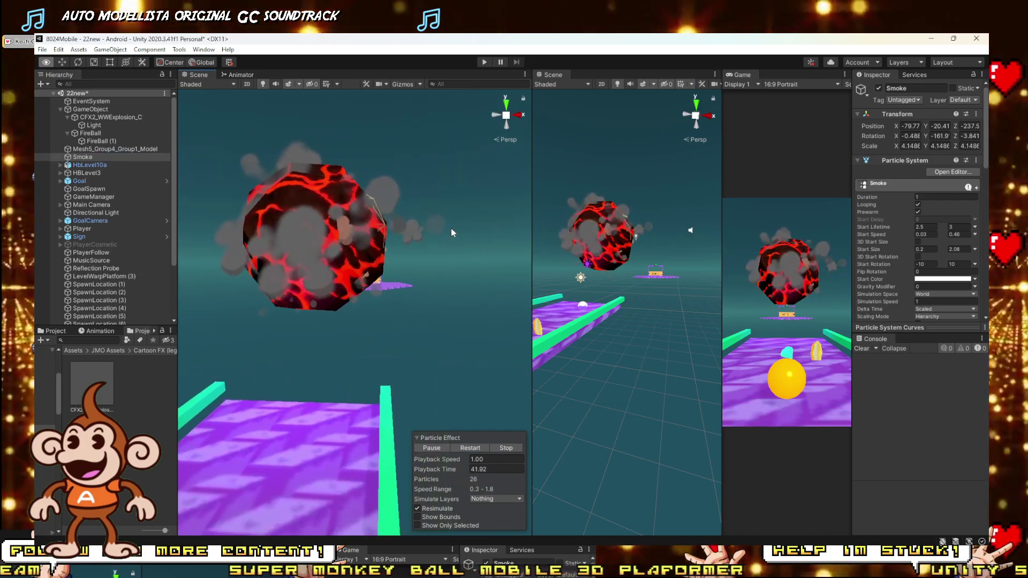
right_click_drag(343, 236, 327, 213)
key("s")
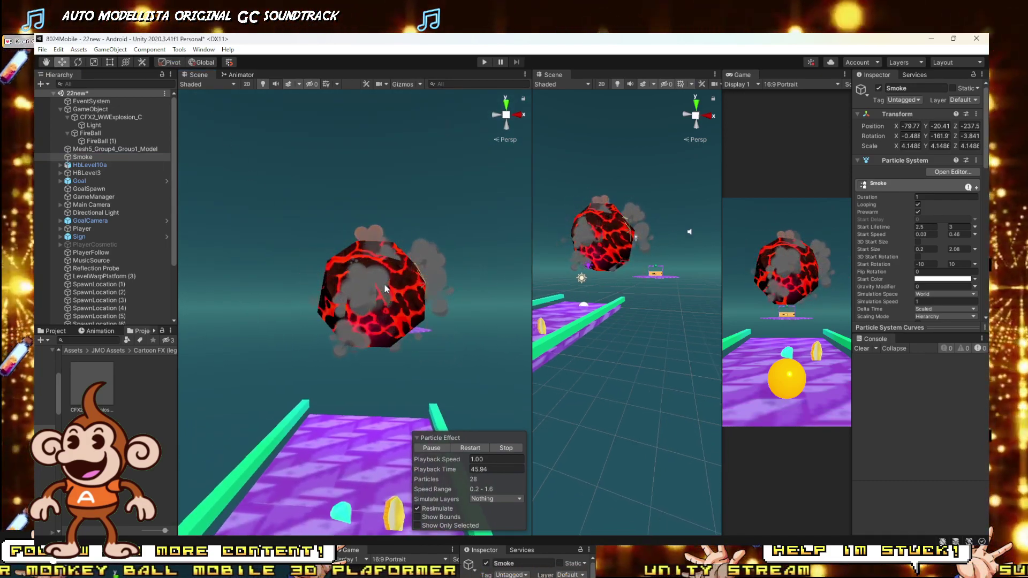
right_click_drag(386, 289, 387, 291)
scroll(261, 267, "down", 4)
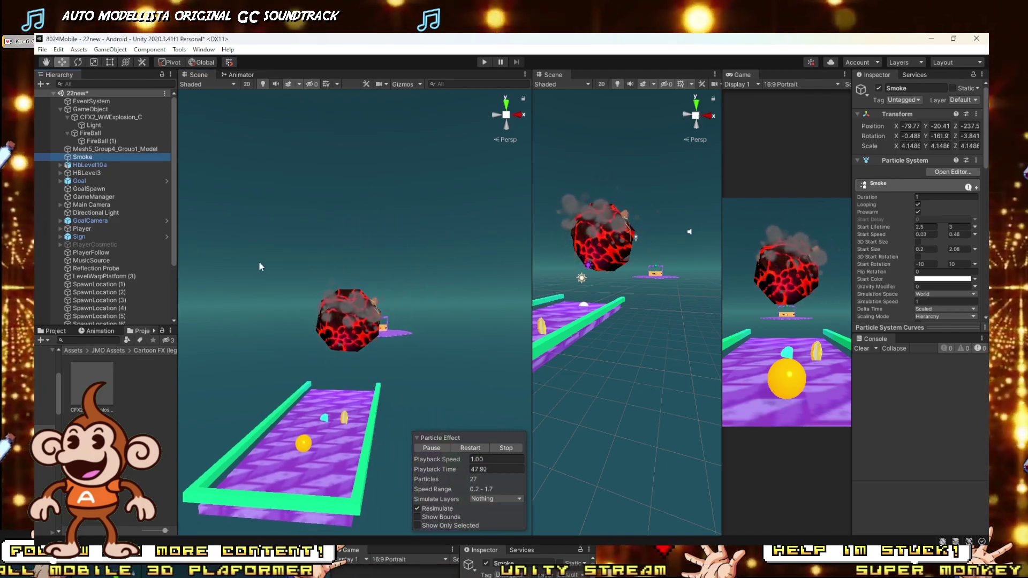
right_click_drag(413, 339, 344, 310)
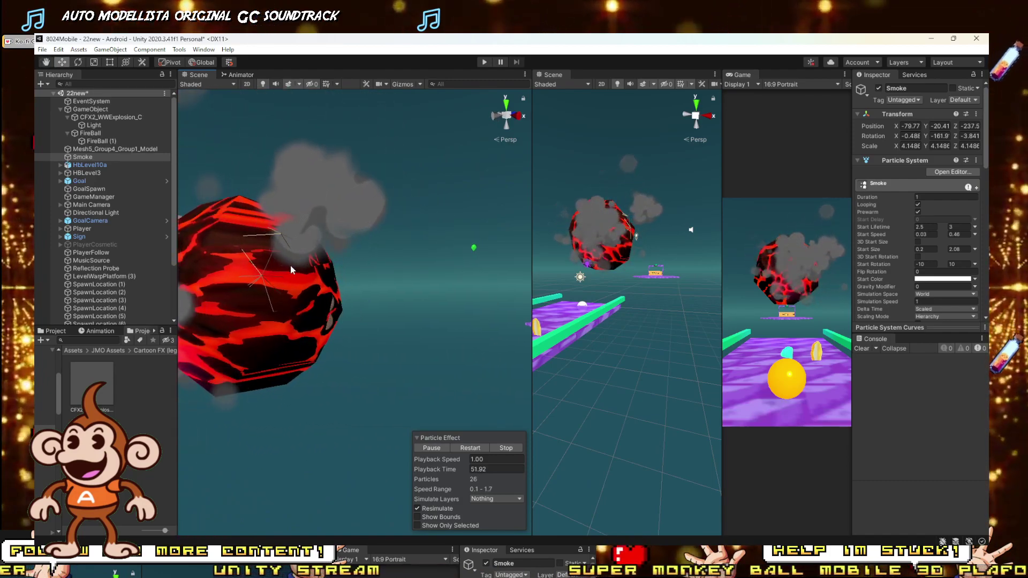
right_click_drag(285, 270, 315, 279)
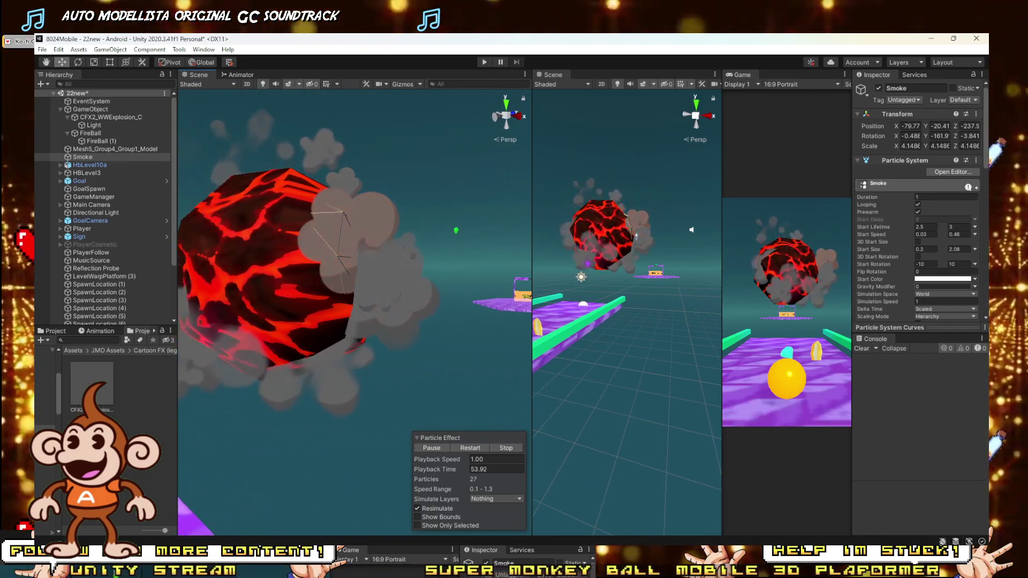
left_click_drag(898, 126, 887, 125)
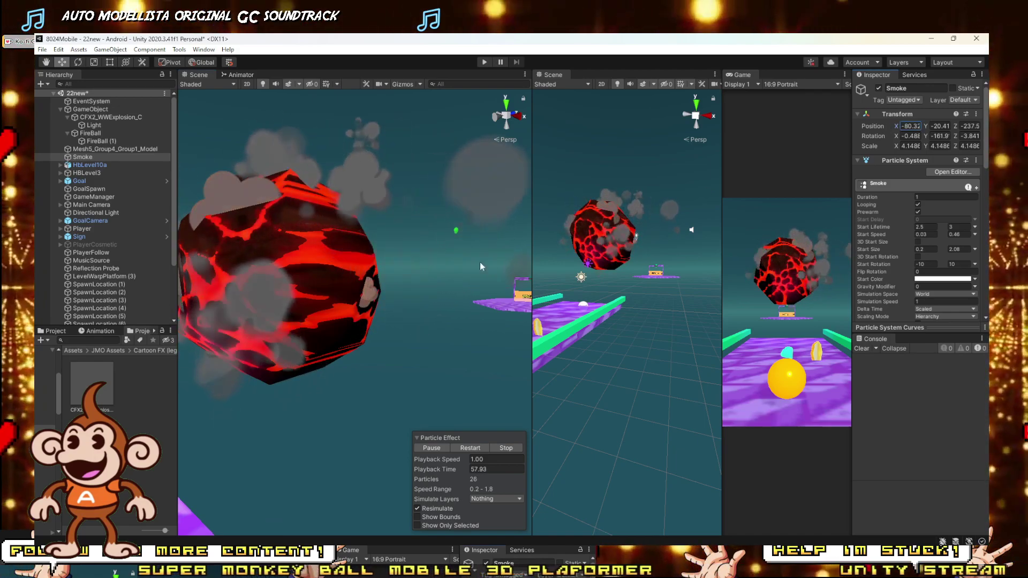
right_click_drag(480, 262, 573, 281)
key("a")
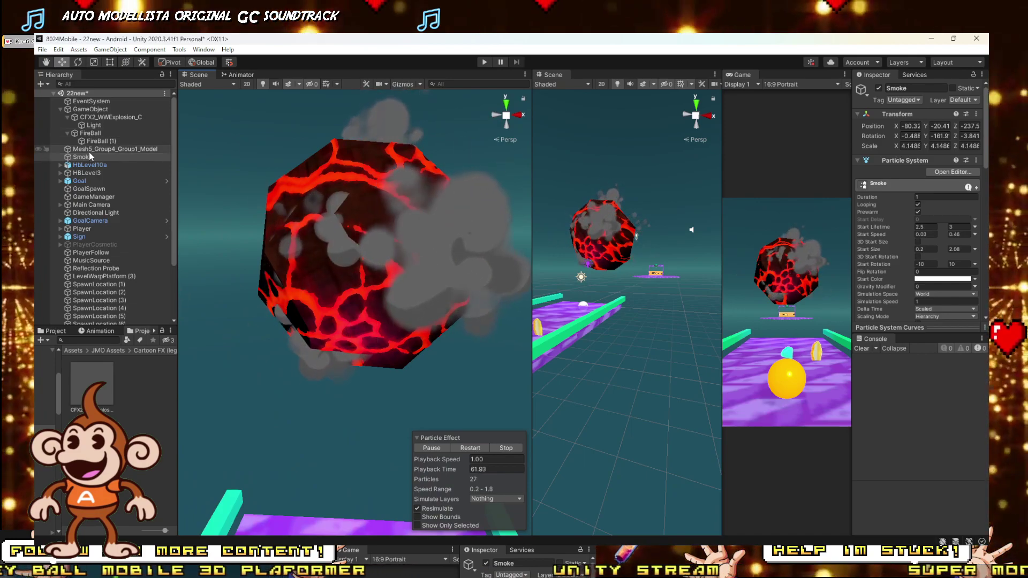
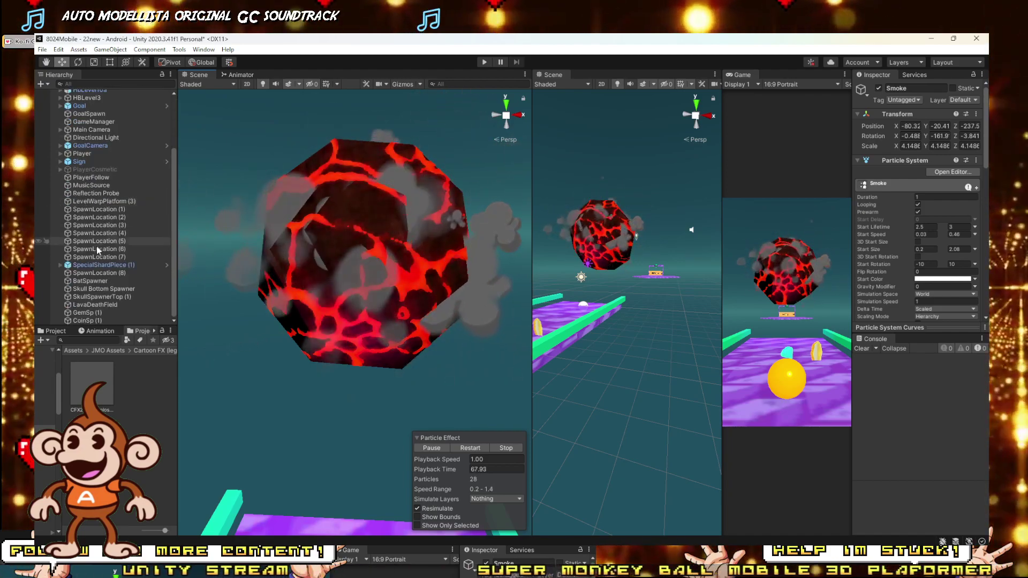
Delete CFX2_WWExplosion_C with its Light from GameObject, and delete FireBall but undo only that second deletion.
left_click(70, 109)
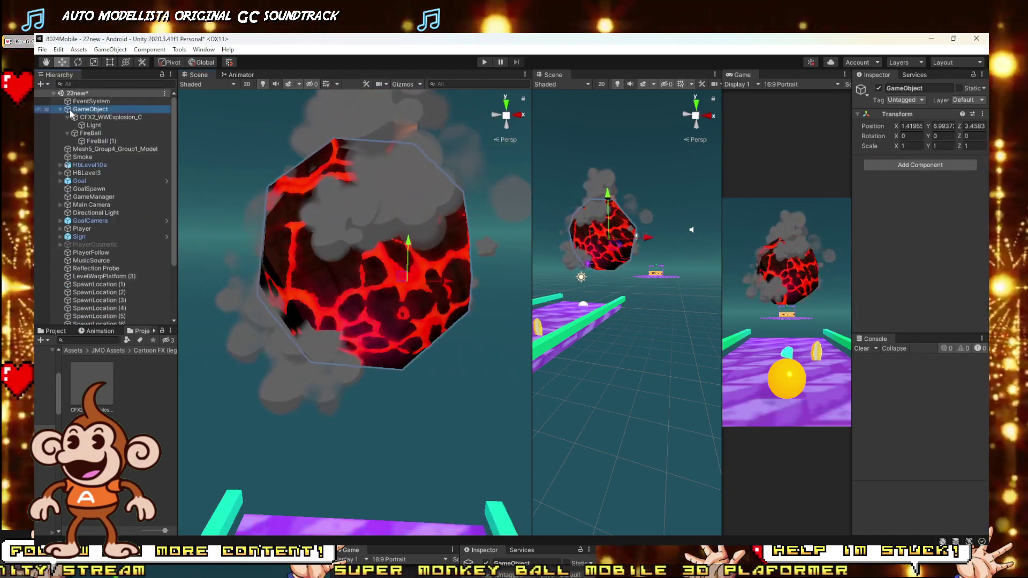
left_click(89, 118)
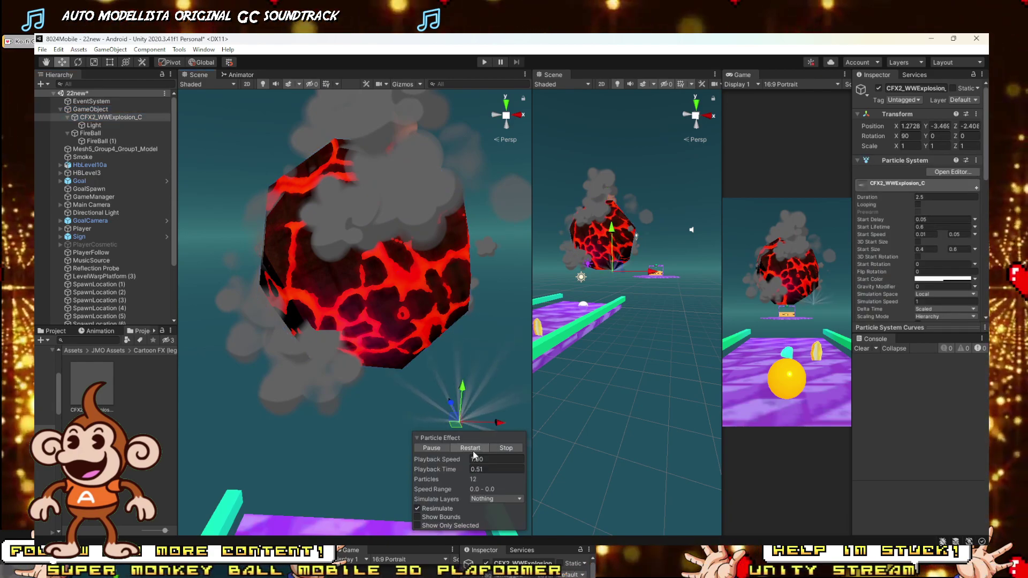
key("Delete")
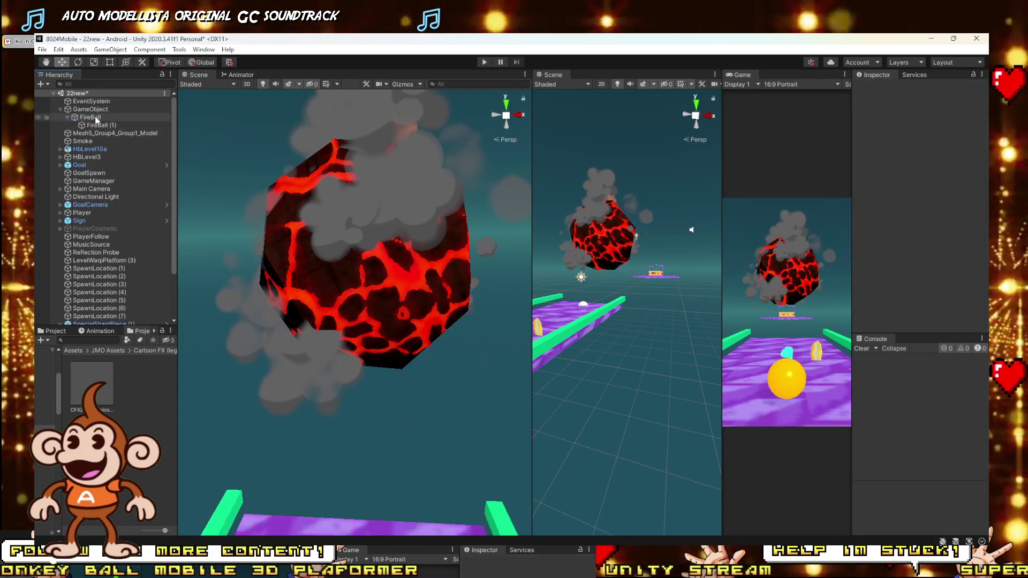
key("Delete")
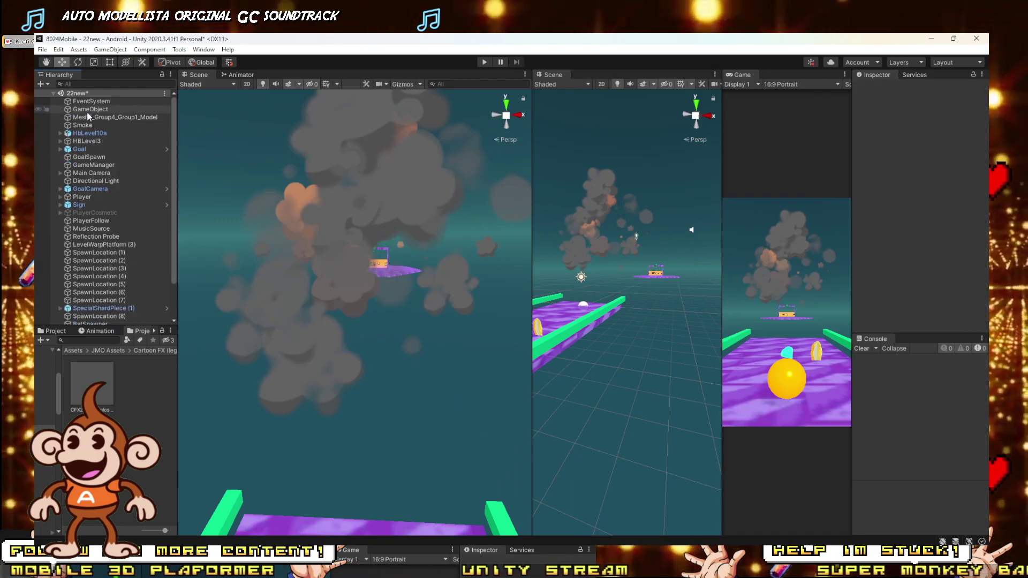
key("ctrl+z")
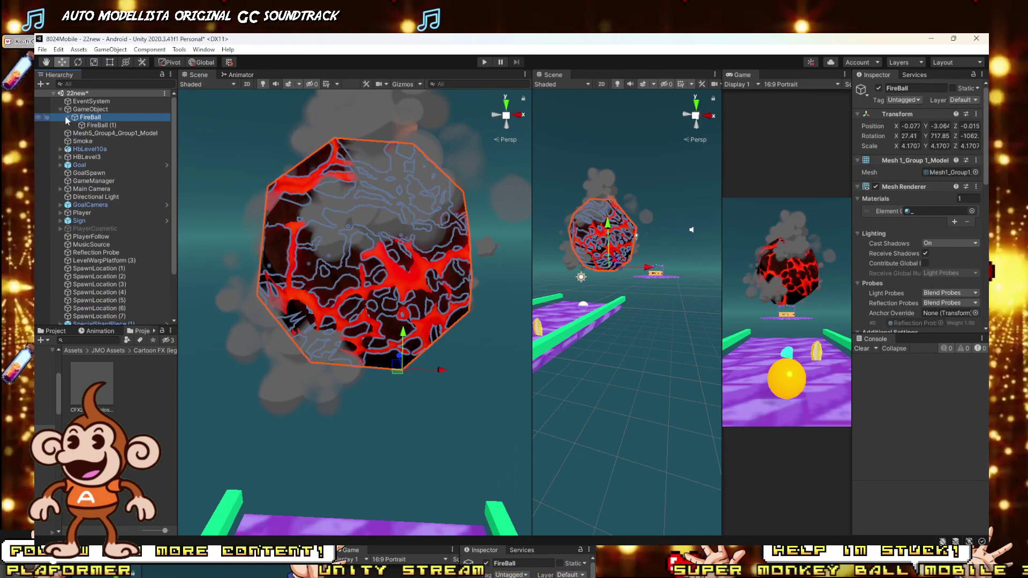
Look over the remaining scene objects, checking EventSystem, Smoke and Mesh5_Group4_Group1_Model.
left_click(75, 101)
scroll(91, 134, "down", 3)
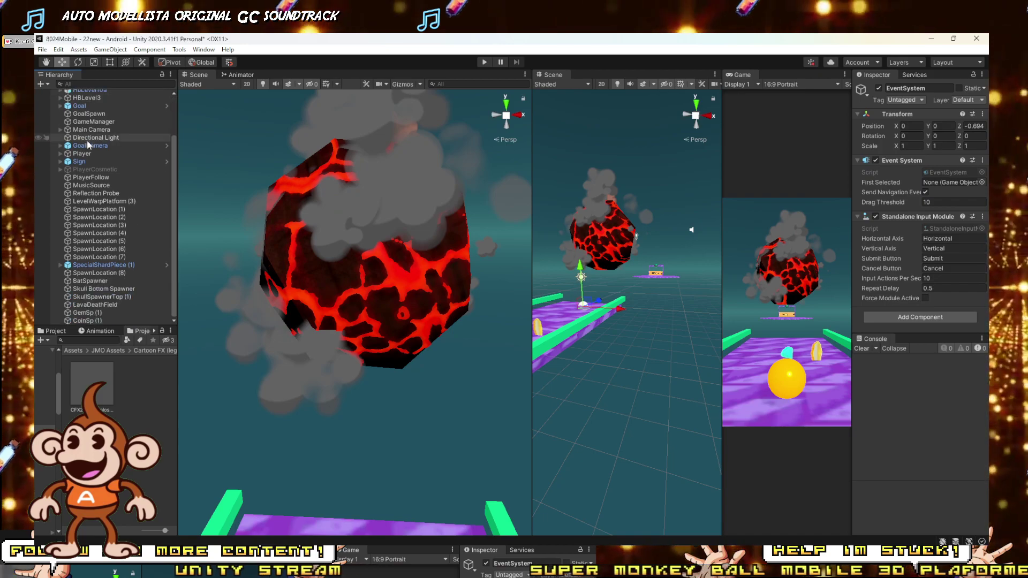
scroll(94, 268, "up", 3)
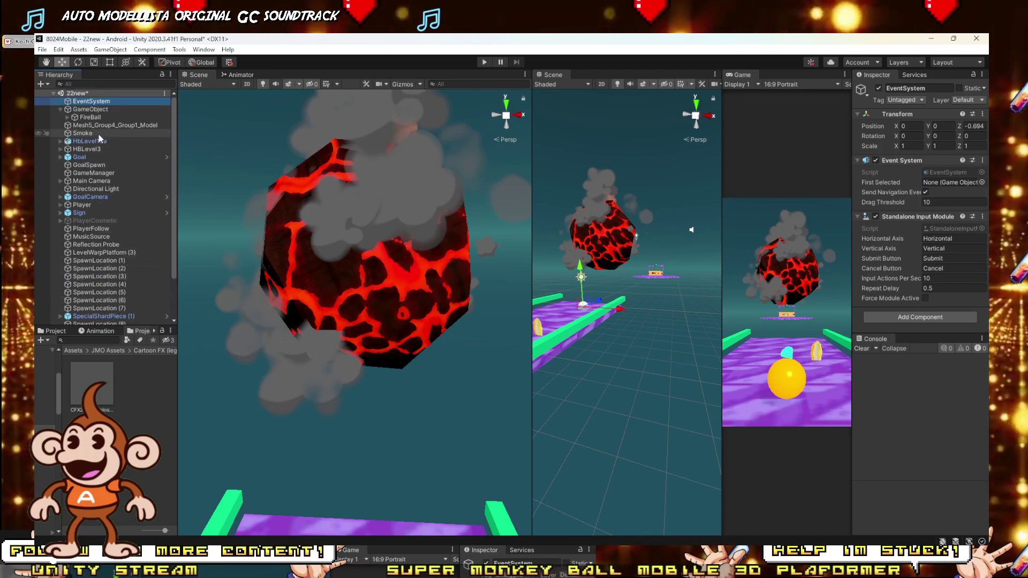
left_click(83, 133)
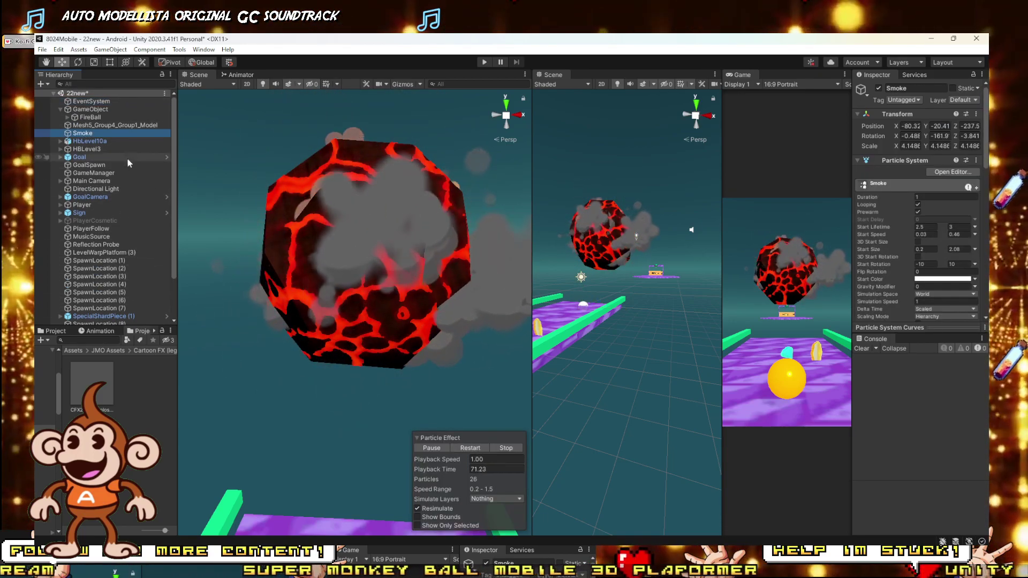
left_click(98, 126)
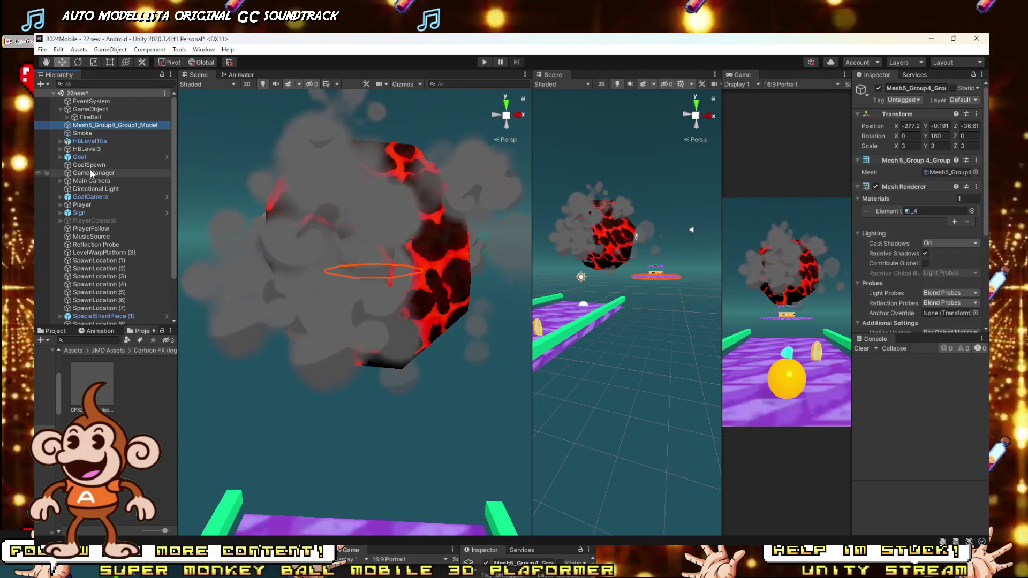
Undo Smoke's move and the deletions of CFX2_WWExplosion_C, Point Light, Ember and Smoke Bulk, and select CFX2_WWExplosion_C.
key("ctrl+z")
key("ctrl+z")
key("ctrl+z")
key("ctrl+z")
key("ctrl+z")
key("ctrl+z")
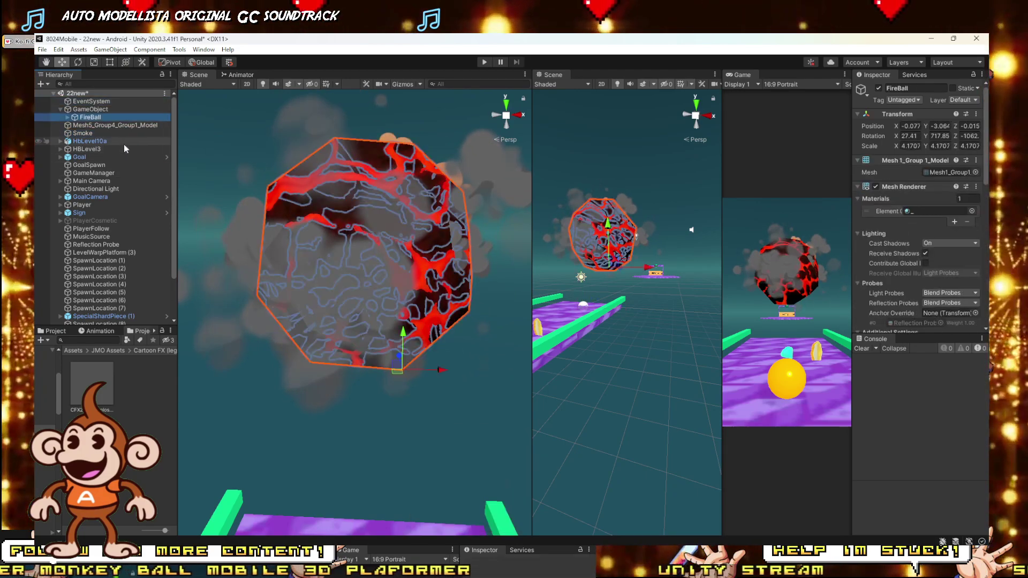
key("ctrl+z")
key("ctrl+z")
key("ctrl+z")
key("ctrl+z")
key("ctrl+z")
key("ctrl+z")
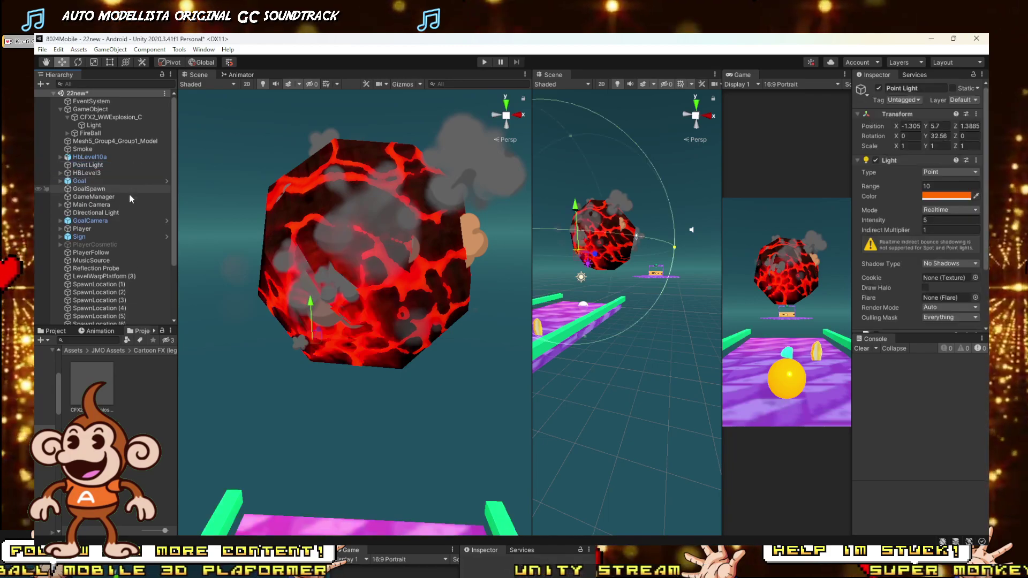
key("ctrl+z")
key("ctrl+z")
key("ctrl+z")
key("ctrl+z")
key("ctrl+z")
key("ctrl+z")
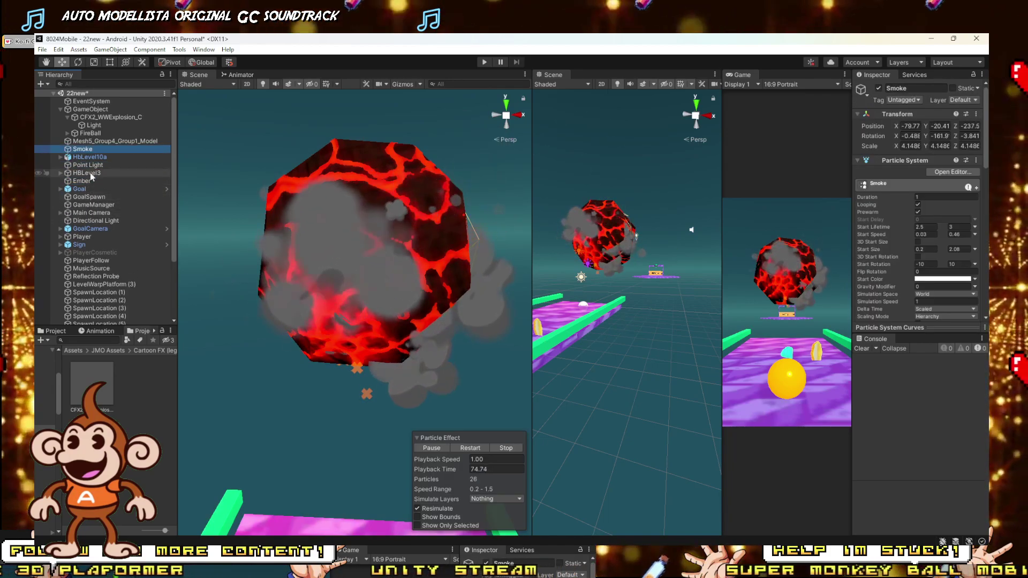
key("ctrl+z")
key("ctrl+z")
key("ctrl+z")
key("ctrl+z")
key("ctrl+z")
key("ctrl+z")
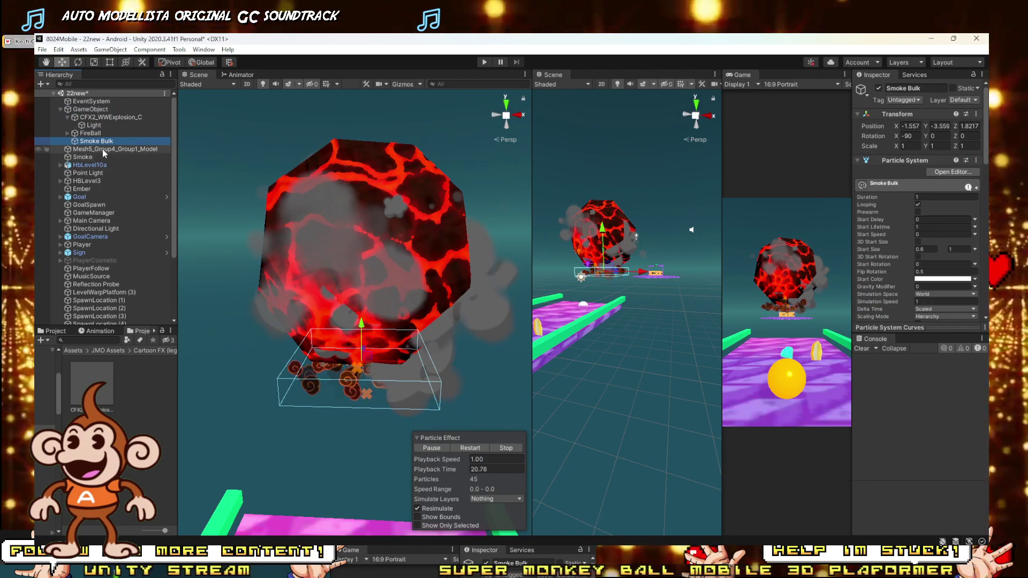
left_click(93, 119)
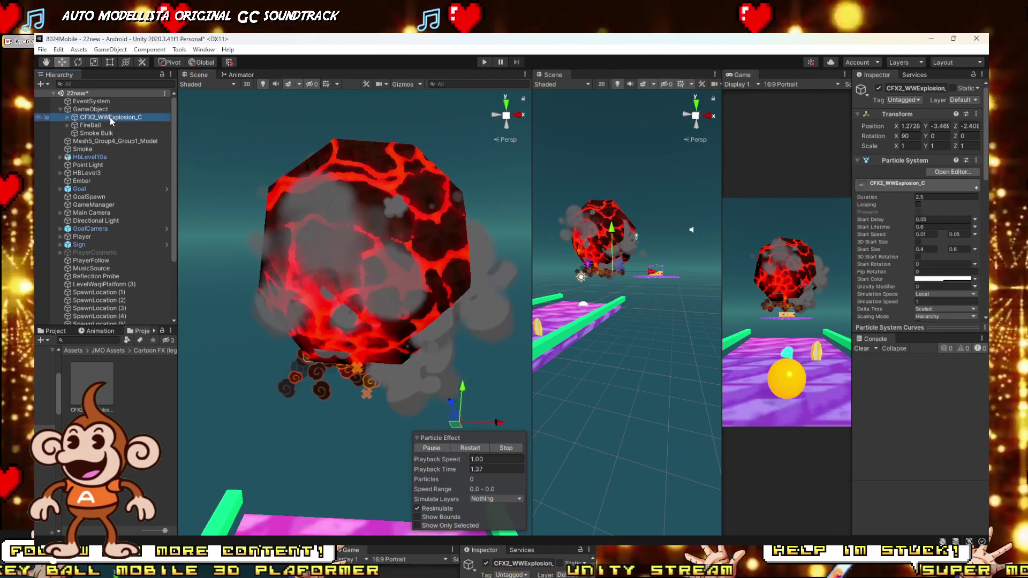
Delete CFX2_WWExplosion_C from GameObject, and delete the separate Point Light and Ember objects from the scene.
key("Delete")
left_click(86, 127)
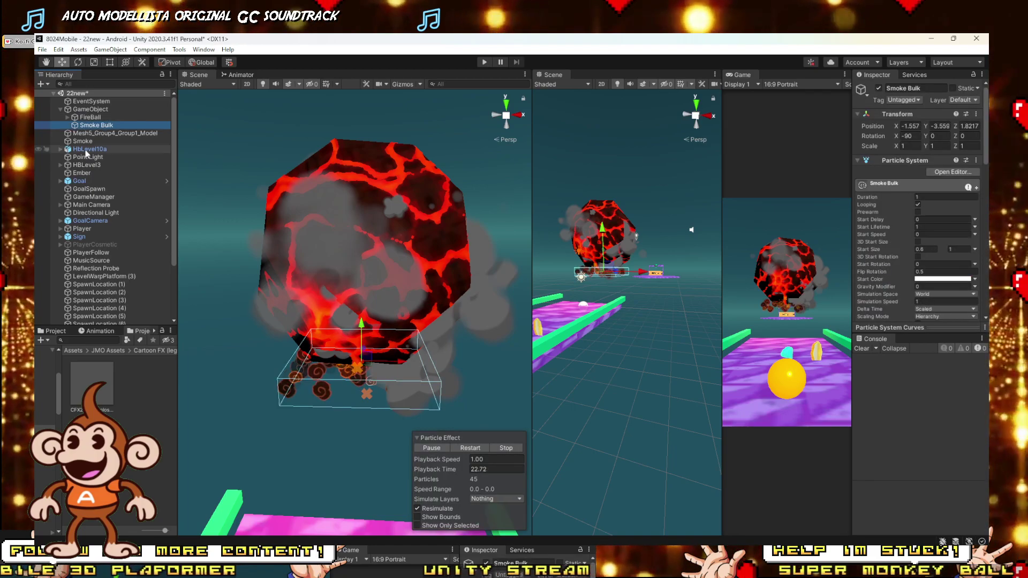
left_click(85, 157)
key("Delete")
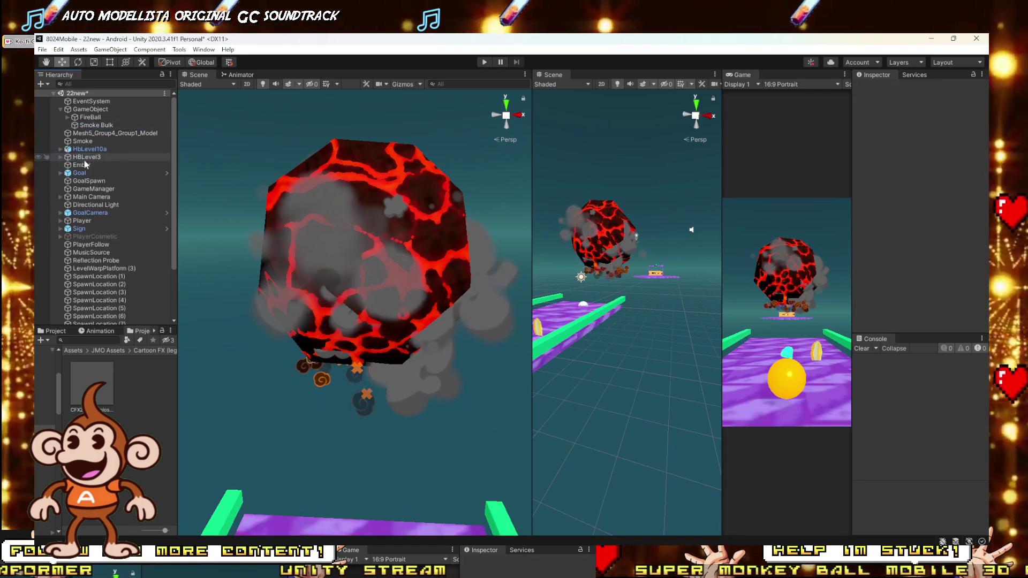
left_click(83, 166)
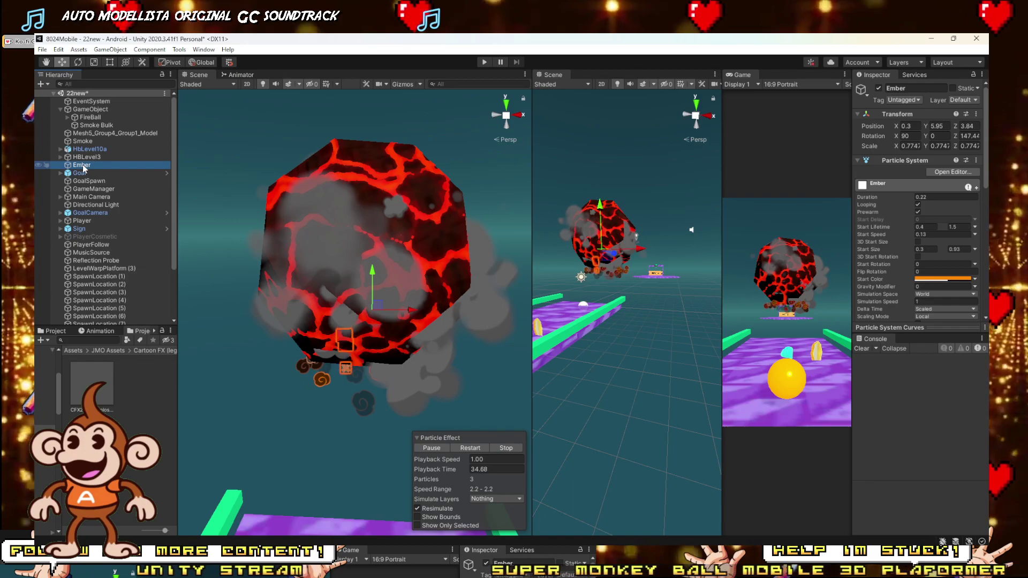
key("Delete")
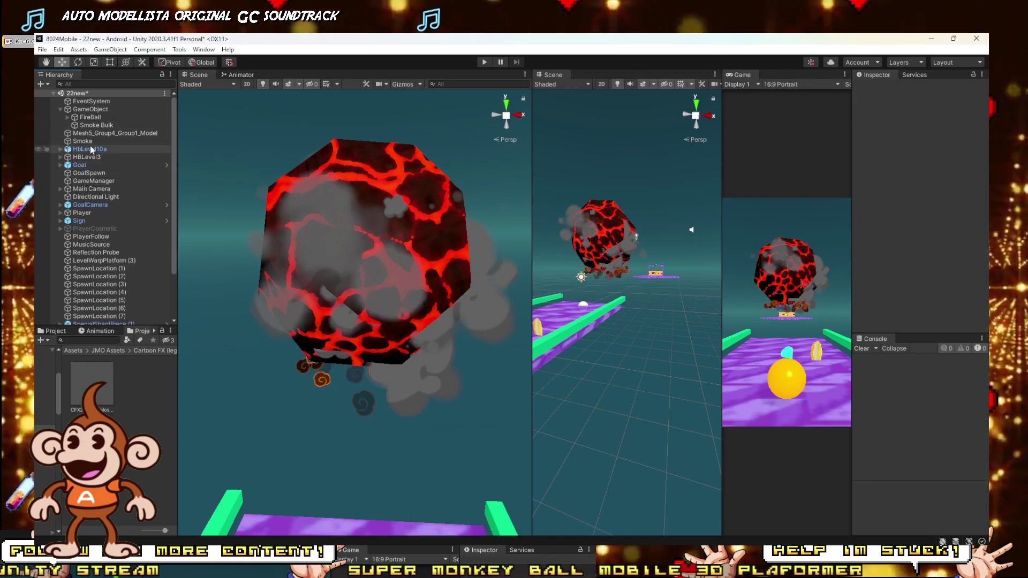
Shift Smoke along X to a position of -81.6 and make it a child of GameObject.
left_click(83, 141)
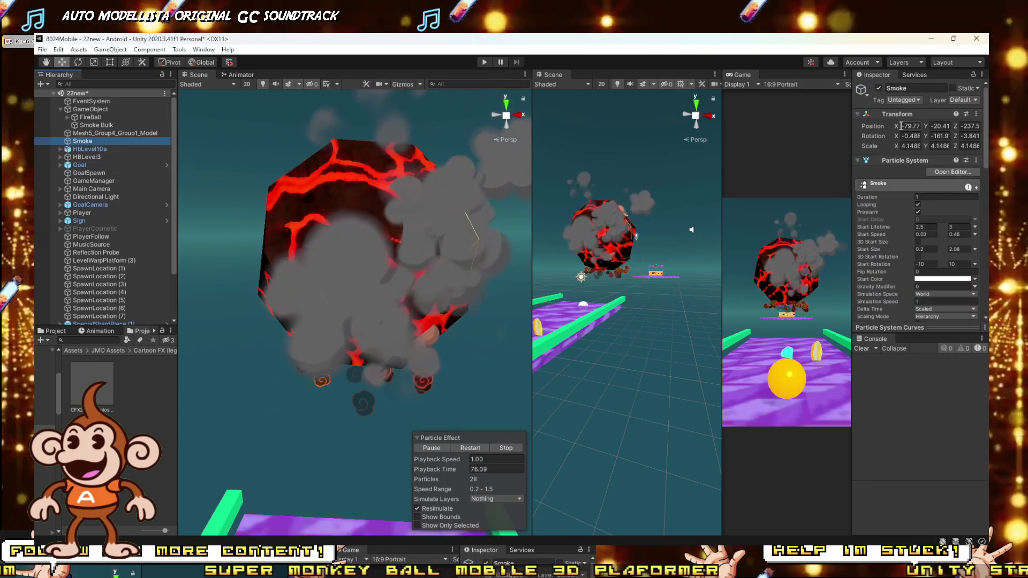
left_click_drag(896, 126, 892, 127)
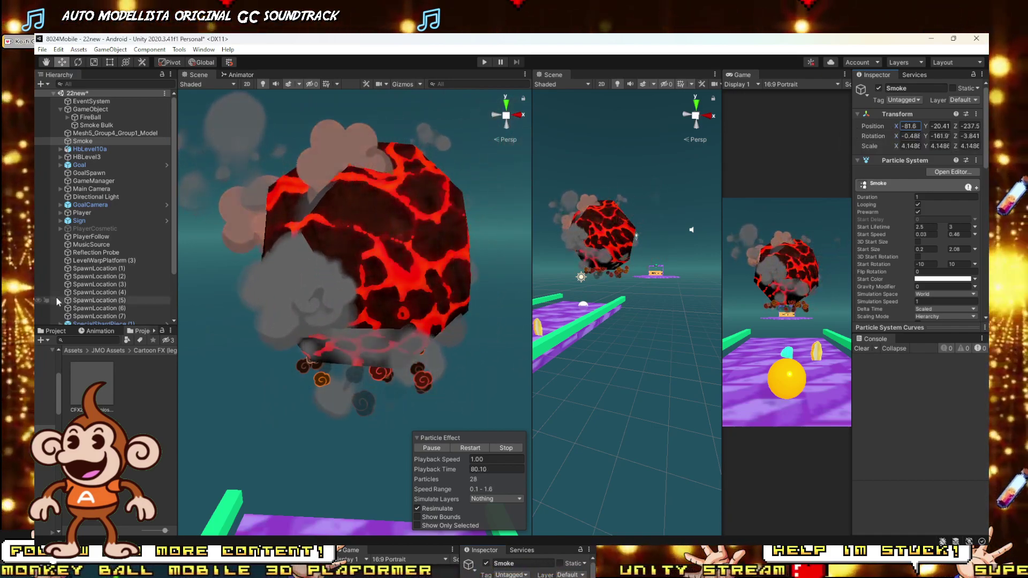
left_click_drag(83, 142, 78, 110)
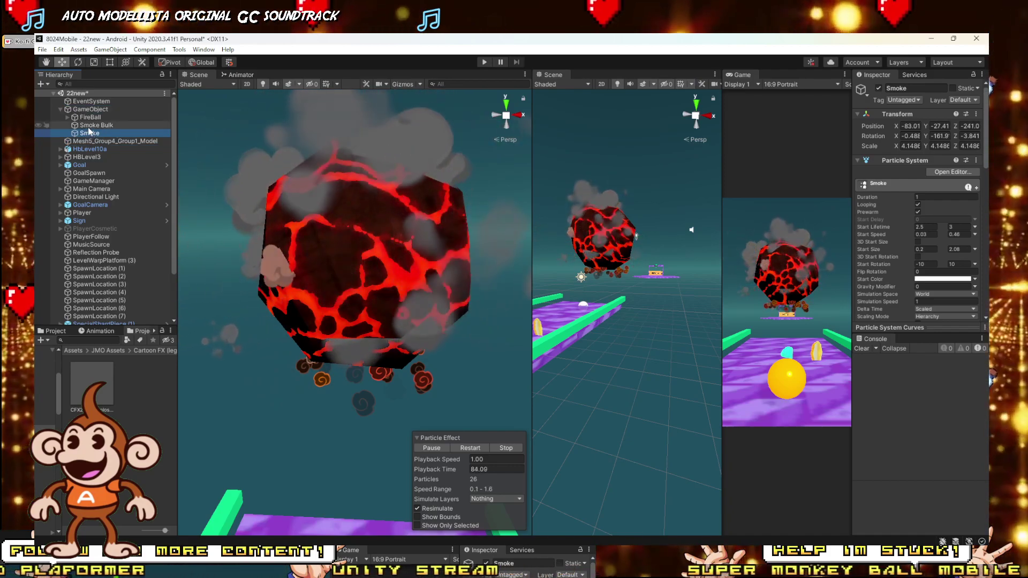
Select FireBall, Smoke Bulk and Smoke together and view the effects above the track from near and far.
left_click(89, 127, "ctrl")
key("w")
right_click_drag(375, 316, 383, 270)
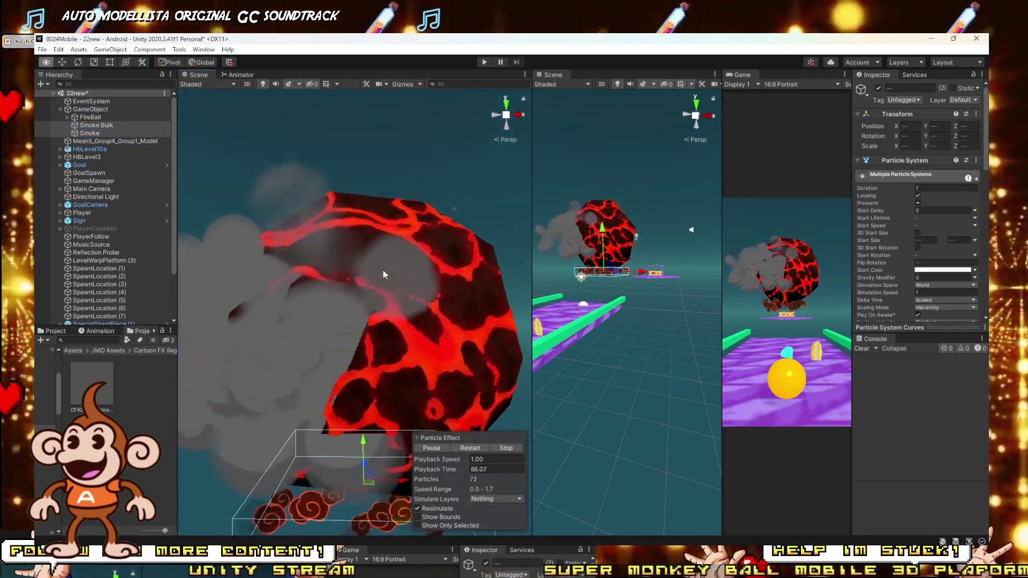
scroll(384, 274, "down", 5)
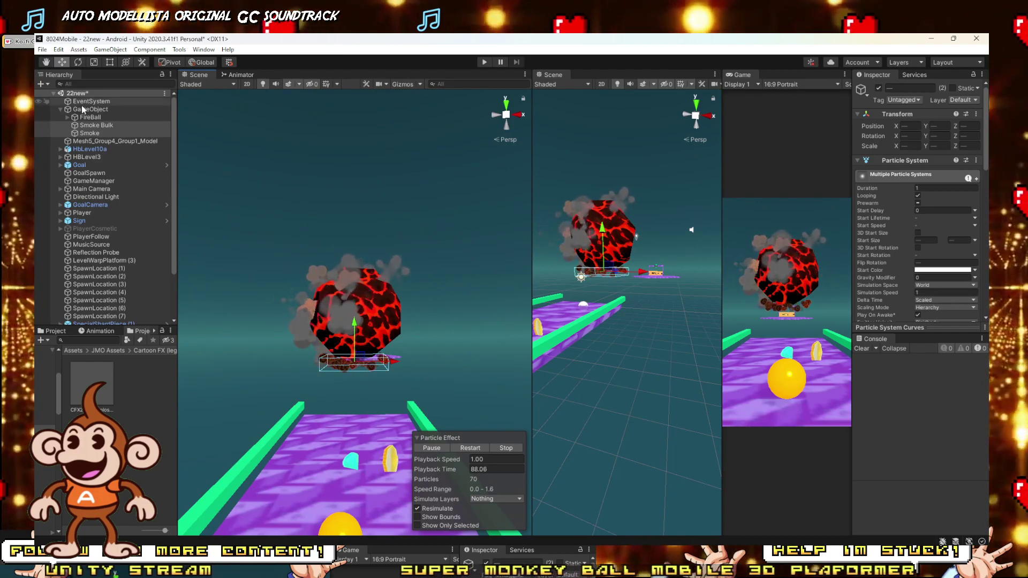
left_click(82, 115, "ctrl")
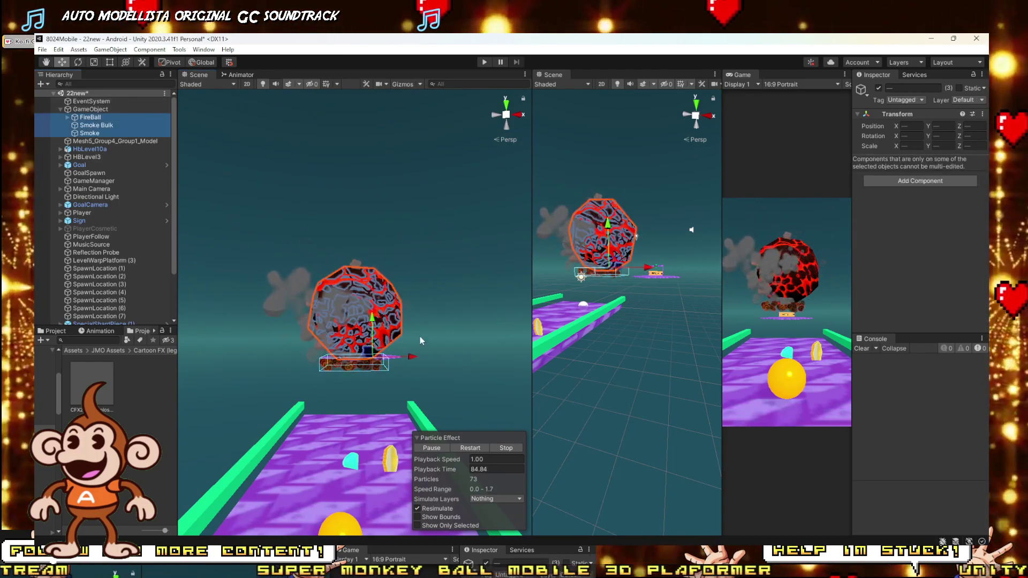
scroll(373, 354, "up", 5)
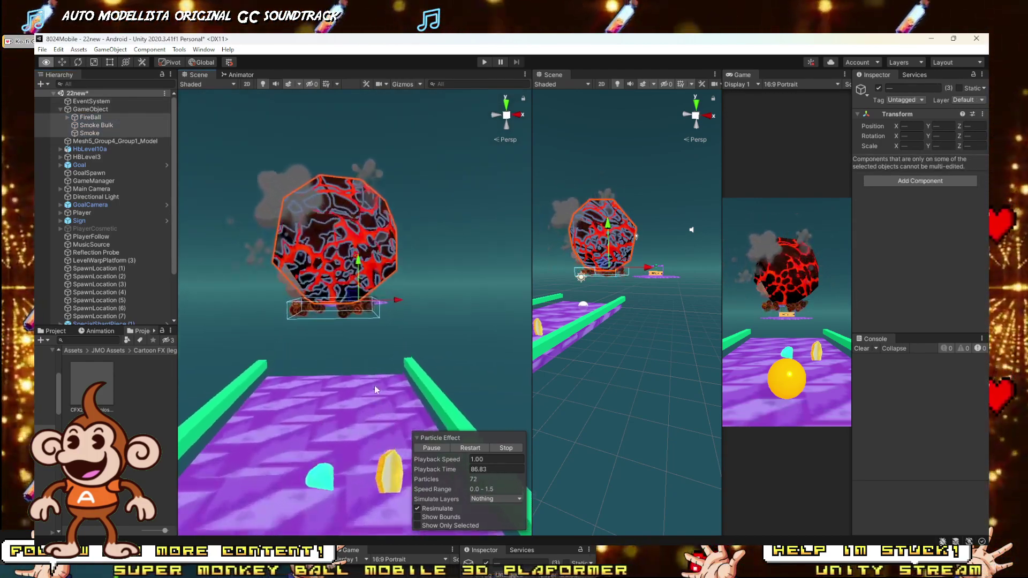
mouse_move(370, 324)
left_mouse_down()
mouse_move(353, 107)
mouse_move(369, 94)
mouse_move(383, 251)
mouse_move(378, 552)
mouse_move(370, 289)
mouse_move(379, 185)
mouse_move(377, 434)
mouse_move(373, 324)
left_mouse_up()
Examine Smoke and look through Smoke Bulk's main, Emission and Shape particle settings.
left_click(96, 133)
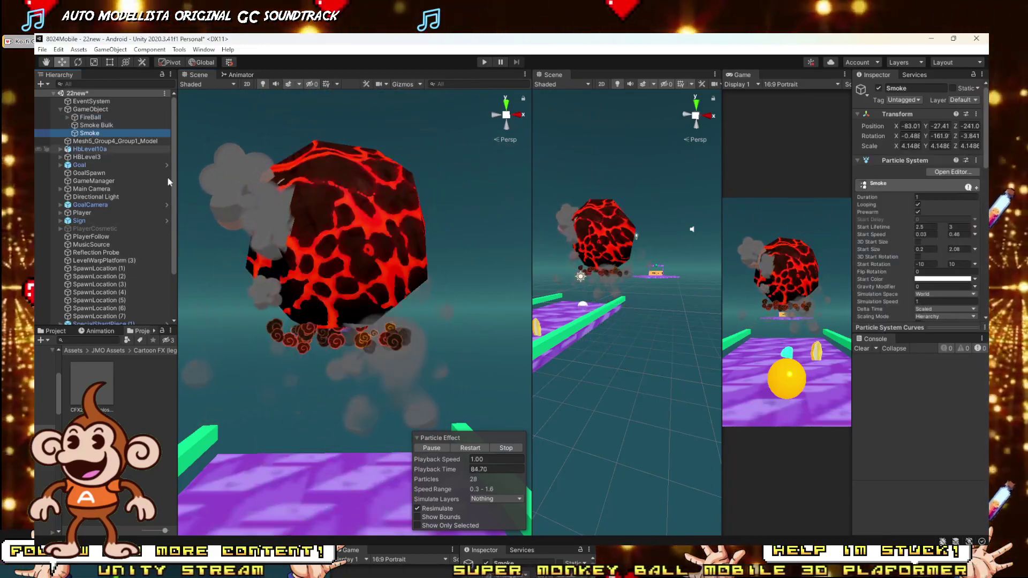
left_click(101, 126)
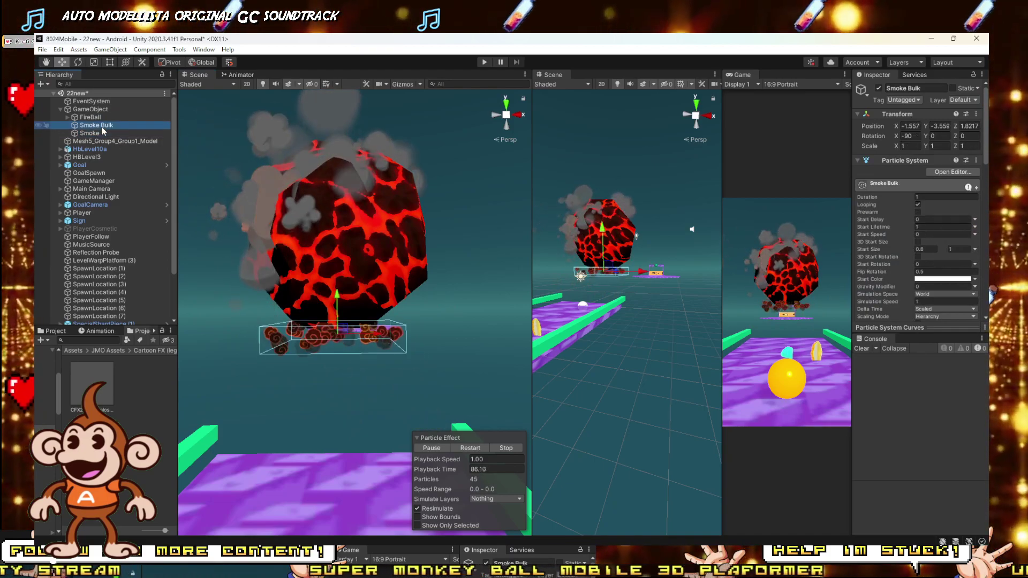
scroll(953, 290, "down", 5)
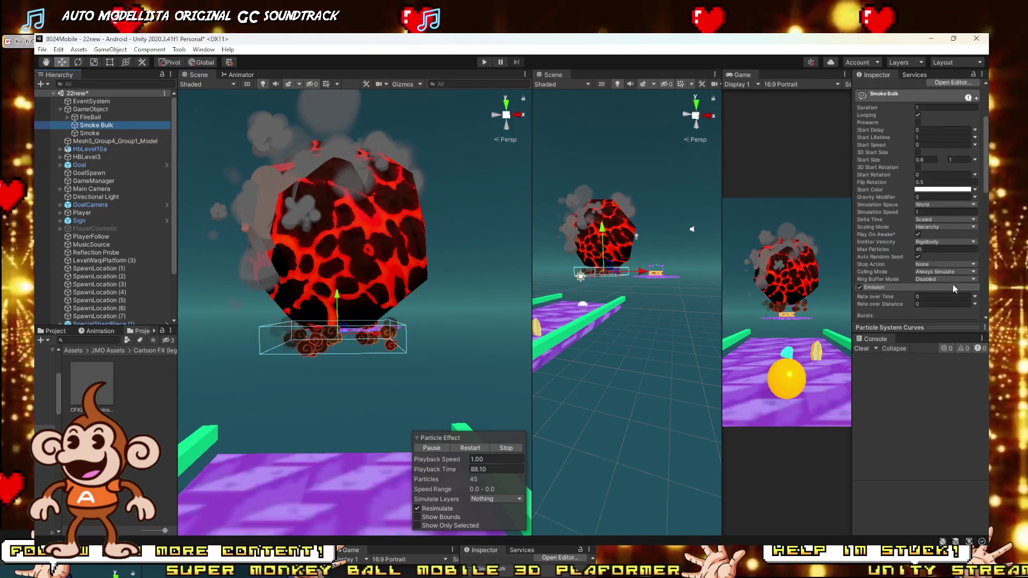
scroll(936, 270, "down", 4)
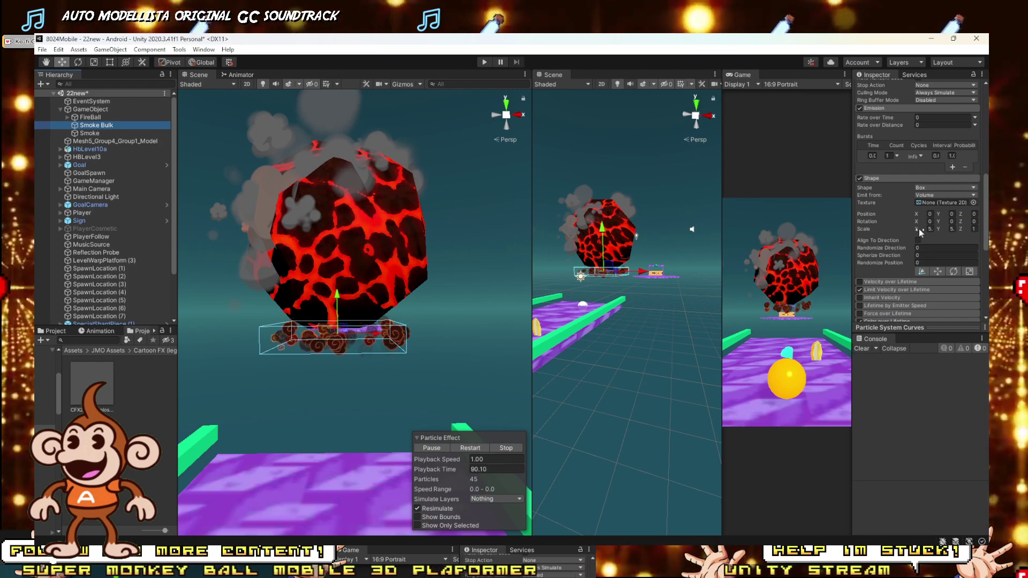
scroll(920, 195, "up", 10)
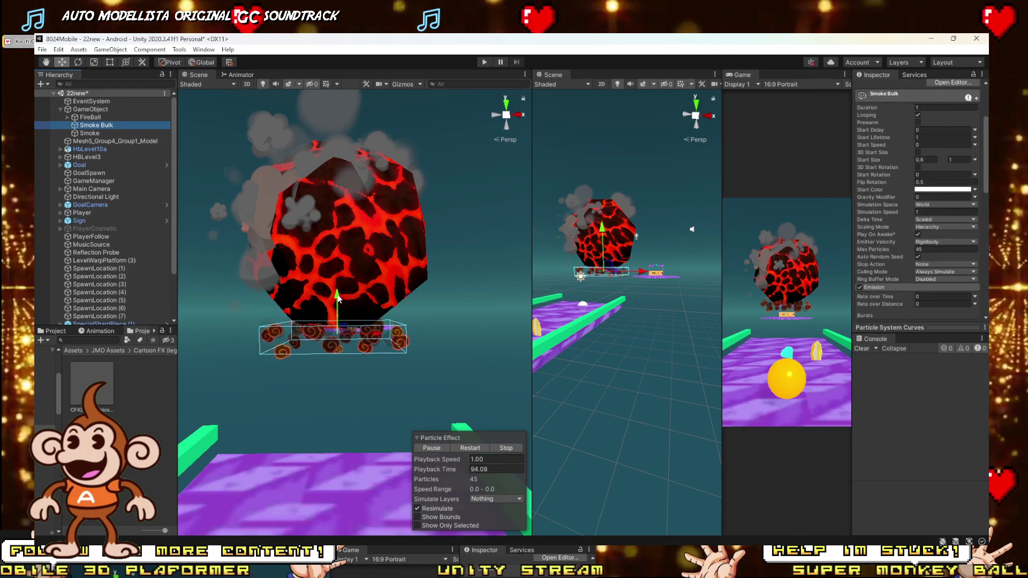
Try moving GameObject with the fireball and its smoke downward, and undo the move.
left_click(355, 258)
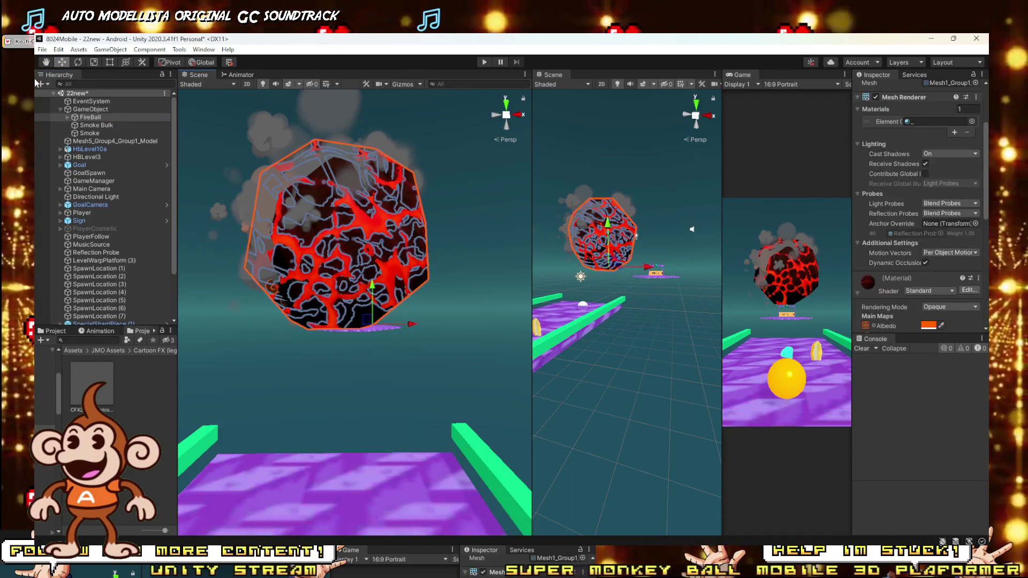
left_click(85, 110)
left_click_drag(375, 208, 388, 424)
key("ctrl+z")
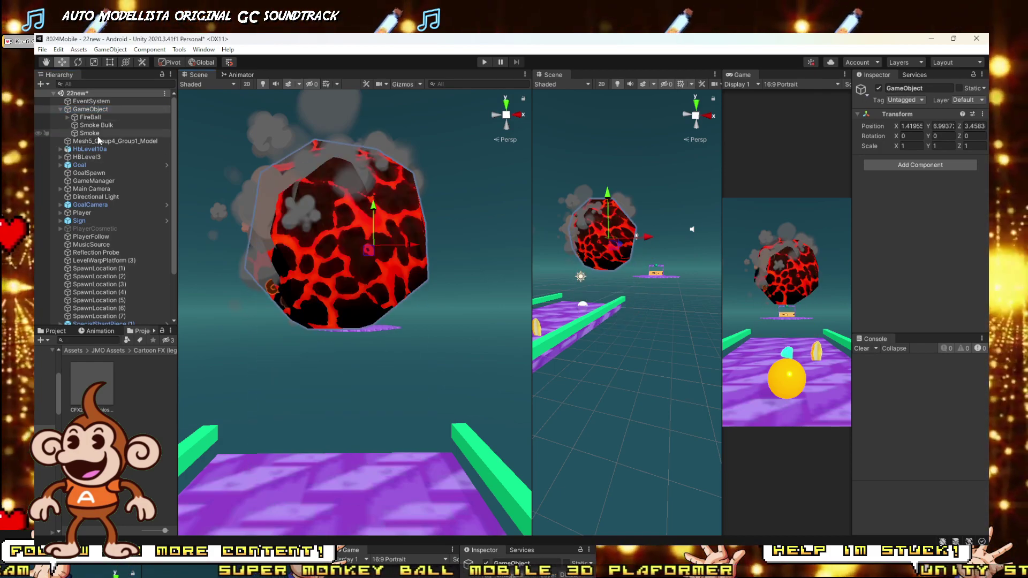
Move GameObject and Smoke Bulk vertically together to test the smoke's motion, widening the Game view to watch it.
left_click(93, 136, "ctrl")
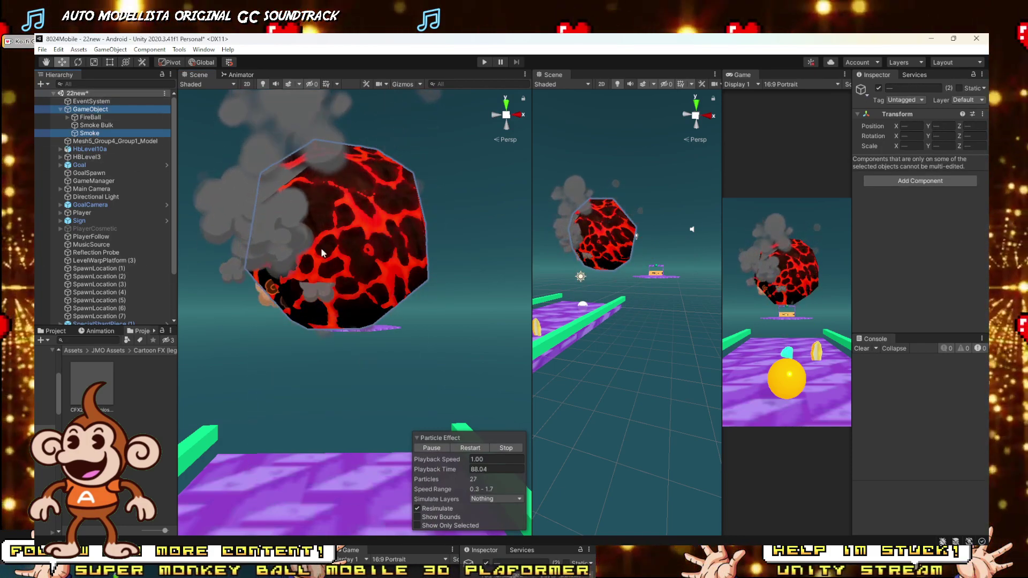
left_click(92, 110)
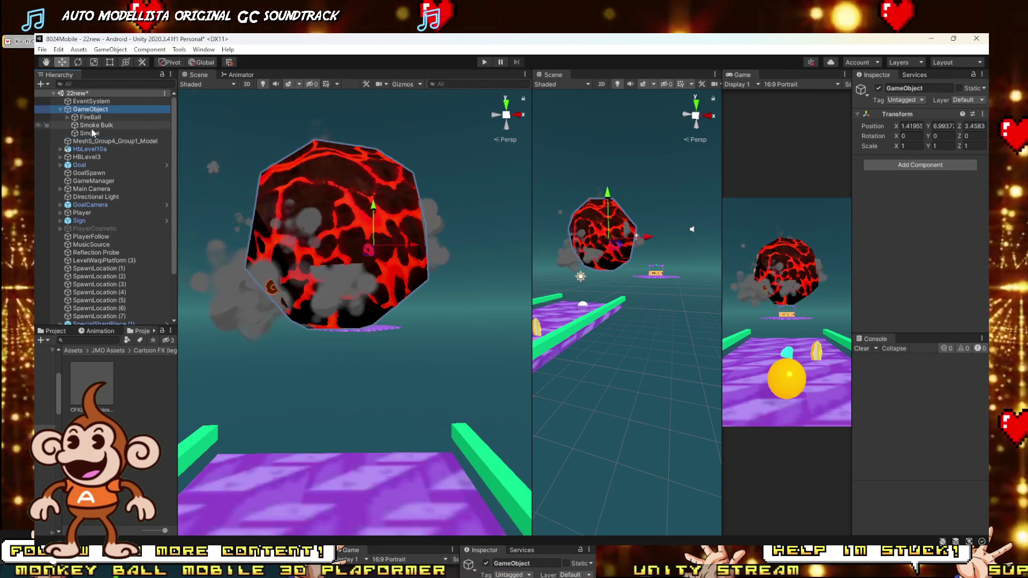
left_click(96, 128, "ctrl")
left_click_drag(339, 265, 371, 181)
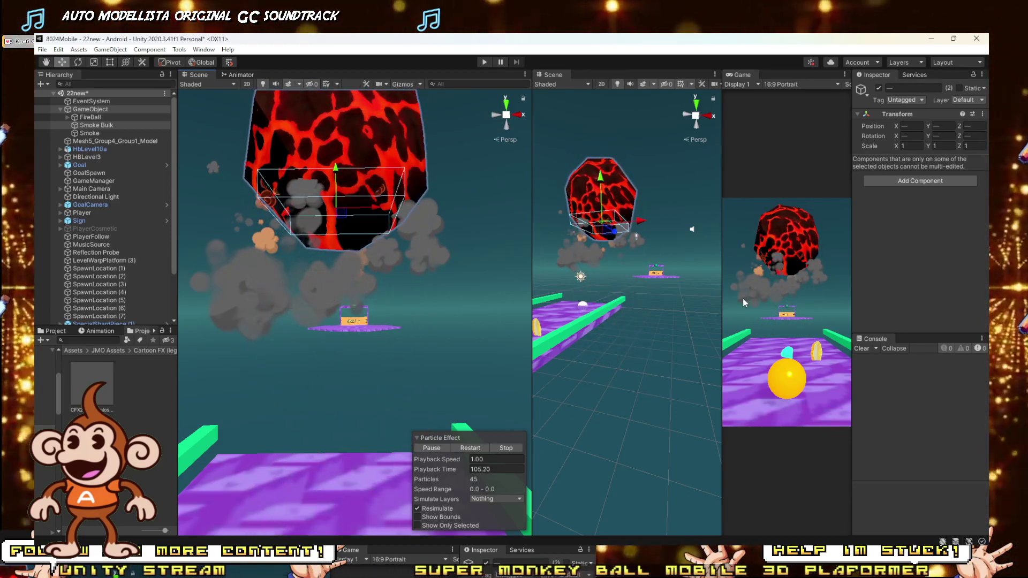
left_click_drag(724, 296, 553, 290)
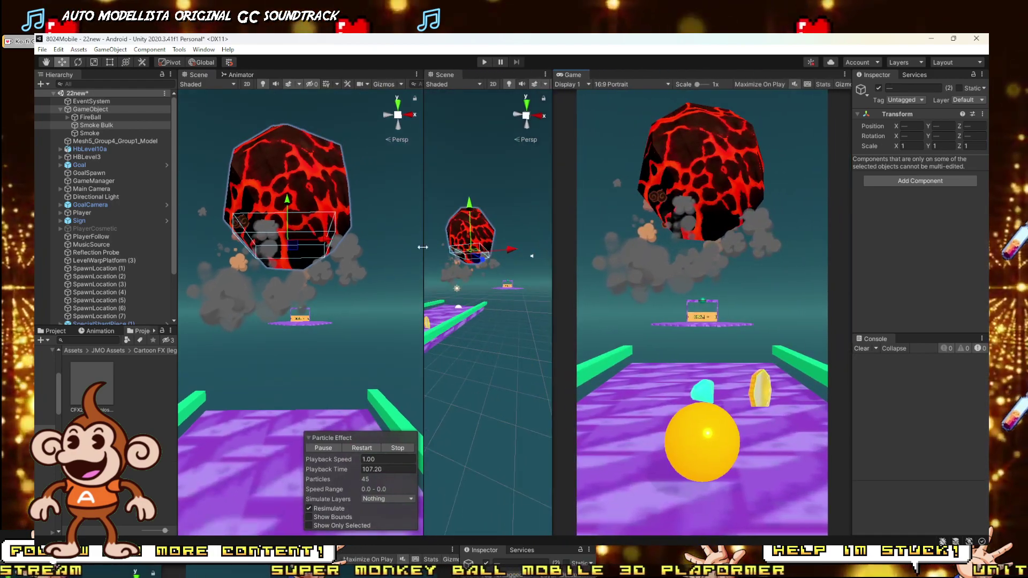
mouse_move(475, 209)
left_mouse_down()
mouse_move(479, 332)
mouse_move(481, 210)
left_mouse_up()
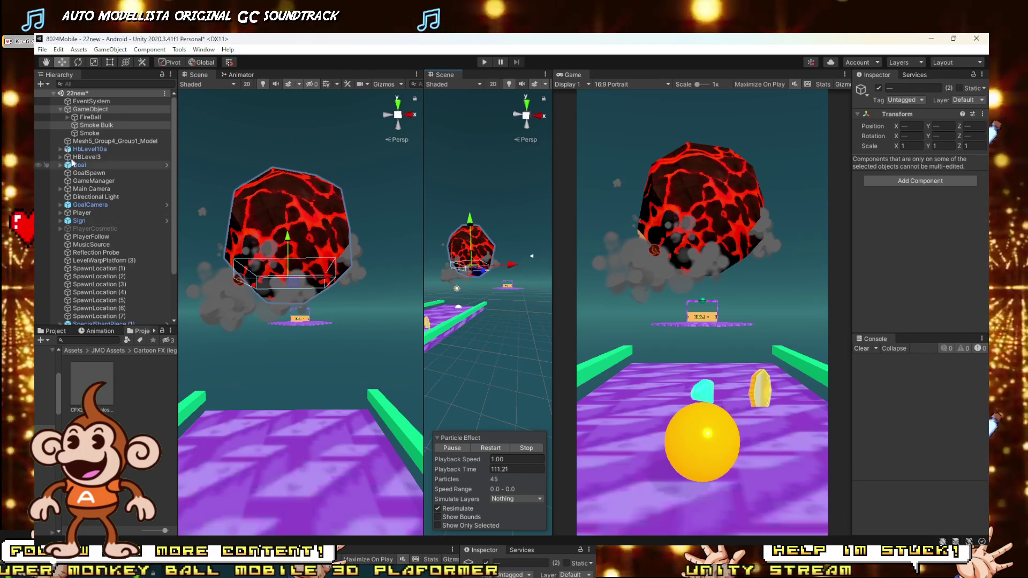
Open Smoke Bulk's Size over Lifetime curve in an enlarged curve editor, keeping Separate Axes off.
left_click(102, 126)
scroll(882, 258, "down", 10)
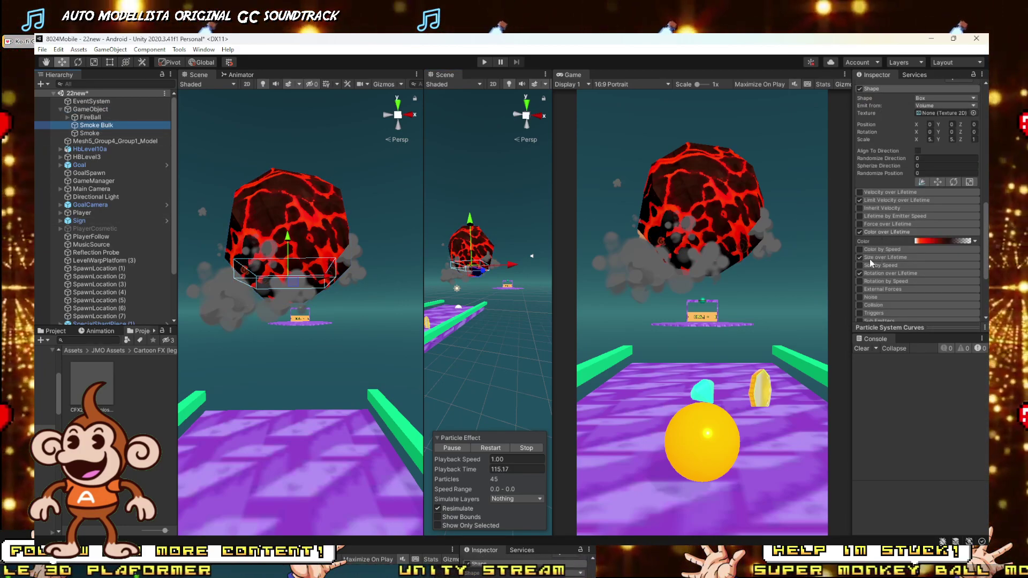
left_click(870, 258)
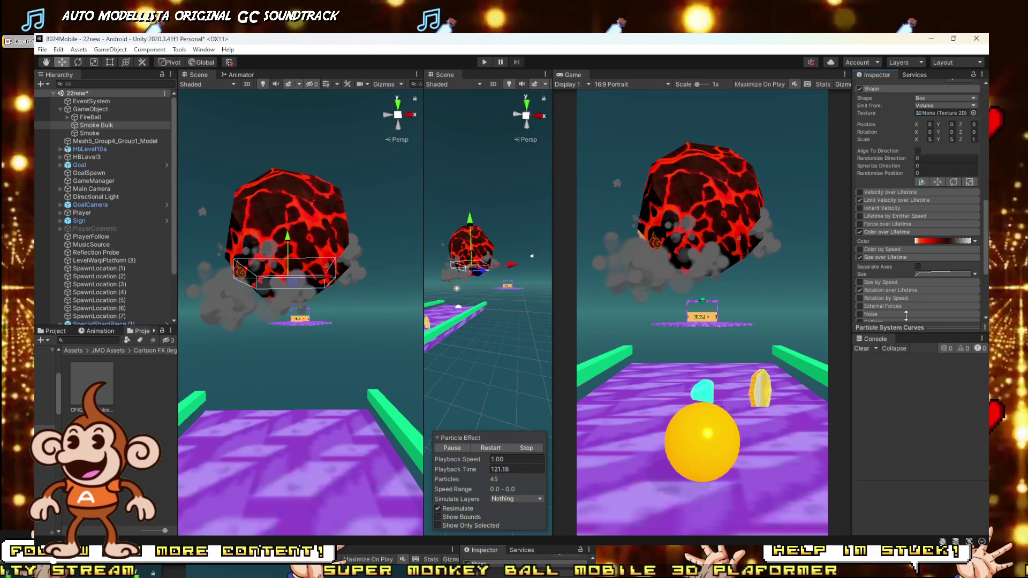
left_click_drag(911, 330, 909, 255)
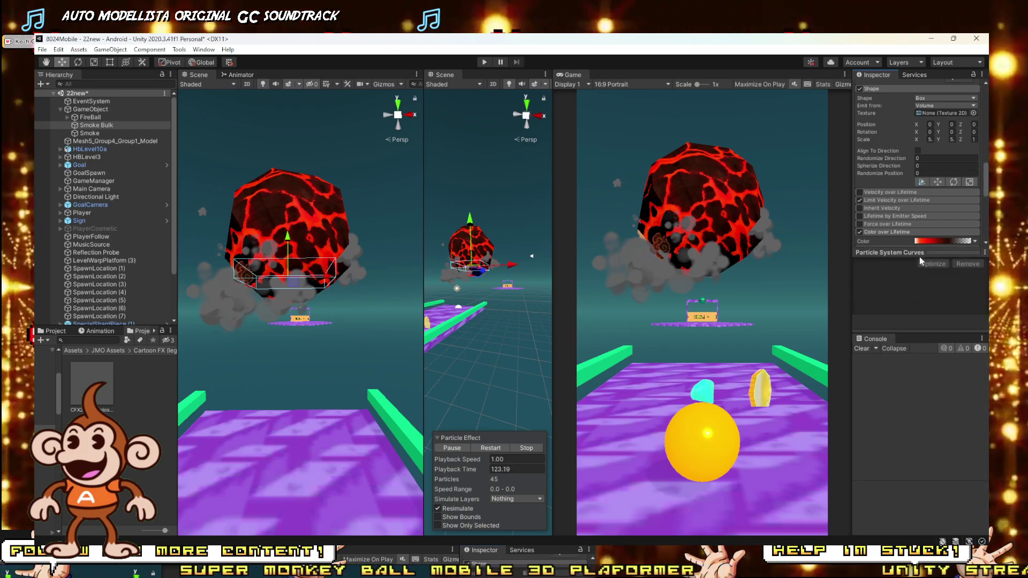
scroll(935, 236, "down", 3)
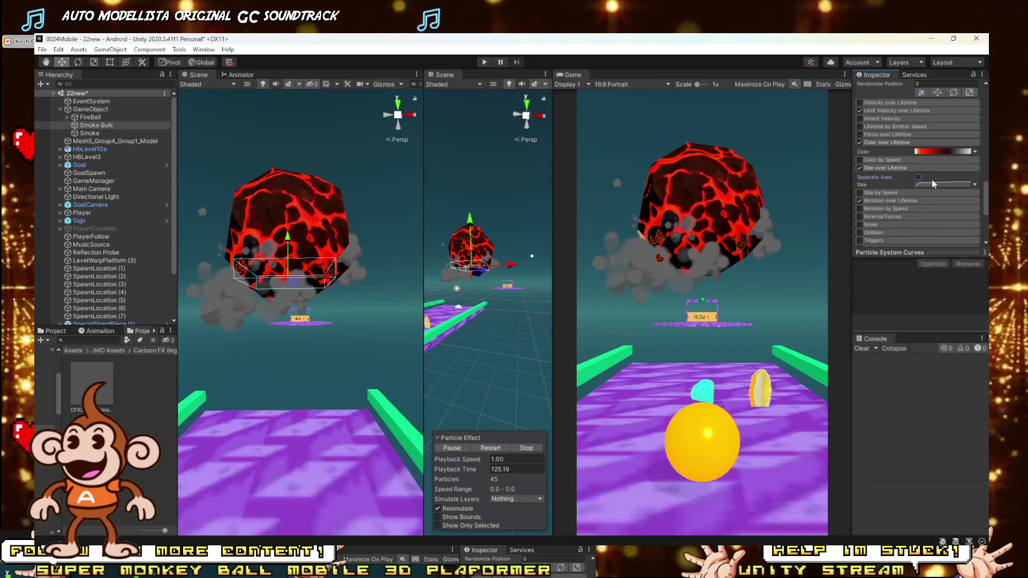
left_click(918, 177)
left_click(918, 177)
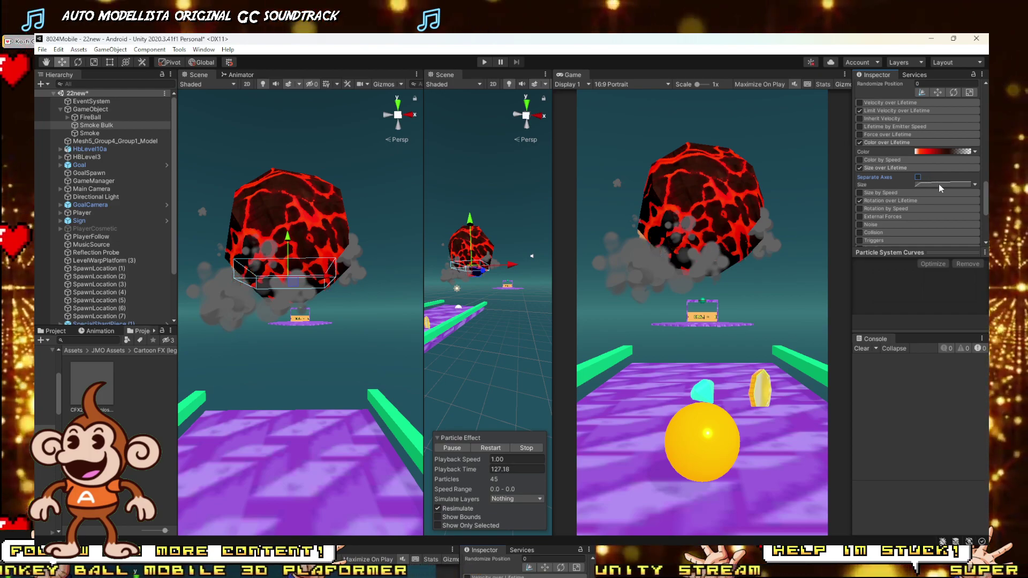
left_click(939, 184)
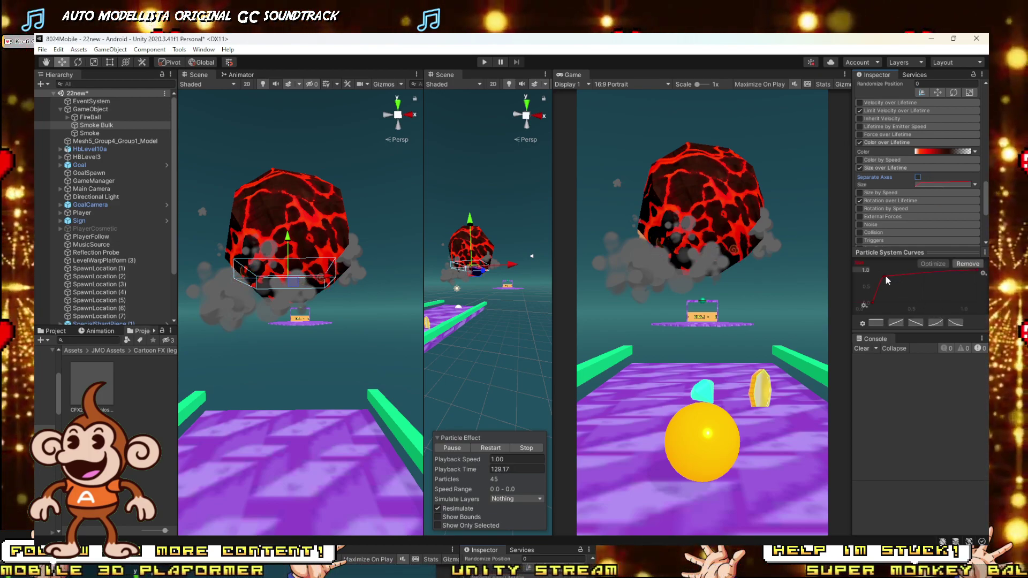
Set the size curve's maximum to 10, shift its middle key to about 0.34, and lower the middle and end keys to nearly the same height.
left_click_drag(885, 275, 910, 255)
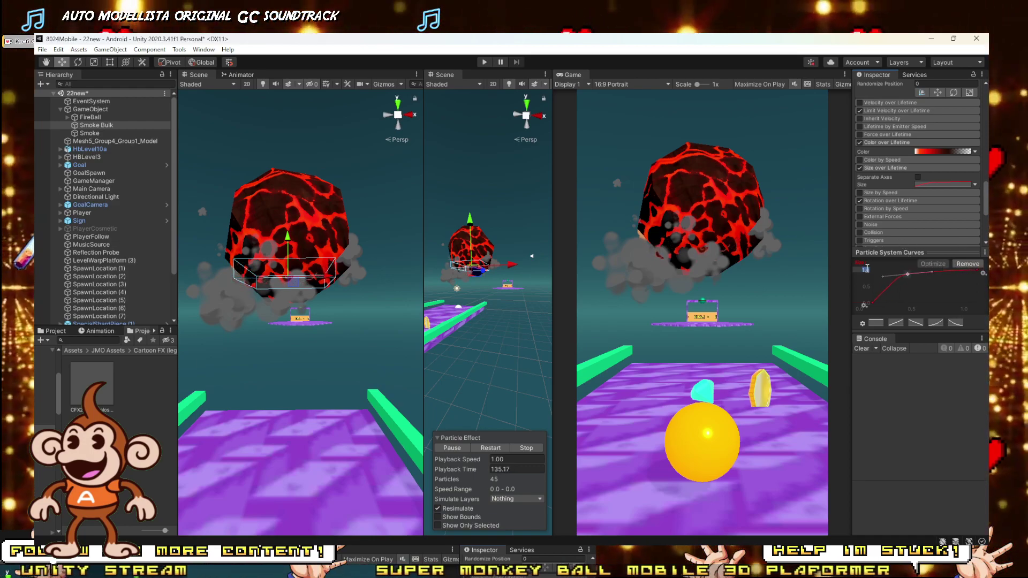
type("10")
key("Return")
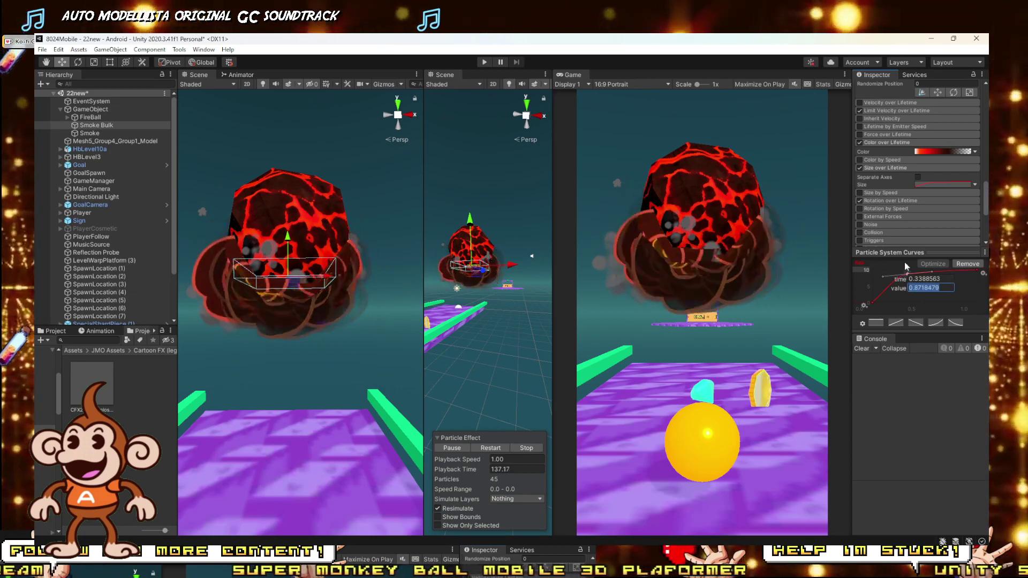
left_click(909, 277)
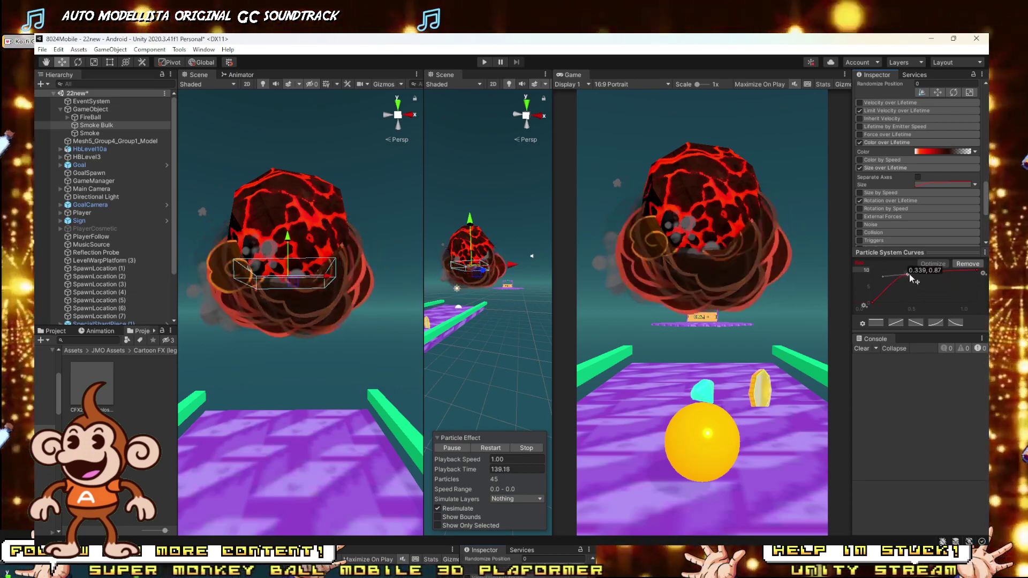
left_click_drag(910, 275, 909, 290)
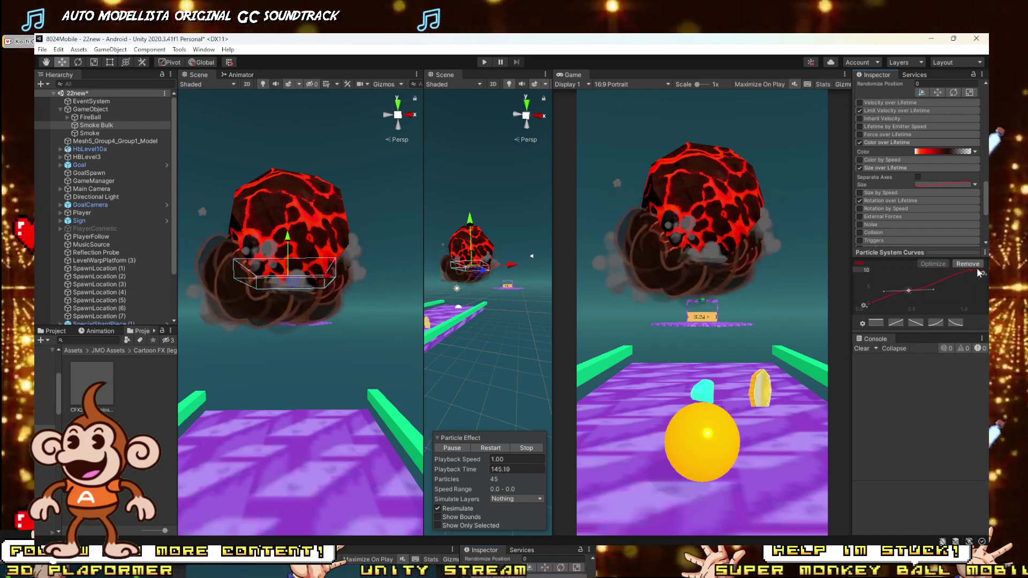
left_click_drag(977, 270, 982, 292)
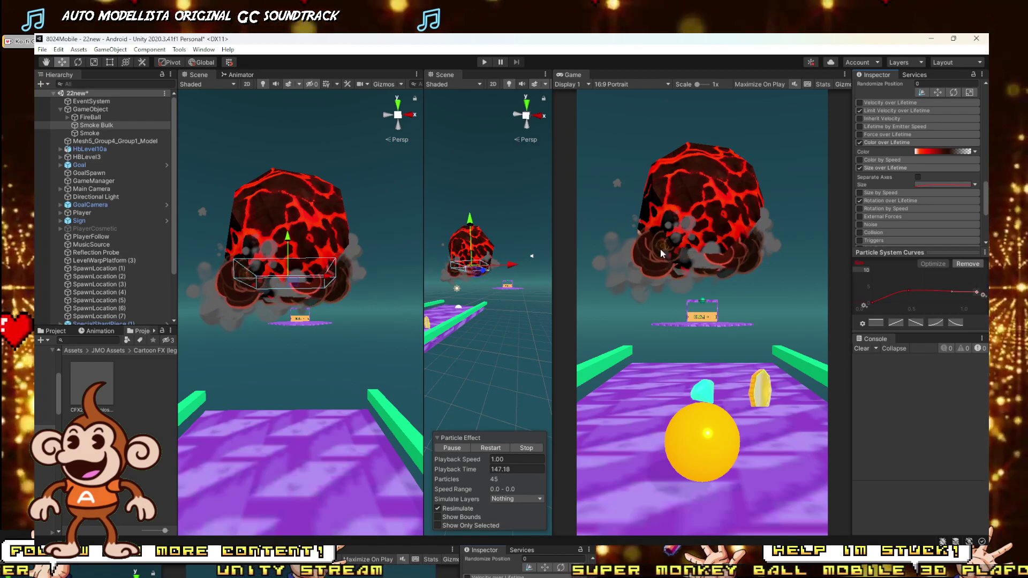
Move GameObject and Smoke Bulk down together so the fireball hangs just above the purple platform, testing how the smoke follows.
left_click(89, 109)
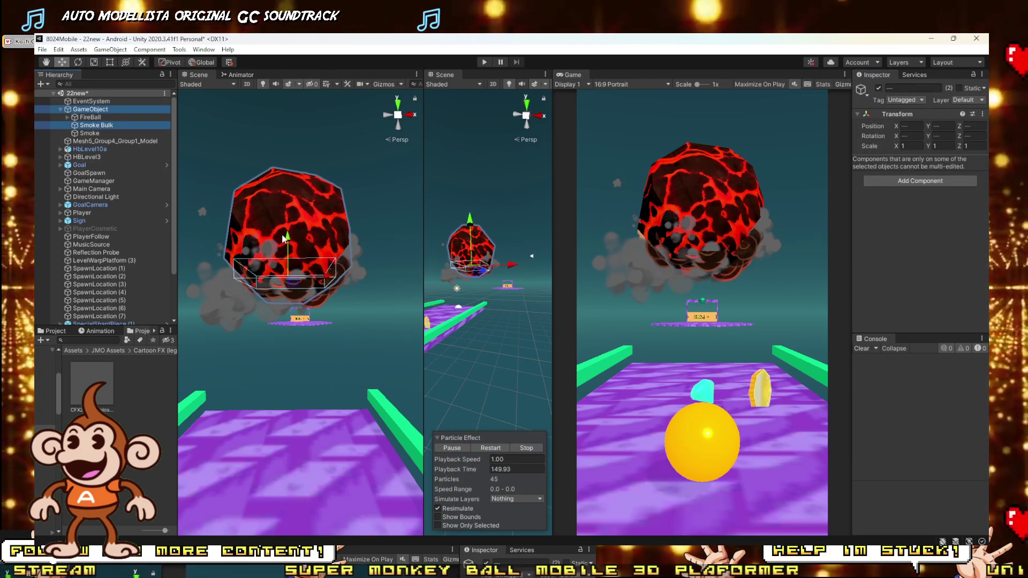
left_click_drag(287, 238, 354, 316)
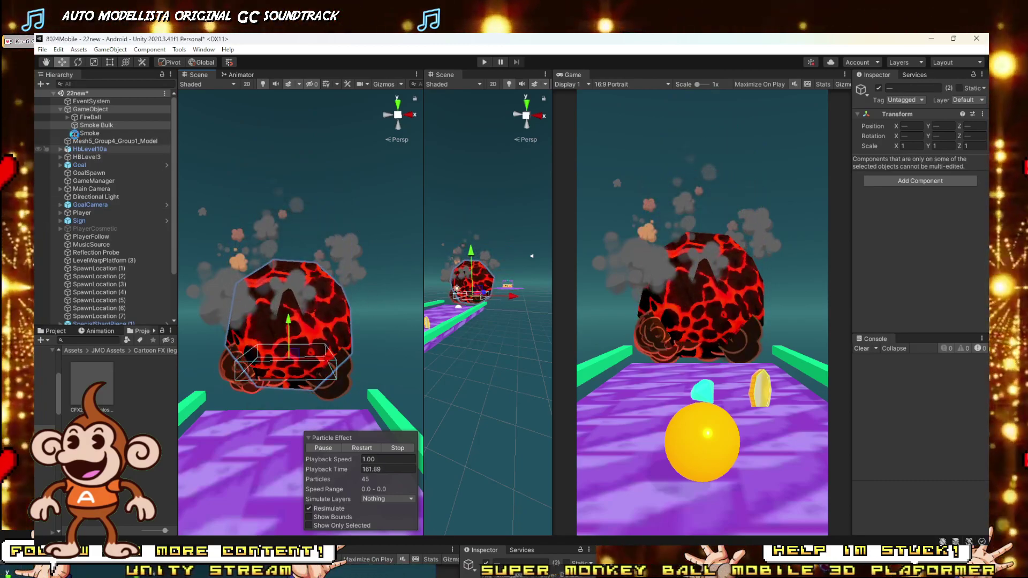
Set Smoke Bulk's box-shaped emitter to emit from Shell.
left_click(102, 127)
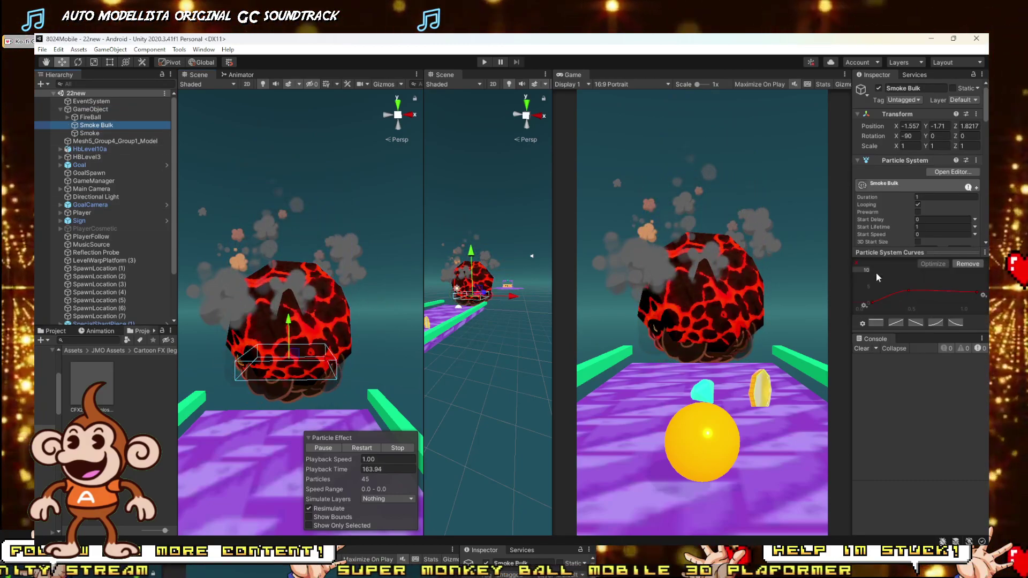
scroll(939, 182, "down", 5)
scroll(877, 186, "down", 5)
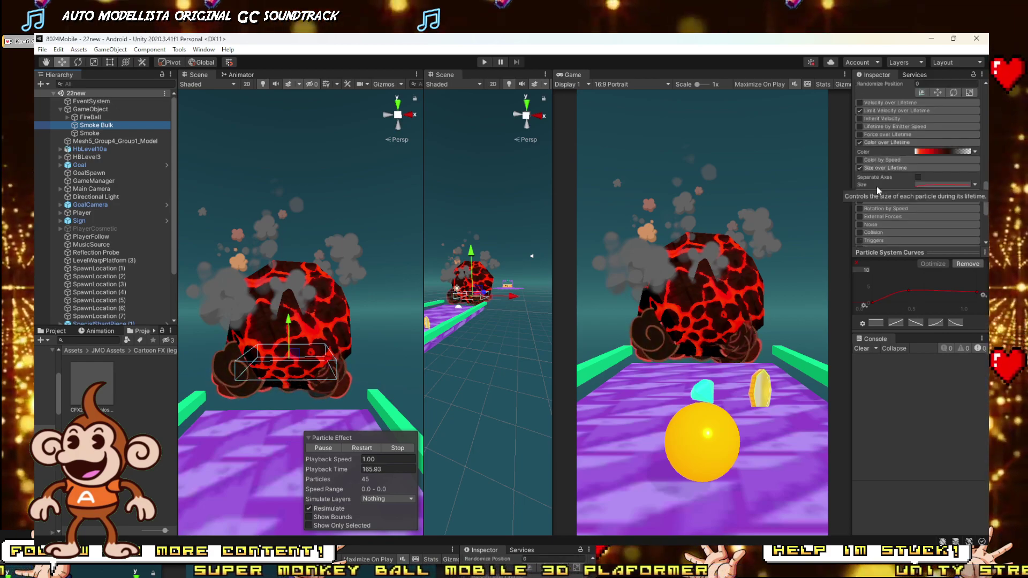
scroll(885, 167, "up", 3)
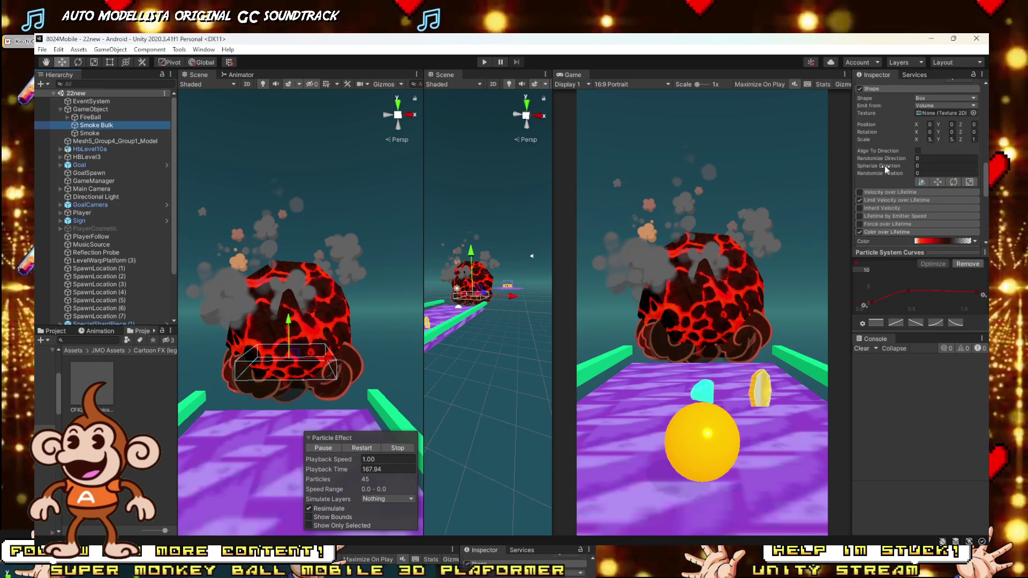
left_click(941, 126)
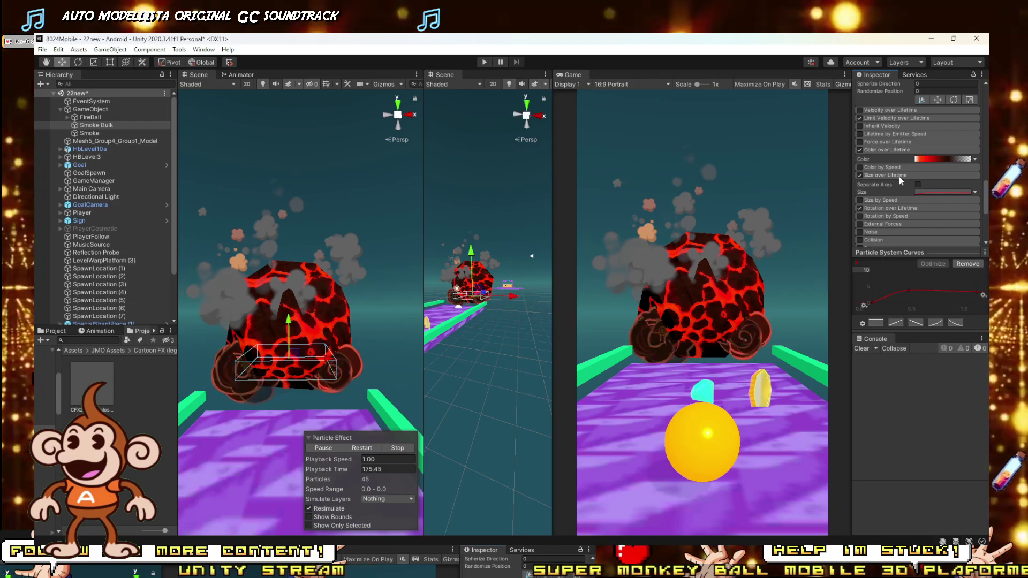
scroll(929, 147, "up", 3)
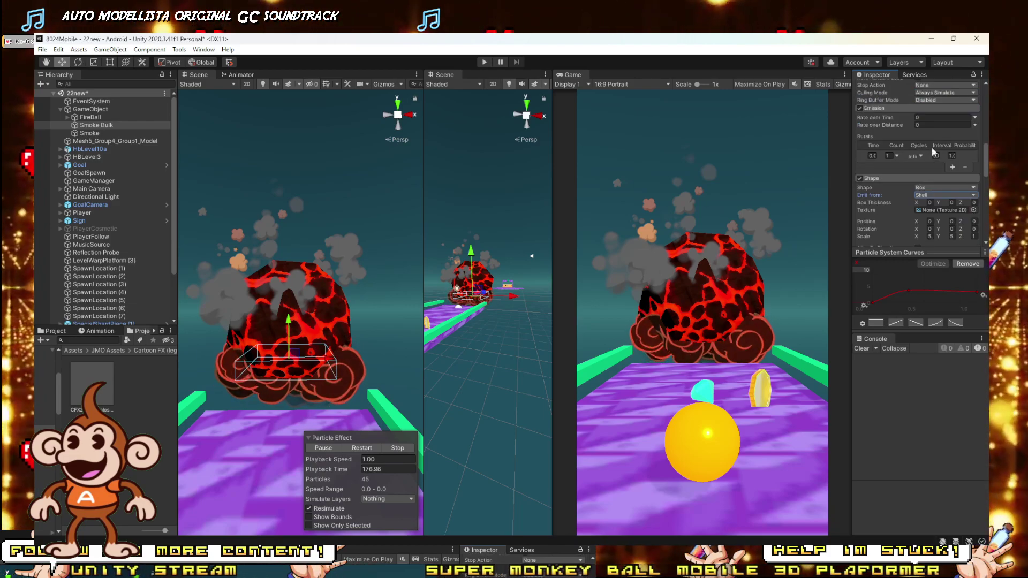
Change Smoke Bulk's emitter shape to Circle and rotate it upright so the ring faces the camera around the fireball.
left_click(935, 189)
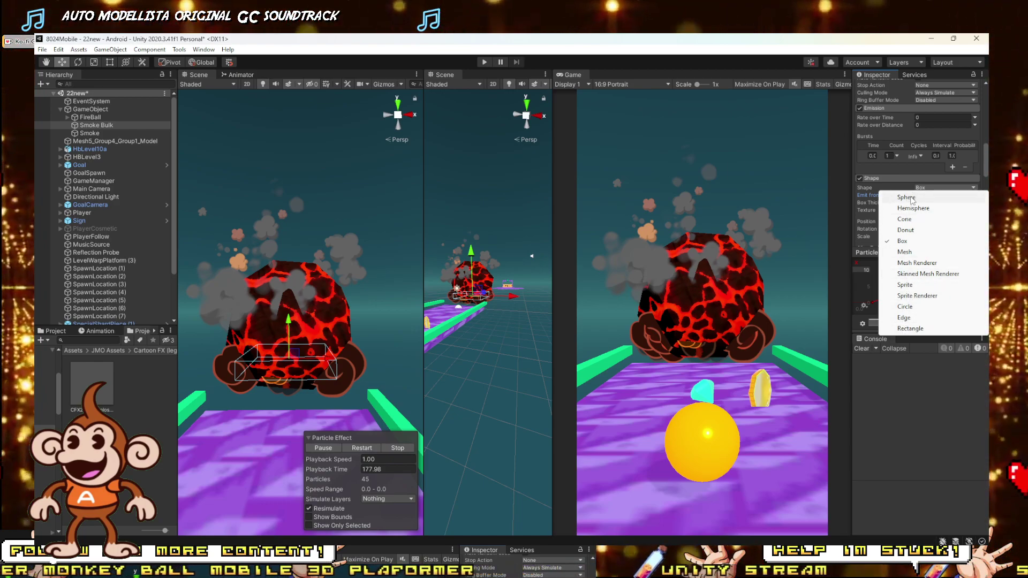
left_click(906, 308)
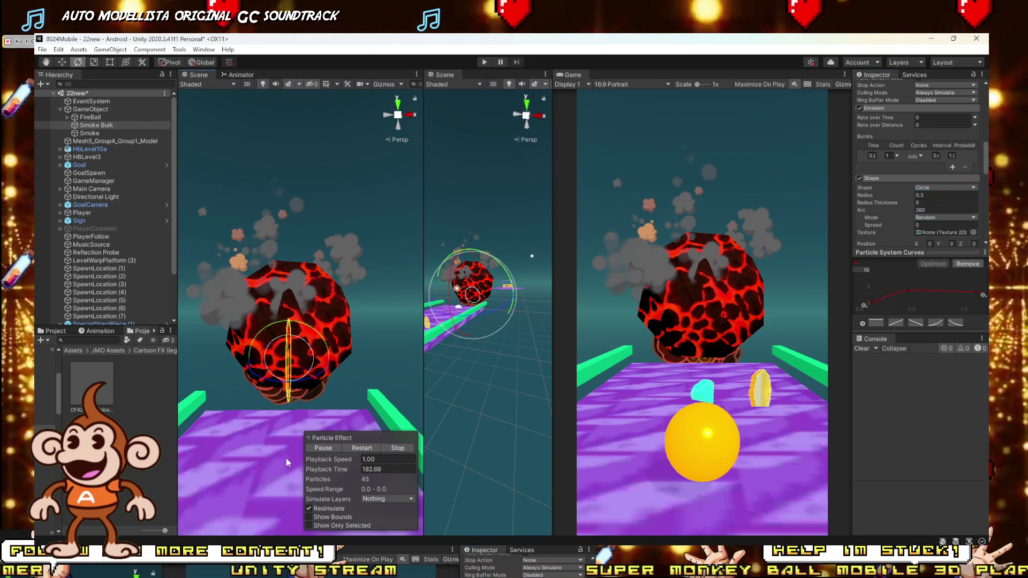
key("w")
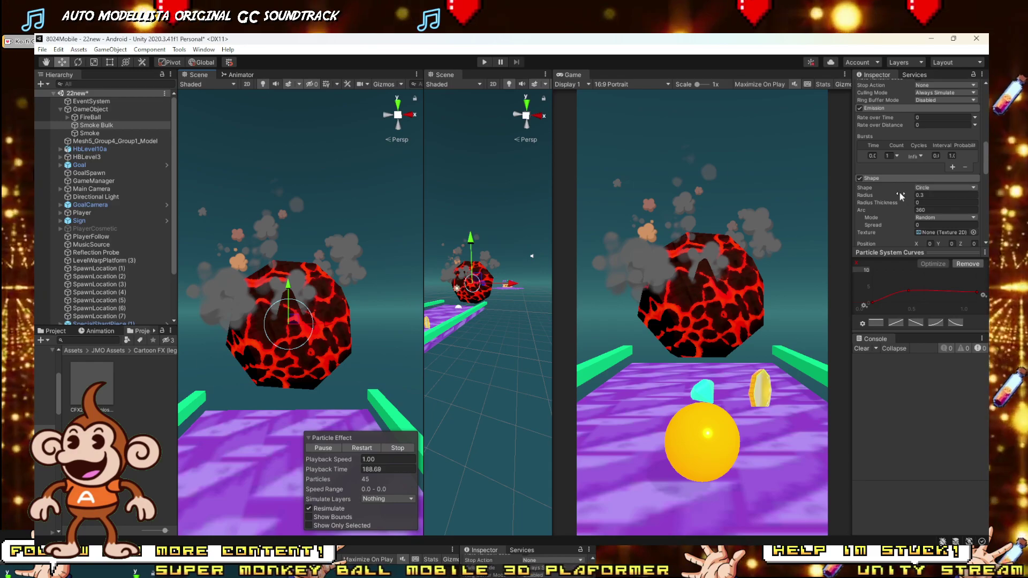
Set the radius of Smoke Bulk's circle emitter to 0.7.
left_click_drag(875, 195, 881, 199)
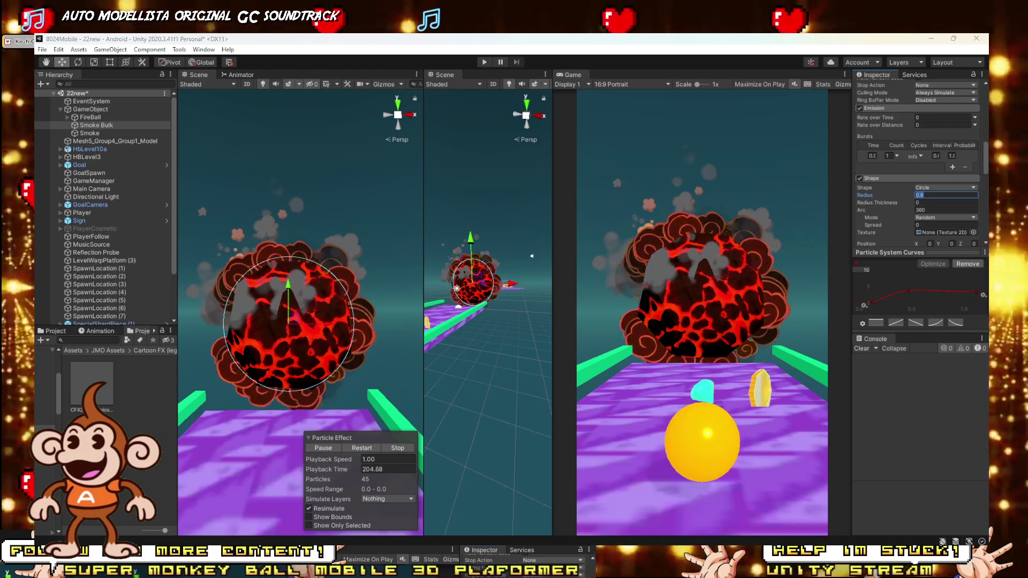
key("alt+Tab")
key("alt+Tab")
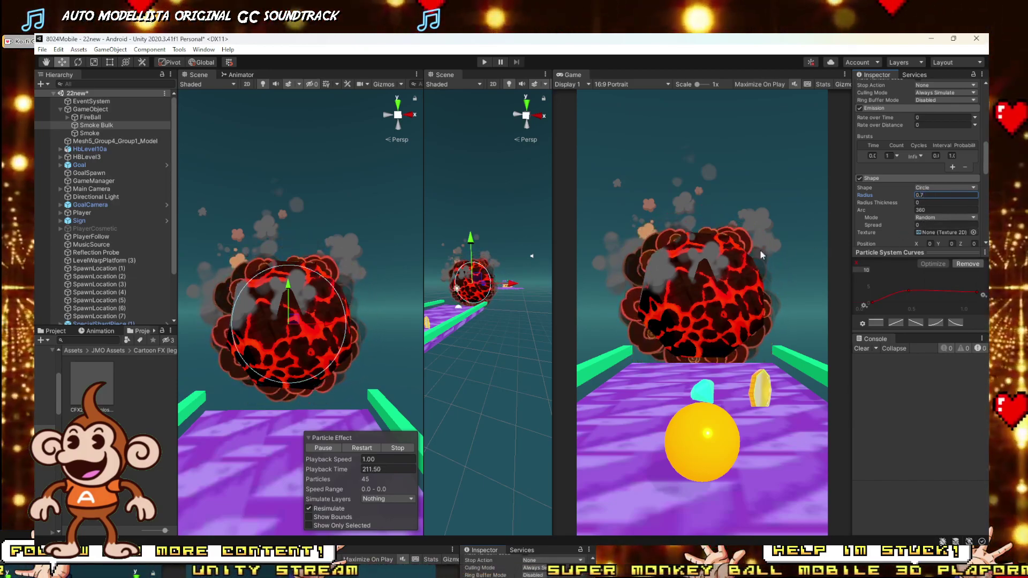
Move GameObject and Smoke Bulk up and down together to test the ring of smoke in motion.
left_click(96, 109, "ctrl")
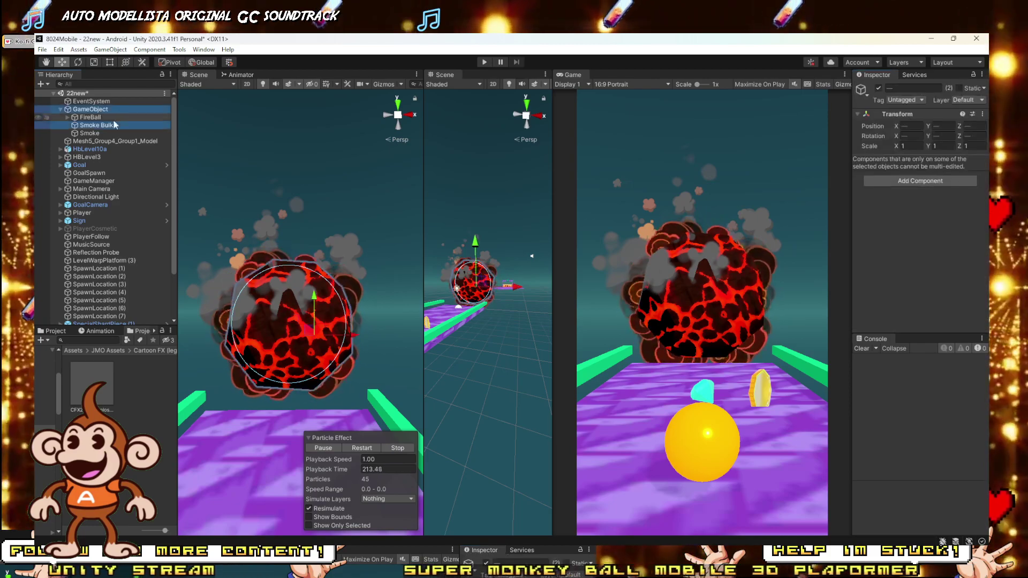
left_click_drag(313, 299, 319, 38)
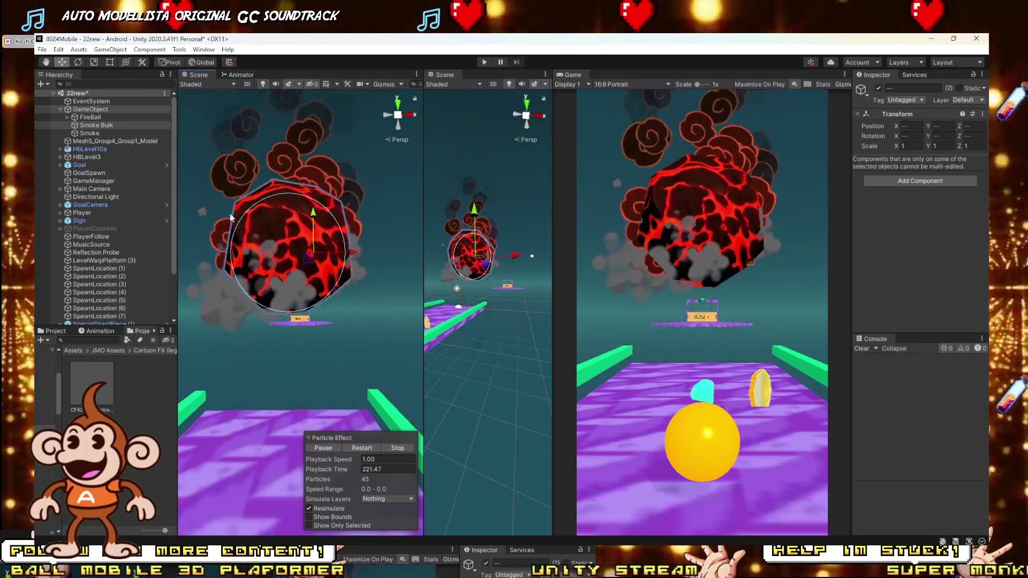
Add the Up Down Motion script to the GameObject that holds the fireball and smoke.
left_click(87, 110)
left_click(76, 118)
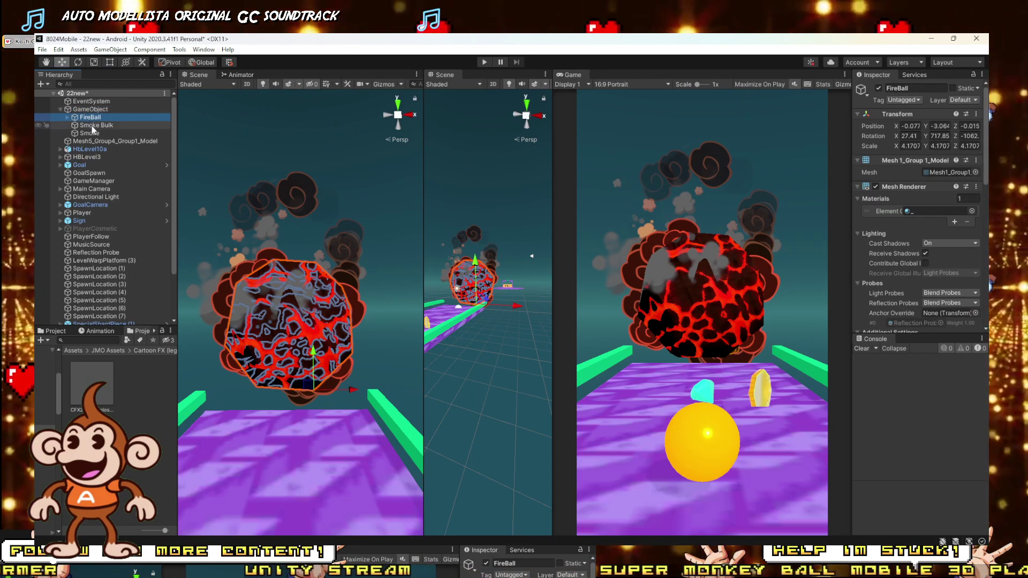
left_click(76, 111)
right_click_drag(294, 274, 288, 264)
key("s")
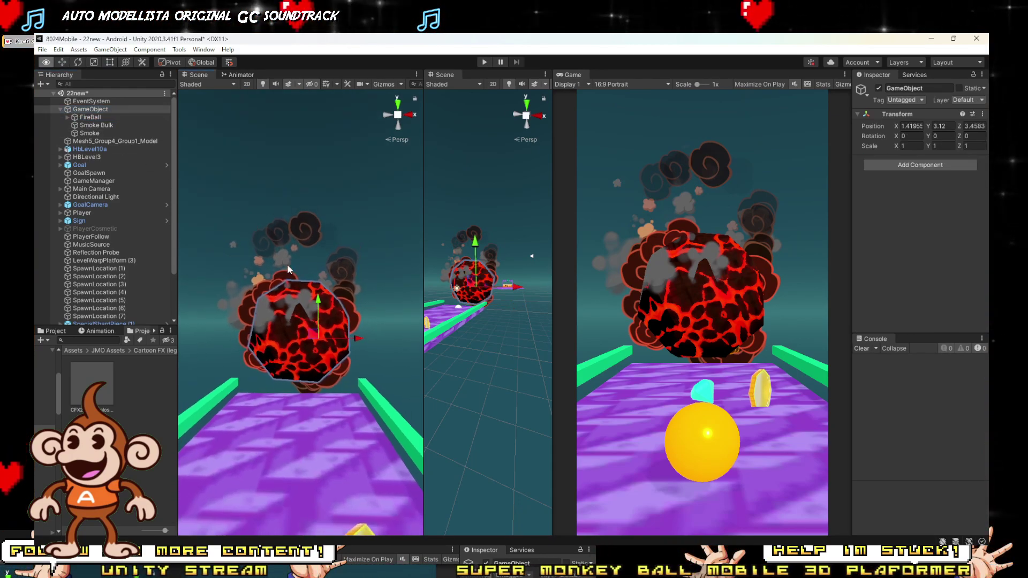
left_click(928, 165)
type("UP")
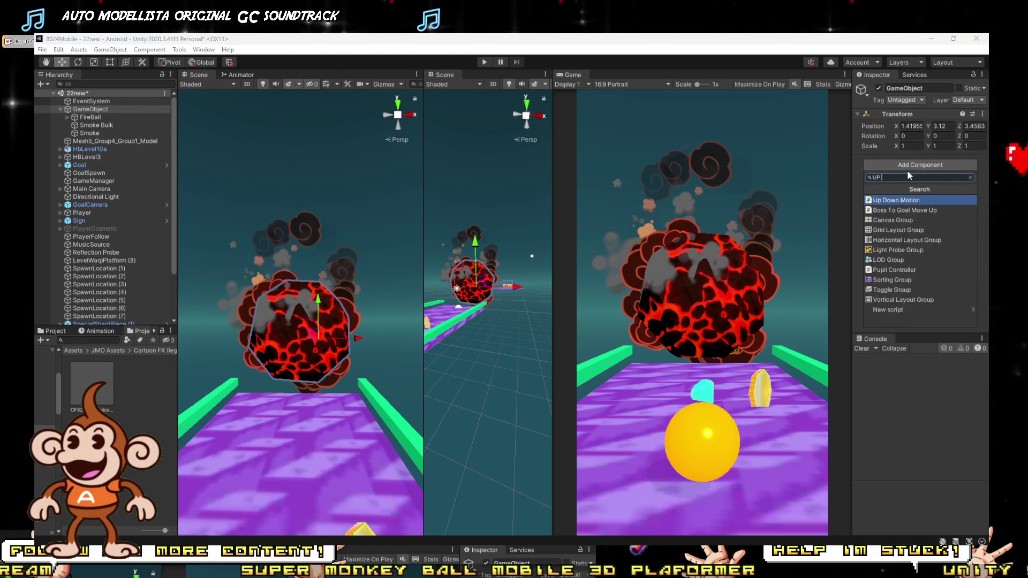
key("Return")
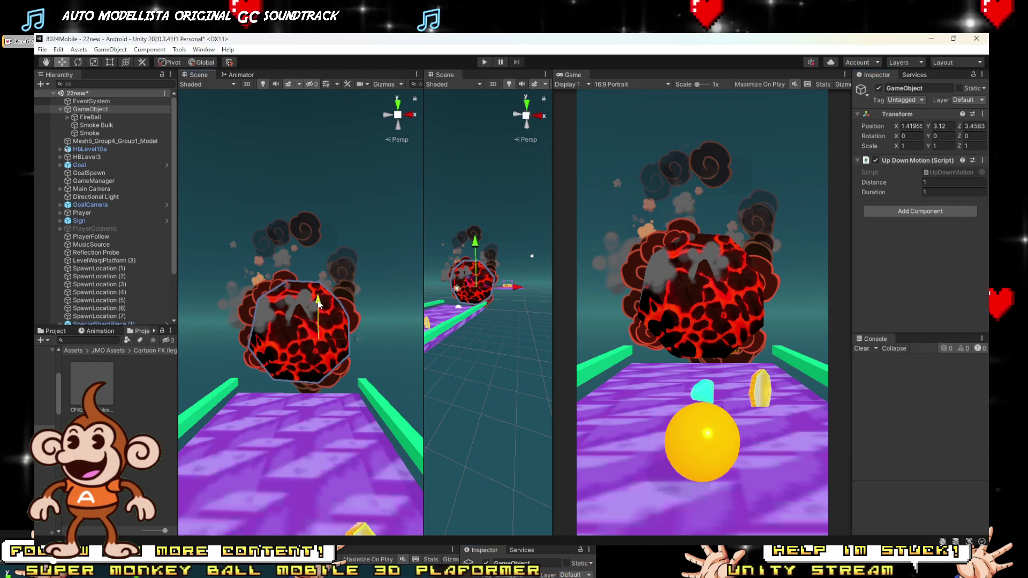
Lower GameObject to a Y position of about -15.52 and remove its Up Down Motion component.
left_click_drag(319, 304, 319, 410)
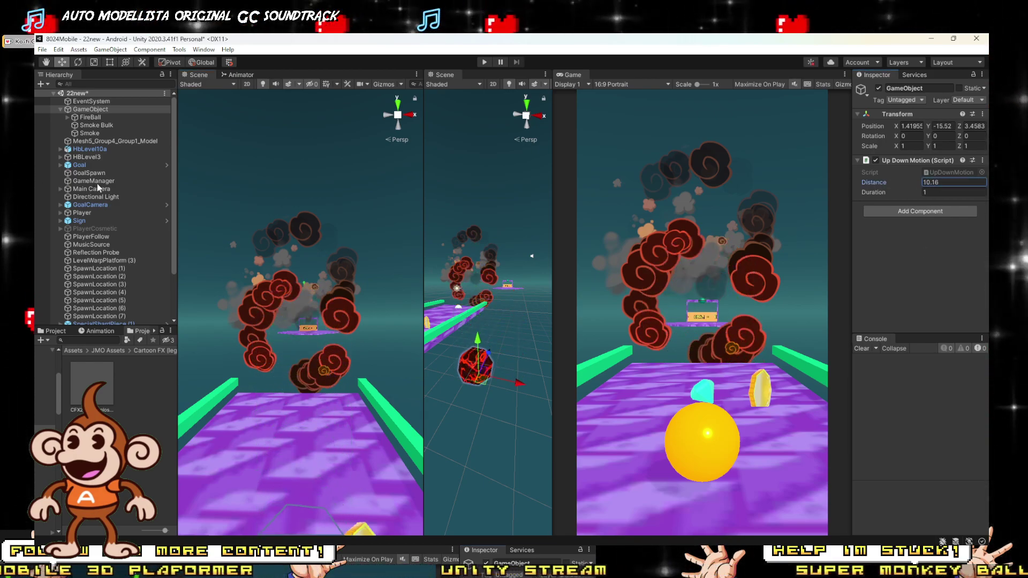
left_click(983, 160)
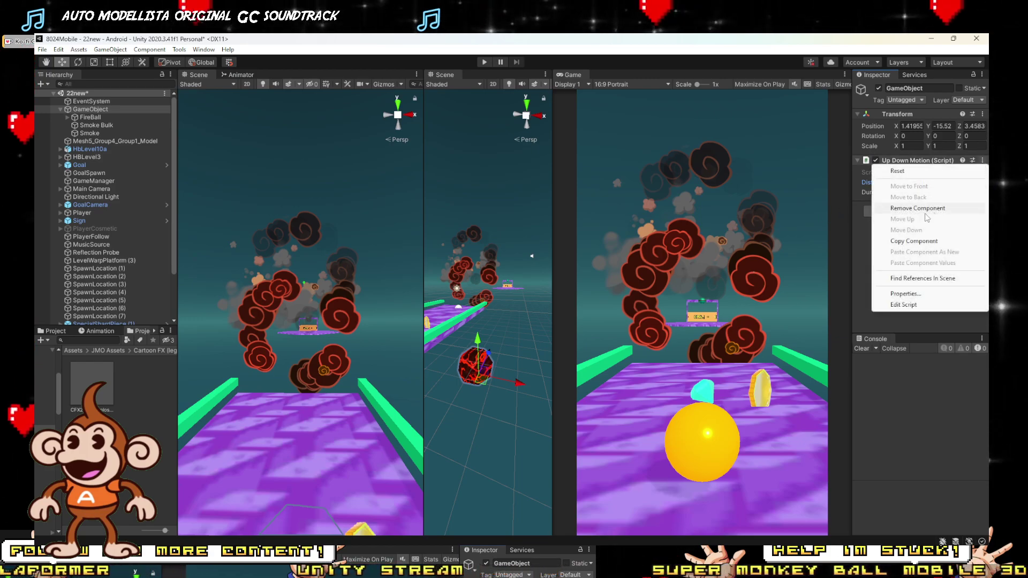
left_click(918, 208)
Add the Sine Wave Motion script to GameObject with Animate X off and Animate Y, Use Sin Wave and Use Cos Wave on.
left_click(916, 165)
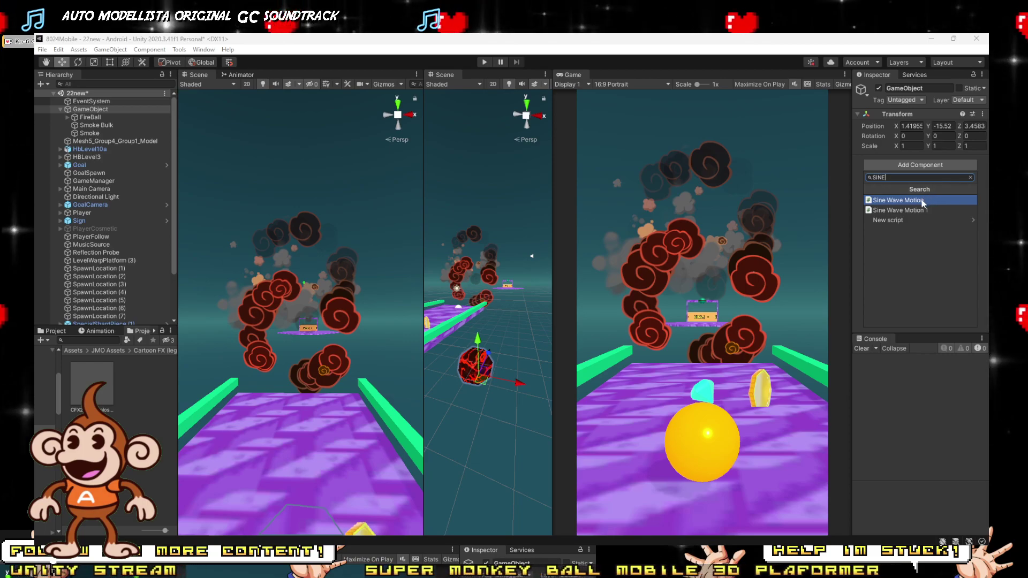
left_click(926, 232)
left_click(926, 242)
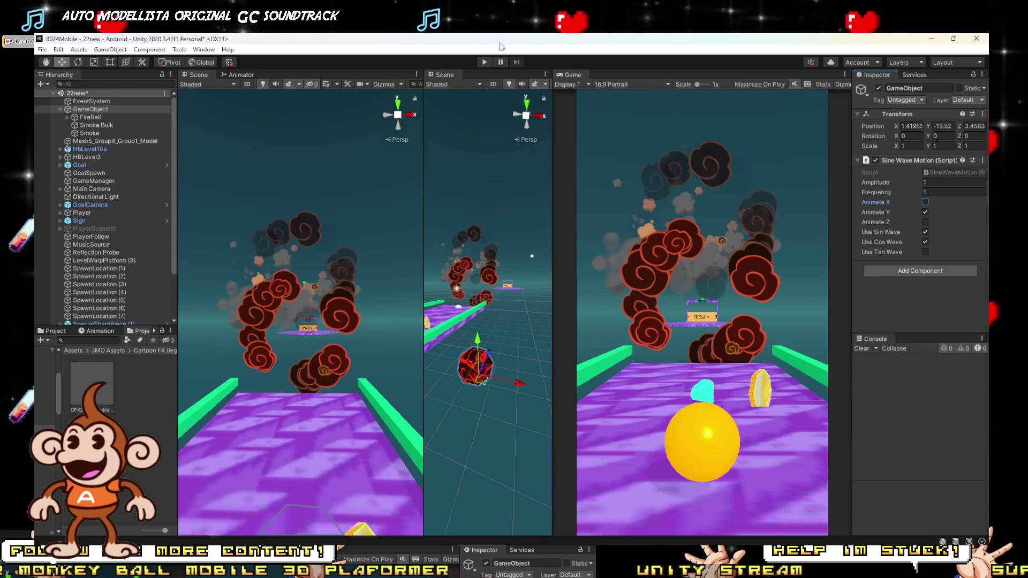
Run the game and set the Sine Wave Motion amplitude to 6.93, watching the fireball from the side.
left_click(486, 62)
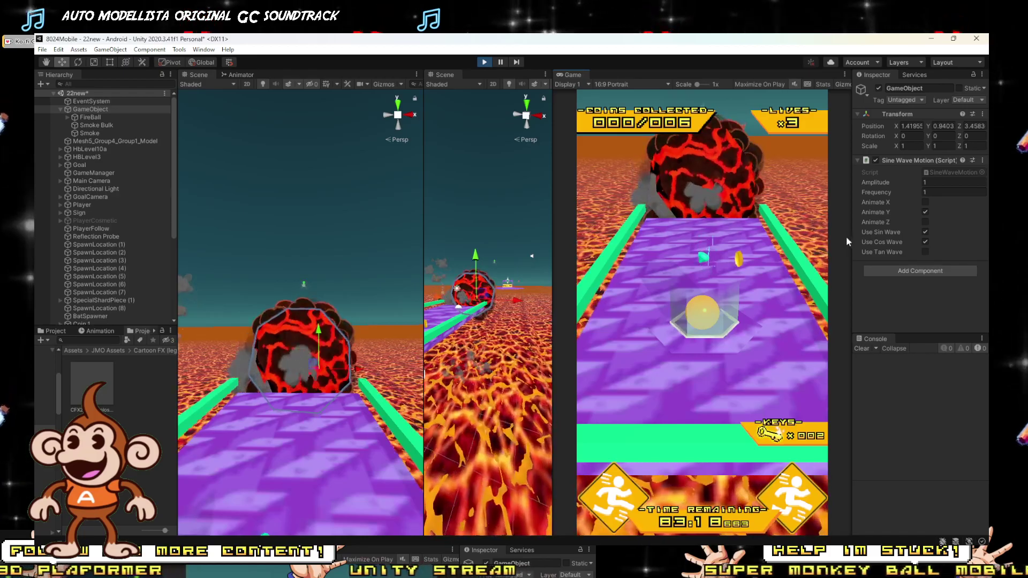
left_click_drag(907, 181, 933, 212)
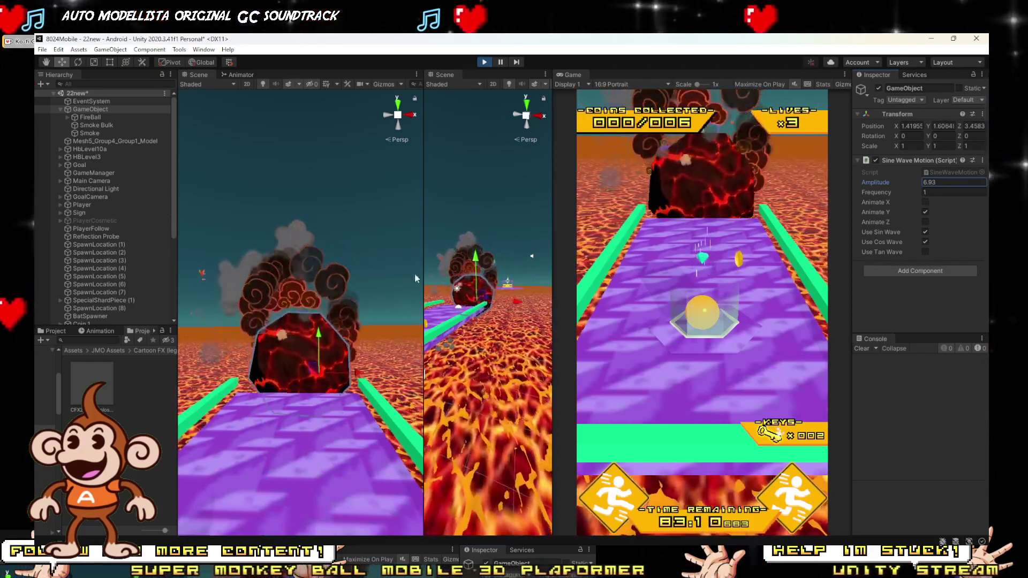
left_click(459, 211)
right_click_drag(475, 240, 306, 222)
key("w")
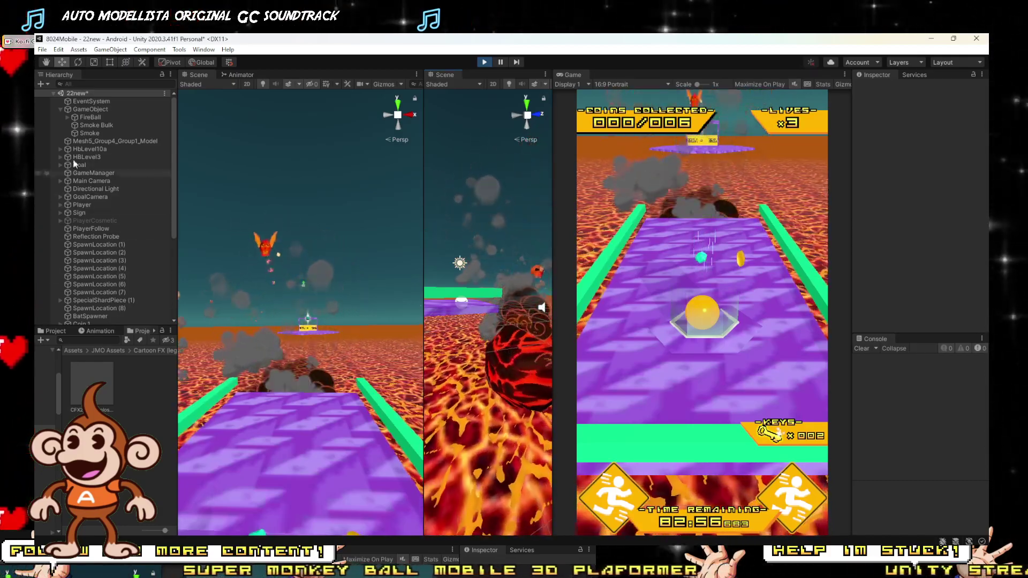
Try amplitudes of 28.75 and 15.49 for GameObject's Sine Wave Motion, and turn off Use Sin Wave.
left_click(89, 109)
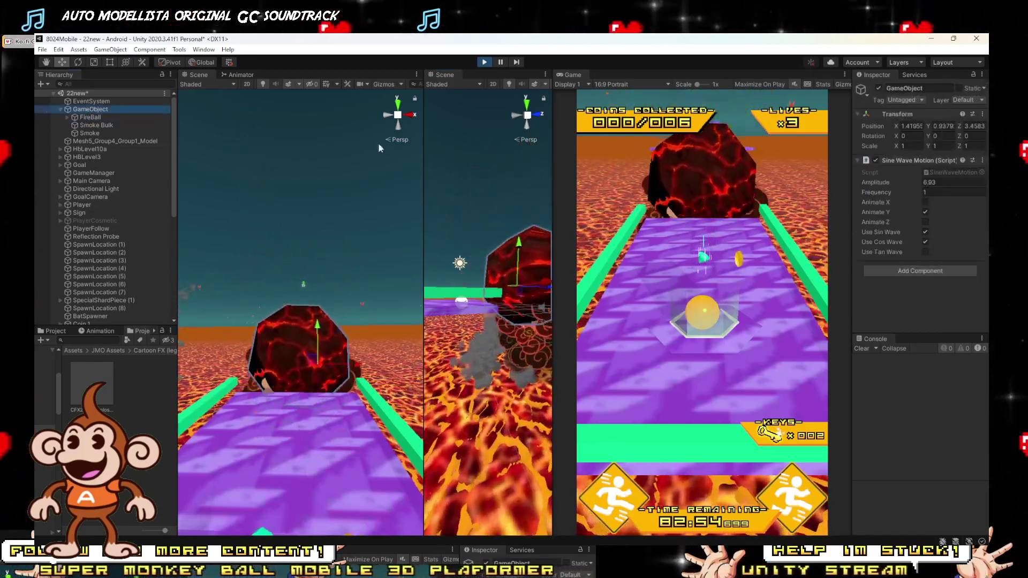
left_click_drag(903, 186, 473, 207)
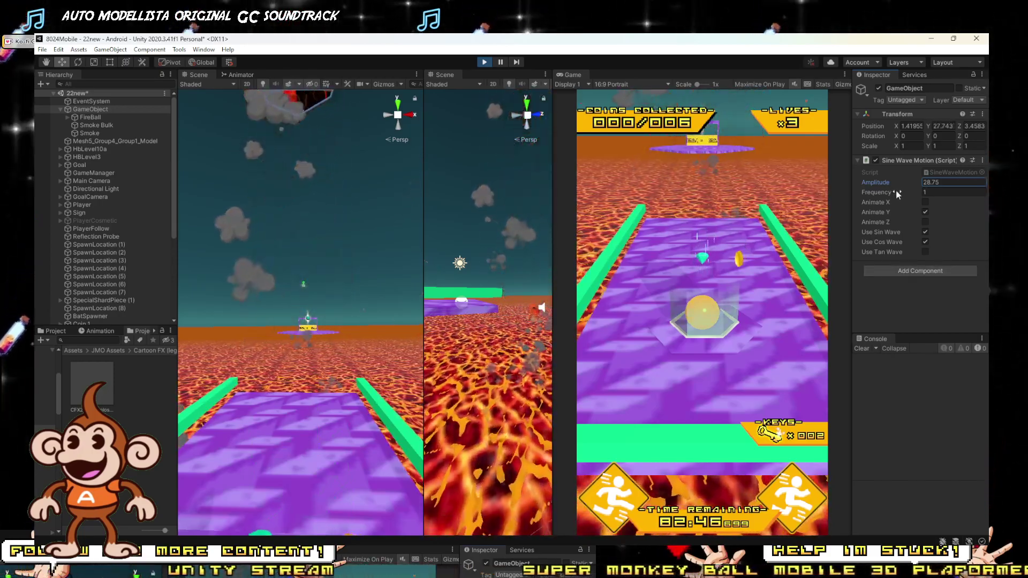
left_click_drag(902, 187, 802, 185)
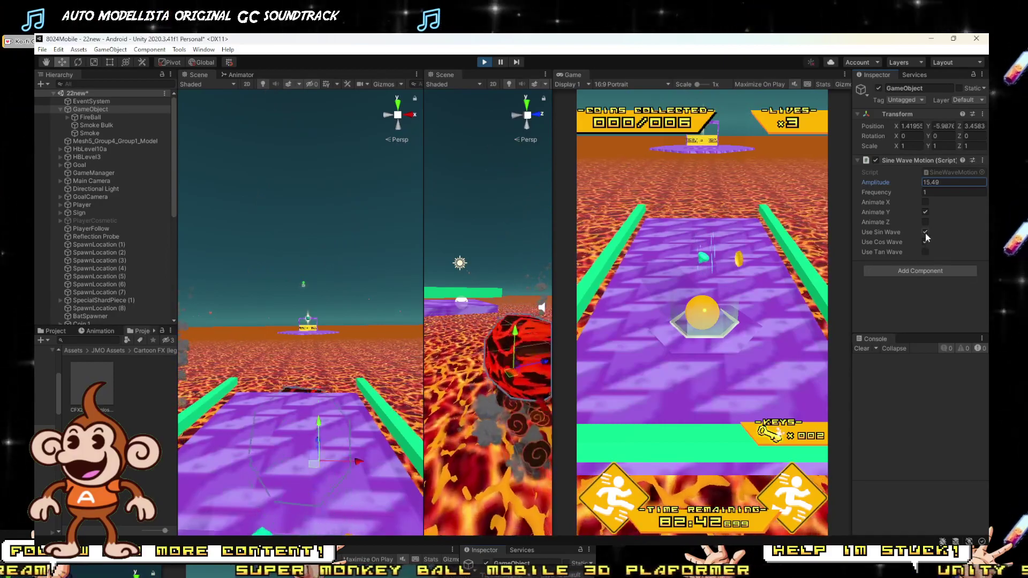
left_click(925, 232)
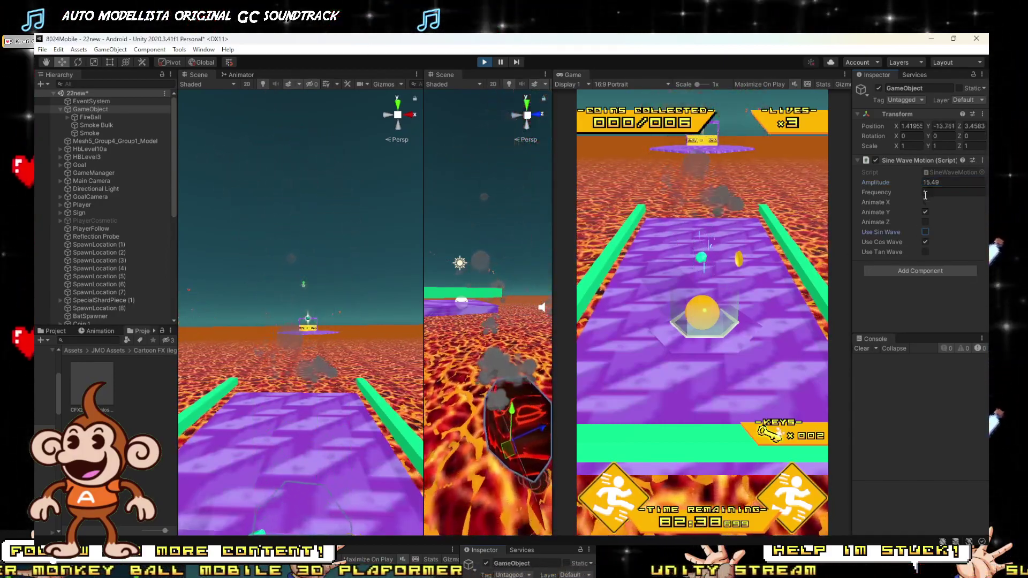
Try a frequency of 0.26 with amplitudes of 27.6 and 44.53 for the Sine Wave Motion.
left_click_drag(962, 178, 930, 194)
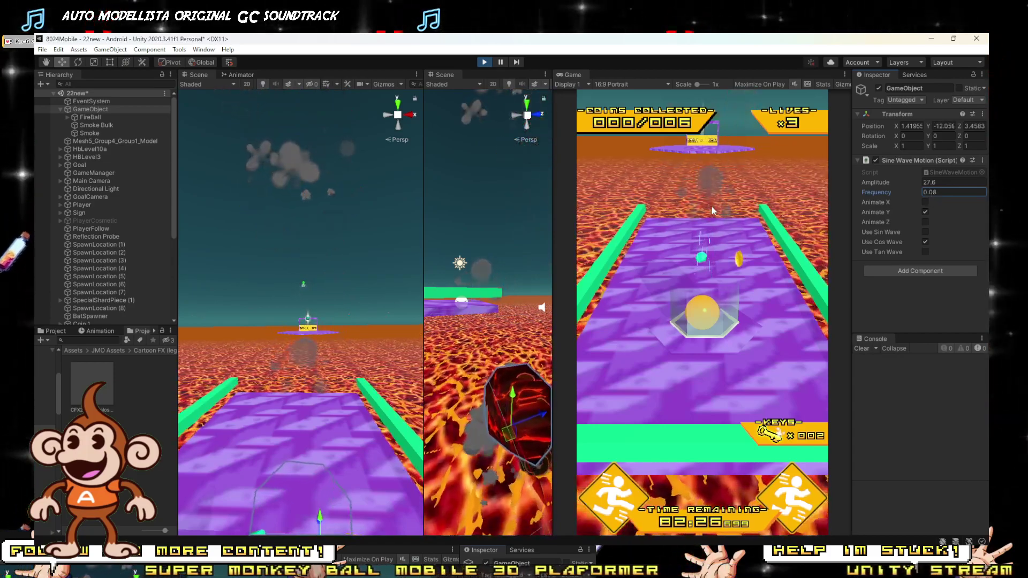
left_click_drag(893, 196, 899, 194)
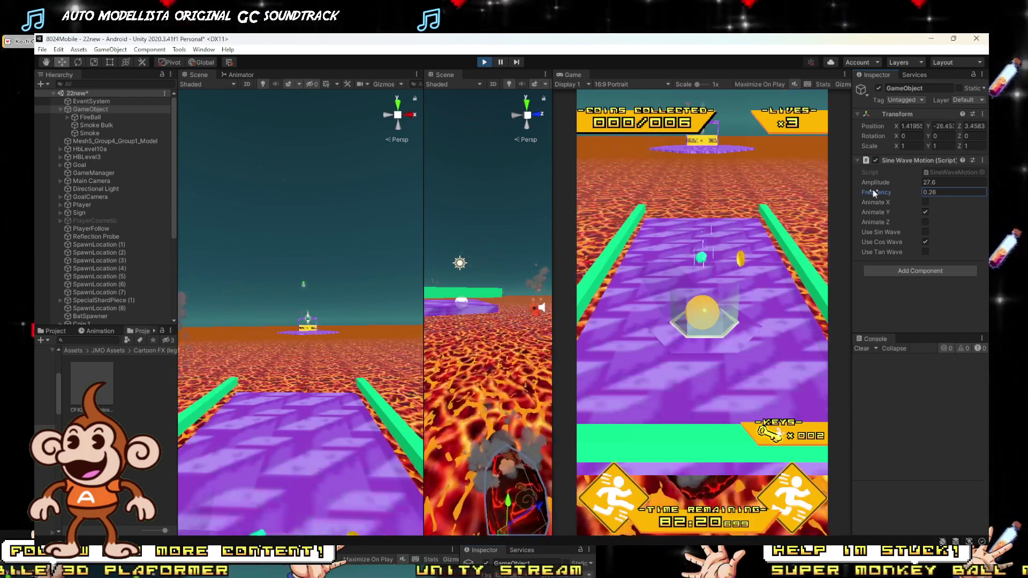
left_click_drag(885, 186, 224, 174)
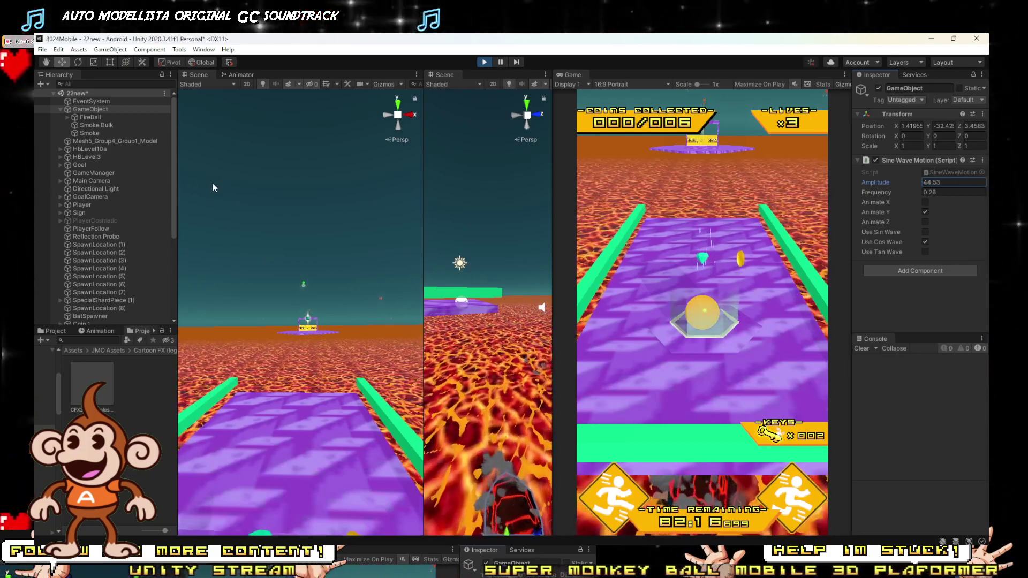
Set the Sine Wave Motion amplitude to 272.4 and frequency to 0.3, watching the motion from a raised view of the level.
left_click_drag(900, 185, 80, 196)
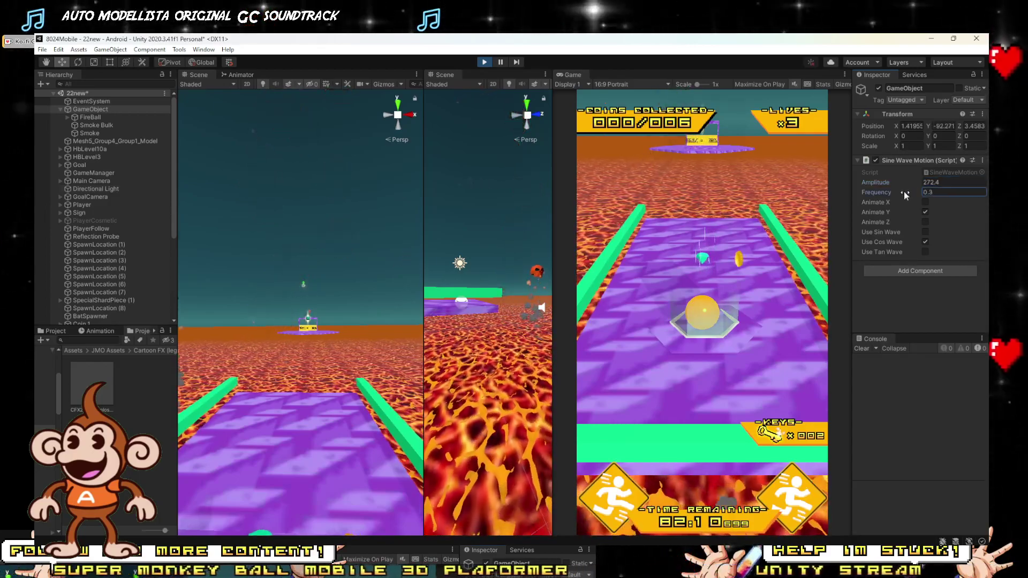
left_click_drag(904, 192, 950, 192)
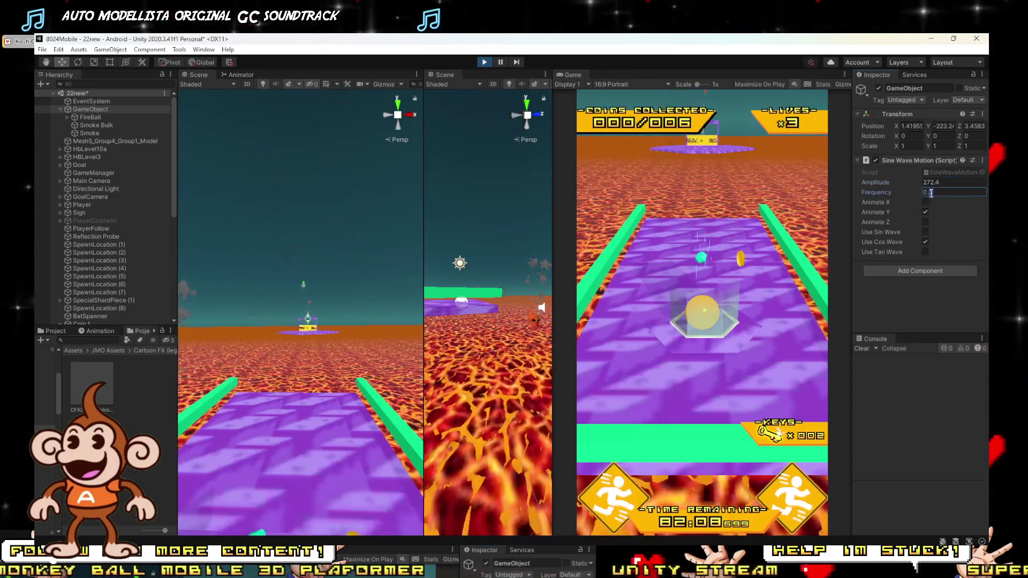
right_click_drag(357, 286, 349, 347)
key("s")
left_click_drag(349, 350, 257, 389, "alt")
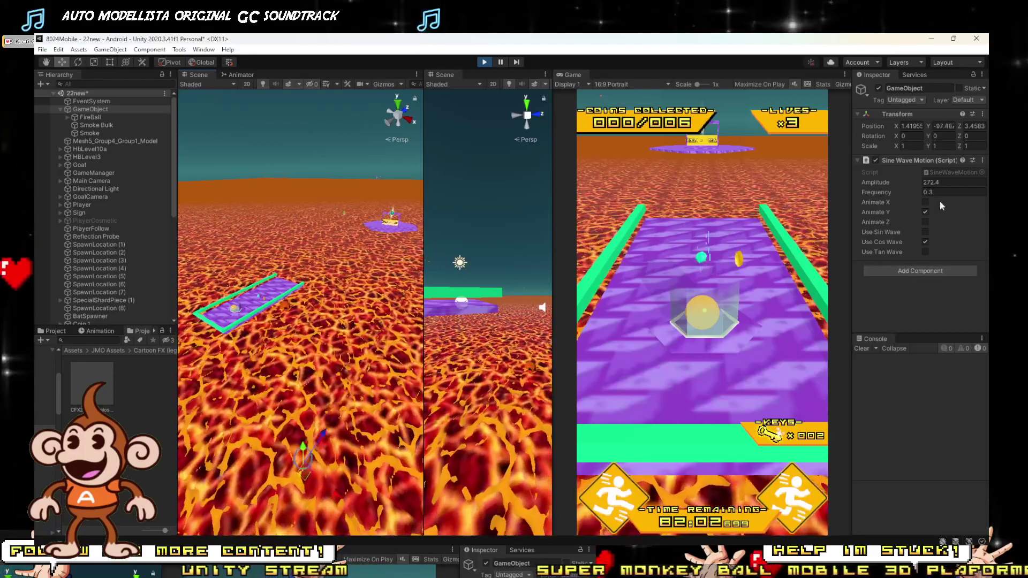
Try a frequency of 0.1 for GameObject's Sine Wave Motion and watch the fireball from a shifted scene view.
left_click(931, 193)
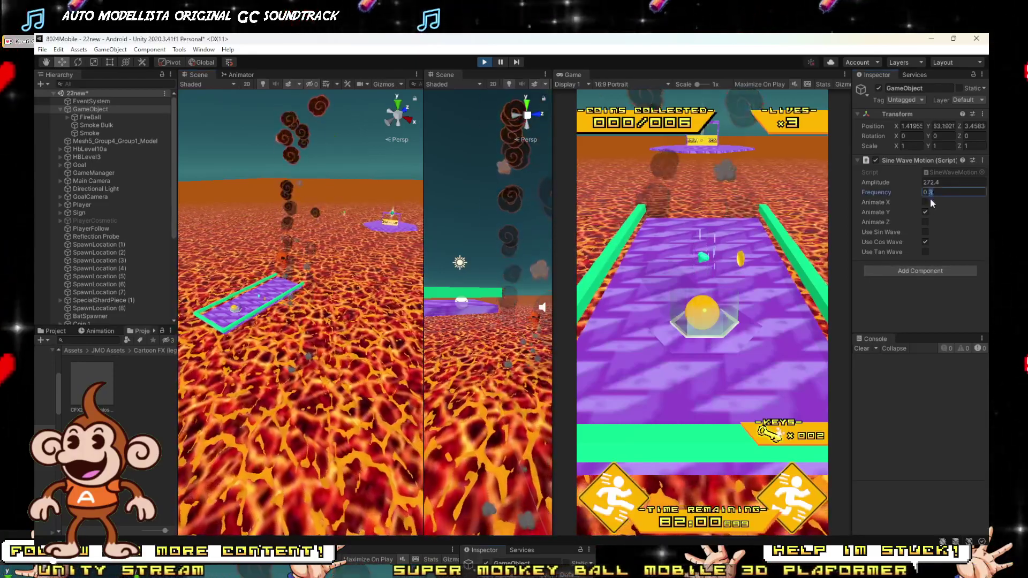
type("0.1")
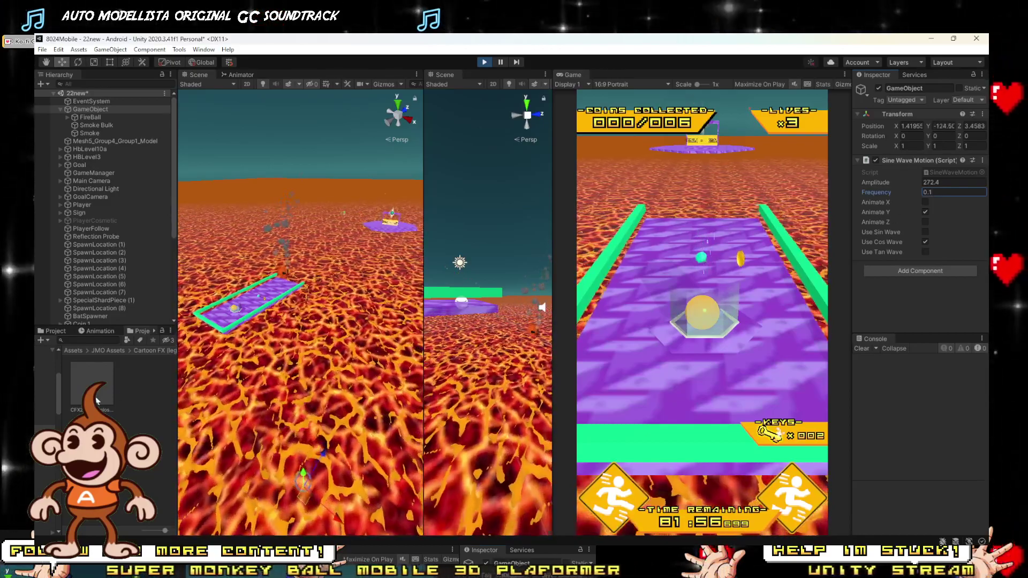
right_click_drag(303, 341, 306, 334)
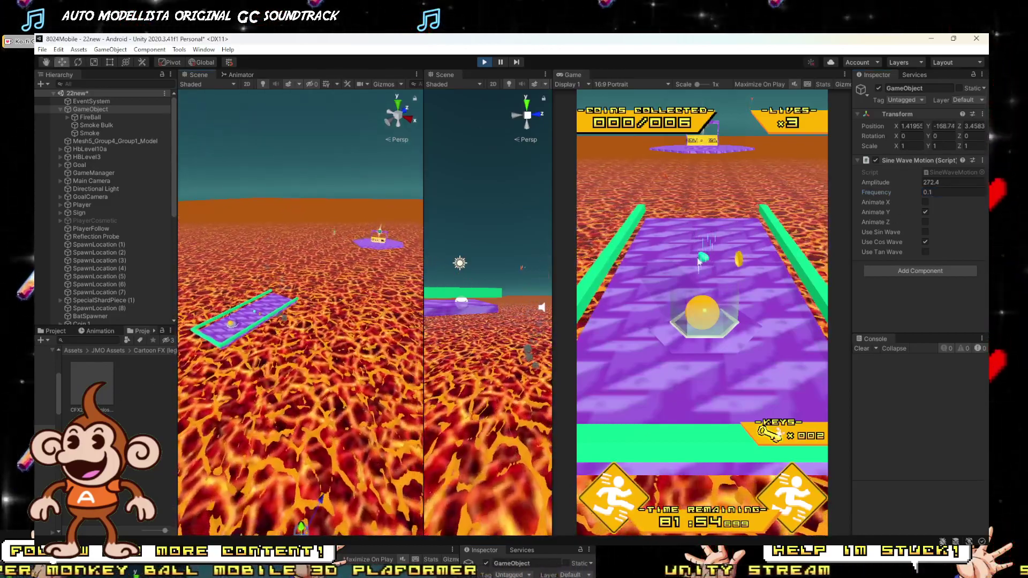
Try a Sine Wave Motion amplitude of 15.8, set the frequency to 1, and raise the amplitude to 16.5.
left_click_drag(896, 184, 557, 187)
left_click_drag(389, 192, 921, 193)
left_click(938, 192)
type("9.7")
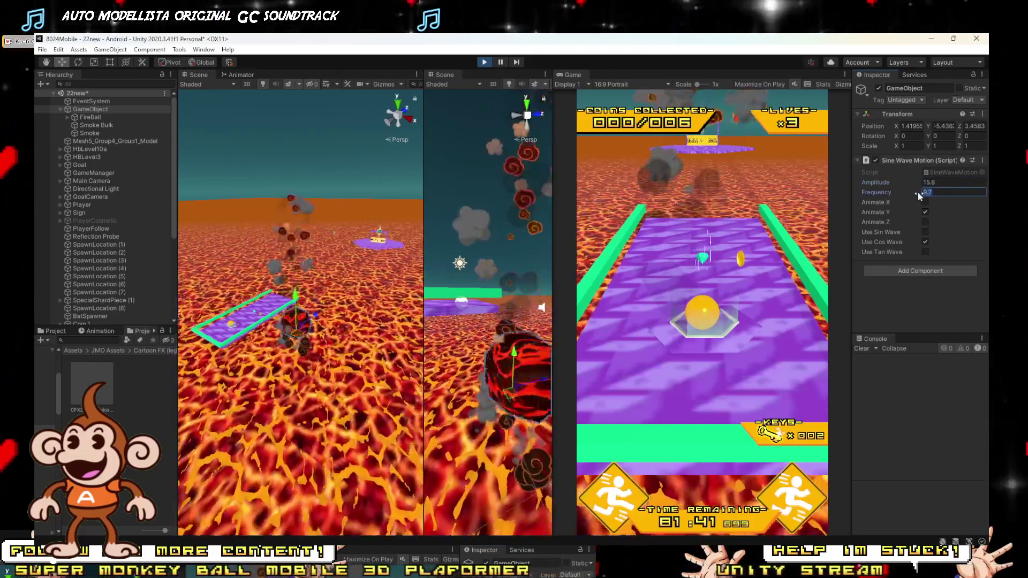
type("1")
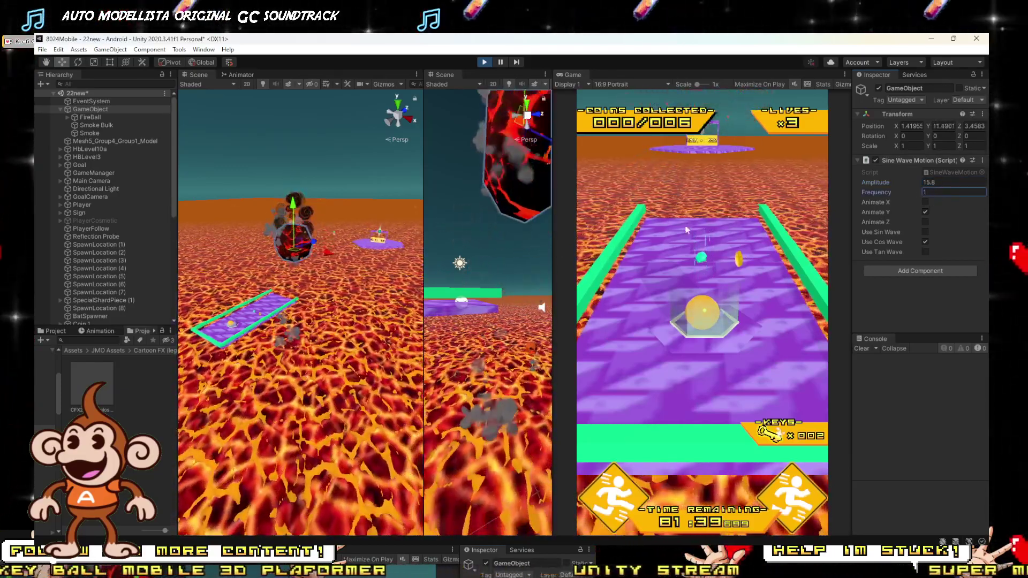
mouse_move(908, 185)
left_mouse_down()
mouse_move(871, 184)
mouse_move(918, 181)
left_mouse_up()
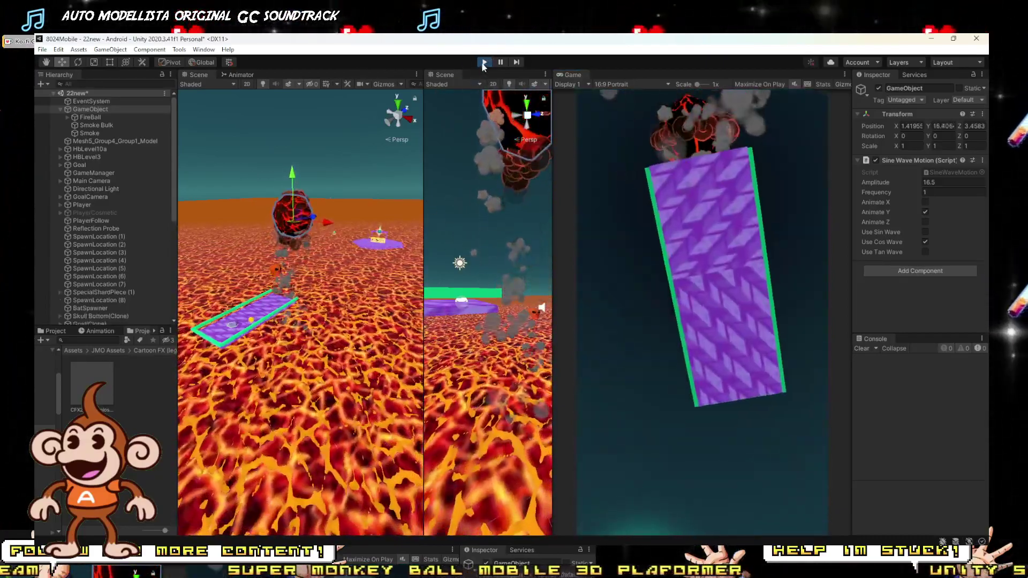
Stop the game and reposition the fireball's GameObject at Y -0.47 and Z 3.32, just past the end of the platform.
left_click(484, 63)
key("w")
right_click_drag(338, 305, 321, 339)
scroll(322, 340, "down", 5)
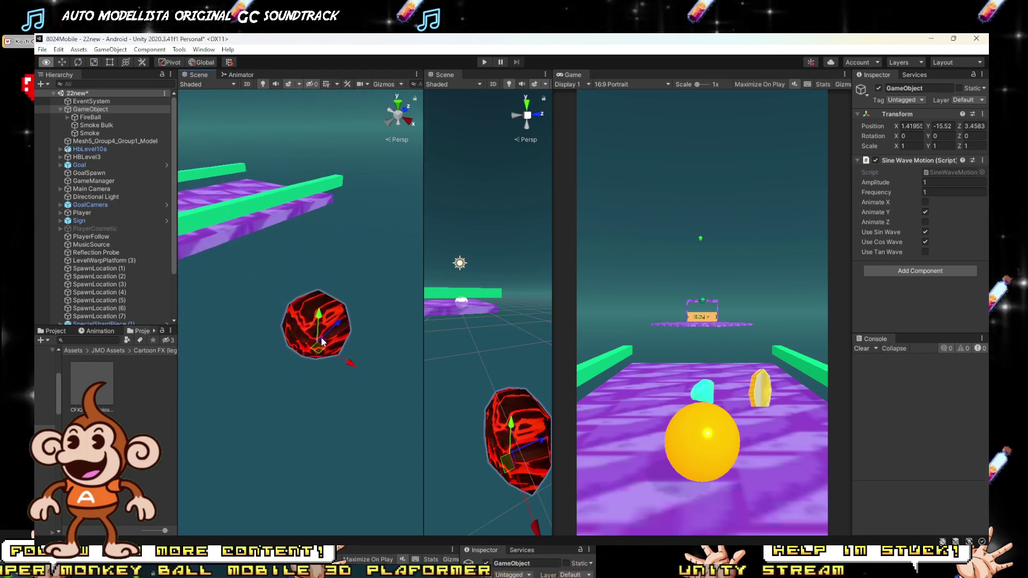
scroll(317, 336, "down", 5)
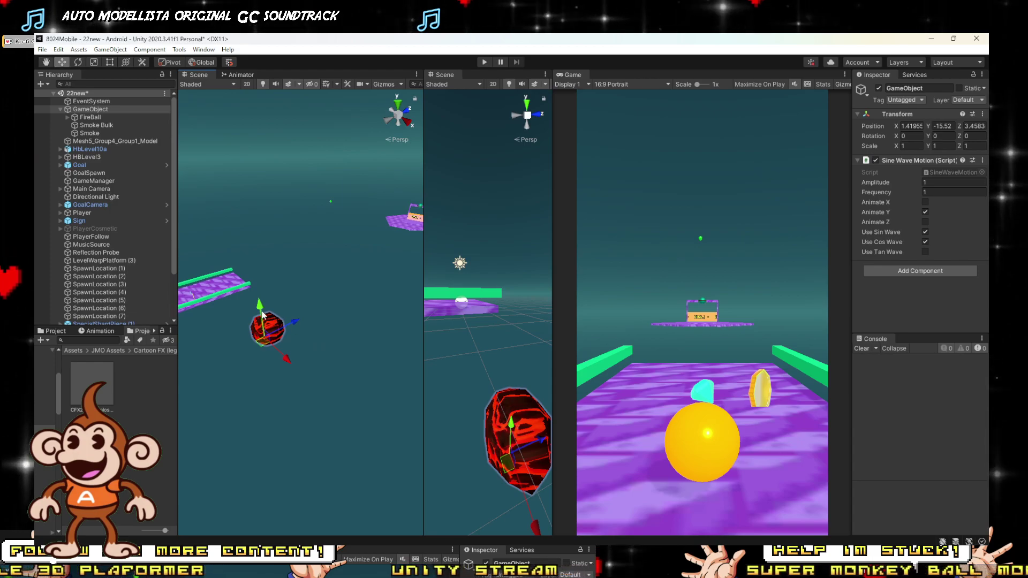
left_click_drag(260, 306, 261, 229)
key("f")
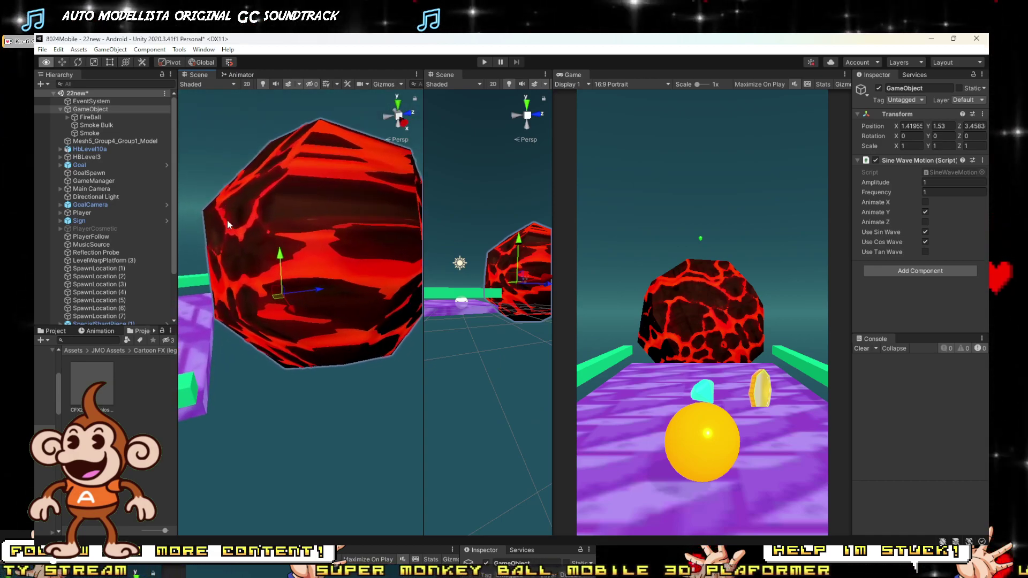
left_click_drag(325, 278, 314, 279)
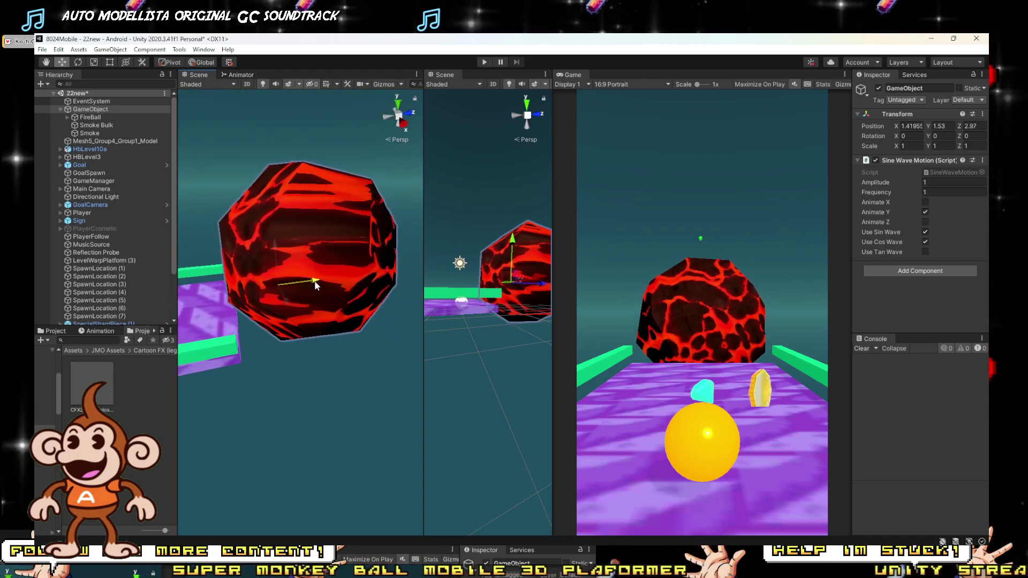
left_click_drag(276, 247, 324, 320)
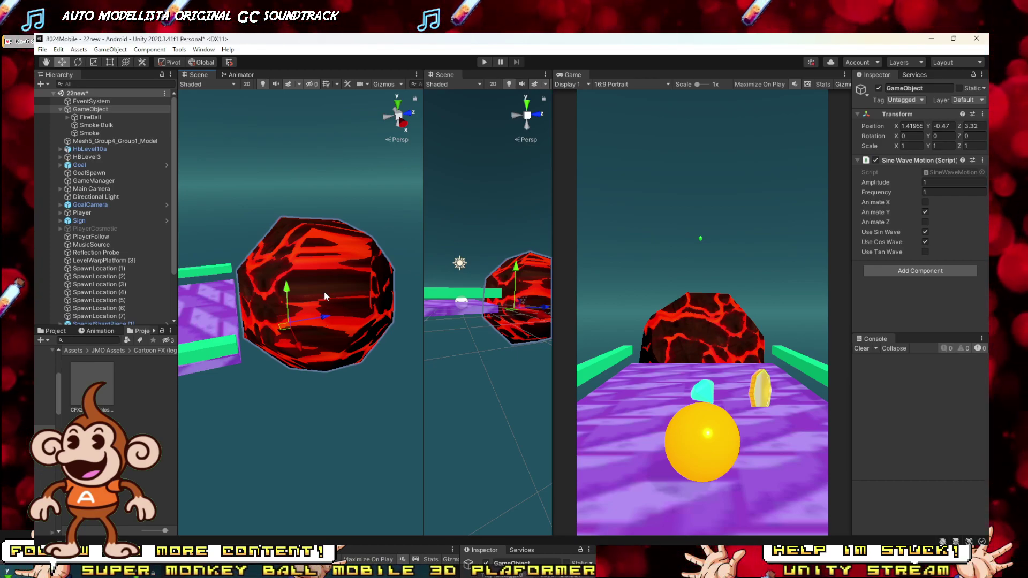
Duplicate the HbLevel10a platform twice and space the copies out beyond the fireball, the farthest at about Z 3.78.
scroll(324, 293, "down", 8)
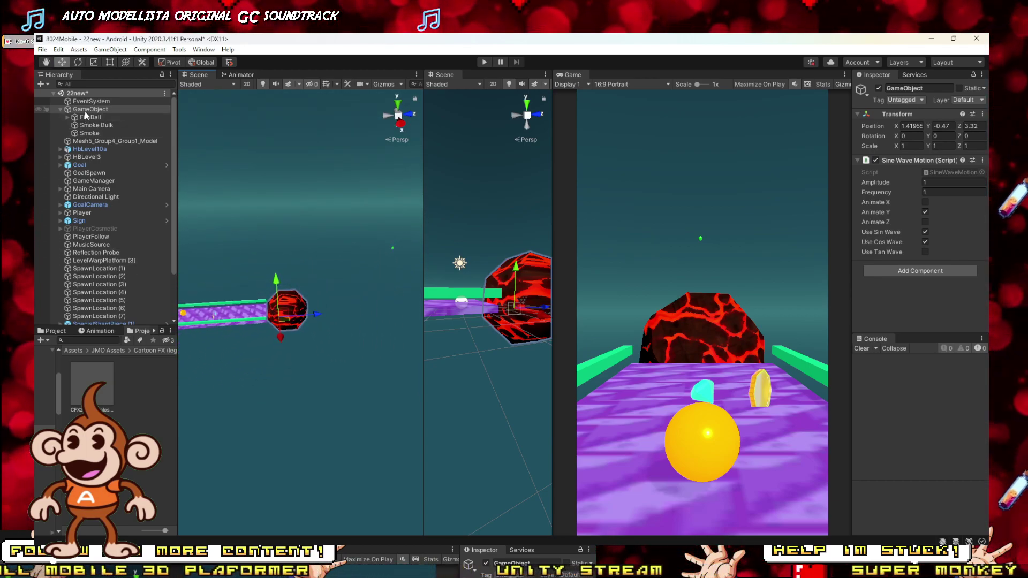
scroll(301, 294, "up", 5)
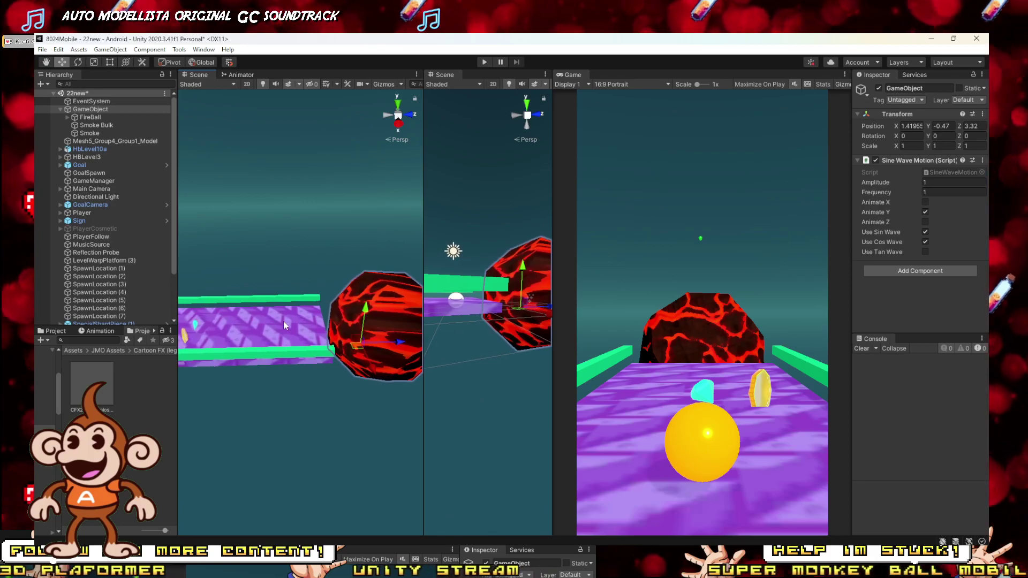
left_click(268, 310)
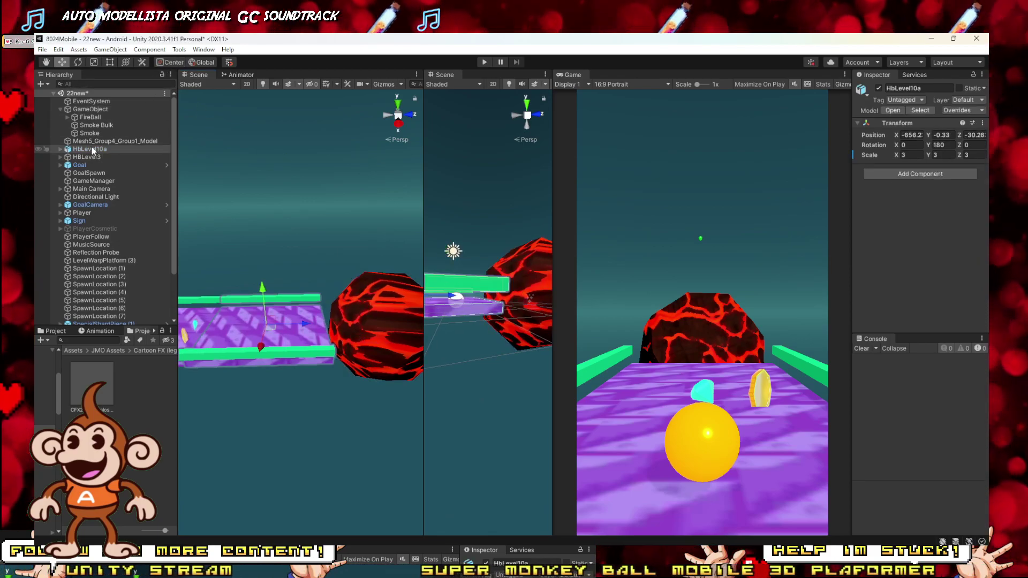
right_click_drag(352, 351, 343, 348)
scroll(342, 348, "up", 3)
scroll(343, 348, "down", 3)
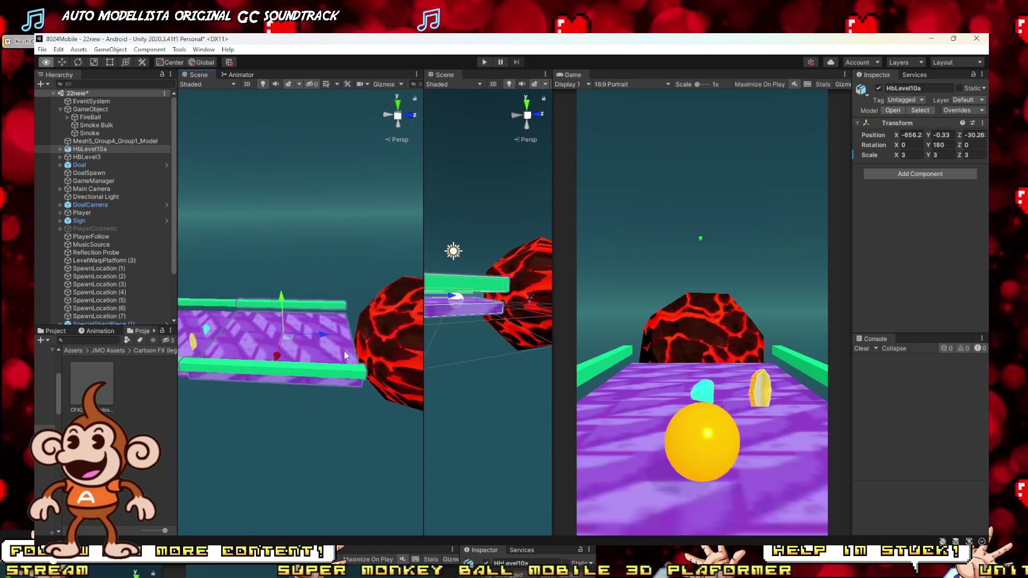
key("ctrl+d")
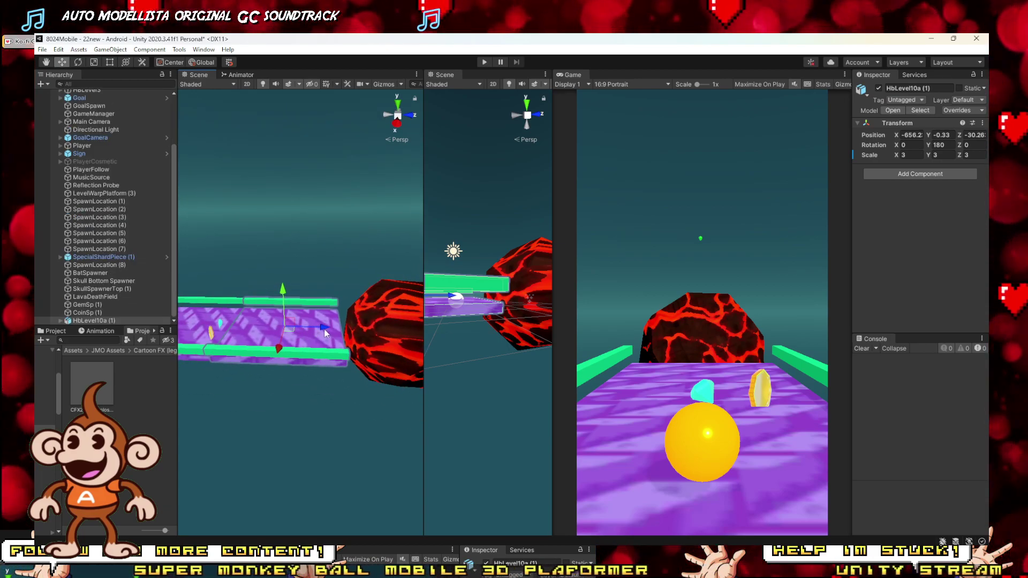
left_click_drag(307, 329, 524, 346)
left_click_drag(336, 325, 543, 335, "alt")
key("ctrl+d")
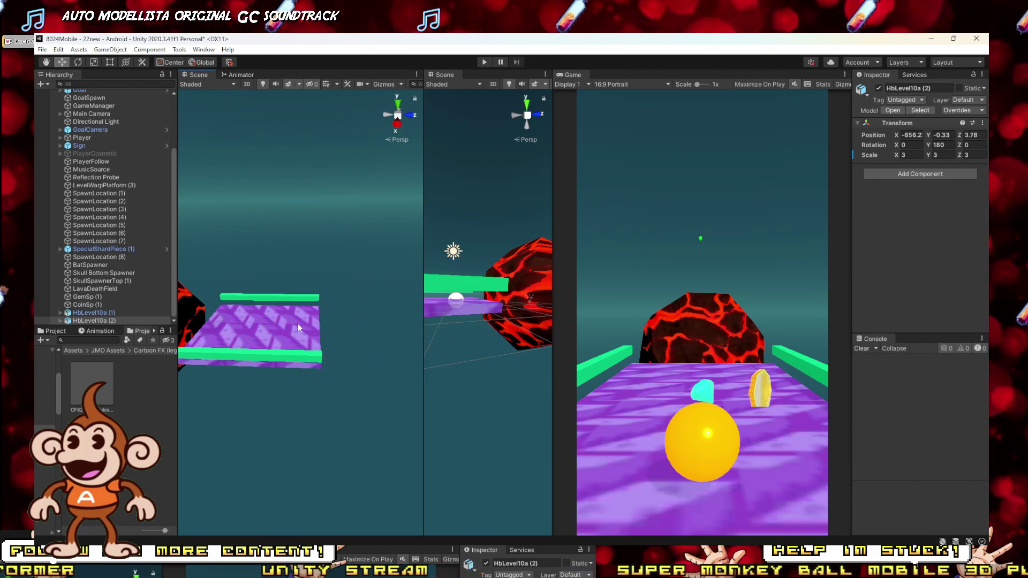
Duplicate FireBall and place the copy in the gap between the two new platforms at about Z 16.84.
scroll(285, 328, "down", 10)
left_click(258, 327)
left_click_drag(259, 327, 210, 291, "alt")
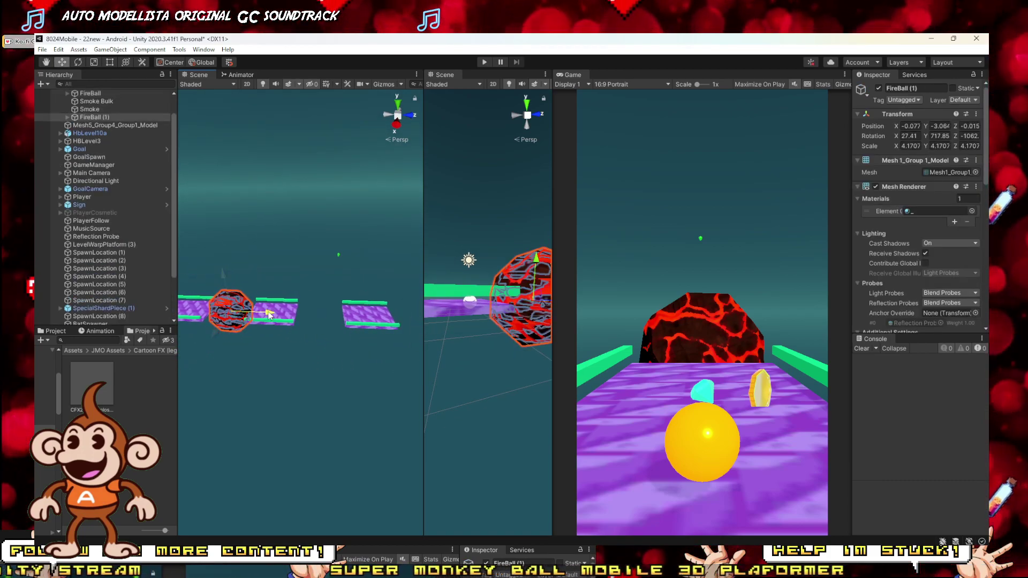
left_click_drag(270, 315, 361, 323)
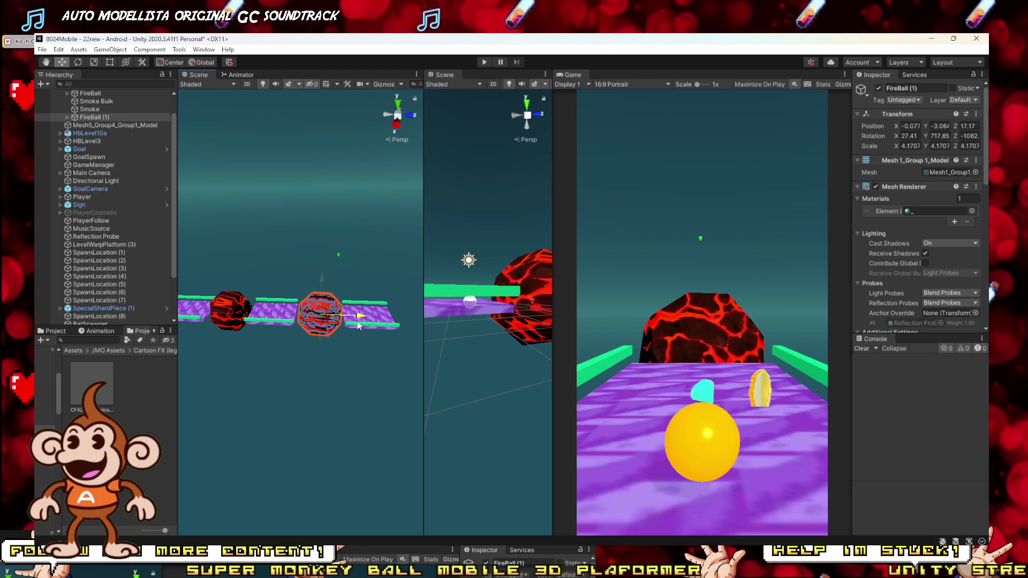
scroll(361, 316, "up", 5)
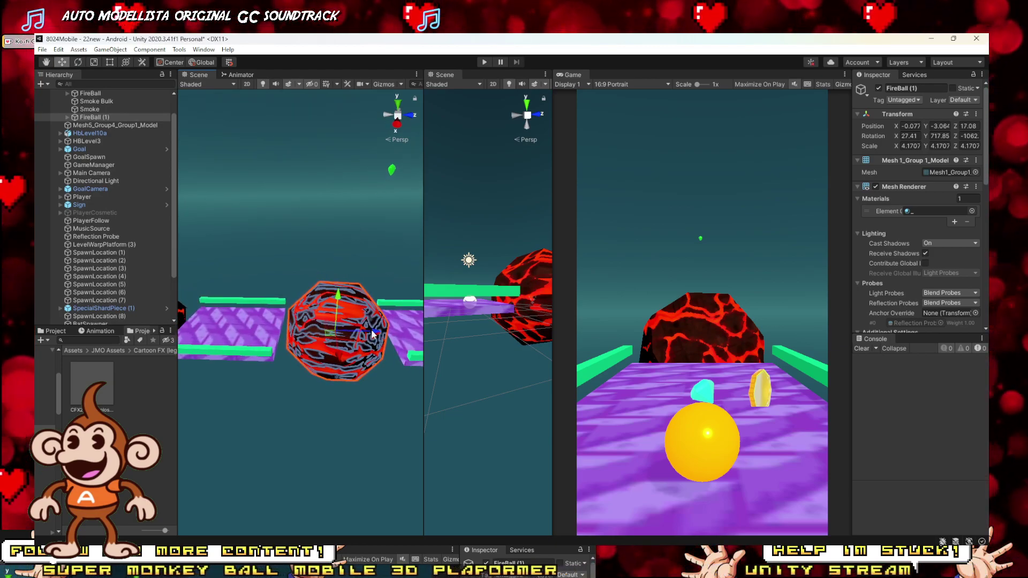
left_click_drag(370, 336, 369, 336)
left_click_drag(369, 336, 330, 334, "alt")
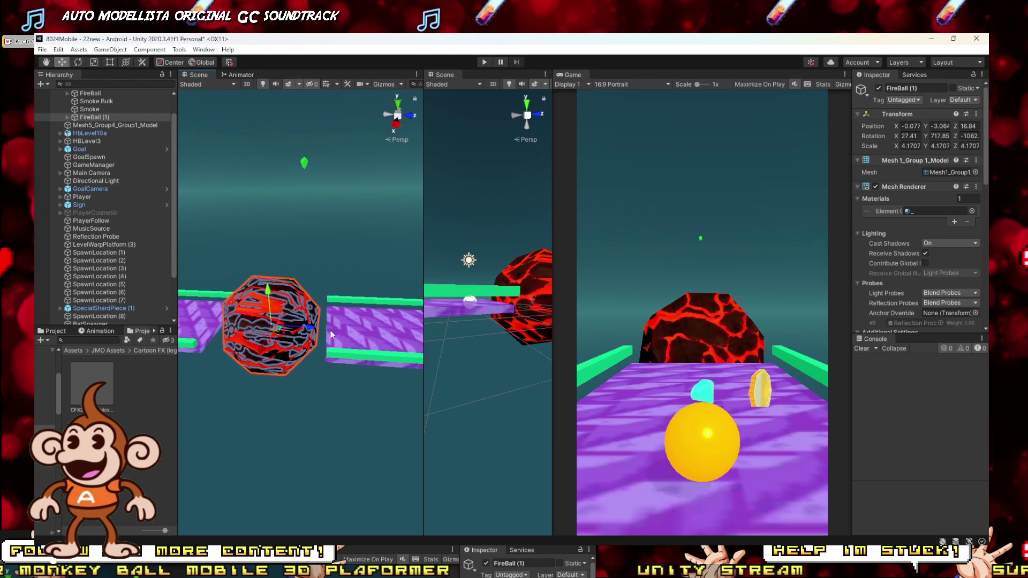
Move the HbLevel10a (2) platform closer to the second fireball, to about Z 3.2.
left_click(366, 335)
key("f")
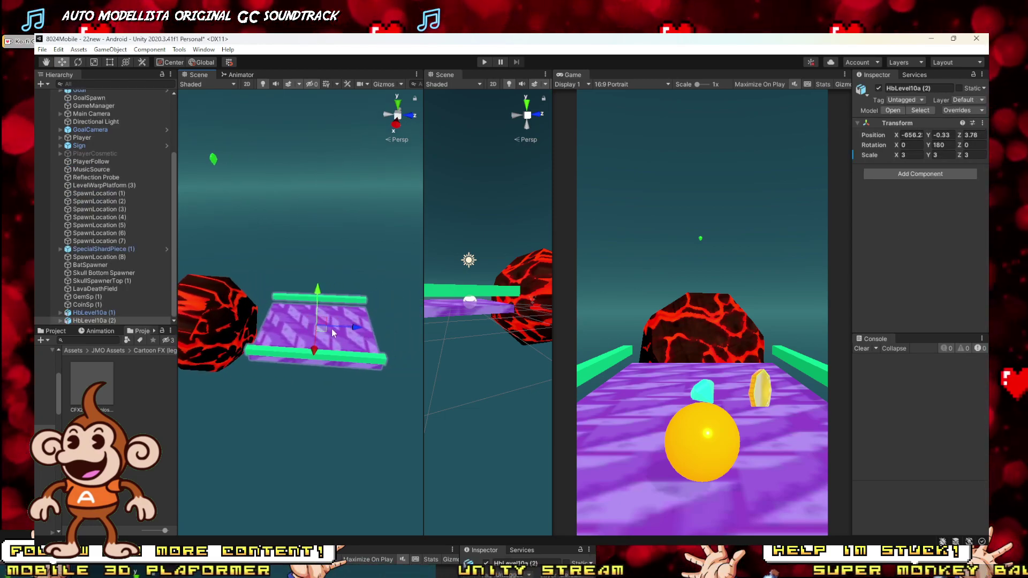
right_click_drag(341, 327, 287, 318)
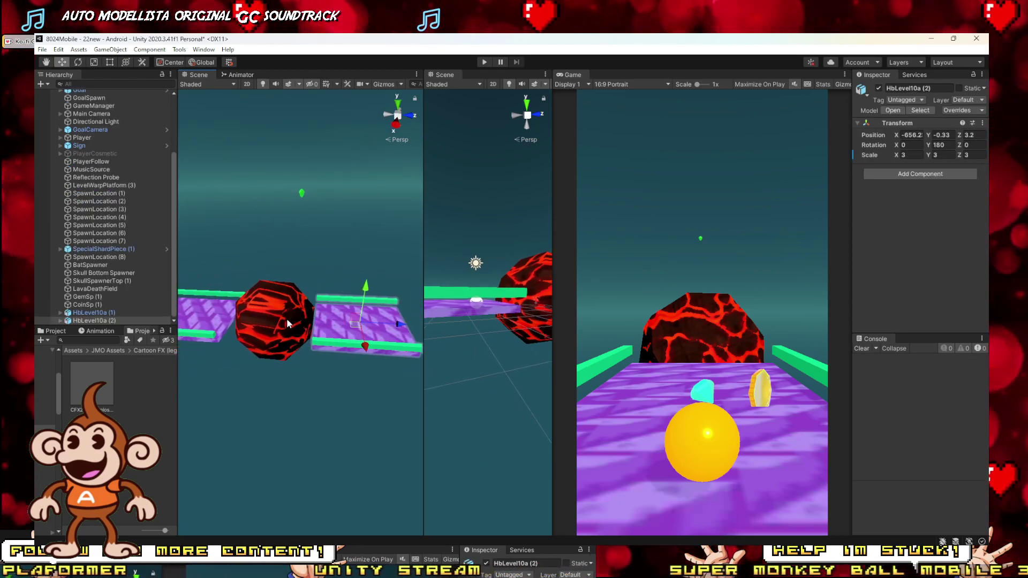
Duplicate the second fireball and place the copy just past the HbLevel10a (2) platform at about Z 33.1.
left_click(288, 320)
left_click_drag(318, 325, 432, 339)
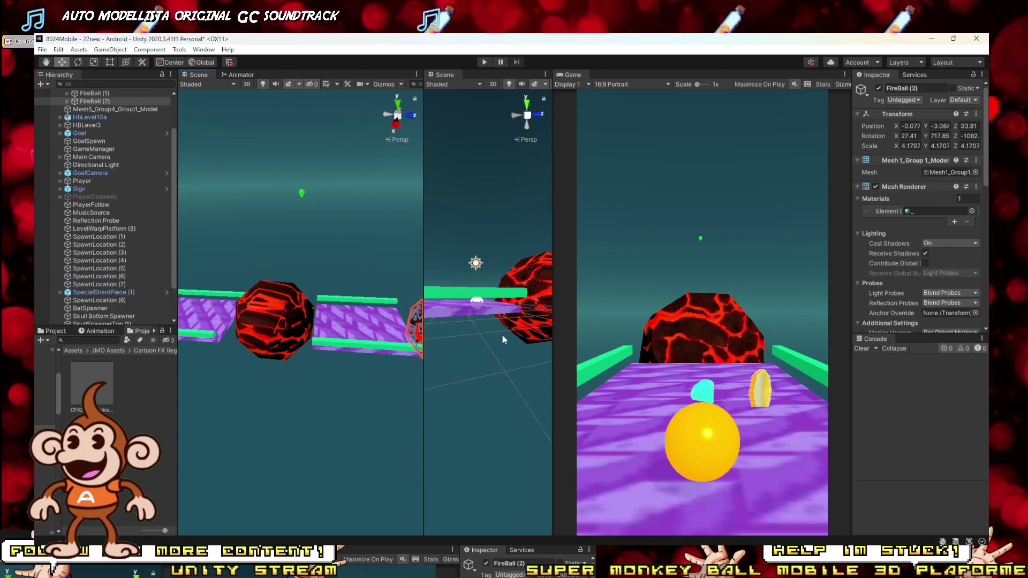
key("f")
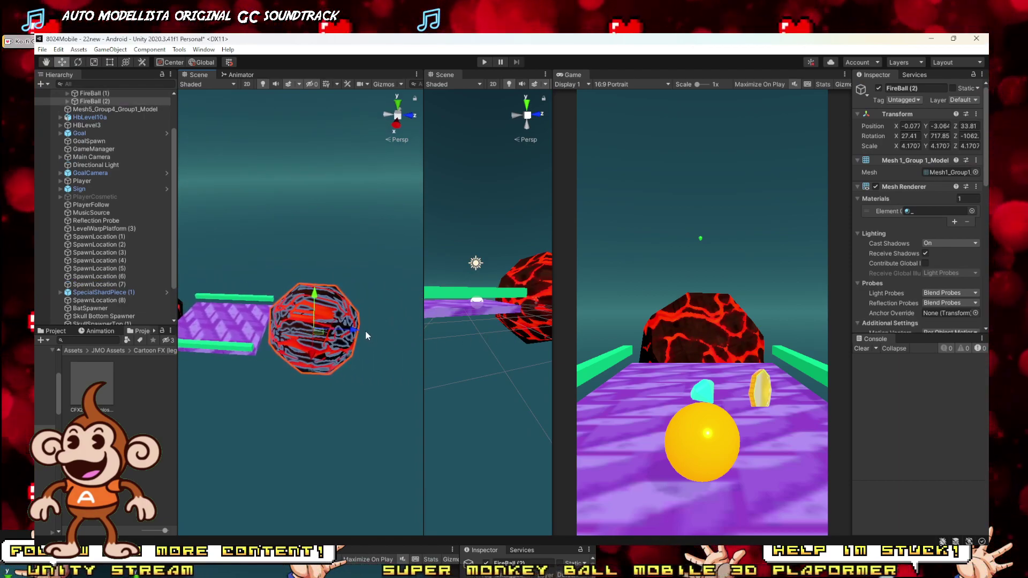
left_click_drag(356, 335, 348, 333)
key("s")
mouse_move(347, 332)
right_mouse_down()
mouse_move(463, 334)
mouse_move(358, 342)
right_mouse_up()
key("w")
Rotate the HbLevel10a (2) platform to about 270 degrees around the Y axis so its rails face the fireballs.
left_click(358, 347)
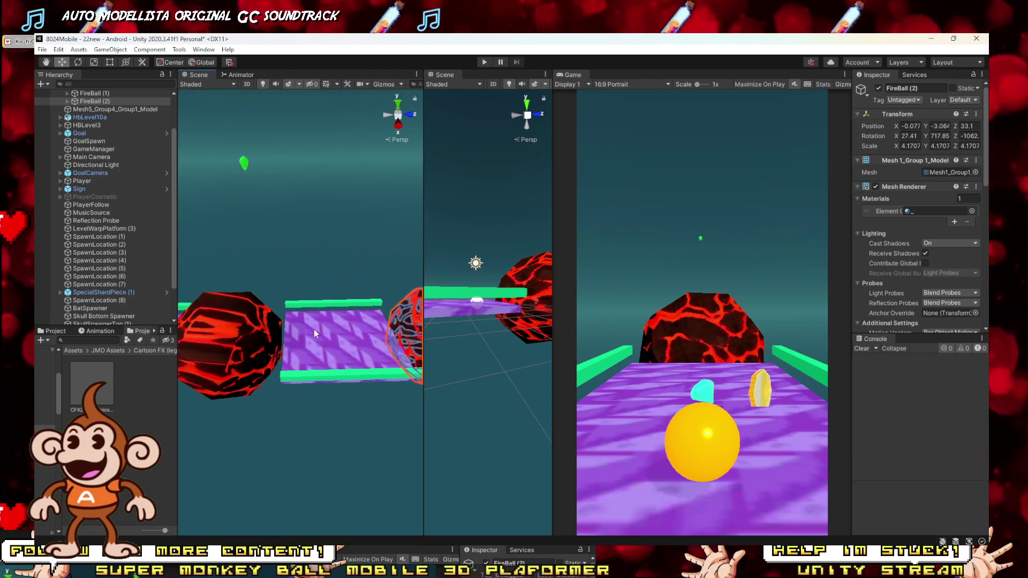
key("e")
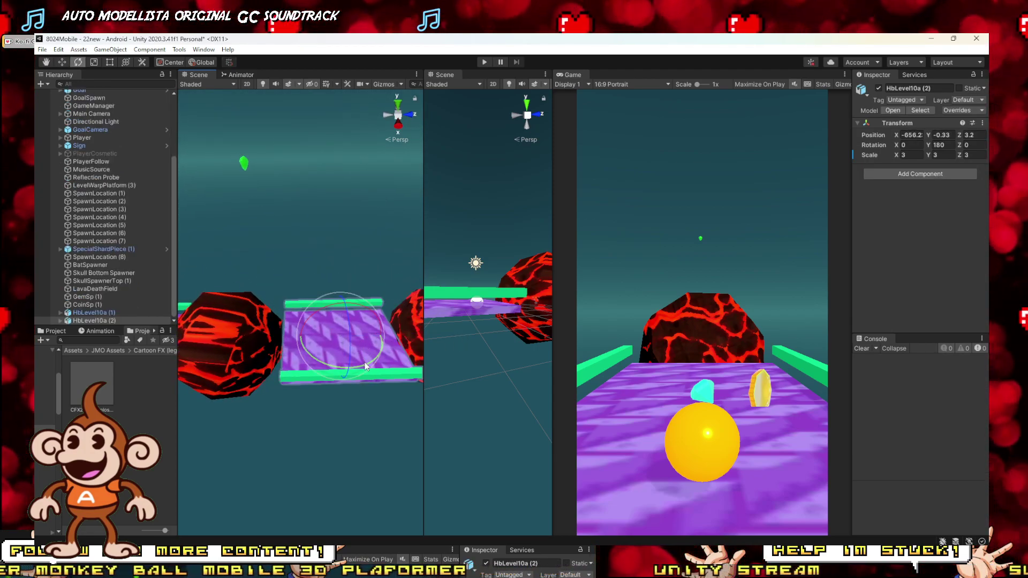
left_click_drag(365, 366, 250, 381)
left_click(283, 411)
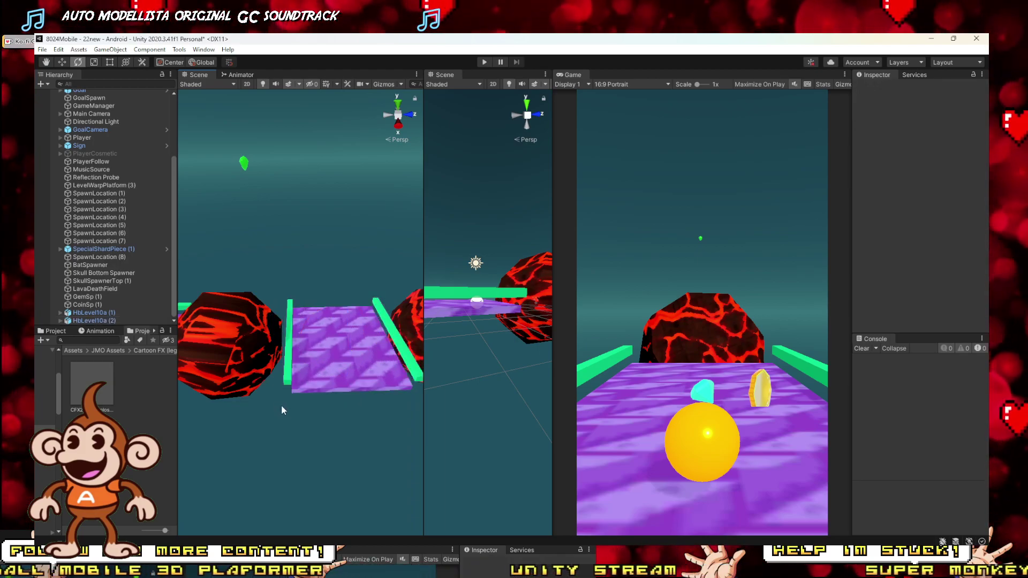
Try to delete the green rail of HbLevel10a (2), and completely unpack that platform's prefab.
left_click(289, 378)
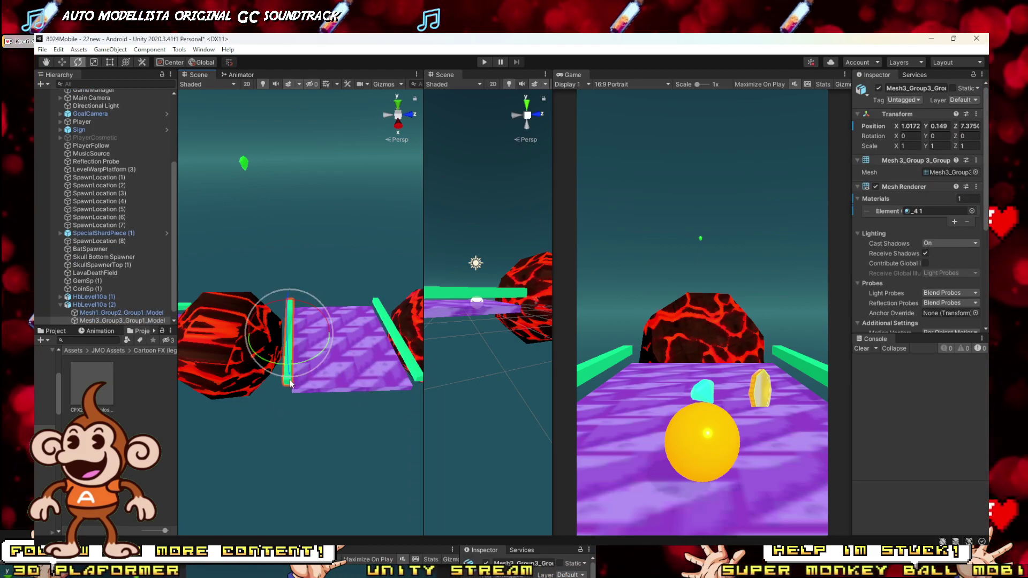
key("Delete")
left_click(578, 315)
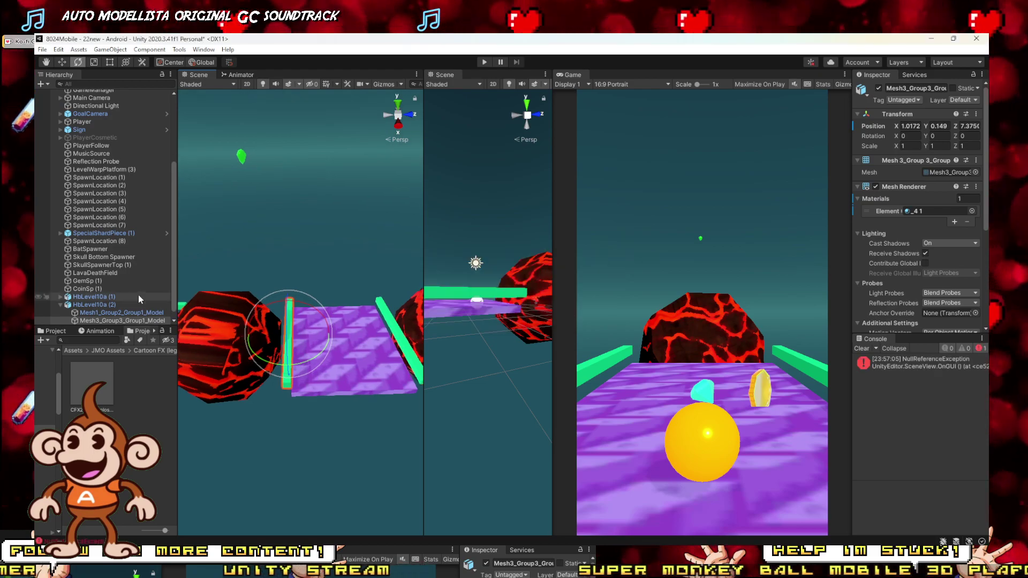
right_click(116, 306)
mouse_move(161, 355)
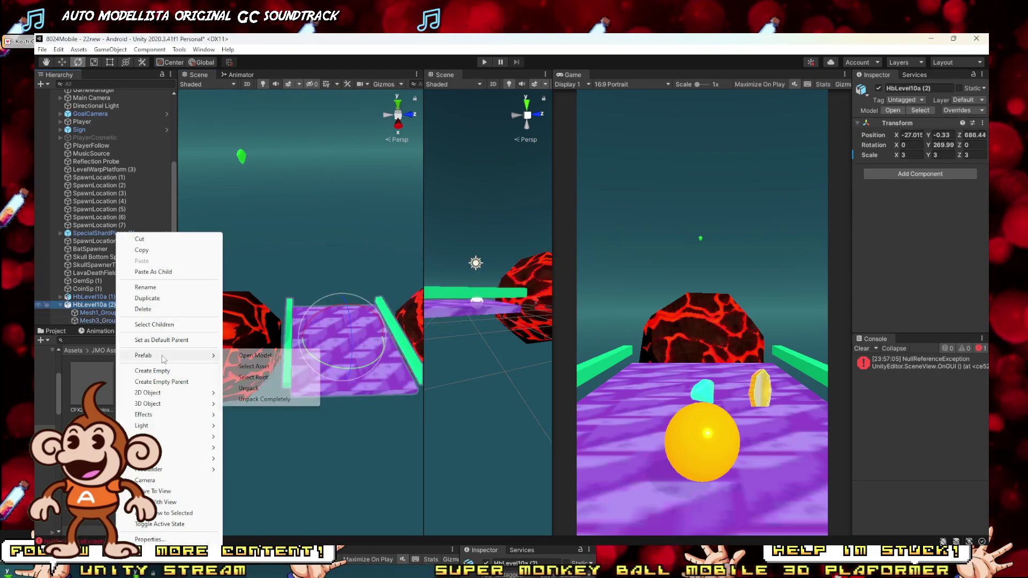
left_click(264, 400)
Delete both green rail meshes from HbLevel10a (2), leaving only its floor mesh, and inspect the platform from above.
left_click(103, 312)
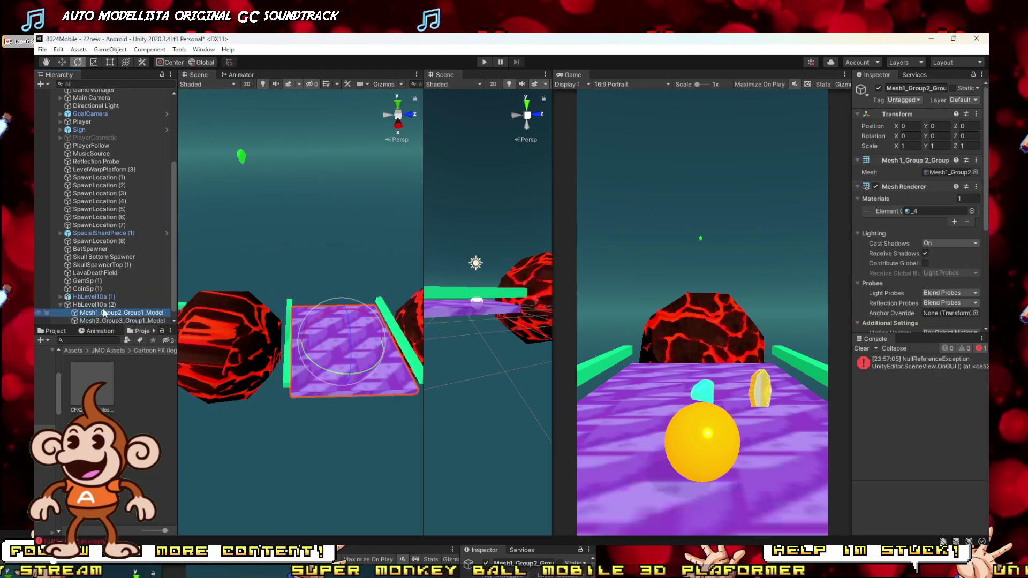
left_click(104, 320)
key("Delete")
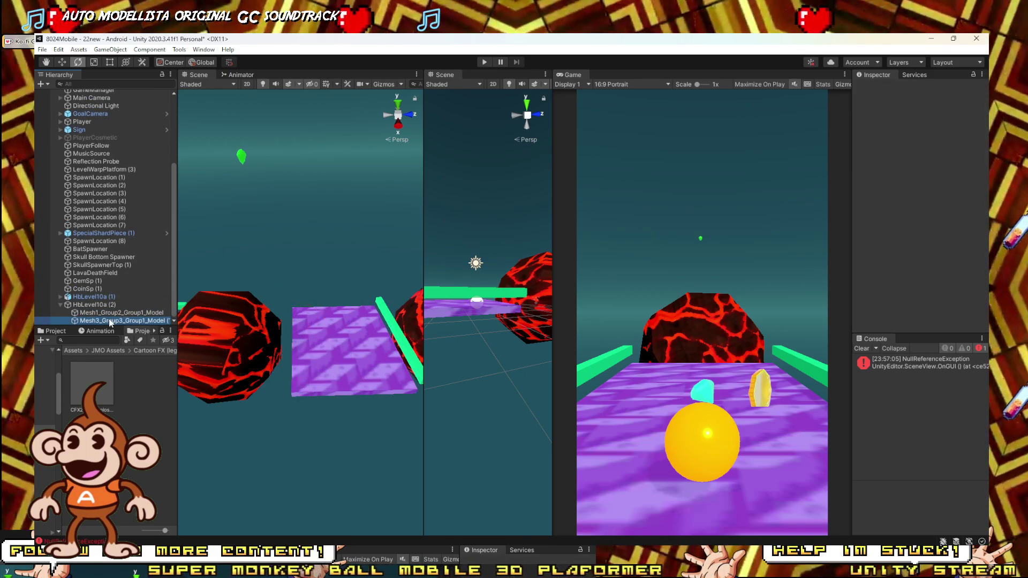
left_click(336, 354)
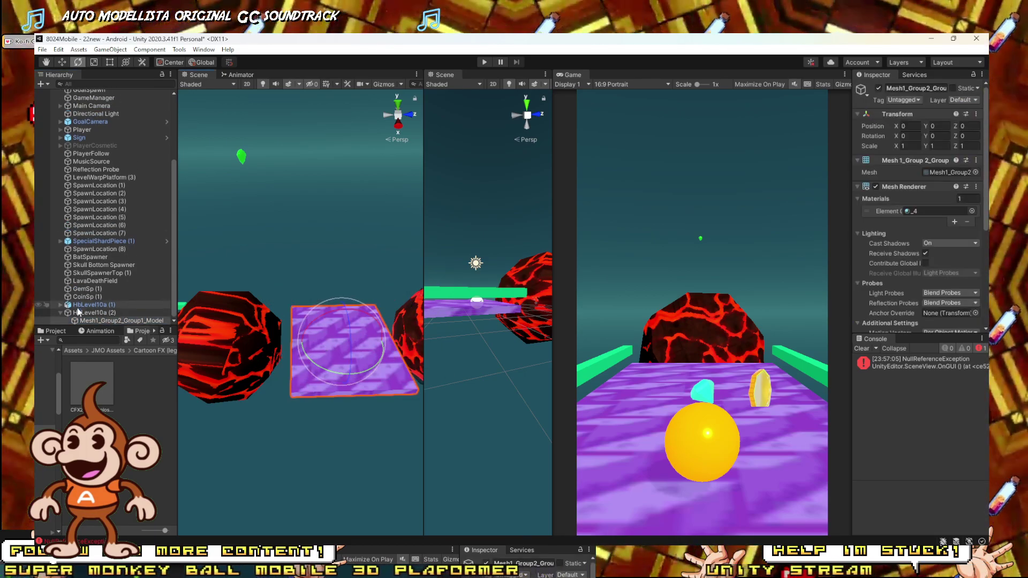
left_click(79, 312)
right_click_drag(338, 317, 369, 341)
key("s")
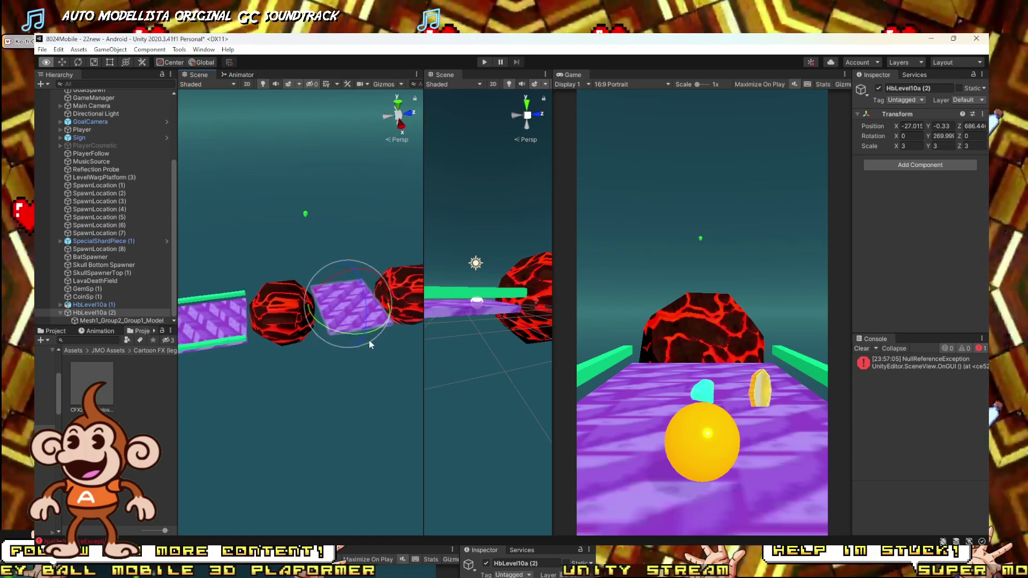
left_click_drag(368, 340, 418, 332, "alt")
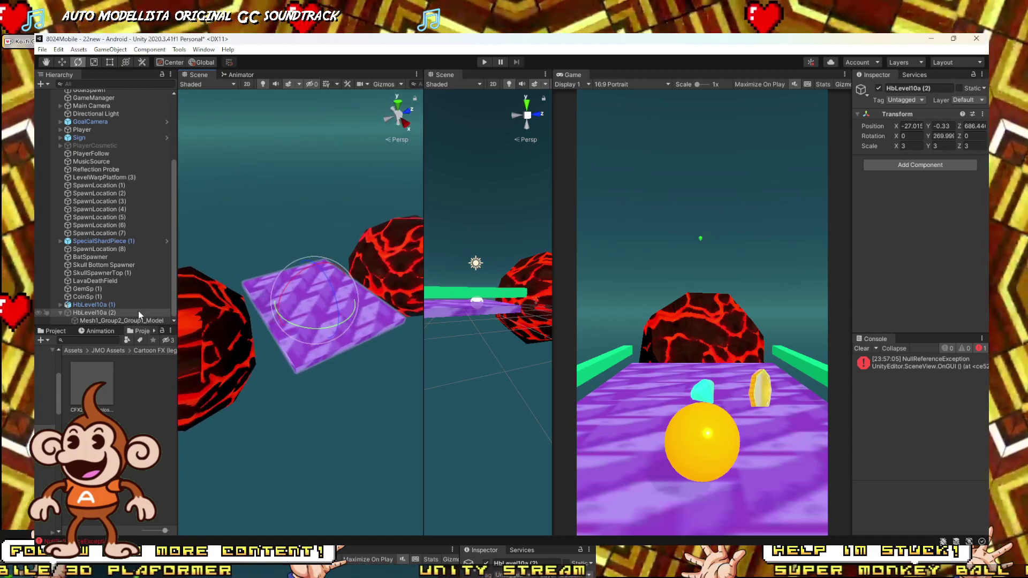
Undo the deletion of both green rails and select the HbLevel10a (2) platform.
key("ctrl+z")
key("ctrl+z")
key("ctrl+z")
key("ctrl+z")
key("ctrl+z")
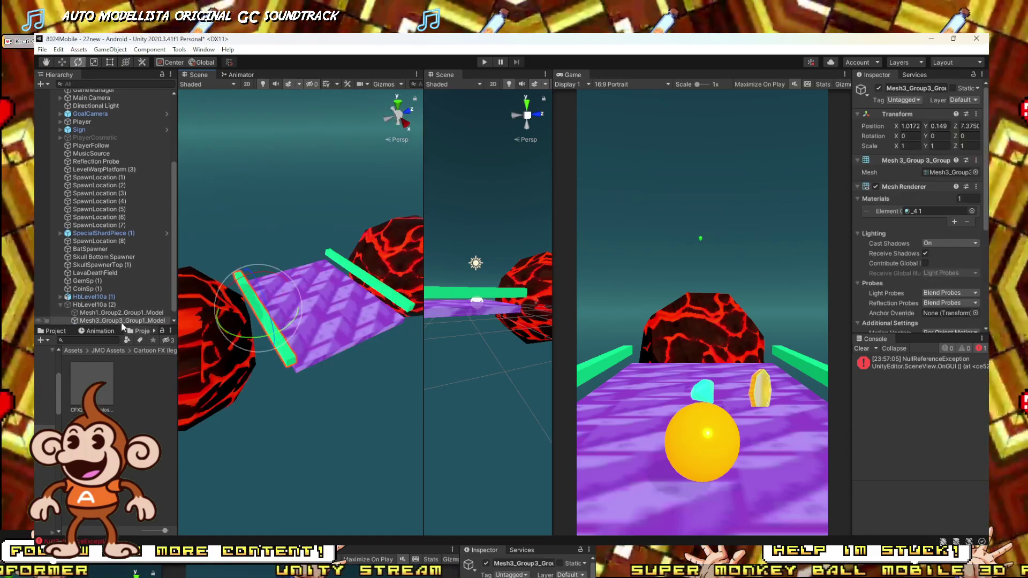
left_click(86, 304)
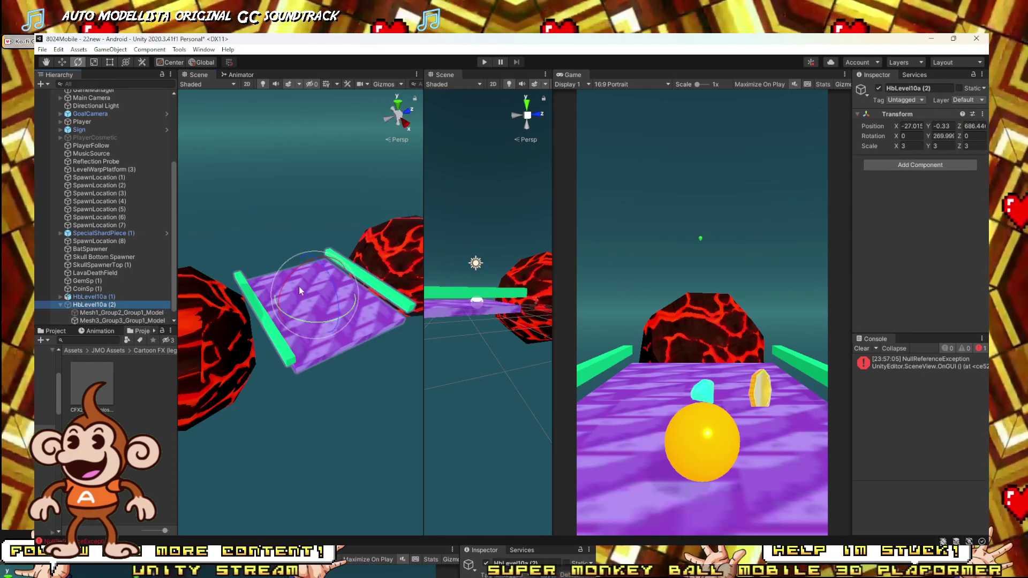
Duplicate the HbLevel10a (2) platform and move the copy sideways along X to about -38.5.
key("ctrl+d")
key("w")
left_click_drag(337, 323, 262, 262)
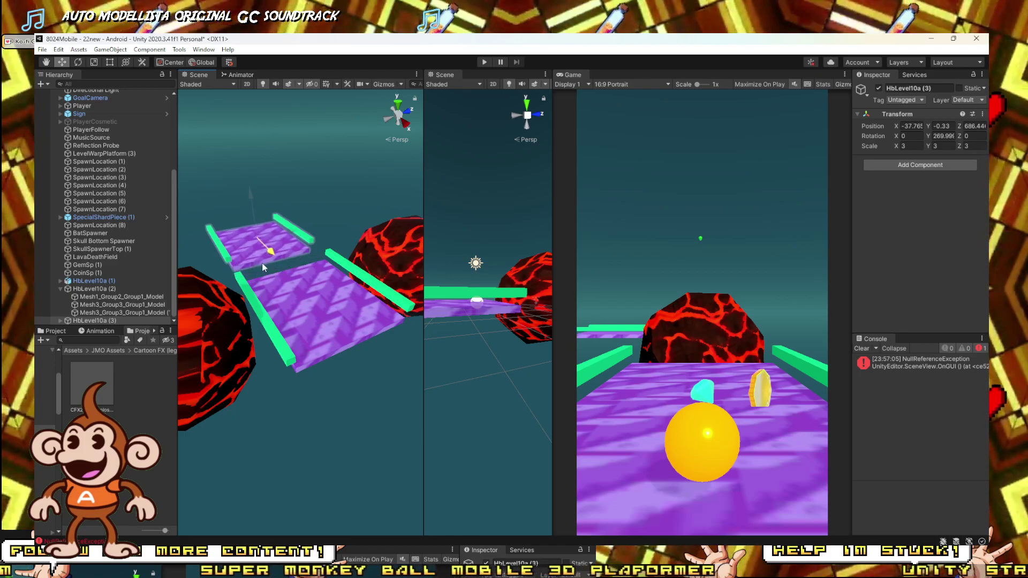
Delete both green side rails from the original HbLevel10a (2) platform.
left_click(266, 328)
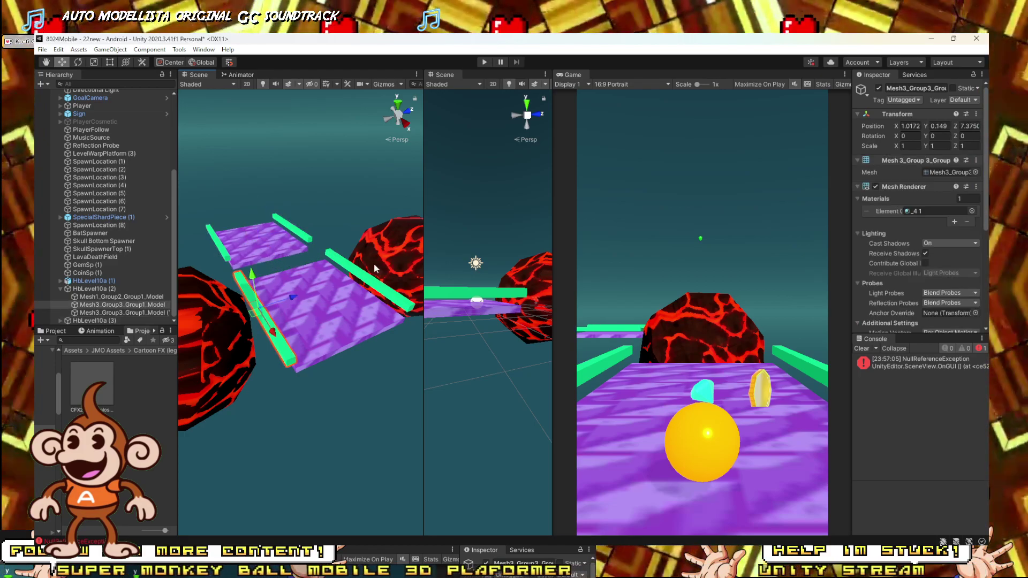
key("Delete")
left_click(367, 277)
key("Delete")
Move the whole HbLevel10a (3) platform farther from the rail-less platform along X to leave room for a fireball.
left_click(272, 246)
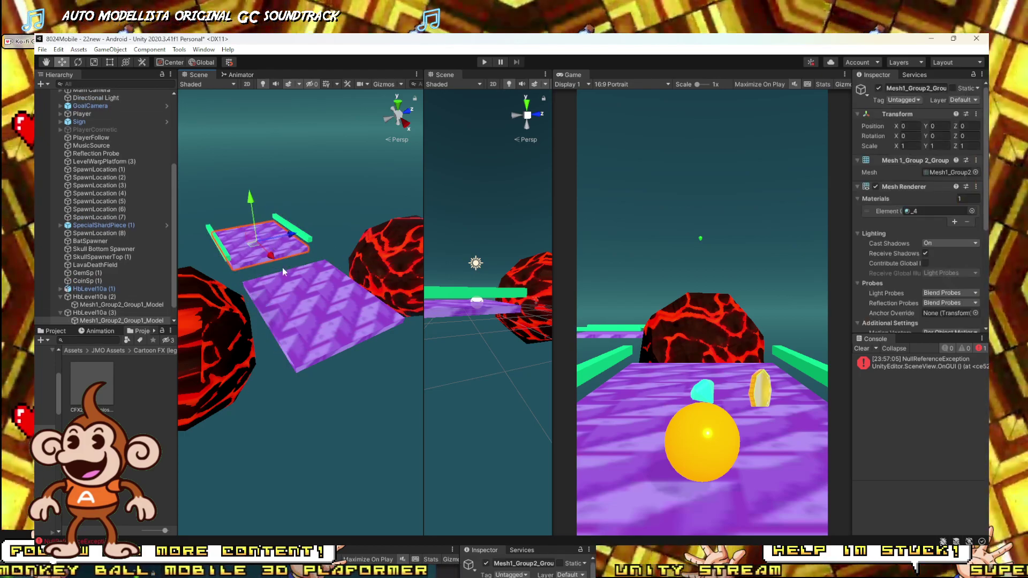
scroll(282, 268, "down", 4)
left_click(97, 315)
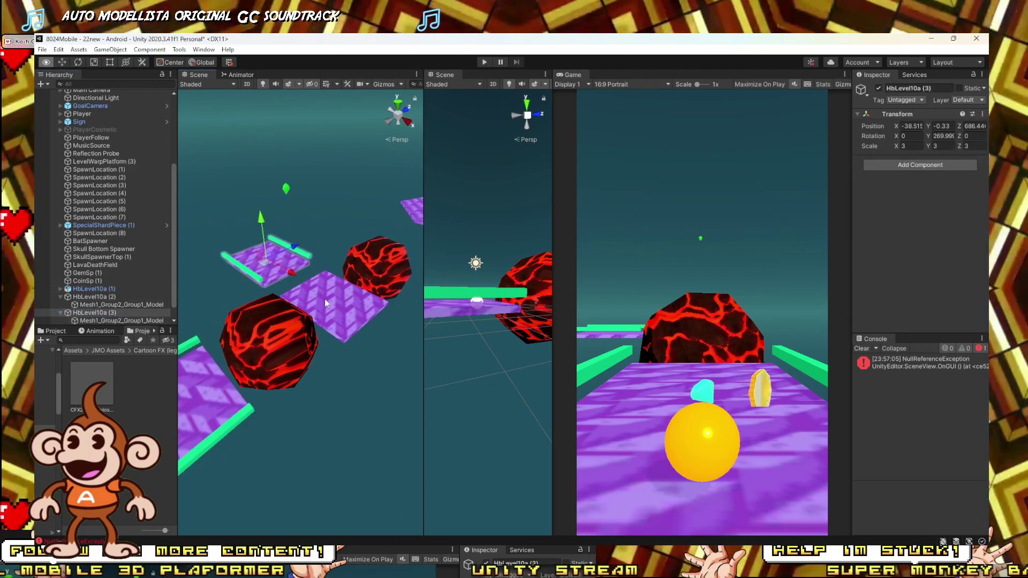
left_click_drag(324, 298, 434, 309, "alt")
left_click(388, 338)
right_click_drag(388, 340, 390, 340)
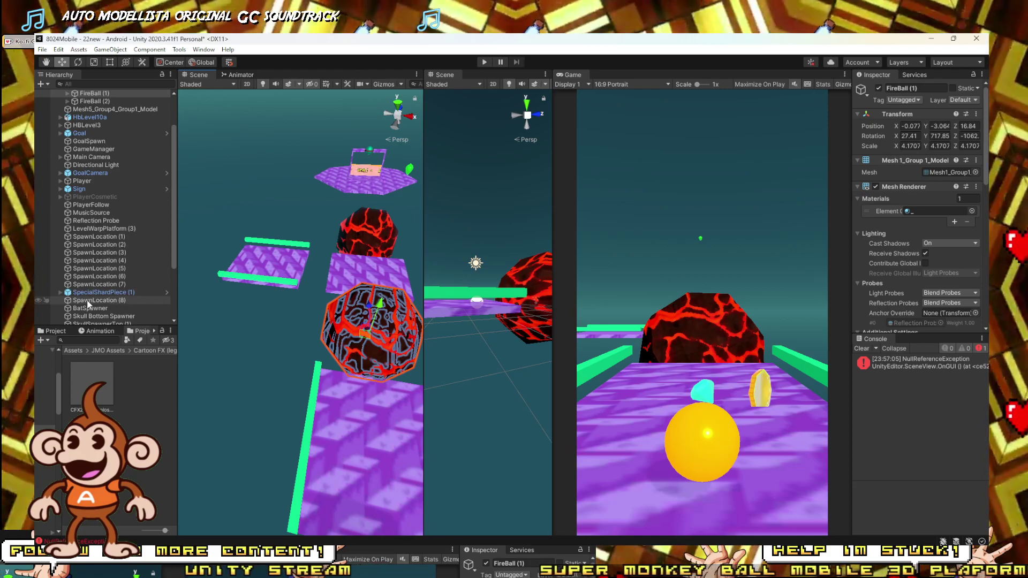
scroll(91, 305, "down", 3)
left_click(92, 297)
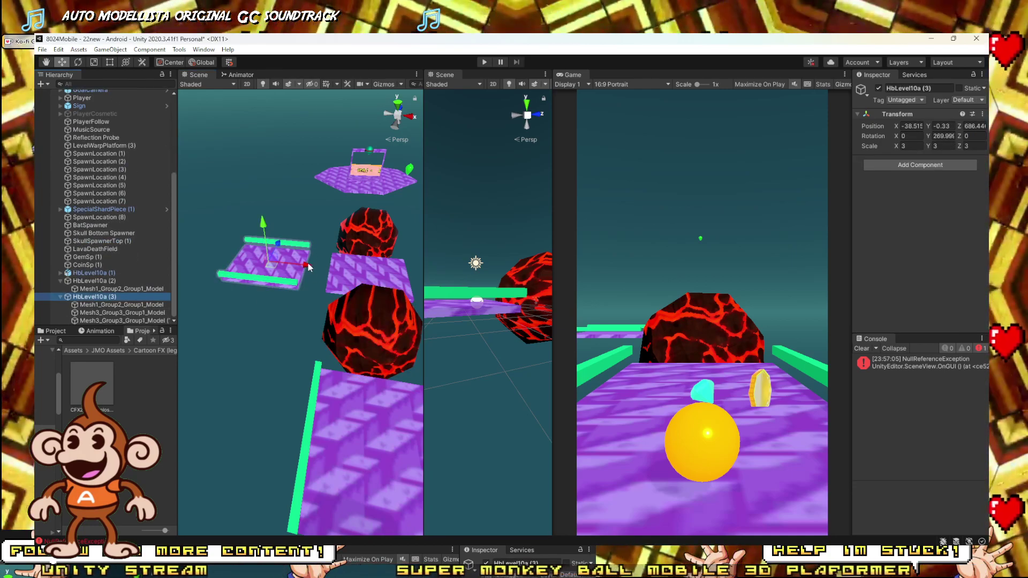
left_click_drag(309, 267, 234, 271)
Duplicate FireBall (1) twice and place the copies on opposite sides of the rail-less platform, at X about -8.47 and 8.23.
left_click(370, 336)
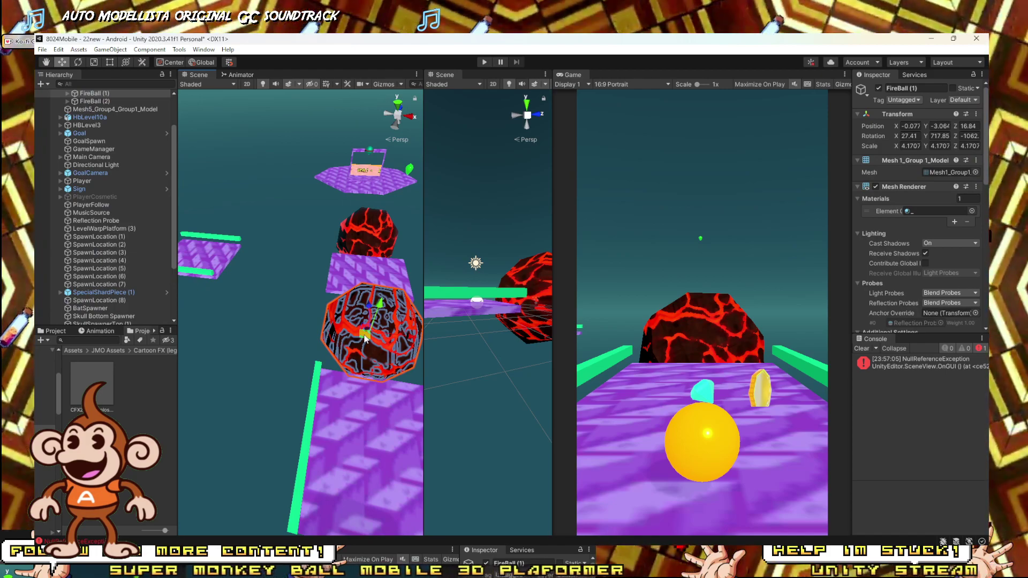
key("ctrl+d")
left_click_drag(364, 338, 73, 290)
left_click_drag(346, 297, 441, 337, "alt")
key("ctrl+d")
right_click_drag(324, 337, 419, 329)
key("w")
left_click_drag(418, 328, 395, 296, "alt")
key("s")
right_click_drag(392, 292, 367, 298)
key("s")
Bring HbLevel10a (3) up against its neighbouring fireball, and place a duplicate beyond the opposite fireball at X about -10.45.
left_click(220, 290)
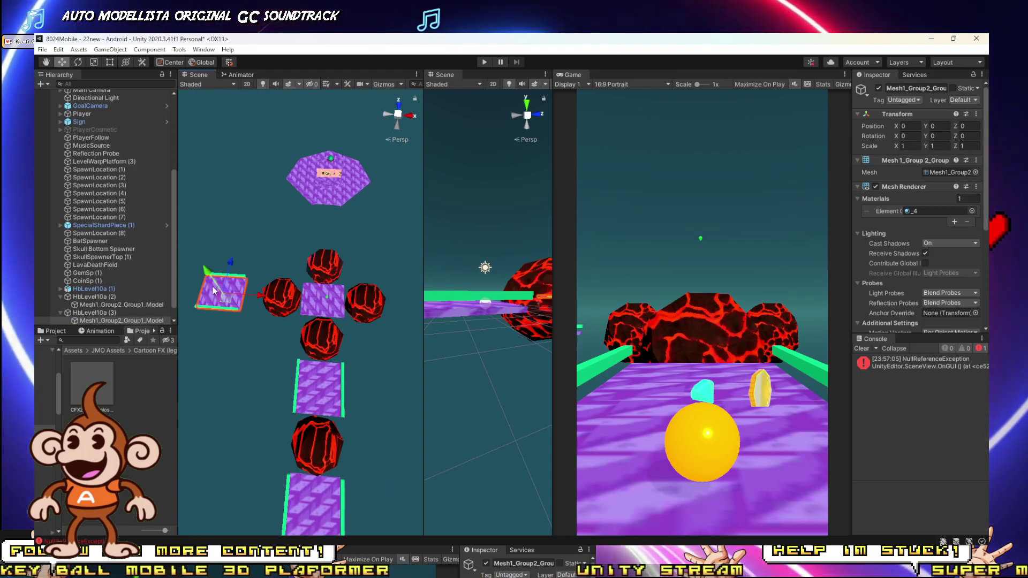
left_click(112, 313)
left_click_drag(256, 291, 444, 317)
key("ctrl+d")
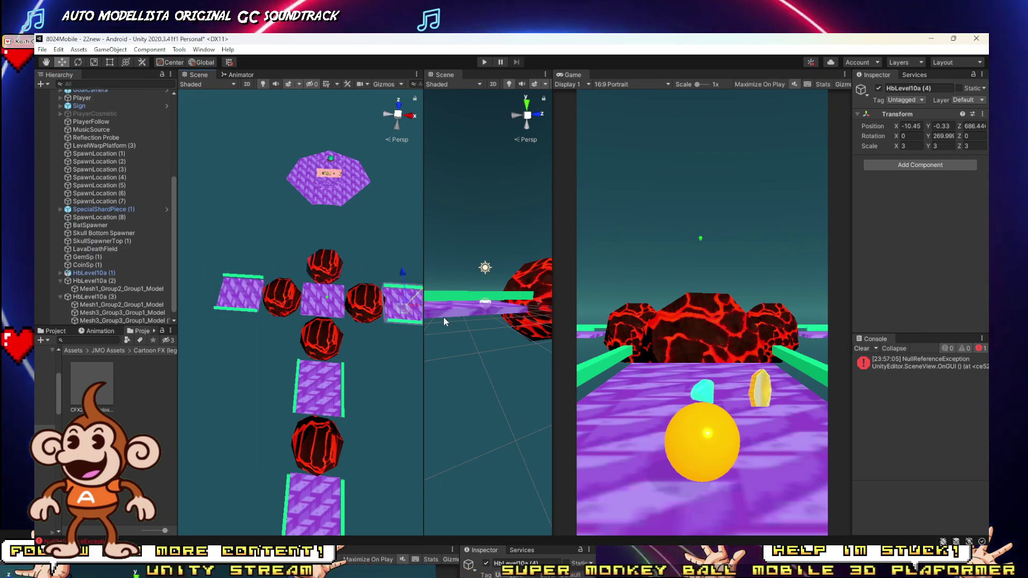
key("s")
right_click_drag(320, 313, 318, 322)
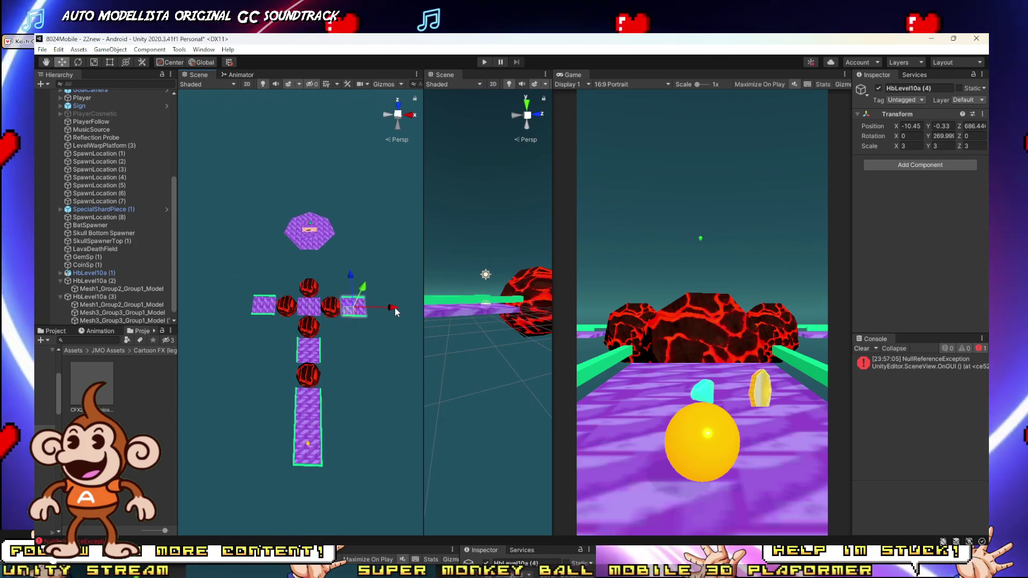
Duplicate FireBall (4) and place the copy at the outer end of the neighbouring side platform, at X about 24.98.
left_click(288, 307)
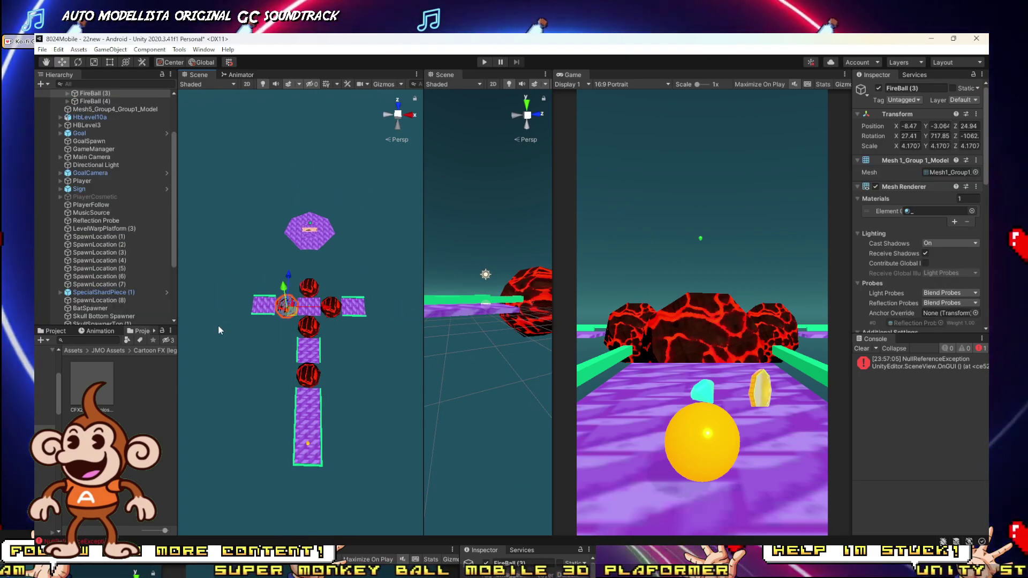
scroll(111, 150, "up", 3)
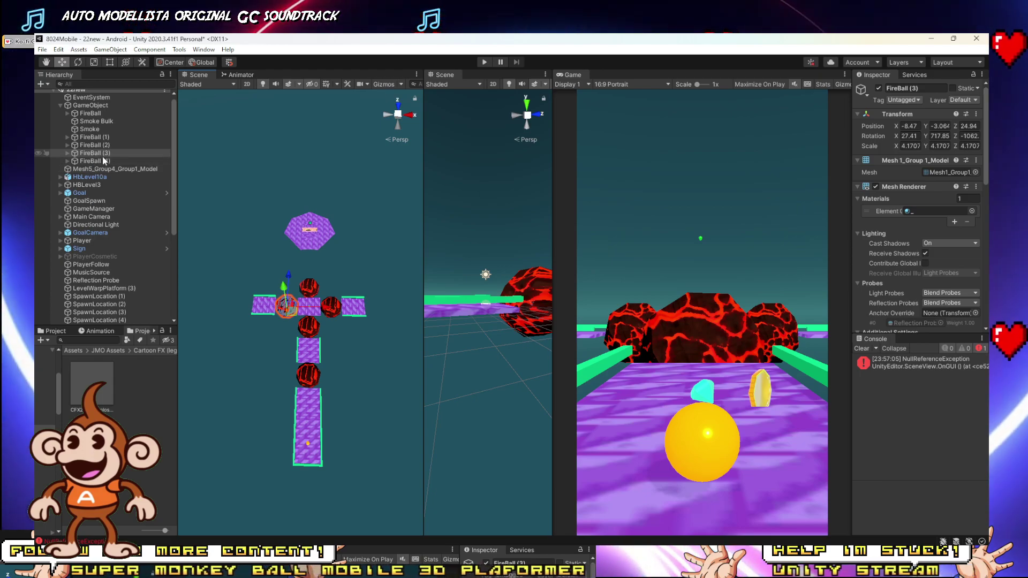
left_click(89, 105)
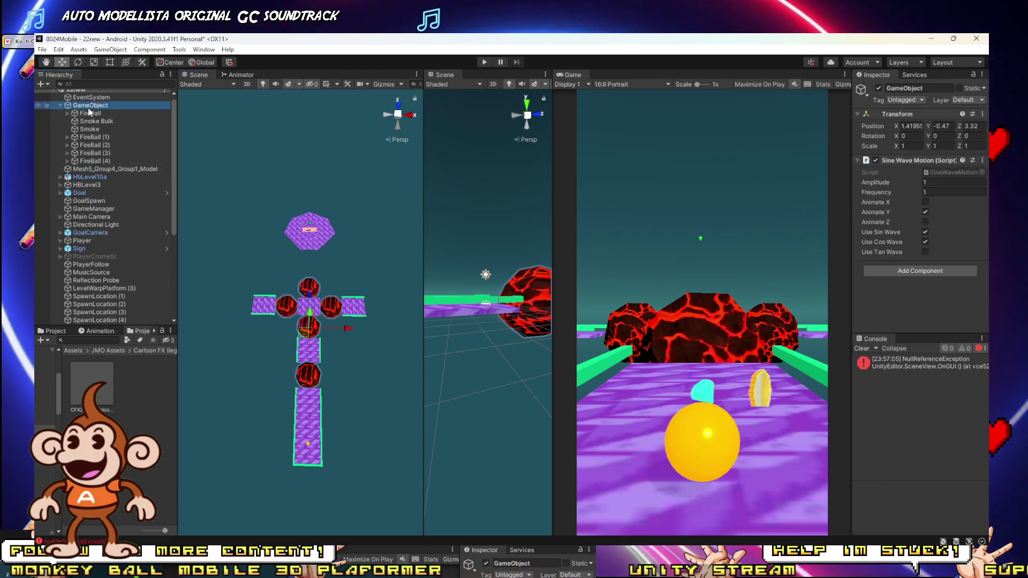
left_click(90, 145)
left_click(96, 161, "shift")
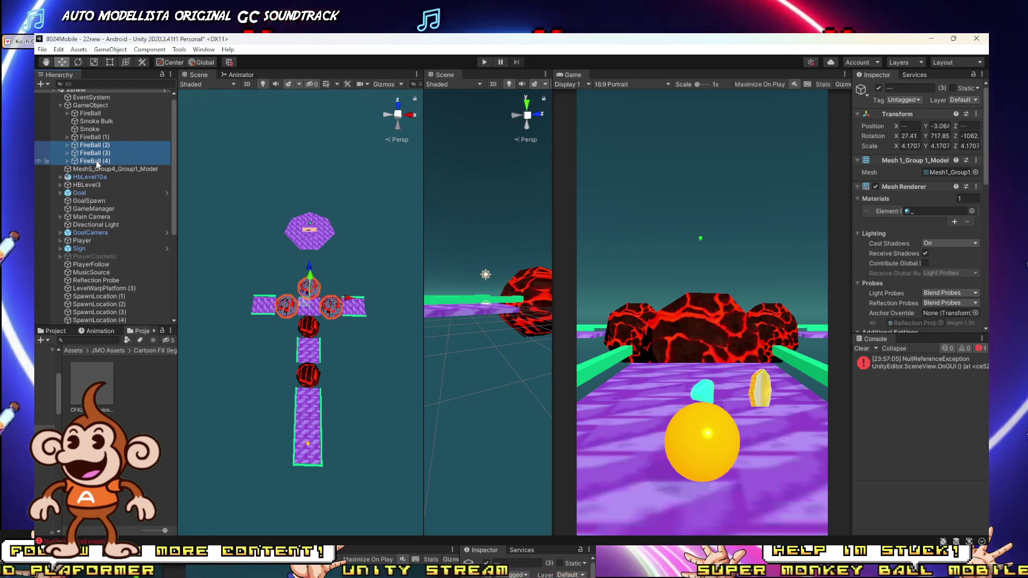
left_click(95, 161)
key("ctrl+d")
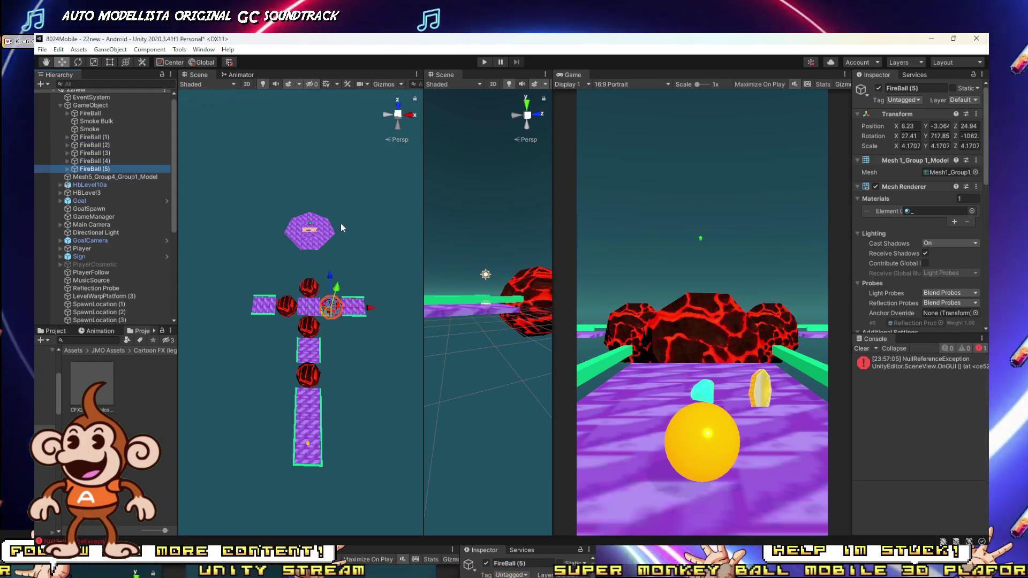
left_click_drag(377, 310, 423, 310)
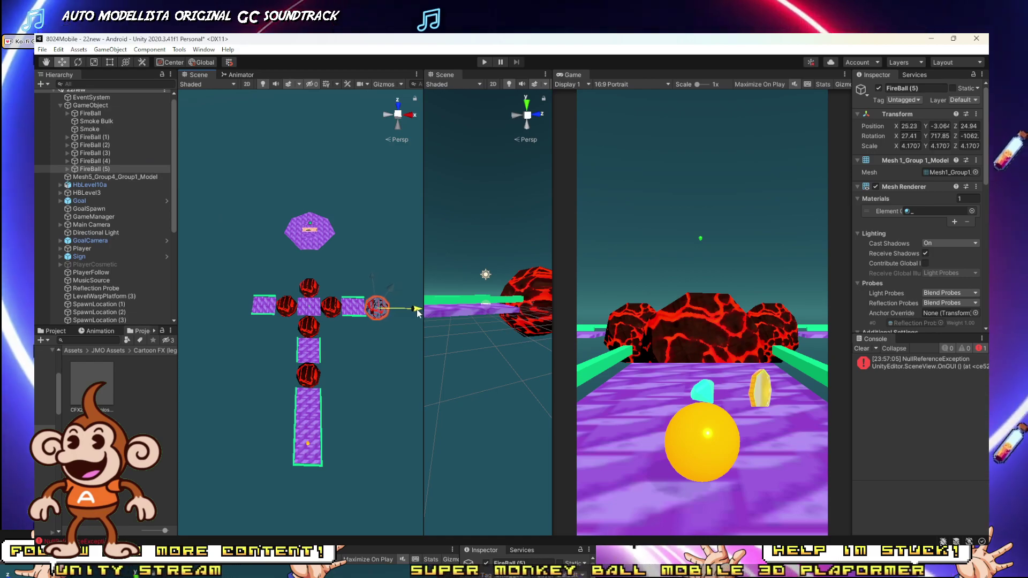
right_click_drag(289, 303, 315, 304)
key("w")
left_click_drag(305, 301, 344, 290, "alt")
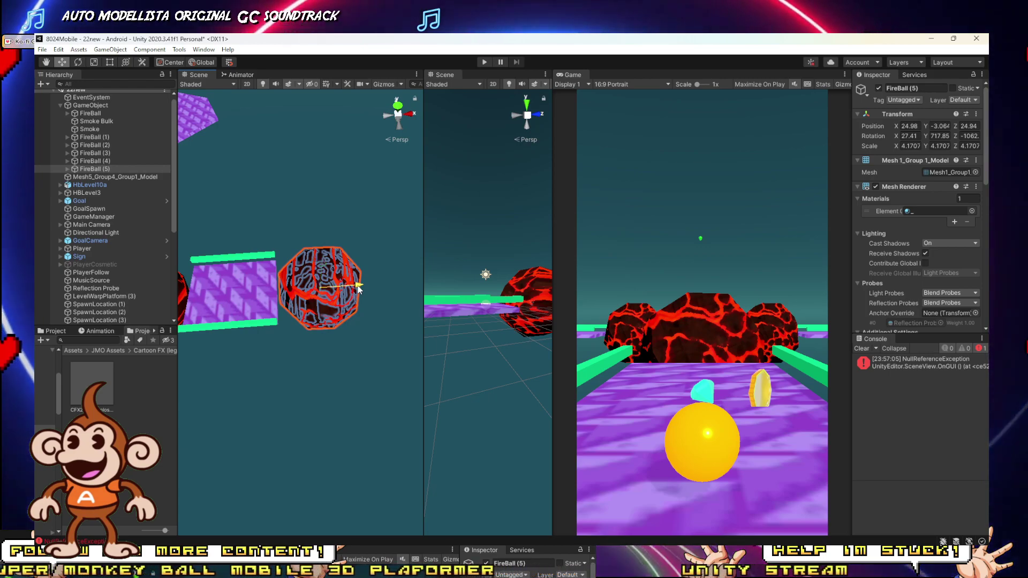
Duplicate FireBall (5) and move the copy to the outer end of the opposite side platform, at X about -24.52.
scroll(290, 291, "down", 8)
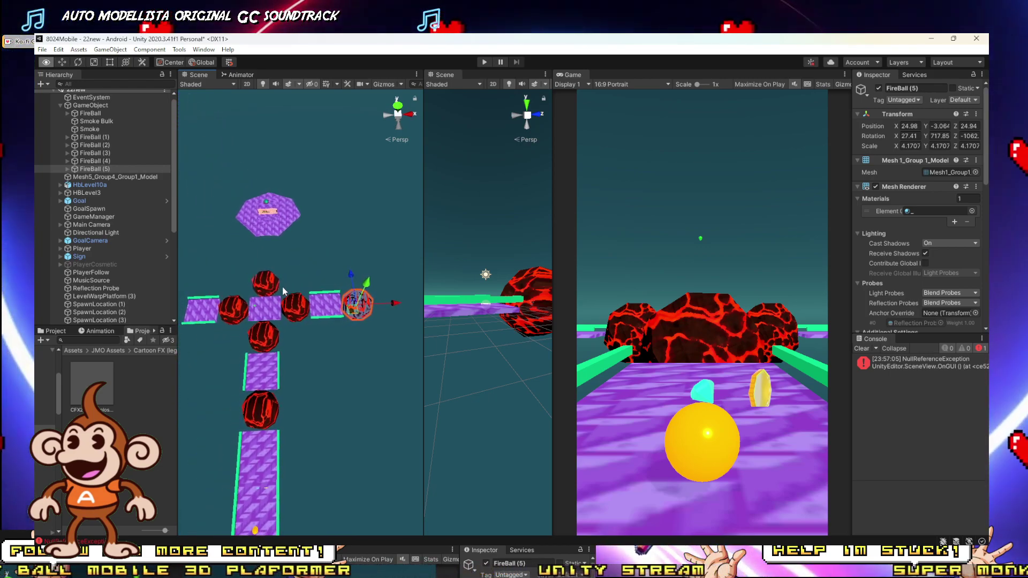
scroll(265, 289, "down", 3)
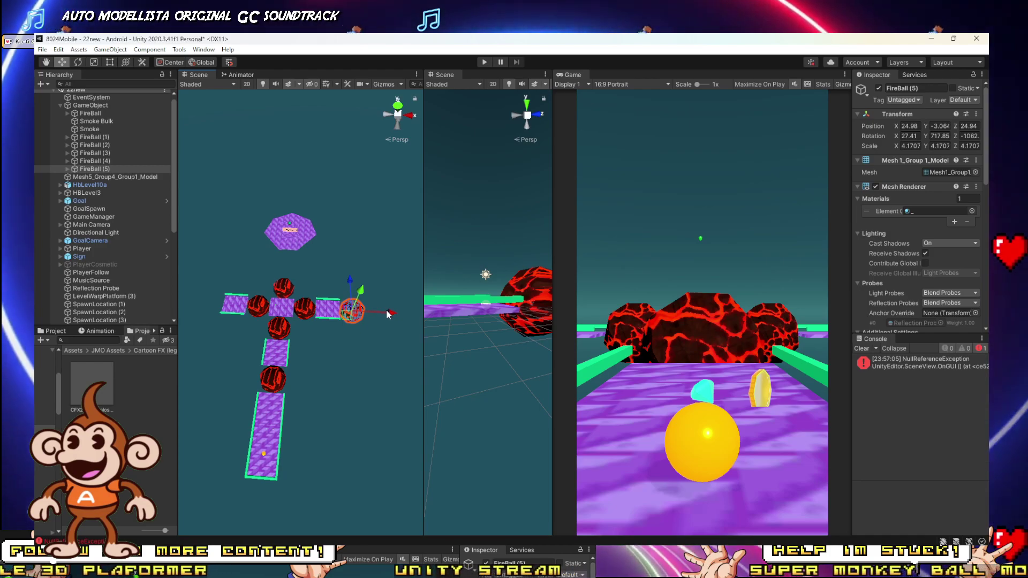
left_click_drag(389, 314, 218, 314)
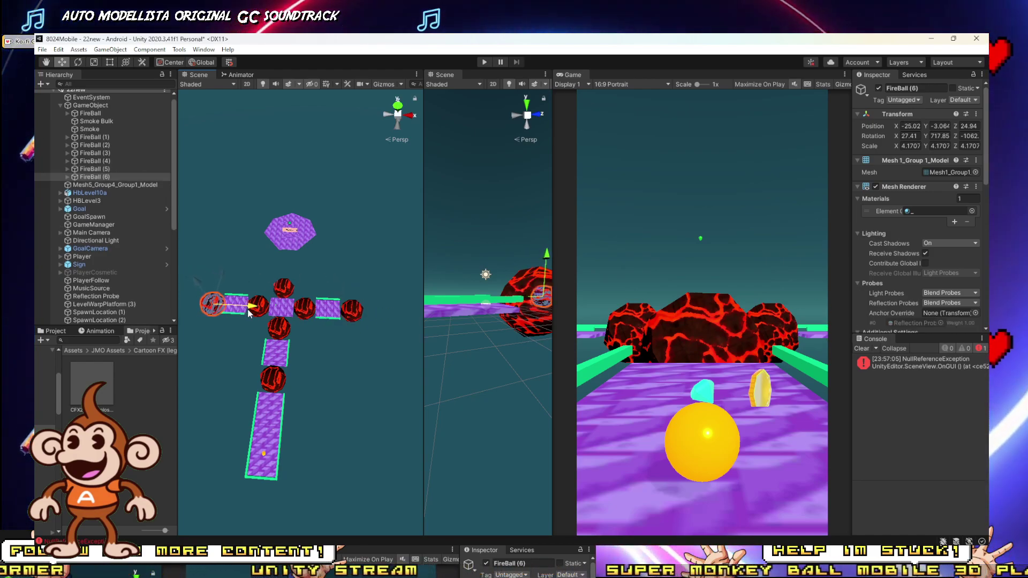
scroll(232, 292, "up", 6)
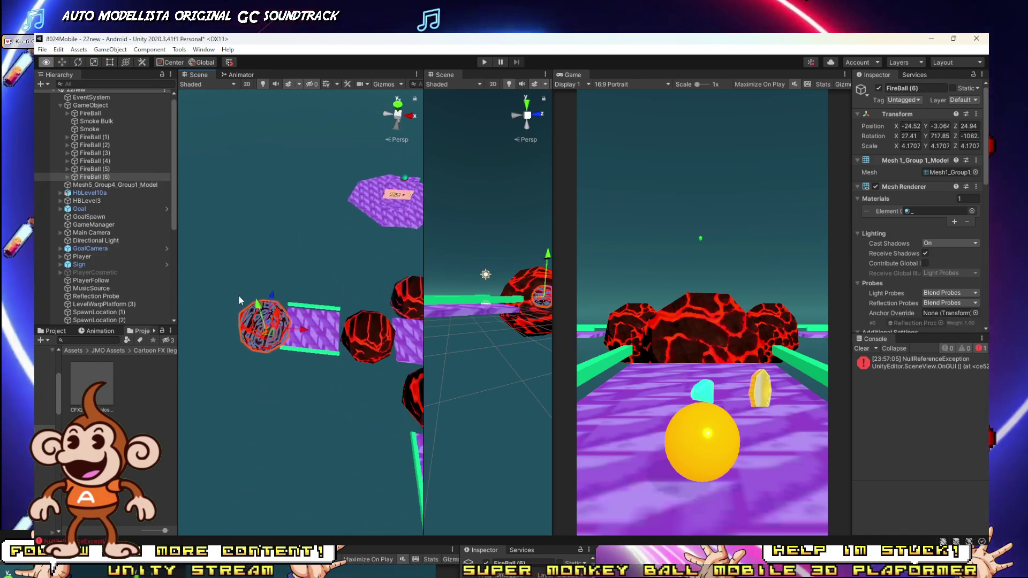
scroll(239, 300, "up", 3)
key("s")
right_click_drag(276, 330, 280, 332)
Duplicate the HbLevel10a (3) platform and place the copy against the far side of FireBall (6), at X about -59.87.
left_click(313, 310)
left_click(307, 320)
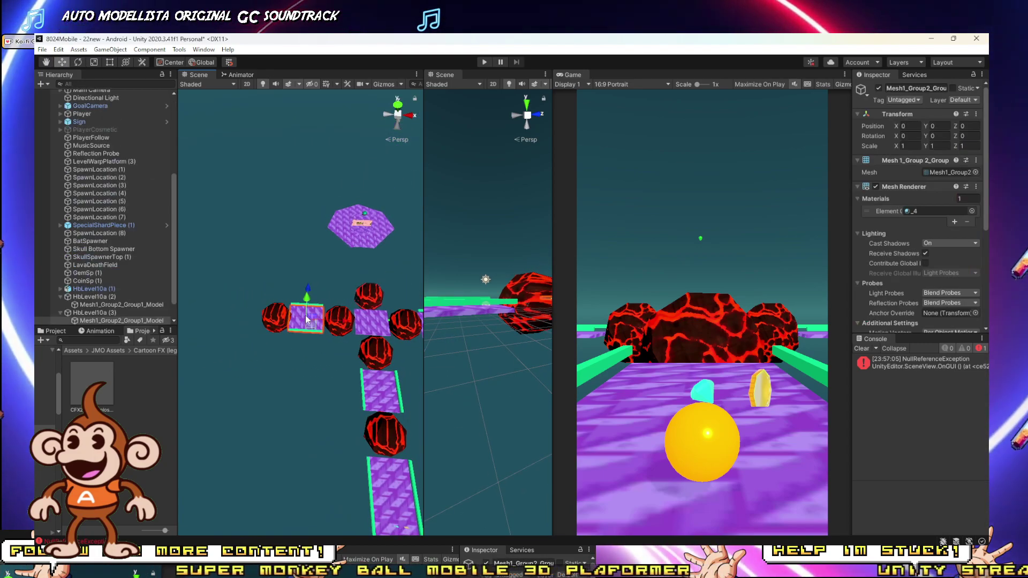
left_click(94, 289)
key("ctrl+d")
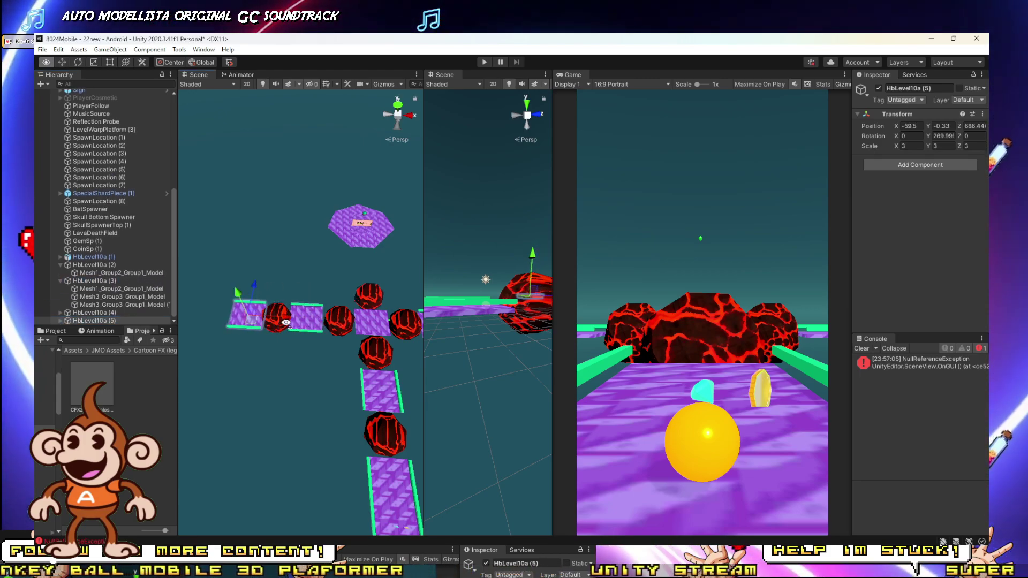
key("f")
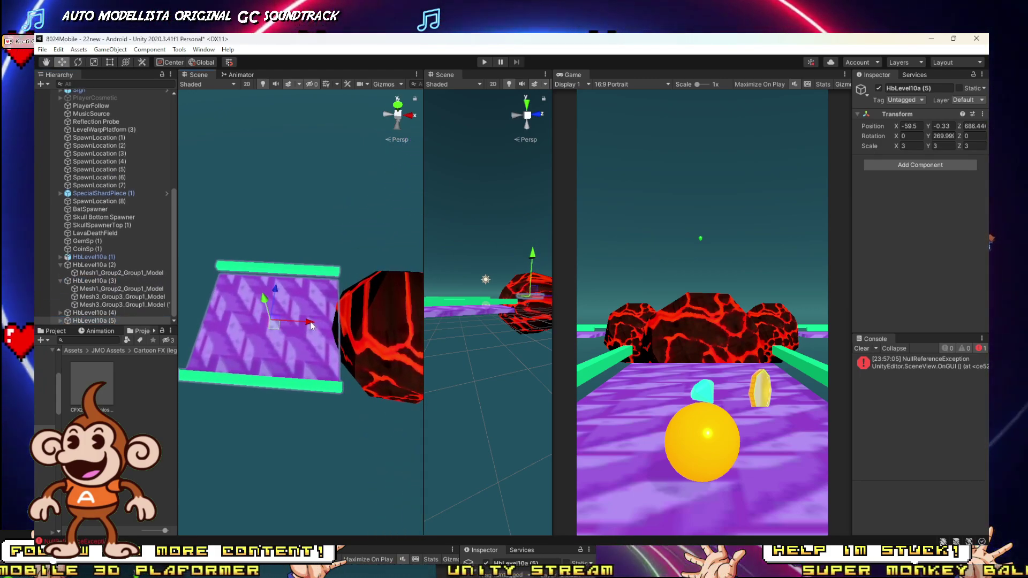
left_click_drag(311, 322, 304, 323)
key("d")
right_click_drag(305, 324, 305, 326)
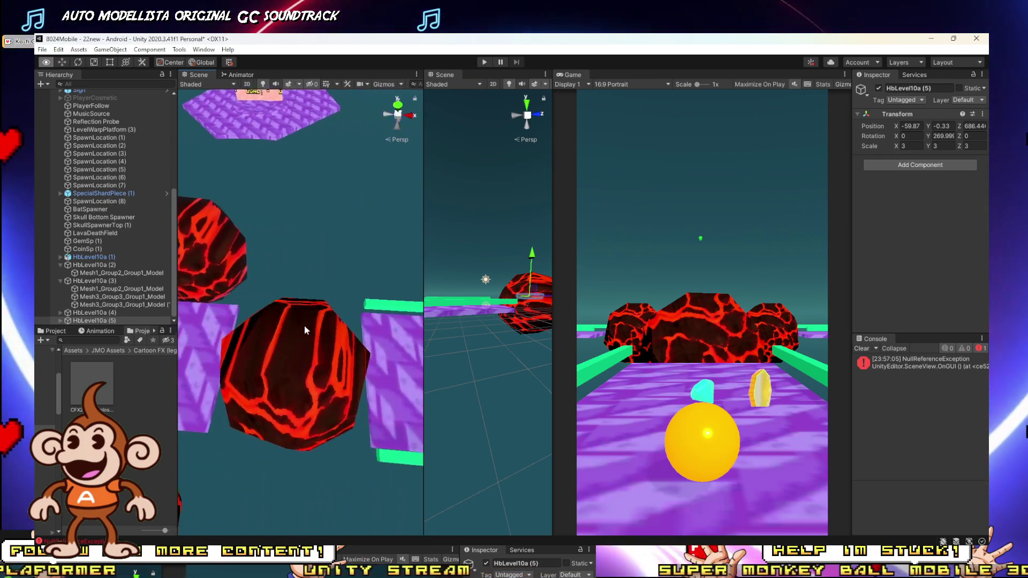
Duplicate the outermost side platform and place the copy beyond FireBall (5) at the opposite end of the row, at X about 6.19.
scroll(304, 336, "down", 10)
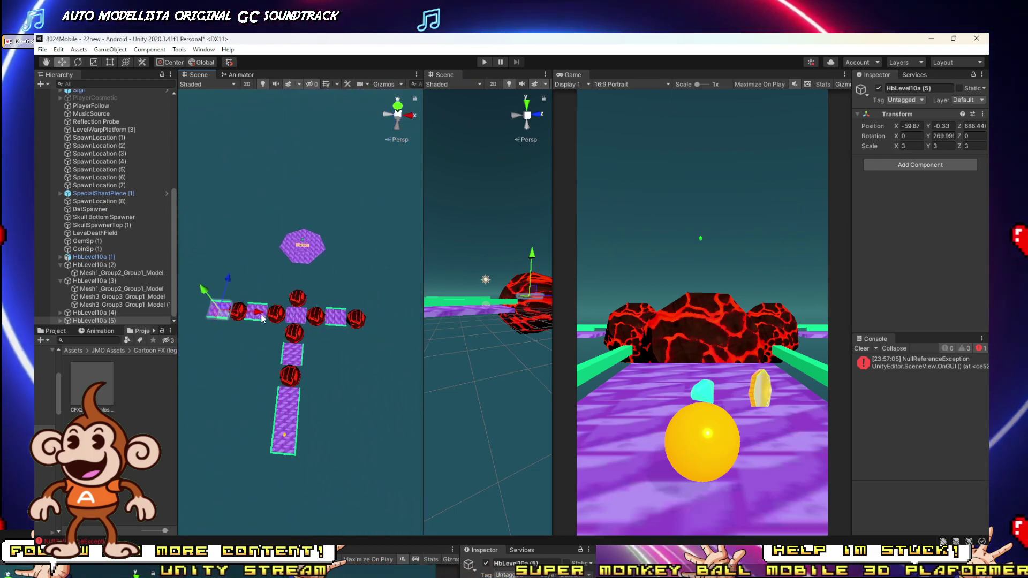
left_click_drag(426, 332, 413, 335)
key("w")
right_click_drag(349, 324, 321, 327)
key("d")
key("w")
left_click_drag(320, 328, 329, 331)
key("s")
right_click_drag(329, 331, 326, 301)
key("a")
key("w")
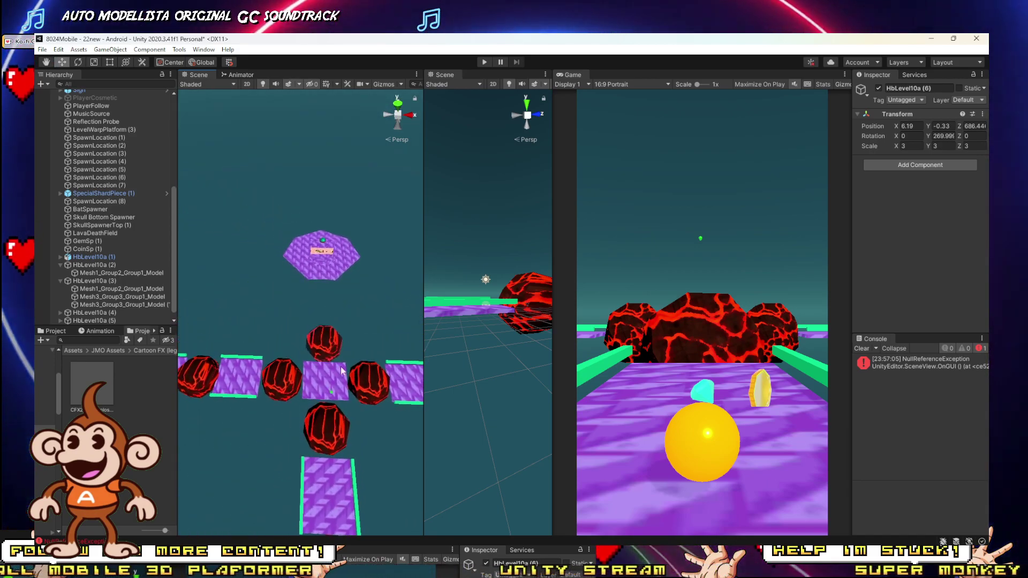
Duplicate the HbLevel10a (1) platform and place the copy between FireBall (2) and the goal platform, at Z about 19.43.
left_click(332, 495)
key("a")
right_click_drag(332, 495, 475, 301)
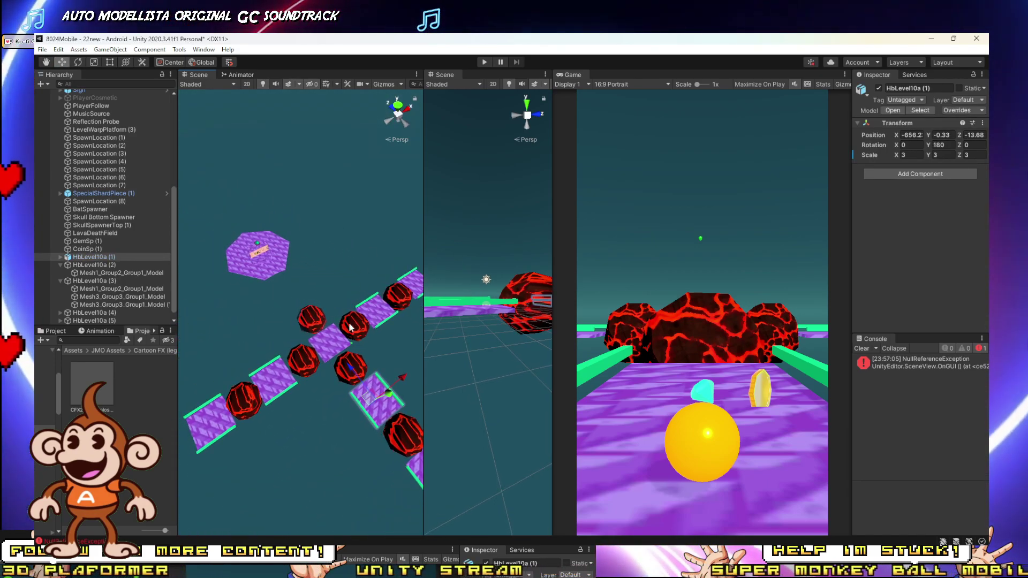
key("ctrl+d")
left_click_drag(349, 366, 347, 363)
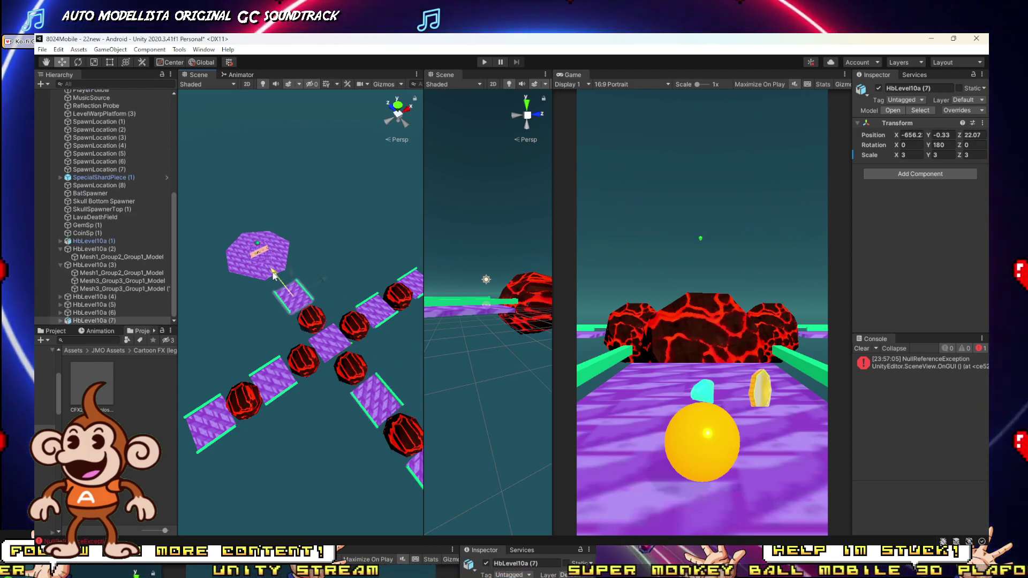
right_click_drag(273, 276, 373, 316)
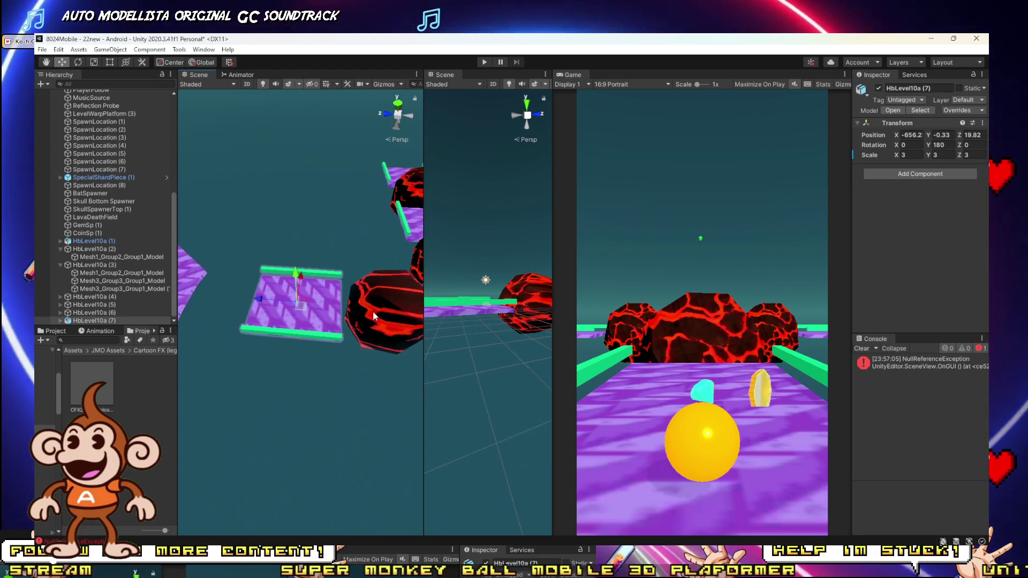
left_click_drag(257, 300, 269, 301)
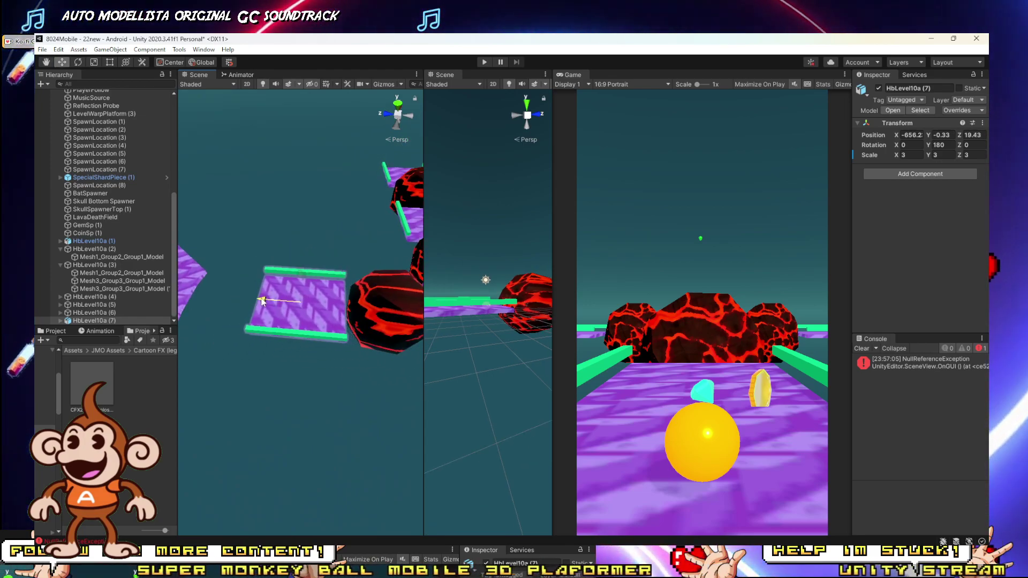
Move the HbLevel10a (7) platform away from FireBall (2) toward the octagonal goal platform, to Z about 27.24.
left_click(378, 308)
scroll(381, 301, "down", 6)
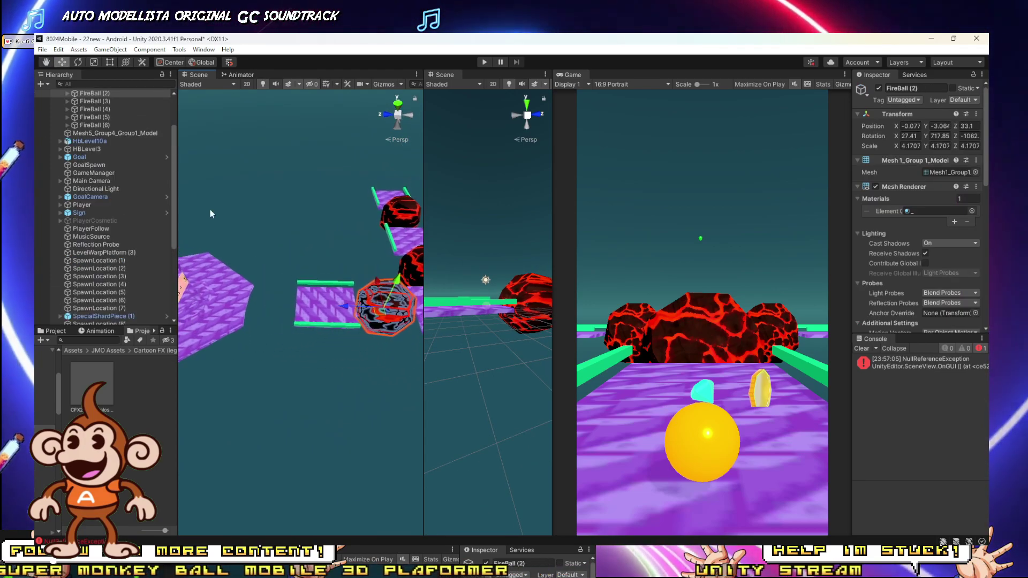
scroll(103, 128, "up", 3)
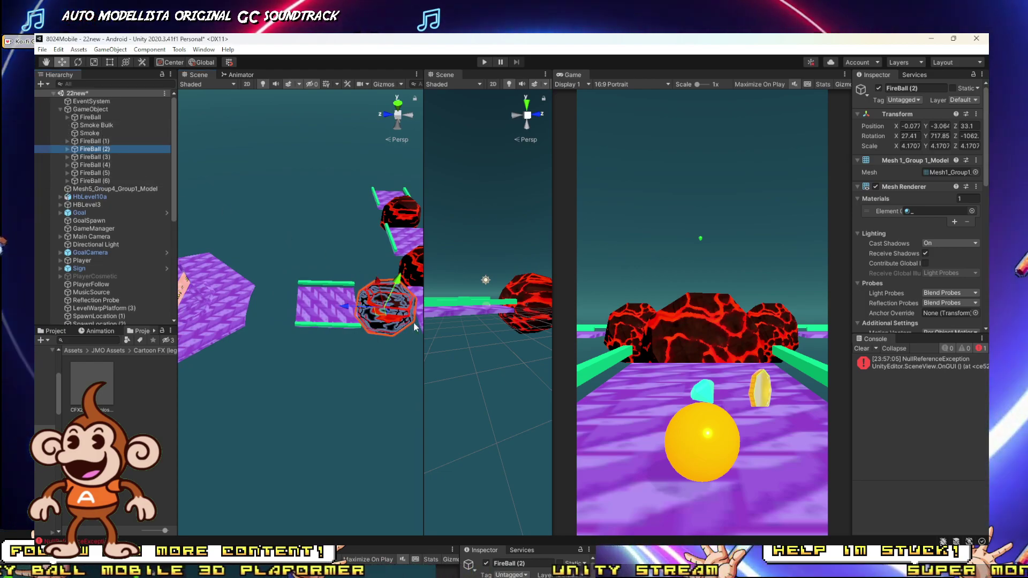
left_click(345, 305)
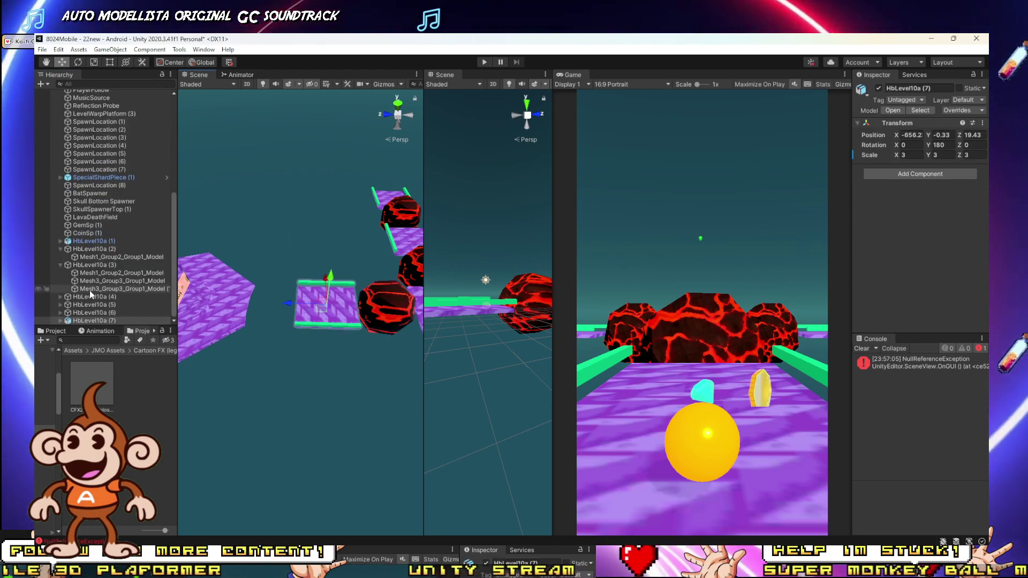
left_click_drag(285, 307, 227, 315)
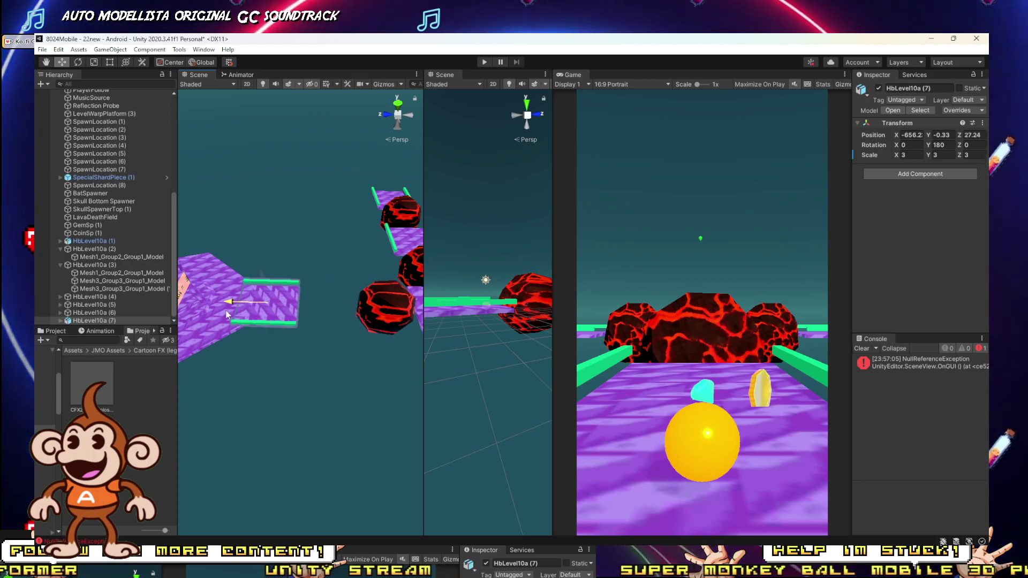
Duplicate FireBall (2) and place the copy between the HbLevel10a (7) platform and the octagonal goal platform, at Z about 49.56.
left_click(390, 306)
scroll(85, 140, "up", 3)
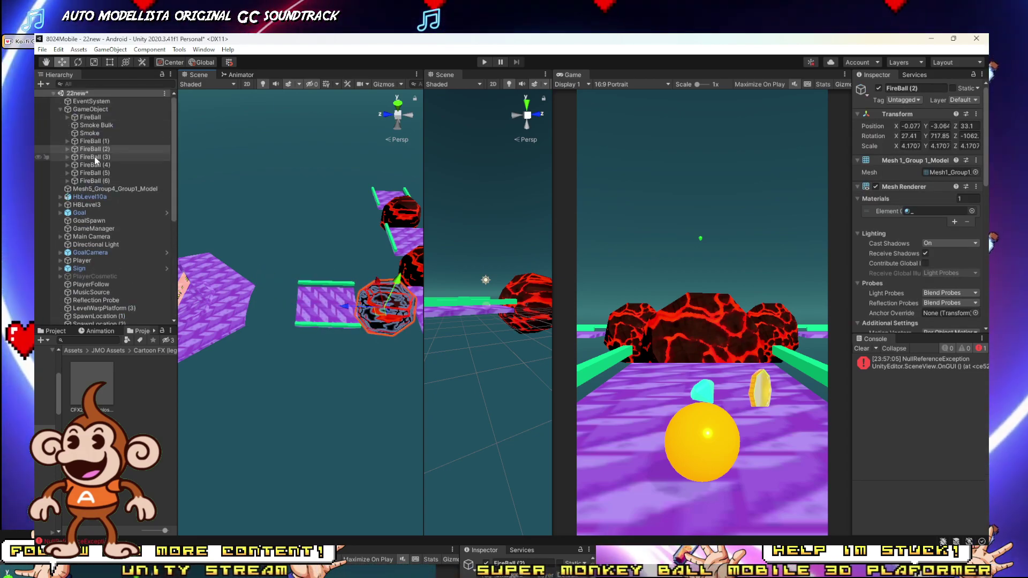
key("ctrl+d")
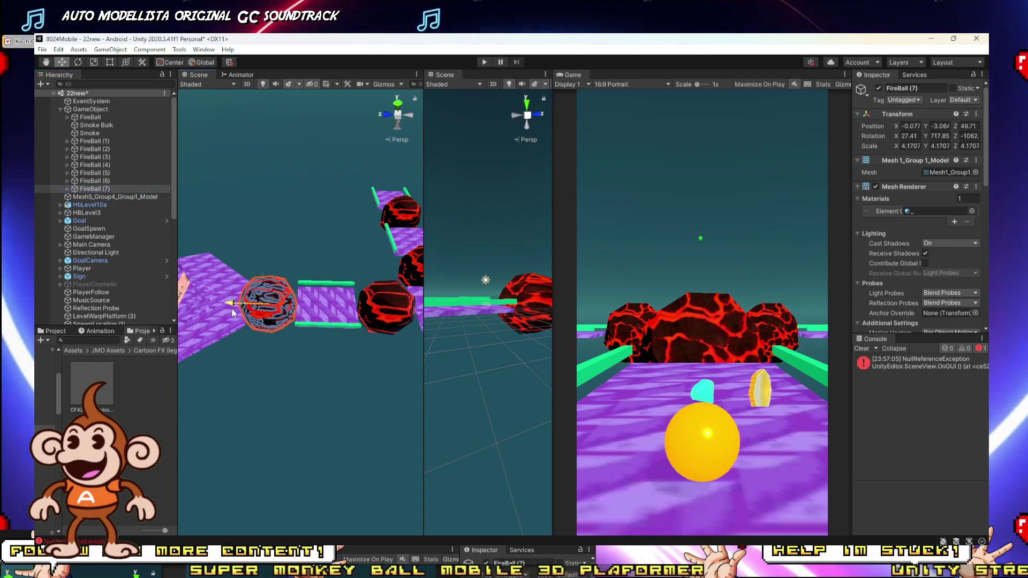
scroll(233, 310, "up", 3)
middle_click_drag(233, 309, 301, 301)
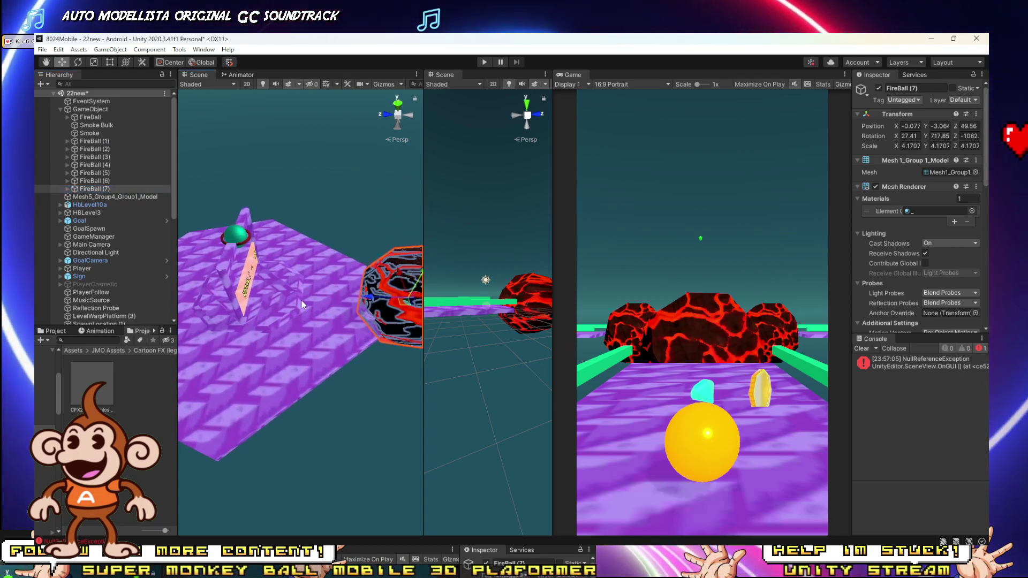
Move the octagonal goal platform mesh together with Goal and GoalSpawn slightly away from the last fireball along Z.
left_click(273, 297, "shift")
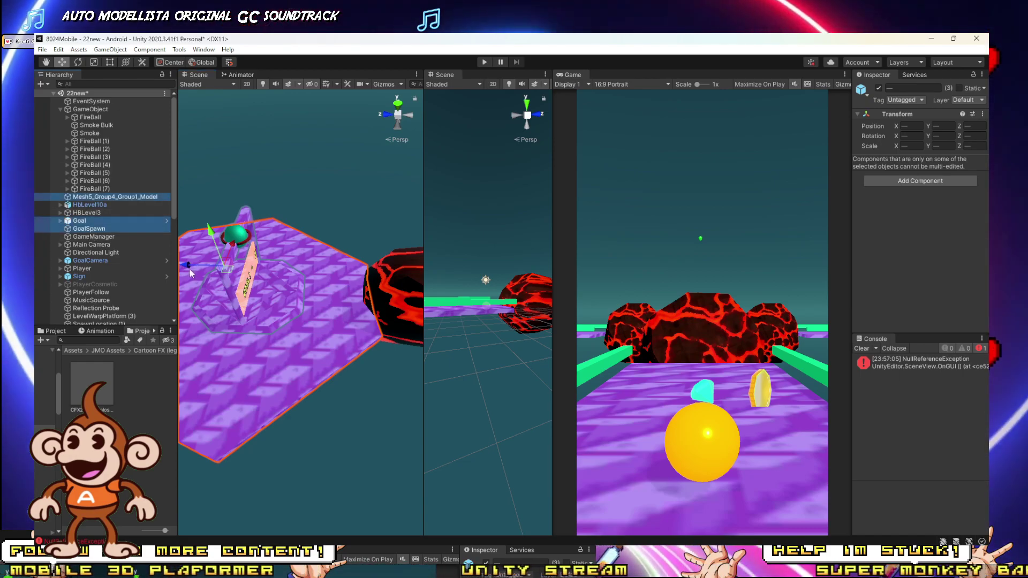
left_click(92, 198)
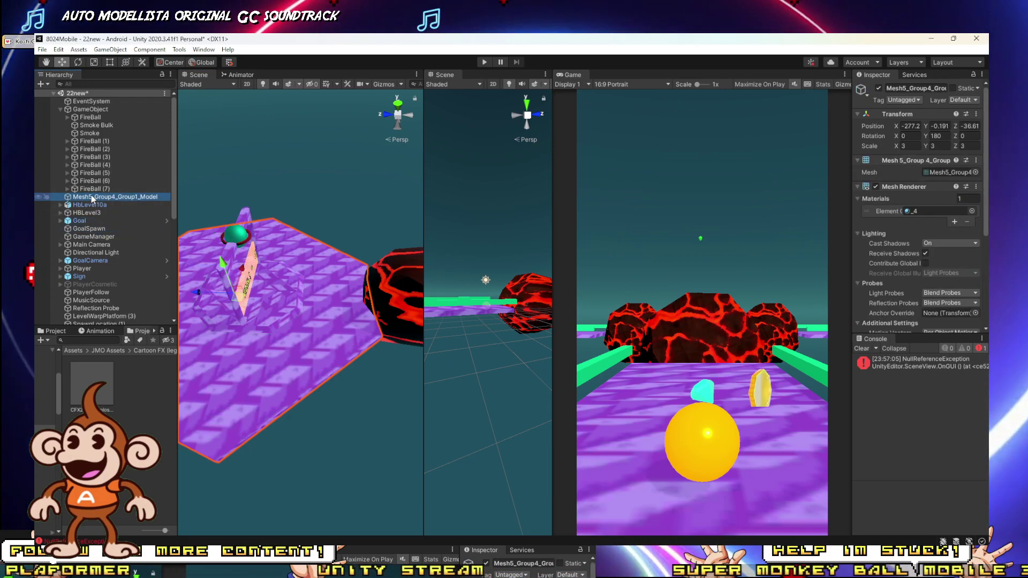
left_click(309, 297)
left_click(307, 297)
left_click(303, 297)
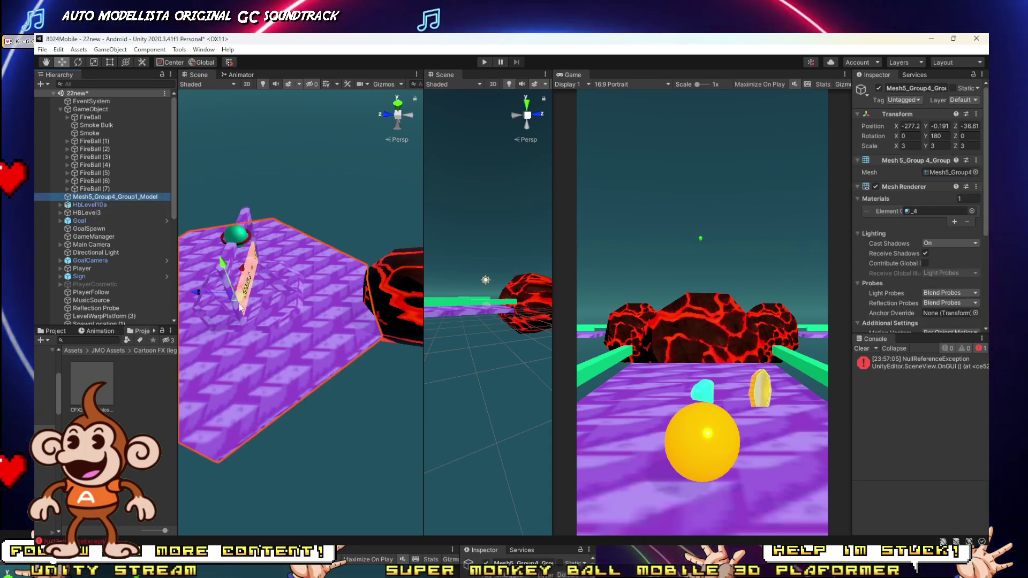
left_click(70, 221, "ctrl")
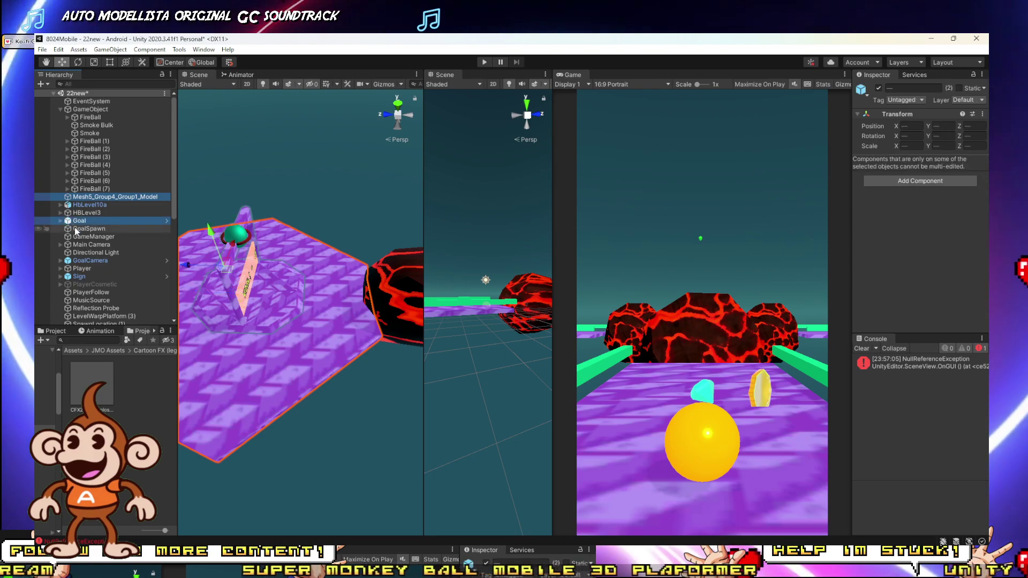
left_click(75, 227, "ctrl")
left_click_drag(189, 264, 177, 268)
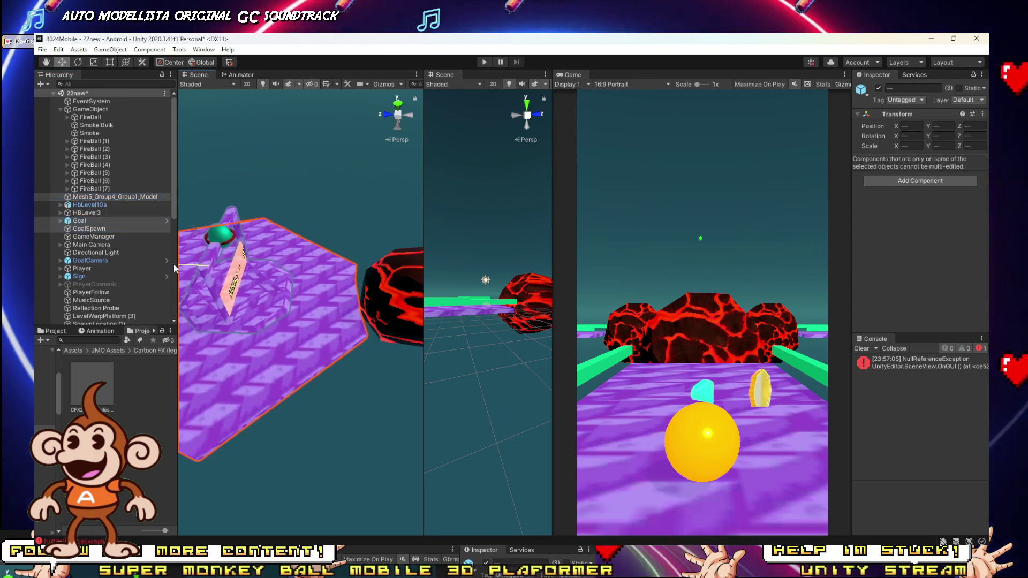
Enlarge the Scene view around the whole level and play-test it with the fireball parent's Sine Wave Motion Amplitude at 14.14.
key("f")
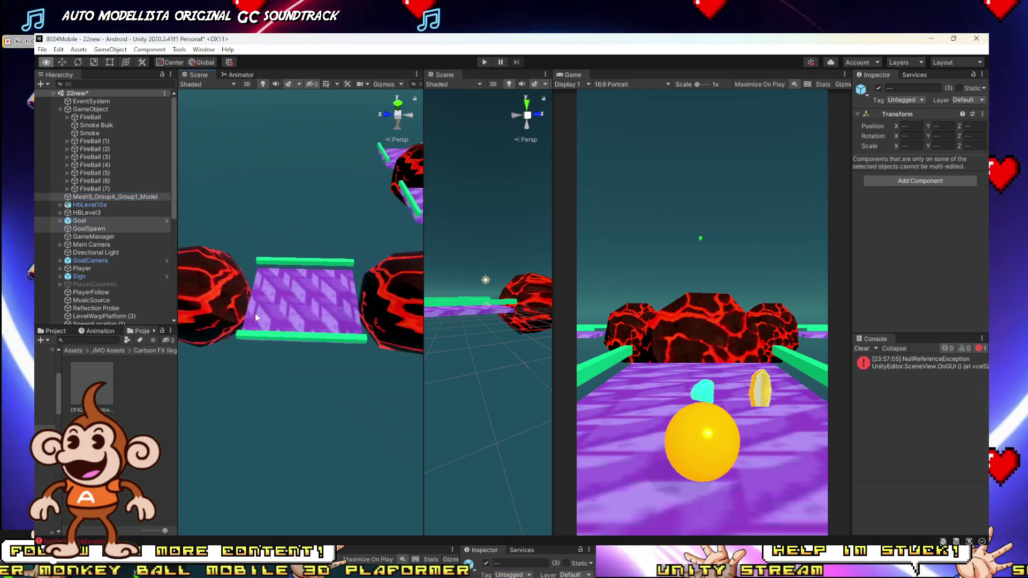
right_click_drag(119, 262, 102, 263)
right_click_drag(295, 307, 242, 303)
key("w")
left_click_drag(422, 274, 588, 274)
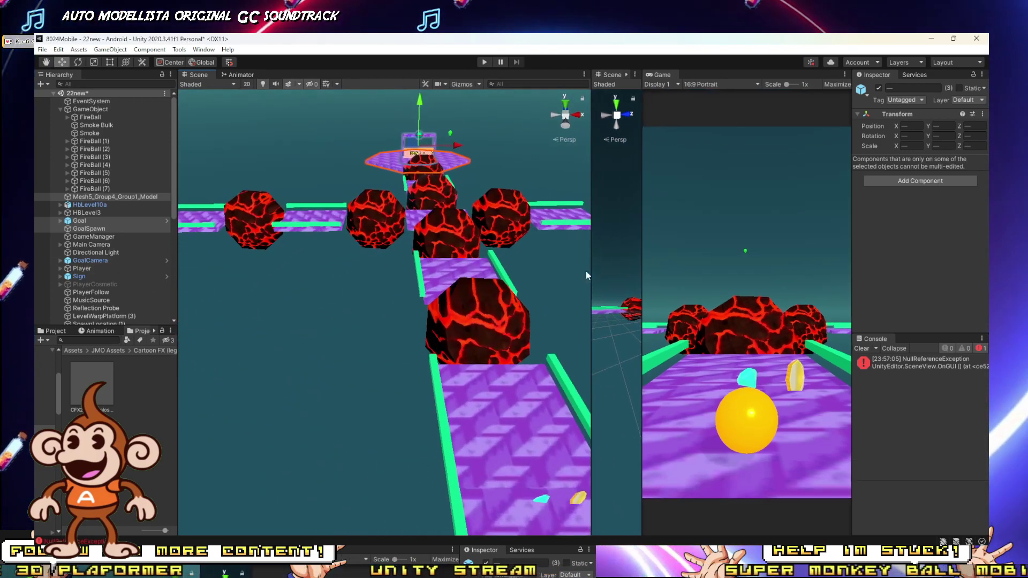
left_click(485, 62)
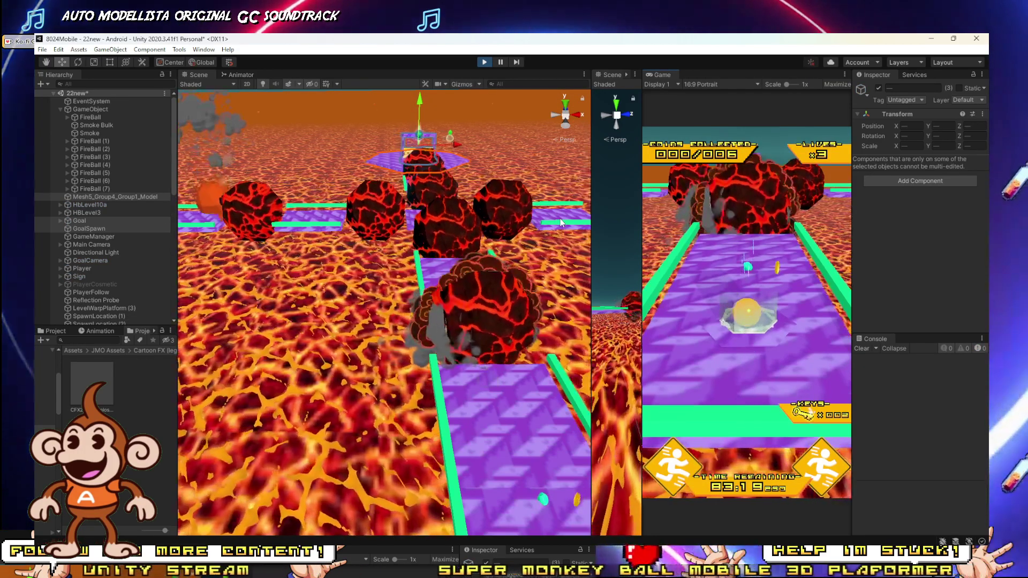
left_click(90, 110)
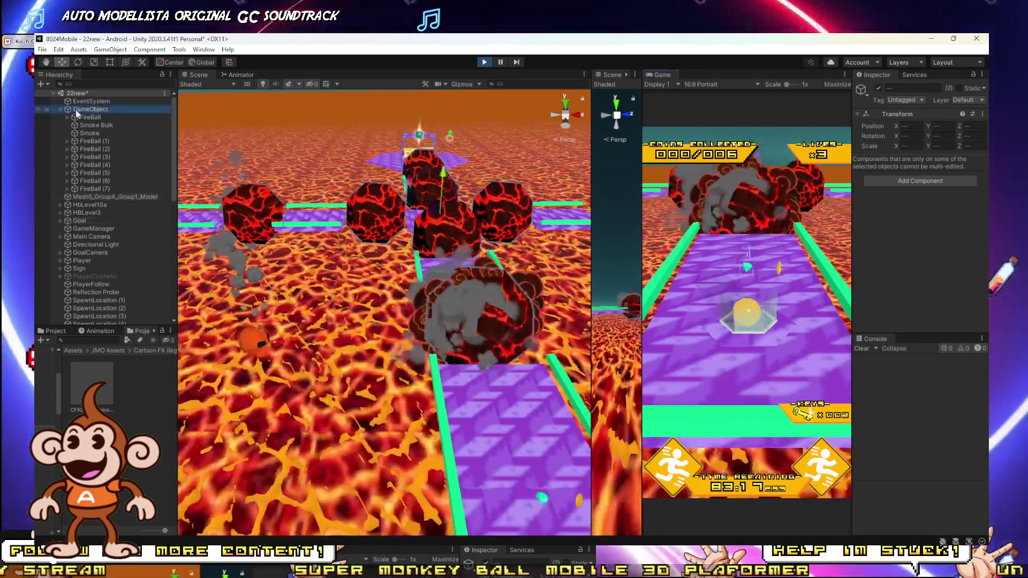
left_click_drag(899, 184, 156, 199)
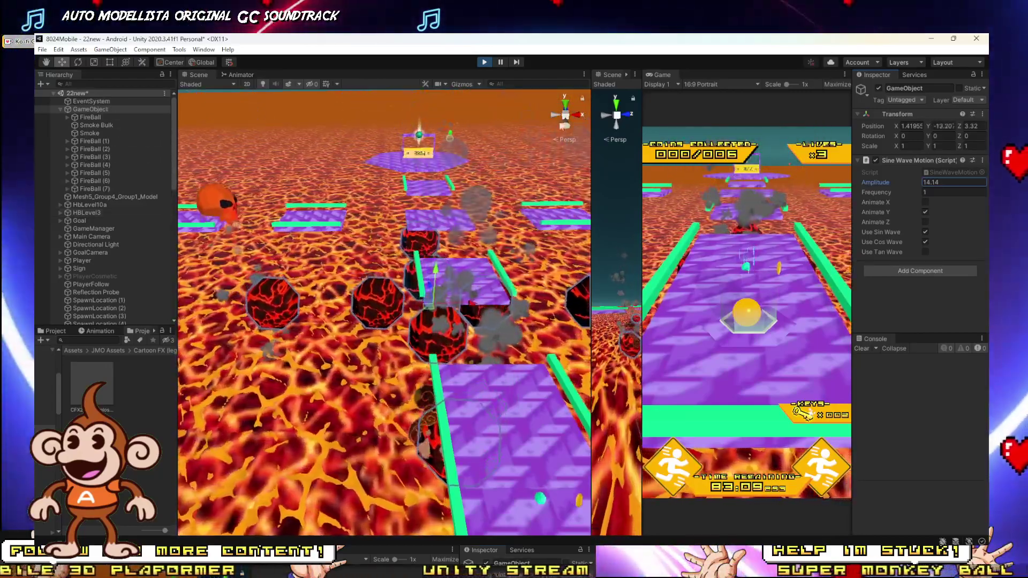
key("ctrl+p")
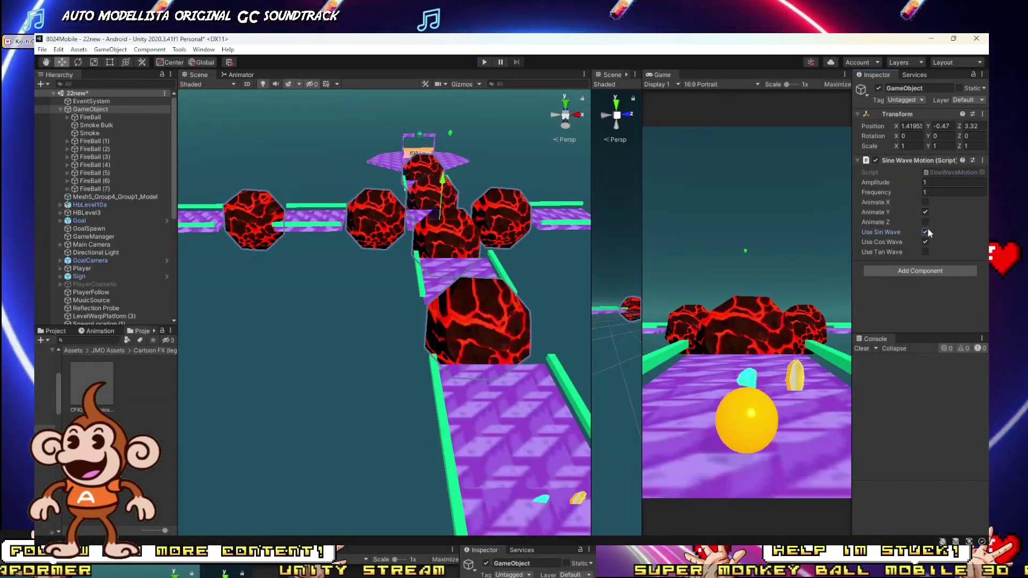
Turn off Use Sin Wave on the fireball parent GameObject and play-test the level with Amplitude at 17.1.
left_click(484, 63)
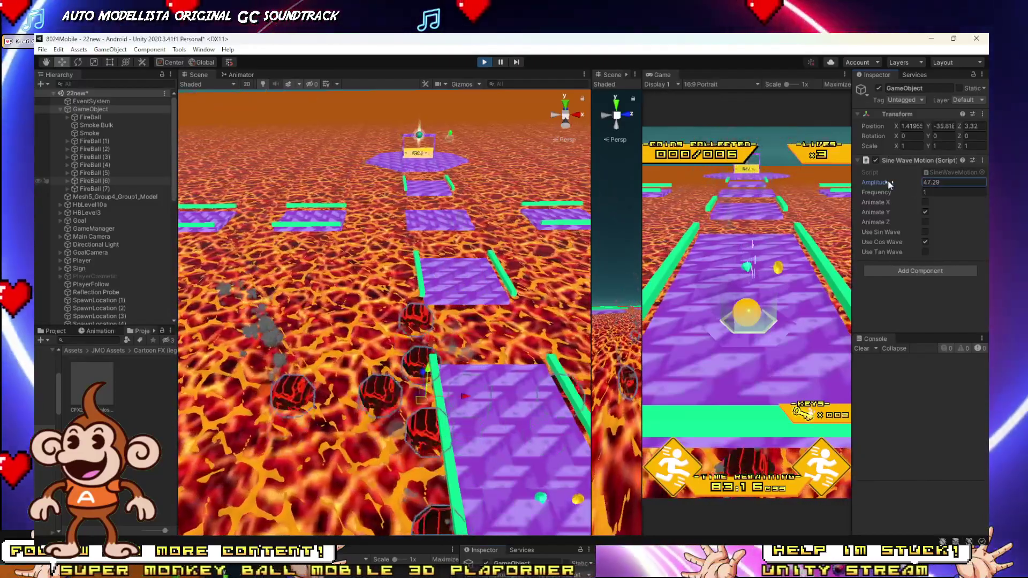
left_click_drag(889, 182, 858, 184)
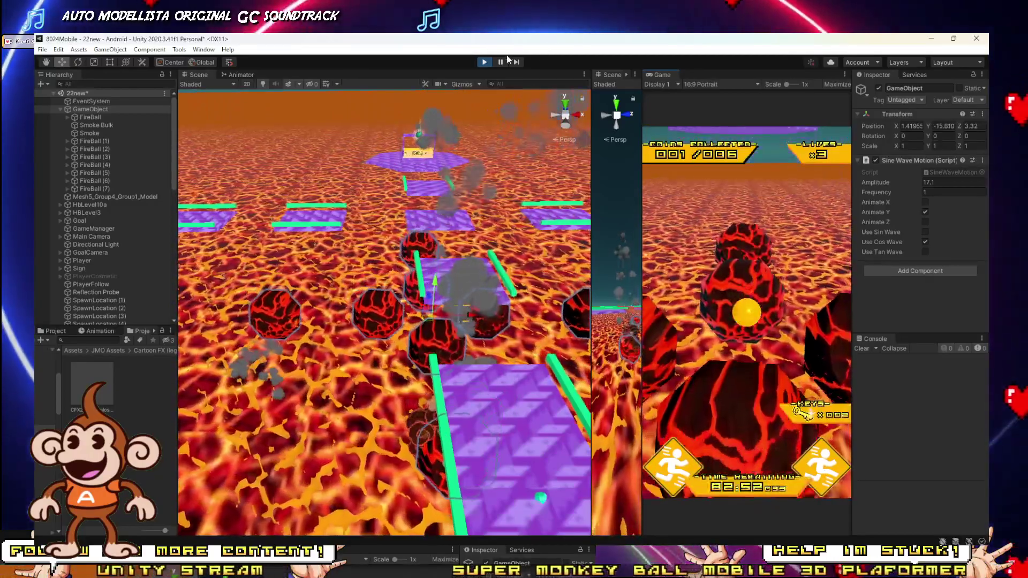
left_click(483, 62)
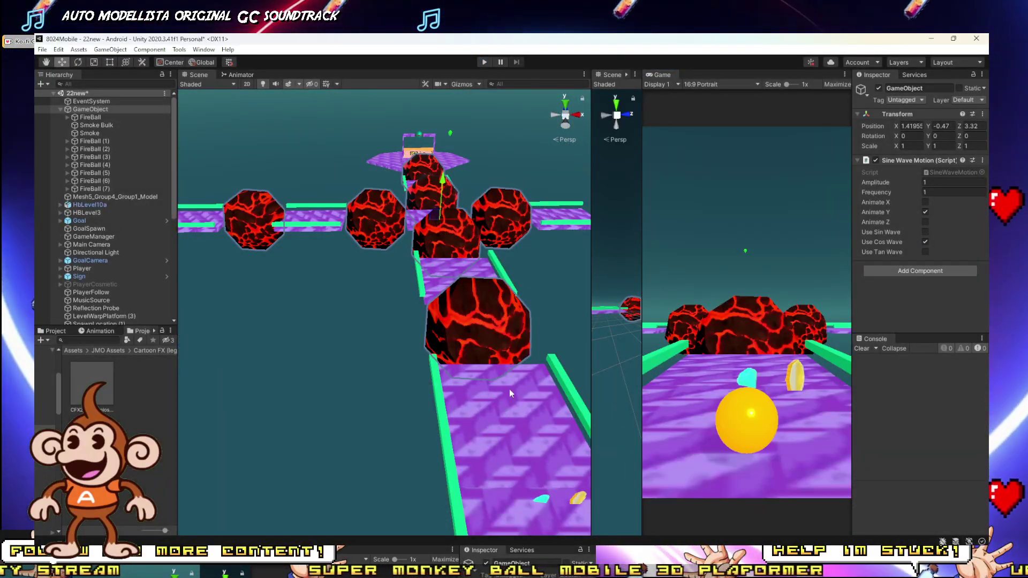
Delete the duplicated fireballs FireBall (1) through FireBall (7), keeping only the original FireBall under GameObject.
key("w")
right_click_drag(436, 317, 473, 324)
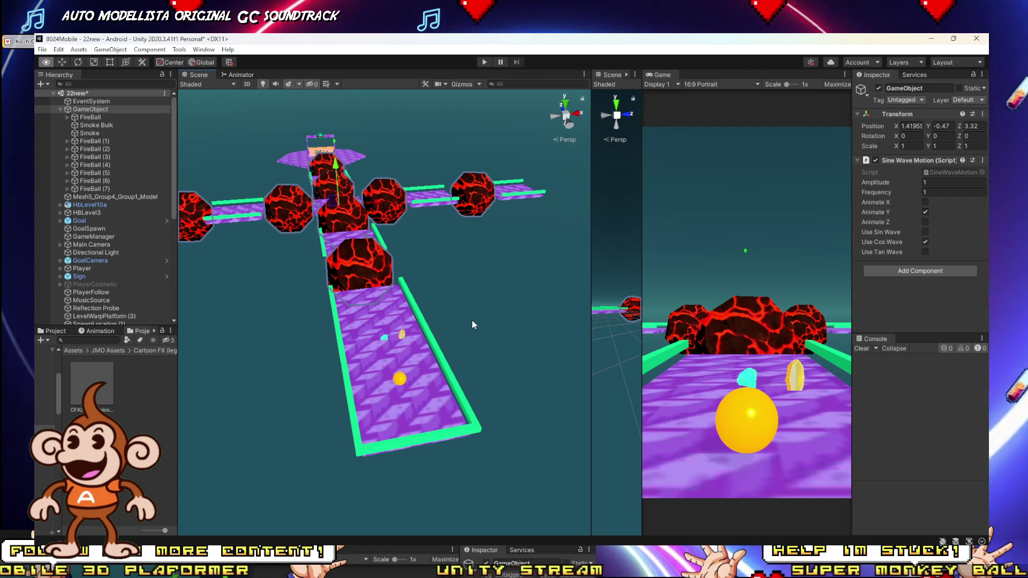
right_click_drag(472, 324, 318, 290)
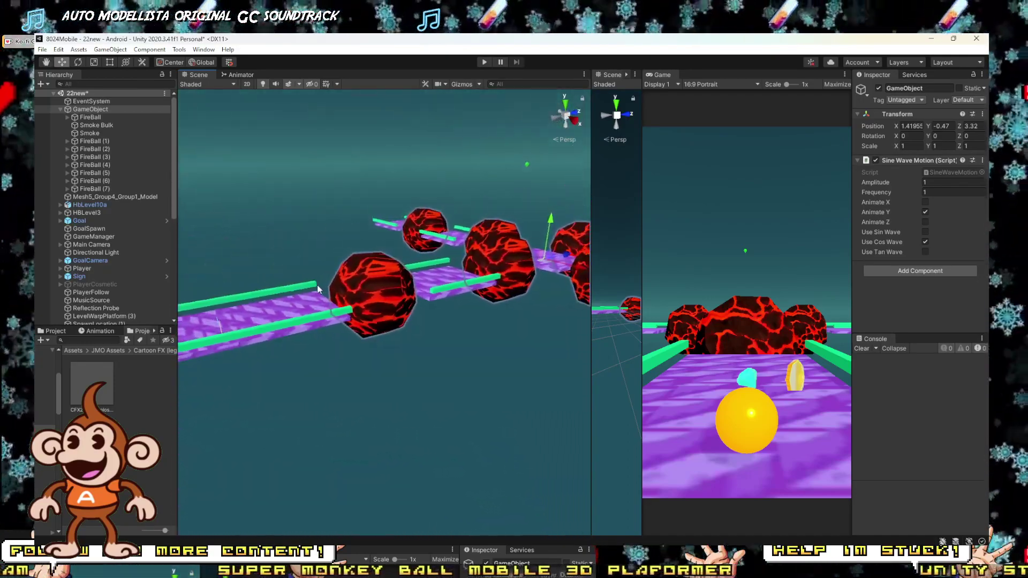
left_click(357, 289)
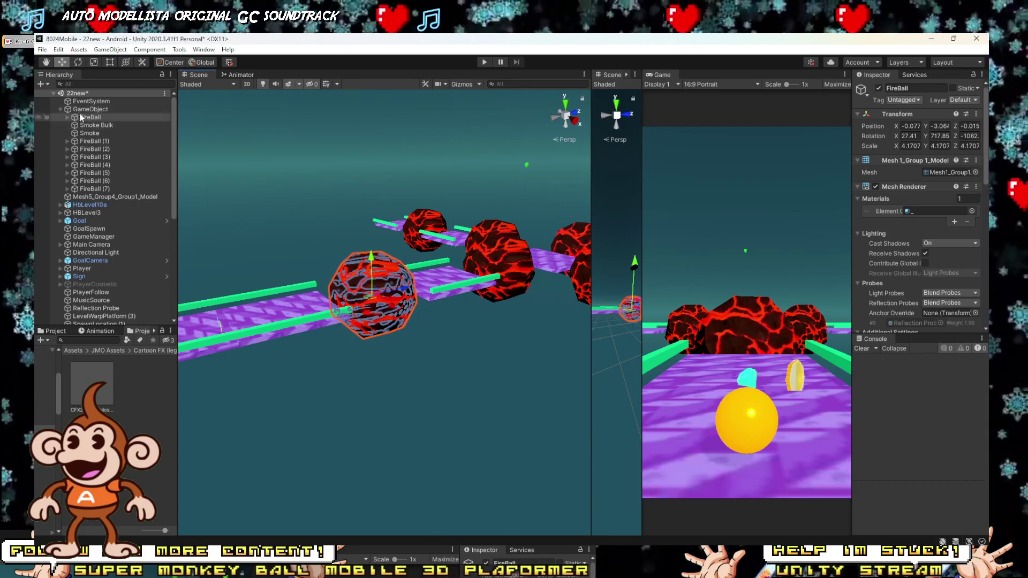
left_click(80, 109)
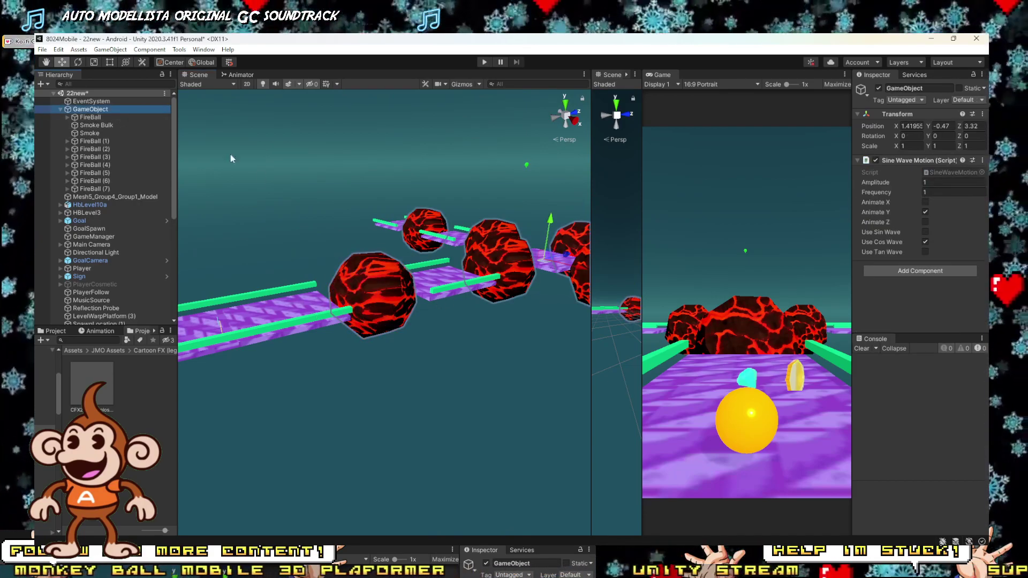
left_click(94, 149)
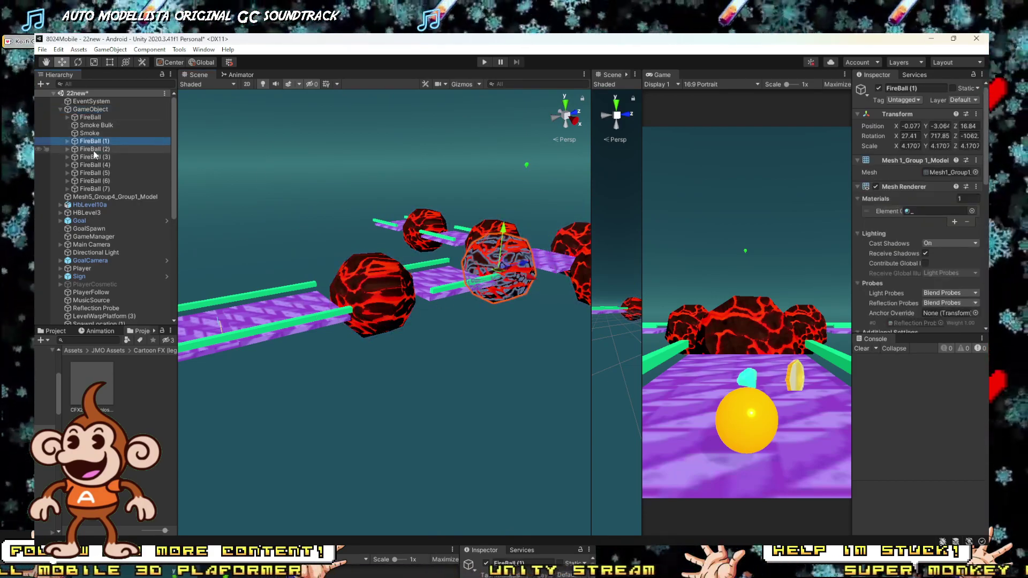
left_click(95, 189, "shift")
key("Delete")
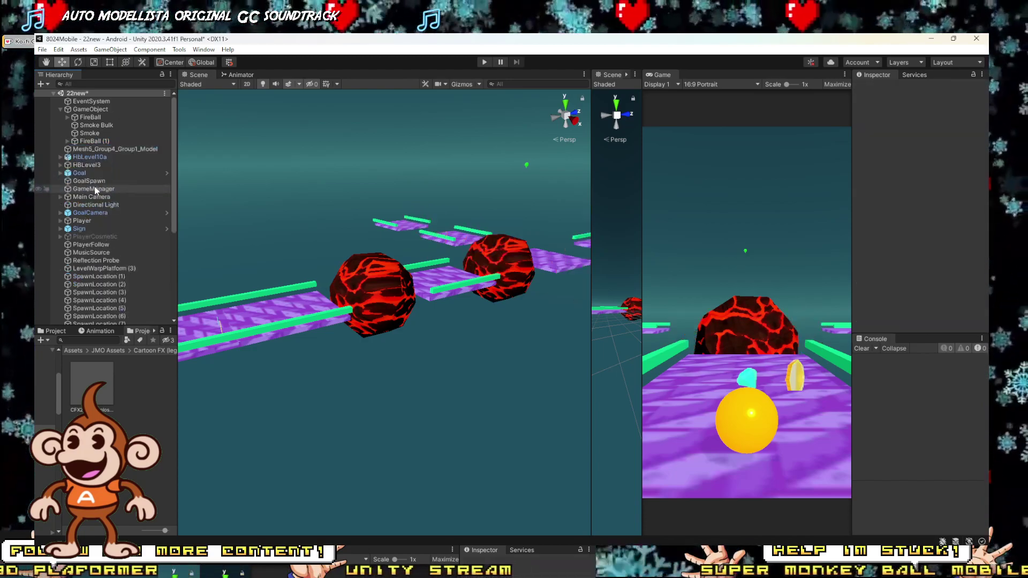
left_click(96, 142)
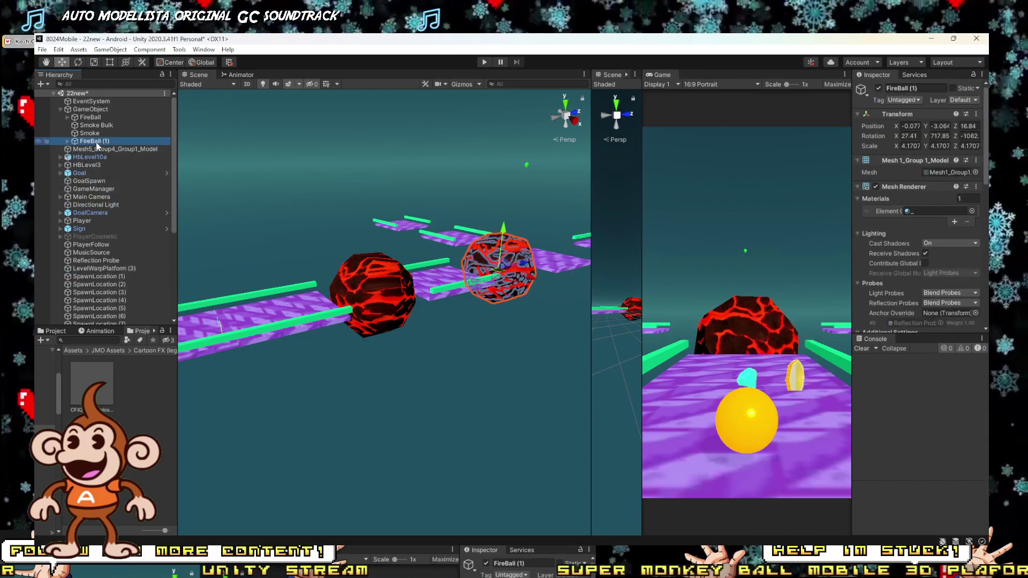
key("Delete")
Scale the fireball parent GameObject uniformly to 0.6 and reposition it in the gap after the start platform, at Z 2.4.
left_click(91, 110)
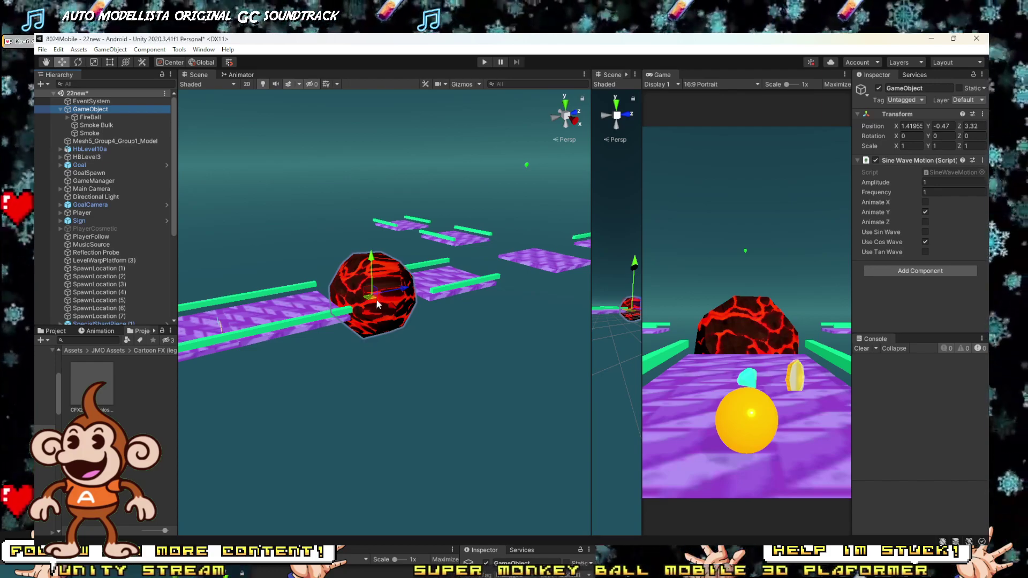
key("r")
left_click_drag(372, 294, 371, 321)
key("w")
right_click_drag(372, 321, 332, 294)
left_click_drag(375, 311, 331, 320)
right_click_drag(331, 321, 325, 338)
key("s")
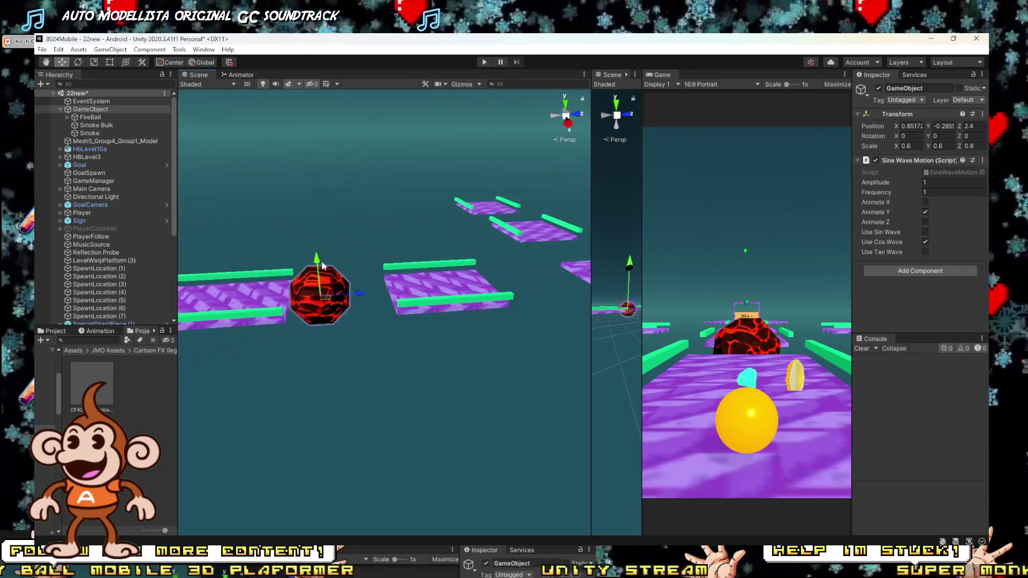
Play-test the single smaller fireball with the parent GameObject's Amplitude at 10.9, and enlarge the Game view.
left_click(95, 110)
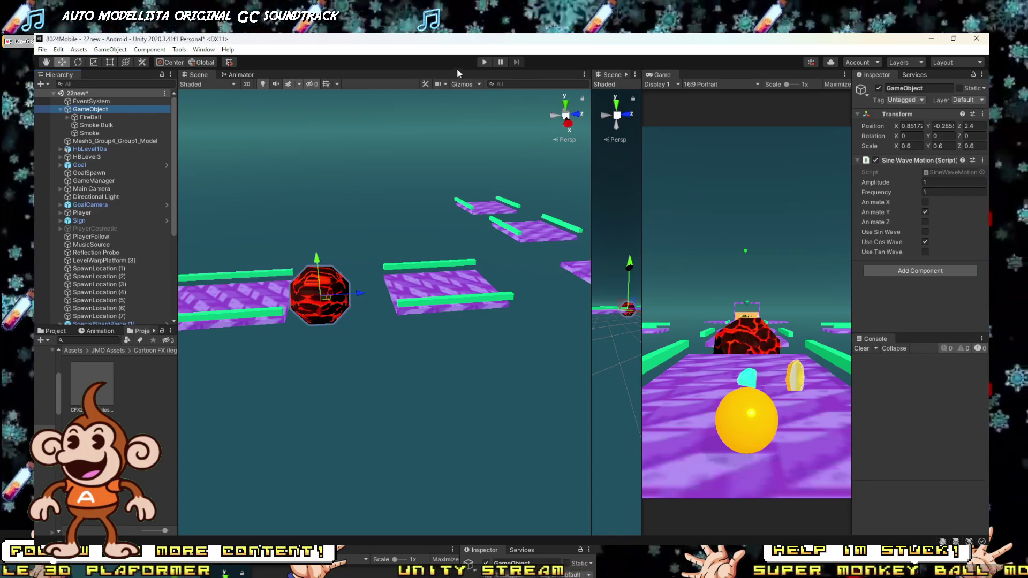
left_click(485, 63)
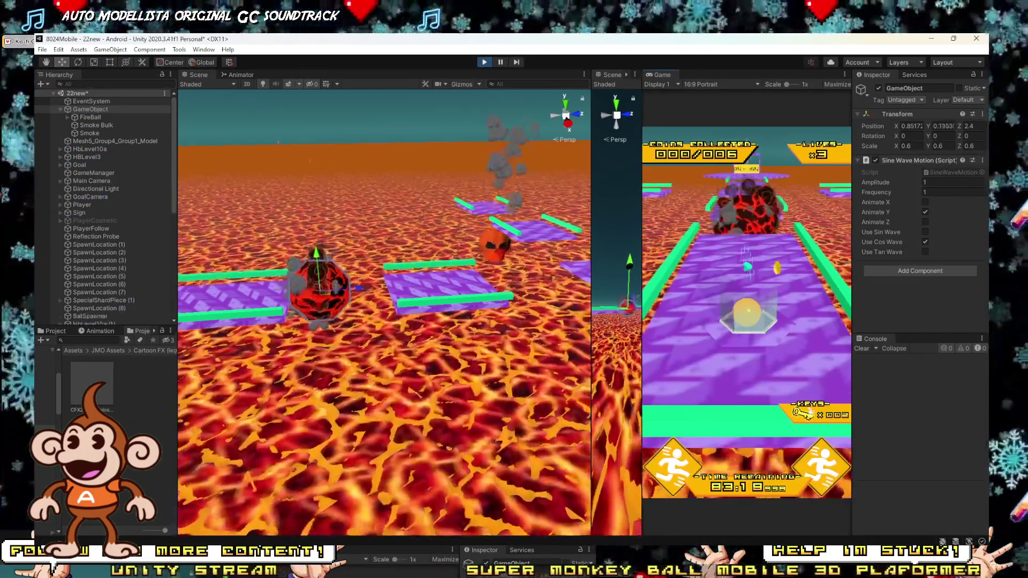
left_click_drag(899, 182, 103, 196)
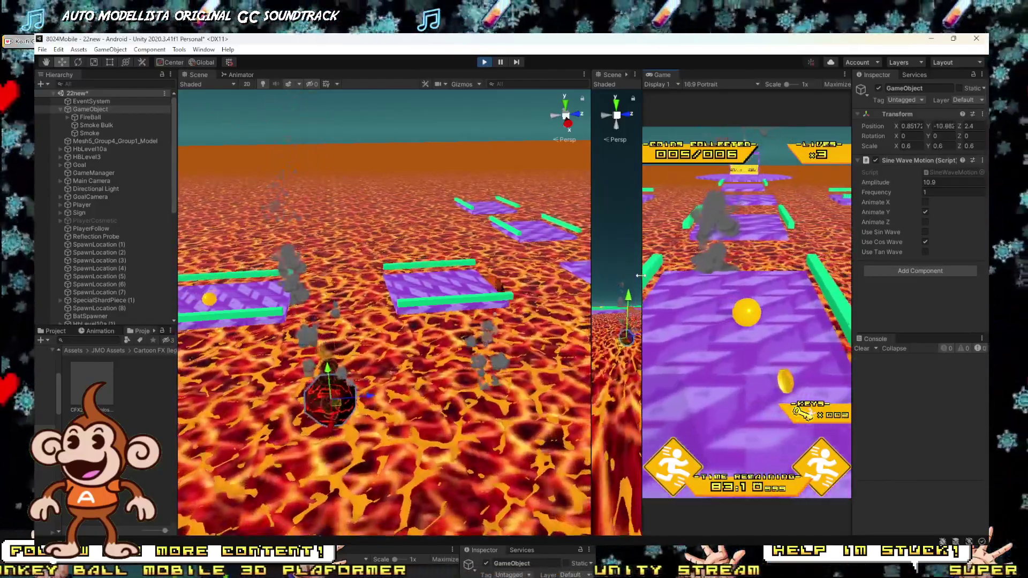
left_click_drag(640, 275, 481, 279)
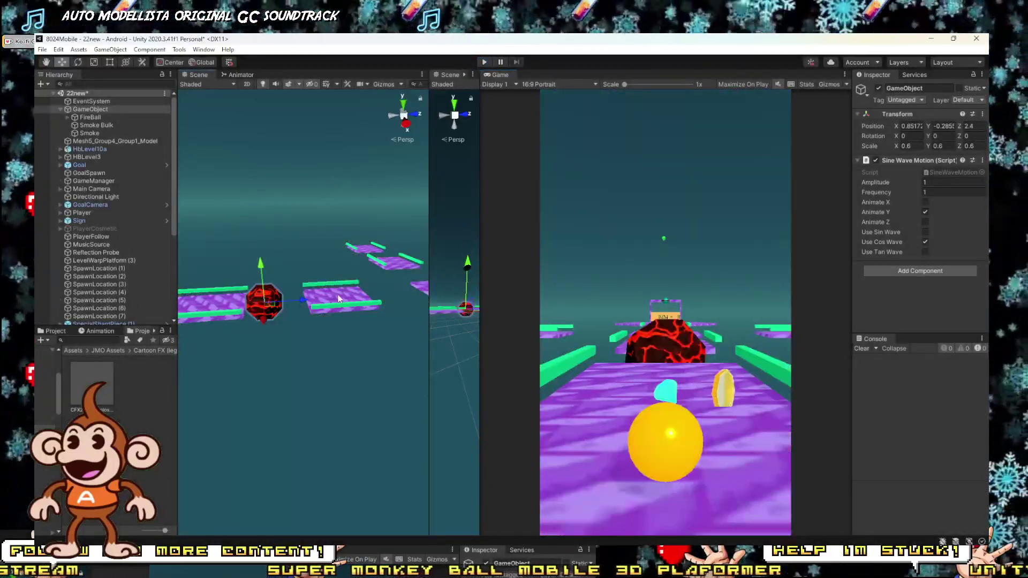
Run the level again and roll the ball around, trying Sine Wave Motion Amplitude values of 5.98 and 7.12 on the fireball parent.
left_click(339, 298)
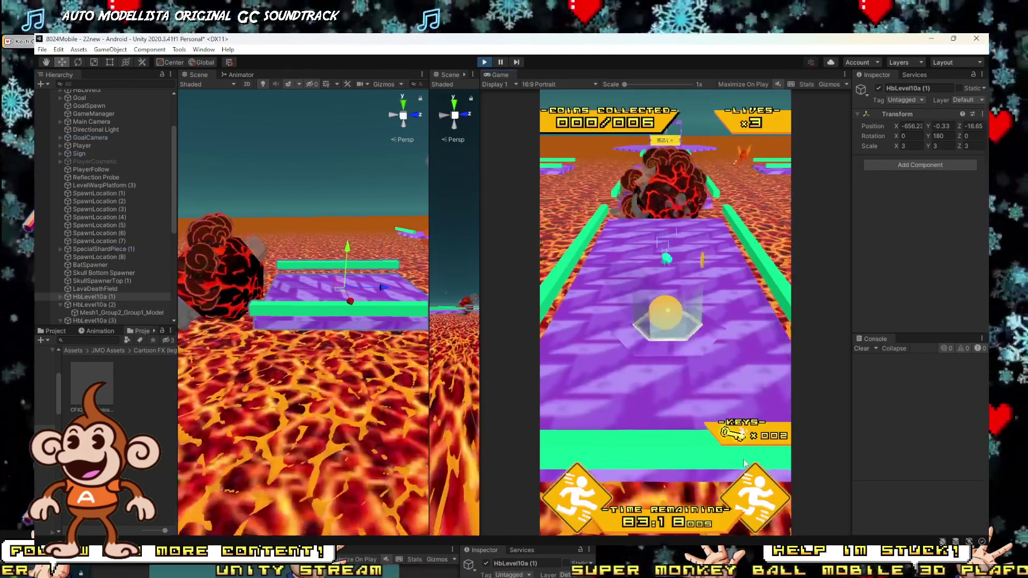
key("w")
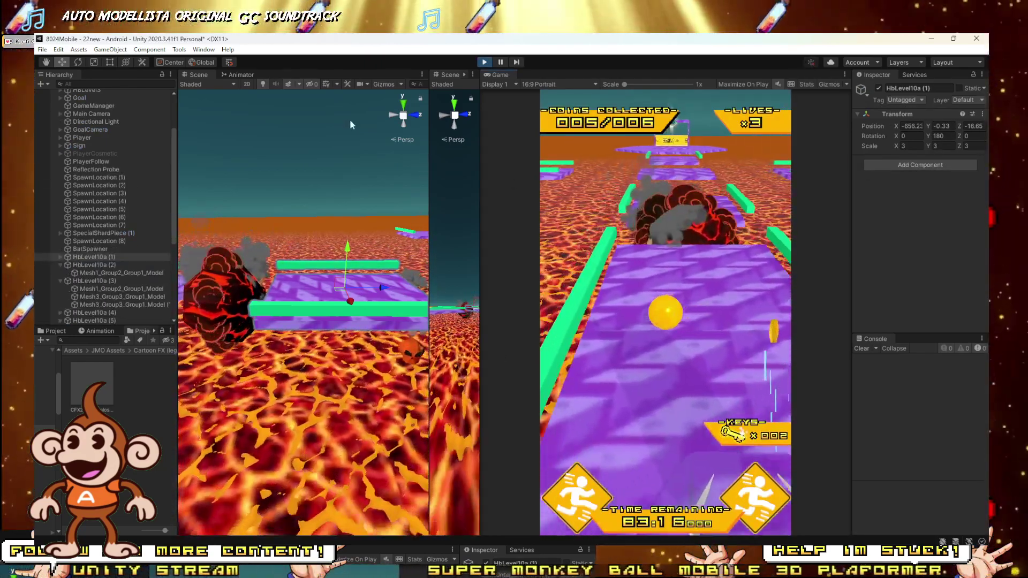
scroll(86, 155, "up", 3)
left_click(88, 109)
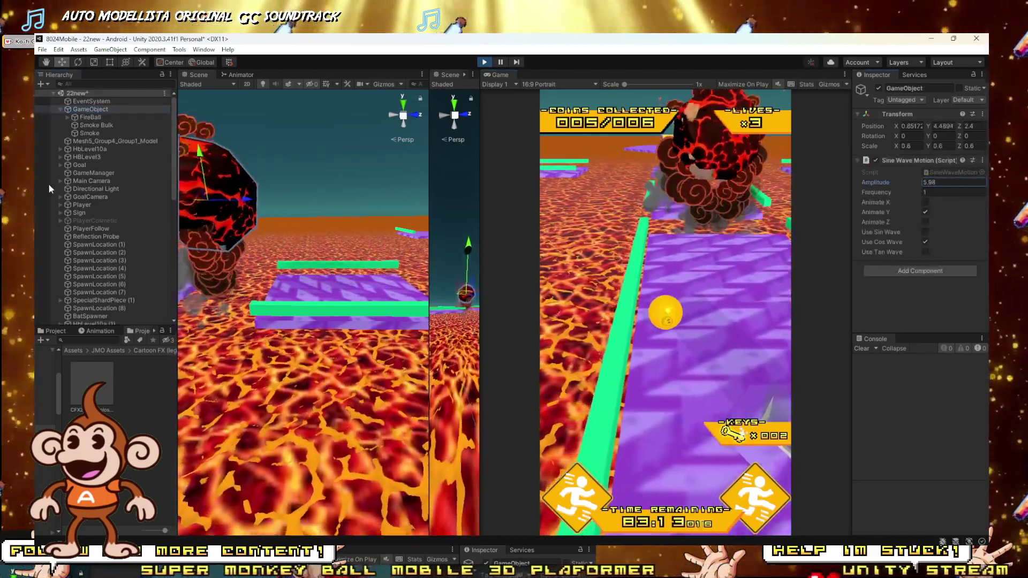
left_click(678, 312)
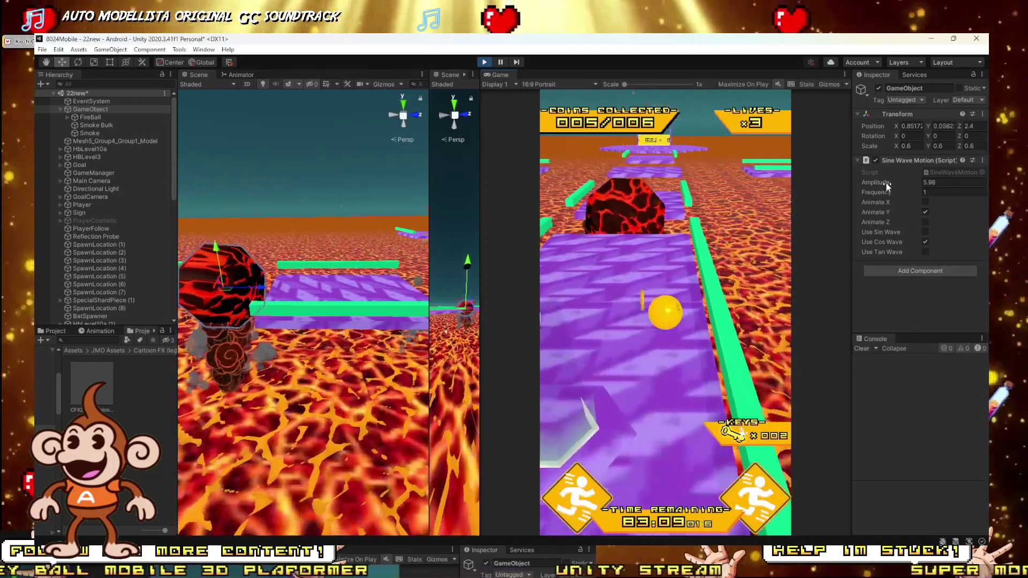
left_click_drag(886, 184, 918, 186)
left_click(699, 269)
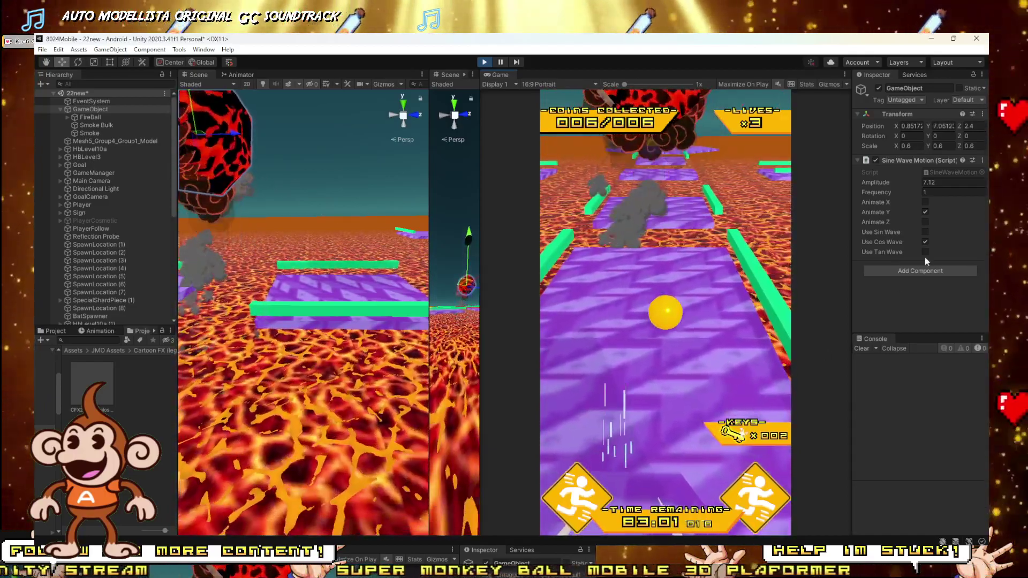
Raise the fireball parent's Amplitude to 9.83 in the running level and end that play test.
left_click_drag(898, 185, 923, 183)
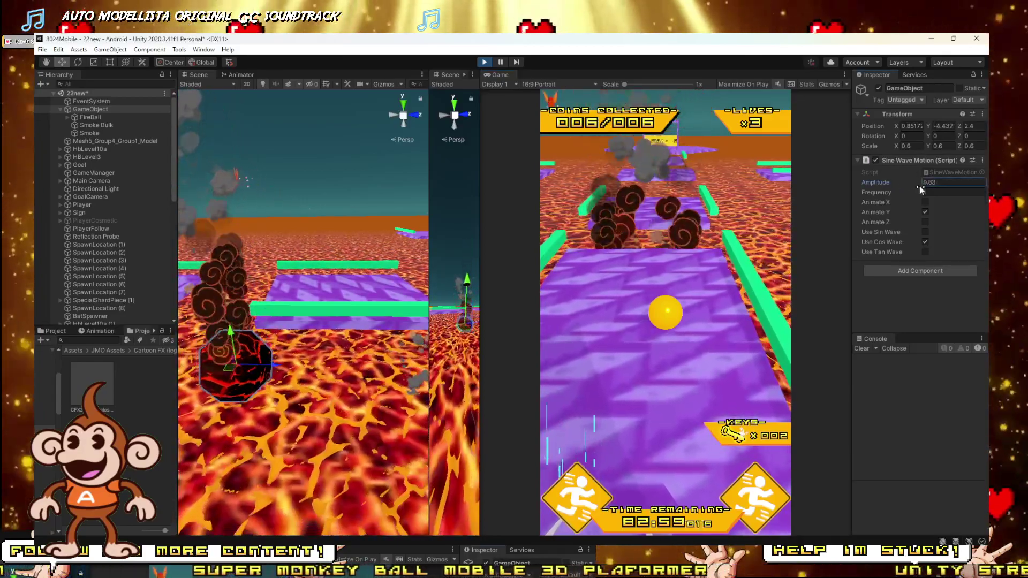
left_click(486, 63)
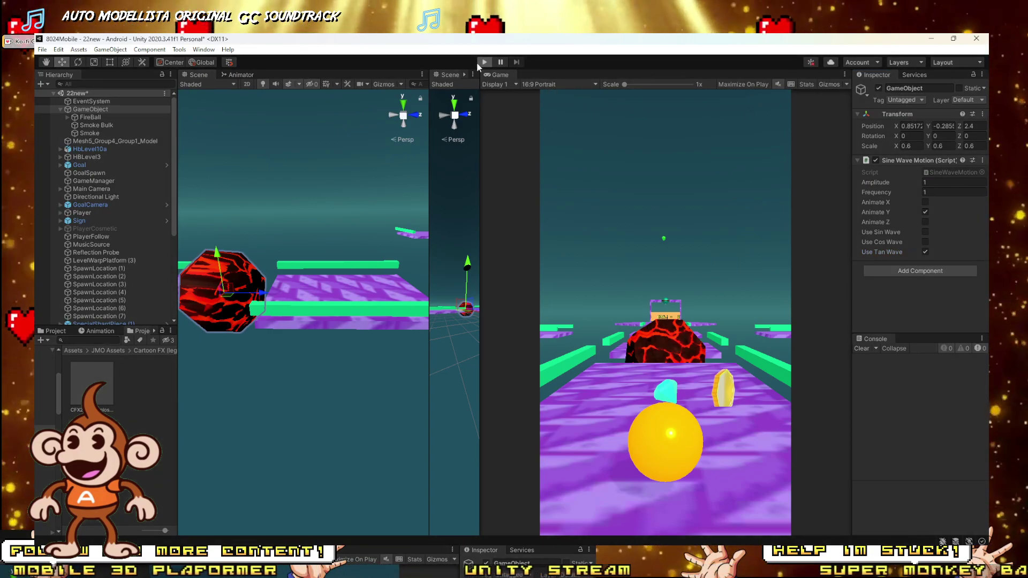
Play-test the fireball's tan wave motion with Amplitude 3.41 and Frequency 0.18, and try Use Cos Wave in place of Use Tan Wave.
left_click(477, 63)
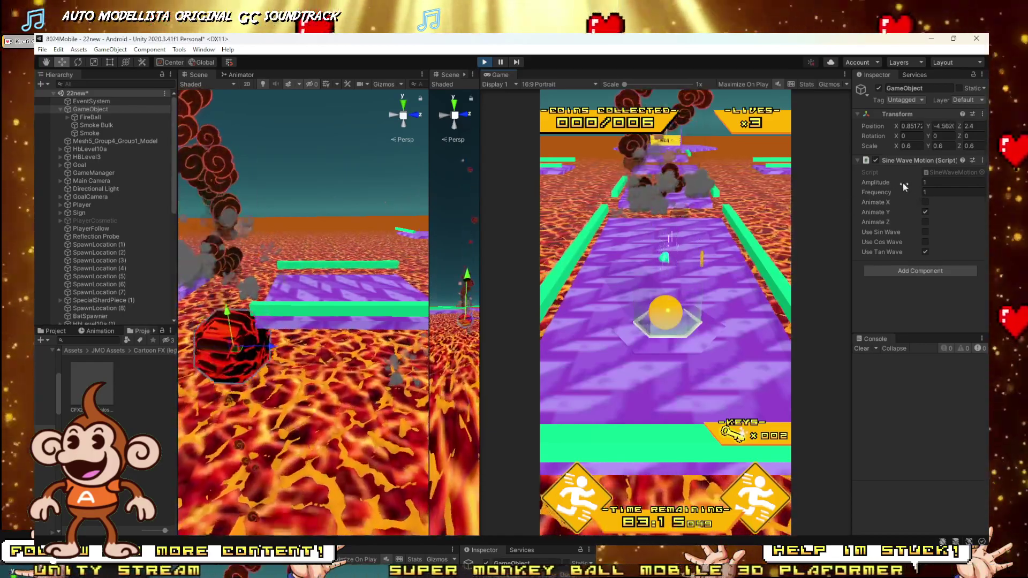
left_click_drag(899, 182, 914, 188)
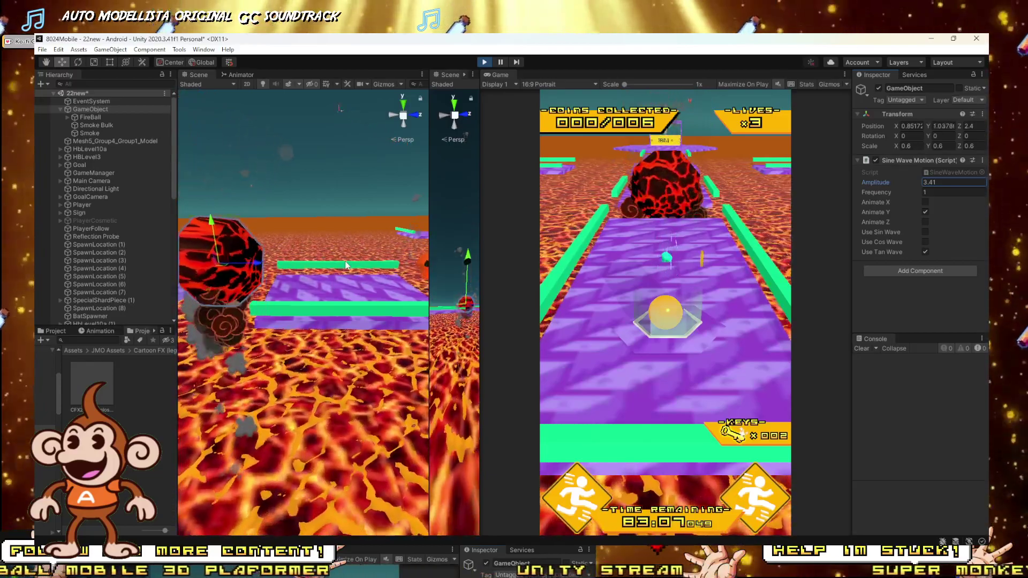
left_click_drag(909, 190, 895, 188)
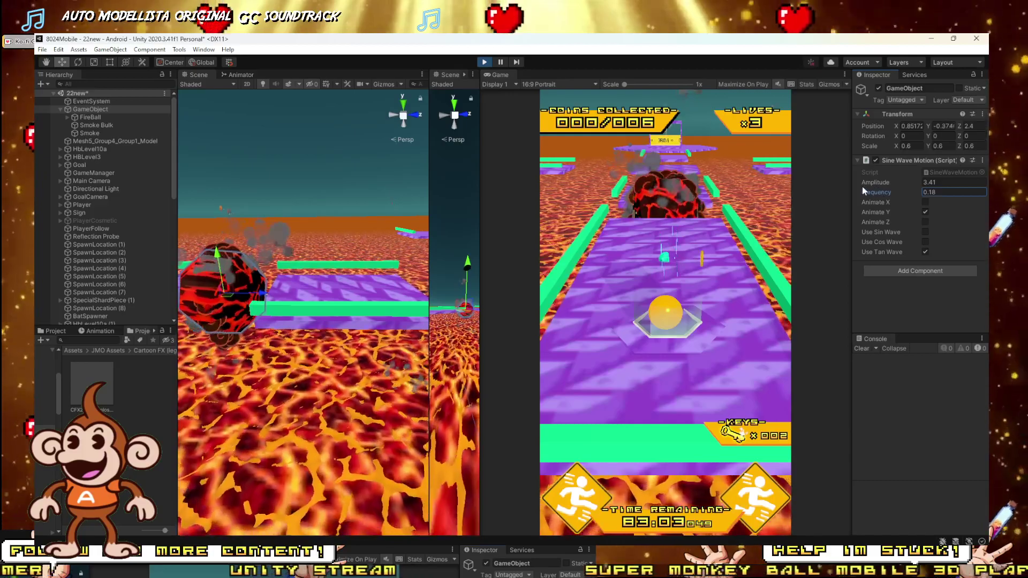
left_click(925, 252)
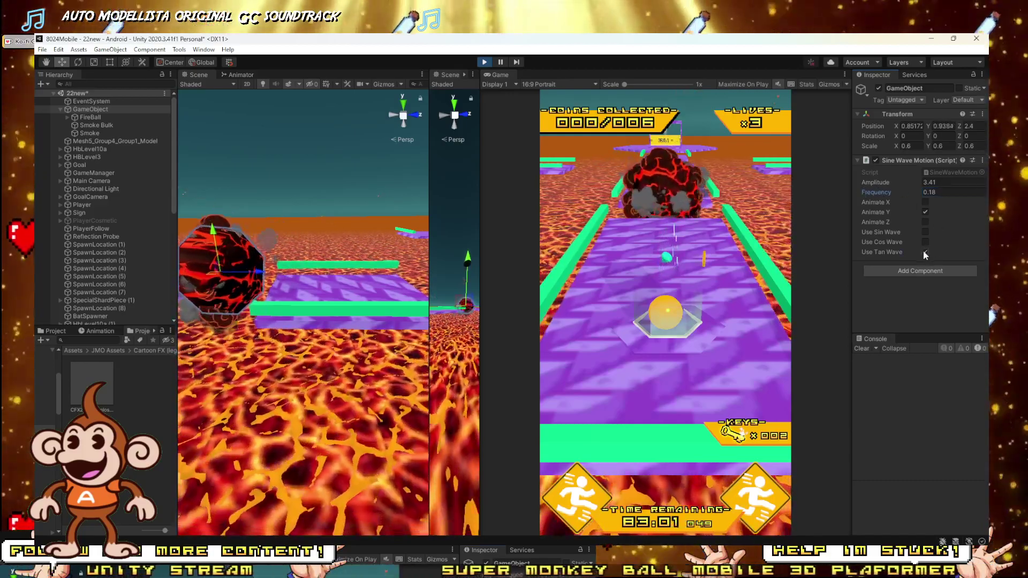
left_click(925, 242)
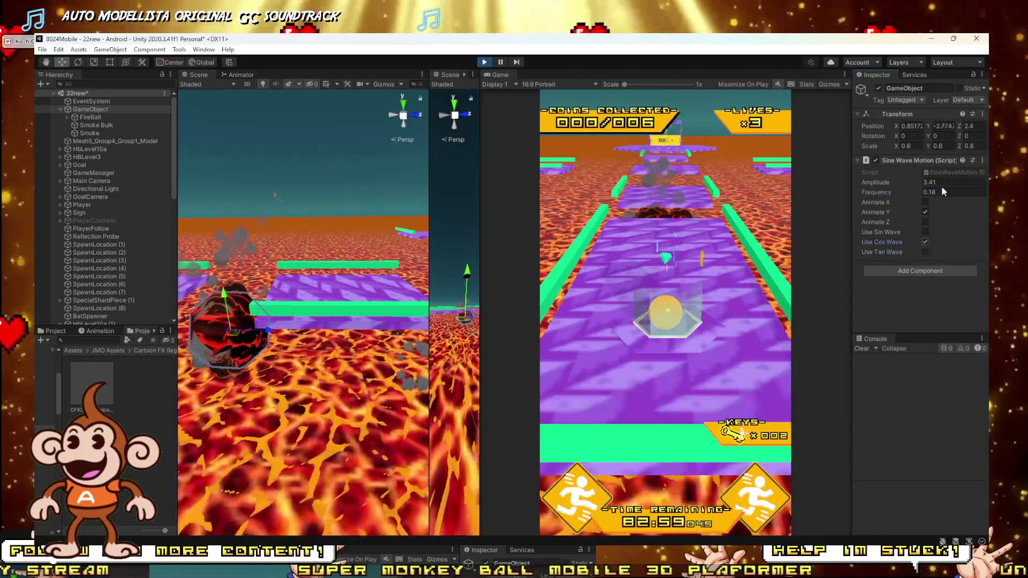
Switch the fireball parent to Use Cos Wave outside play mode and test Amplitude values up to 8.69 in a new run.
left_click(484, 62)
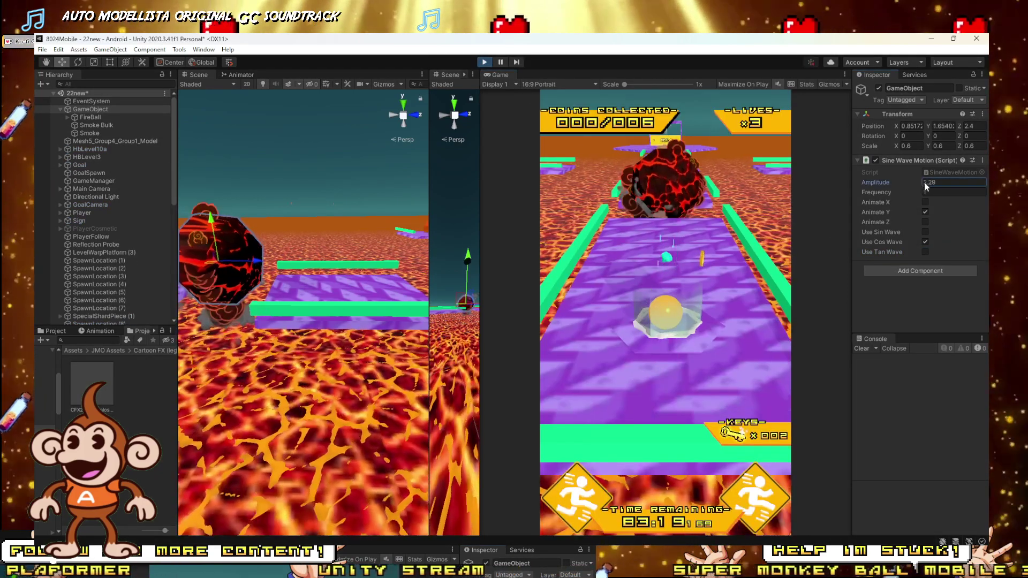
left_click(947, 182)
type("3.7")
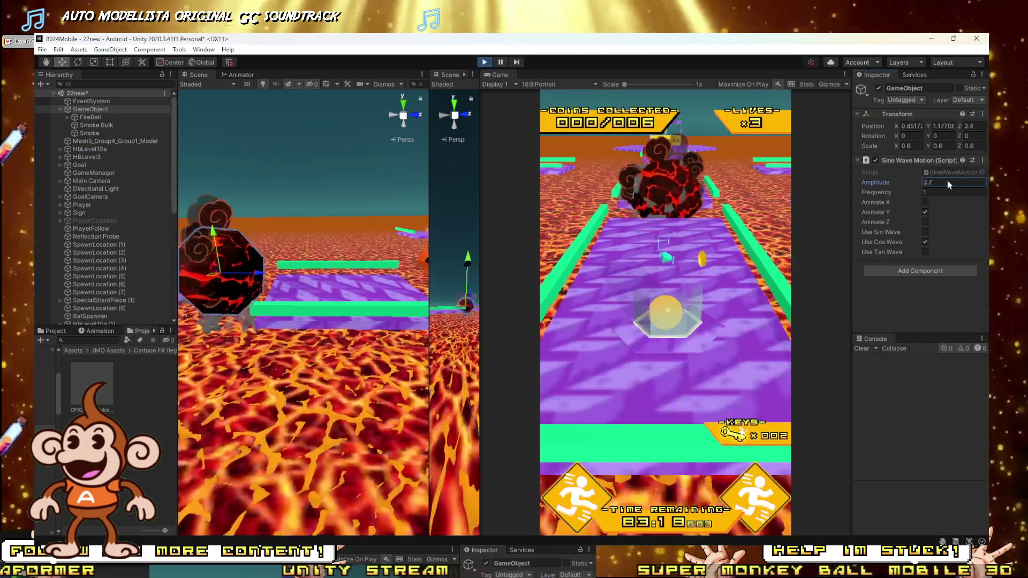
left_click_drag(972, 181, 58, 188)
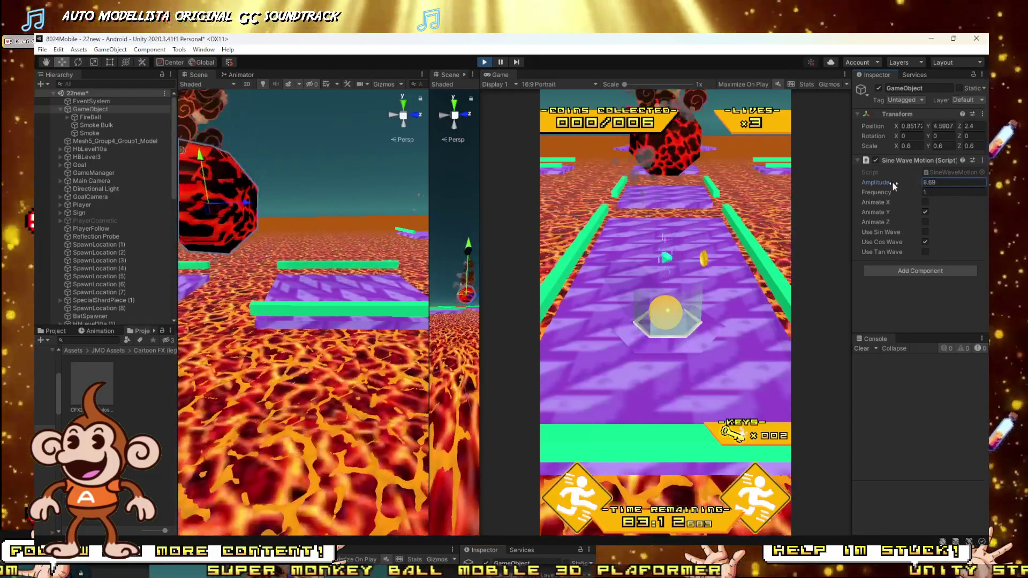
left_click_drag(894, 184, 814, 201)
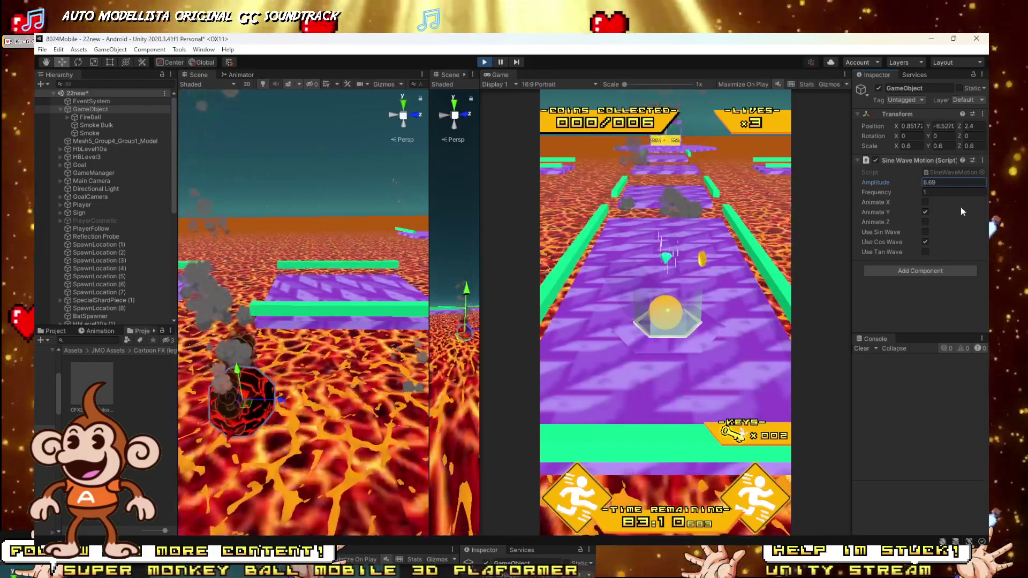
key("ctrl+p")
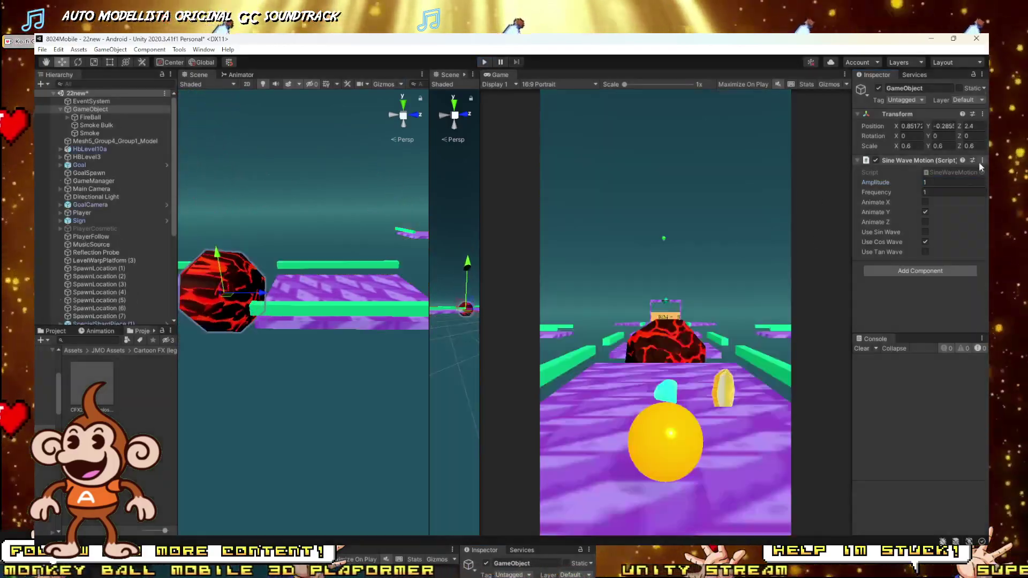
Set the fireball parent's Amplitude to 8.69 outside play mode and play-test the level by rolling the ball along the platforms.
left_click(936, 182)
type("8")
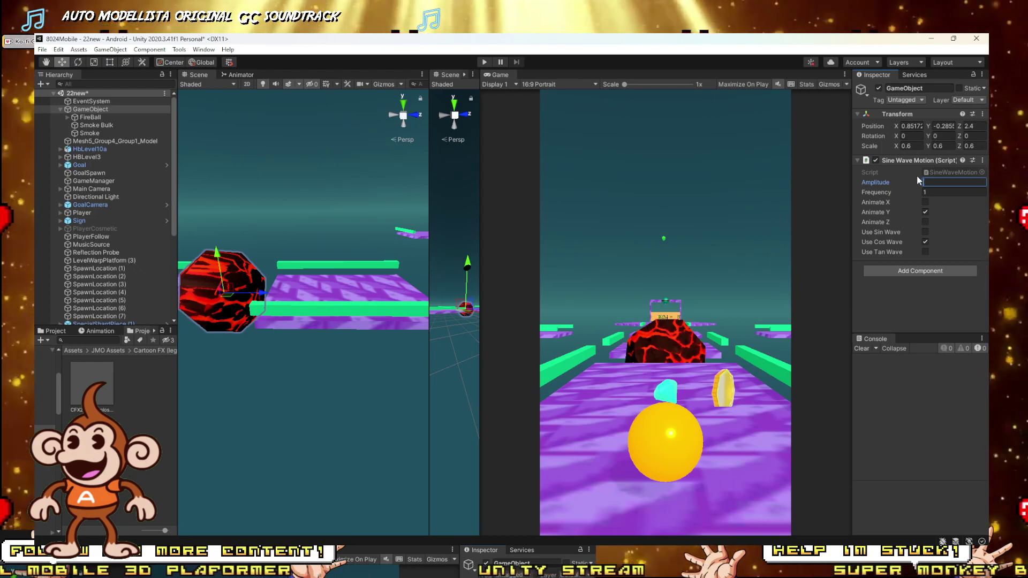
type(".69")
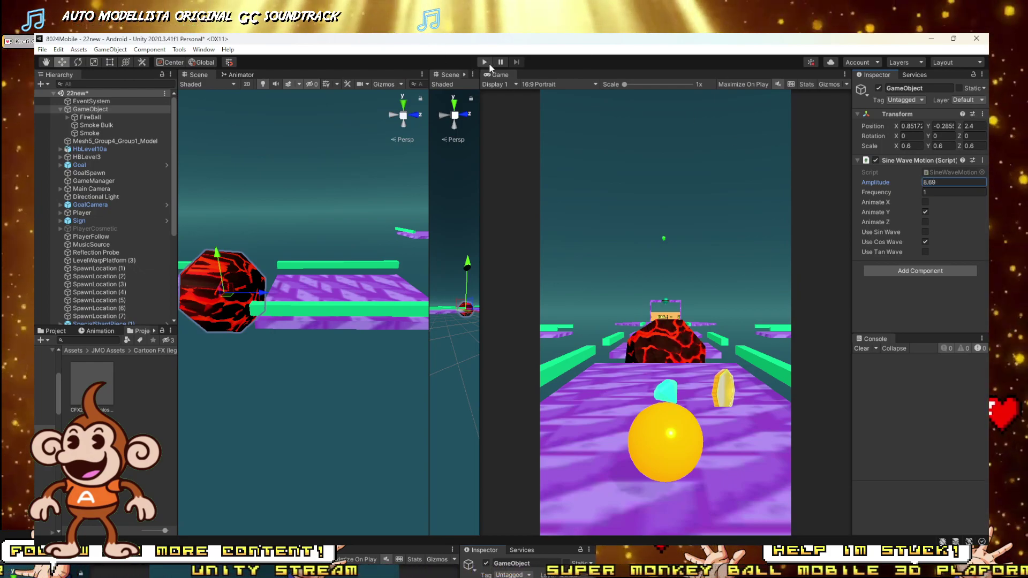
key("Return")
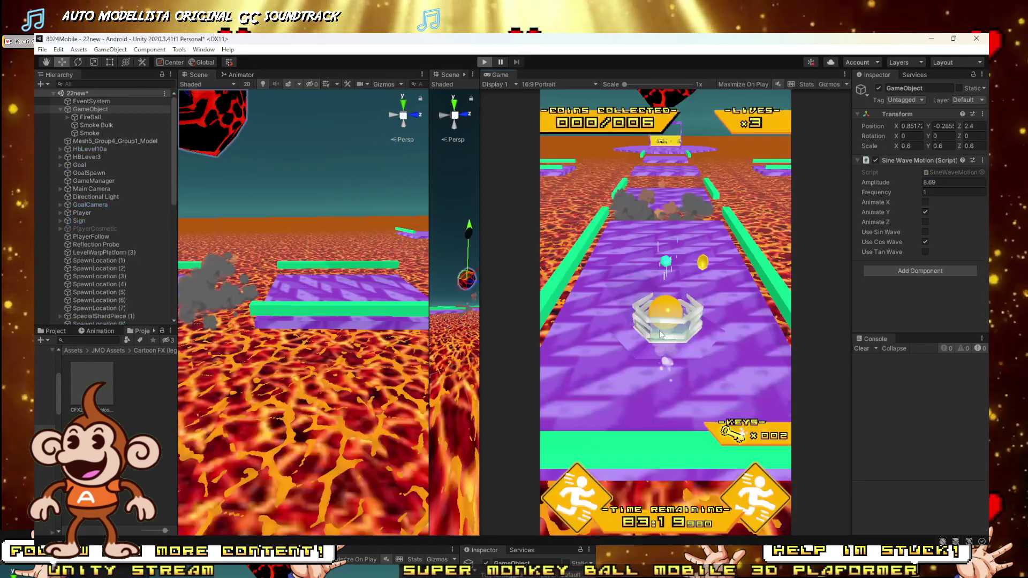
mouse_move(690, 400)
left_mouse_down()
mouse_move(703, 354)
mouse_move(733, 326)
left_mouse_up()
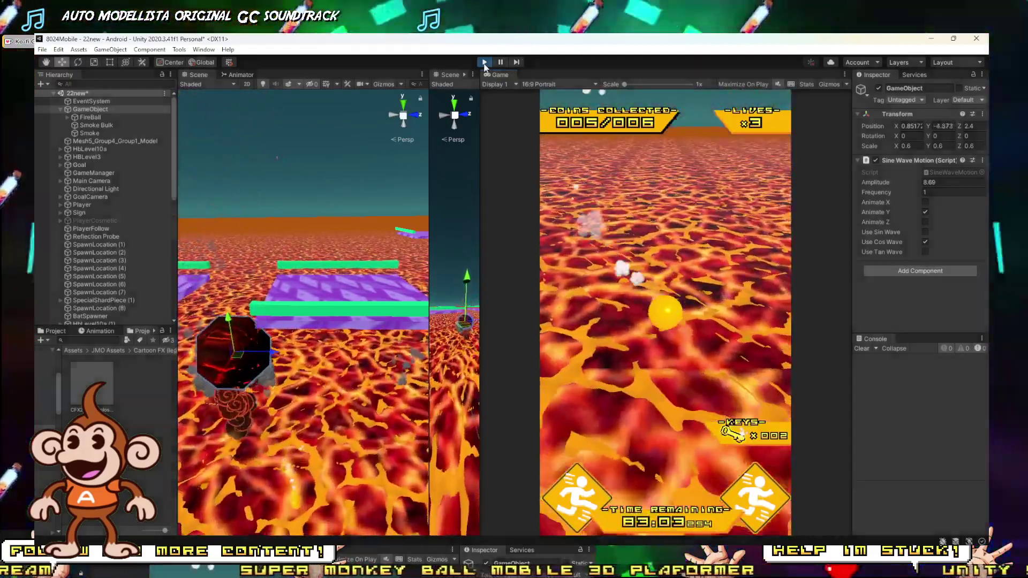
left_click(484, 63)
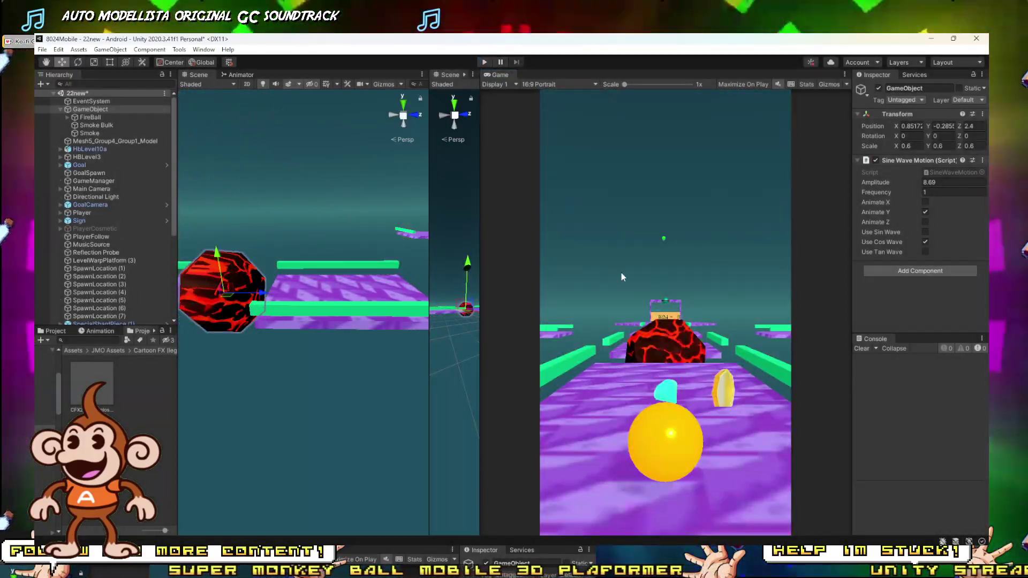
Resize the Scene and Game views to give the first Scene view more width for editing the platforms.
left_click_drag(480, 312, 665, 374)
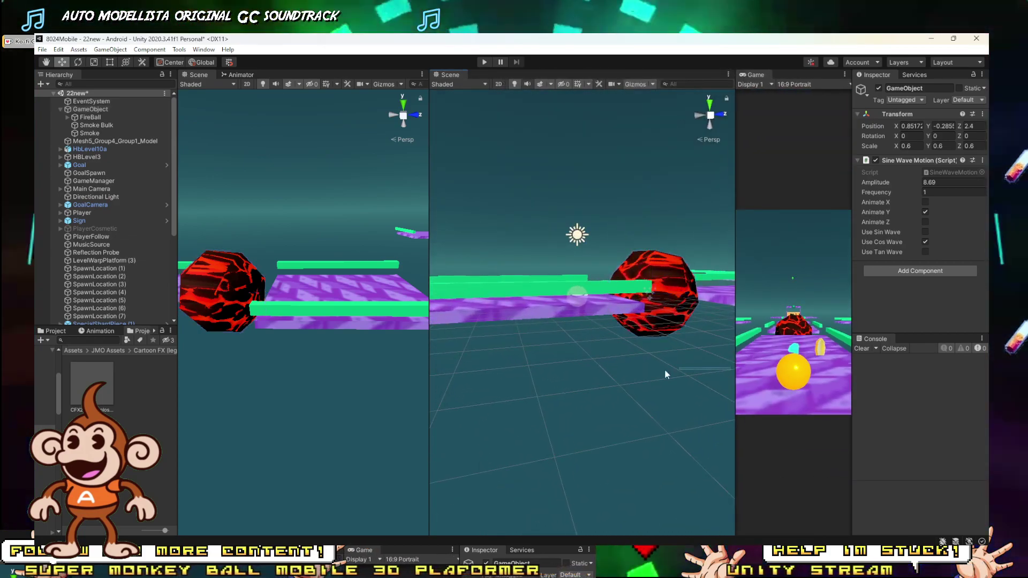
left_click_drag(731, 382, 566, 380)
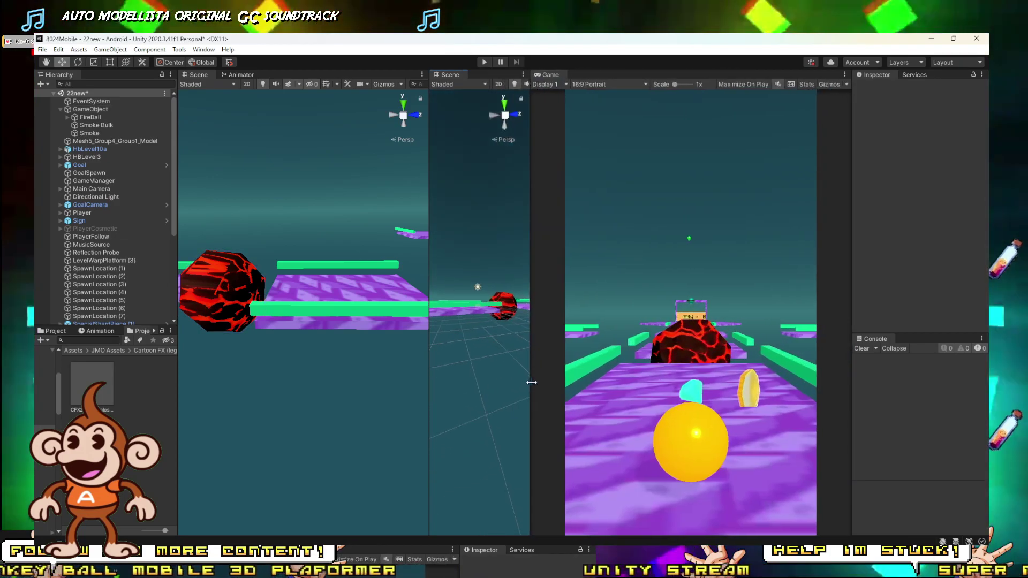
left_click_drag(436, 370, 555, 380)
right_click_drag(546, 379, 715, 363)
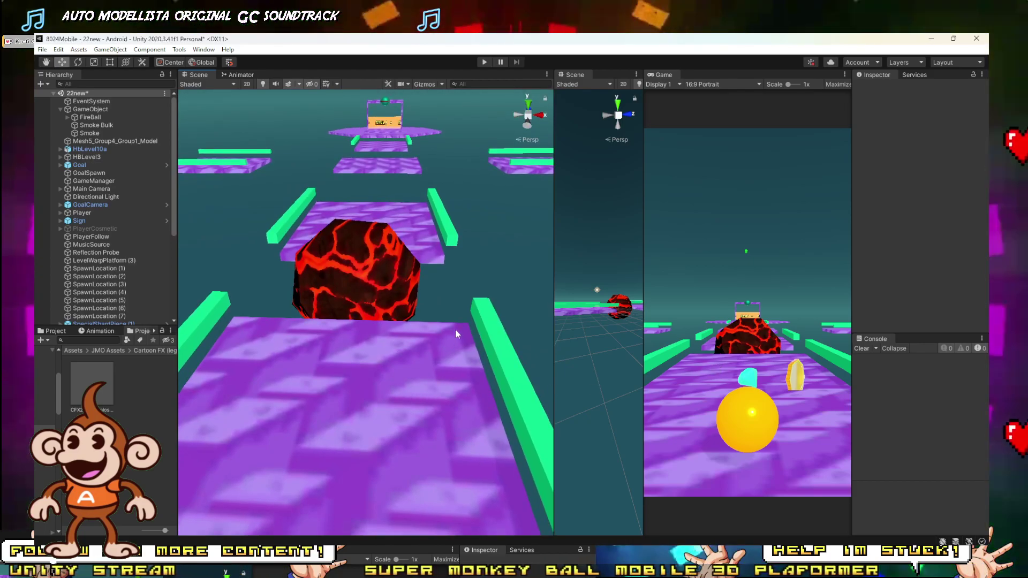
Duplicate the fireball parent GameObject and move the copy along Z into the gap after the second platform, at Z 16.06.
mouse_move(456, 330)
right_mouse_down()
mouse_move(243, 327)
mouse_move(471, 323)
right_mouse_up()
left_click(358, 324)
left_click(85, 109)
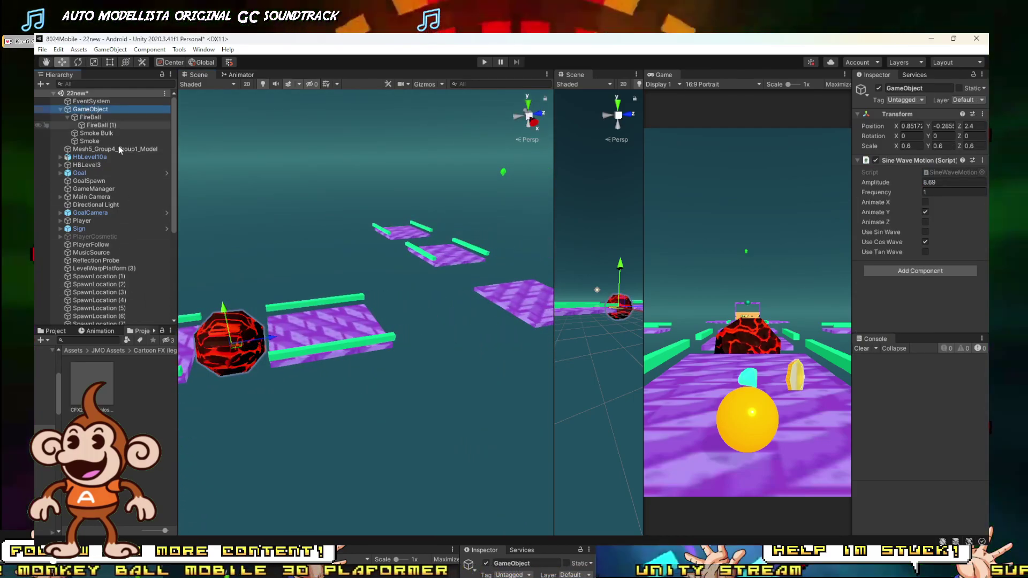
key("ctrl+d")
left_click_drag(272, 337, 436, 321)
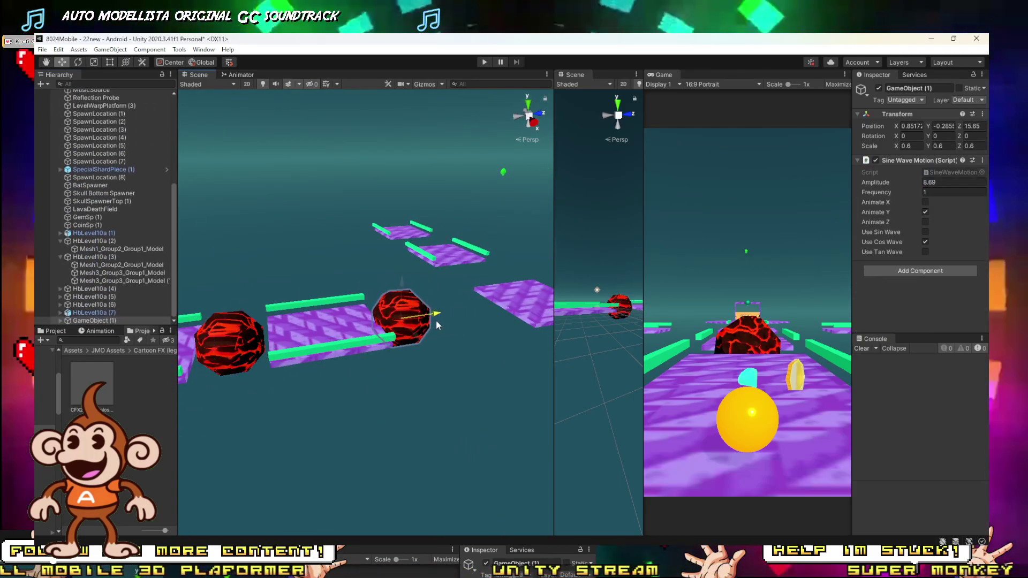
Move the crossbar platforms HbLevel10a (2) through HbLevel10a (6) together along Z to 679.52, up against the second fireball.
right_click_drag(436, 321, 419, 290)
left_click(421, 291)
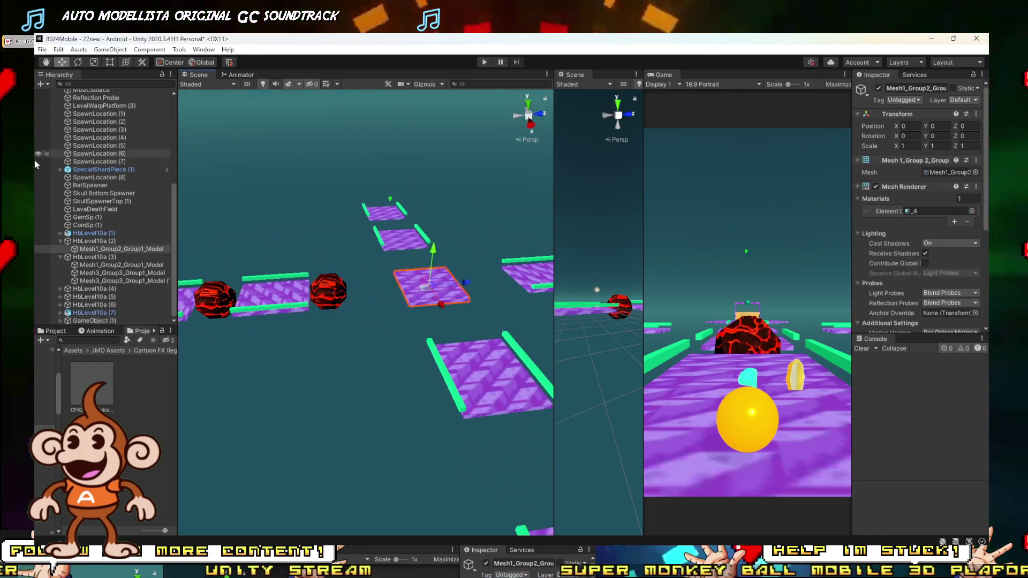
left_click(61, 241)
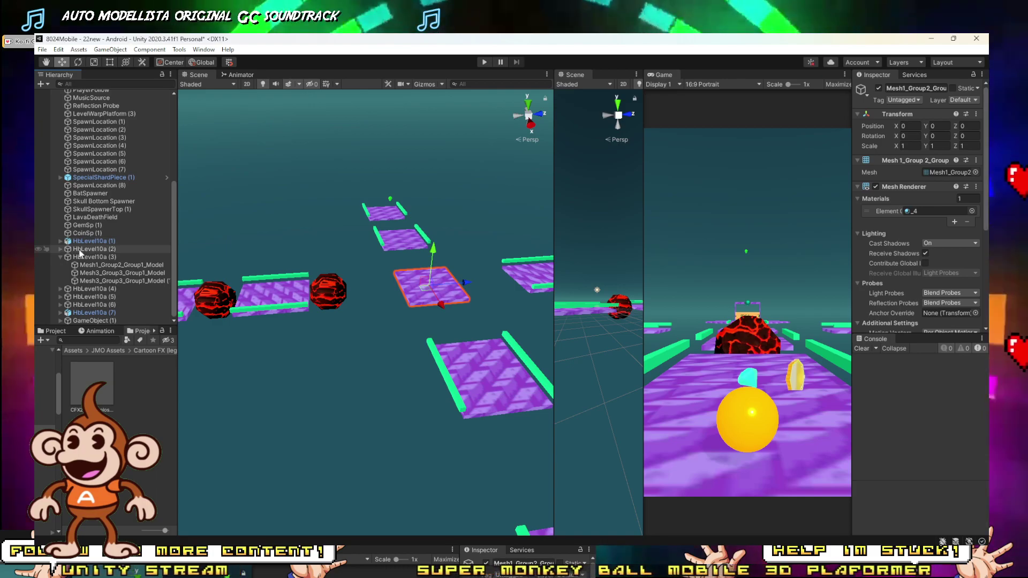
left_click(82, 257)
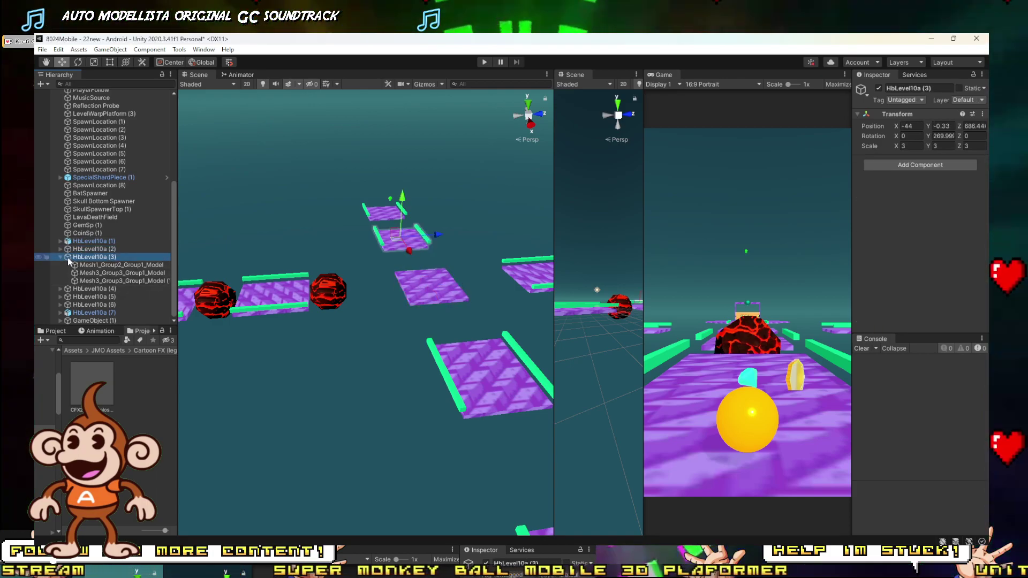
left_click(61, 257)
left_click(89, 289)
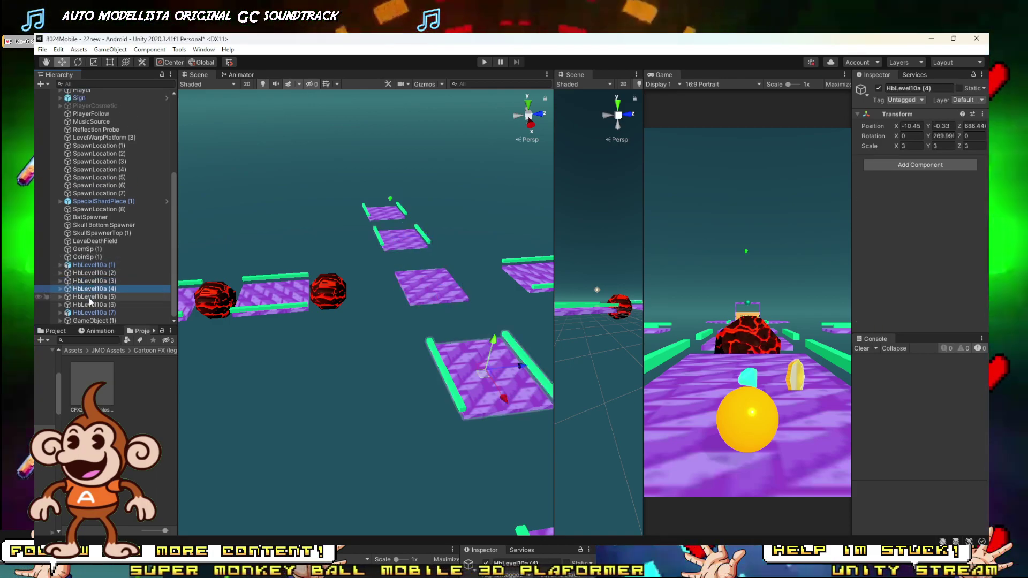
left_click(89, 304)
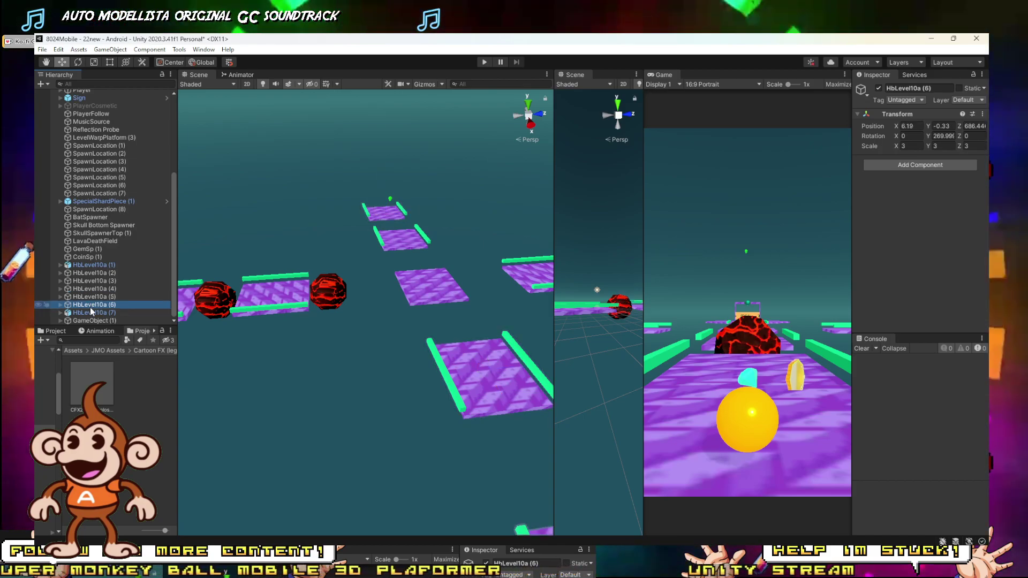
right_click_drag(312, 292, 393, 317)
scroll(393, 317, "down", 4)
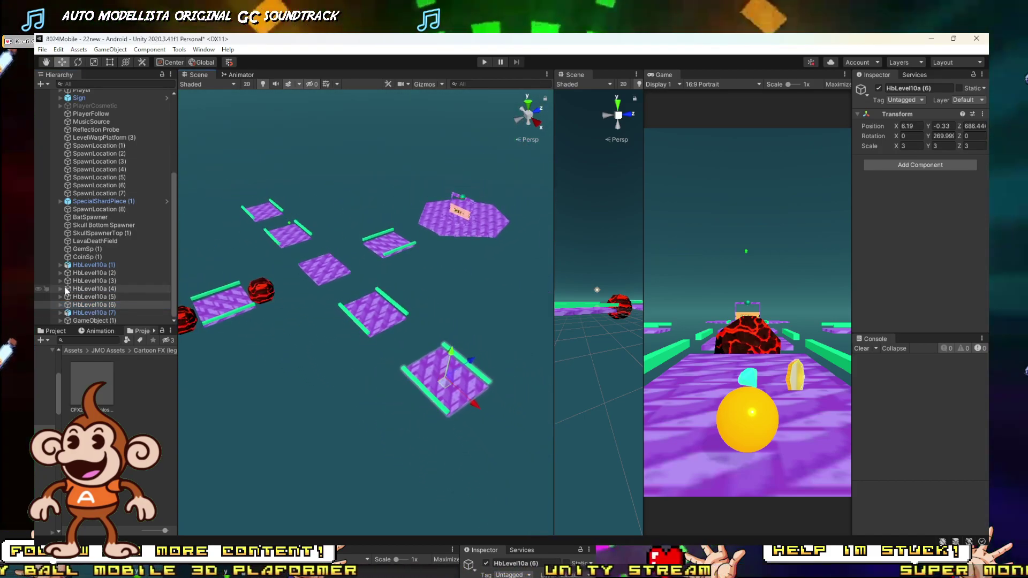
left_click(87, 266)
left_click(94, 273)
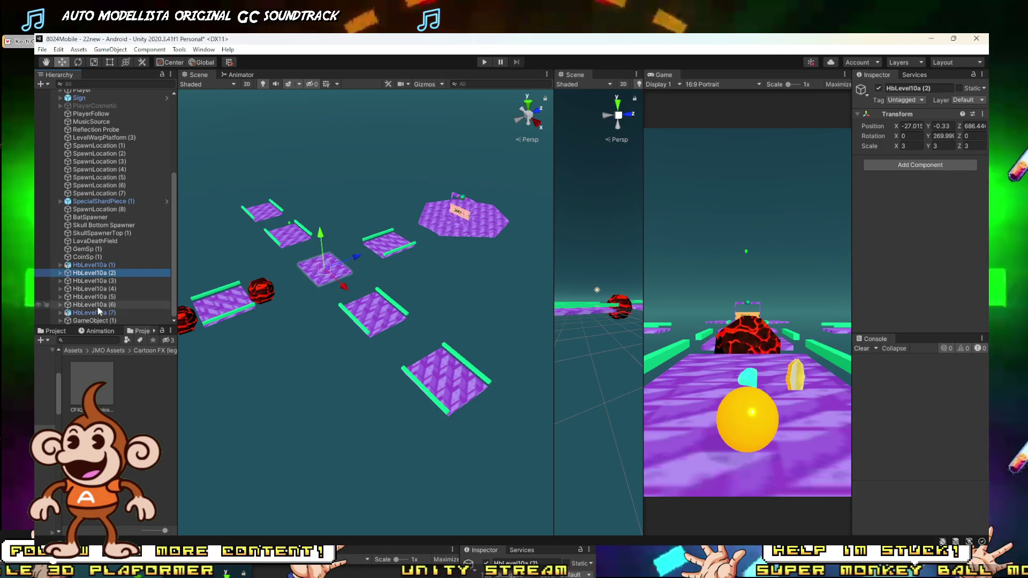
left_click(98, 304, "shift")
left_click_drag(357, 252, 329, 271)
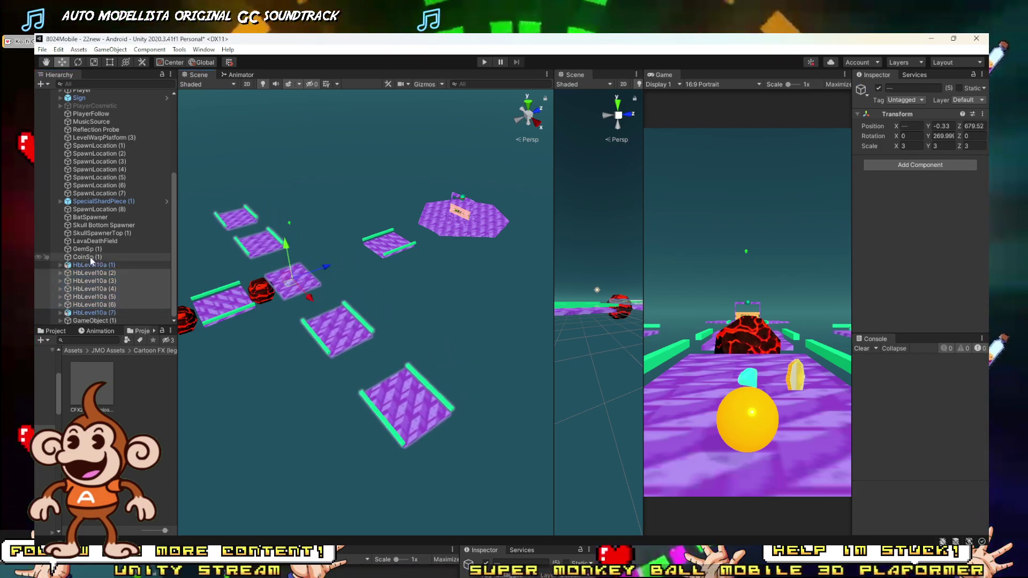
Duplicate GameObject (1) and move the copied fireball along Z to just past the crossbar's central platform.
left_click(94, 320)
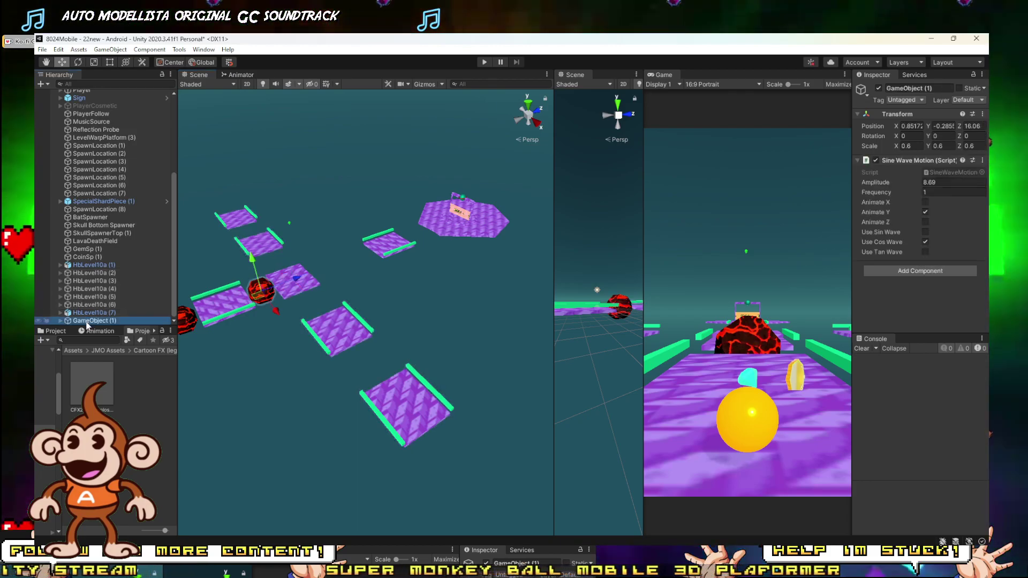
key("ctrl+d")
left_click_drag(316, 282, 354, 258)
Move platform HbLevel10a (7) back along Z so it sits directly behind the third fireball.
left_click(384, 256)
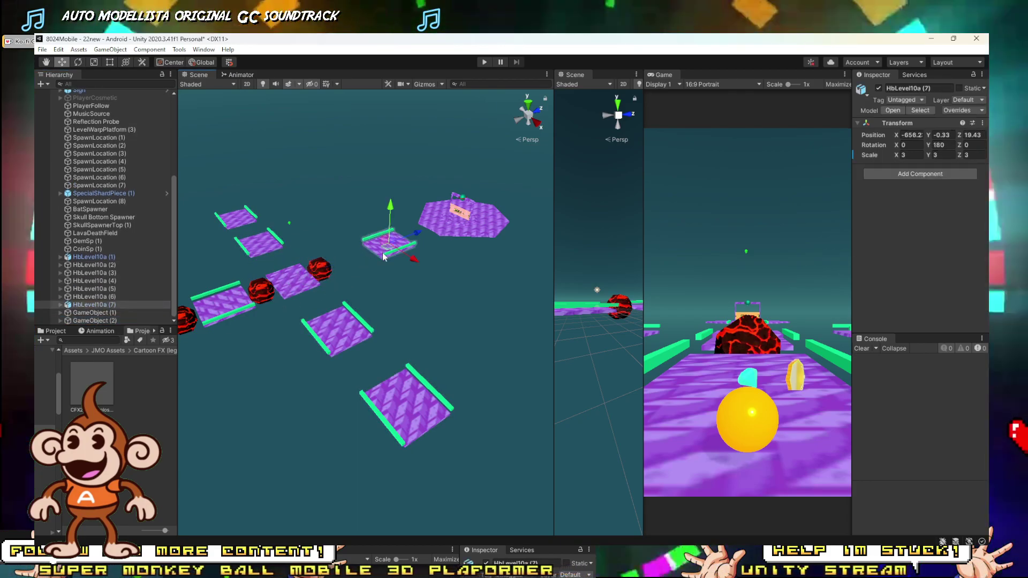
right_click_drag(338, 279, 255, 281)
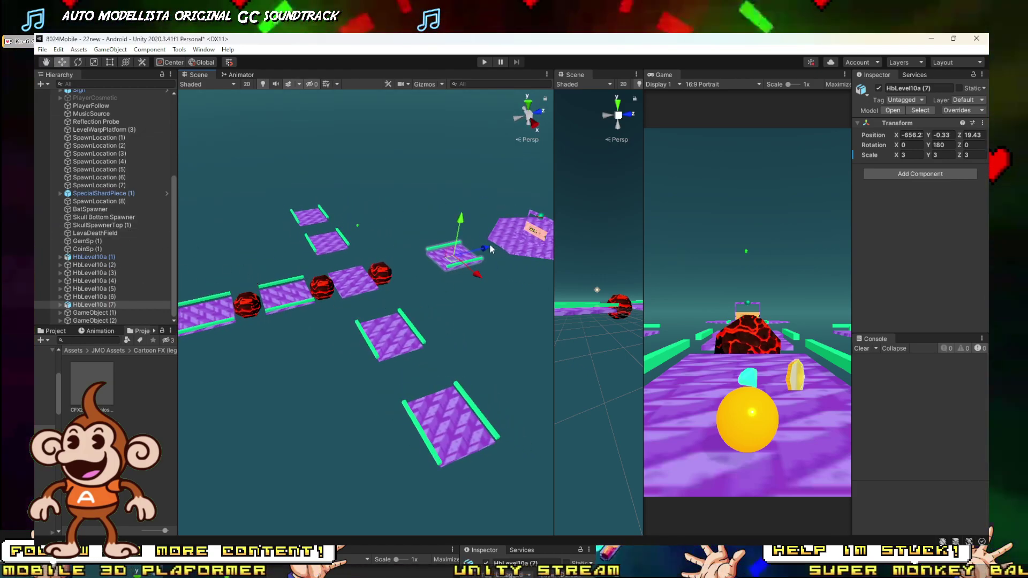
left_click_drag(477, 257, 437, 262)
key("w")
right_click_drag(438, 263, 392, 265)
key("d")
left_click_drag(406, 264, 415, 262)
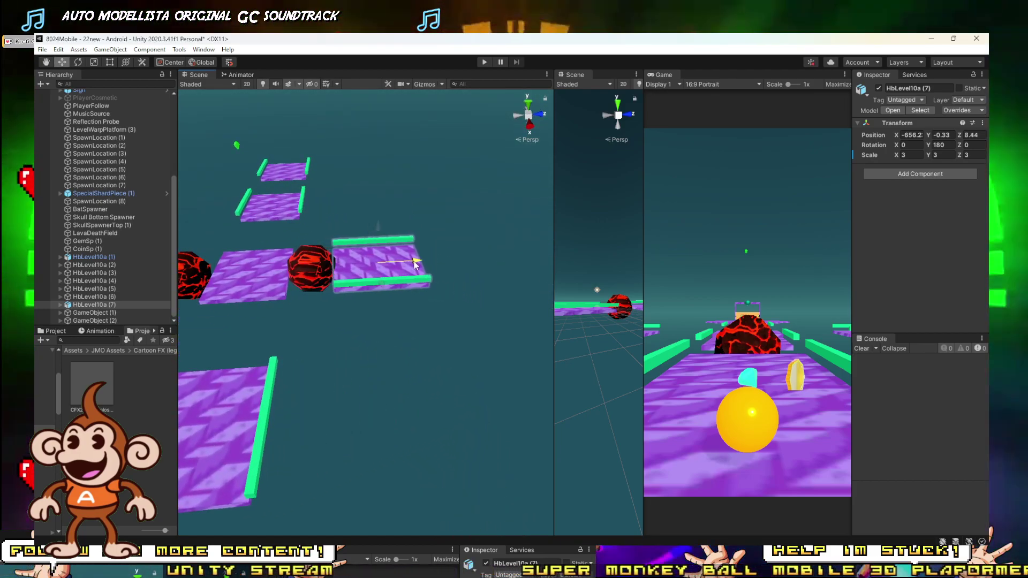
Duplicate GameObject (2) and move the copied fireball along Z to 41.31, just past platform HbLevel10a (7).
left_click(88, 313)
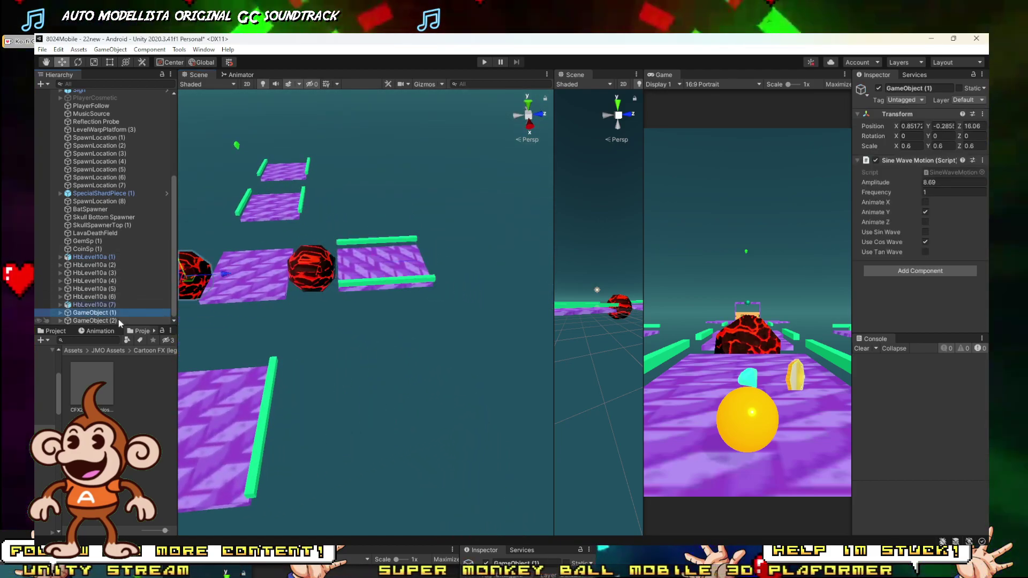
left_click(105, 321)
key("f")
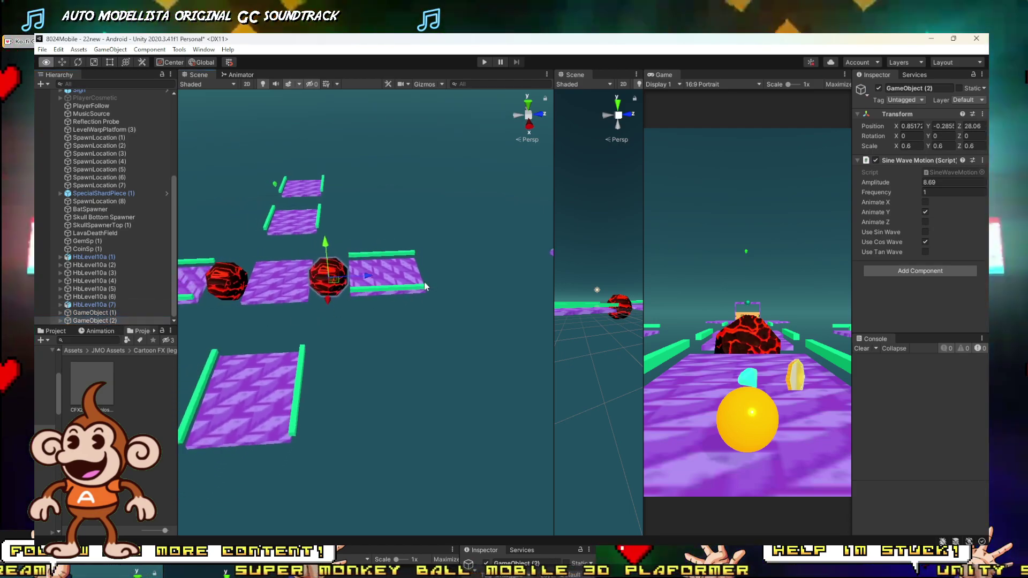
key("ctrl+d")
left_click_drag(354, 275, 440, 278)
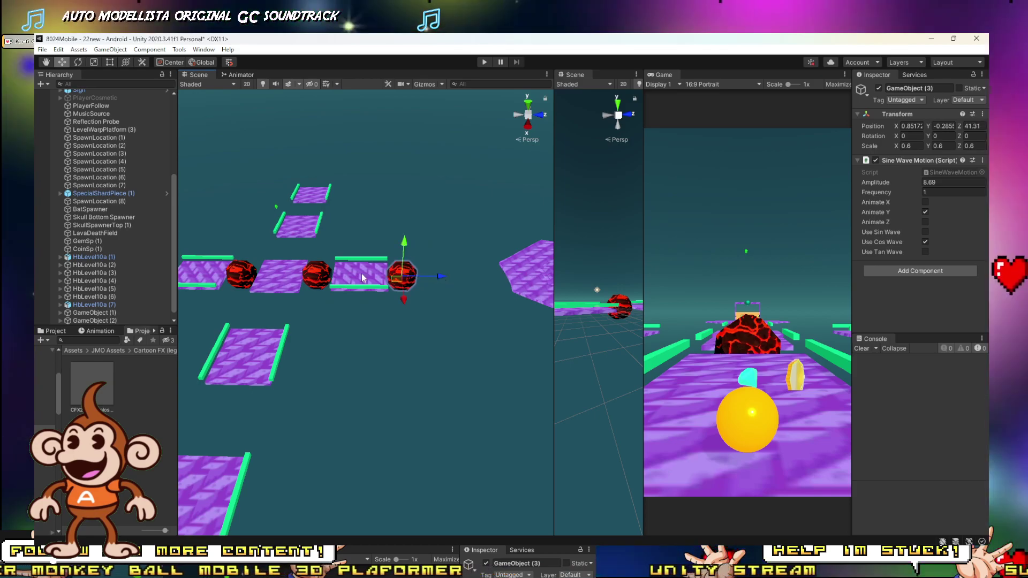
Duplicate platform HbLevel10a (7) and move the copy along Z to 21.89, directly behind the fourth fireball.
left_click(370, 271)
key("ctrl+d")
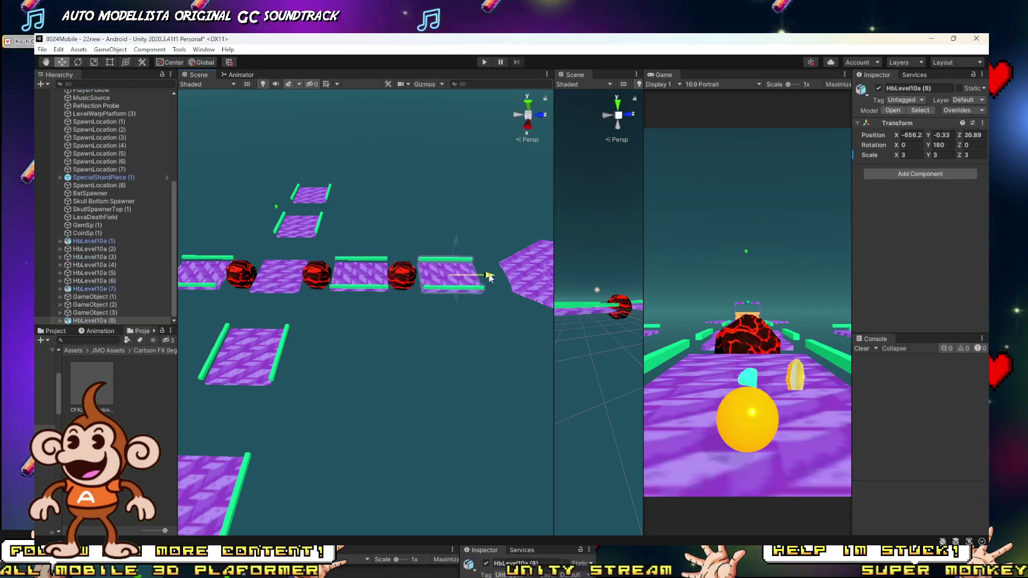
mouse_move(433, 272)
left_mouse_down("alt")
mouse_move(372, 255)
mouse_move(419, 263)
left_mouse_up("alt")
key("a")
right_click_drag(420, 265, 437, 266)
key("d")
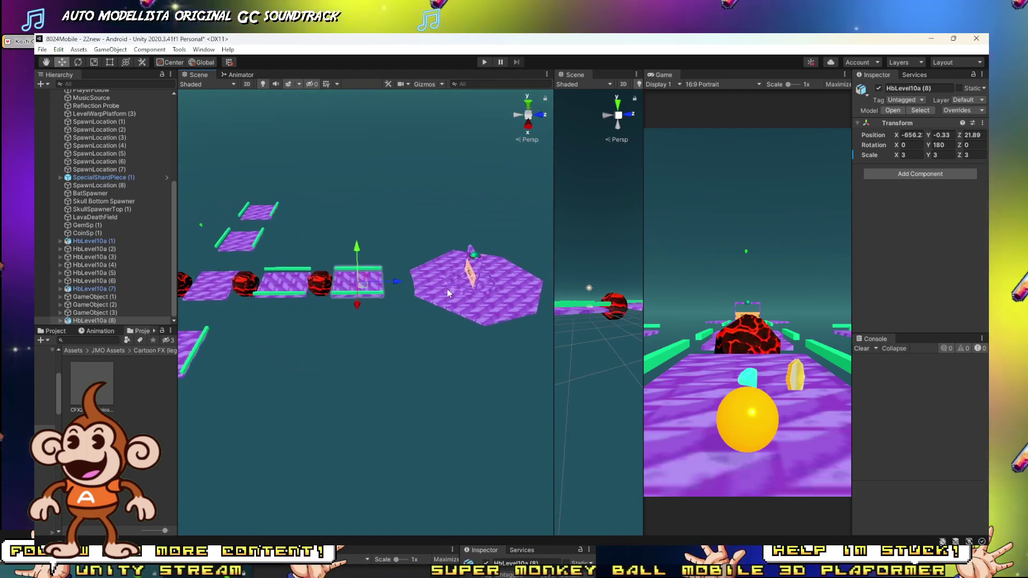
Move the hexagonal goal platform, Goal and GoalSpawn together along Z up against the last platform of the path.
left_click(445, 301)
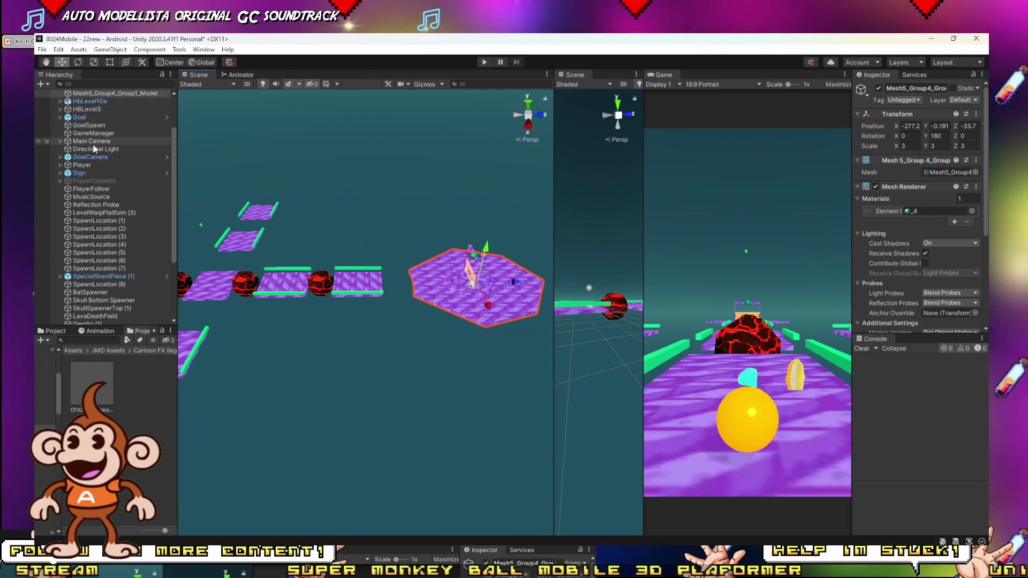
left_click(81, 117, "ctrl")
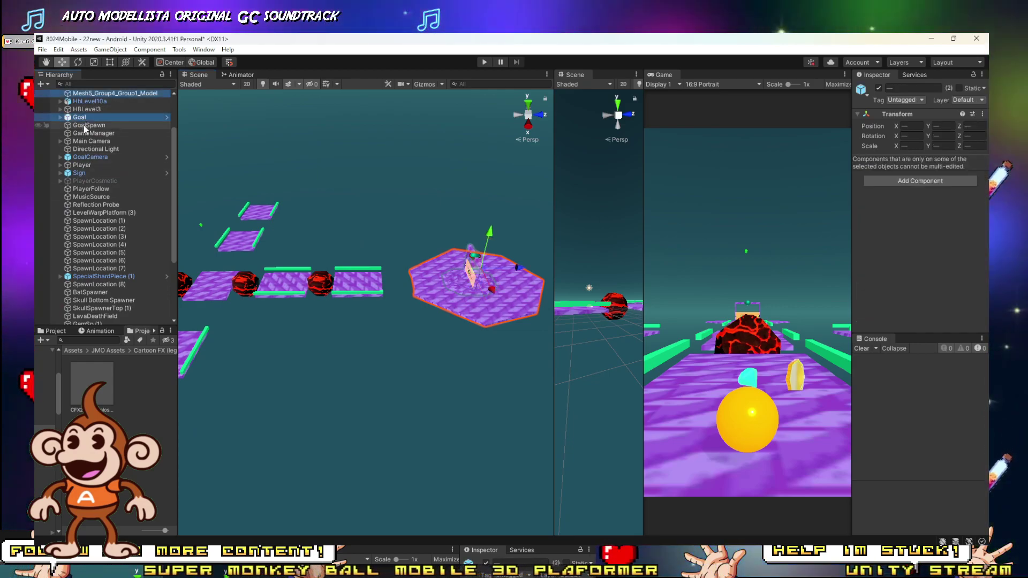
left_click_drag(522, 274, 495, 272)
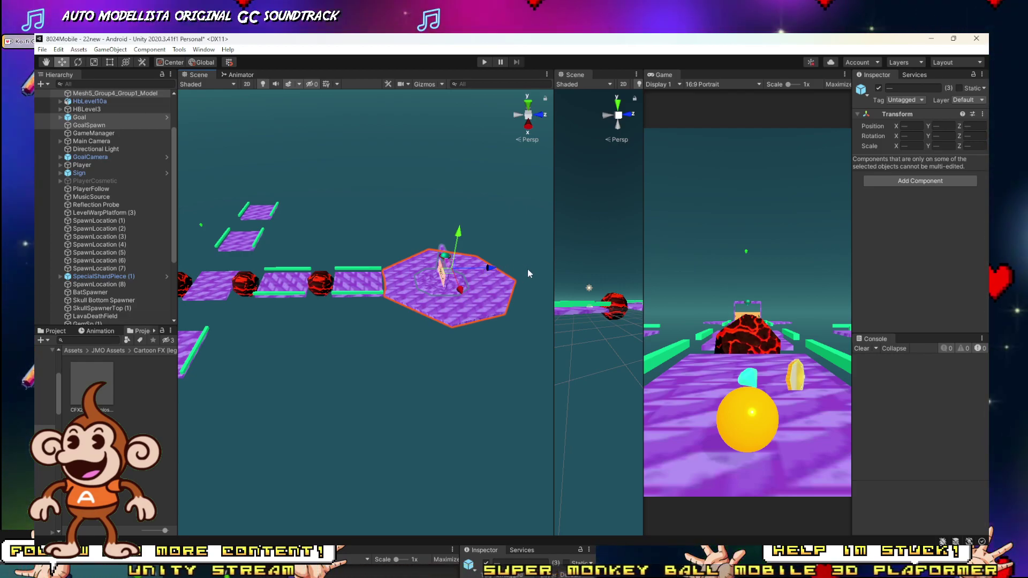
Set the Sine Wave Motion amplitude of fireballs GameObject (1) and GameObject (3) to -8.69.
left_click_drag(542, 281, 688, 336, "alt")
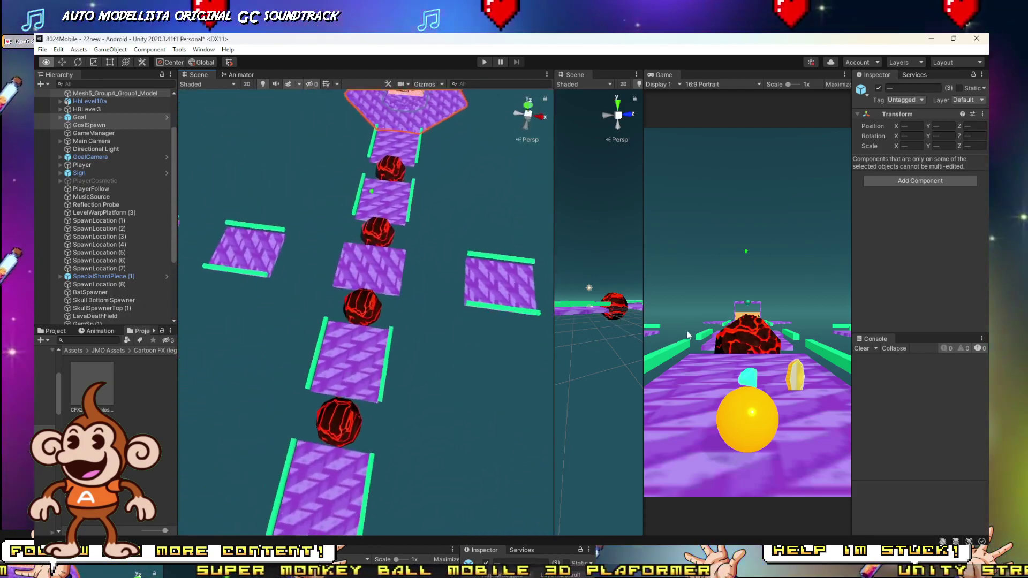
key("f")
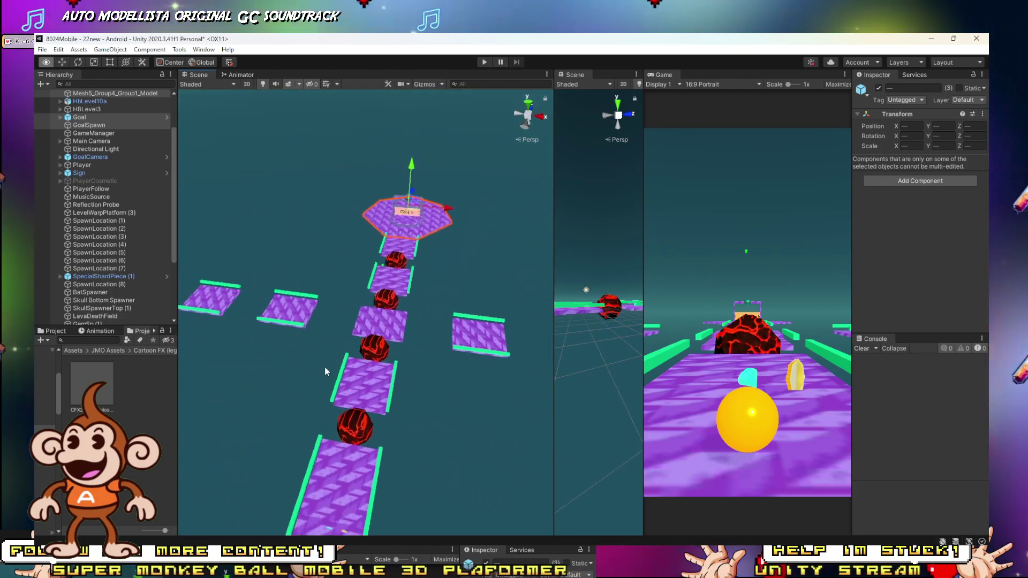
left_click_drag(325, 367, 130, 255, "alt")
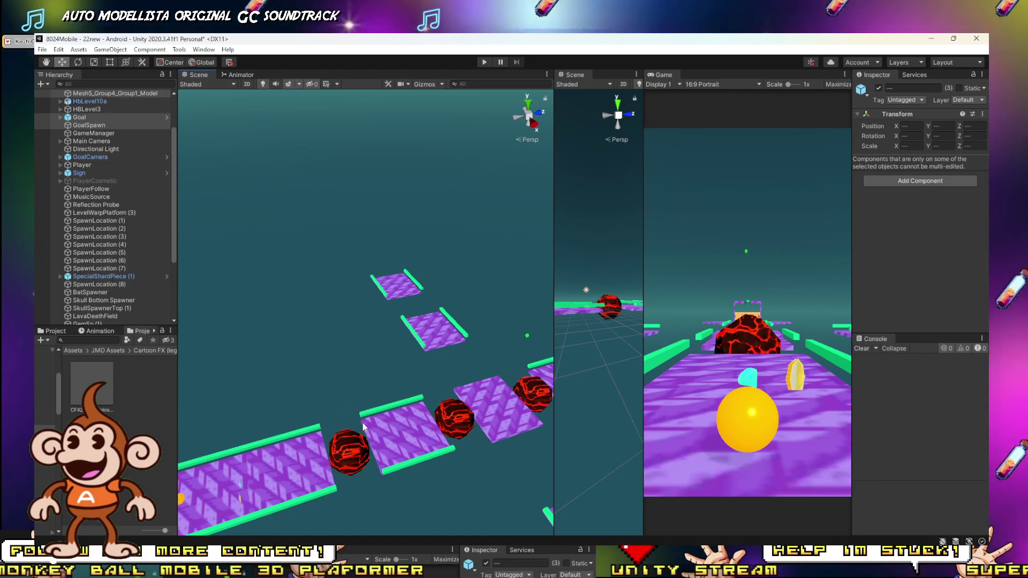
left_click(353, 447)
right_click_drag(254, 256, 291, 267)
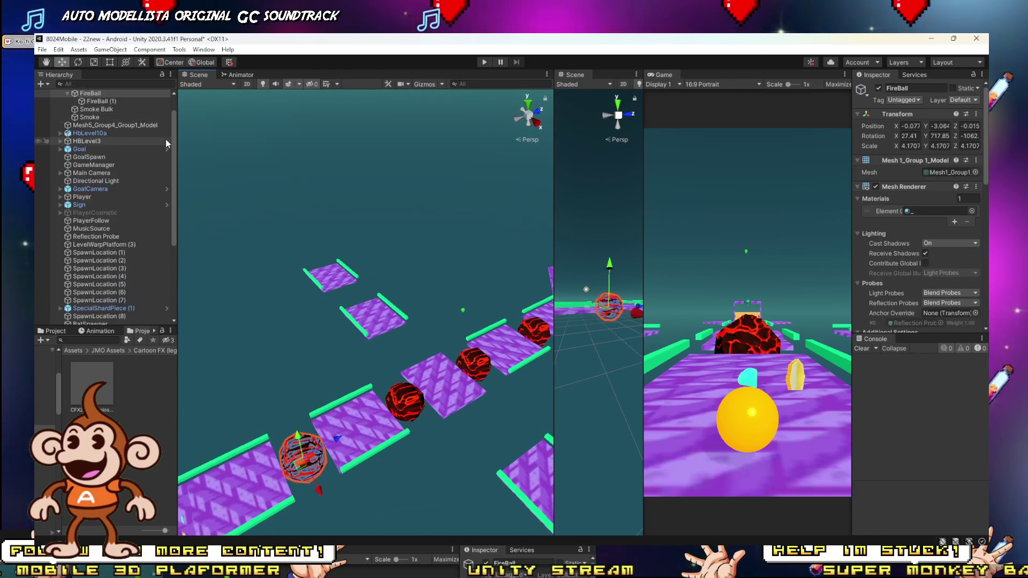
scroll(165, 139, "up", 1)
left_click(405, 397)
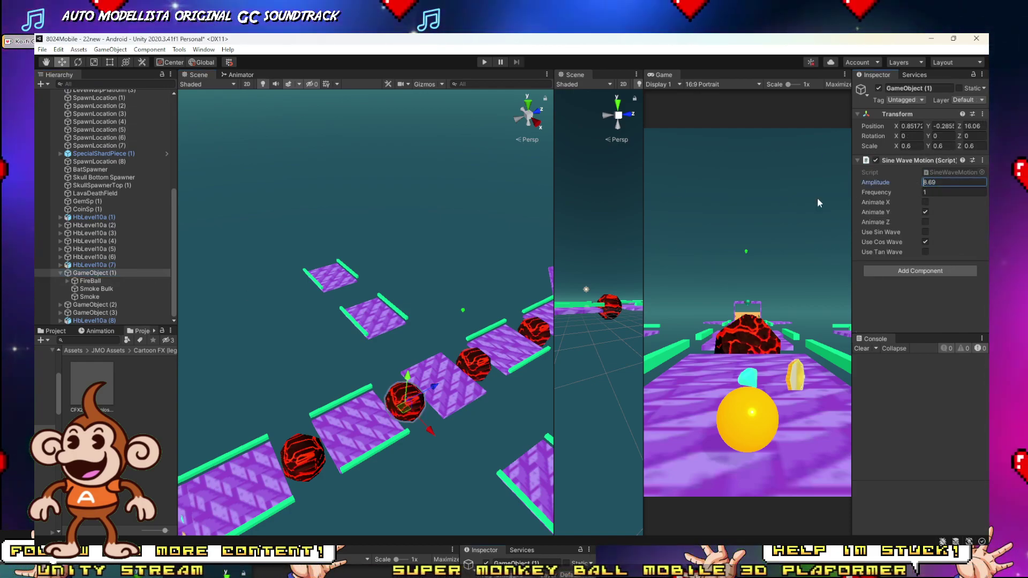
type("-")
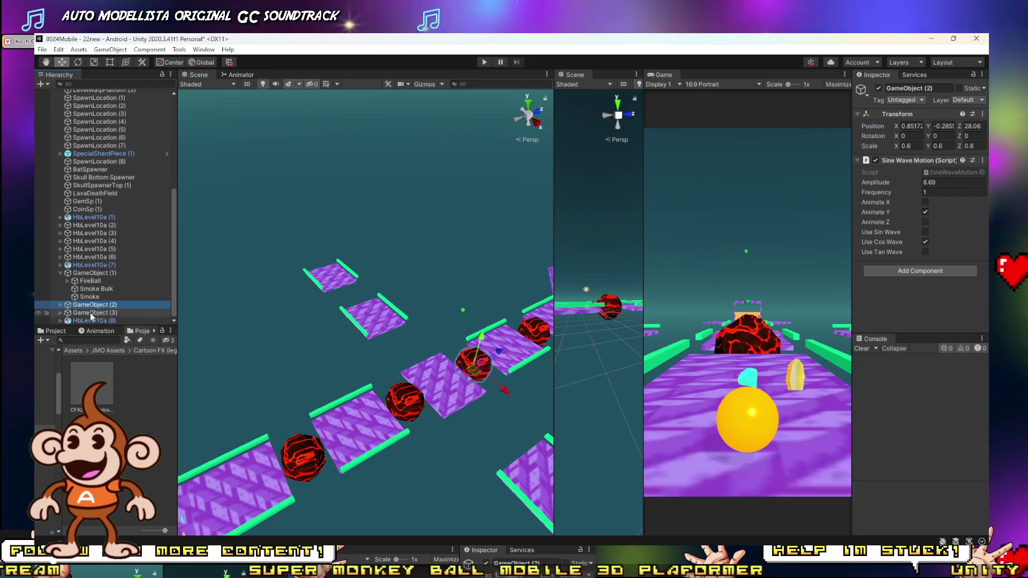
left_click(90, 313)
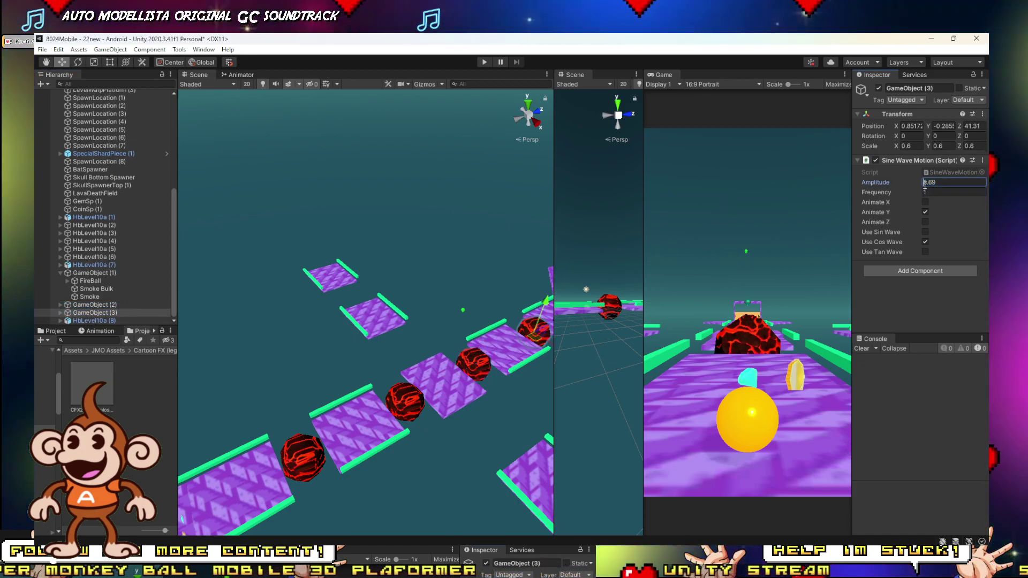
Play-test the level by rolling the ball toward the first fireball, with the Game view widened.
left_click(484, 62)
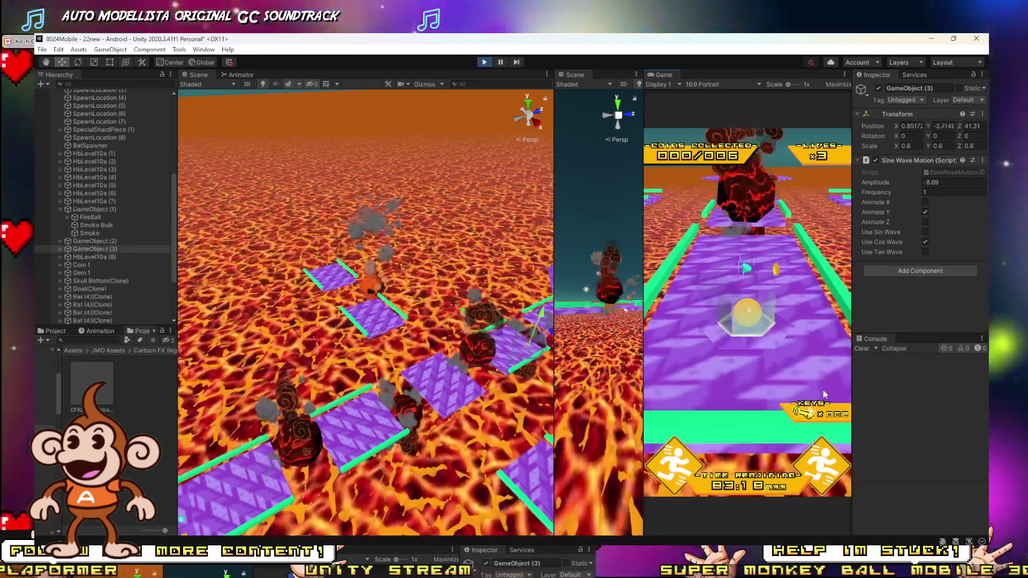
left_click_drag(772, 398, 822, 315)
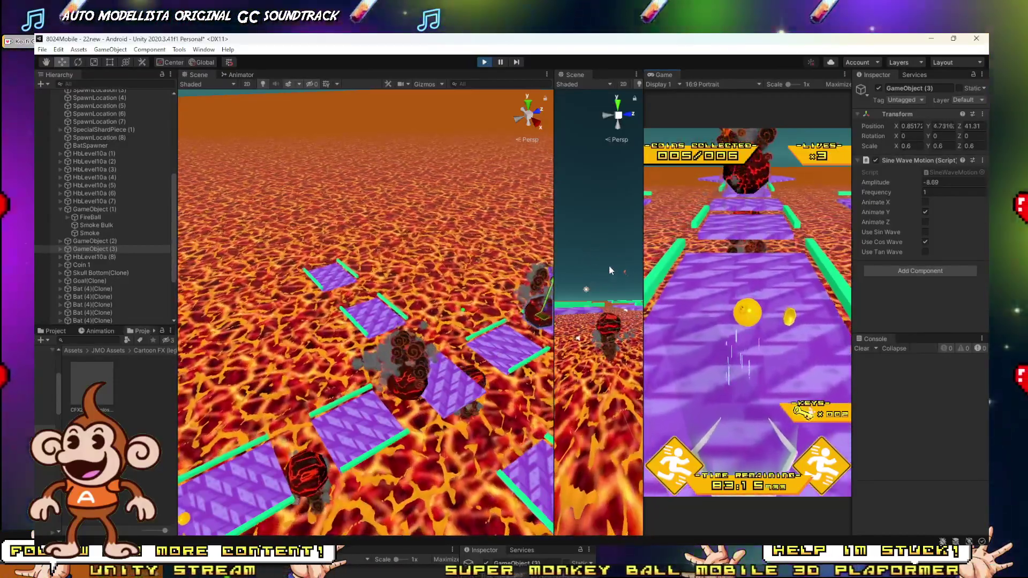
left_click(612, 269)
left_click_drag(644, 269, 337, 267)
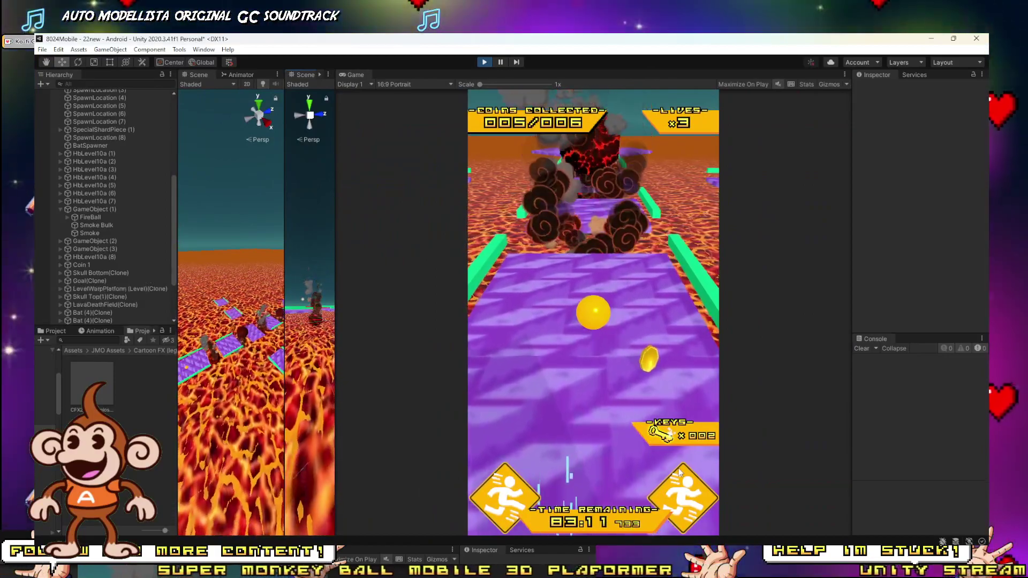
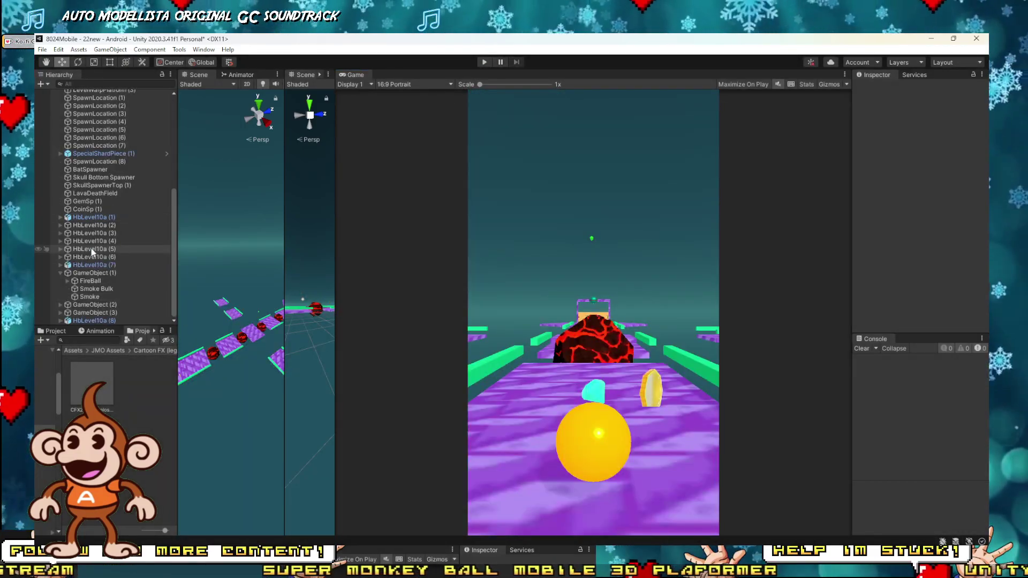
Move the first fireball's GameObject in the Hierarchy to directly above GameObject (1), grouping the four fireballs in order.
left_click(60, 275)
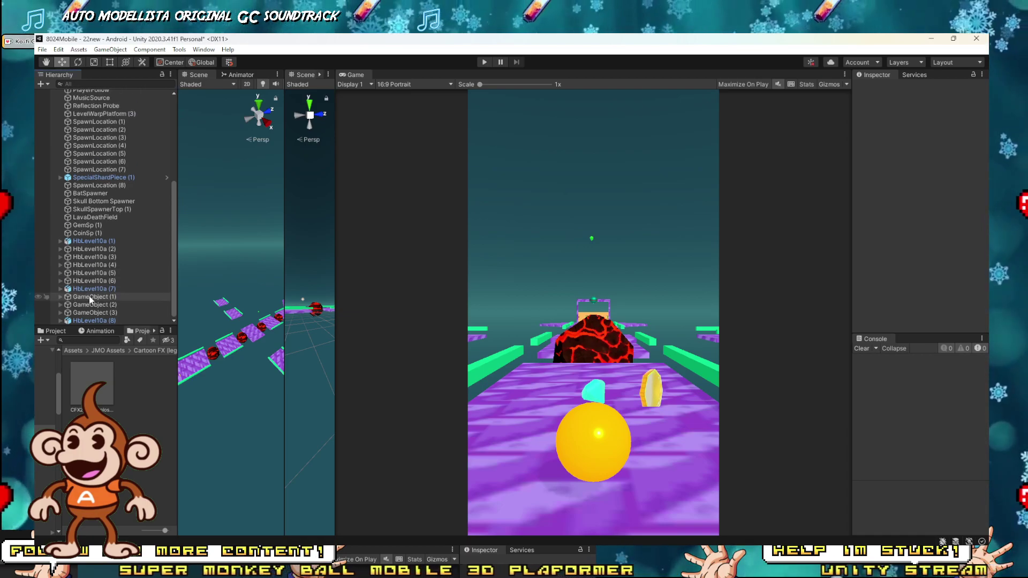
left_click(89, 296)
left_click(98, 312, "shift")
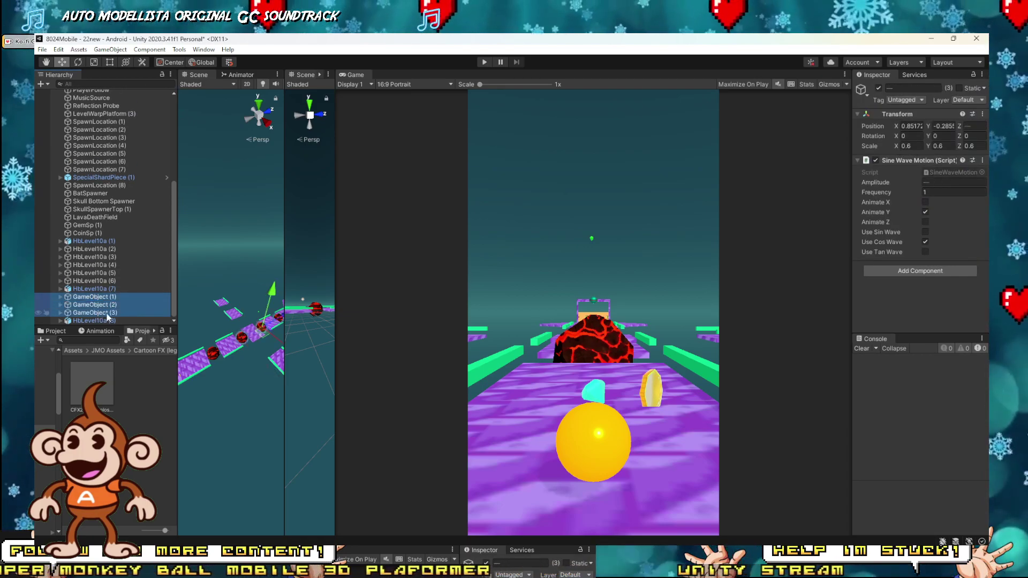
scroll(82, 233, "up", 5)
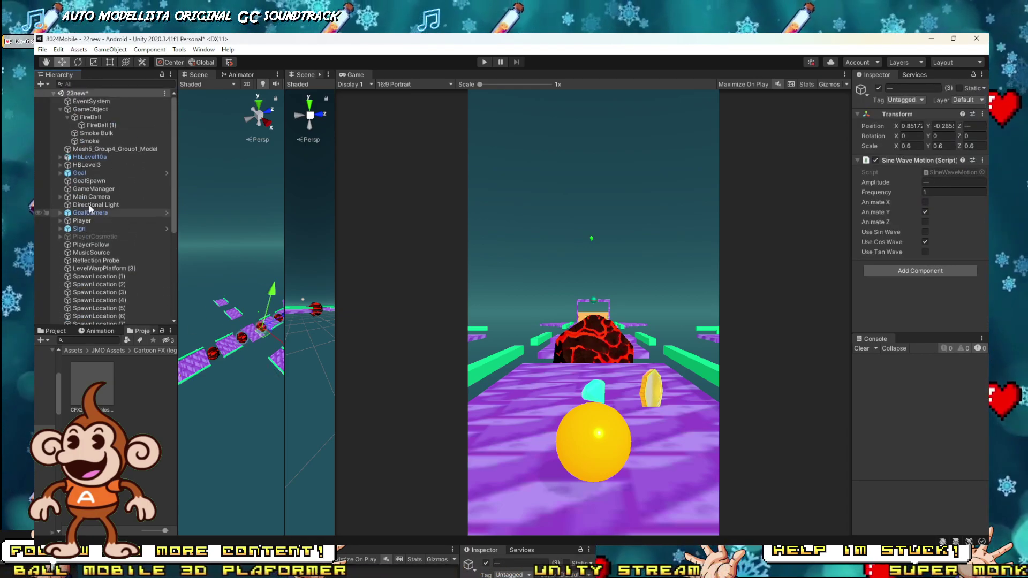
left_click(60, 110)
left_click_drag(82, 110, 93, 296)
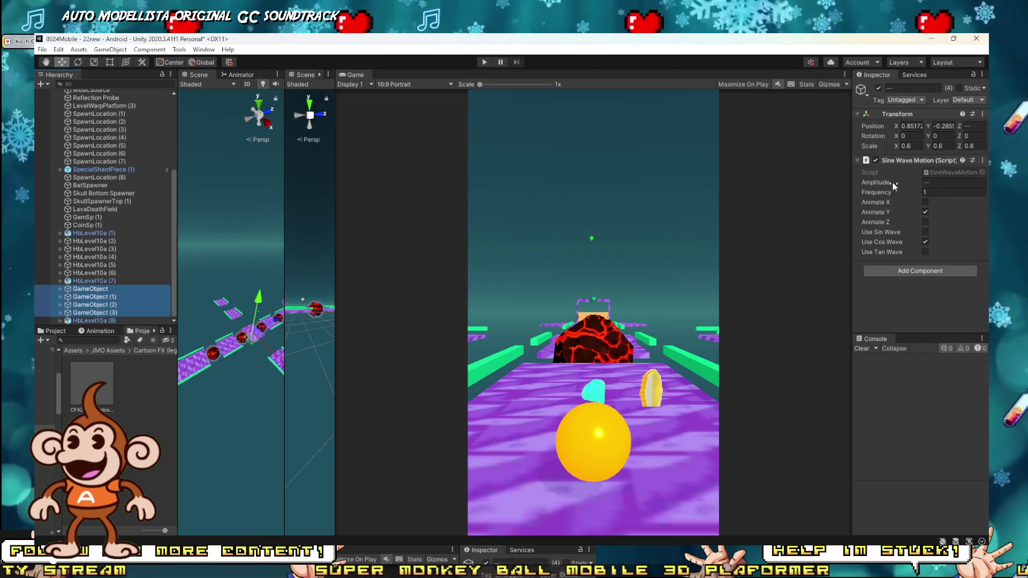
Set the Sine Wave Motion frequency of all four fireball GameObjects to 0.8.
left_click(90, 289)
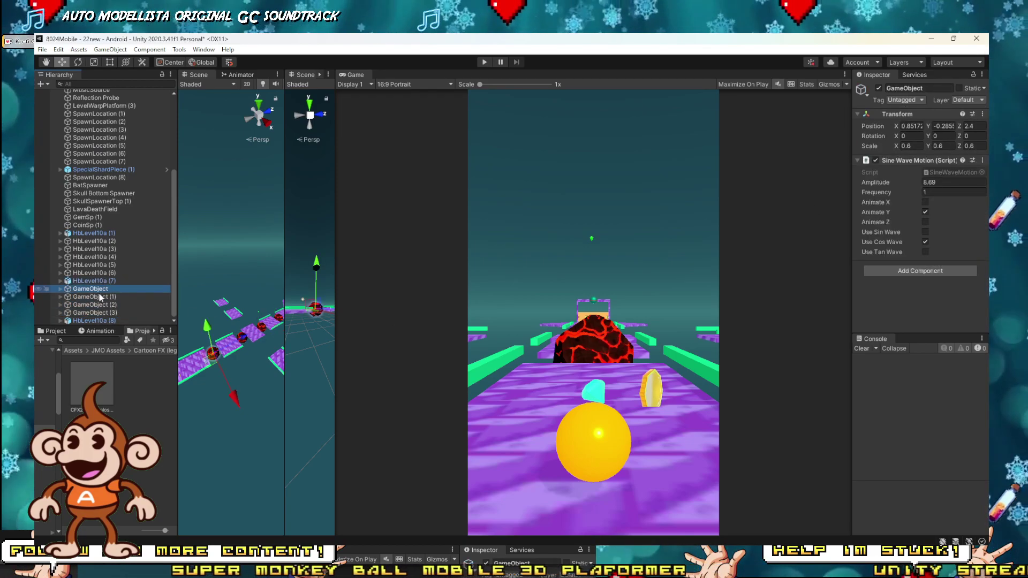
left_click(105, 306, "ctrl")
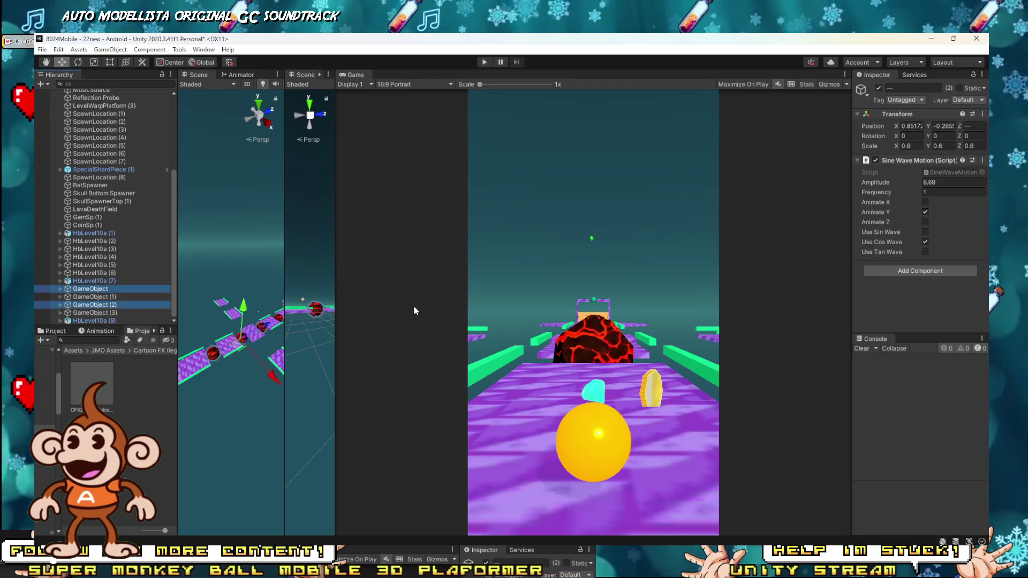
left_click(103, 305, "ctrl")
left_click(101, 313, "shift")
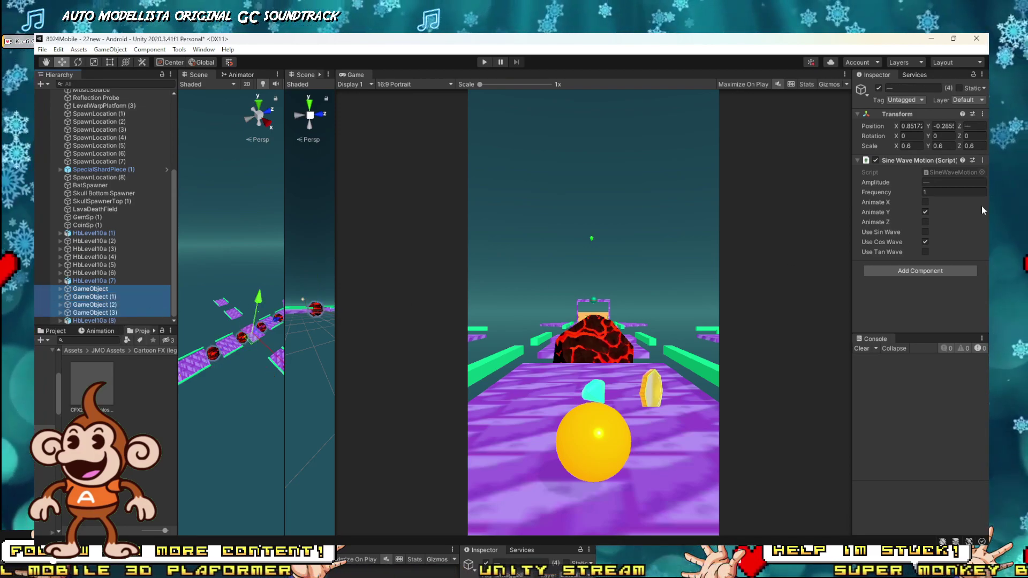
left_click(941, 192)
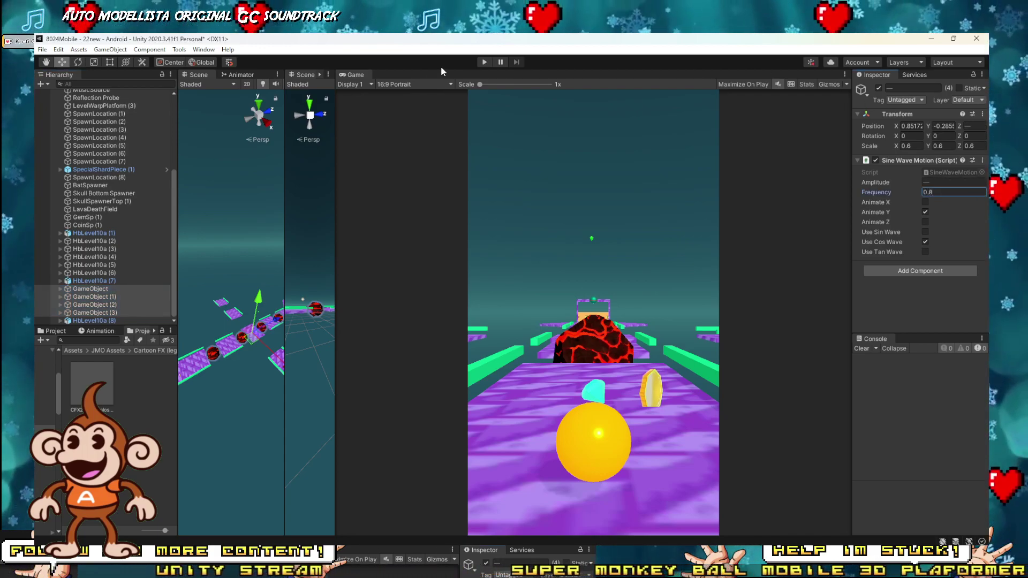
Play-test rolling the ball through the gaps between the slowed fireballs, and stop play mode.
left_click(484, 63)
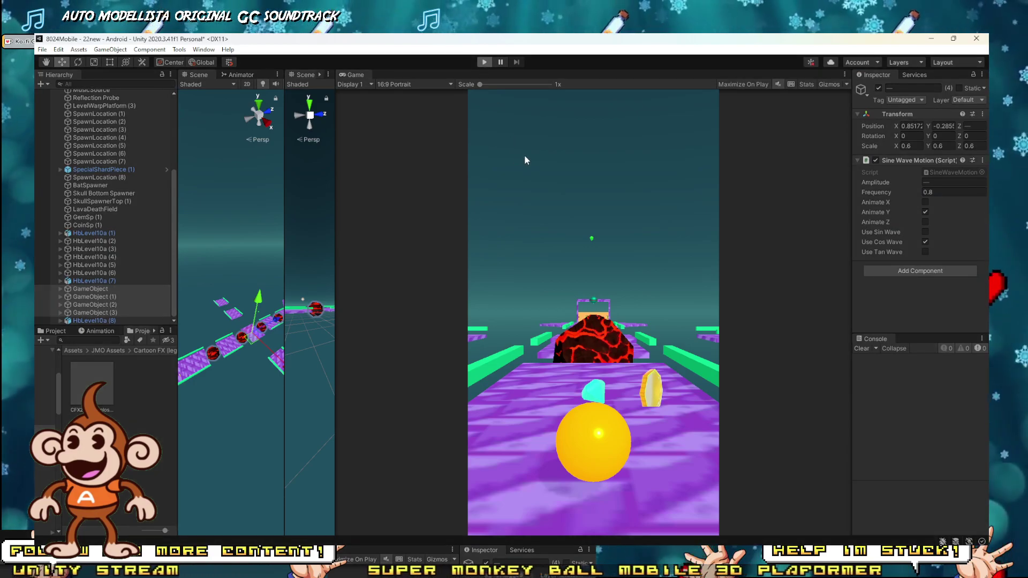
left_click(673, 494)
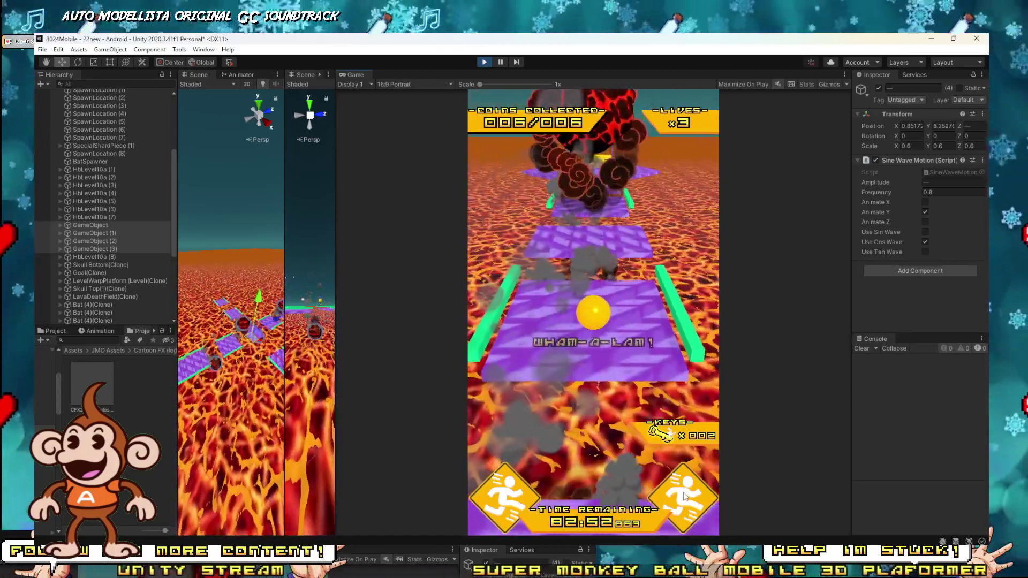
left_click(485, 63)
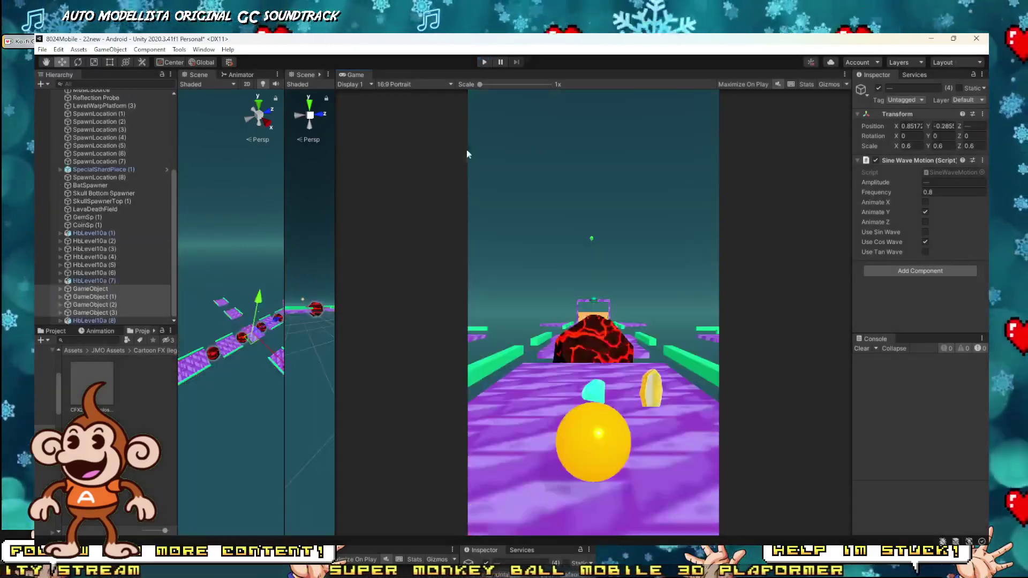
Widen the Scene view and frame the starting platform together with the row of fireballs.
left_click_drag(271, 310, 249, 436, "alt")
scroll(249, 436, "up", 8)
right_click_drag(272, 426, 279, 321)
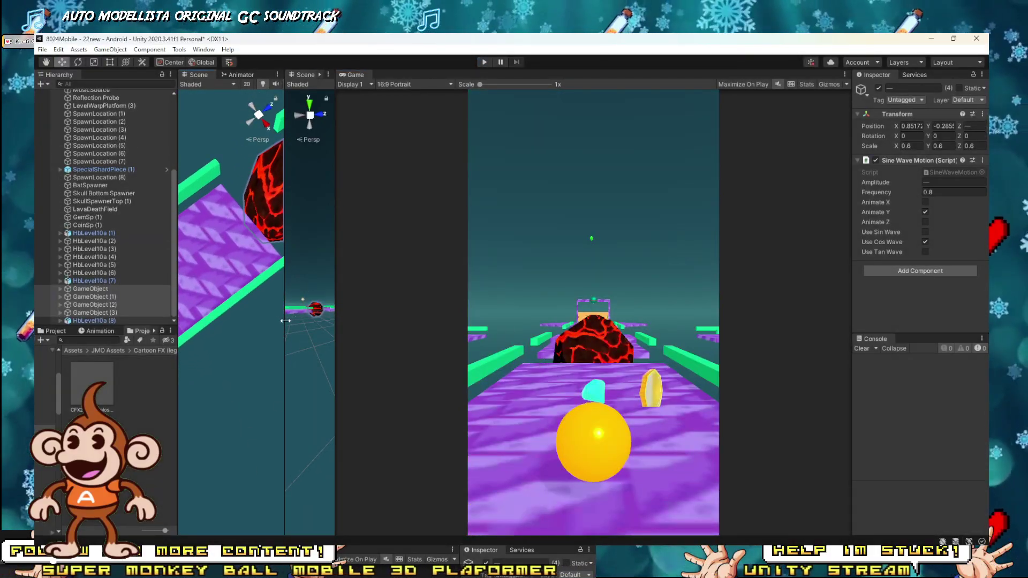
left_click_drag(286, 321, 602, 318)
right_click_drag(512, 281, 489, 191)
scroll(493, 194, "down", 6)
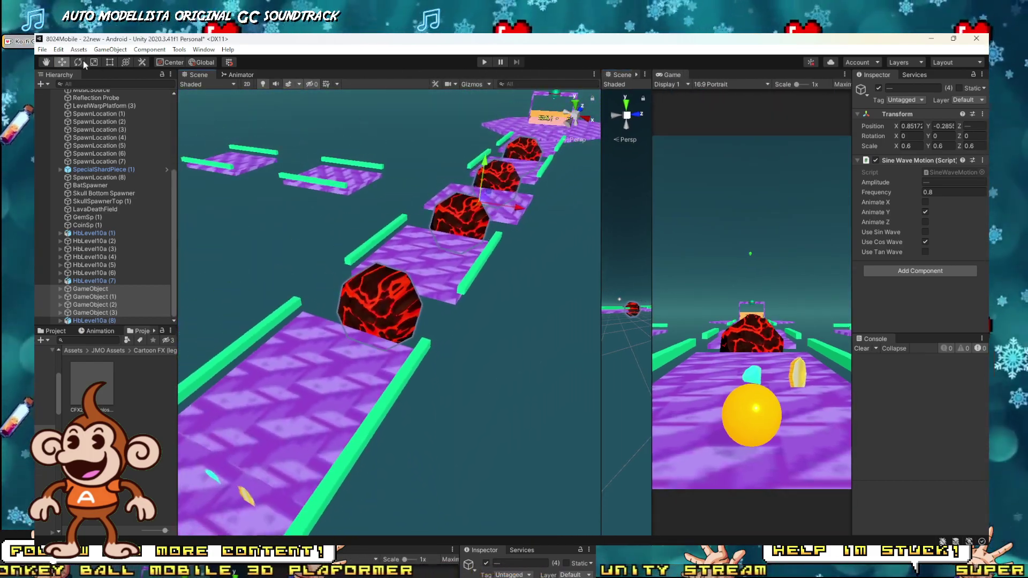
Search the project for "bar" and place the Bar (1) prefab across the starting platform in front of the first fireball.
left_click(78, 83)
type("bar")
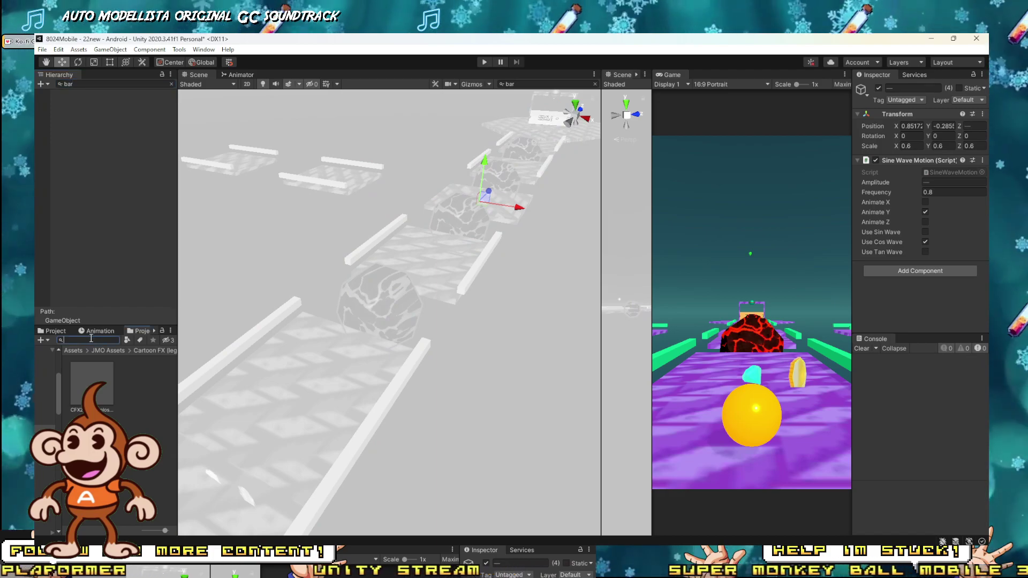
left_click_drag(116, 383, 317, 323)
scroll(317, 323, "up", 4)
right_click_drag(317, 324, 284, 276)
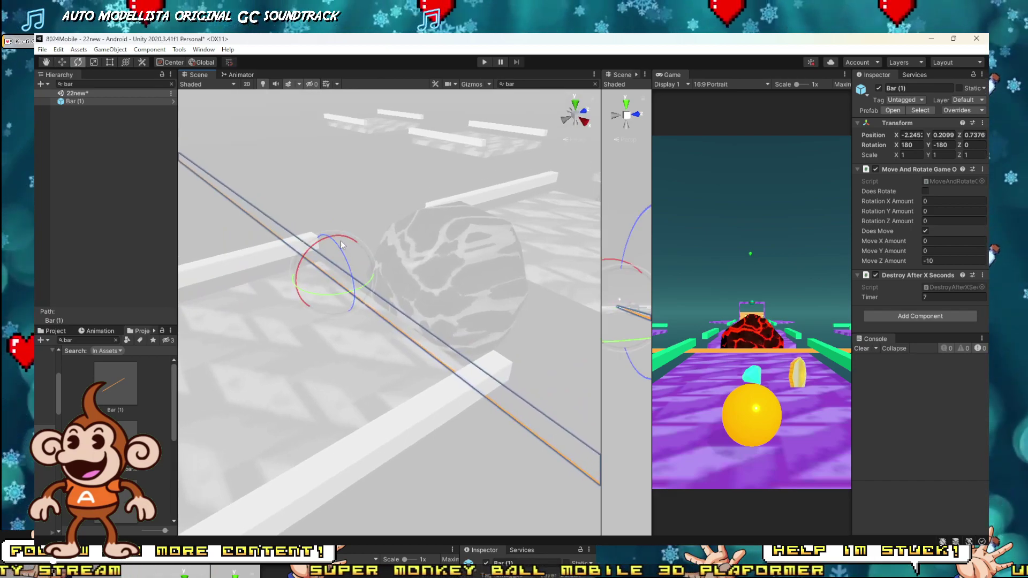
Rotate the bar around its X axis to about 360° and shorten it to an X scale of about 0.105.
left_click_drag(321, 243, 116, 342)
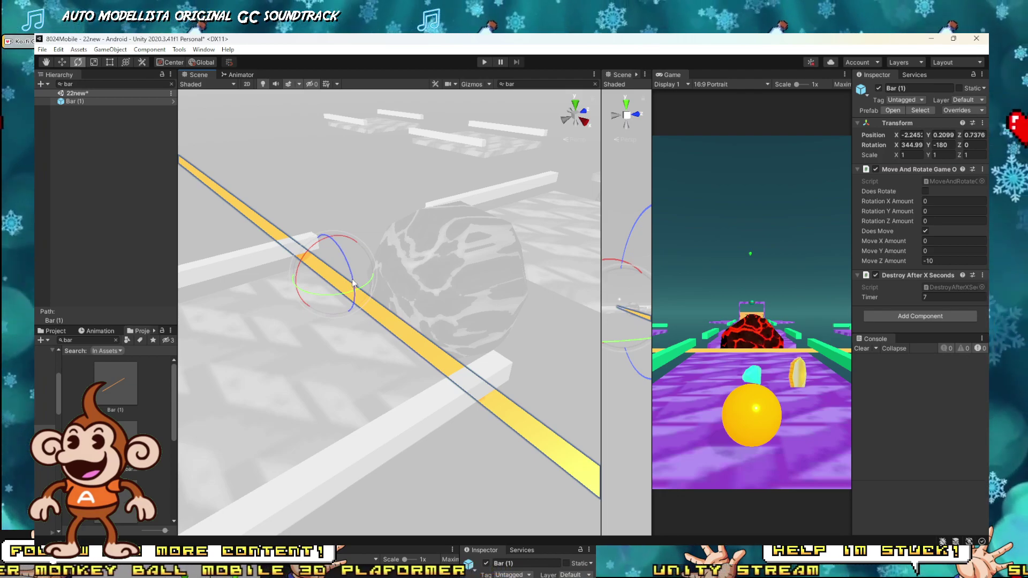
left_click_drag(317, 246, 297, 262)
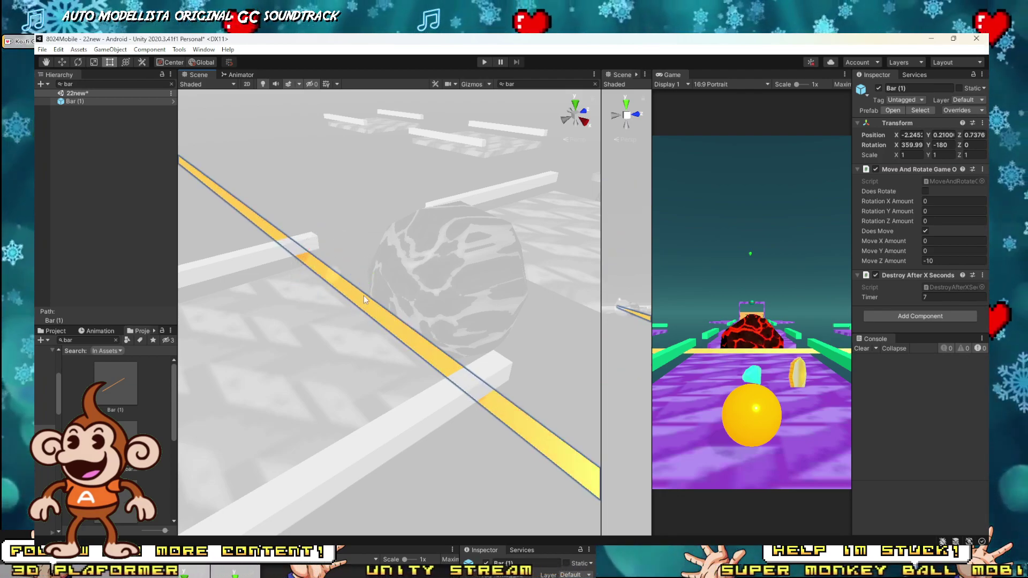
key("r")
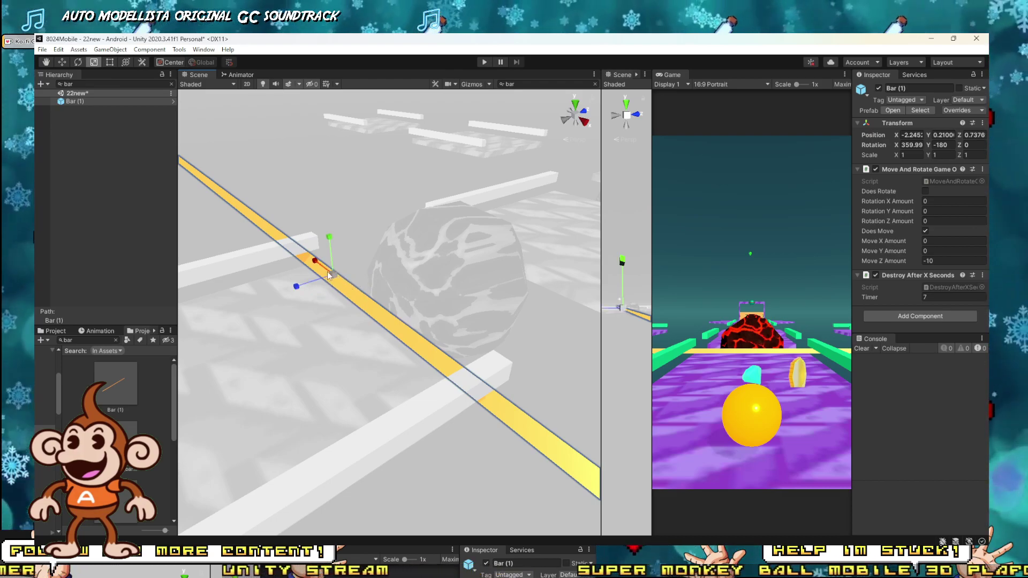
left_click_drag(316, 262, 333, 280)
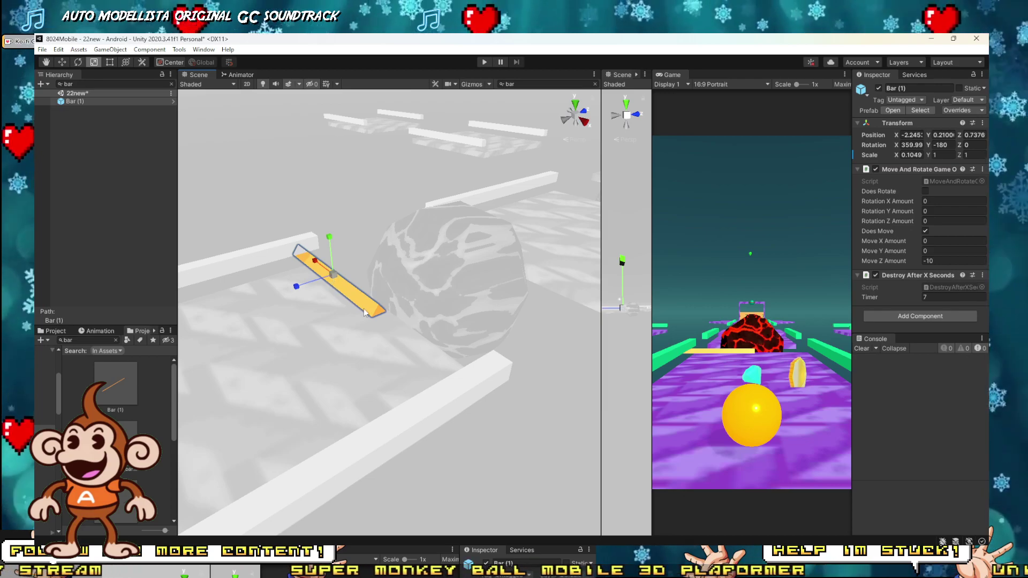
Shift the shortened bar inward along the starting platform's far end to an X position of about -0.8.
right_click_drag(366, 313, 393, 335)
key("t")
key("r")
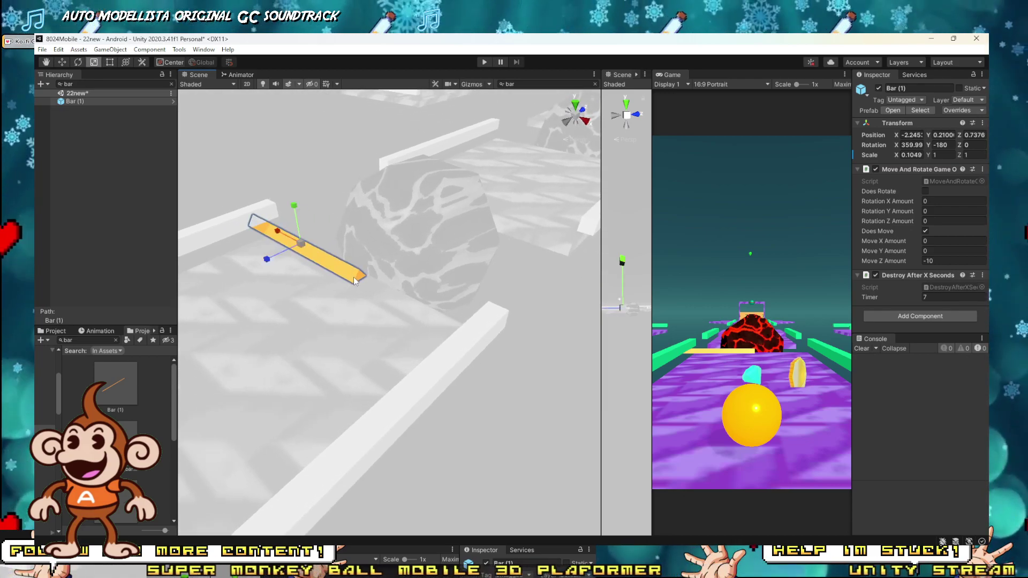
key("f")
key("y")
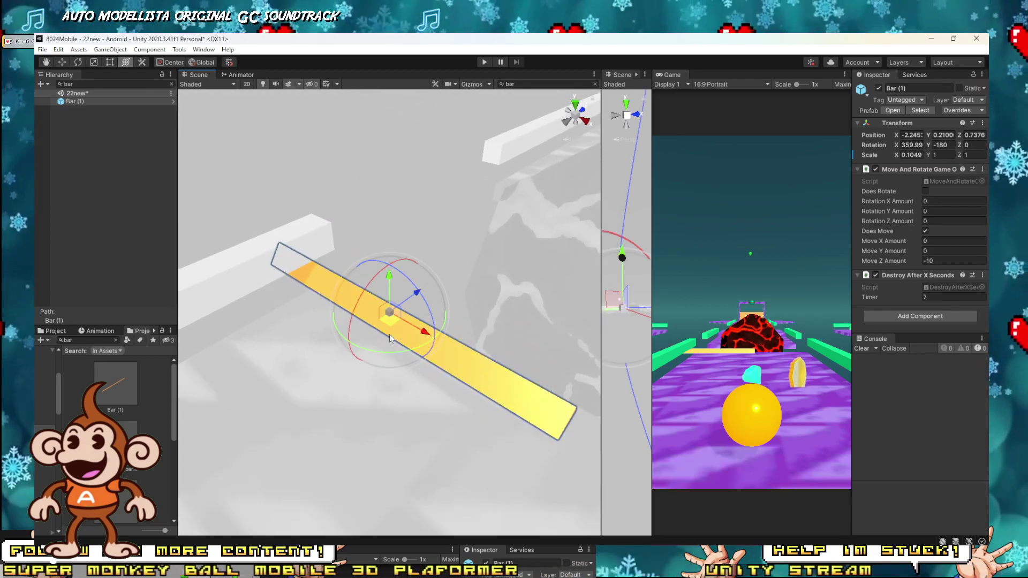
key("t")
key("r")
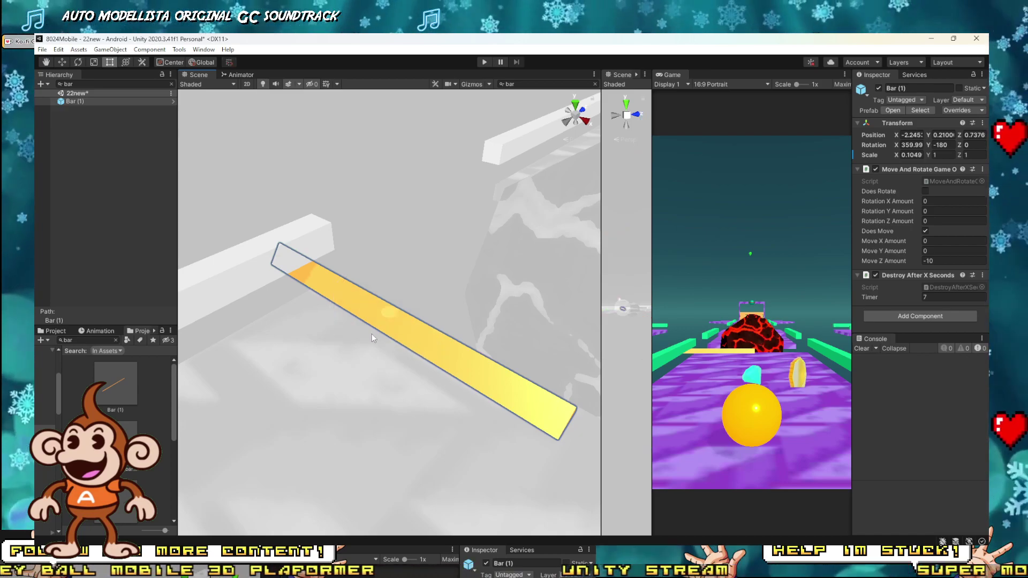
right_click_drag(372, 333, 436, 351)
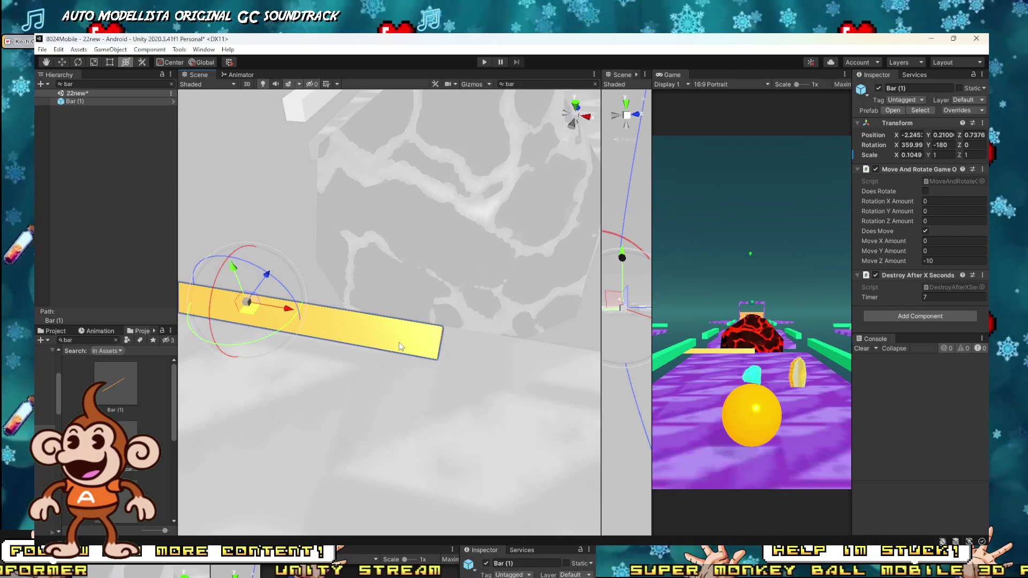
key("t")
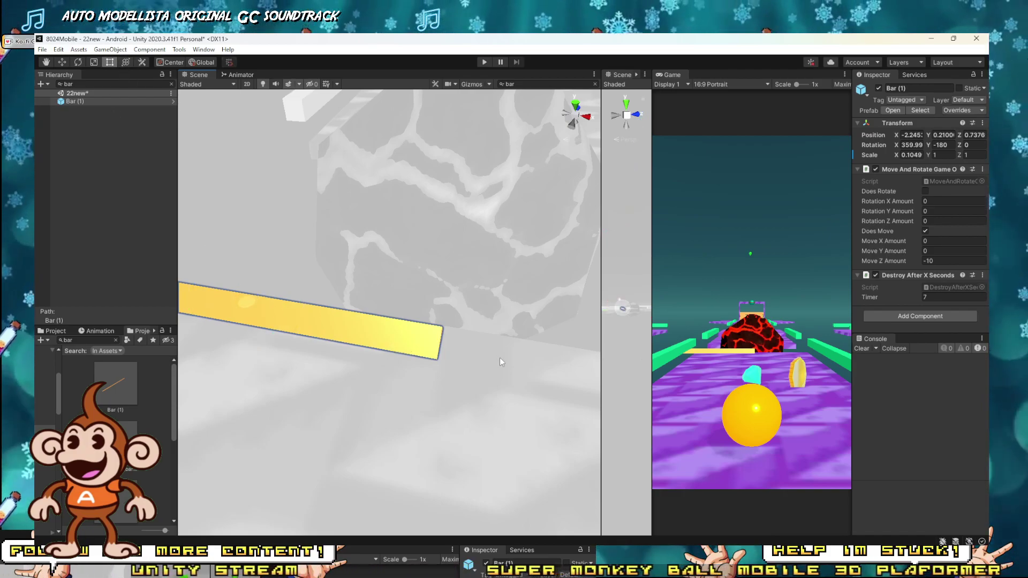
right_click_drag(500, 358, 449, 349)
scroll(378, 323, "down", 8)
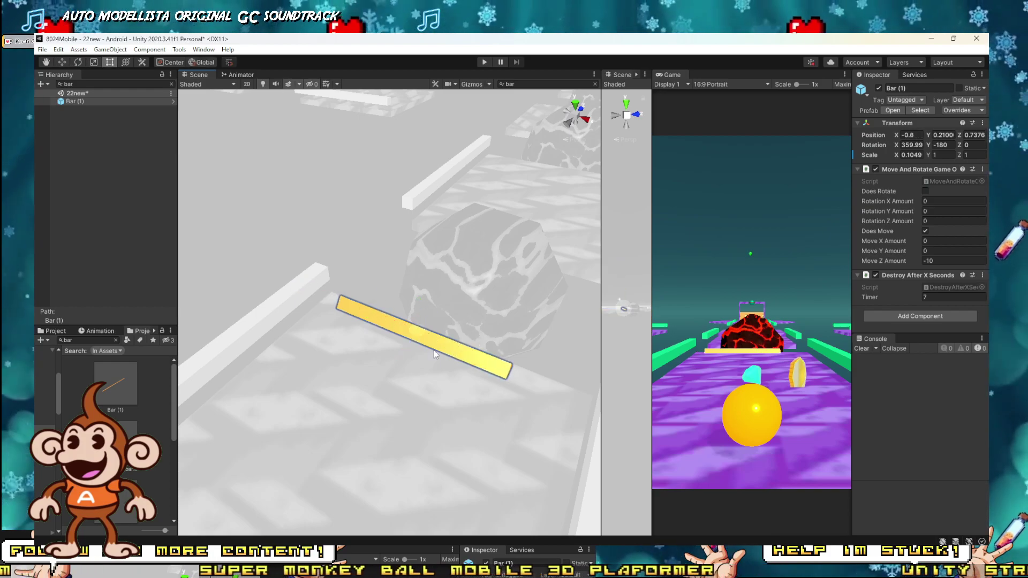
key("y")
key("t")
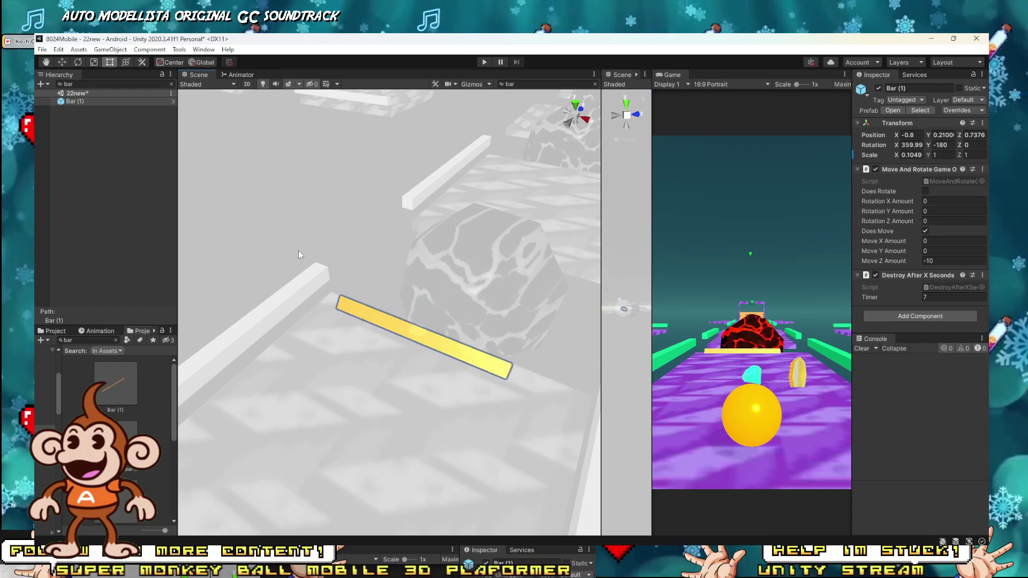
right_click_drag(496, 337, 519, 362)
key("s")
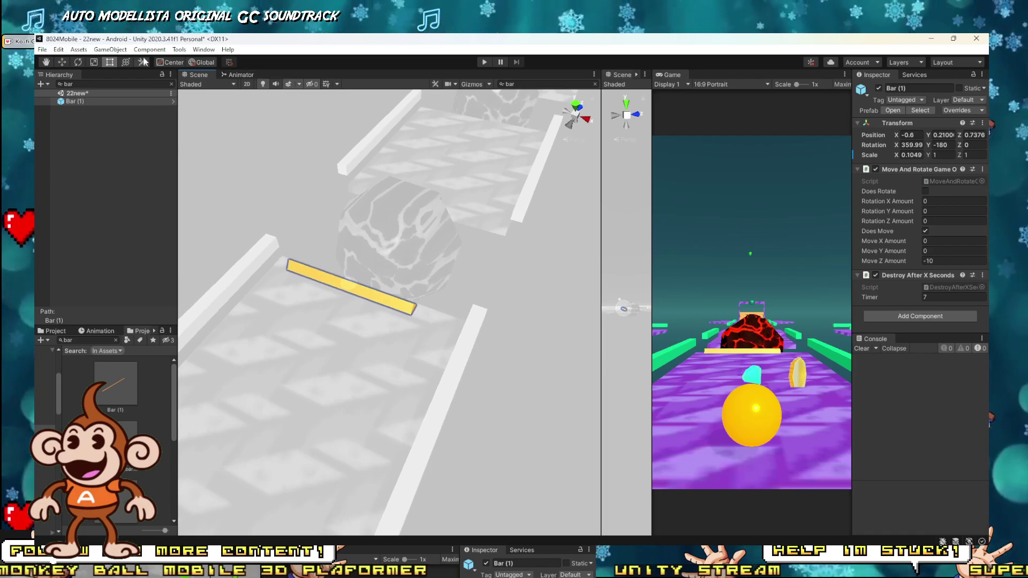
Clear the Hierarchy filter and move the bar against the right rail at the platform's far edge, X about 1.19, Z about 0.81.
left_click(172, 84)
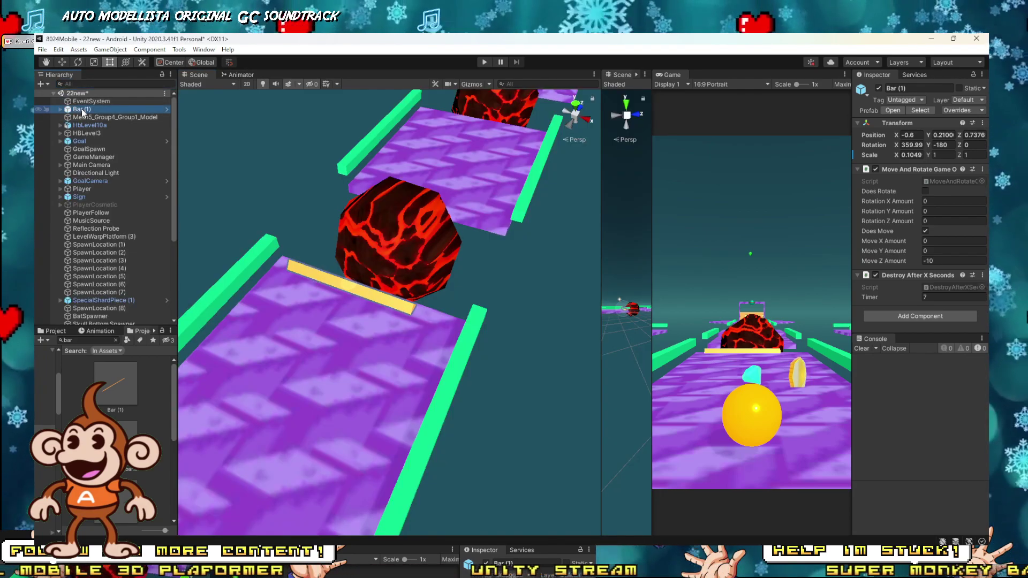
right_click_drag(408, 294, 120, 251)
key("w")
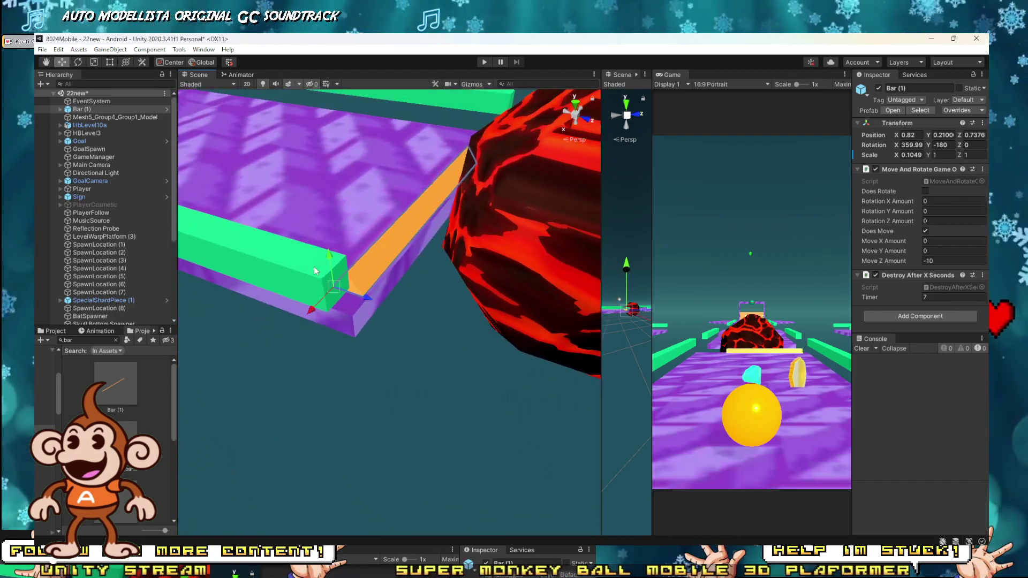
left_click_drag(360, 298, 355, 317)
right_click_drag(356, 318, 589, 340)
key("s")
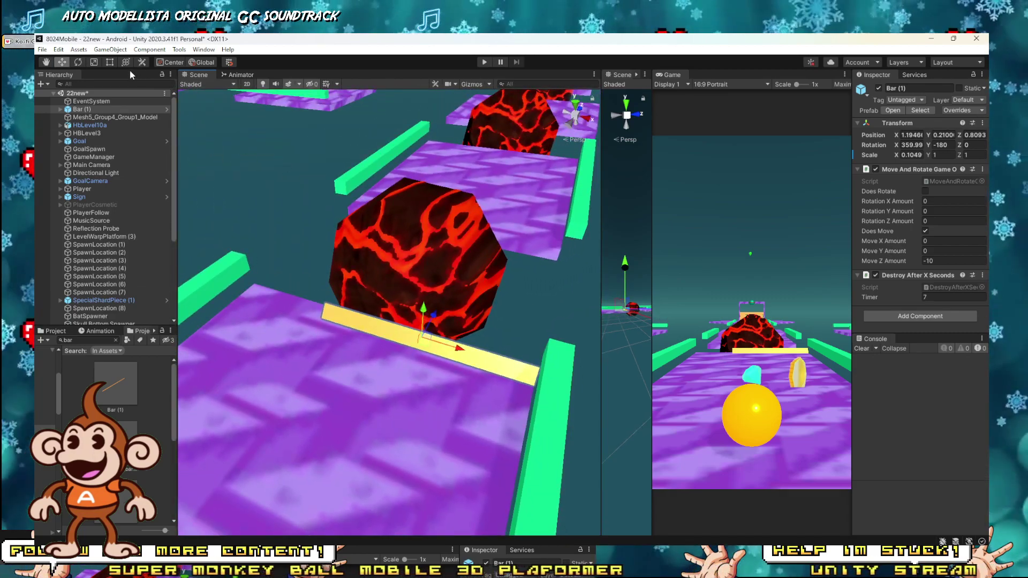
Stretch the bar's child mesh across to the opposite rail, to an X scale of about 4.47.
key("w")
right_click_drag(325, 281, 479, 280)
key("a")
left_click(408, 292)
key("a")
key("t")
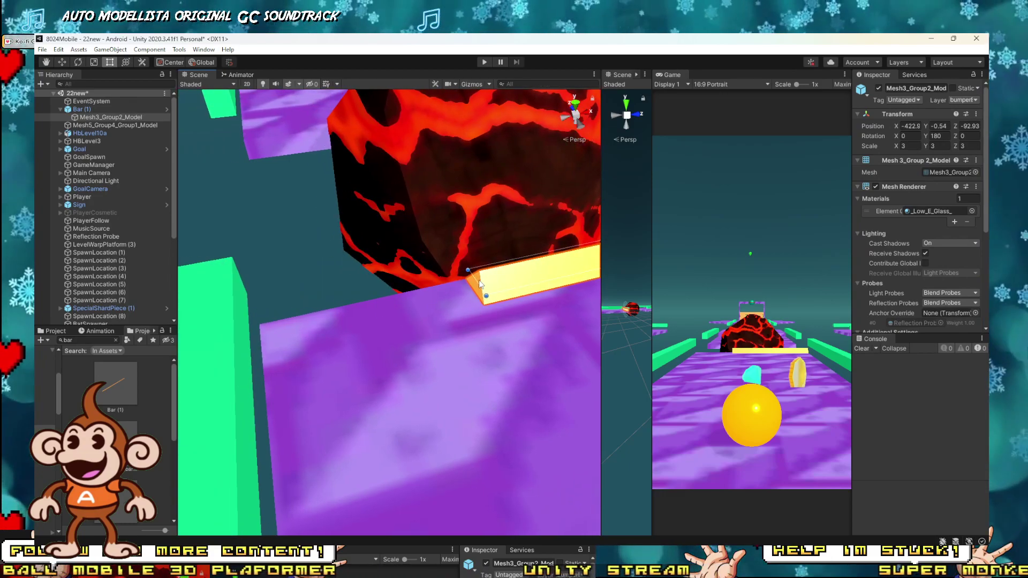
left_click_drag(485, 292, 259, 335)
right_click_drag(260, 335, 223, 304)
key("s")
key("d")
Flatten the bar's mesh into a low strip with a Y scale of about 1.21.
right_click_drag(435, 340, 379, 328)
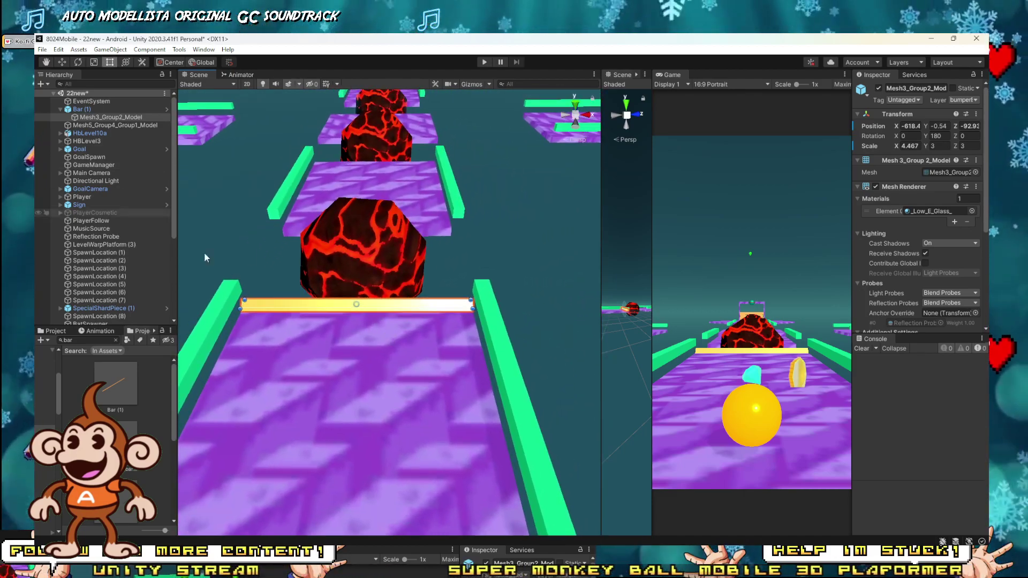
right_click_drag(204, 257, 333, 224)
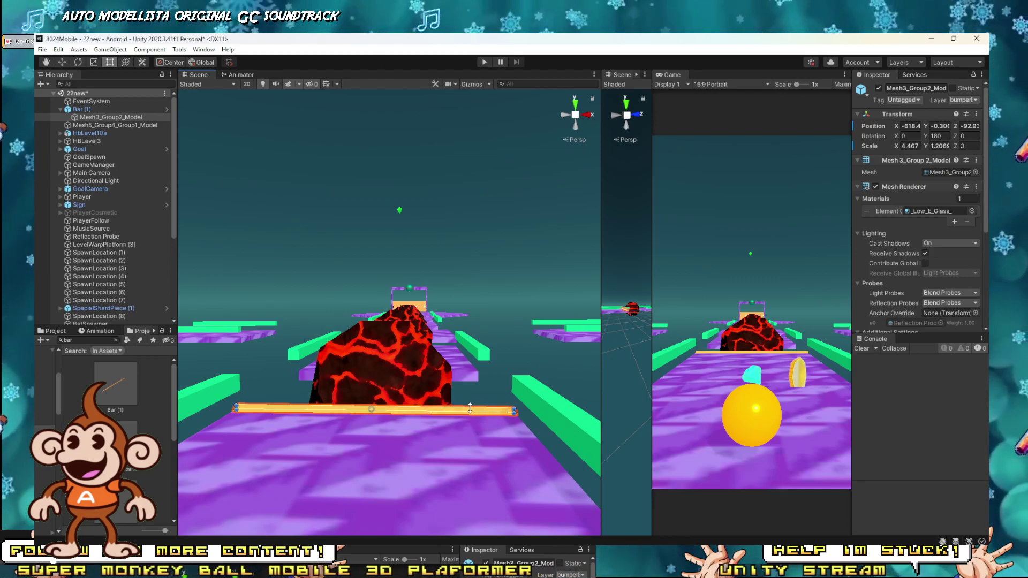
right_click_drag(470, 408, 324, 231)
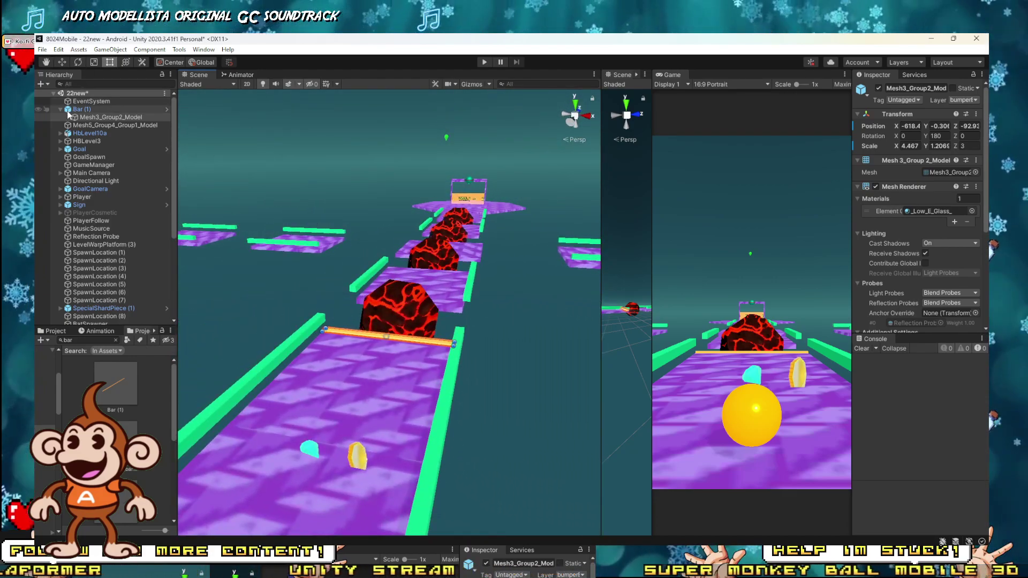
Apply the platform rail's green material, _4 1, to the bar's mesh.
scroll(948, 303, "down", 5)
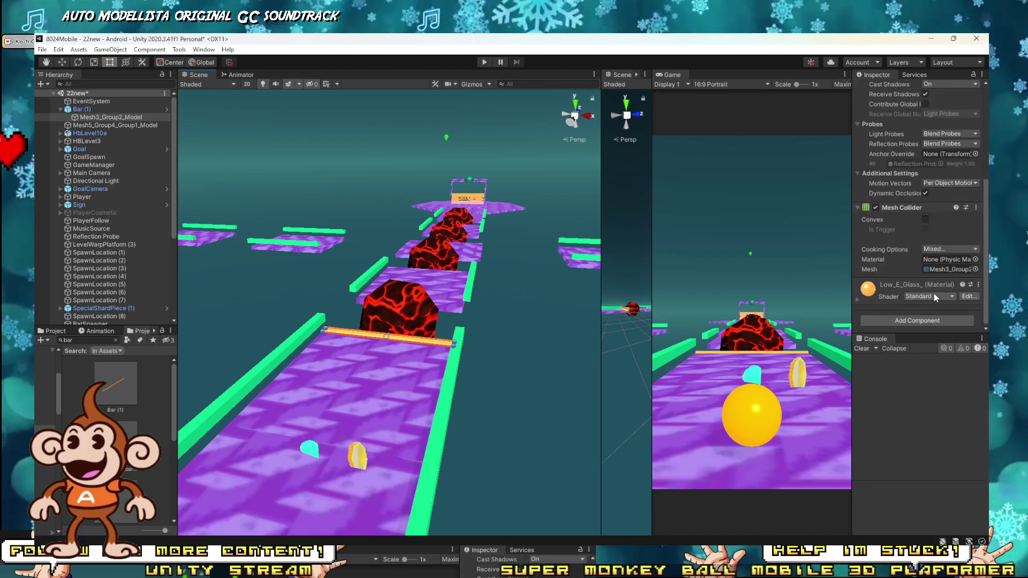
left_click(60, 110)
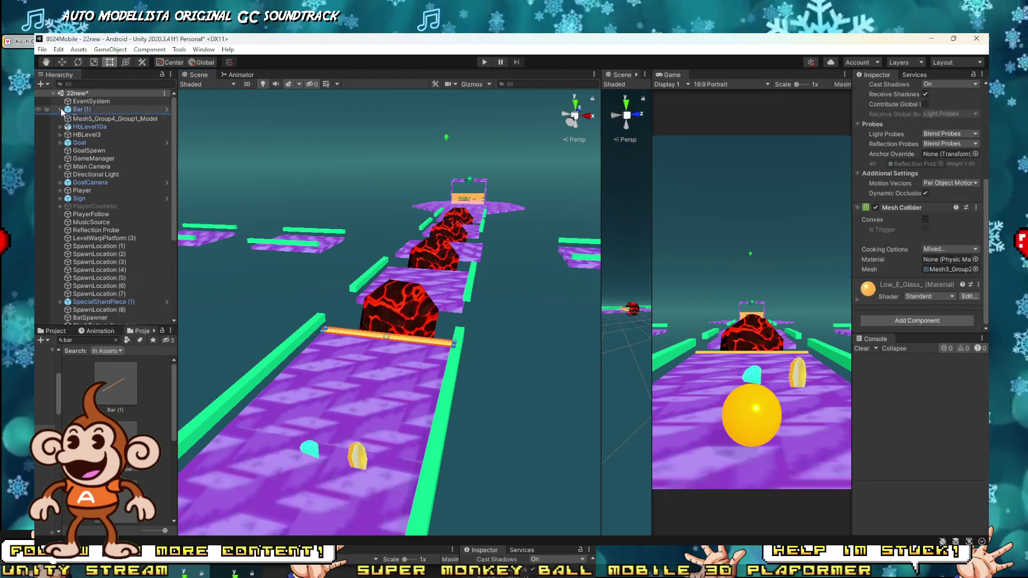
left_click(78, 109)
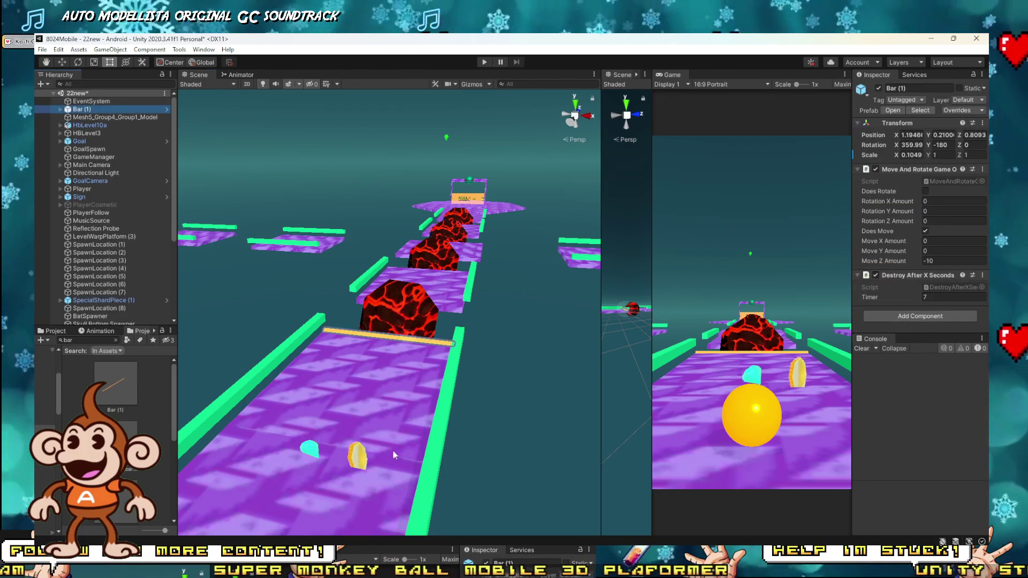
left_click(449, 414)
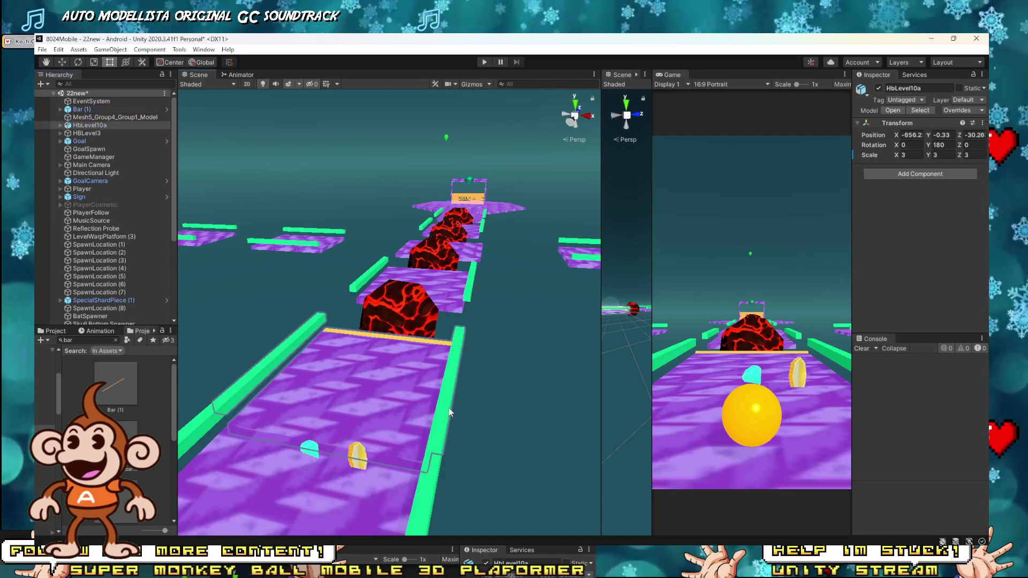
left_click(457, 368)
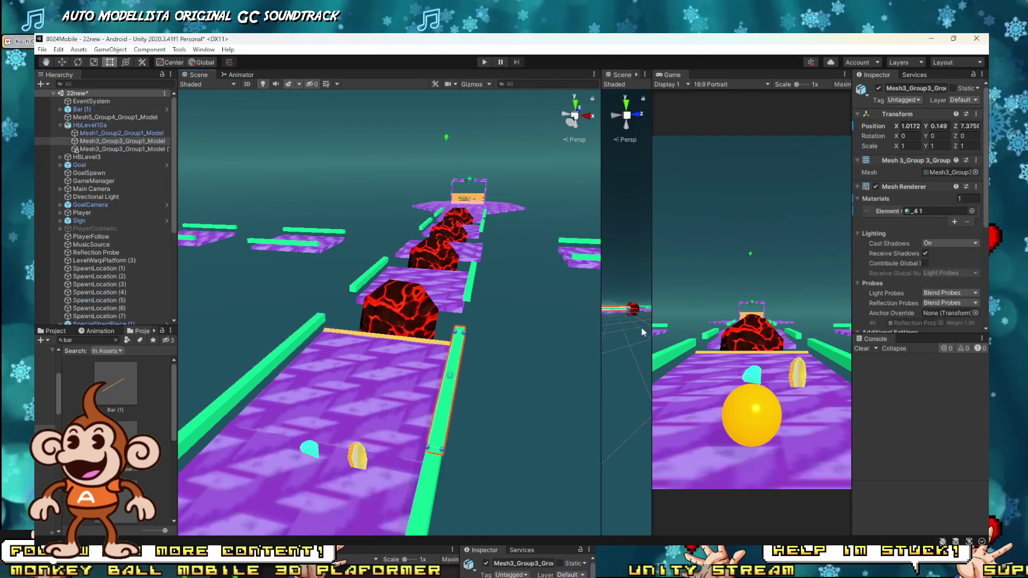
left_click_drag(936, 209, 392, 338)
Duplicate the green bar and align the copy with the second platform's far edge, at a Z position of about 14.42.
key("d")
right_click_drag(393, 338, 260, 330)
key("w")
left_click(228, 401)
right_click_drag(228, 401, 189, 396)
key("s")
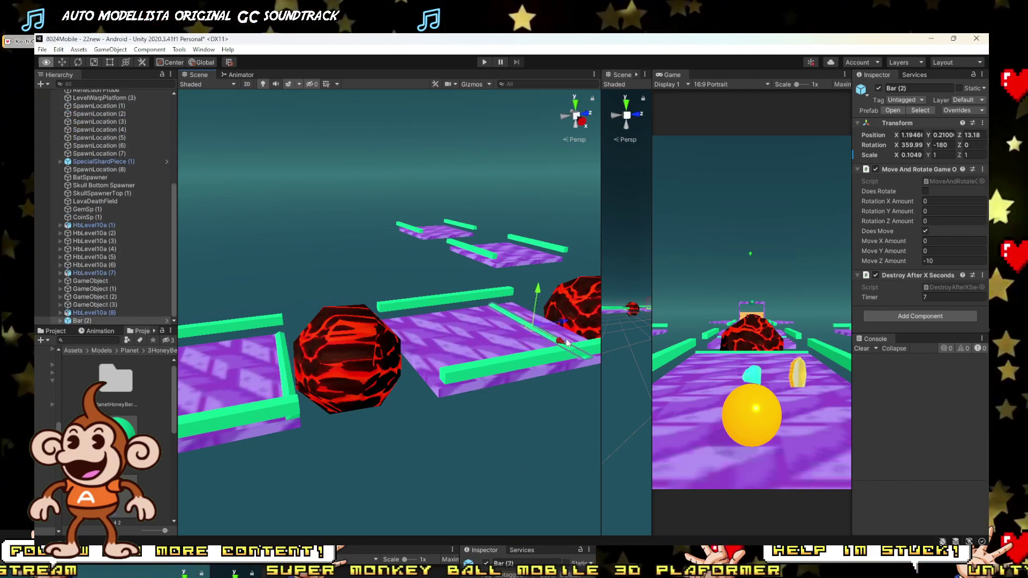
key("w")
right_click_drag(568, 342, 436, 341)
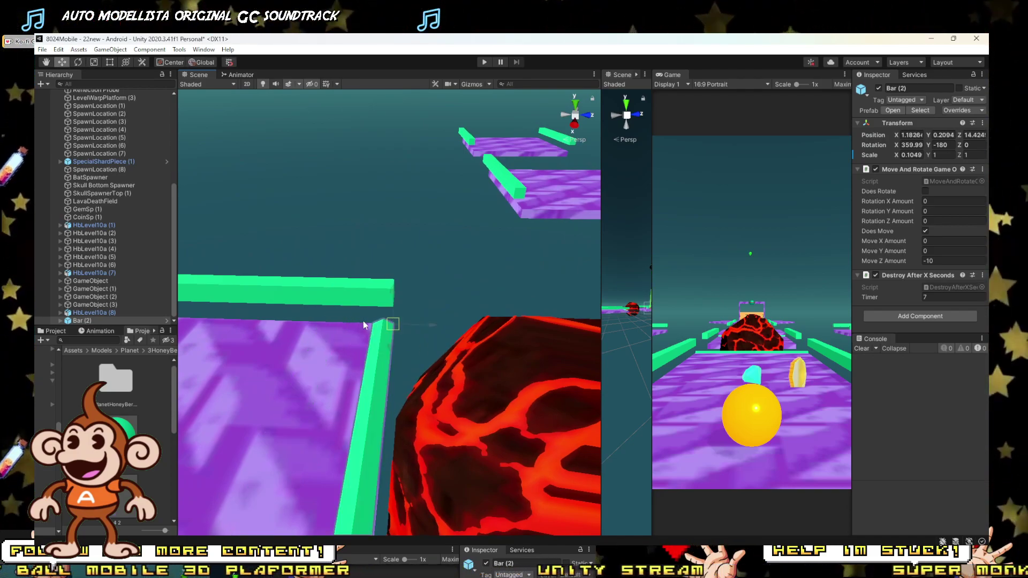
mouse_move(375, 327)
right_mouse_down()
mouse_move(355, 339)
mouse_move(381, 338)
mouse_move(376, 330)
right_mouse_up()
Duplicate the bar again and move the copy to the far edge of the railless third platform, X about 0.53, Z about 26.69.
key("ctrl+d")
left_click_drag(387, 332, 575, 330)
key("d")
right_click_drag(575, 329, 567, 331)
key("w")
key("d")
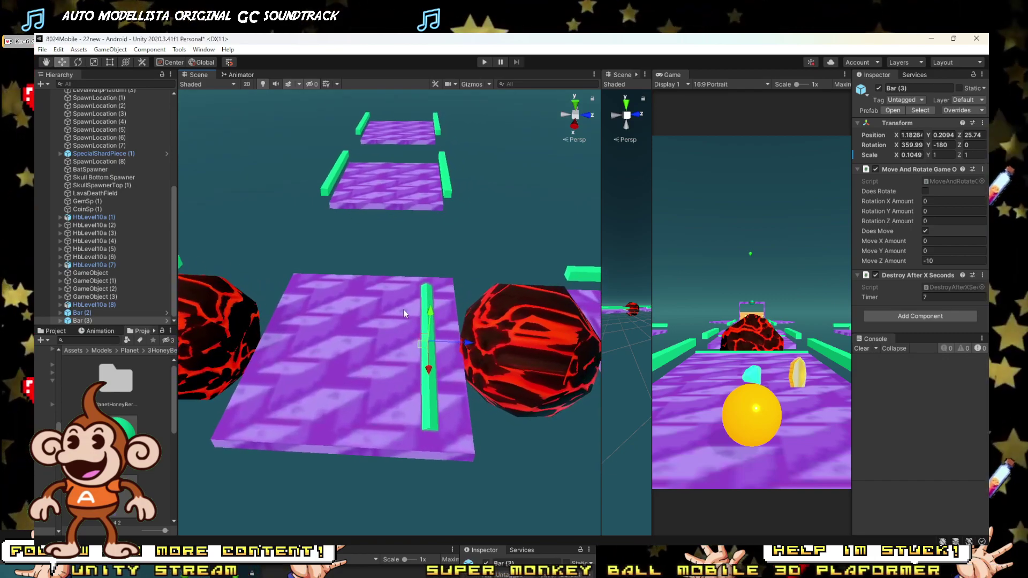
left_click(360, 351)
key("e")
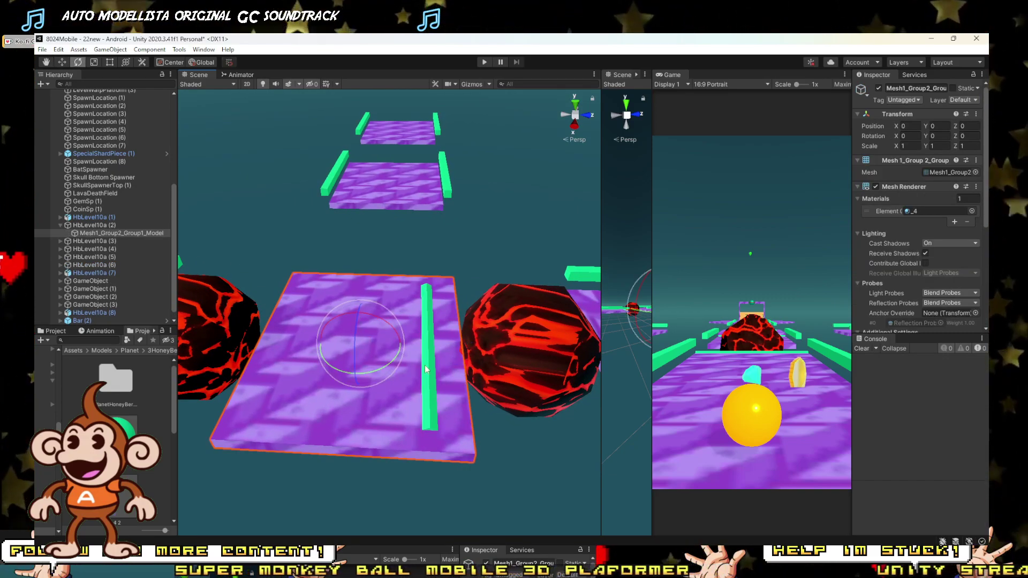
key("w")
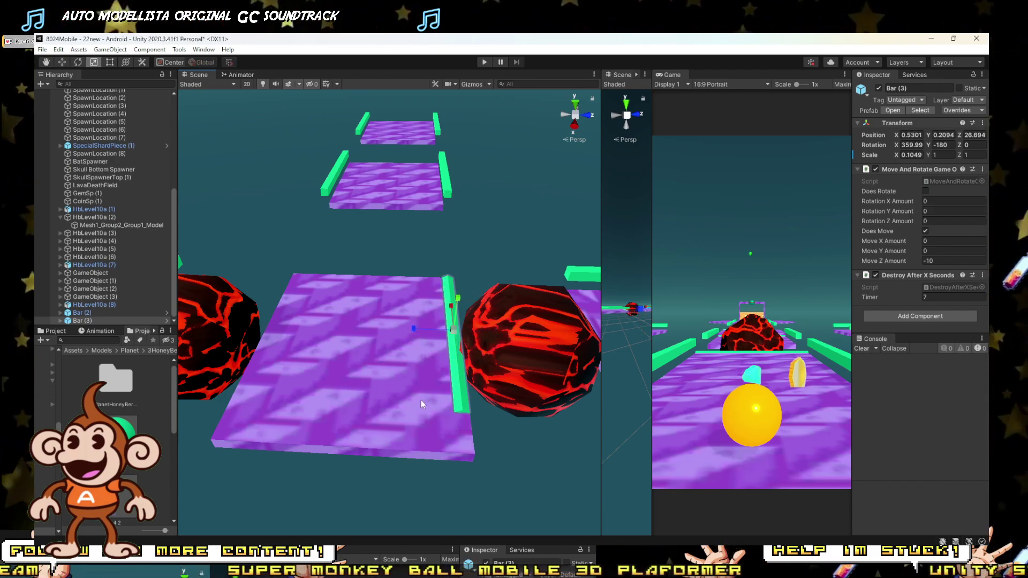
Stretch the third bar's mesh across the full width of the railless platform, to an X scale of about 5.27.
right_click_drag(421, 401, 481, 446)
key("e")
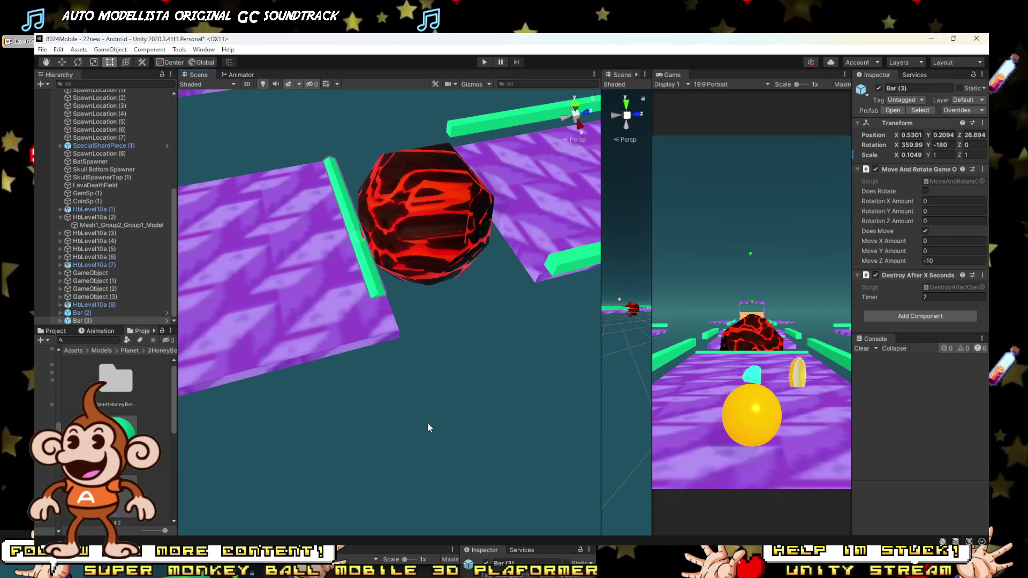
right_click_drag(427, 423, 451, 338)
left_click(421, 310)
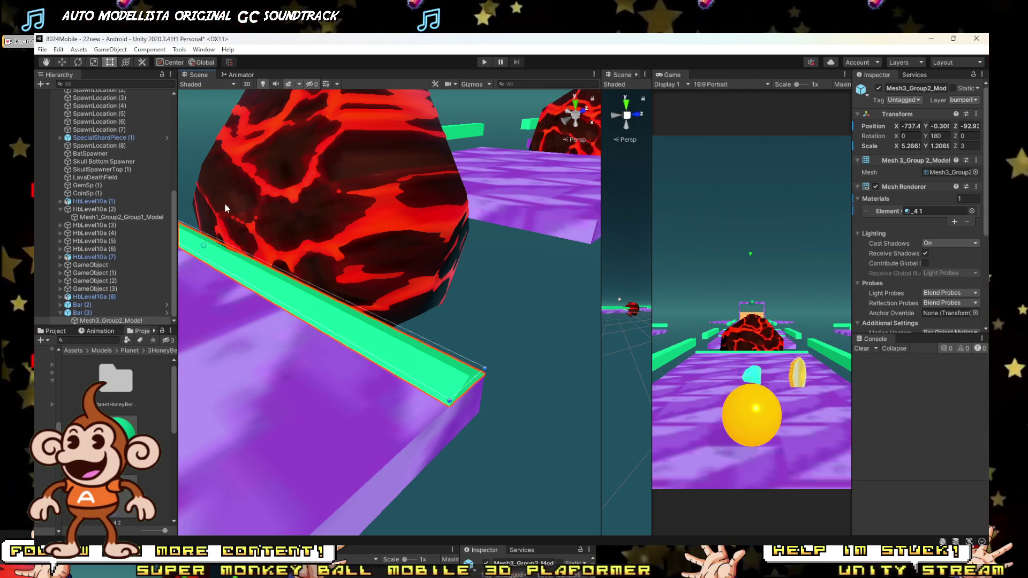
Deselect the bar, widen the Game view, and start play-testing the level with the added bars.
scroll(440, 309, "down", 15)
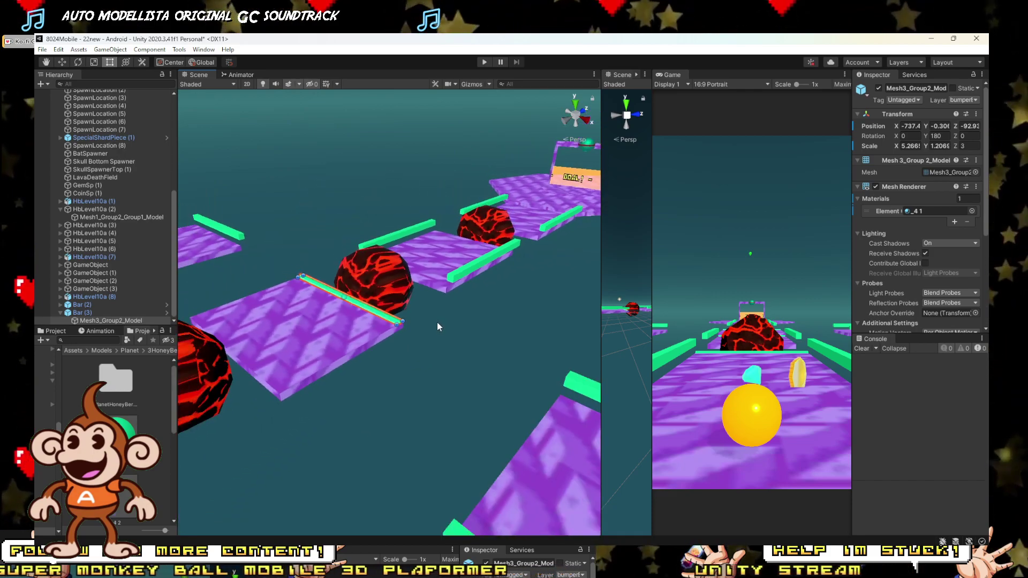
left_click(437, 322)
right_click_drag(414, 326, 414, 264)
key("w")
key("s")
left_click_drag(651, 235, 400, 139)
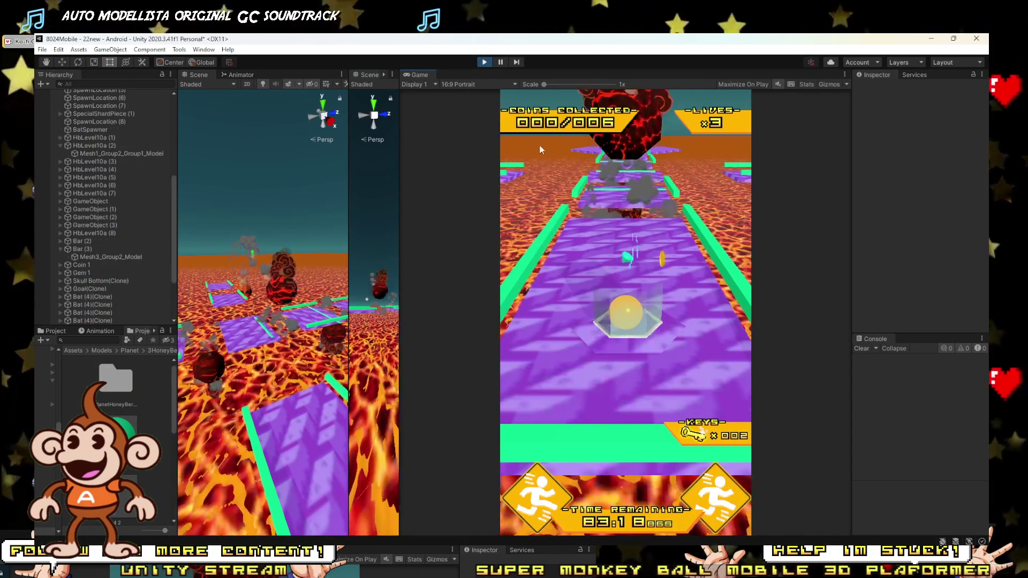
Play-test the first platform, rolling the ball forward and along the rail, and stop the game.
key("w")
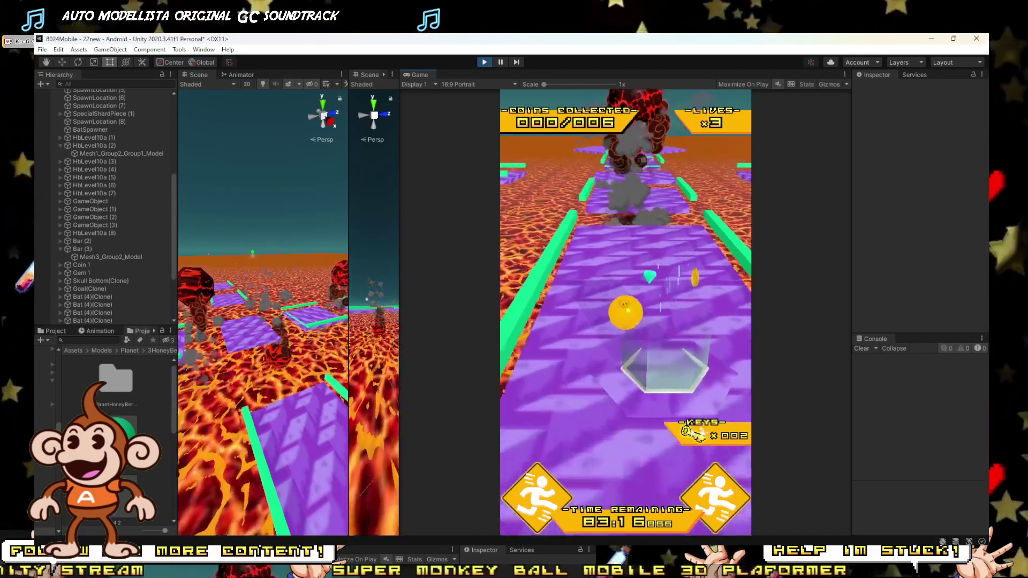
key("d")
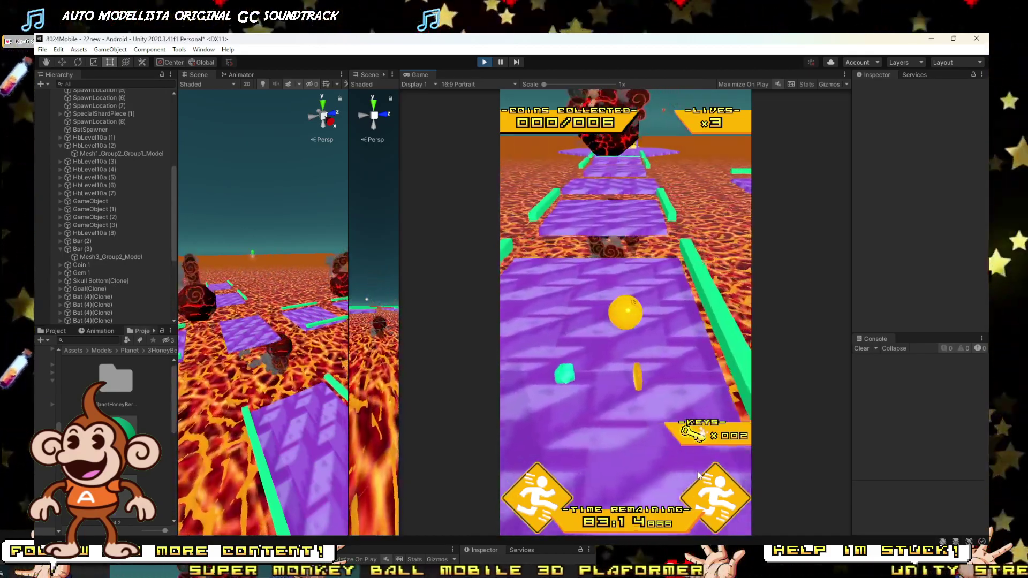
key("a")
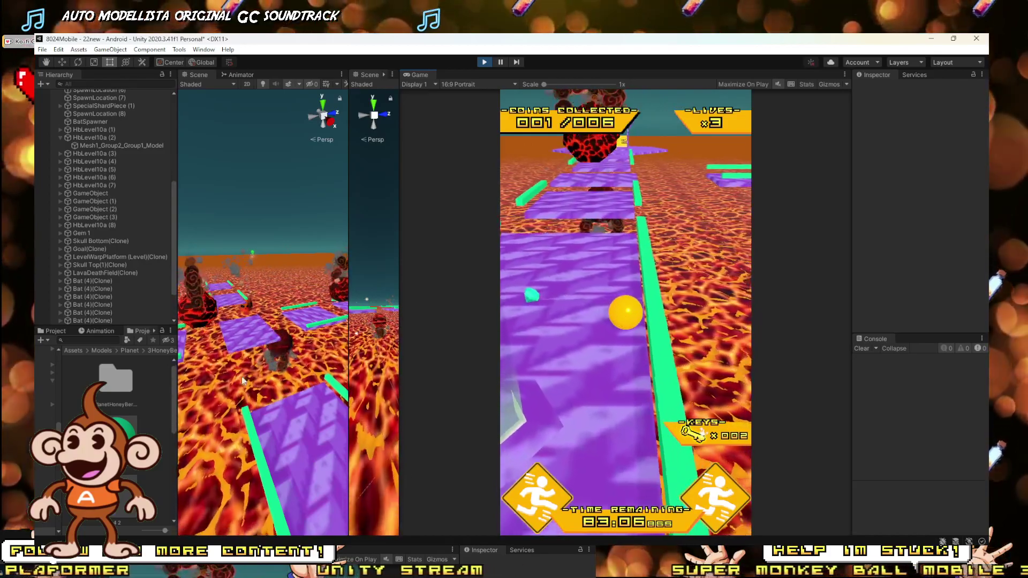
right_click_drag(269, 281, 162, 318)
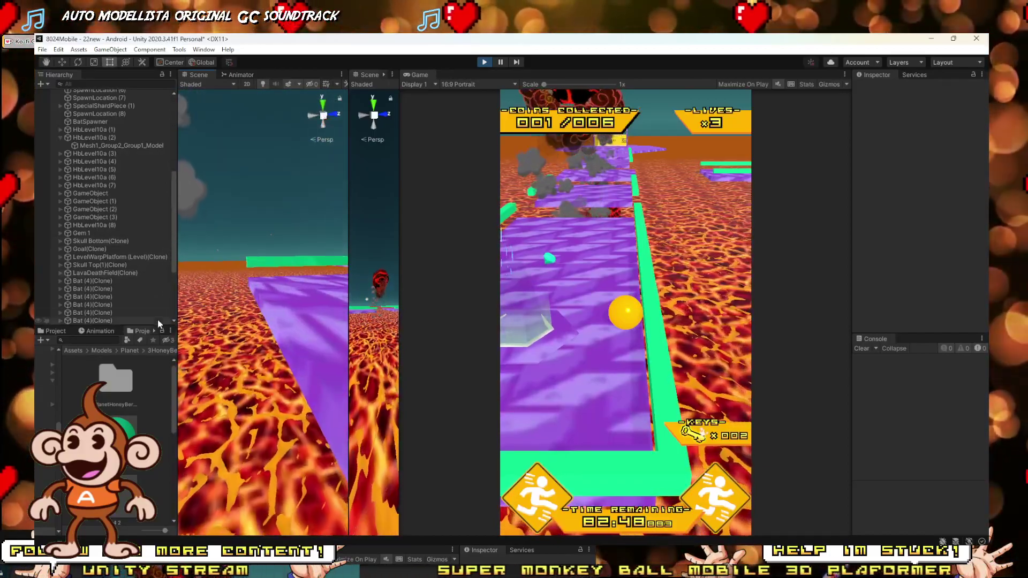
left_click(485, 62)
Examine the bars and fireball gaps along the main path in a widened Scene view and restart the play-test.
right_click_drag(278, 316, 299, 364)
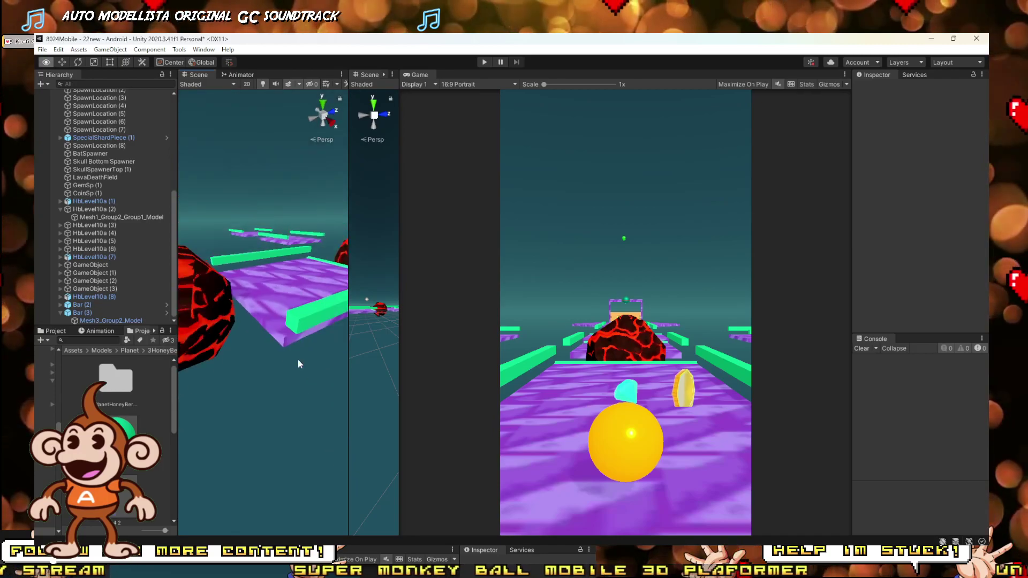
left_click_drag(347, 338, 620, 332)
right_click_drag(305, 324, 396, 307)
key("w")
key("d")
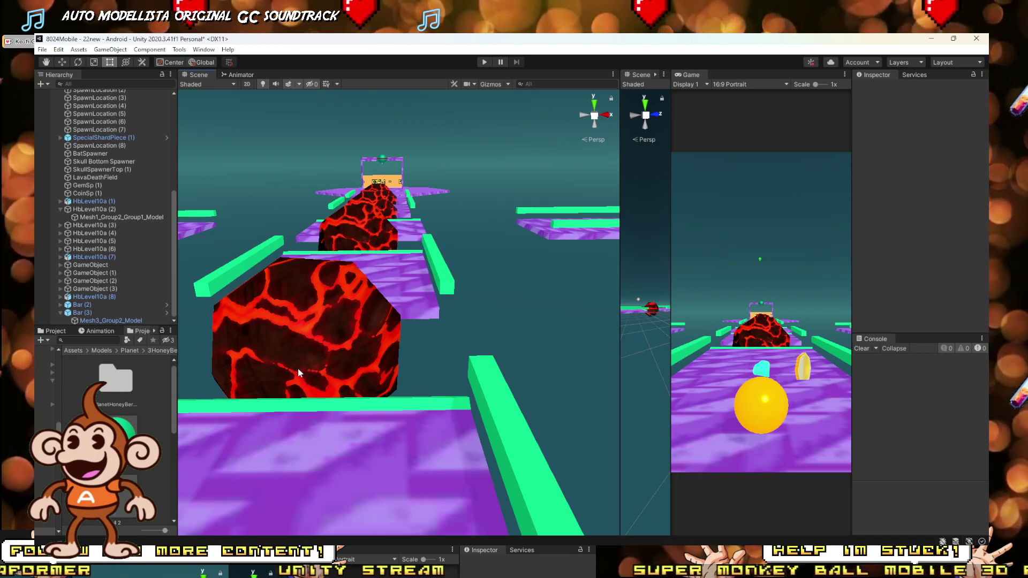
key("s")
right_click_drag(308, 326, 238, 293)
key("d")
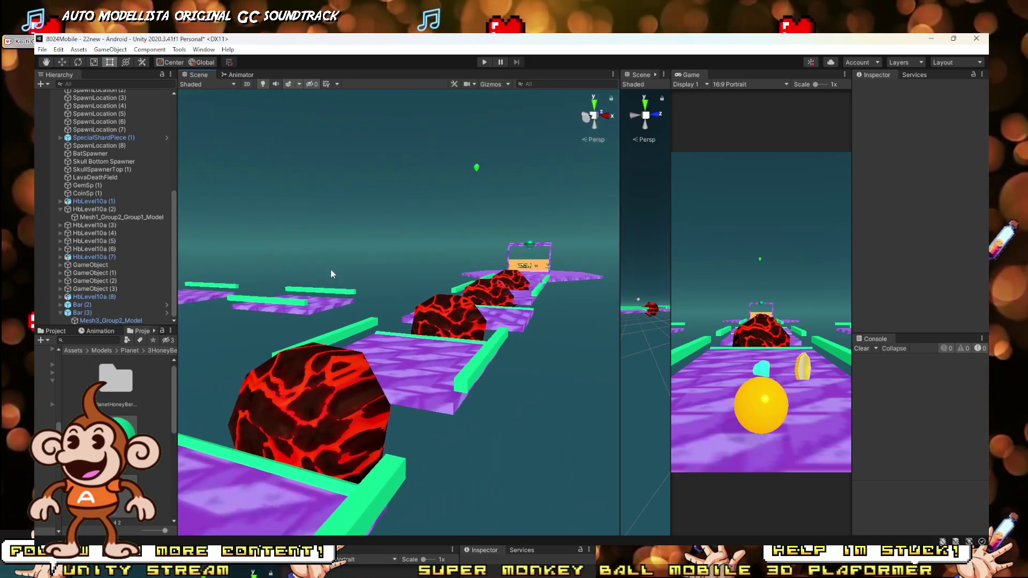
left_click(481, 62)
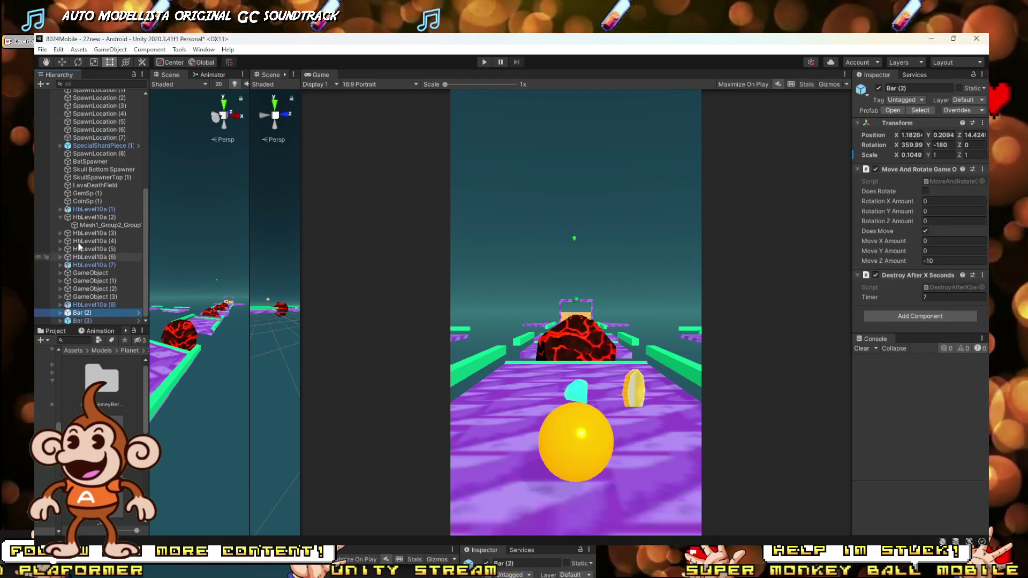
Find the three bars by name, remove their Move And Rotate and Destroy After X Seconds components, and play-test the result.
type("bar")
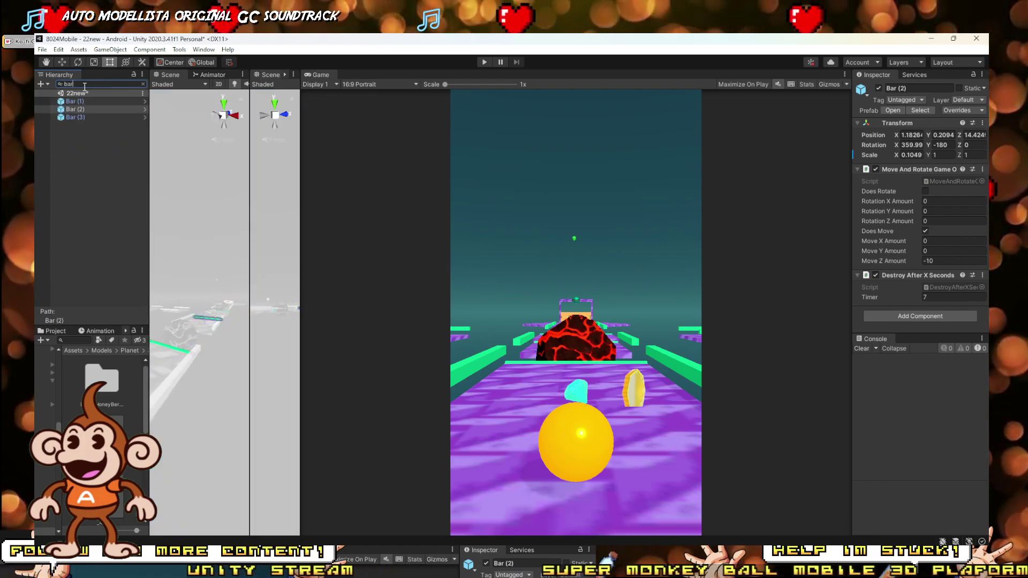
left_click(982, 170)
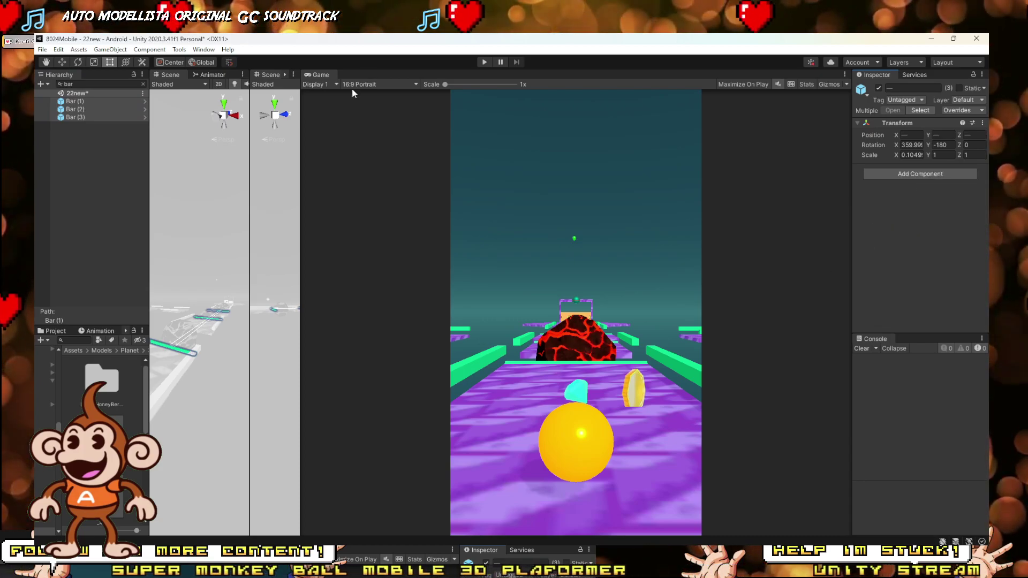
left_click(484, 66)
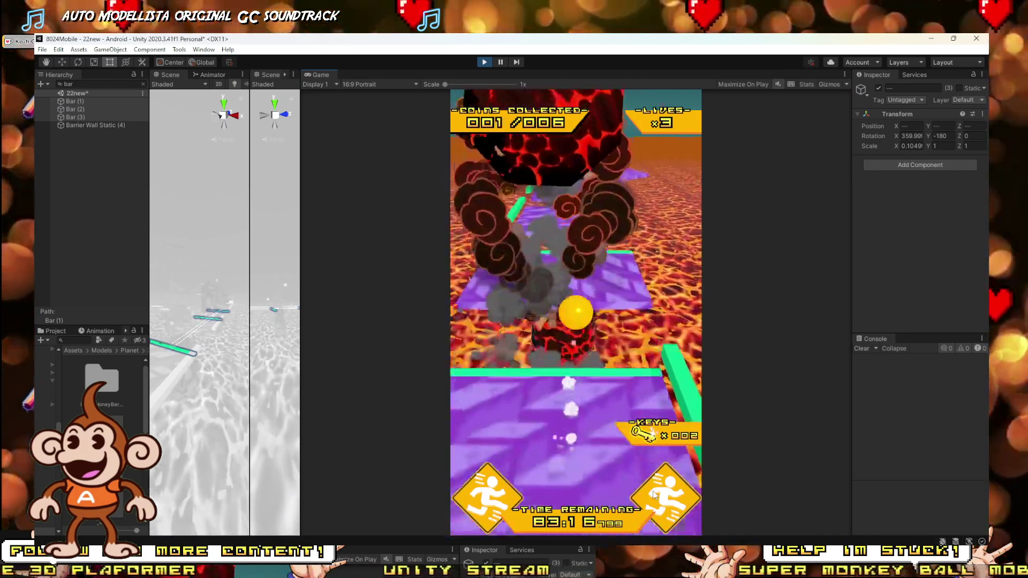
left_click(483, 63)
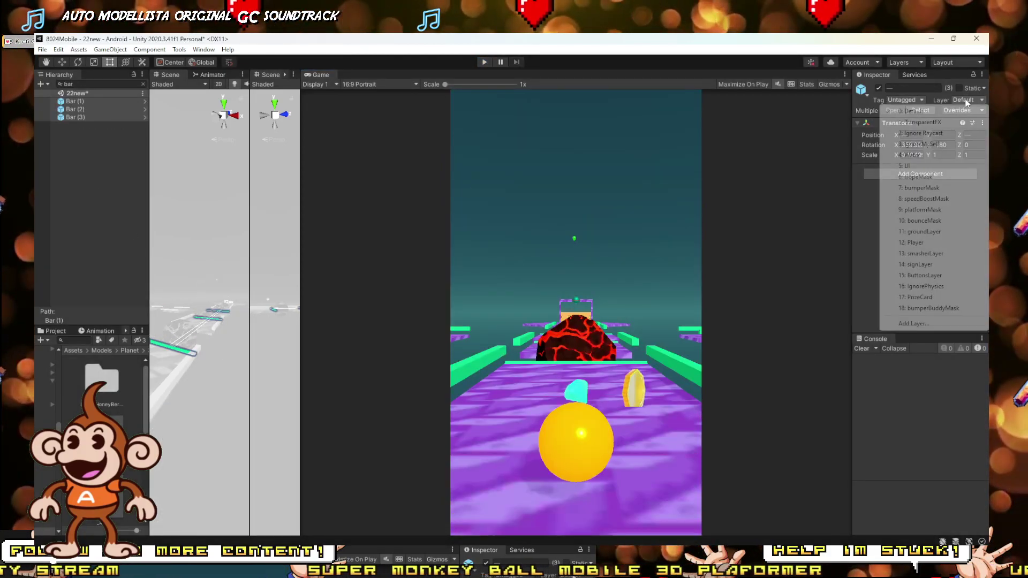
Set the layer of all three bars and their children to Default and play-test the first jump.
left_click(913, 112)
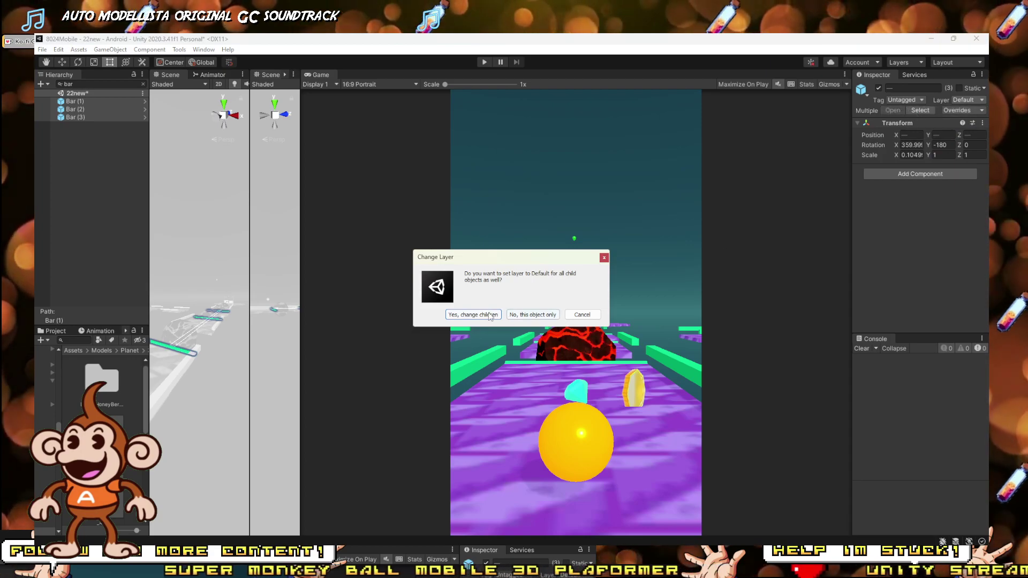
left_click(488, 62)
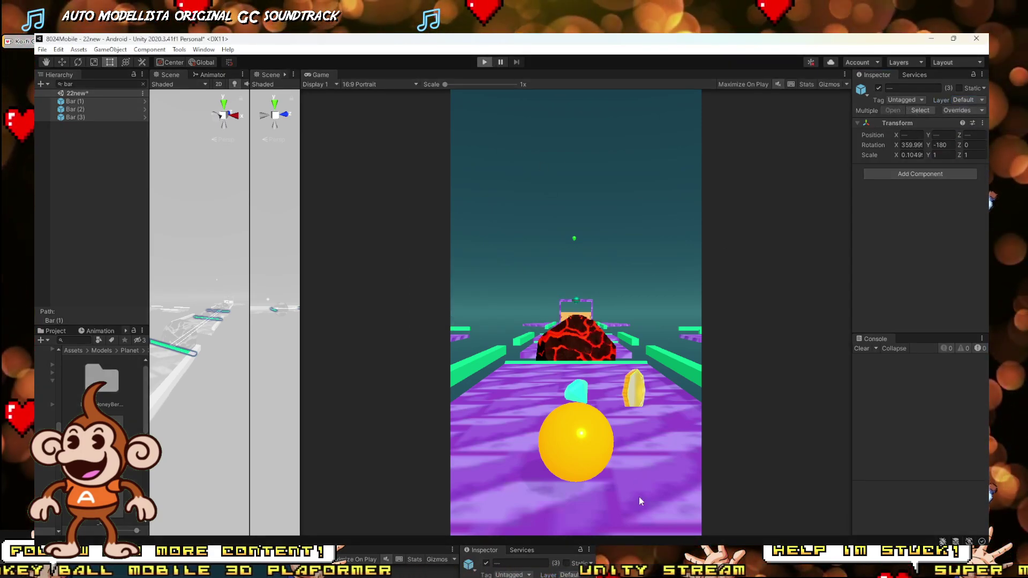
key("w")
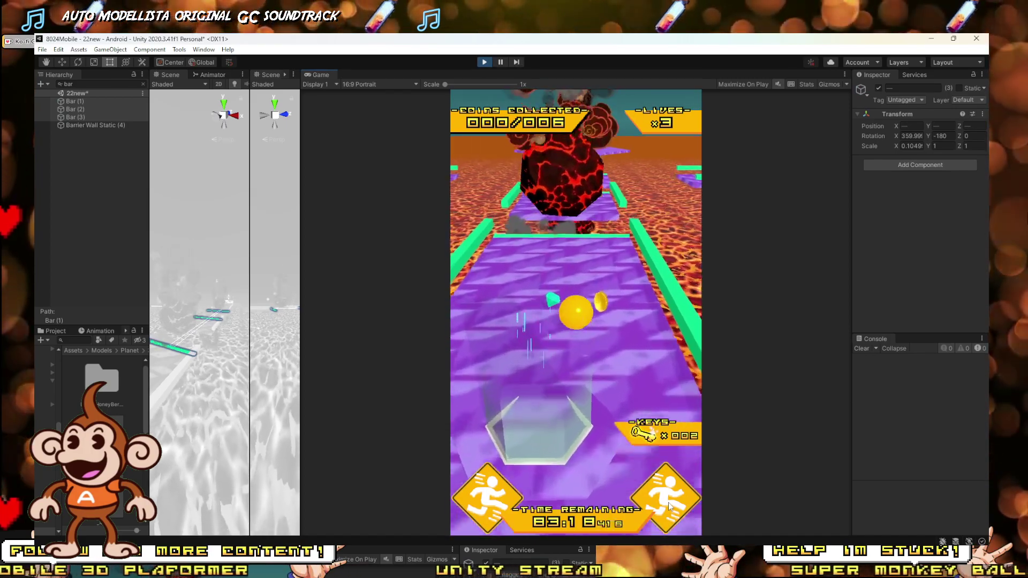
key("w")
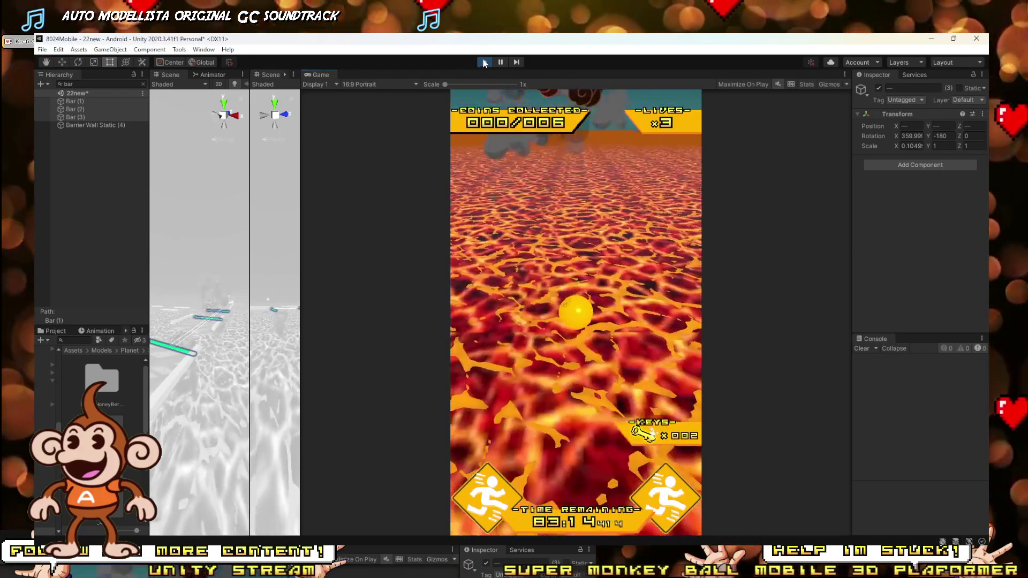
left_click(484, 62)
Play-test further along the platform path, collecting coins and jumping the fireball gaps, and stop the game.
key("ctrl+p")
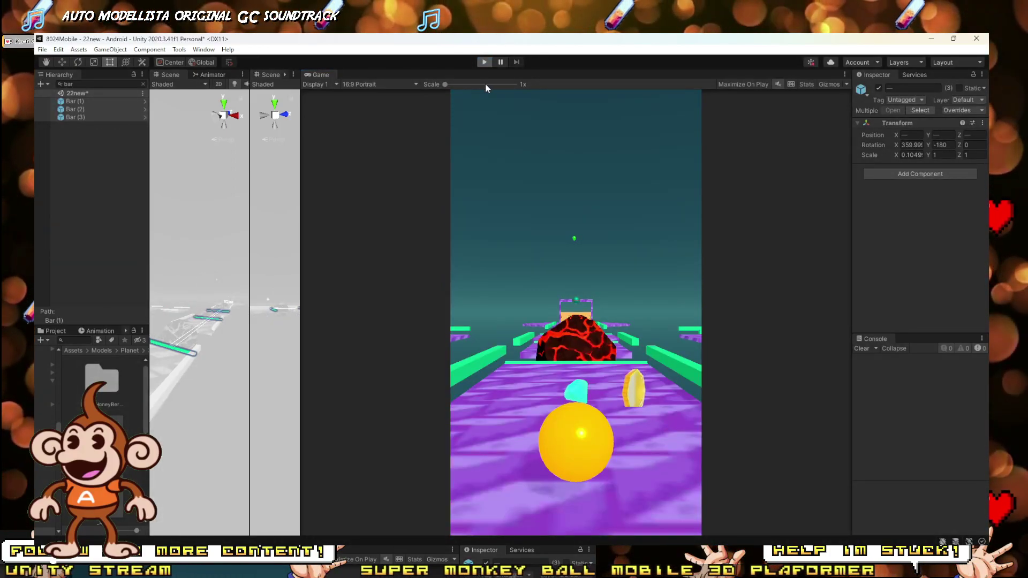
key("w")
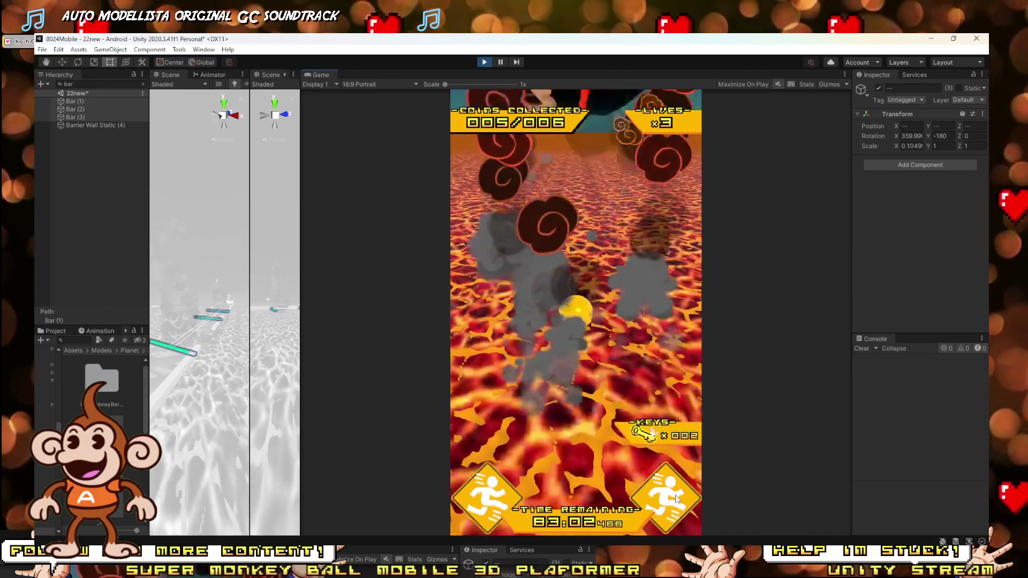
left_click(482, 63)
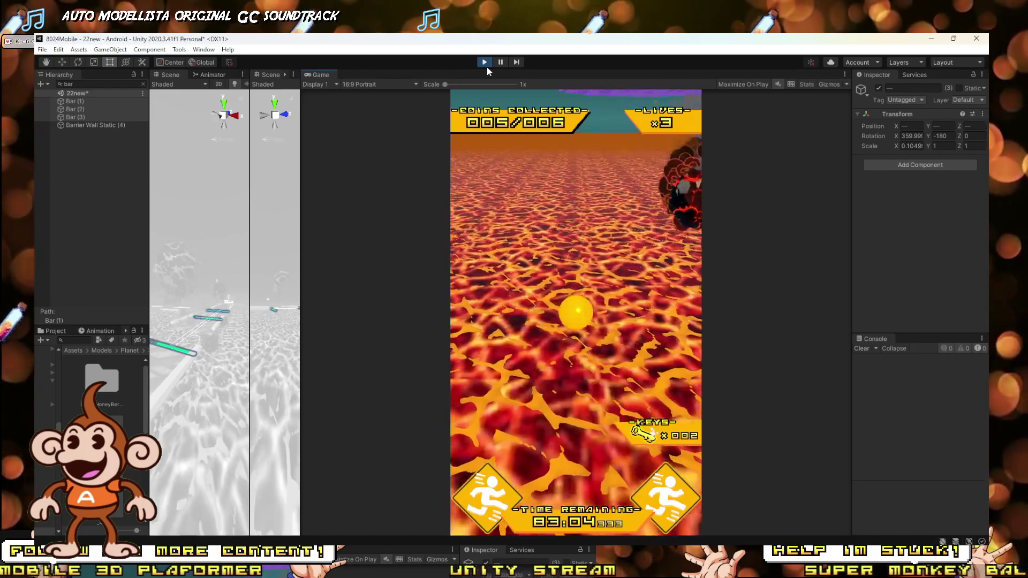
left_click(485, 64)
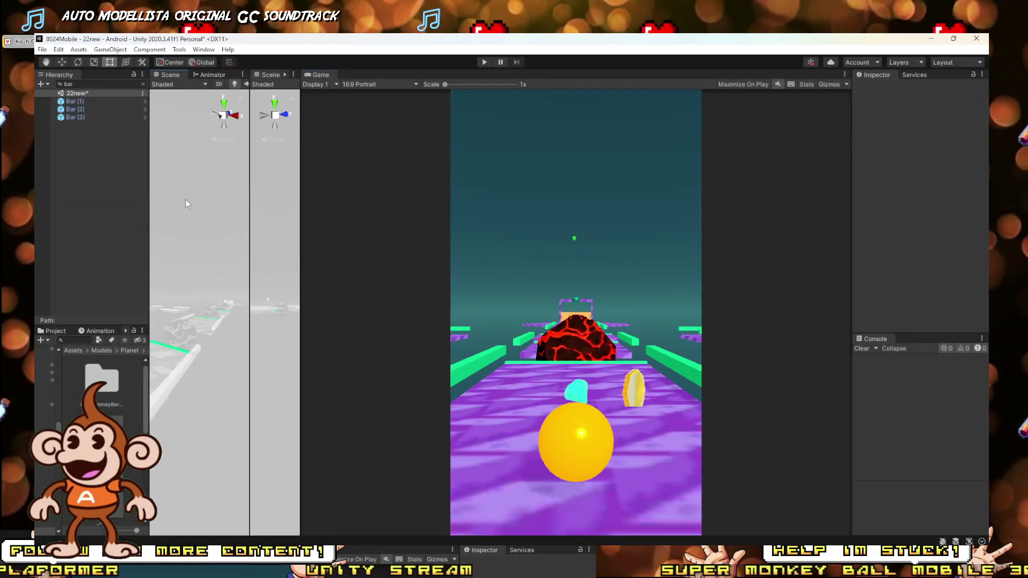
Clear the object search, duplicate the second fireball group, and place the copy beside the railless platform at X -6.01, Z 22.56.
left_click(143, 84)
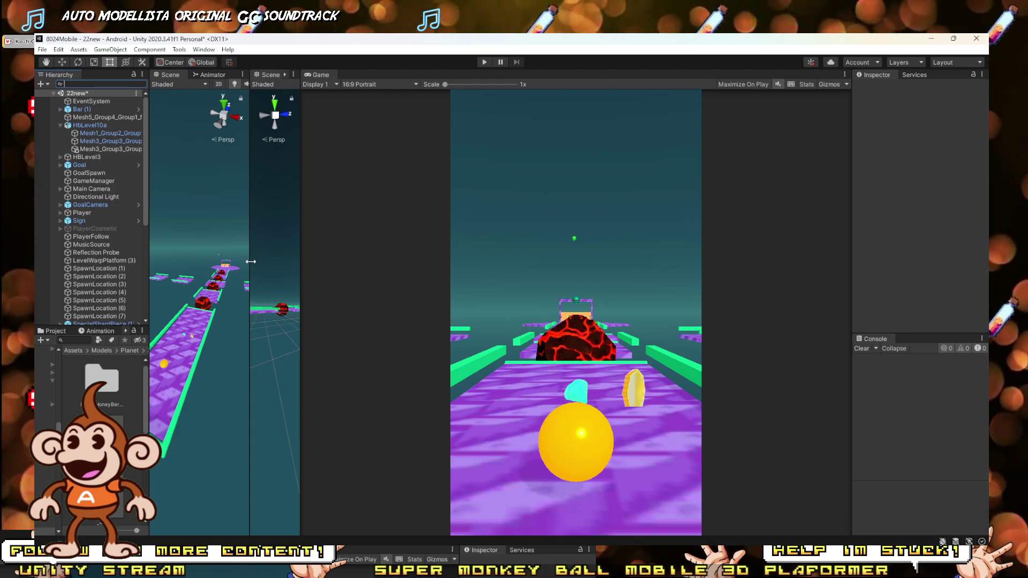
left_click_drag(251, 262, 611, 268)
mouse_move(471, 327)
right_mouse_down()
mouse_move(492, 208)
mouse_move(482, 343)
right_mouse_up()
key("w")
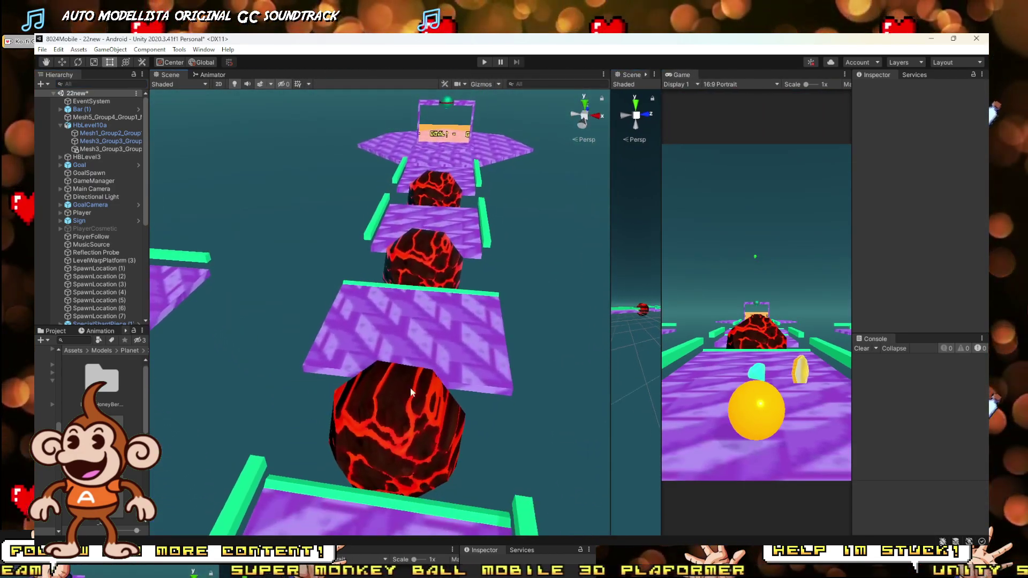
left_click(387, 426)
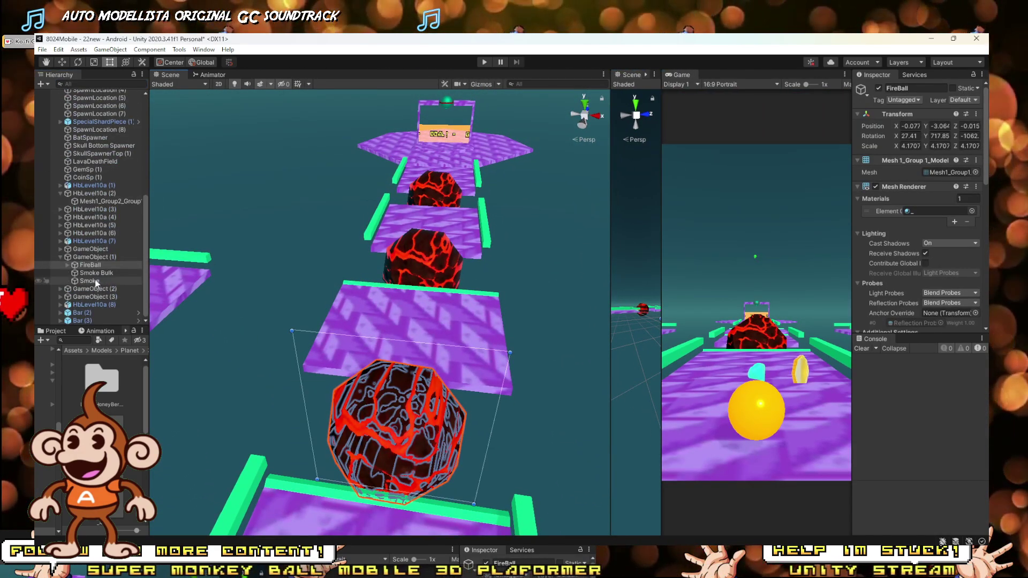
left_click(91, 256)
right_click_drag(393, 368, 263, 381)
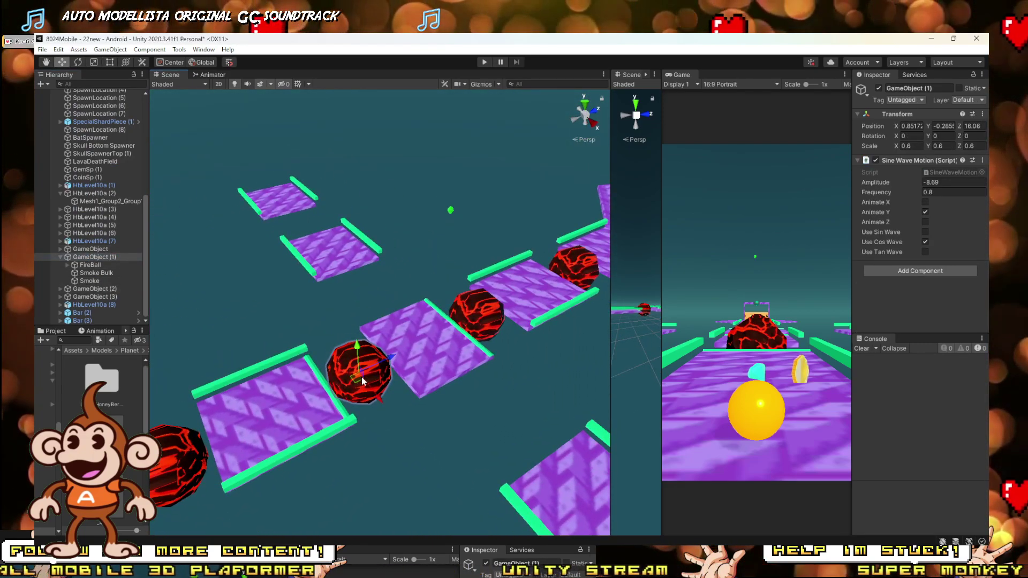
right_click_drag(389, 312, 425, 335)
left_click_drag(401, 341, 394, 338)
scroll(394, 339, "down", 3)
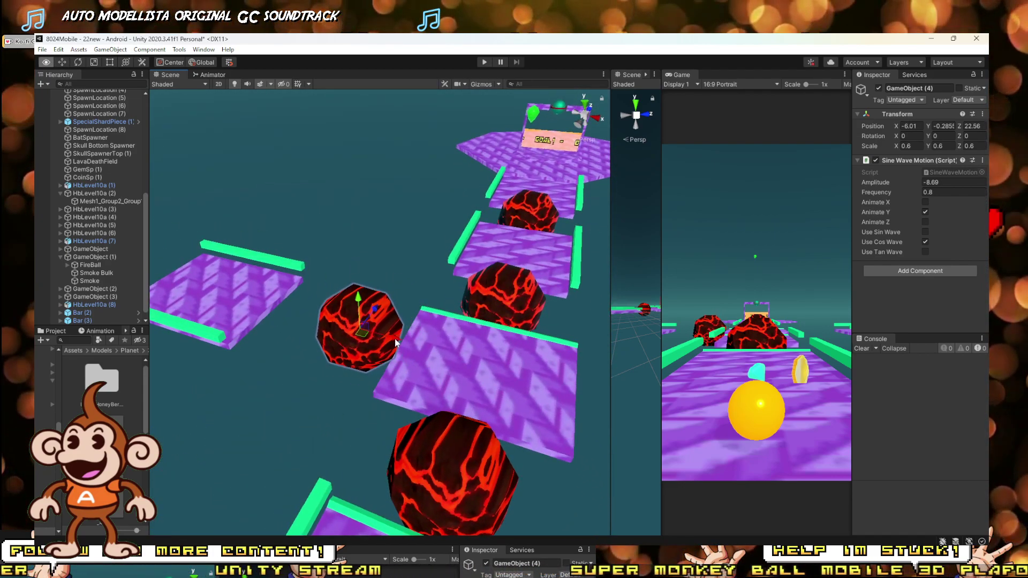
Duplicate the side fireball and move the copy to the opposite side of the railless platform, at an X position of about 7.67.
right_click_drag(394, 338, 432, 341)
key("ctrl+d")
left_click_drag(359, 316, 497, 331)
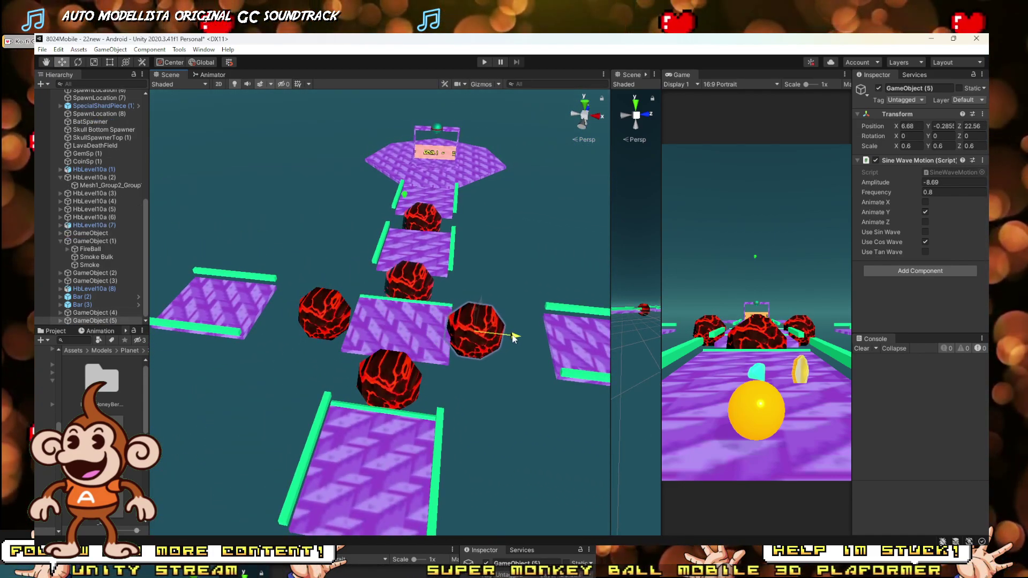
Move the nearest side platform on each arm of the cross inward, close to the new side fireballs.
left_click(259, 308)
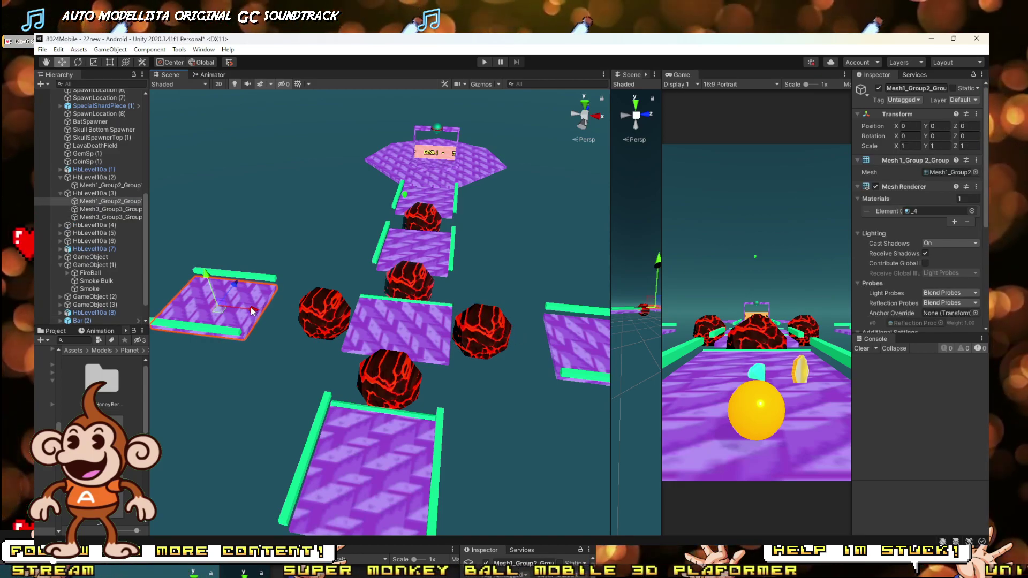
left_click(71, 194)
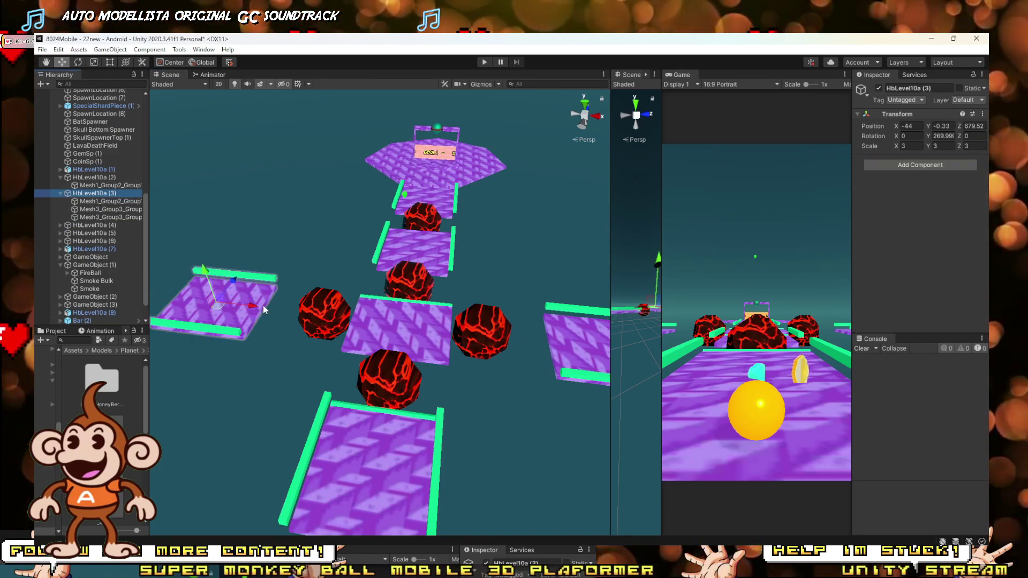
mouse_move(262, 306)
left_mouse_down()
mouse_move(294, 317)
mouse_move(279, 312)
left_mouse_up()
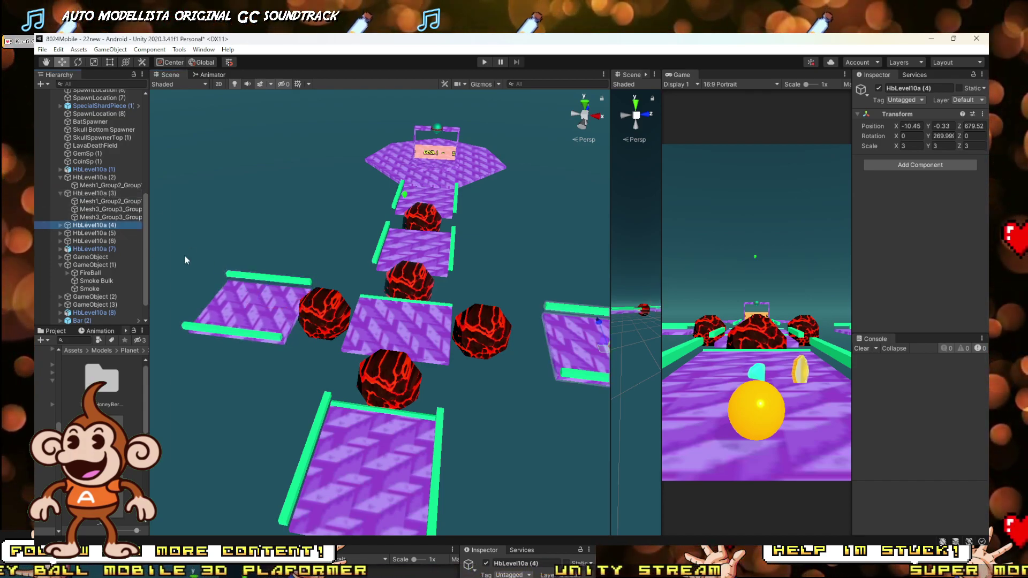
right_click_drag(263, 269, 336, 272)
left_click_drag(485, 299, 458, 304)
Duplicate the side fireball groups and move one copy to the outer end of each inner side platform.
left_click(90, 257)
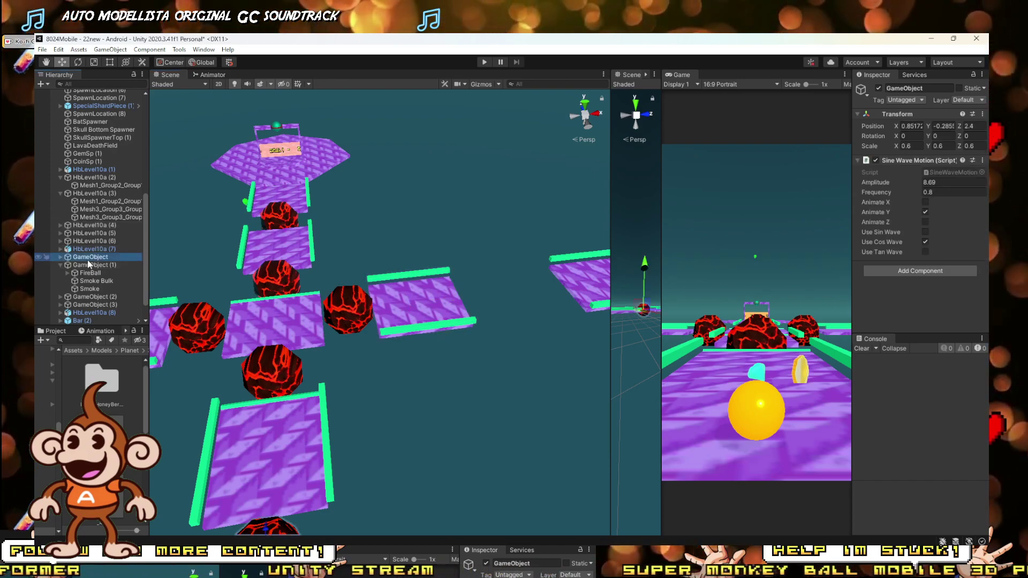
left_click(90, 273)
left_click(349, 312)
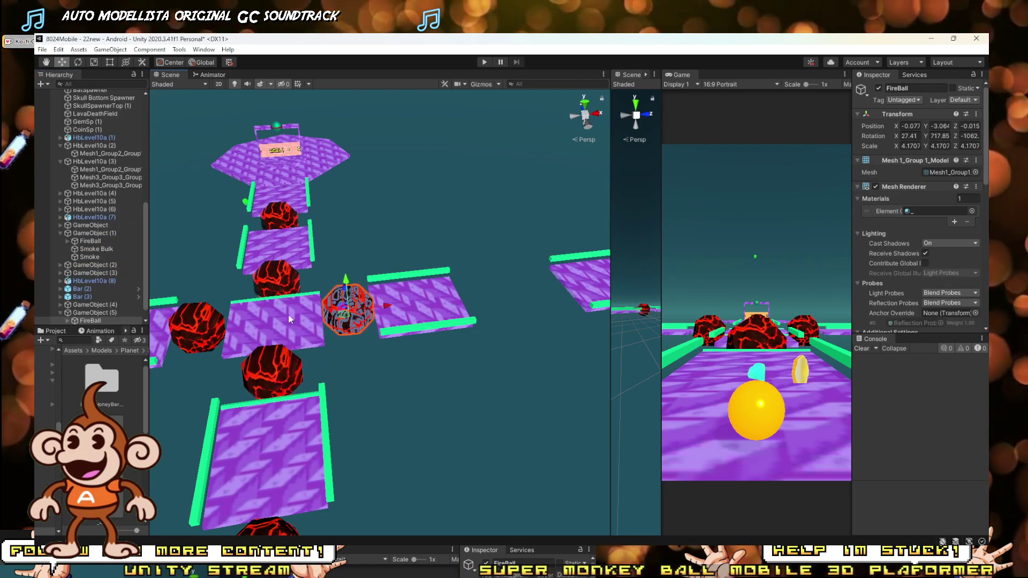
scroll(92, 294, "down", 1)
left_click(83, 297)
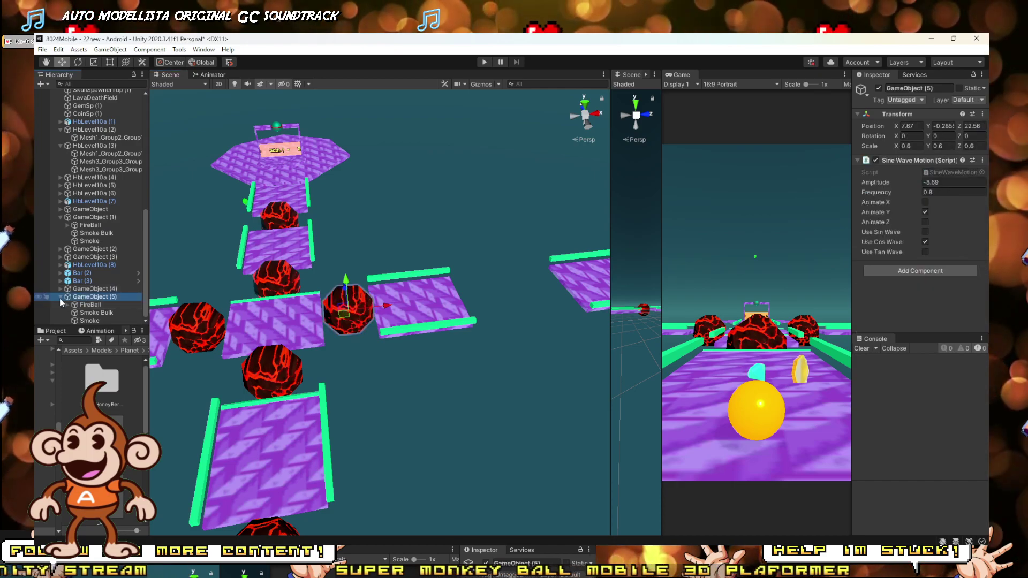
left_click(59, 298)
left_click(81, 313, "shift")
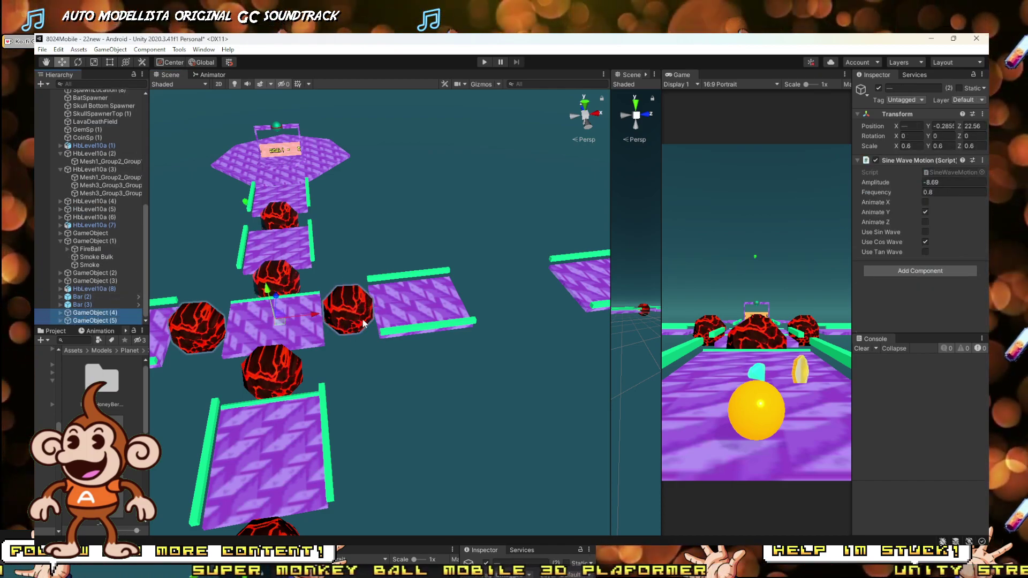
key("s")
right_click_drag(369, 308, 329, 310)
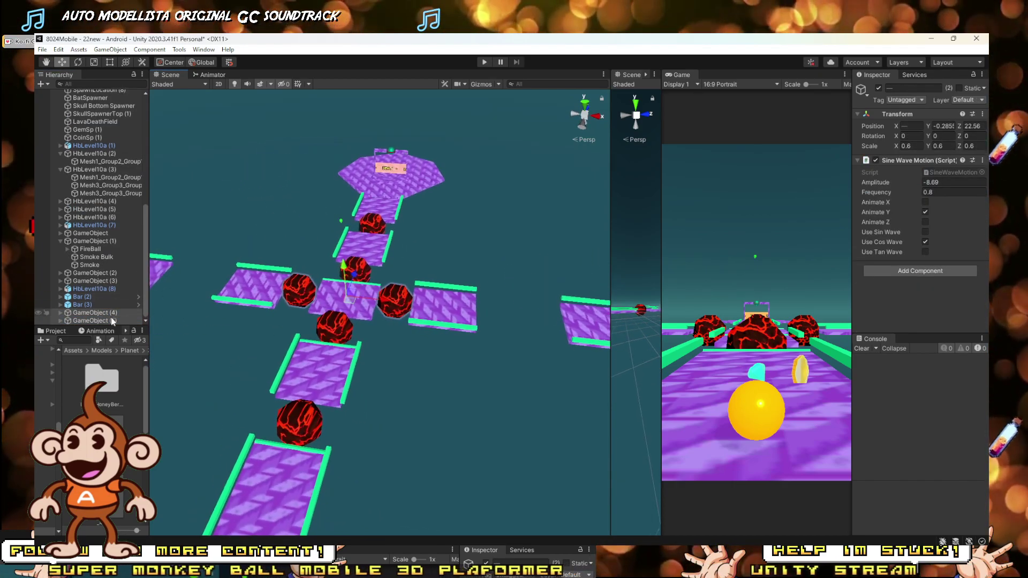
left_click(104, 313)
key("ctrl+d")
left_click_drag(334, 298, 248, 292)
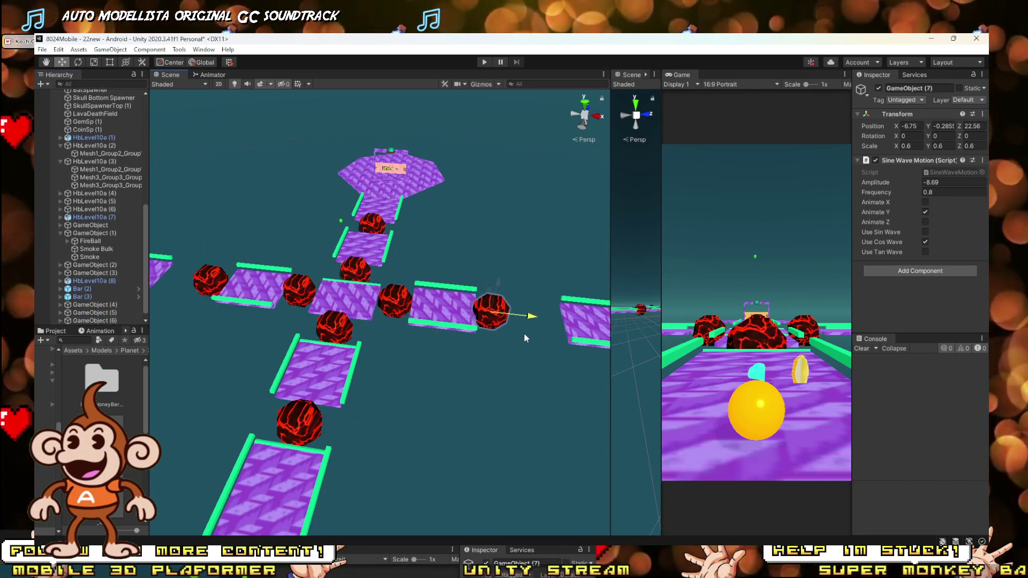
Settle the outer fireball copy at about X 20.93, and move the outermost platform on the opposite arm inward to about X -53.54.
left_click_drag(528, 330, 512, 327)
scroll(83, 306, "down", 1)
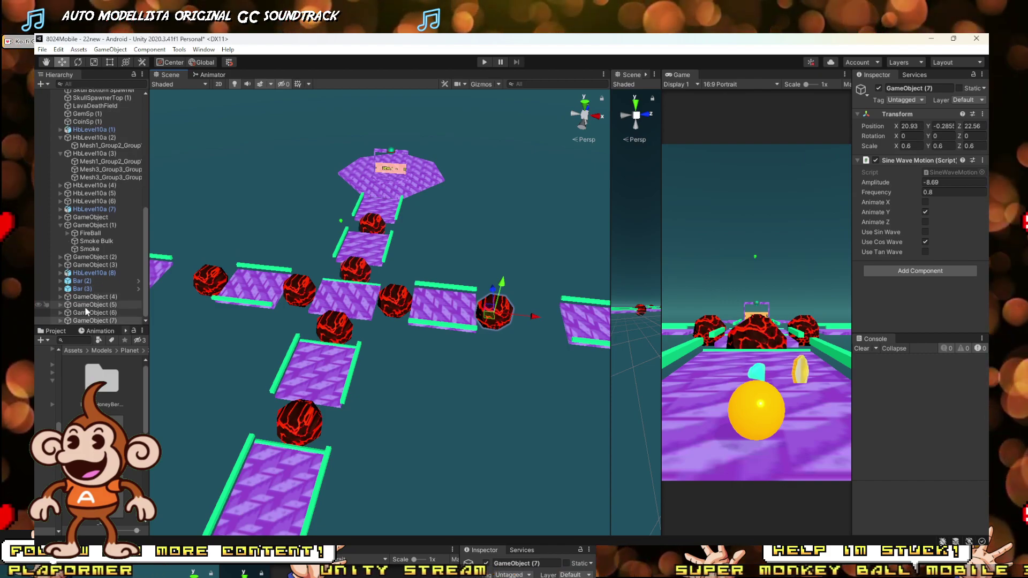
left_click(246, 283)
right_click_drag(245, 281, 214, 274)
left_click(209, 271)
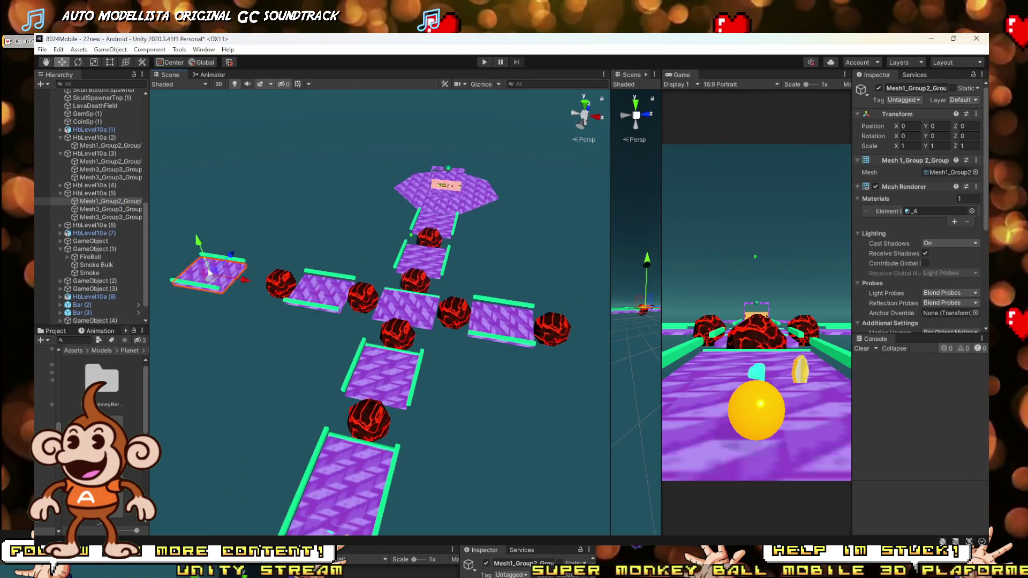
left_click(86, 194)
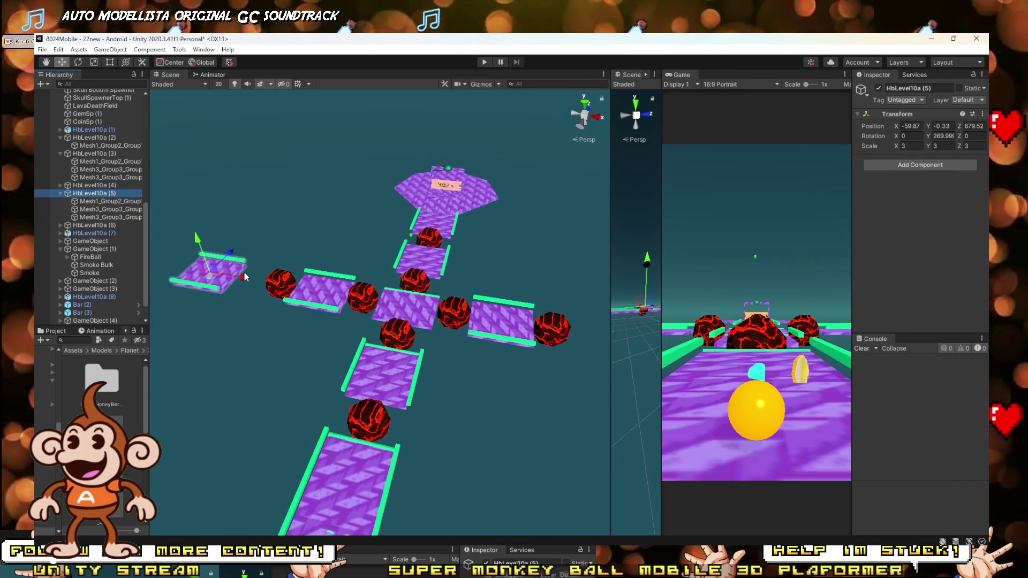
left_click_drag(245, 277, 277, 295)
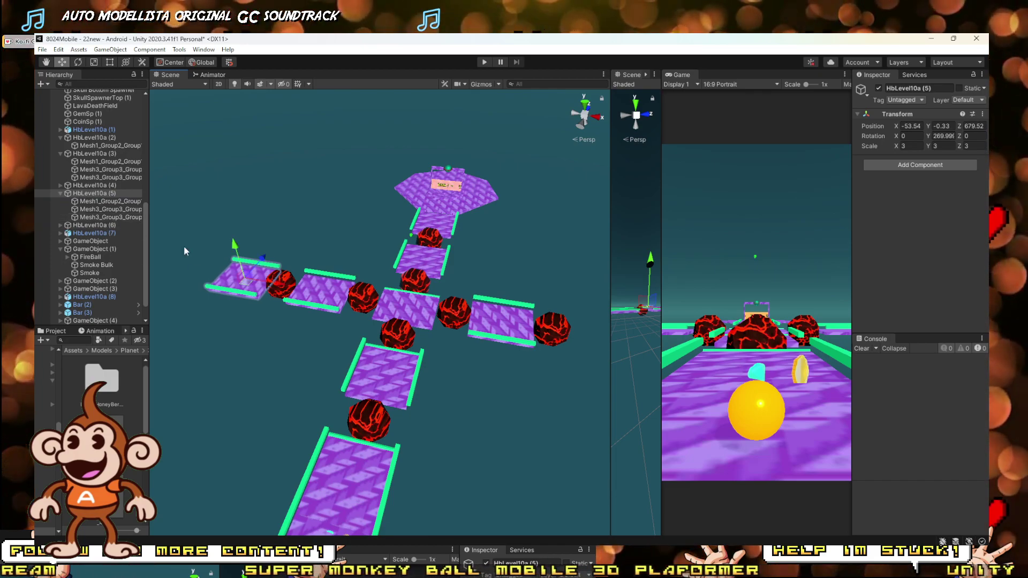
Move the outermost platform on the other side arm inward against its outer fireball, to about X -0.89.
right_click_drag(443, 338, 516, 329)
left_click(495, 296)
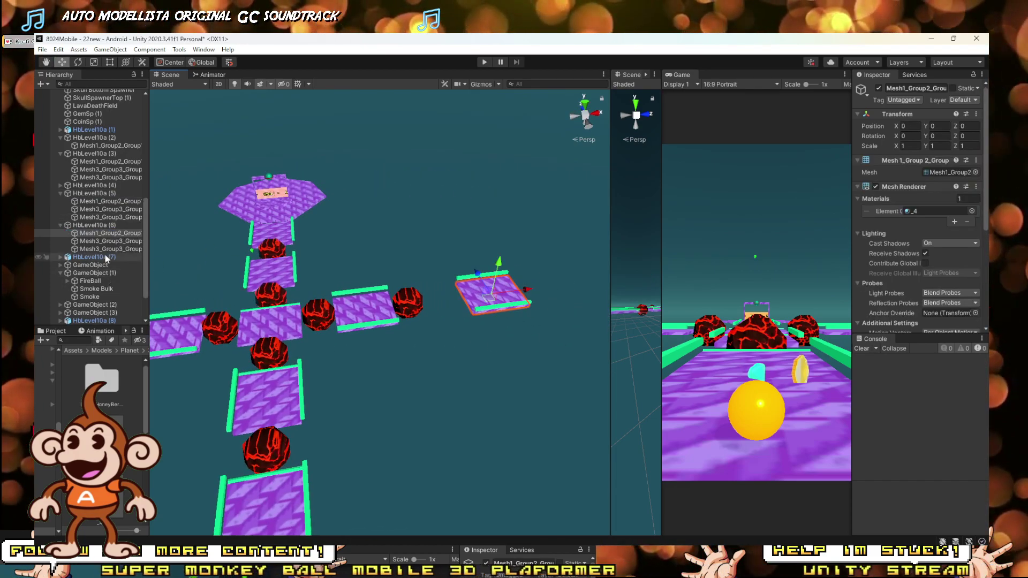
left_click(98, 227)
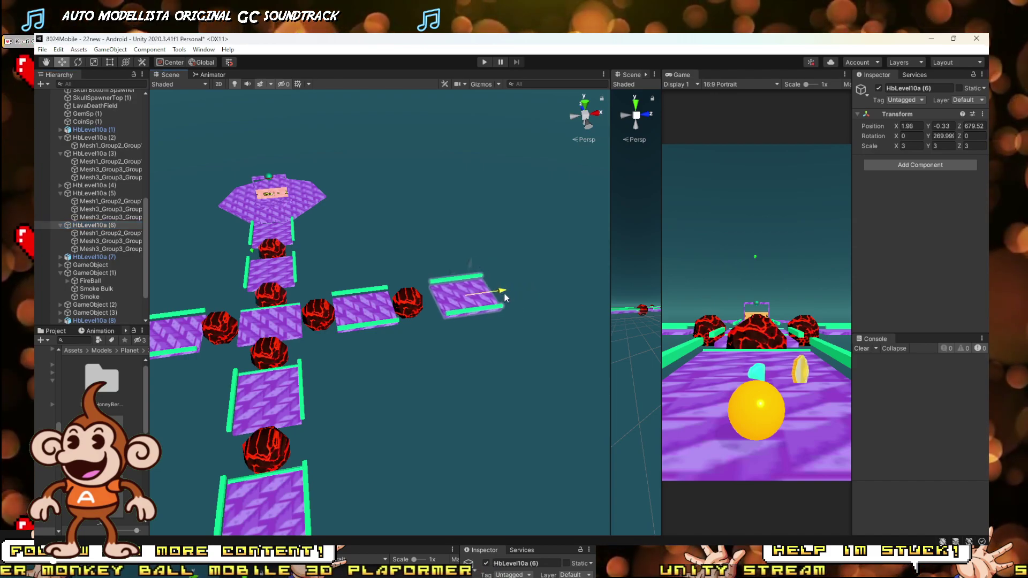
left_click_drag(488, 299, 489, 299)
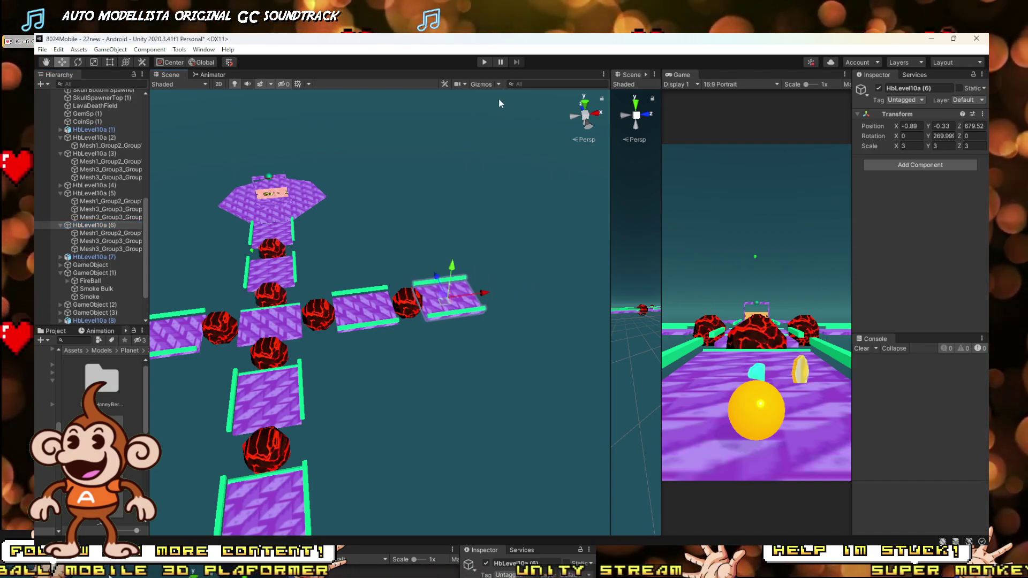
Playtest the level in an enlarged Game view, collecting the coins and rolling the ball over the gaps to the railless platform.
left_click(484, 63)
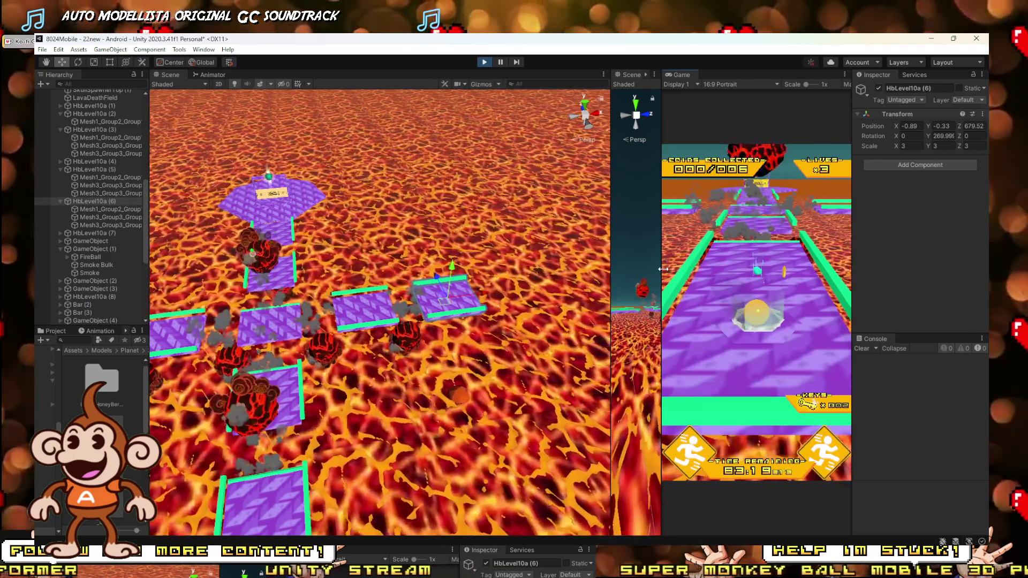
left_click_drag(663, 269, 301, 269)
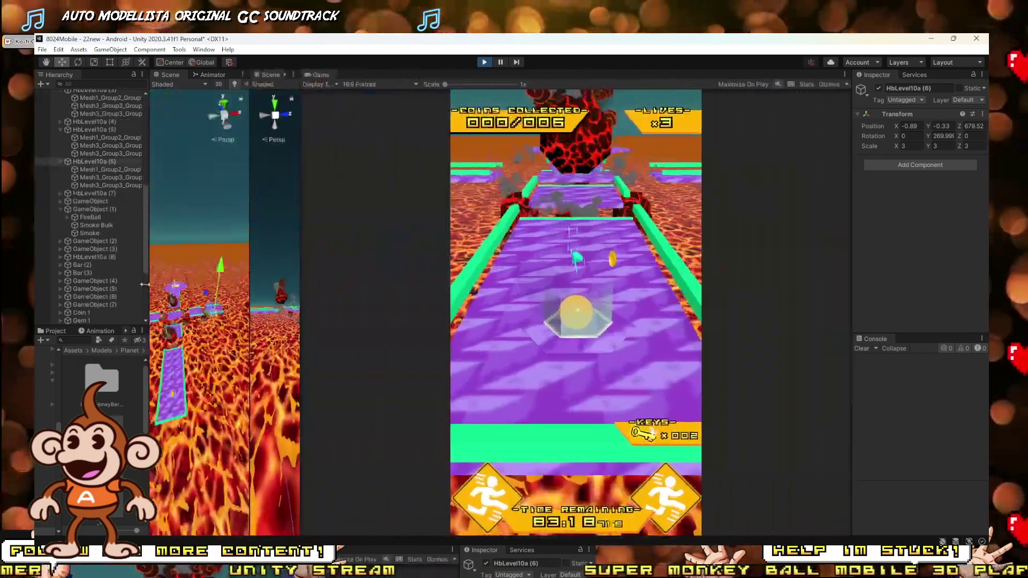
key("w")
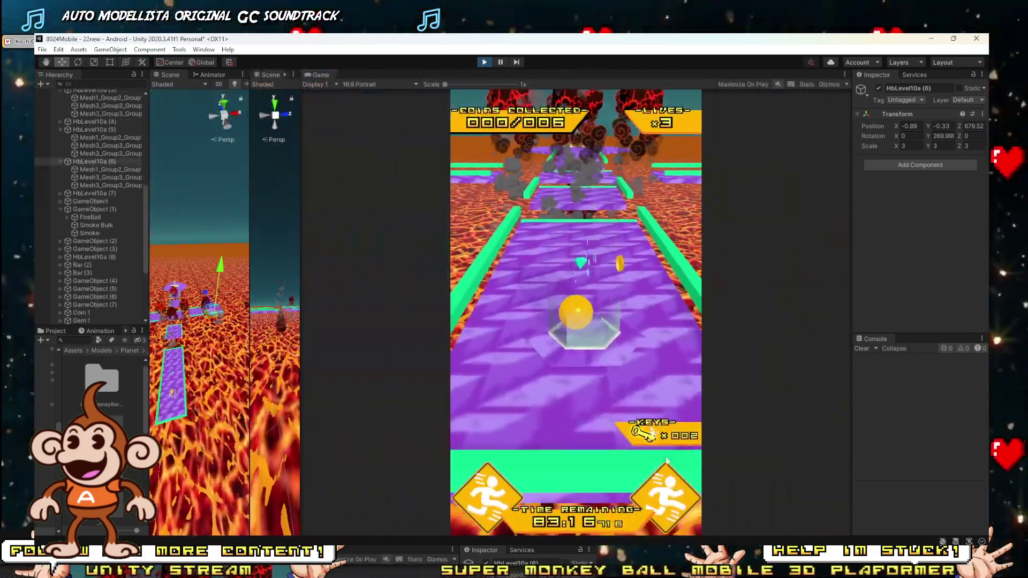
key("d")
key("d")
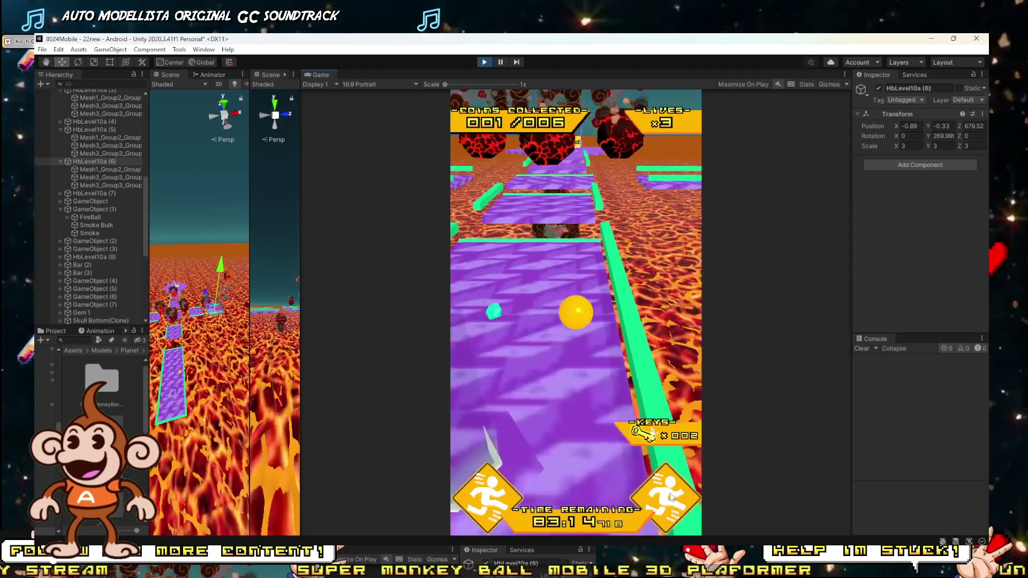
key("a")
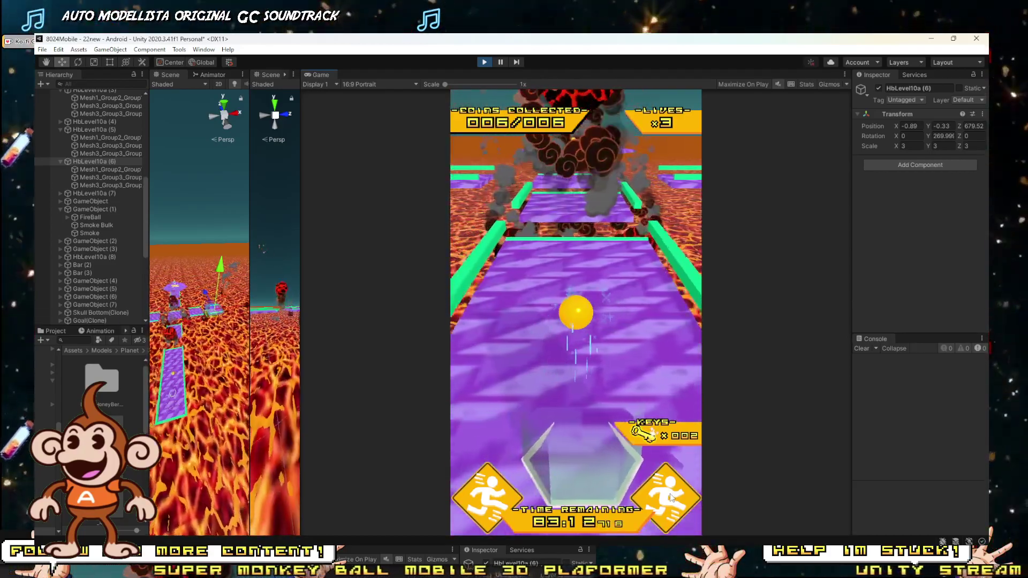
key("d")
key("w")
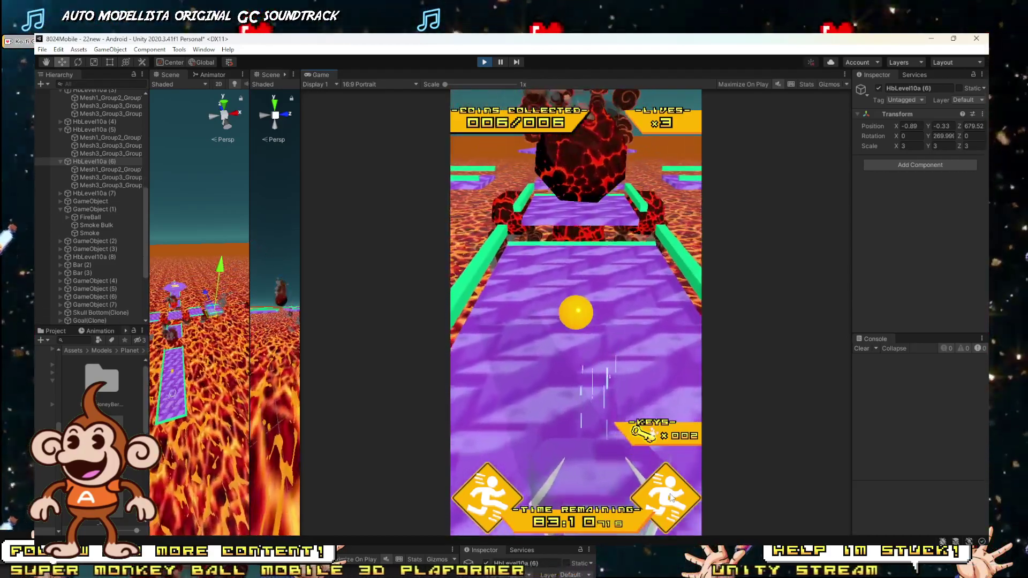
key("w")
key("space")
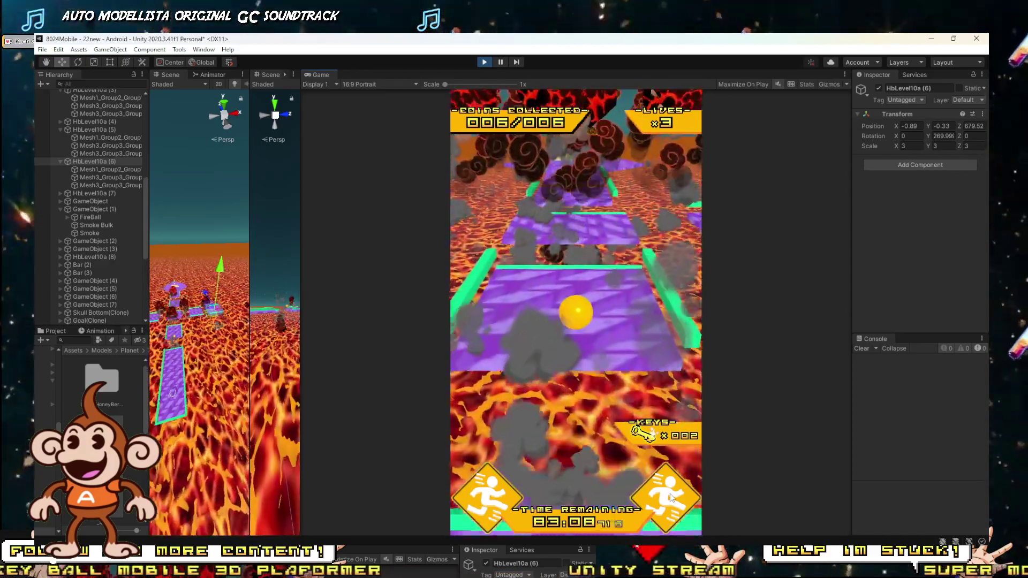
key("a")
key("d")
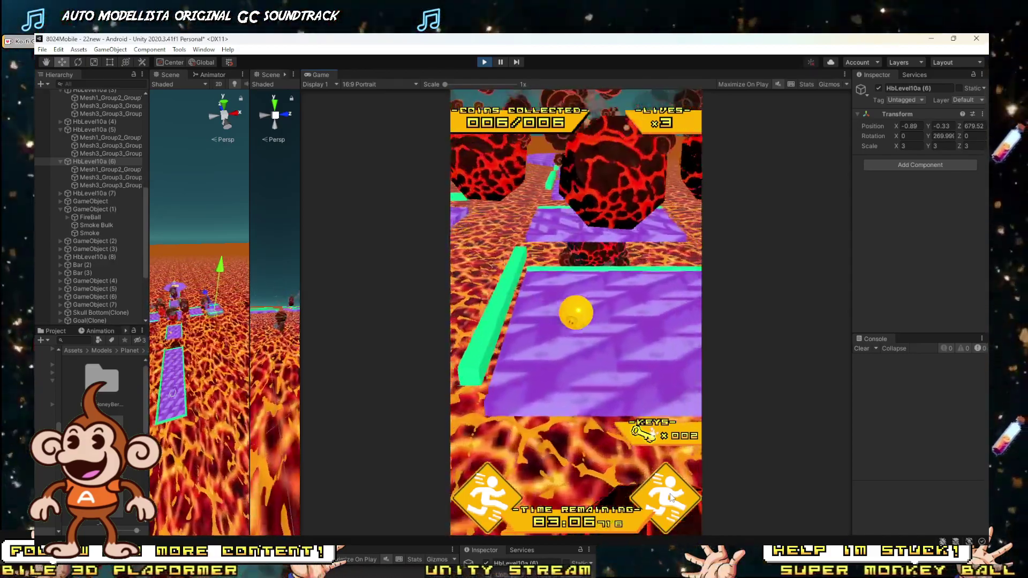
key("w")
key("w")
key("space")
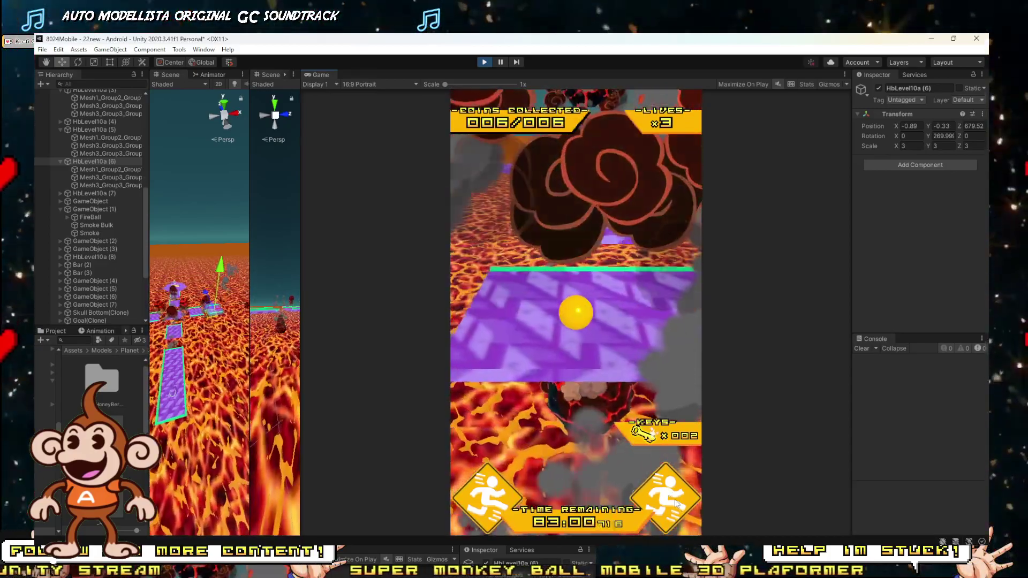
Test rolling the ball between the railless platform and the side arm past the fireballs, and end the playtest.
key("a")
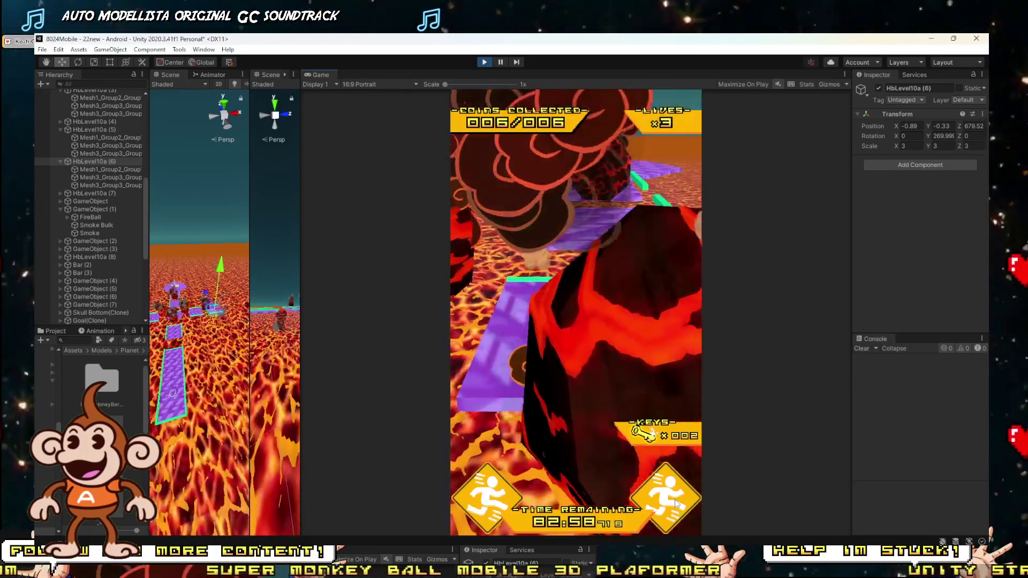
key("w")
key("a")
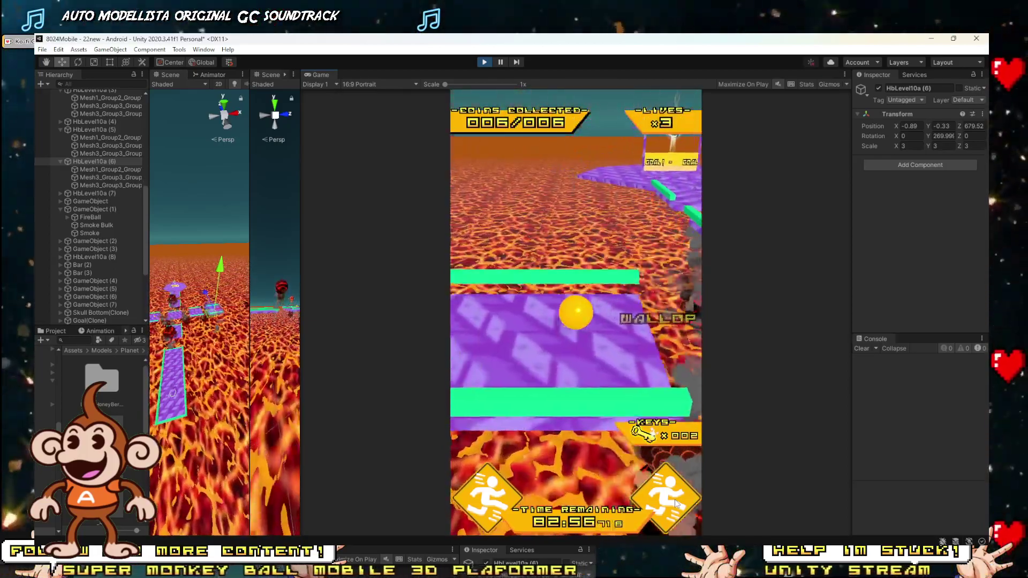
key("d")
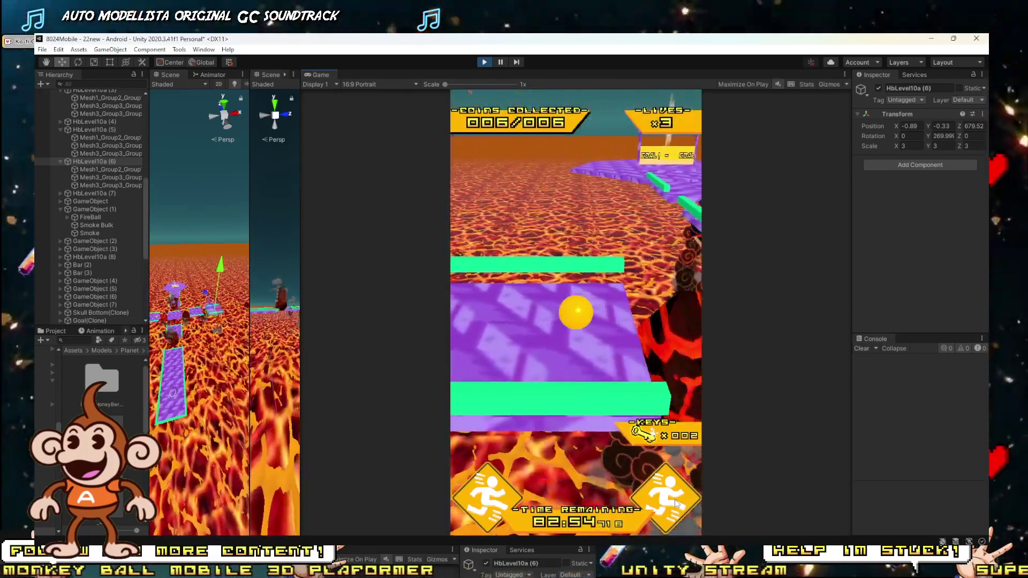
key("a")
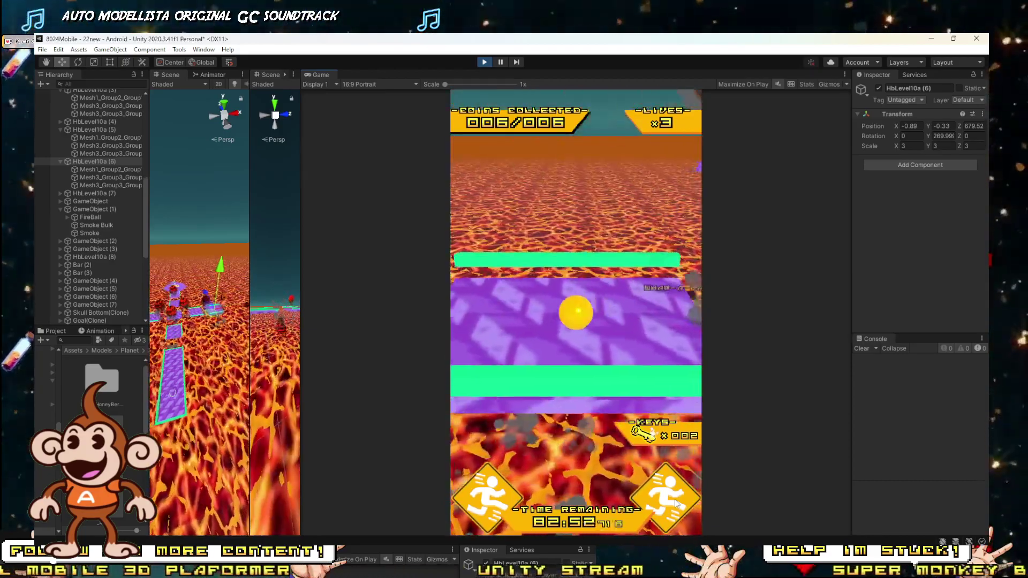
key("d")
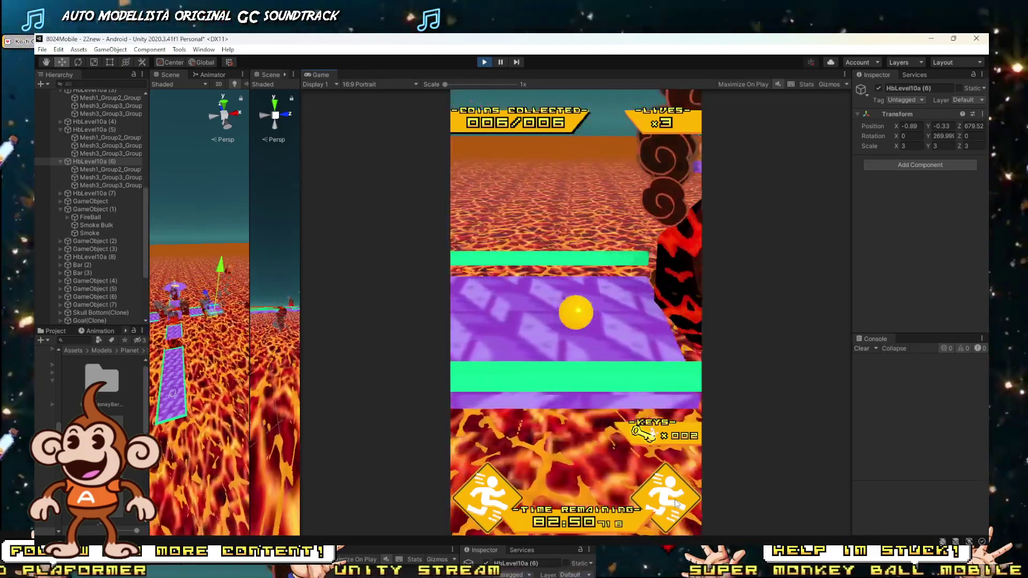
key("d")
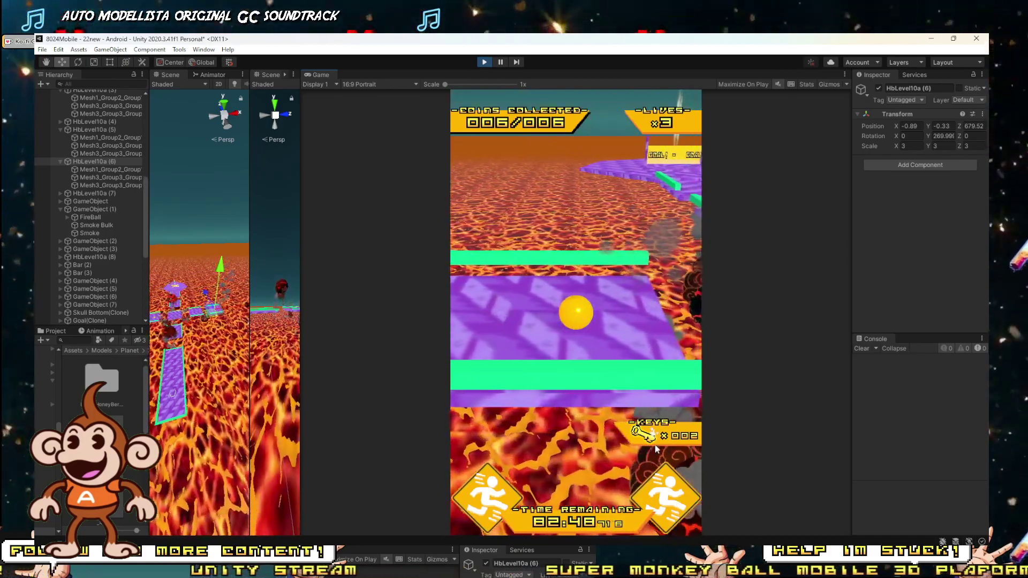
mouse_move(657, 449)
left_mouse_down()
mouse_move(661, 364)
mouse_move(637, 257)
mouse_move(563, 137)
left_mouse_up()
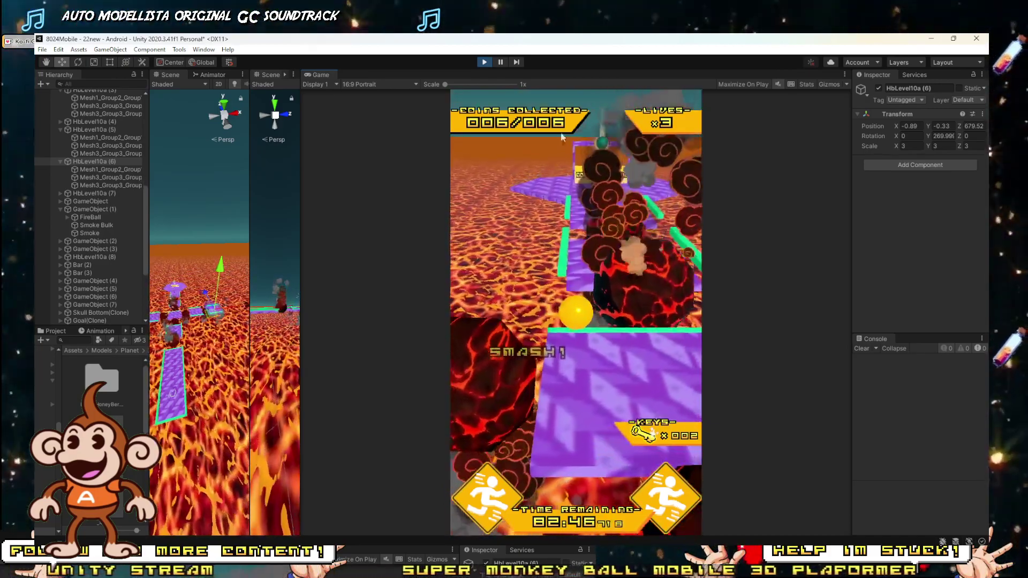
key("ctrl+p")
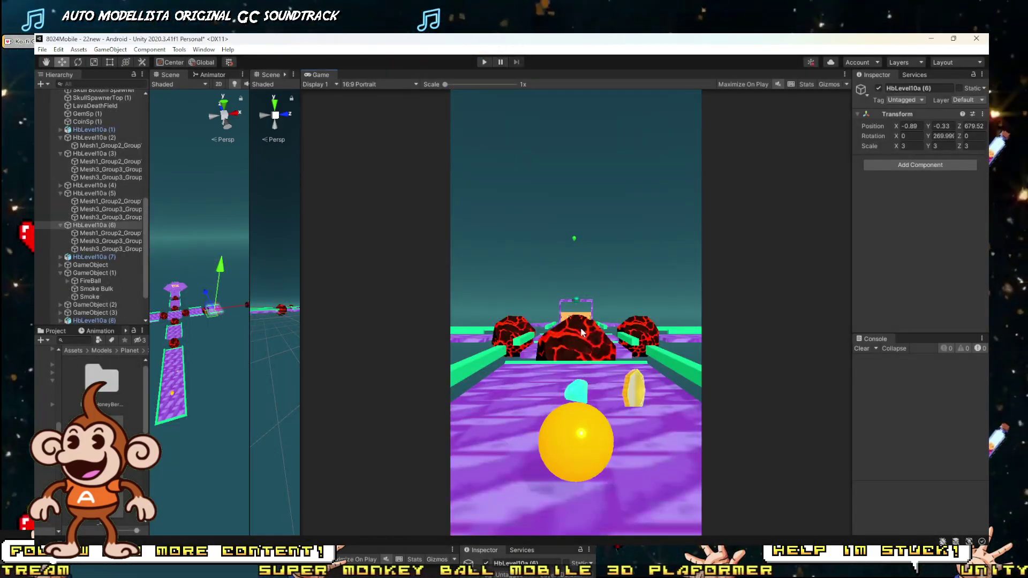
Enlarge the Scene view, duplicate the railless platform's far edge bar, and move the copy to the next platform's far edge at Z 40.1.
left_click_drag(248, 323, 700, 311)
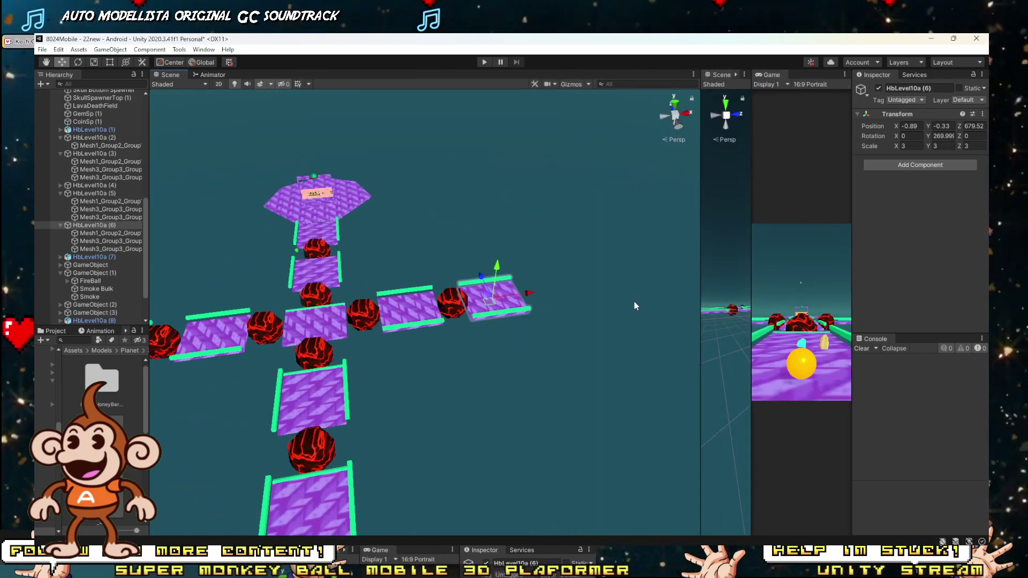
right_click_drag(634, 301, 470, 278)
key("w")
left_click(474, 279)
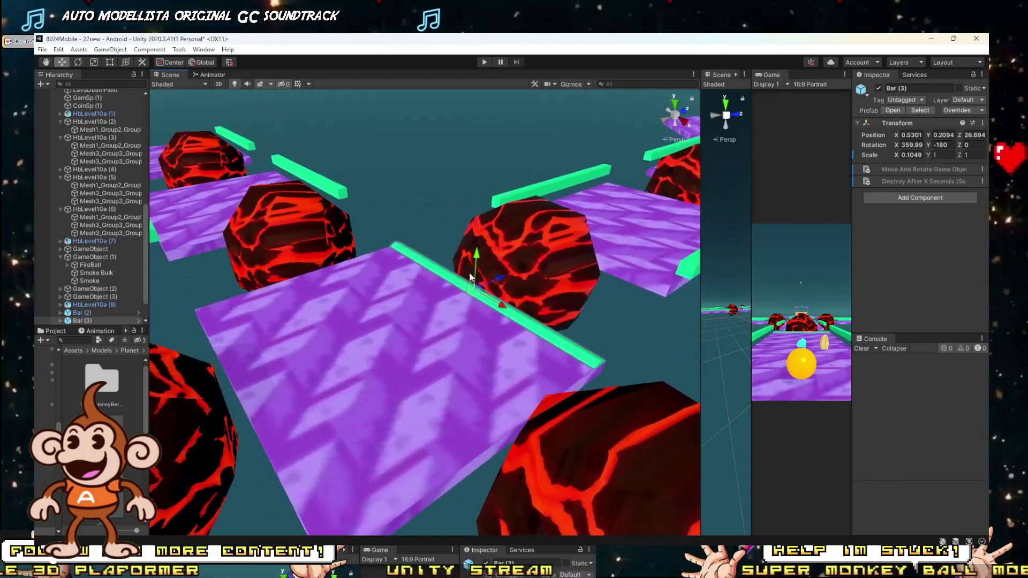
right_click_drag(698, 209, 520, 212)
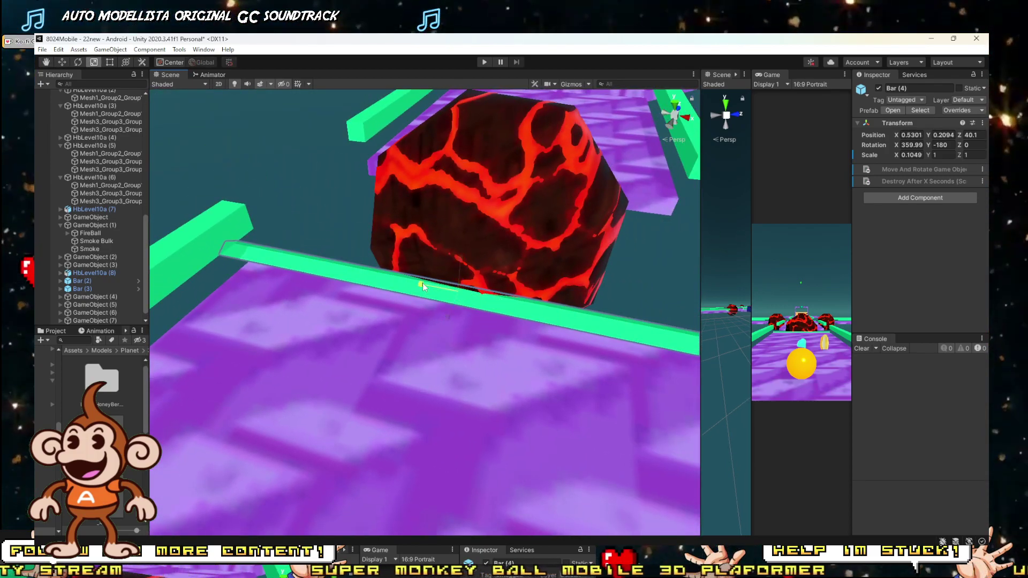
Shorten the copied bar to an X scale of about 0.0895 and fit it between the rails at about X 0.4309, Z 39.965.
left_click_drag(422, 283, 429, 284)
right_click_drag(429, 284, 227, 328)
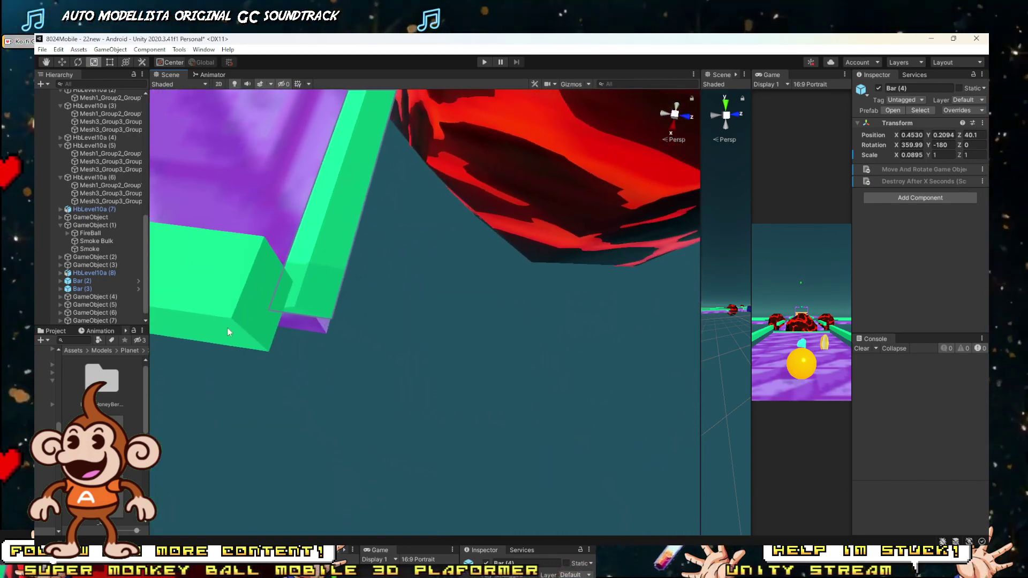
key("w")
left_click_drag(329, 318, 315, 317)
Duplicate the shortened bar, rotate the copy to Y -270, and place it on the railless platform's side edge at X -4.01, Z 23.82.
right_click_drag(318, 323, 480, 287)
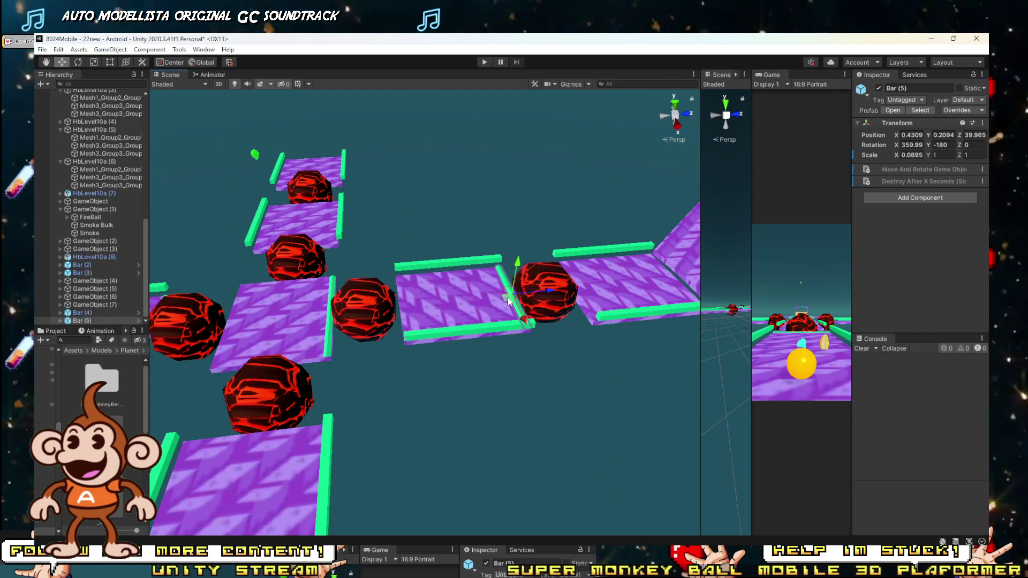
right_click_drag(306, 241, 393, 300)
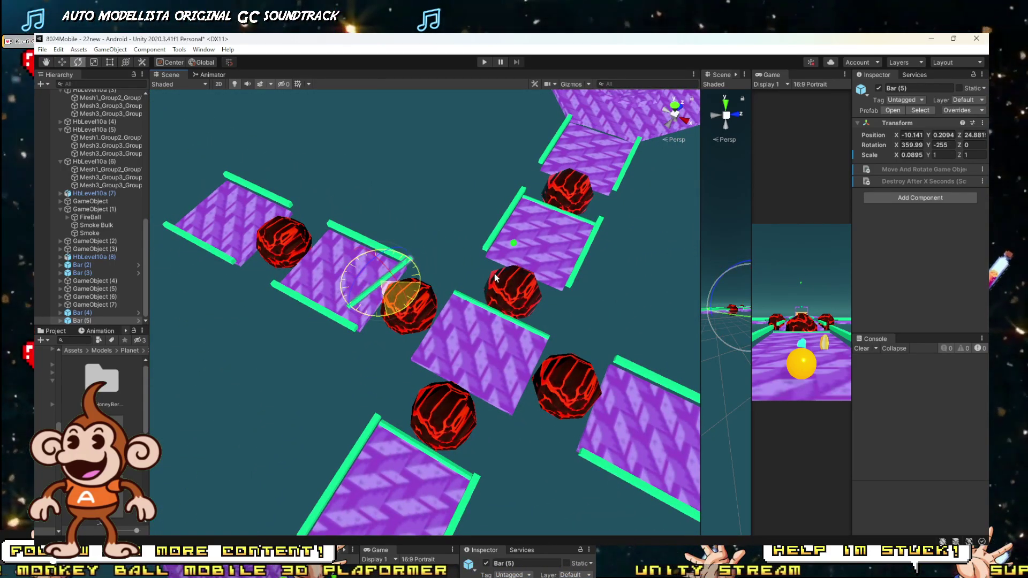
right_click_drag(510, 270, 331, 274)
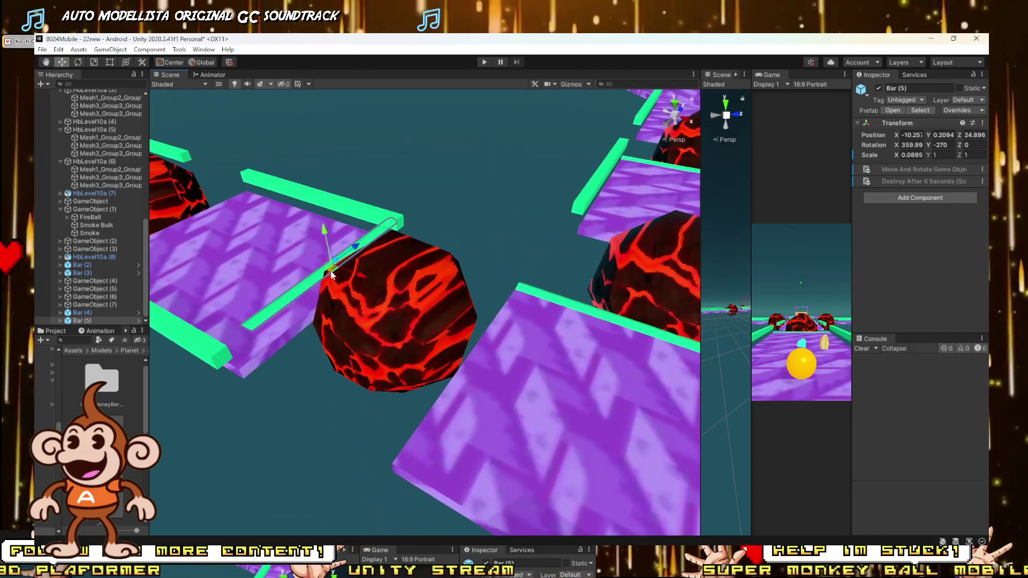
left_click_drag(332, 275, 486, 375)
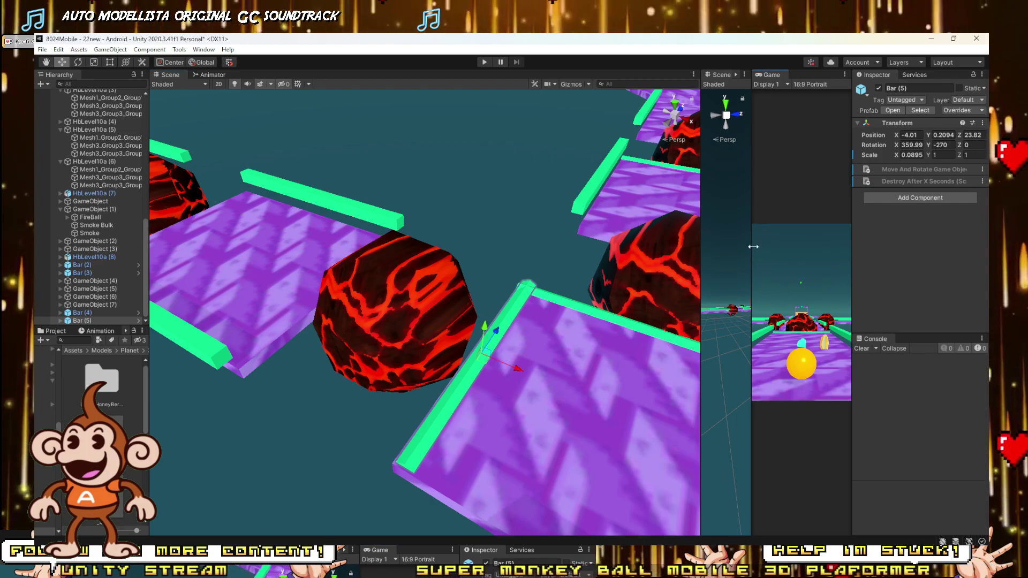
Playtest the level in an enlarged Game view up to the railless platform with its new side bar, and stop the test.
left_click_drag(754, 247, 259, 302)
left_click(485, 62)
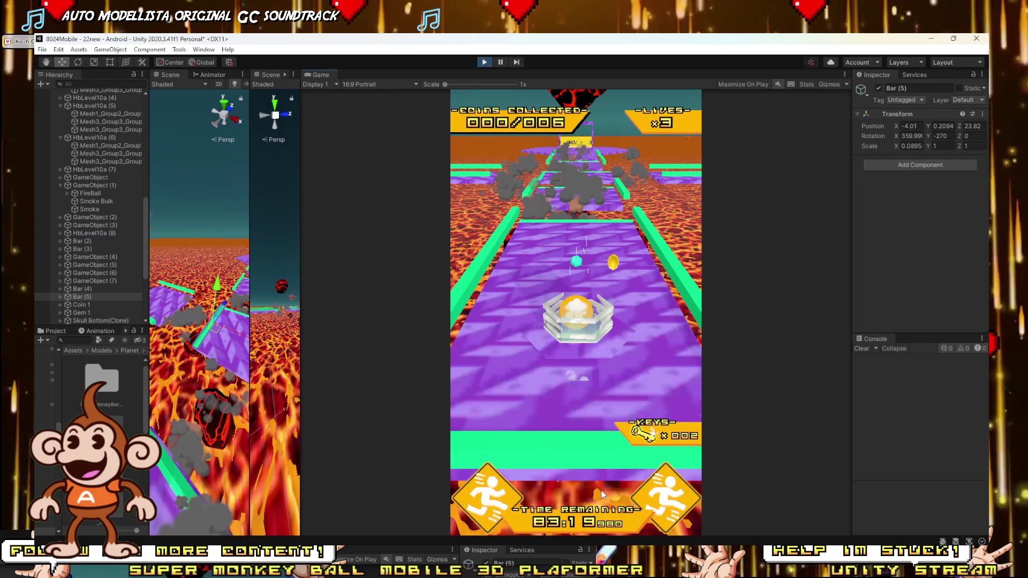
mouse_move(640, 497)
left_mouse_down()
mouse_move(637, 280)
mouse_move(610, 290)
mouse_move(660, 519)
left_mouse_up()
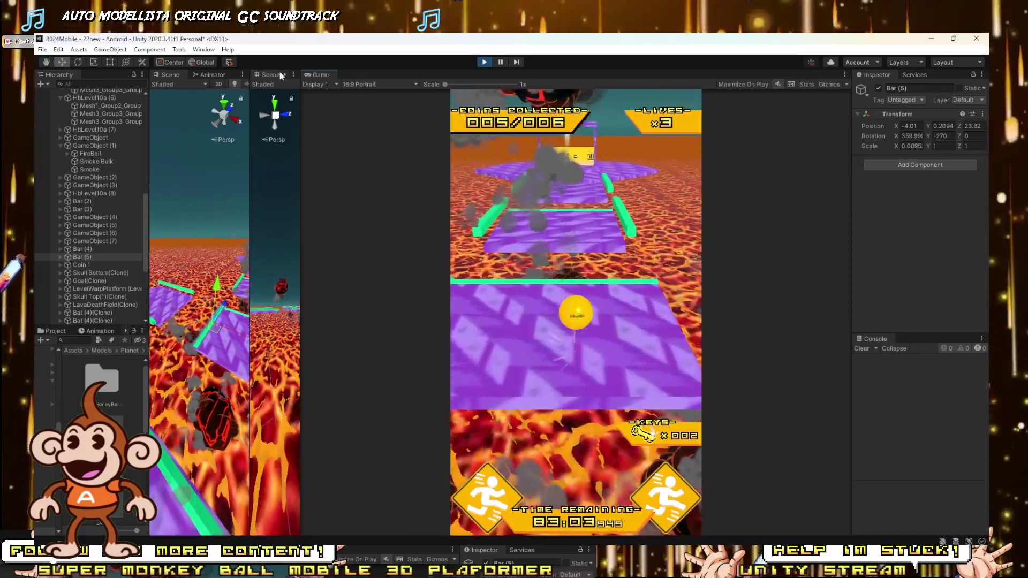
left_click(484, 62)
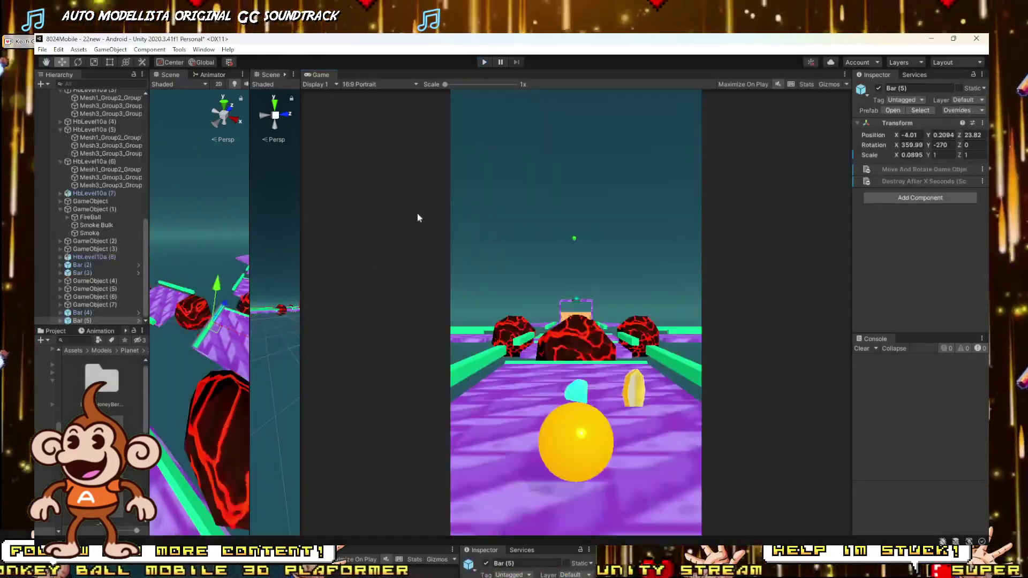
Enlarge the Scene view and trim the central platform's side bar to an X scale of 0.0861 at Z 23.58.
left_click_drag(247, 376, 579, 375)
scroll(429, 326, "up", 5)
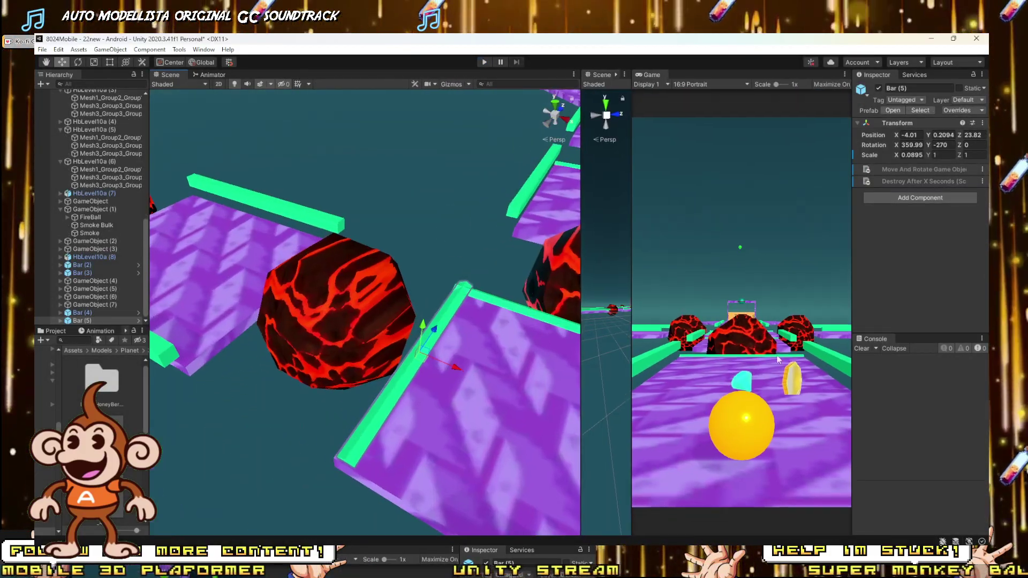
middle_click_drag(425, 230, 446, 280)
left_click_drag(445, 280, 345, 293, "alt")
scroll(329, 328, "up", 5)
key("r")
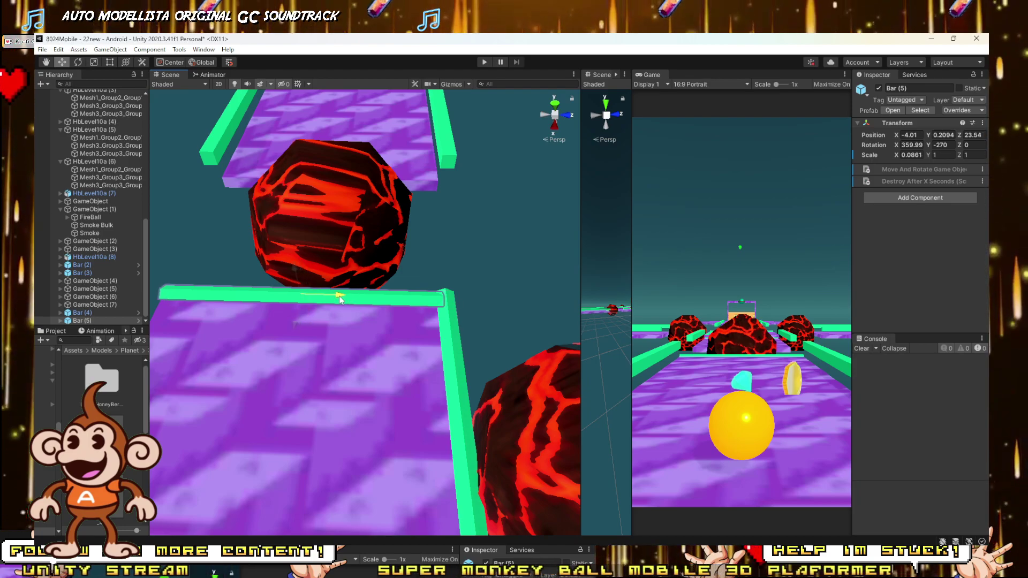
left_click_drag(339, 295, 341, 297)
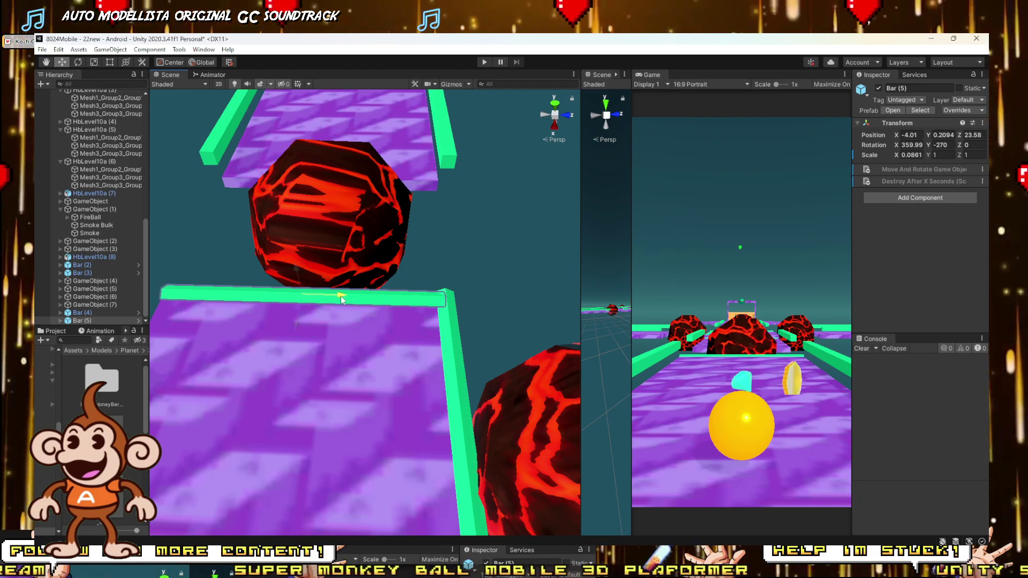
Duplicate the side bar onto the next platform's near edge at X -9.51, Z 23.73, and widen its X scale to 0.0883.
right_click_drag(368, 297, 369, 288)
left_click_drag(369, 288, 337, 303, "alt")
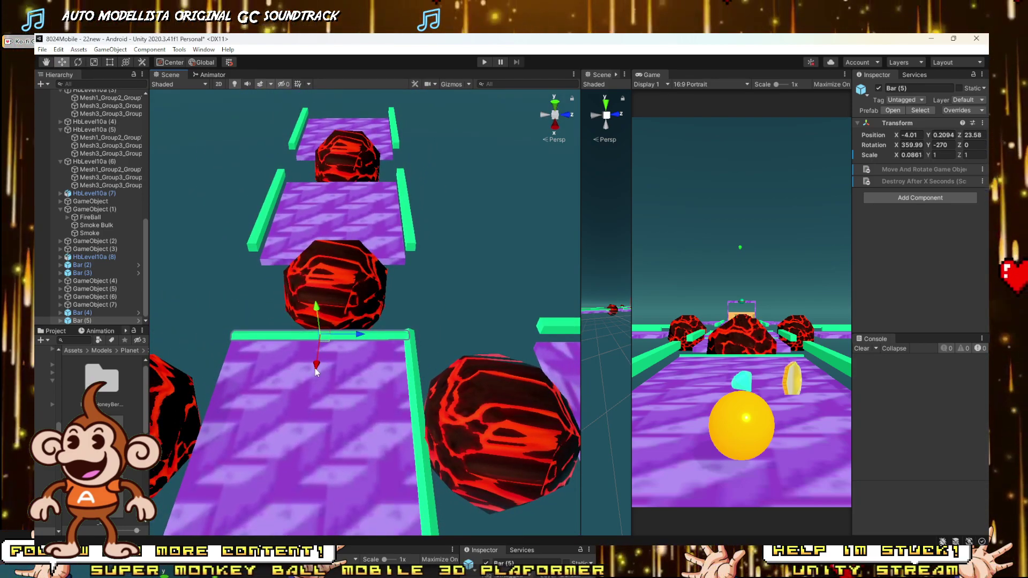
key("ctrl+d")
left_click_drag(321, 364, 328, 290)
right_click_drag(330, 285, 329, 248)
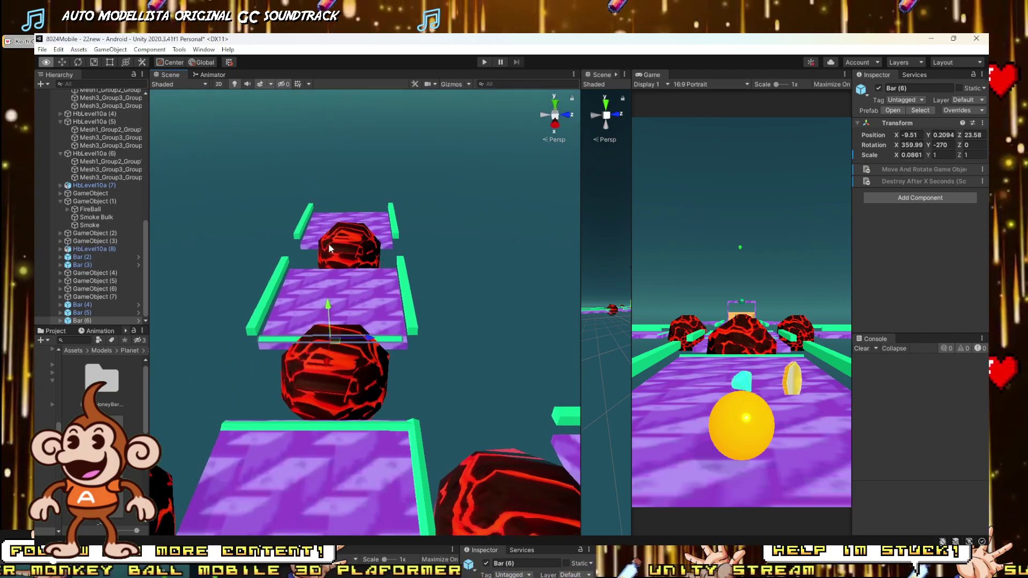
scroll(329, 256, "up", 5)
key("r")
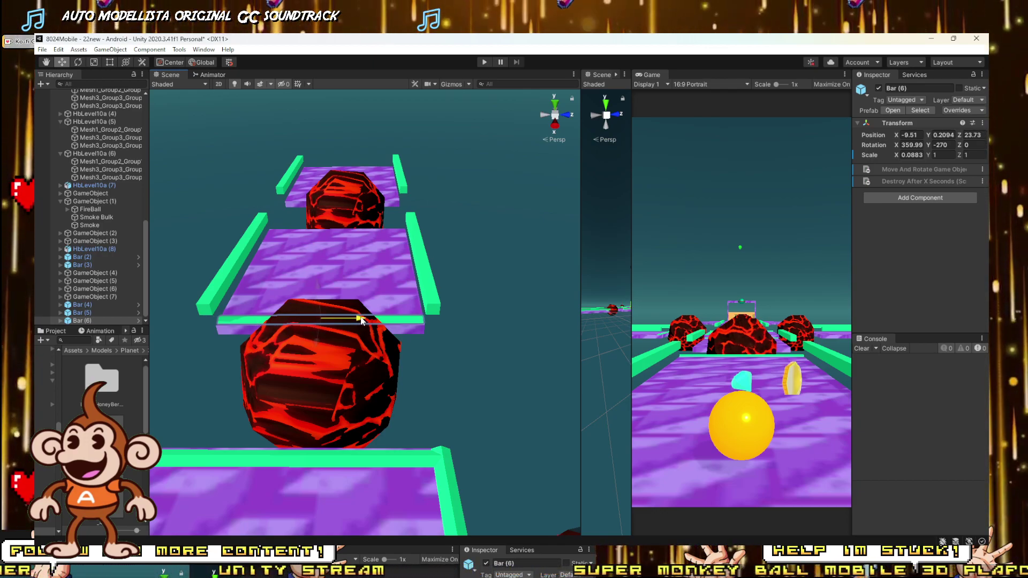
Duplicate the widened bar and move the copy to the same platform's far edge, beside the next fireball.
key("ctrl+d")
left_click_drag(315, 347, 335, 245)
right_click_drag(338, 245, 413, 294)
key("w")
key("a")
mouse_move(416, 299)
left_mouse_down()
mouse_move(443, 301)
mouse_move(430, 302)
left_mouse_up()
key("s")
Duplicate the bar again and move the copy across the gap to the outermost platform's inner edge at X -22.55.
right_click_drag(427, 304, 535, 294)
key("a")
key("d")
key("ctrl+d")
left_click_drag(535, 293, 425, 289)
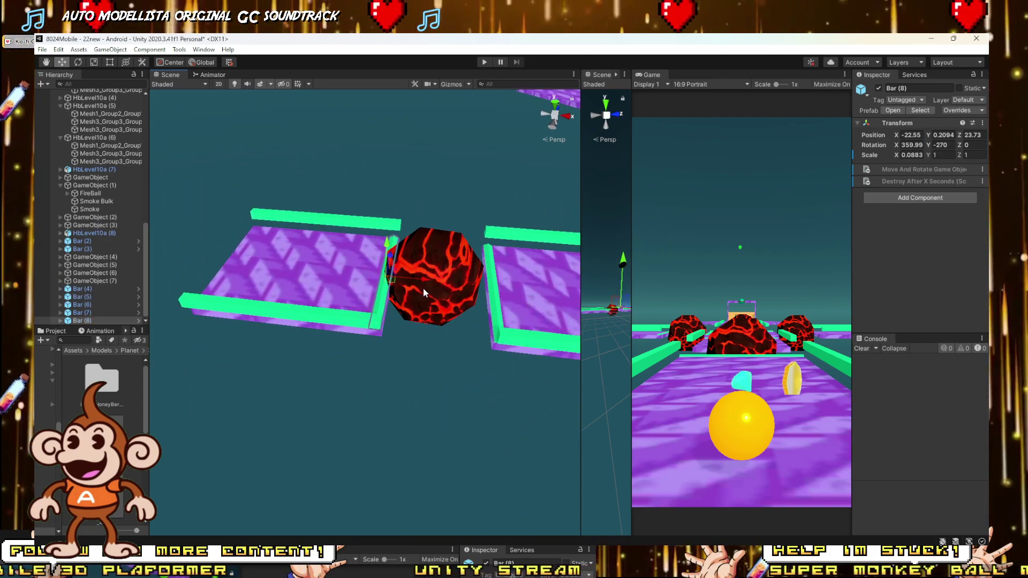
Duplicate the bar and place the copy on the central platform's opposite side edge at about X 3.95.
key("s")
key("d")
right_click_drag(424, 290, 435, 294)
key("s")
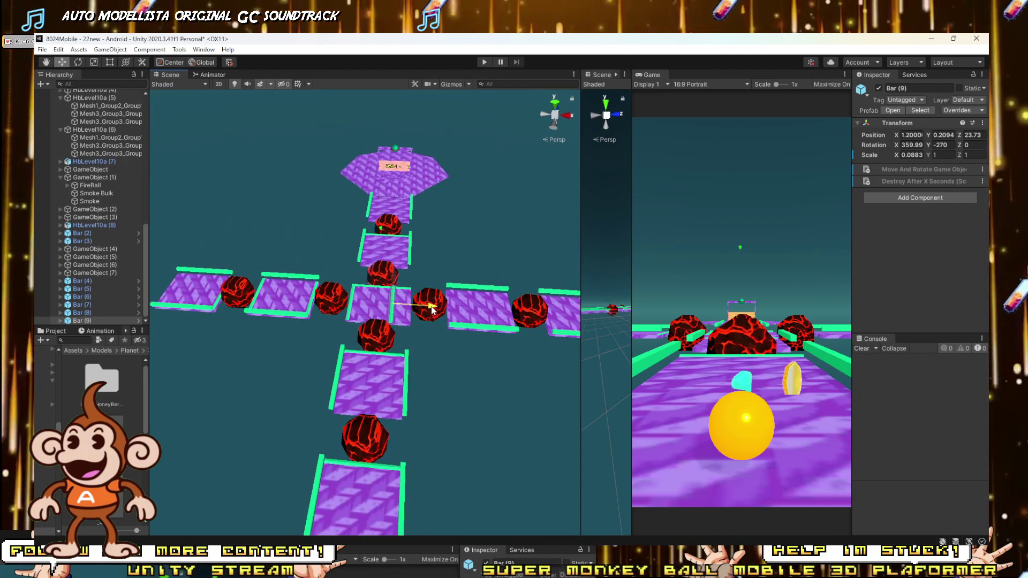
scroll(450, 313, "up", 10)
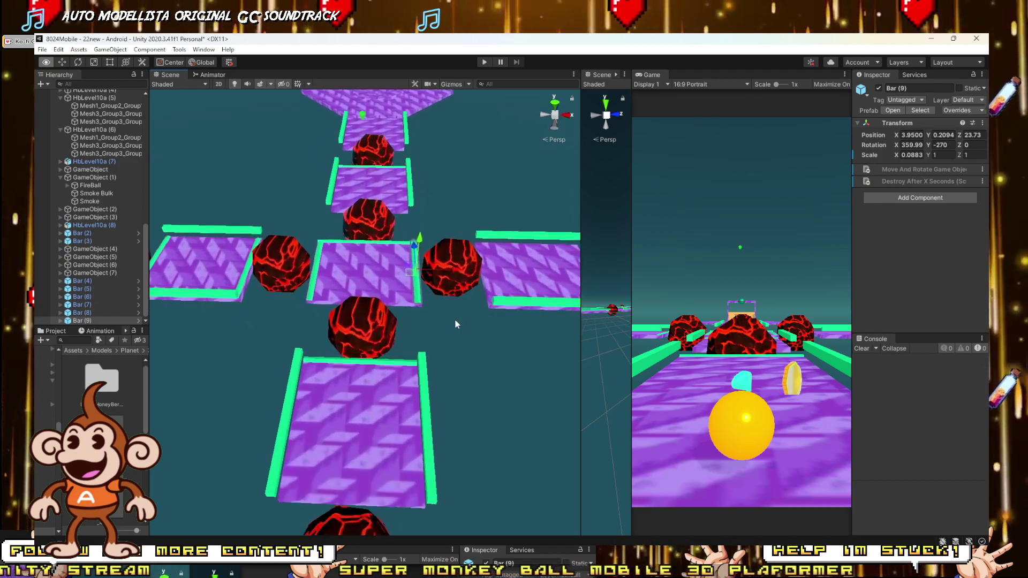
right_click_drag(461, 303, 452, 303)
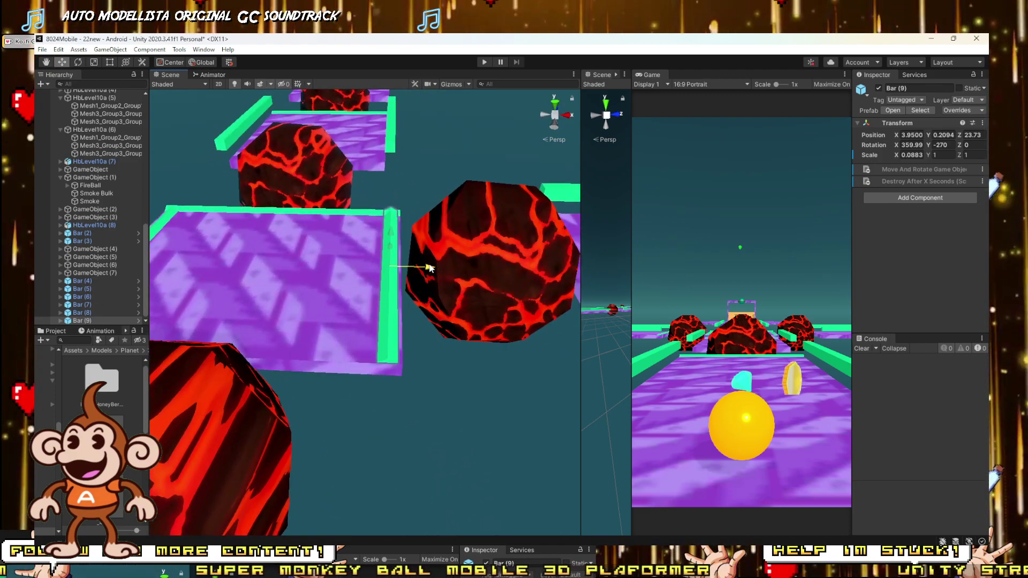
right_click_drag(432, 263, 417, 276)
Duplicate the bar onto the near edge of the opposite arm's first platform, at X 9.37.
key("a")
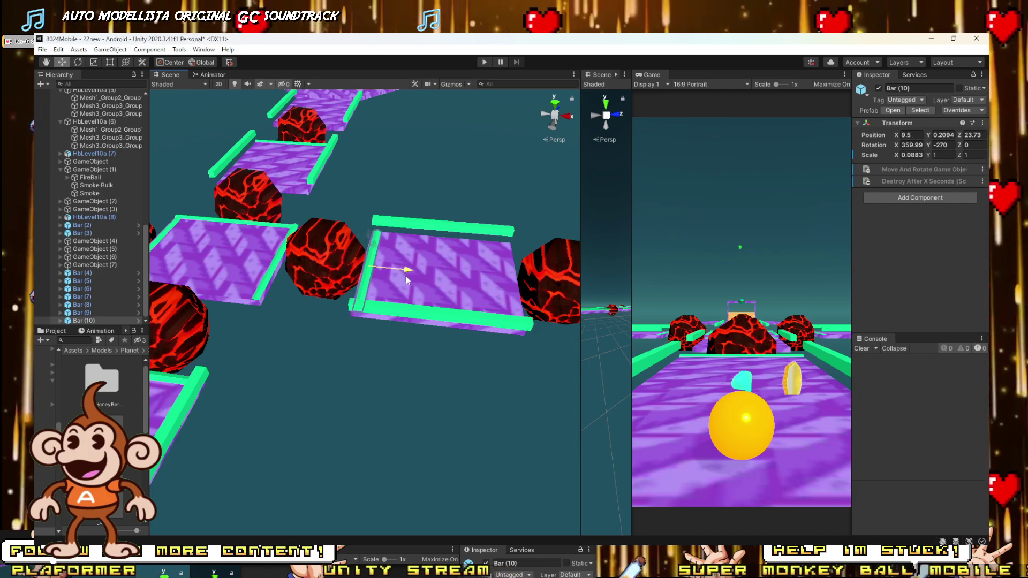
scroll(406, 277, "up", 5)
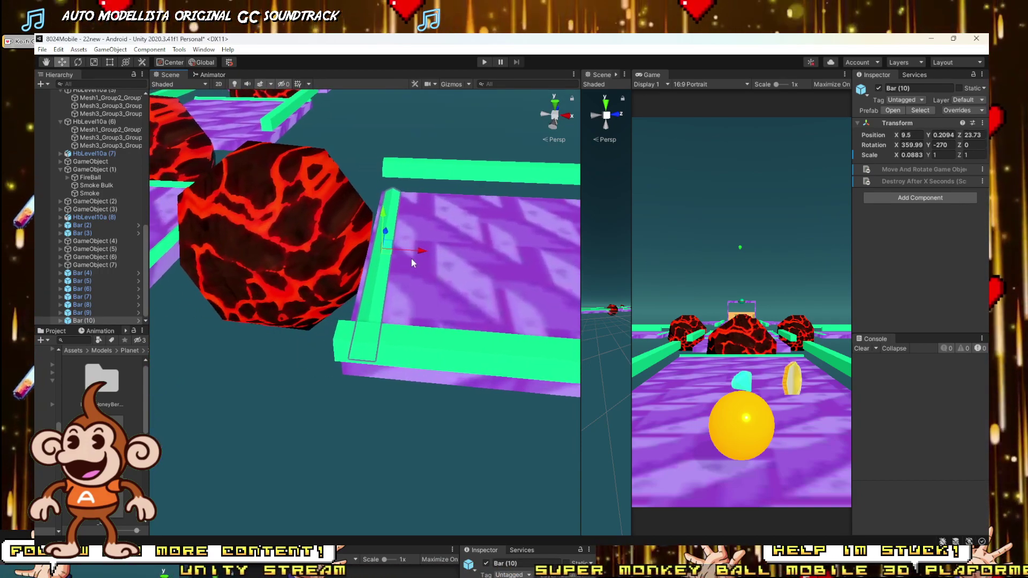
left_click_drag(418, 250, 420, 252)
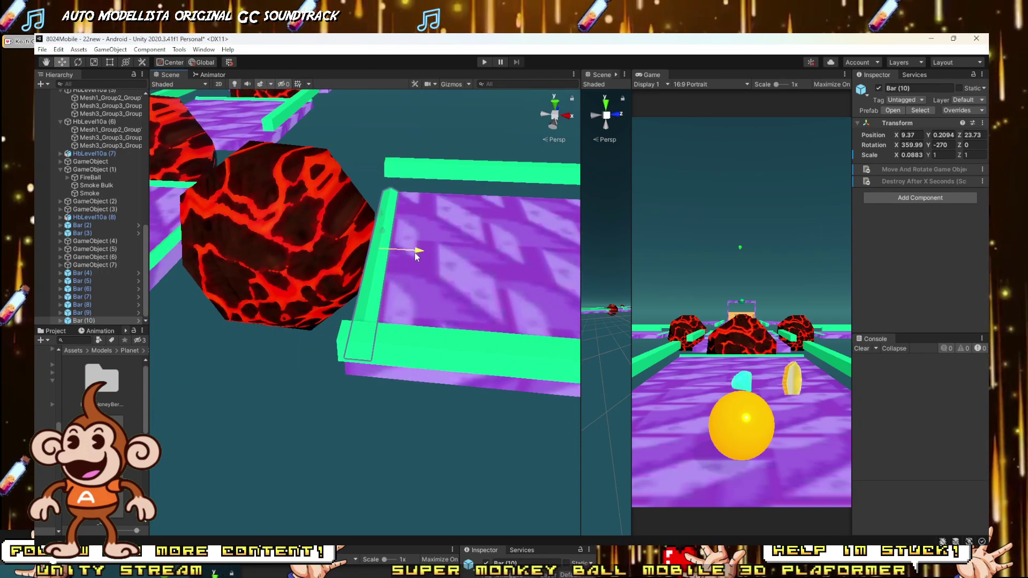
Duplicate that bar and move the copy to the same platform's far edge at X 17.48.
scroll(414, 258, "down", 5)
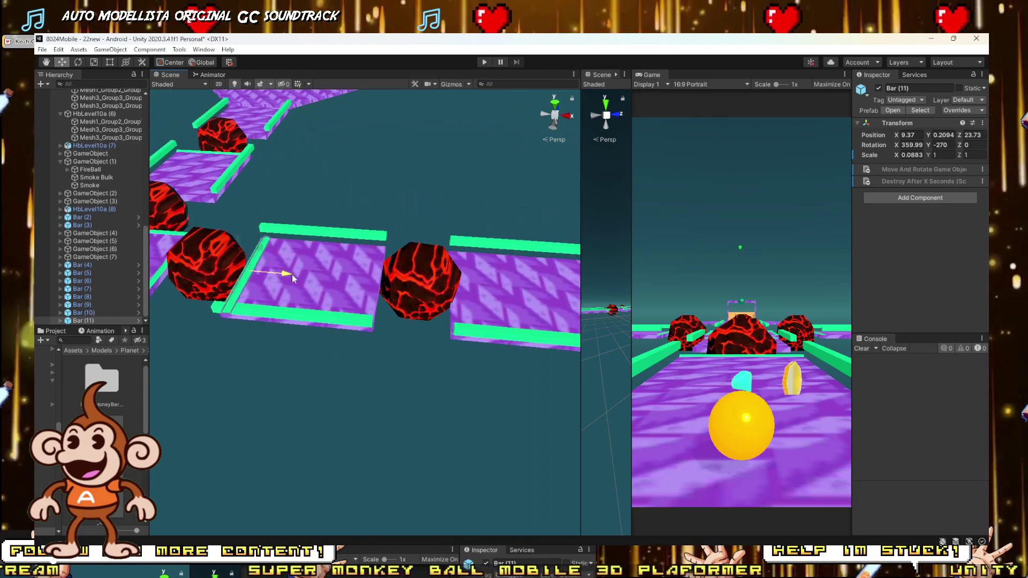
left_click_drag(292, 278, 426, 299)
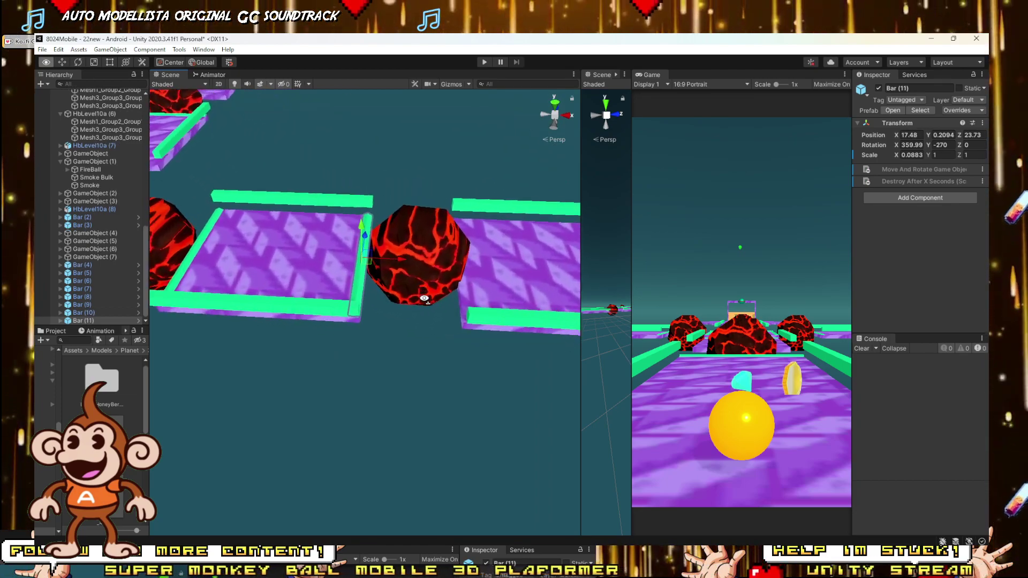
key("w")
right_click_drag(424, 298, 411, 291)
key("d")
key("s")
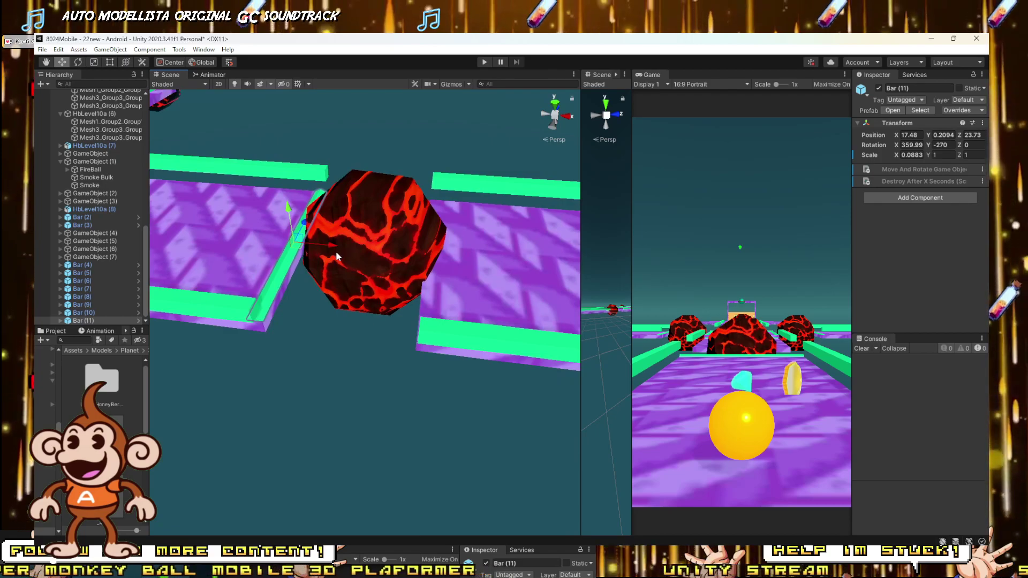
Duplicate the bar and move the copy across the gap to the outermost platform's inner edge at X 22.08.
key("ctrl+d")
left_click_drag(336, 254, 466, 276)
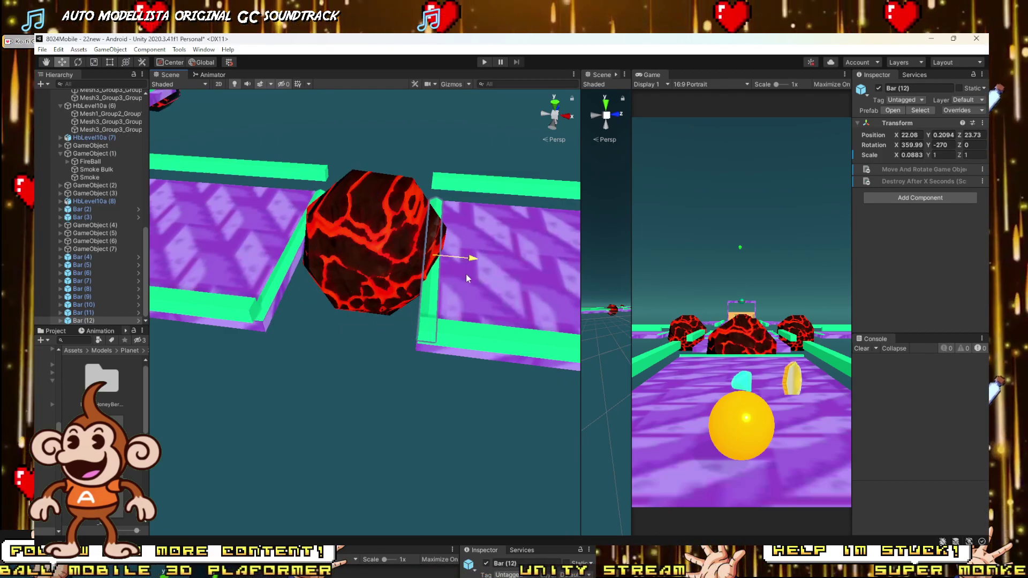
key("d")
right_click_drag(466, 275, 466, 275)
key("s")
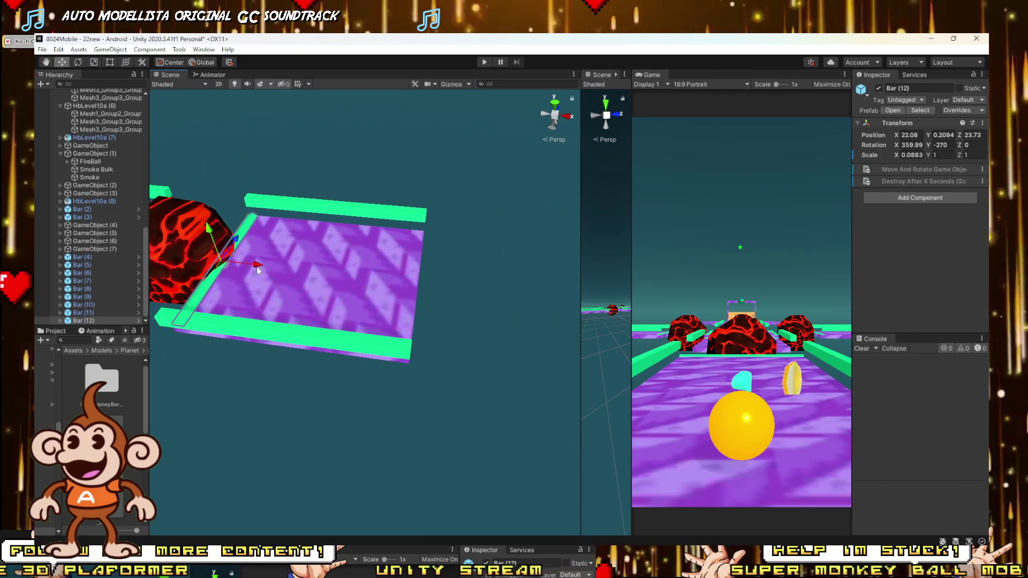
key("ctrl+d")
mouse_move(256, 267)
left_mouse_down()
mouse_move(438, 294)
mouse_move(245, 281)
left_mouse_up()
key("Delete")
Review the whole cross-shaped level and playtest it in an enlarged Game view with all the new bars in place.
scroll(245, 281, "down", 5)
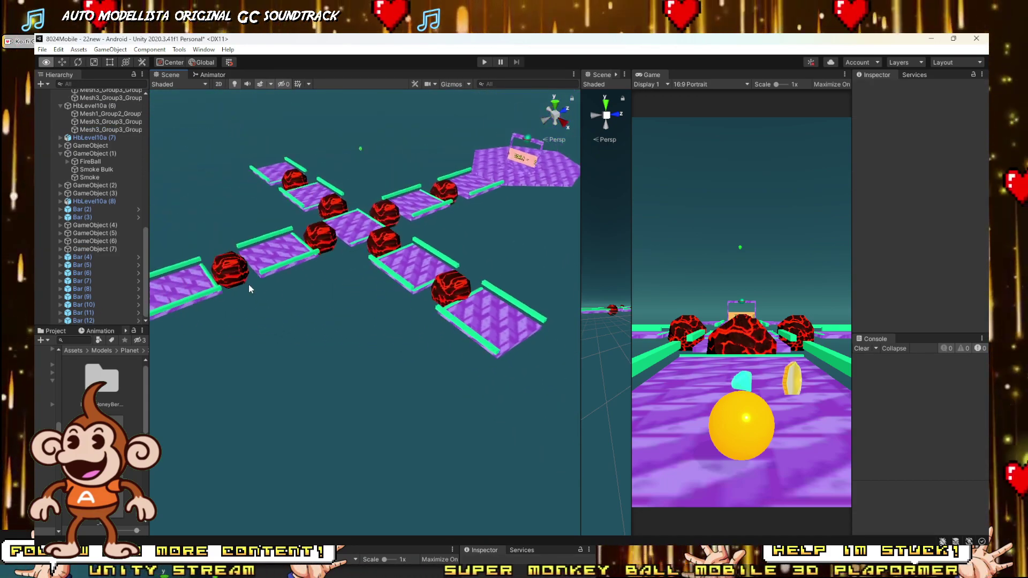
scroll(272, 289, "down", 5)
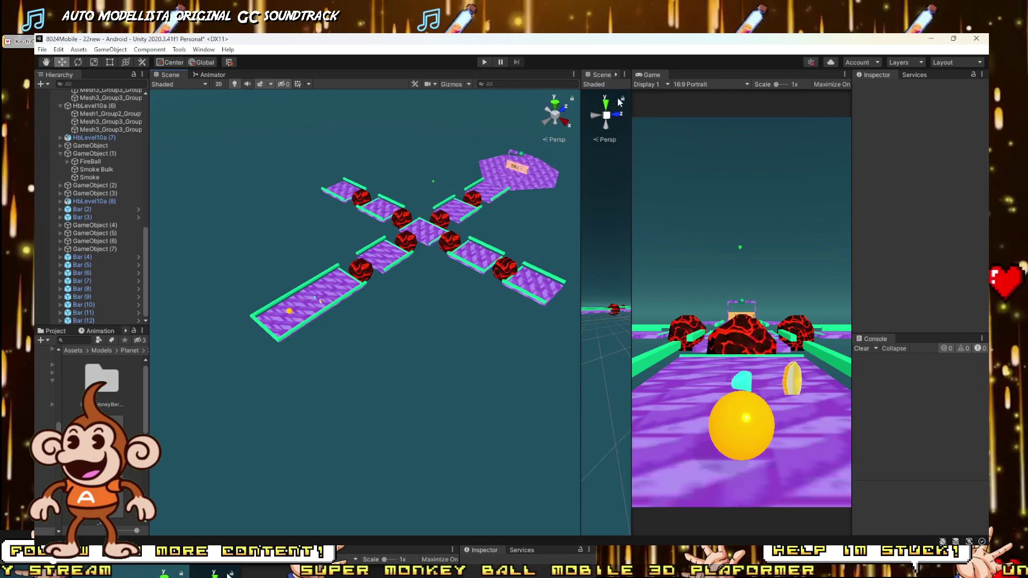
left_click(485, 62)
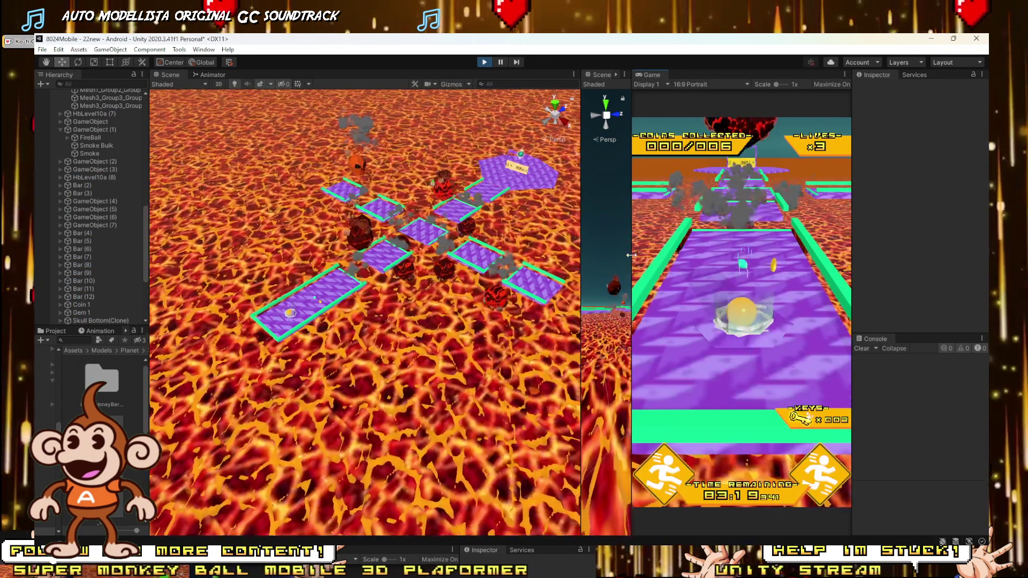
left_click_drag(632, 247, 201, 273)
key("w")
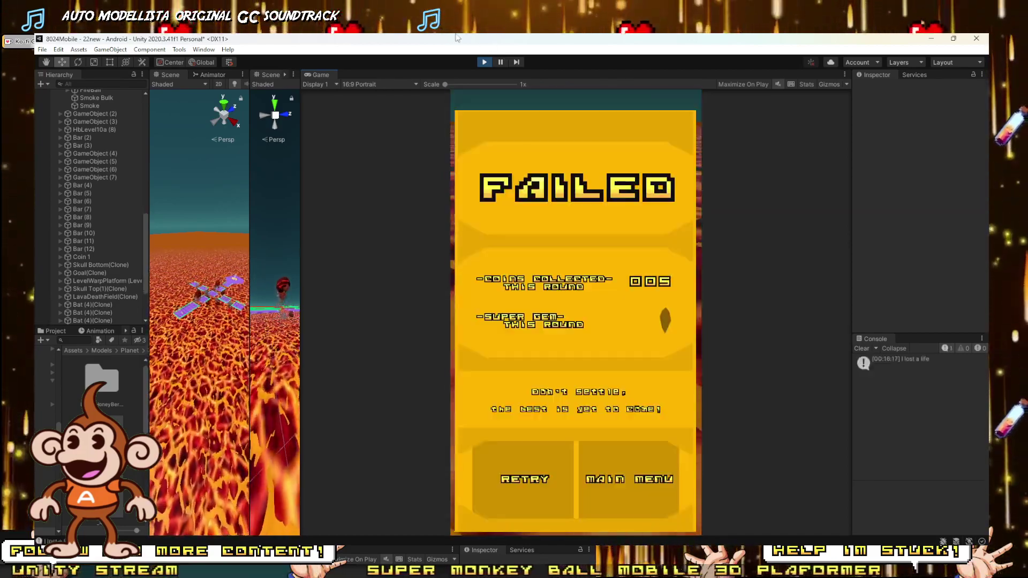
Retry the level, roll the ball through to the goal platform, and stop the playtest.
left_click(519, 471)
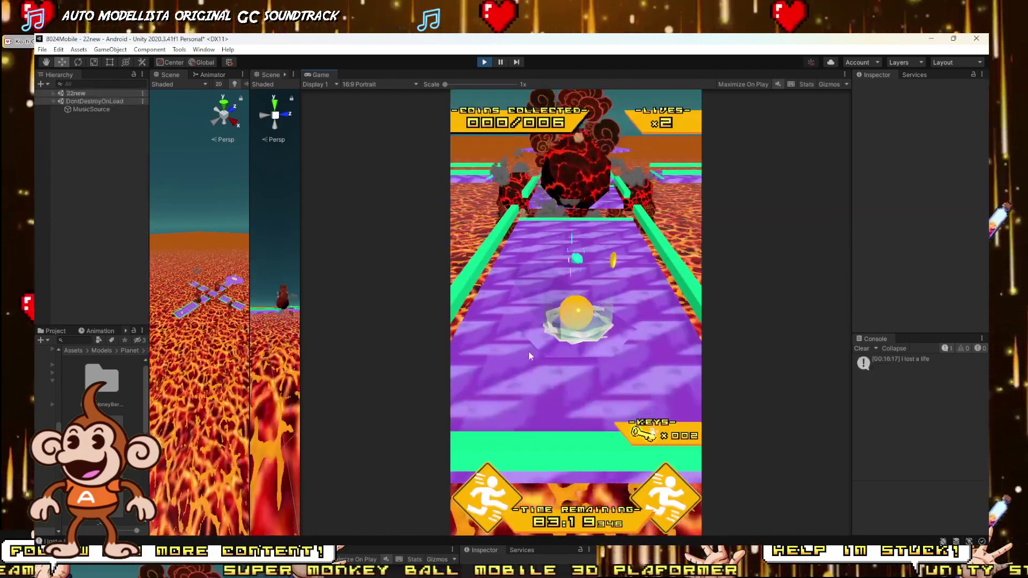
left_click(677, 494)
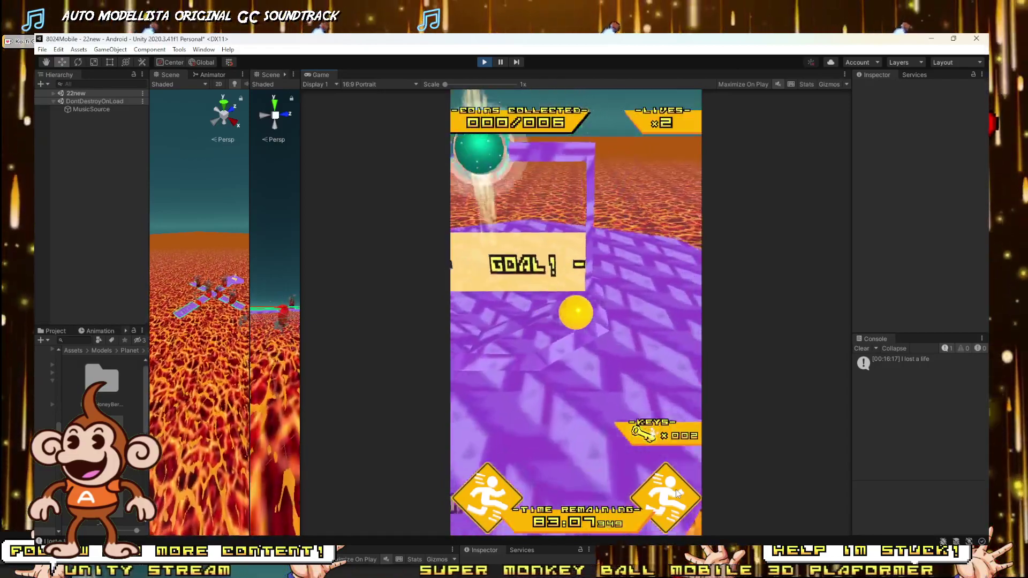
left_click(484, 63)
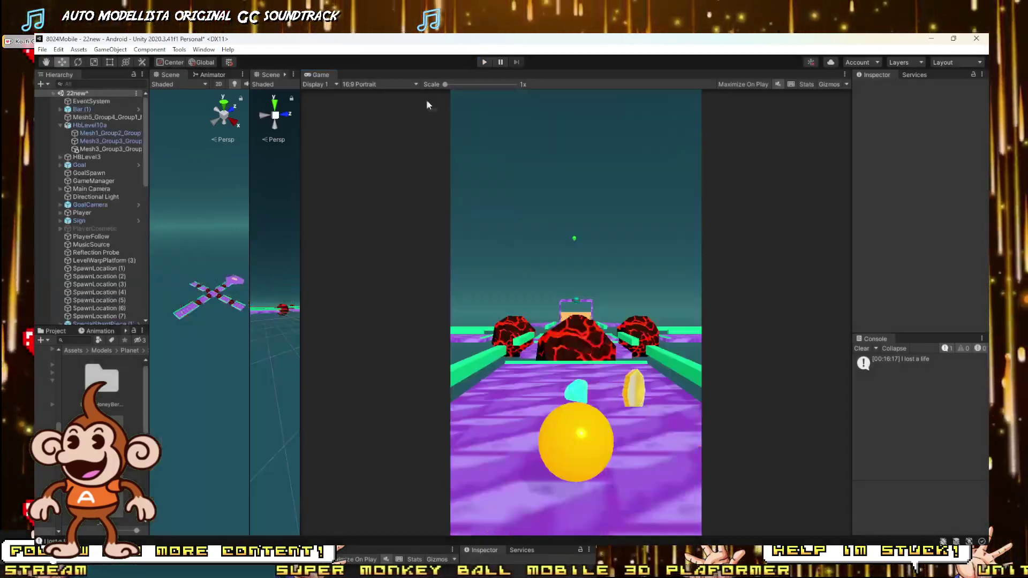
Enlarge the Scene view and delete the whole fireball group in the gap just before the central platform.
left_click_drag(247, 278, 682, 284)
scroll(492, 268, "up", 6)
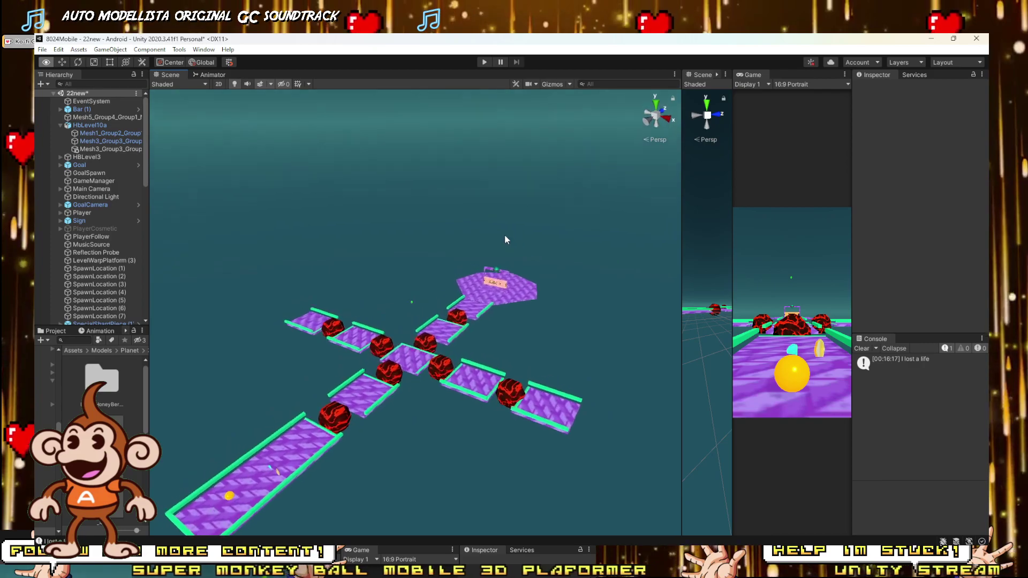
left_click(344, 335)
left_click(457, 270)
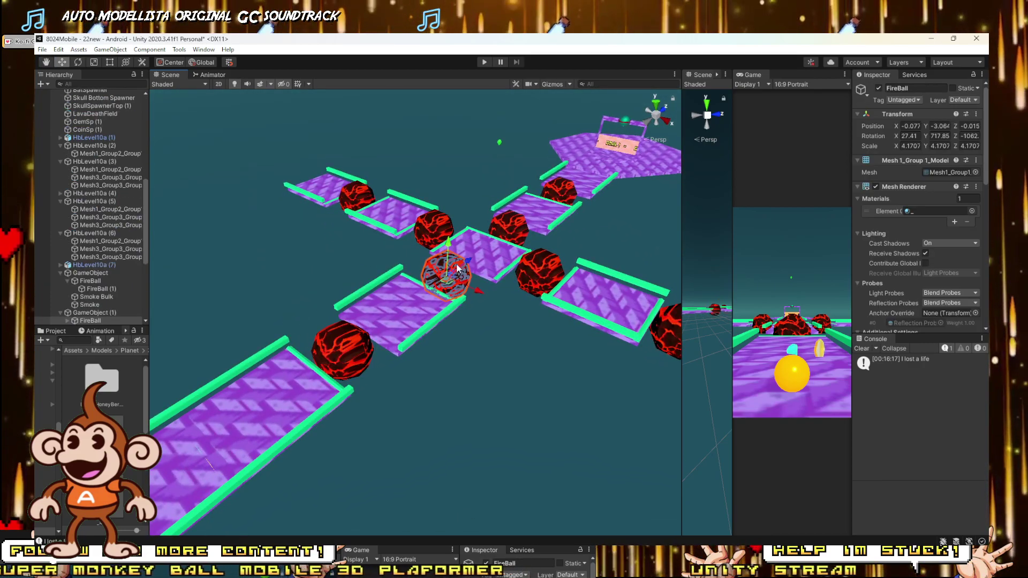
scroll(99, 250, "down", 4)
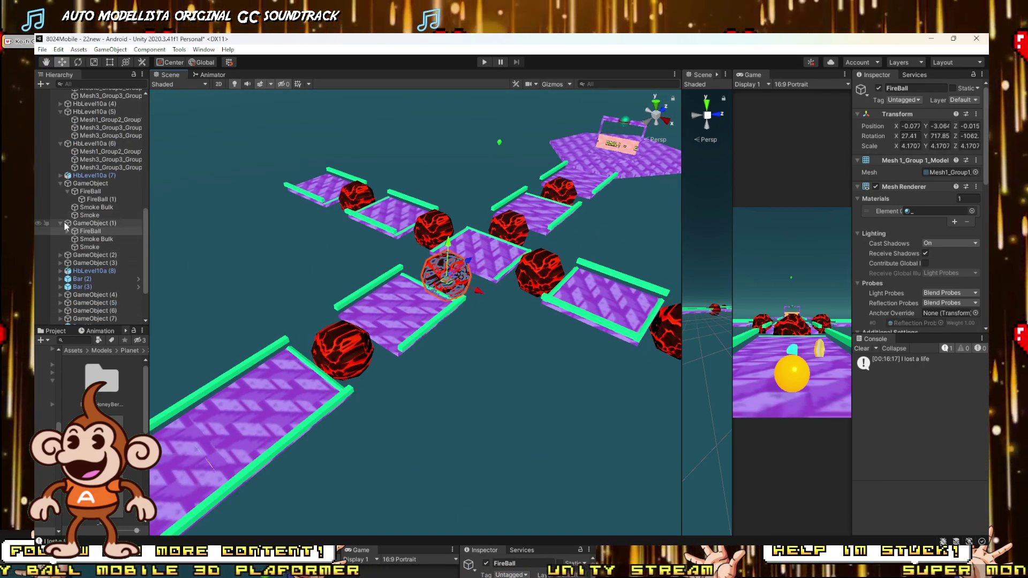
left_click(471, 307)
left_click(454, 278)
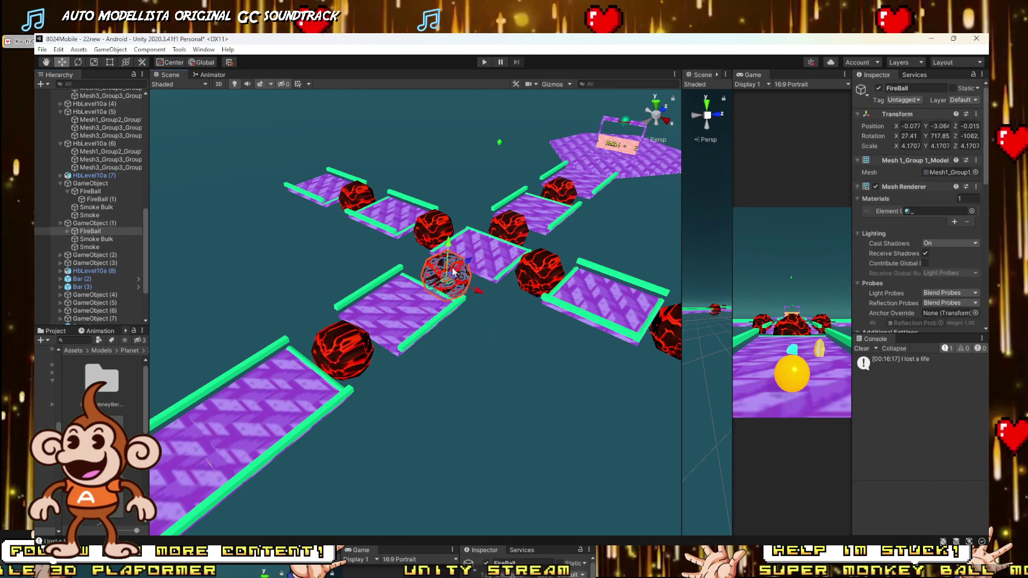
left_click(104, 224)
key("Delete")
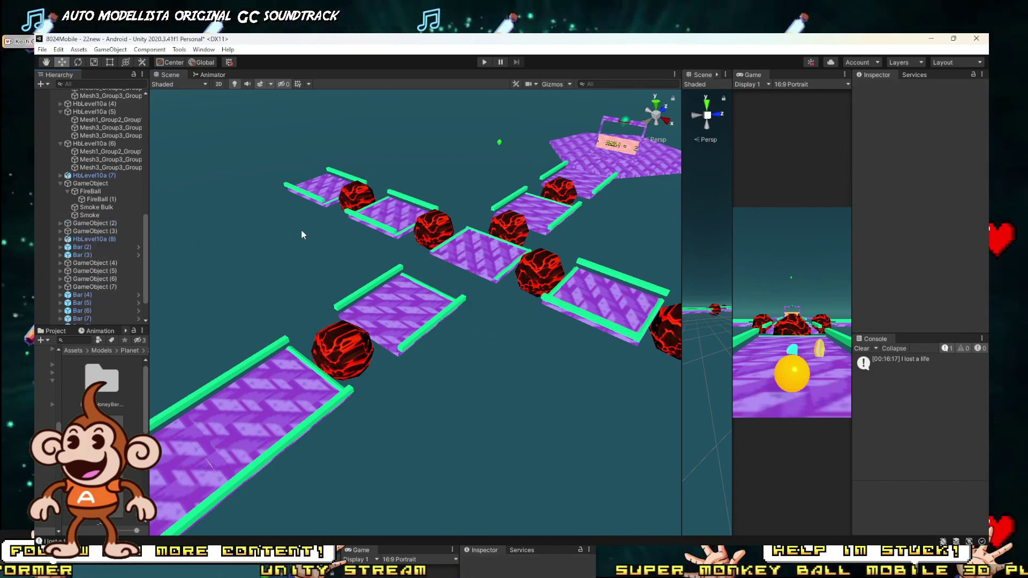
Delete both fireball groups in the gaps of the side arm on the negative X side of the central platform.
left_click(424, 234)
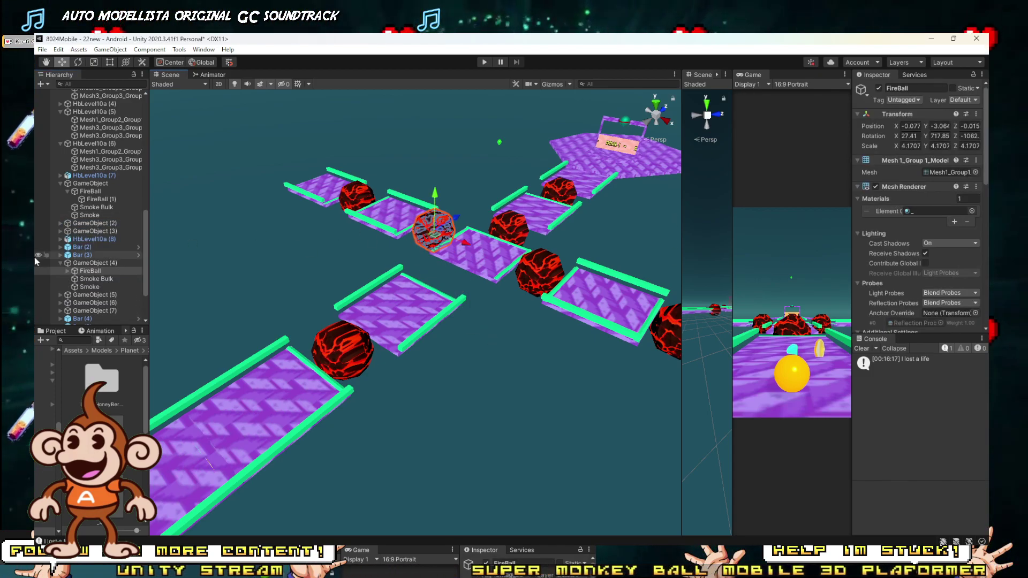
left_click(78, 263)
key("Delete")
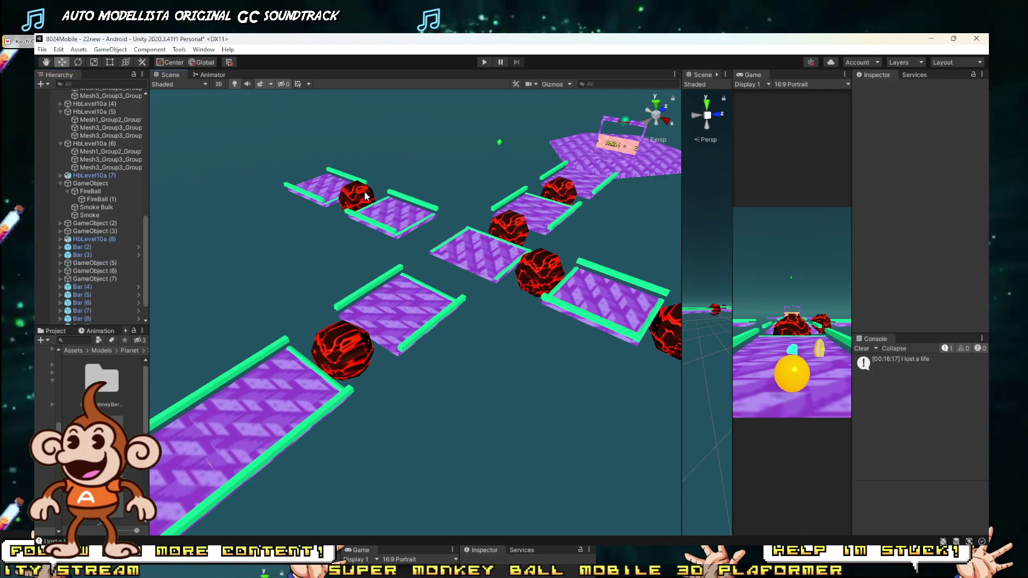
left_click(365, 192)
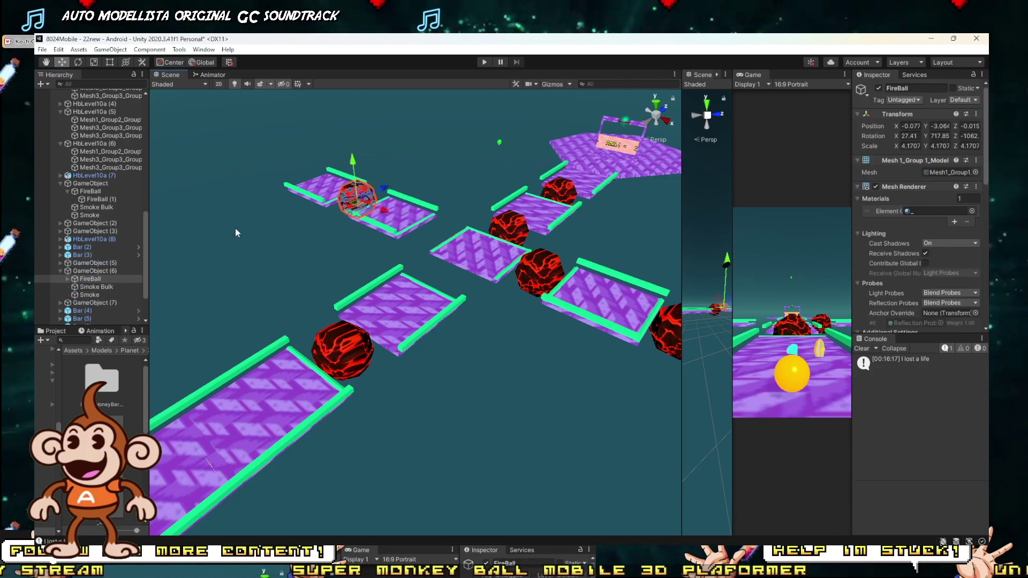
left_click(95, 272)
key("Delete")
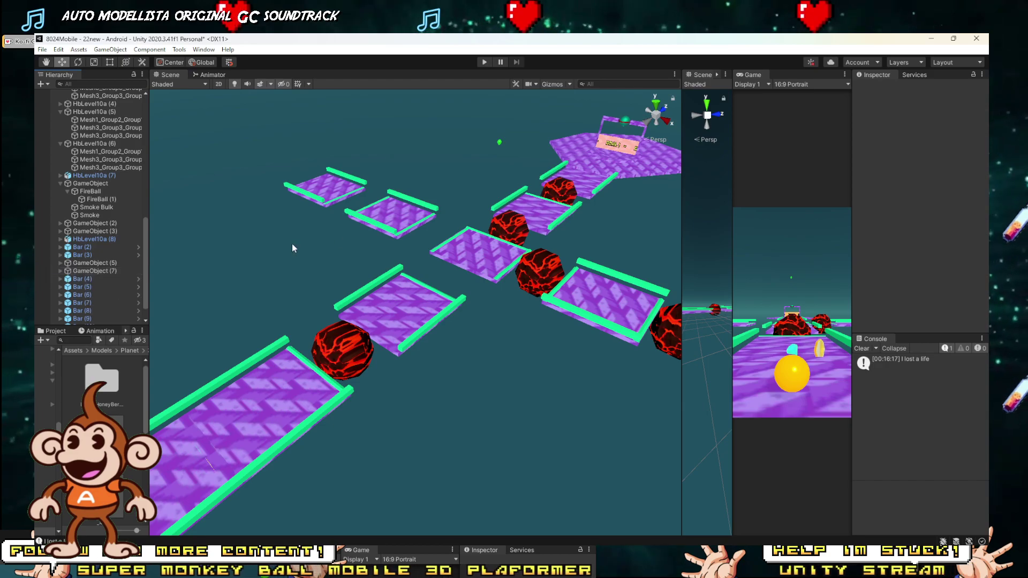
Delete the fireball group in the gap between the central platform and the next platform toward the goal.
left_click(514, 225)
left_click(88, 224)
key("Delete")
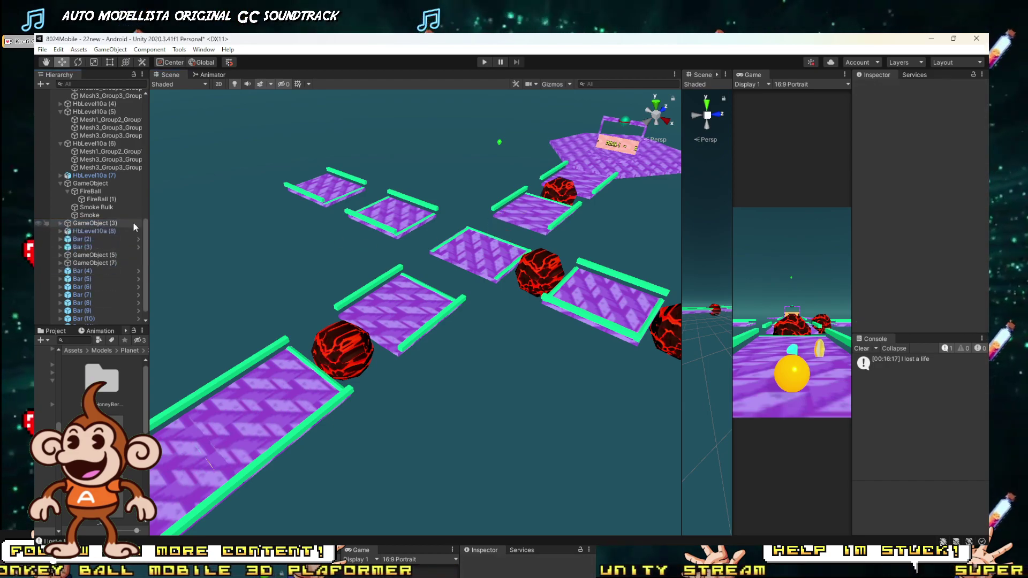
Delete the fireball groups on the positive X side arm and before the goal, keeping only the one in the first gap.
left_click(547, 263)
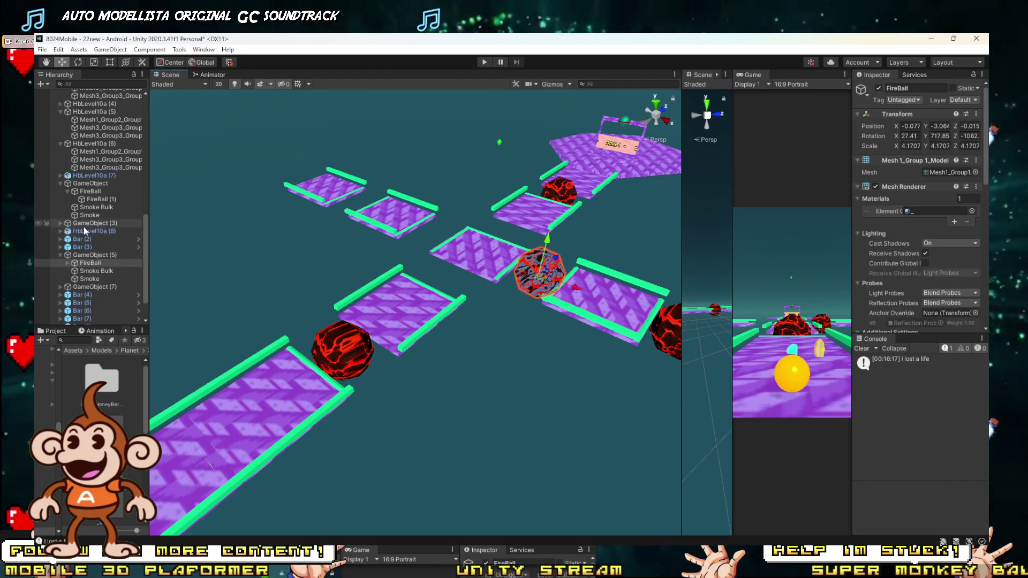
key("Delete")
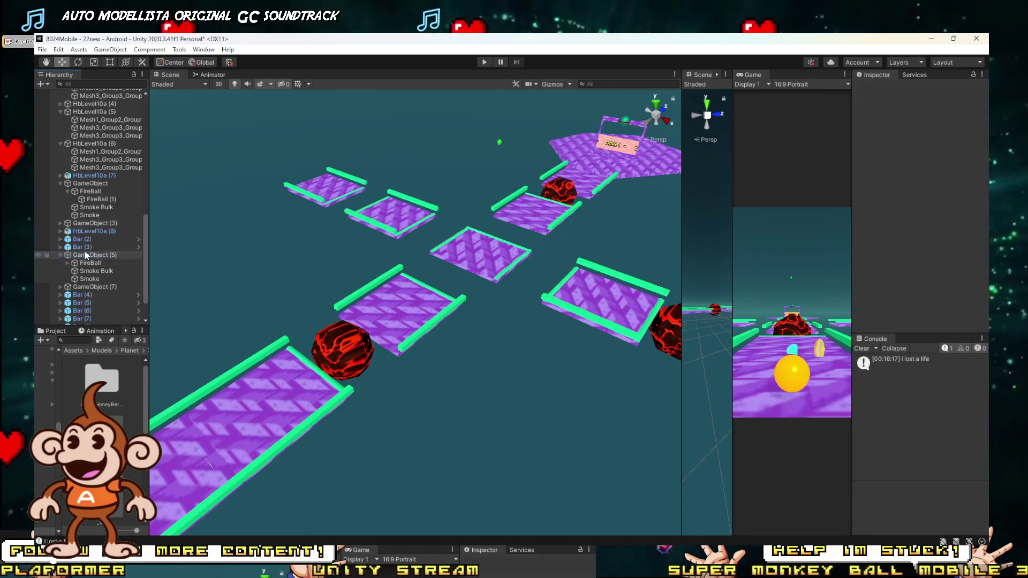
left_click(565, 196)
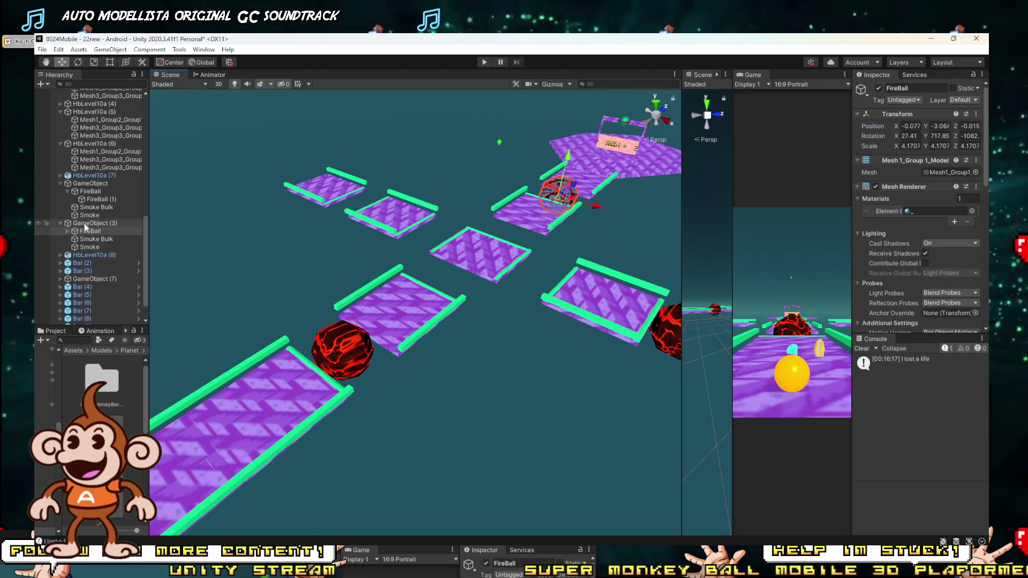
left_click(84, 224)
key("Delete")
left_click(91, 250)
key("Delete")
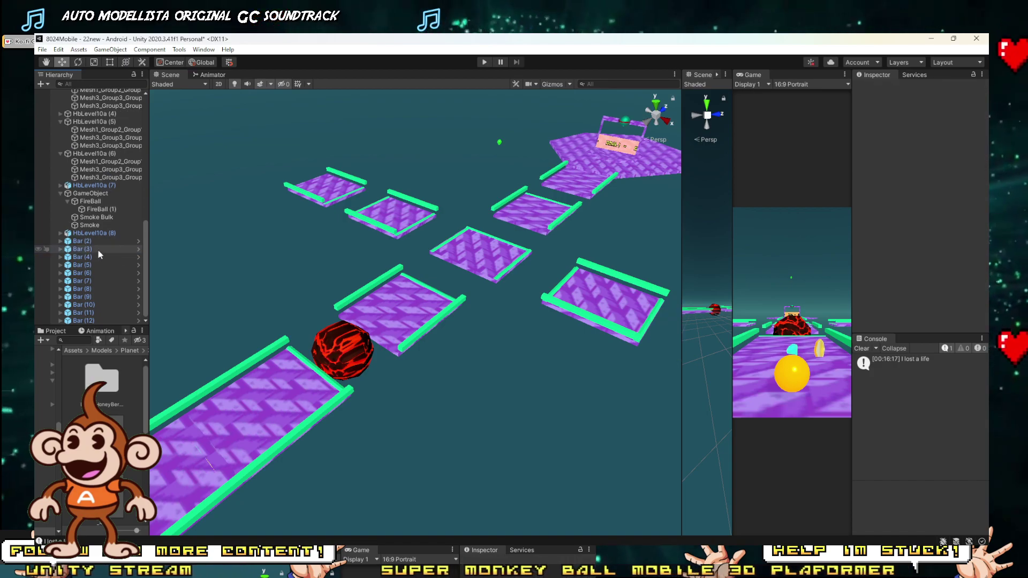
Collapse the remaining fireball group in the Hierarchy and rename its parent object Fireball.
left_click(59, 193)
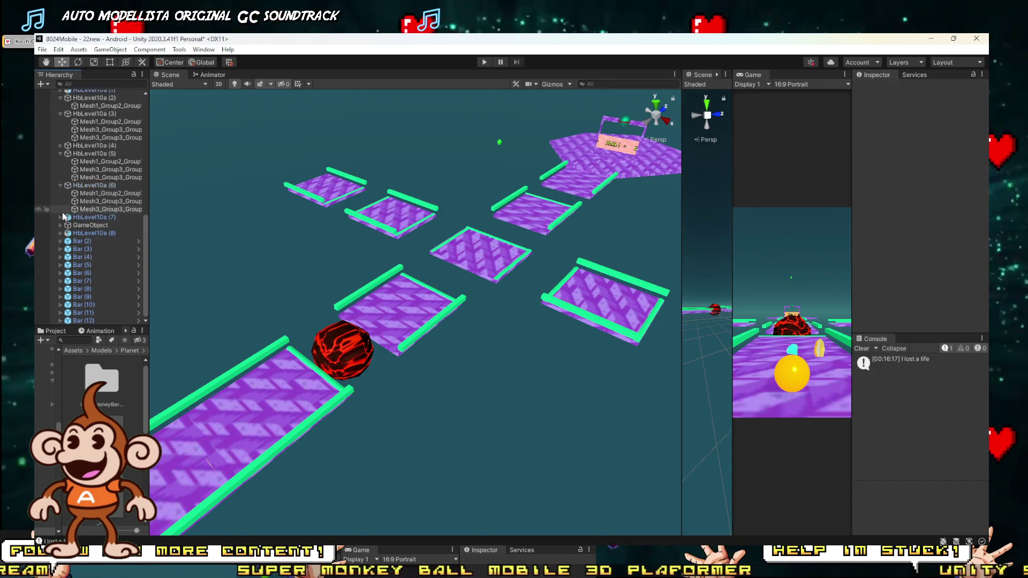
left_click(92, 226)
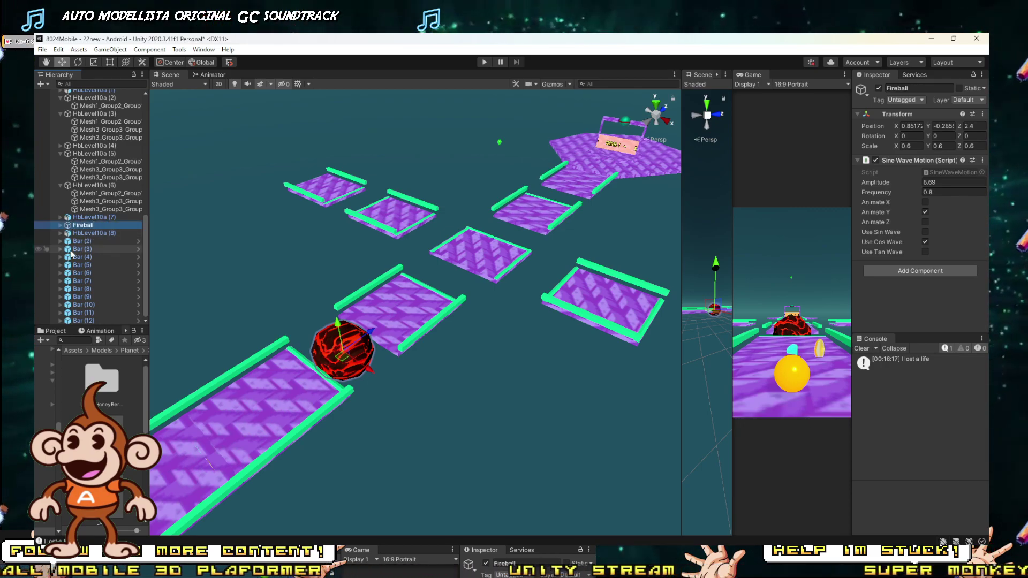
left_click(285, 248)
right_click_drag(285, 247, 256, 262)
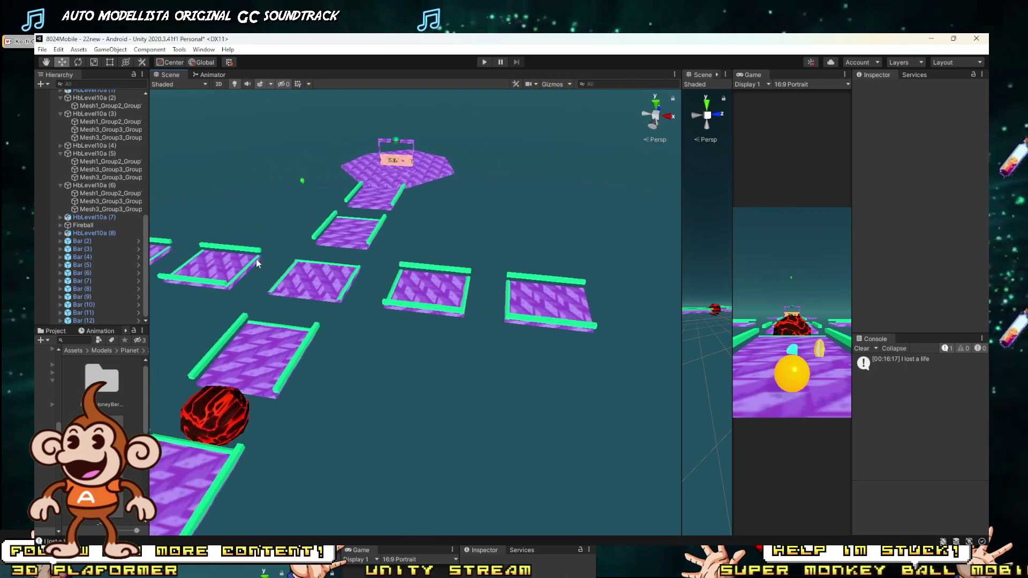
Try to rotate the platform HbLevel10a (7), just beyond the central platform toward the goal.
left_click(100, 216)
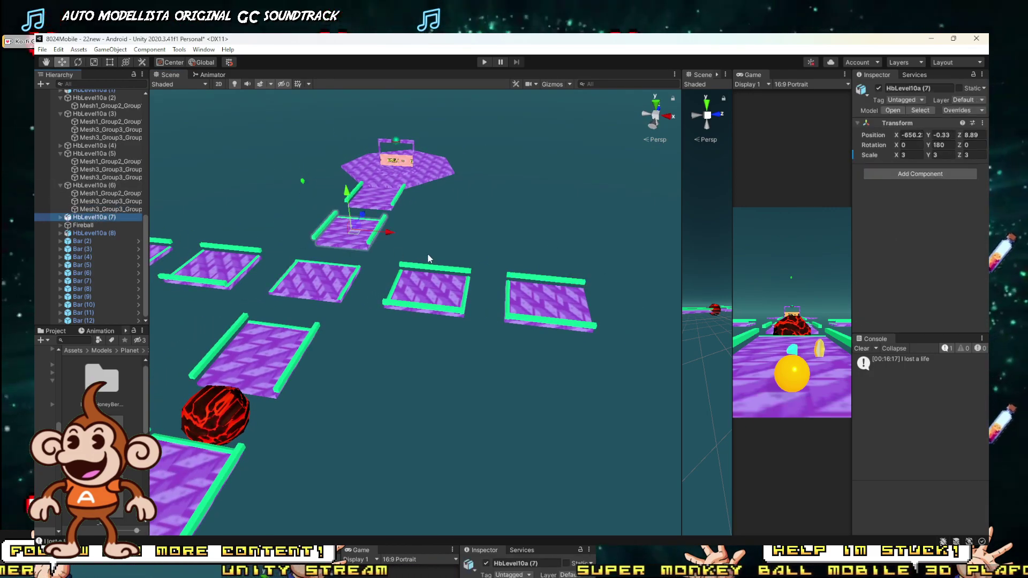
left_click_drag(363, 221, 385, 242)
left_click(433, 239)
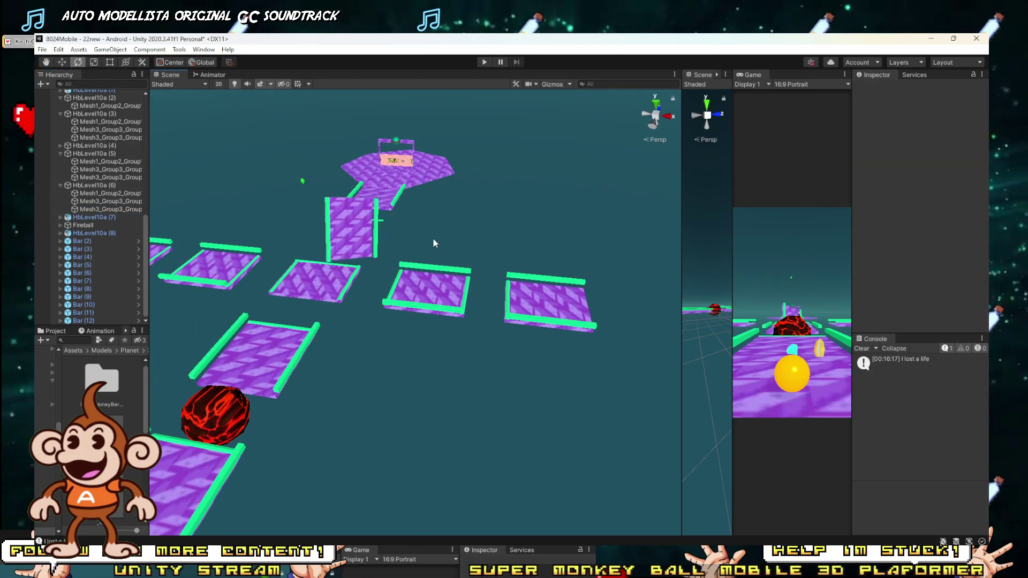
left_click(377, 230)
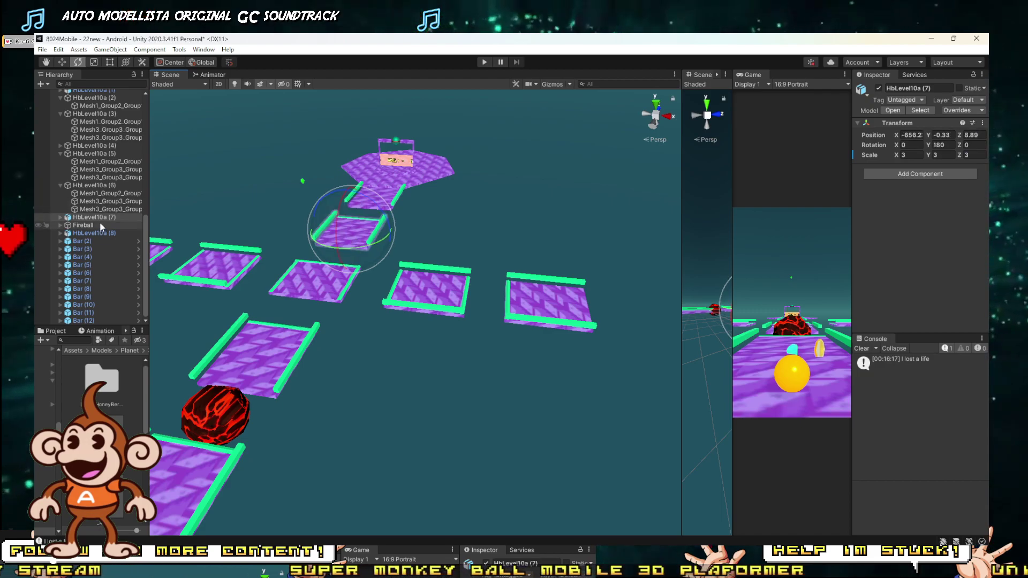
Collapse every expanded object group in the Hierarchy.
left_click(60, 185)
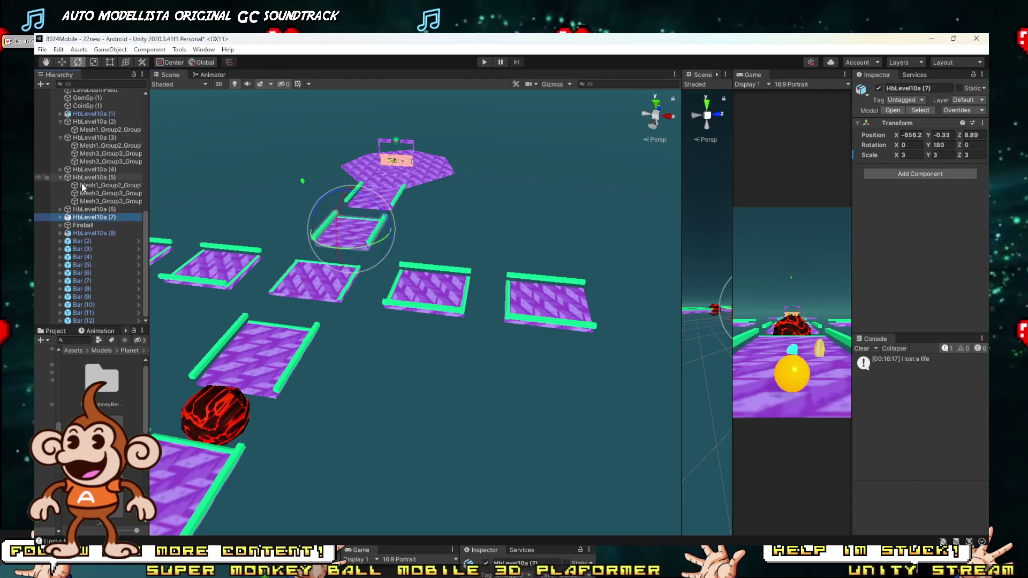
scroll(88, 219, "up", 10)
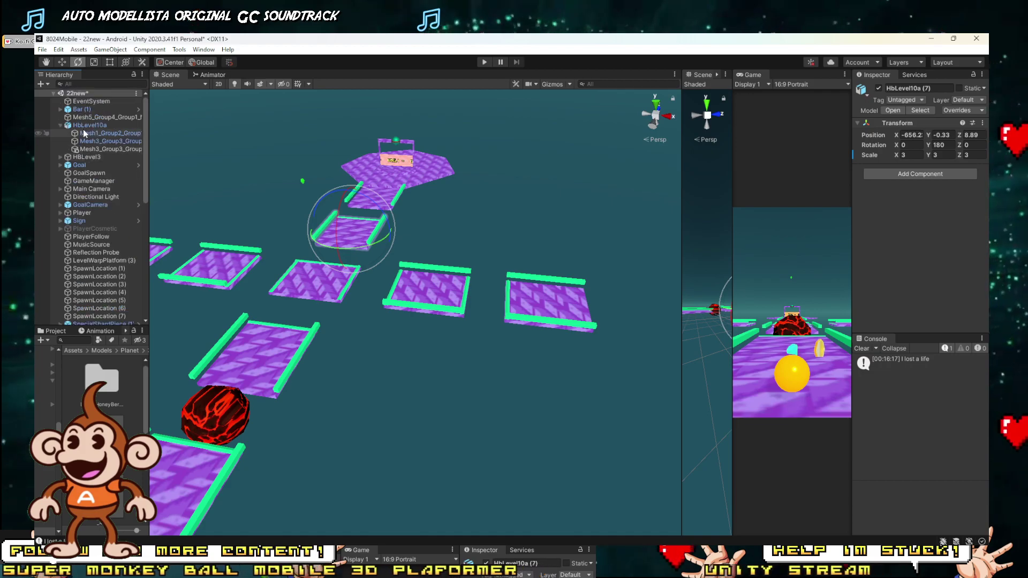
key("ctrl+a")
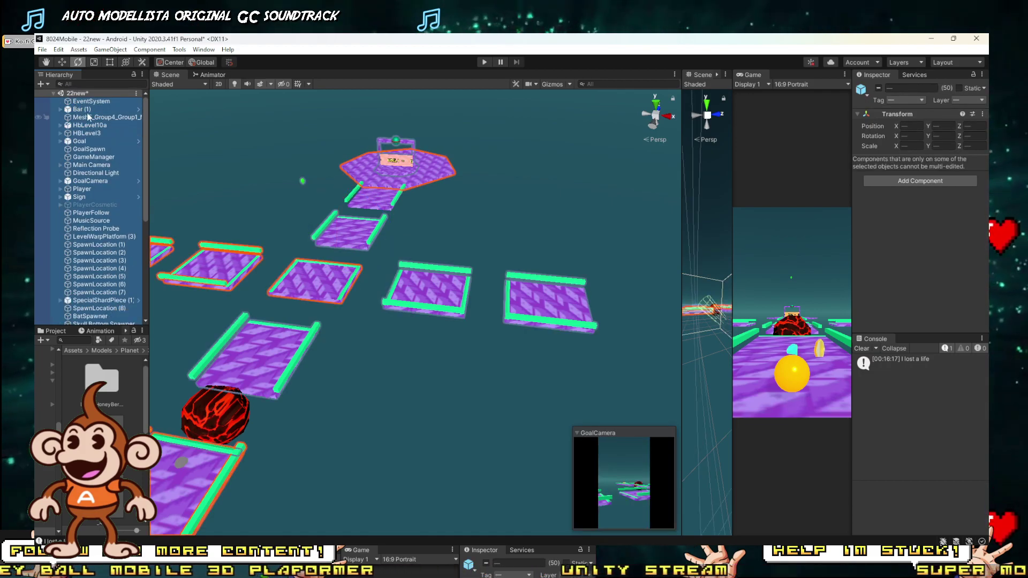
left_click(83, 102)
Inspect Bar (1) at the far end of the starting platform and the edge bars up to the central platform.
left_click(82, 109)
right_click_drag(393, 418, 317, 422)
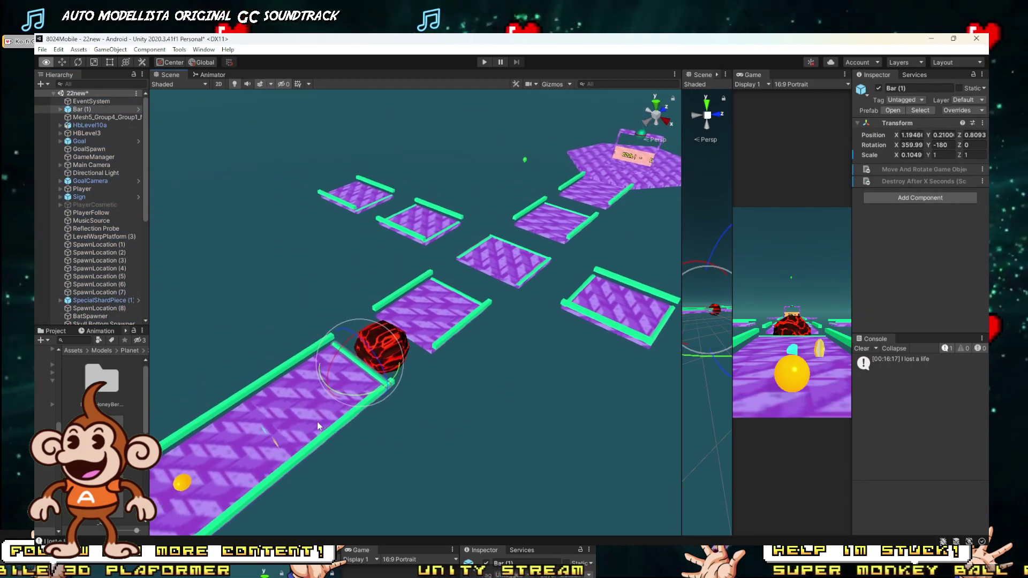
left_click_drag(317, 422, 356, 434, "alt")
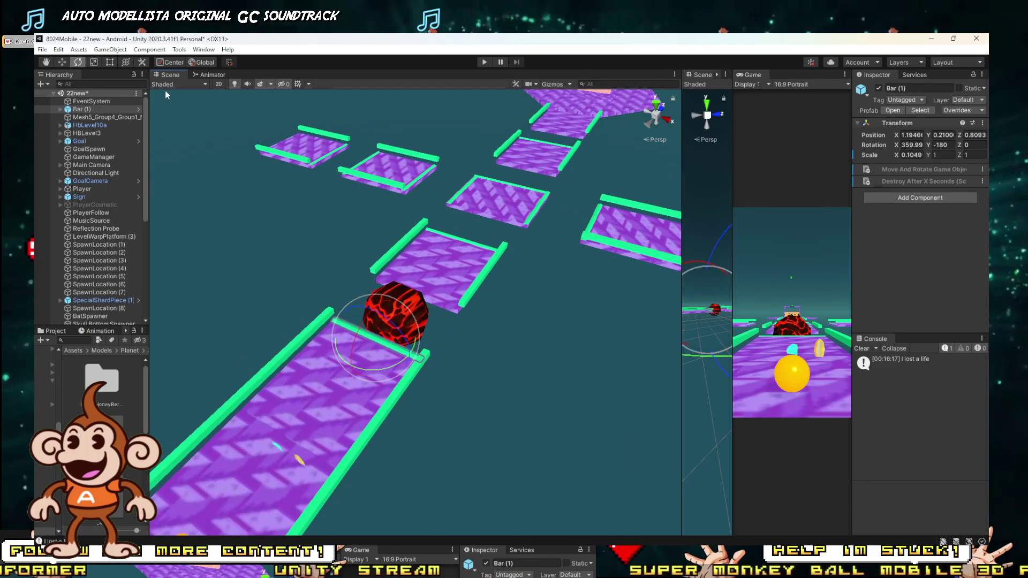
right_click_drag(378, 300, 474, 257)
key("w")
key("a")
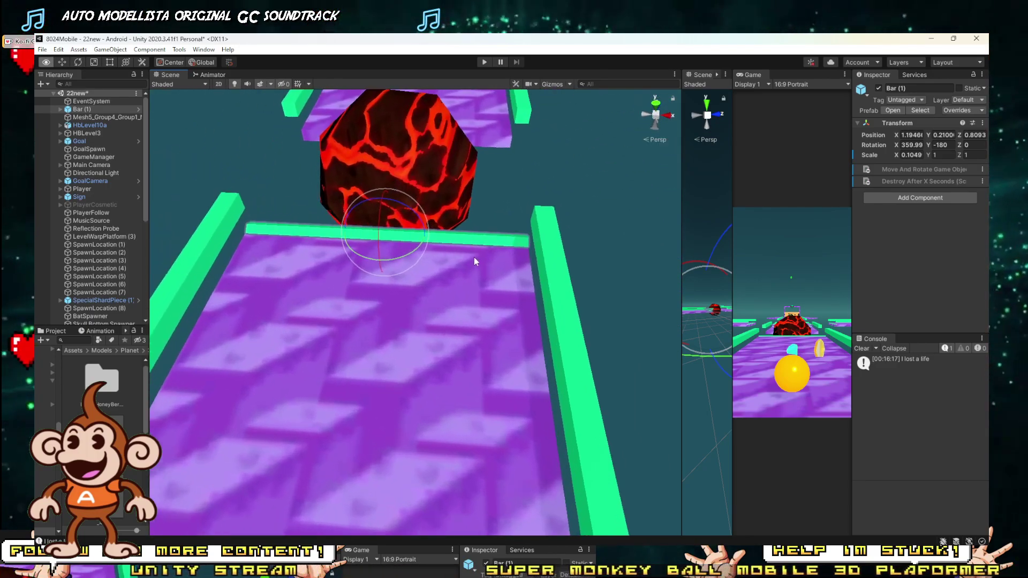
scroll(487, 241, "down", 8)
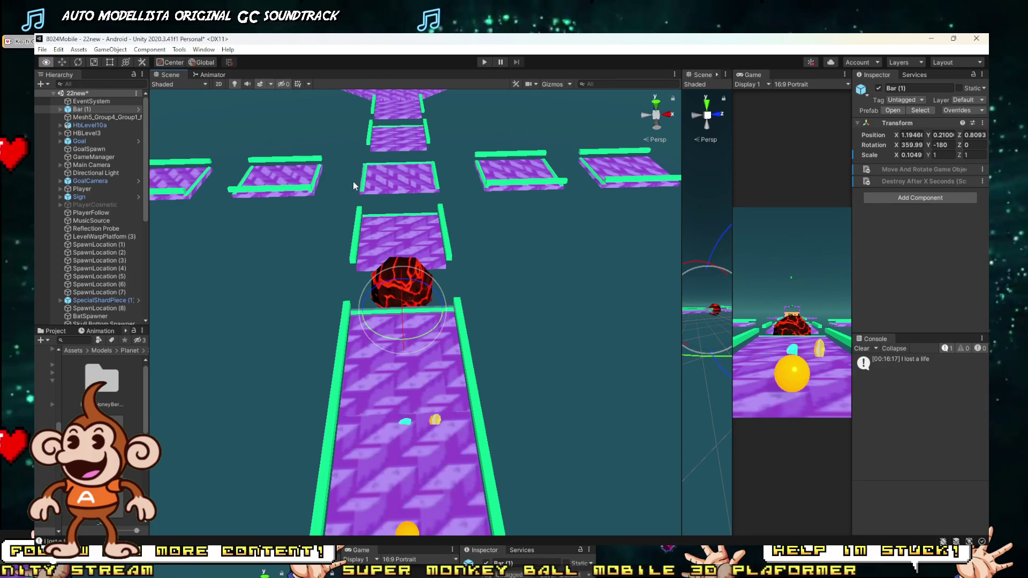
right_click_drag(353, 185, 359, 147)
key("w")
Align Bar (5), on the negative X edge of the central platform, with the platform's corners.
left_click(357, 149)
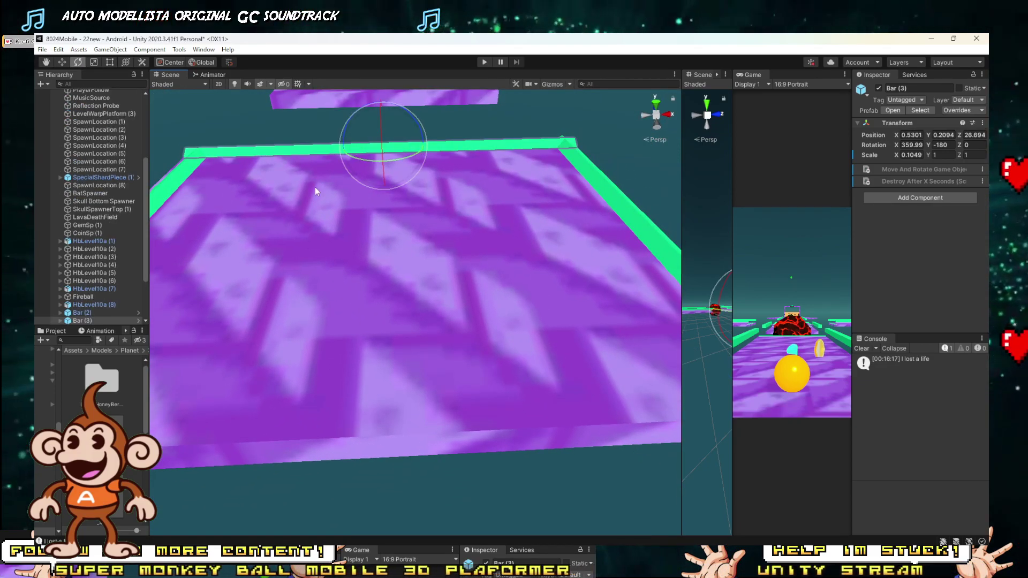
key("a")
right_click_drag(315, 188, 311, 188)
key("d")
left_click(278, 165)
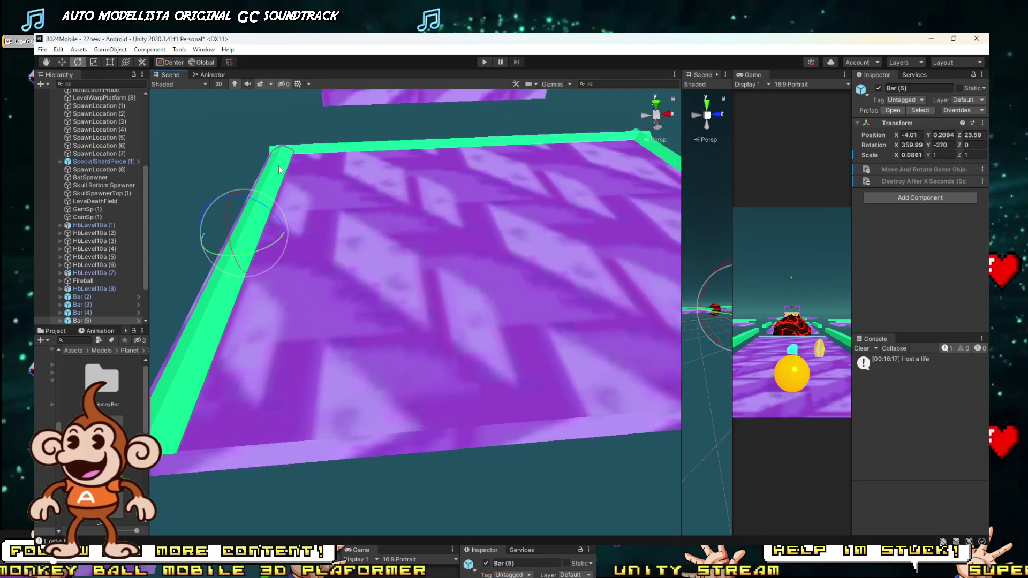
key("w")
mouse_move(270, 154)
left_mouse_down()
mouse_move(273, 164)
mouse_move(271, 152)
left_mouse_up()
right_click_drag(286, 177, 322, 219)
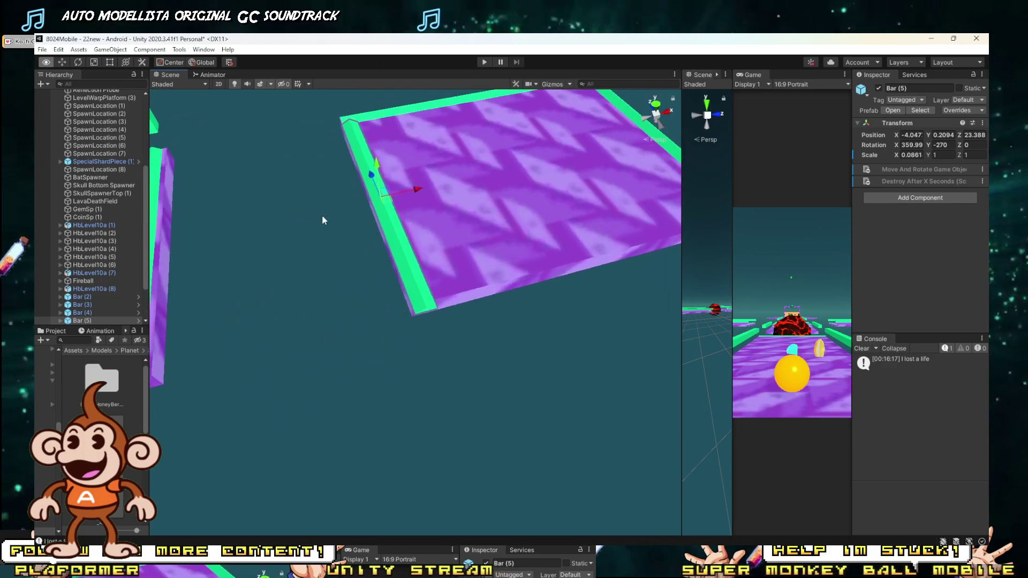
left_click_drag(419, 316, 417, 297)
right_click_drag(416, 293, 344, 270)
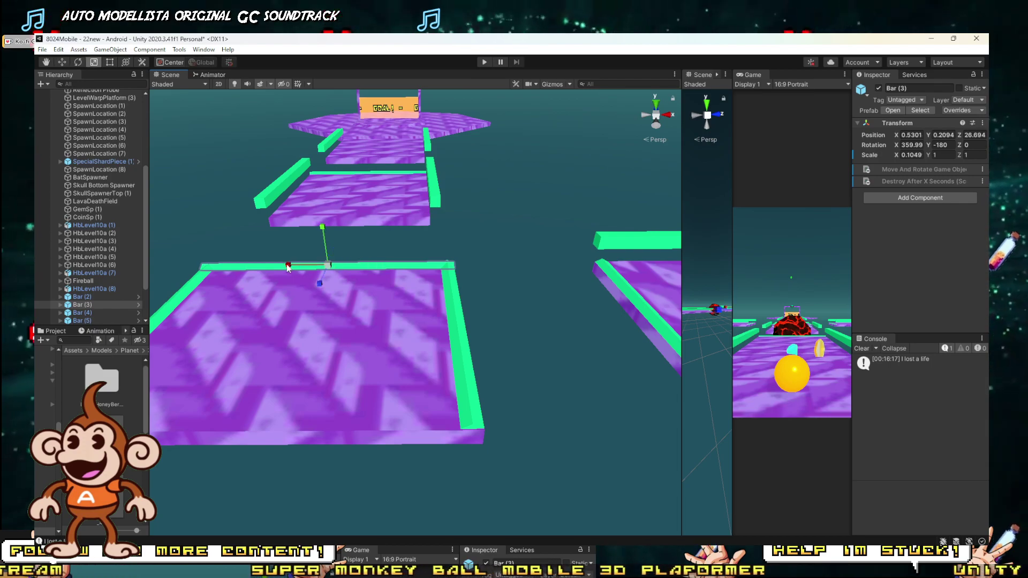
Vertex-snap Bar (6) to the corner of the inner negative X arm platform, at about X -9.386, Z 23.762.
left_click(378, 224)
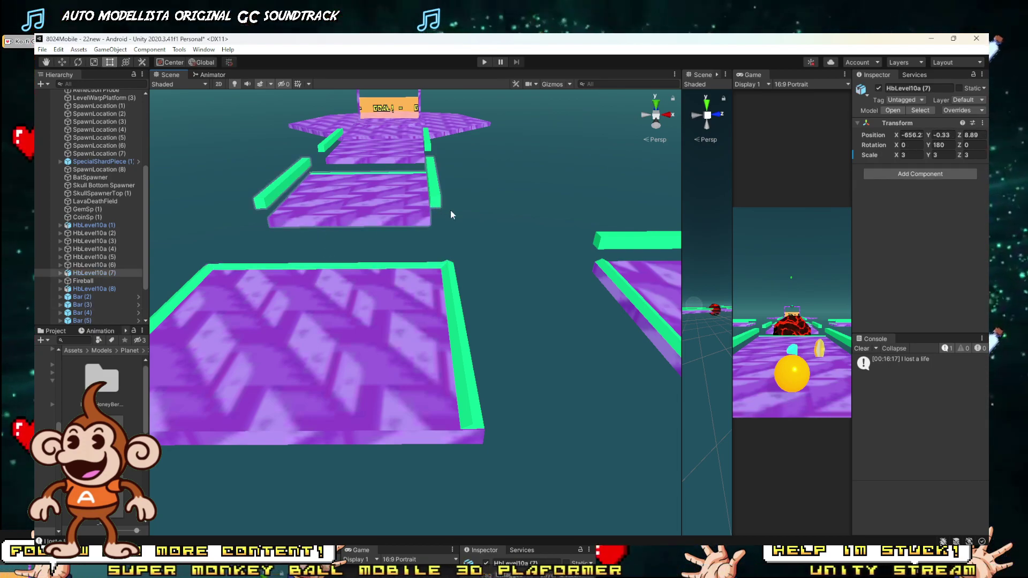
left_click(458, 234)
right_click_drag(459, 234, 429, 269)
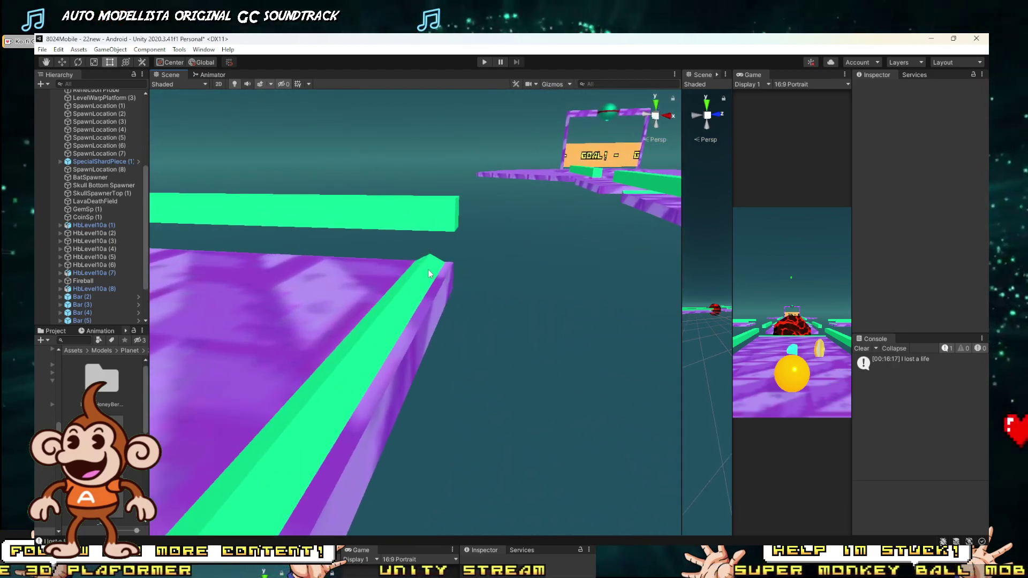
left_click(431, 276)
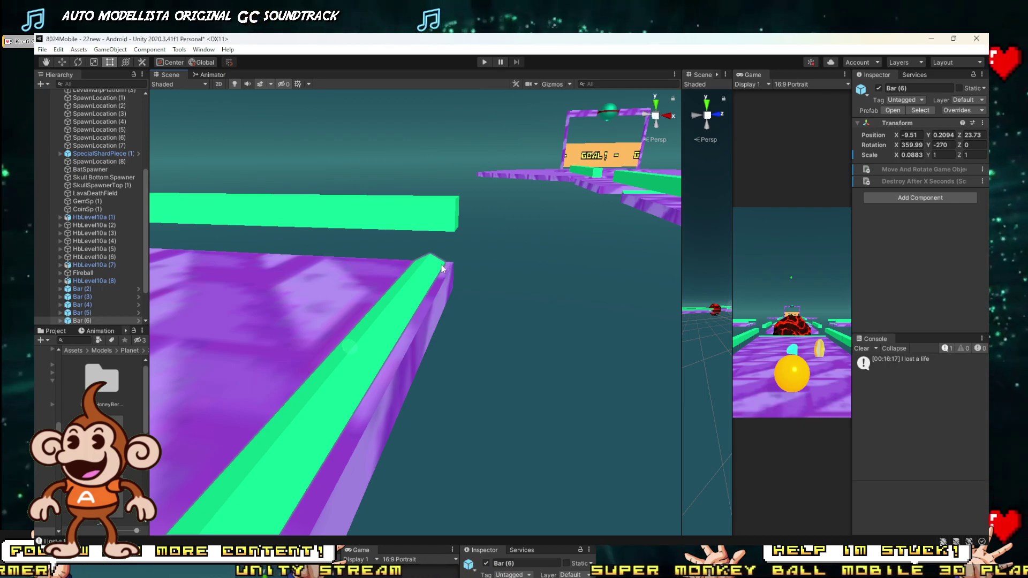
left_click_drag(363, 395, 368, 395)
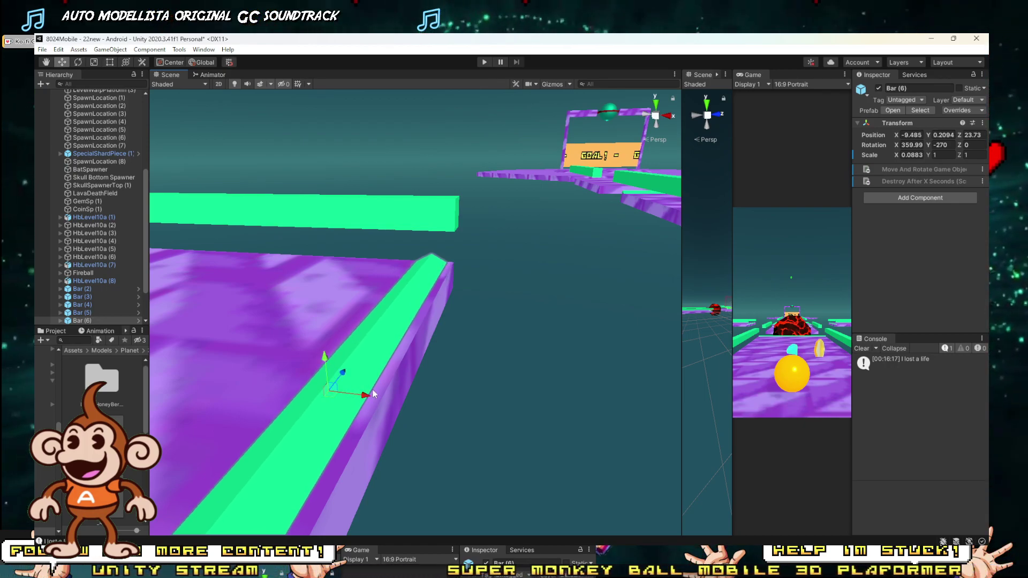
key("v")
left_click_drag(444, 260, 454, 262)
Vertex-snap Bar (8) to the corner of the outer negative X arm platform, at about X -22.46, Z 23.762.
right_click_drag(454, 265, 417, 282)
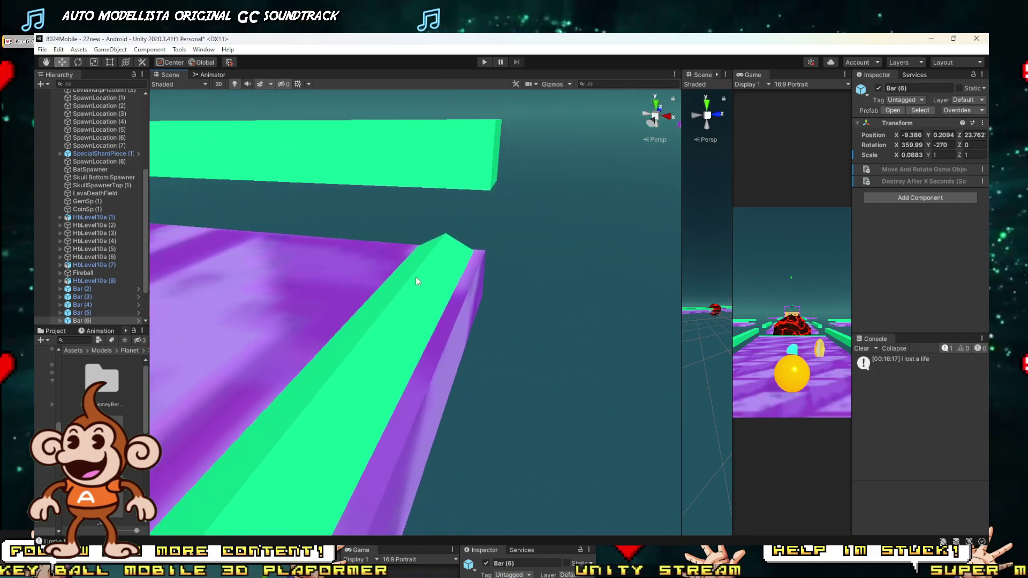
left_click_drag(471, 252, 485, 250)
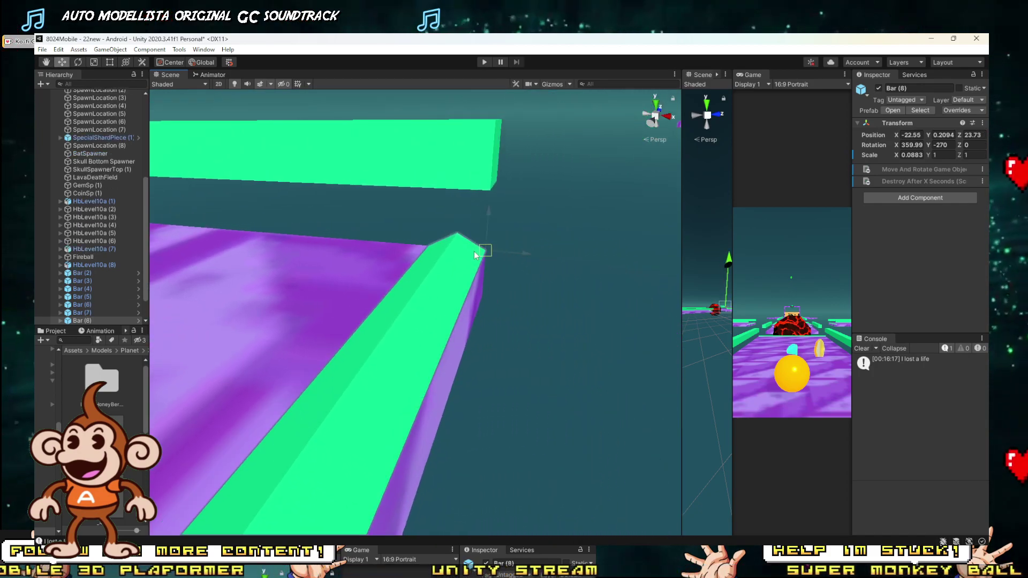
right_click_drag(485, 250, 341, 309)
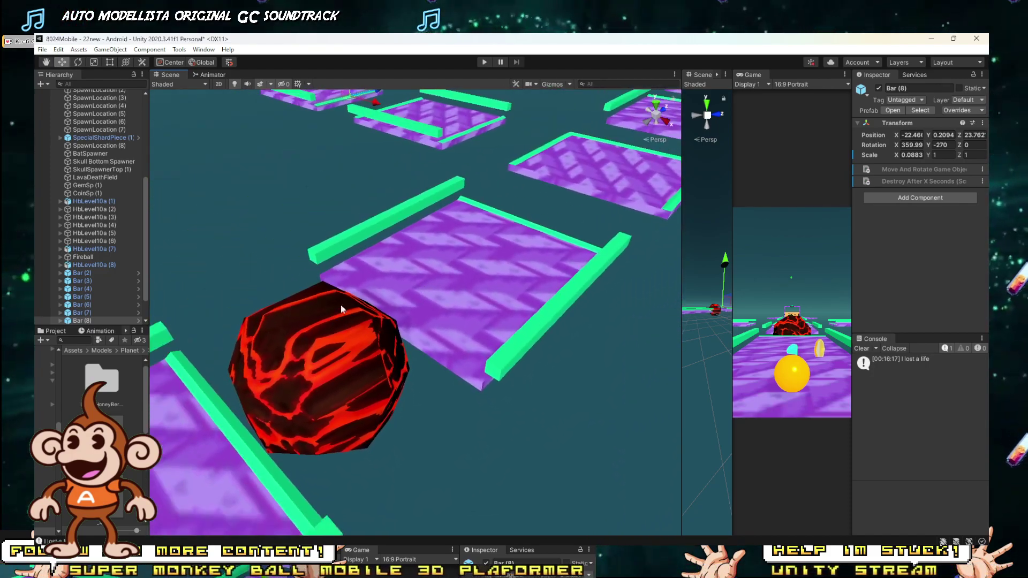
Reorder the Hierarchy so that HbLevel10a (8) sits directly above Fireball.
left_click(88, 266)
scroll(87, 300, "down", 2)
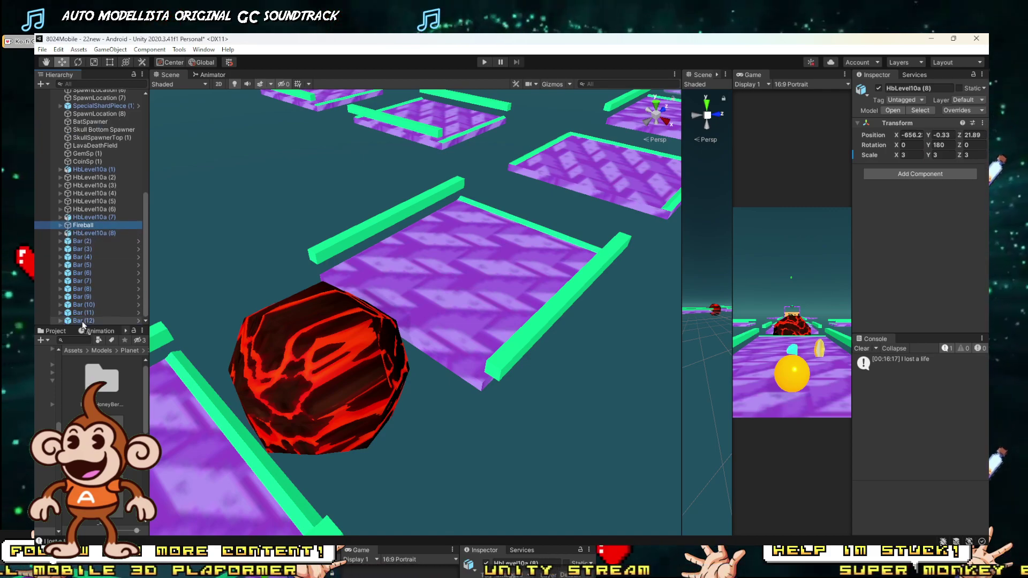
left_click_drag(87, 242, 85, 239)
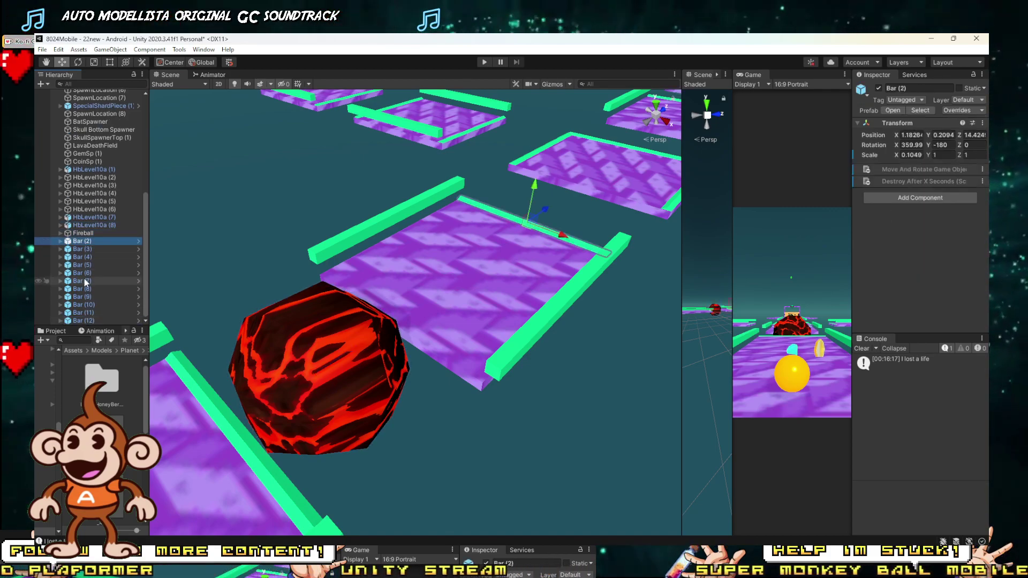
Select Bar (2) through Bar (12) and move them above Fireball in the Hierarchy.
left_click(83, 320, "shift")
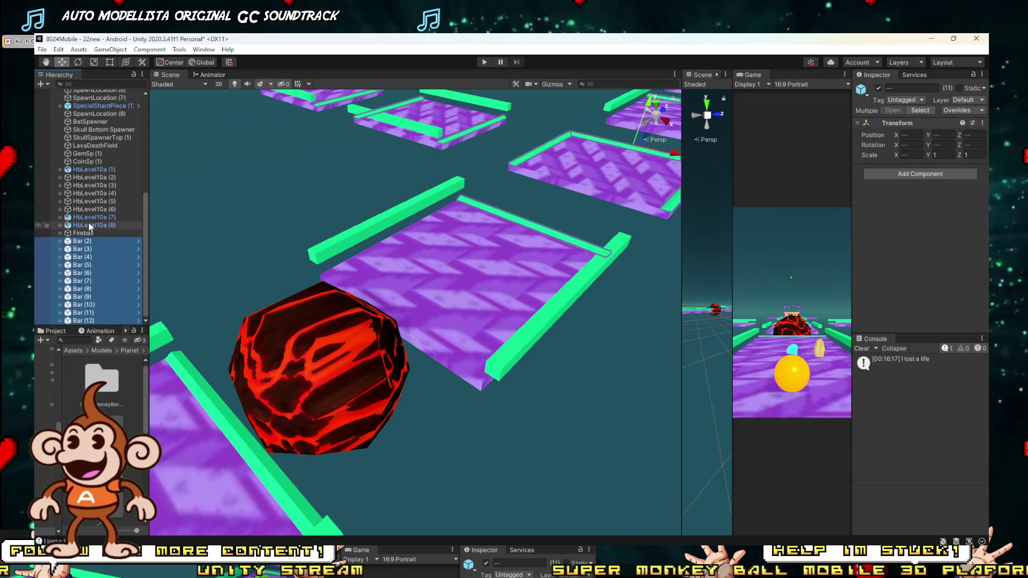
scroll(95, 256, "up", 2)
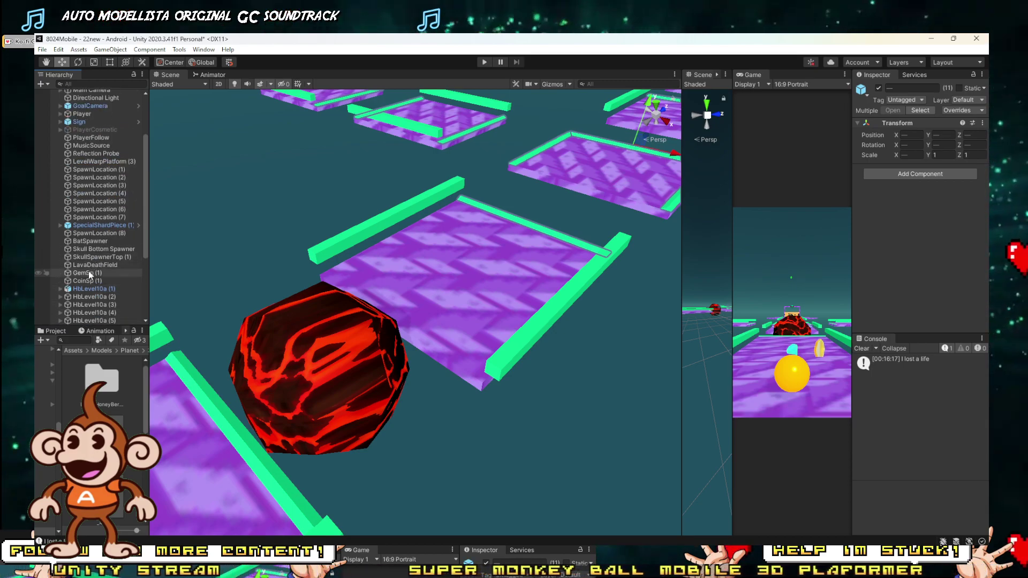
scroll(89, 271, "up", 2)
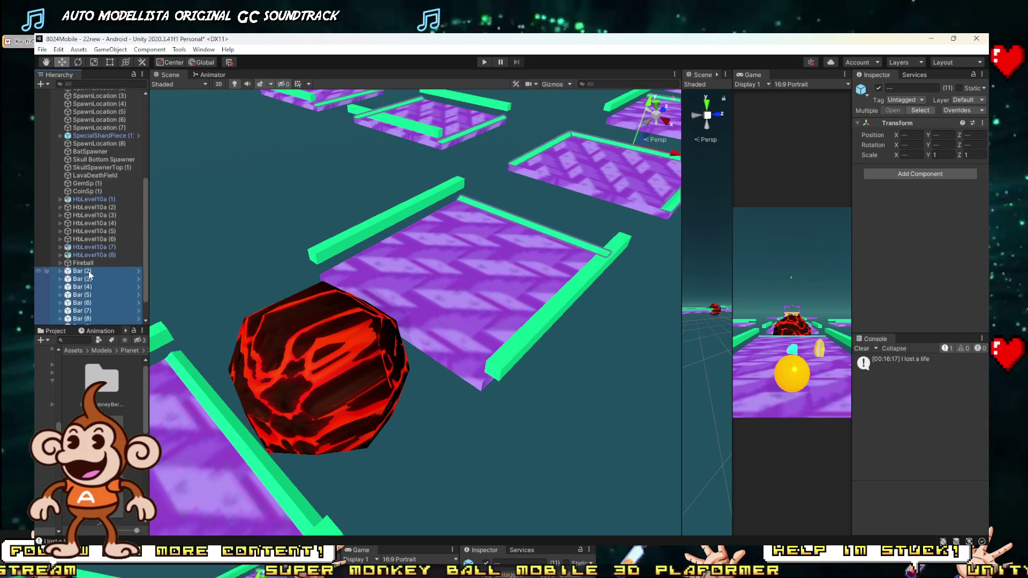
key("s")
right_click_drag(364, 265, 416, 257)
key("a")
scroll(80, 265, "down", 3)
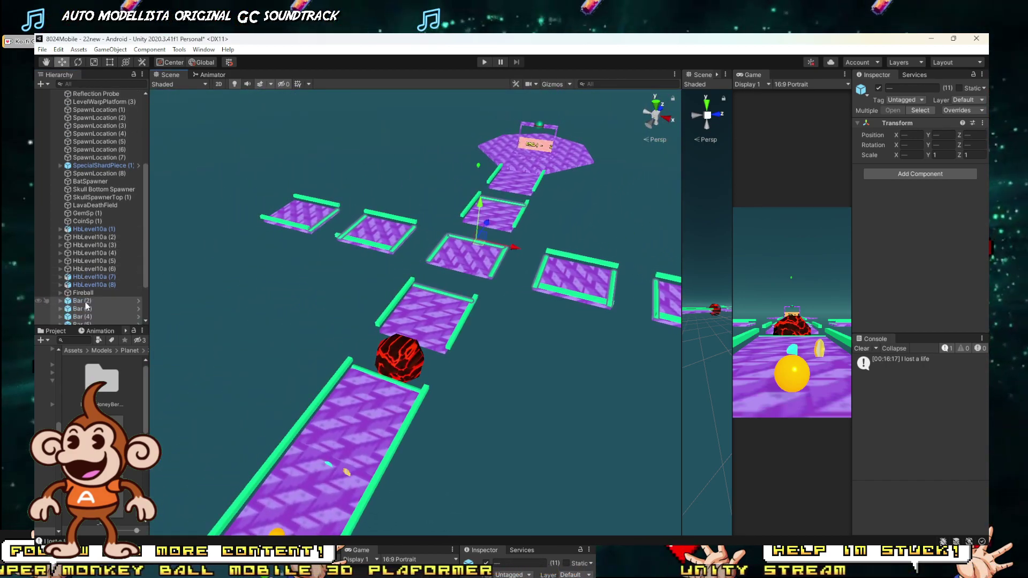
left_click_drag(83, 242, 83, 236)
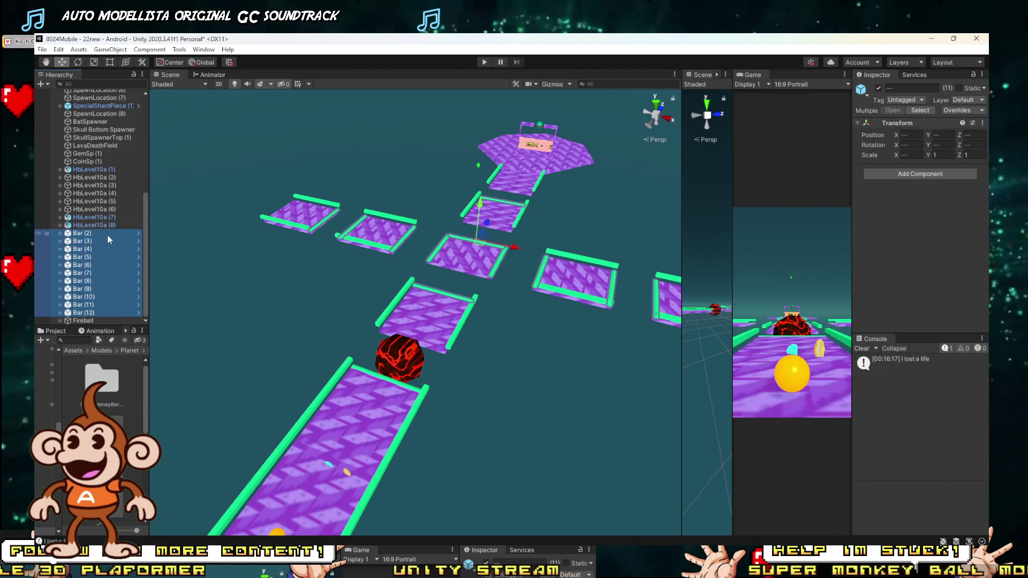
Select GemSp (1) and CoinSp (1) and move them directly above Fireball in the Hierarchy.
scroll(101, 239, "up", 3)
scroll(101, 236, "up", 3)
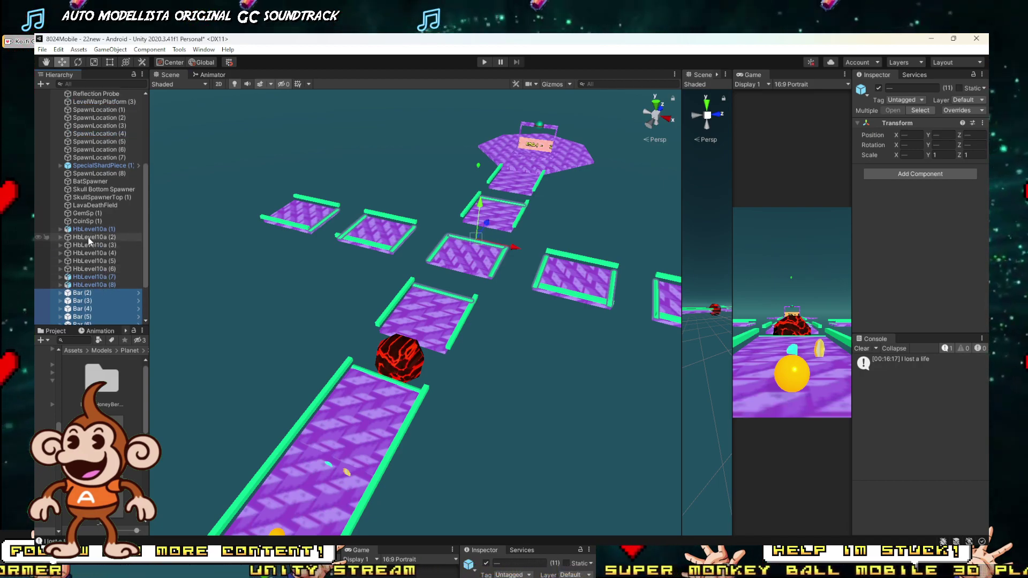
left_click(88, 237, "shift")
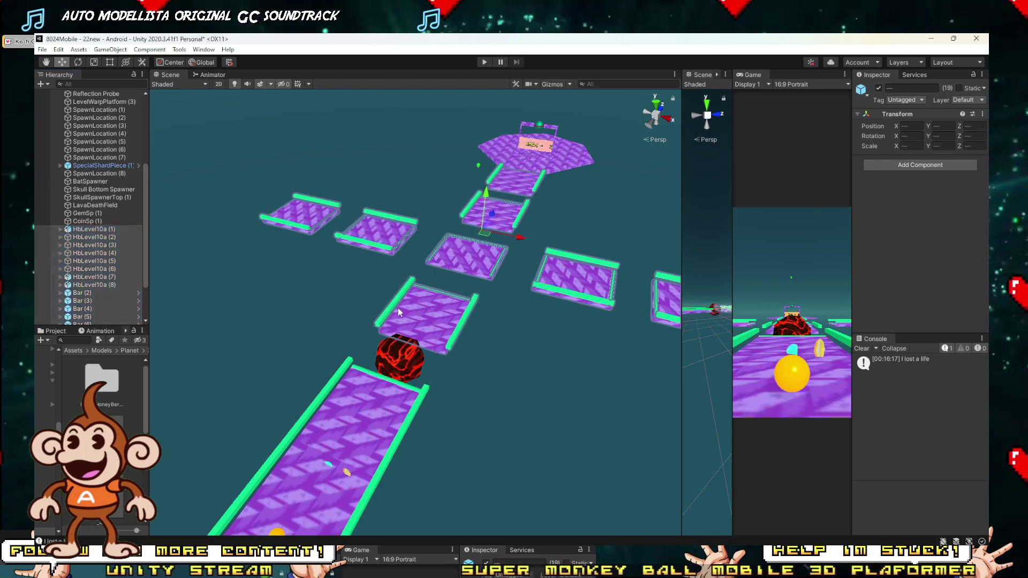
left_click_drag(397, 307, 290, 282, "alt")
left_click(83, 217)
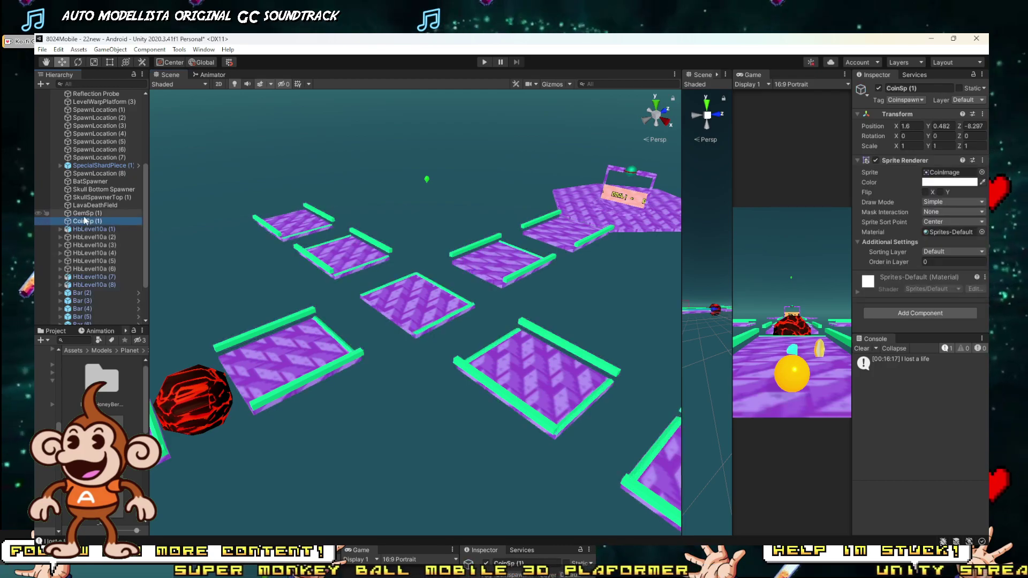
left_click(86, 221, "shift")
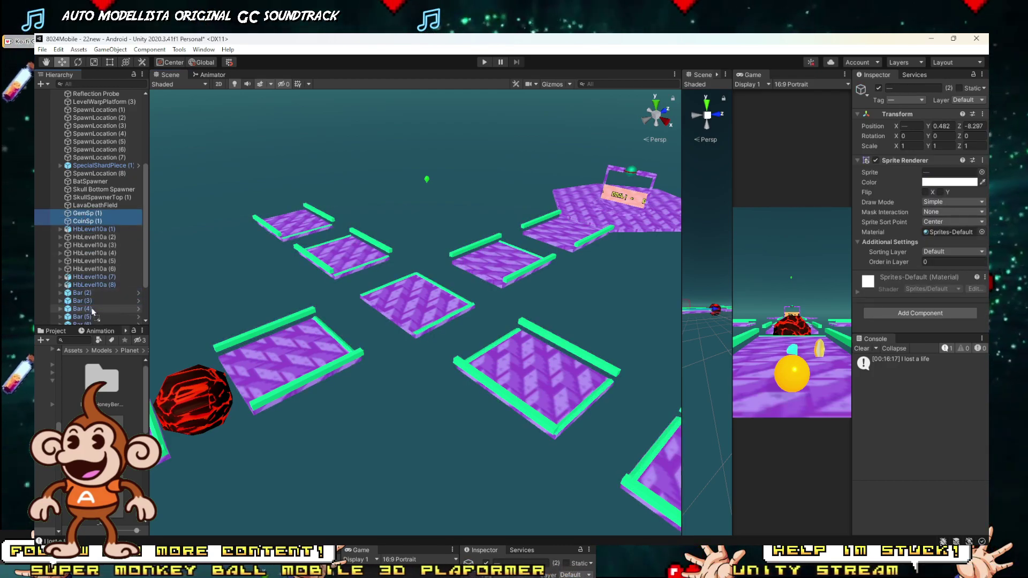
scroll(92, 316, "down", 3)
left_click_drag(86, 319, 85, 318)
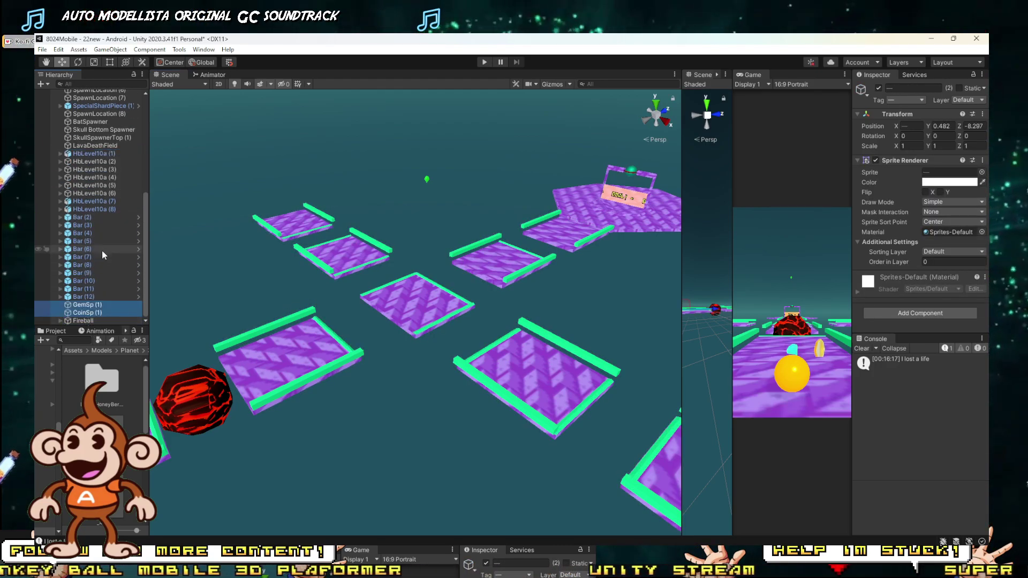
Move LavaDeathField directly above GemSp (1) in the Hierarchy.
scroll(102, 242, "up", 3)
left_click(91, 207)
left_click(91, 206)
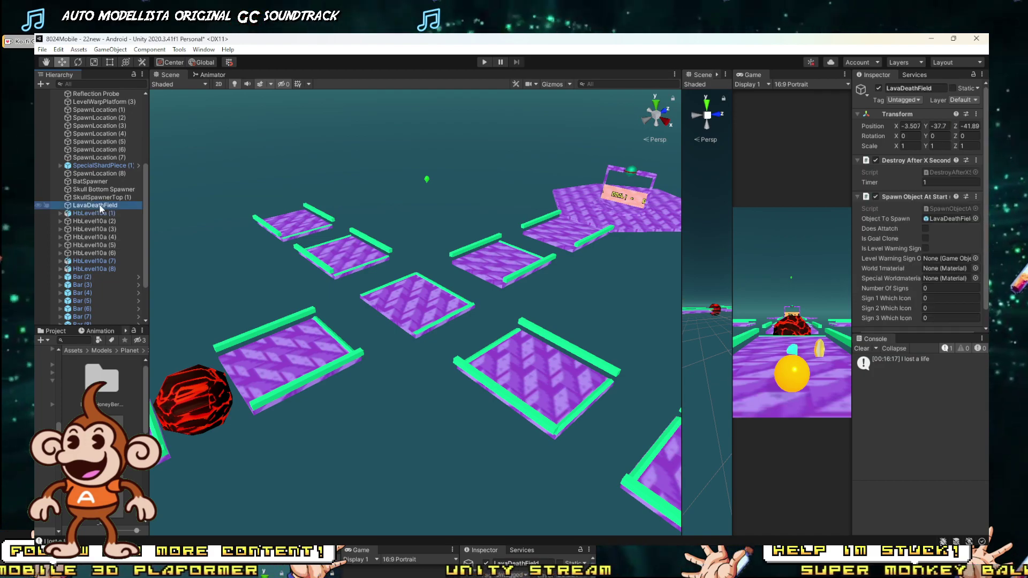
scroll(89, 316, "down", 3)
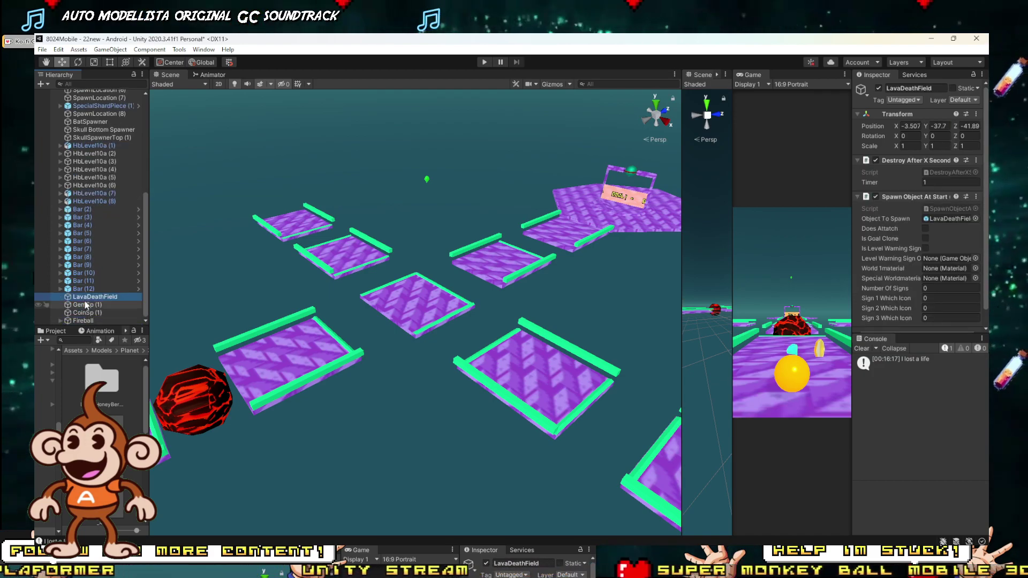
Select SpawnLocation (1) to (8), SpecialShardPiece (1), BatSpawner, Skull Bottom Spawner and SkullSpawnerTop (1), and move them between Bar (12) and LavaDeathField.
scroll(101, 259, "up", 3)
left_click(87, 198)
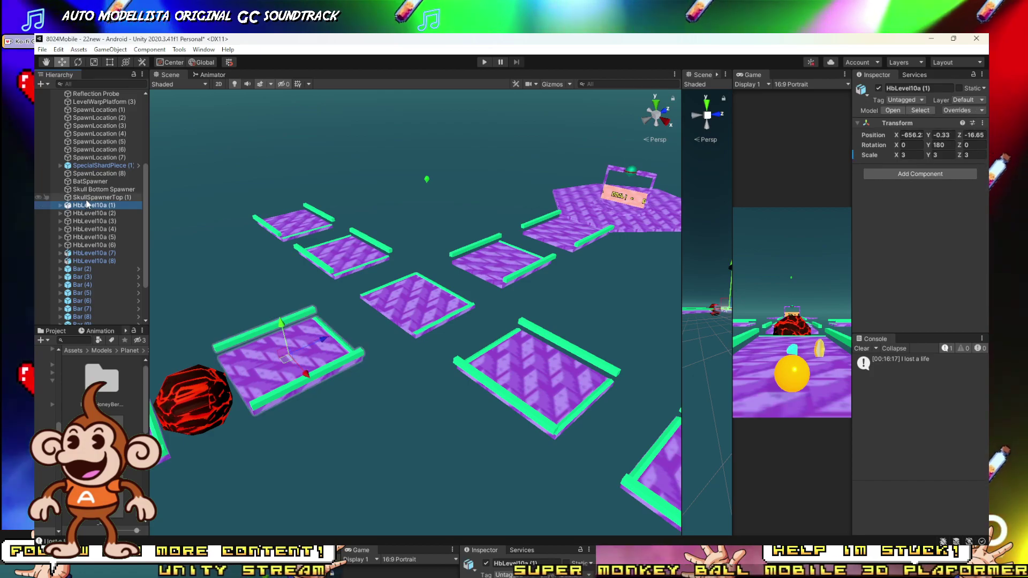
left_click(87, 191, "ctrl")
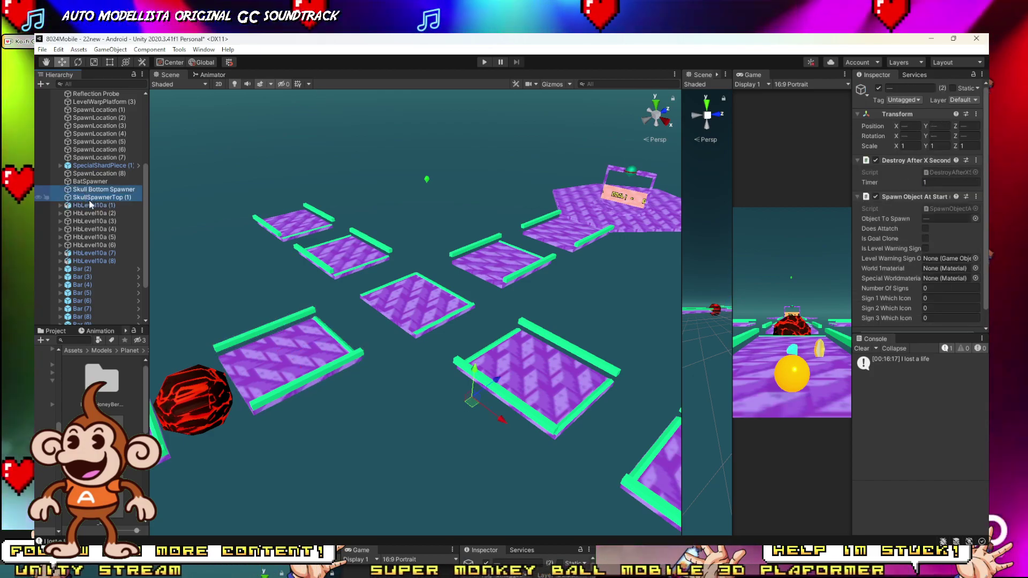
left_click(91, 182, "ctrl")
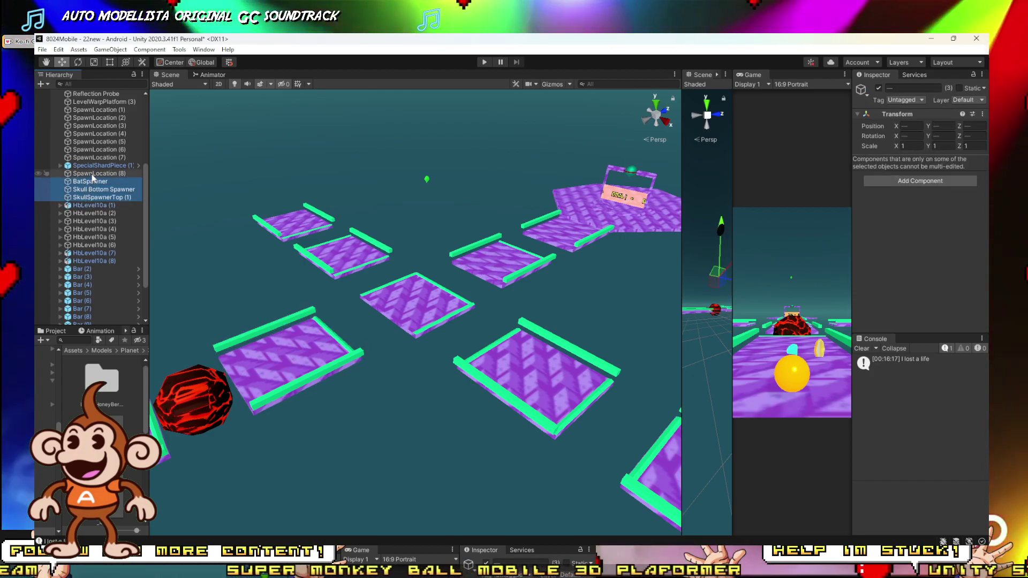
left_click(94, 173, "ctrl")
left_click(94, 112, "ctrl")
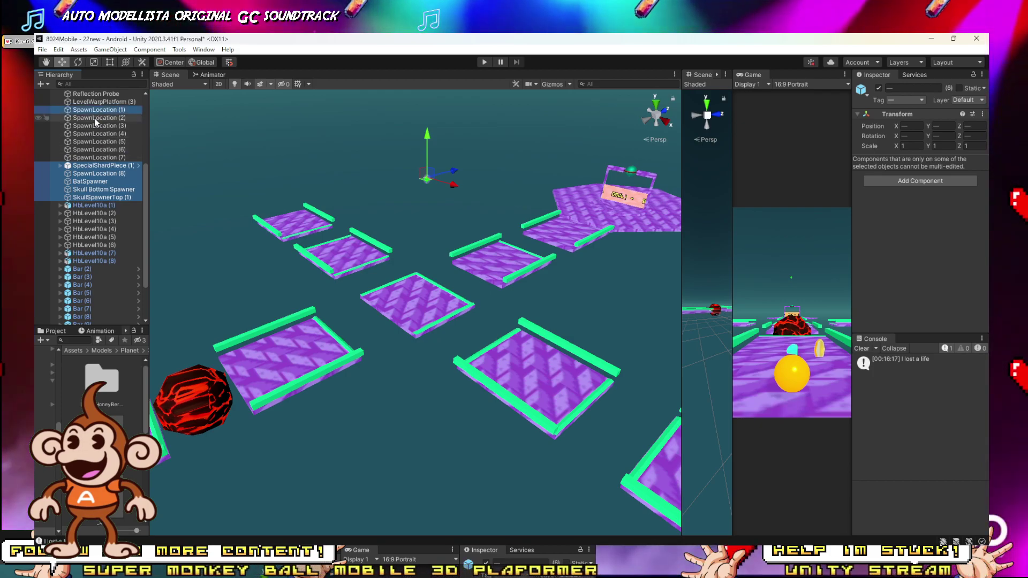
left_click(94, 119, "ctrl")
left_click(95, 126, "ctrl")
left_click(95, 135, "ctrl")
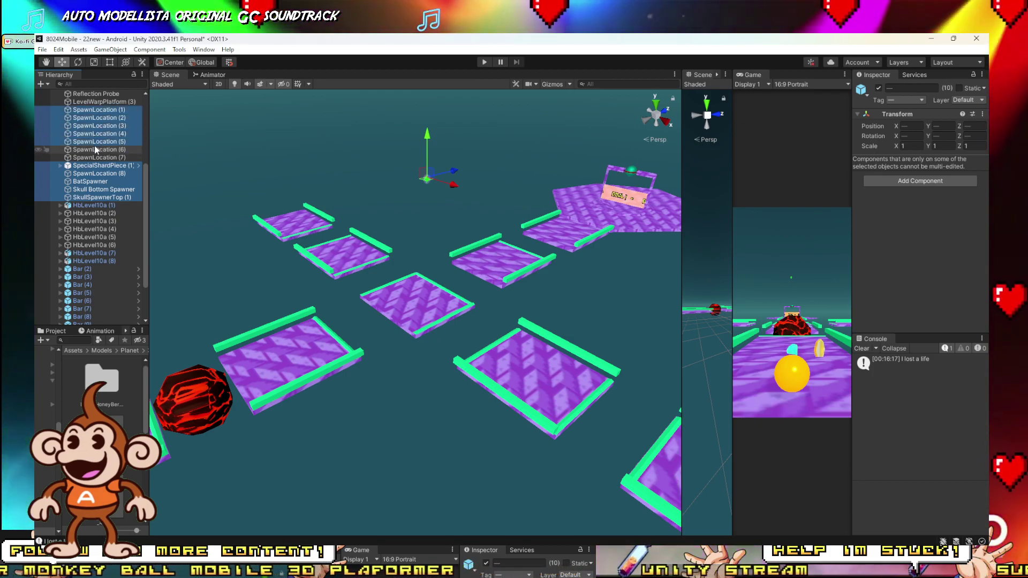
mouse_move(94, 286)
left_mouse_down()
mouse_move(84, 323)
mouse_move(87, 293)
left_mouse_up()
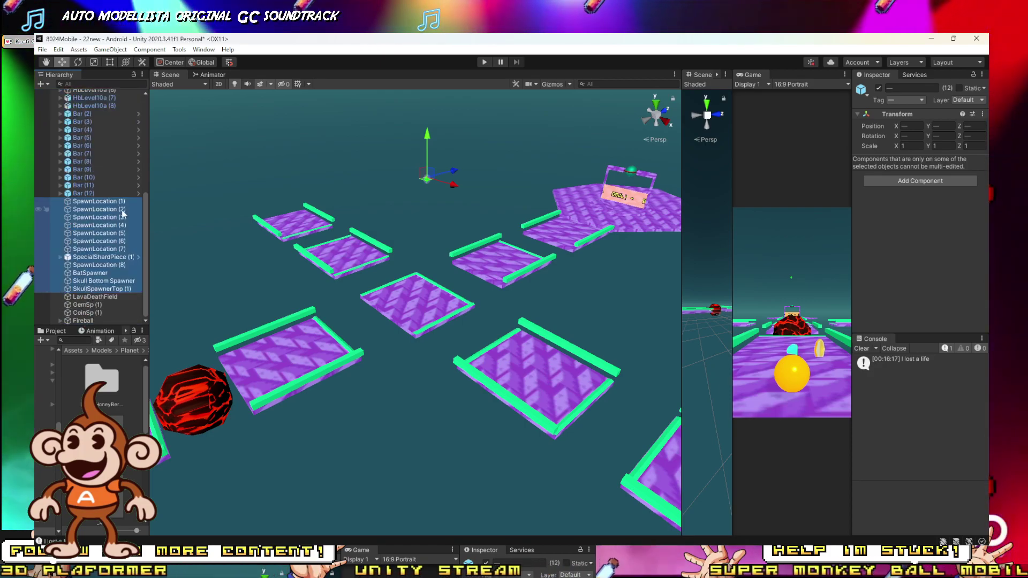
Rename the octagonal goal platform's Mesh5_Group4 object in the Hierarchy to GoalStage.
scroll(100, 207, "up", 2)
scroll(101, 208, "up", 3)
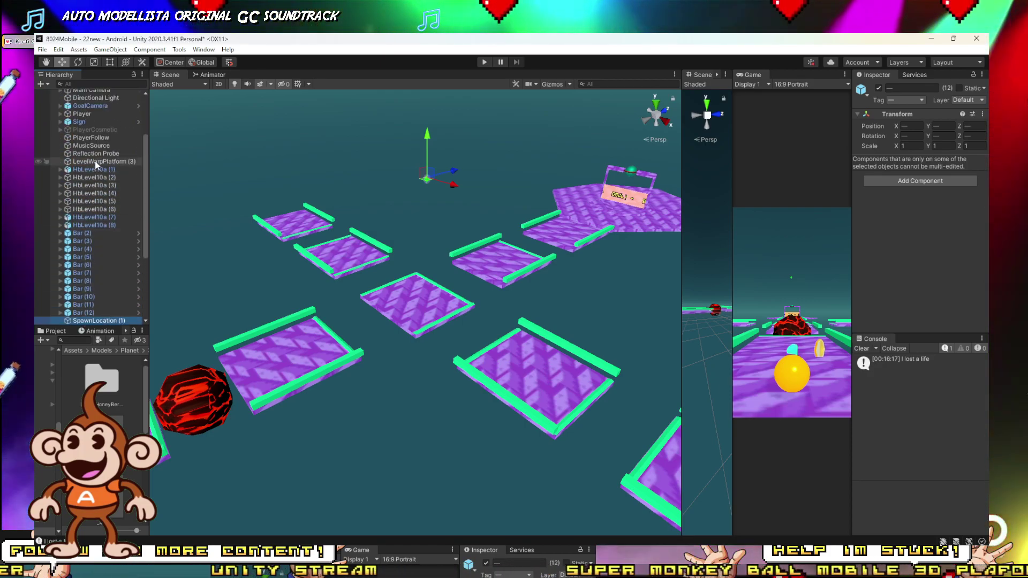
left_click(92, 162)
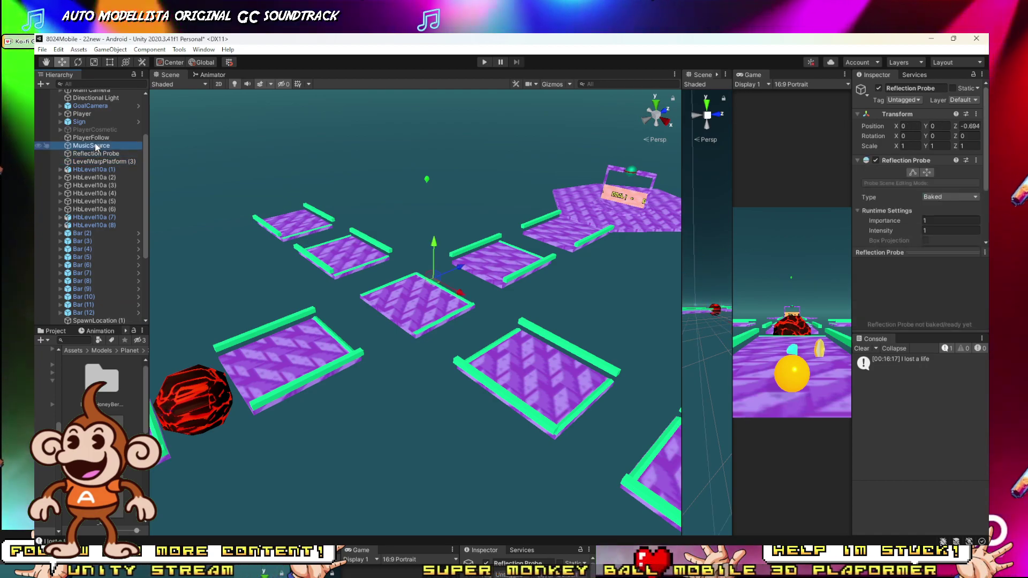
left_click(91, 138)
scroll(88, 132, "up", 3)
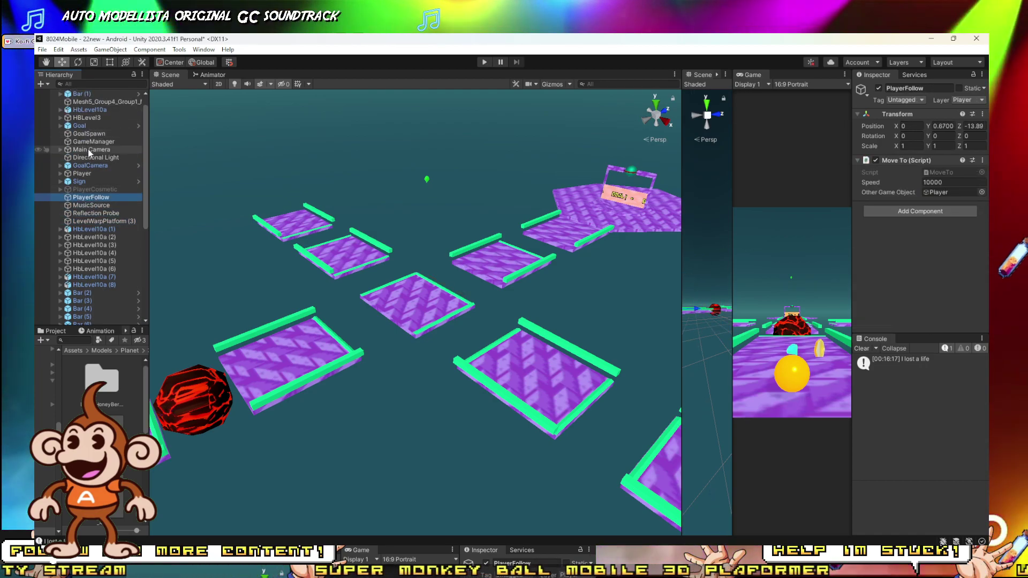
left_click(83, 118)
double_click(89, 101)
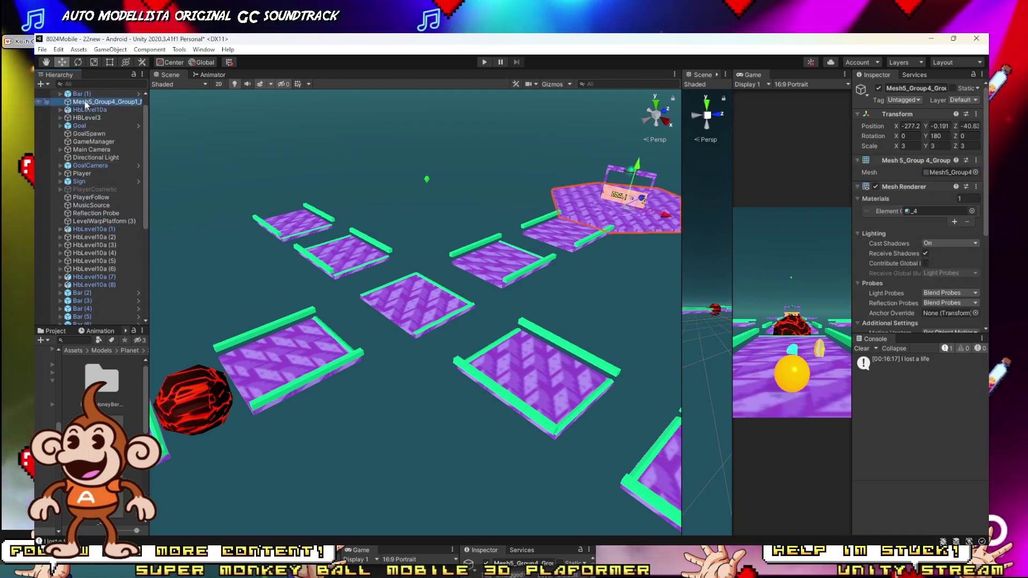
left_click(90, 102)
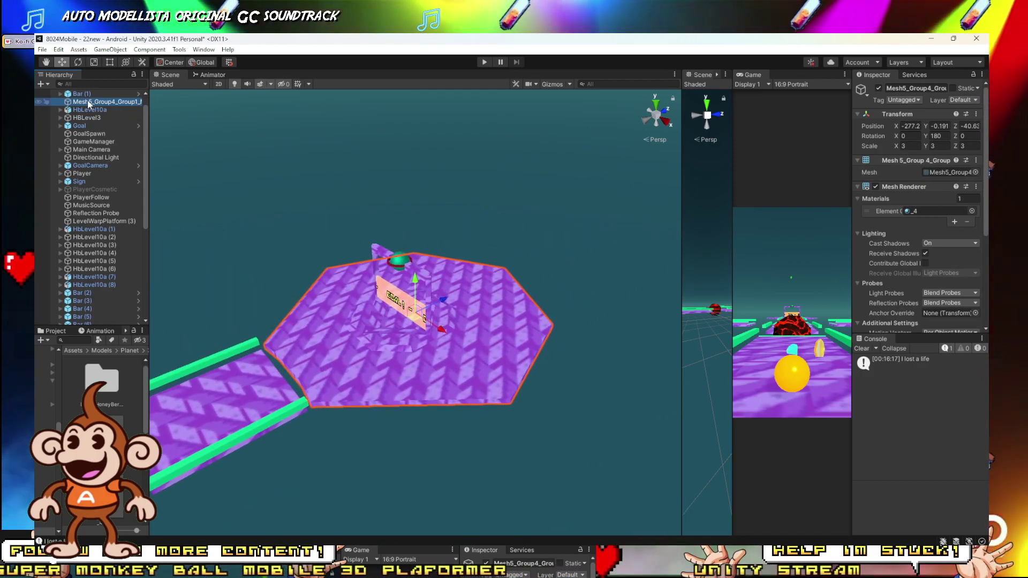
type("Go")
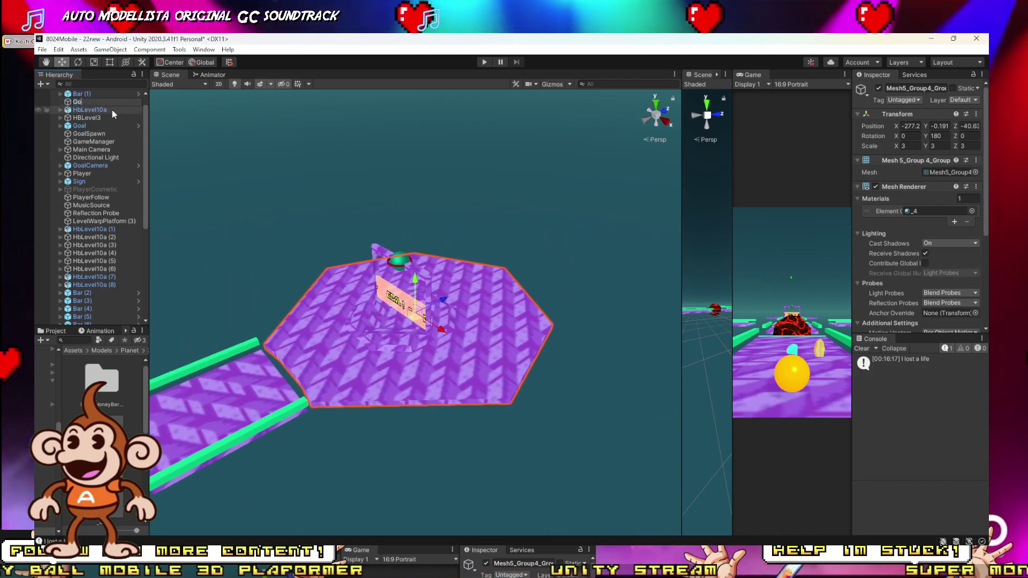
type("alStage")
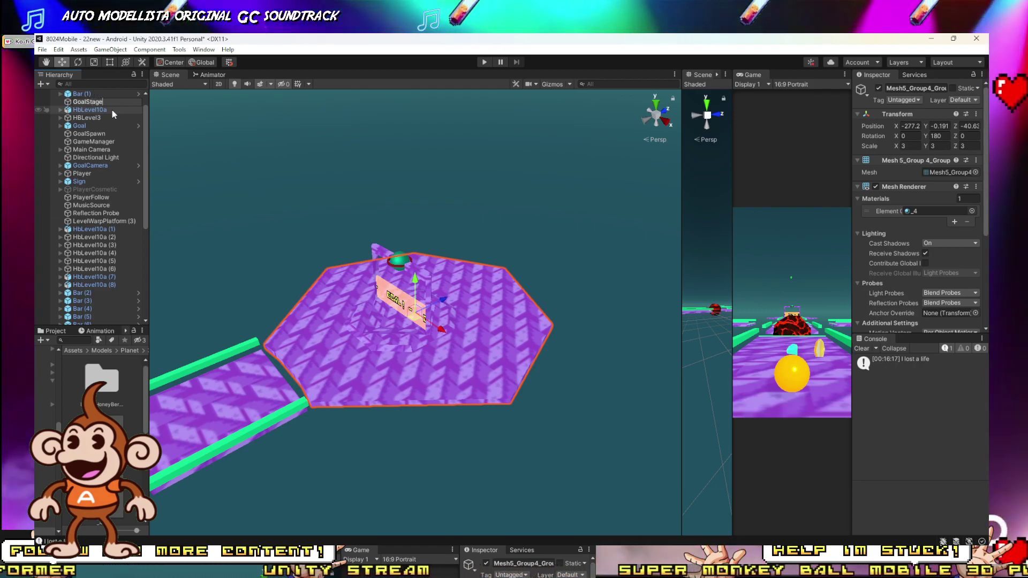
Move Bar (1) between HbLevel10a (8) and Bar (2) in the Hierarchy.
left_click(82, 94)
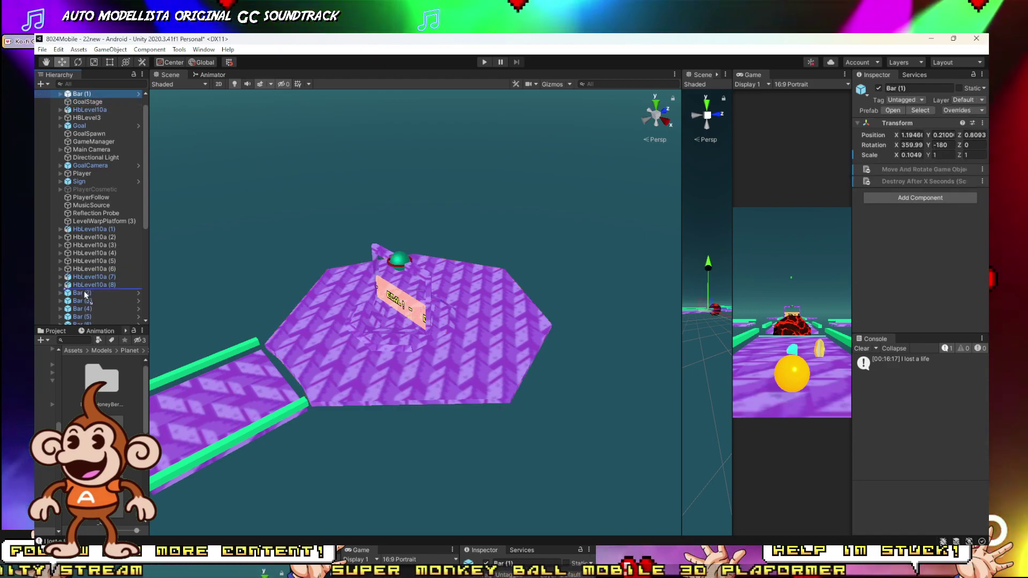
left_click_drag(84, 292, 84, 292)
Select GoalStage, Goal and GoalSpawn and move them directly above HbLevel10a (1) in the Hierarchy.
scroll(87, 154, "up", 1)
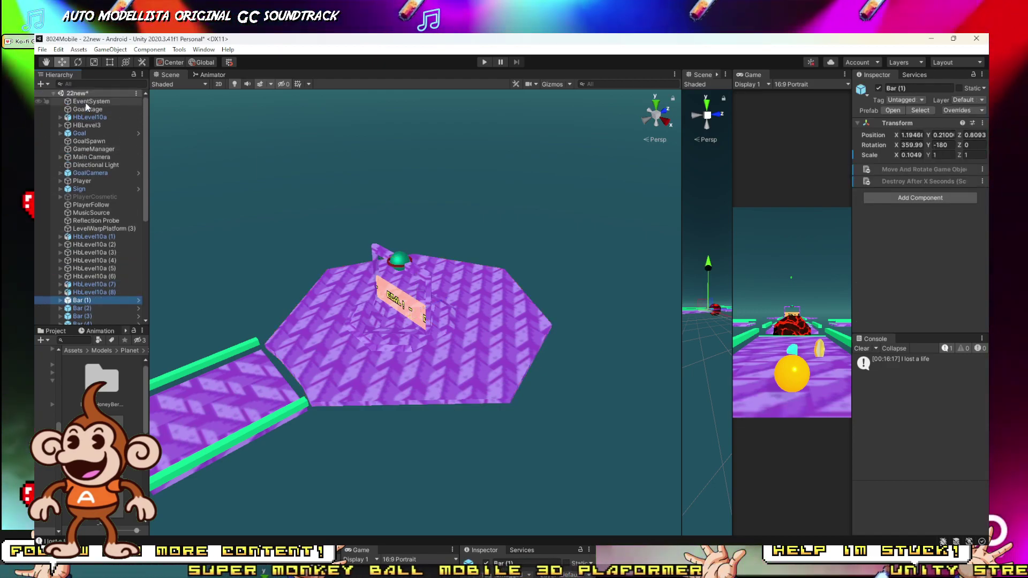
left_click(86, 103)
left_click(86, 110)
left_click(85, 133, "ctrl")
left_click(86, 140, "ctrl")
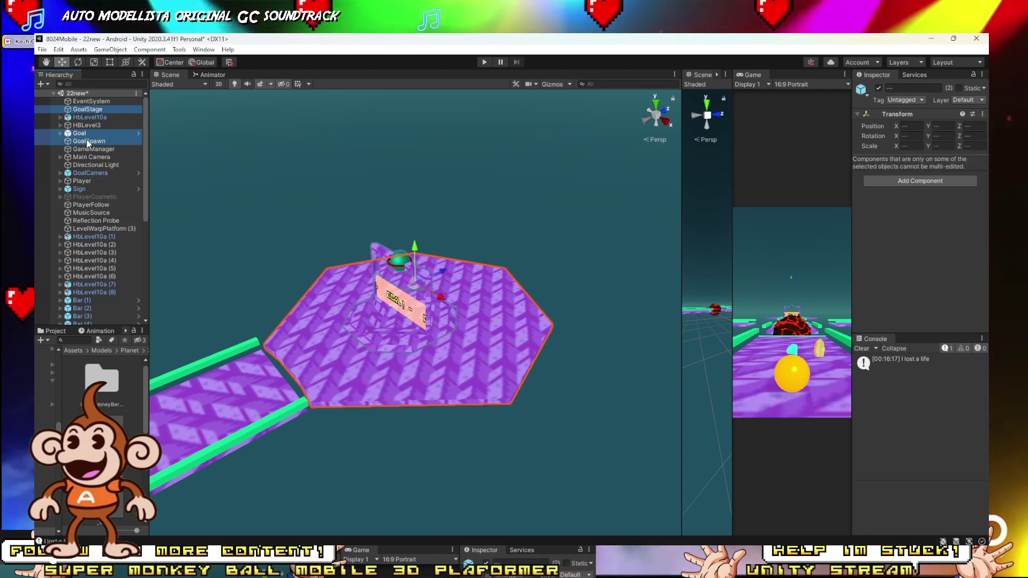
left_click_drag(85, 311, 91, 233)
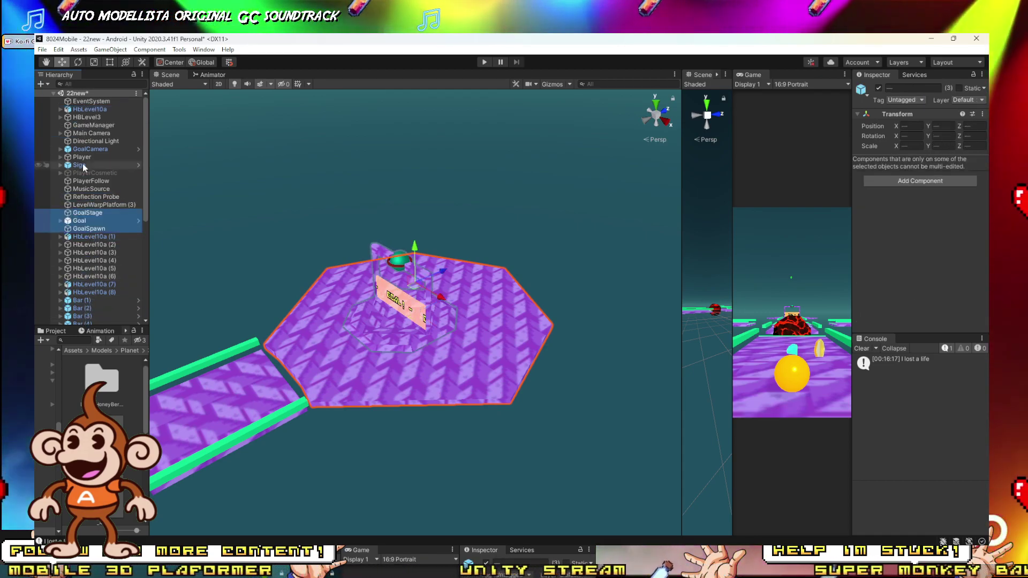
Select HbLevel10a and HBLevel3 and move them between GoalSpawn and HbLevel10a (1) in the Hierarchy.
left_click(80, 109)
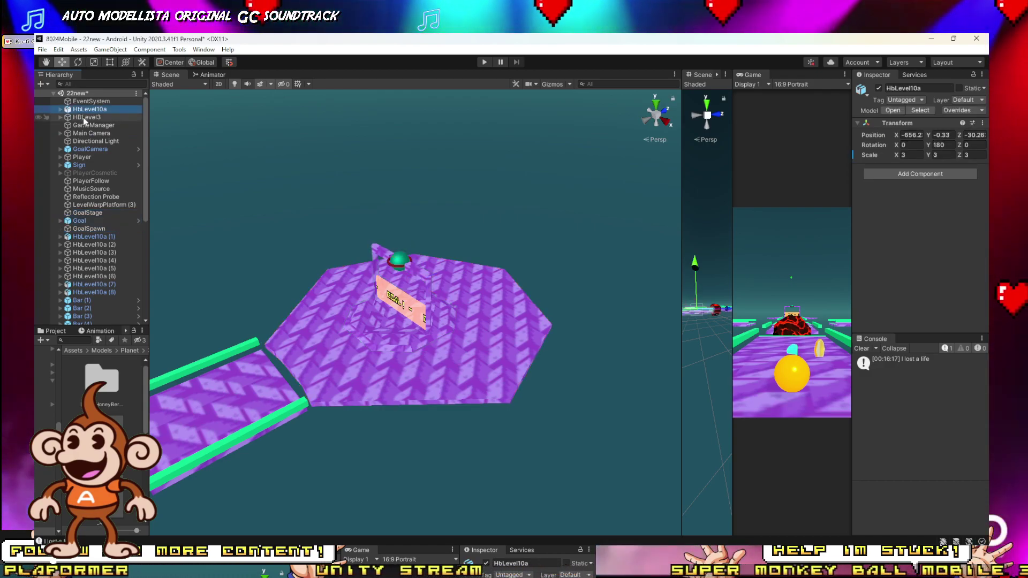
left_click(83, 117, "shift")
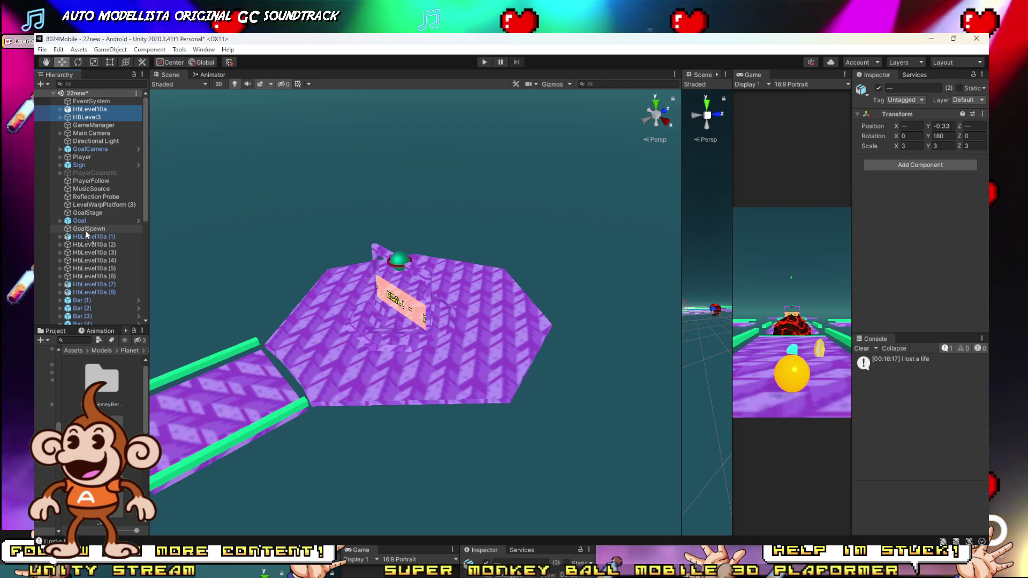
left_click_drag(86, 234, 85, 230)
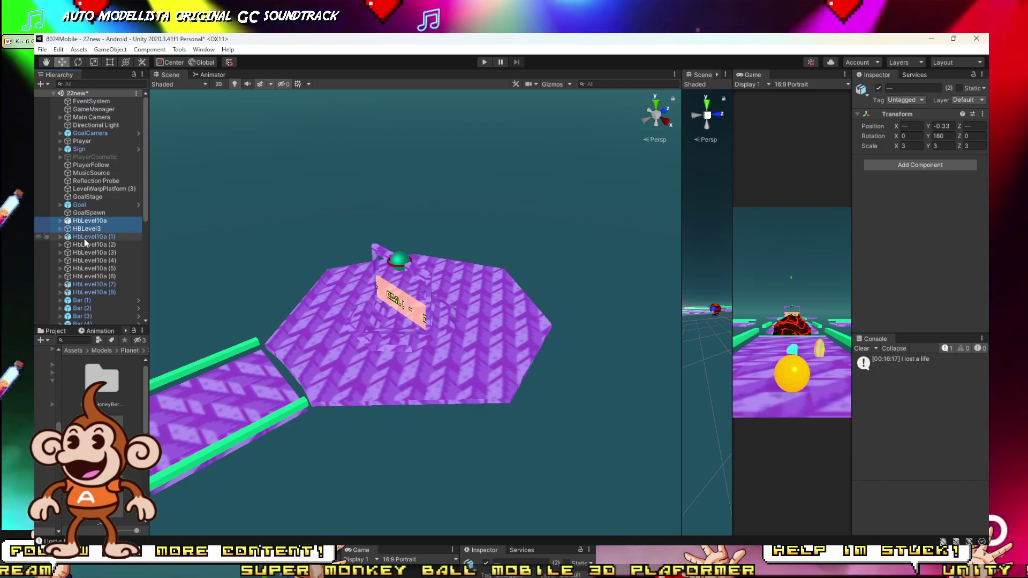
Select the lava fireball in the gap and preview its Smoke particle effect in the scene.
right_click_drag(421, 314, 482, 294)
key("s")
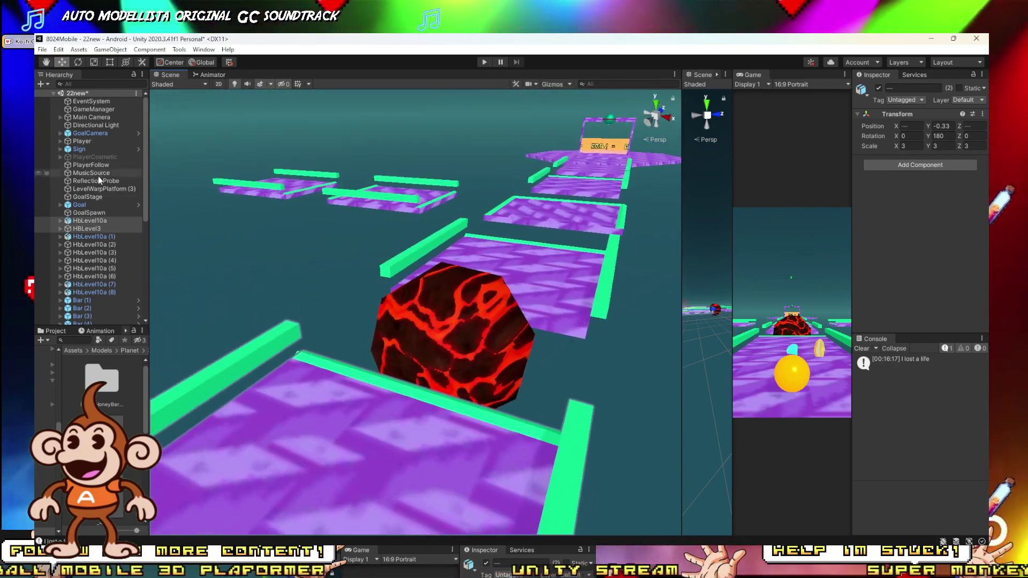
scroll(108, 215, "down", 6)
left_click(505, 341)
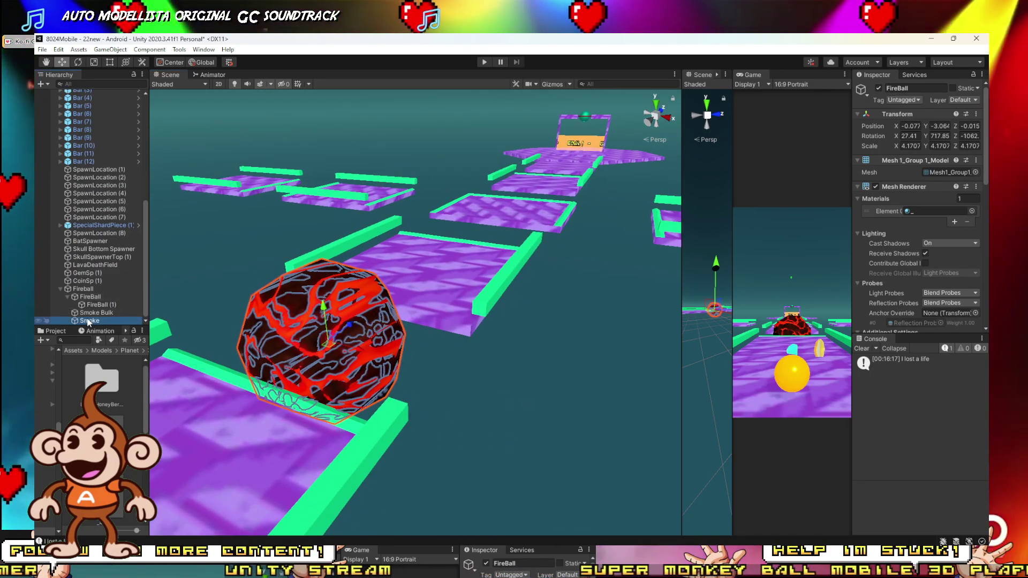
left_click(88, 319)
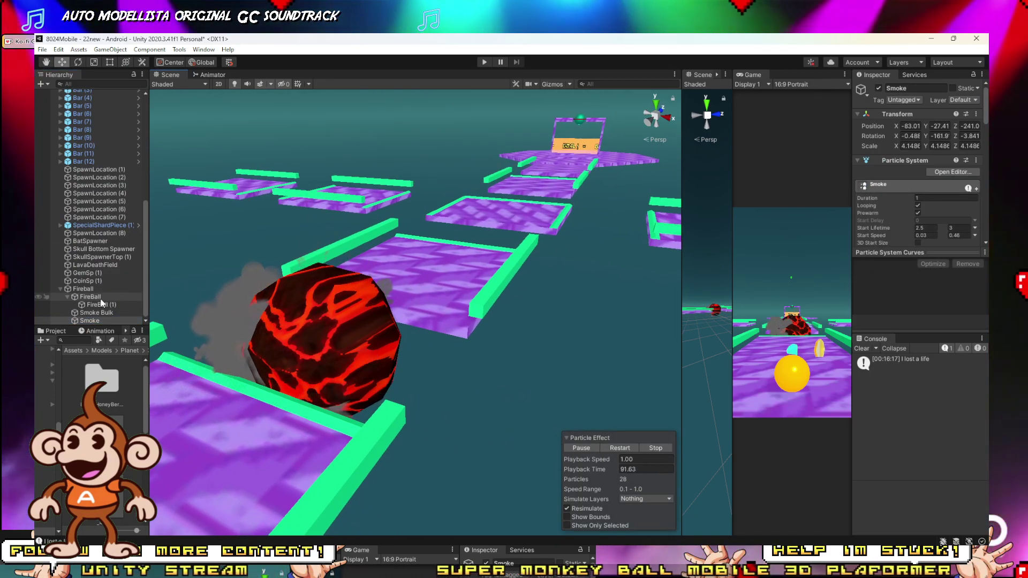
Reshape the Smoke Bulk's Size over Lifetime curve, raising its end point and tilting the middle key's tangent upward.
left_click(92, 313)
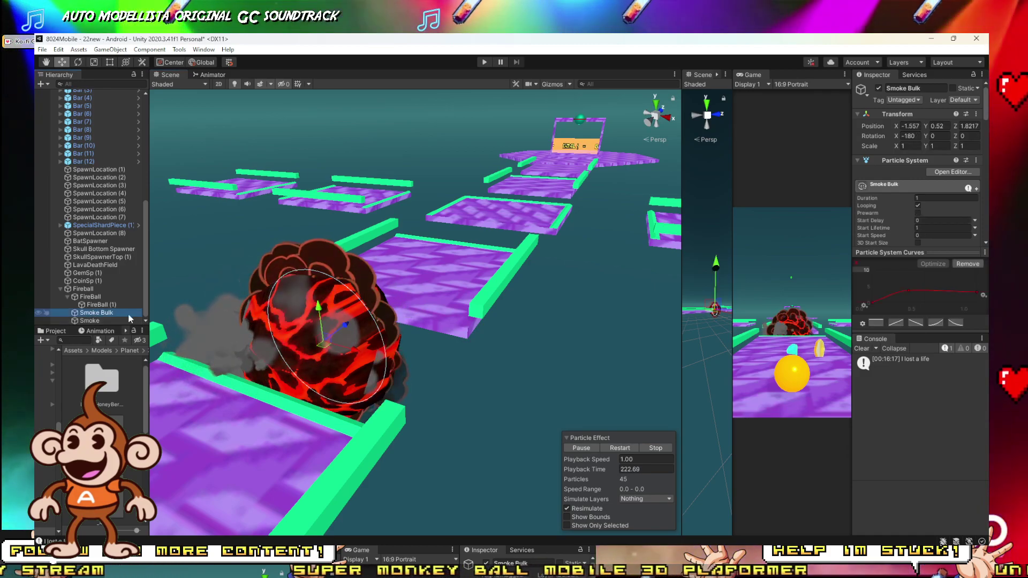
scroll(942, 239, "down", 10)
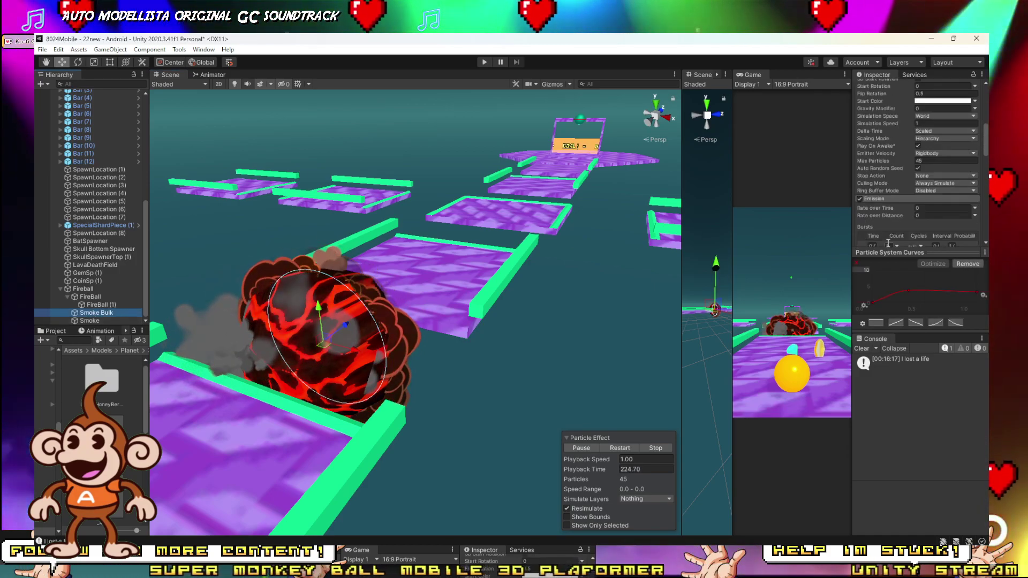
scroll(886, 194, "down", 5)
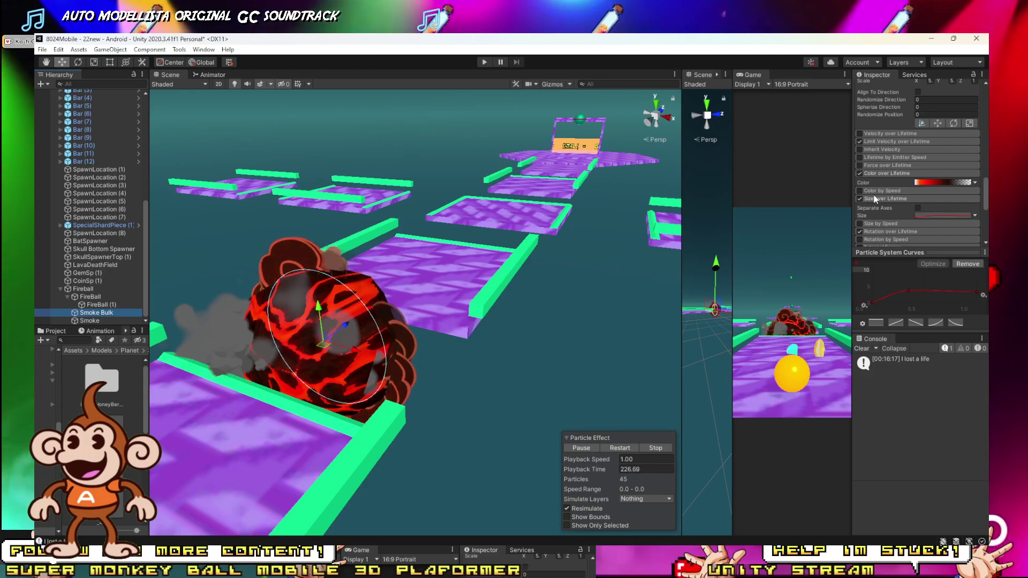
left_click(886, 199)
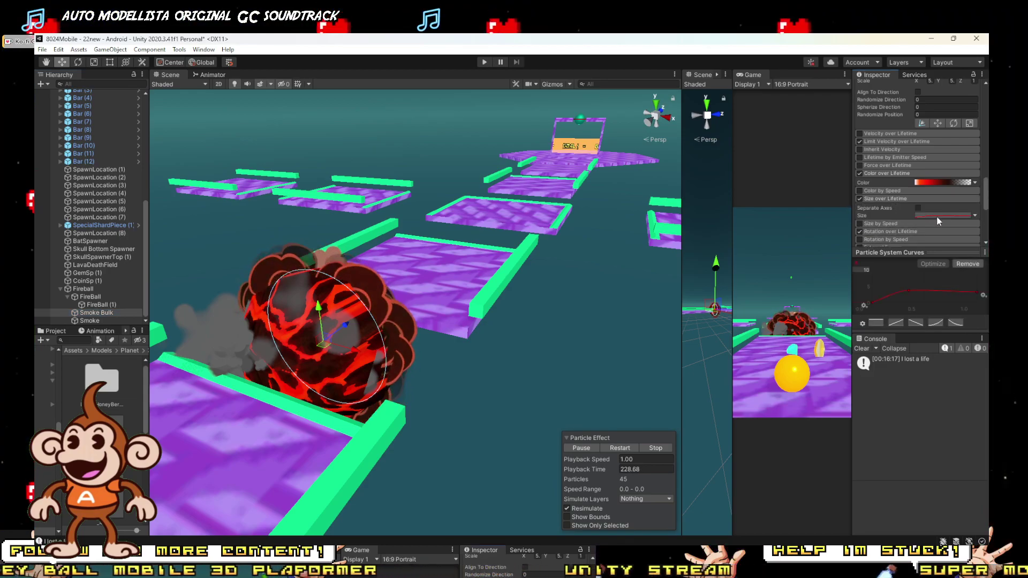
scroll(943, 225, "down", 3)
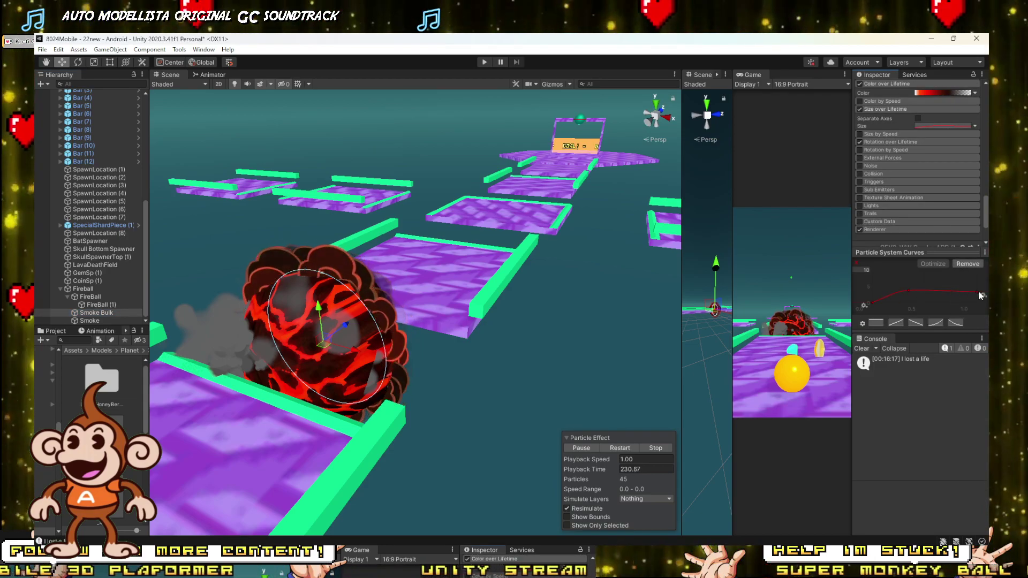
left_click_drag(978, 291, 962, 278)
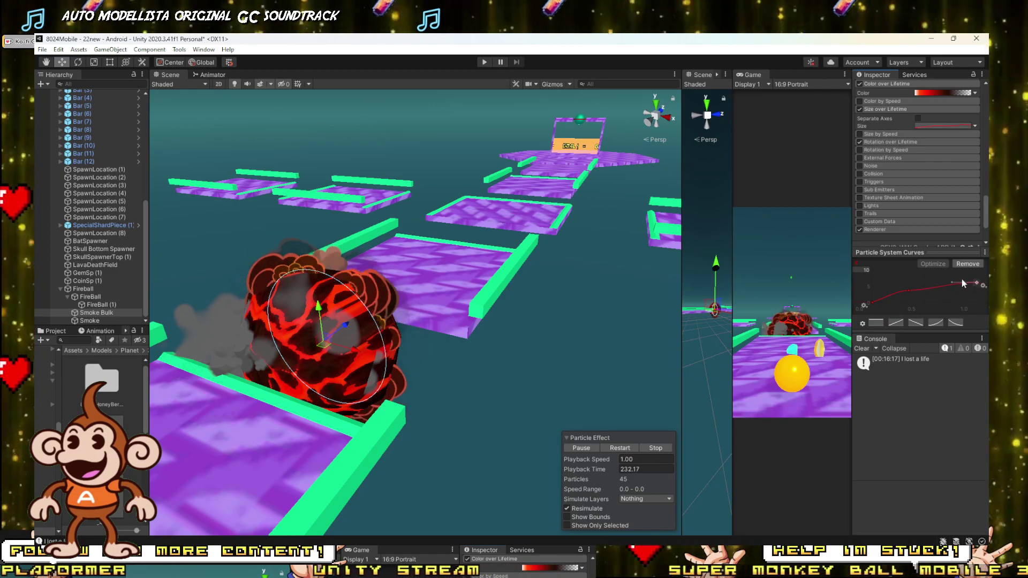
double_click(911, 290)
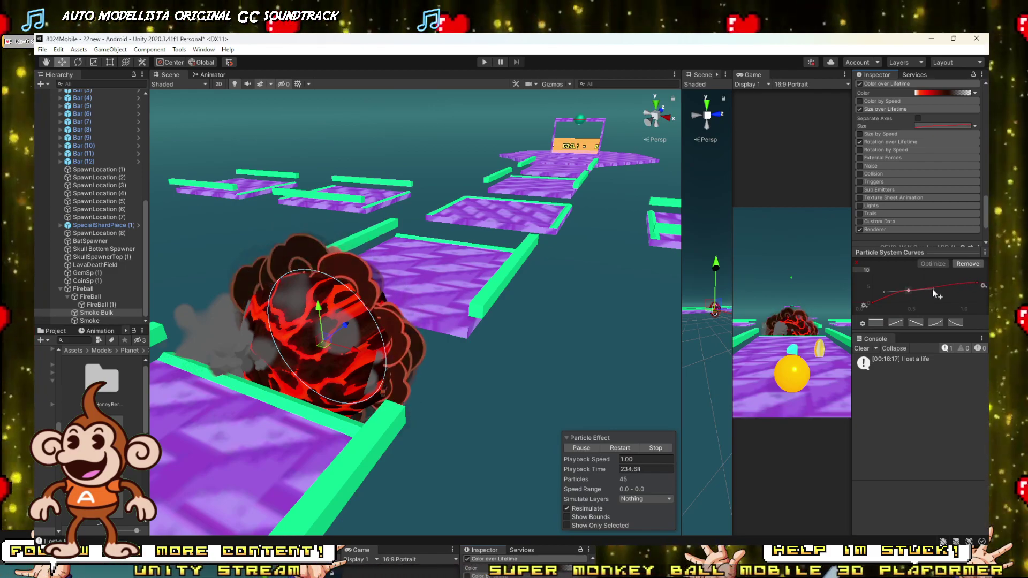
mouse_move(933, 288)
left_mouse_down()
mouse_move(933, 262)
mouse_move(933, 272)
left_mouse_up()
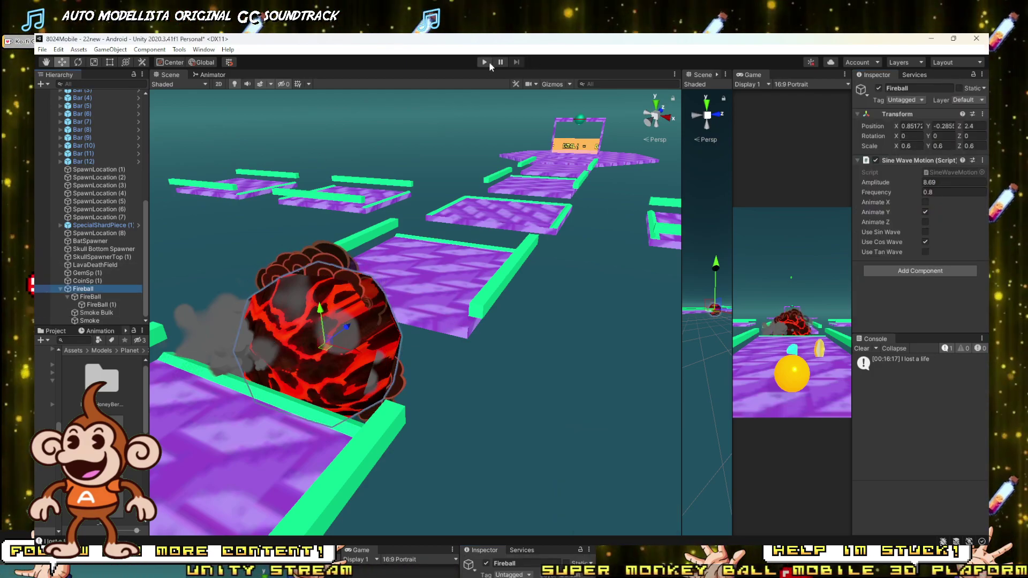
Playtest the level in a widened Game view, rolling the ball past the gem and coin toward the fireball gap.
left_click(488, 62)
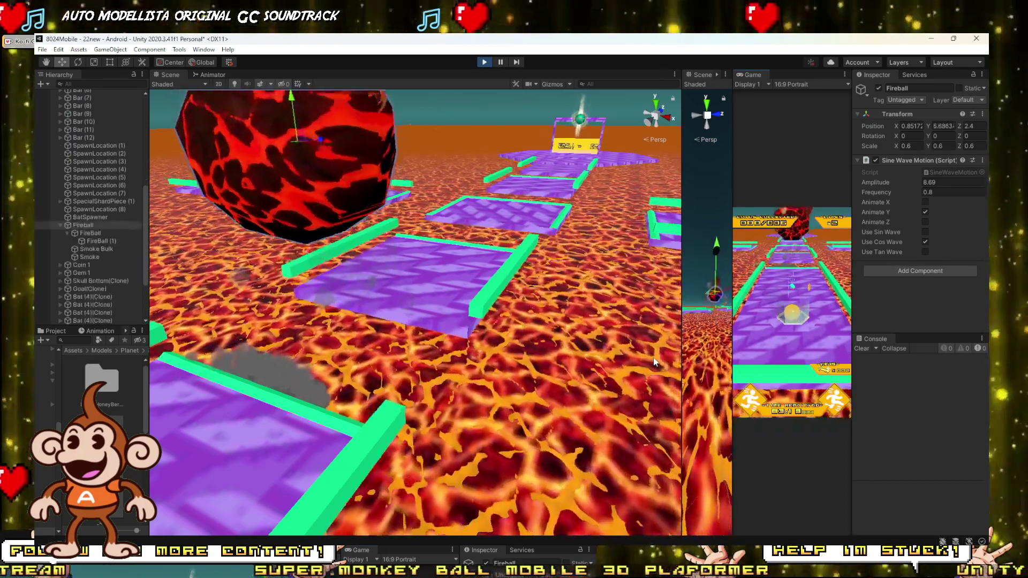
left_click_drag(732, 308, 408, 296)
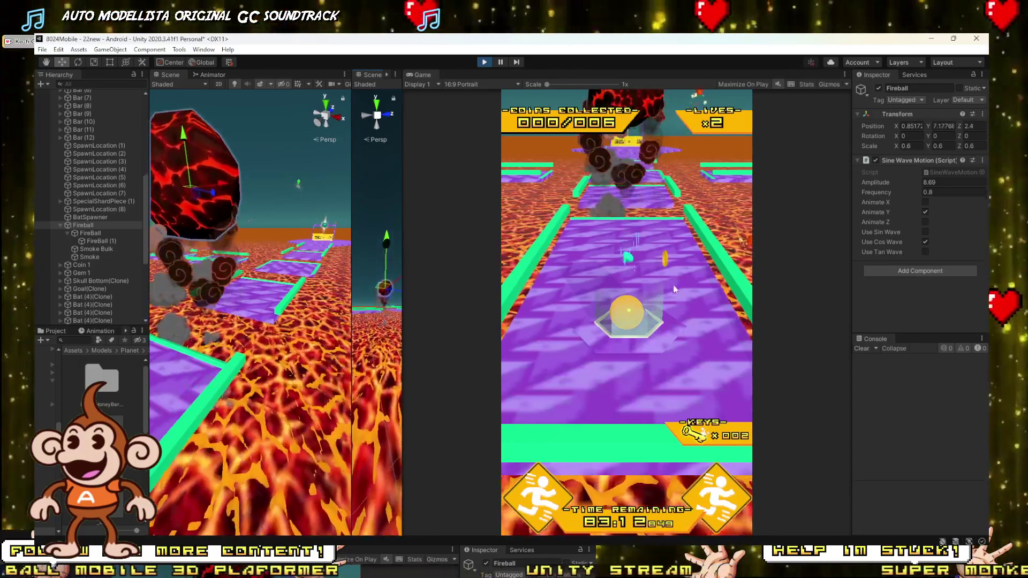
left_click(666, 277)
key("d")
key("w")
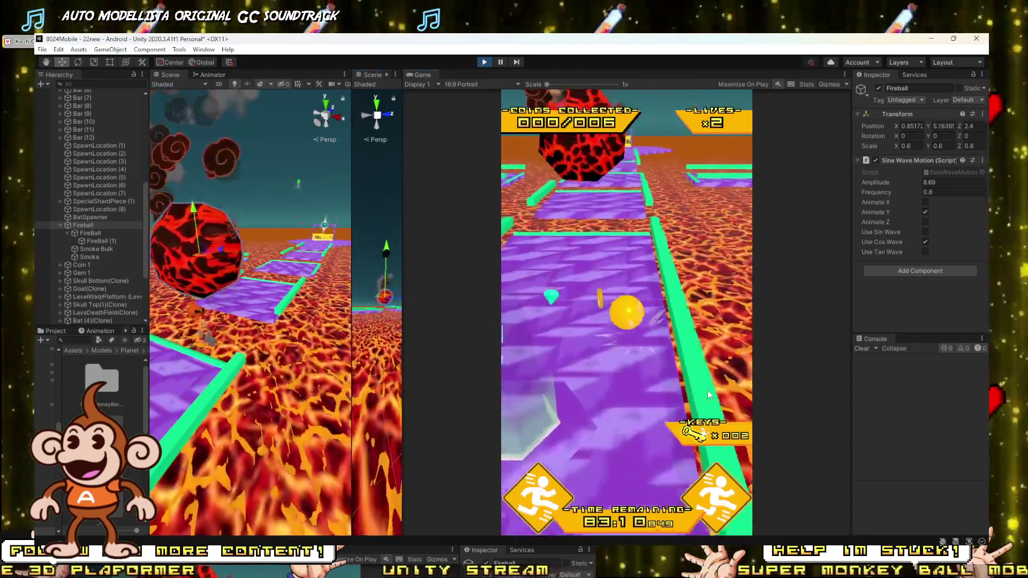
left_click(708, 395)
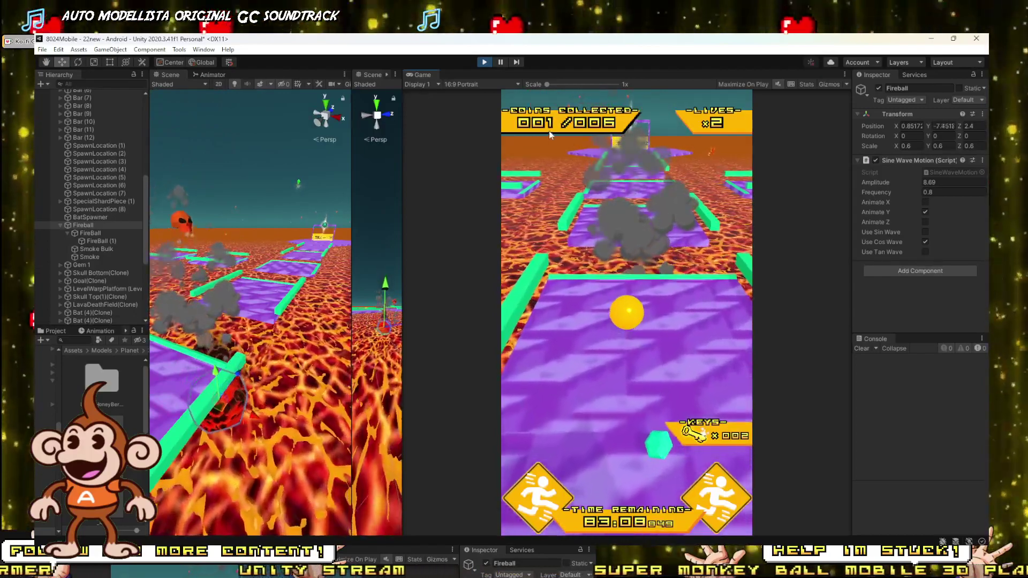
left_click(484, 62)
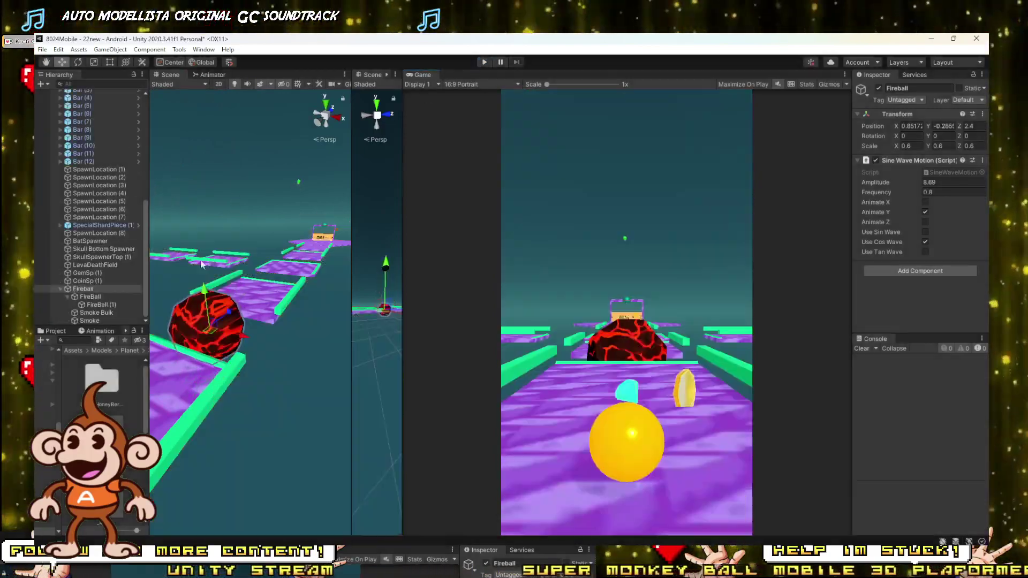
Add a Mesh Collider component to FireBall (1), the child of the FireBall mesh.
left_click(74, 290)
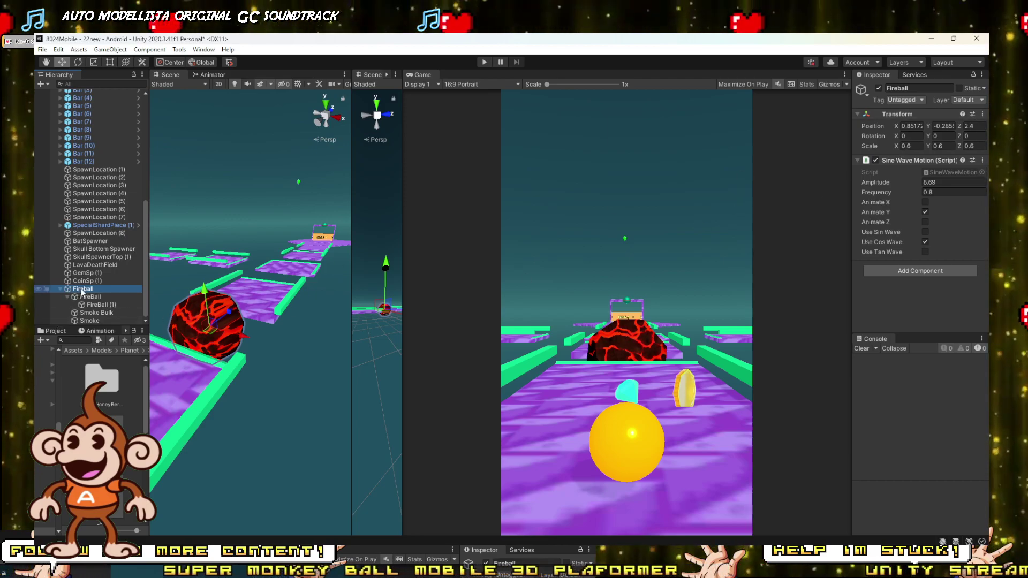
left_click(78, 288)
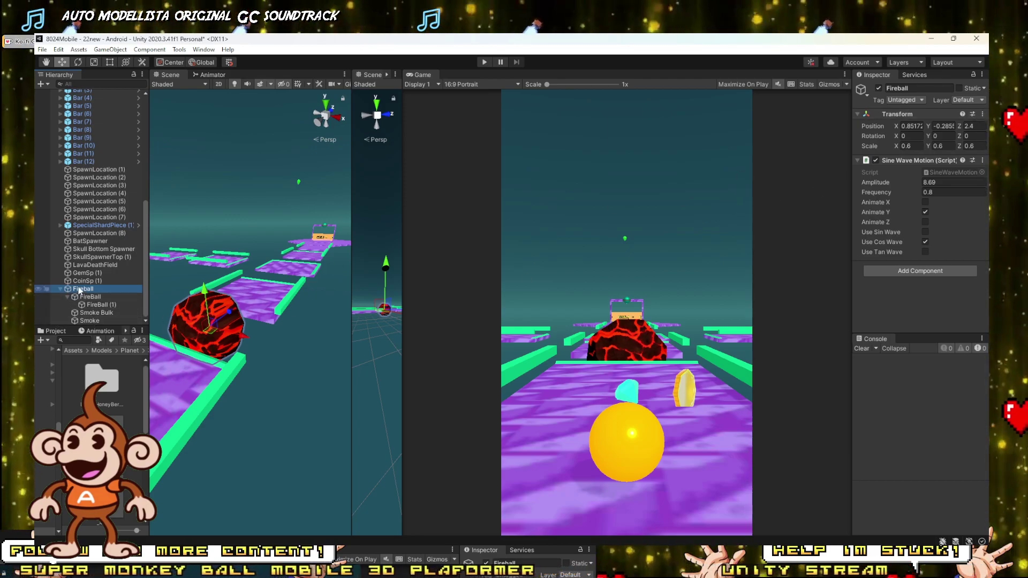
left_click(88, 304)
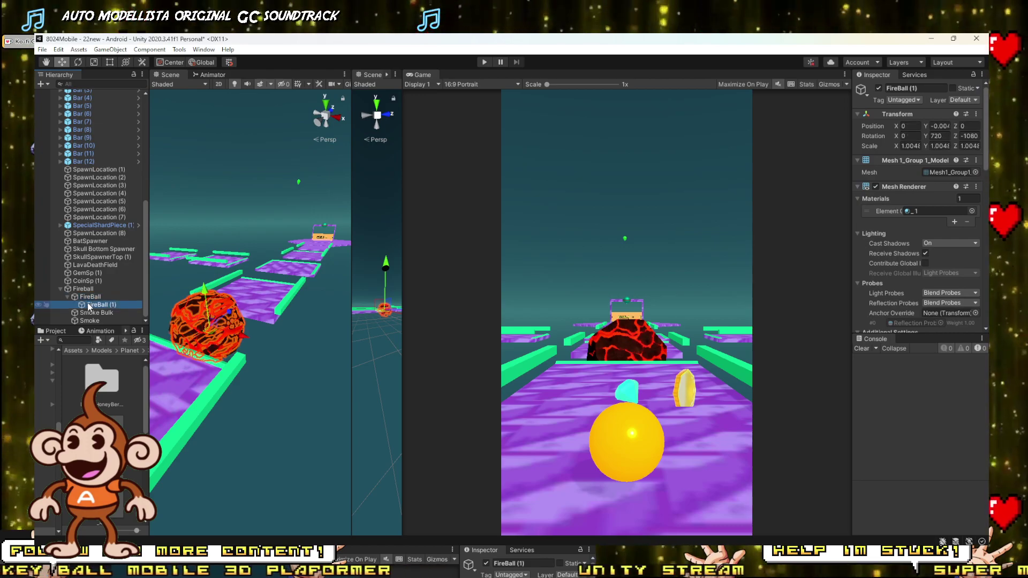
key("Up")
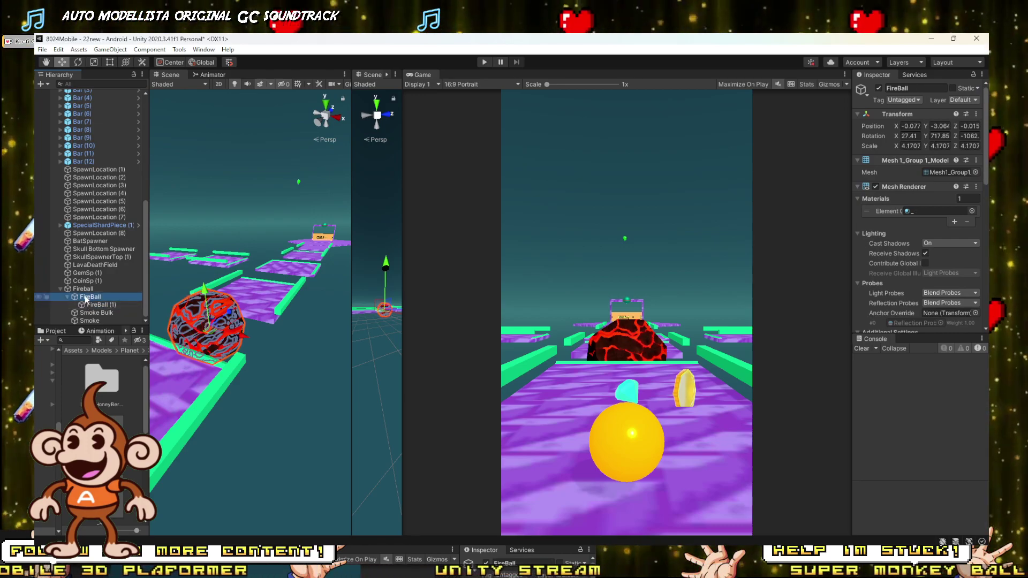
left_click(86, 304)
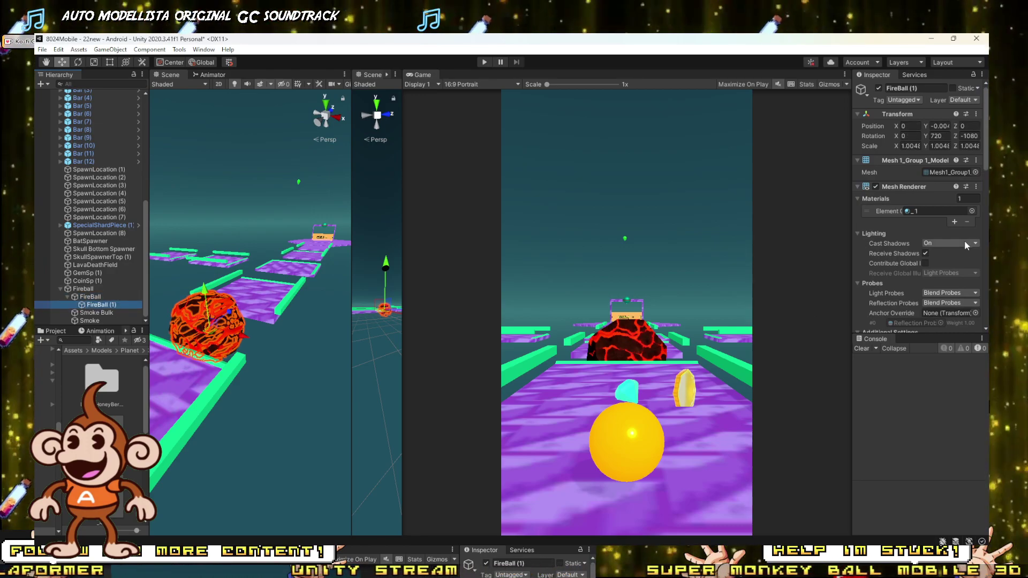
scroll(937, 268, "down", 10)
scroll(916, 280, "down", 5)
left_click(908, 320)
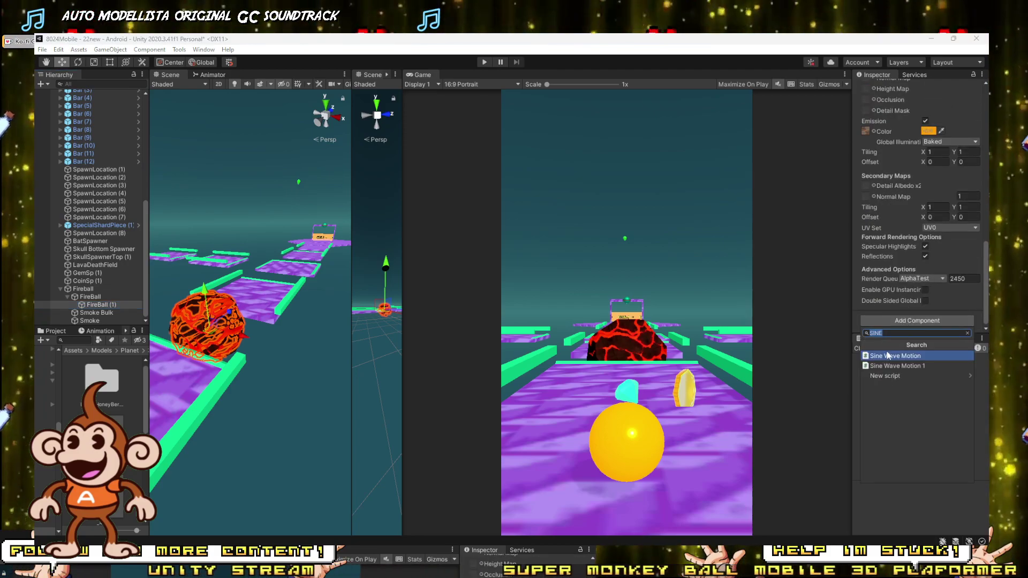
type("mesh")
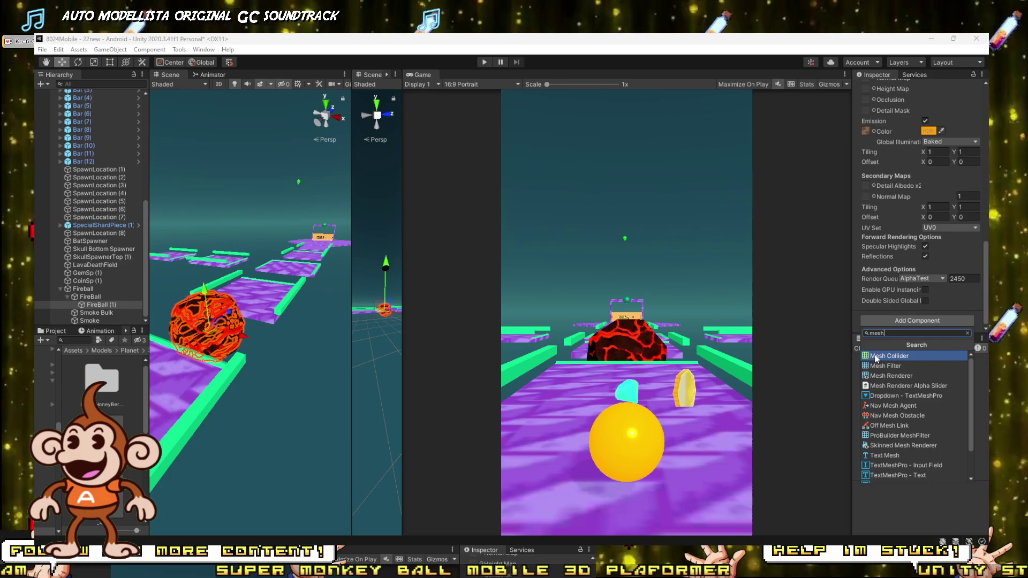
left_click(876, 357)
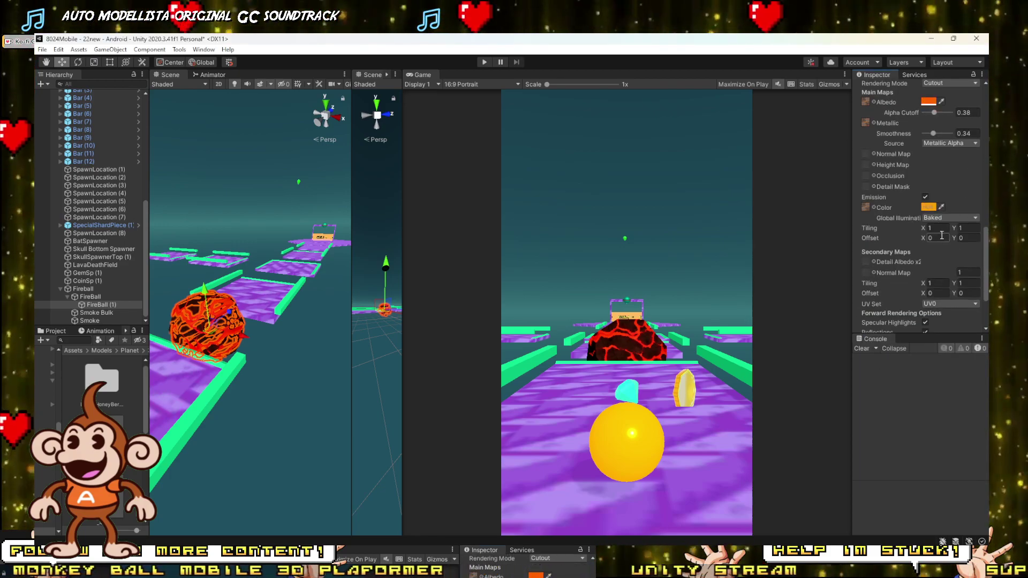
Assign FireBall (1) to the bumperBuddyMask layer.
scroll(911, 236, "up", 15)
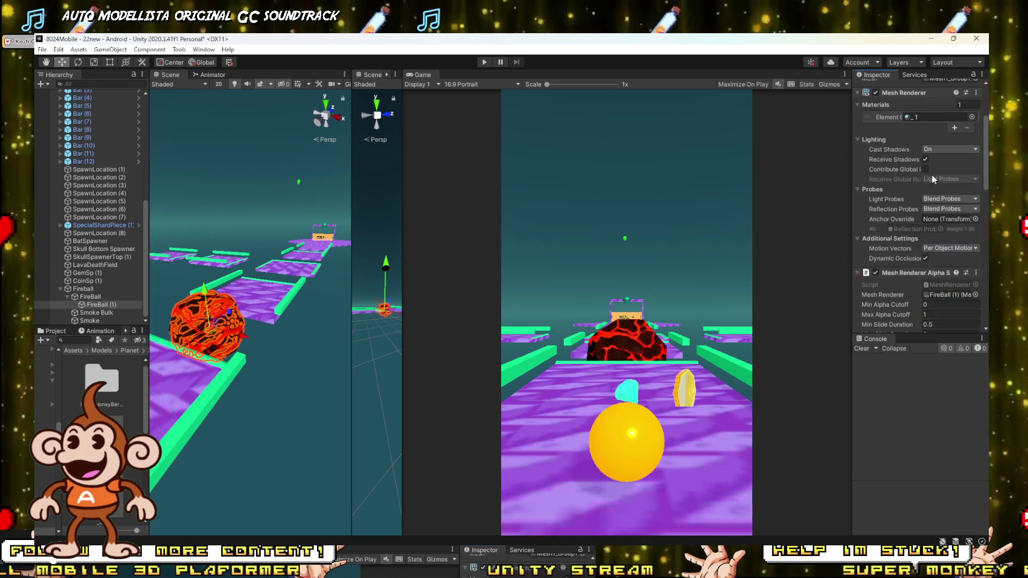
left_click(961, 99)
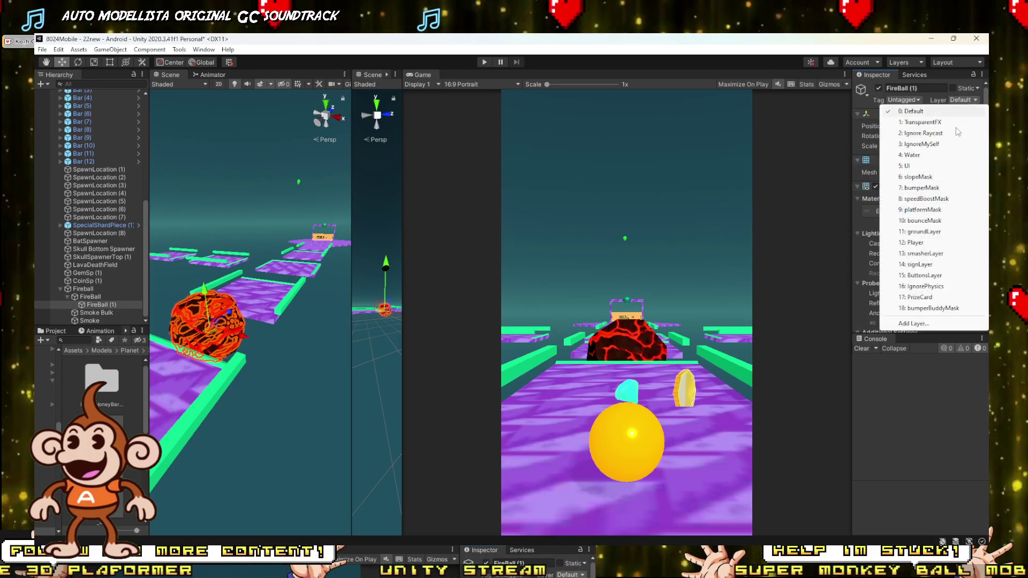
left_click(929, 310)
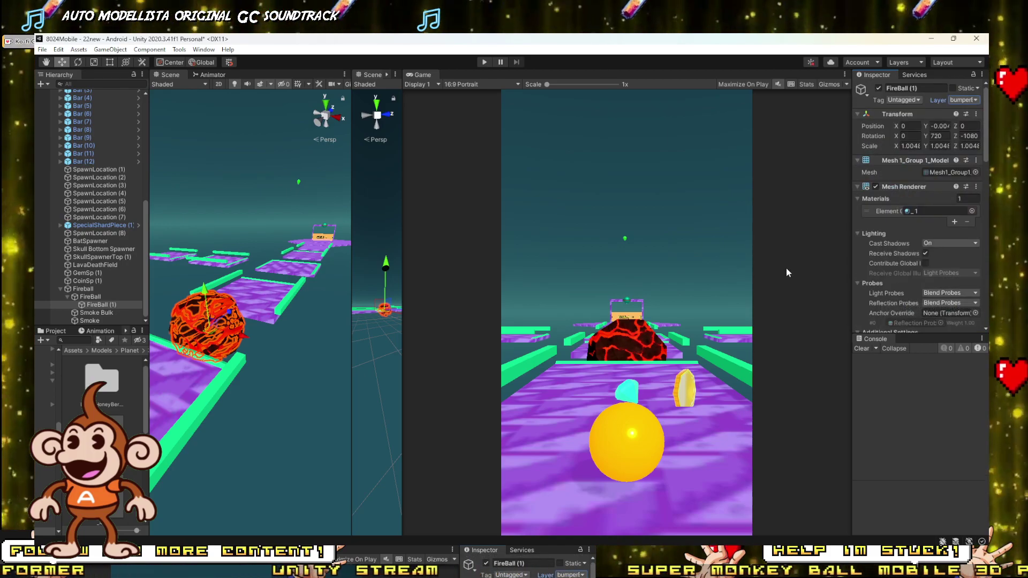
Playtest the ball's contact with the fireball after the layer change, and exit play mode.
left_click(483, 62)
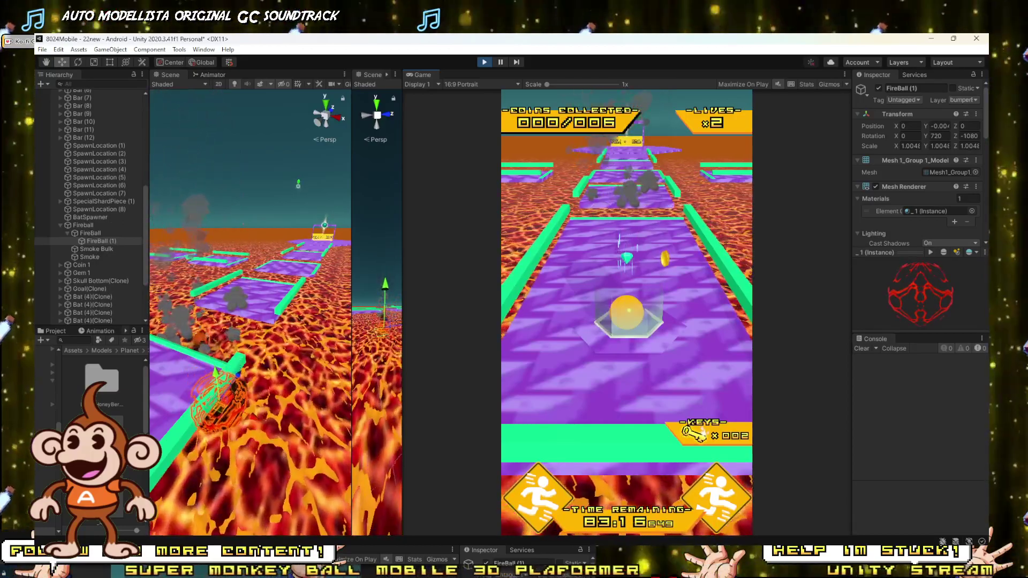
left_click(717, 500)
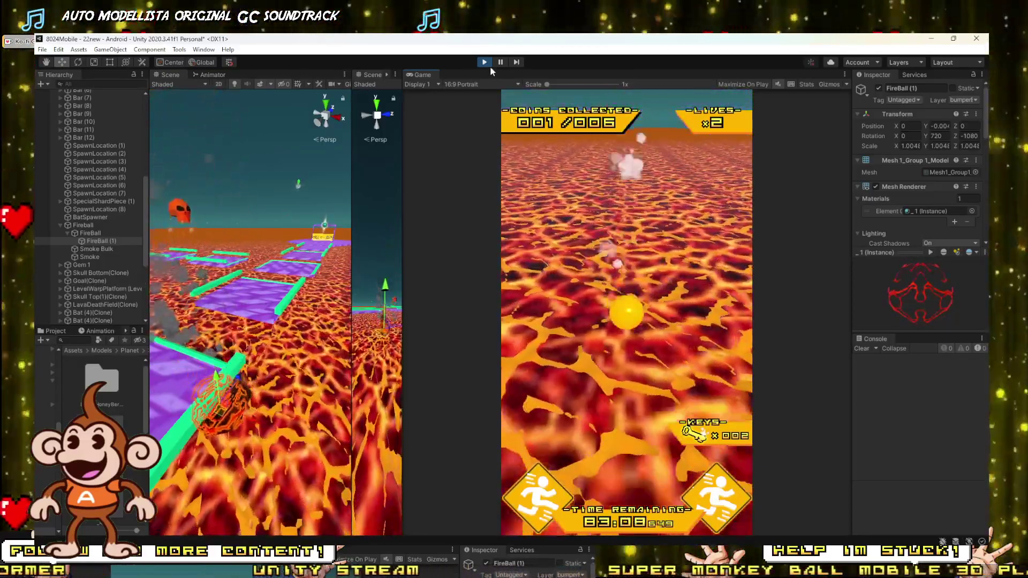
left_click(487, 63)
Playtest the level two more times, collecting coins and crossing the fireball gap to check the collision.
key("ctrl+p")
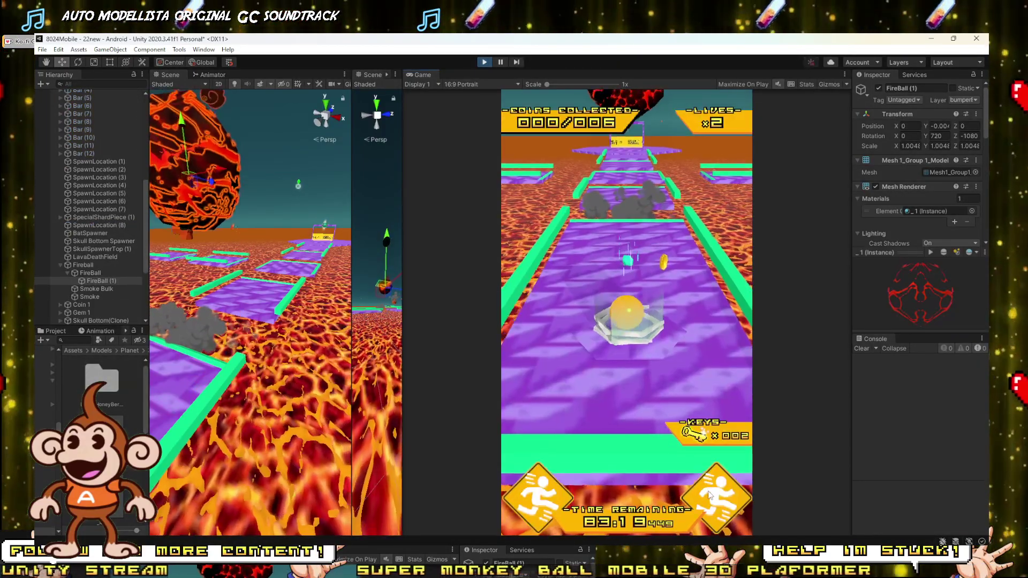
left_click(710, 496)
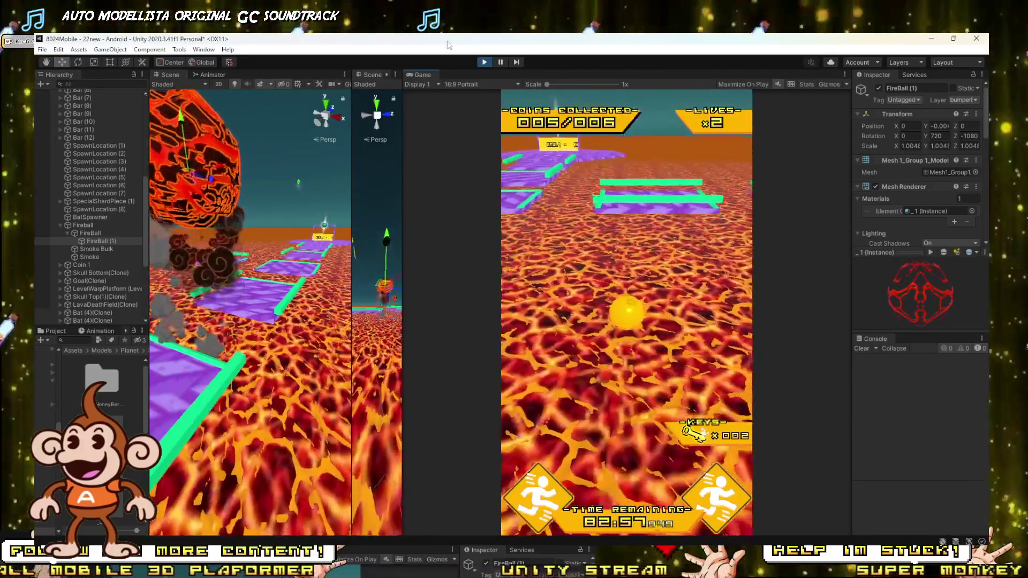
left_click(486, 63)
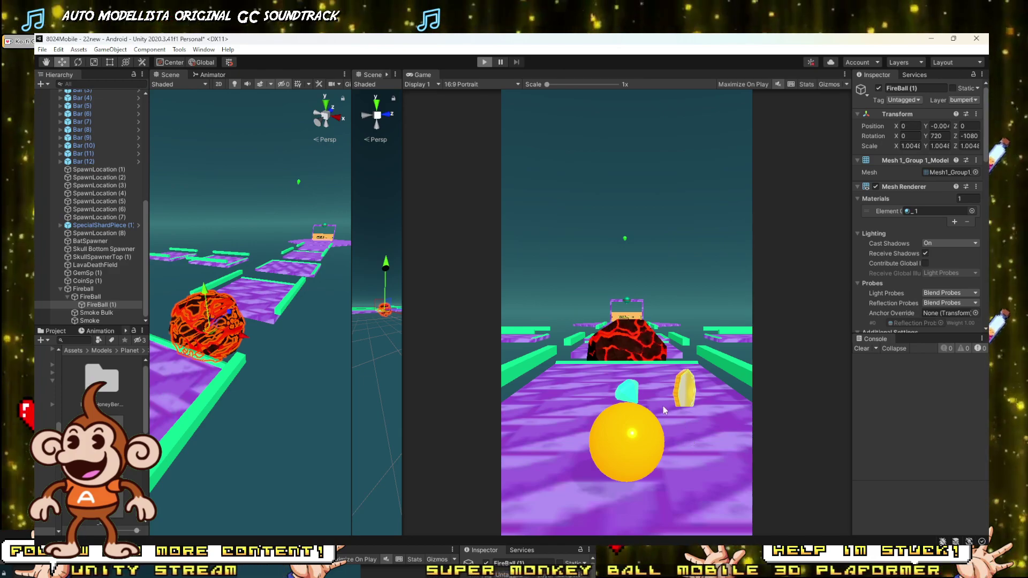
left_click(488, 63)
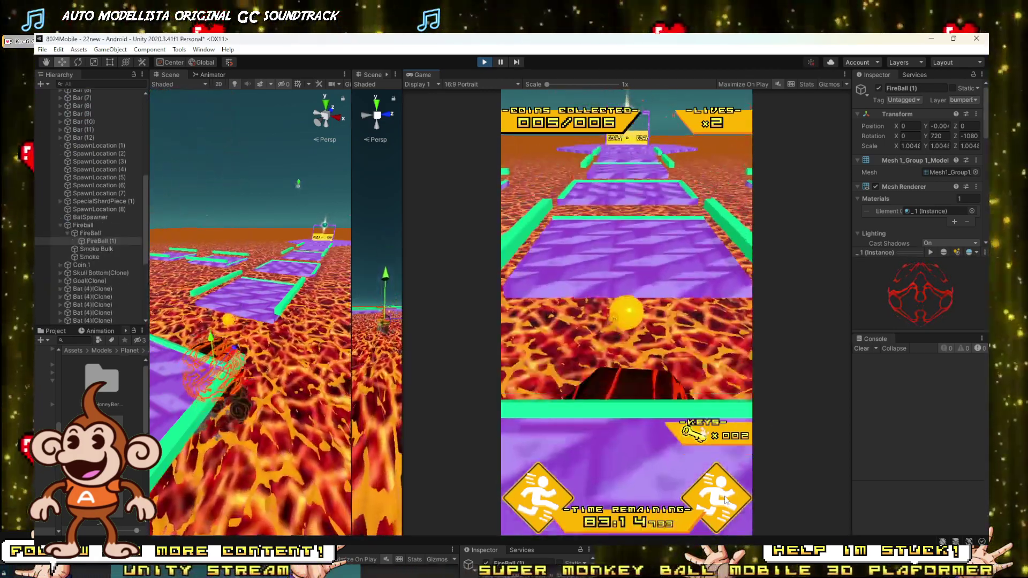
left_click(484, 62)
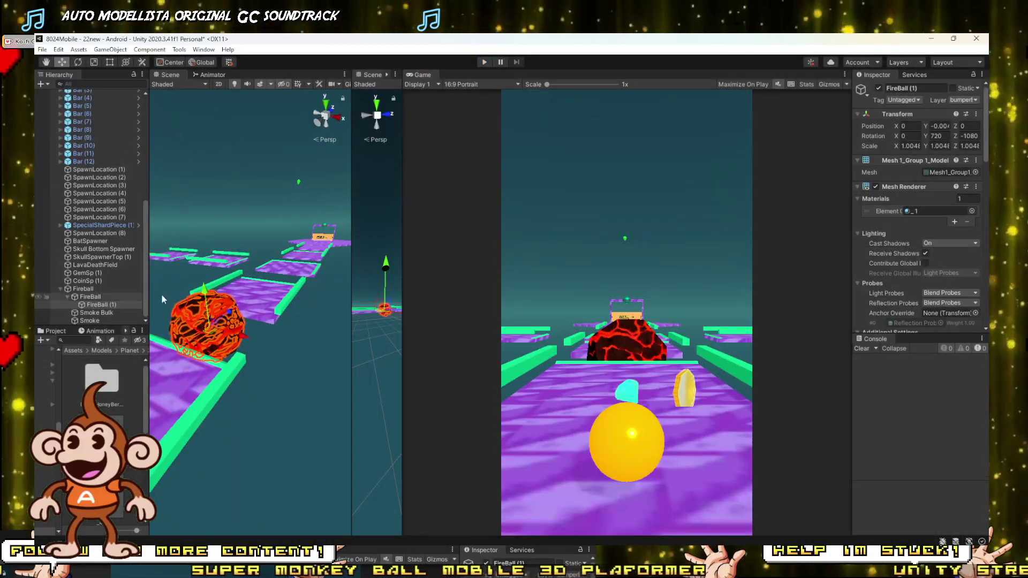
Replace the Mesh Collider on FireBall (1) with a Box Collider.
scroll(964, 262, "down", 15)
scroll(966, 249, "up", 10)
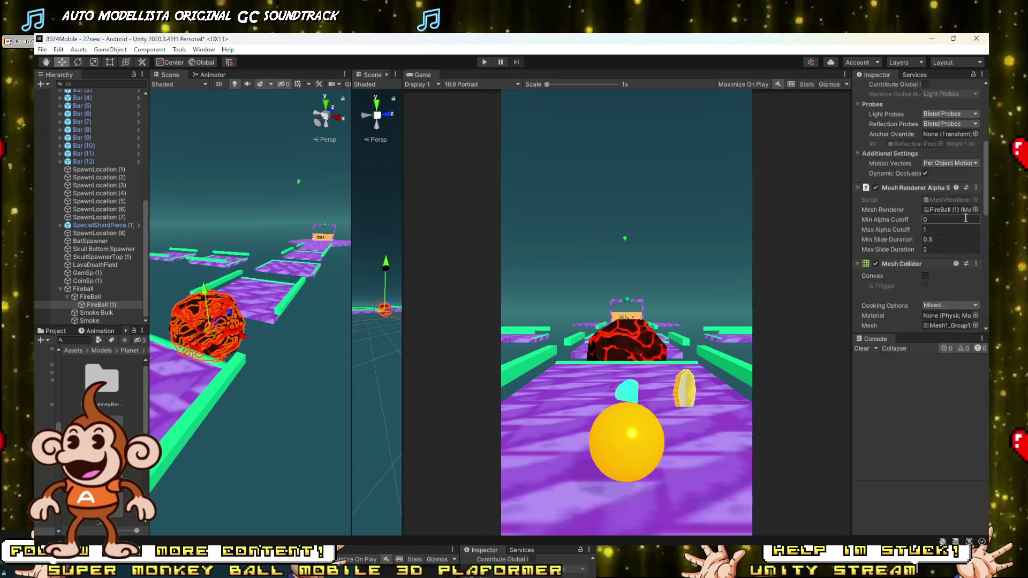
right_click(873, 266)
left_click(921, 312)
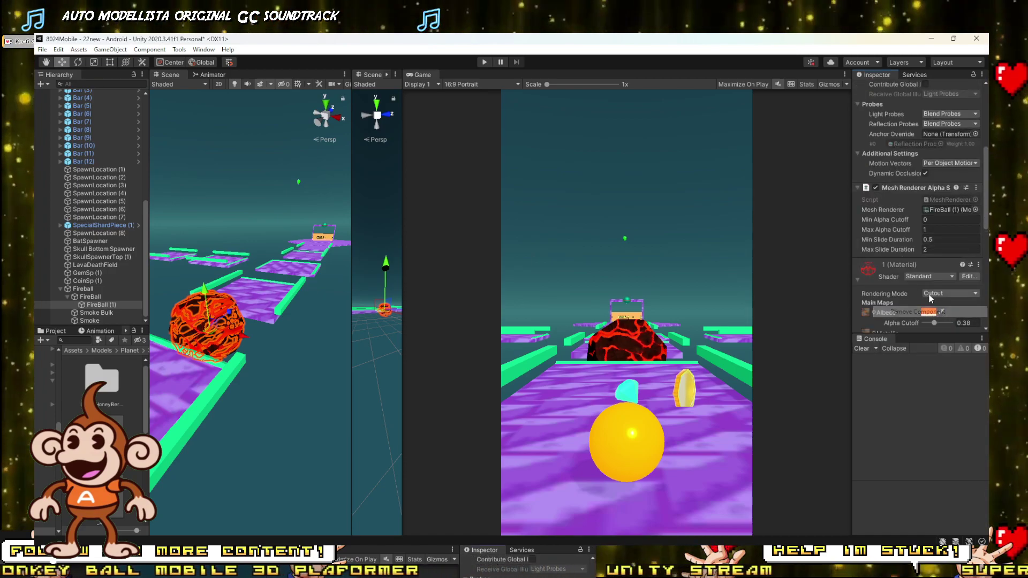
scroll(918, 268, "down", 10)
left_click(918, 320)
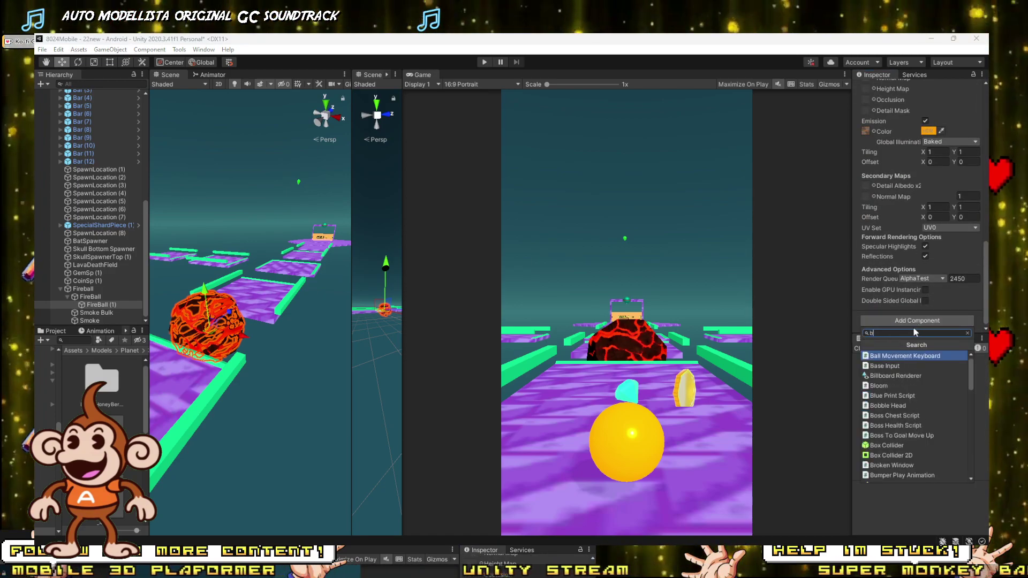
type("box")
left_click(884, 356)
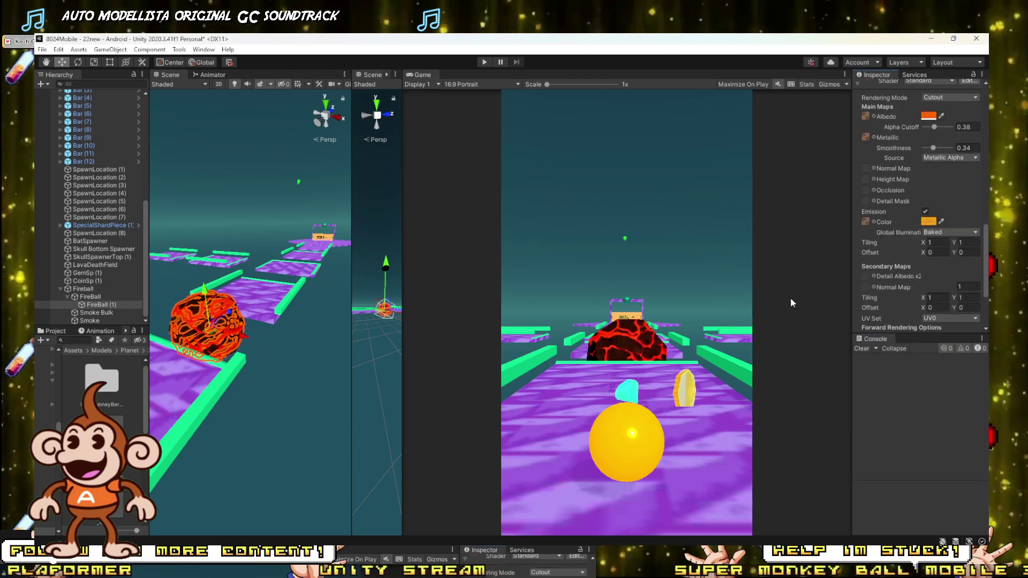
Playtest the level repeatedly with the fireball's Box Collider, rolling the ball toward the fireball gap, and exit play mode.
left_click(484, 62)
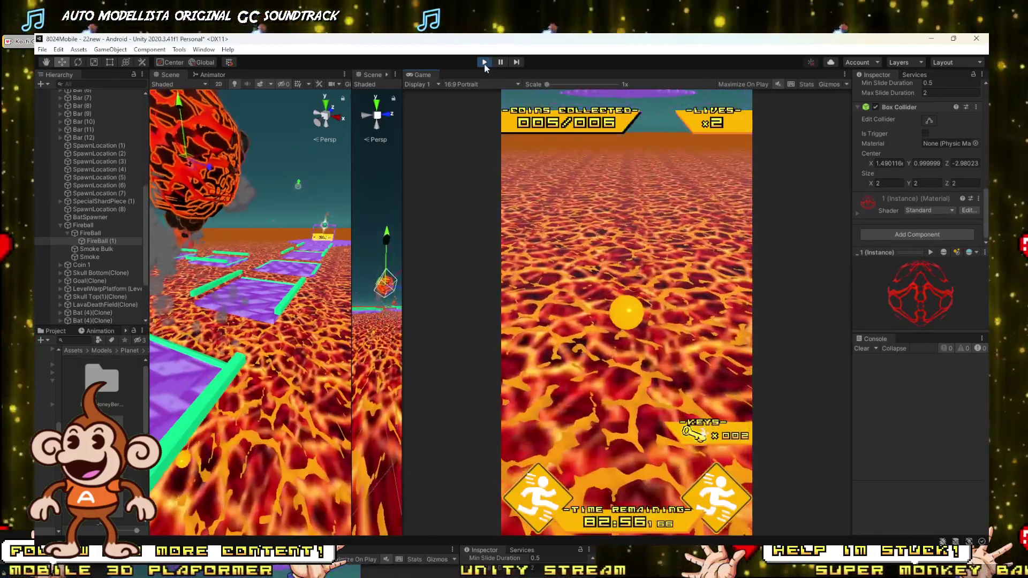
left_click(484, 62)
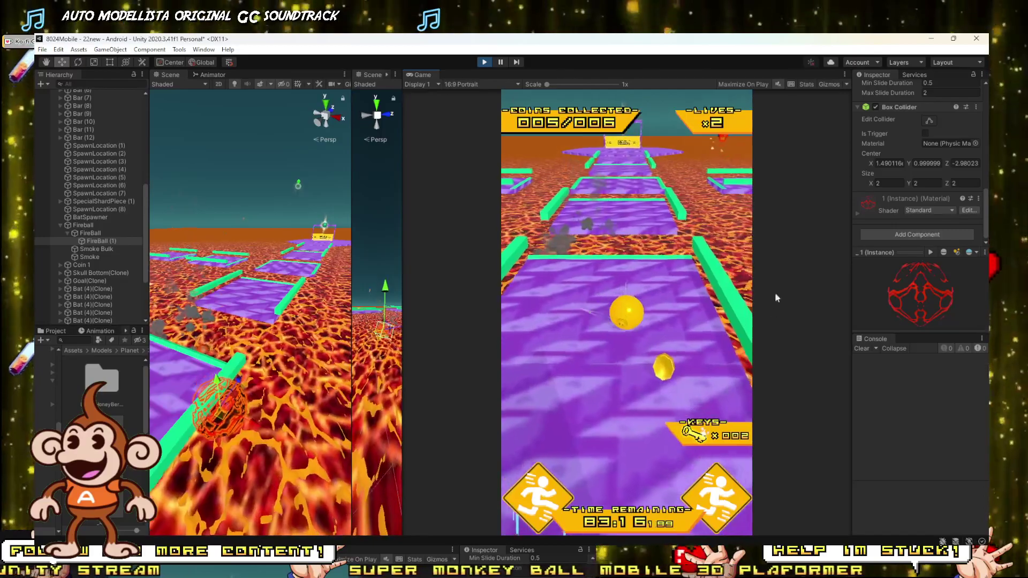
left_click(780, 84)
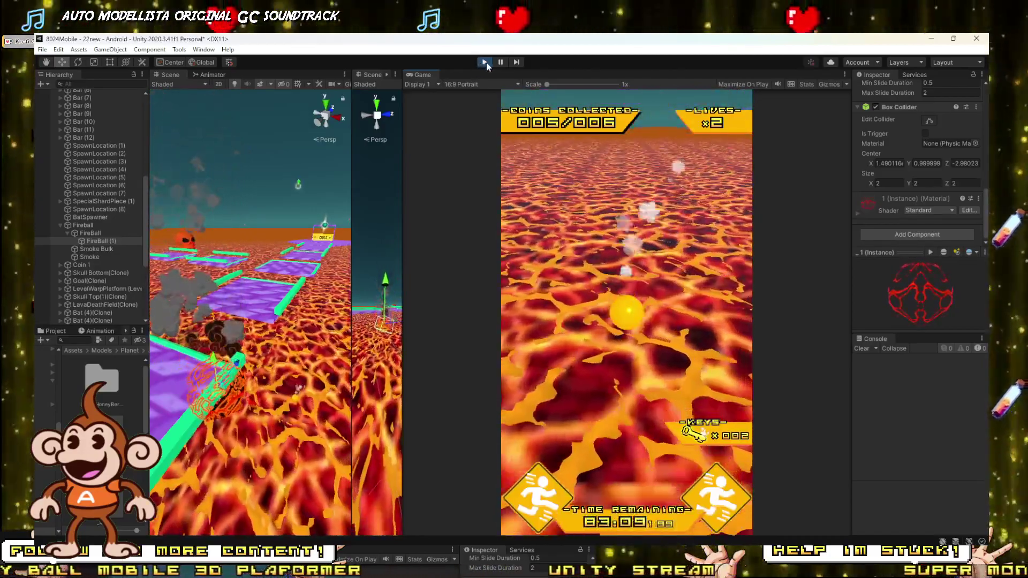
left_click(485, 63)
left_click(485, 63)
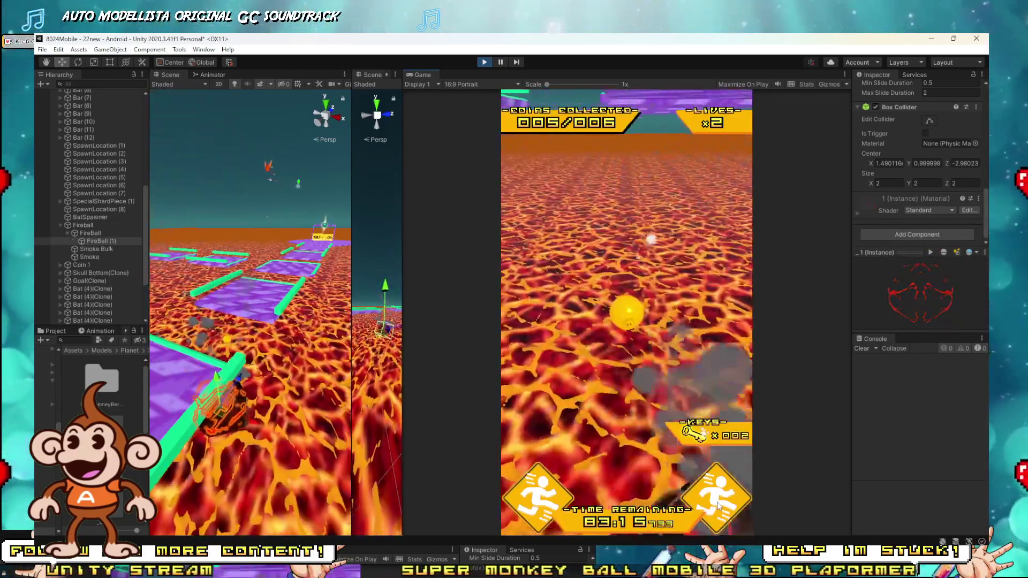
left_click(484, 63)
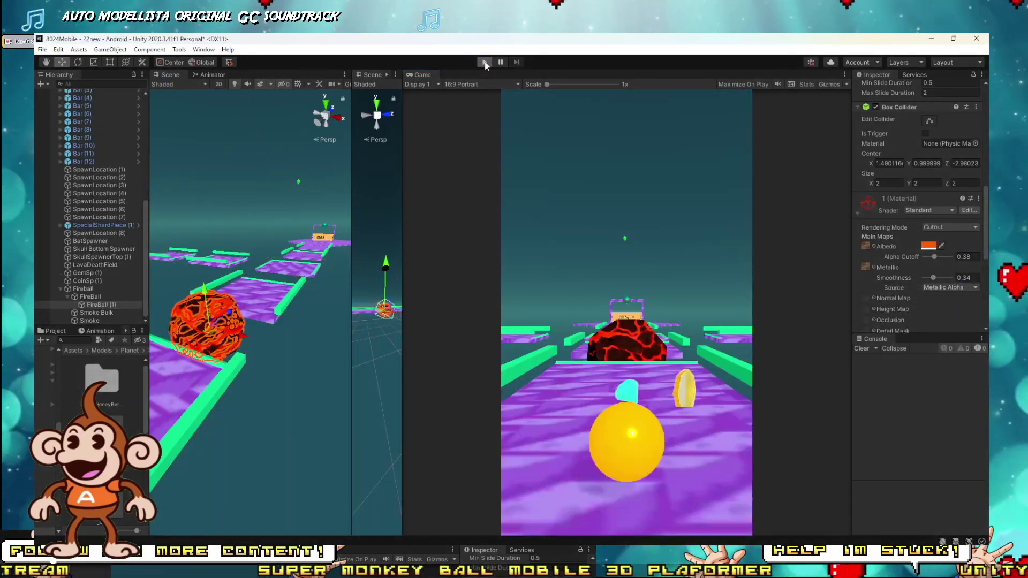
Run two more playtests, collecting coins and steering the ball past the fireball toward the platforms beyond the gap.
left_click(484, 63)
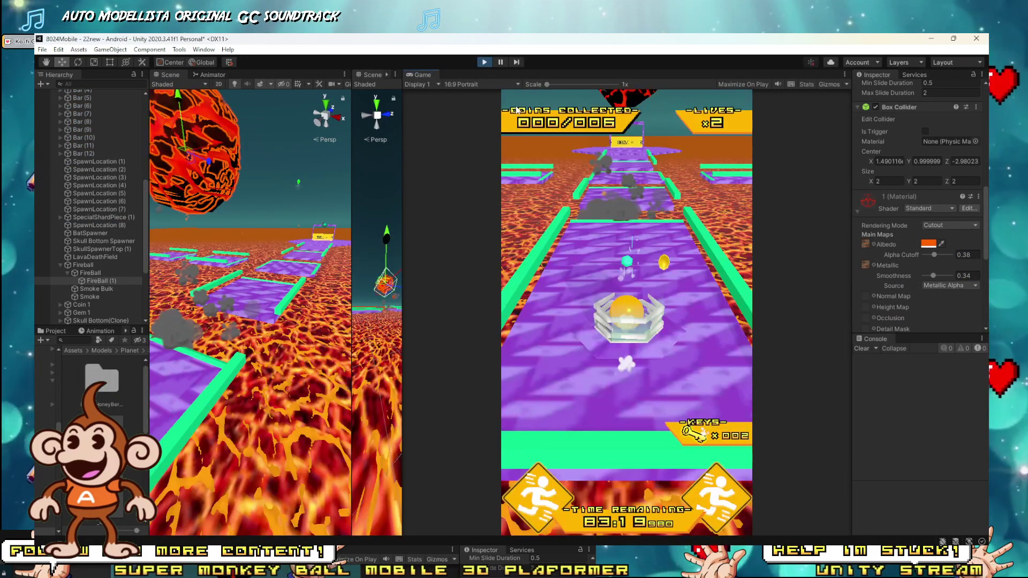
key("w")
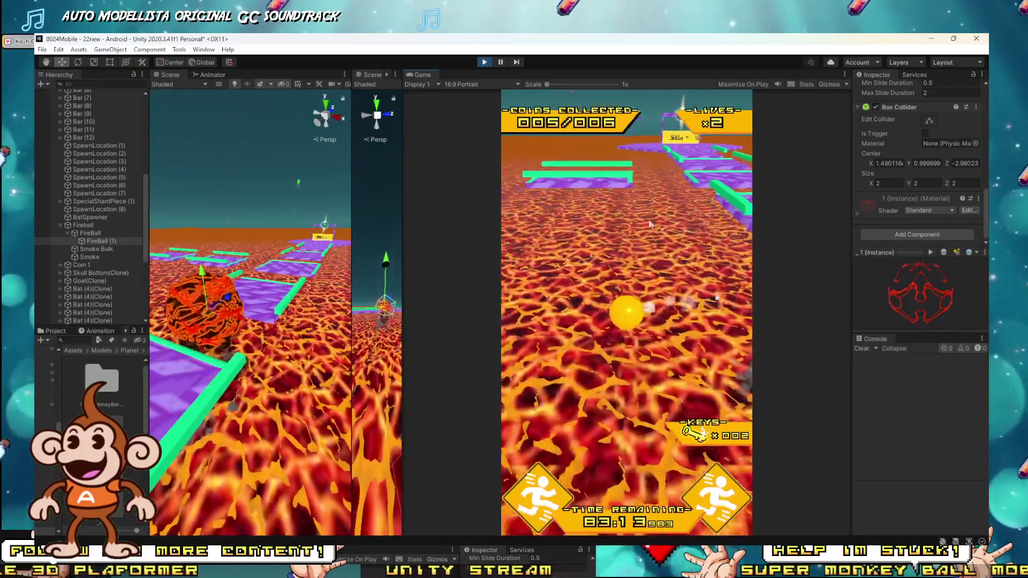
left_click(485, 62)
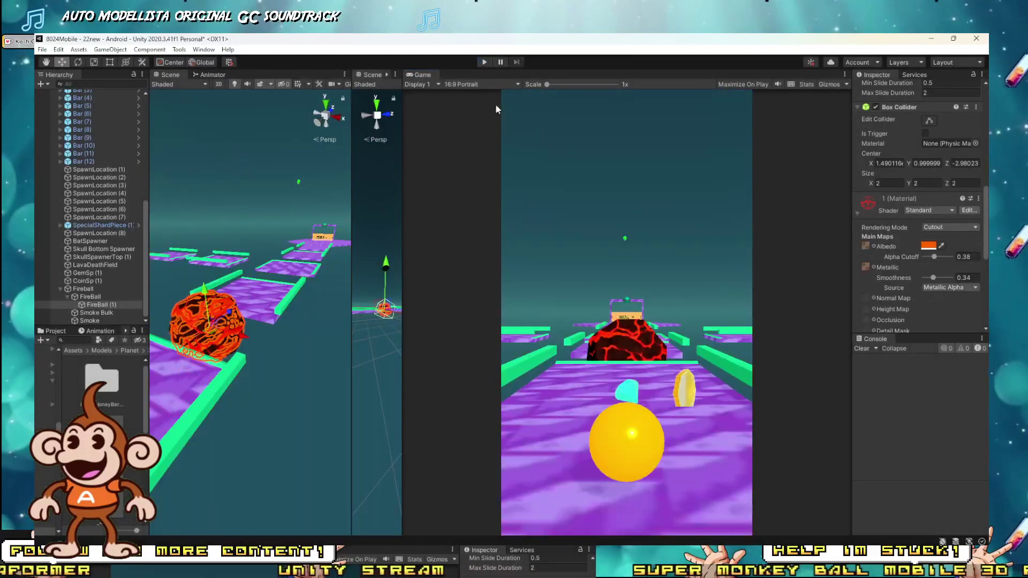
left_click(485, 63)
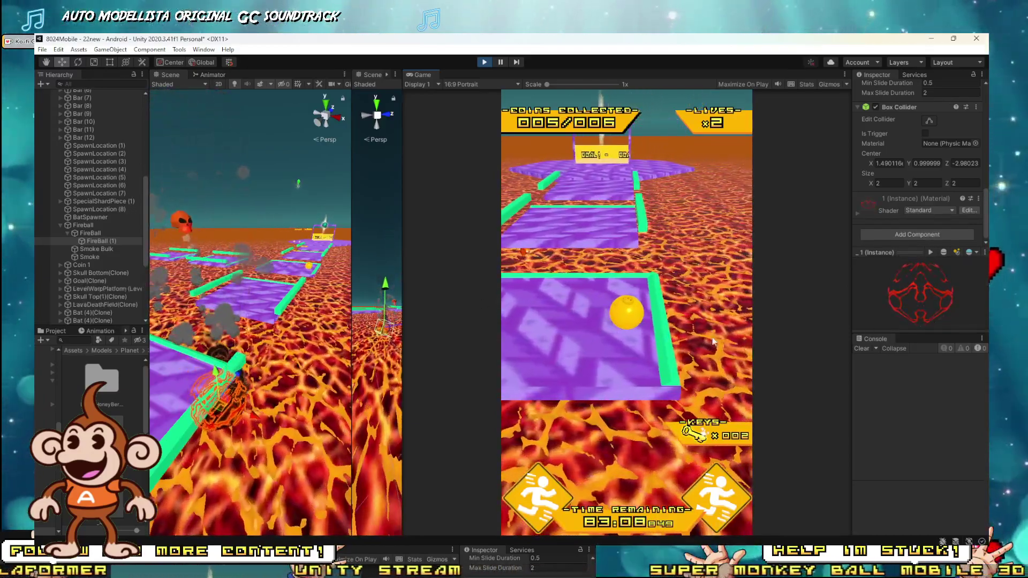
left_click_drag(713, 342, 574, 345)
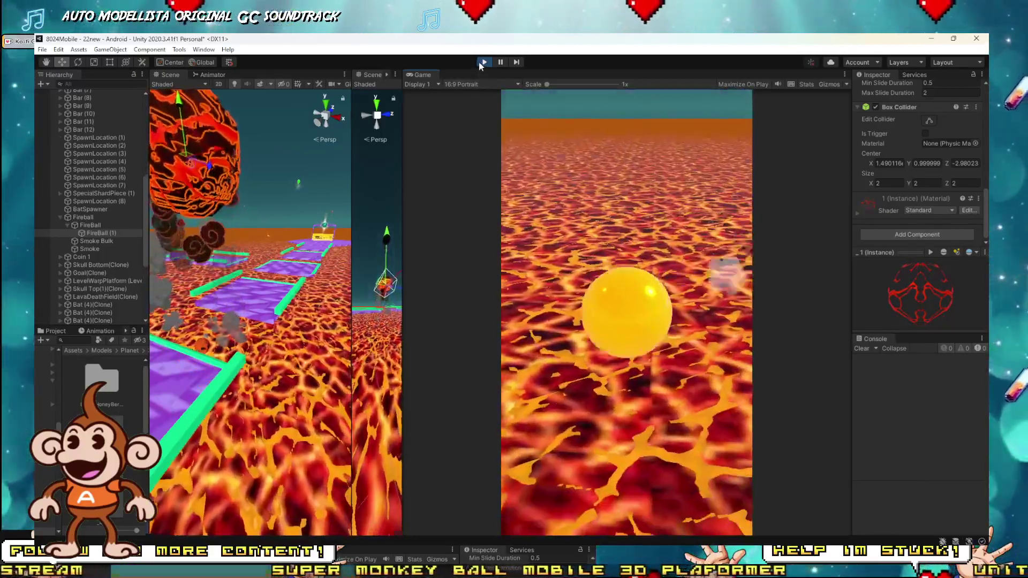
Stop the play test and select the parent Fireball object, giving the project browser more room.
left_click(483, 63)
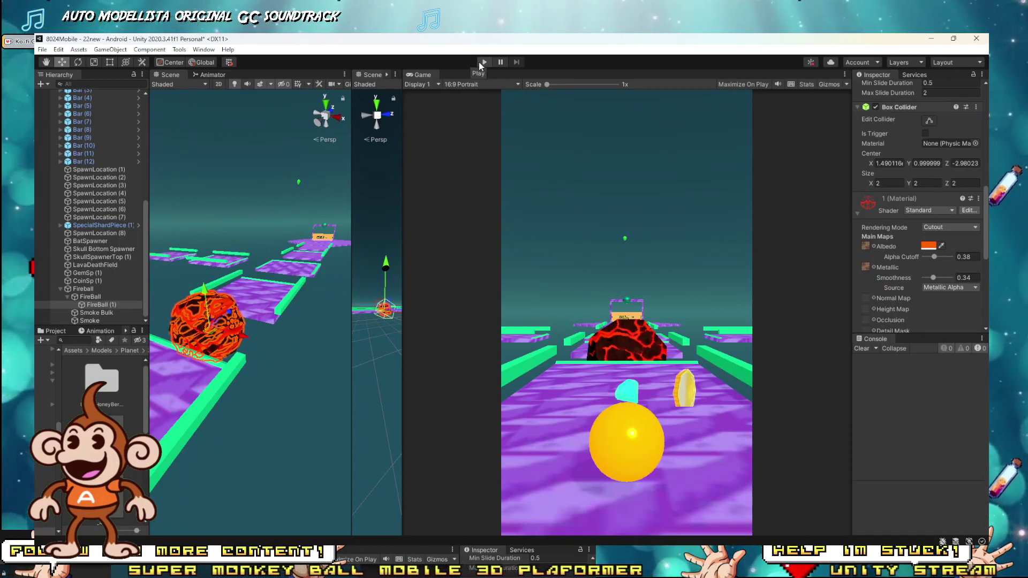
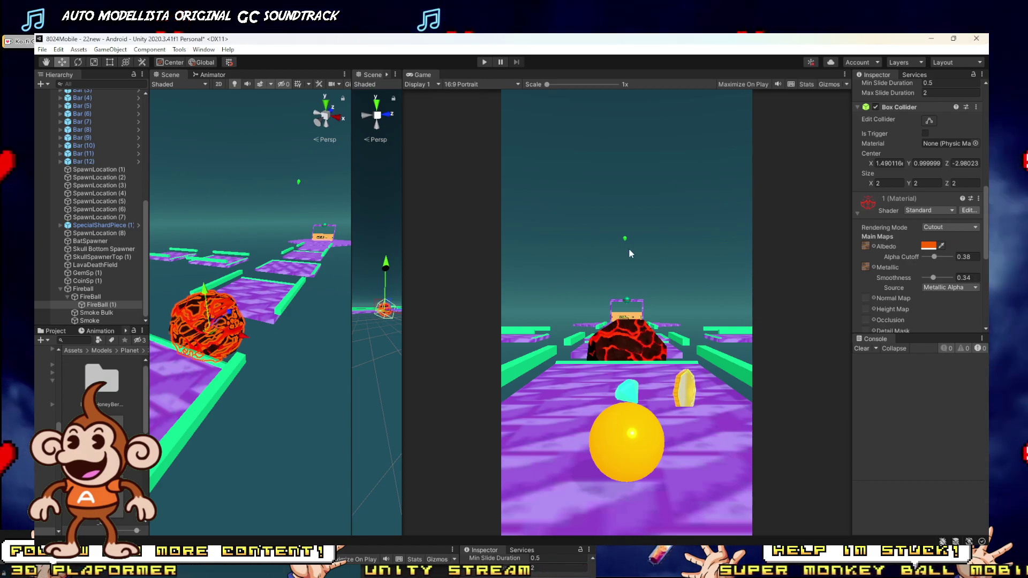
left_click_drag(353, 204, 620, 204)
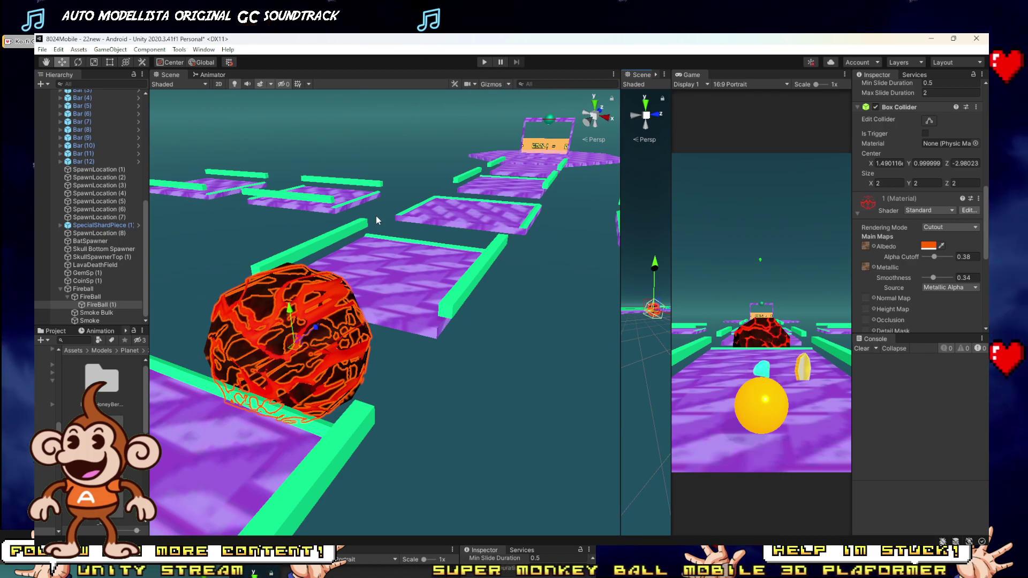
left_click(69, 288)
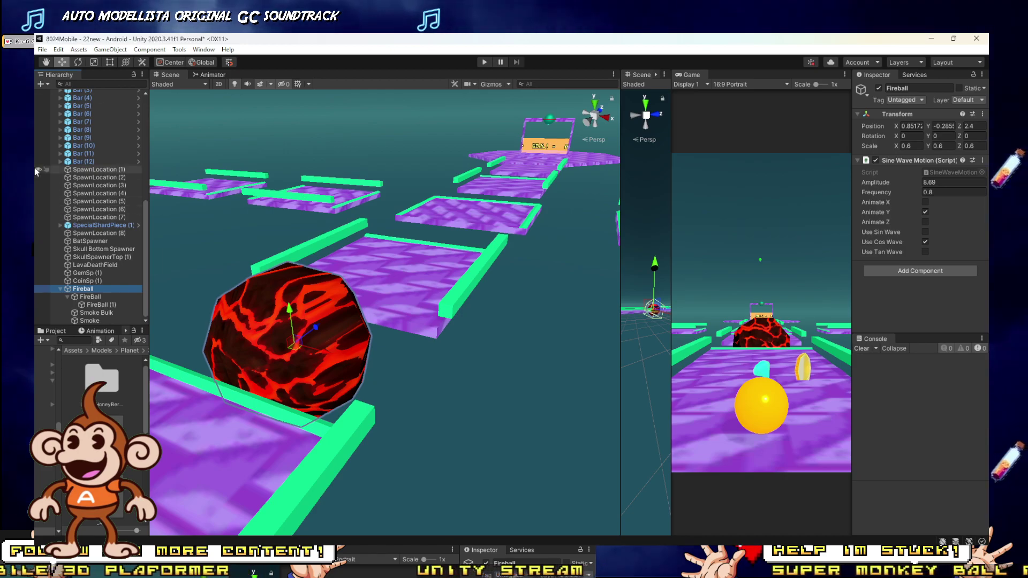
left_click_drag(149, 395, 515, 394)
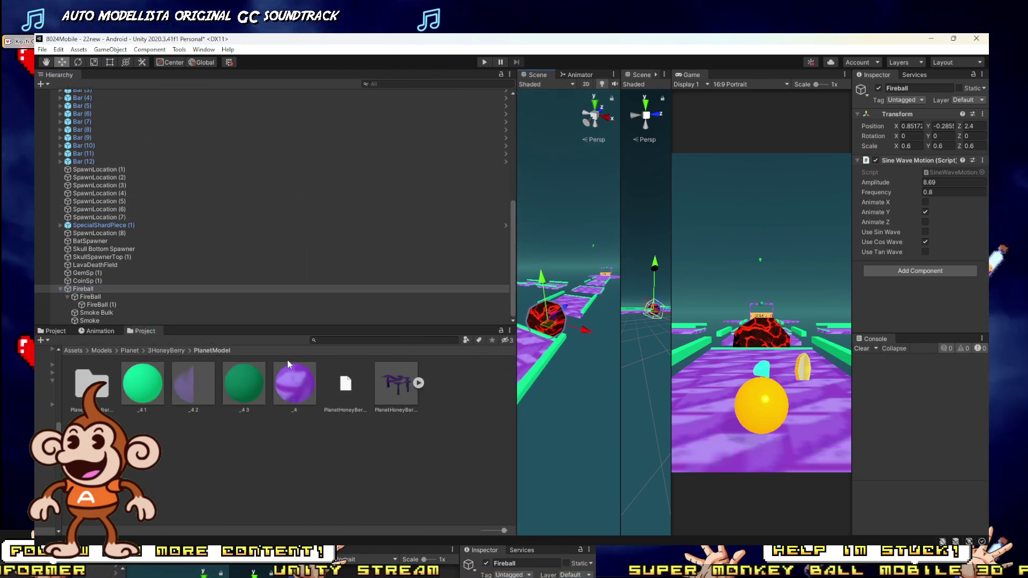
Search the project assets for "prefabs" and open the main Prefabs folder.
left_click(325, 339)
type("pre")
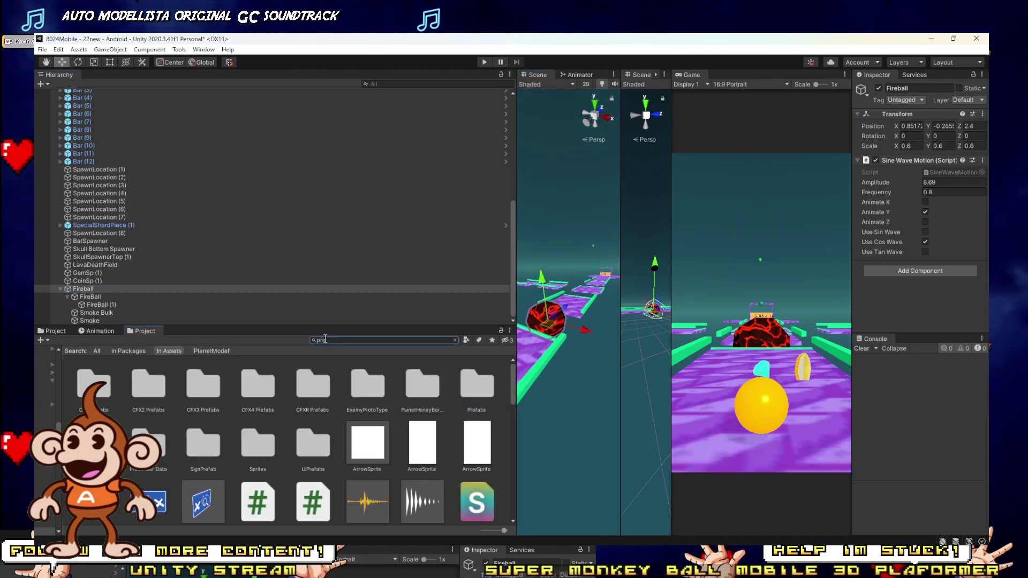
type("fabs")
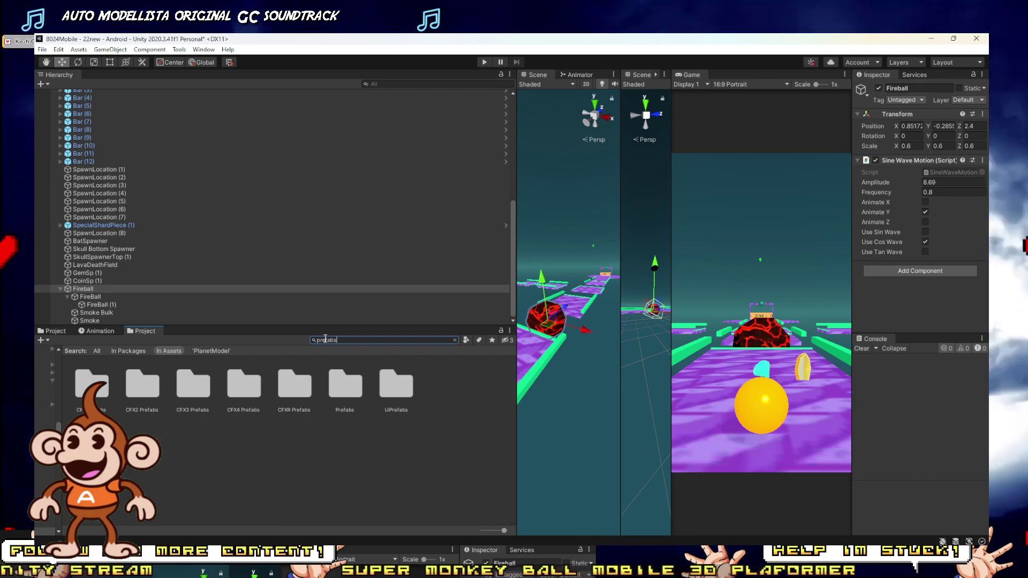
left_click(337, 381)
double_click(337, 380)
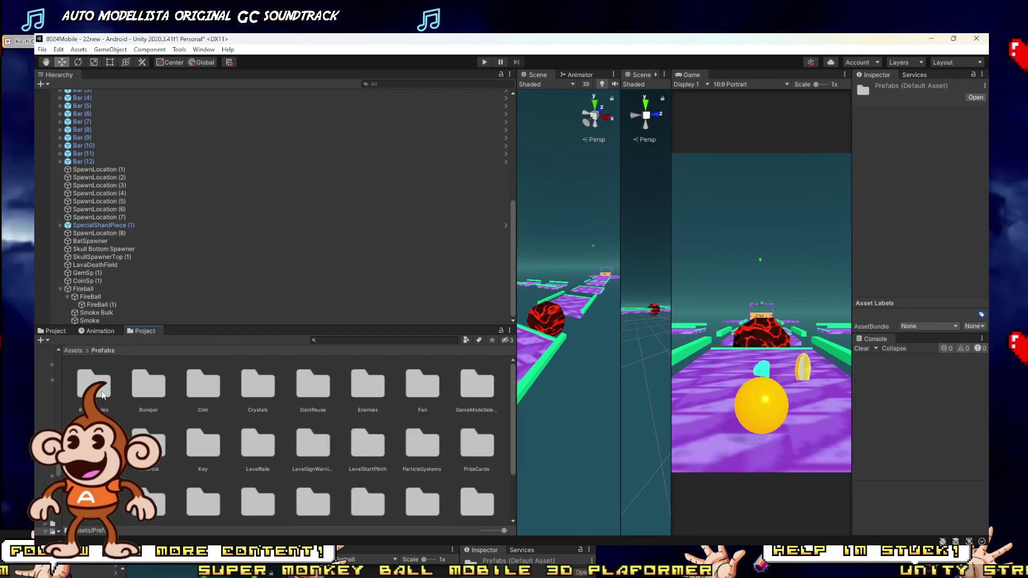
Create a folder named Fireball inside Assets > Prefabs and open it.
scroll(322, 428, "down", 2)
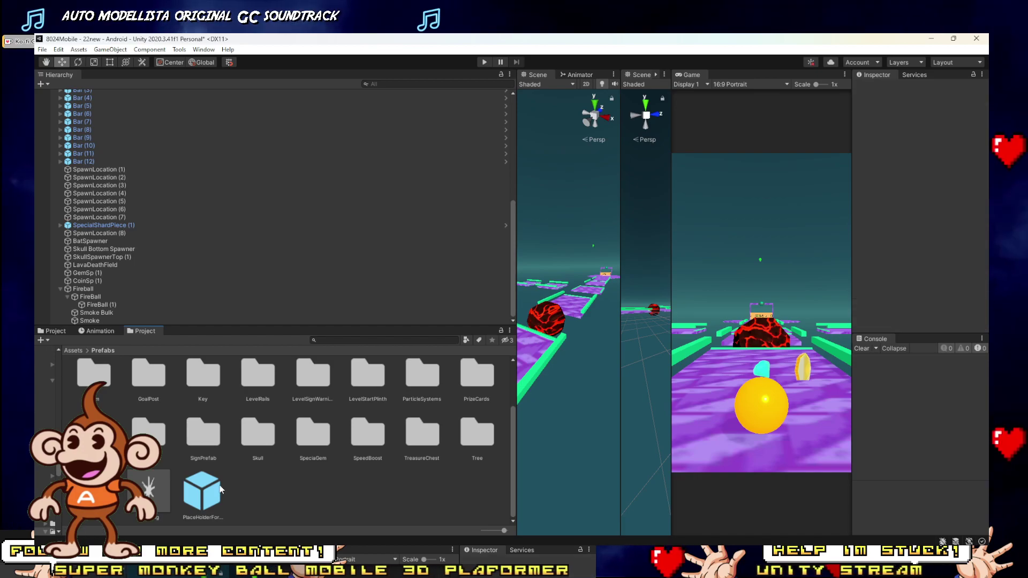
scroll(266, 464, "up", 2)
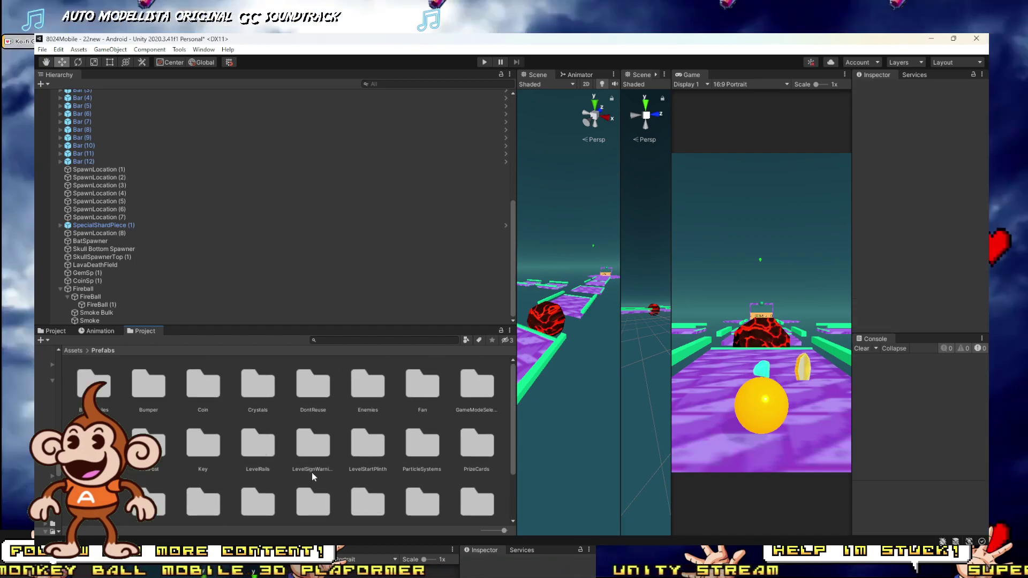
scroll(230, 476, "down", 2)
right_click(303, 500)
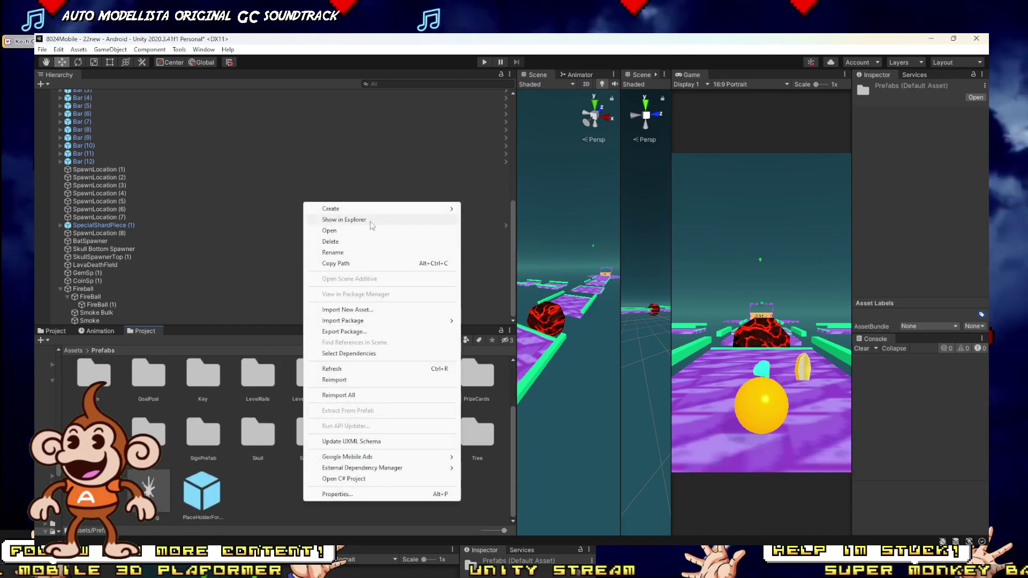
mouse_move(413, 218)
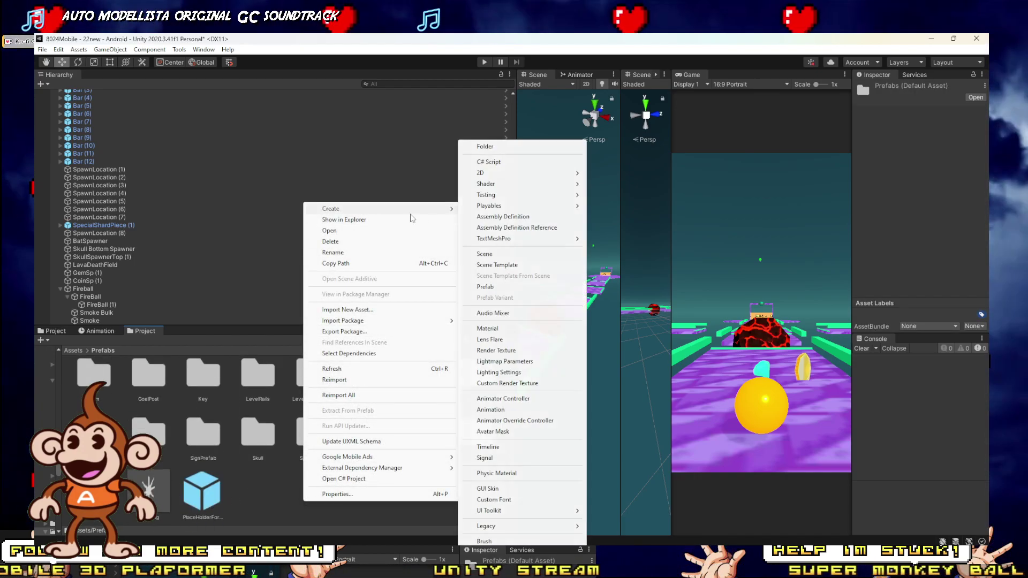
left_click(483, 147)
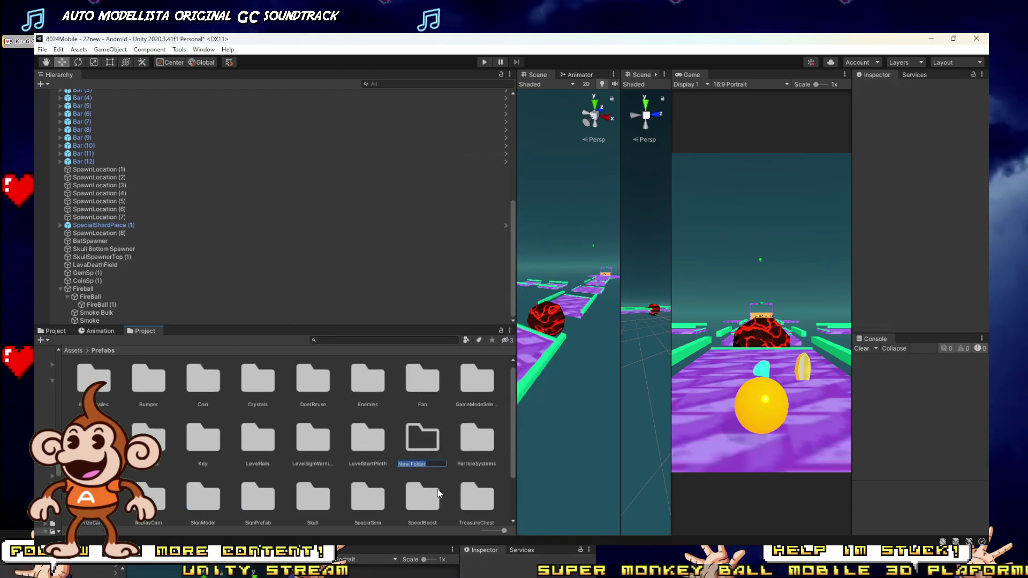
type("Fireball")
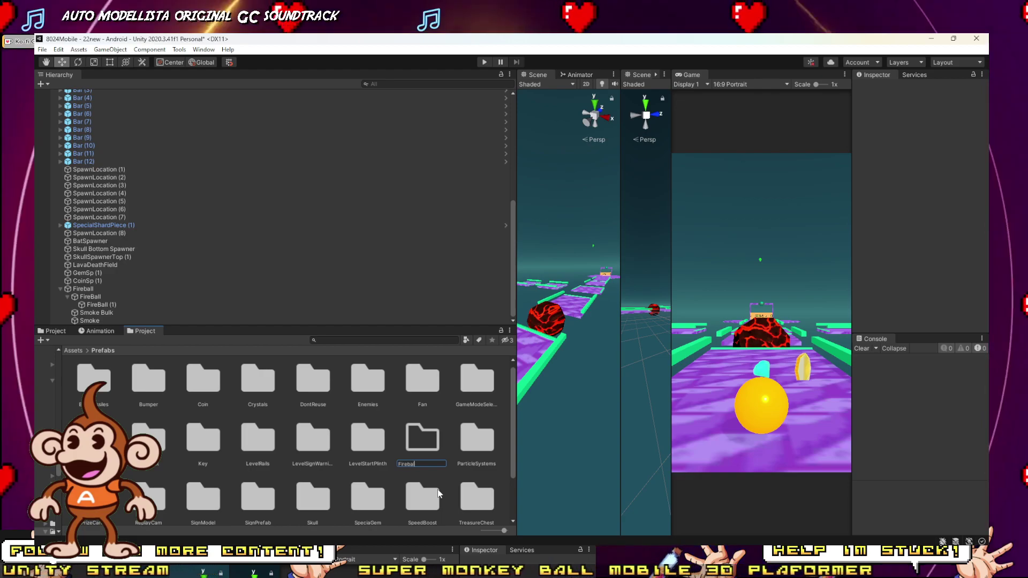
key("Return")
key("Return")
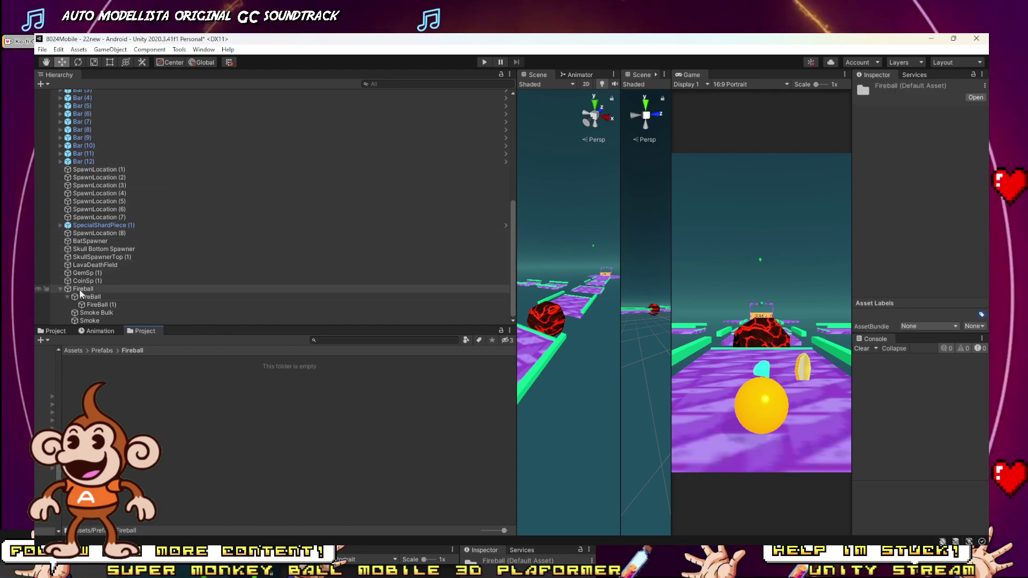
Save the parent Fireball object from the scene as a prefab in the new Fireball folder.
left_click_drag(79, 289, 91, 381)
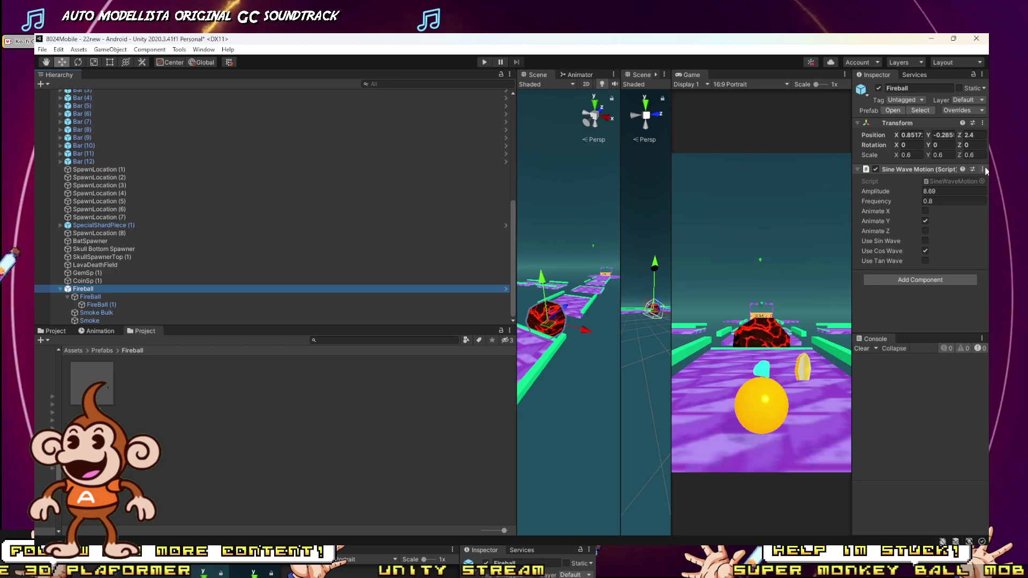
left_click(983, 170)
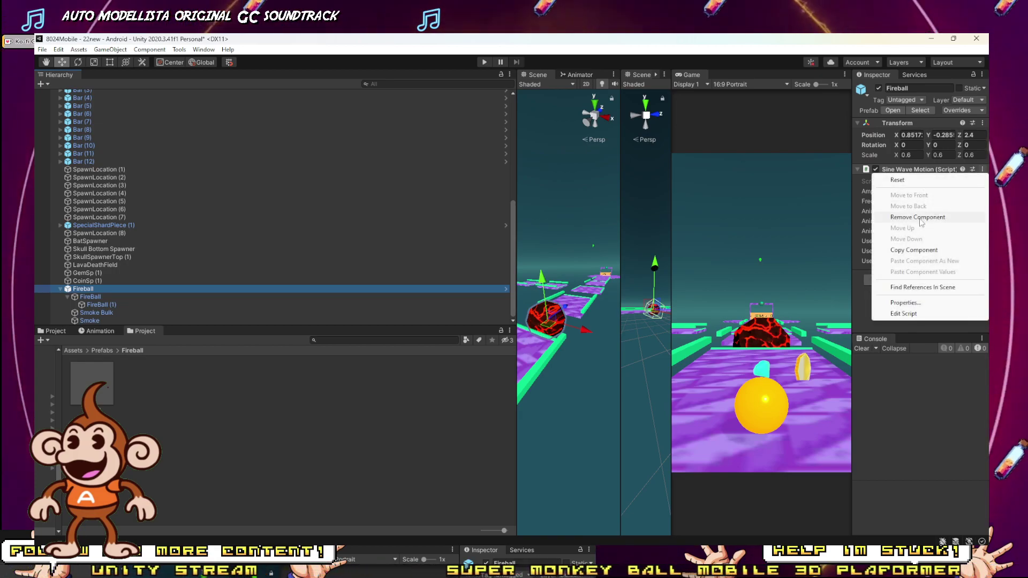
left_click(936, 401)
Add the Destroy After X Seconds script to the Fireball instance and set its Timer to 5.
left_click(920, 280)
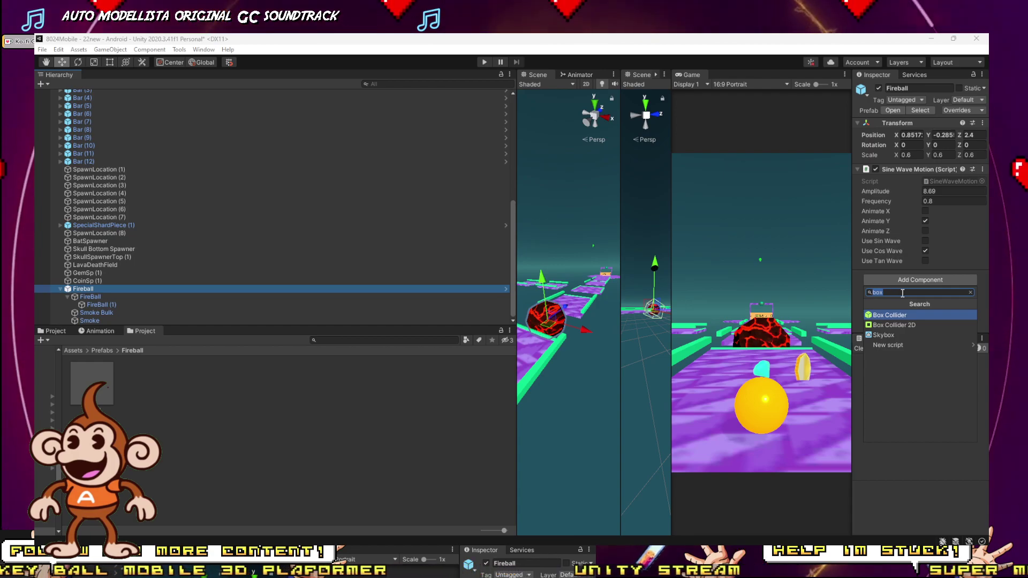
type("destroy")
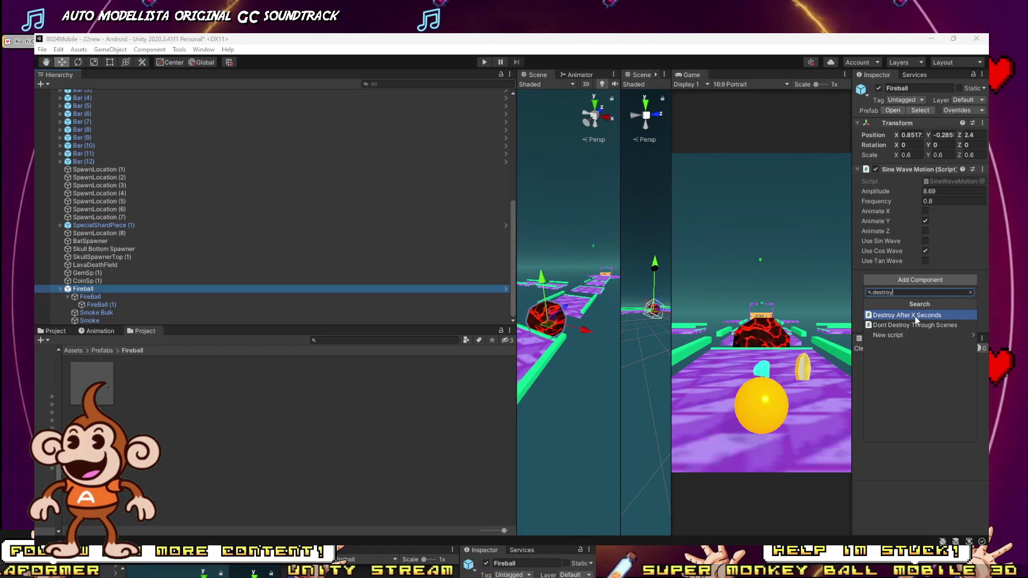
left_click(914, 317)
left_click(904, 293)
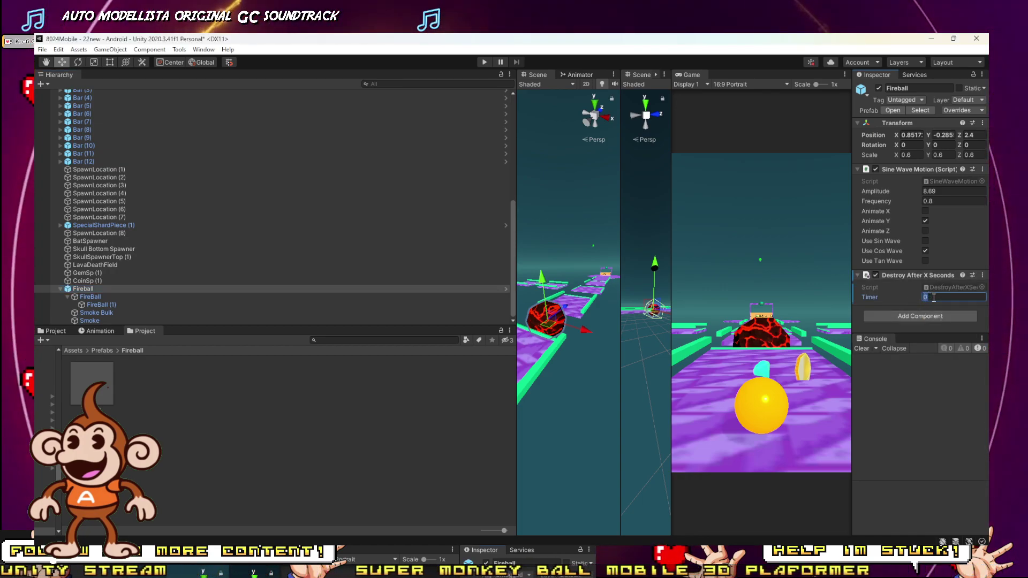
type("5")
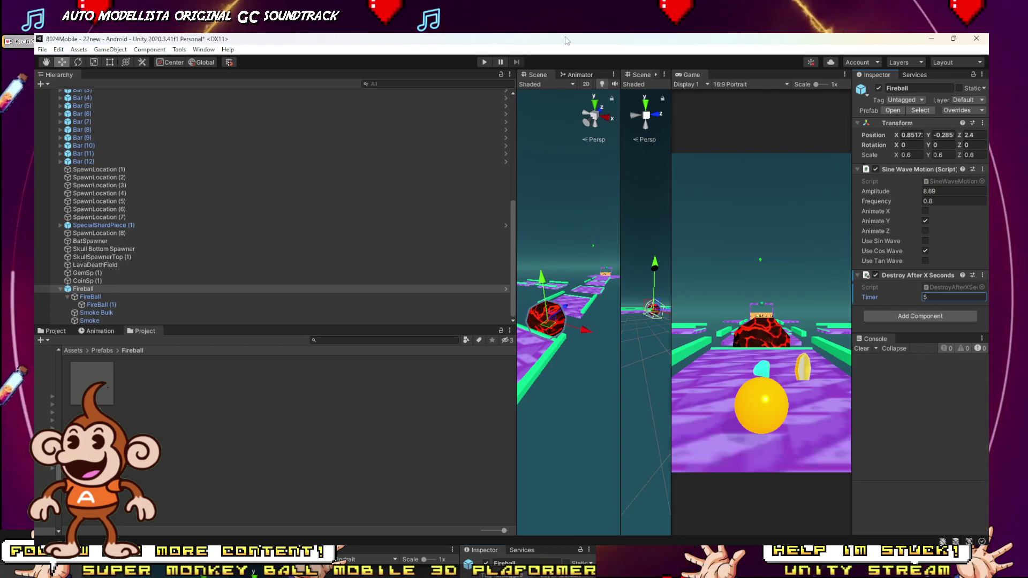
Play-test the level and watch the fireball's wave motion and timed destruction.
left_click(484, 63)
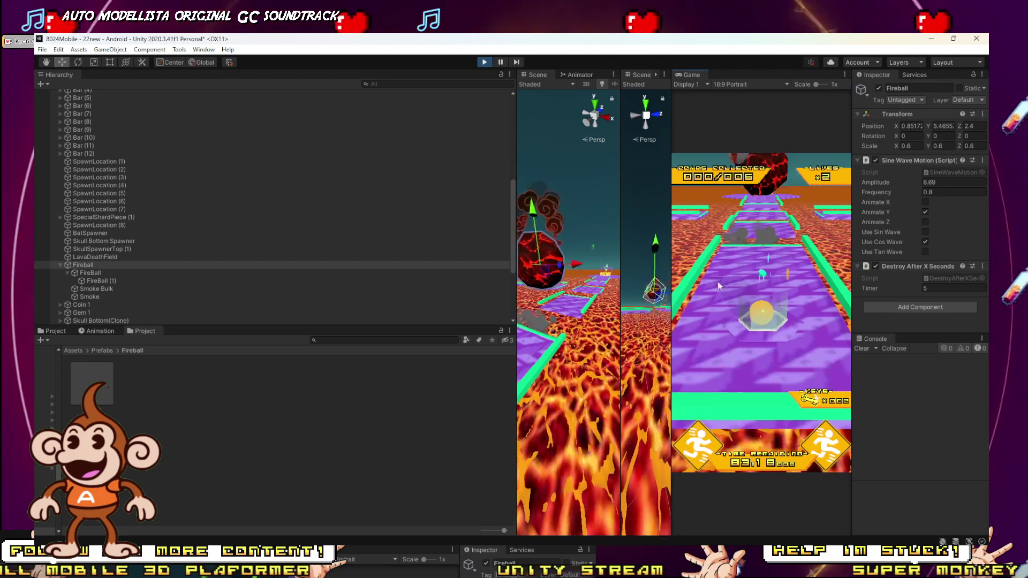
left_click_drag(942, 183, 905, 184)
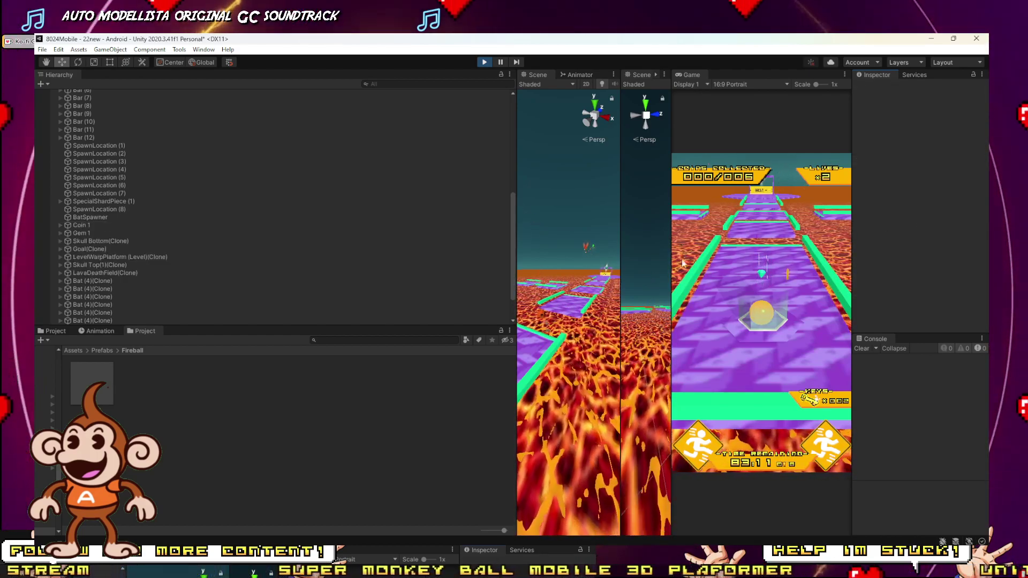
key("s")
right_click_drag(570, 344, 589, 340)
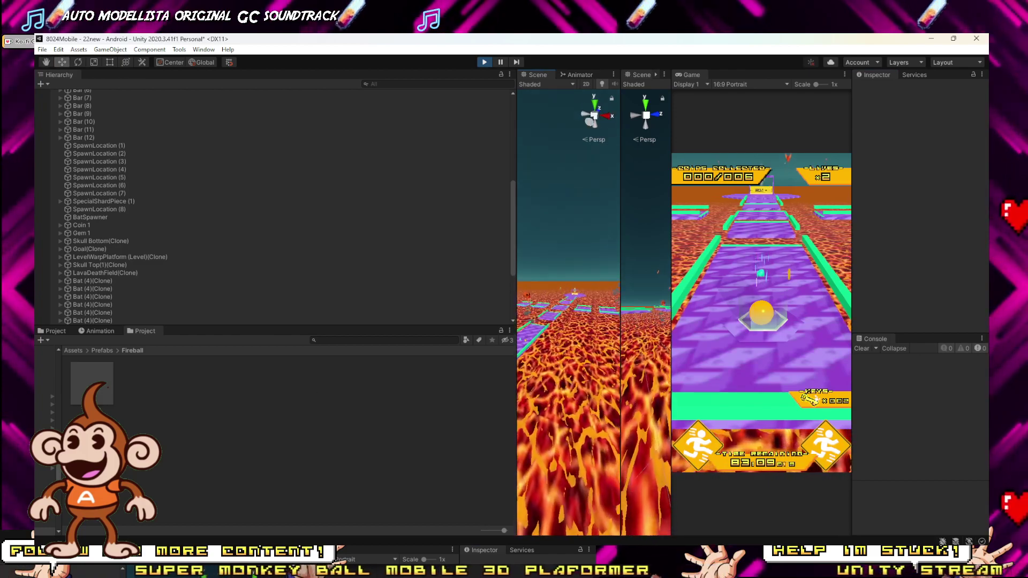
Examine the Sine Wave Motion amplitude in the Fireball prefab, then return to the scene and end the play test.
double_click(99, 394)
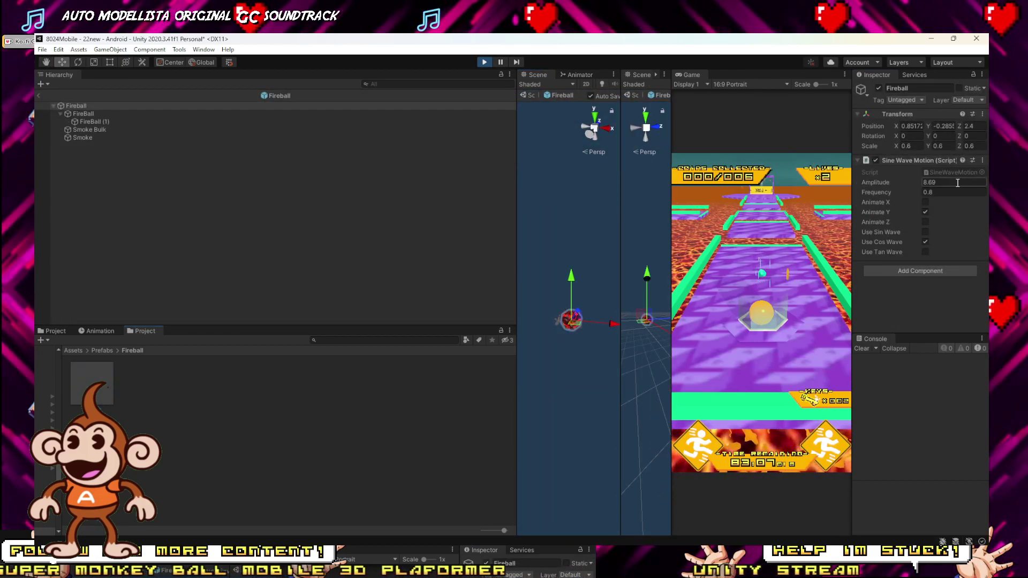
left_click_drag(957, 183, 901, 181)
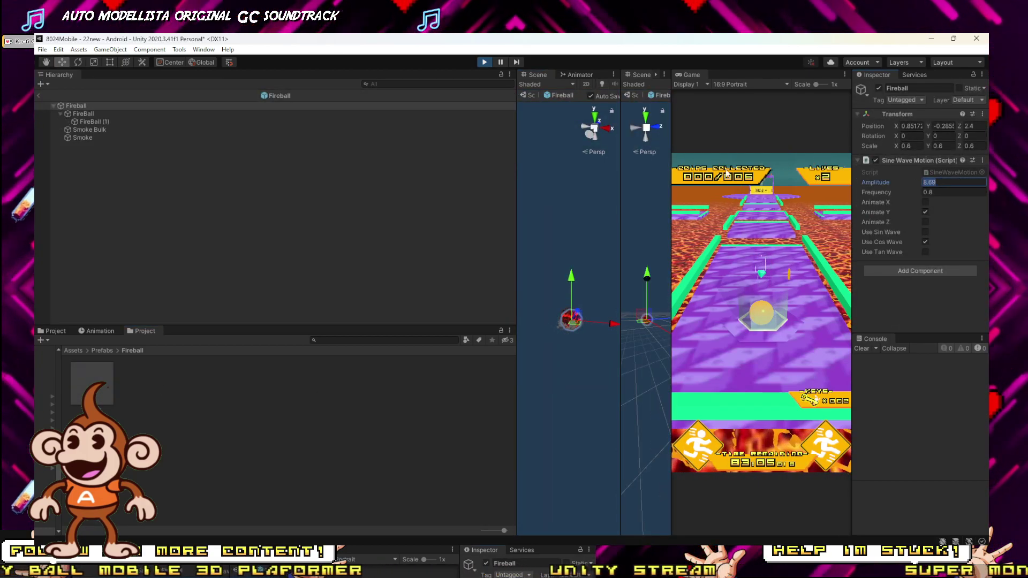
left_click(532, 95)
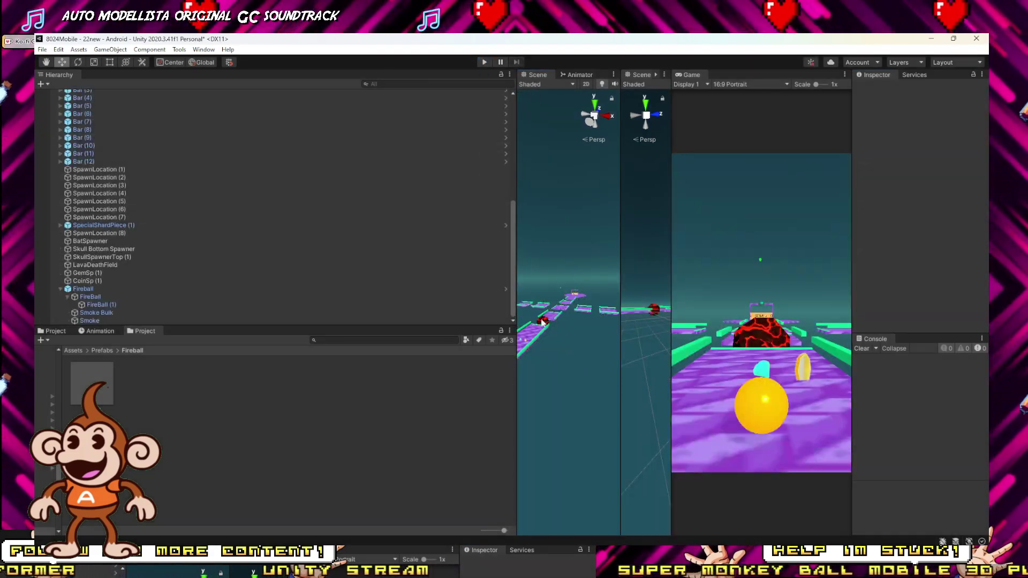
Set the Fireball instance's Sine Wave Motion amplitude to -8.69 and test the movement in a short play run.
left_click(84, 288)
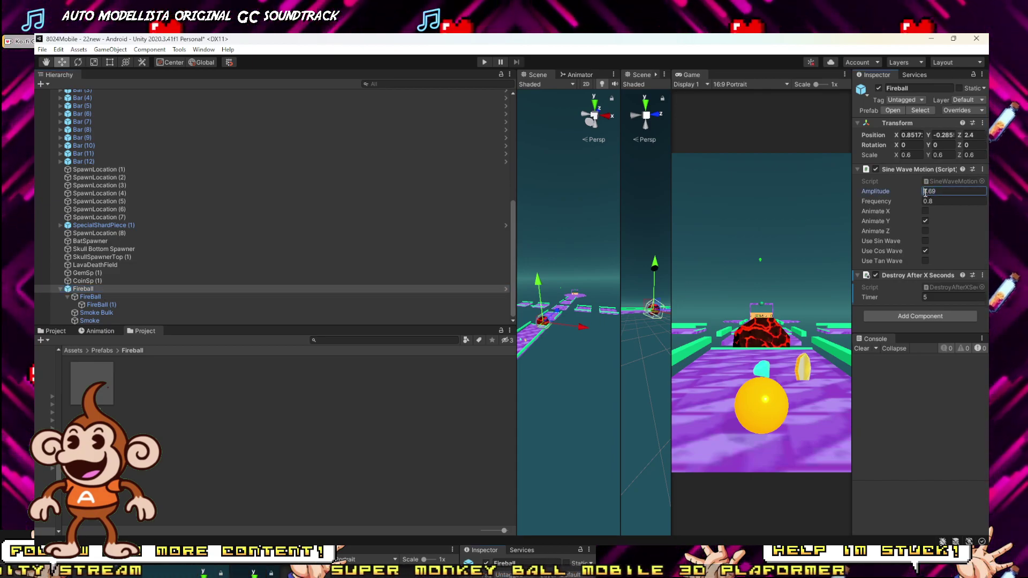
left_click(484, 62)
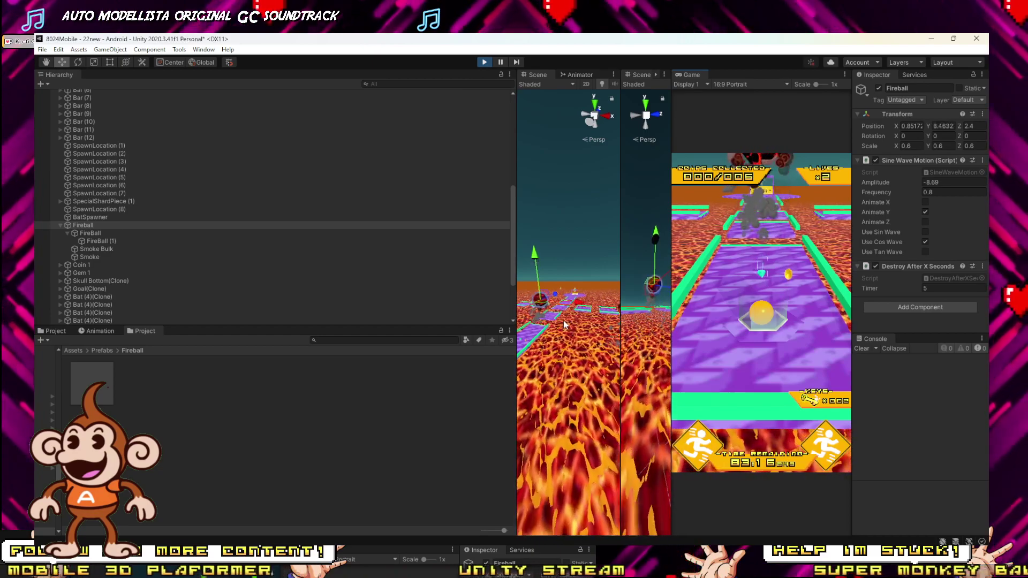
left_click(485, 63)
Examine the Fireball prefab asset's component settings and look through the scene's object list.
left_click(92, 375)
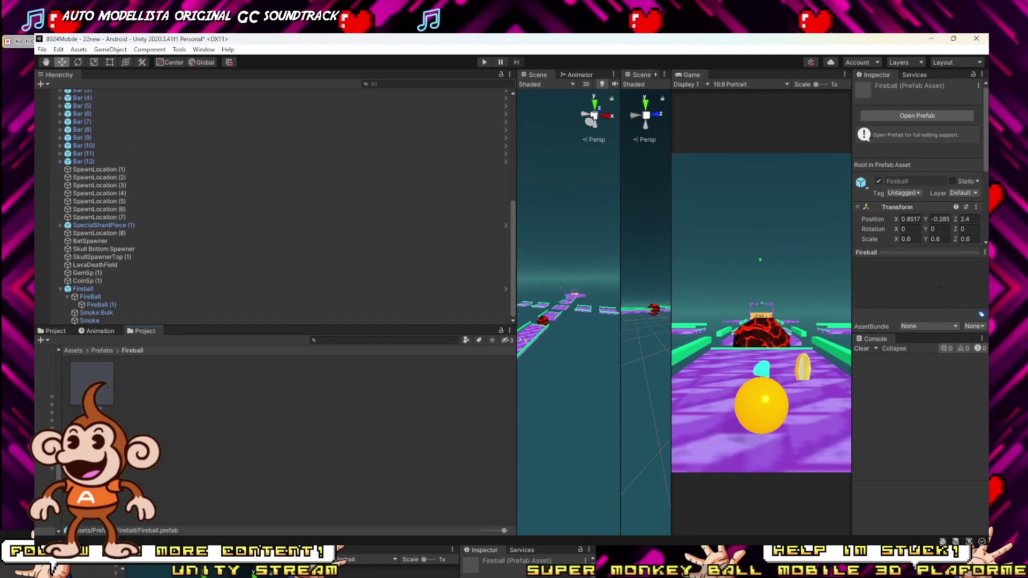
scroll(926, 235, "down", 3)
scroll(932, 166, "up", 3)
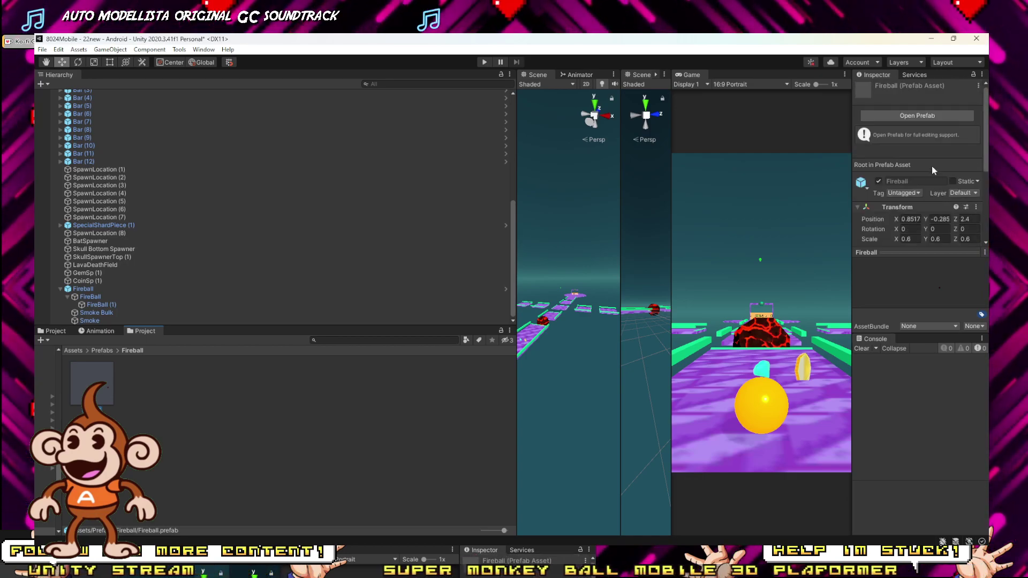
scroll(930, 168, "down", 3)
scroll(145, 207, "up", 8)
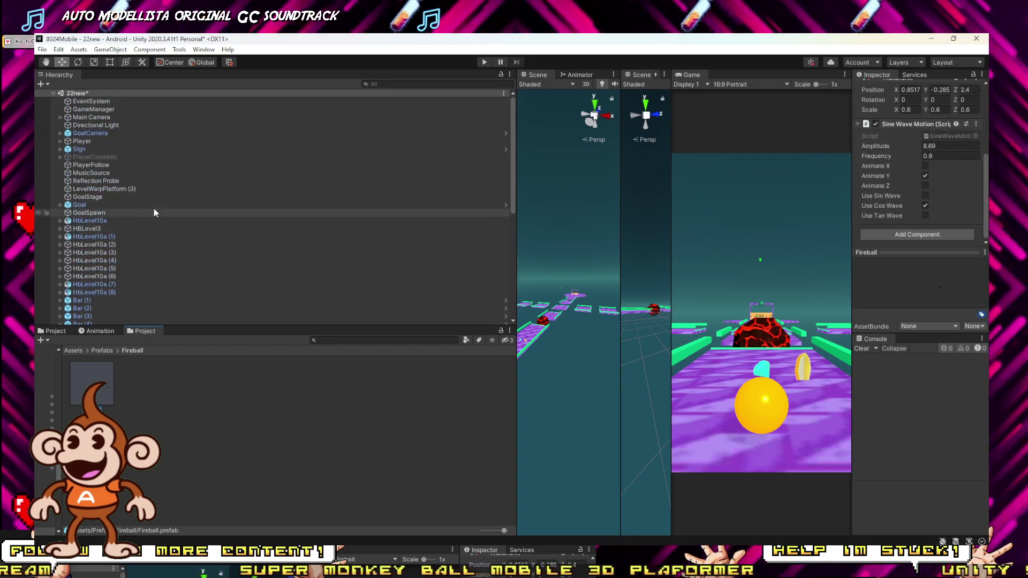
scroll(117, 294, "down", 3)
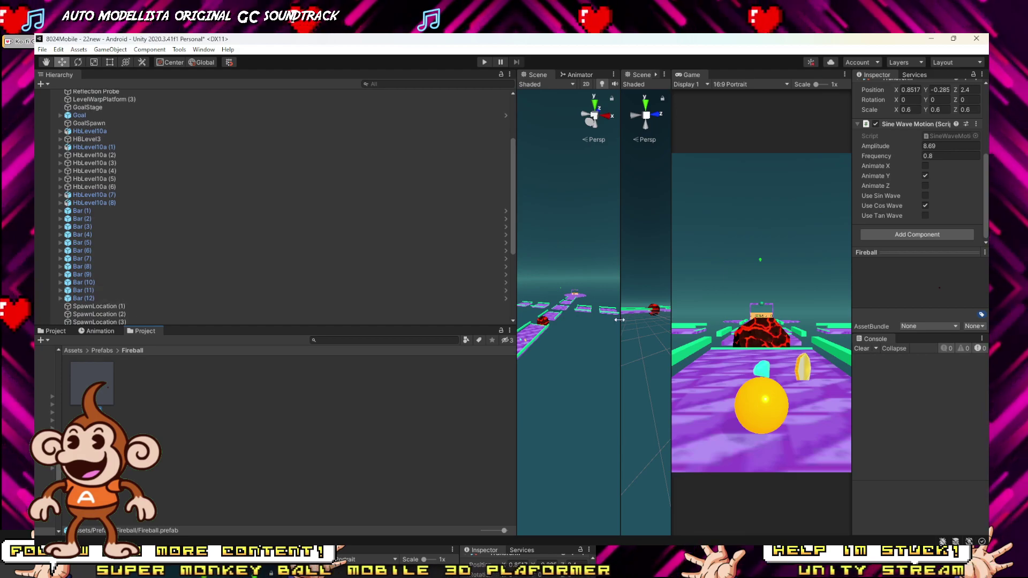
Set the Fireball instance's Destroy After X Seconds timer to 10 and test it in a play run.
left_click(544, 322)
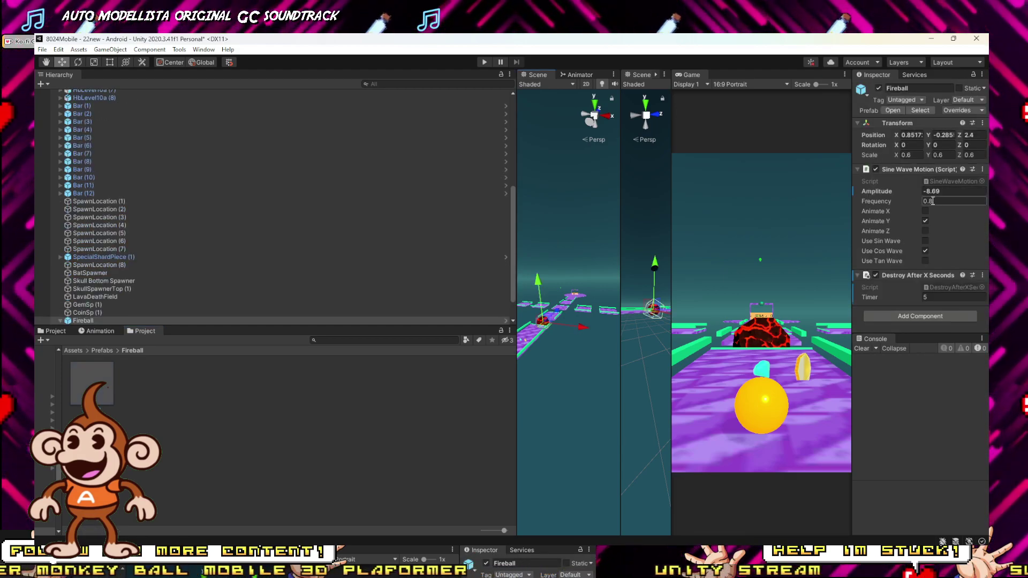
type("10")
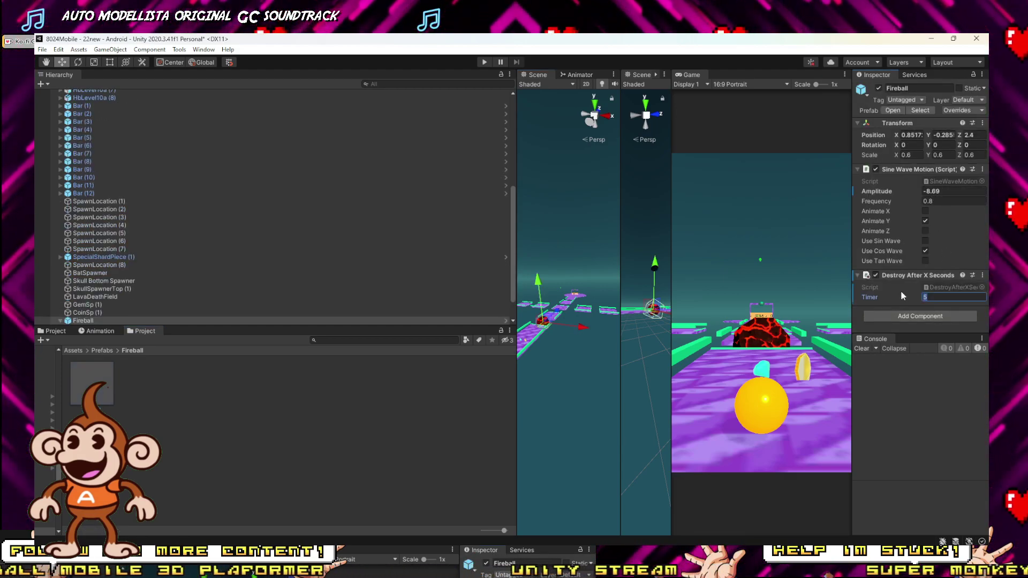
left_click(485, 63)
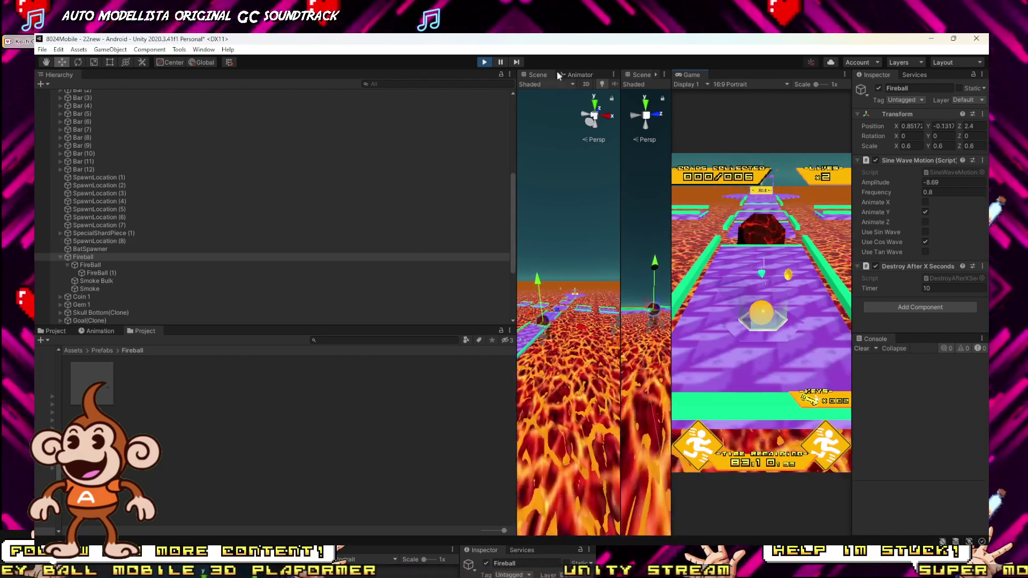
left_click(484, 62)
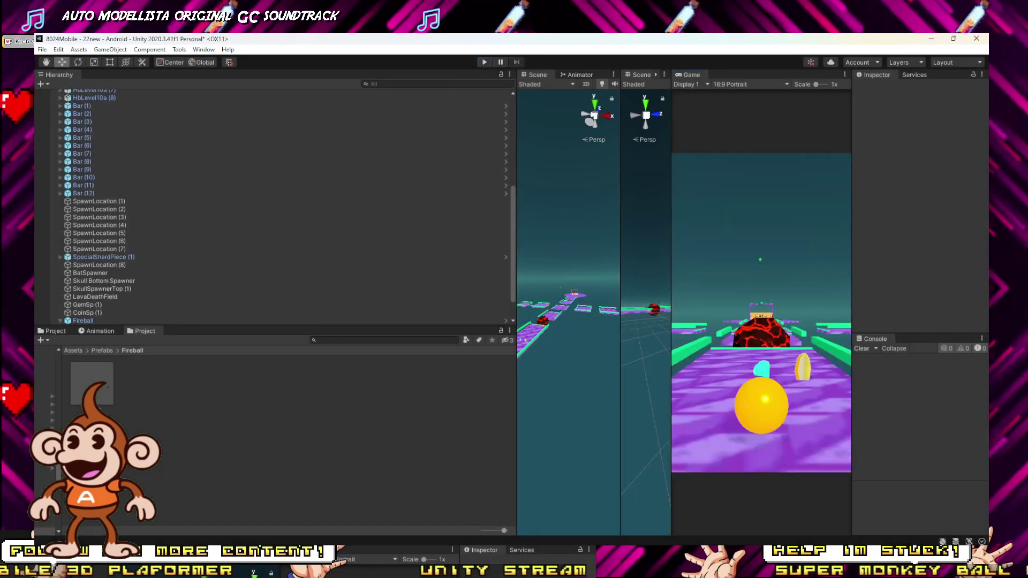
Set the Fireball instance's Destroy After X Seconds timer to 8 and play-test the level.
left_click(895, 299)
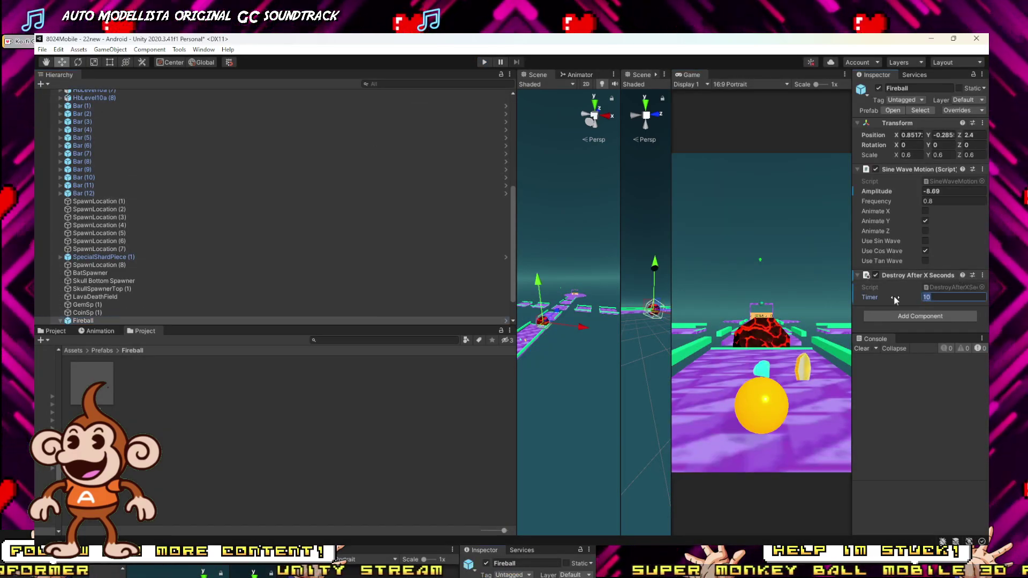
type("8")
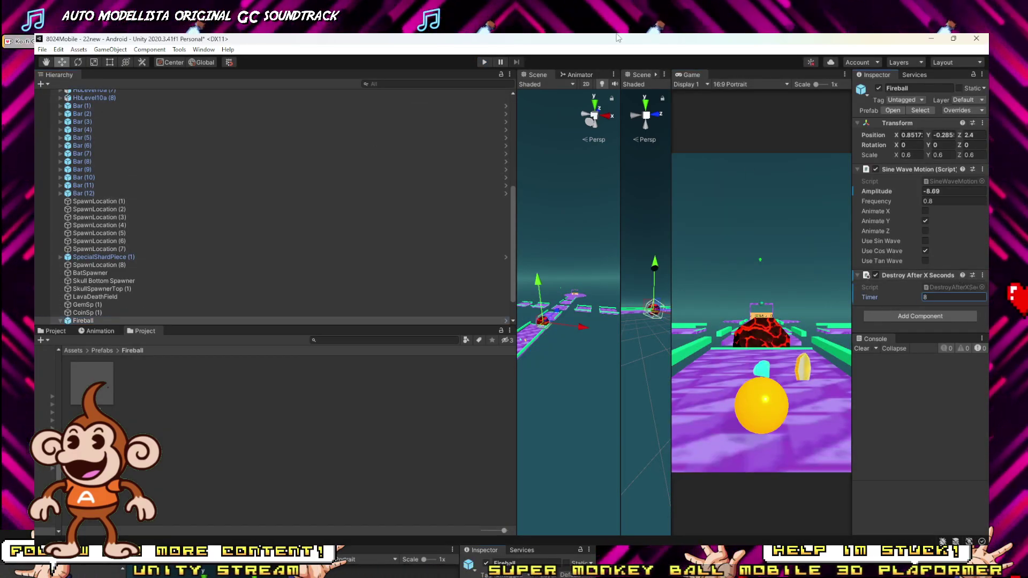
left_click(483, 62)
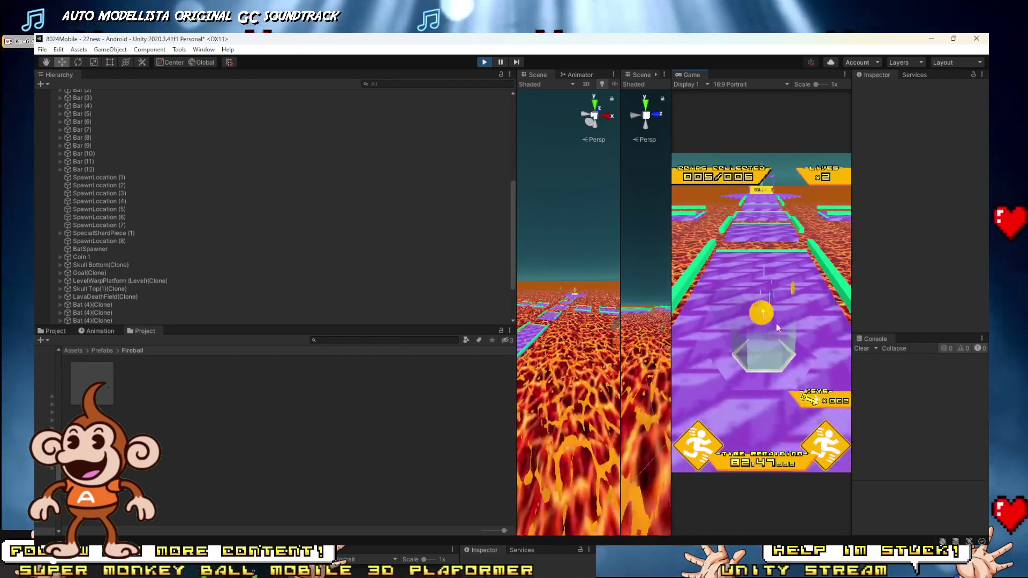
left_click(485, 63)
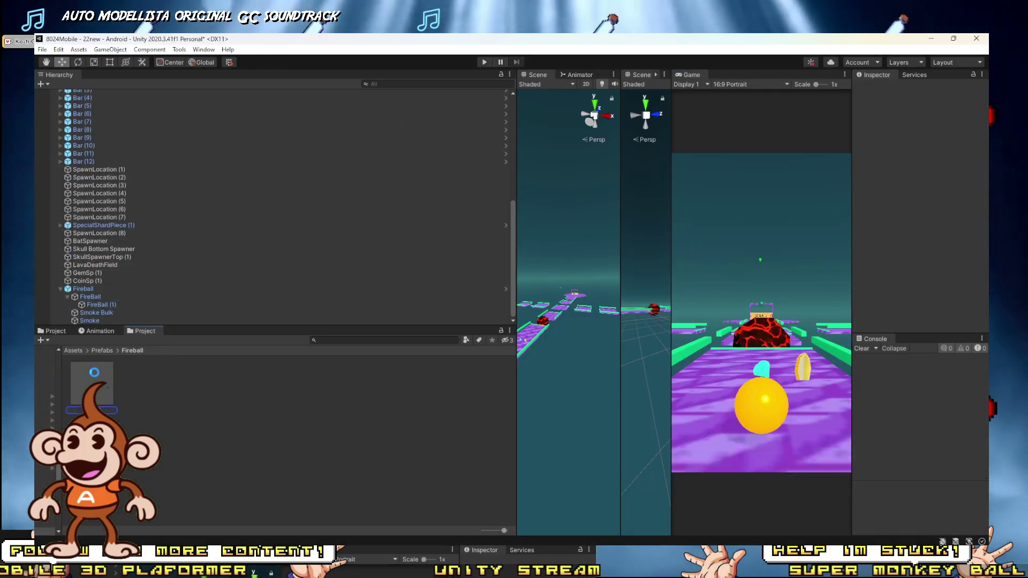
Apply the Fireball instance's changes to its prefab asset and enlarge the main Scene view.
left_click(85, 289)
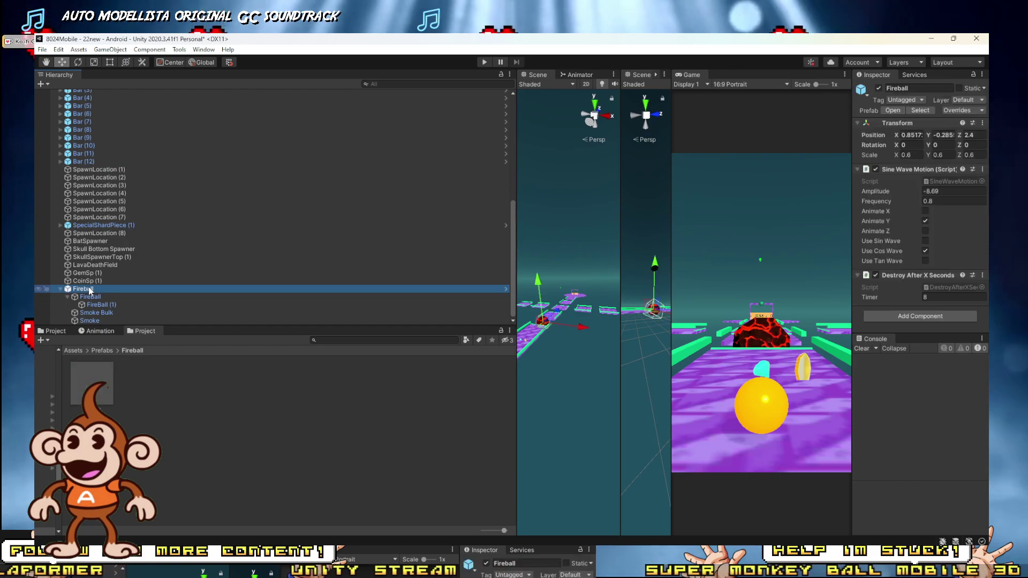
left_click_drag(619, 285, 699, 287)
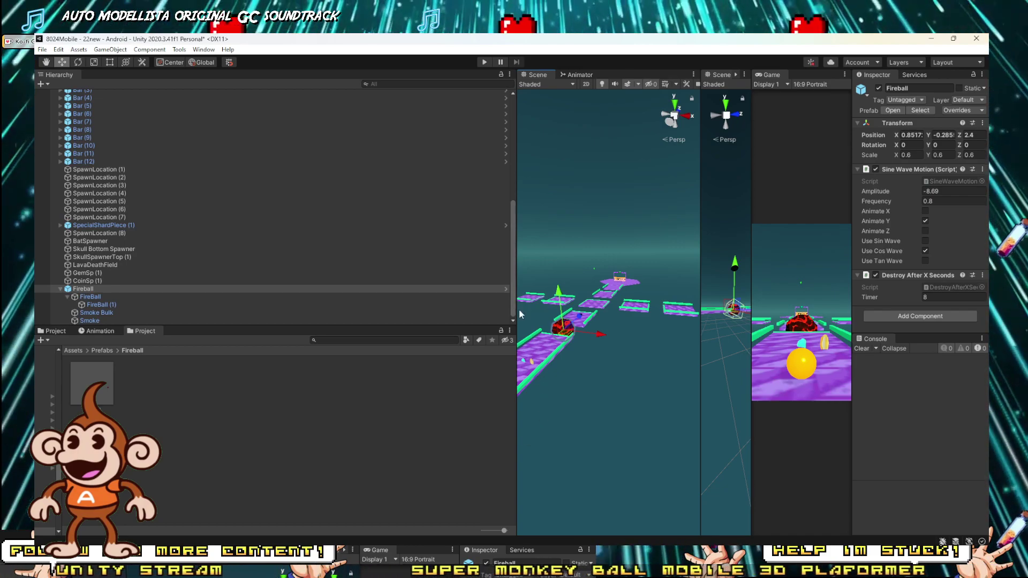
left_click_drag(519, 310, 273, 343)
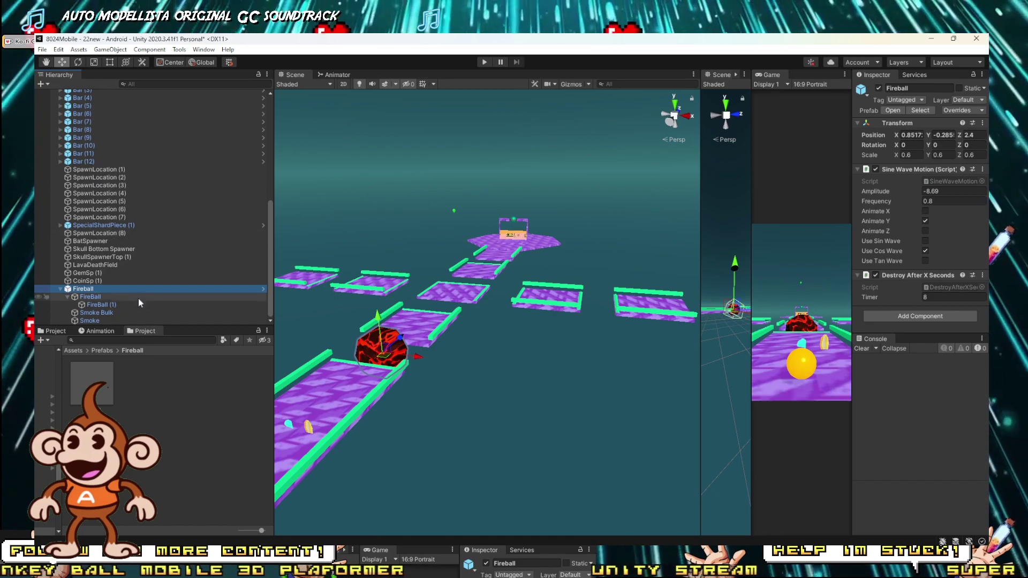
Place three duplicates of the Fireball in the gaps along the central platform row, the farthest at about Z 41.24.
left_click_drag(419, 281, 343, 329, "alt")
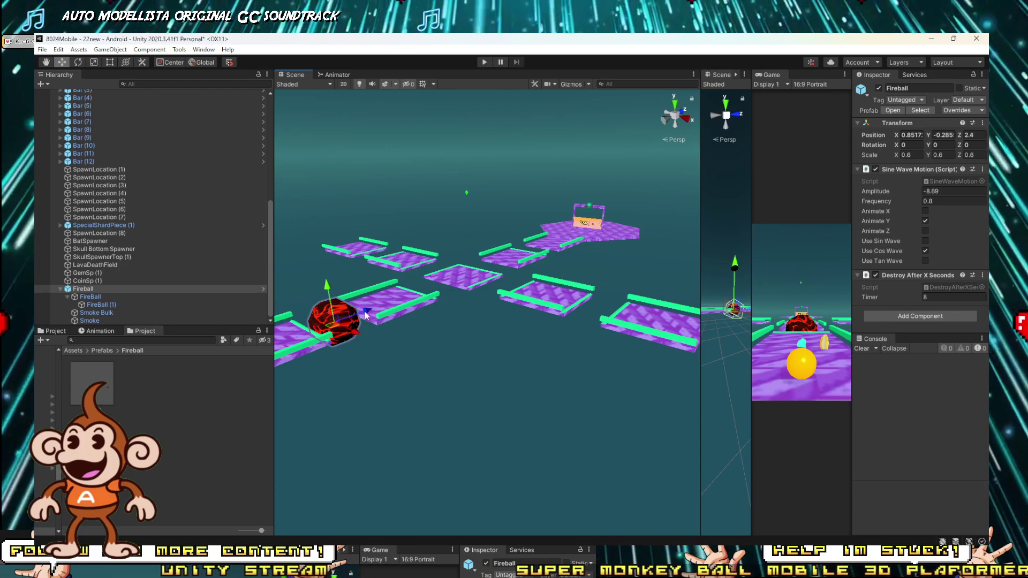
key("ctrl+d")
left_click_drag(457, 289, 452, 290)
left_click_drag(452, 290, 333, 284, "alt")
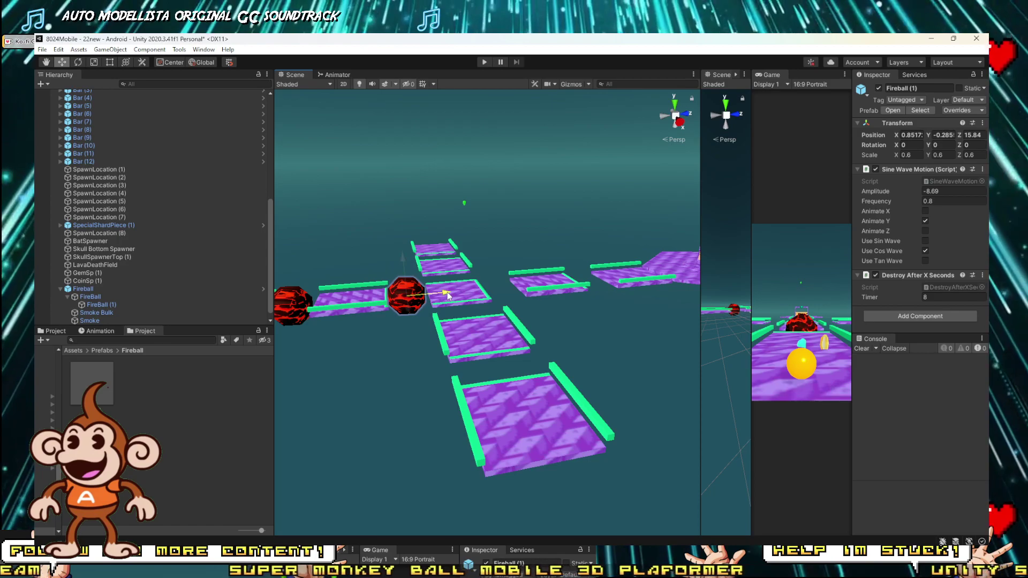
left_click_drag(545, 283, 538, 284)
left_click_drag(539, 283, 510, 278, "alt")
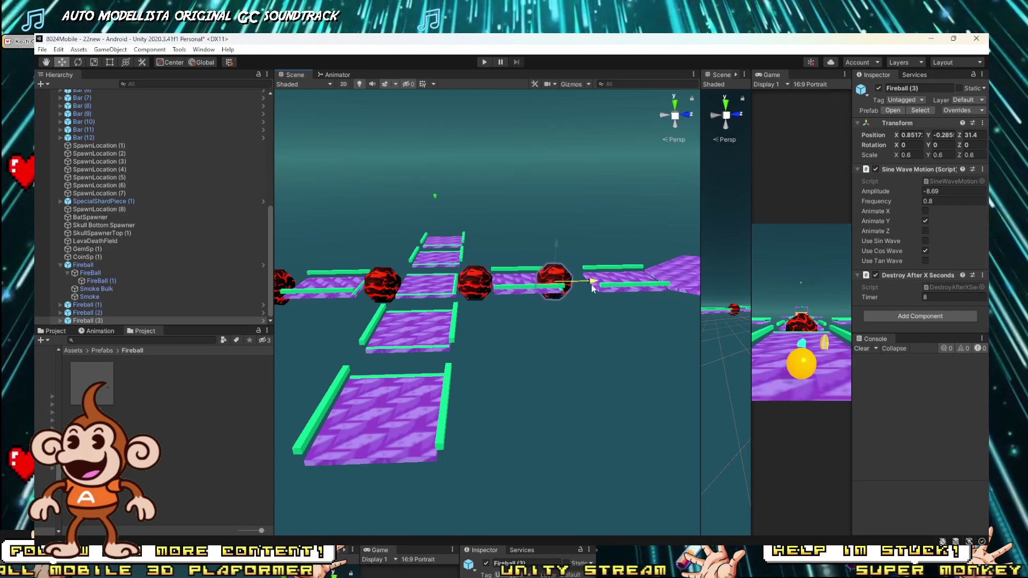
key("d")
right_click_drag(609, 285, 605, 285)
key("d")
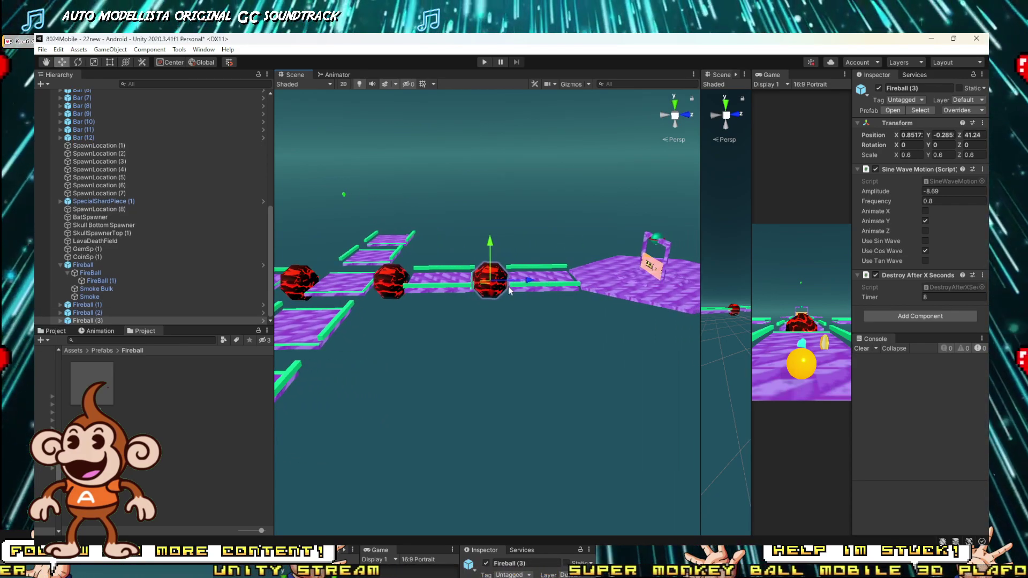
Place two more Fireball duplicates in the gaps of the positive-X side branch, the outer one at about X 20.98, Z 22.39.
right_click_drag(509, 287, 510, 290)
left_click_drag(511, 295, 662, 300, "alt")
right_click_drag(662, 301, 770, 316)
key("a")
key("w")
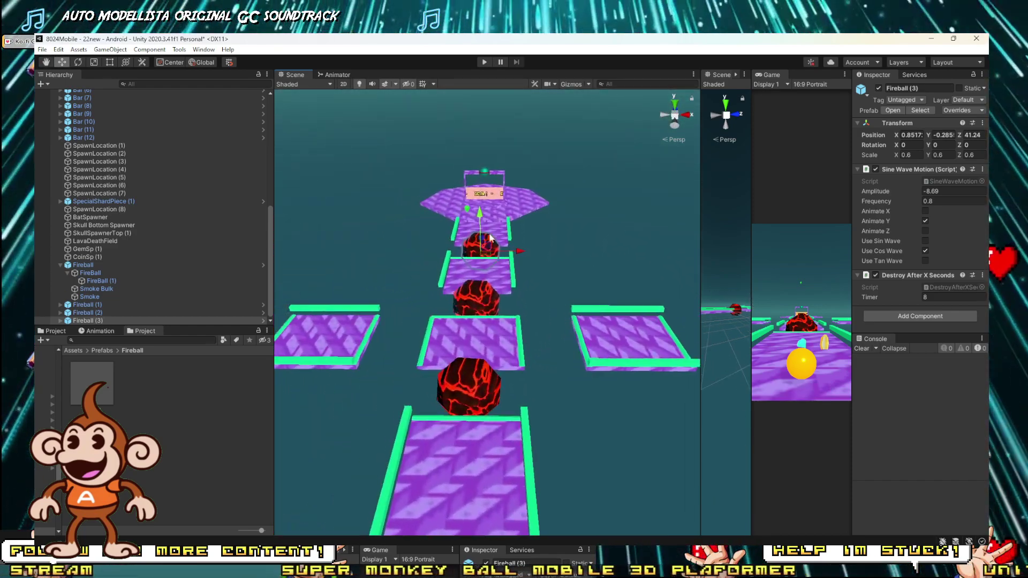
key("ctrl+d")
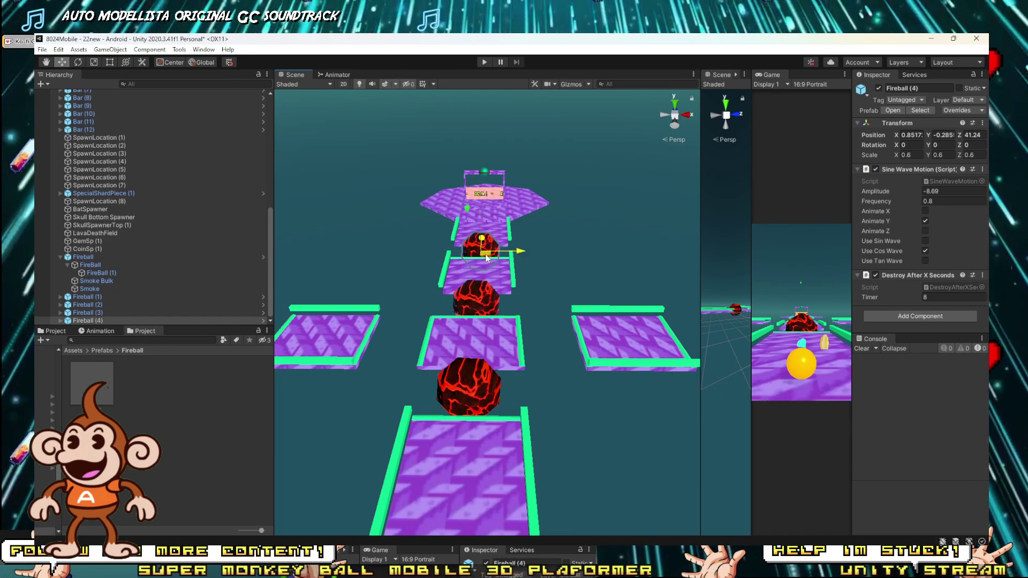
left_click_drag(561, 348, 608, 341, "alt")
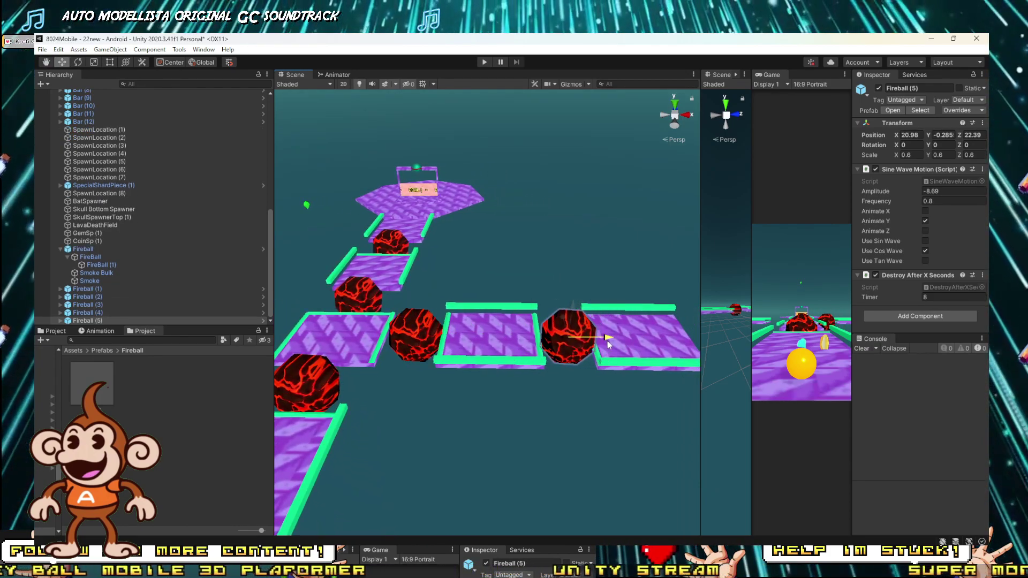
Place two Fireball duplicates in the gaps of the negative-X side branch at about X -6.02 and X -19.01, Z 22.39.
key("f")
key("a")
right_click_drag(607, 340, 609, 345)
key("s")
key("ctrl+d")
left_click_drag(626, 318, 458, 321)
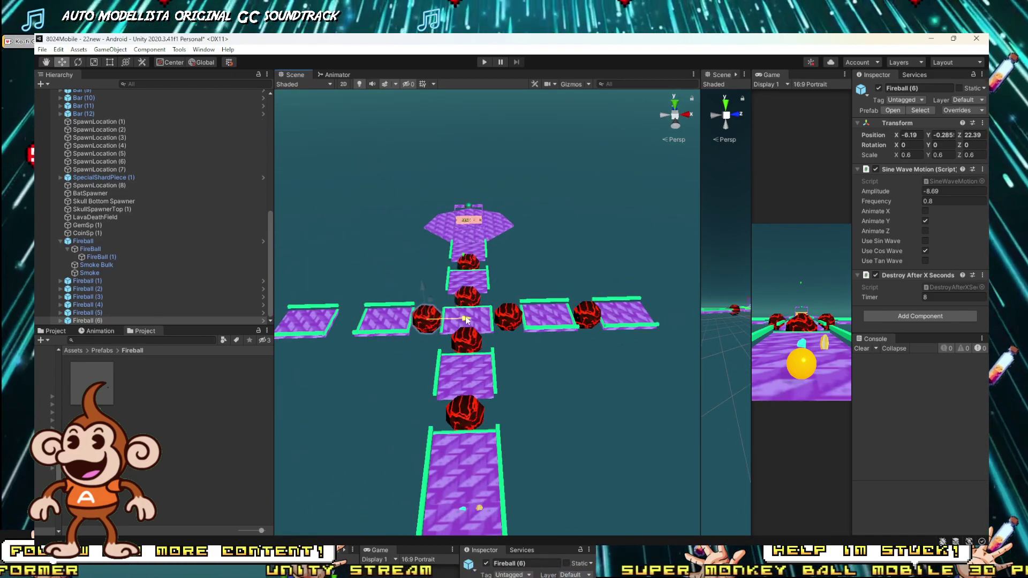
middle_click_drag(465, 320, 551, 333)
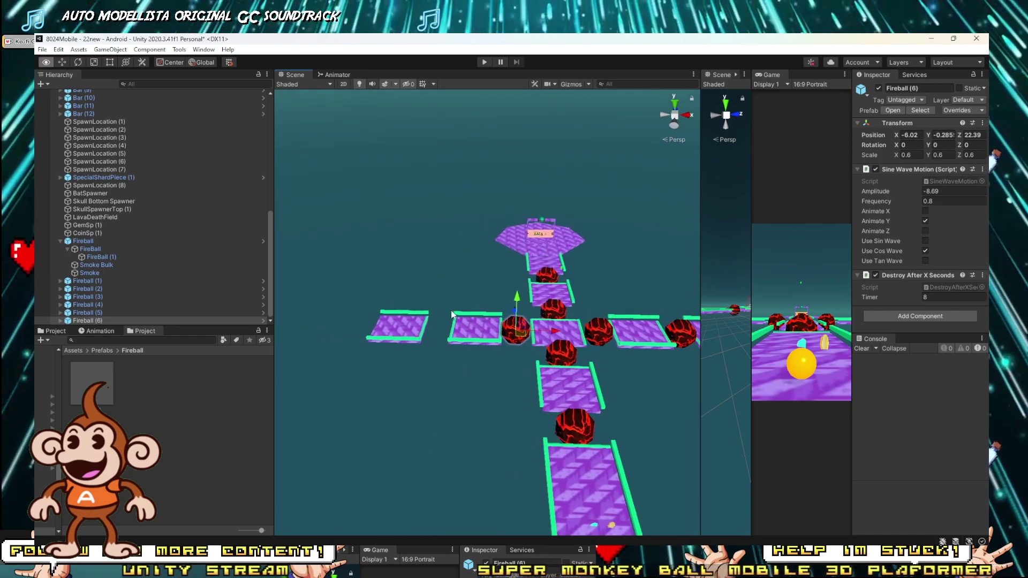
left_click_drag(468, 330, 472, 329)
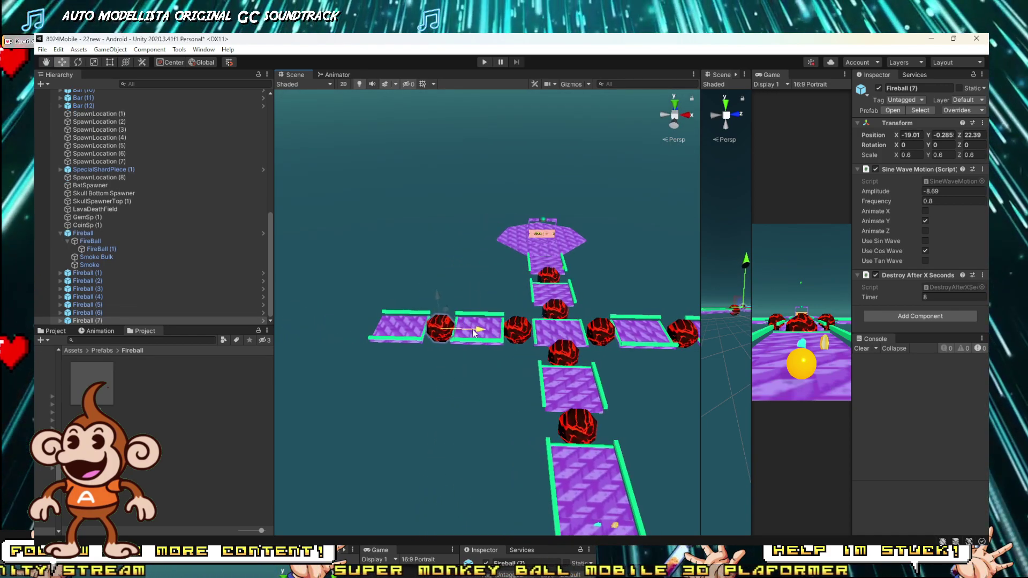
Select all eight Fireball instances, show their children and unpack them from the prefab.
left_click(56, 233)
left_click(60, 234)
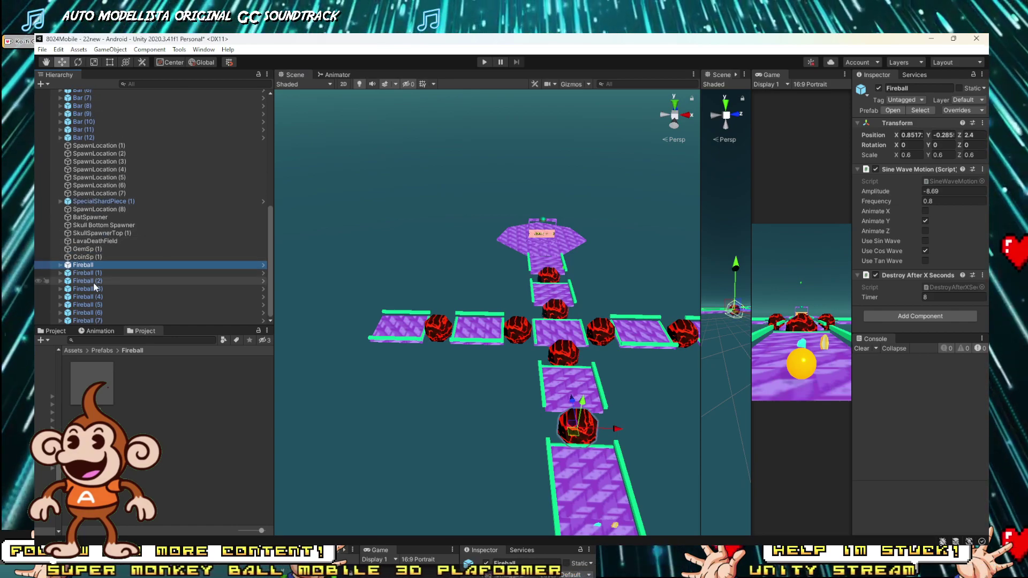
left_click(61, 265)
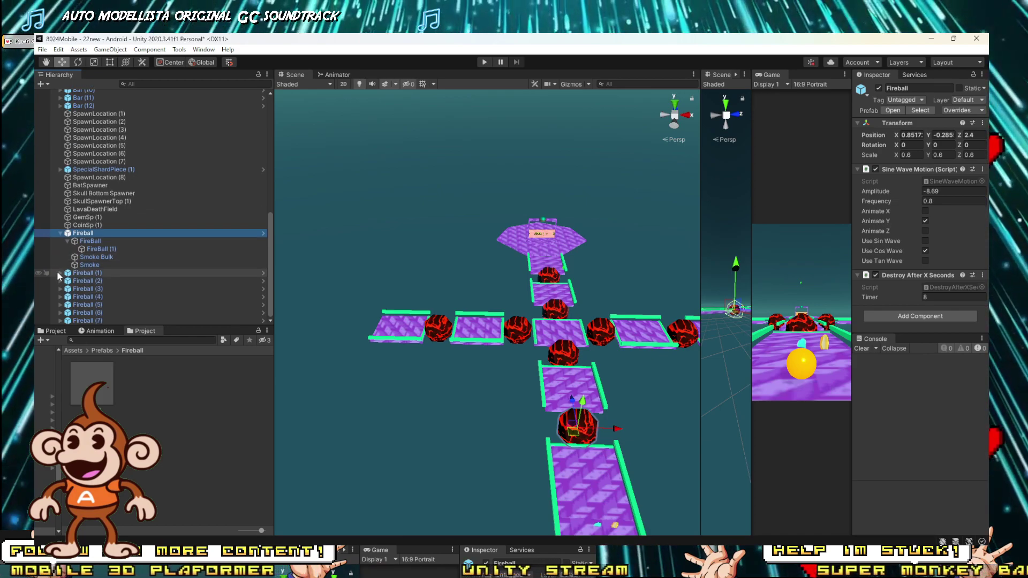
left_click(61, 234)
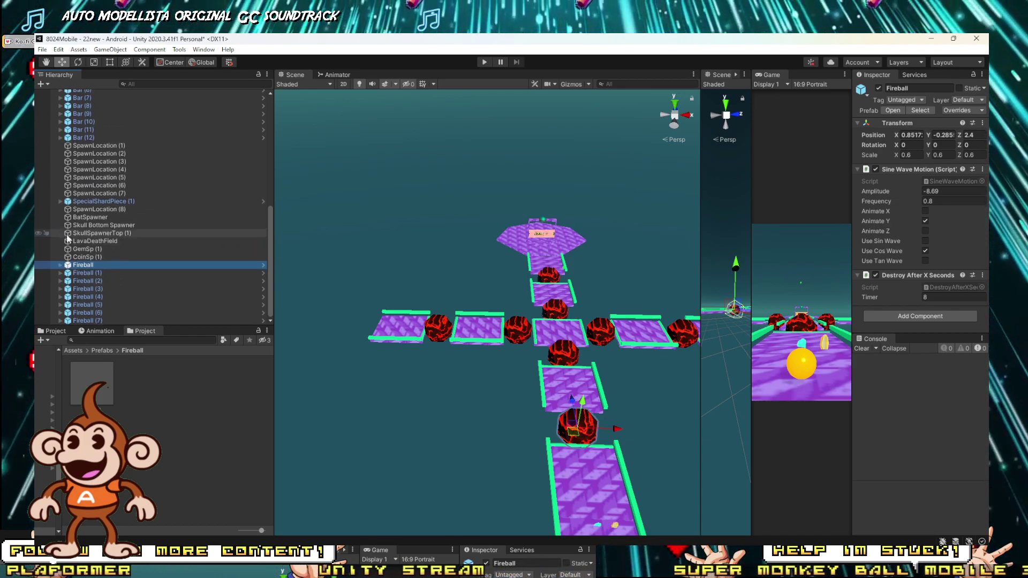
left_click(85, 320, "shift")
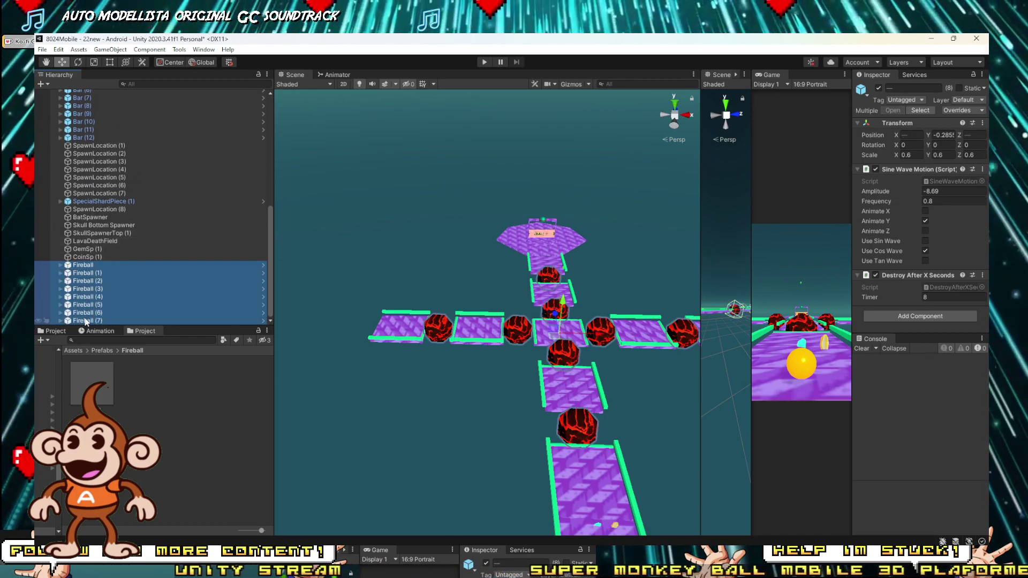
key("Right")
right_click(91, 268)
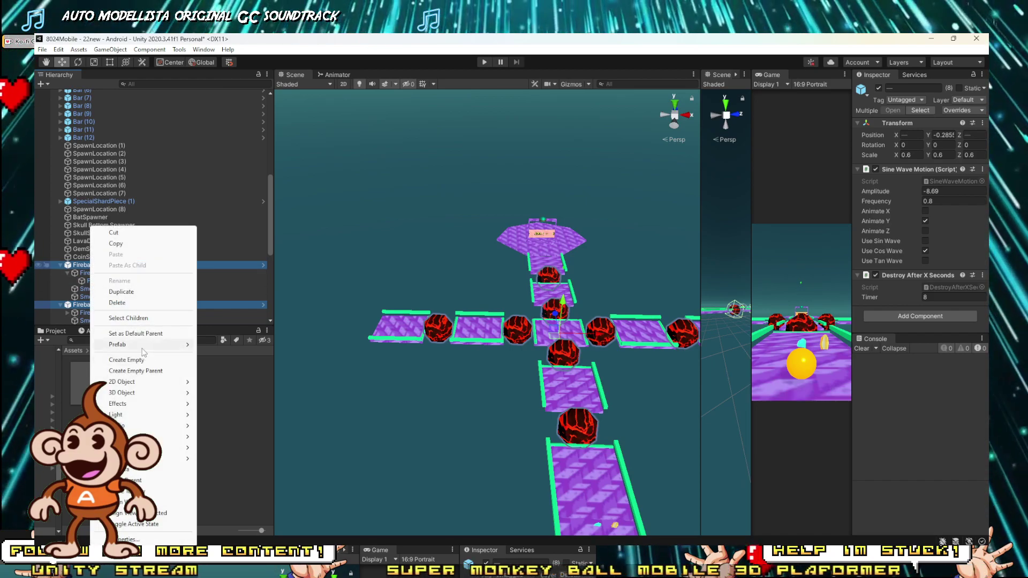
left_click(248, 367)
Delete the FireBall mesh child from each of the eight unpacked Fireball objects.
left_click(91, 273)
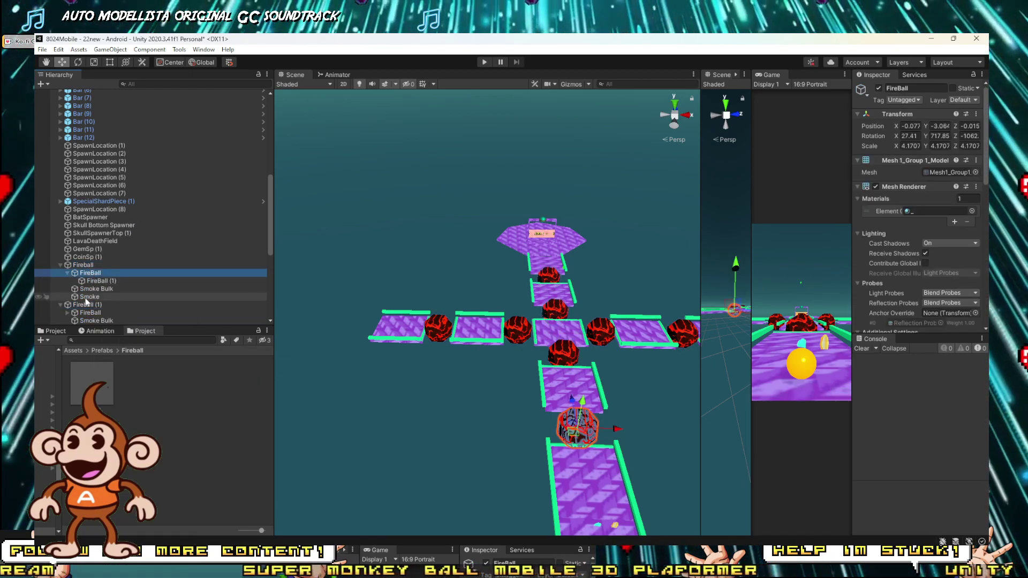
scroll(83, 191, "down", 5)
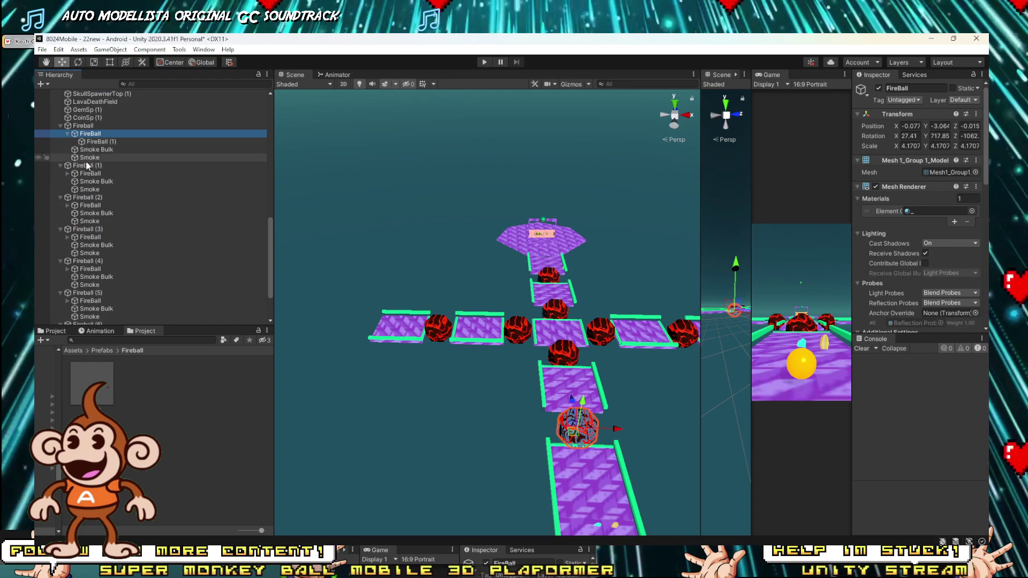
left_click(86, 174, "ctrl")
left_click(87, 205, "ctrl")
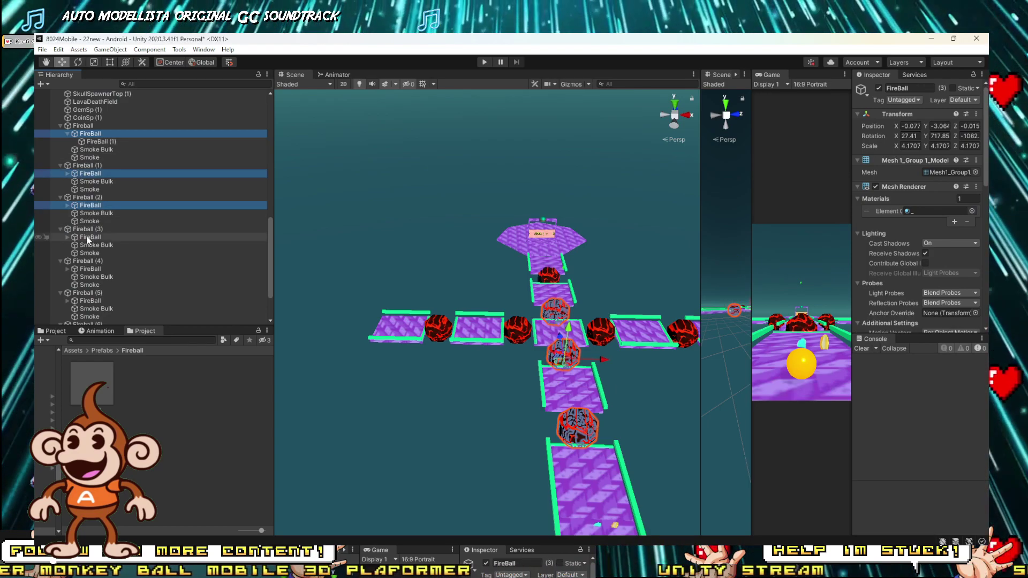
scroll(91, 285, "down", 2)
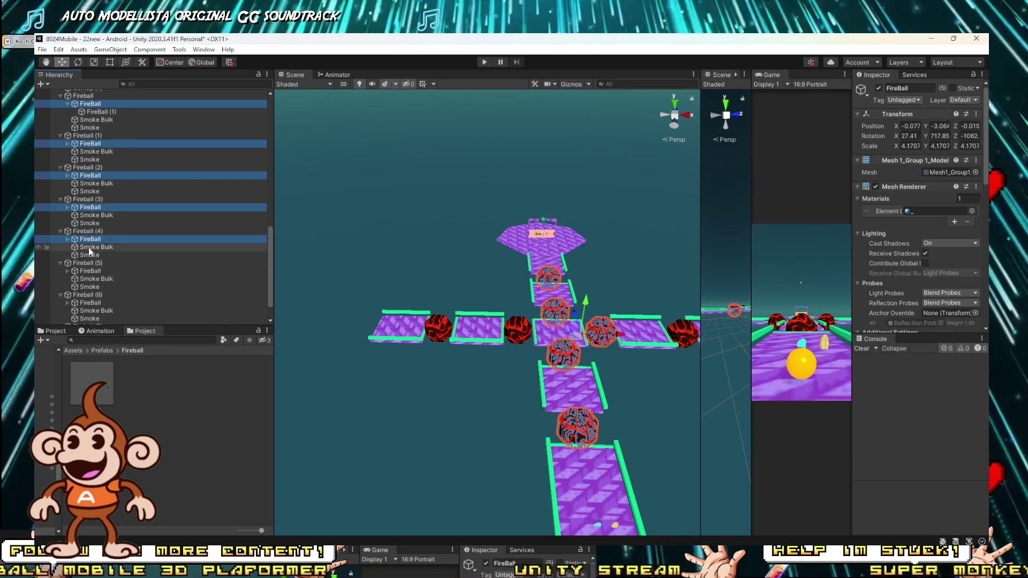
left_click(87, 272, "ctrl")
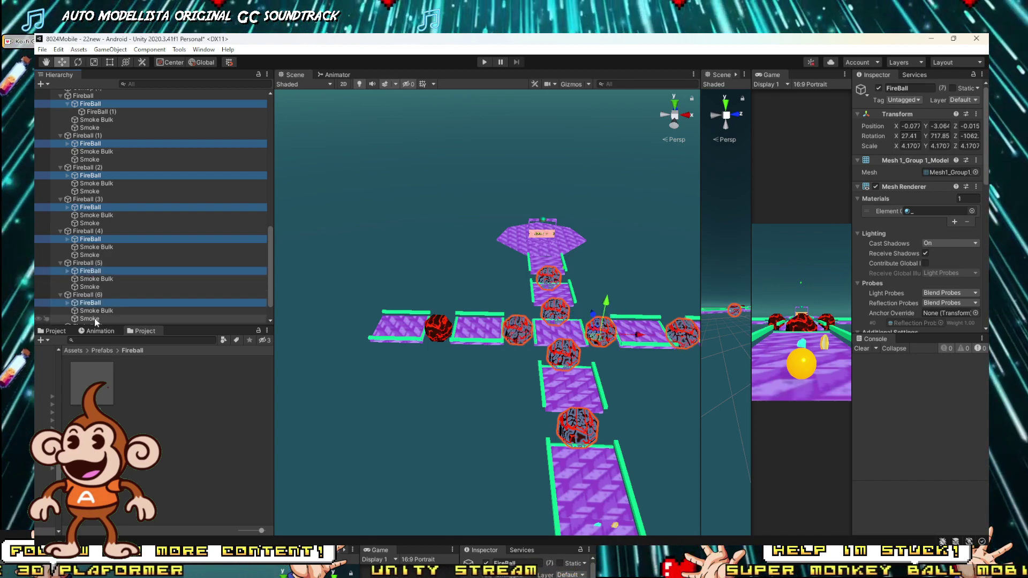
scroll(95, 321, "down", 2)
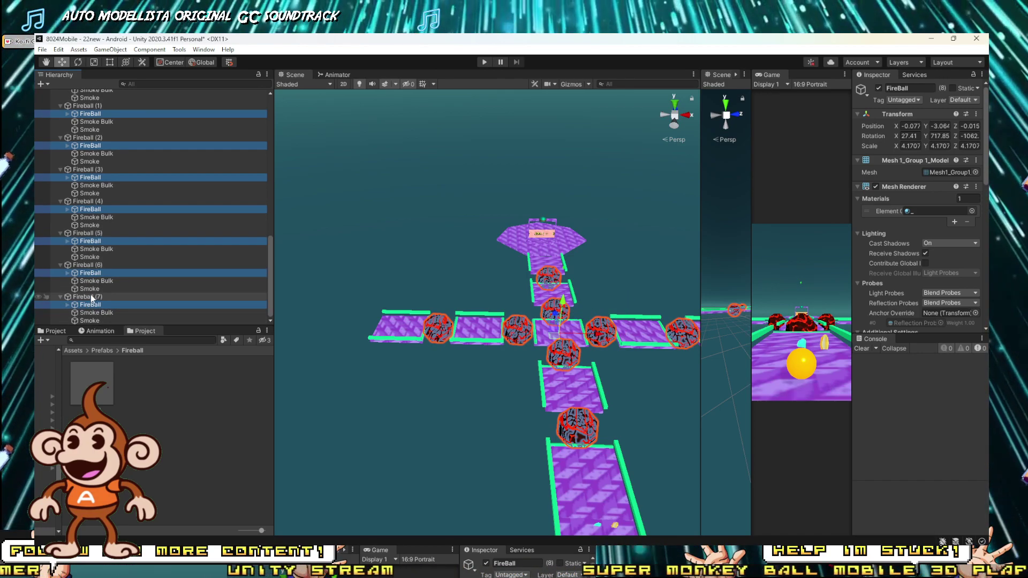
key("Delete")
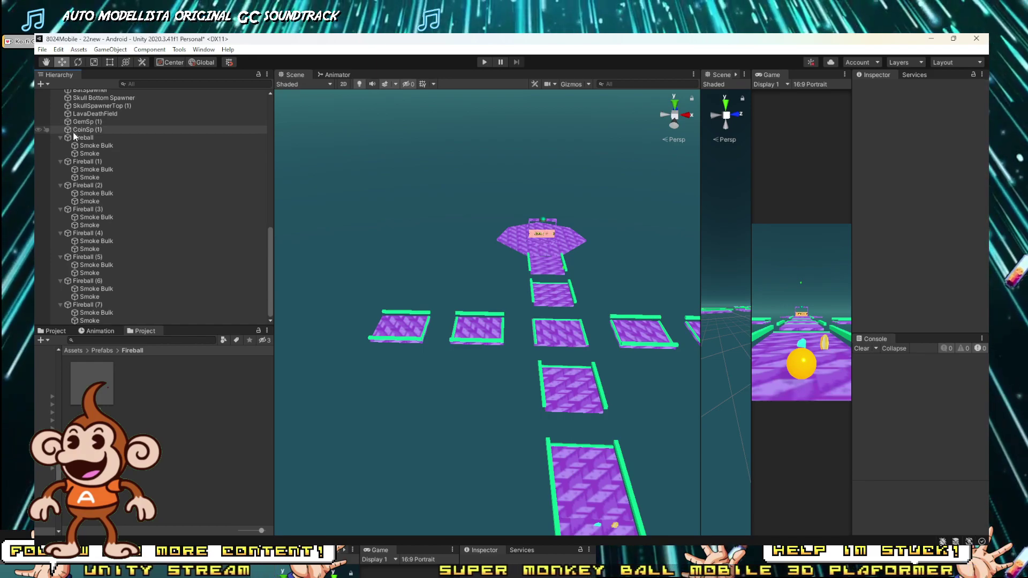
Delete the Smoke Bulk and Smoke children from all eight unpacked Fireball objects.
left_click(88, 153, "ctrl")
left_click(90, 169, "ctrl")
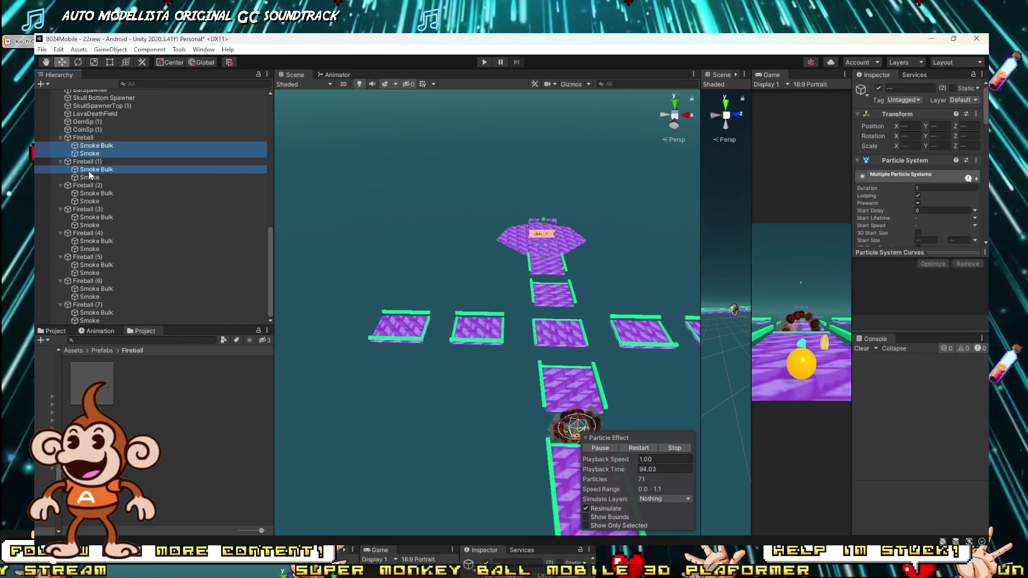
left_click(88, 178, "ctrl")
left_click(90, 194, "ctrl")
left_click(89, 201, "ctrl")
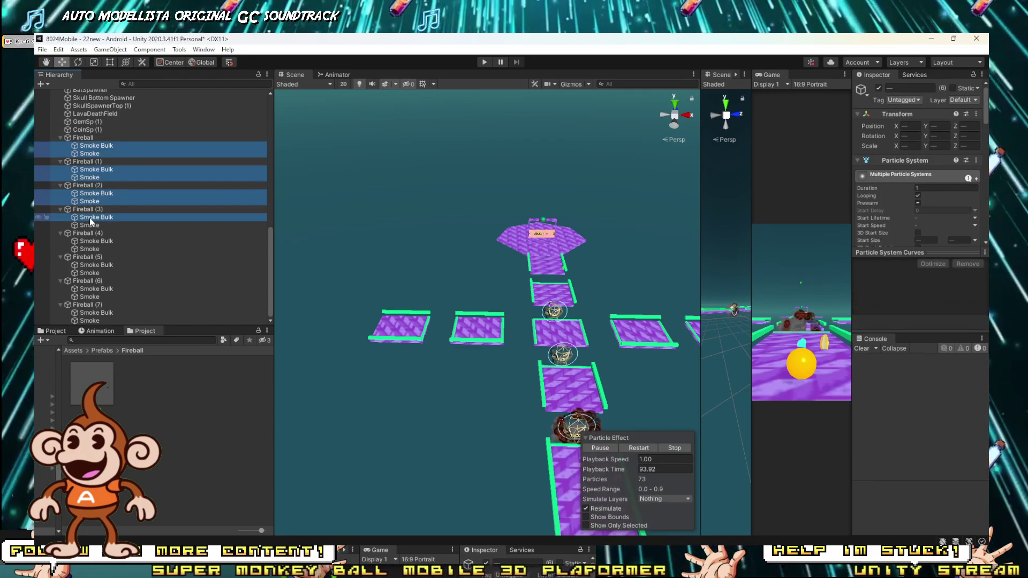
left_click(89, 225, "ctrl")
left_click(90, 242, "ctrl")
left_click(89, 249, "ctrl")
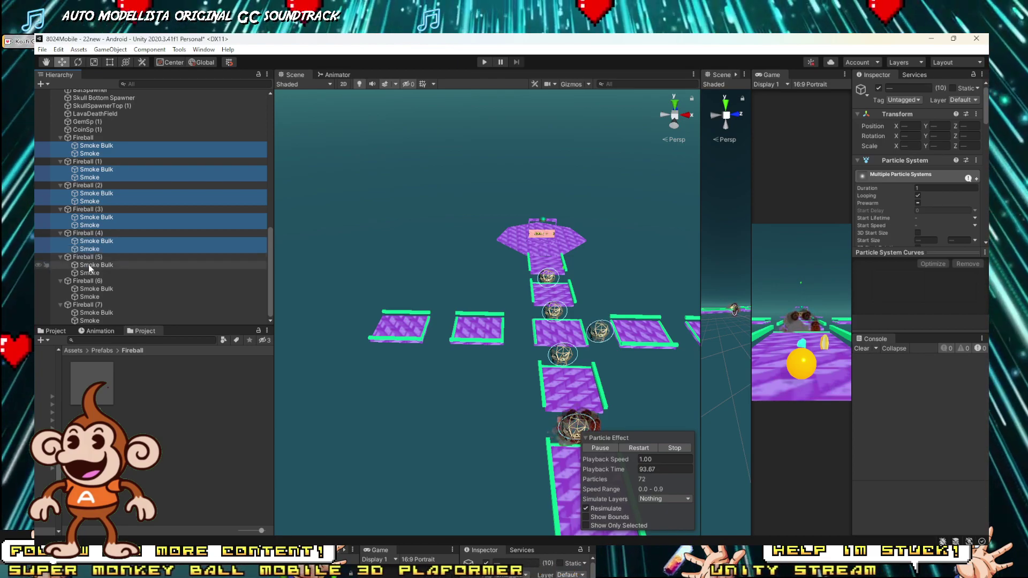
left_click(89, 273, "ctrl")
left_click(89, 296, "ctrl")
left_click(91, 290, "ctrl")
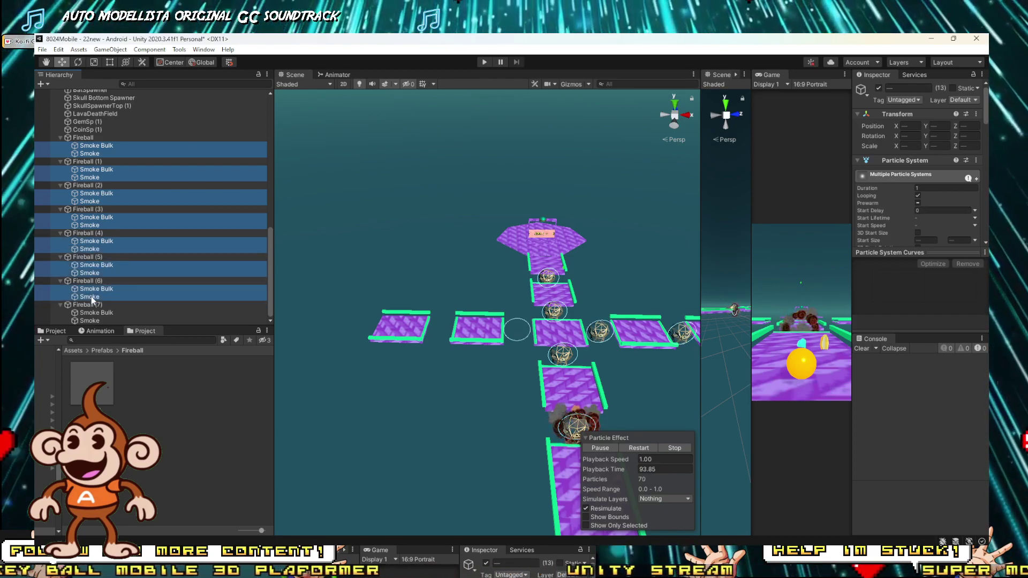
left_click(91, 313, "ctrl")
left_click(90, 320, "ctrl")
key("Delete")
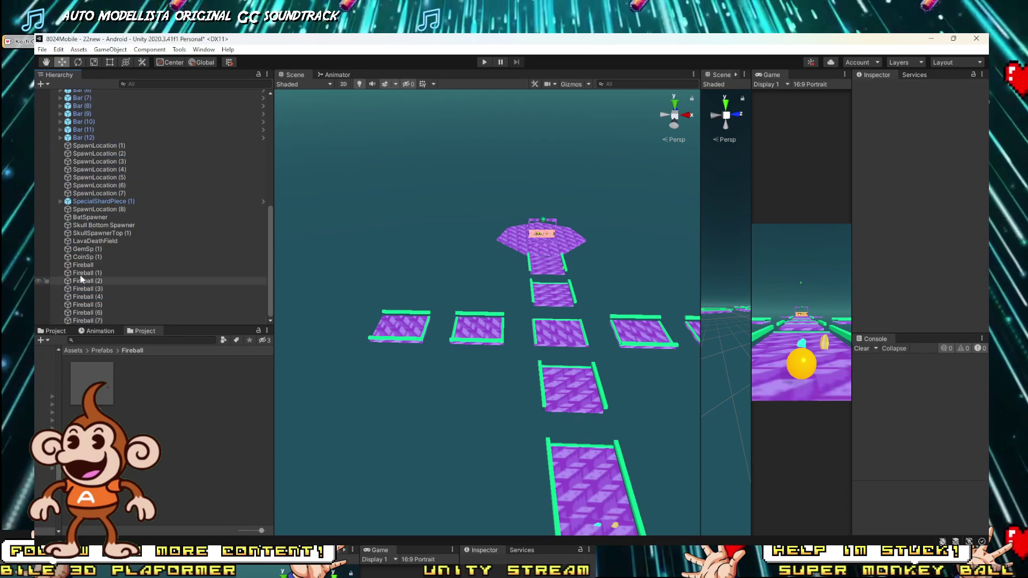
Create an empty game object in the level and name it FireBallLocs.
left_click(86, 266)
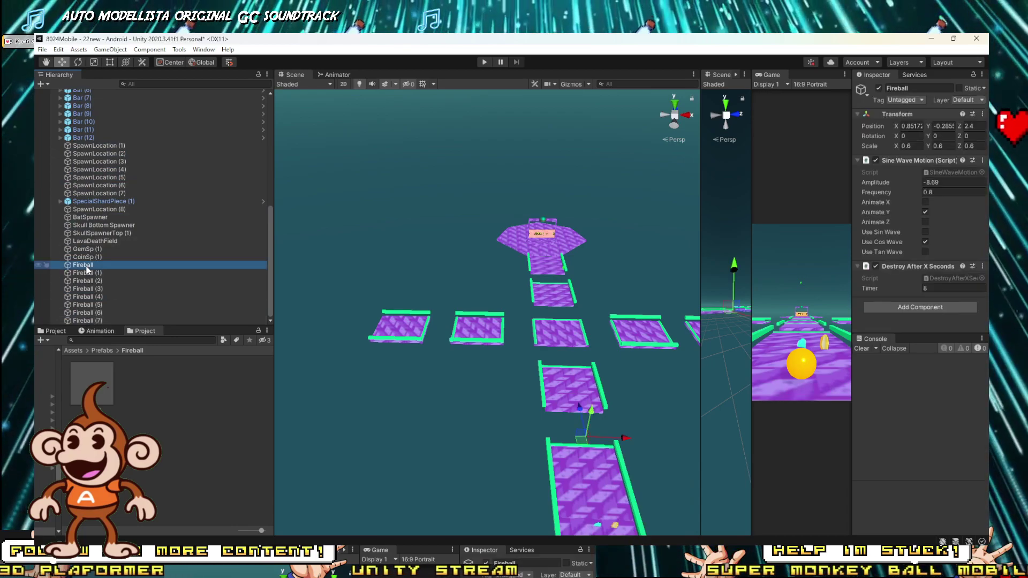
left_click(91, 320, "shift")
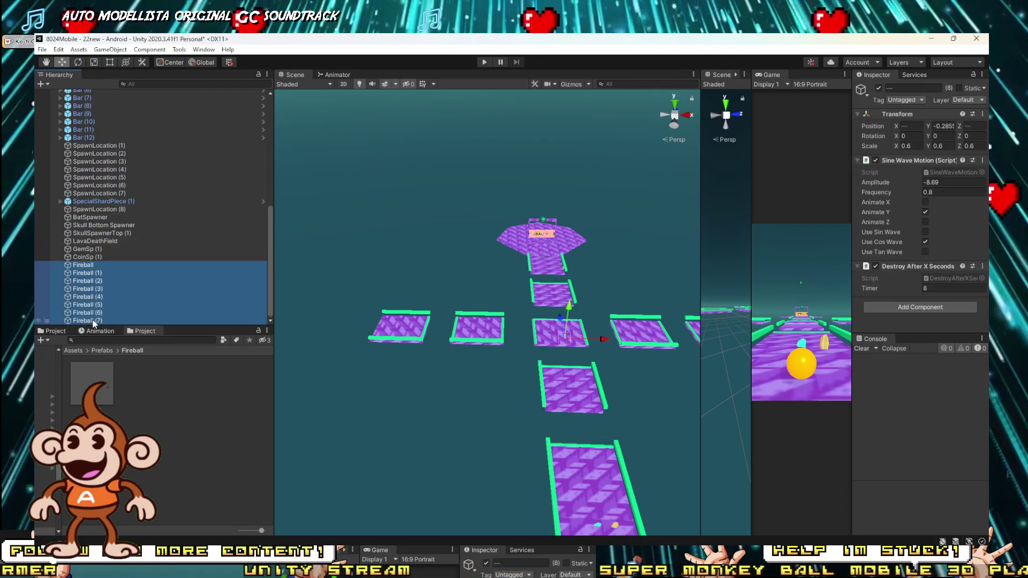
left_click(44, 83)
left_click(68, 96)
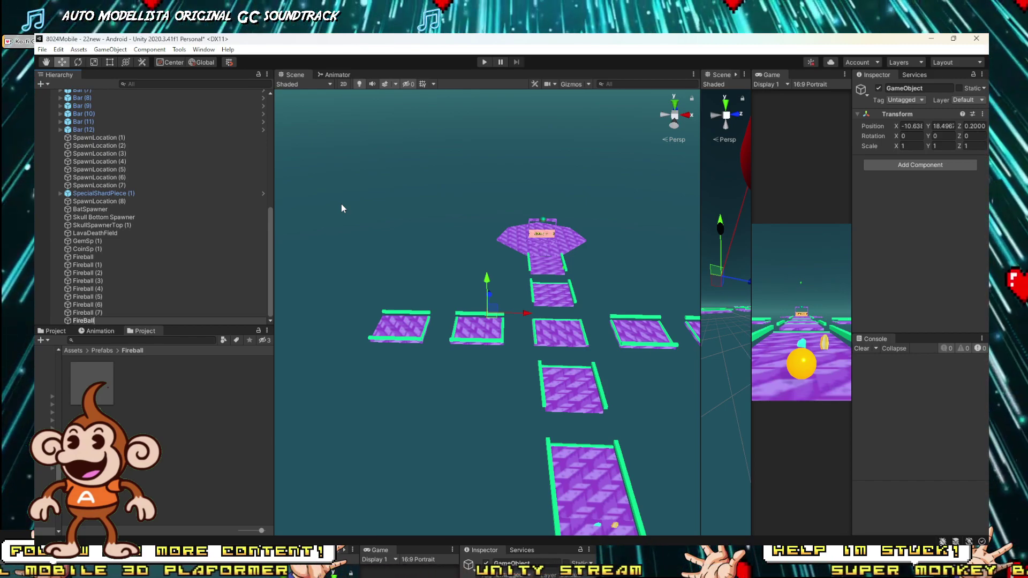
type("cs")
key("Return")
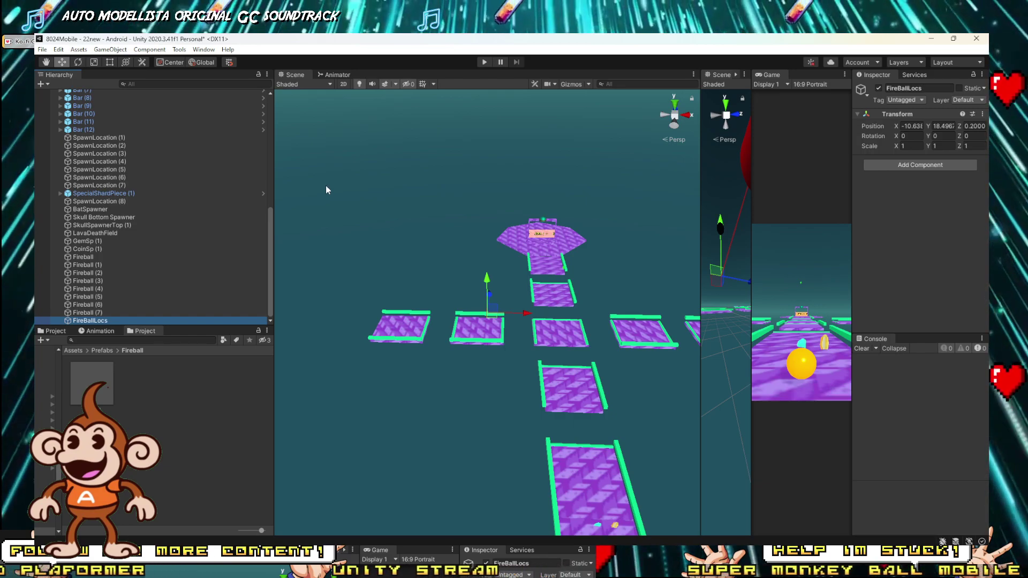
Parent all eight Fireball objects, from Fireball through Fireball (7), under FireBallLocs.
left_click(86, 250)
left_click(87, 258)
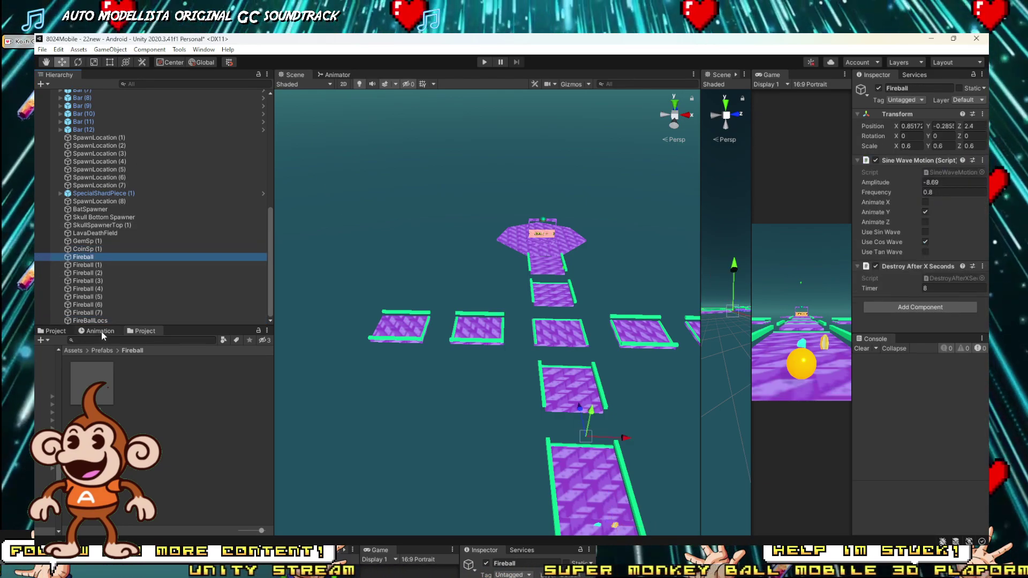
left_click(91, 313, "shift")
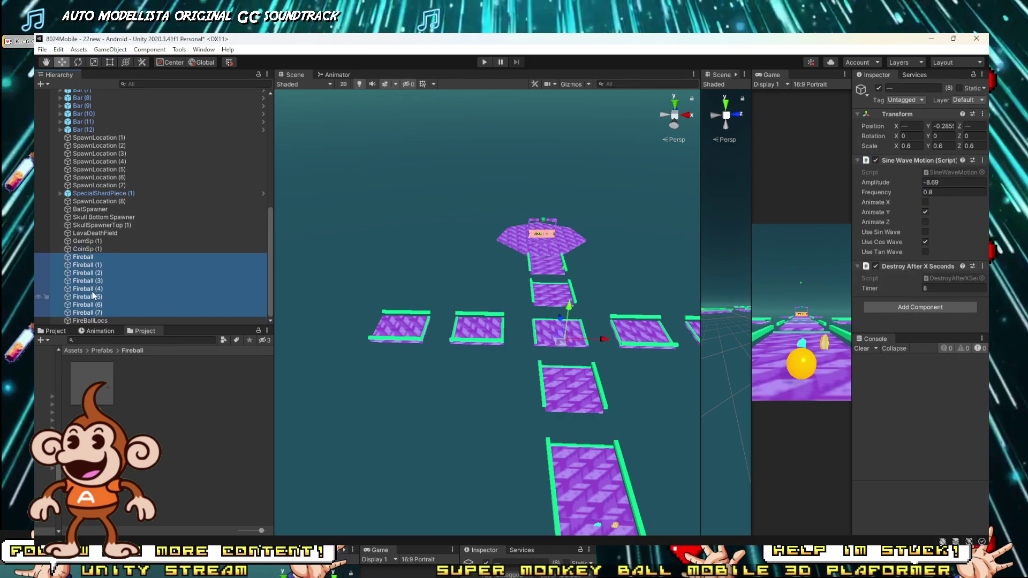
left_click_drag(84, 323, 83, 322)
Add the Missile Spawner script component to FireBallLocs.
left_click(72, 258)
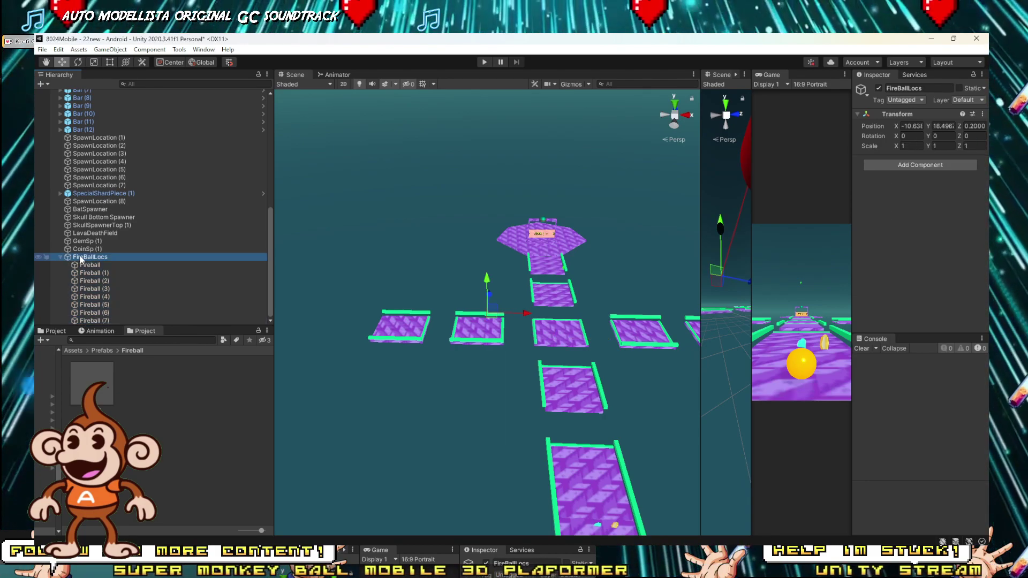
left_click(878, 165)
type("misss")
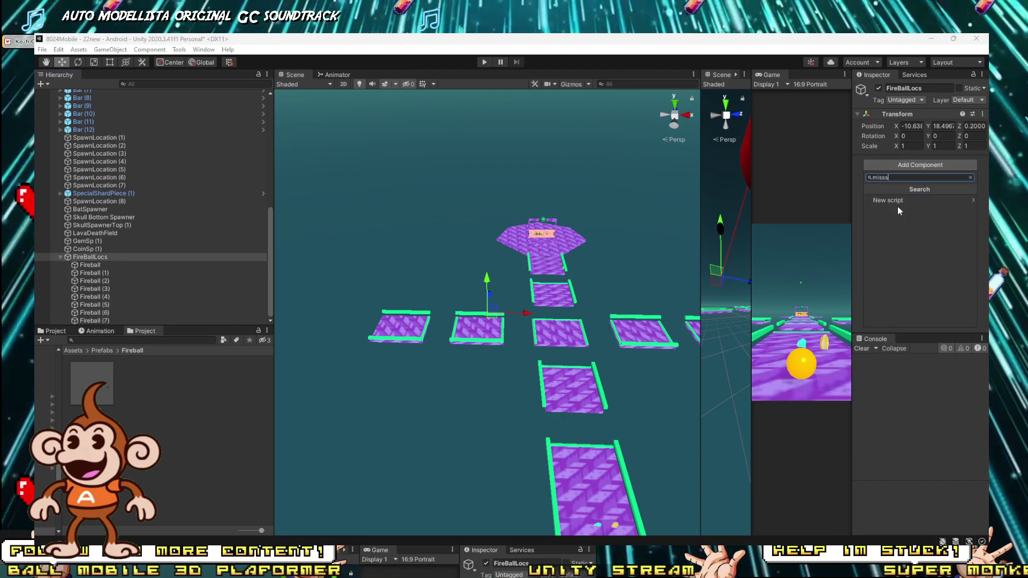
key("BackSpace")
left_click(898, 207)
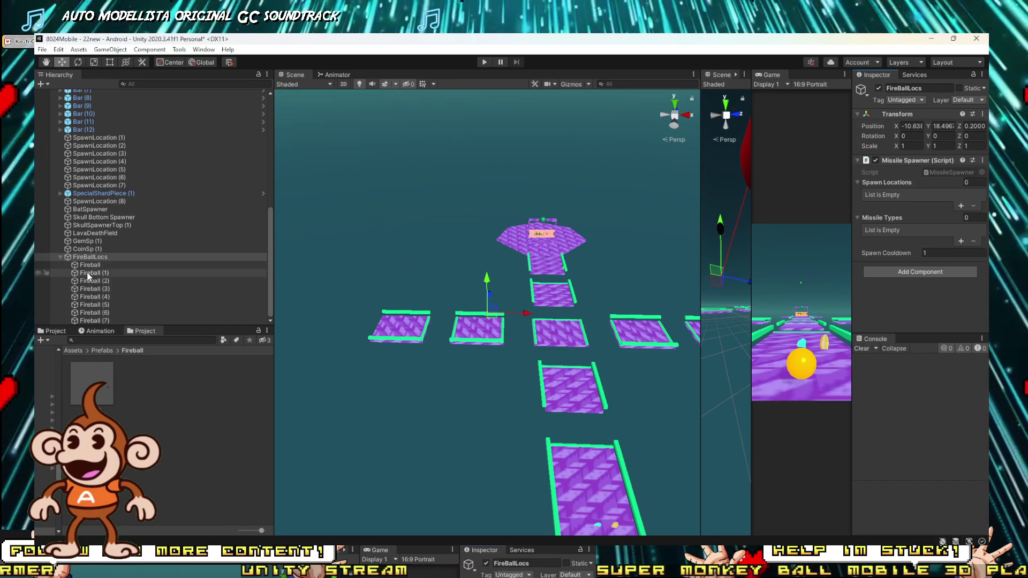
Lock the Inspector on FireBallLocs and assign its eight Fireball children as the Missile Spawner's Spawn Locations.
left_click(974, 75)
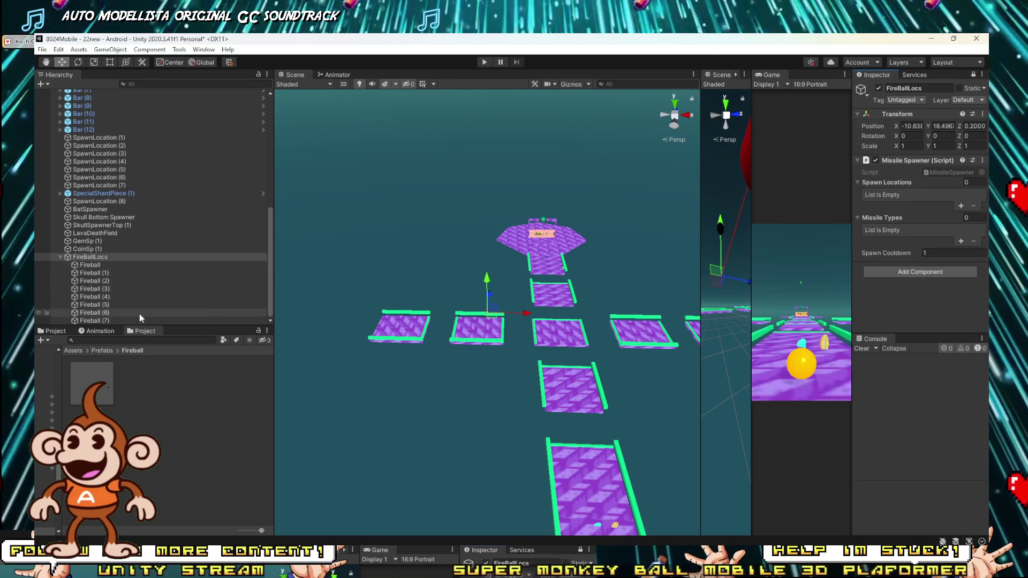
left_click(91, 266)
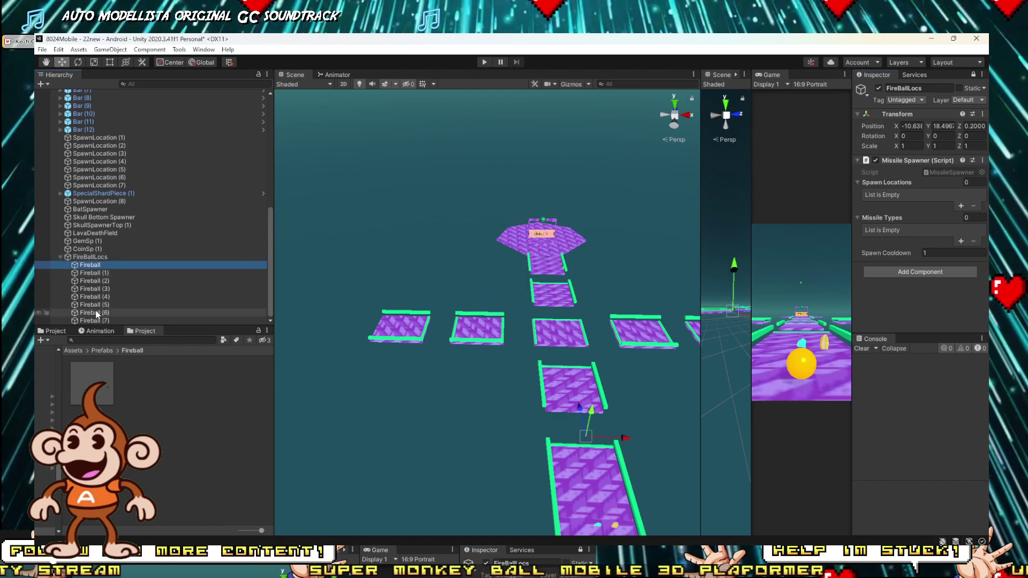
left_click(95, 320, "shift")
left_click_drag(344, 265, 956, 183)
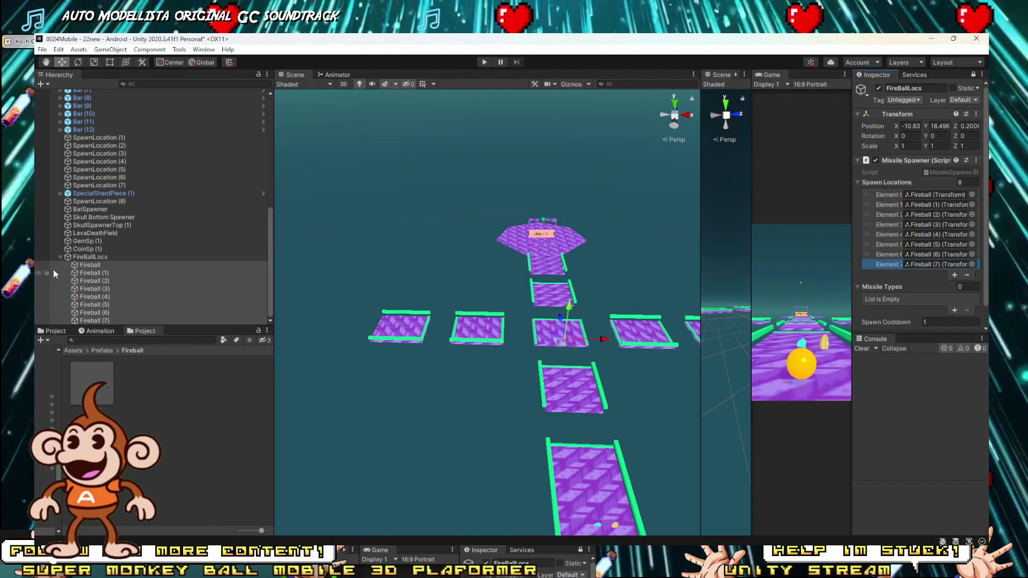
Assign the Fireball prefab as the Missile Spawner's missile type and set its Spawn Cooldown to 3.
left_click_drag(90, 375, 924, 287)
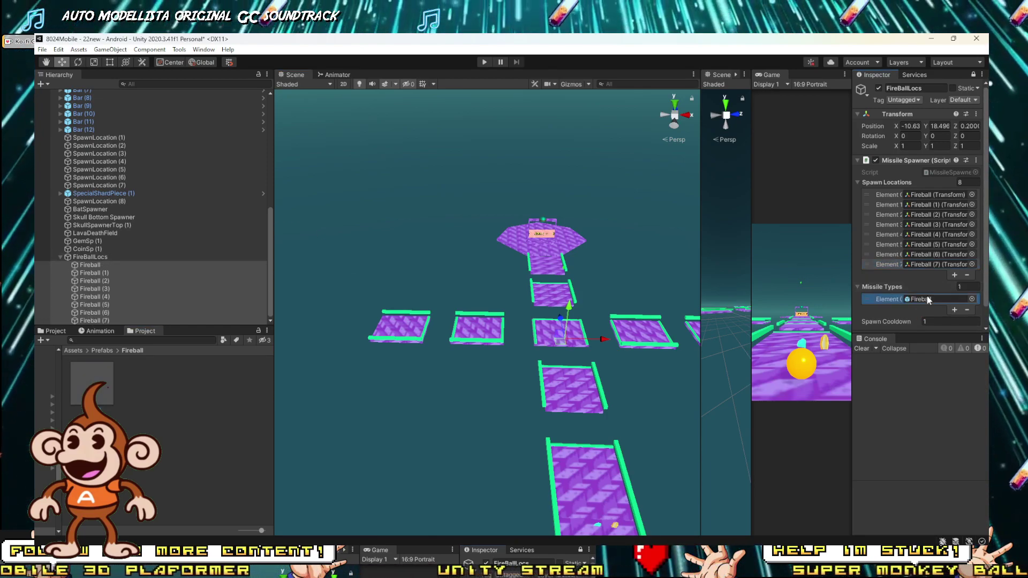
left_click(924, 322)
type("3")
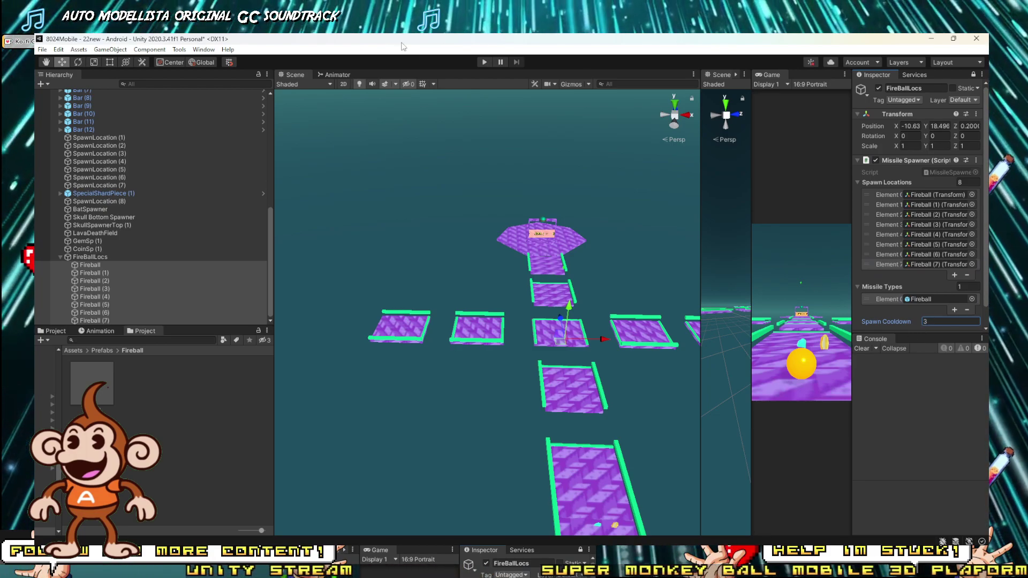
Run the level in a wider Scene view to examine how the fireballs spawn in the platform gaps, and stop it again.
left_click(485, 62)
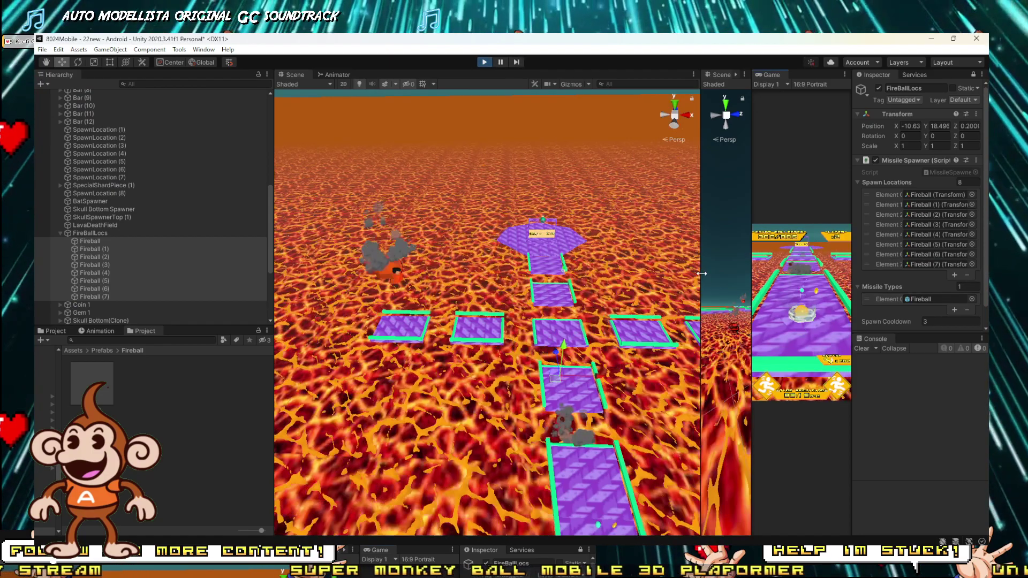
left_click_drag(701, 275, 701, 329)
right_click_drag(563, 341, 558, 255)
key("w")
key("s")
key("w")
key("s")
key("w")
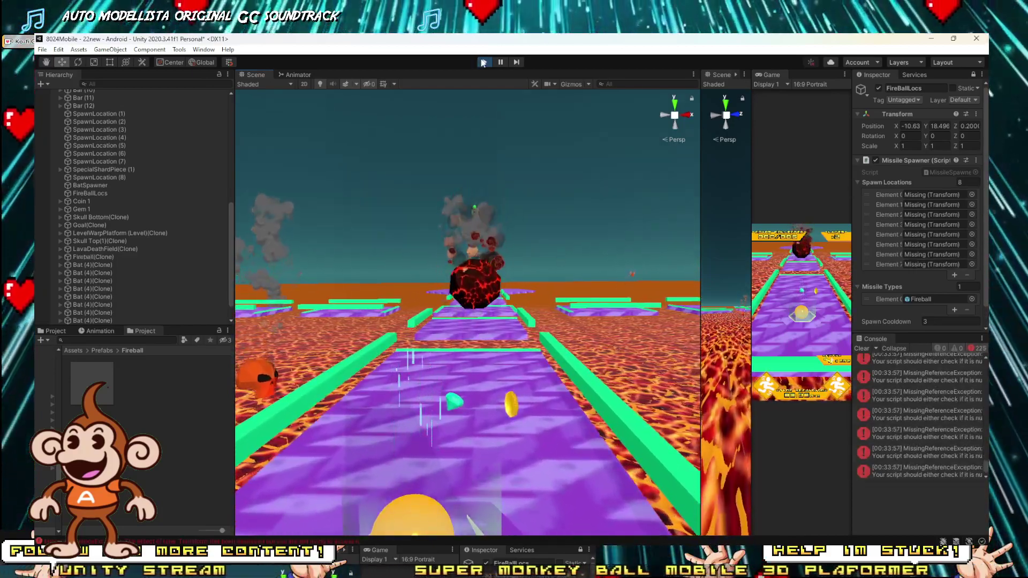
left_click(484, 62)
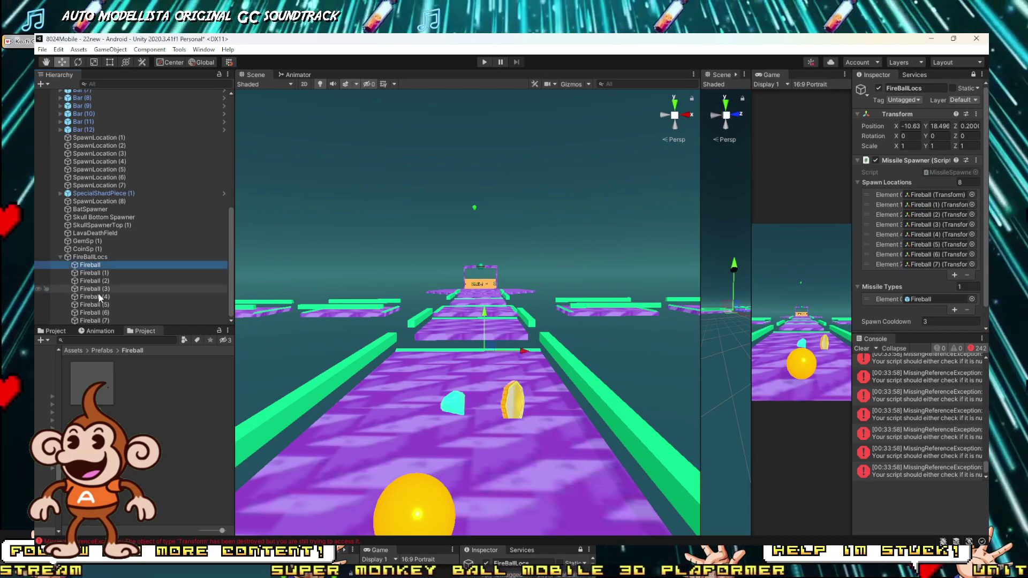
Unlock the Inspector and remove the Destroy After X Seconds and Sine Wave Motion components from all eight Fireball children of FireBallLocs.
left_click(104, 321, "shift")
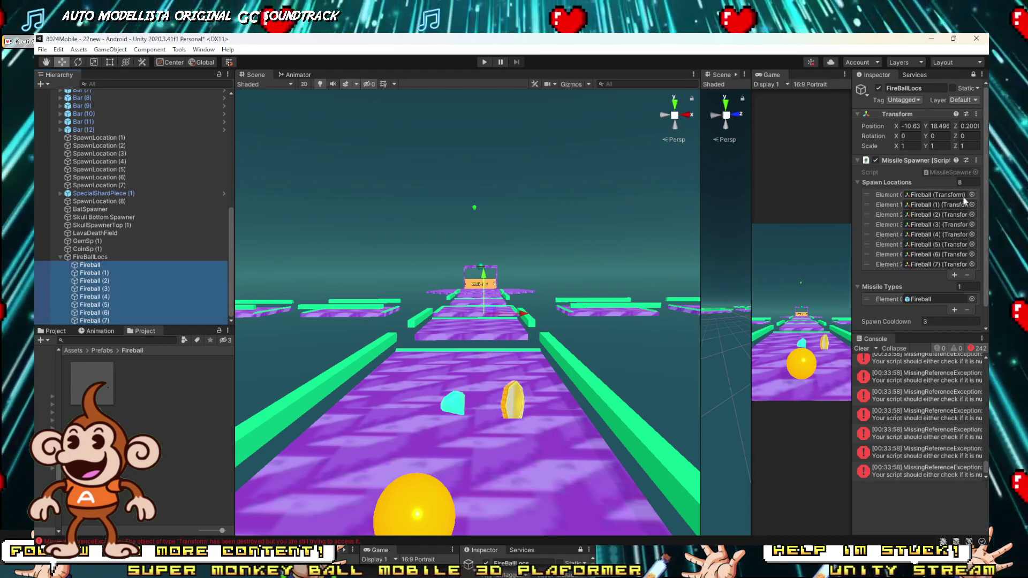
scroll(964, 227, "down", 1)
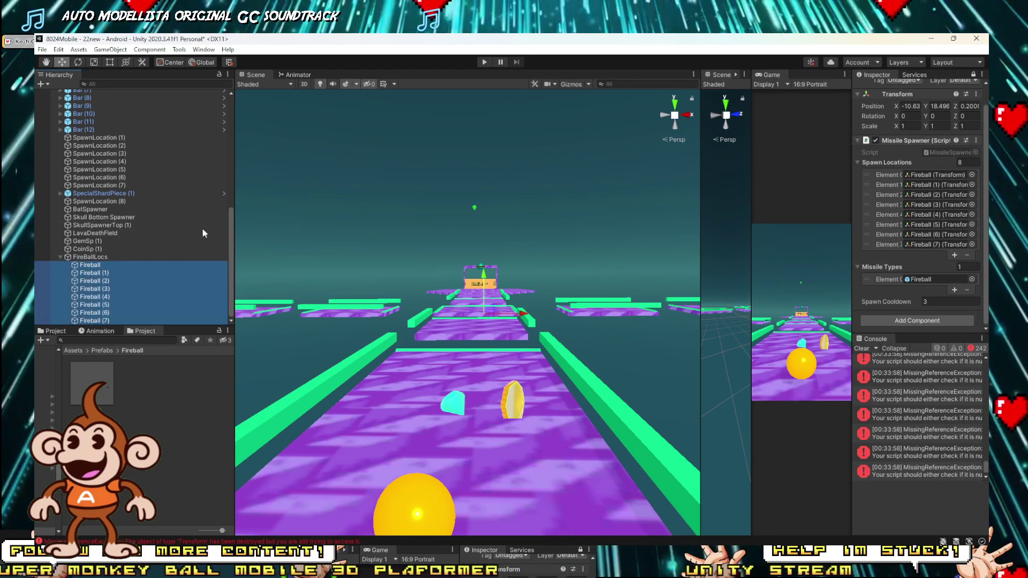
scroll(101, 177, "up", 5)
scroll(105, 172, "down", 5)
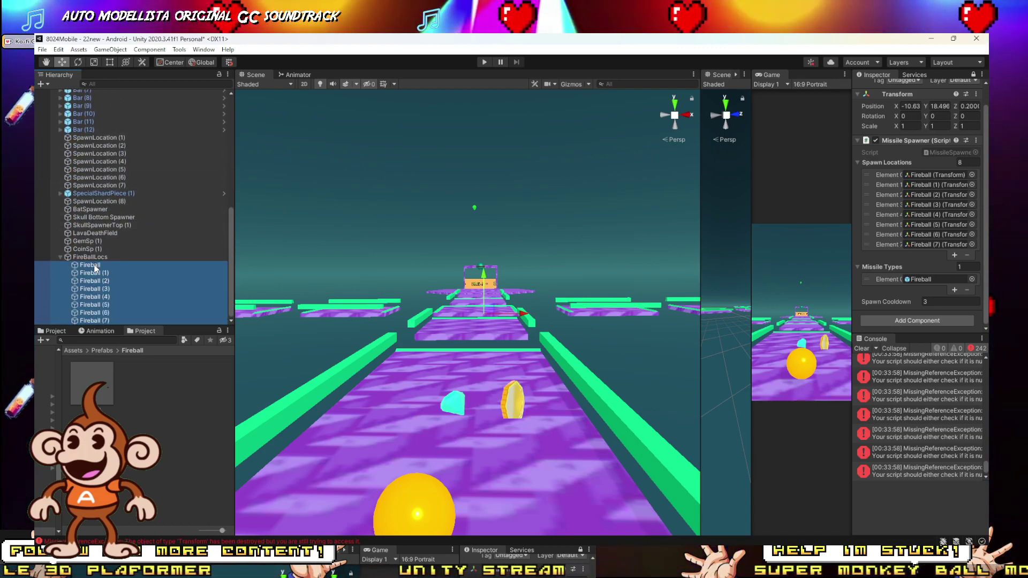
left_click(95, 265)
left_click(103, 320, "shift")
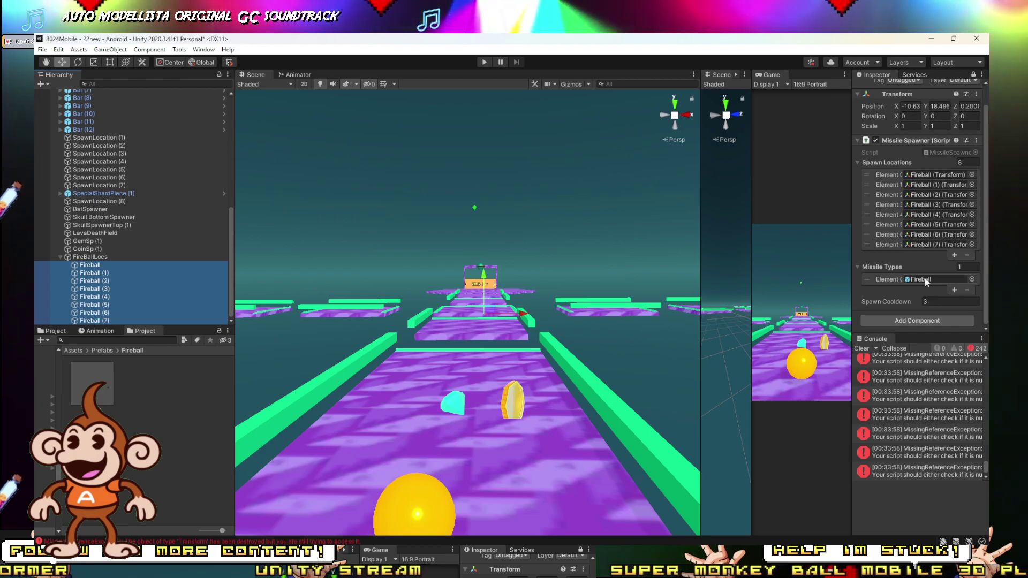
left_click(973, 75)
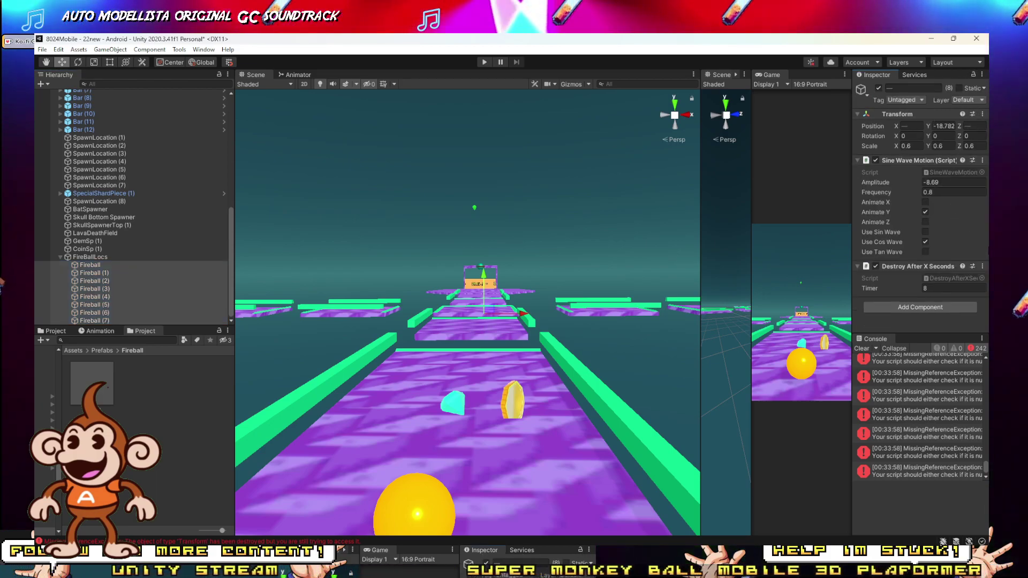
left_click(977, 267)
left_click(918, 309)
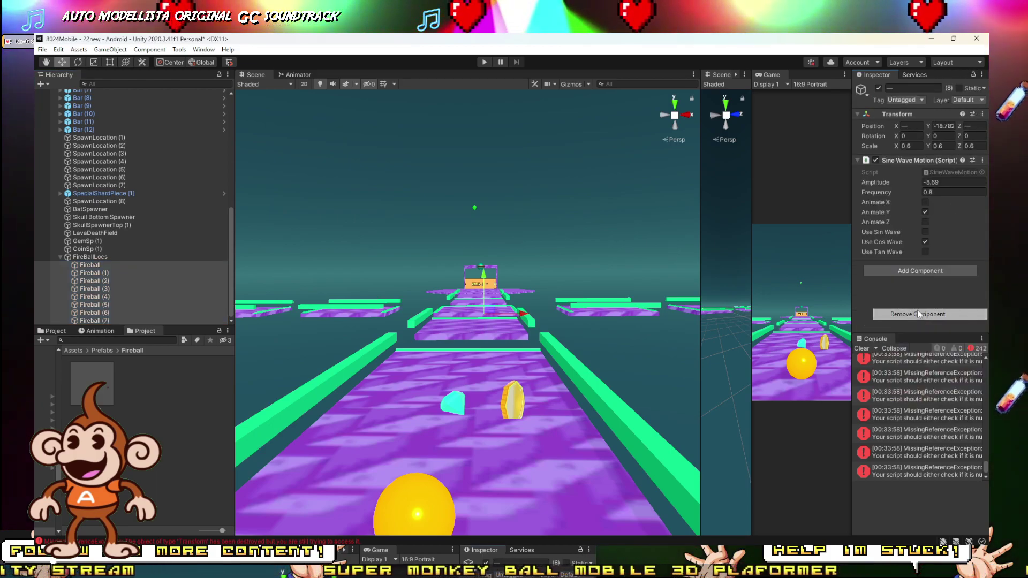
left_click(982, 160)
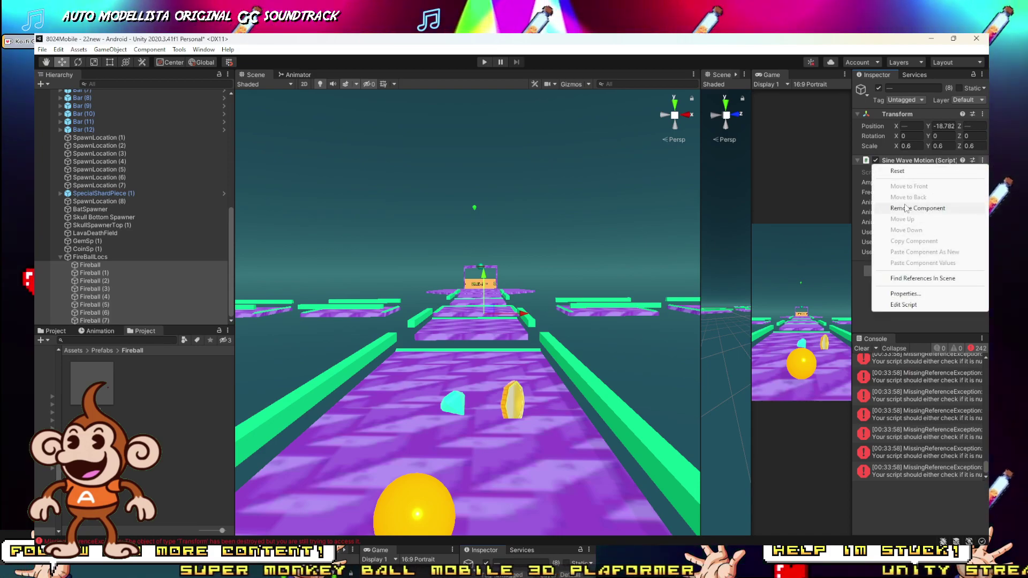
left_click(918, 204)
Run the level again to examine the fireballs' spawning and timing, and try the ball's movement in an enlarged Game view.
left_click(483, 62)
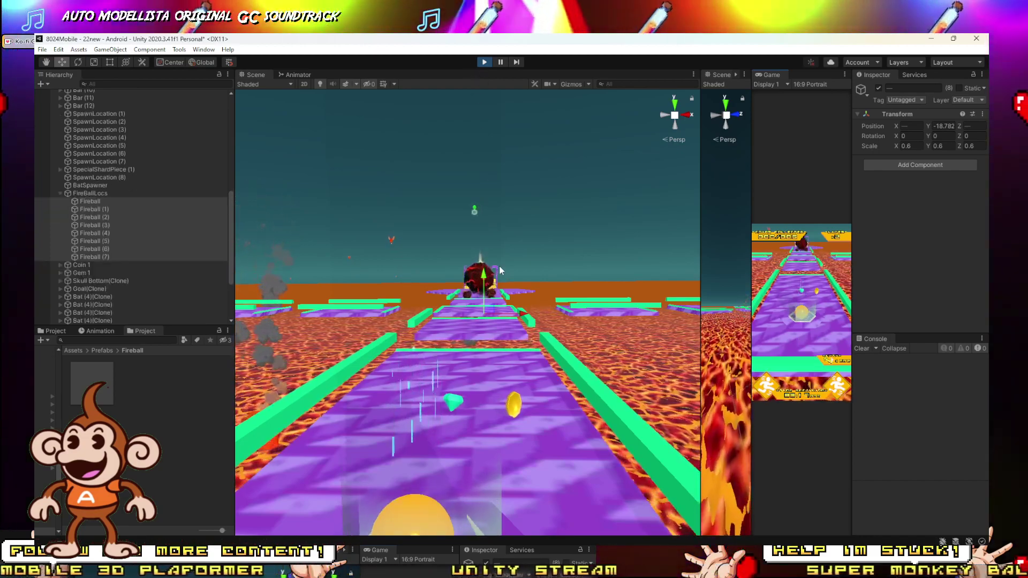
mouse_move(499, 259)
right_mouse_down()
mouse_move(497, 248)
mouse_move(507, 270)
mouse_move(516, 264)
right_mouse_up()
key("w")
key("s")
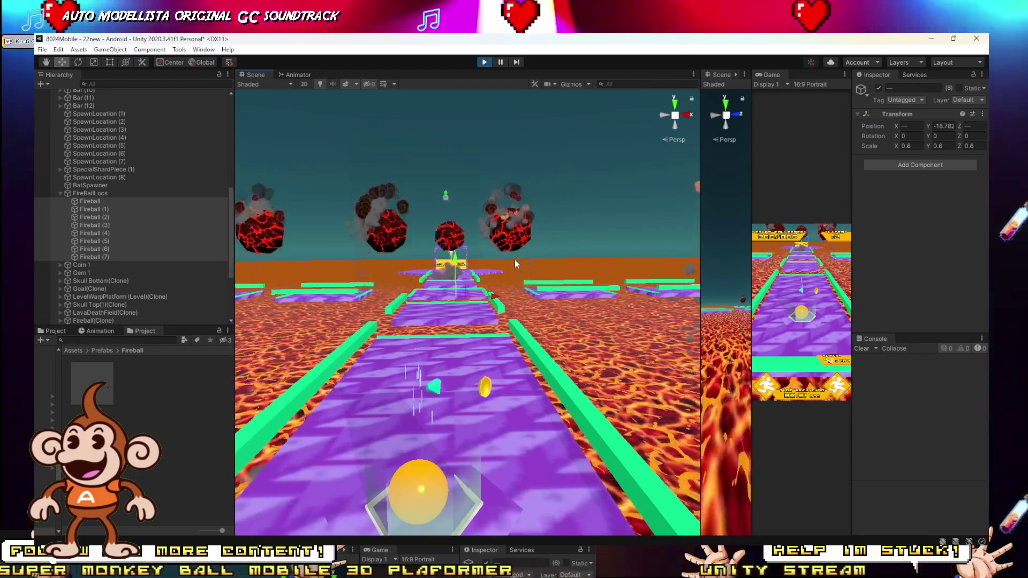
right_click_drag(504, 297, 502, 293)
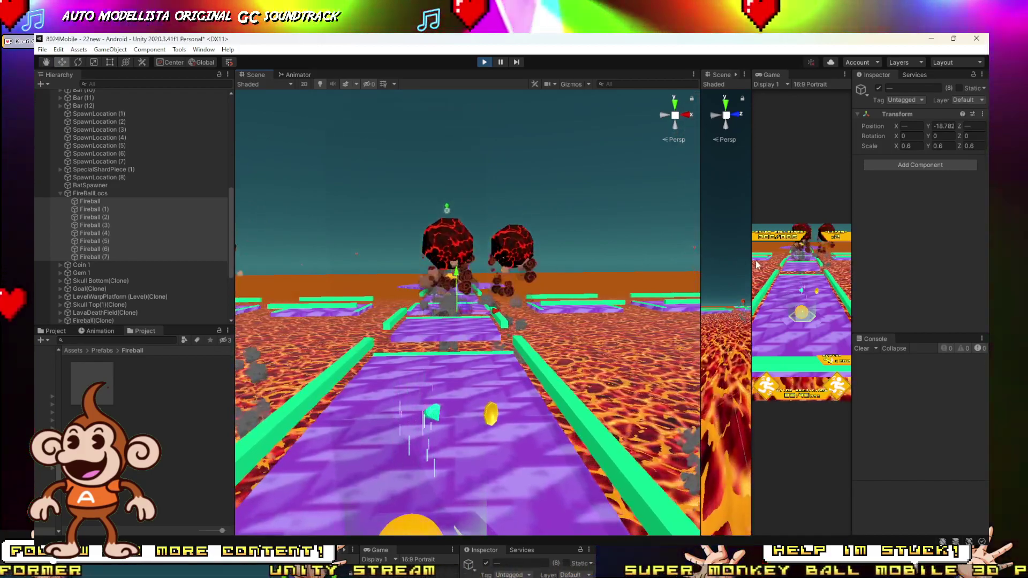
left_click_drag(752, 270, 300, 289)
left_click(668, 500)
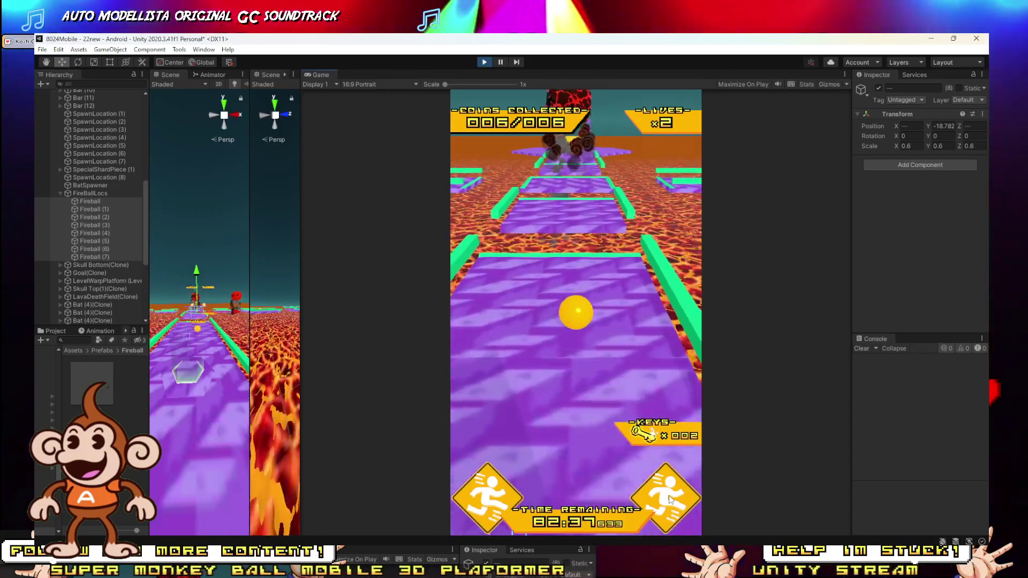
Set the Timer of the Fireball prefab's Destroy After X Seconds component to 7 while the level runs.
left_click(92, 384)
scroll(968, 244, "down", 5)
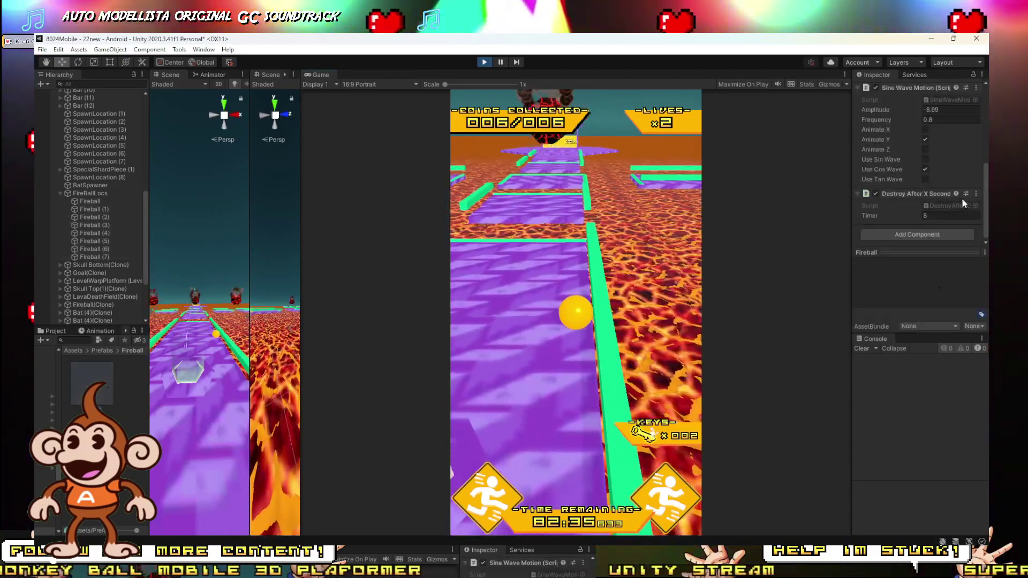
left_click(936, 216)
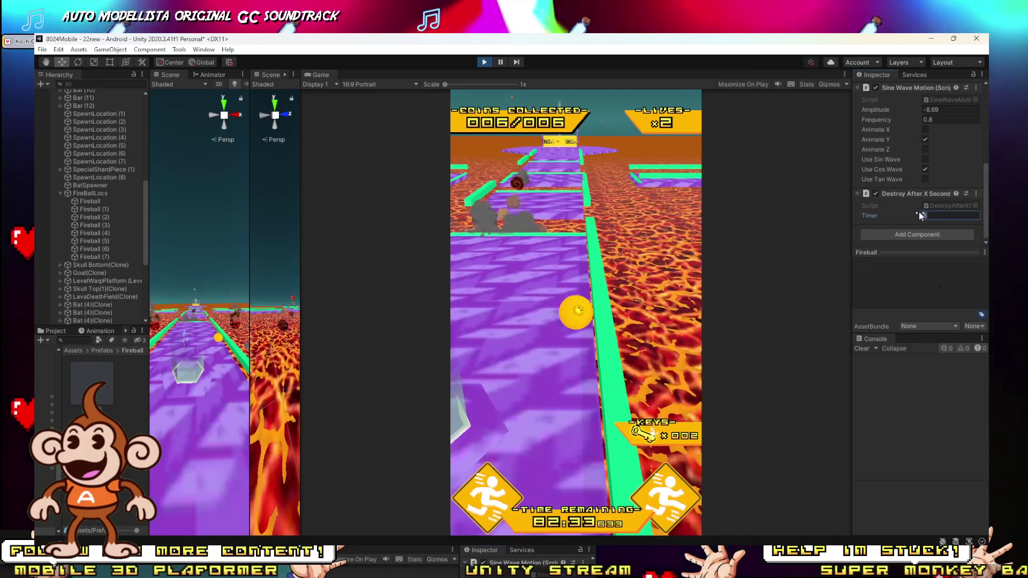
type("7")
left_click(653, 252)
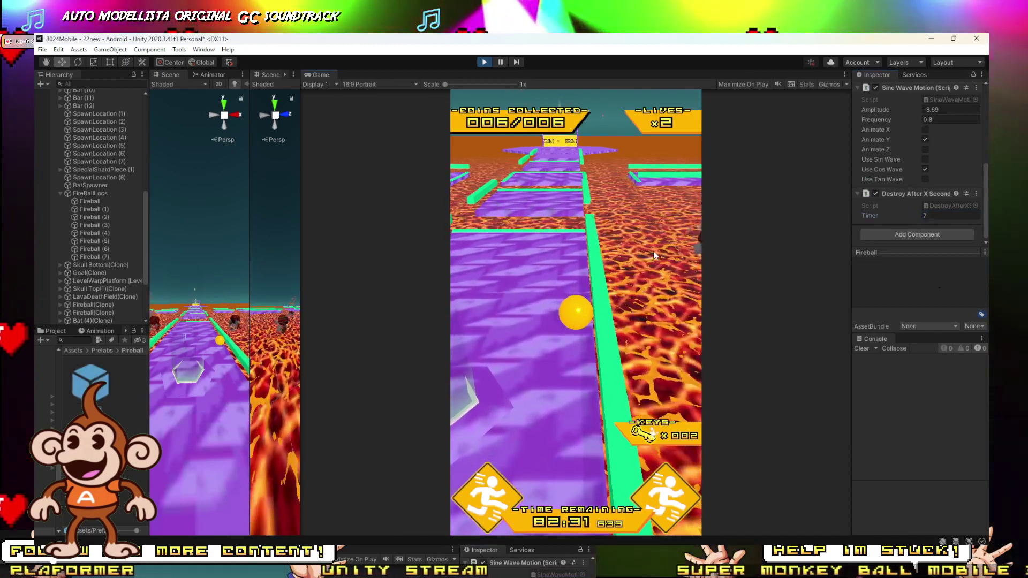
Play the level, restart it to examine the fireballs' timing in the platform gaps, and stop it again.
key("a")
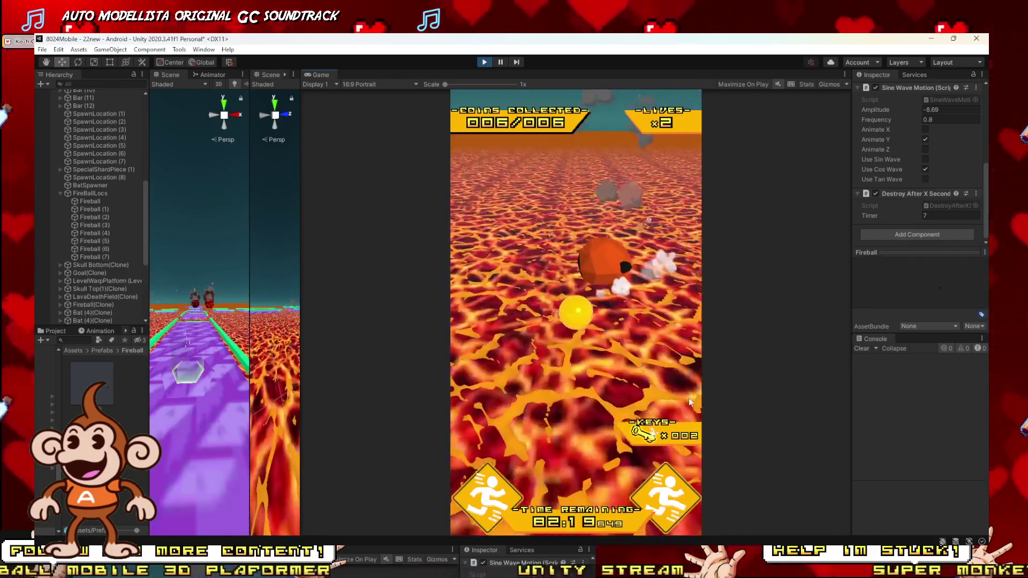
left_click(486, 62)
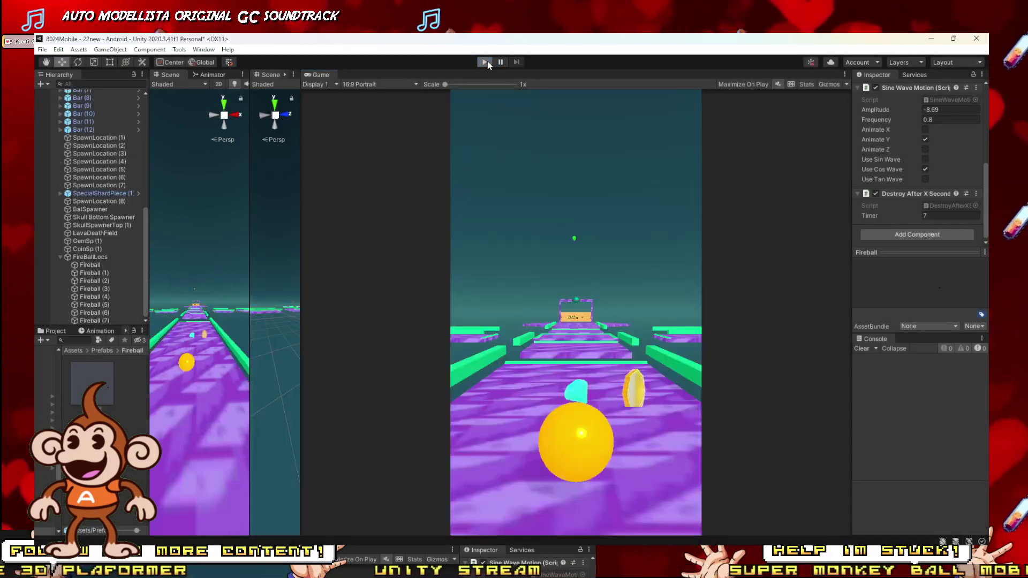
key("ctrl+p")
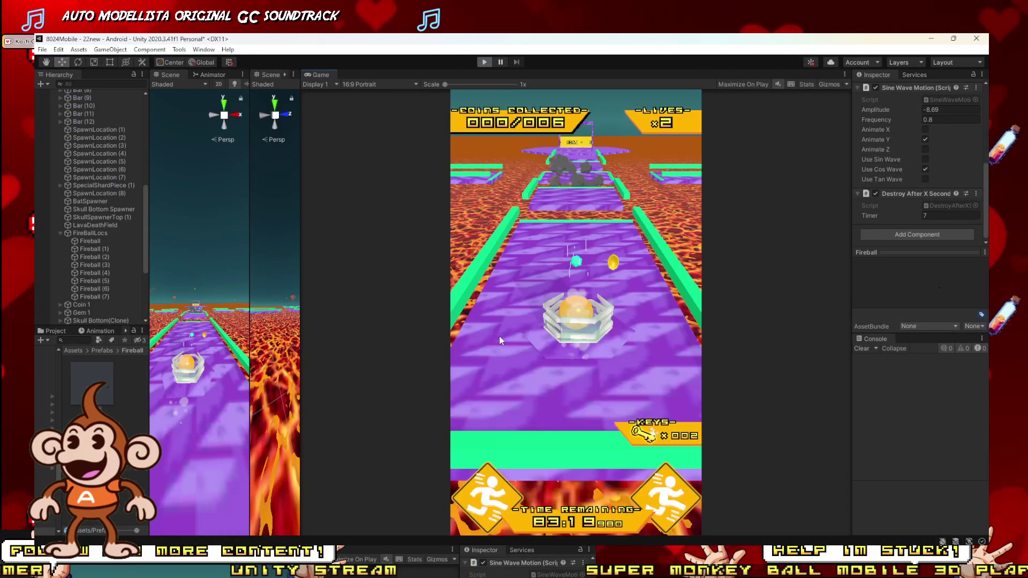
left_click(670, 519)
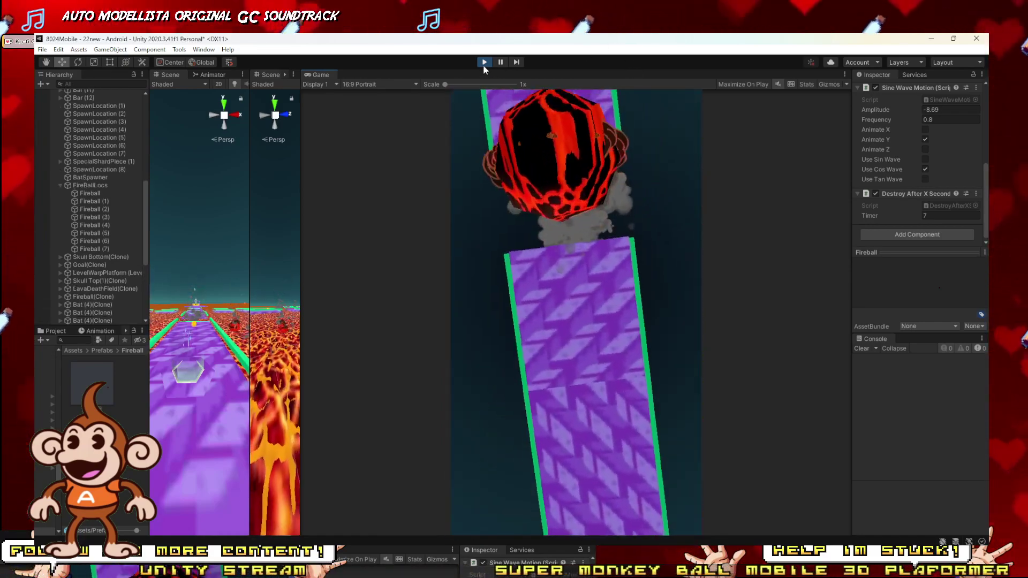
left_click(483, 63)
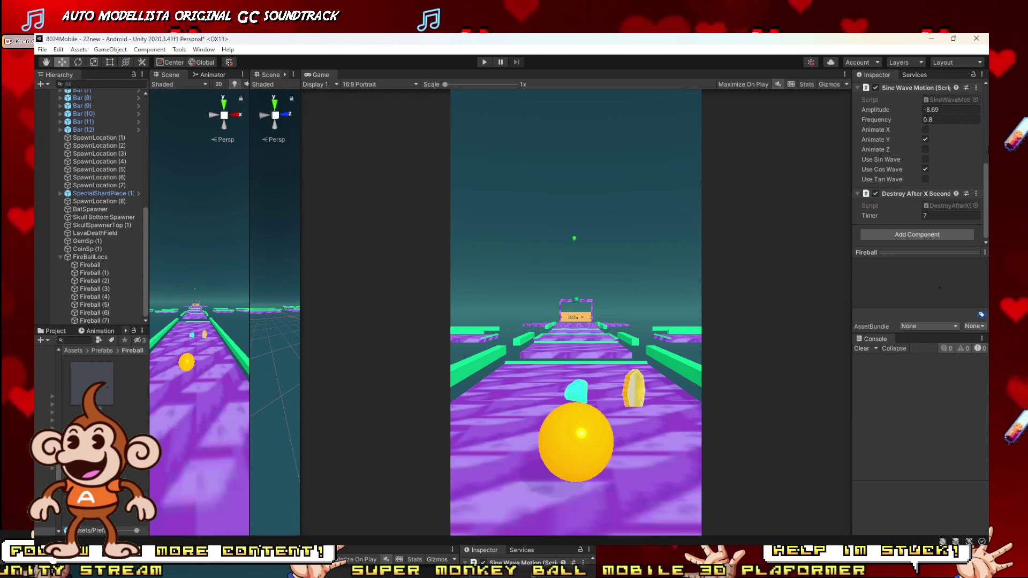
Move all eight Fireball objects out of FireBallLocs in the hierarchy and delete the FireBallLocs parent.
scroll(957, 134, "up", 5)
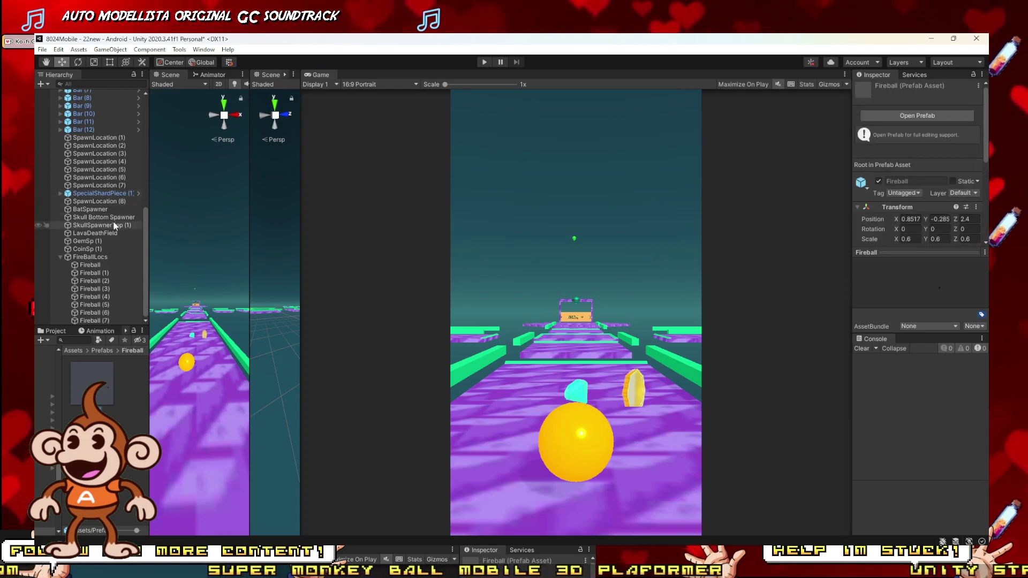
left_click(89, 258)
left_click(87, 266)
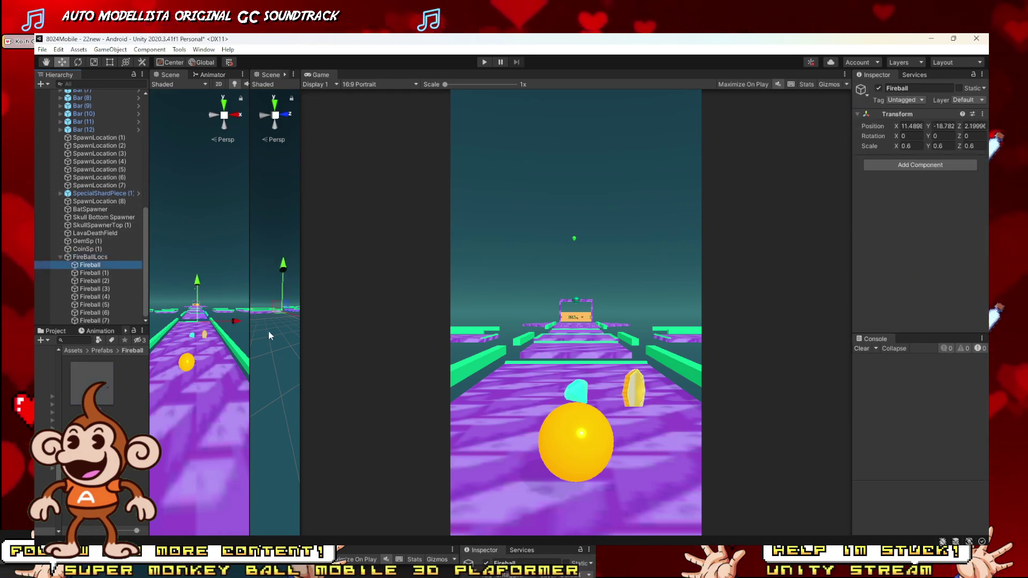
left_click_drag(248, 339, 664, 337)
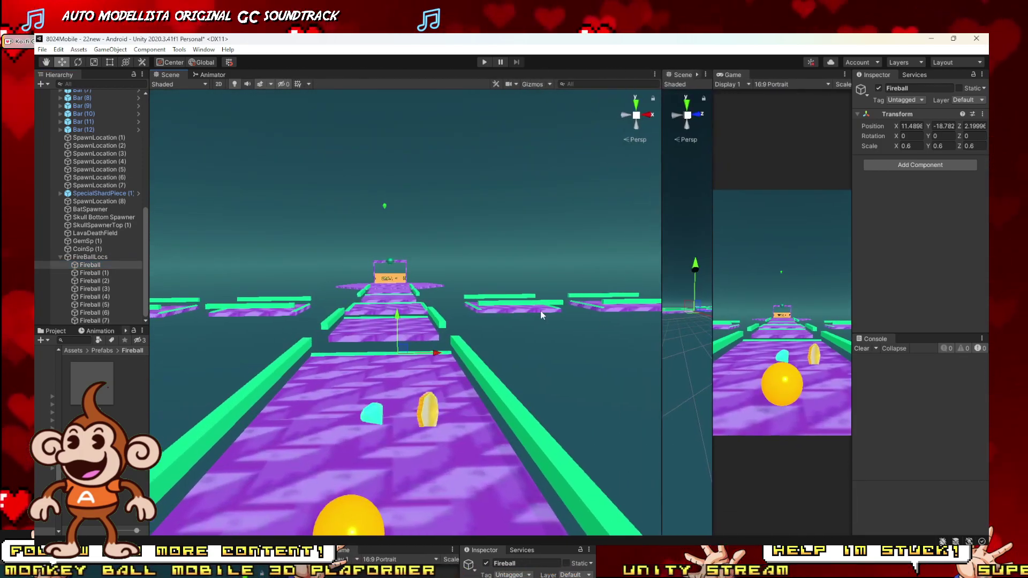
scroll(420, 312, "down", 8)
left_click_drag(413, 312, 313, 315, "alt")
scroll(313, 314, "up", 8)
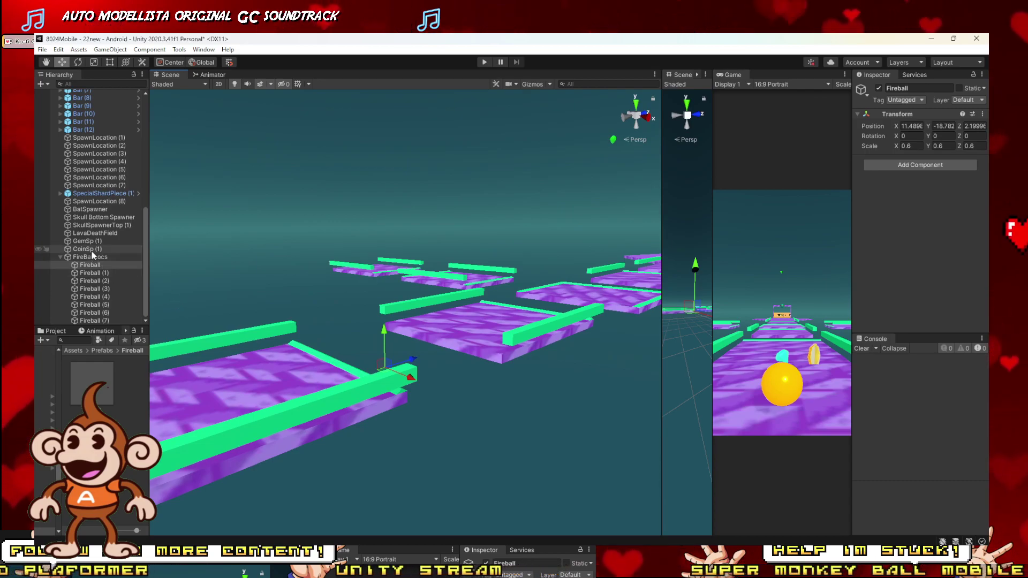
left_click(91, 321, "shift")
left_click_drag(91, 320, 88, 255)
left_click(90, 320)
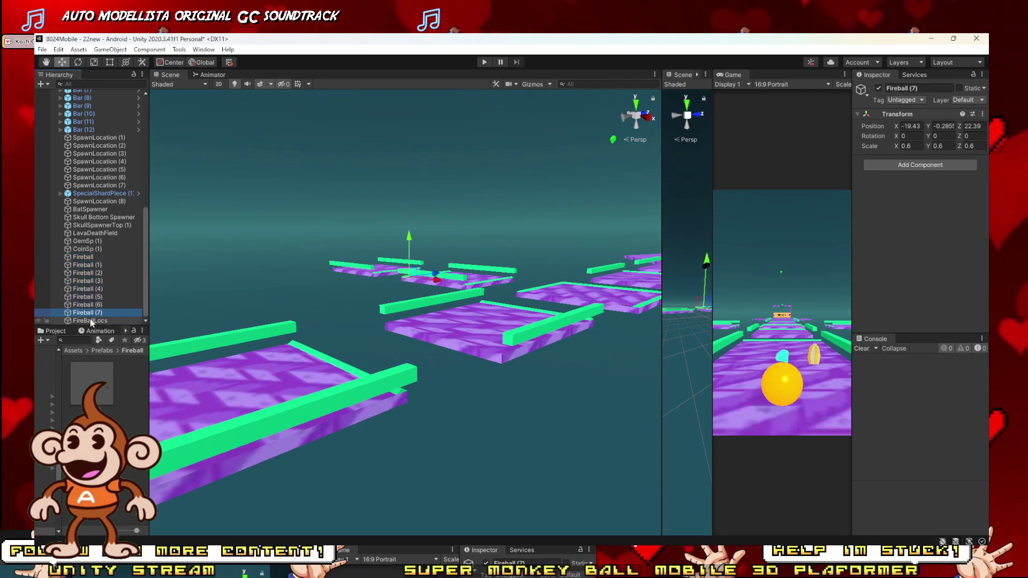
key("Delete")
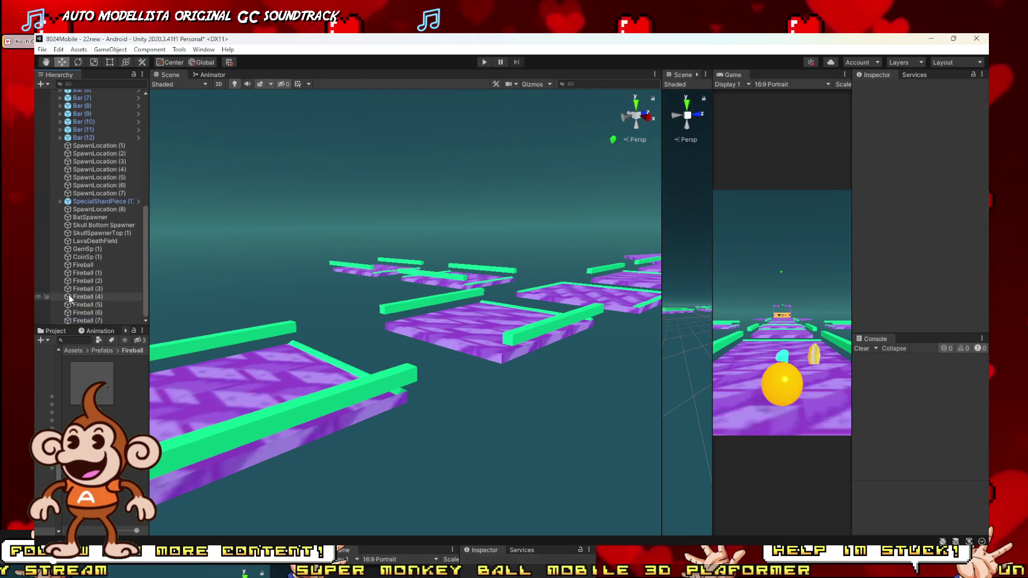
Add a Missile Spawner component to all eight Fireball objects, Fireball through Fireball (7).
left_click(86, 265)
left_click(91, 321, "shift")
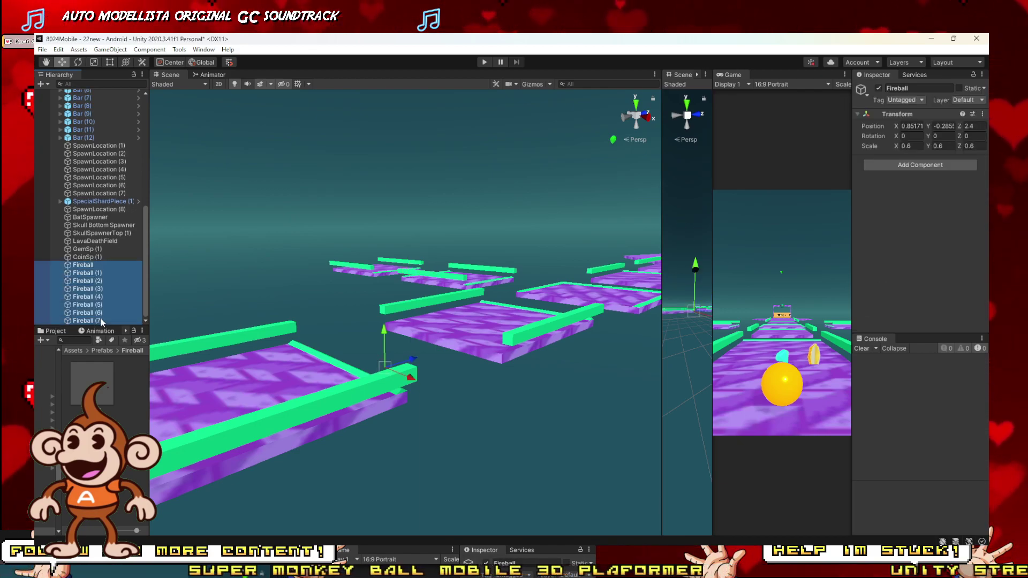
left_click(928, 168)
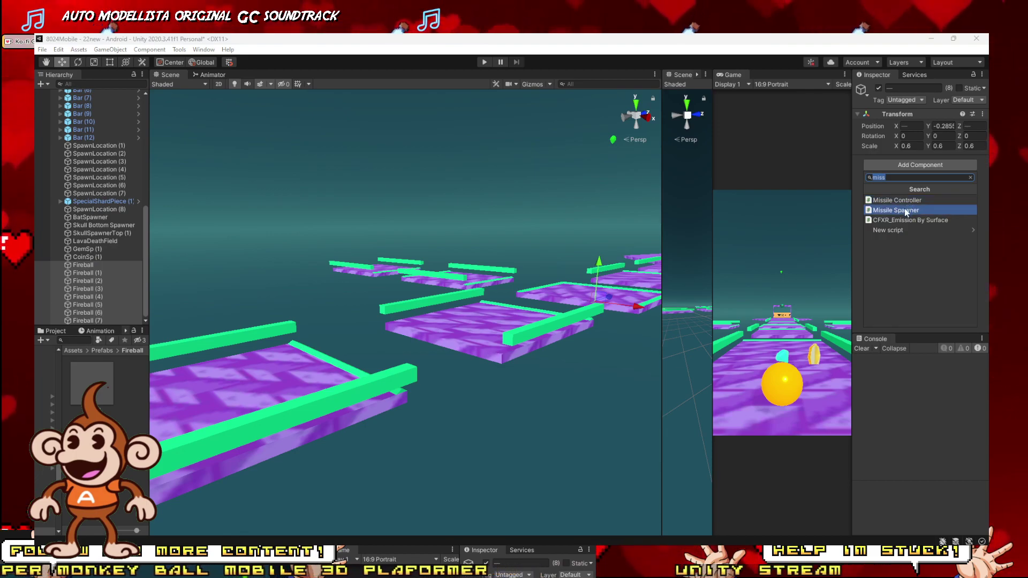
left_click(905, 210)
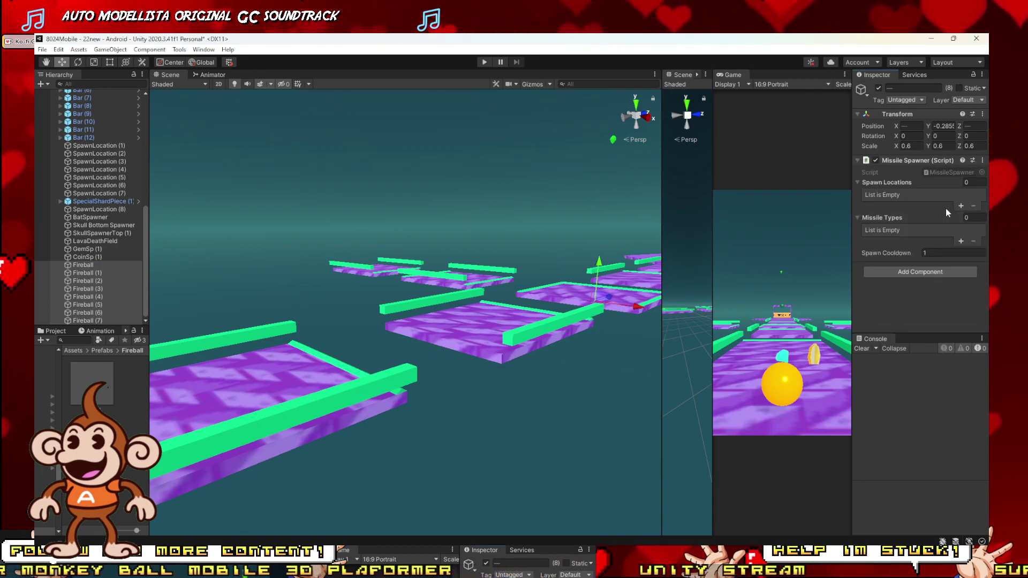
Assign Fireball and Fireball (1) each as the spawn location of their own Missile Spawner.
left_click(92, 265)
left_click_drag(88, 268, 919, 195)
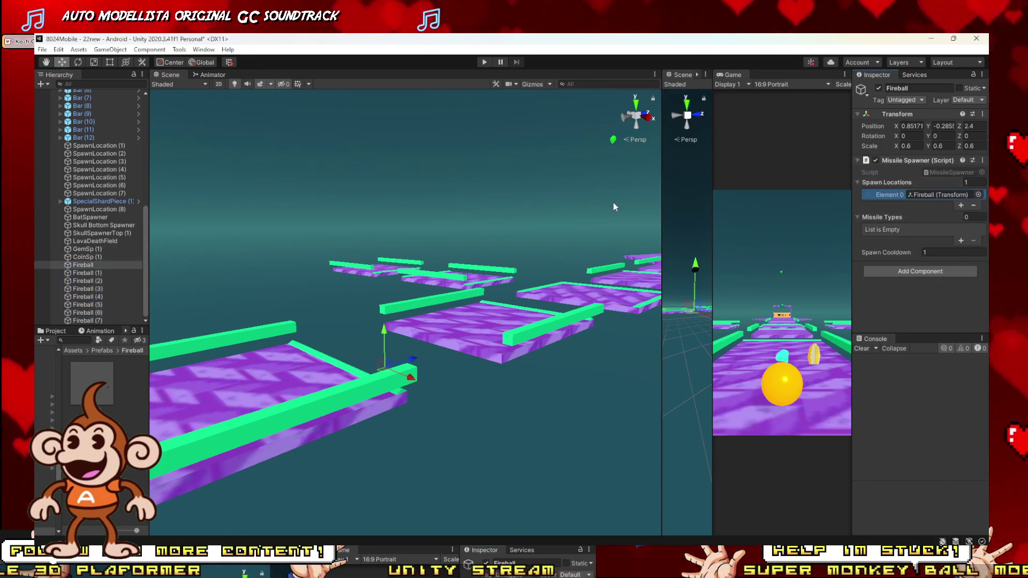
left_click(85, 273)
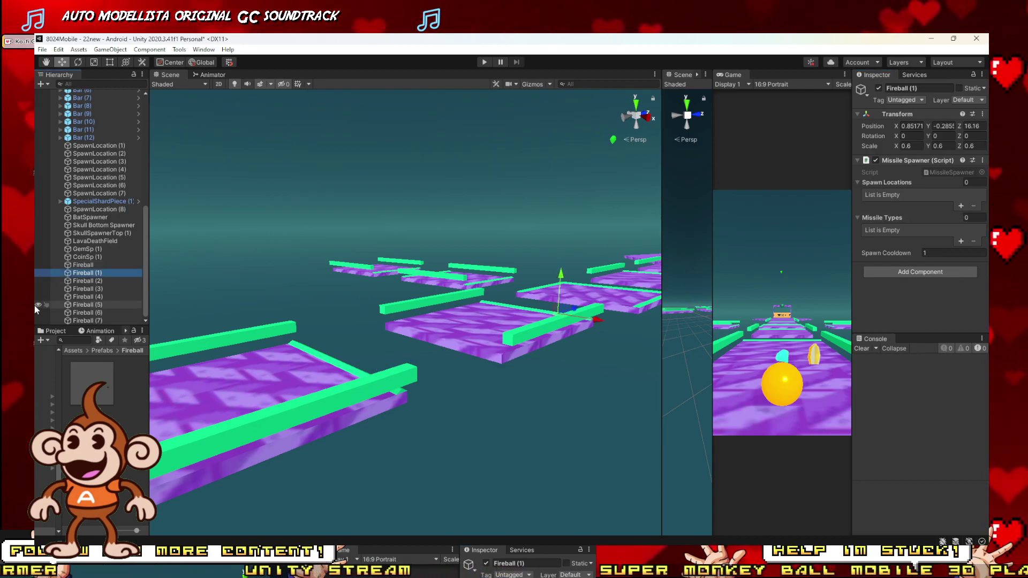
left_click_drag(85, 273, 928, 181)
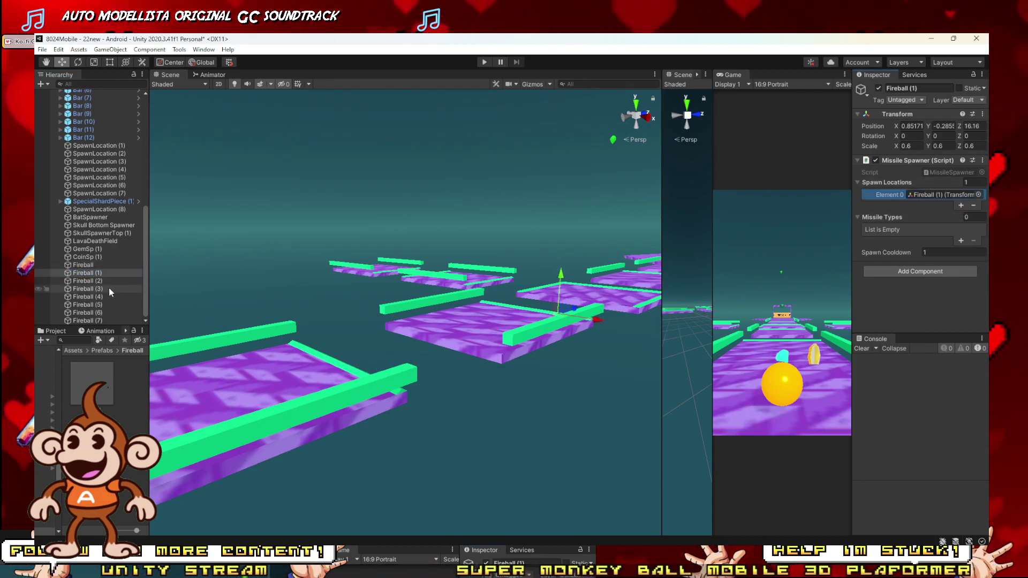
left_click_drag(98, 281, 921, 183)
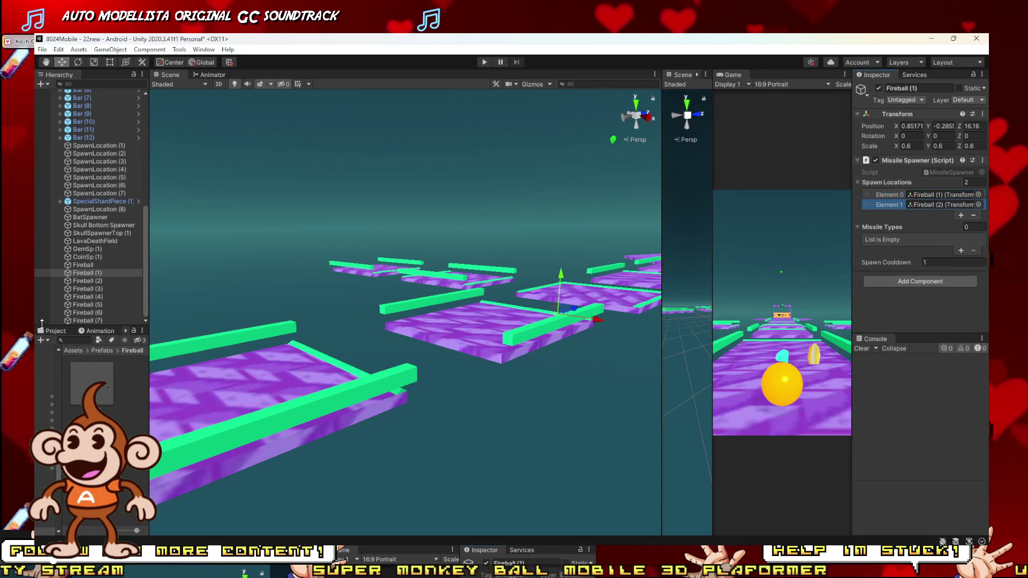
left_click_drag(86, 281, 950, 180)
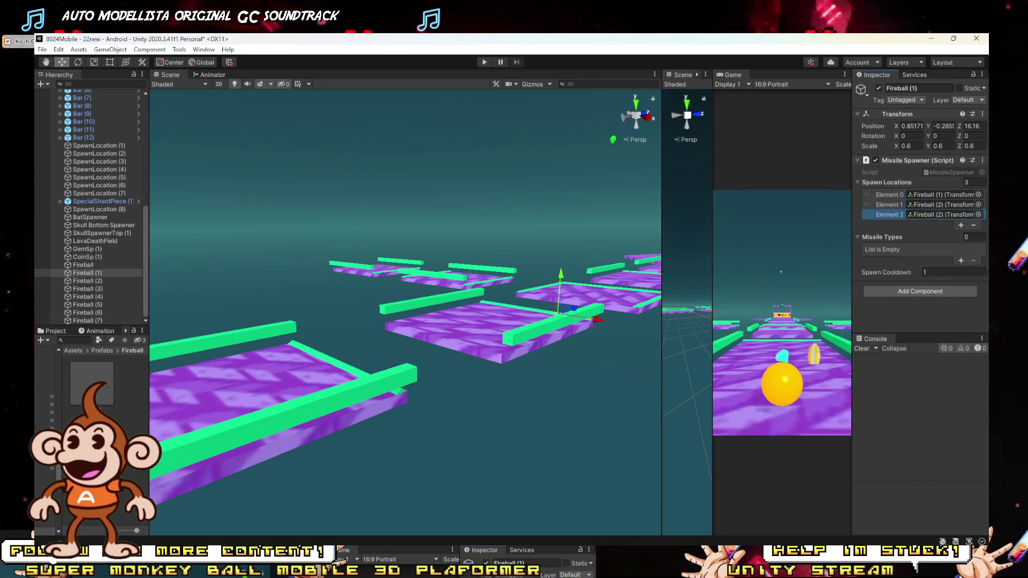
left_click(81, 267)
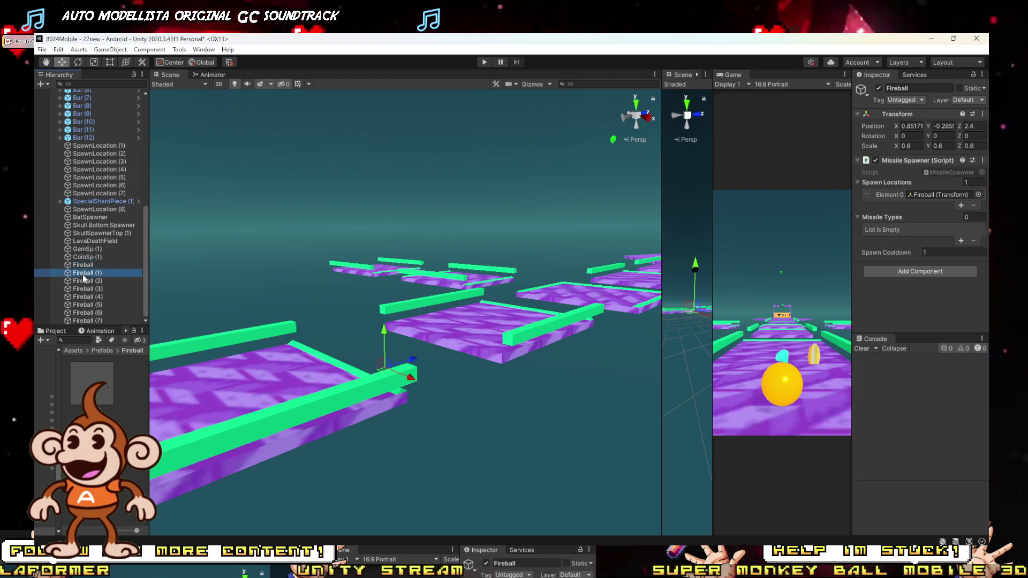
left_click(83, 273)
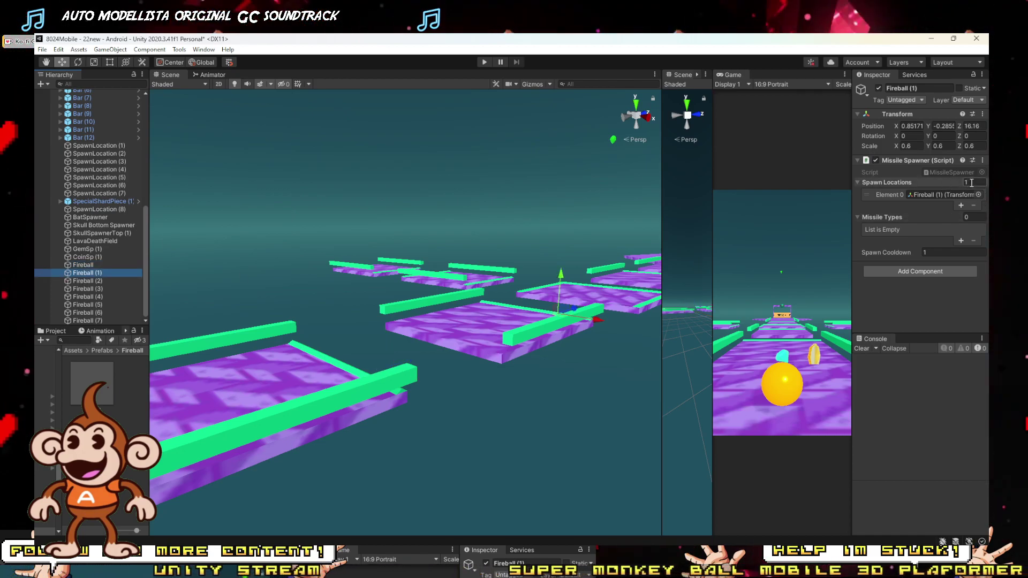
left_click_drag(970, 182, 953, 182)
type("0")
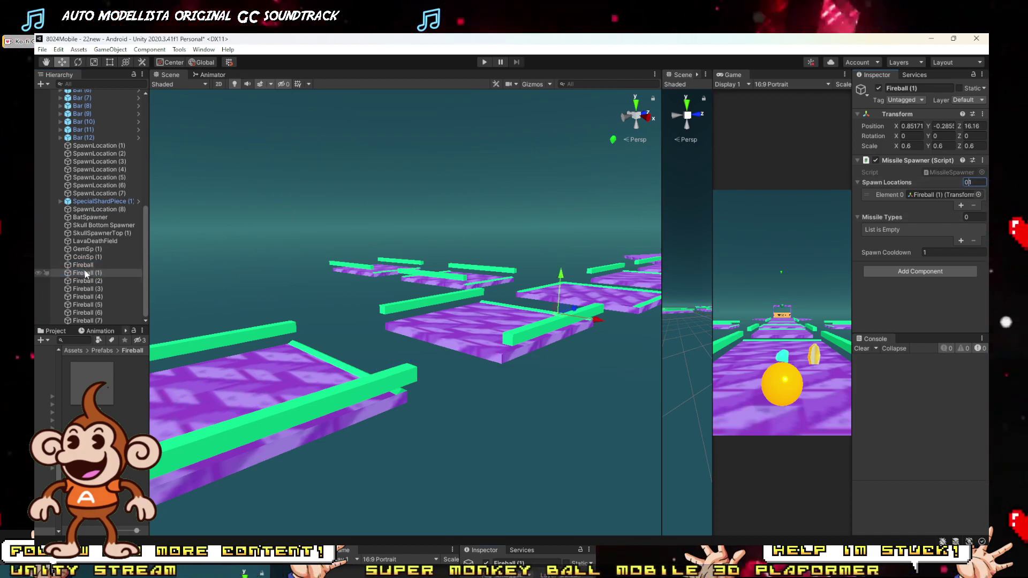
left_click(88, 281)
left_click(88, 274)
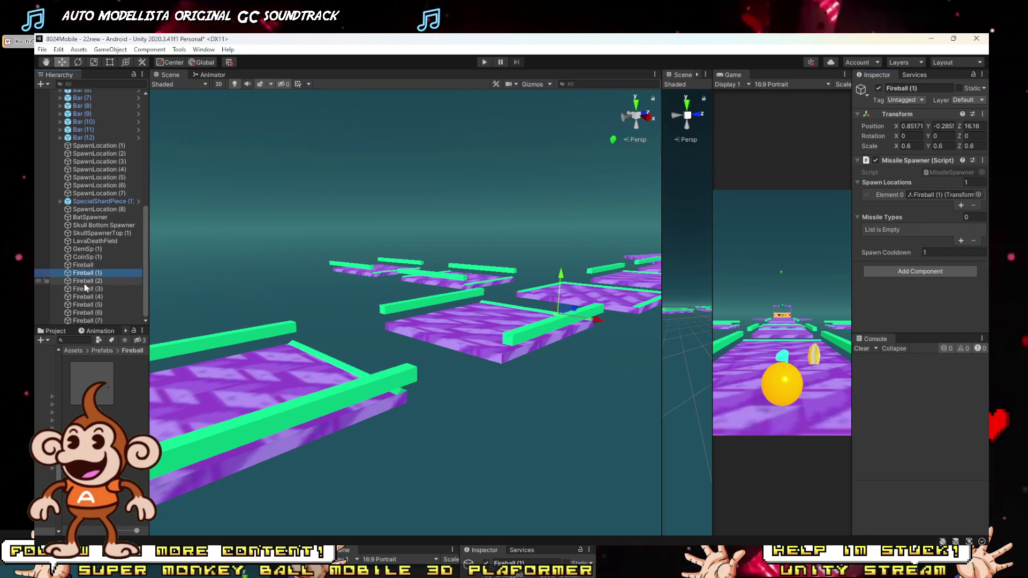
left_click(87, 281)
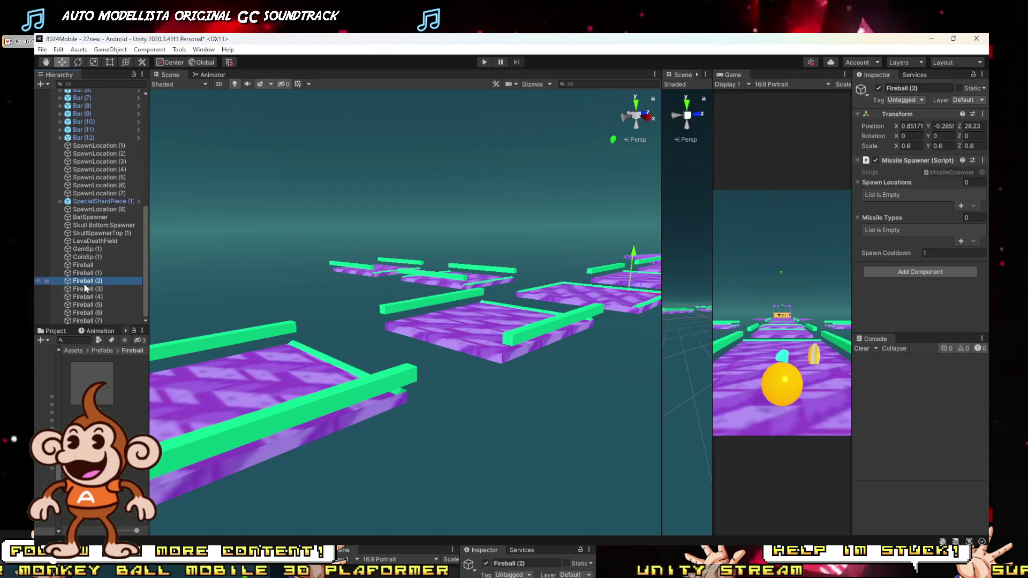
left_click(85, 264)
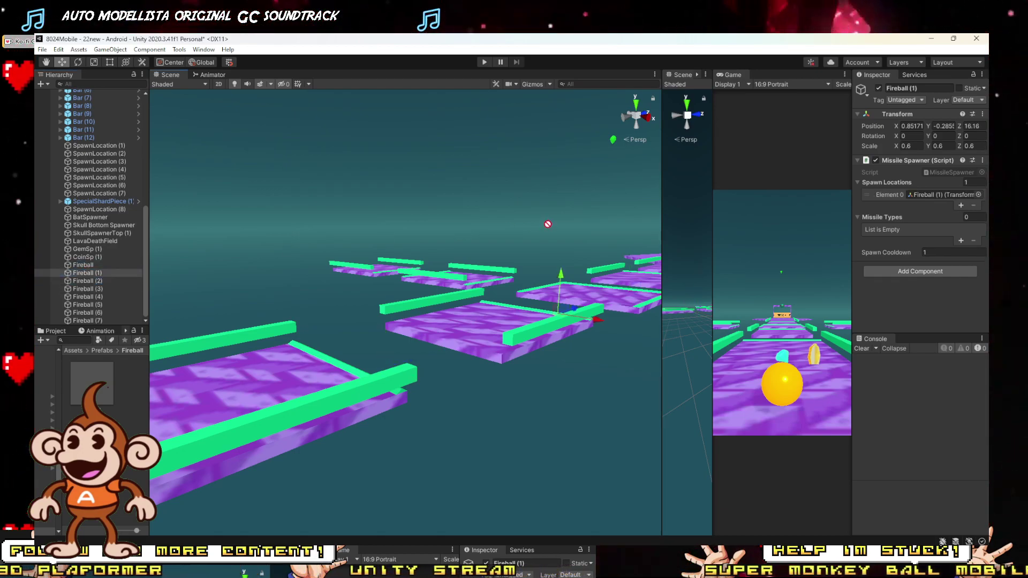
left_click_drag(942, 185, 937, 184)
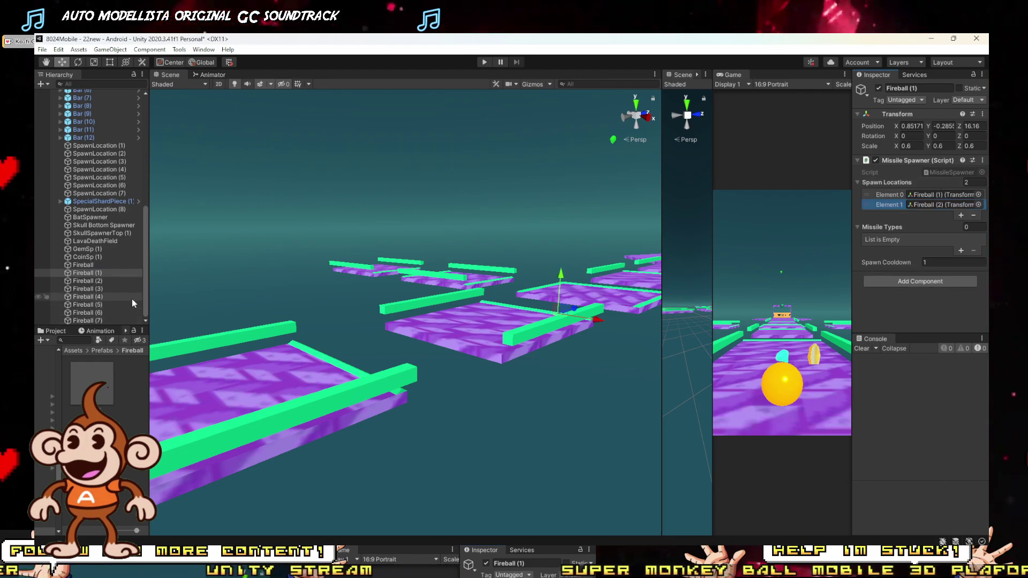
Assign Fireball (2), Fireball (3), Fireball (4) and Fireball (5) each as the spawn location of their own Missile Spawner.
left_click(134, 282)
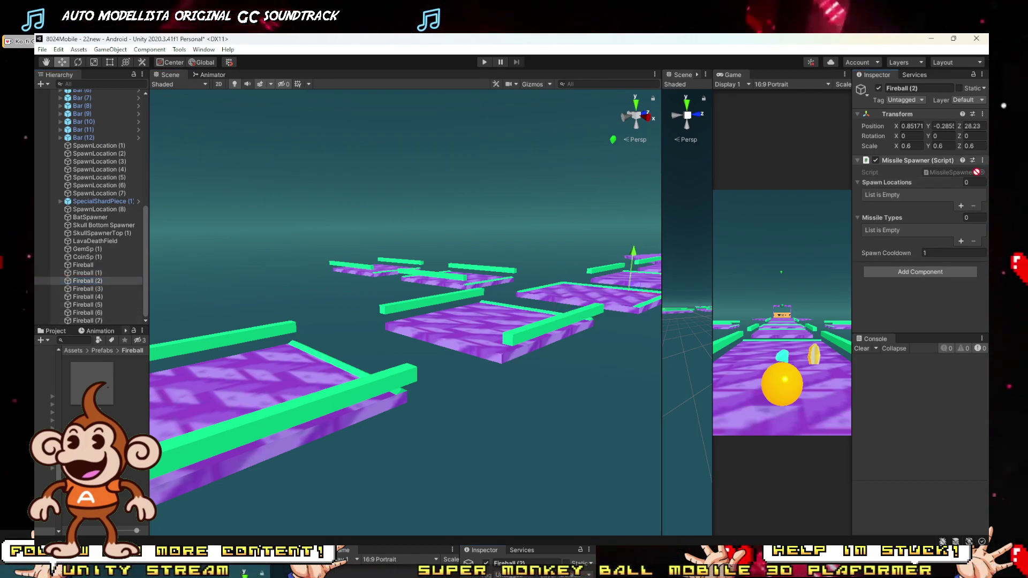
left_click(102, 289)
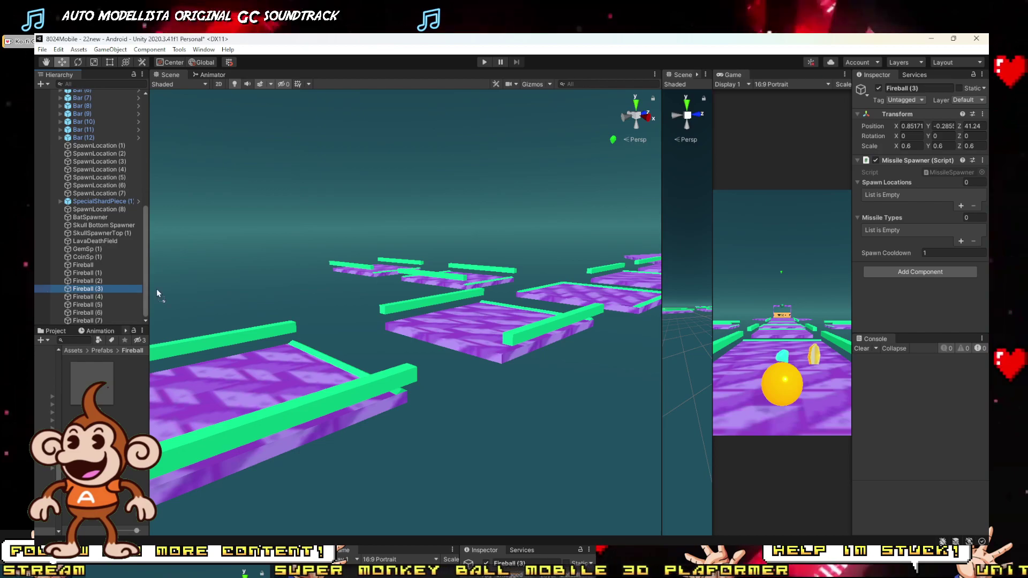
left_click_drag(966, 186, 965, 186)
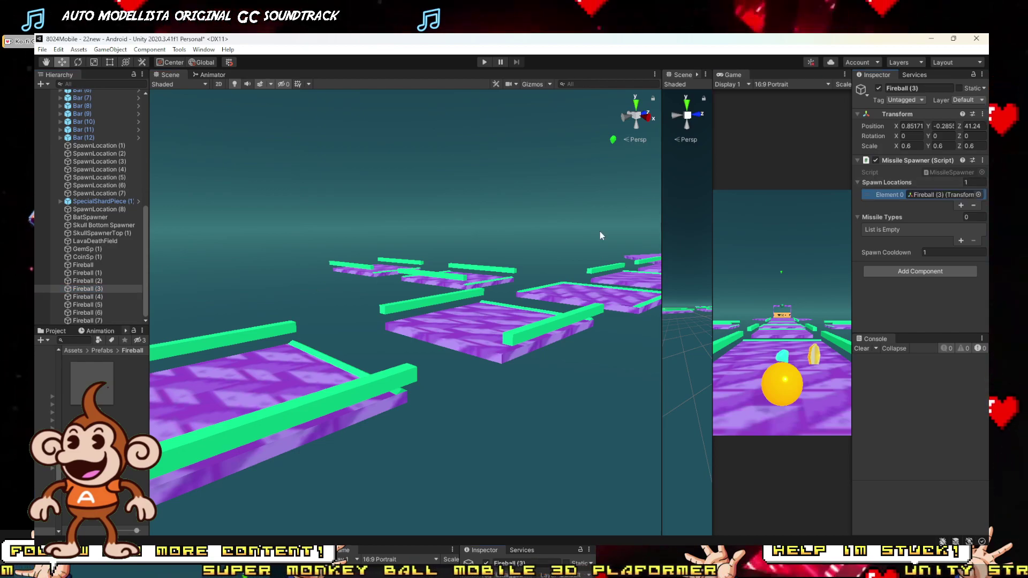
left_click(99, 297)
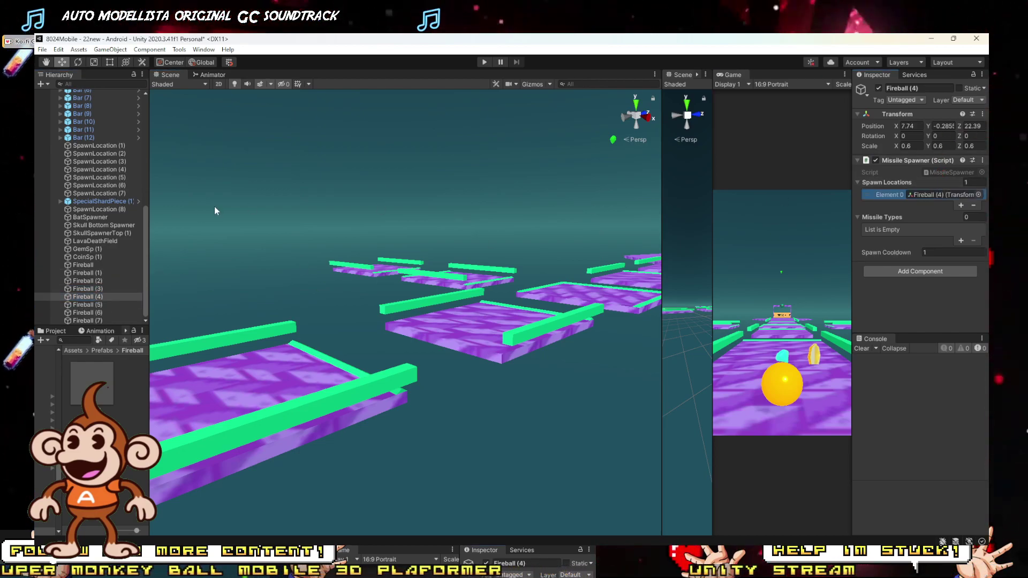
left_click(84, 306)
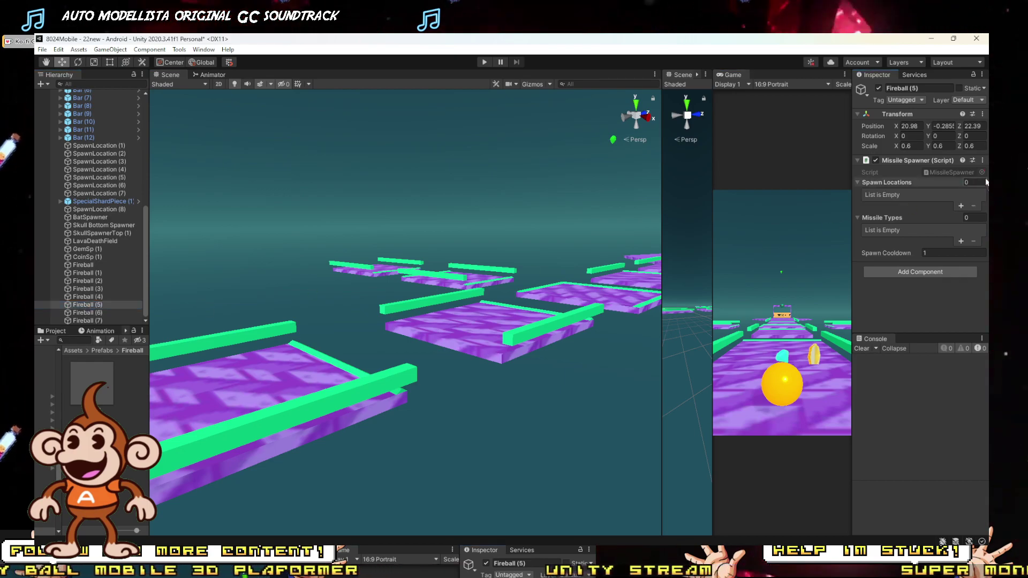
left_click_drag(951, 181, 951, 183)
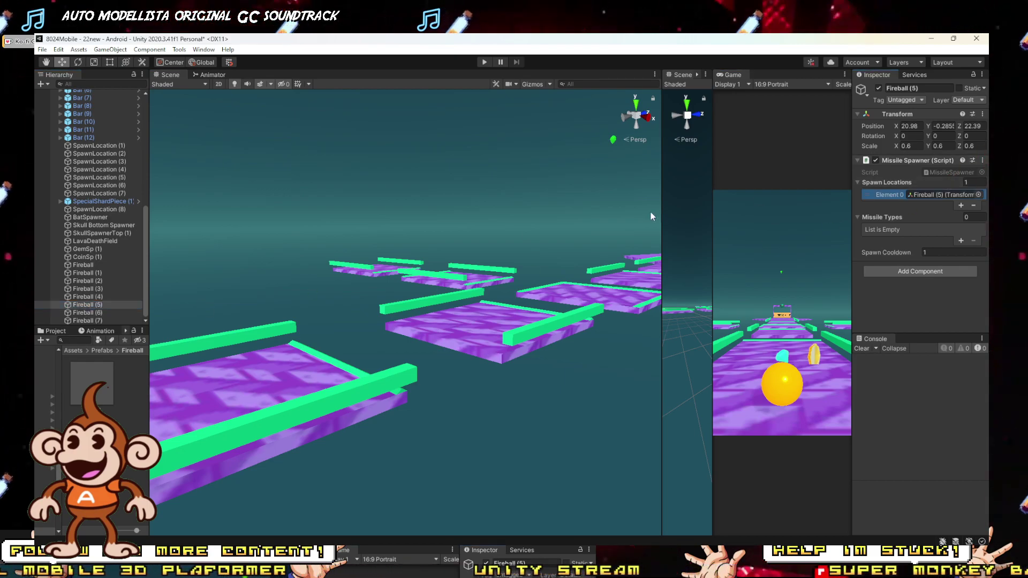
Assign Fireball (6) and Fireball (7) each as the spawn location of their own Missile Spawner.
left_click(93, 320)
left_click(98, 313)
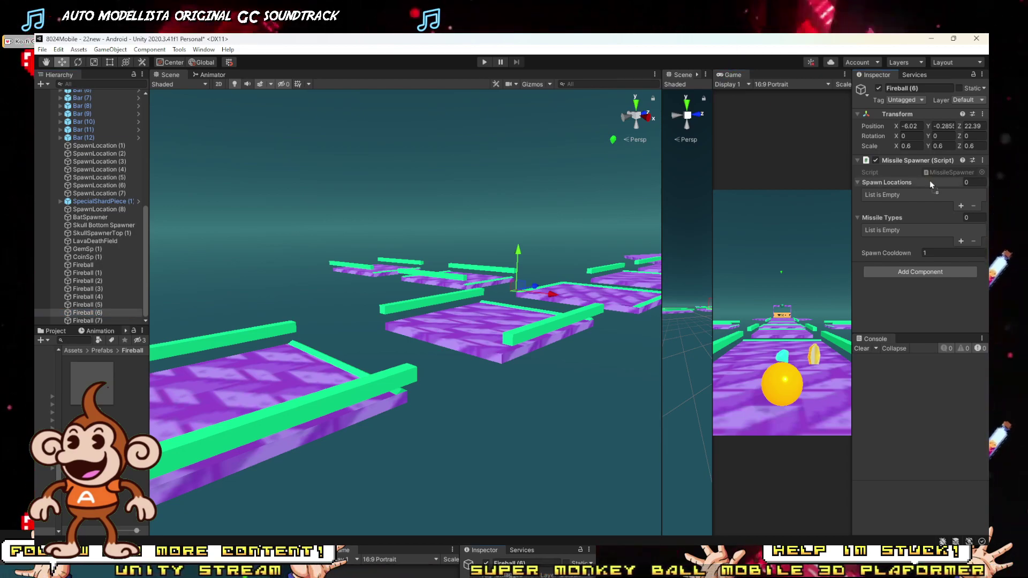
left_click(83, 321)
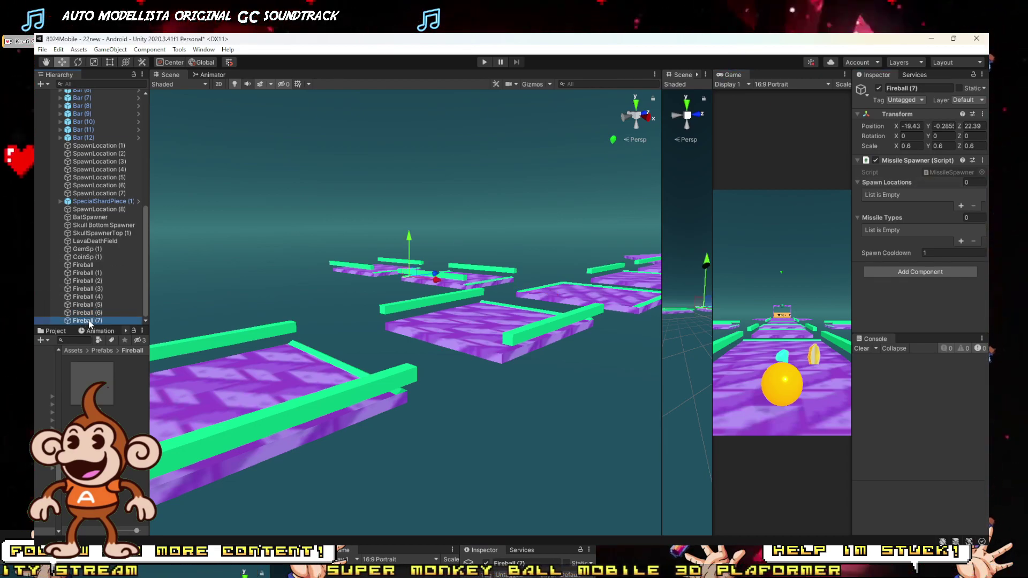
left_click_drag(934, 184, 934, 186)
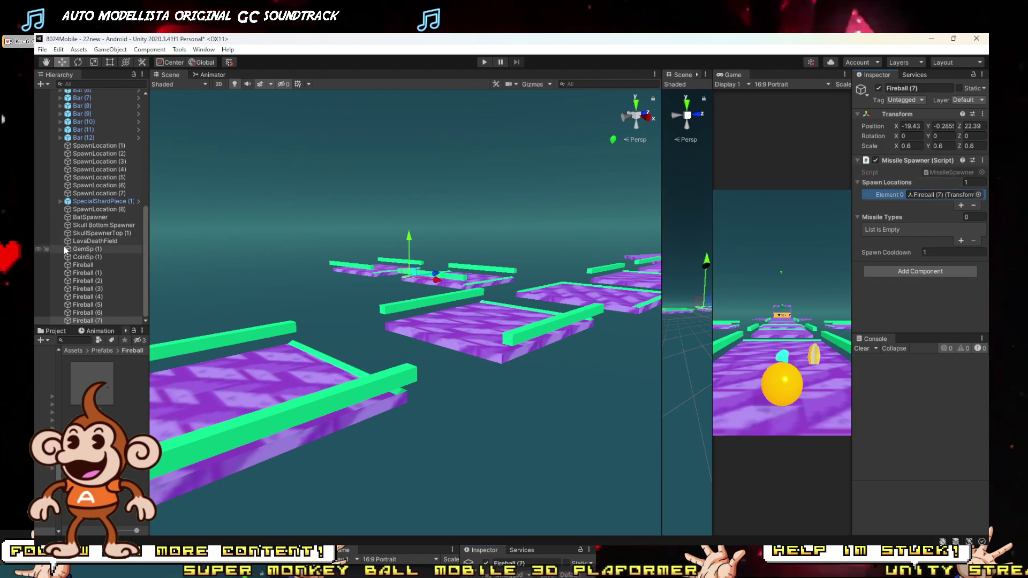
Give all eight Fireball spawners the Fireball prefab as their missile type and a spawn cooldown of 9.
left_click(79, 267, "shift")
left_click_drag(79, 378, 159, 391)
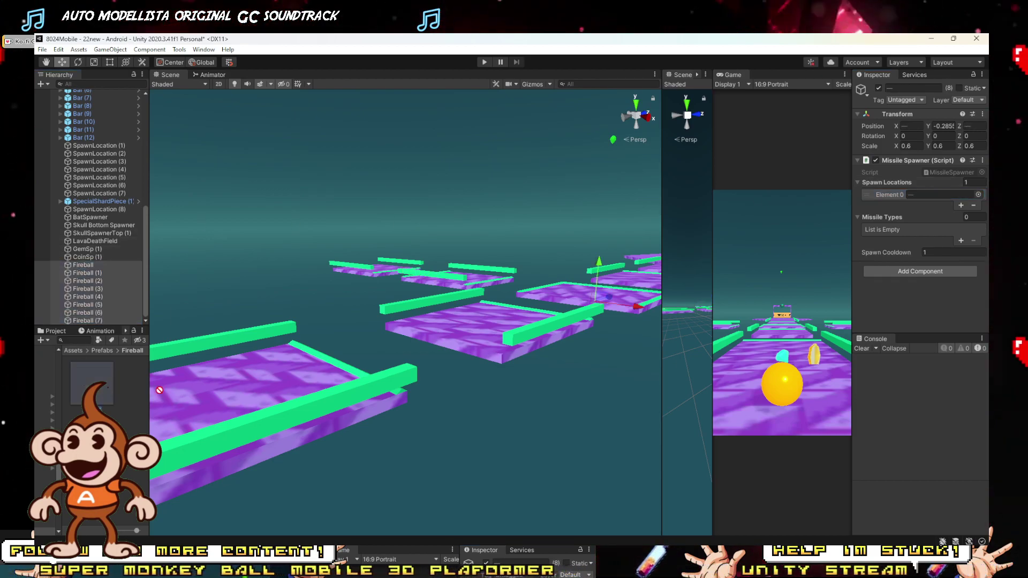
left_click_drag(911, 221, 912, 217)
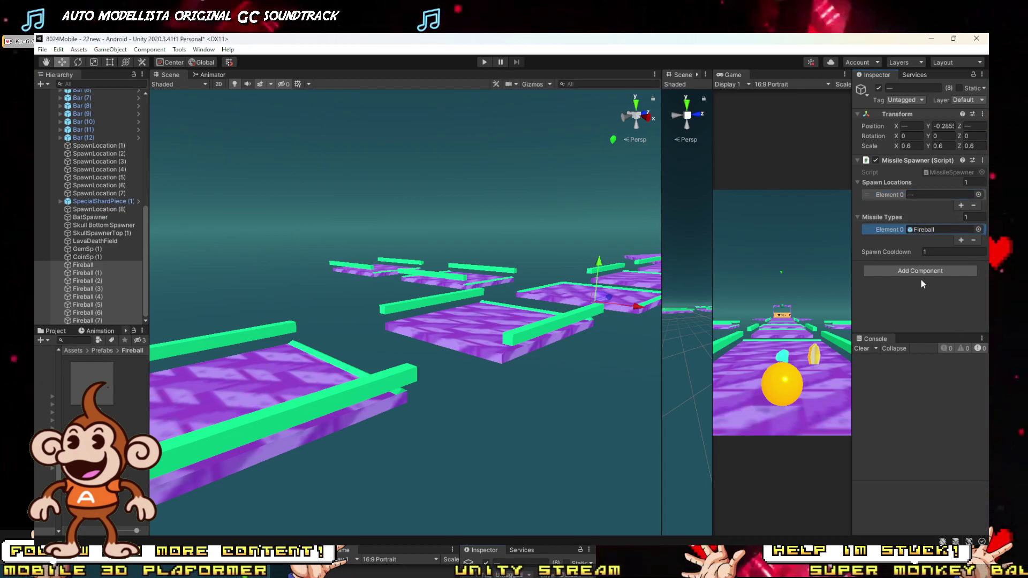
left_click(940, 253)
type("8")
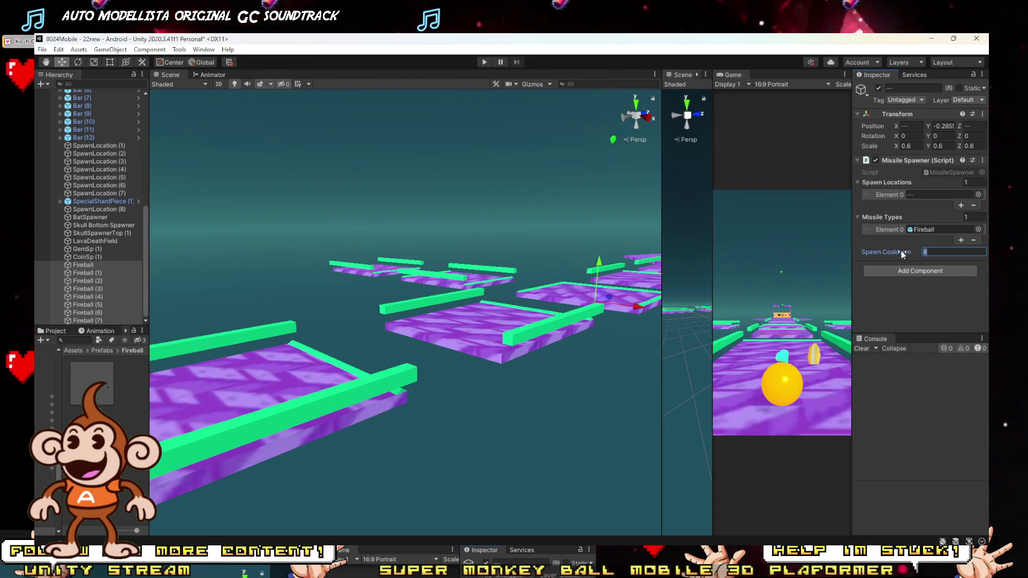
type("9")
Run the level with an enlarged game view, roll the ball toward the first gap to watch the fireballs, and stop.
left_click(484, 63)
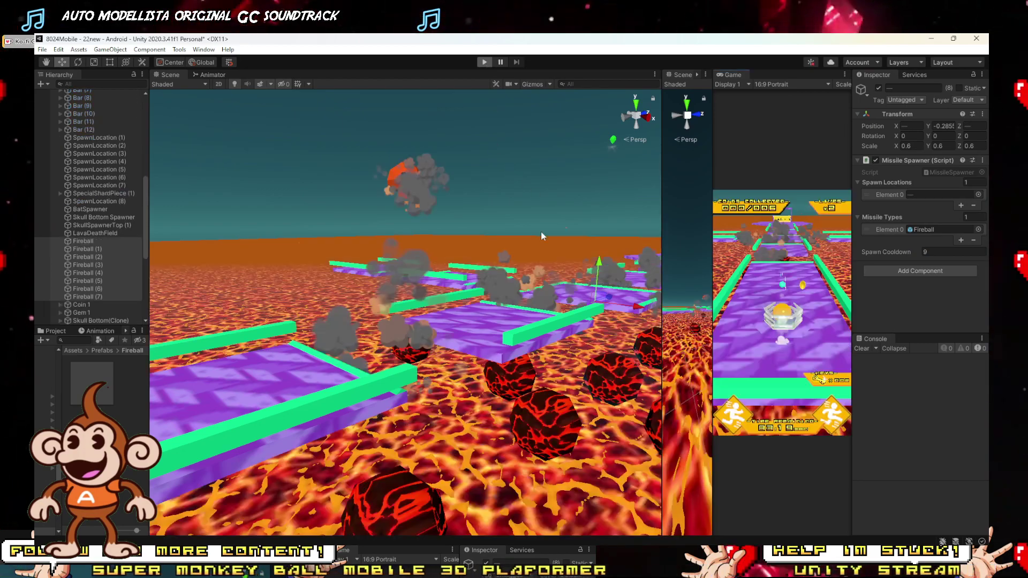
left_click_drag(662, 282, 341, 283)
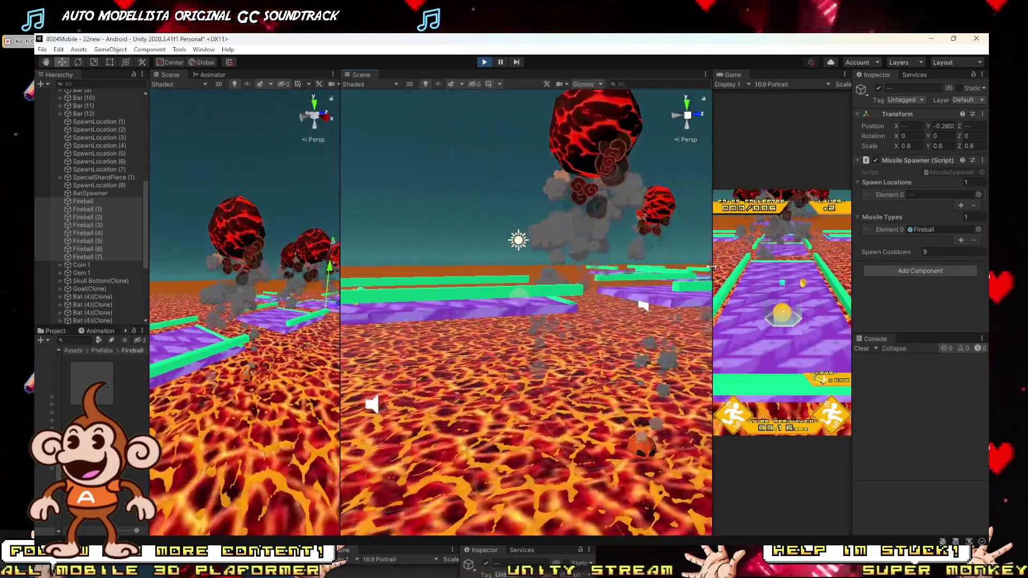
left_click_drag(713, 272, 301, 276)
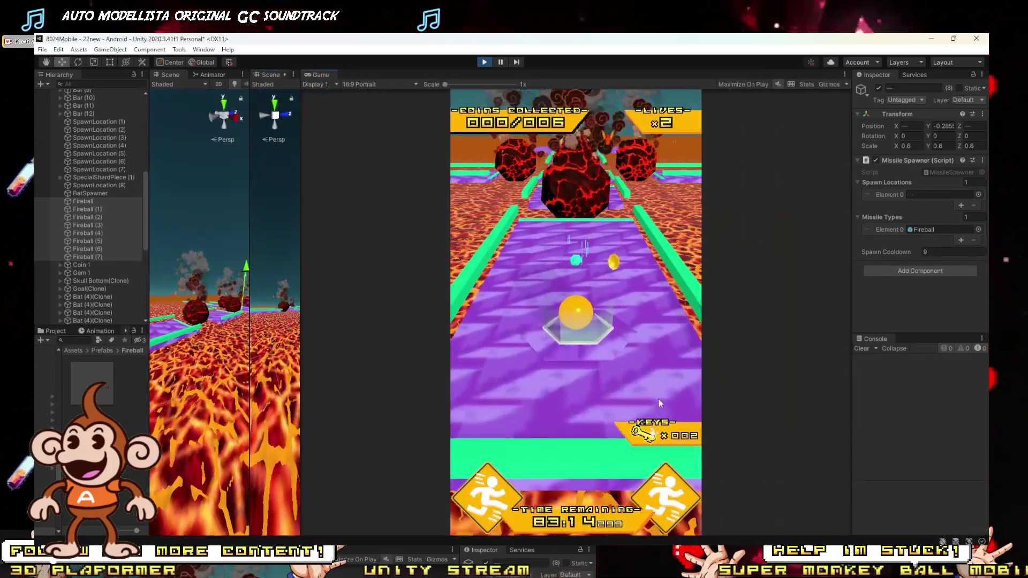
left_click_drag(658, 400, 642, 315)
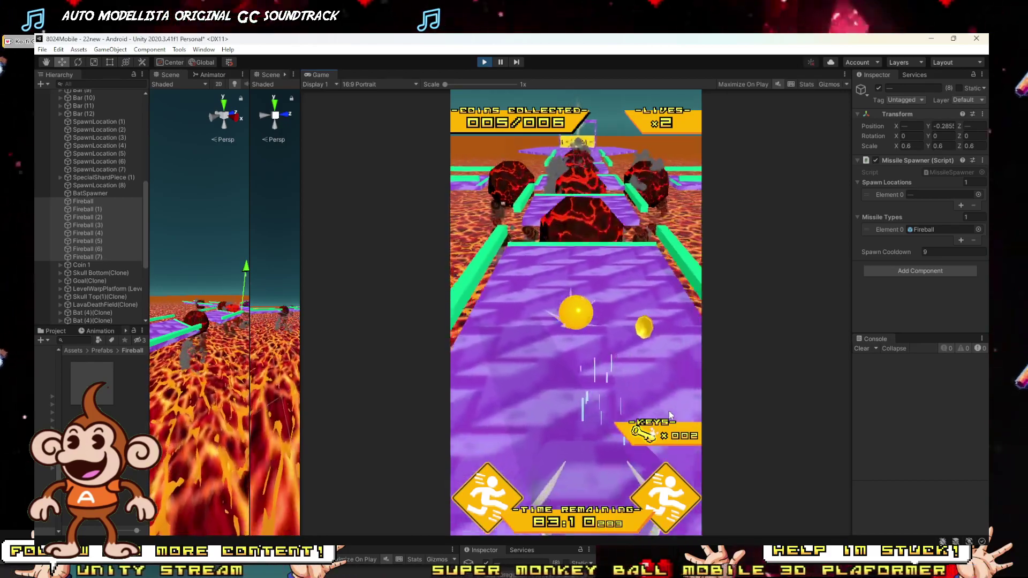
left_click(486, 61)
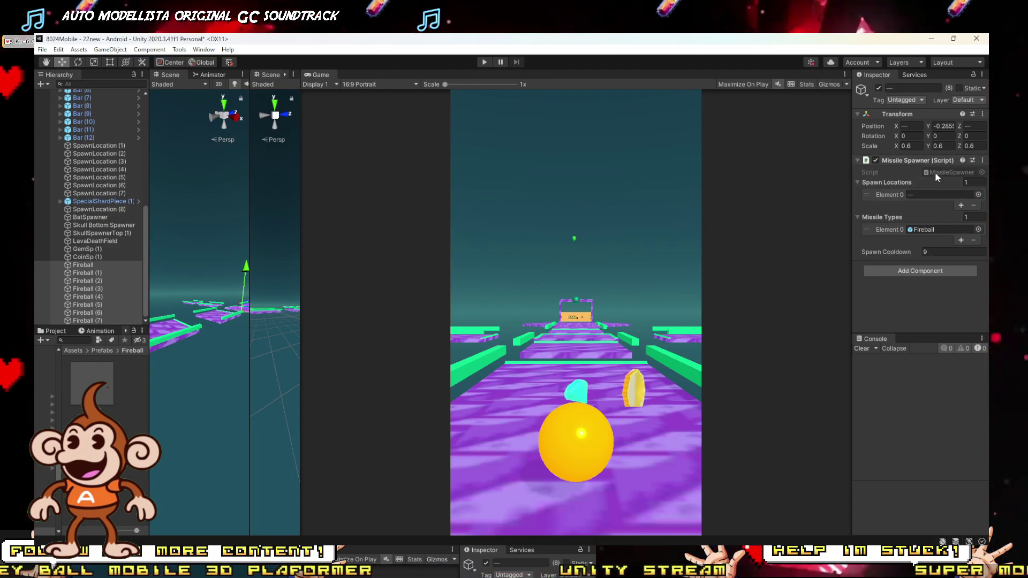
Vary the spawn cooldowns of the individual Fireball spawners, setting Fireball to 10 and Fireball (2) and Fireball (6) to 8.
left_click(75, 266)
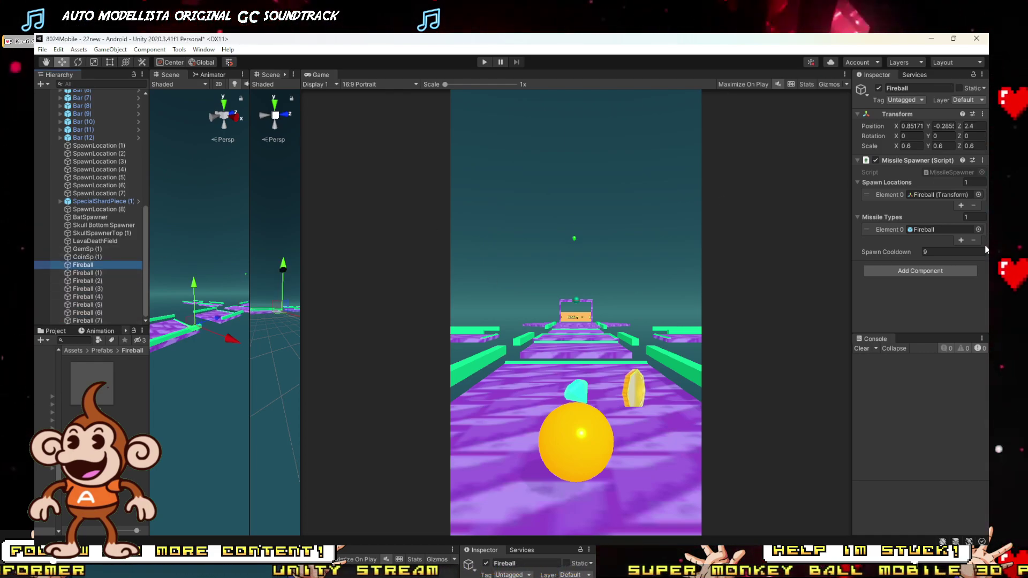
left_click(922, 253)
type("10")
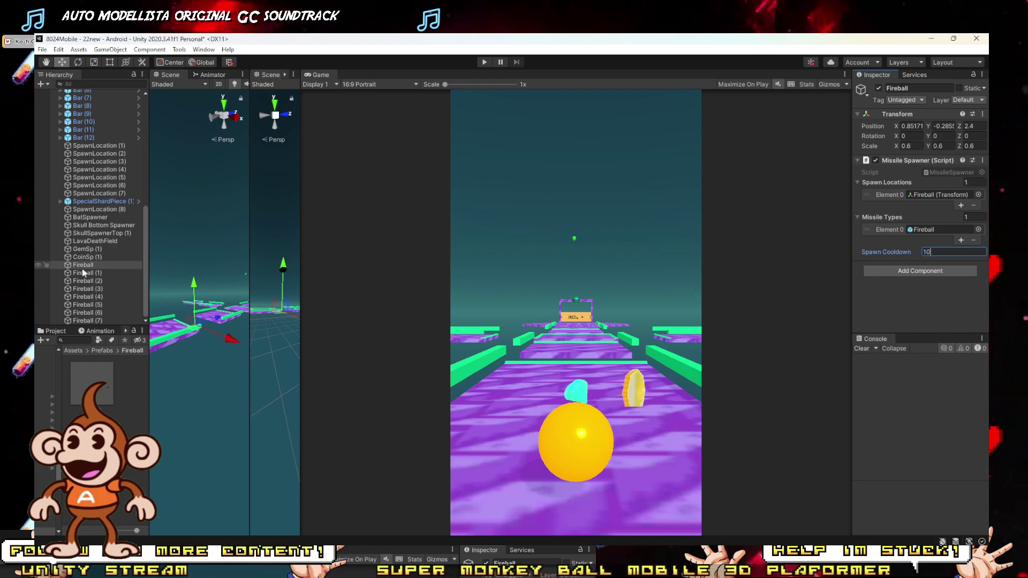
left_click(83, 272)
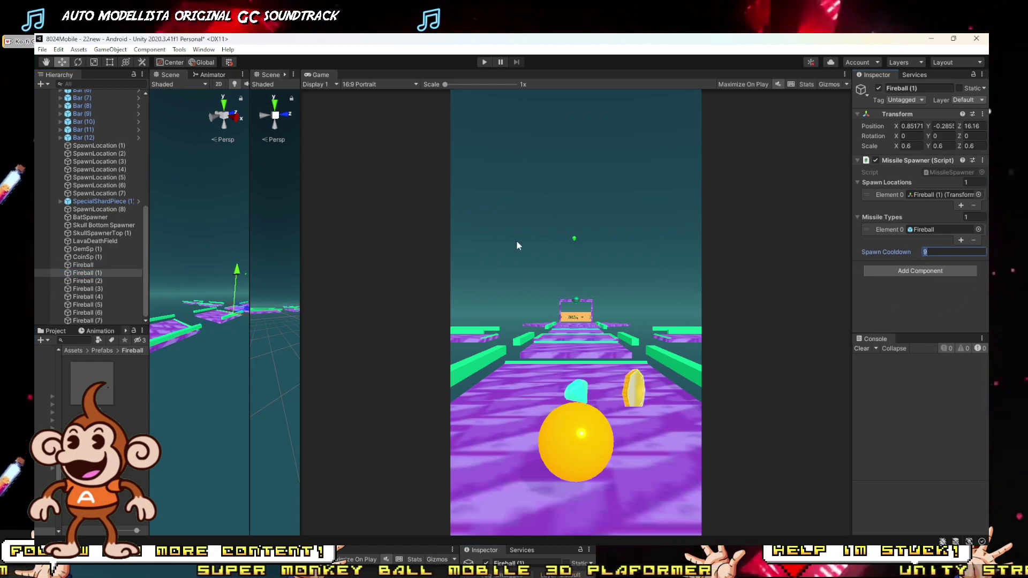
left_click(85, 280)
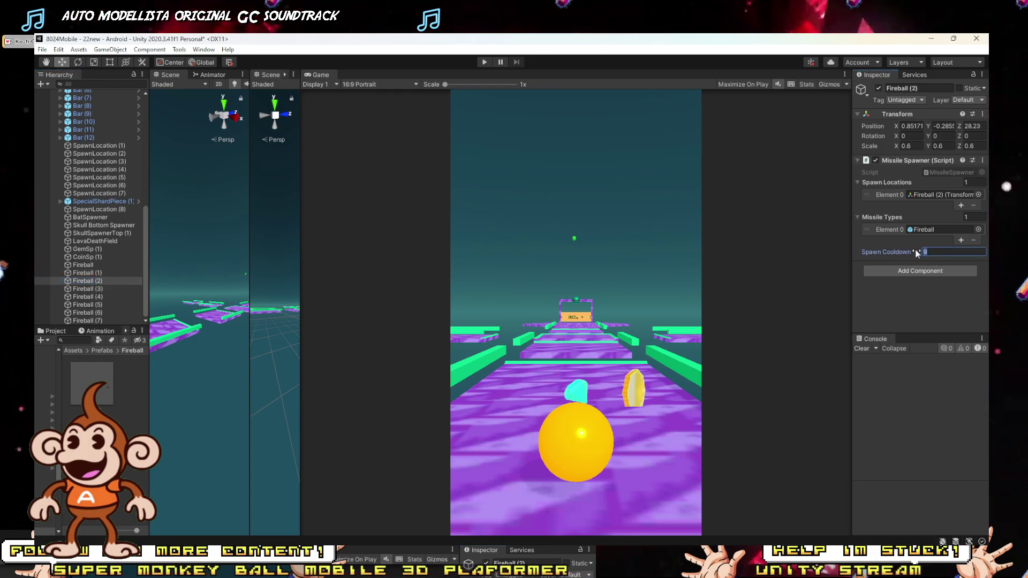
type("8")
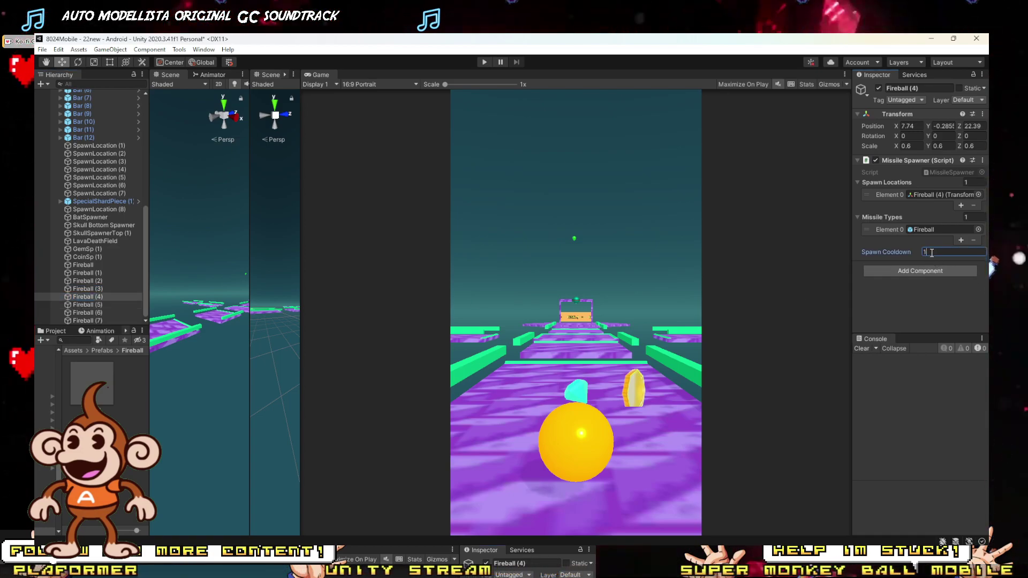
left_click(87, 305)
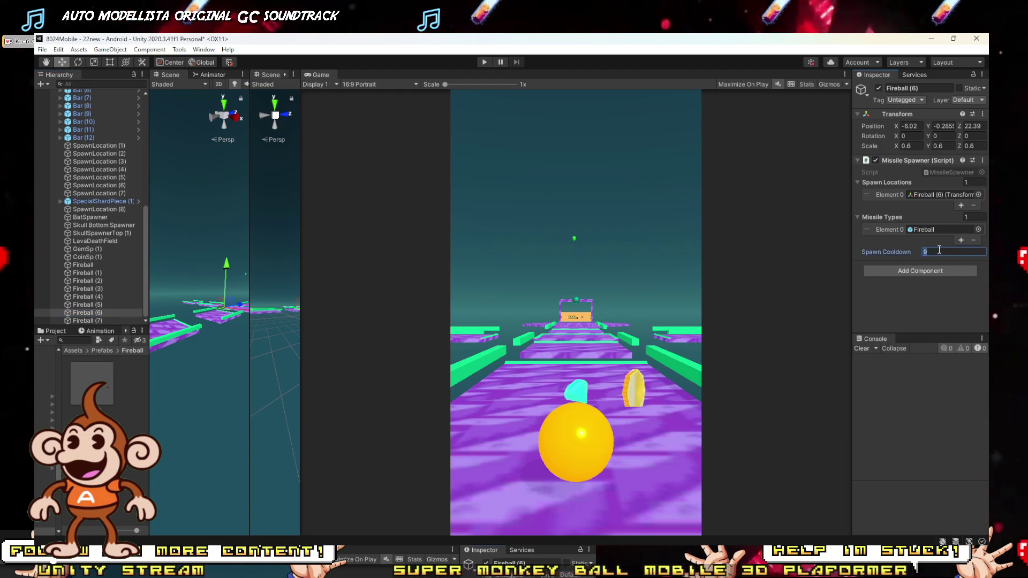
Playtest the level with the varied fireball cooldowns and retry the round.
left_click(485, 62)
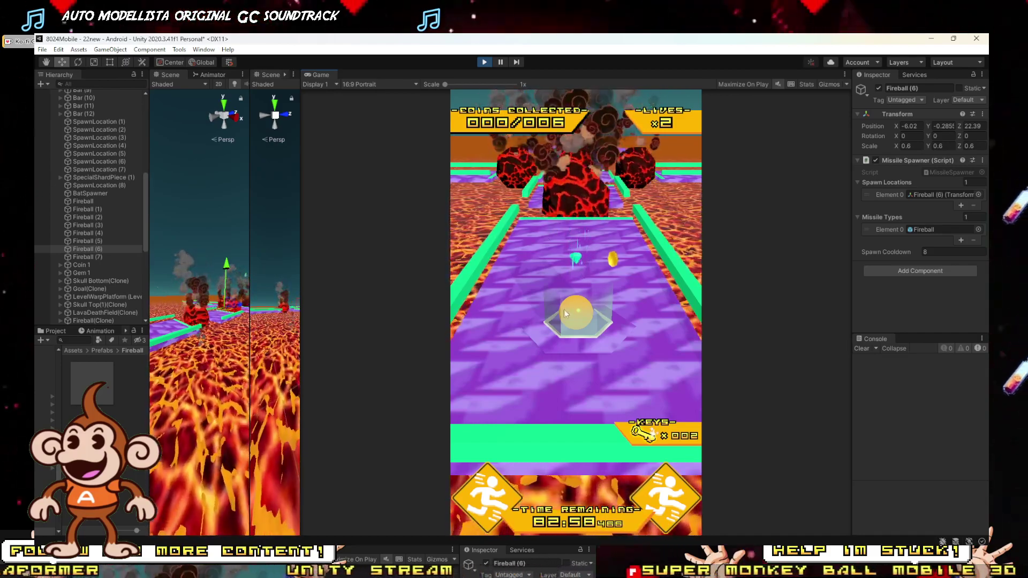
key("w")
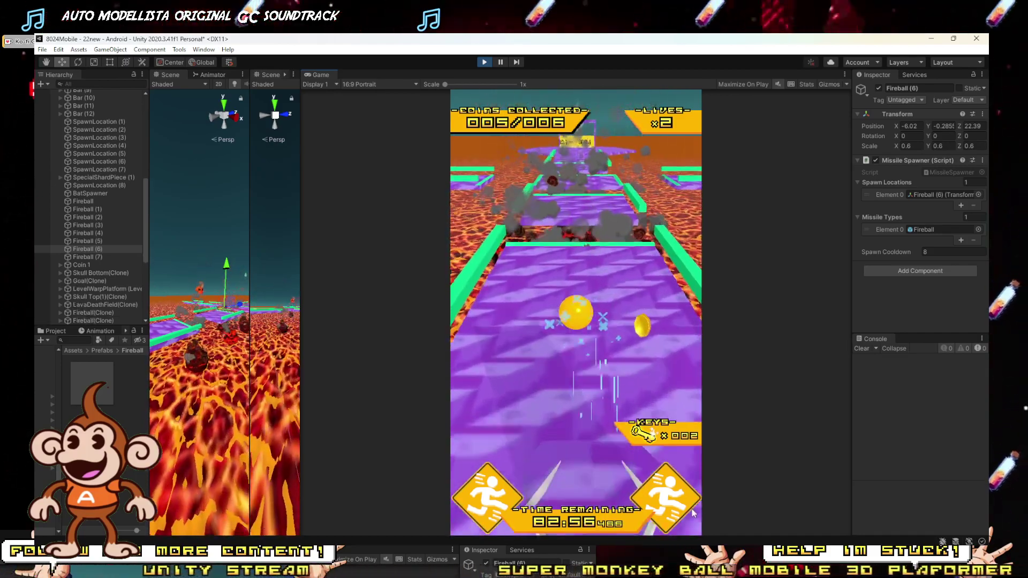
left_click(692, 509)
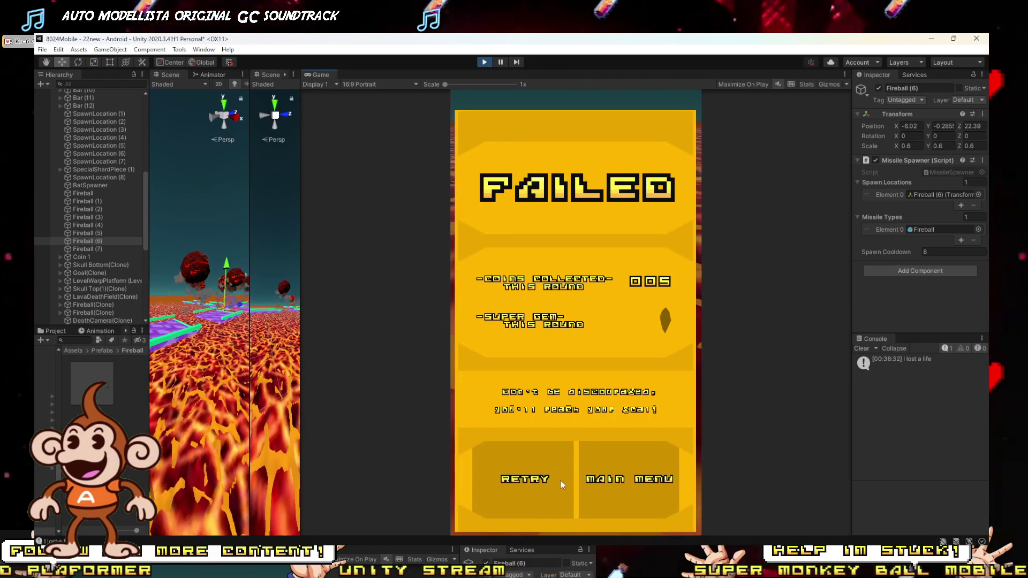
left_click(562, 484)
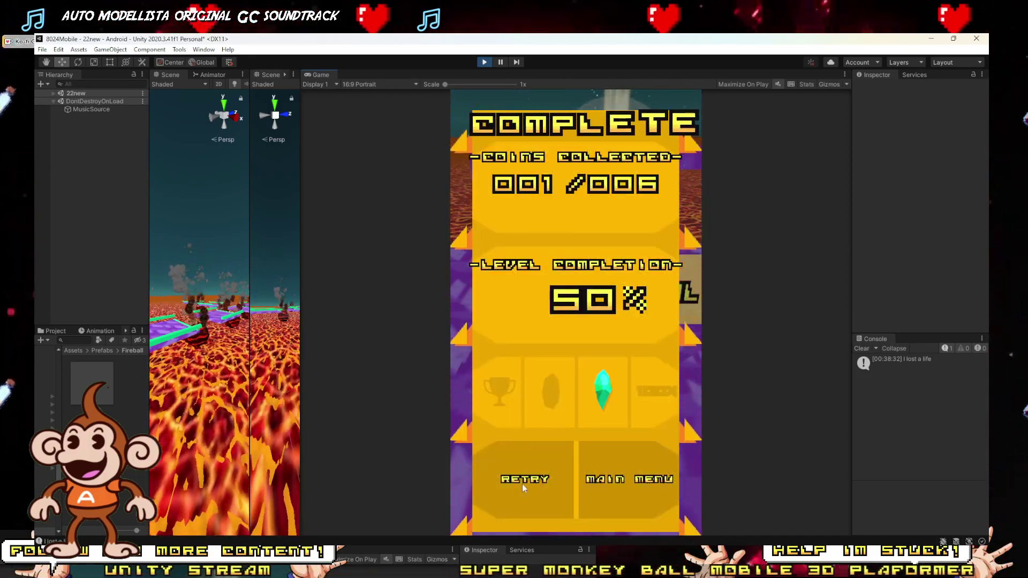
Replay the level, steering the ball past the fireballs in the platform gaps and retrying as needed, and stop the game.
left_click(523, 485)
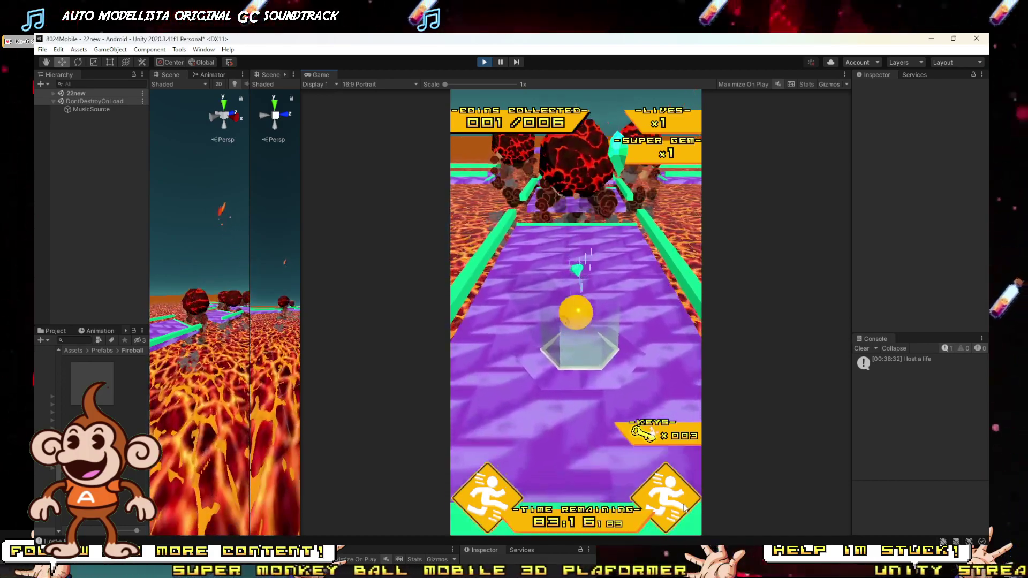
key("w")
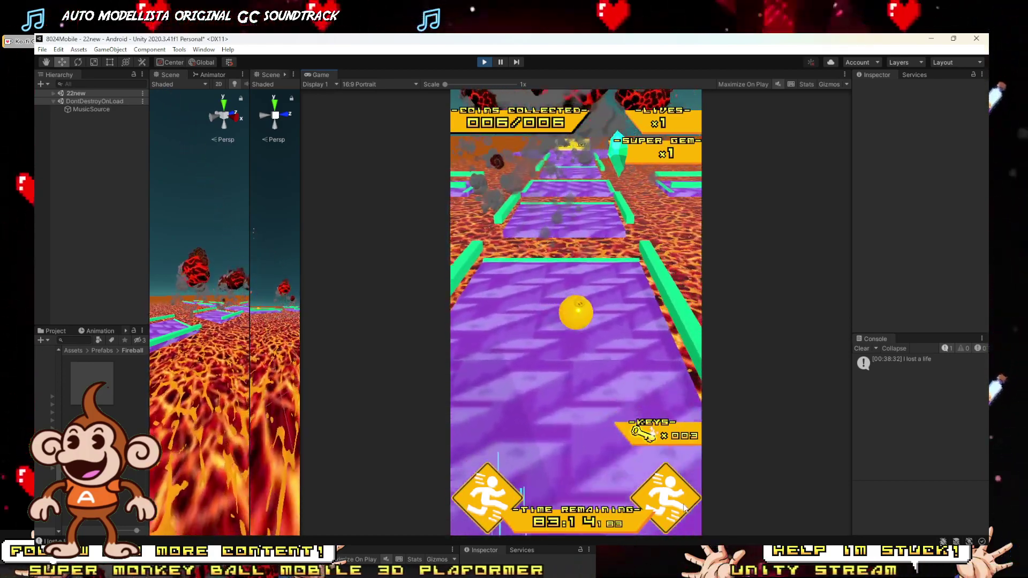
key("d")
key("w")
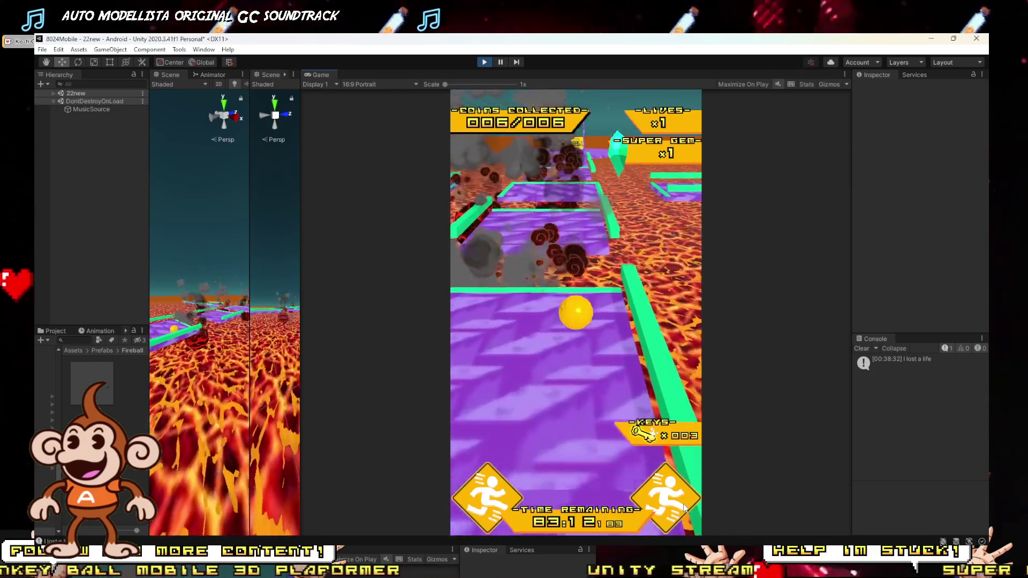
key("w")
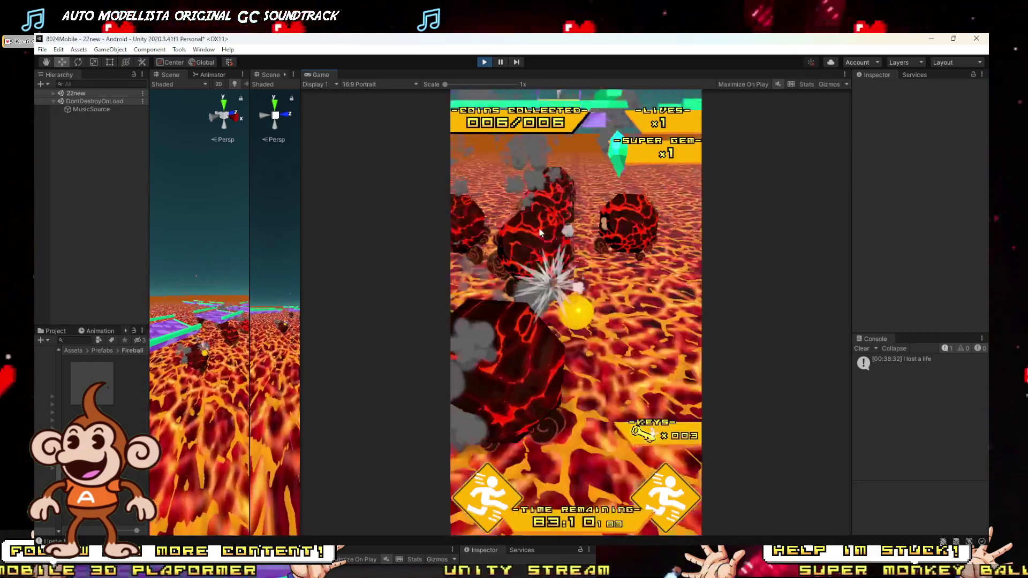
key("Up")
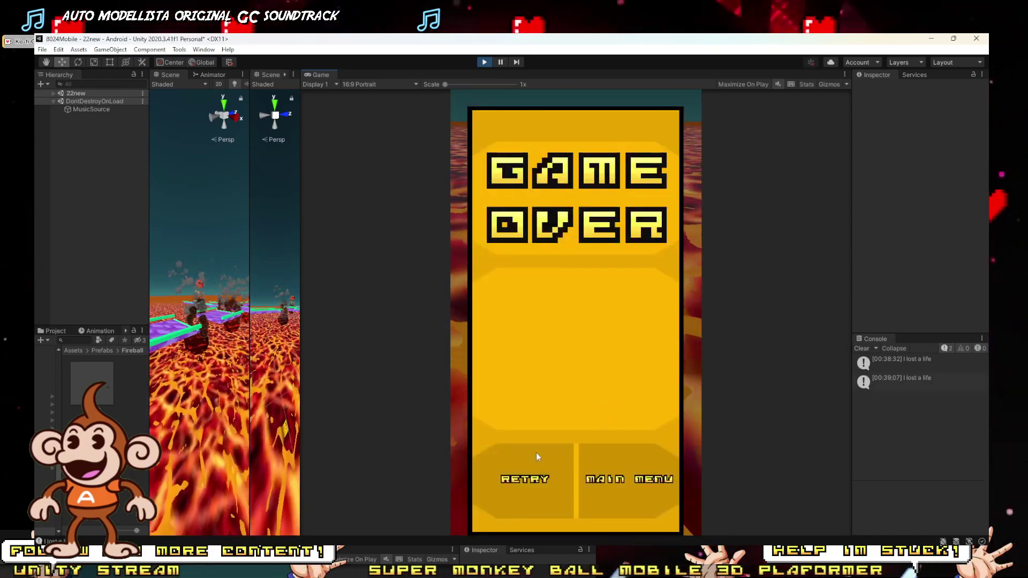
left_click(538, 459)
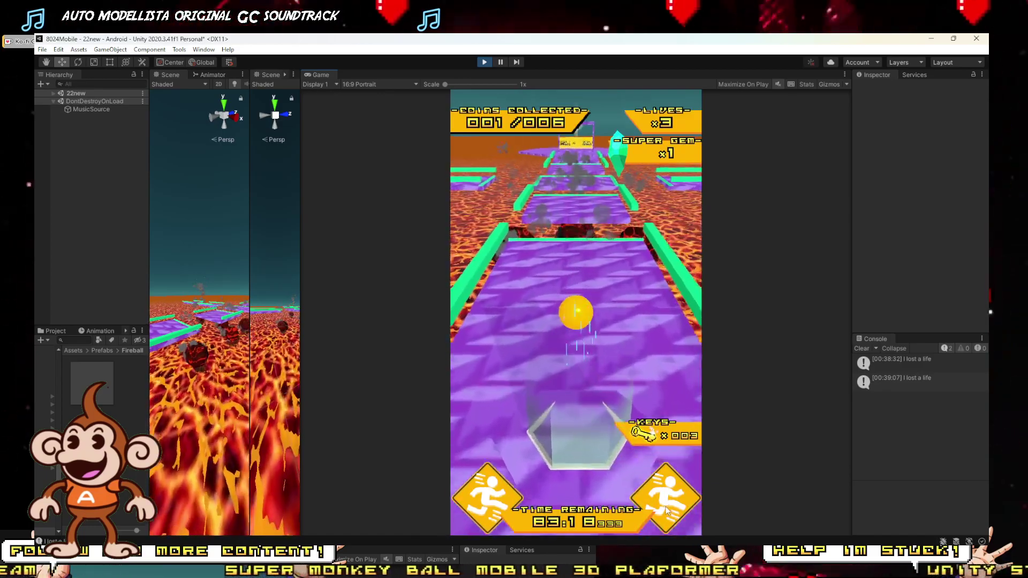
key("w")
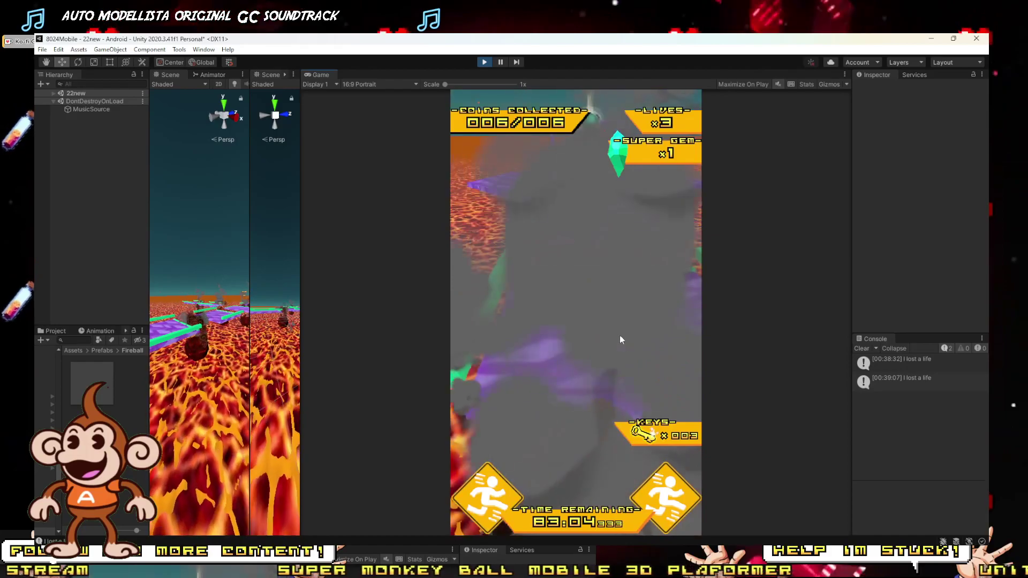
left_click(484, 62)
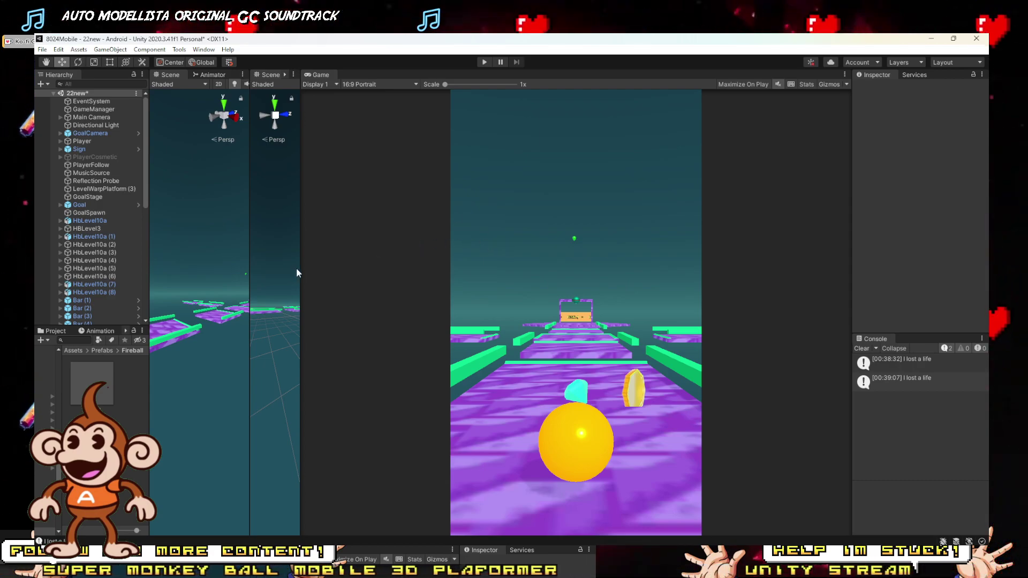
Examine the platform course in the scene view from behind the ball and along the row of gaps.
left_click_drag(301, 271, 647, 339)
left_click_drag(525, 319, 543, 348, "alt")
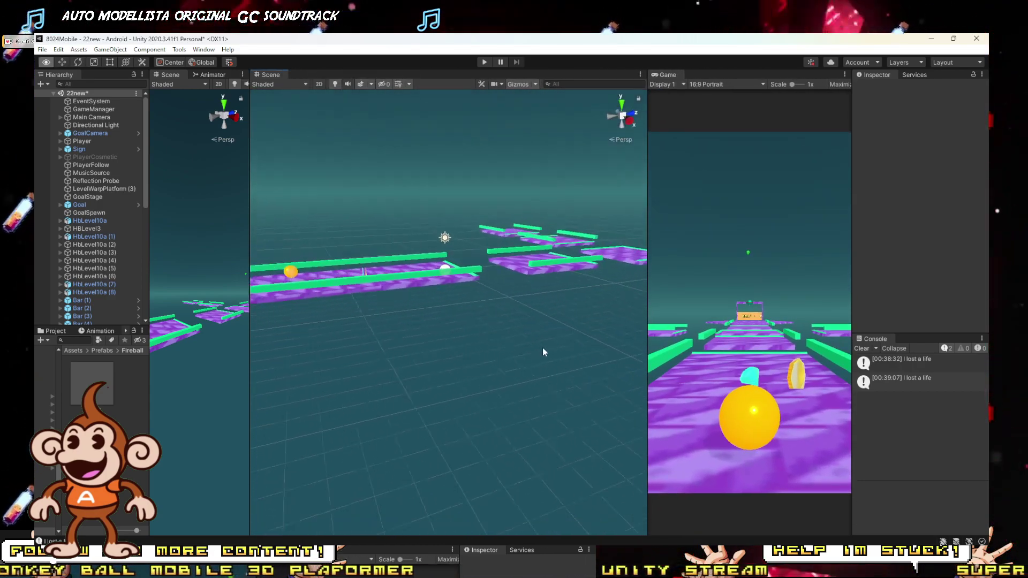
right_click_drag(543, 349, 728, 358)
key("s")
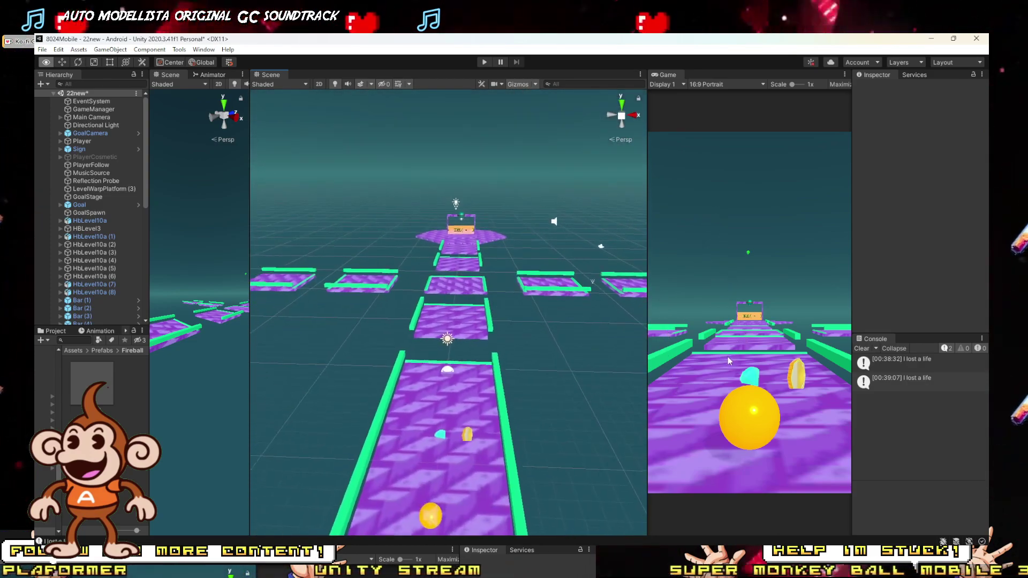
left_click_drag(646, 261, 410, 289)
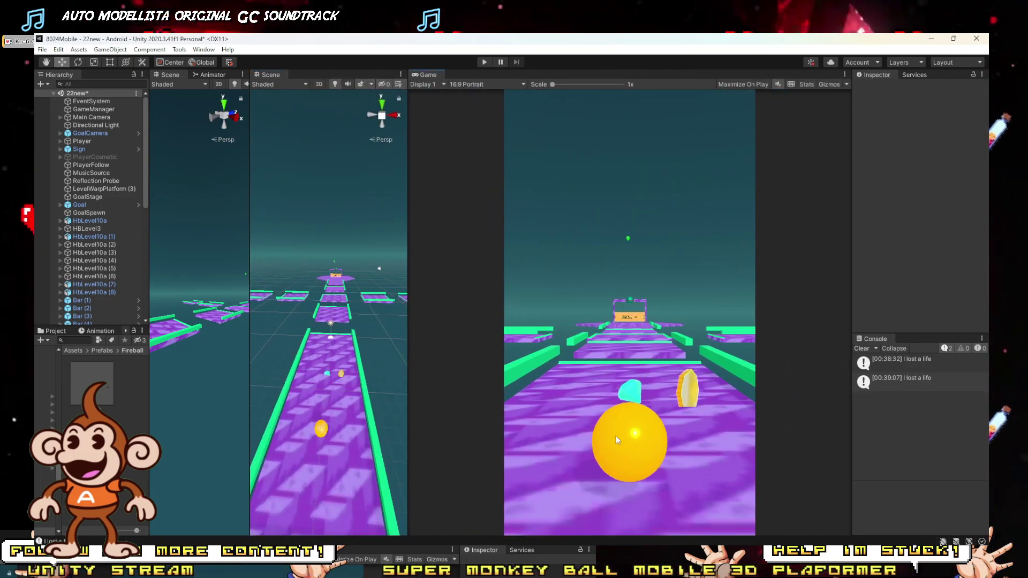
left_click_drag(409, 262, 669, 288)
key("w")
right_click_drag(465, 290, 492, 285)
key("w")
key("s")
key("w")
Widen the first scene view and the hierarchy, and view the platforms from closer above.
left_click_drag(249, 251, 512, 261)
left_click_drag(148, 278, 233, 289)
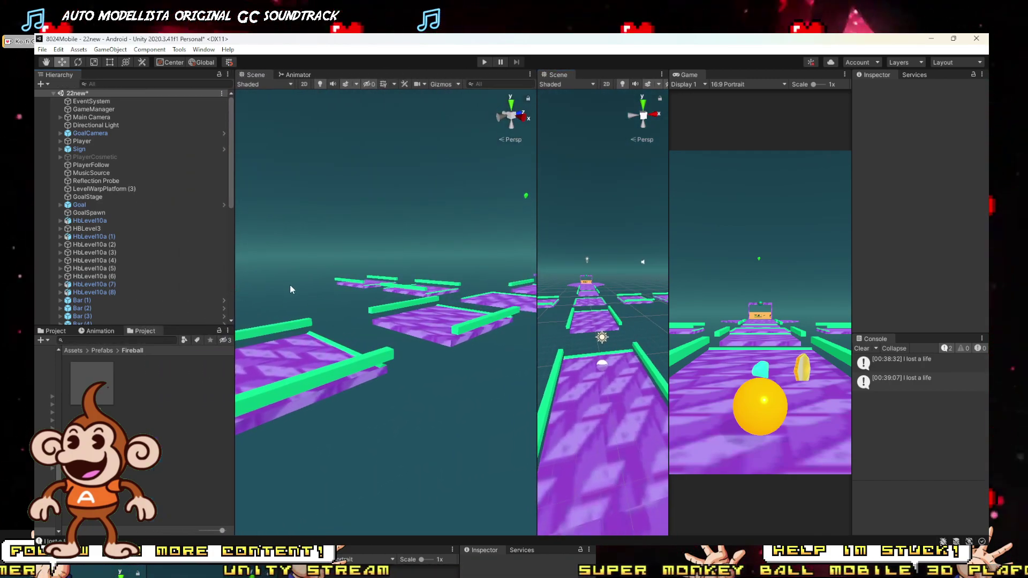
right_click_drag(291, 289, 478, 260)
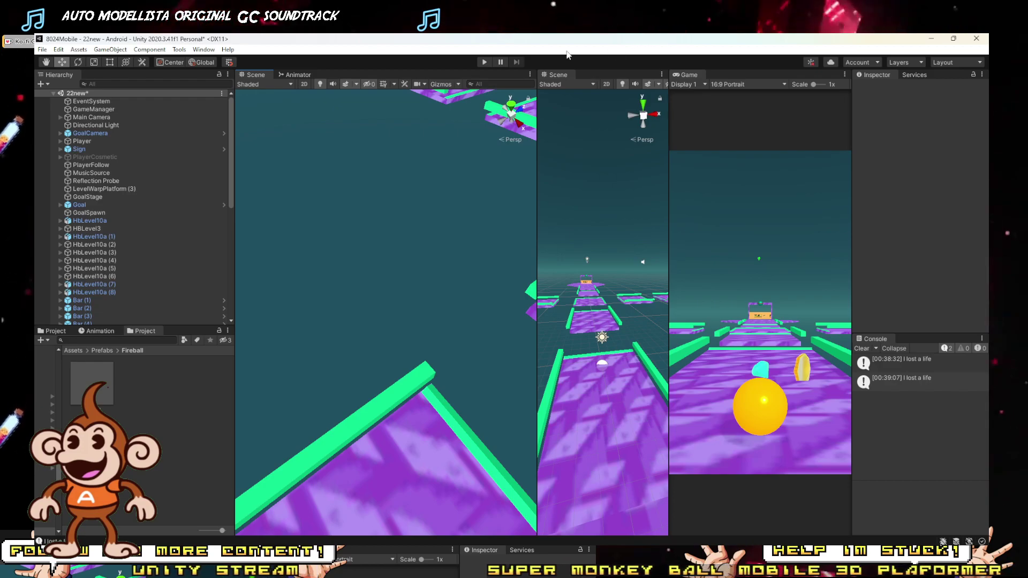
Briefly playtest the level, stop the game and look along the platform course in the enlarged scene view.
left_click(484, 62)
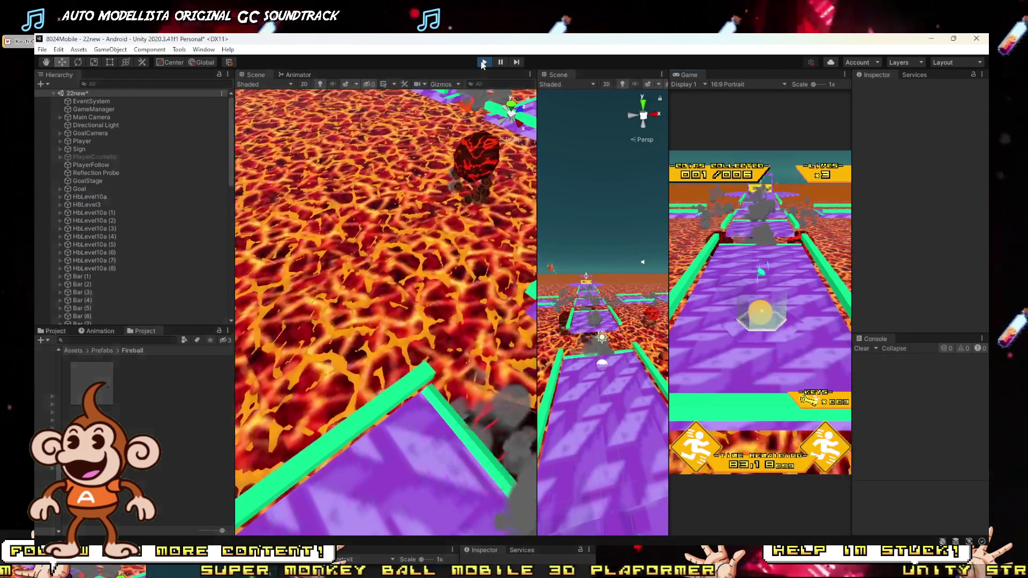
left_click(483, 63)
right_click_drag(366, 307, 498, 279)
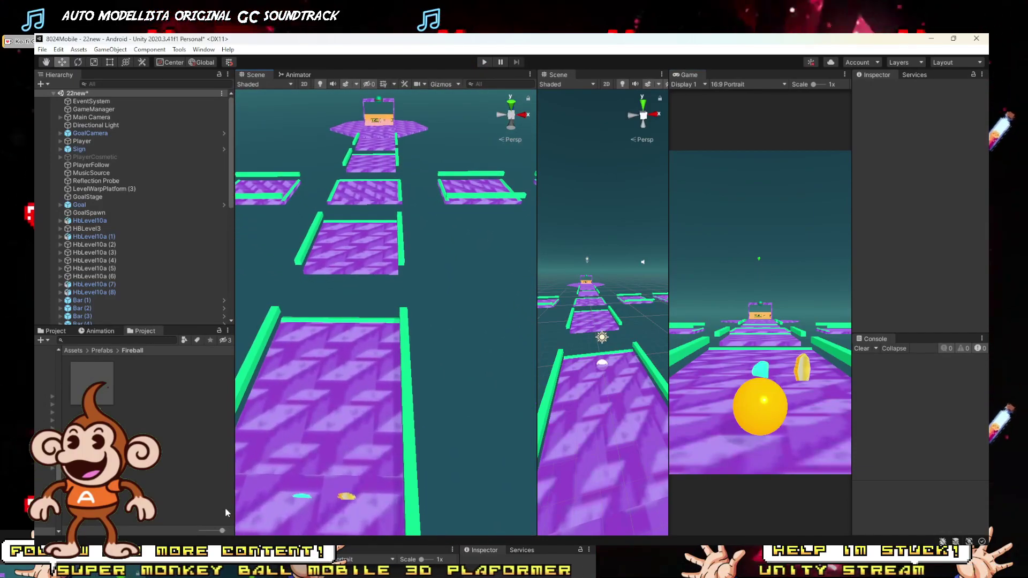
Switch to Firefox and search the web for "unity cool down instantiate" in a new tab.
key("alt+Tab")
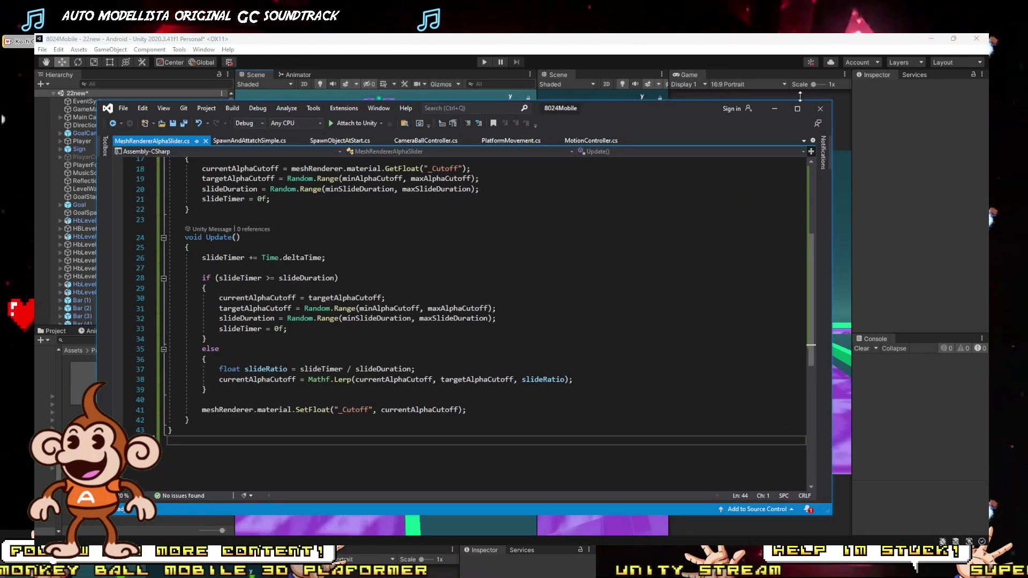
left_click(774, 109)
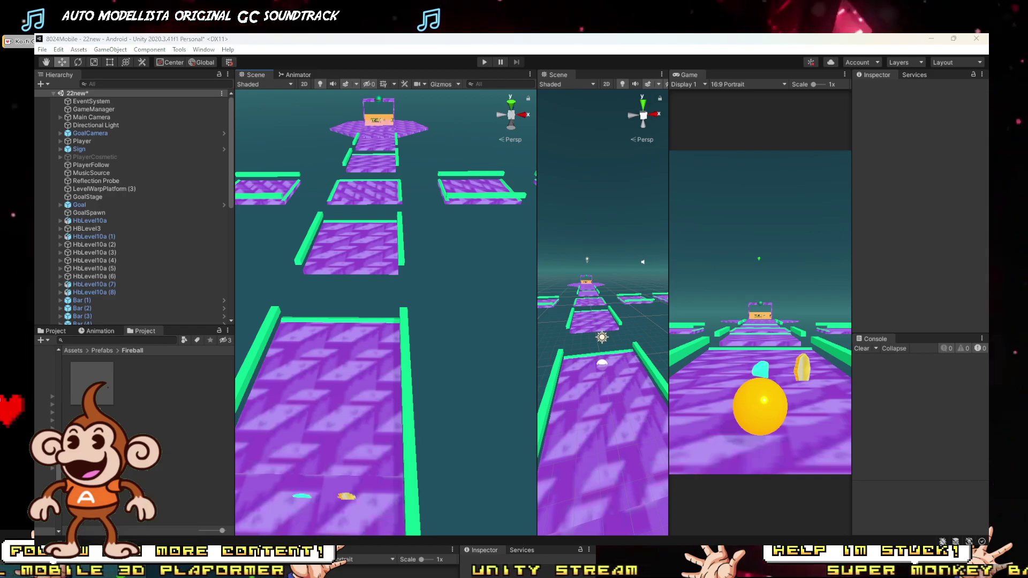
key("alt+Tab")
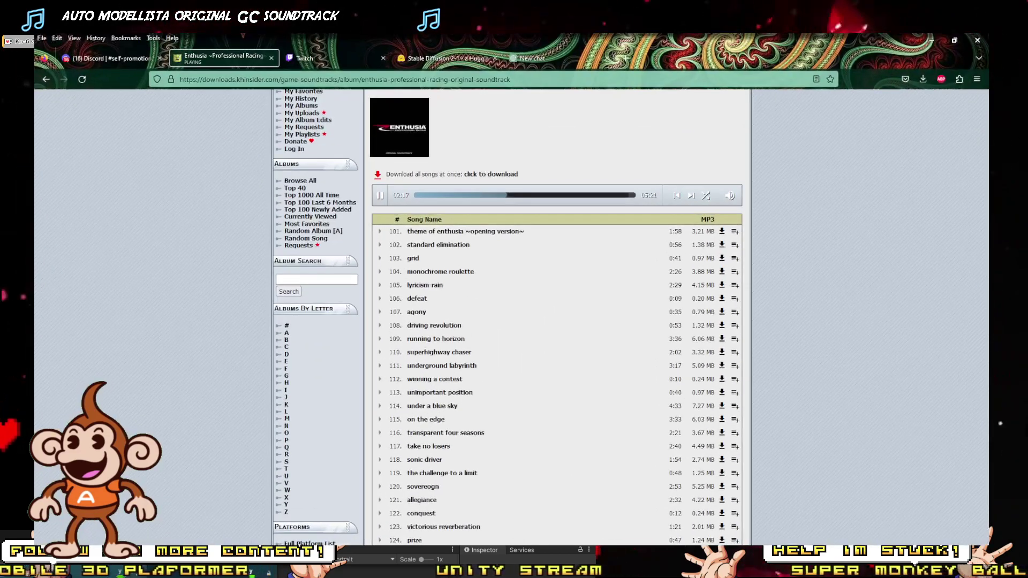
left_click(627, 59)
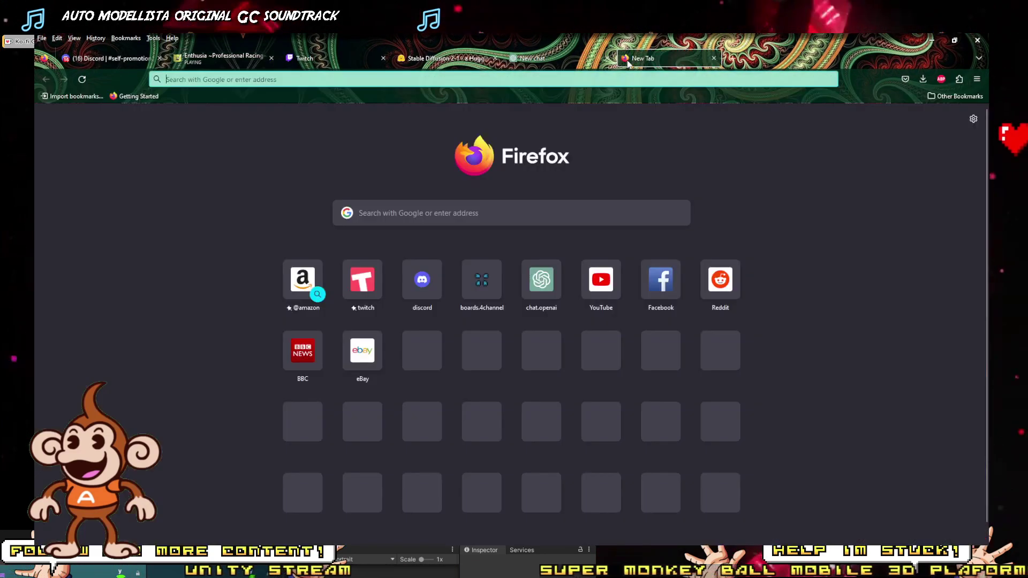
left_click(411, 77)
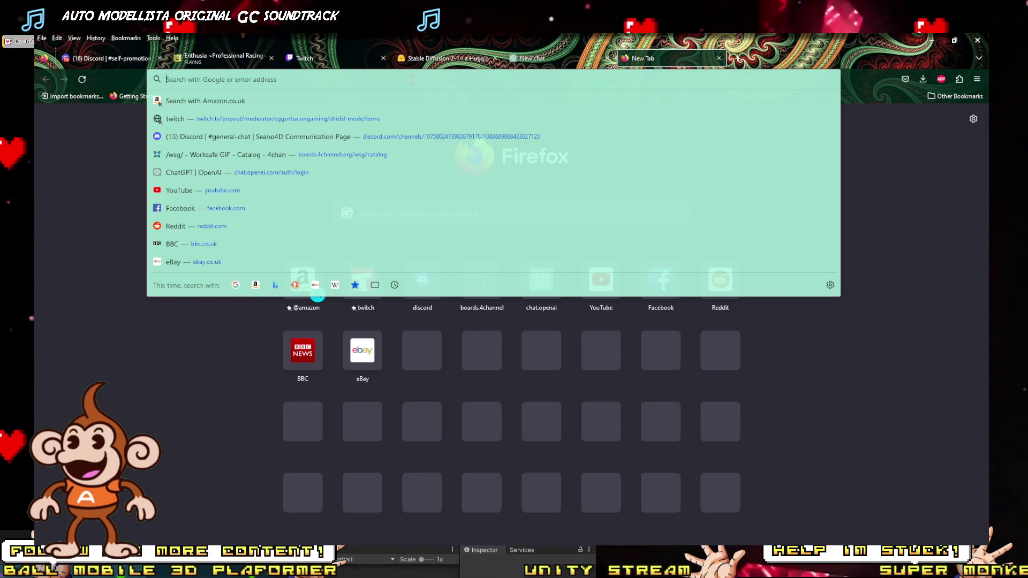
type("nity ")
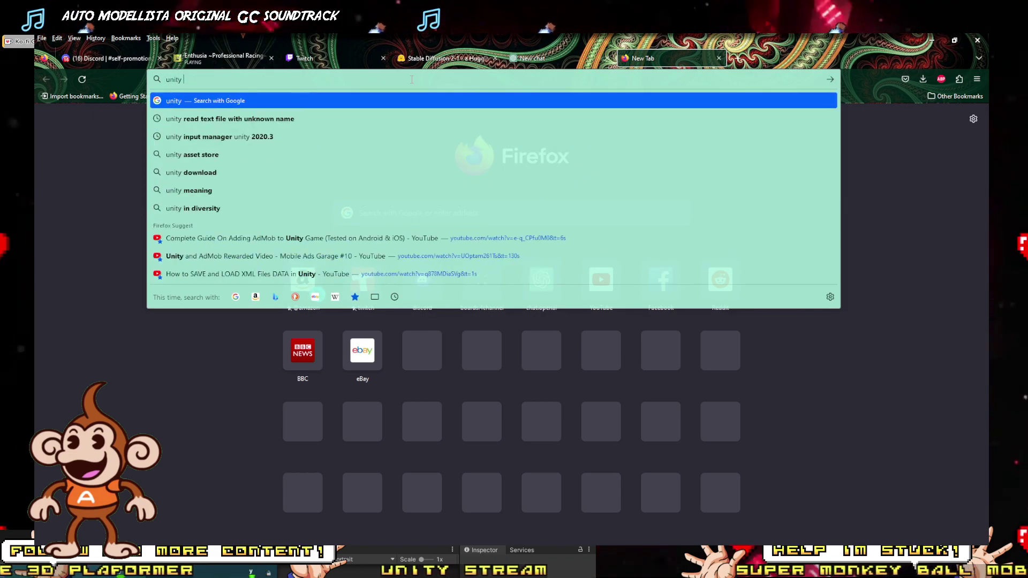
type("cool down ")
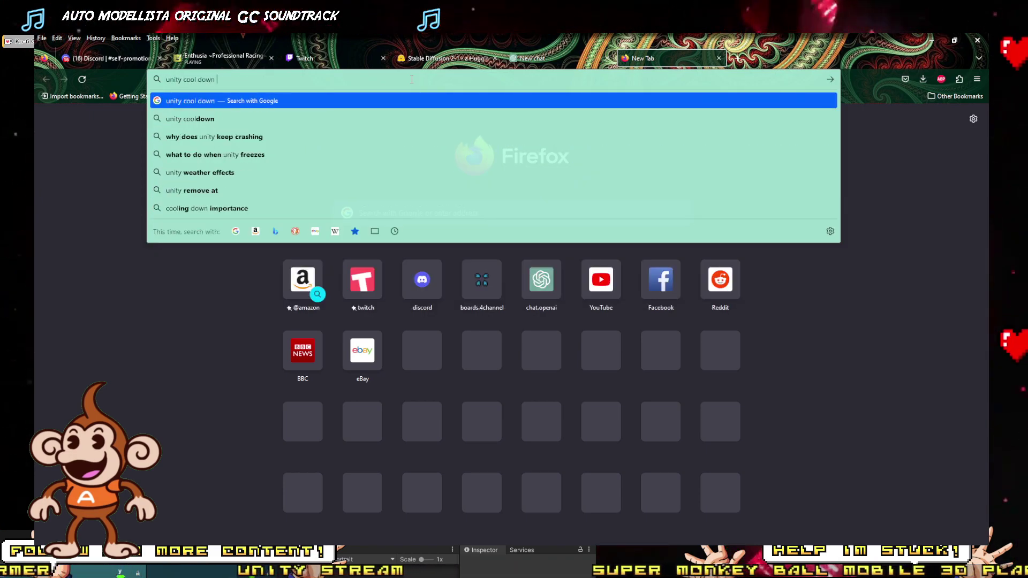
type("instat")
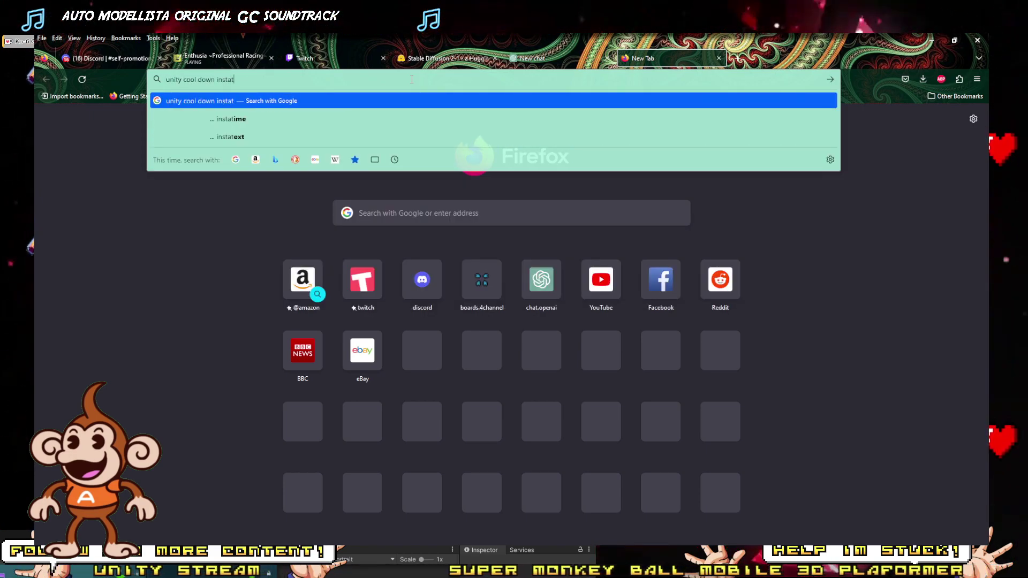
key("Down")
key("Down")
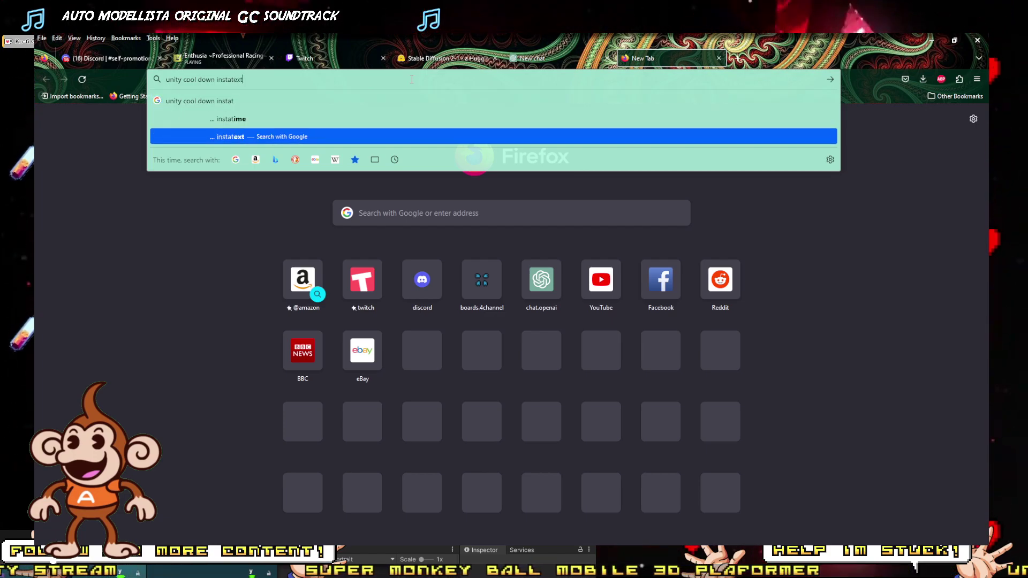
key("Up")
key("BackSpace")
key("BackSpace")
key("BackSpace")
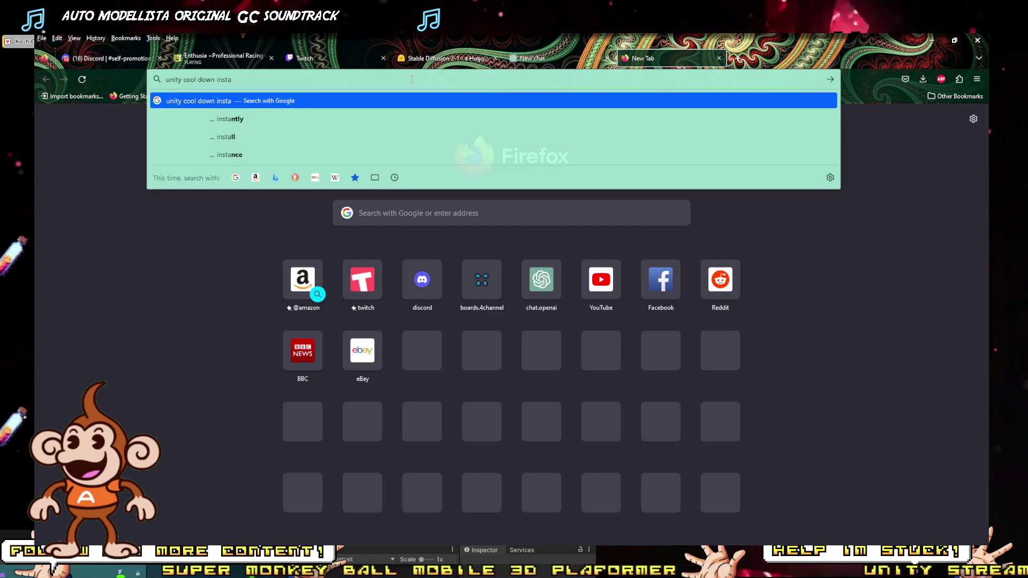
type("ntiate")
key("Return")
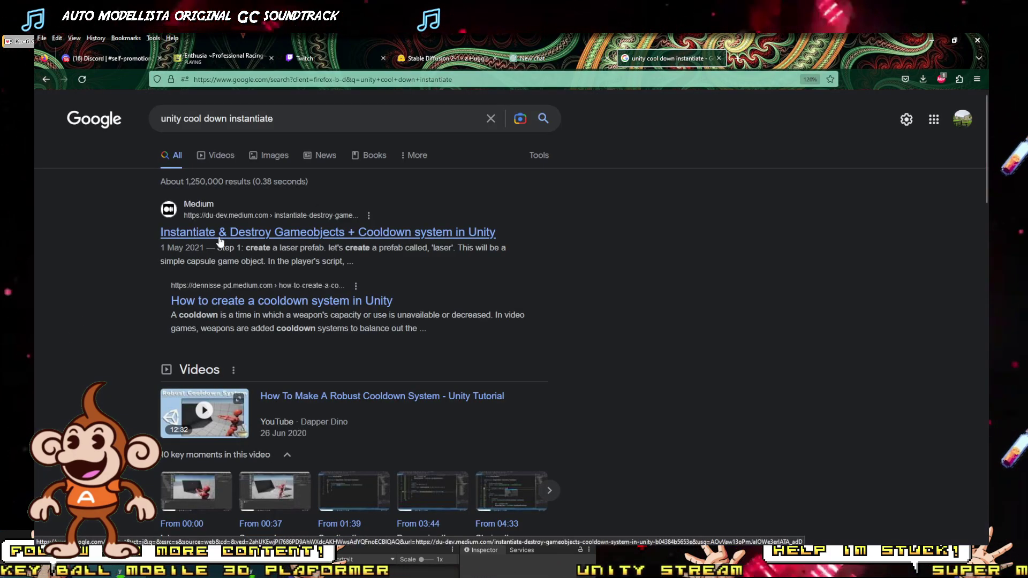
Skim the Medium article on instantiating game objects with a cooldown system and the remaining search results, and return to Unity.
scroll(358, 289, "down", 9)
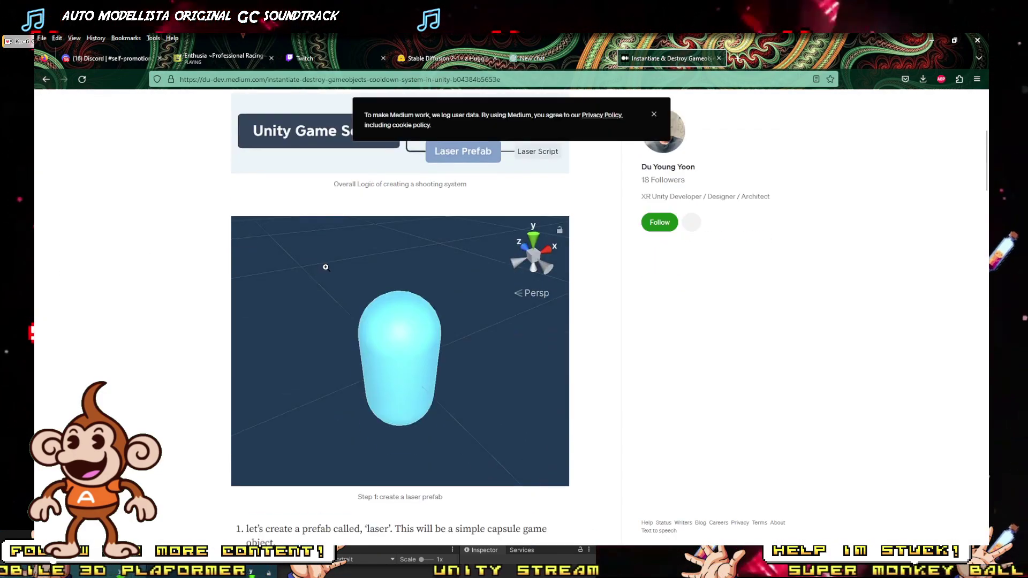
scroll(358, 289, "down", 20)
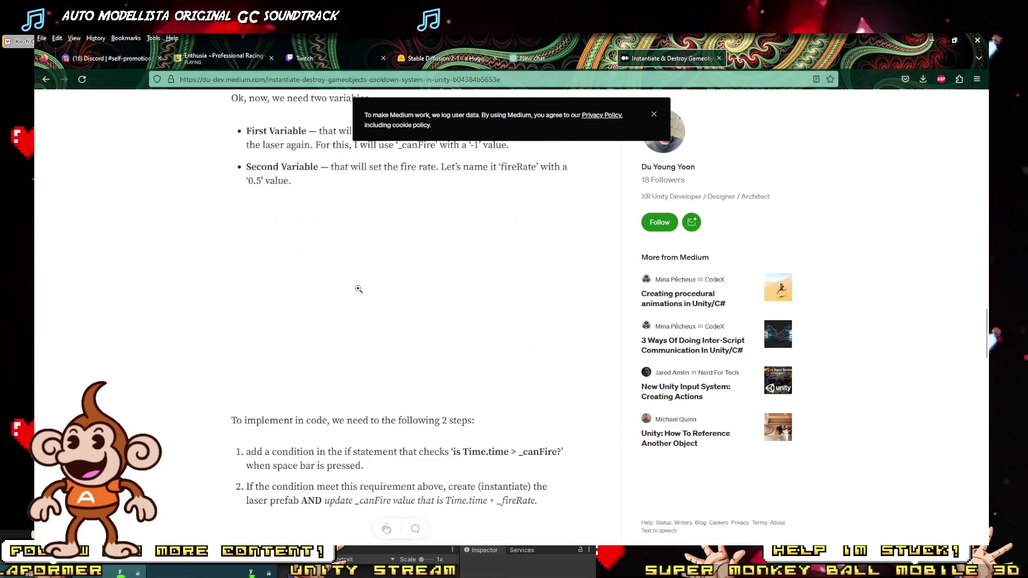
scroll(358, 292, "down", 15)
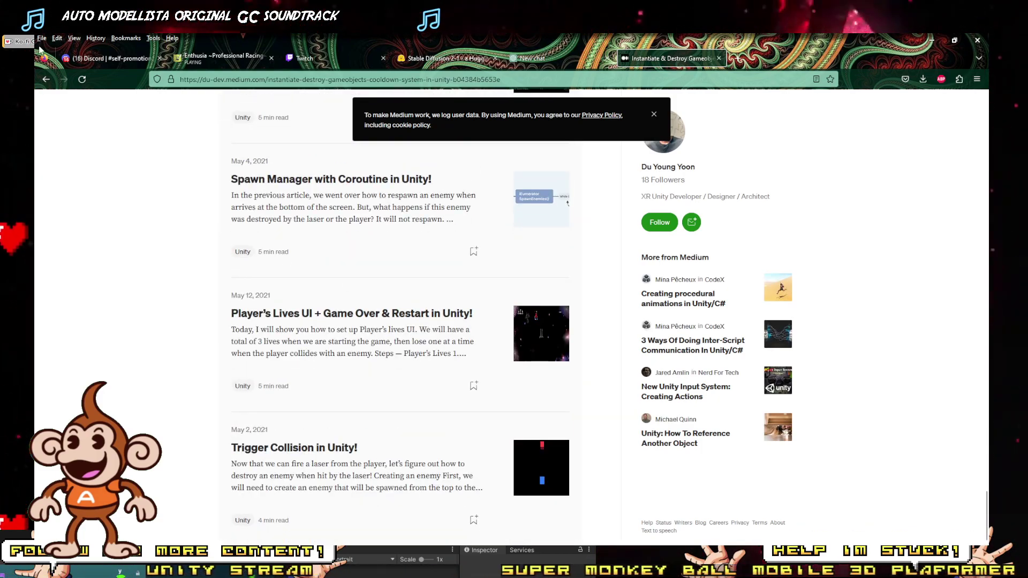
left_click(47, 79)
scroll(266, 329, "down", 10)
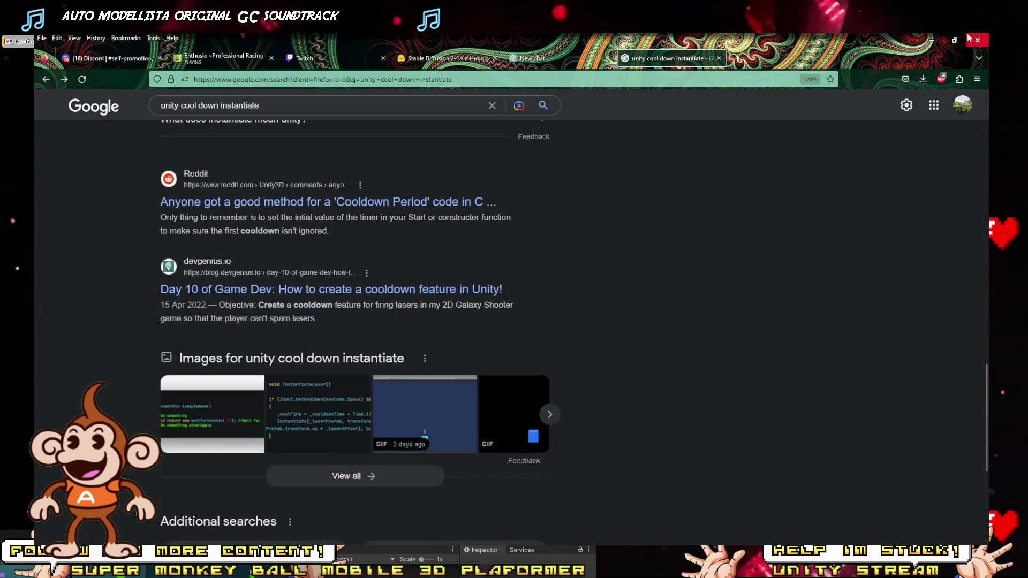
left_click(935, 41)
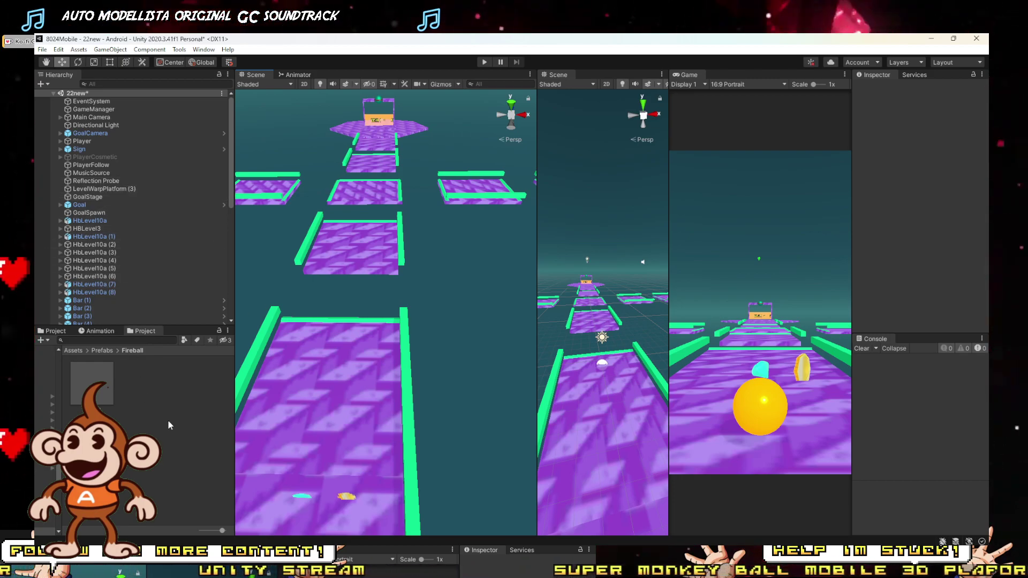
Set the Spawn Cooldown of all the Fireball spawners, from Fireball through Fireball (7), to 1.
mouse_move(226, 569)
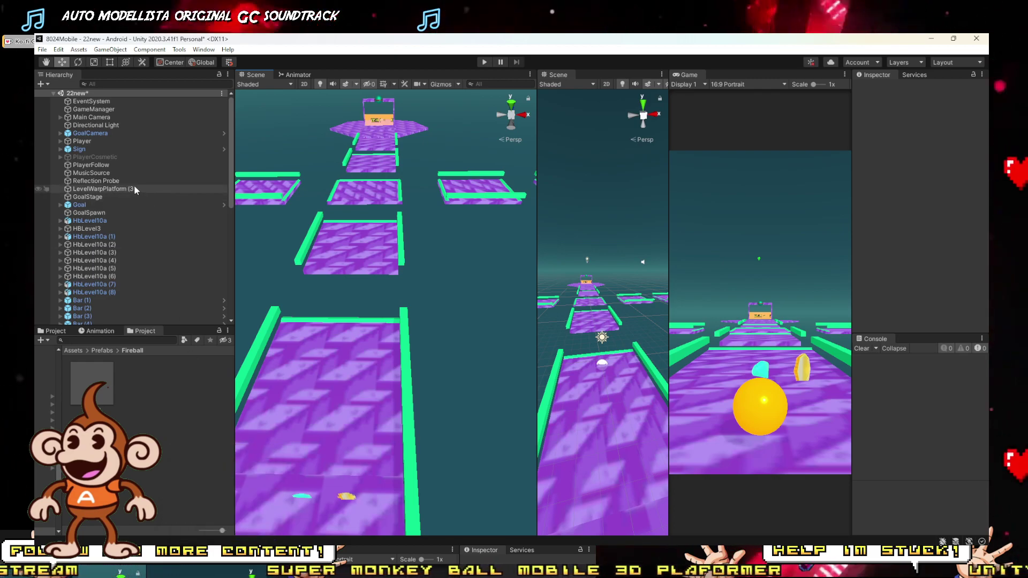
left_click(77, 374)
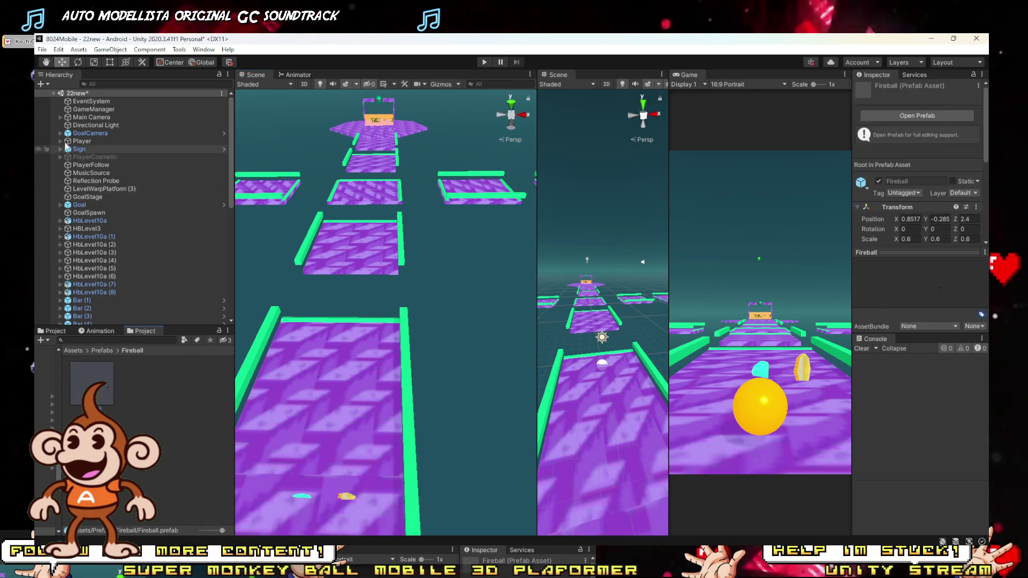
scroll(66, 147, "down", 10)
left_click(90, 258)
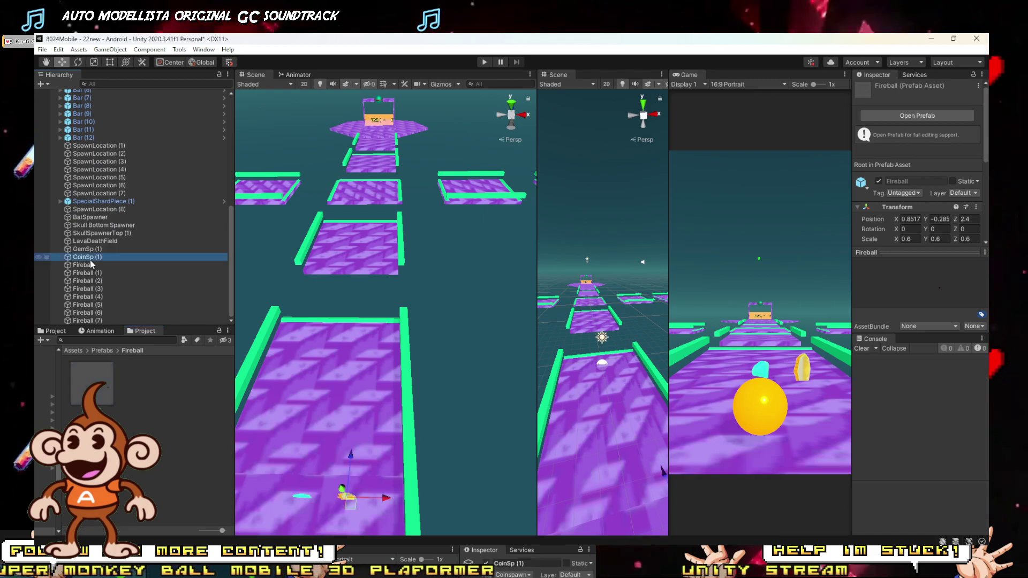
left_click(90, 262)
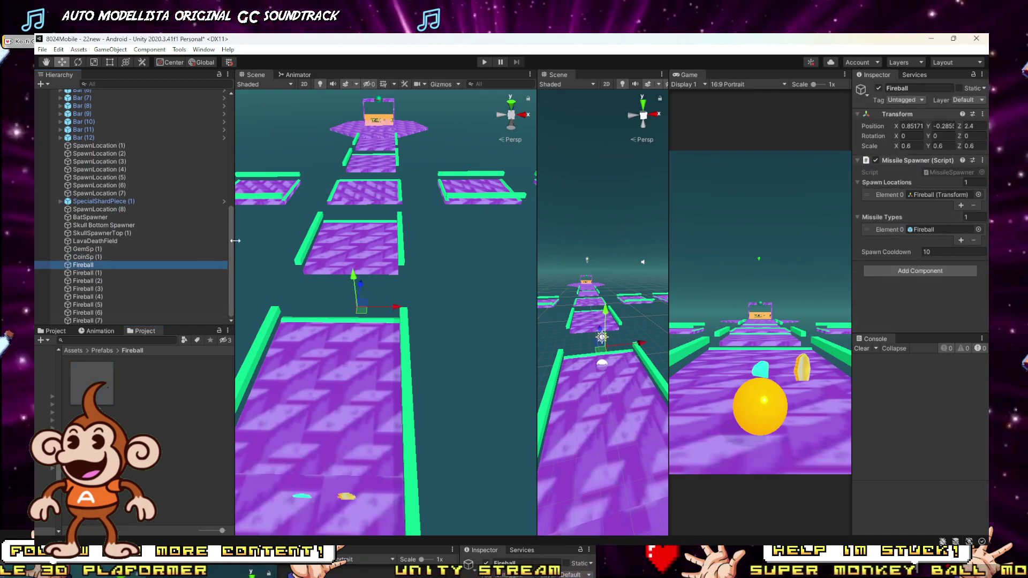
left_click(105, 321, "shift")
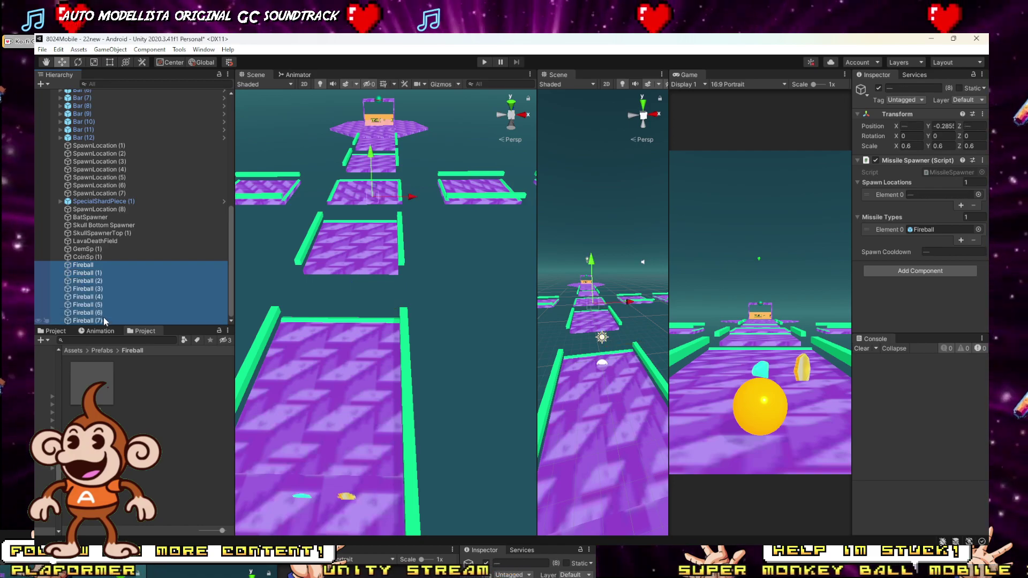
left_click(946, 255)
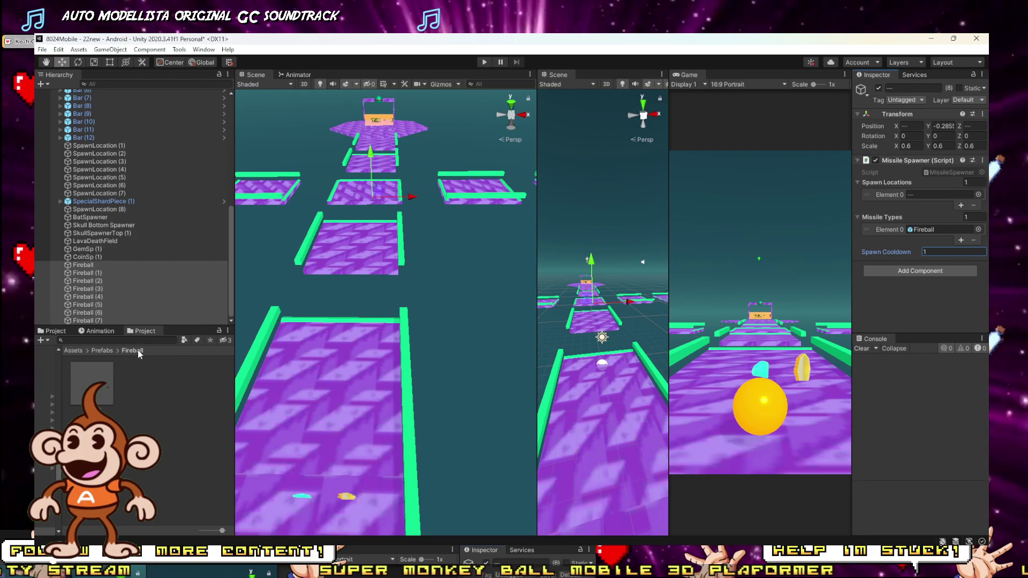
Playtest the level with the shorter cooldown, examine the fireballs from low over the lava, and stop the game.
left_click(483, 63)
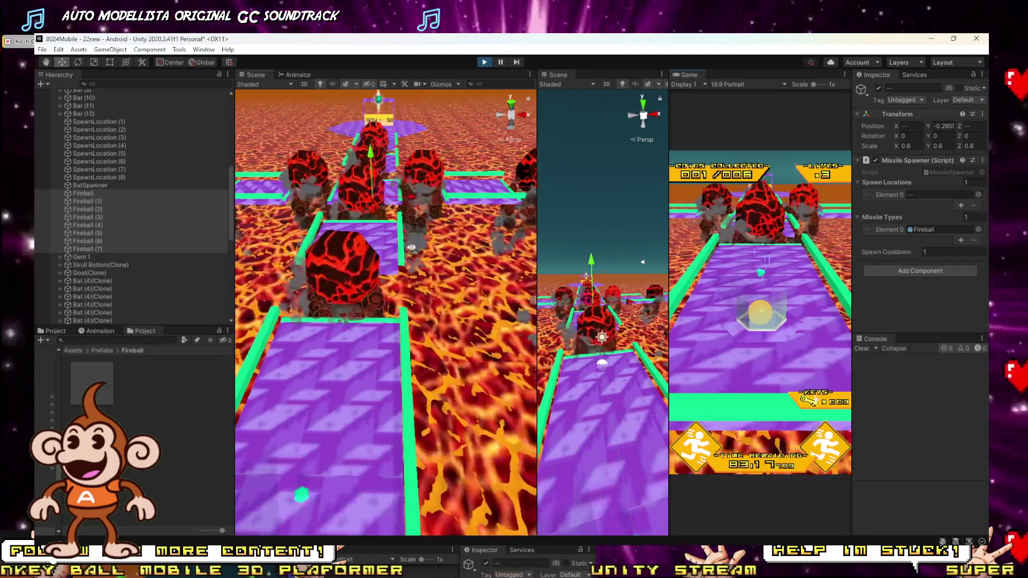
right_click_drag(434, 225, 375, 184)
key("w")
key("w")
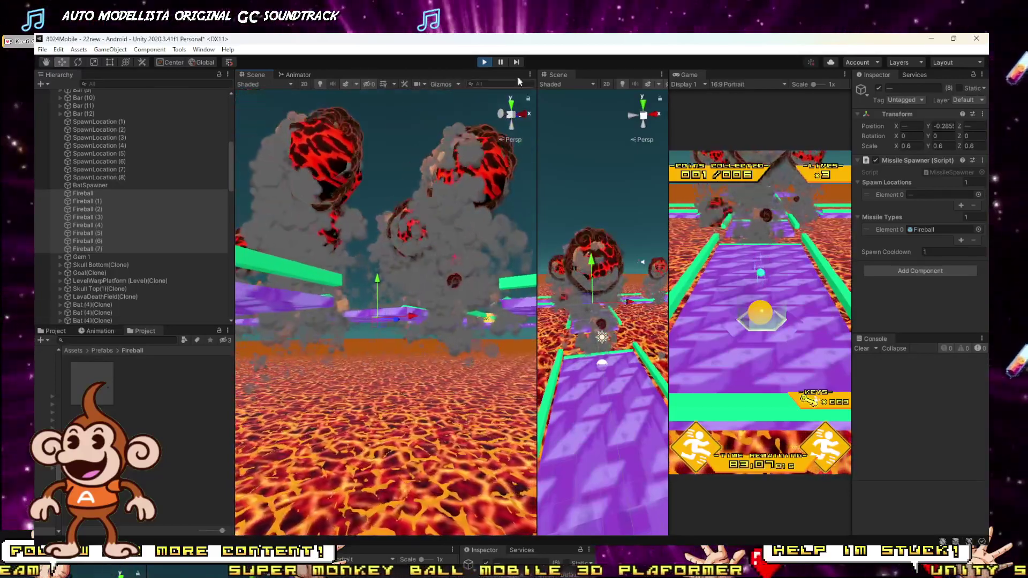
left_click(484, 62)
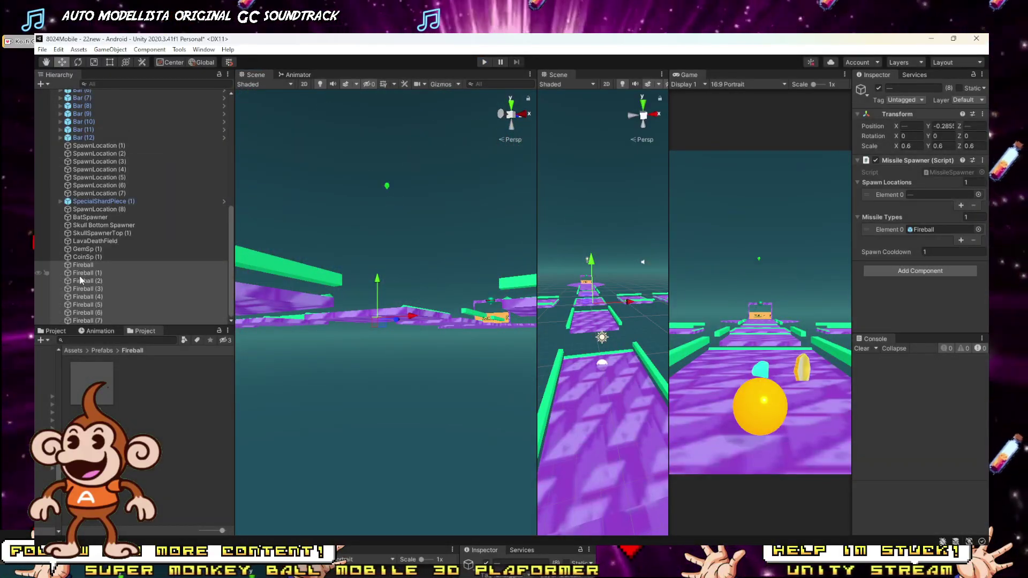
Remove the Sine Wave Motion component from the Fireball prefab.
left_click(90, 265)
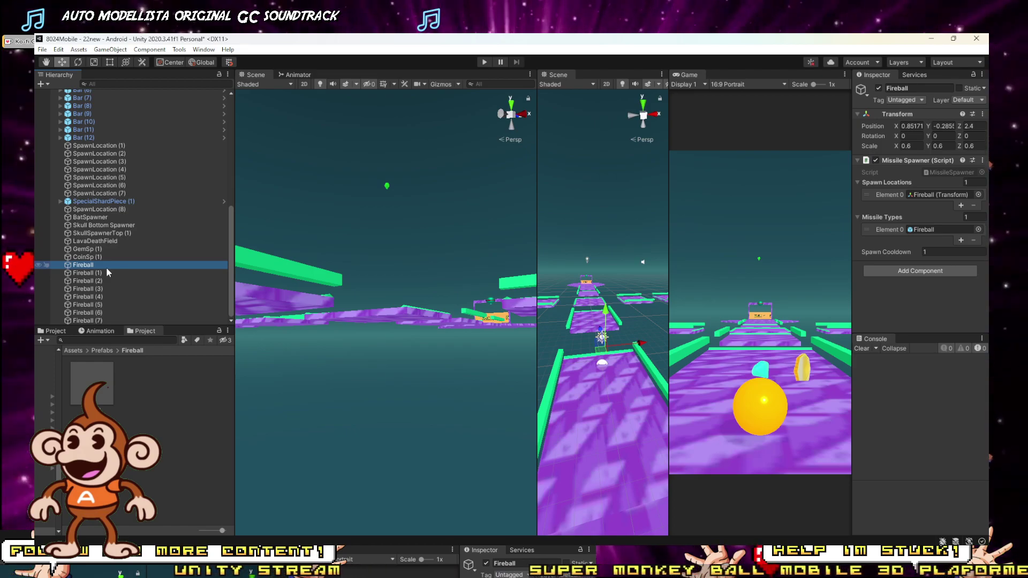
left_click(91, 378)
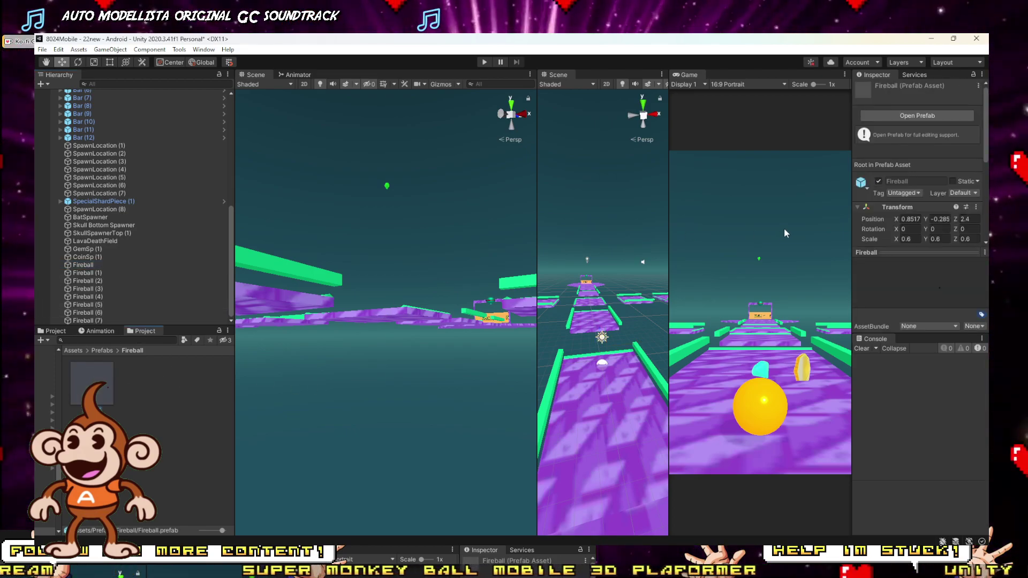
scroll(908, 203, "down", 3)
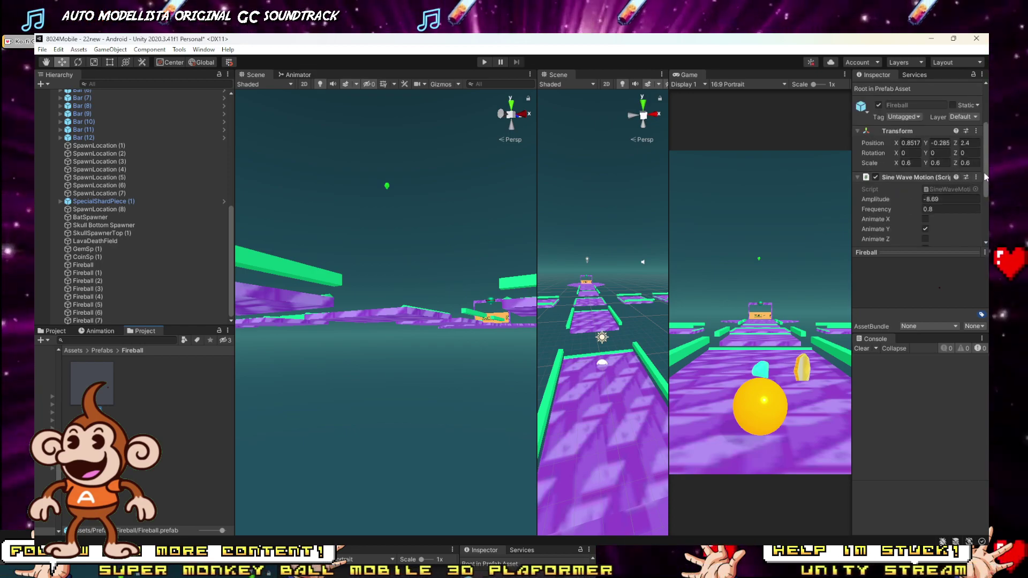
left_click(977, 176)
left_click(933, 221)
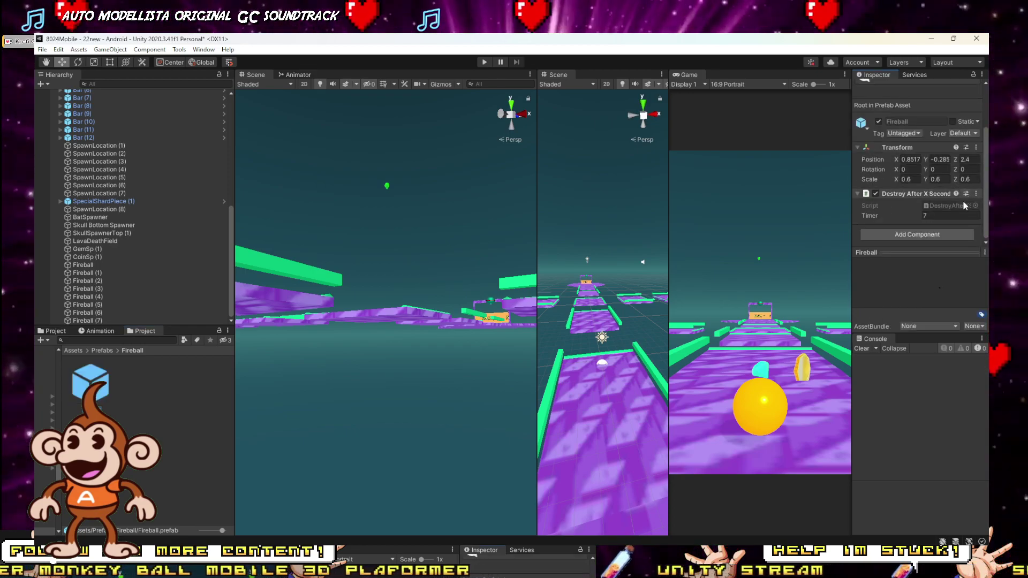
Add the Up Down Motion component to the Fireball prefab.
left_click(917, 235)
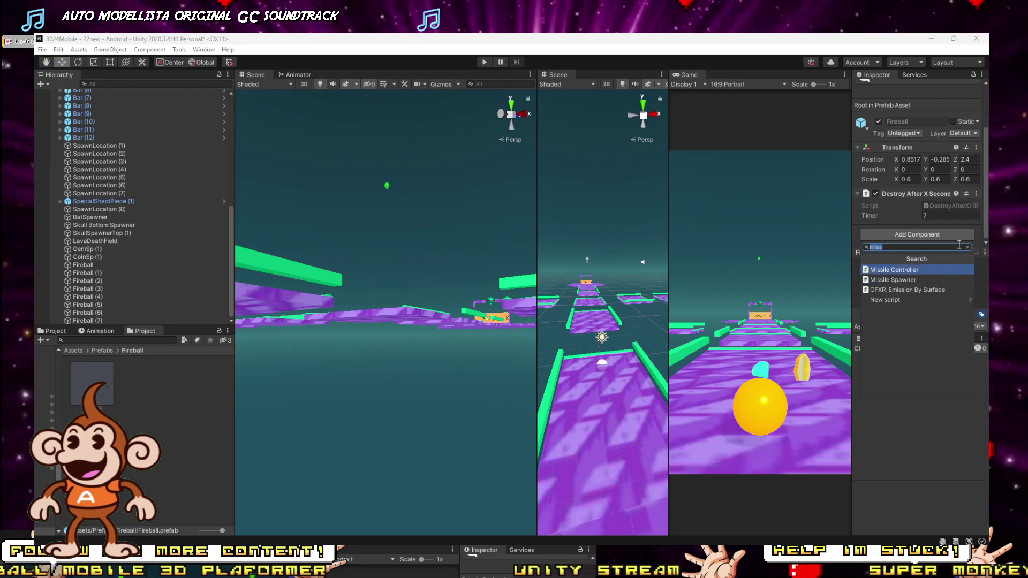
type("up")
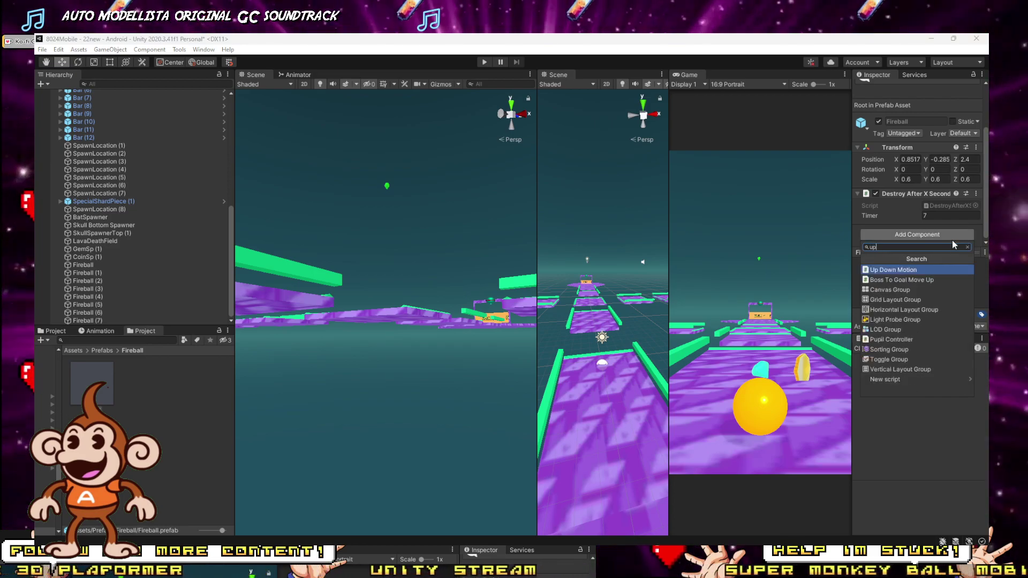
type("down")
key("Return")
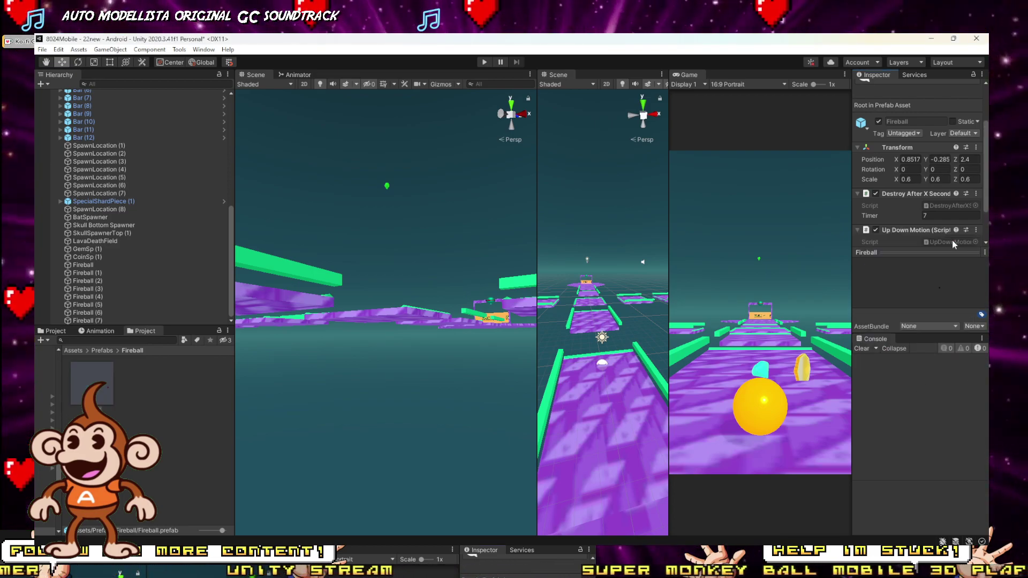
scroll(948, 236, "down", 2)
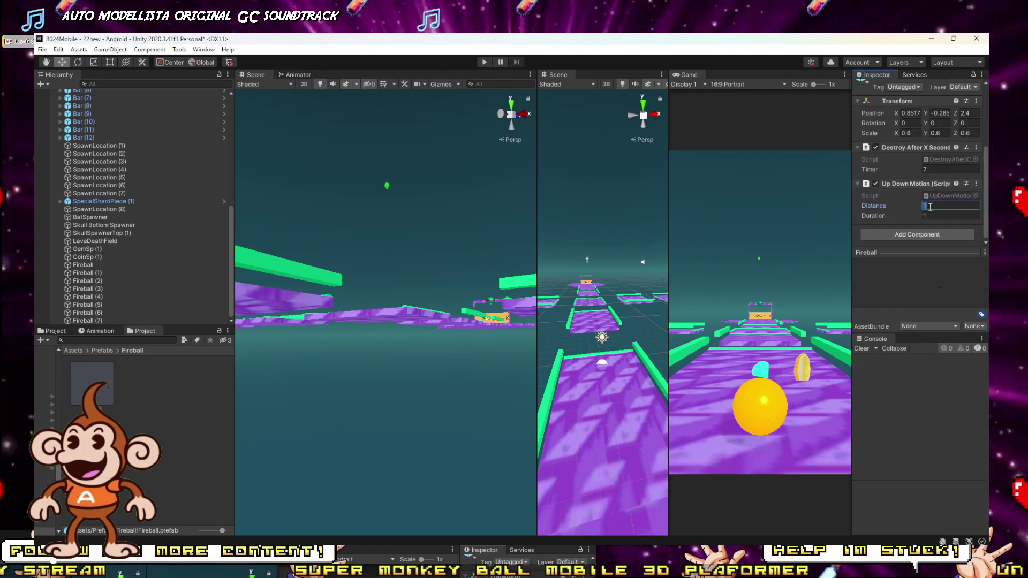
Playtest the level with the Up Down Motion Distance raised to 8.47, view the fireballs from above the platforms, and stop the game.
left_click(484, 62)
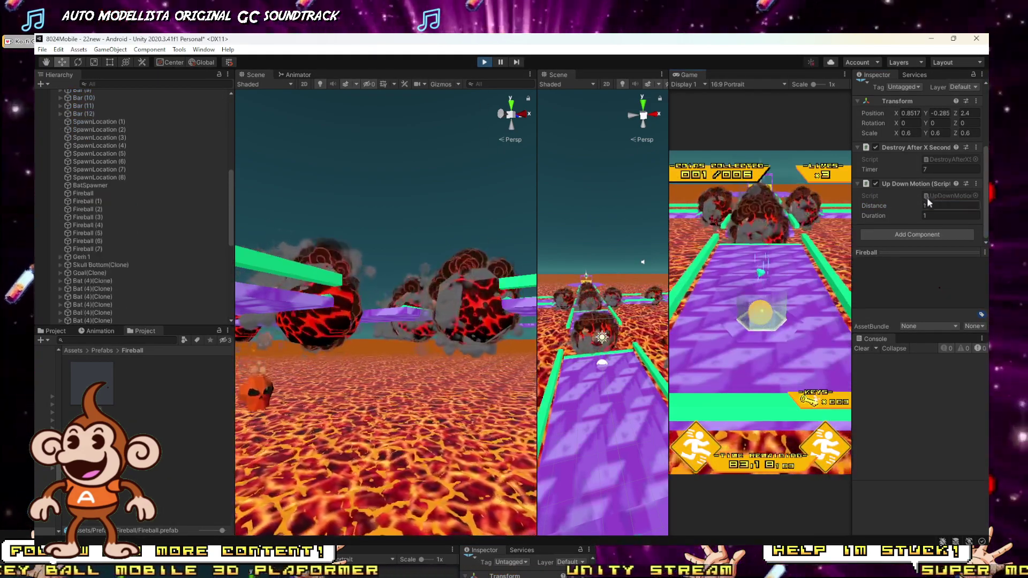
left_click_drag(901, 205, 963, 207)
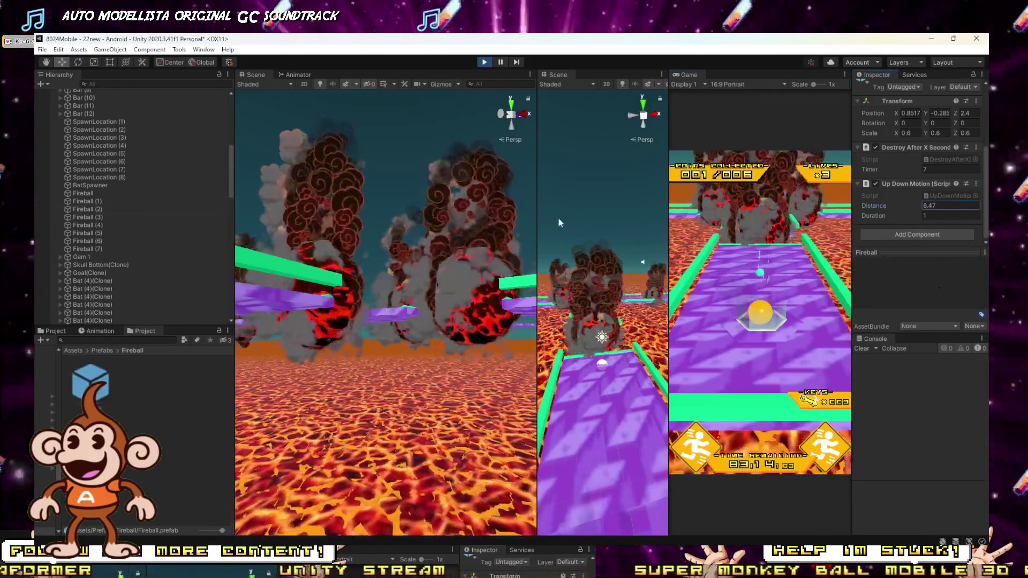
right_click_drag(466, 275, 448, 331)
key("s")
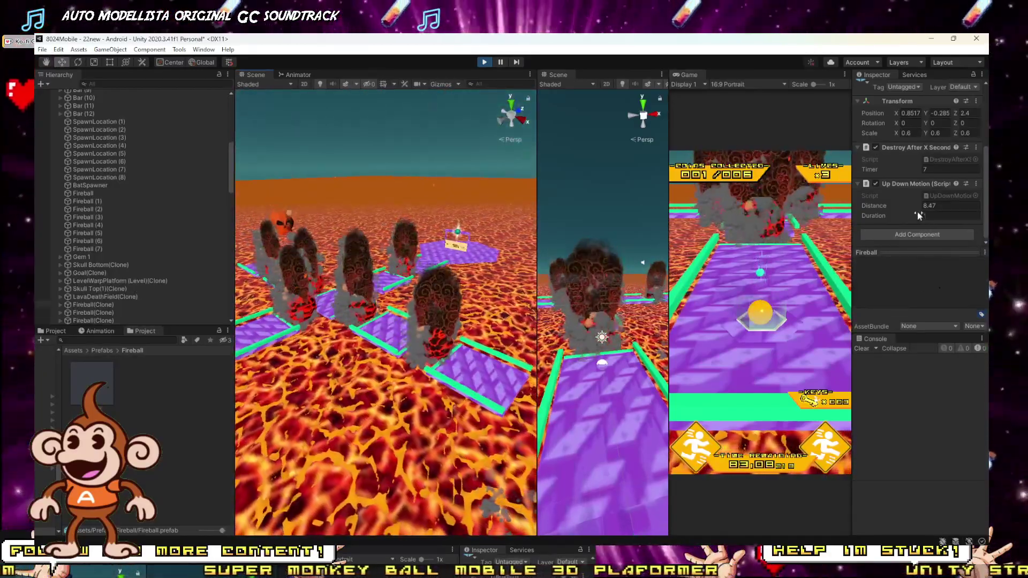
left_click(483, 63)
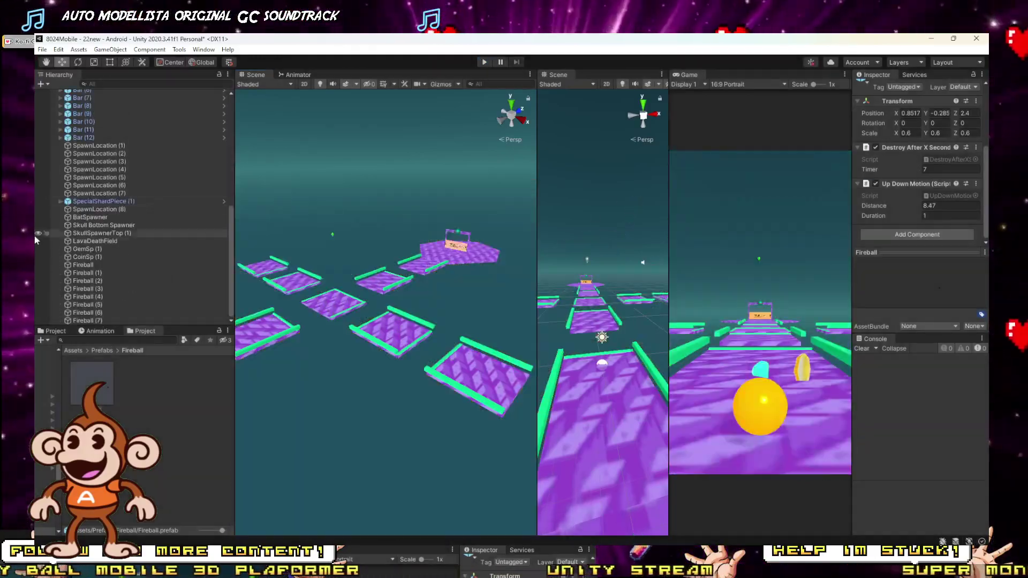
Set the Spawn Cooldown of all the Fireball spawners, from Fireball through Fireball (7), to 7.
left_click(83, 265)
left_click(96, 320, "shift")
left_click(930, 252)
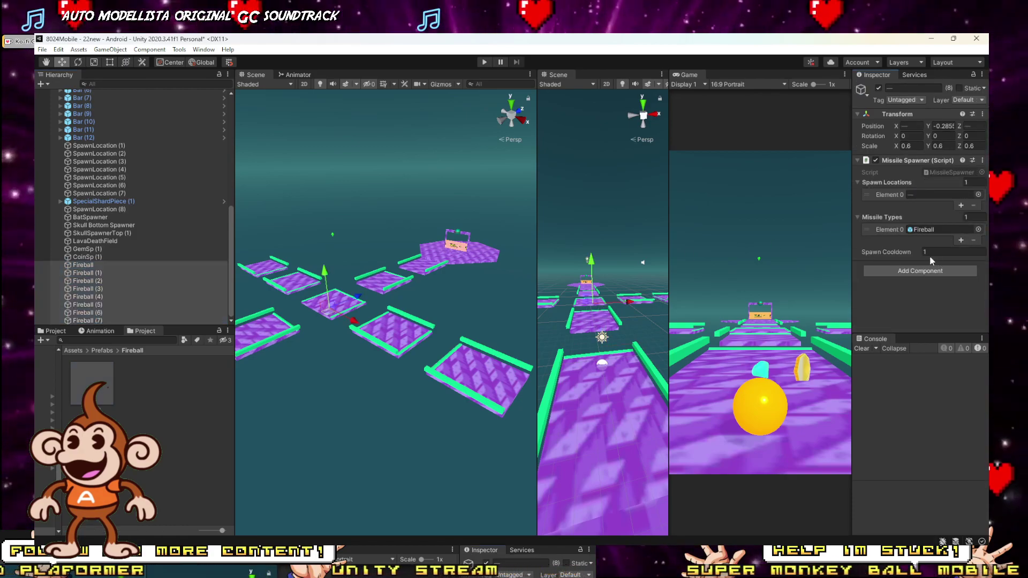
type("7")
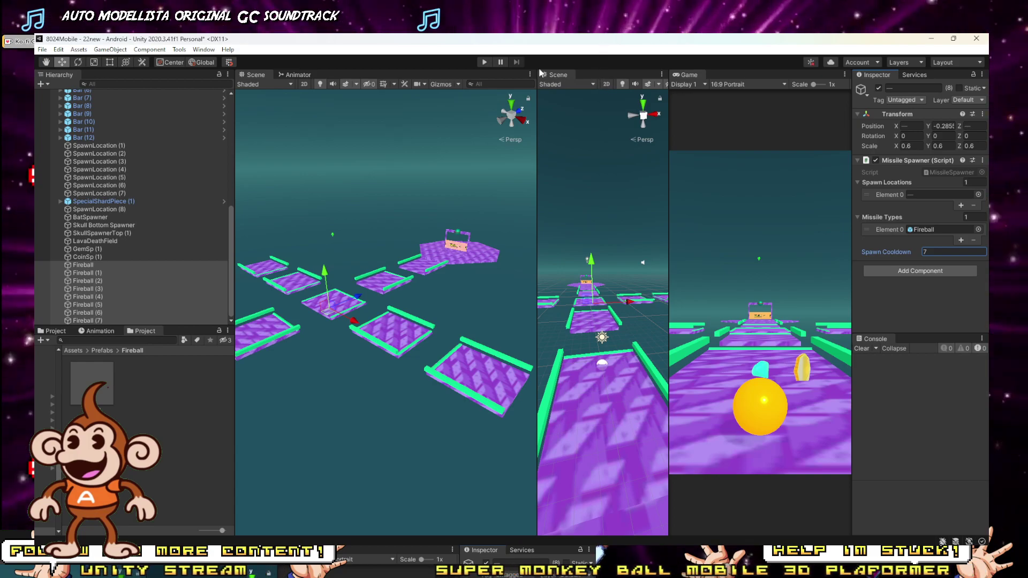
Run the level with an enlarged Game view and raise the Fireball prefab's Up Down Motion Distance to 44.89 during play.
left_click(485, 63)
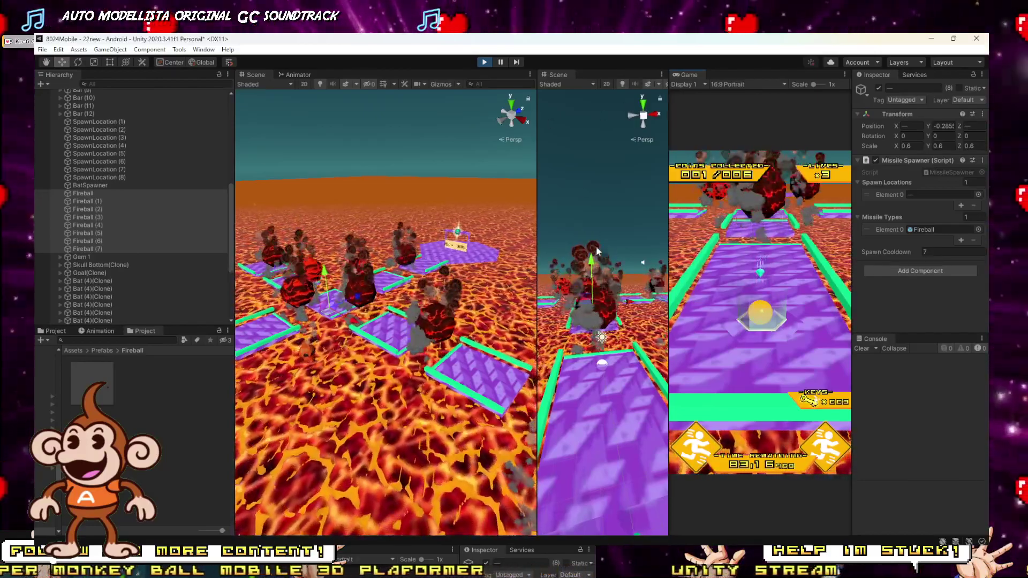
left_click_drag(669, 209, 301, 214)
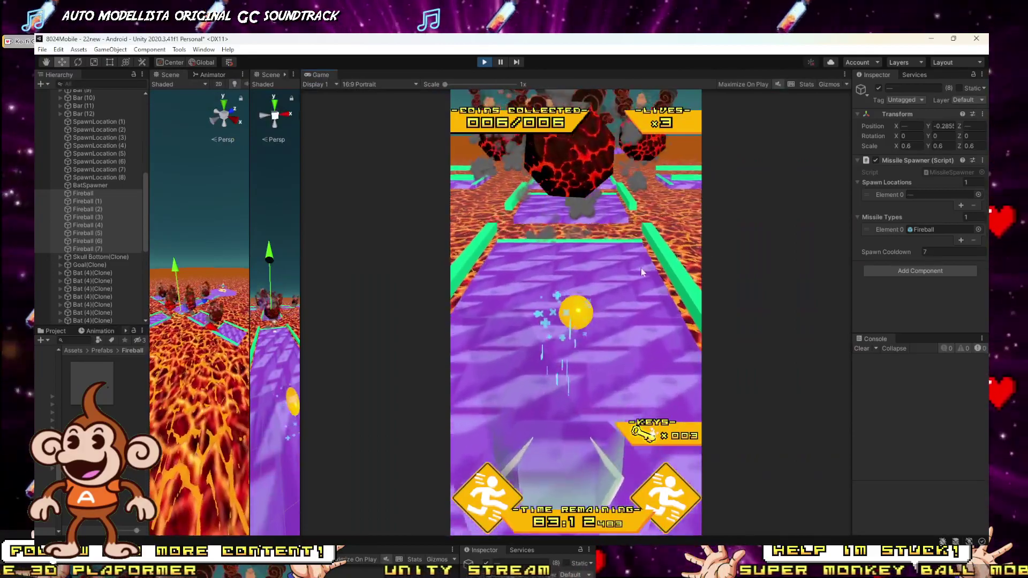
left_click(92, 384)
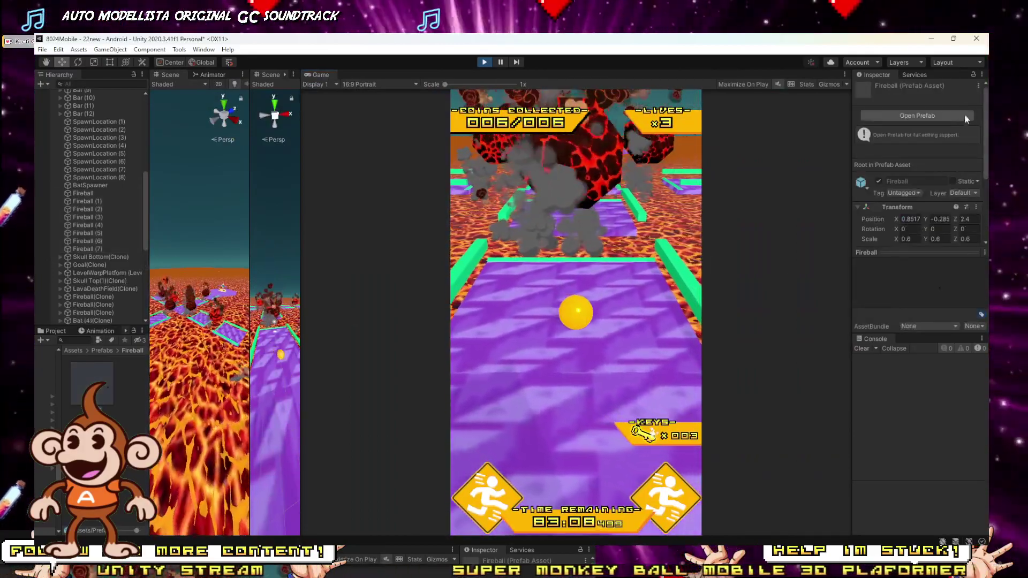
scroll(926, 153, "down", 4)
left_click(903, 206)
left_click_drag(903, 206, 557, 213)
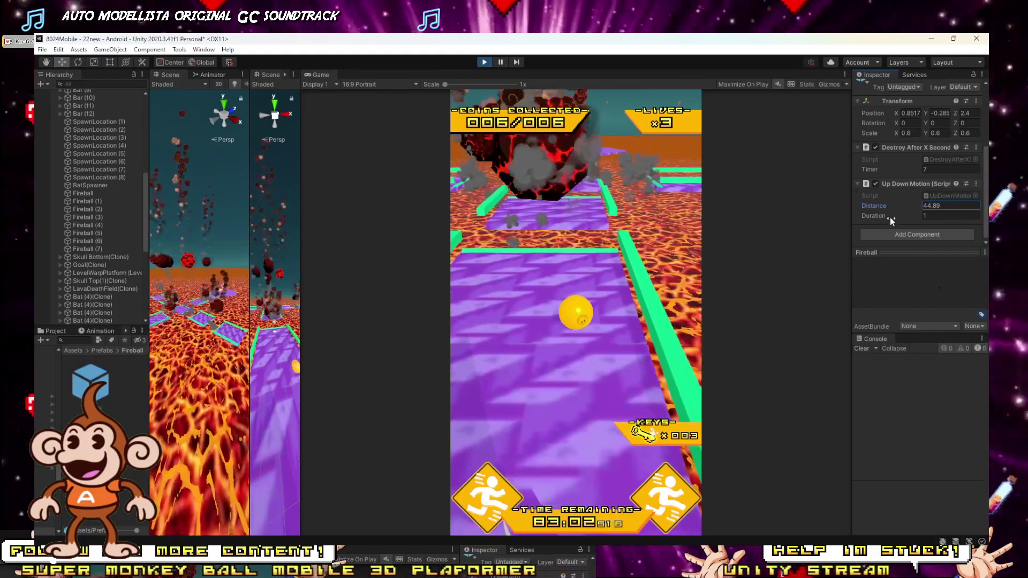
Set the Up Down Motion Duration to 32.77 during play, widen the Scene view to watch the fireballs, and stop the game.
left_click_drag(893, 218, 562, 209)
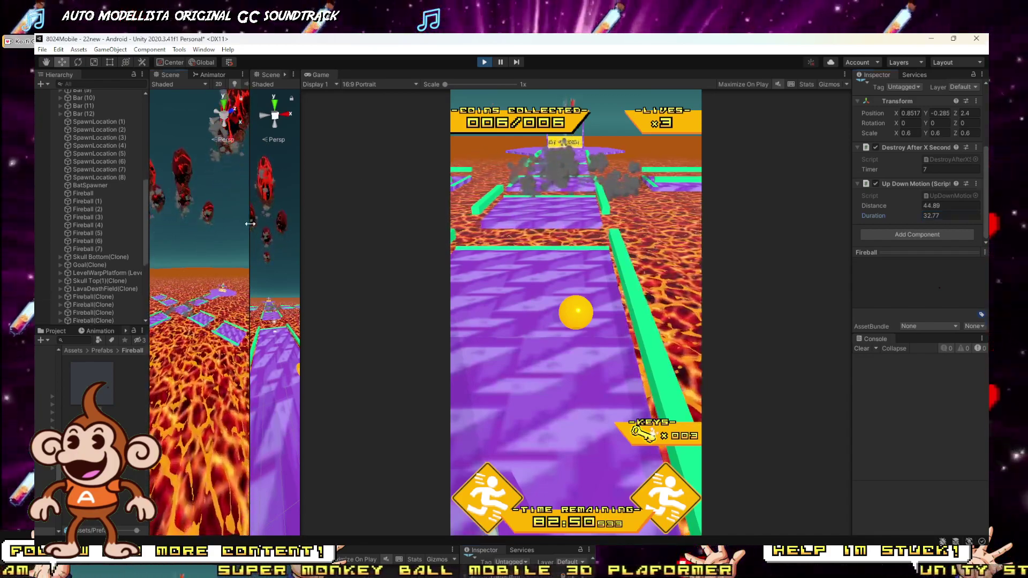
left_click_drag(248, 224, 306, 224)
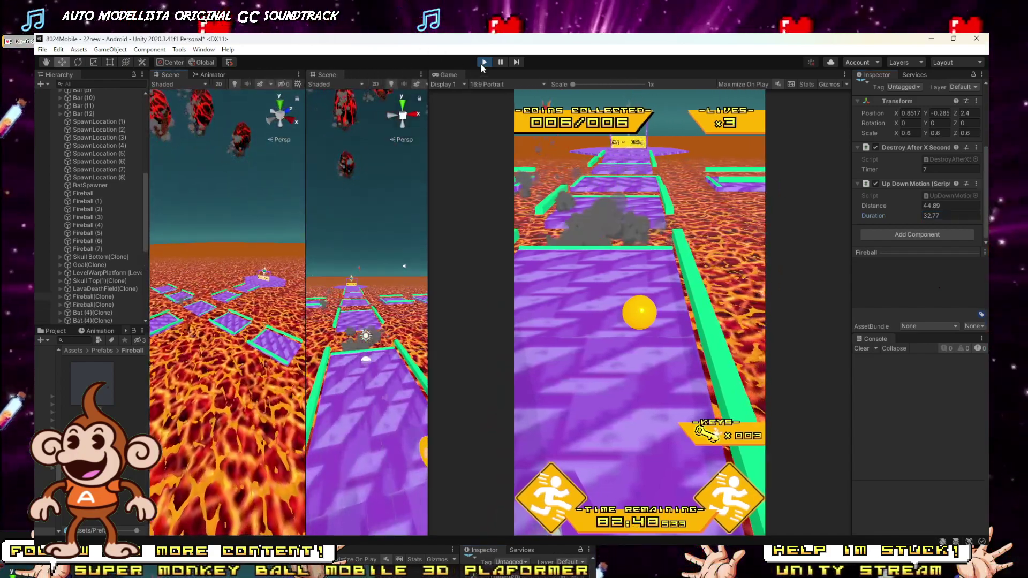
left_click(482, 63)
Replace the Fireball prefab's Up Down Motion component with the Move And Rotate component.
left_click(975, 184)
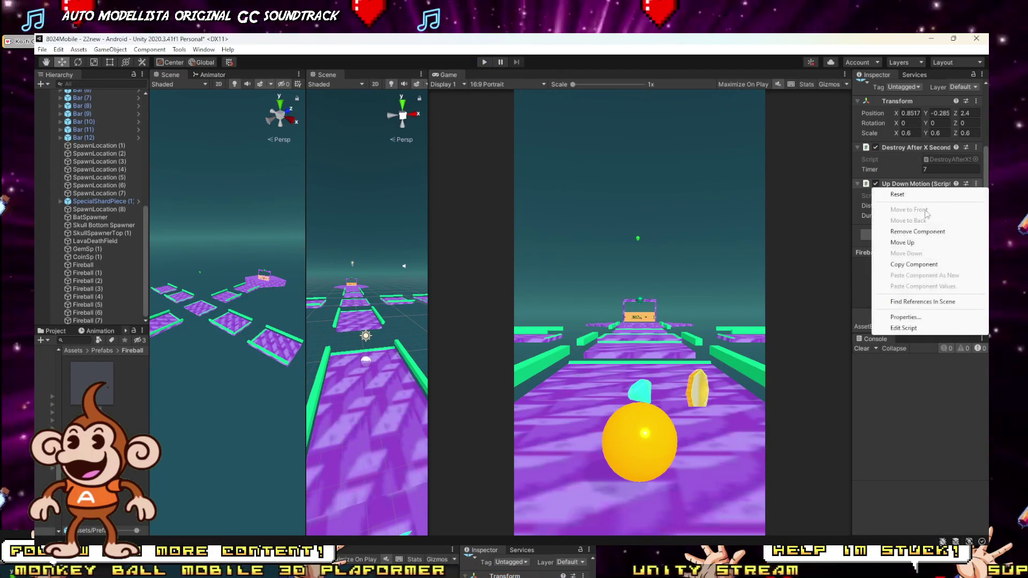
left_click(903, 233)
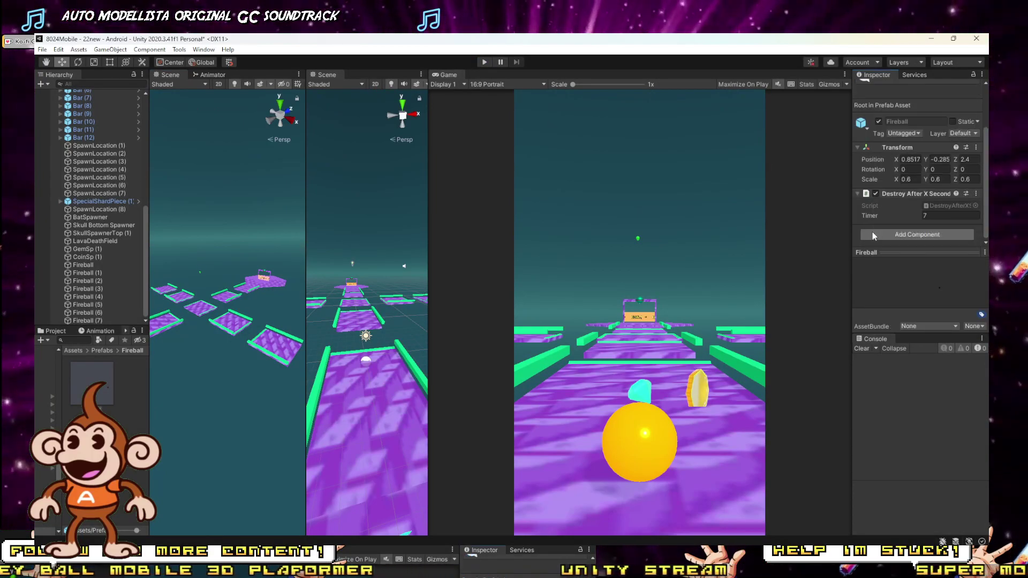
left_click(911, 236)
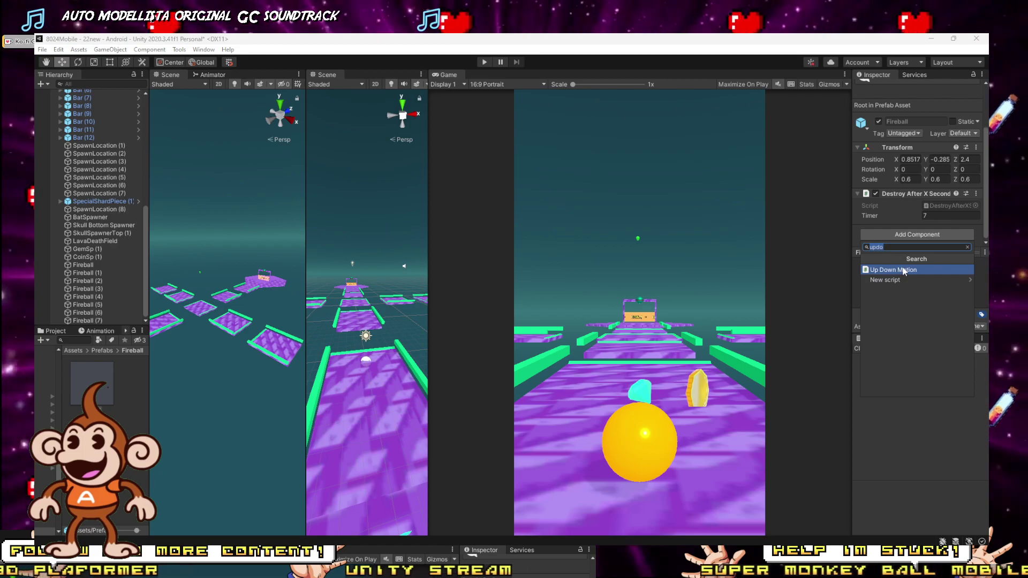
type("move")
left_click(904, 270)
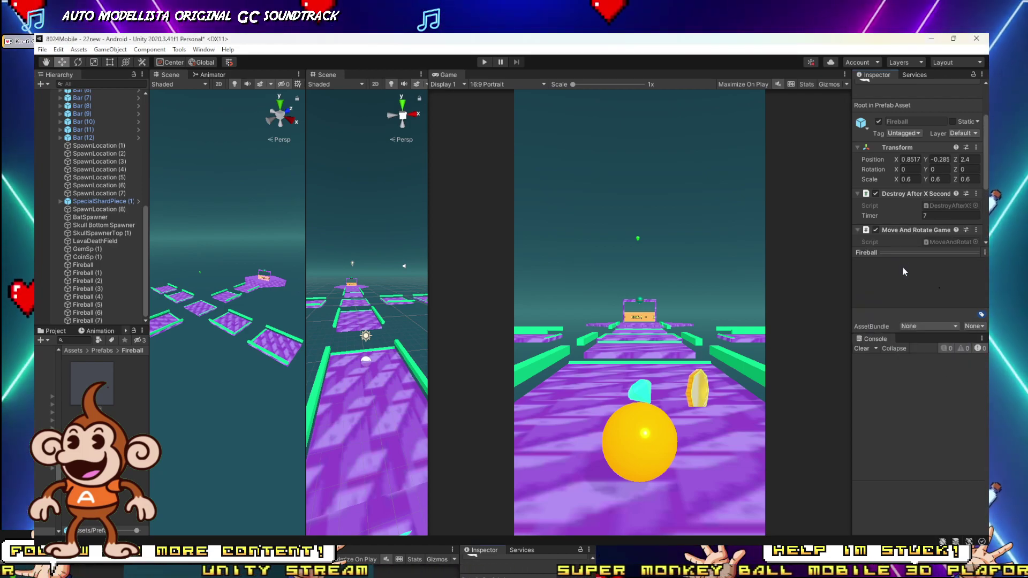
Enable Does Move on the Fireball prefab and set its Move Y Amount to 1.
scroll(916, 191, "down", 5)
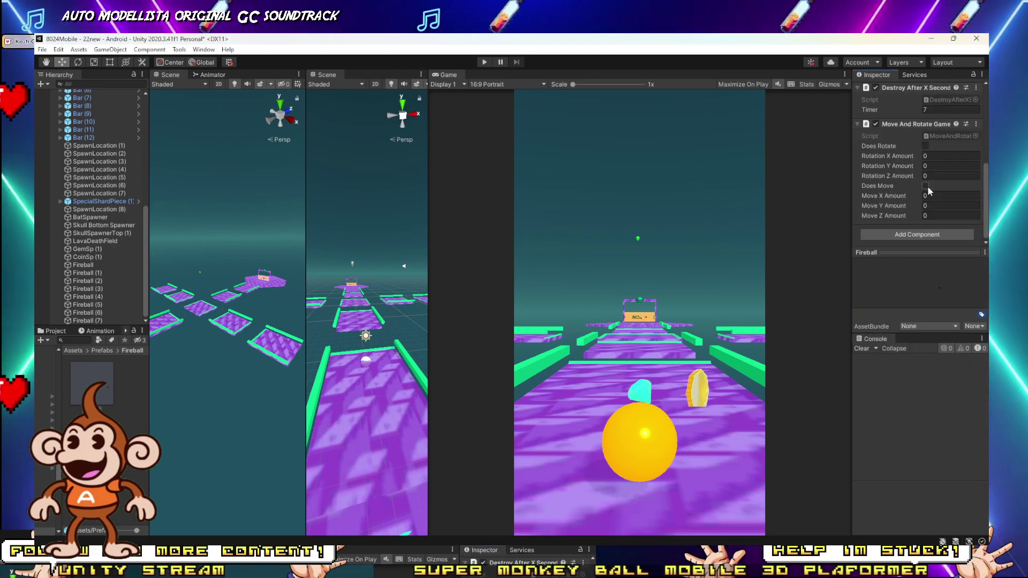
left_click(905, 205)
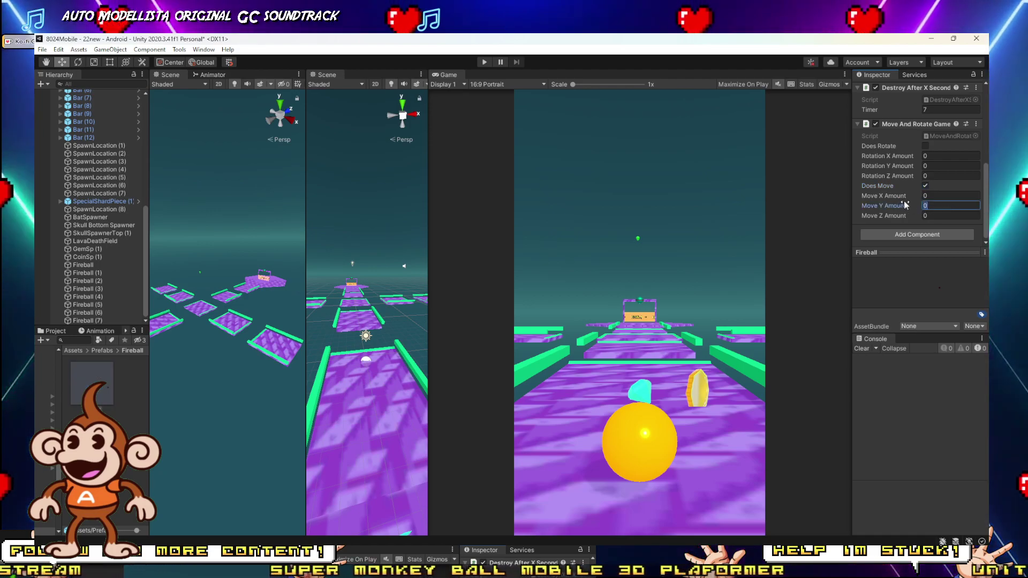
type("1")
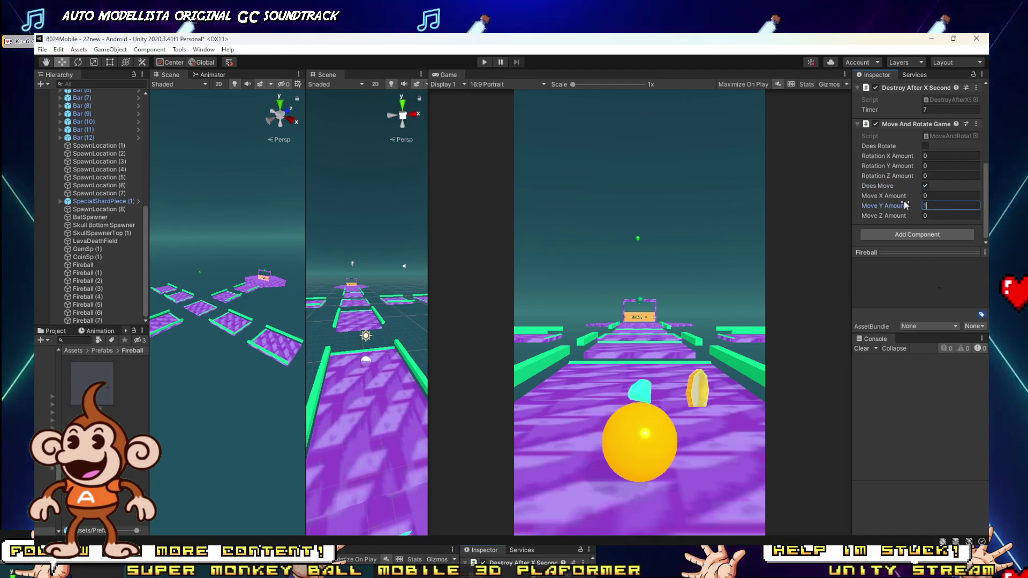
Playtest the level while tuning the Fireball prefab's Move Y Amount, settle it at 4, and stop the game.
left_click(484, 62)
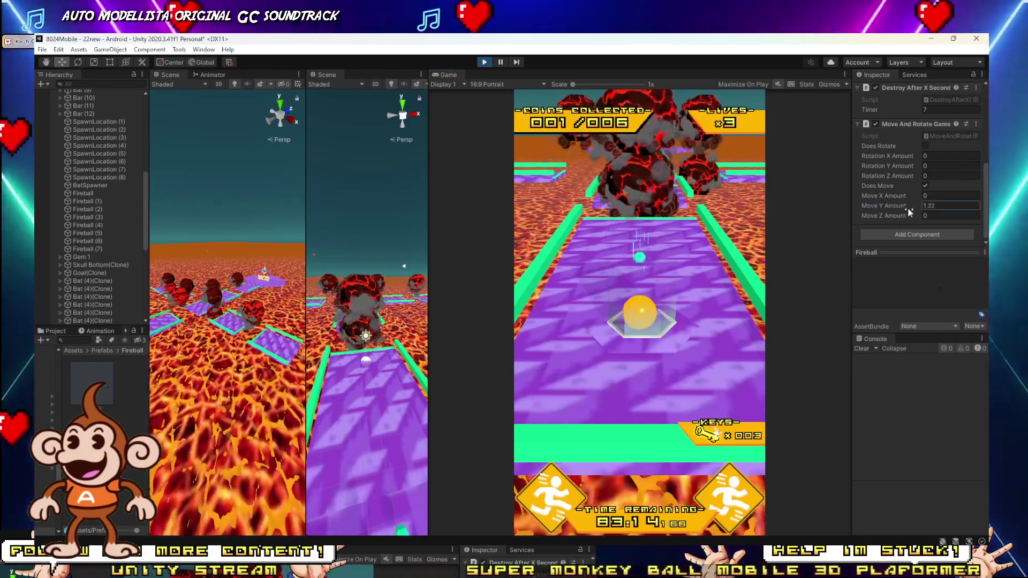
left_click_drag(908, 207, 954, 213)
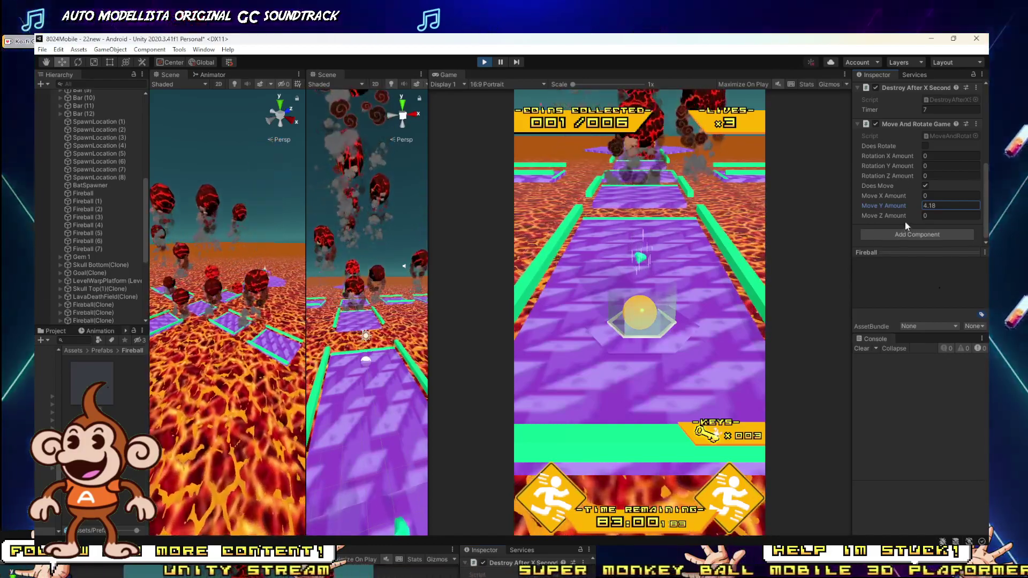
left_click_drag(939, 207, 911, 206)
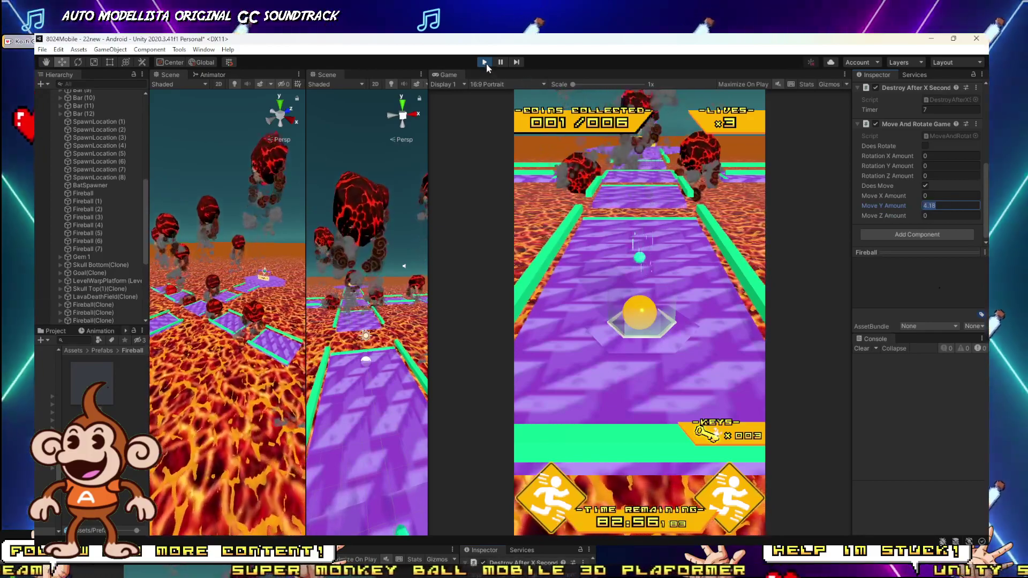
left_click(484, 62)
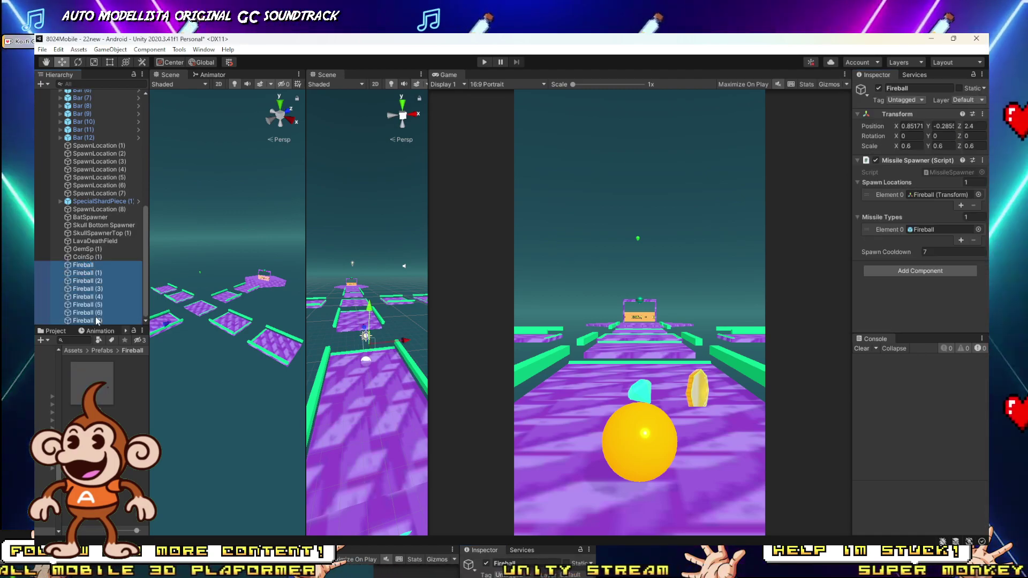
Lower all the Fireball spawners to a Y position of -20.3 beneath the platforms and run the level.
mouse_move(231, 317)
left_mouse_down("alt")
mouse_move(212, 284)
mouse_move(212, 322)
left_mouse_up("alt")
left_click(484, 62)
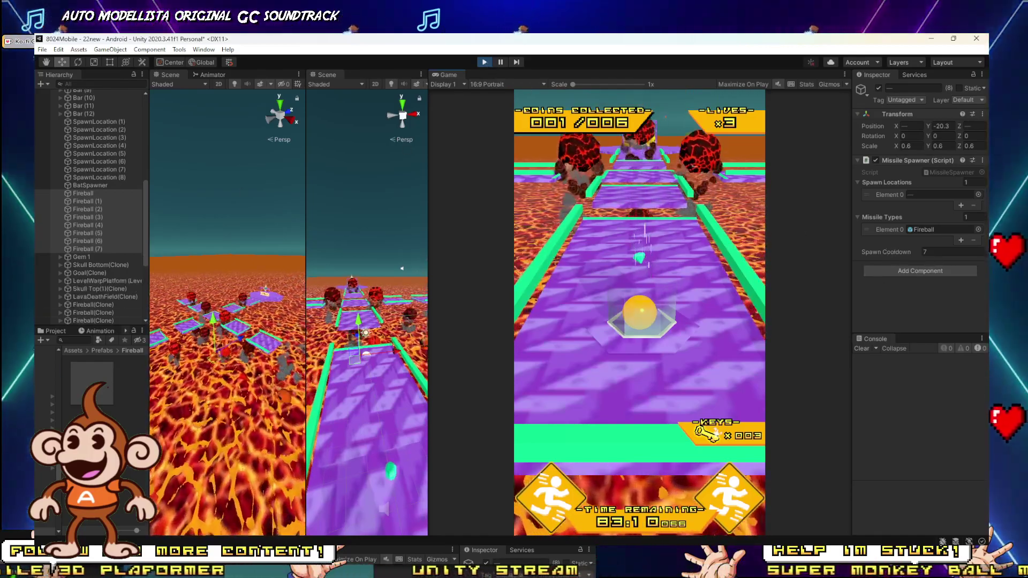
Set the Destroy After X Seconds Timer on the Fireball prefab to 12 while the level runs.
left_click(91, 383)
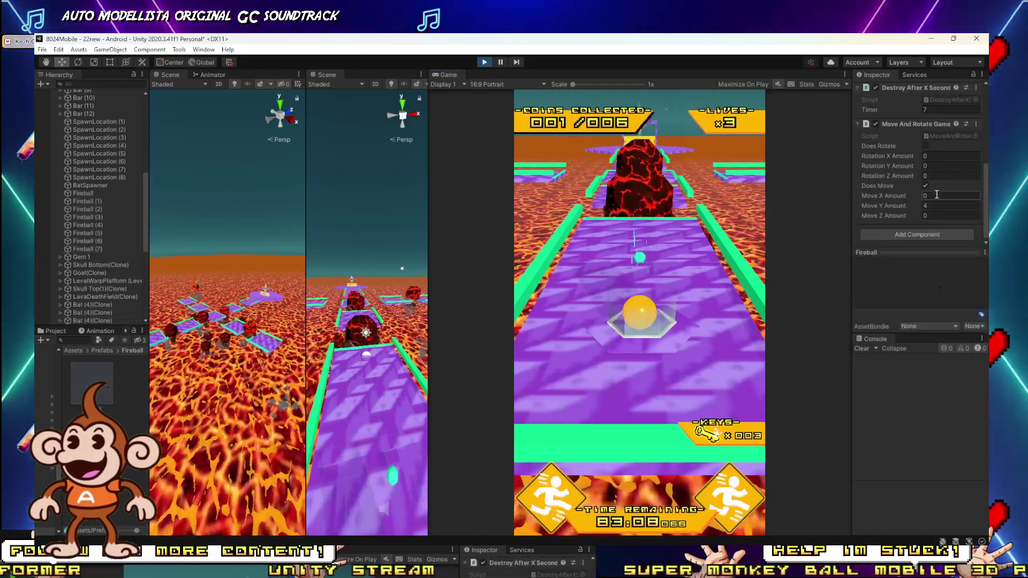
left_click(906, 110)
type("1")
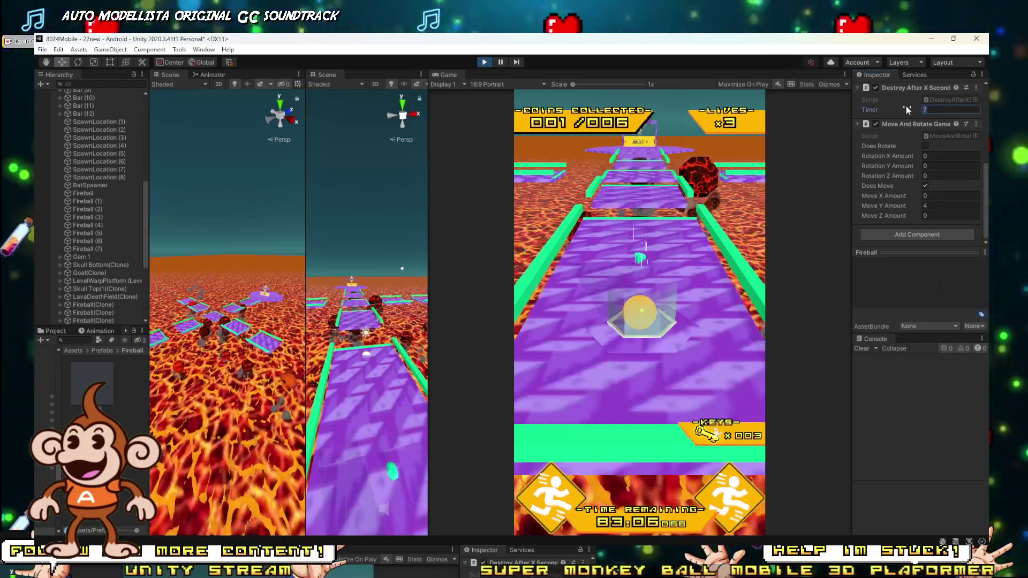
type("2")
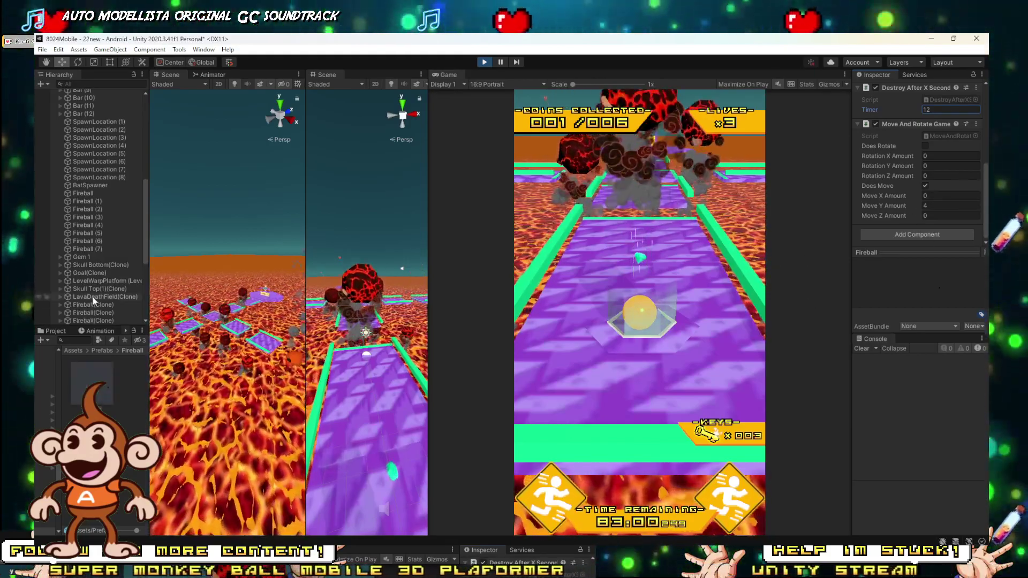
Examine the spawners from Fireball (1) through Fireball (6) one by one against the running level, and stop the game.
scroll(88, 223, "down", 3)
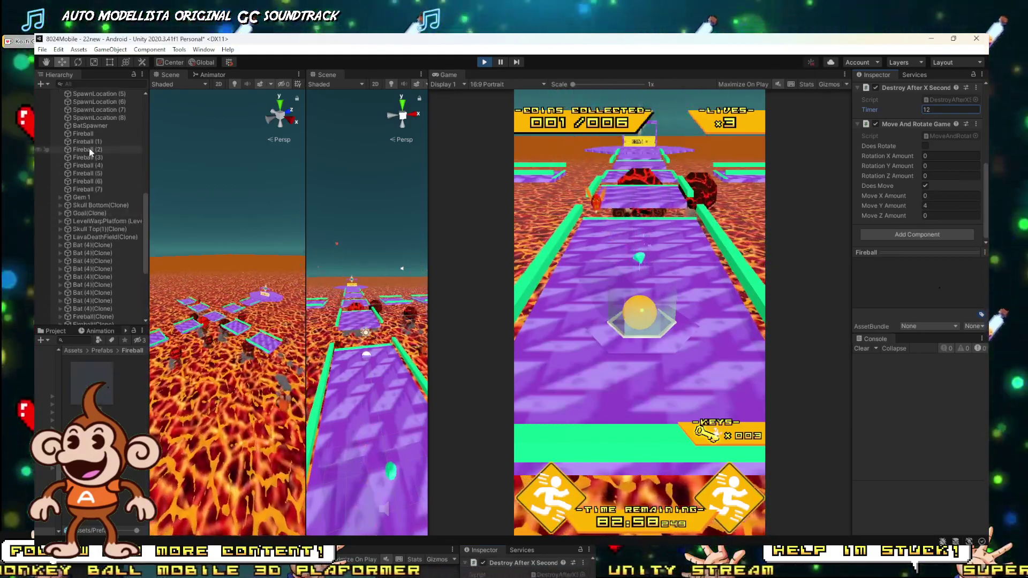
left_click(88, 141)
left_click(88, 189, "shift")
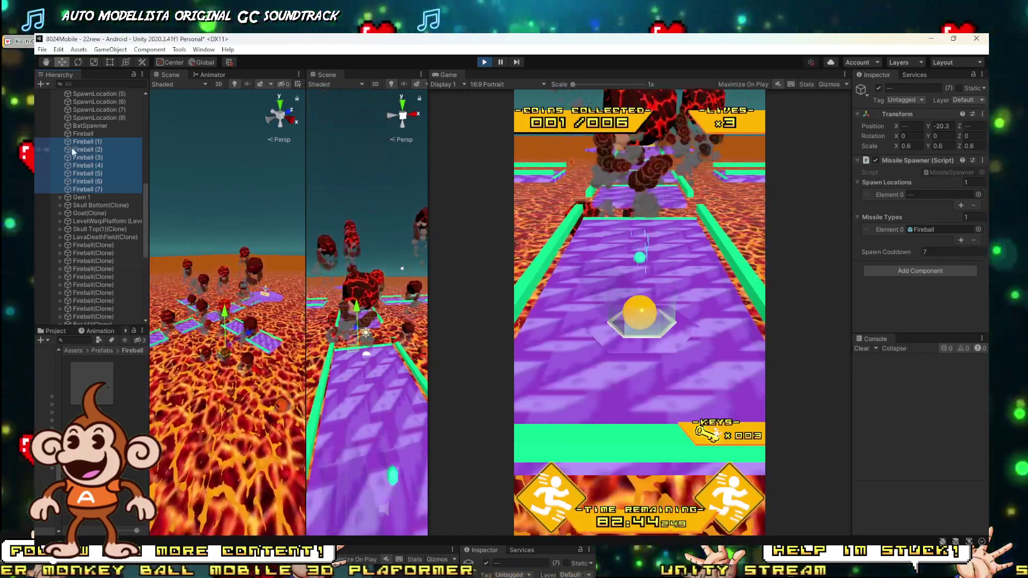
left_click(95, 143)
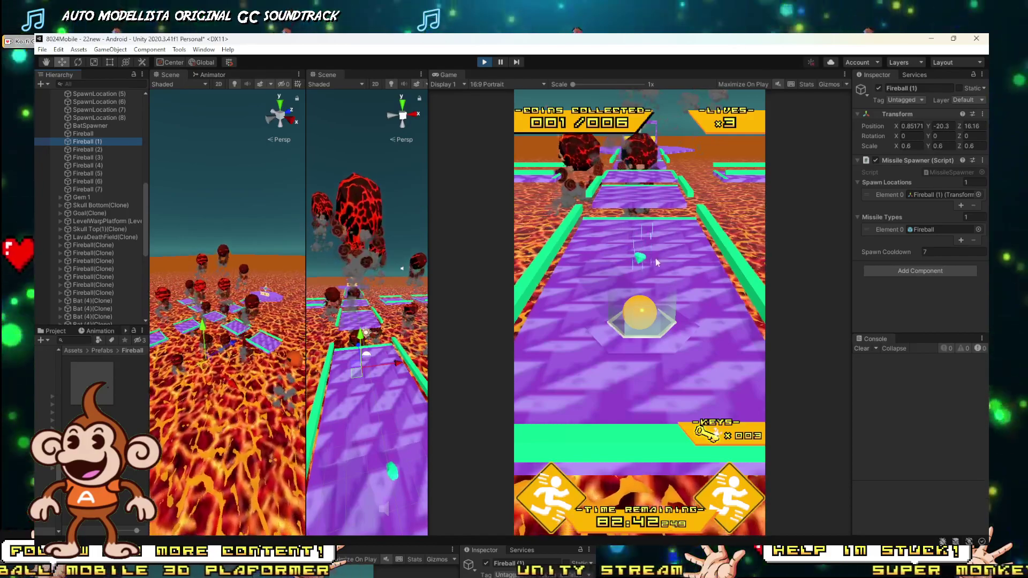
key("Down")
key("Down")
key("Down")
key("Down")
key("Down")
left_click(484, 62)
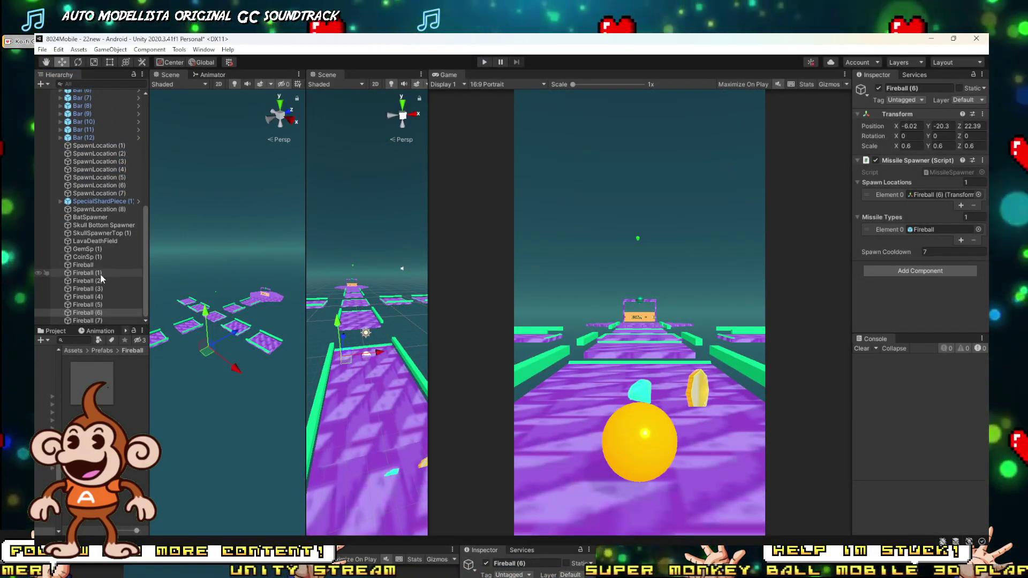
Set the Spawn Cooldown of the spawners Fireball (4) through Fireball (7) to 4.
left_click(85, 274)
left_click(925, 252)
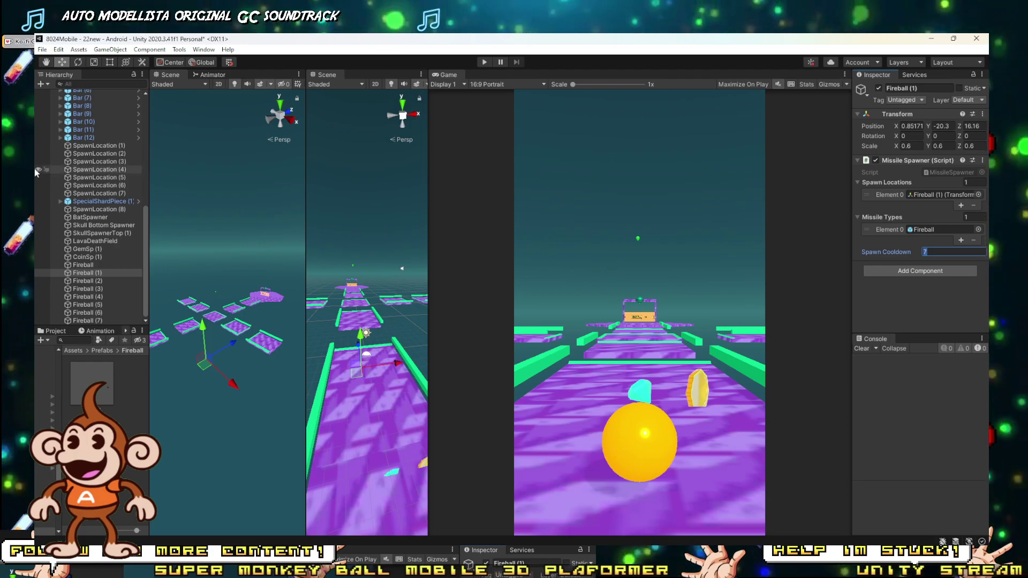
left_click(93, 281)
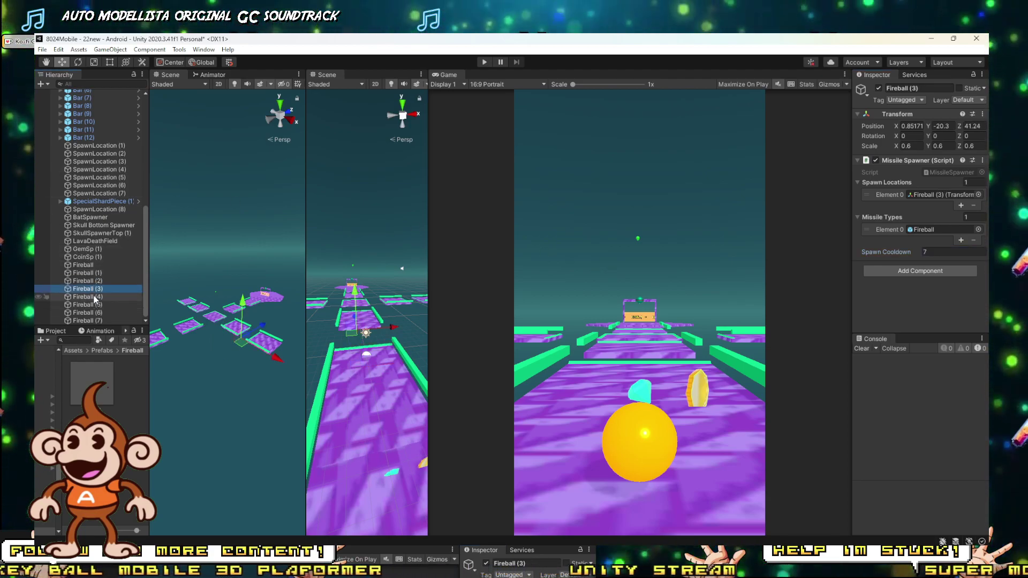
left_click_drag(265, 325, 380, 332, "alt")
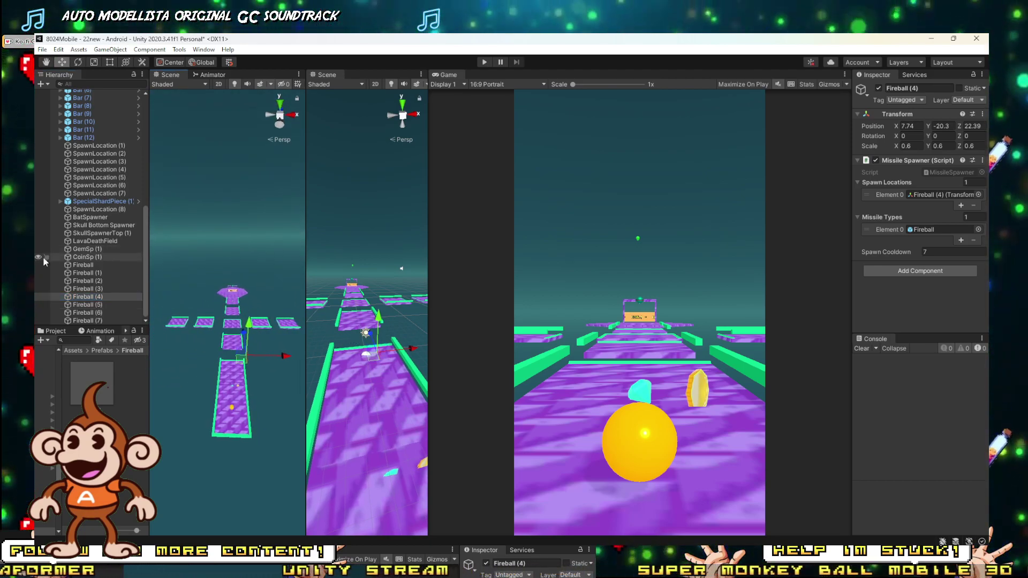
left_click(93, 298)
key("Down")
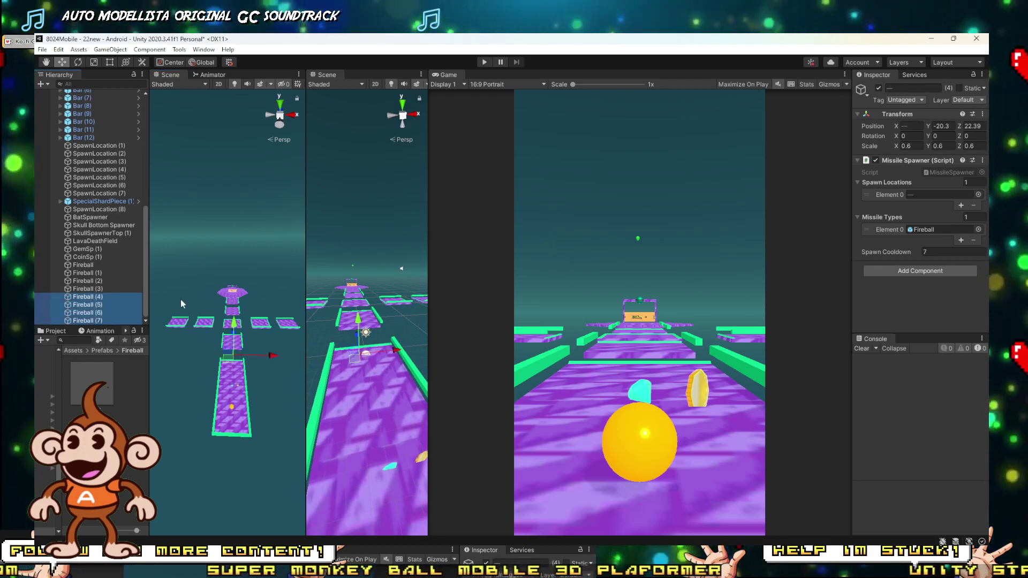
left_click(918, 252)
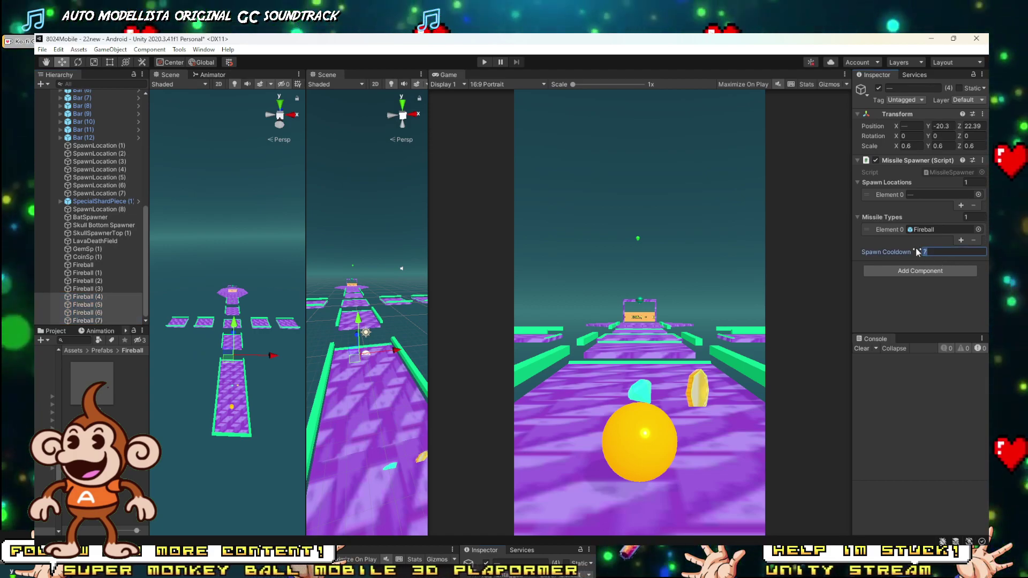
type("4")
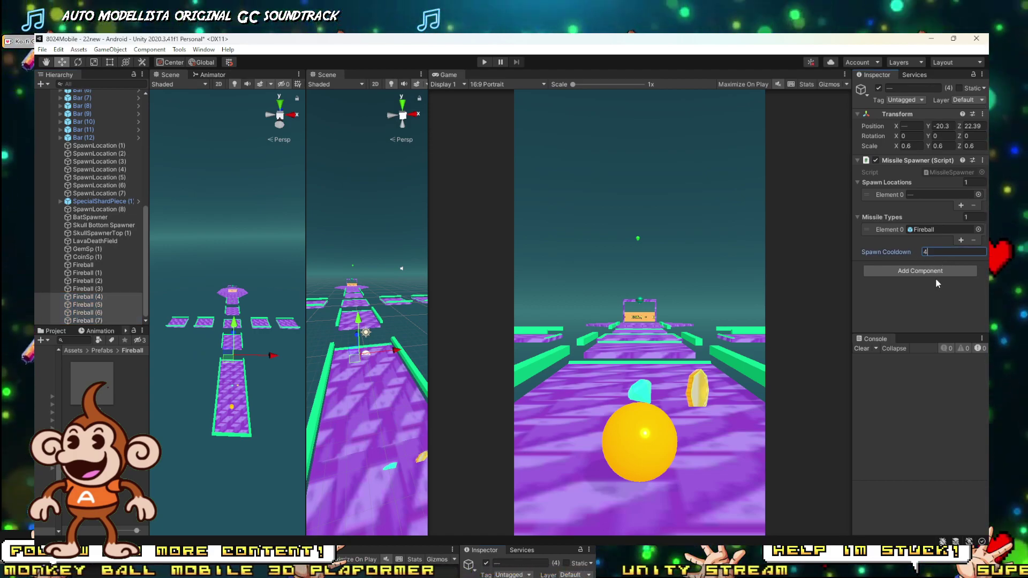
Set the Spawn Cooldown of Fireball (1) and Fireball (3) to 6.
left_click(96, 290)
left_click(85, 266, "shift")
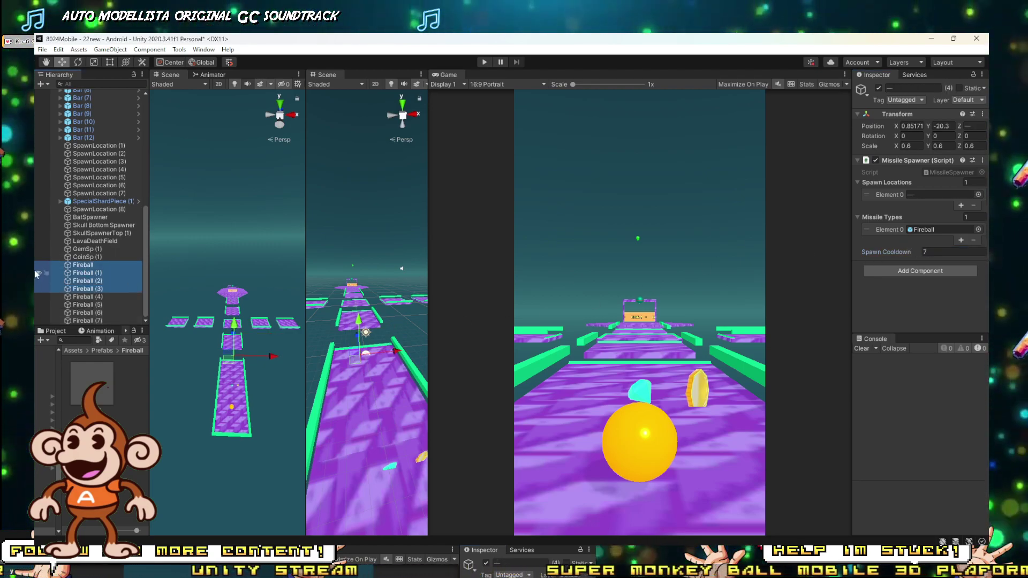
left_click(82, 274)
left_click(84, 290, "ctrl")
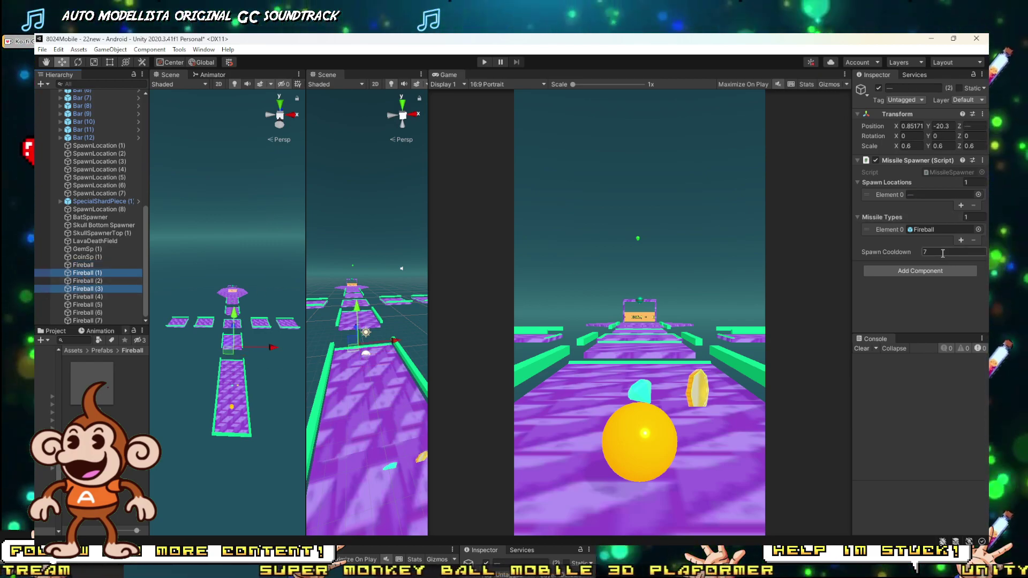
Playtest the level in a widened Game view, steering the ball over the platform gaps among the fireballs, and stop the game.
left_click(484, 62)
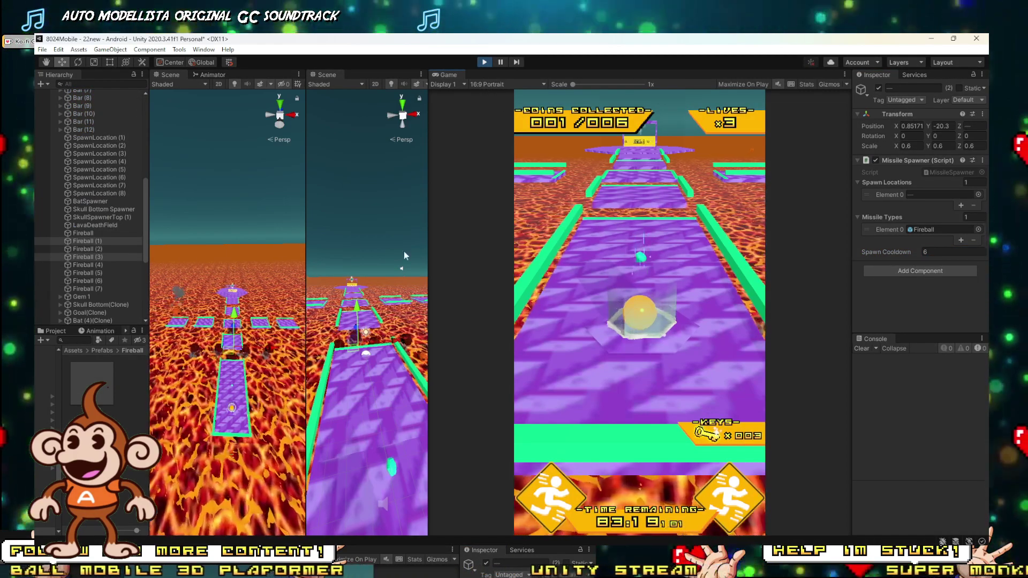
left_click_drag(428, 278, 300, 276)
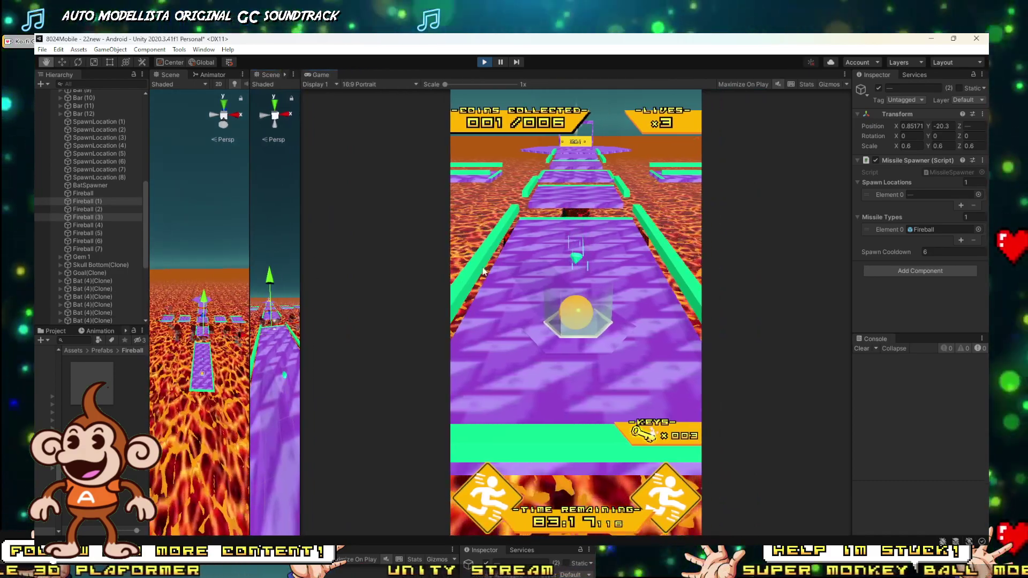
key("w")
key("d")
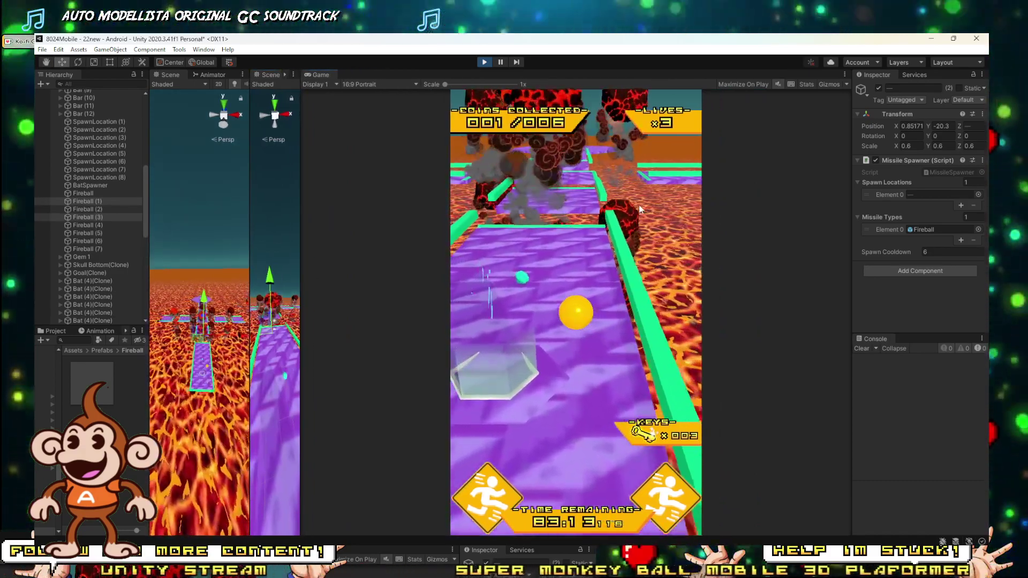
left_click_drag(655, 360, 632, 272)
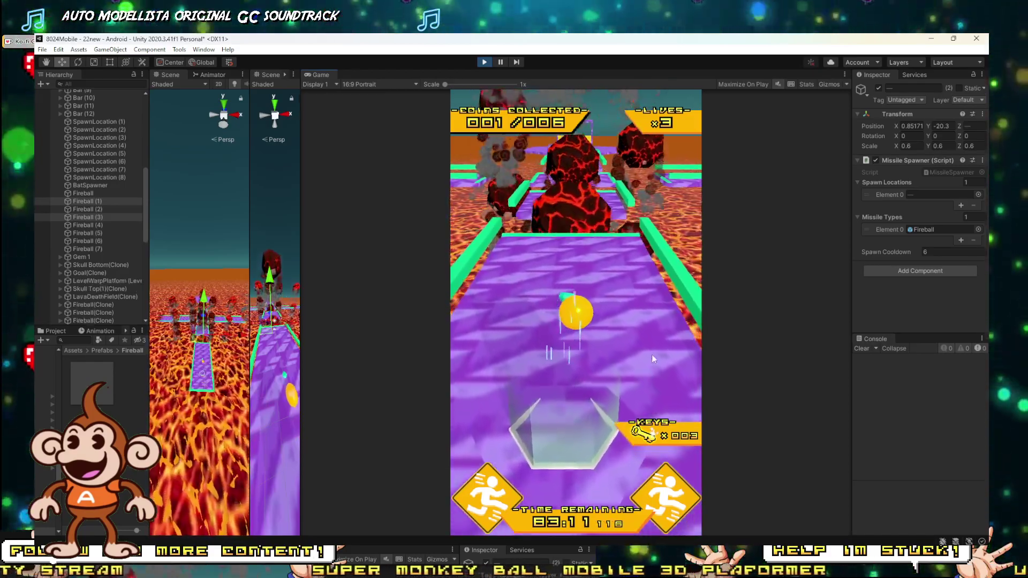
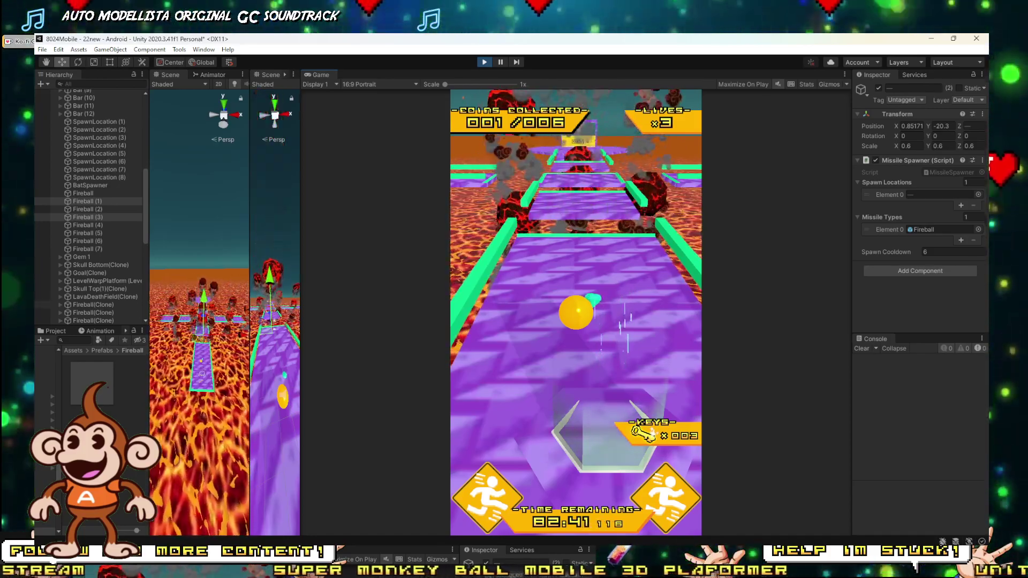
left_click(663, 505)
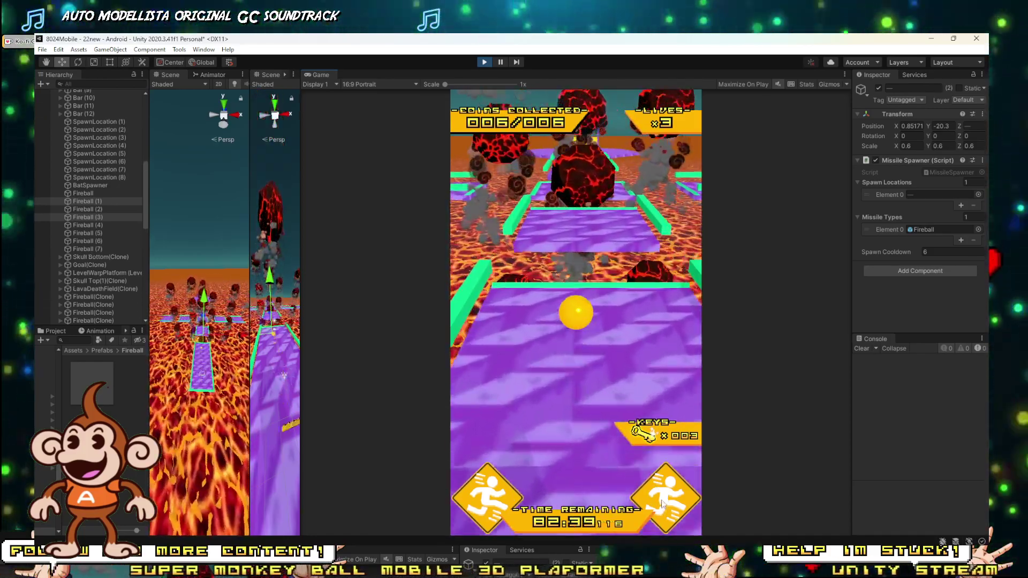
left_click(663, 505)
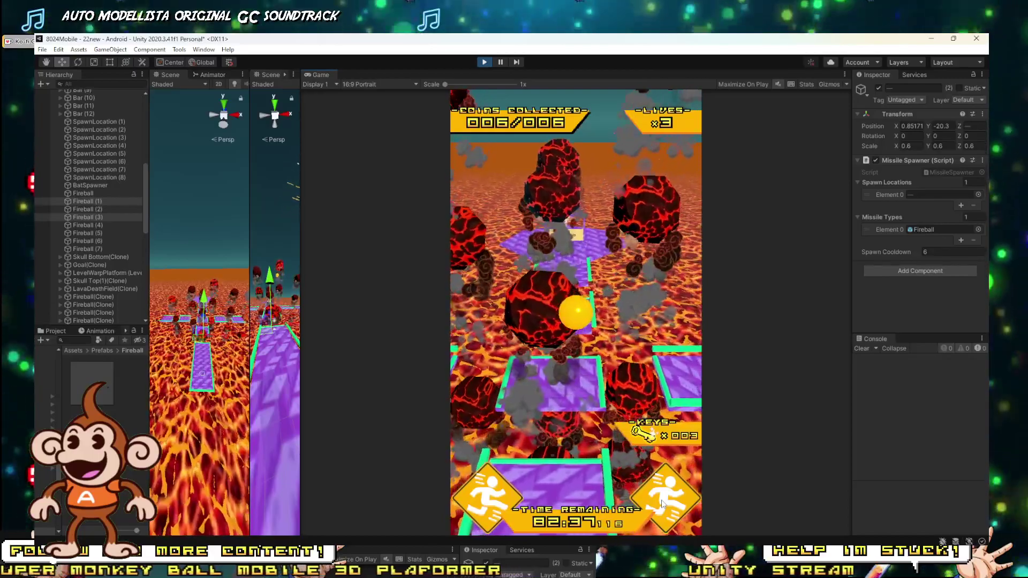
key("a")
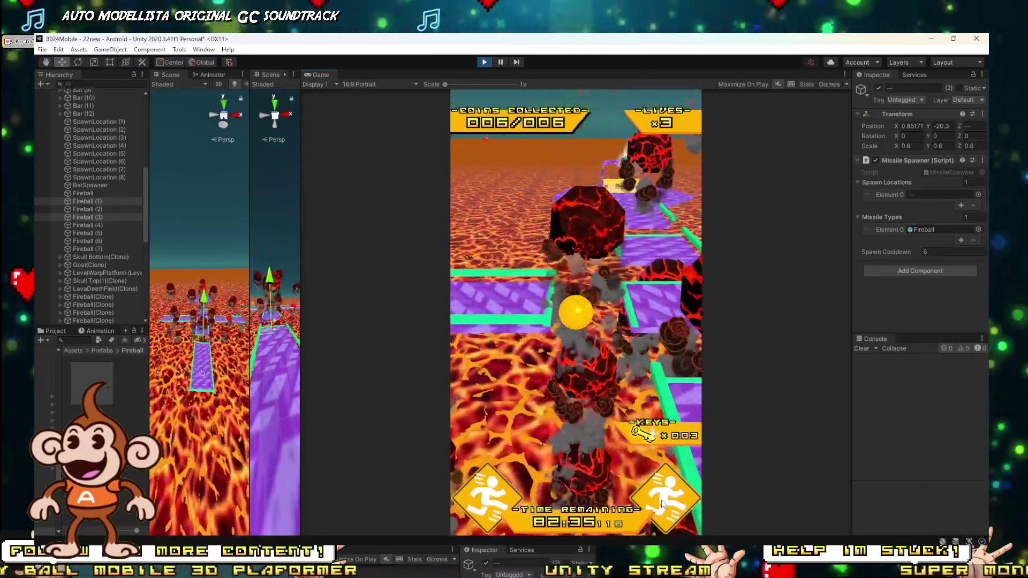
key("w")
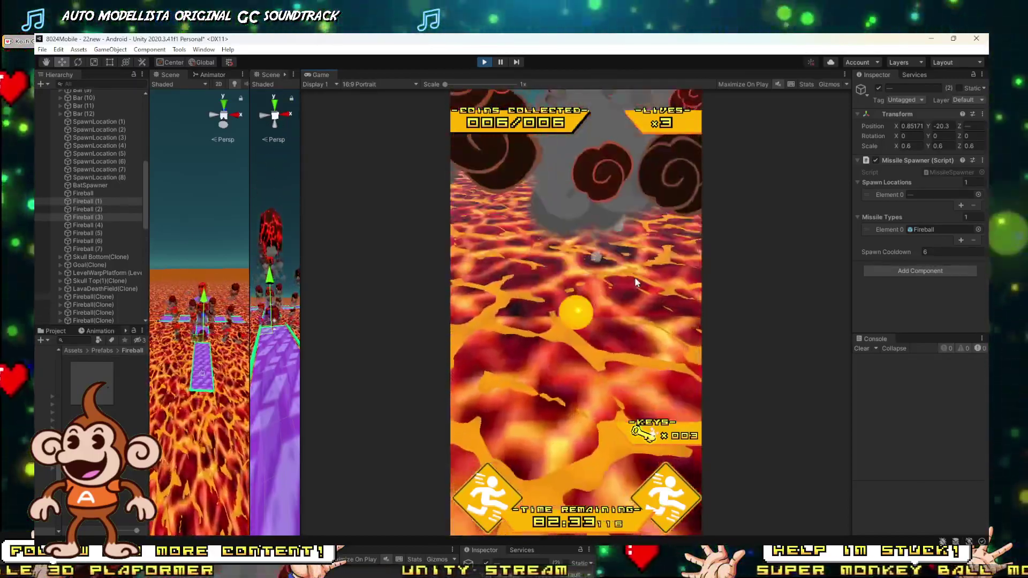
left_click(485, 63)
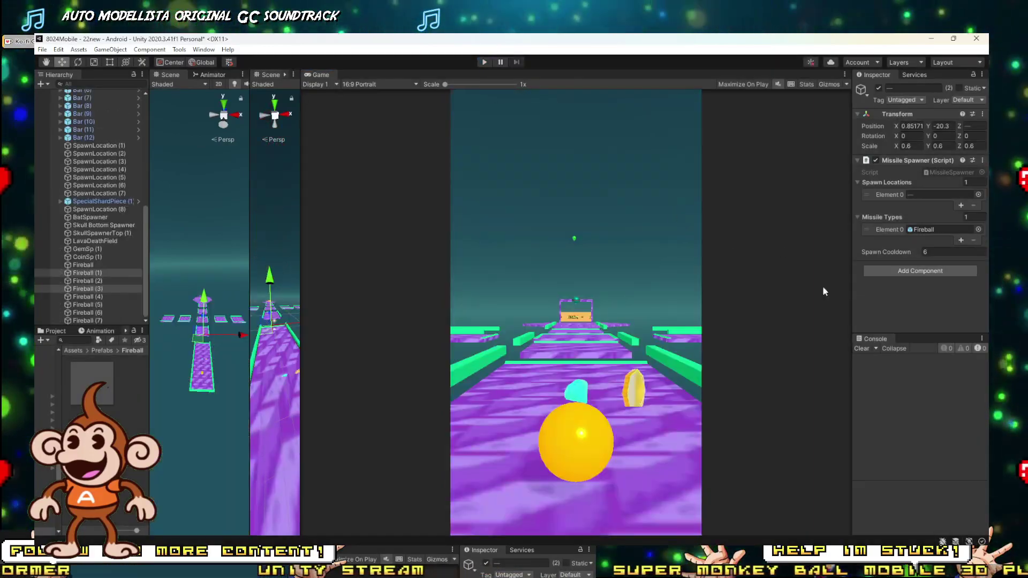
Set the Spawn Cooldown of the four spawners from Fireball through Fireball (3) to 9.
left_click(93, 273)
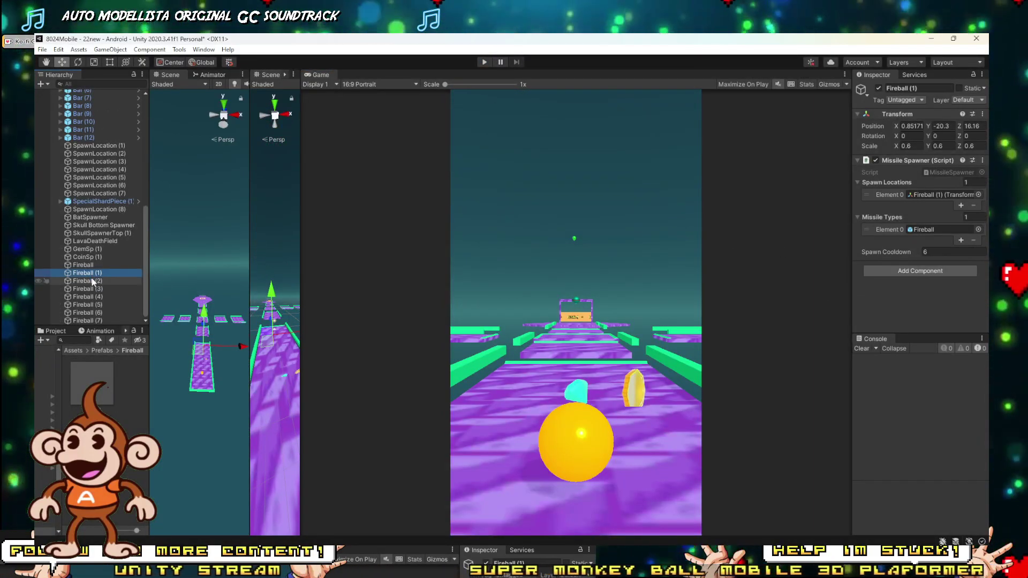
left_click(92, 281)
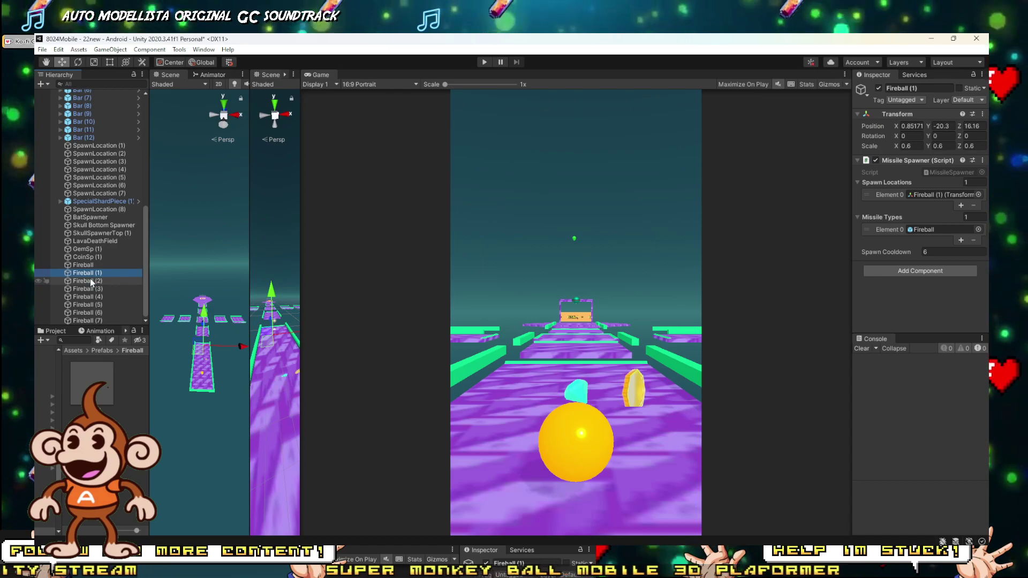
left_click(84, 265)
left_click(88, 289, "shift")
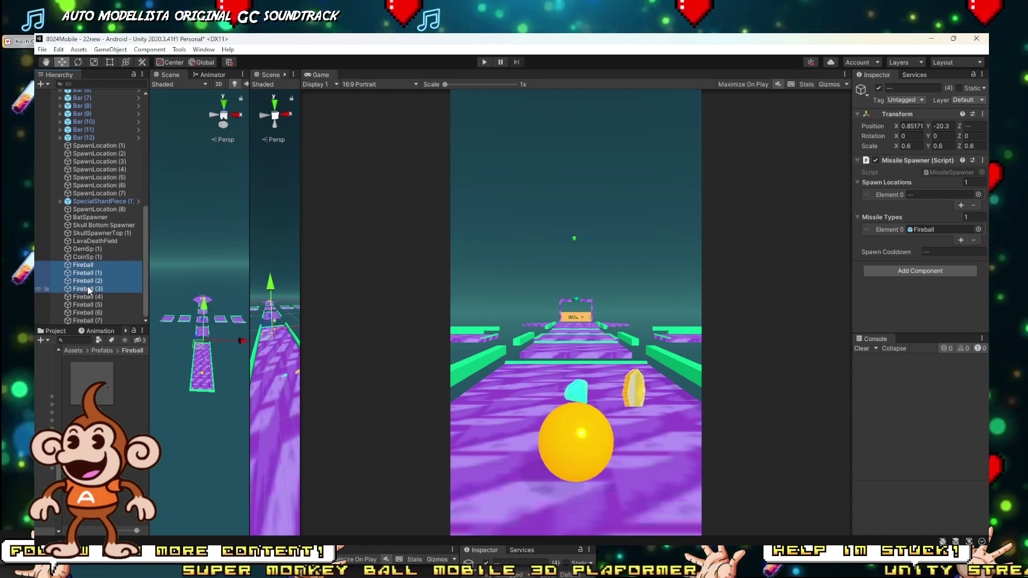
left_click(939, 252)
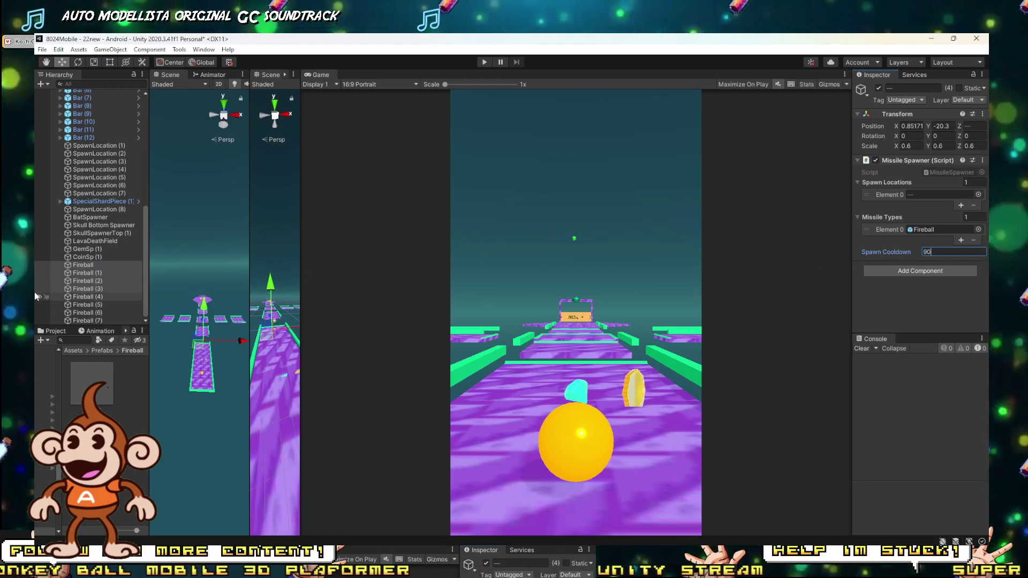
left_click(88, 273)
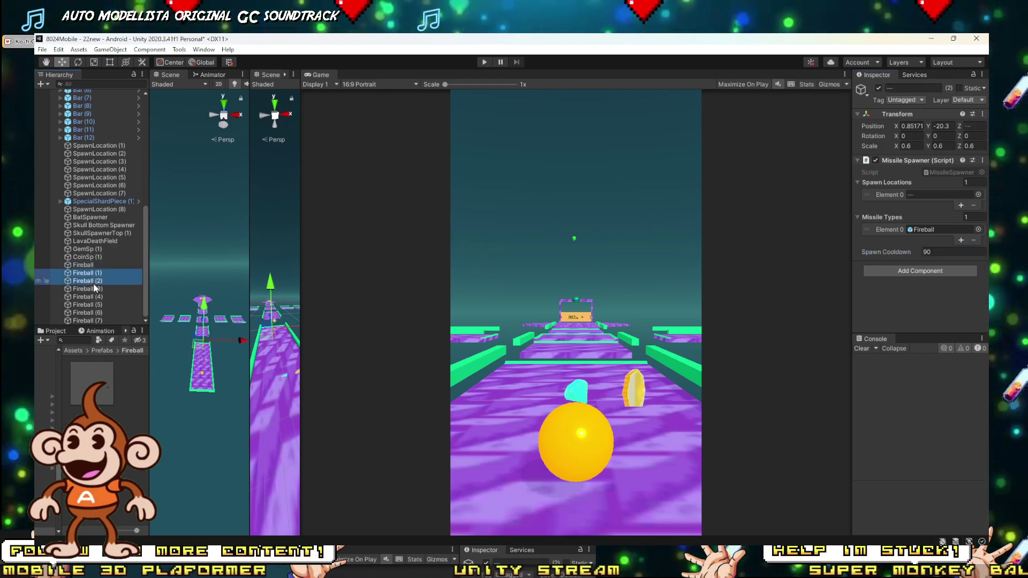
left_click(94, 289, "ctrl")
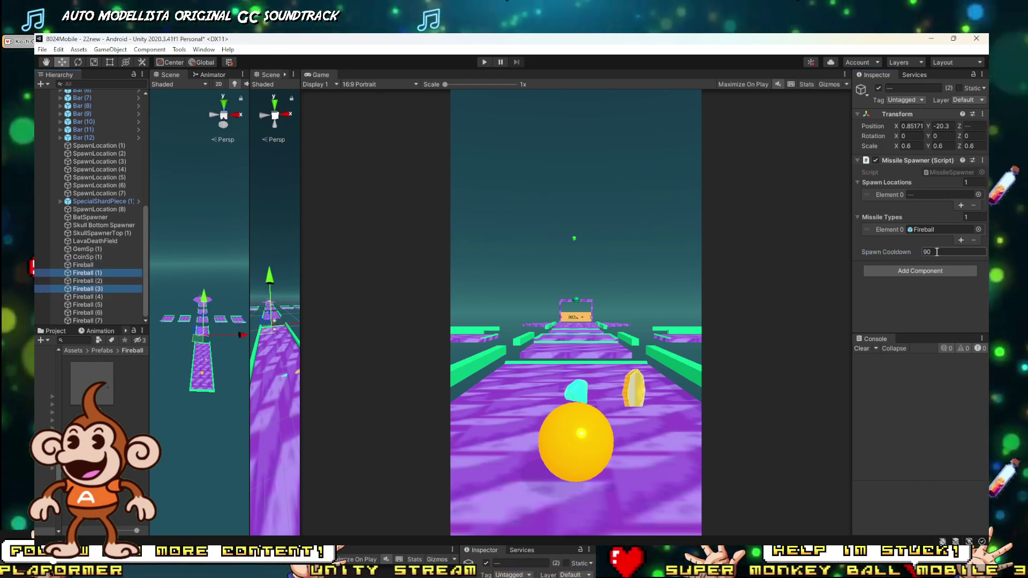
left_click(86, 265, "shift")
left_click(954, 251)
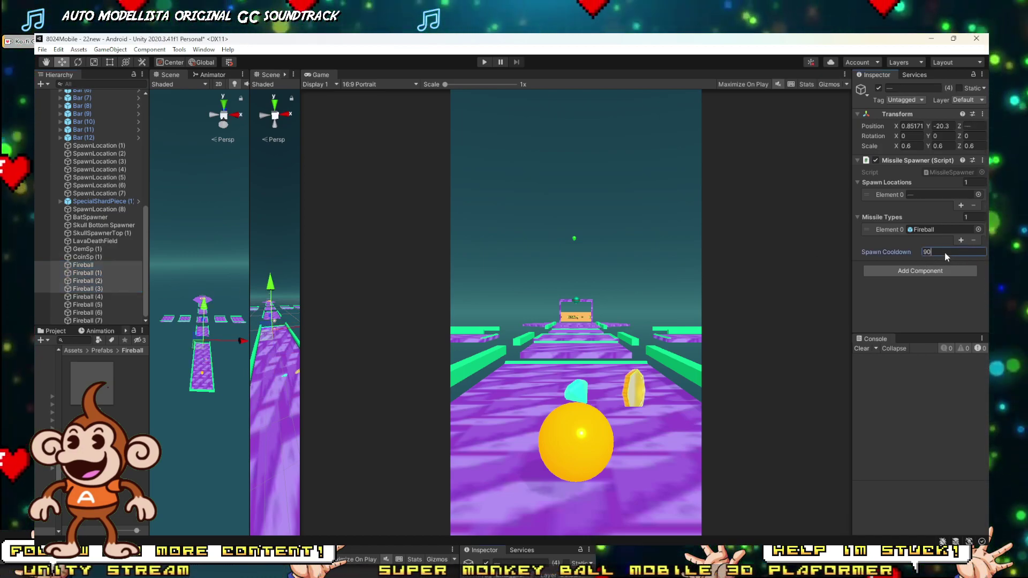
type("9")
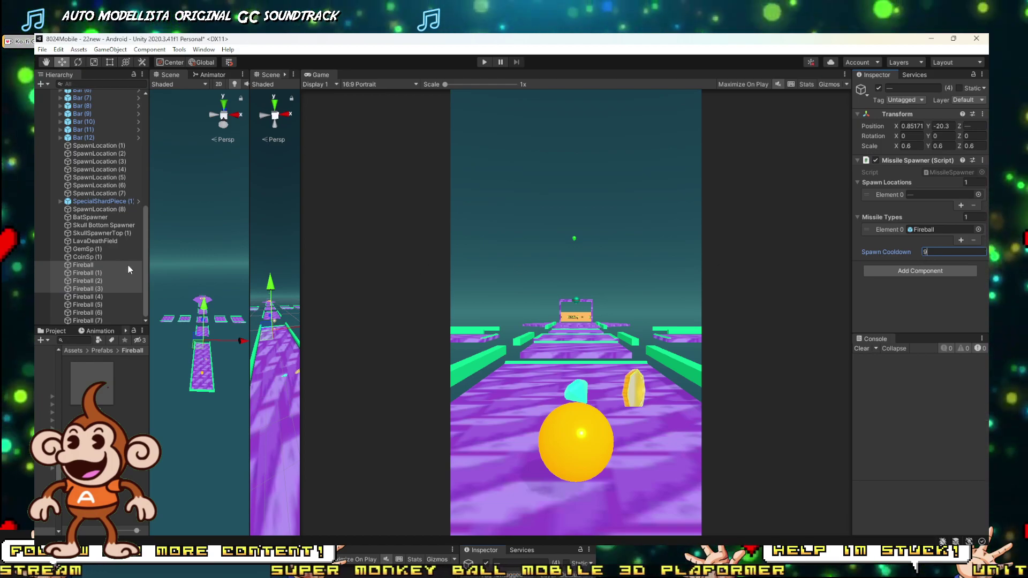
Set the Spawn Cooldown of Fireball (1) and Fireball (3) to 10.
left_click(88, 272)
left_click(95, 288, "ctrl")
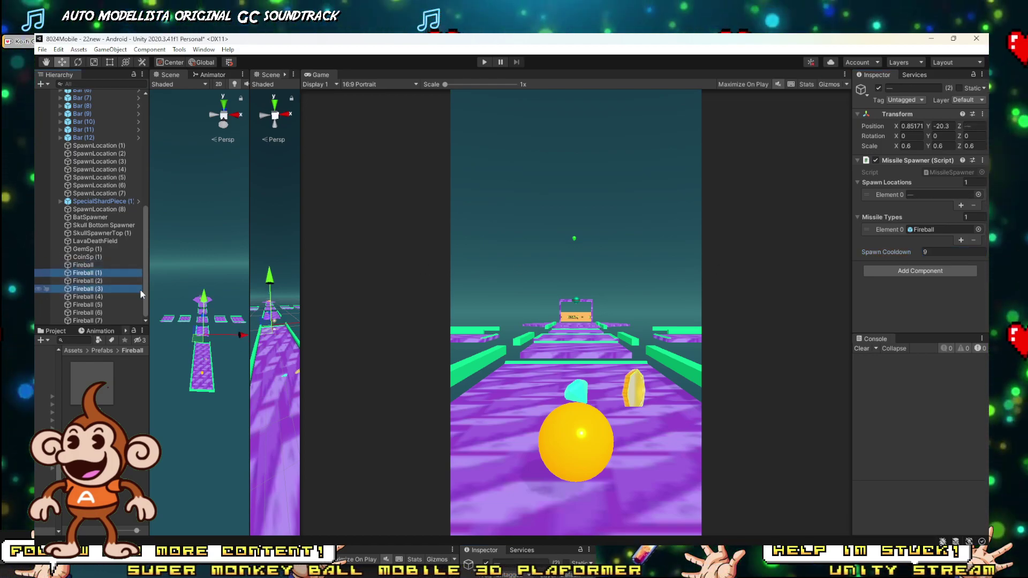
left_click(946, 251)
type("10")
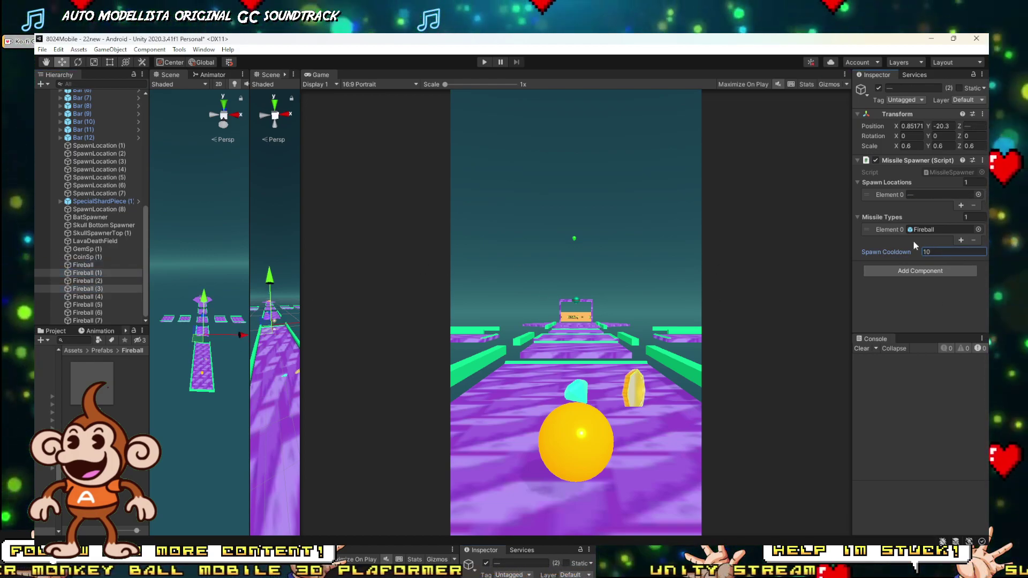
Set the Spawn Cooldown of the spawners Fireball (4) through Fireball (7) to 7.
left_click(83, 297)
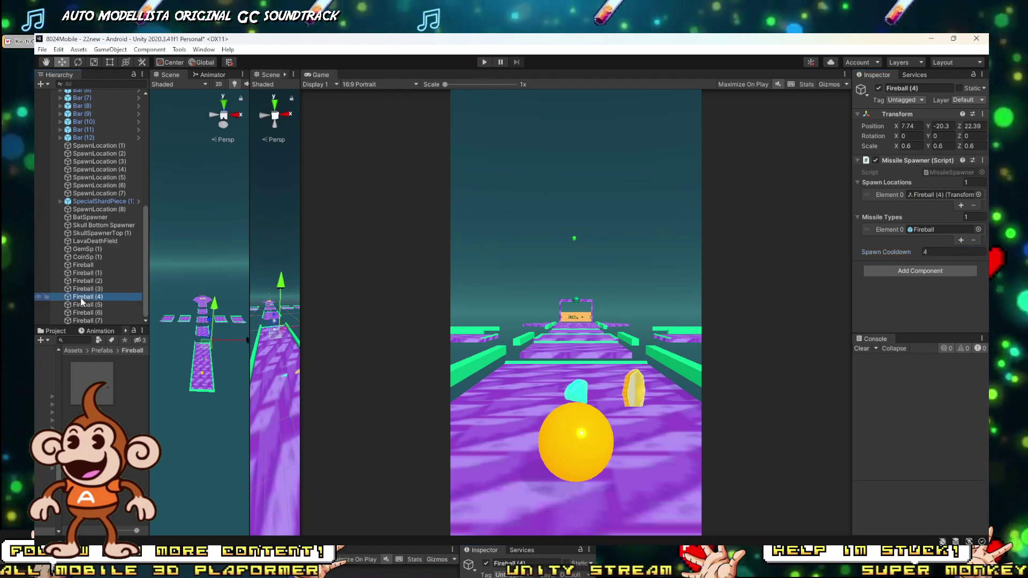
left_click(86, 321, "shift")
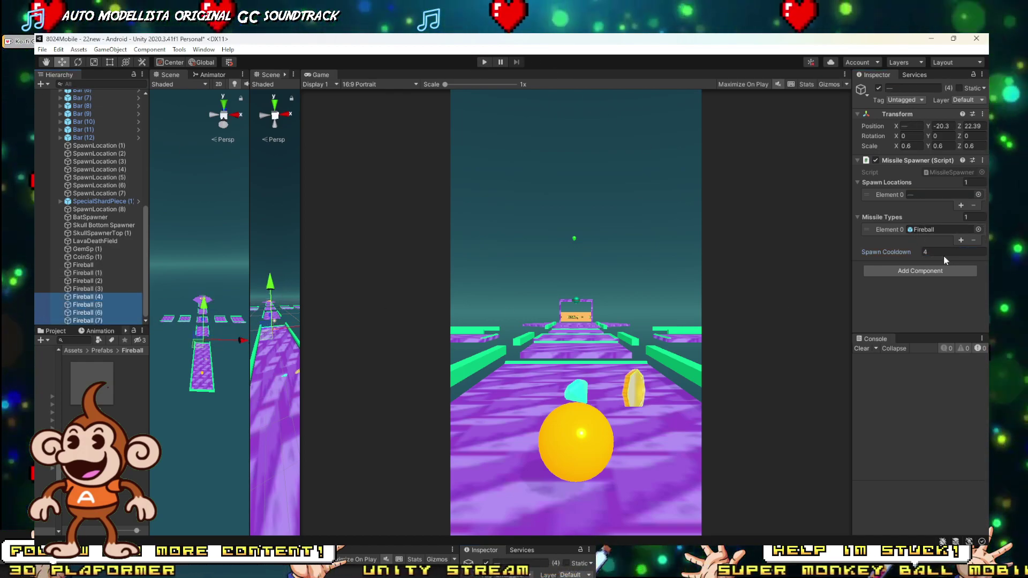
left_click(905, 251)
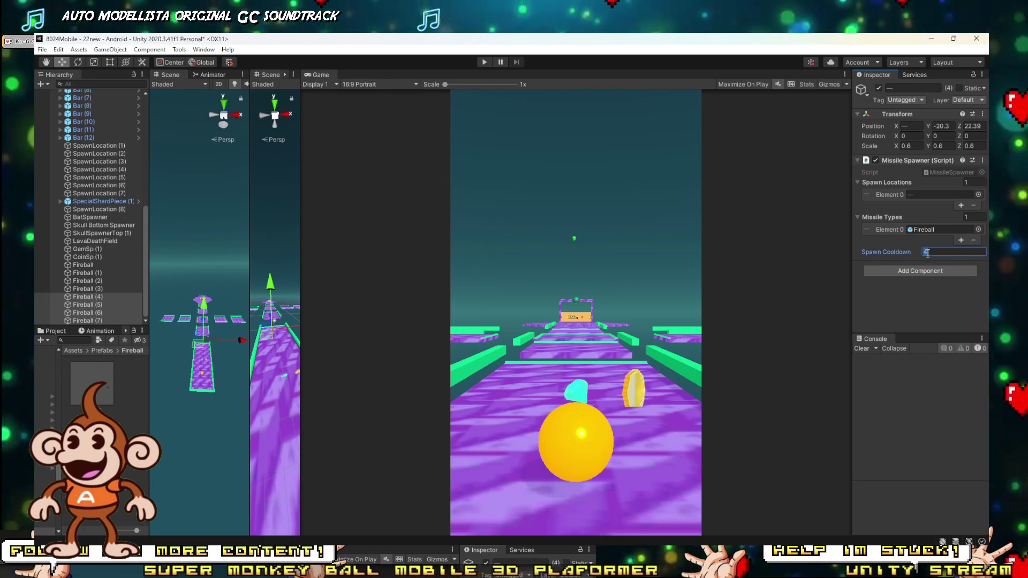
type("7")
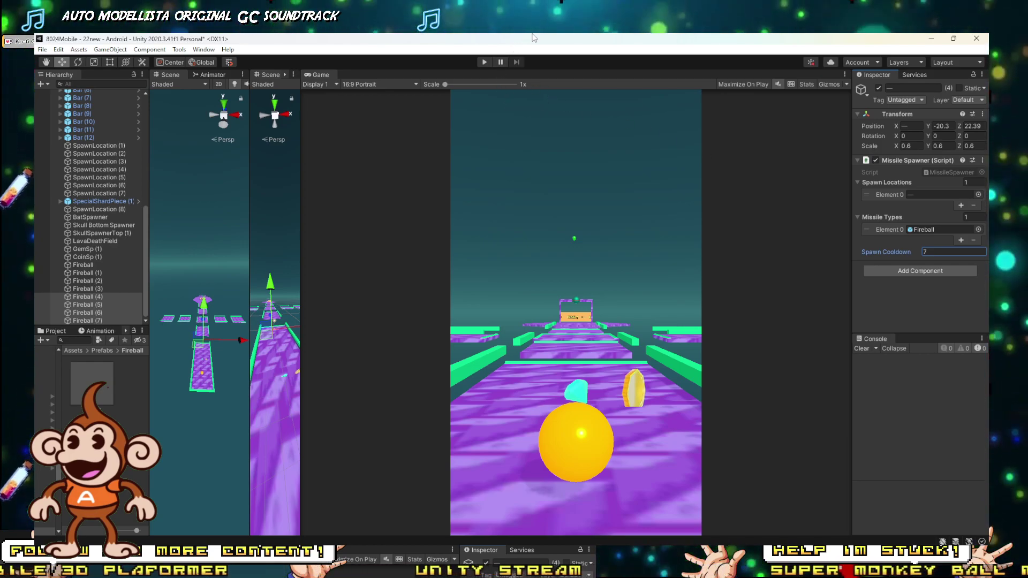
Playtest the level, collecting the coins and steering the ball over the platform gaps among the fireballs until a life is lost, and retry.
left_click(485, 62)
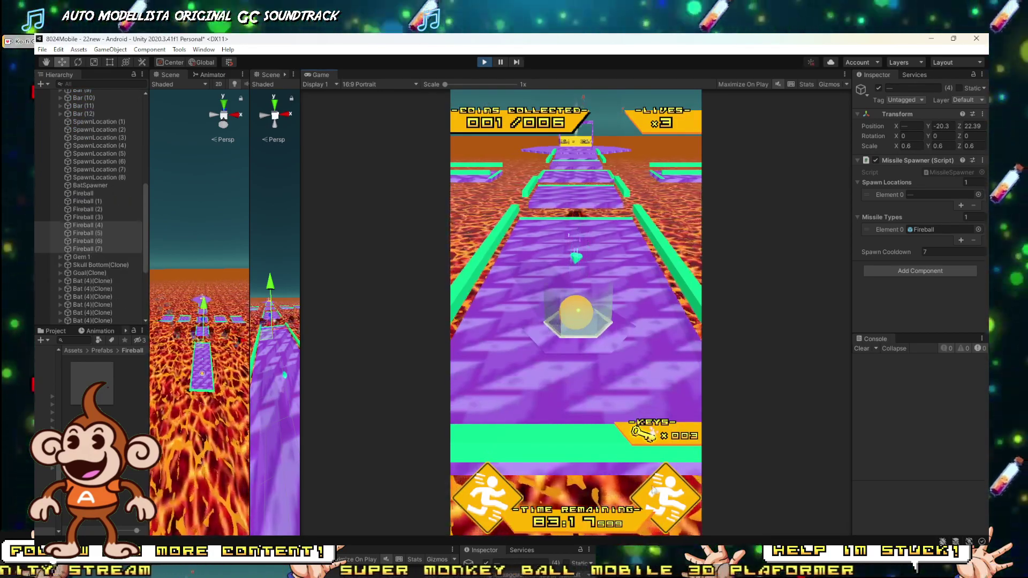
key("w")
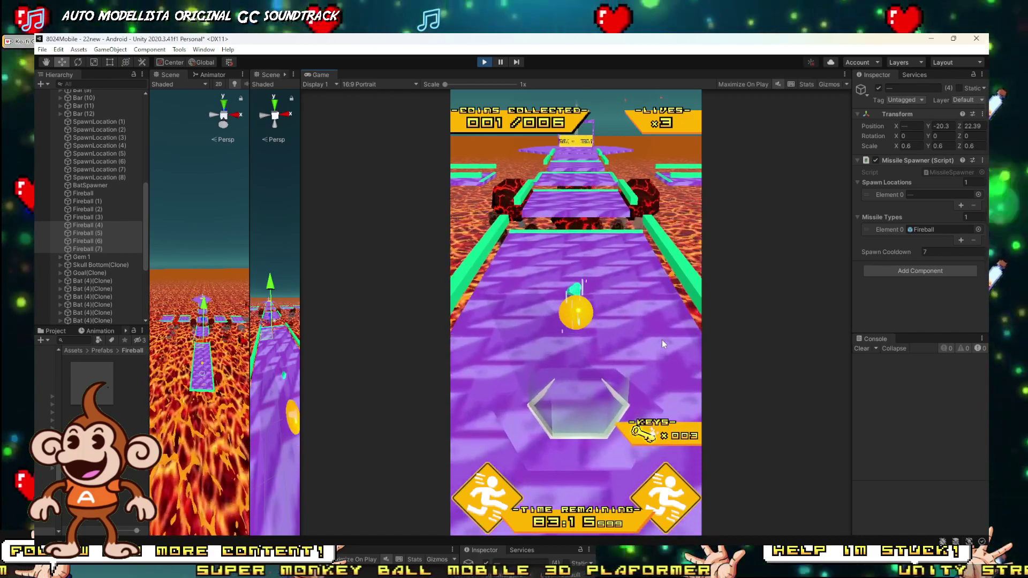
key("a")
key("d")
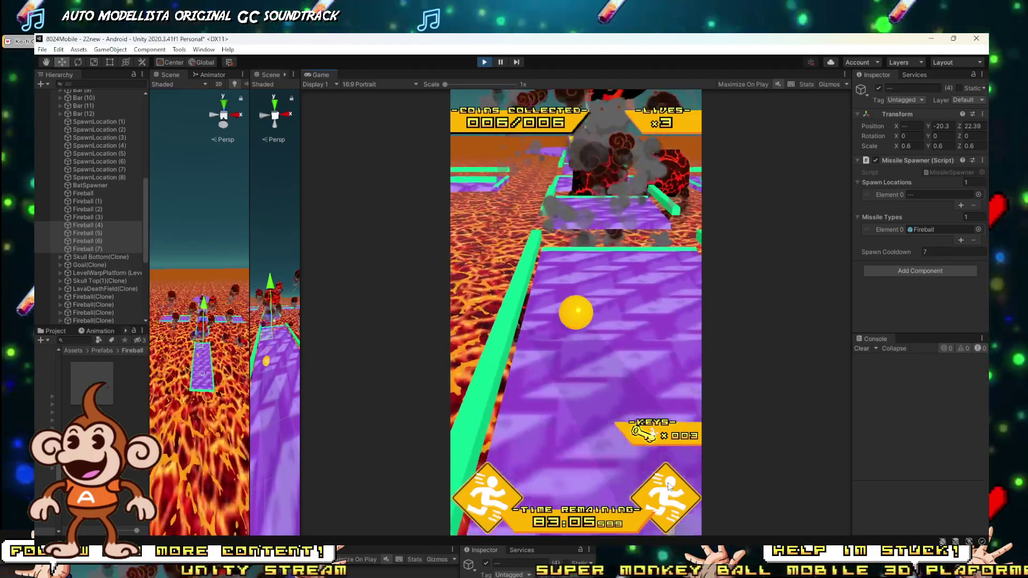
key("Right")
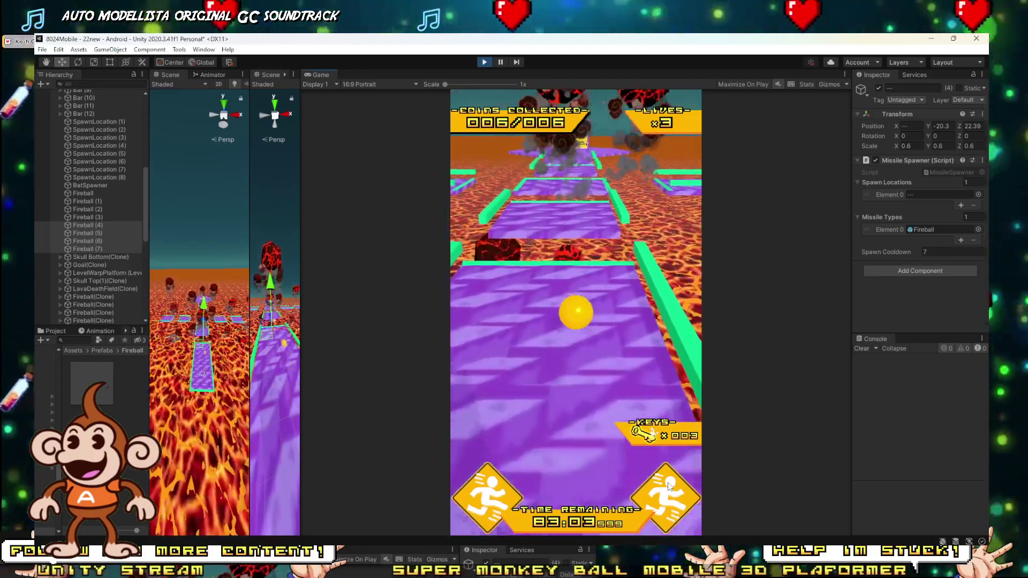
key("Up")
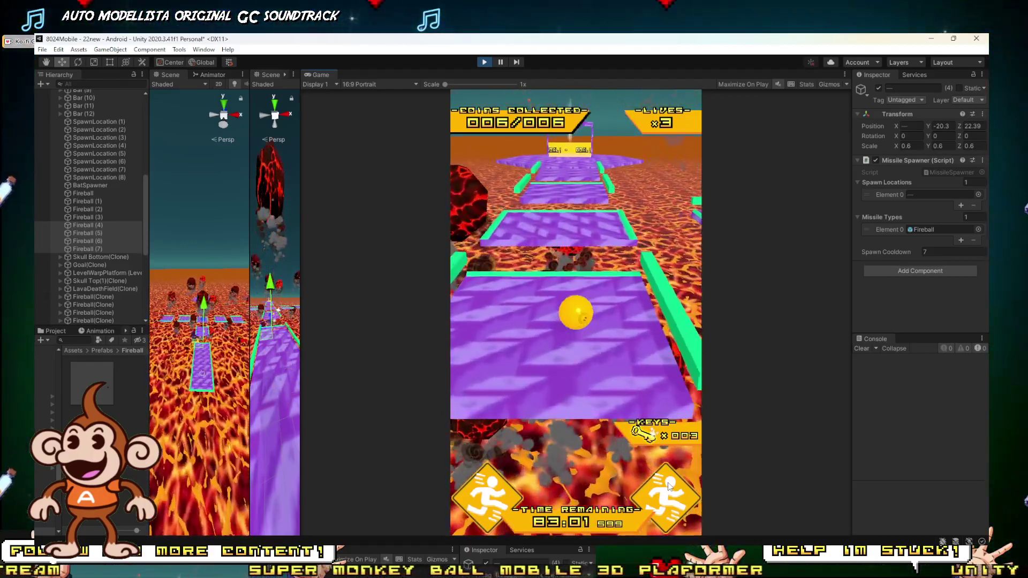
key("Left")
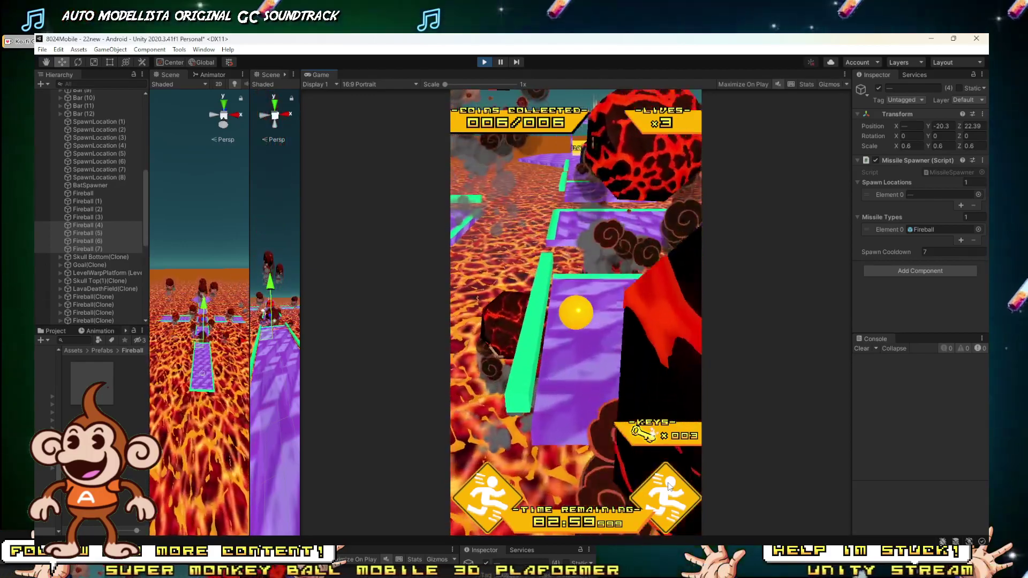
key("Up")
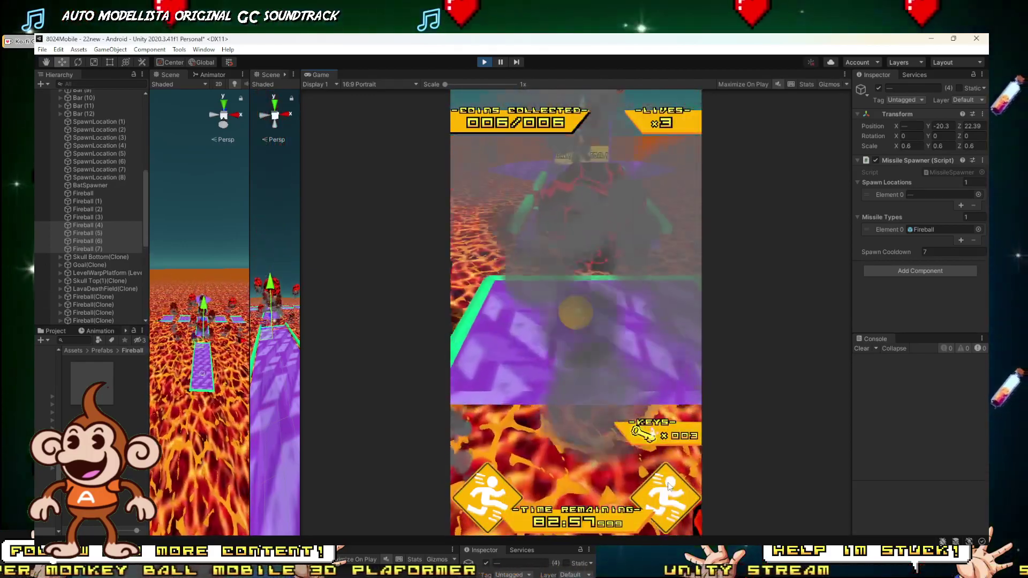
key("Up")
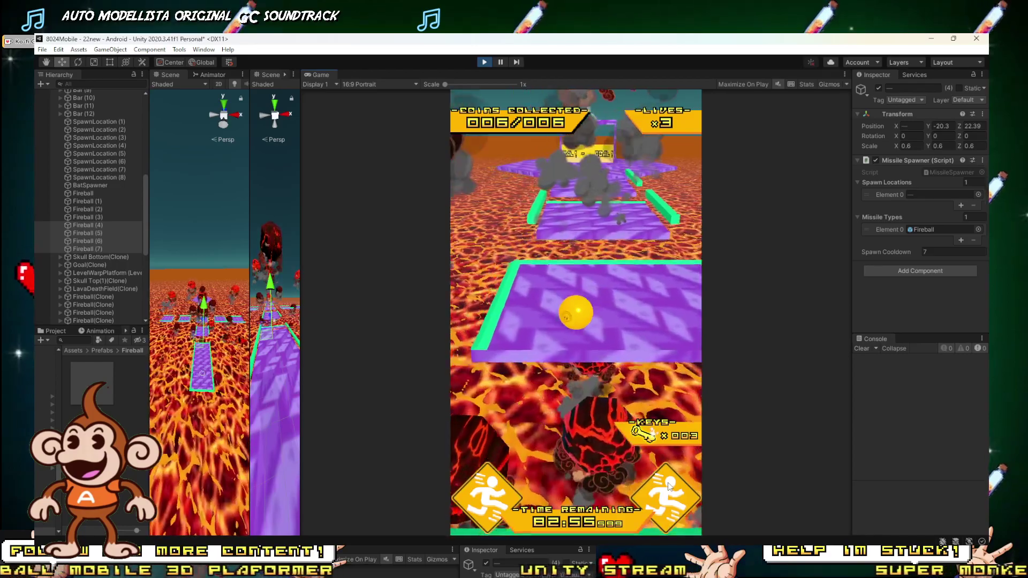
key("Up")
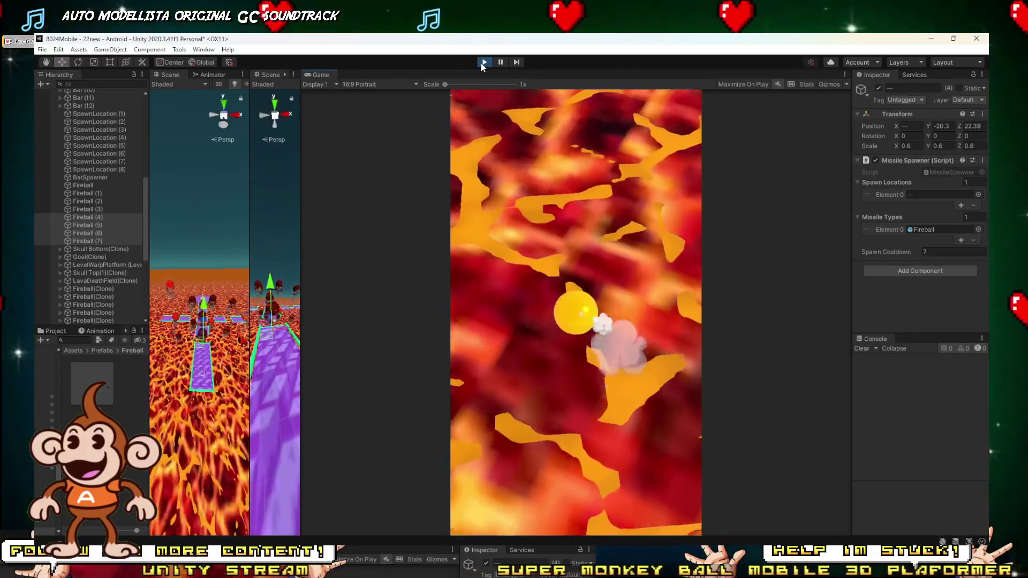
left_click(545, 493)
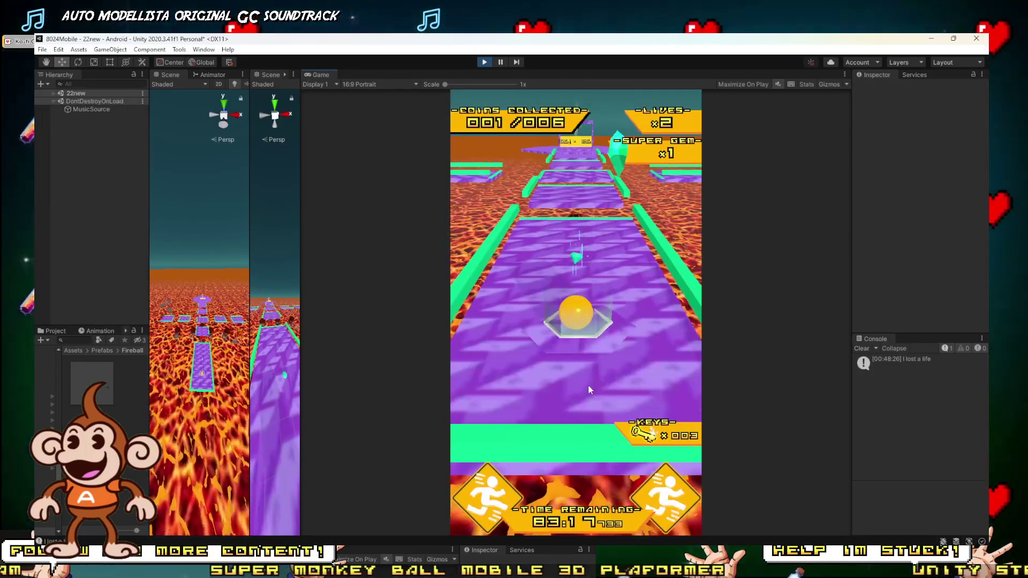
Switch to Discord in the browser and browse the posts in the server's art channel.
key("alt+Tab")
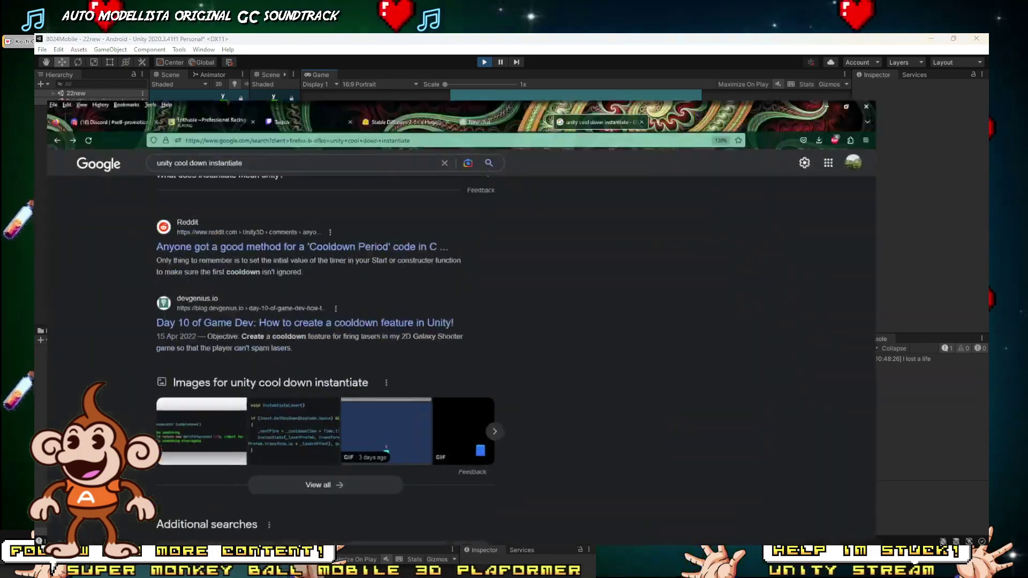
left_click(88, 59)
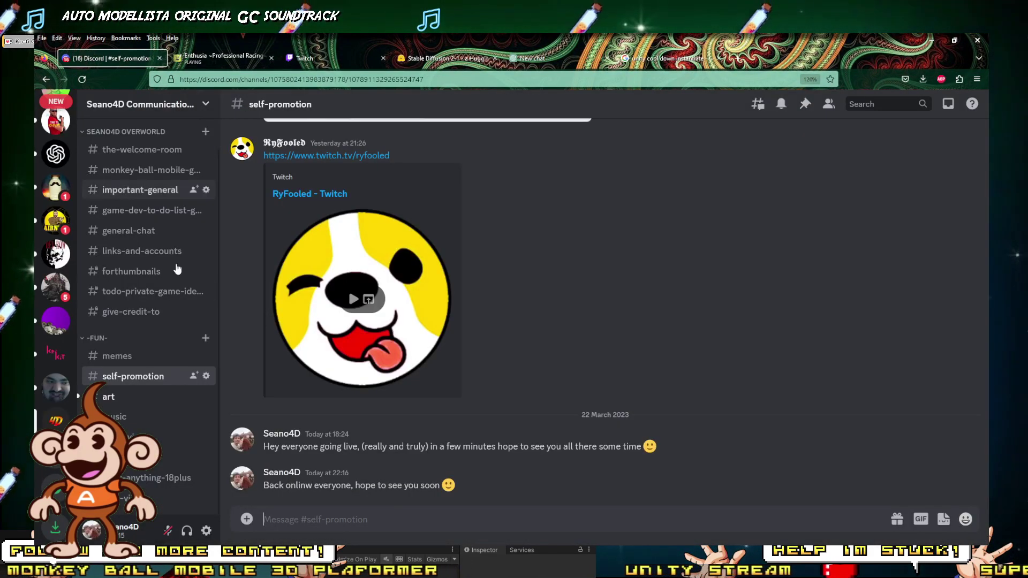
left_click(108, 396)
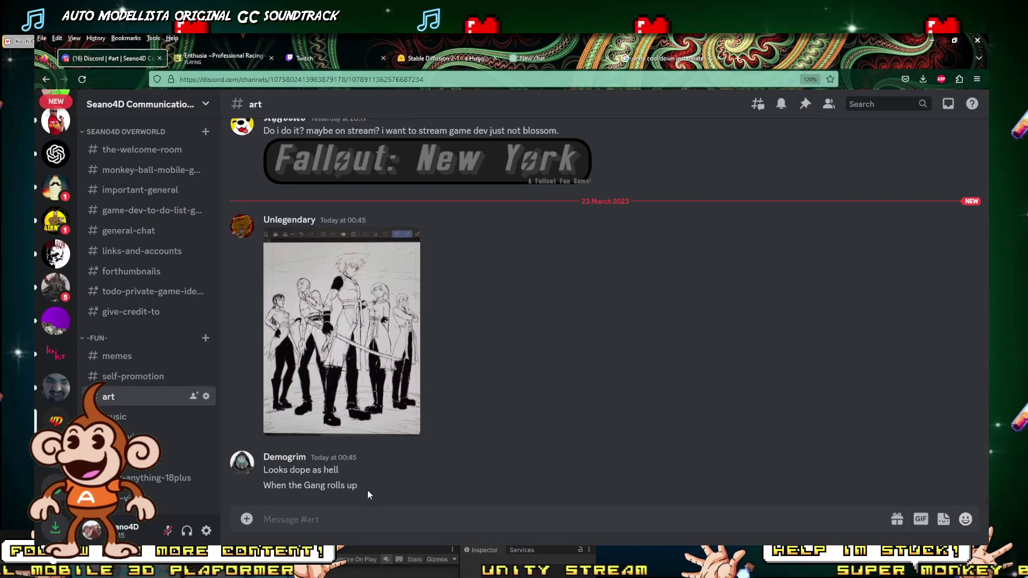
scroll(348, 306, "up", 10)
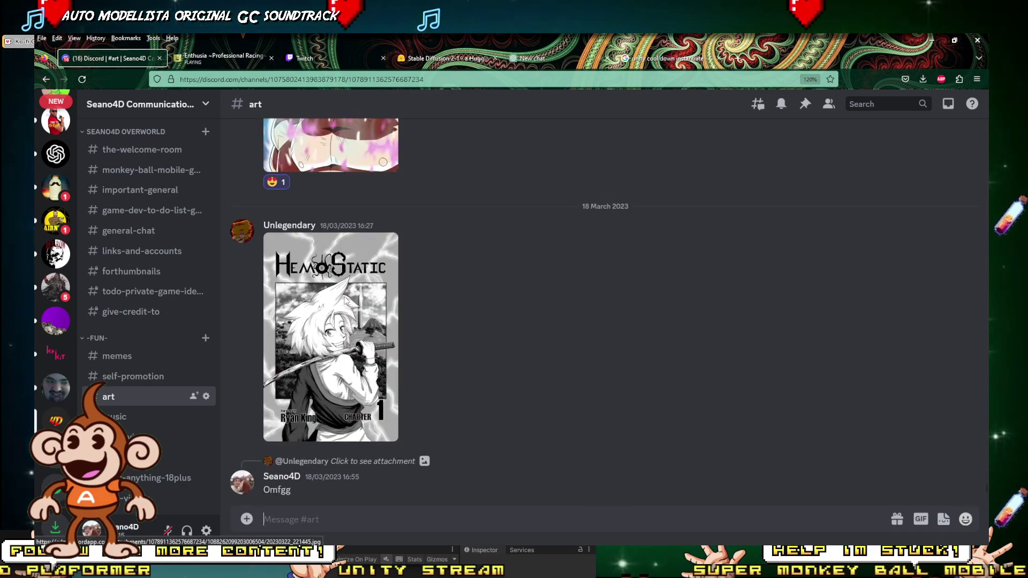
scroll(339, 313, "up", 4)
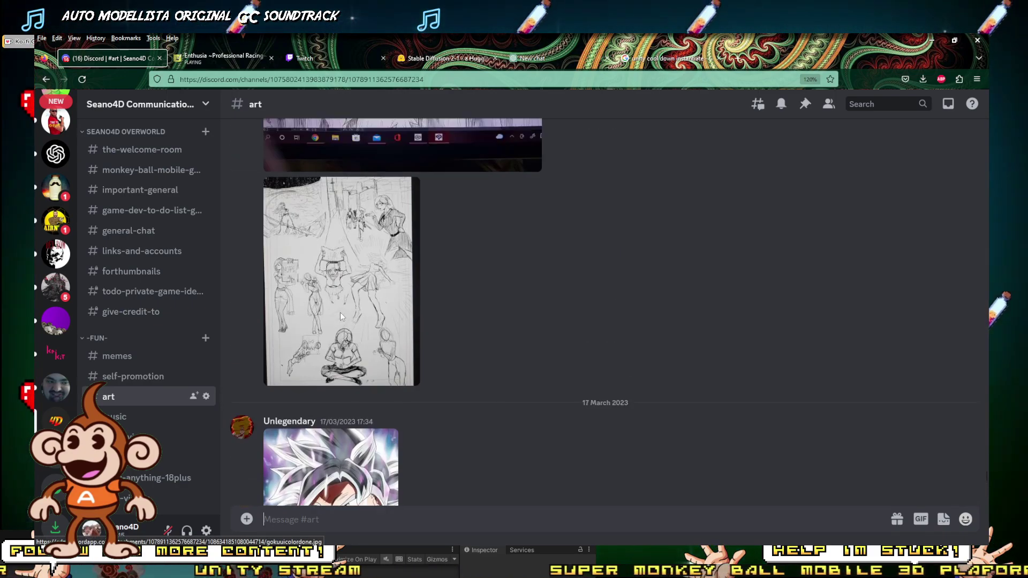
scroll(340, 313, "down", 12)
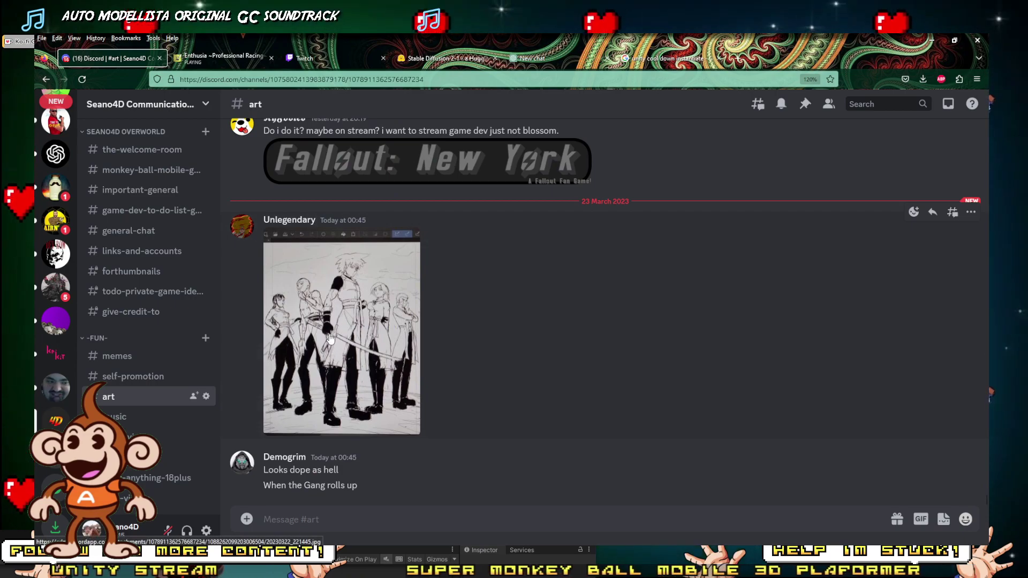
Enlarge the newest group character drawing in the art channel, examine it zoomed in, and close it.
left_click(352, 415)
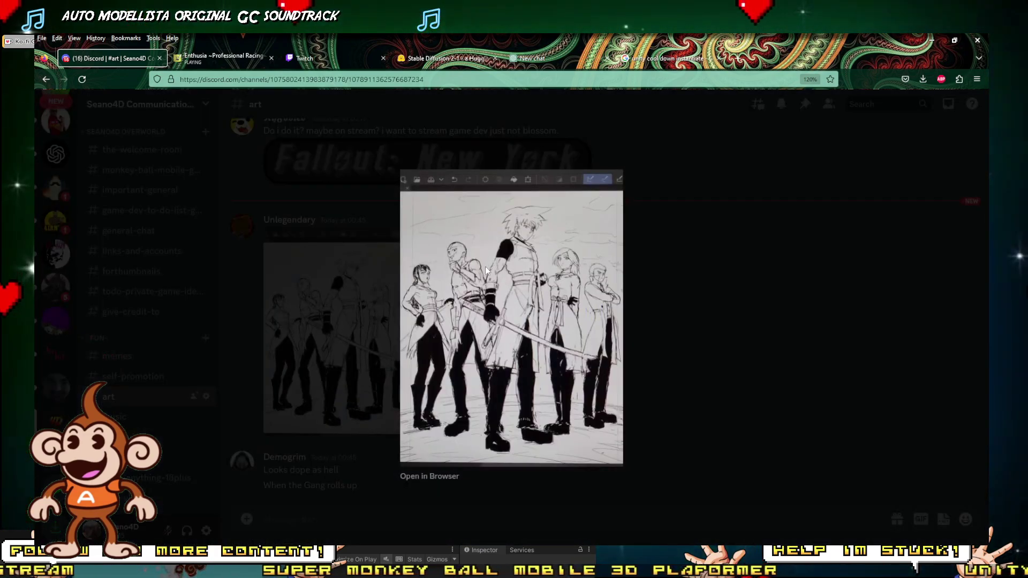
scroll(577, 302, "up", 6, "ctrl")
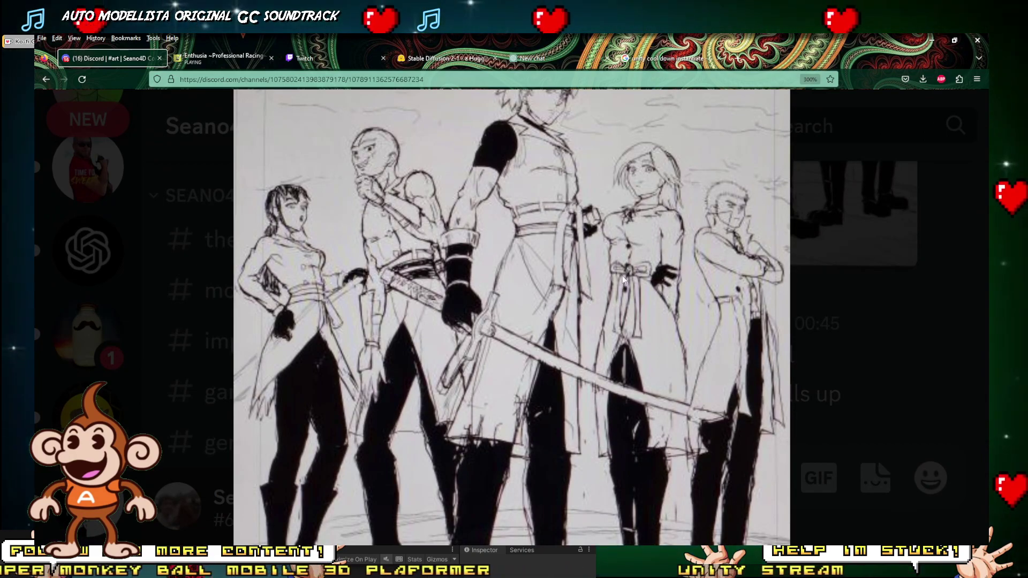
scroll(623, 277, "down", 2, "ctrl")
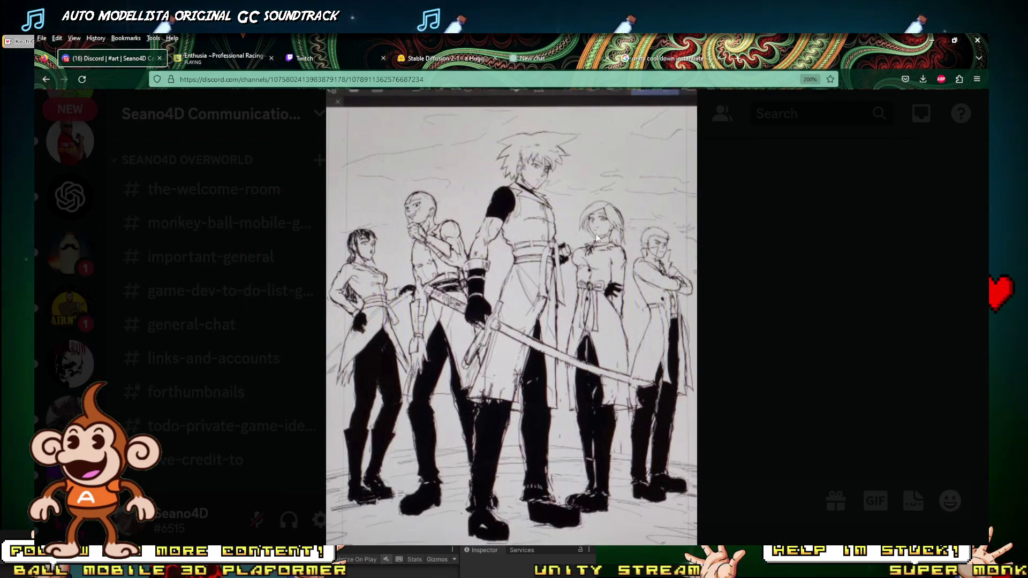
scroll(591, 253, "down", 2, "ctrl")
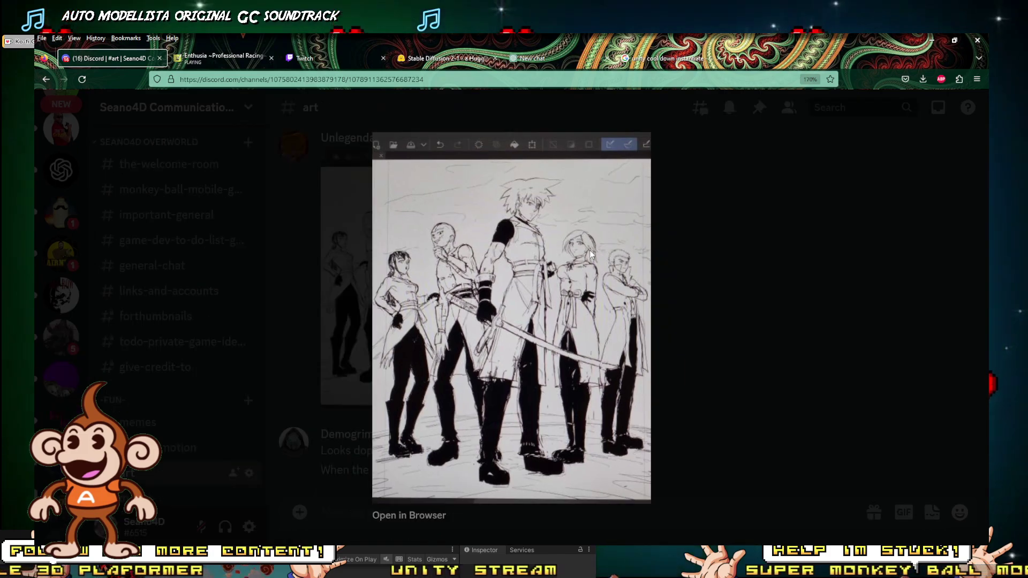
scroll(591, 253, "up", 1, "ctrl")
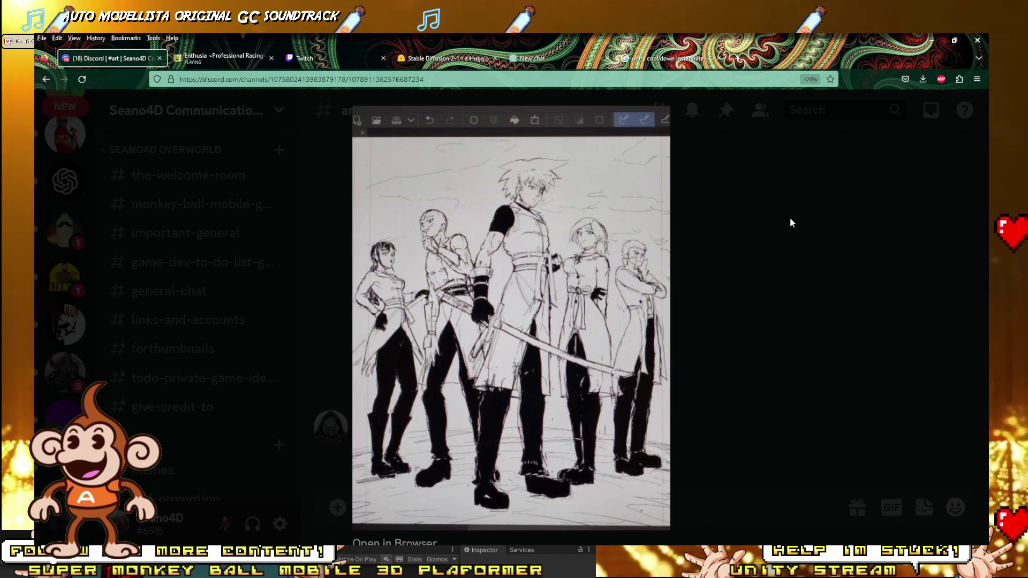
left_click(696, 218)
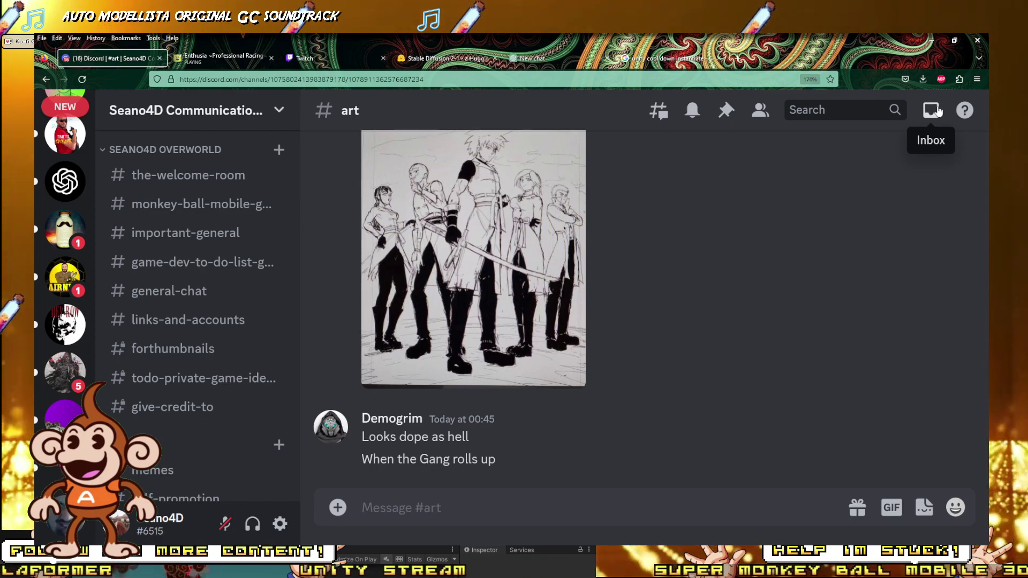
Add a star-struck emoji reaction to the group character drawing, with the page zoomed to 150%.
scroll(673, 225, "up", 3)
scroll(675, 252, "down", 3)
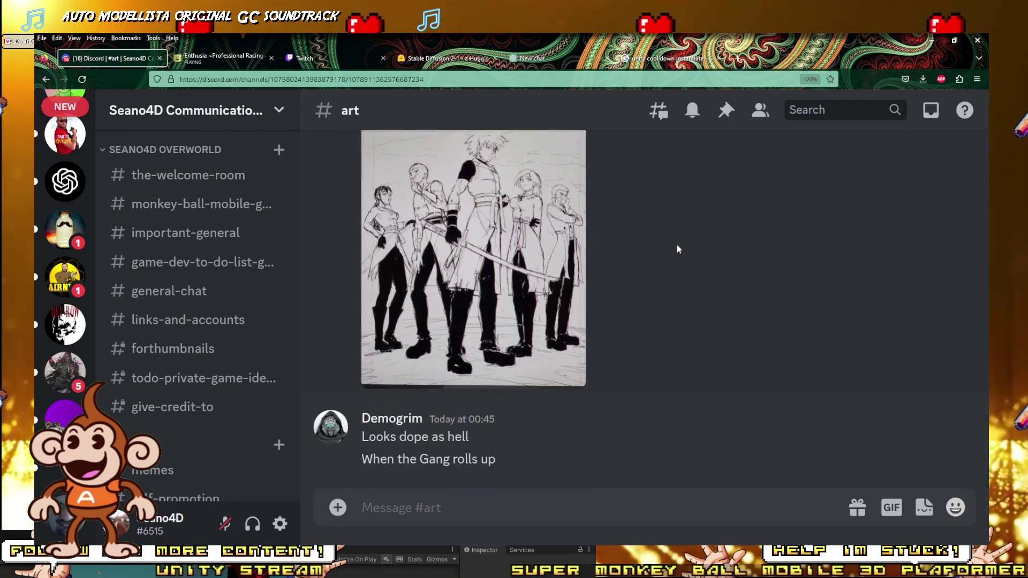
scroll(677, 248, "down", 1, "ctrl")
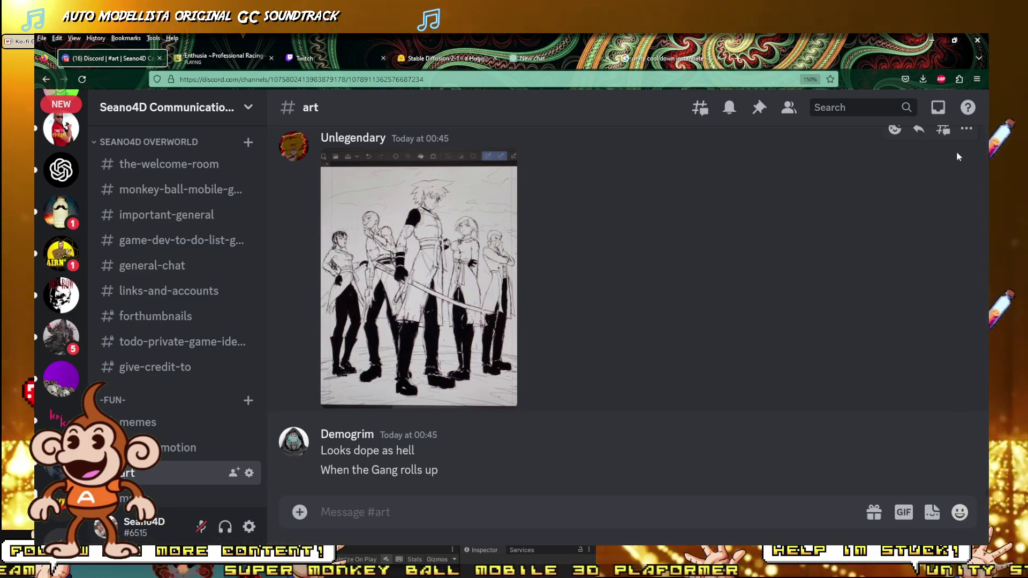
left_click(896, 131)
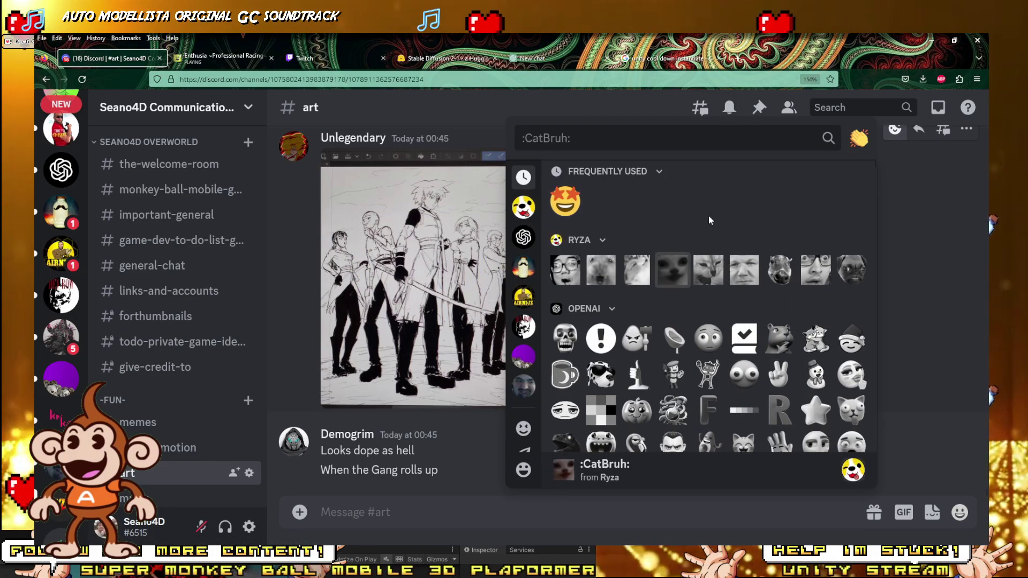
left_click(563, 203)
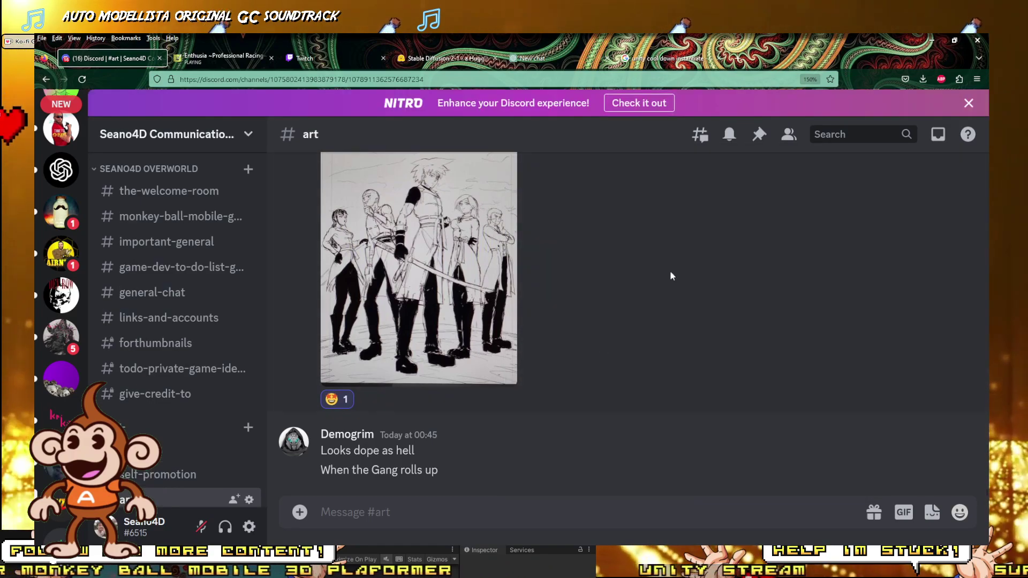
Return to Unity, steer the ball towards the first platform gap to check the fireballs, and stop the game.
left_click(932, 40)
left_click_drag(664, 400, 641, 317)
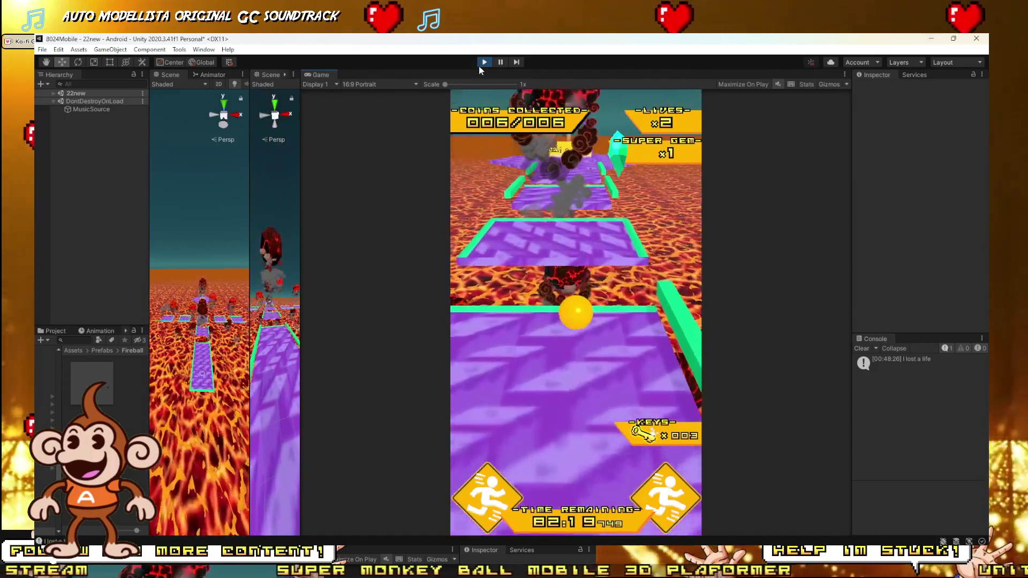
left_click(483, 63)
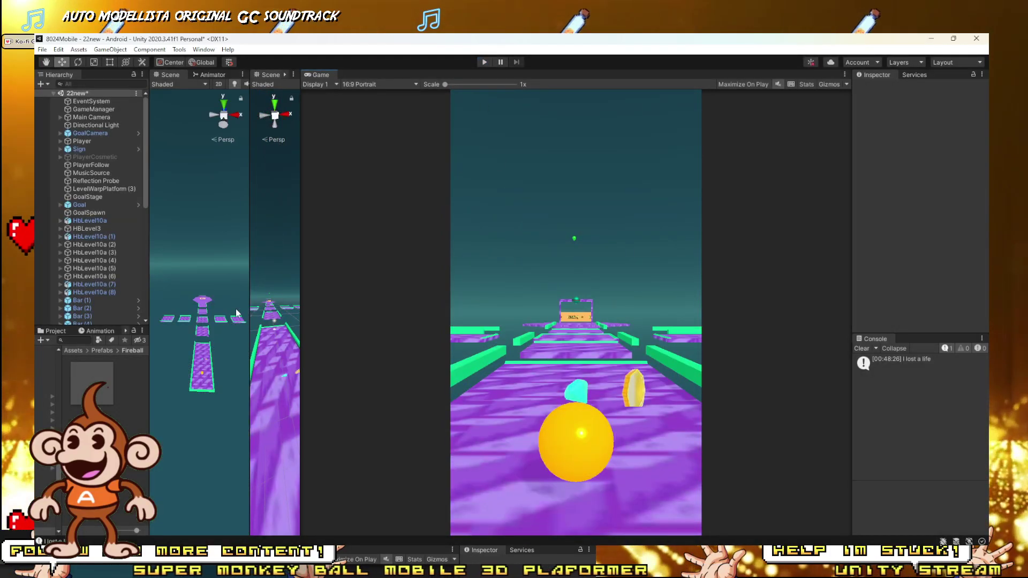
Widen the Scene view and move SpecialShardPiece (1) back to the central platform, at about X -0.19, Y -0.58, Z 23.19.
left_click_drag(247, 312, 698, 316)
key("w")
right_click_drag(539, 343, 368, 298)
key("s")
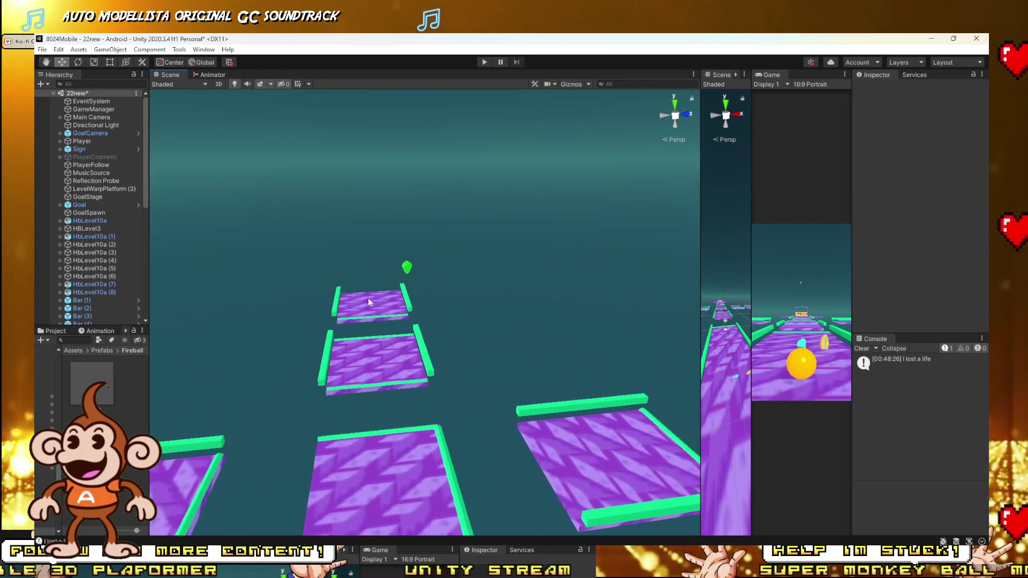
left_click(409, 269)
left_click_drag(407, 266, 378, 479)
key("a")
right_click_drag(378, 480, 603, 449)
key("s")
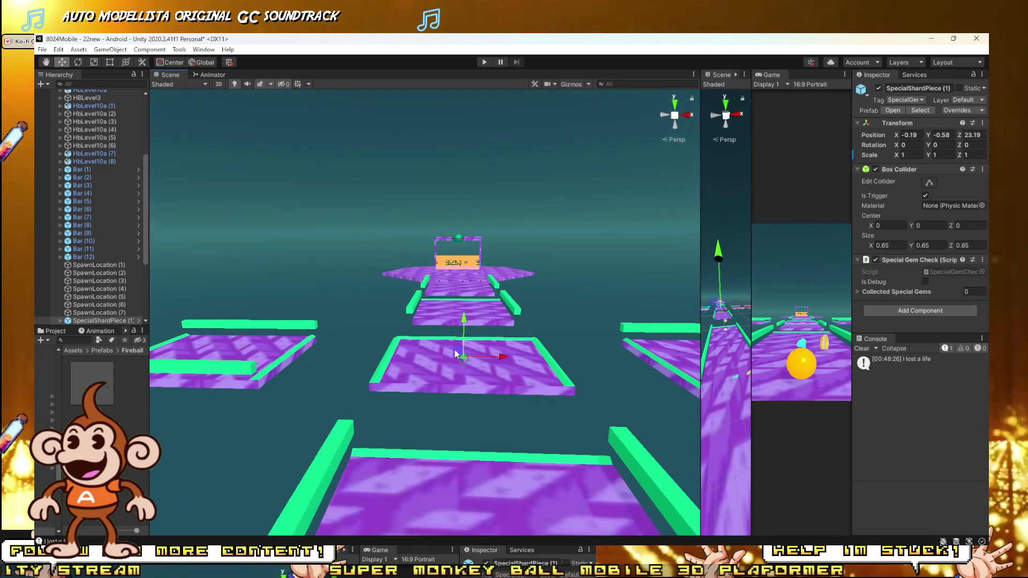
Move SpecialShardPiece (1) sideways onto the outermost platform on the negative X side, at about X -29.02, Y 0.31, Z 23.19.
left_click_drag(466, 354, 219, 297)
right_click_drag(335, 346, 339, 338)
key("a")
key("s")
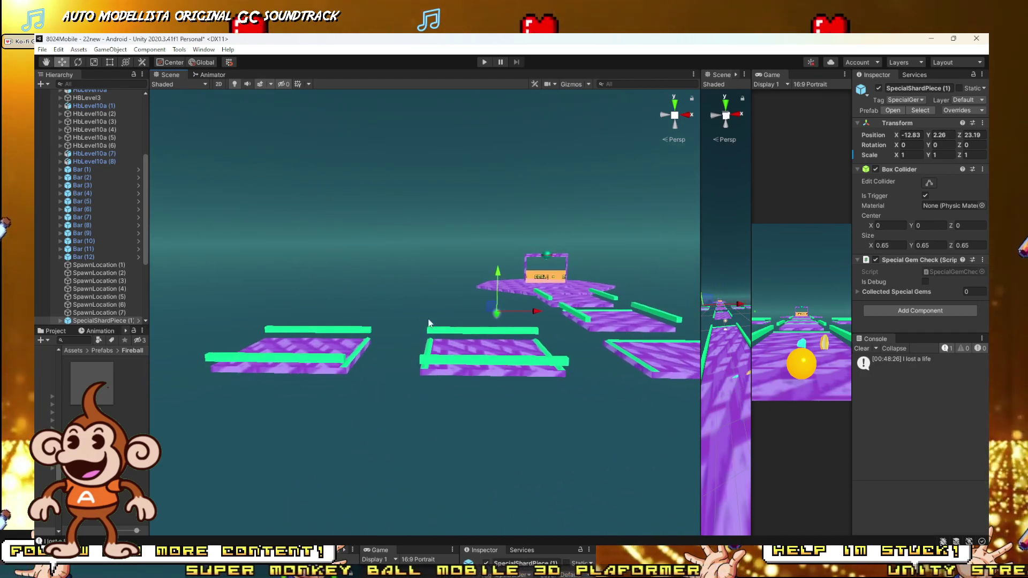
left_click_drag(485, 303, 288, 311)
key("a")
right_click_drag(289, 311, 446, 355)
key("w")
key("d")
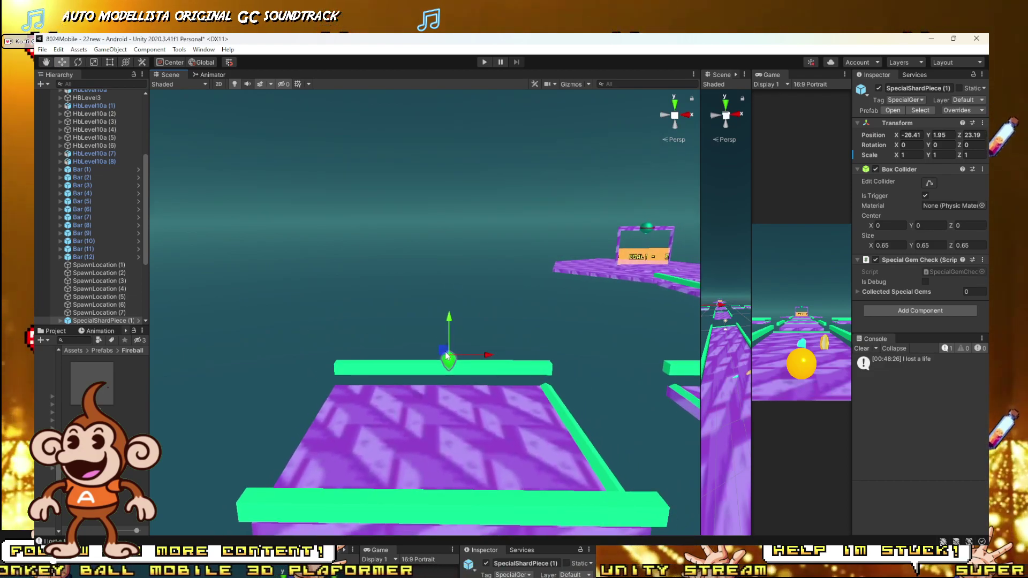
left_click_drag(366, 423, 370, 375)
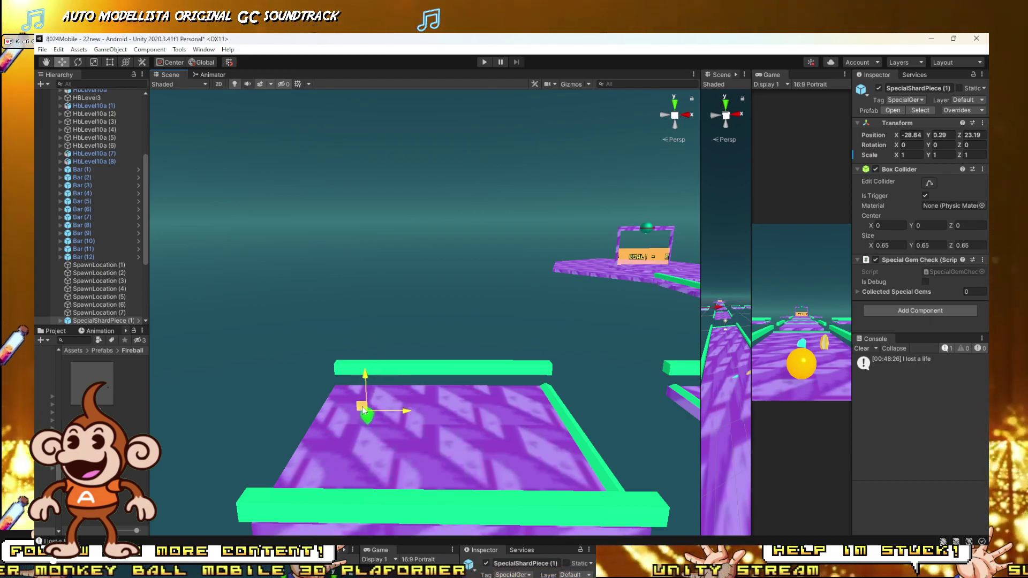
left_click_drag(359, 437, 359, 402)
Duplicate coin CoinSp (1), place the copy beside it at about X 2.52, and reorder CoinSp (1) next to the copy in the hierarchy.
scroll(359, 403, "down", 8)
right_click_drag(375, 388, 493, 390)
key("d")
scroll(478, 387, "up", 10)
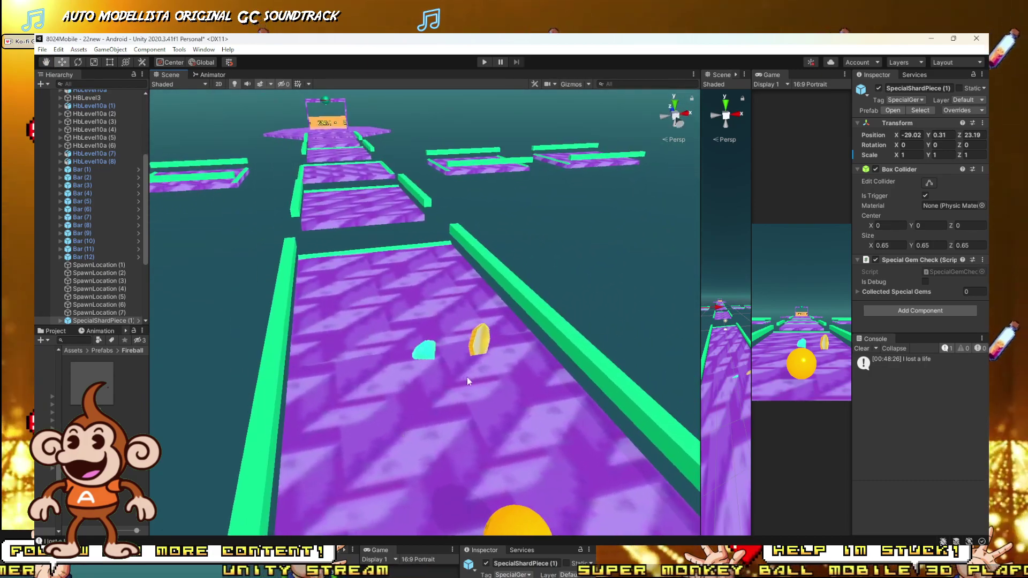
left_click(478, 345)
key("d")
right_click_drag(478, 345, 478, 356)
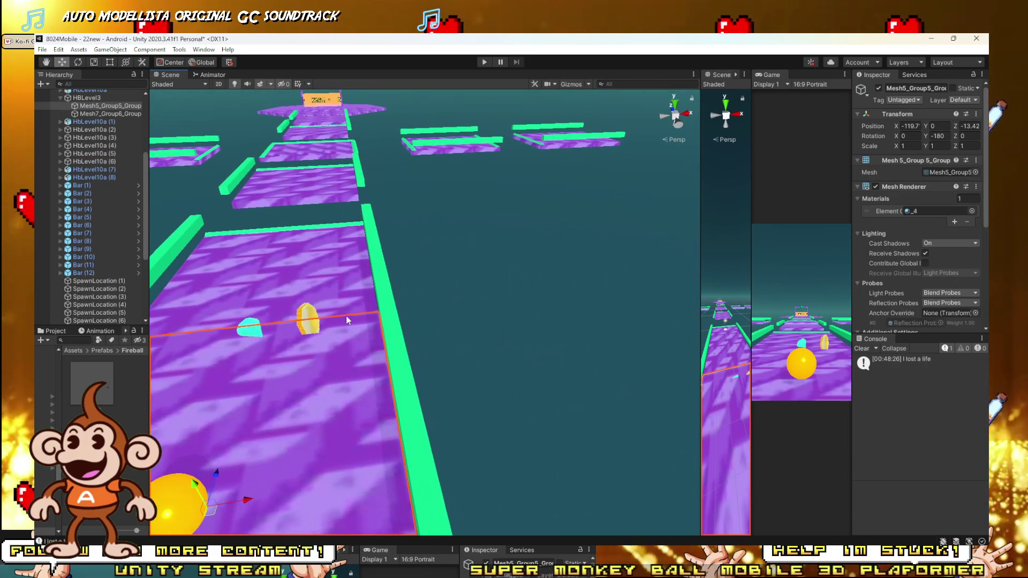
left_click(304, 318)
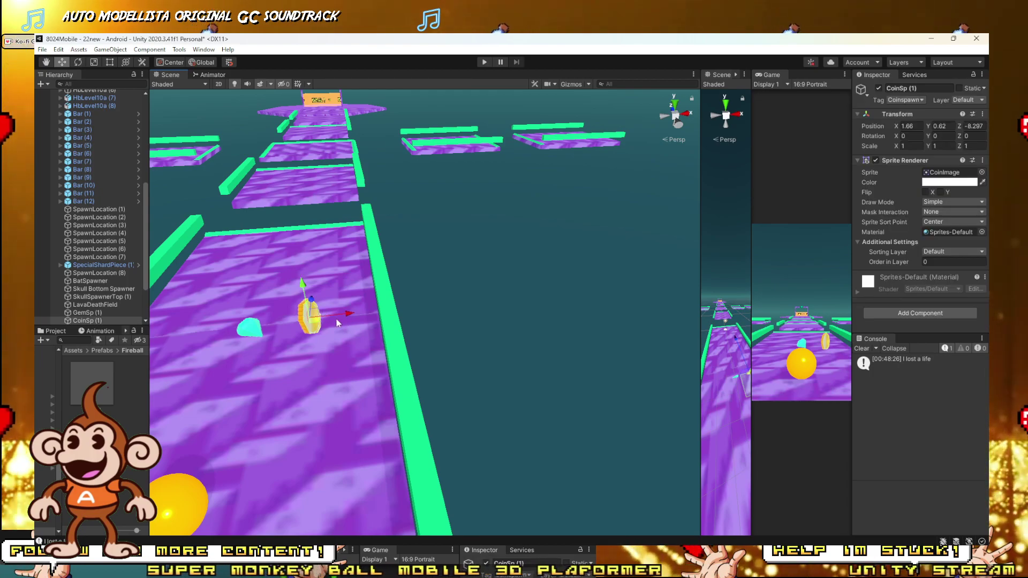
key("ctrl+d")
left_click_drag(346, 316, 378, 313)
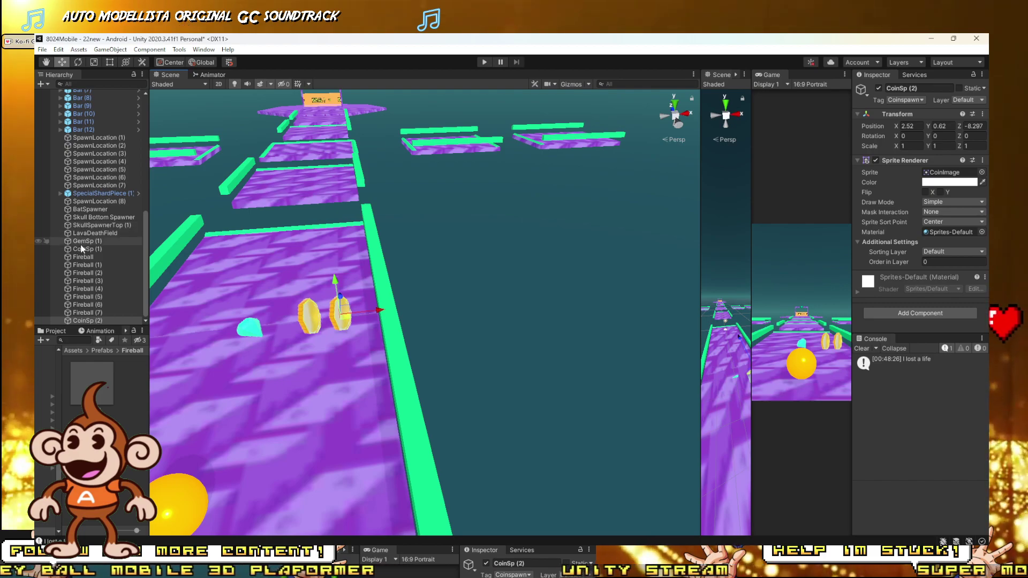
left_click_drag(82, 249, 83, 317)
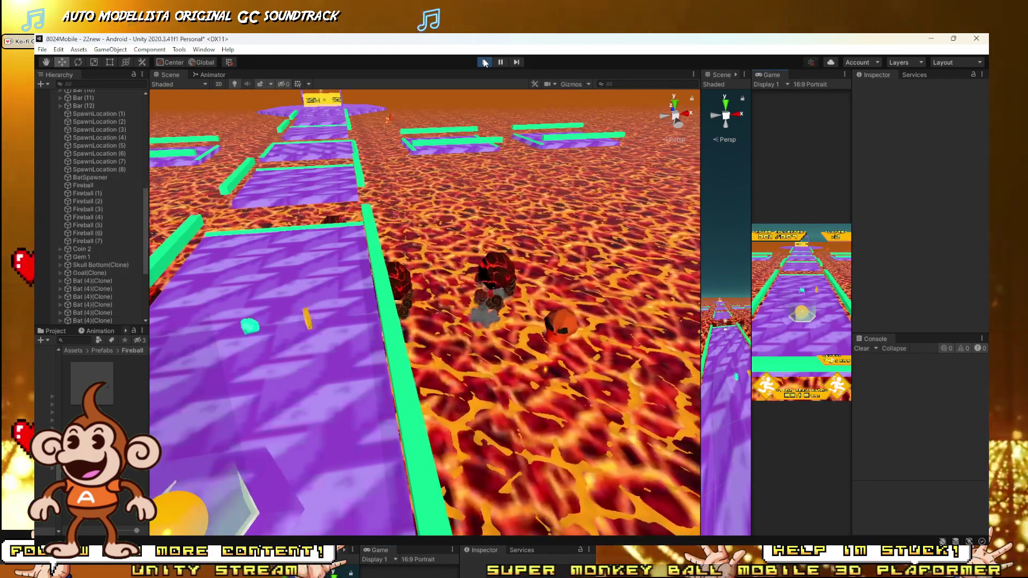
Run the level, look closely at the coin that spawns near the start, and stop the game.
key("w")
right_click_drag(313, 336, 474, 117)
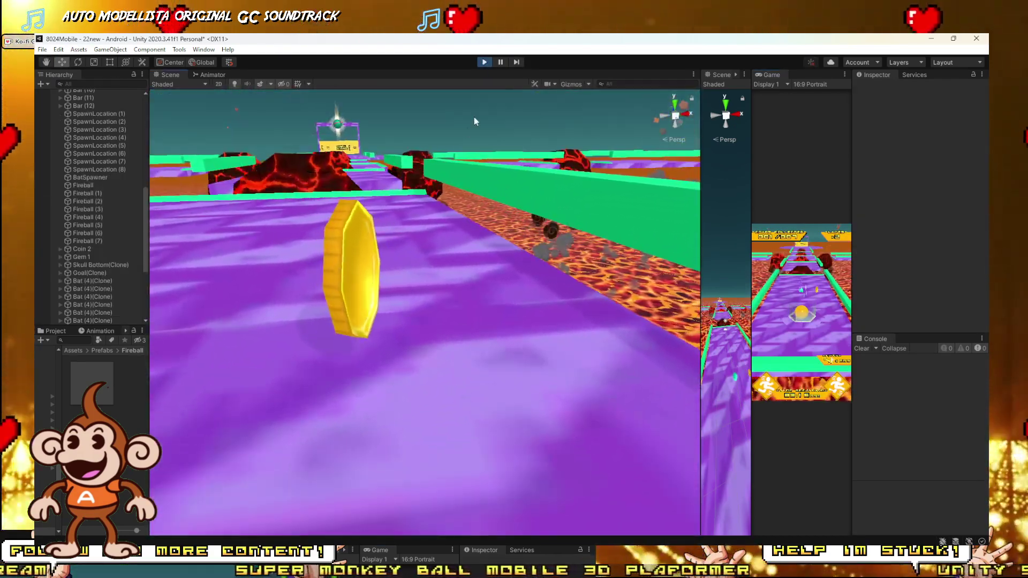
left_click(484, 63)
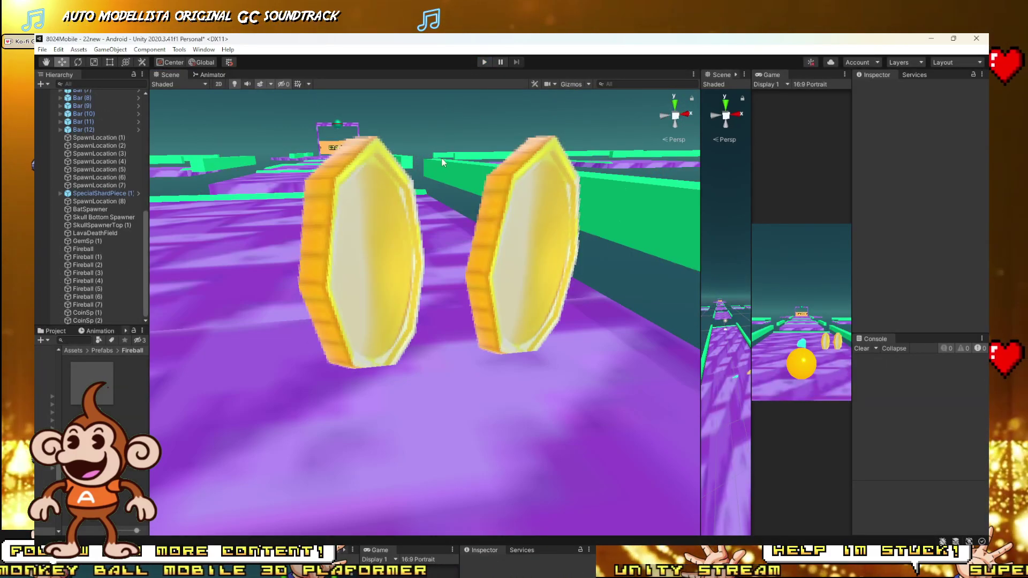
Spread the two coins to opposite edges of the first platform, CoinSp (2) at X 2.81 and CoinSp (1) at X -2.7.
scroll(486, 217, "down", 8)
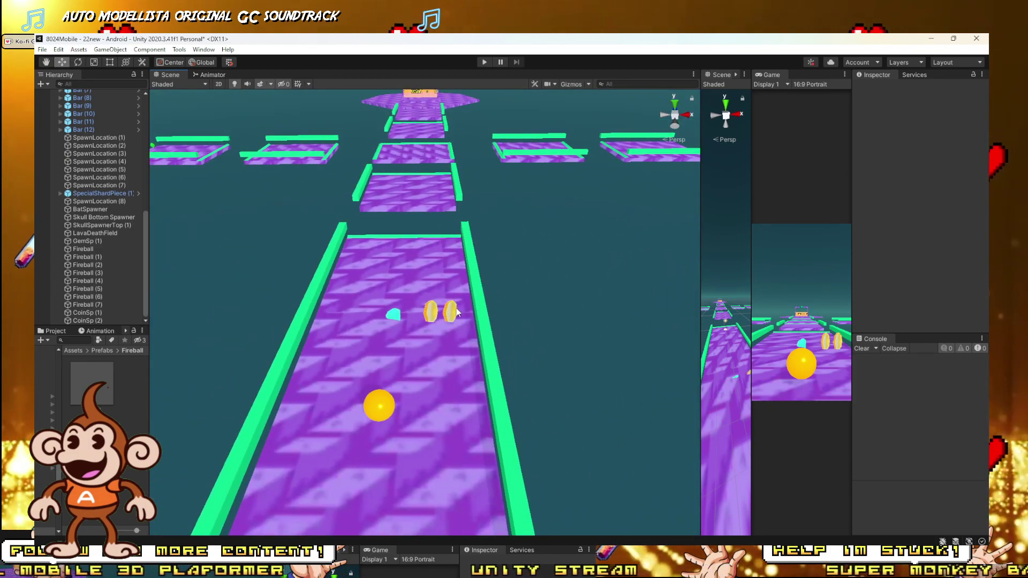
left_click(456, 323)
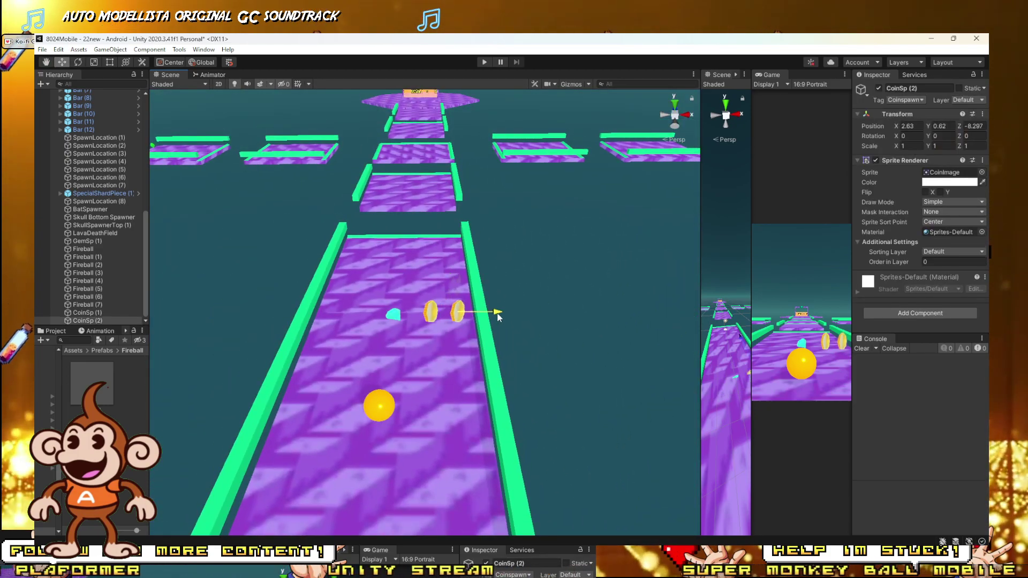
left_click_drag(498, 317, 466, 316)
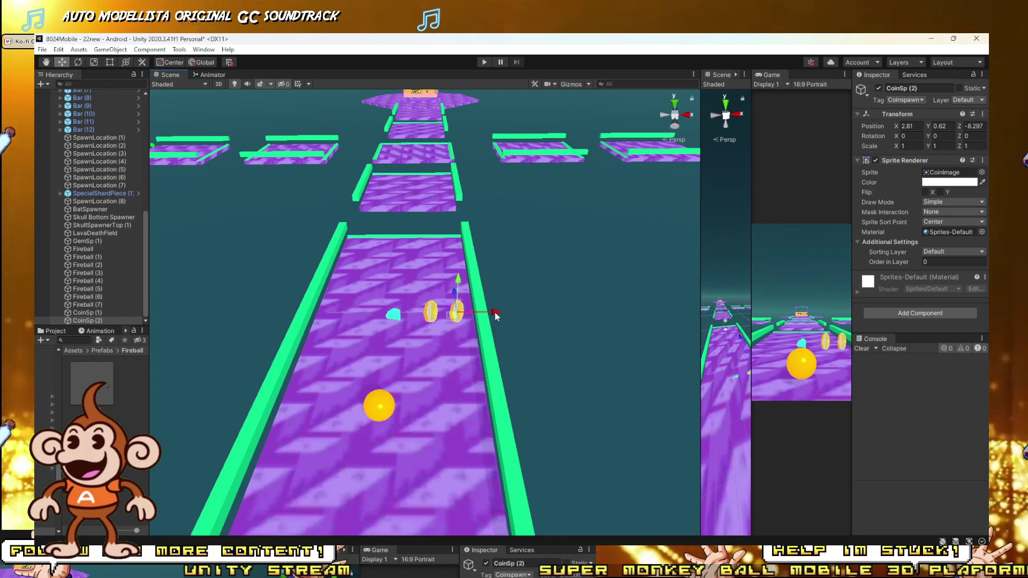
left_click(434, 313)
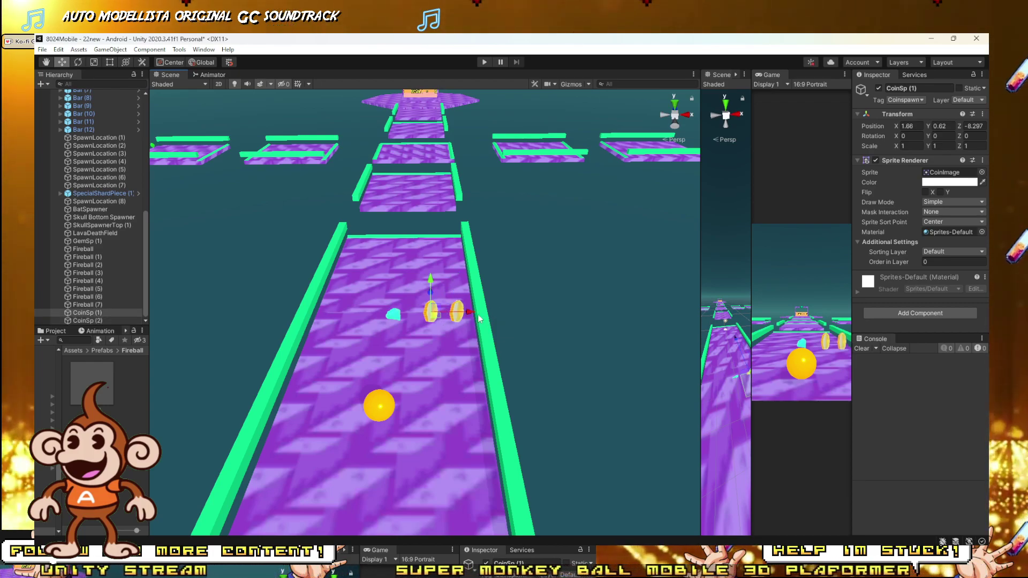
left_click_drag(469, 312, 371, 312)
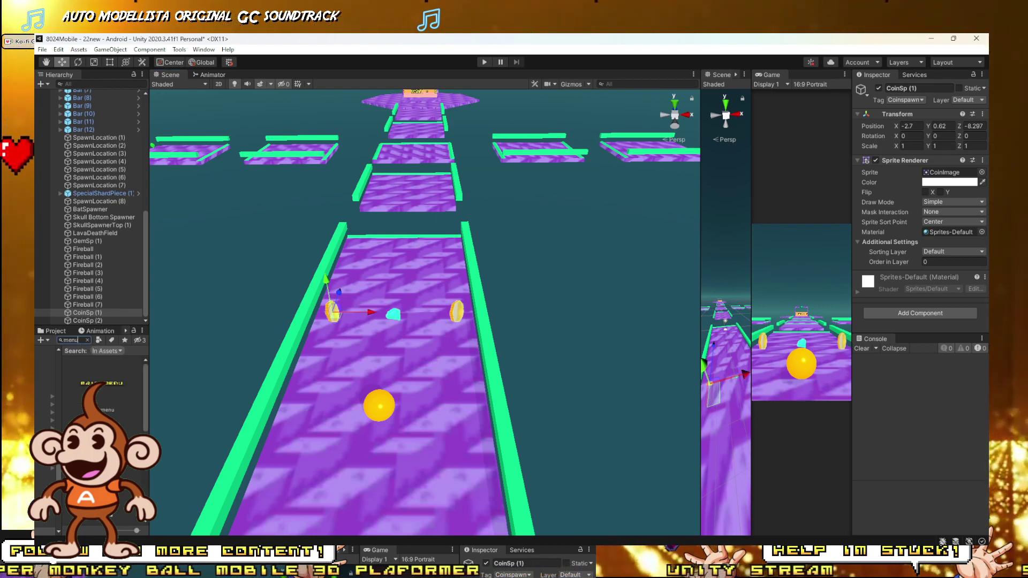
Find and open the Menu New scene, saving the changes to 22new, and briefly test-run the menu.
double_click(101, 500)
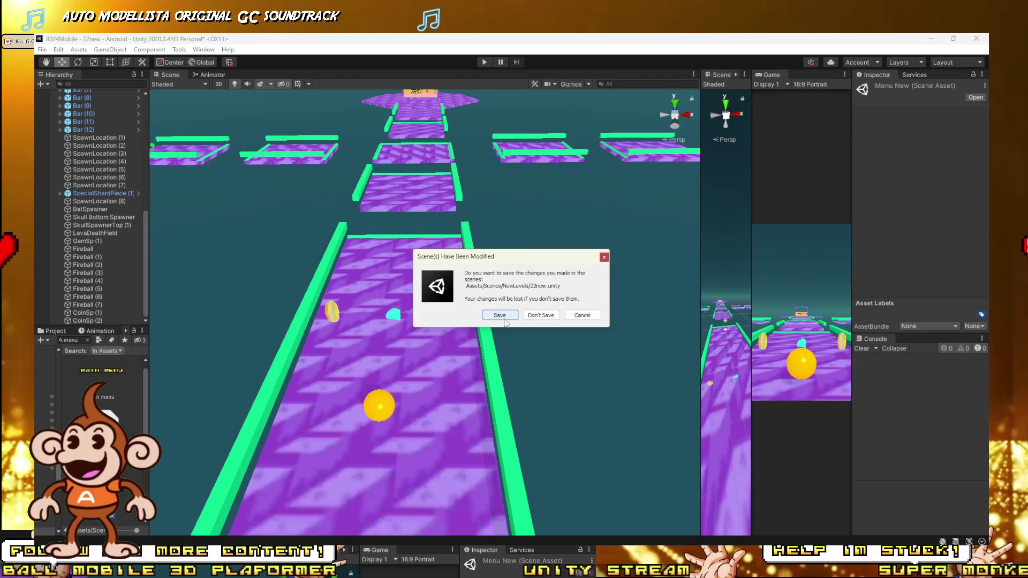
left_click(503, 317)
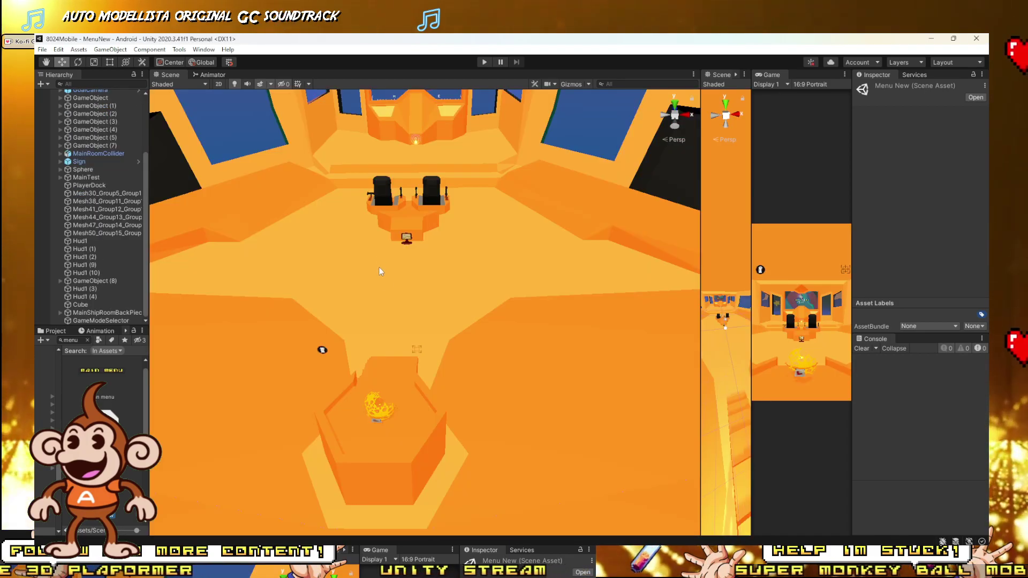
left_click(485, 63)
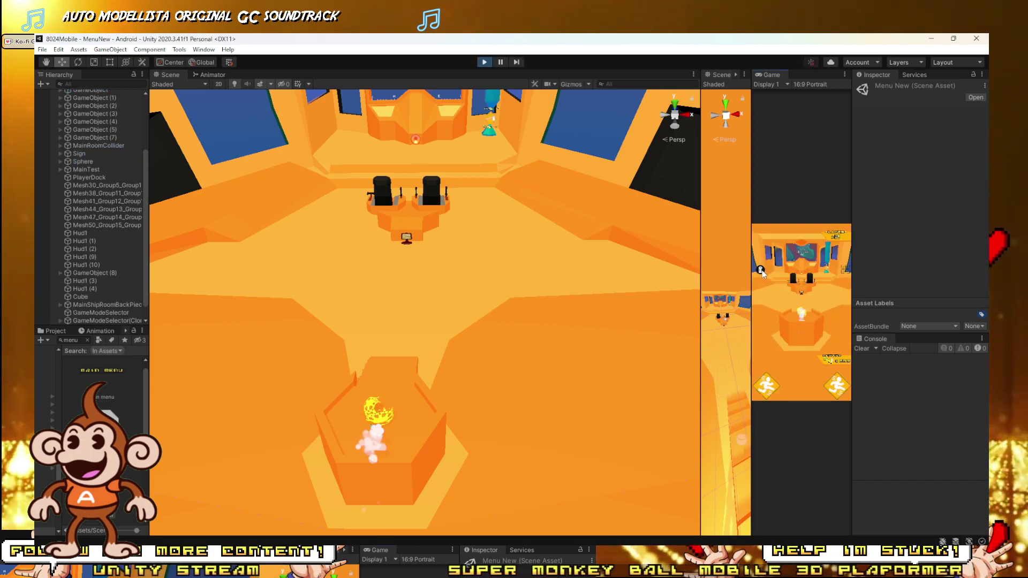
left_click(485, 62)
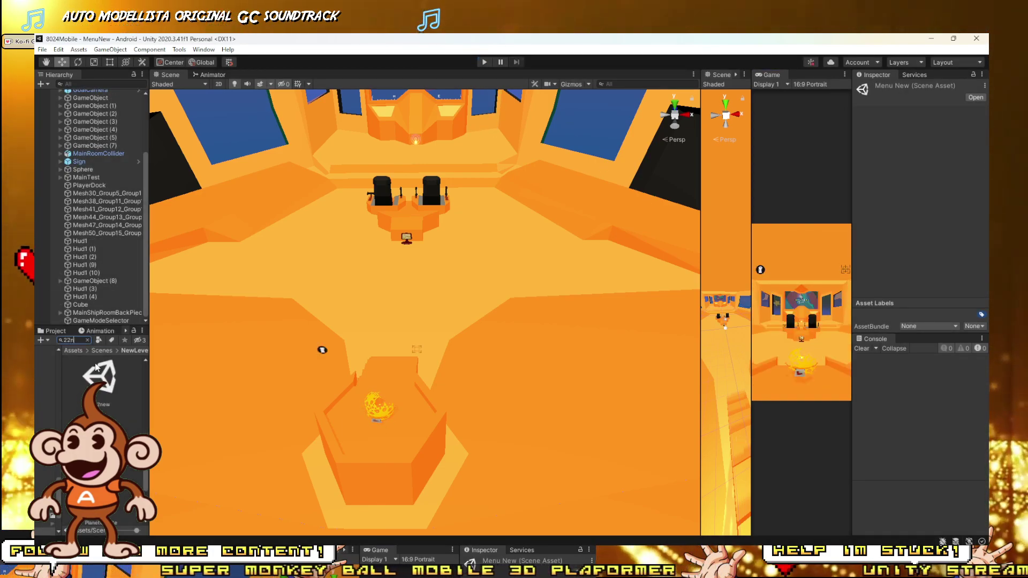
Reopen the 22new scene, run the level to check the spawned coins, and stop the game.
double_click(97, 368)
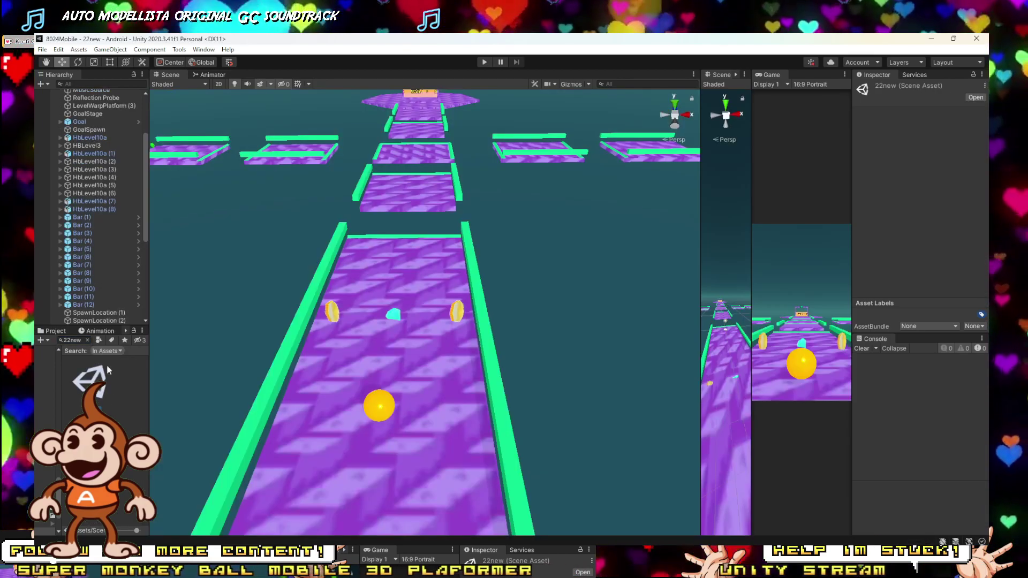
left_click(486, 62)
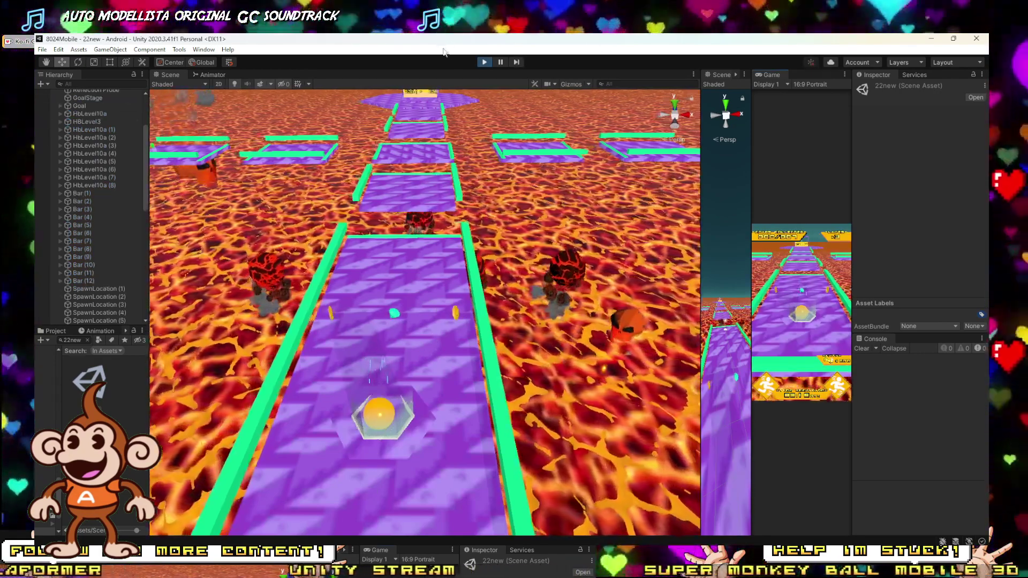
left_click(485, 63)
Duplicate CoinSp (1) twice into the near corners of the first platform at about Z -18.04, with CoinSp (4) at X 2.73.
left_click(332, 311)
right_click_drag(332, 311, 284, 346)
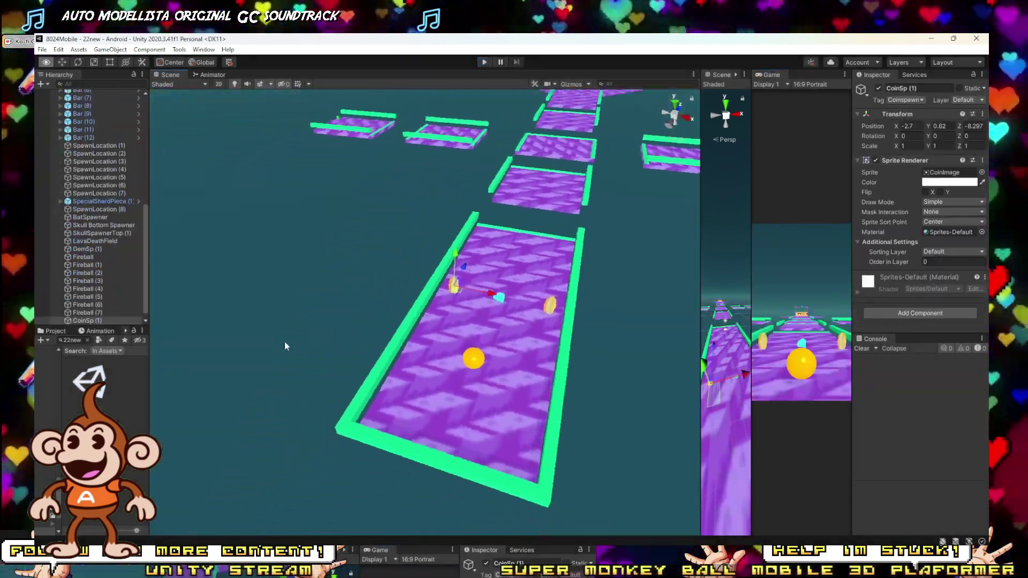
left_click_drag(284, 342, 235, 329, "alt")
key("ctrl+d")
left_click_drag(432, 296, 327, 376, "ctrl")
key("ctrl+d")
left_click_drag(327, 418, 399, 467, "ctrl")
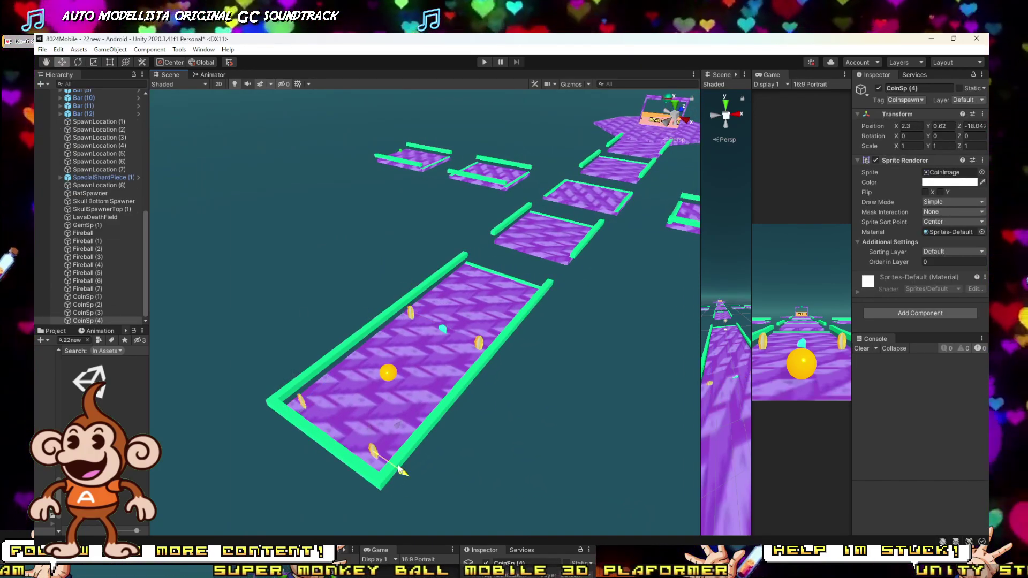
right_click_drag(402, 469, 502, 480)
key("a")
key("d")
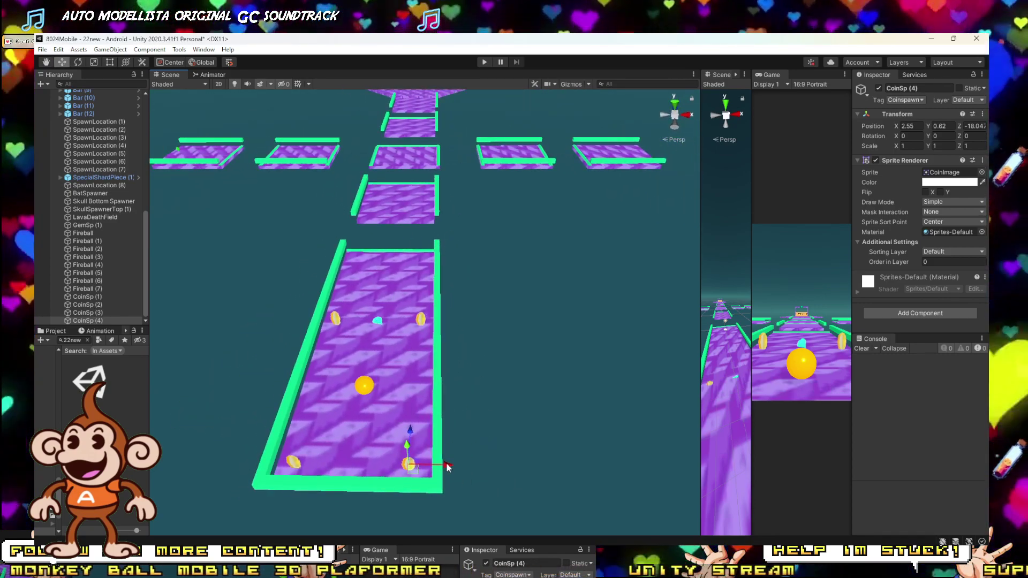
Duplicate CoinSp (3) and CoinSp (4) as a pair and move the copies up the platform to about Z -13.54.
left_click(90, 314, "ctrl")
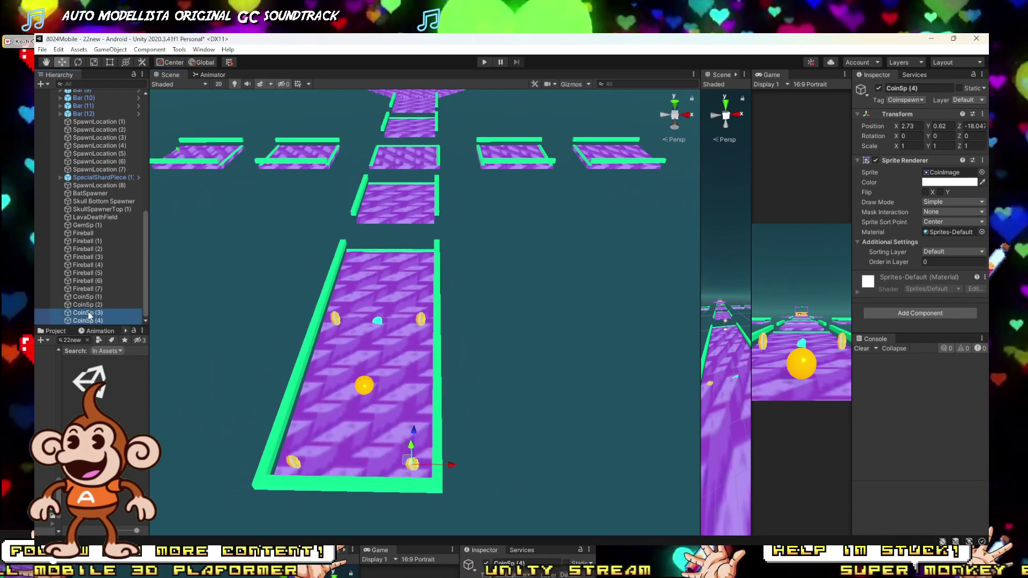
key("ctrl+d")
left_click_drag(358, 431, 382, 361)
Duplicate CoinSp (1) into a row of three coins across the first platform at Z -6.297, the middle one at about X 0.05.
right_click_drag(383, 361, 403, 311)
scroll(399, 336, "up", 3)
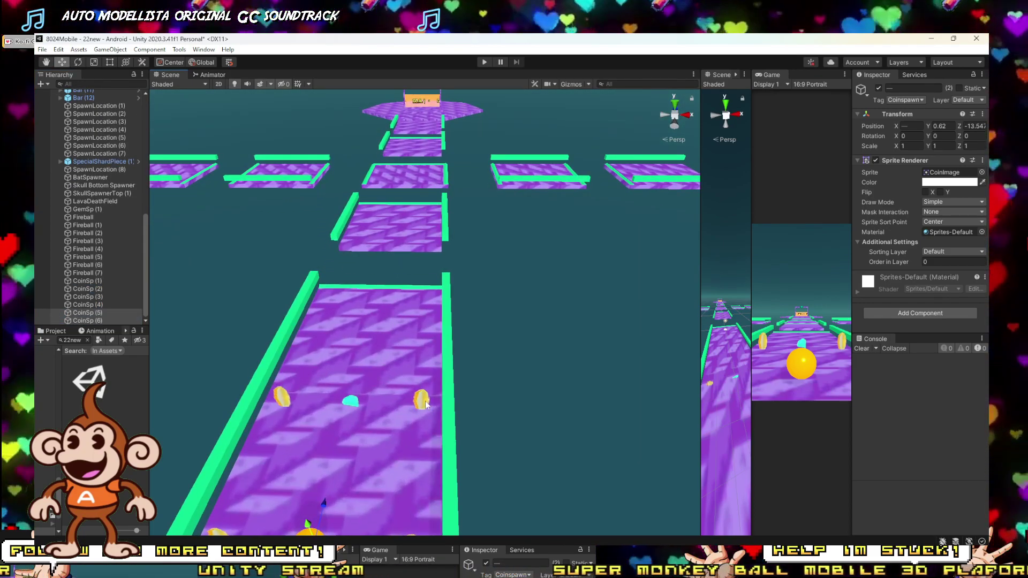
left_click(294, 404)
left_click(282, 396)
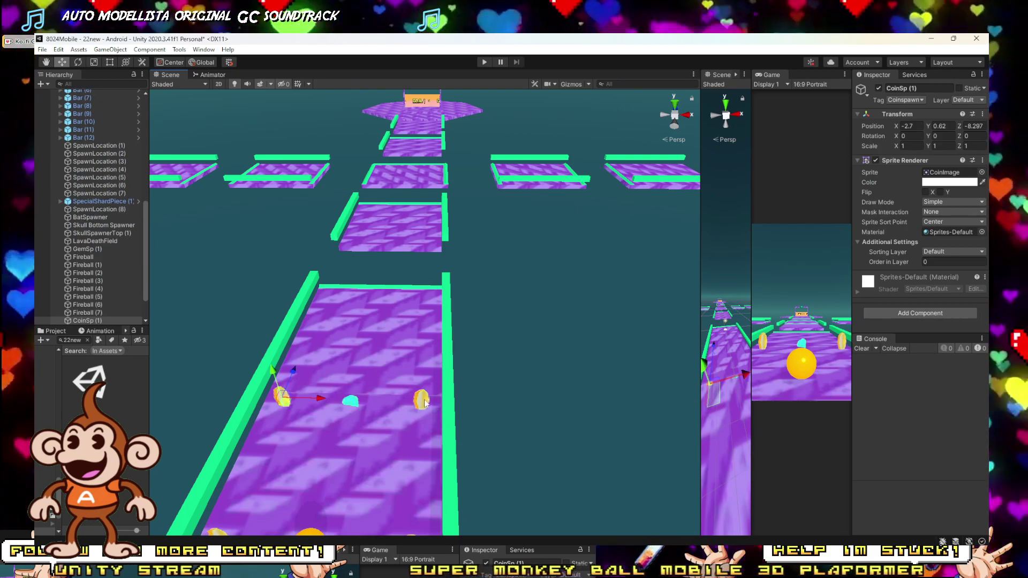
key("ctrl+d")
left_click_drag(293, 376, 401, 370)
key("ctrl+d")
key("ctrl+d")
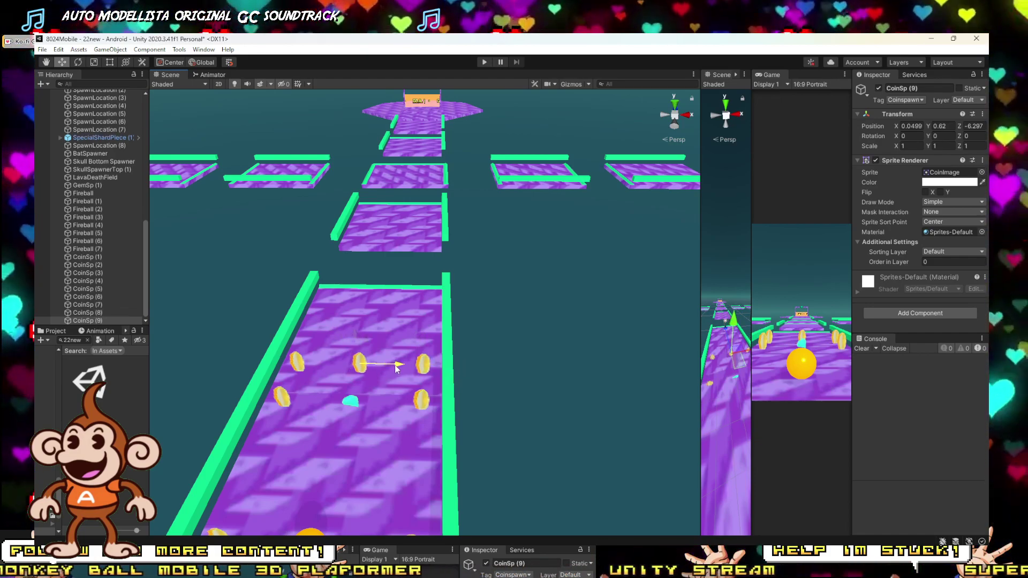
Duplicate the row of three coins twice, spacing the rows to the far end of the first platform, the last at about Z -1.047.
left_click(85, 304, "shift")
key("ctrl+d")
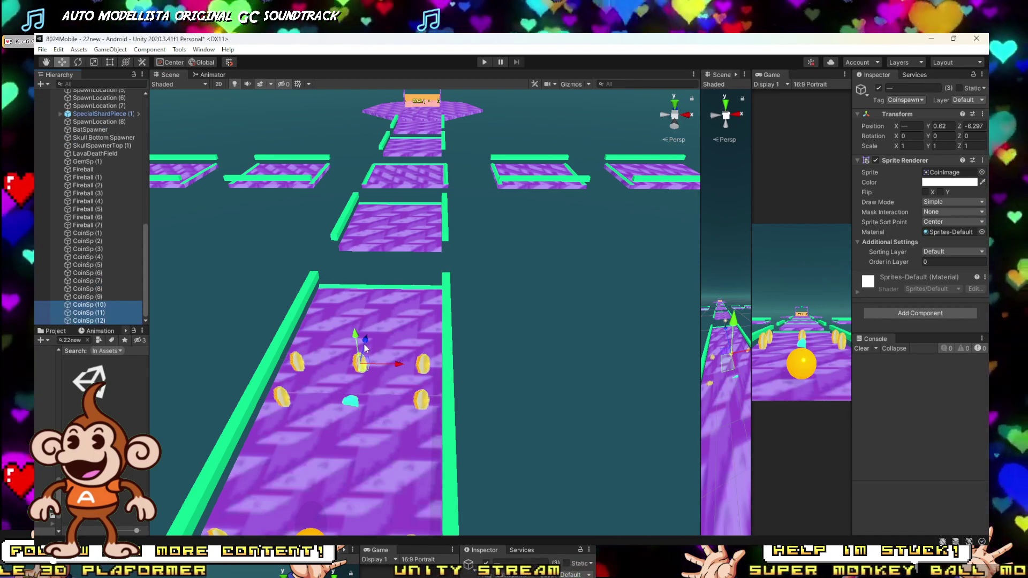
left_click_drag(365, 346, 376, 282)
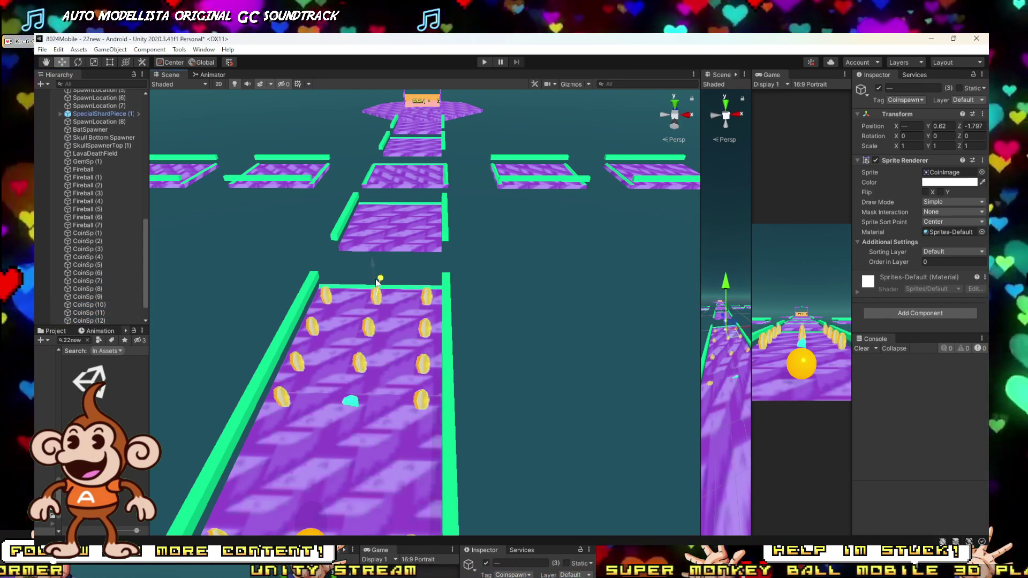
Duplicate the coin row onto the second central platform as three evenly spaced rows, the last at Z 12.953.
key("d")
right_click_drag(377, 289, 260, 269)
key("ctrl+d")
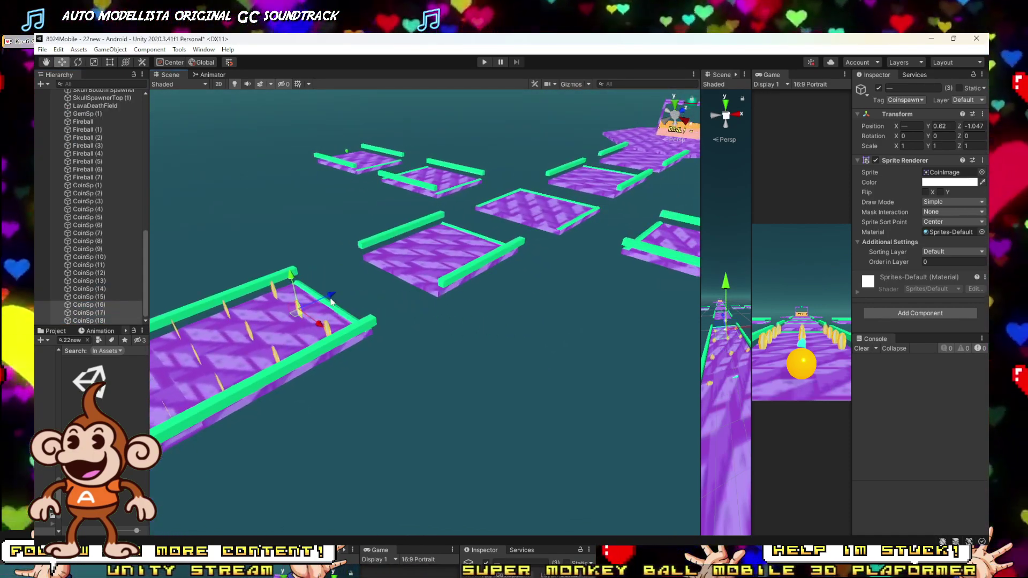
key("ctrl+d")
left_click_drag(436, 261, 503, 220)
key("ctrl+d")
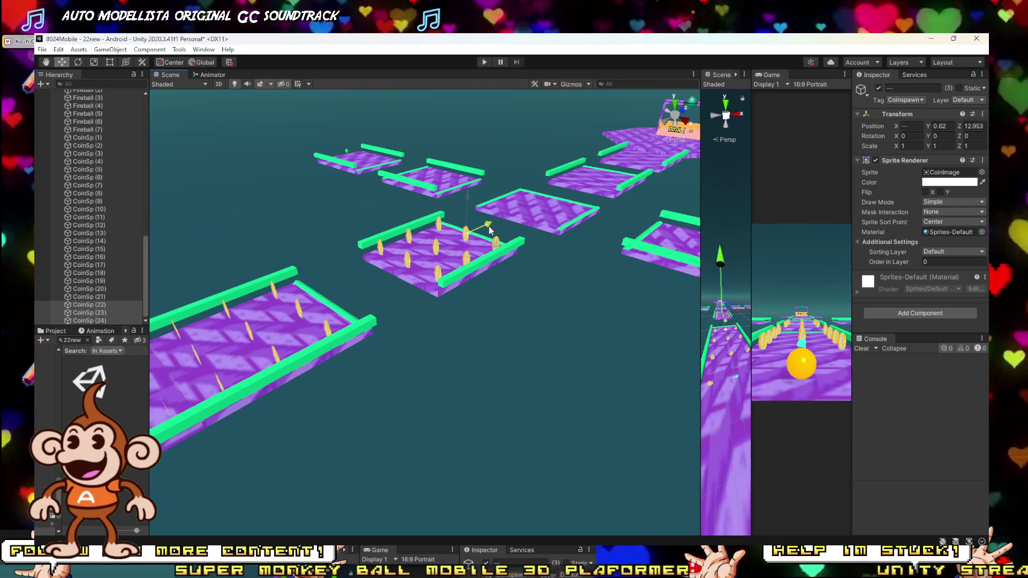
Duplicate the coin row onto the third central platform as three evenly spaced rows, the last at Z 25.953.
right_click_drag(485, 226, 385, 223)
key("d")
key("ctrl+d")
left_click_drag(370, 265, 376, 265)
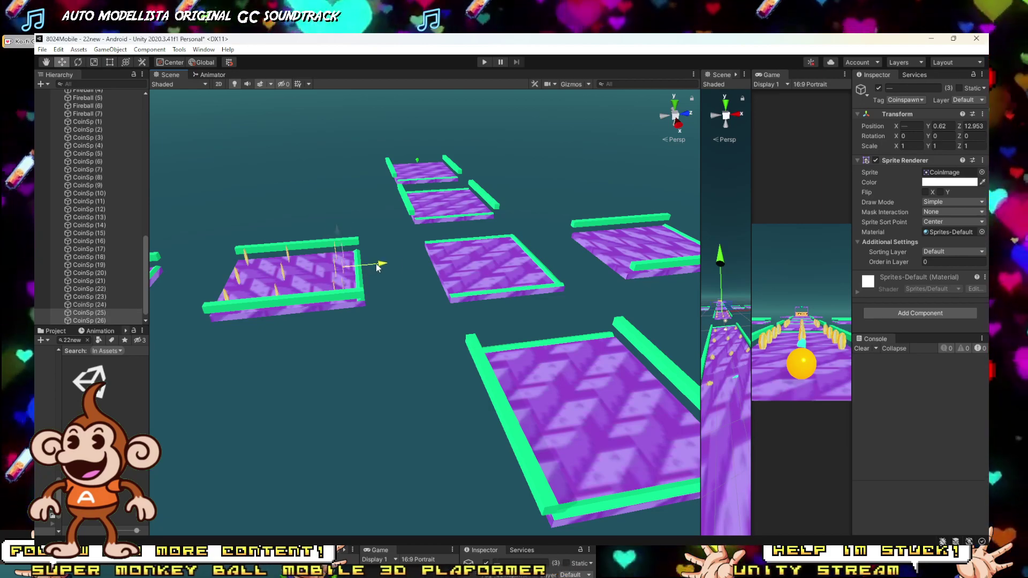
left_click_drag(488, 261, 482, 260)
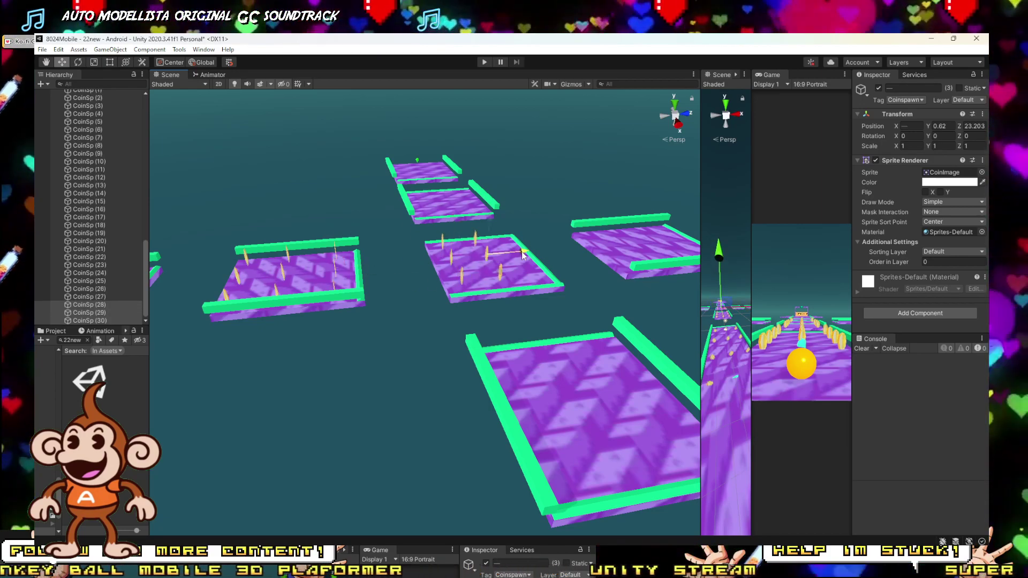
left_click_drag(564, 254, 558, 253)
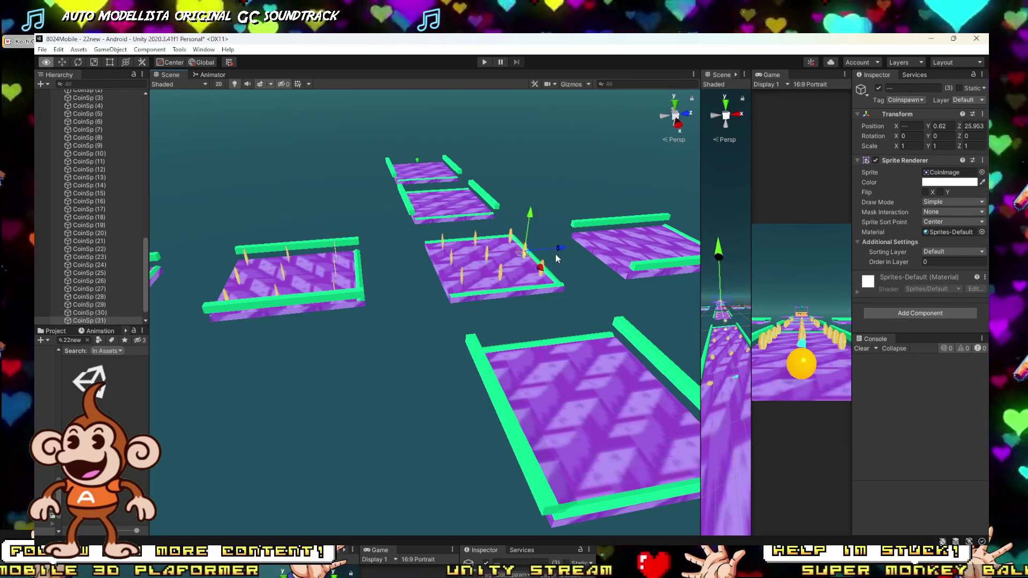
Duplicate the coin row onto the fourth central platform as three evenly spaced rows, from Z 32.453 to Z 38.953.
middle_click_drag(556, 254, 406, 250)
key("ctrl+d")
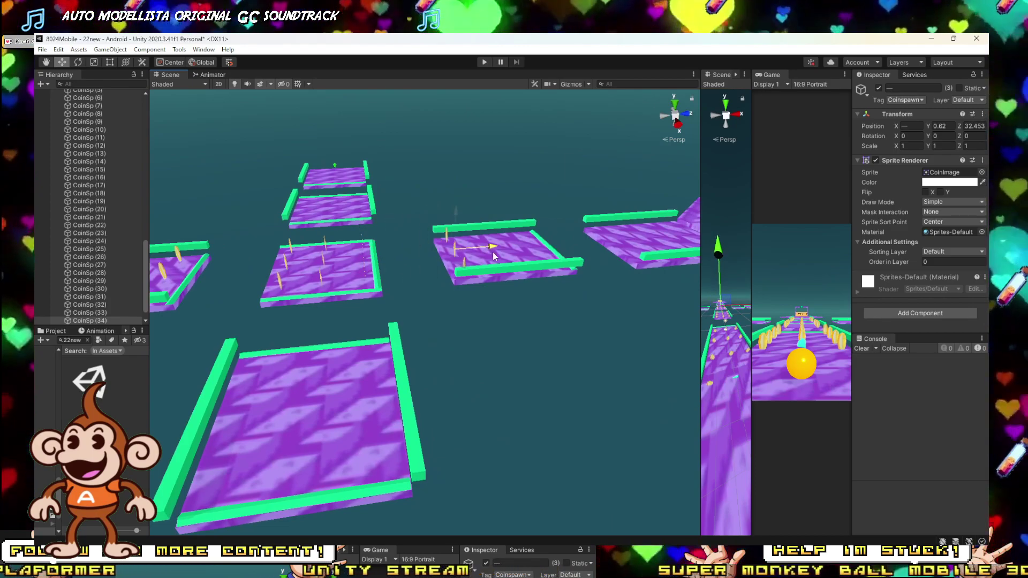
key("ctrl+d")
left_click_drag(486, 246, 571, 247)
key("ctrl+d")
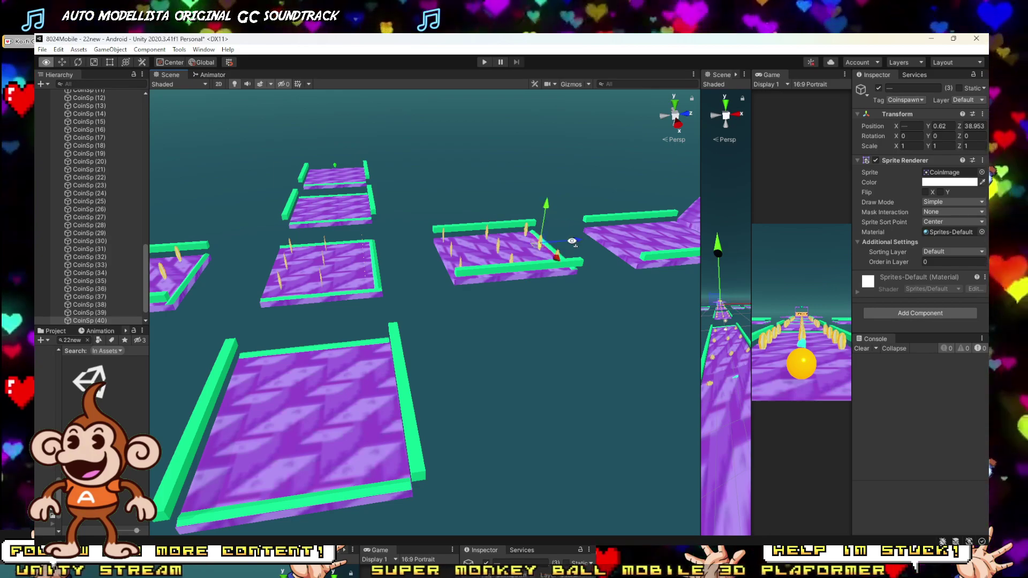
Duplicate the coin row onto the fifth central platform as three evenly spaced rows, the last at about Z 52.203.
right_click_drag(572, 245, 376, 332)
key("w")
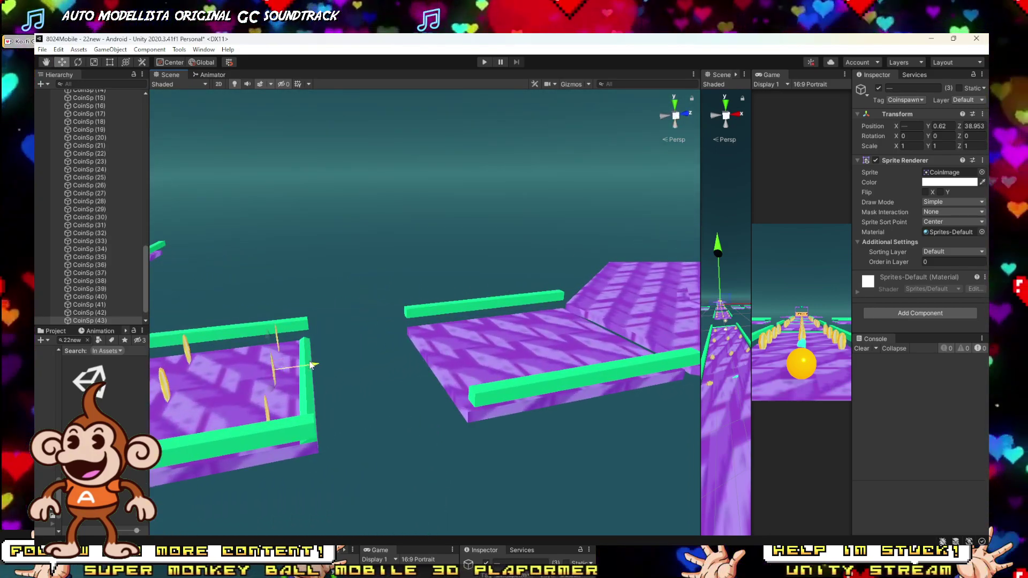
key("ctrl+d")
left_click_drag(483, 354, 621, 316)
key("ctrl+d")
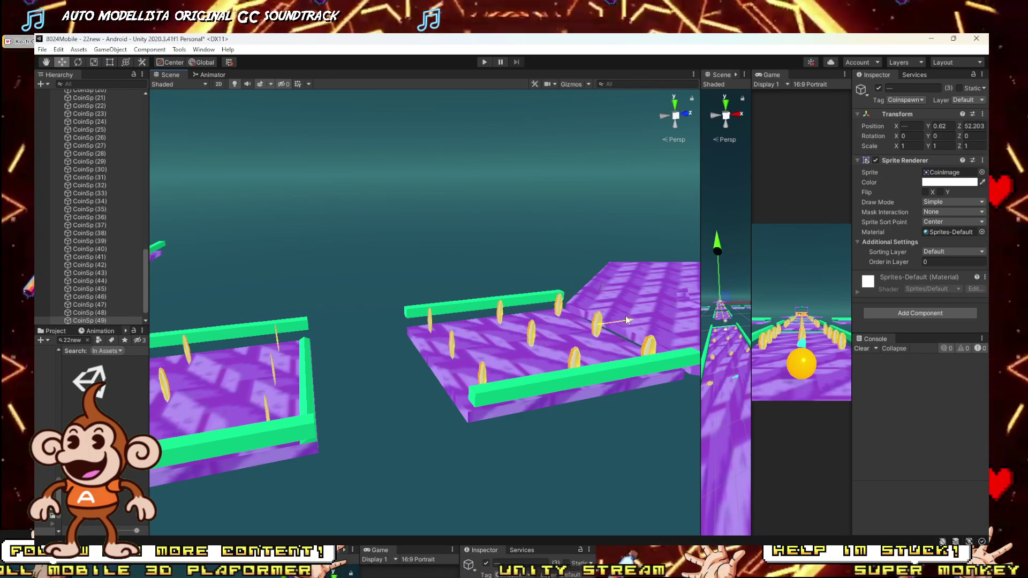
Duplicate the coin row once more onto the near edge of the goal platform, at Z 54.453.
middle_click_drag(619, 316, 401, 297)
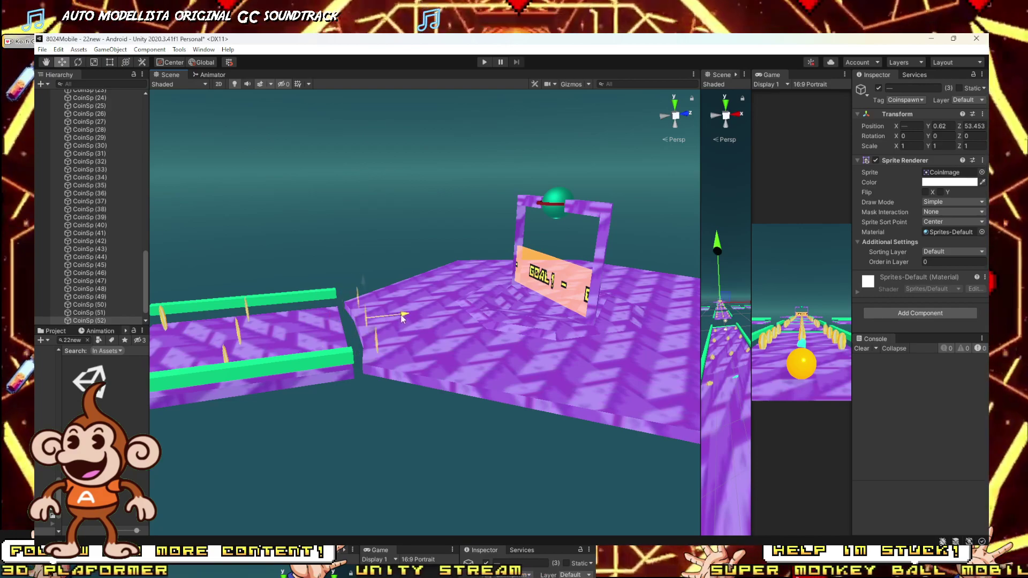
right_click_drag(403, 315, 465, 304)
middle_click_drag(375, 311, 409, 352)
key("s")
Duplicate the gem on the long starting platform and move the copy onto the third central platform, at Z 23.03.
right_click_drag(409, 353, 595, 423)
key("w")
key("w")
left_click(554, 408)
left_click(557, 403)
key("s")
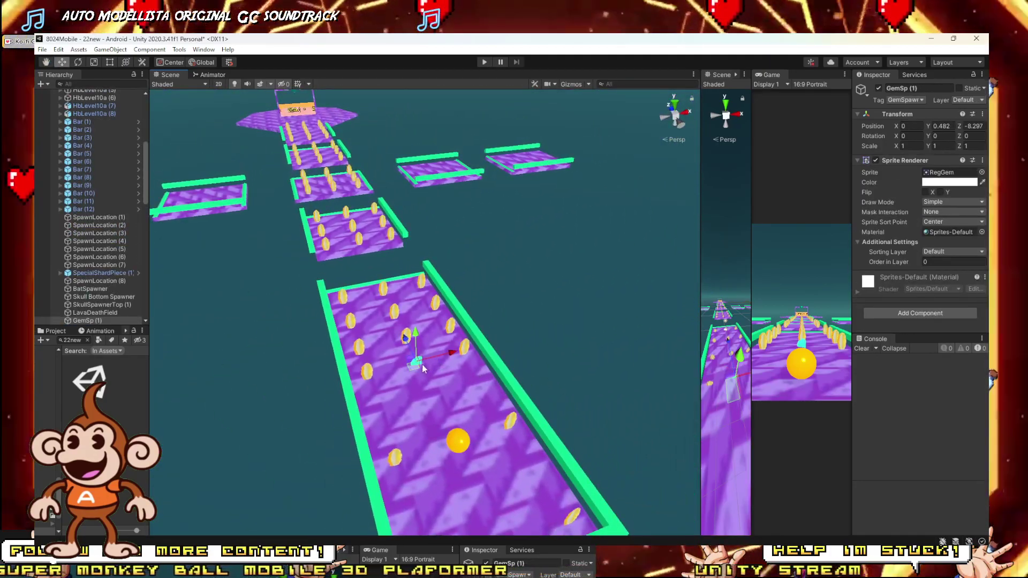
key("ctrl+d")
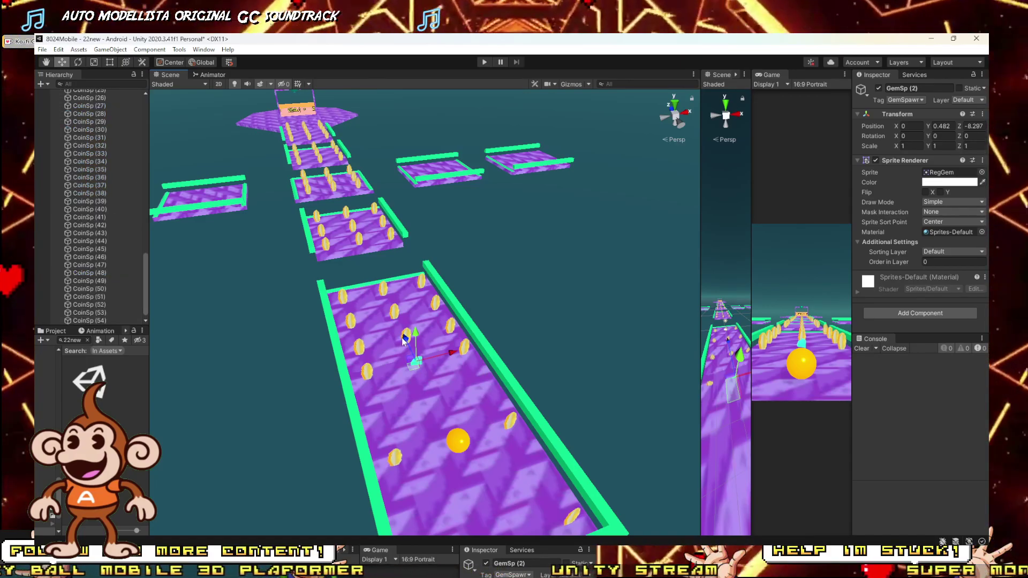
left_click_drag(301, 181, 300, 177)
mouse_move(300, 177)
right_mouse_down()
mouse_move(292, 86)
mouse_move(299, 181)
right_mouse_up()
key("w")
left_click_drag(299, 181, 315, 206, "alt")
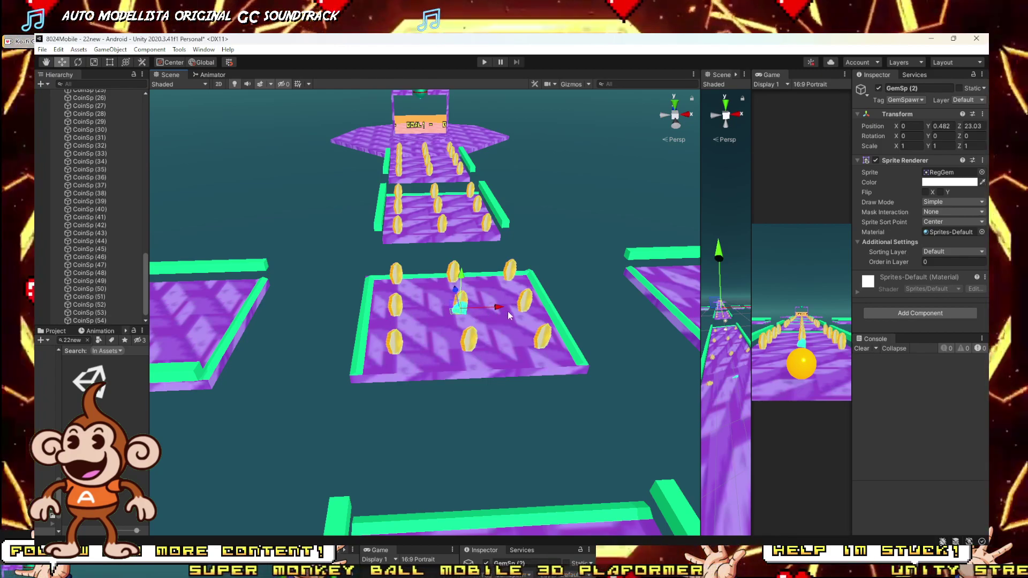
Move the gem copy sideways to the centre of the adjacent negative-X platform, at X -13.29.
left_click_drag(258, 329, 245, 331)
key("a")
mouse_move(245, 331)
right_mouse_down()
mouse_move(239, 316)
mouse_move(251, 349)
right_mouse_up()
key("w")
left_click_drag(251, 352, 418, 341, "alt")
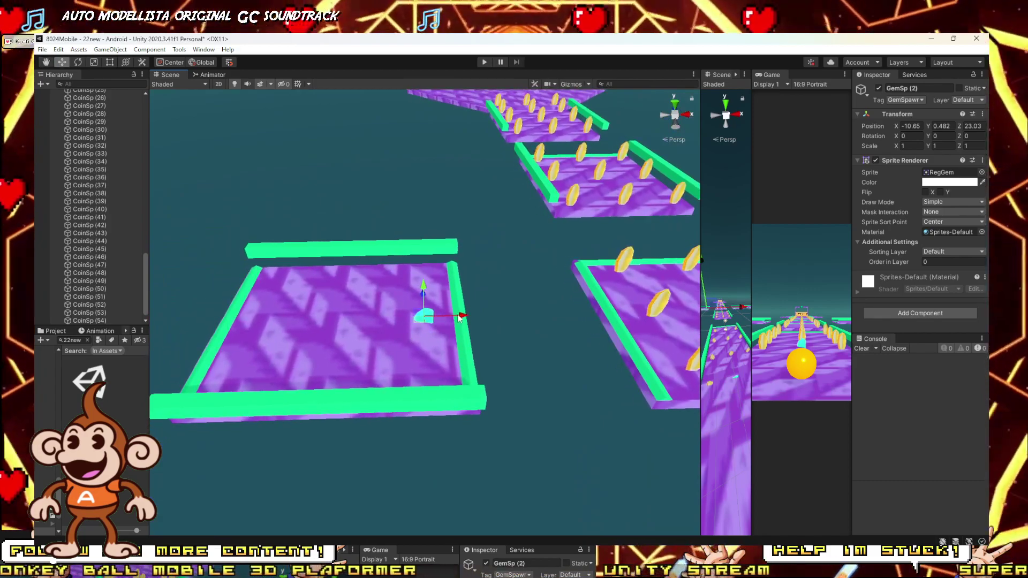
left_click_drag(344, 328, 378, 323)
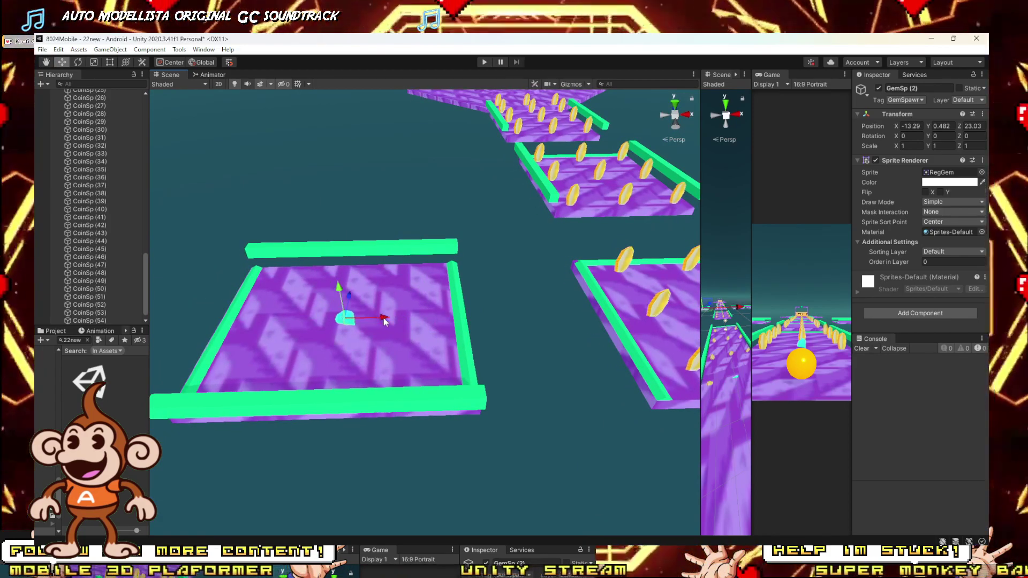
Duplicate the centre gem four times, placing one copy in each corner of the inner negative-X platform.
key("w")
right_click_drag(360, 331, 336, 375)
key("s")
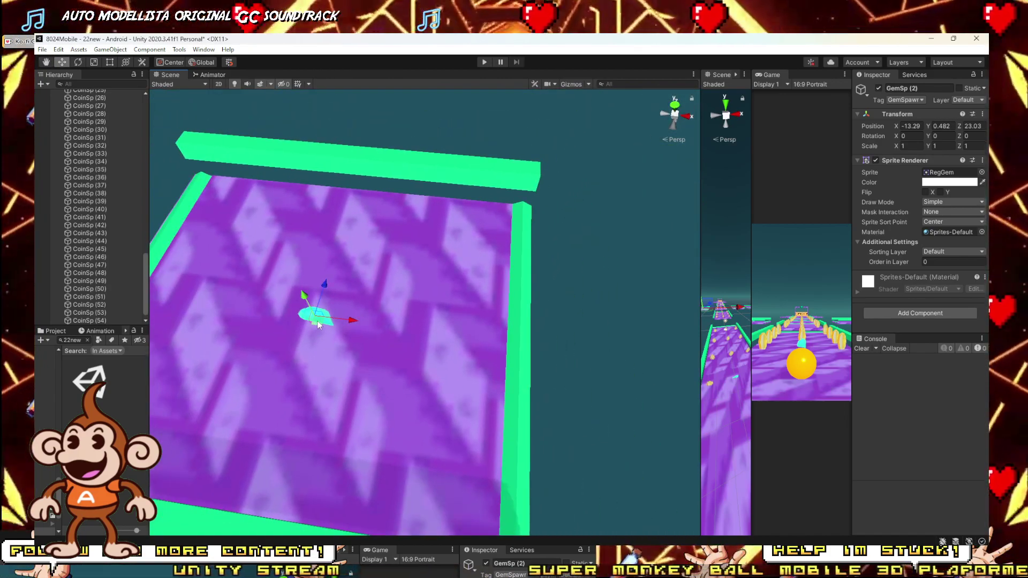
key("ctrl+d")
left_click_drag(318, 323, 464, 472)
key("ctrl+d")
key("ctrl+d")
scroll(465, 378, "down", 5)
mouse_move(496, 407)
right_mouse_down()
mouse_move(484, 411)
mouse_move(498, 397)
mouse_move(487, 414)
right_mouse_up()
key("ctrl+d")
left_click_drag(489, 422, 301, 409)
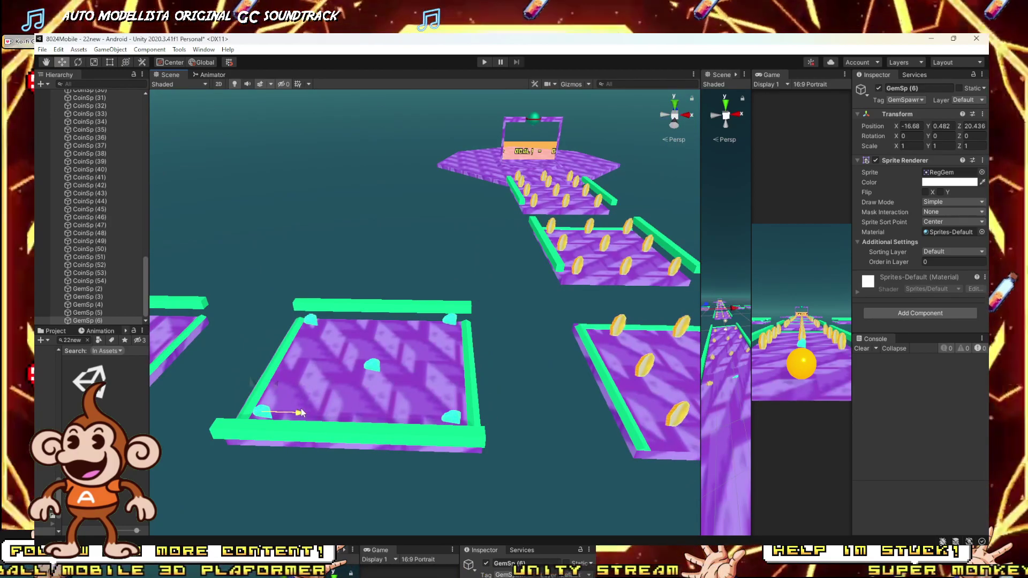
Select the centre gem of the inner negative-X platform, the first of its five gems.
right_click_drag(316, 414, 317, 415)
key("s")
key("a")
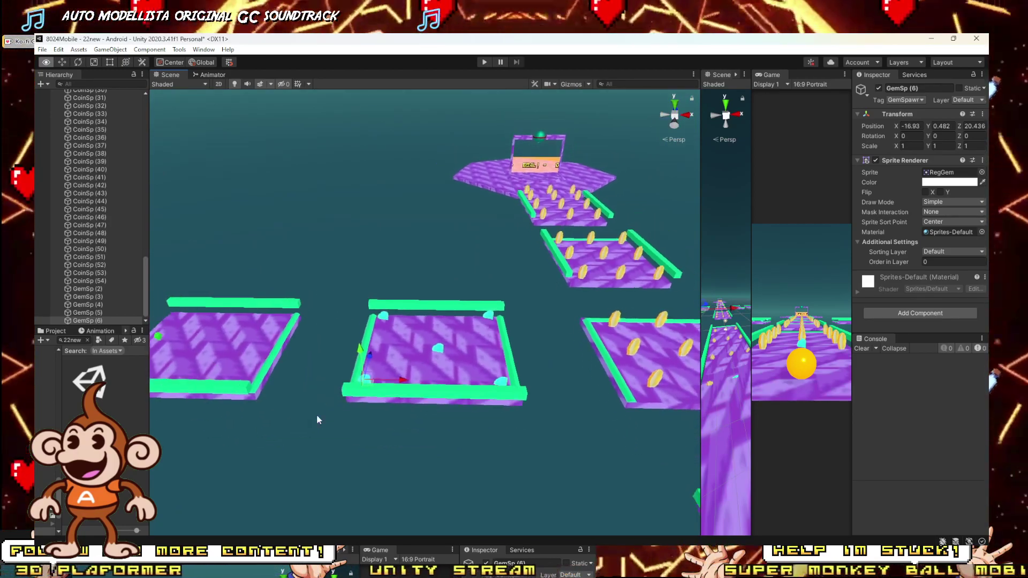
left_click(81, 289)
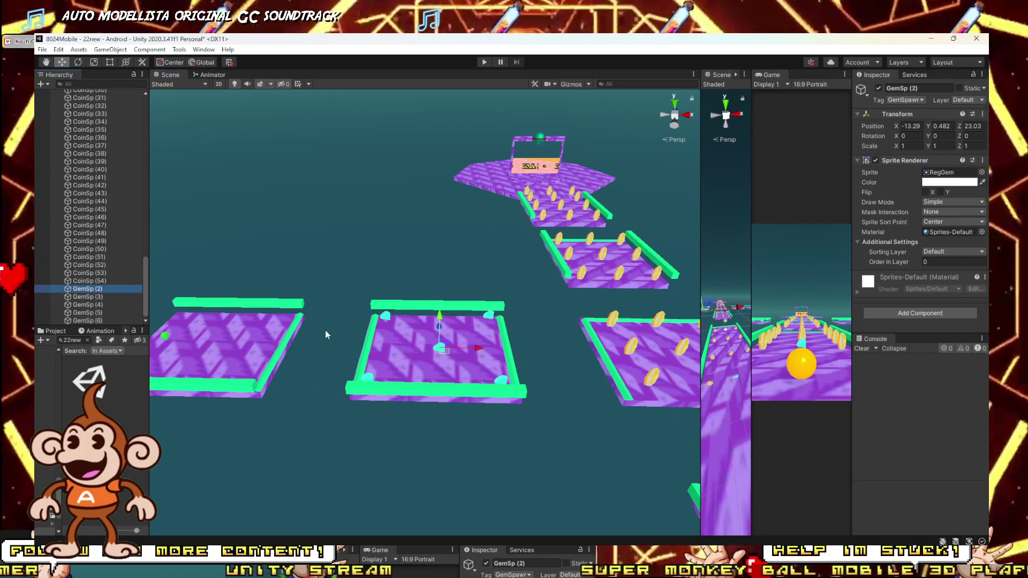
key("ctrl+d")
left_click_drag(482, 346, 211, 338)
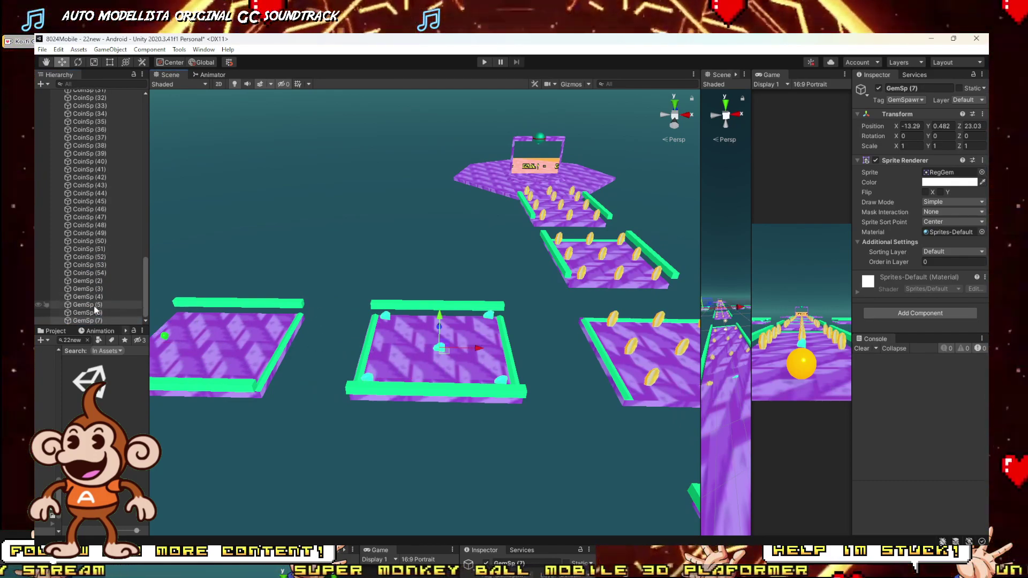
key("ctrl+z")
key("ctrl+z")
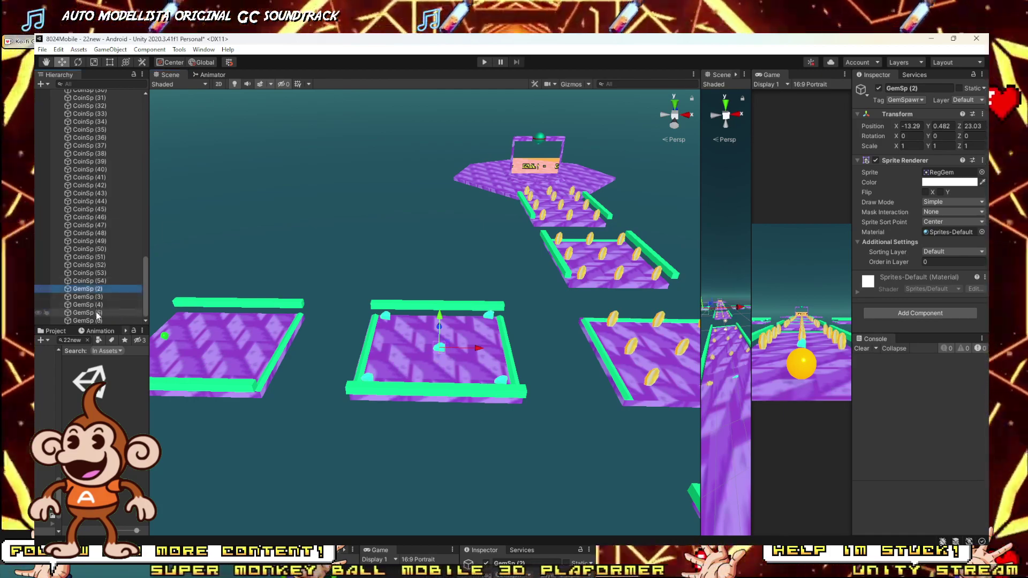
Extend the selection to all five gems and duplicate them onto the outer negative-X platform.
left_click(85, 321, "shift")
key("ctrl+d")
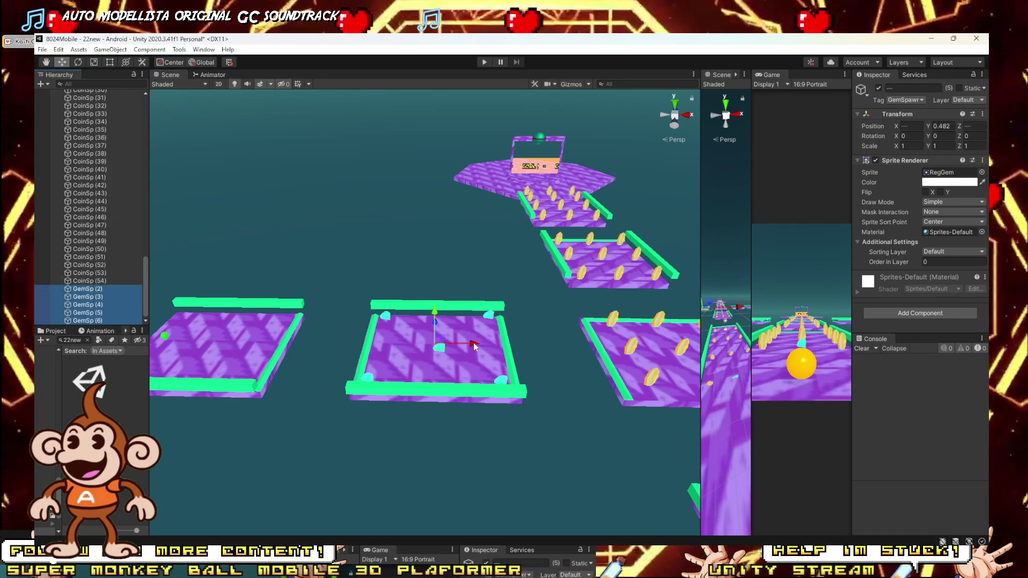
left_click_drag(473, 349, 327, 346)
left_click_drag(244, 345, 239, 349)
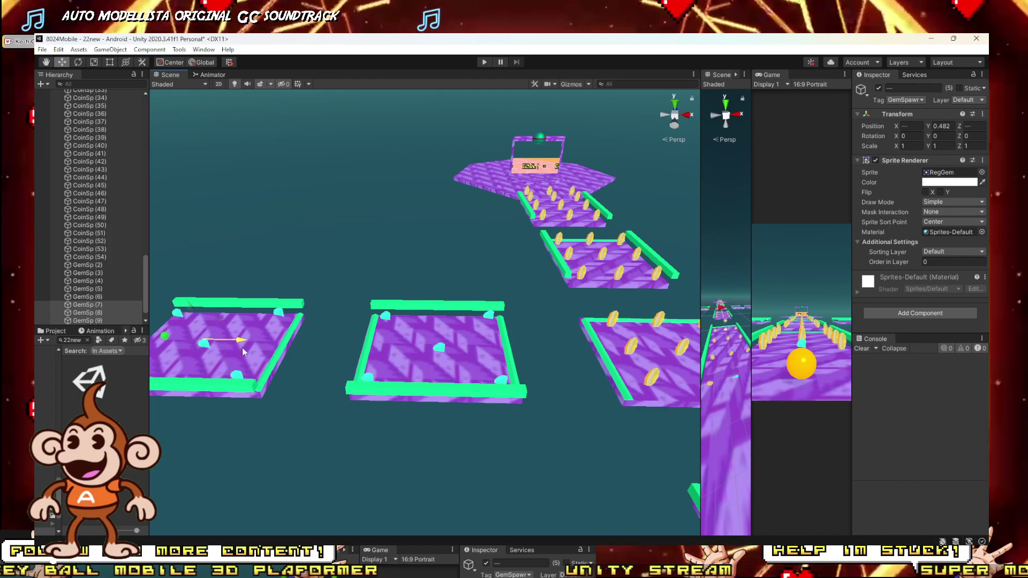
Duplicate the five-gem pattern onto the inner and outer platforms on the positive-X side.
scroll(243, 352, "down", 6)
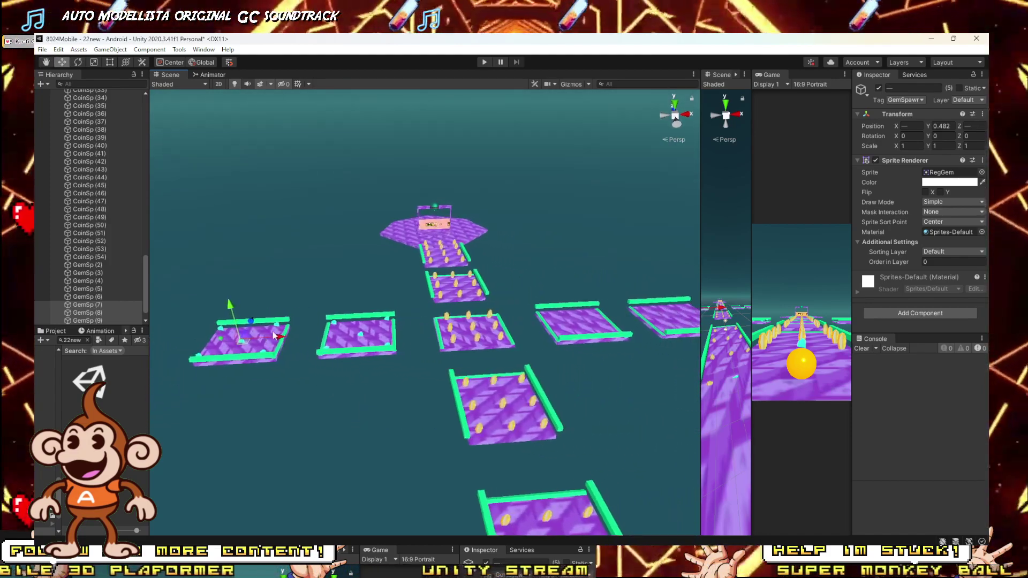
key("ctrl+d")
left_click_drag(274, 336, 613, 336)
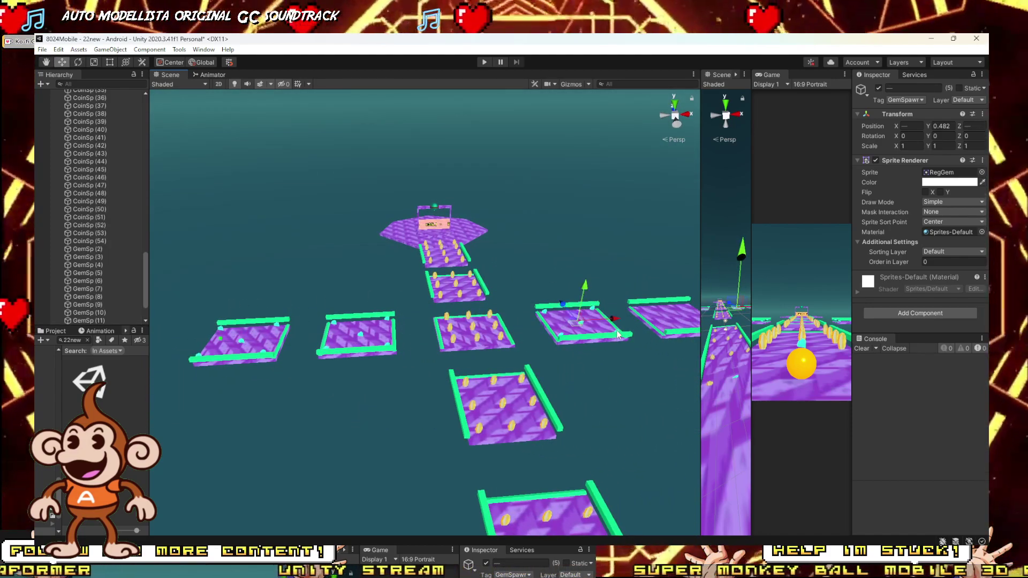
key("d")
right_click_drag(617, 330, 608, 351)
key("w")
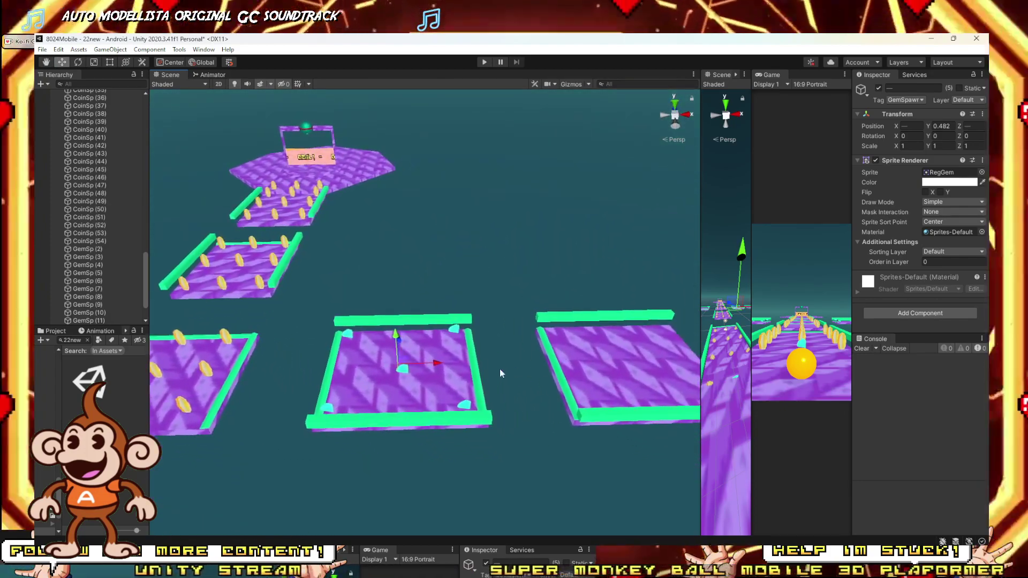
left_click_drag(438, 364, 672, 363)
key("ctrl+d")
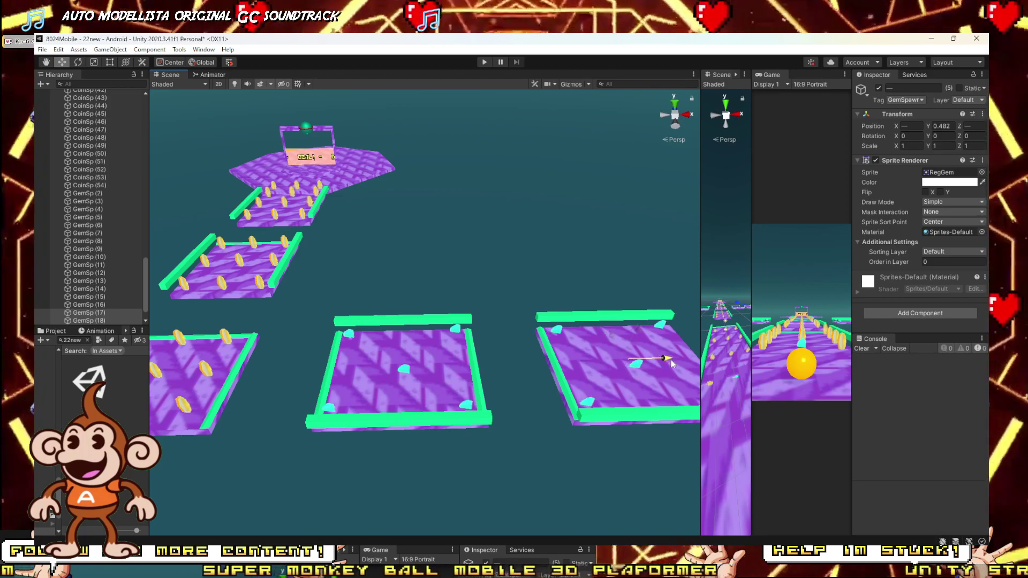
Duplicate the three-coin row at the goal platform's near edge into two more rows toward the goal, the last at Z 58.703.
key("d")
right_click_drag(632, 359, 428, 423)
key("e")
left_click(445, 442)
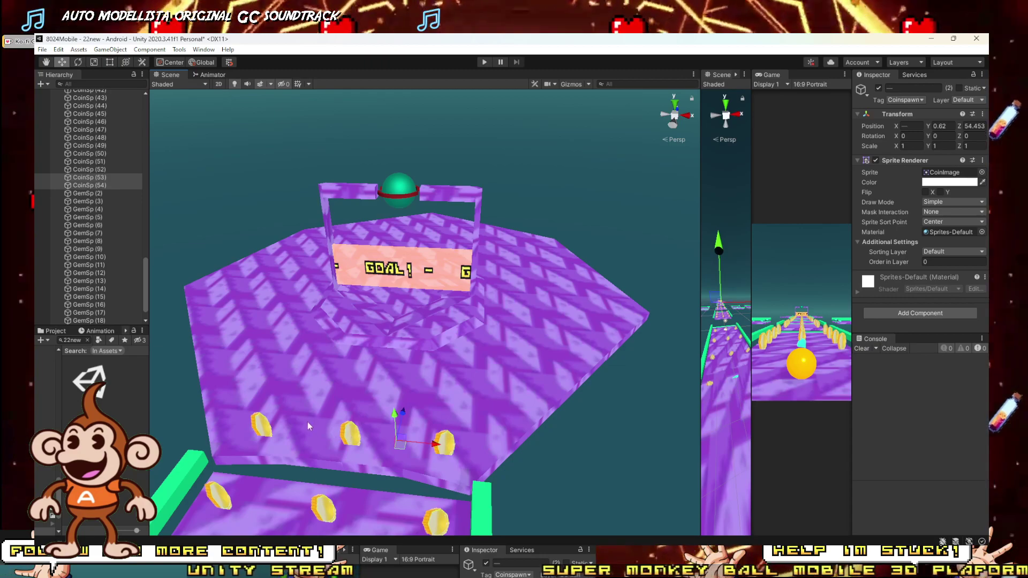
left_click(262, 431, "shift")
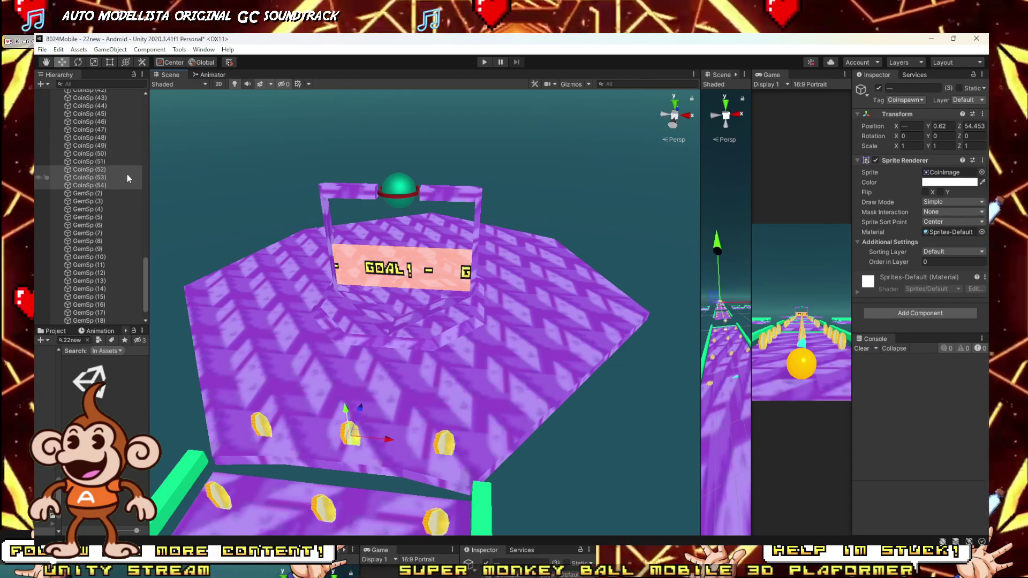
key("ctrl+d")
left_click_drag(359, 404, 398, 329)
key("ctrl+d")
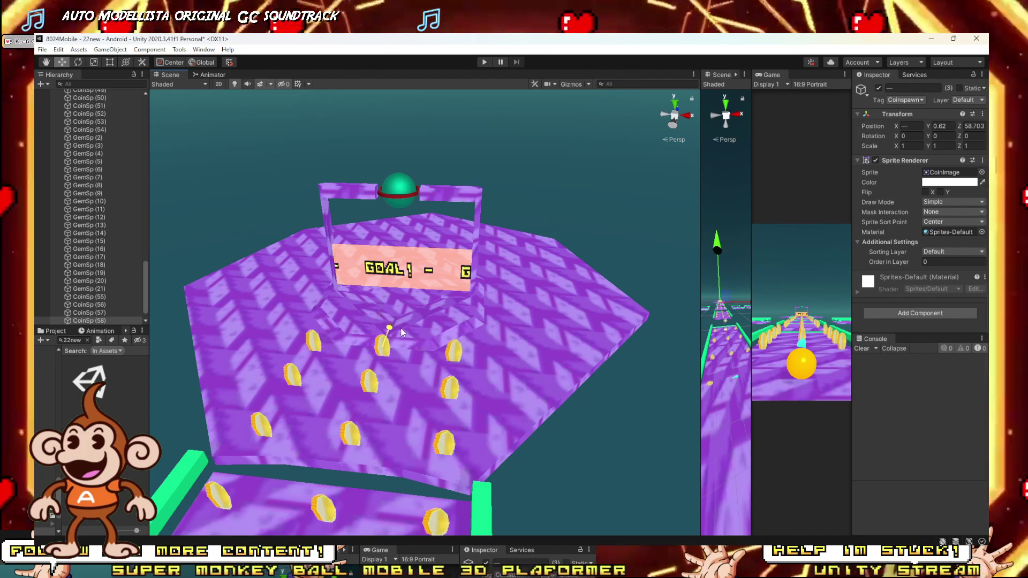
Widen the two coin rows nearest the goal by duplicating their end pair outward on both sides, to X -5.45 on the negative side.
left_click(456, 348)
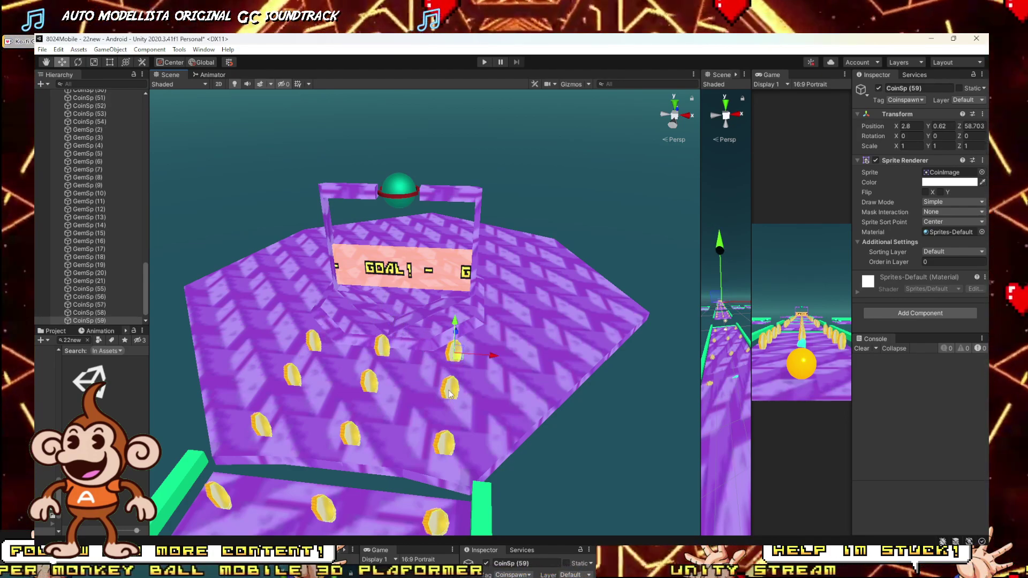
left_click(450, 394, "ctrl")
key("ctrl+d")
left_click_drag(491, 371, 269, 389, "ctrl")
key("ctrl+d")
key("ctrl+d")
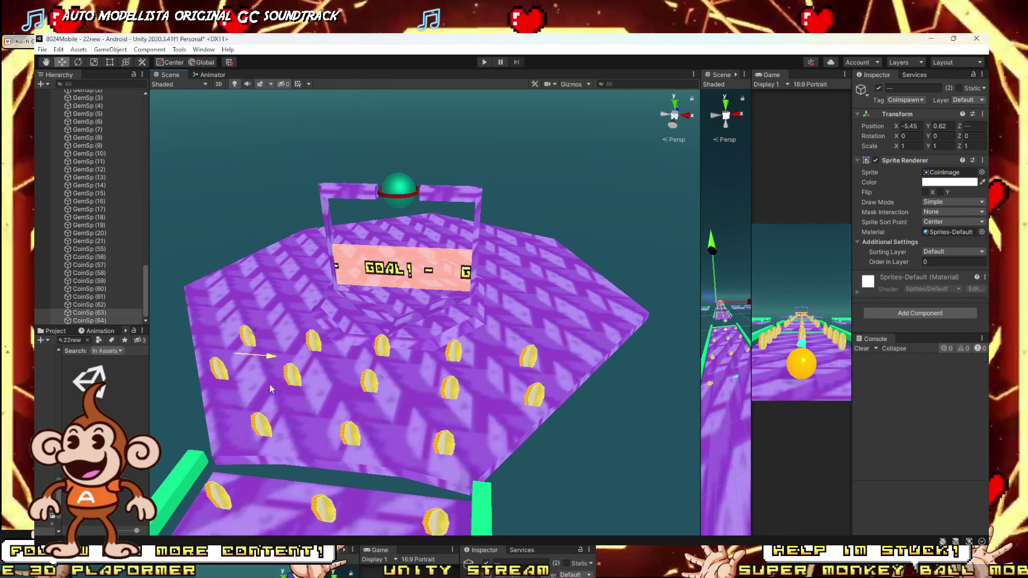
Add one more coin at each end of the row at Z 58.703, the negative-side coin at X -7.45.
left_click(247, 337)
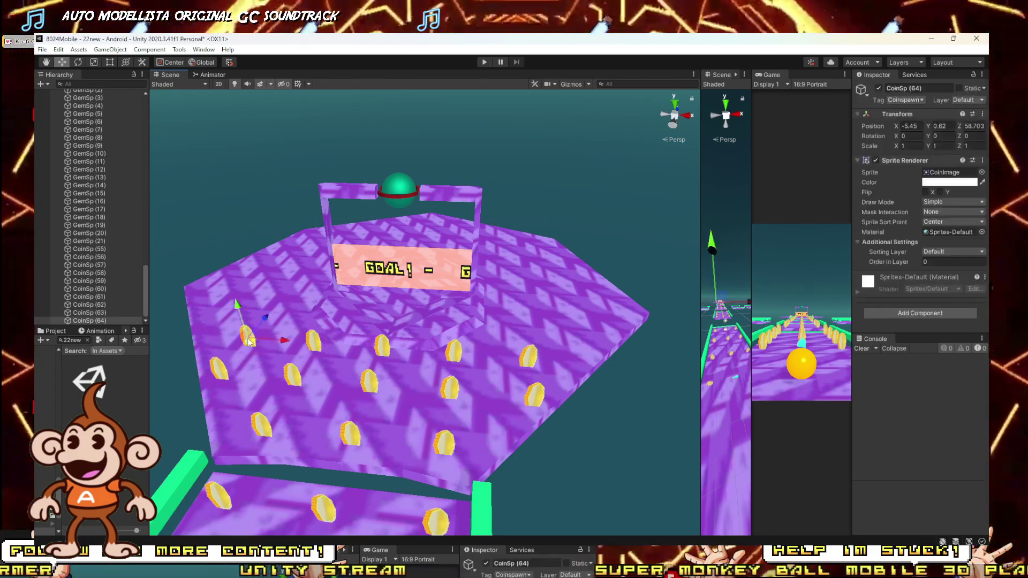
left_click_drag(282, 346, 234, 347)
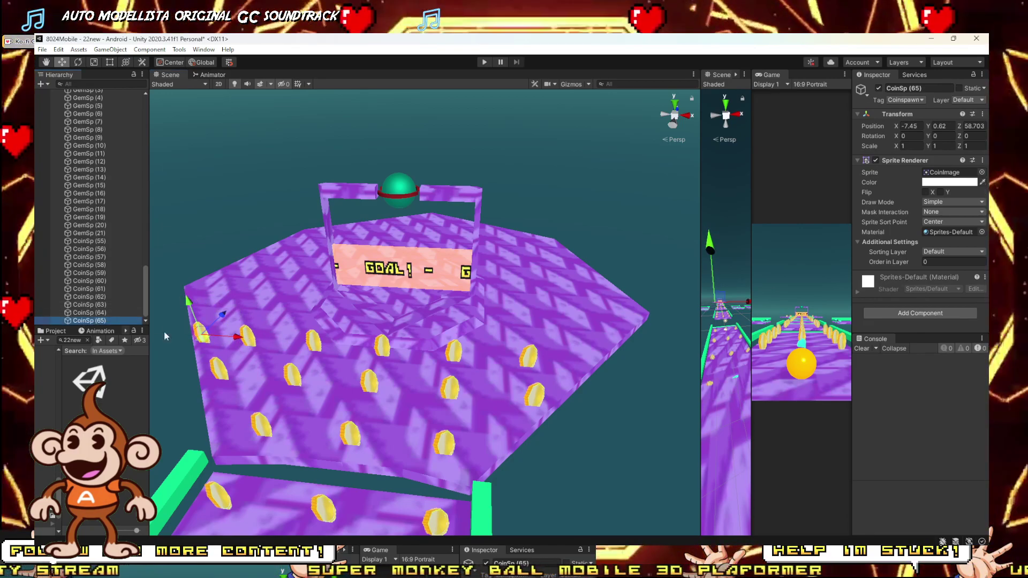
key("ctrl+d")
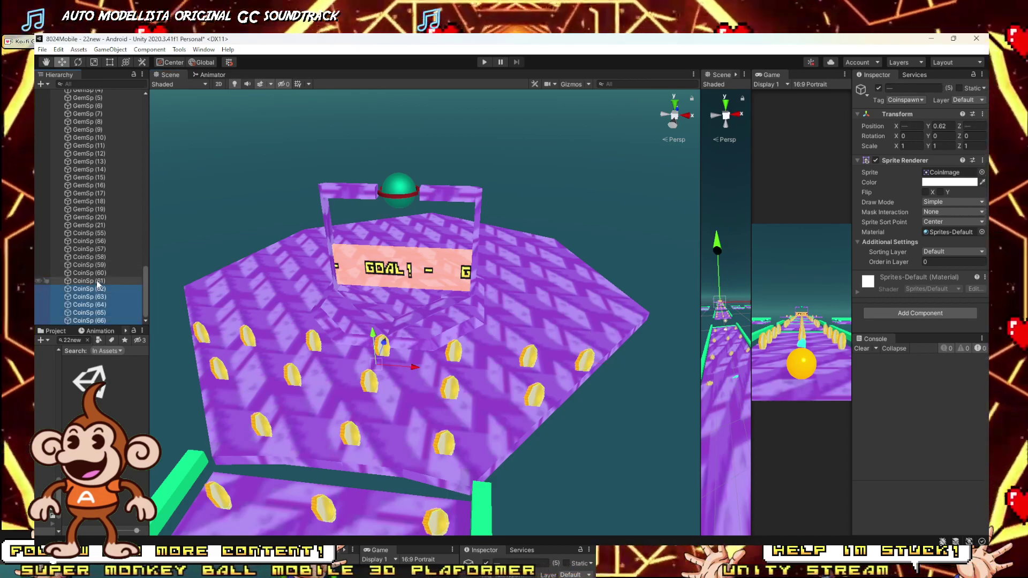
Select the seven-coin row in front of the goal and duplicate it behind the goal, at about Z 71.953.
left_click(461, 350)
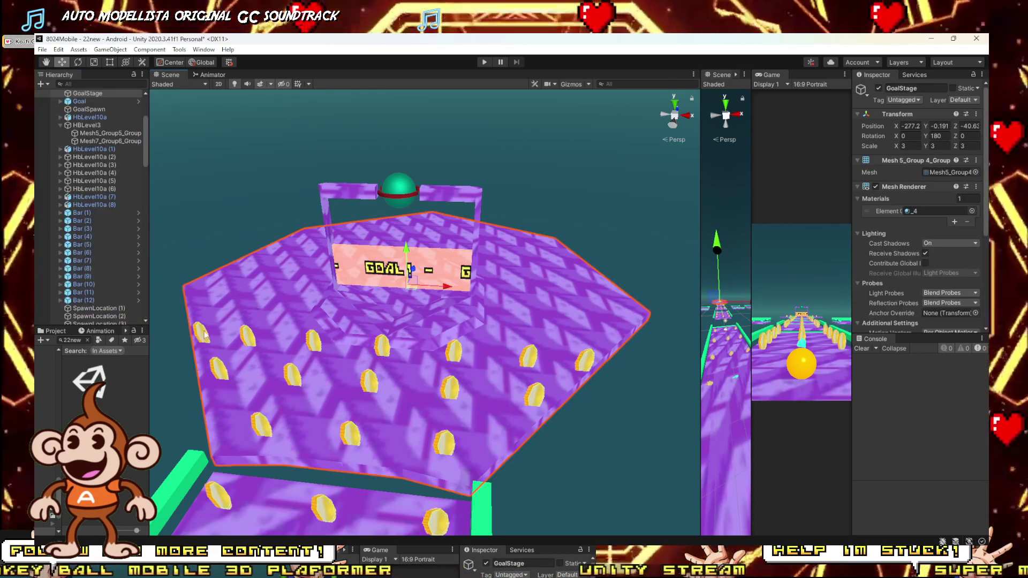
left_click(201, 334)
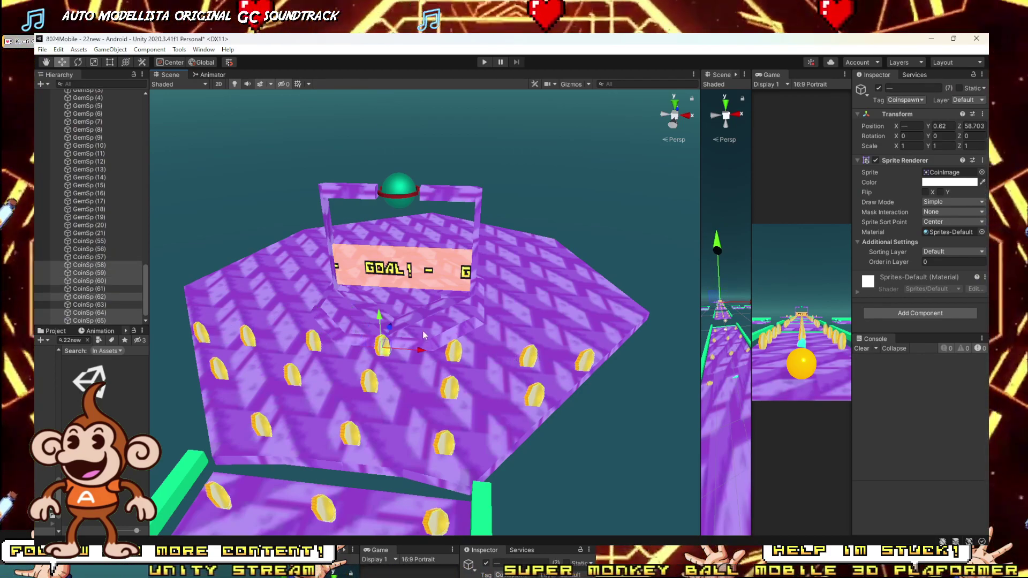
key("ctrl+d")
left_click_drag(390, 326, 389, 326)
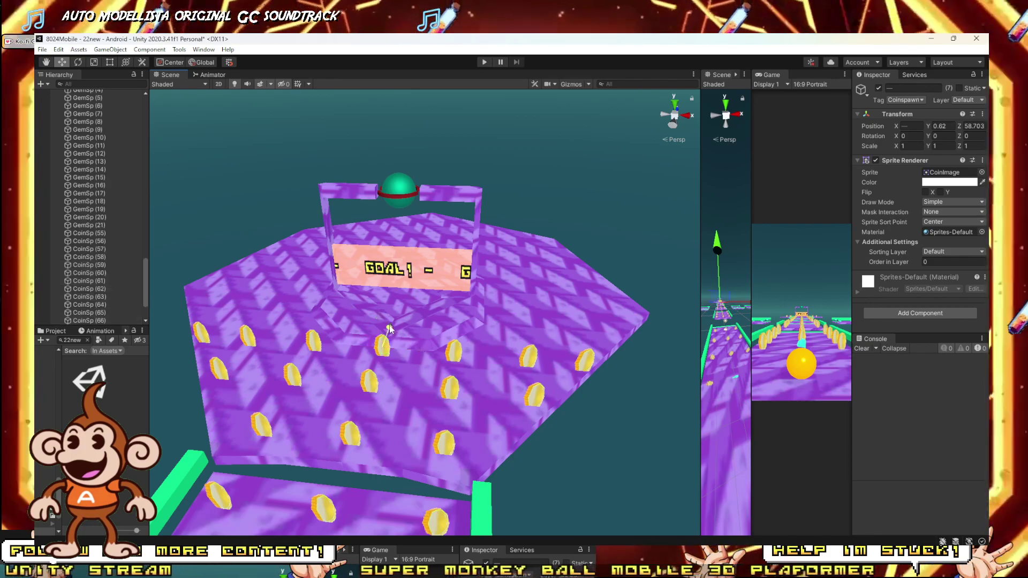
left_click_drag(444, 232, 446, 223)
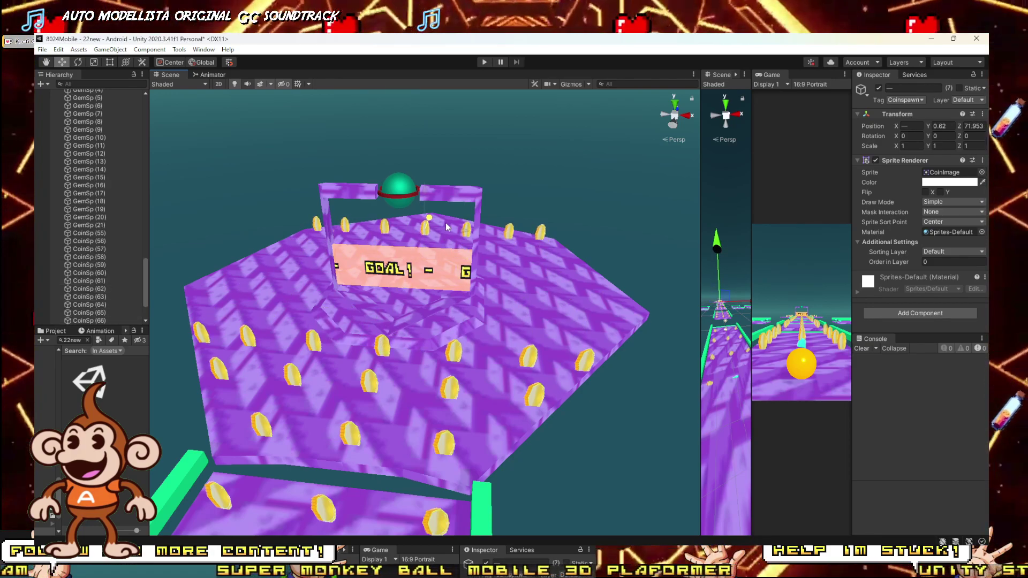
Duplicate the seven-coin row into three more rows farther behind the goal, the last at about Z 76.22.
right_click_drag(446, 223, 245, 231)
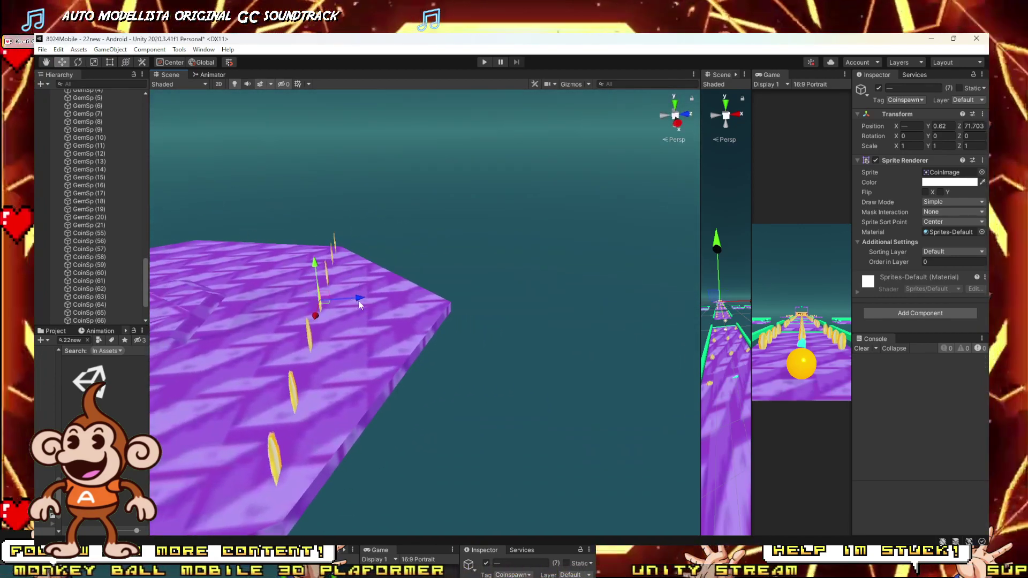
left_click_drag(410, 297, 419, 296)
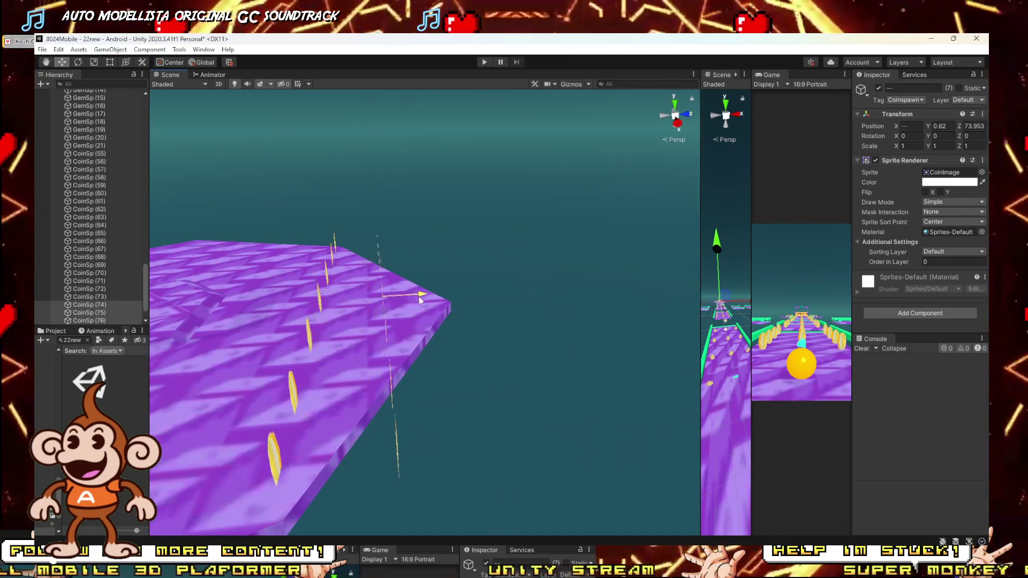
right_click_drag(419, 297, 458, 274)
left_click_drag(456, 268, 500, 255)
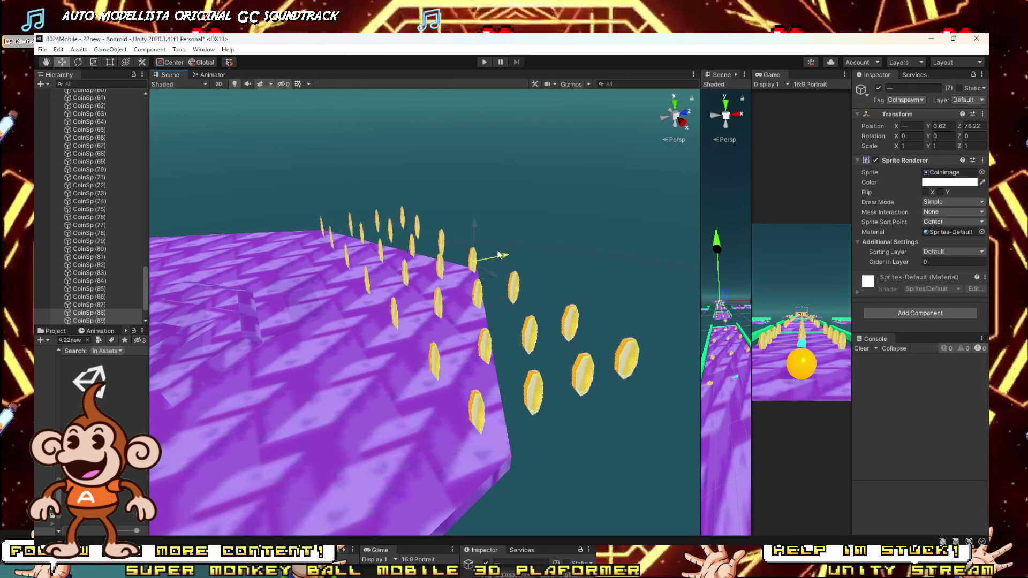
Delete the coins behind the goal that hang past the platform's outer edges.
right_click_drag(417, 263, 500, 267)
key("a")
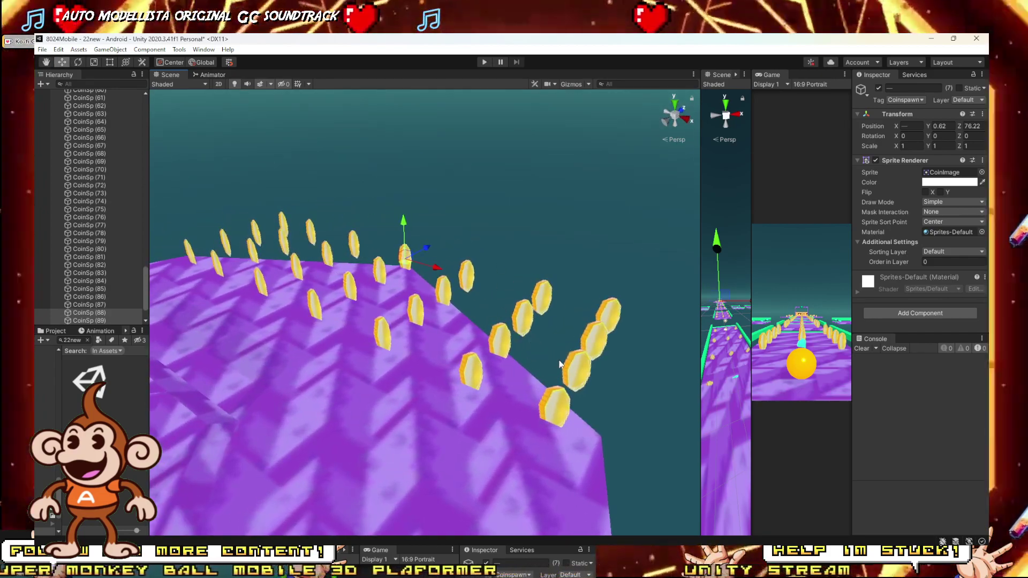
left_click(578, 371)
key("Delete")
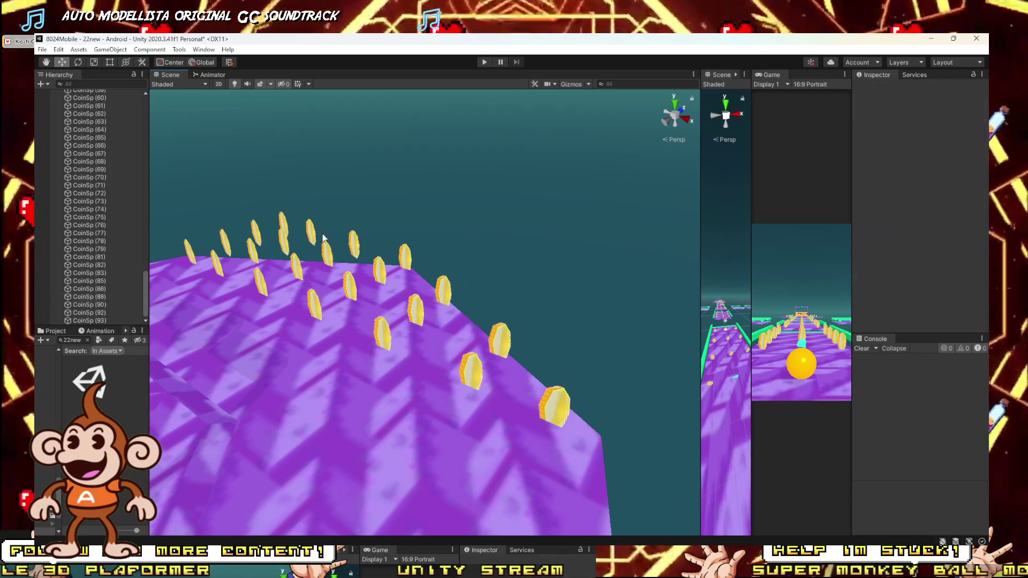
left_click(282, 234)
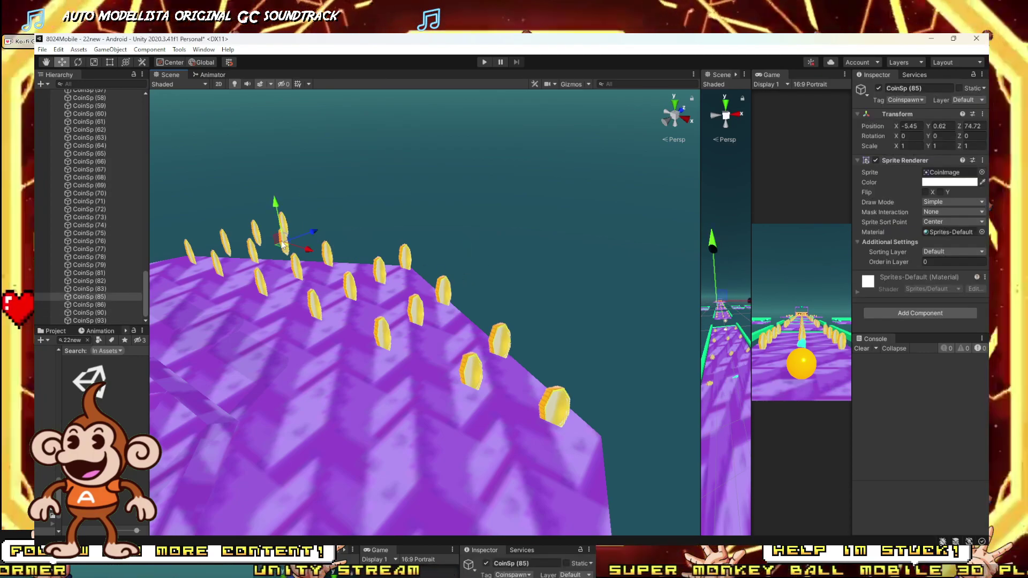
key("Delete")
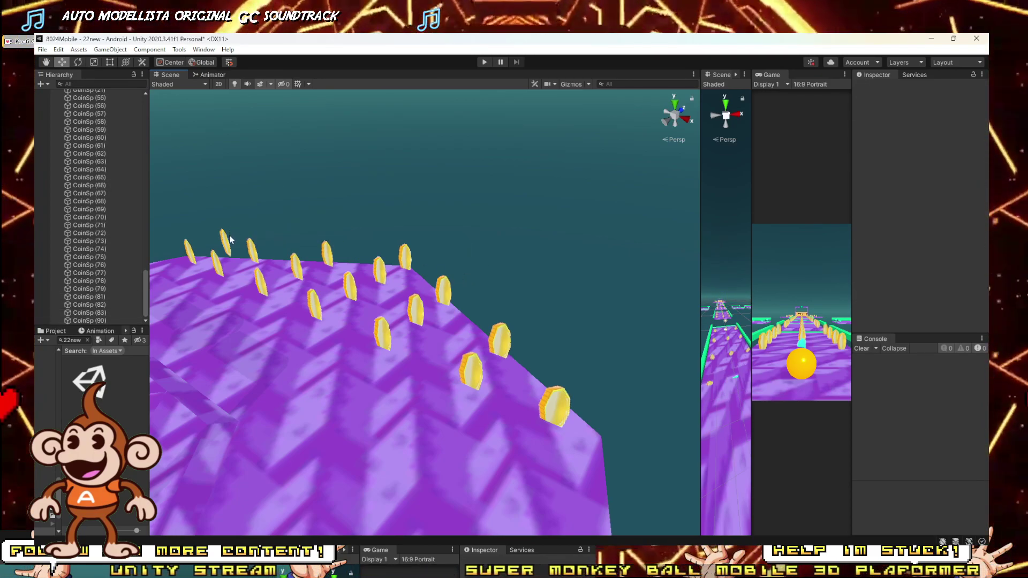
left_click(222, 244)
key("Delete")
Remove the Sprite Renderer from all coin and gem spawn points listed from CoinSp (1) through CoinSp (90).
right_click_drag(222, 244, 370, 268)
scroll(370, 320, "down", 10)
key("s")
key("w")
key("s")
key("w")
left_click(69, 321)
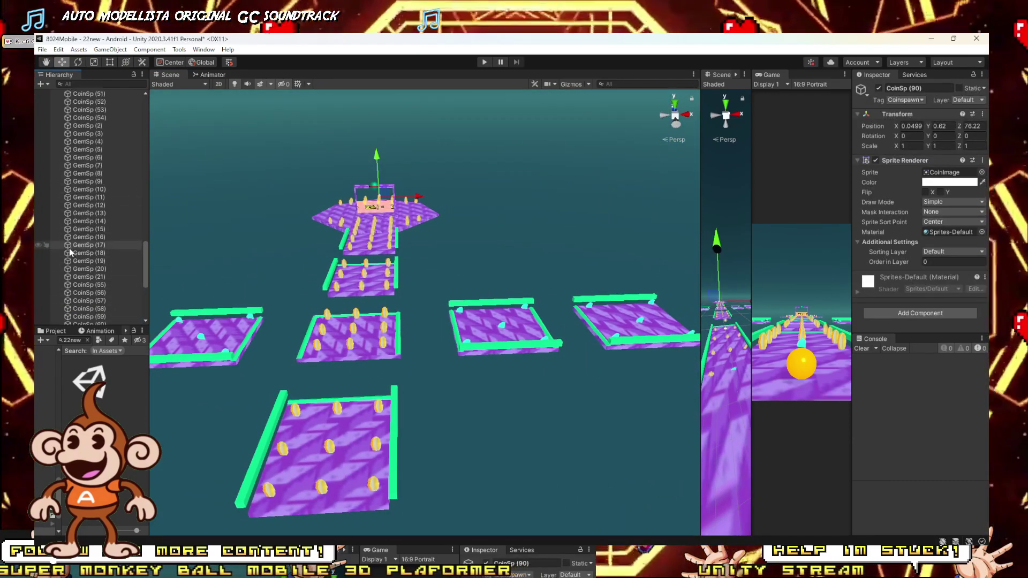
scroll(69, 249, "up", 10)
scroll(80, 241, "up", 15)
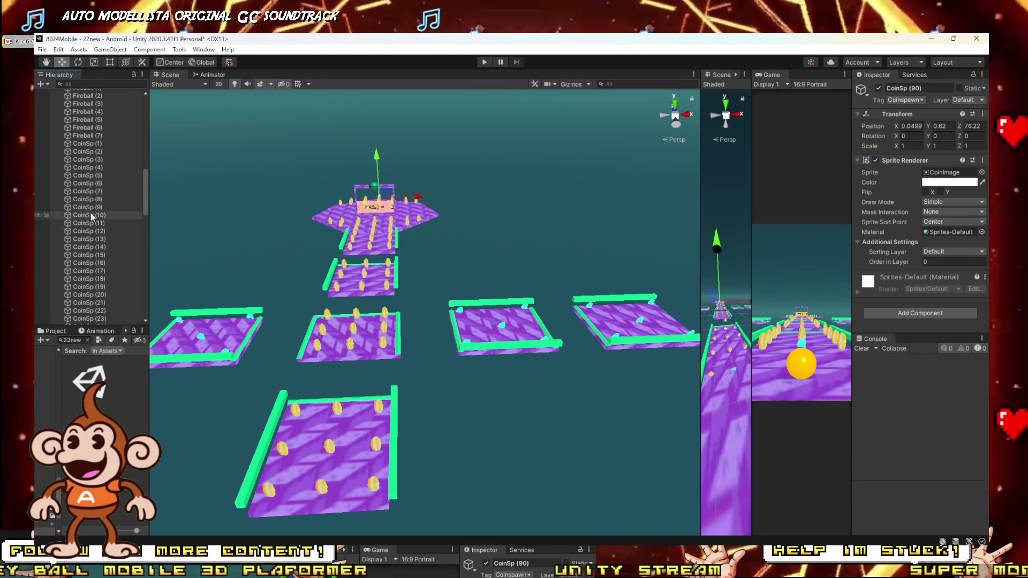
scroll(97, 241, "down", 2)
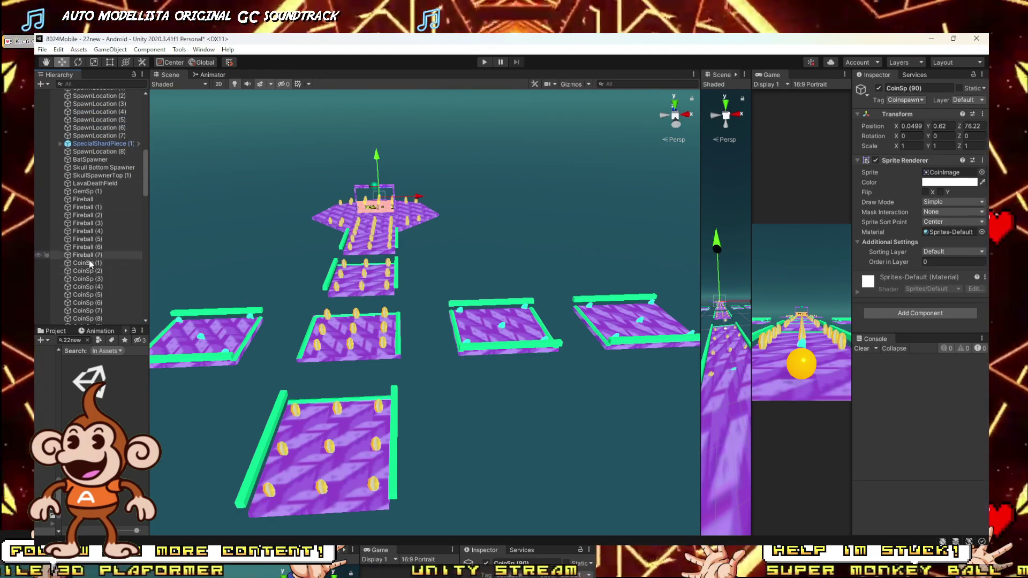
left_click(90, 265, "shift")
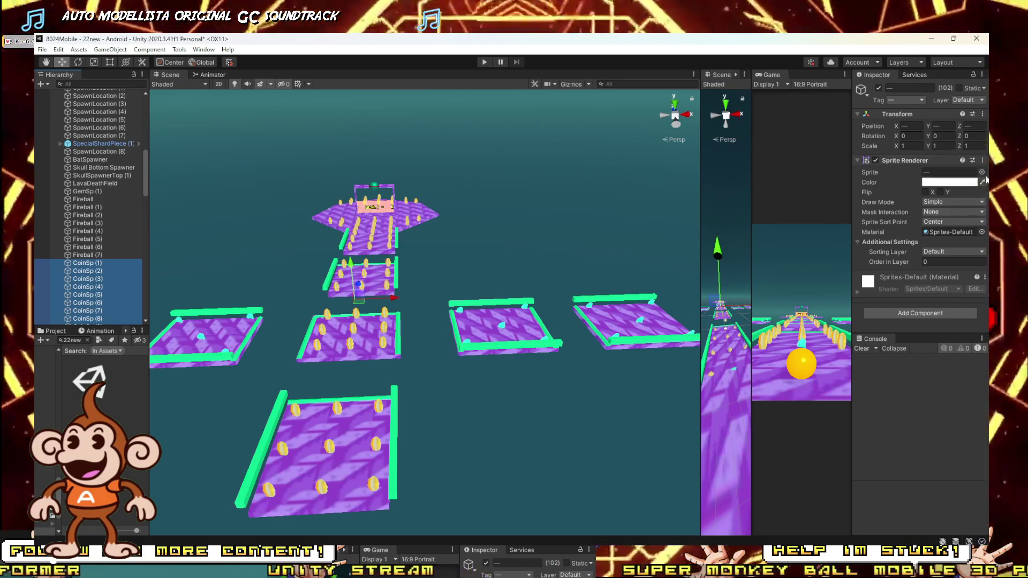
left_click(982, 161)
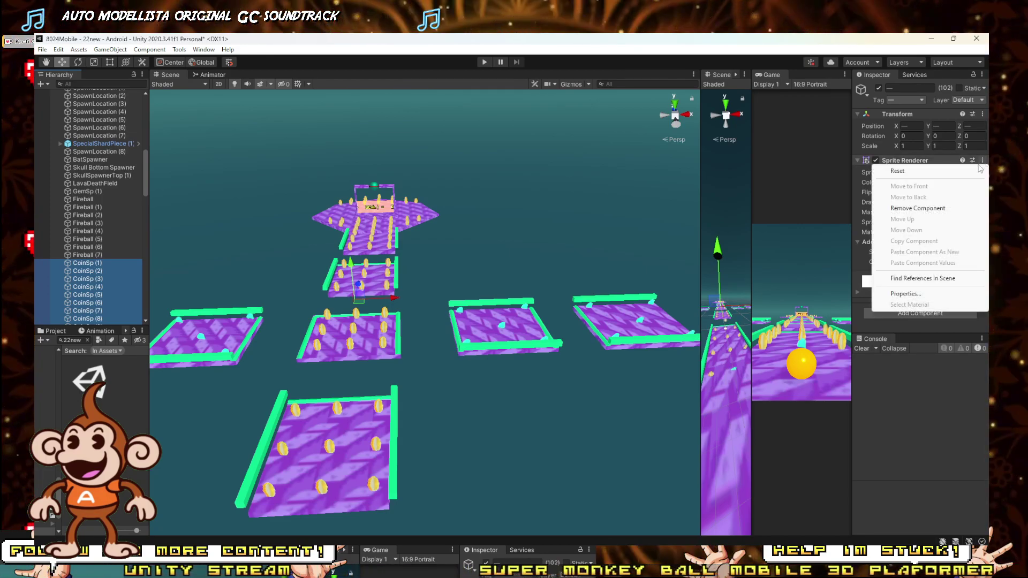
left_click(910, 209)
Remove the Sprite Renderer from the remaining gem spawn point GemSp (1) on the starting platform.
right_click_drag(514, 231, 396, 281)
key("w")
left_click(346, 293)
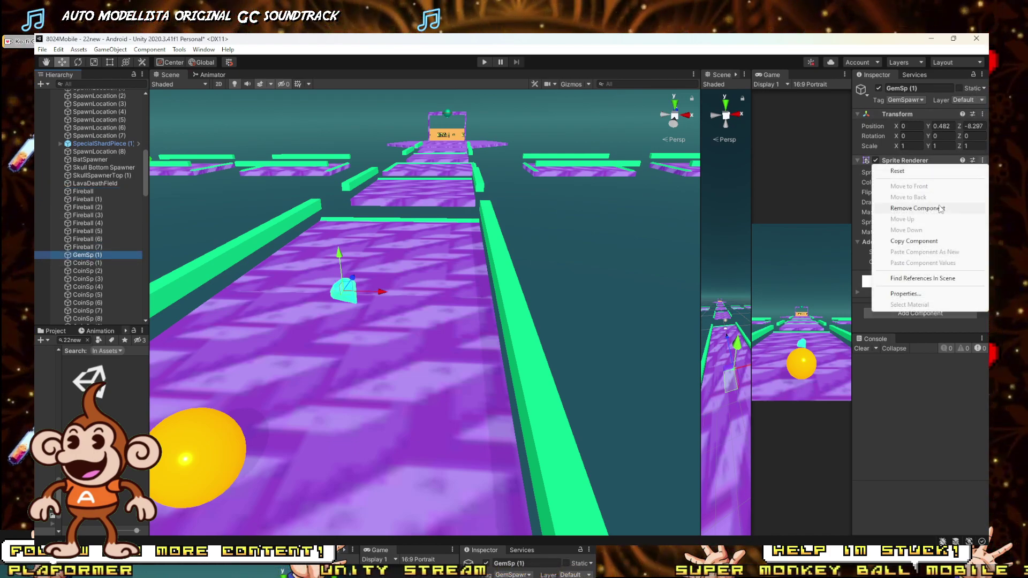
left_click(941, 208)
Run the level and roll the ball forward along the starting platform to test the coin placement.
left_click(483, 62)
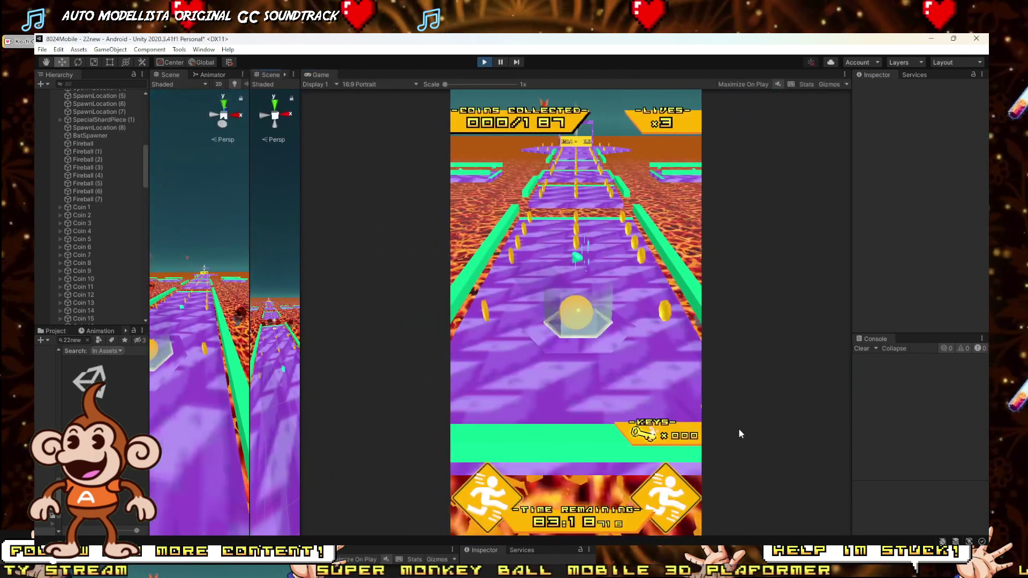
left_click(686, 451)
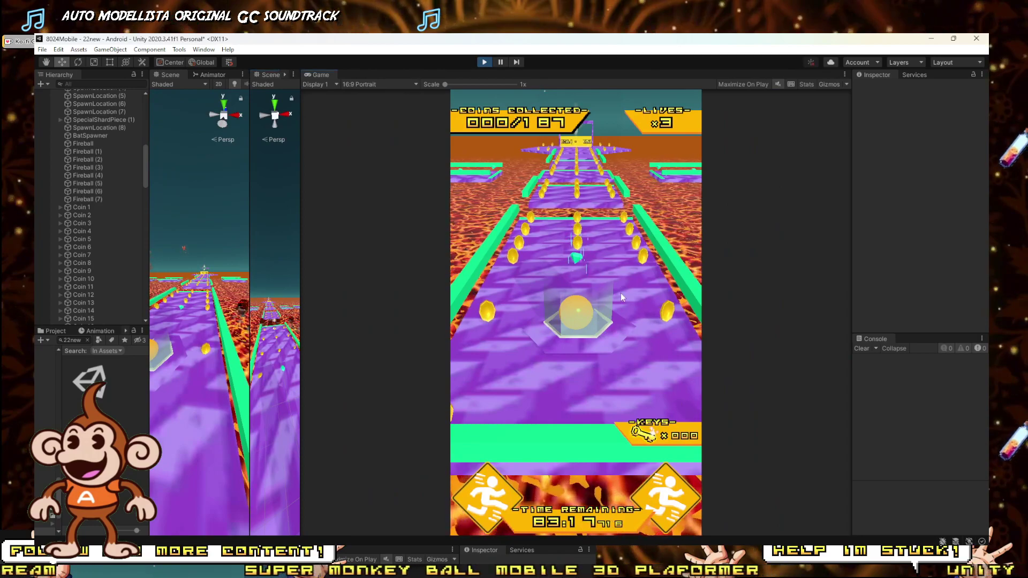
key("w")
key("d")
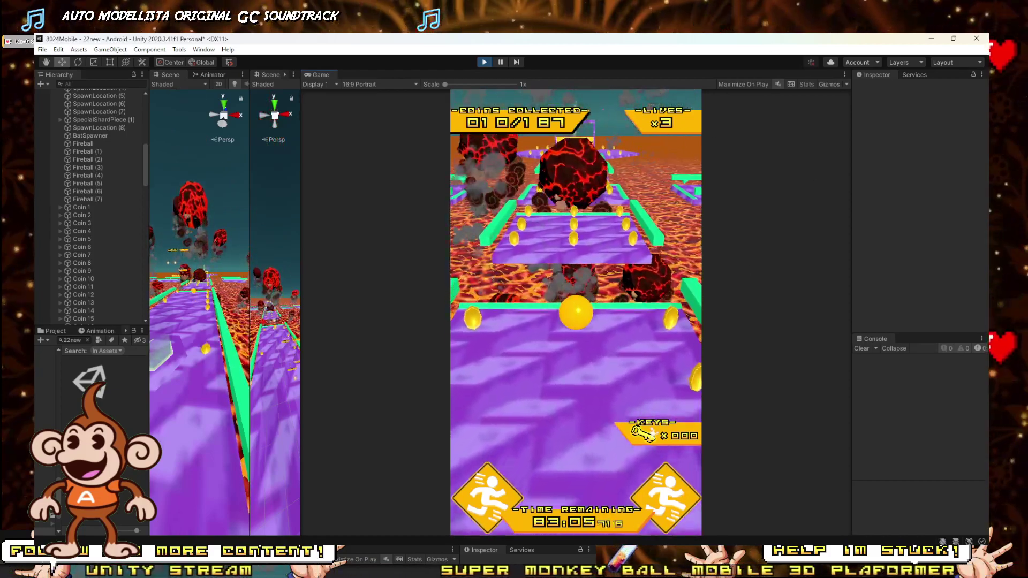
Switch to the browser, view the Enthusia Professional Racing soundtrack page, and return to Unity.
key("alt+Tab")
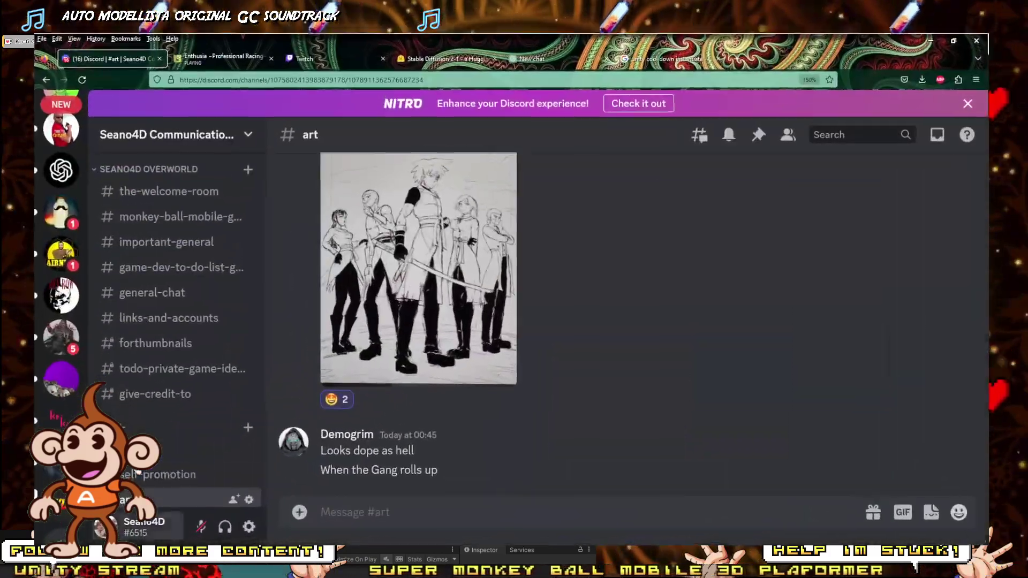
left_click(177, 59)
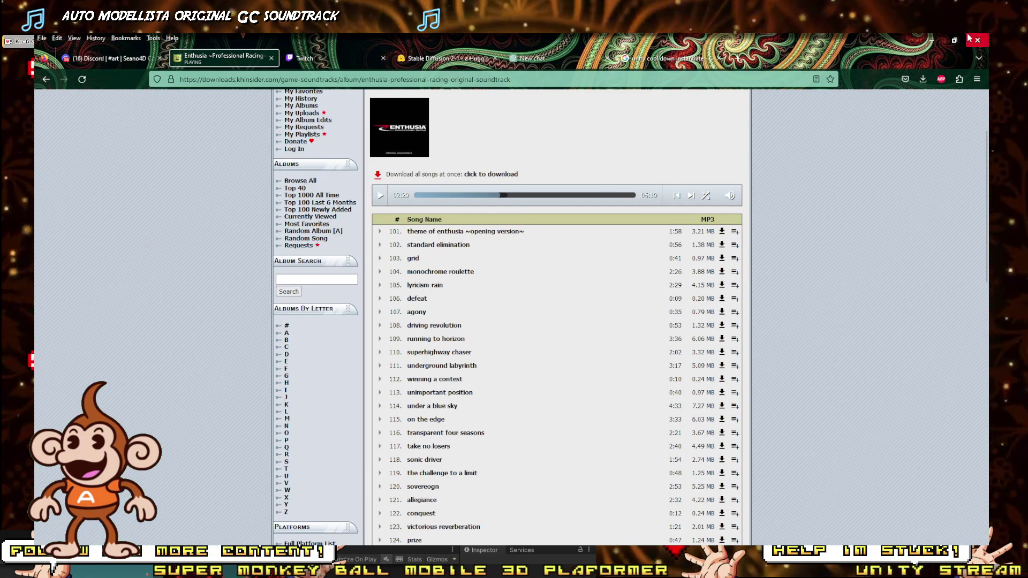
left_click(933, 41)
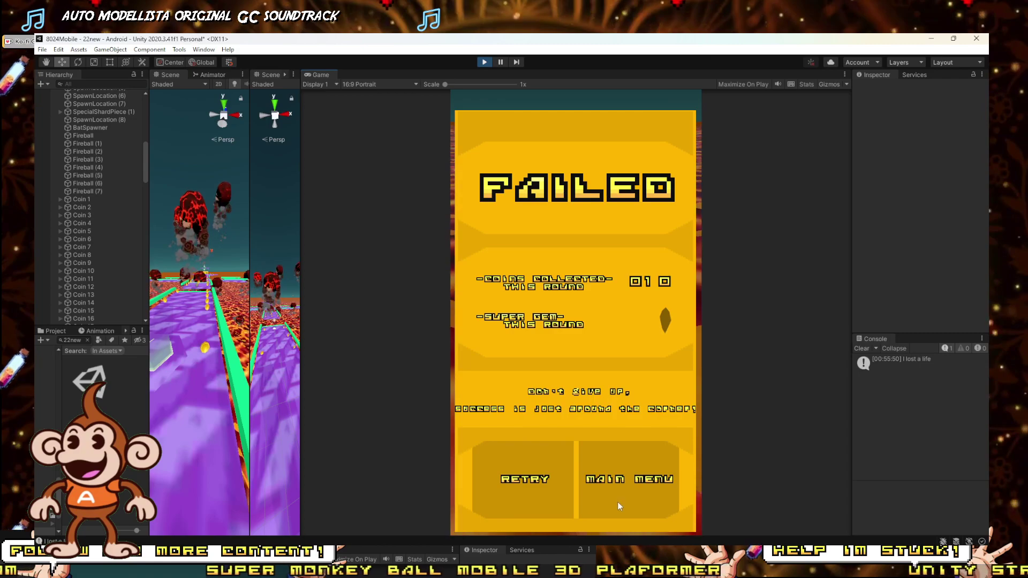
Retry the failed level and play through it again.
left_click(533, 484)
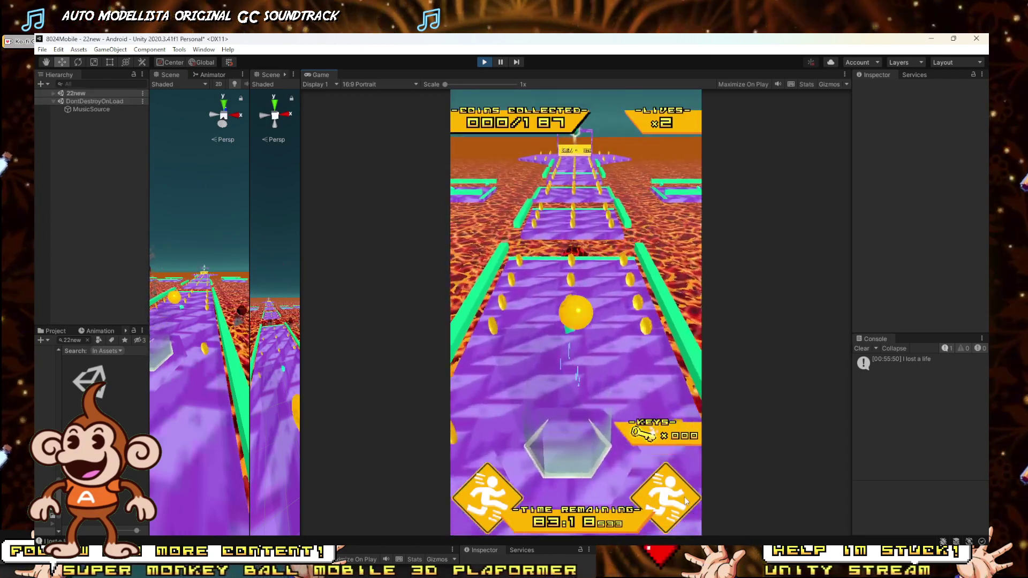
left_click(686, 502)
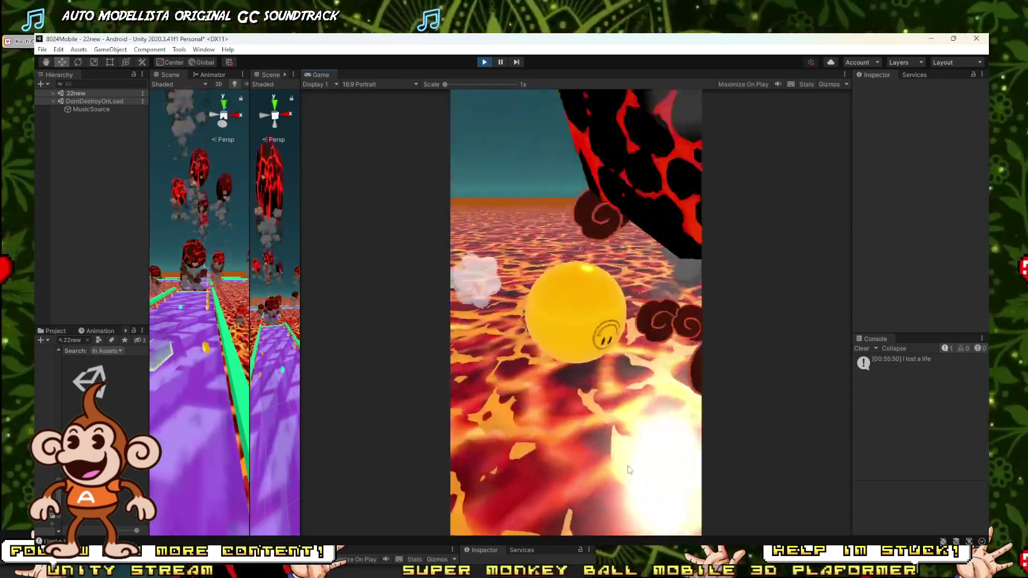
Respawn after the fall and play-test a speed-boosted run along the first purple platform.
left_click(558, 485)
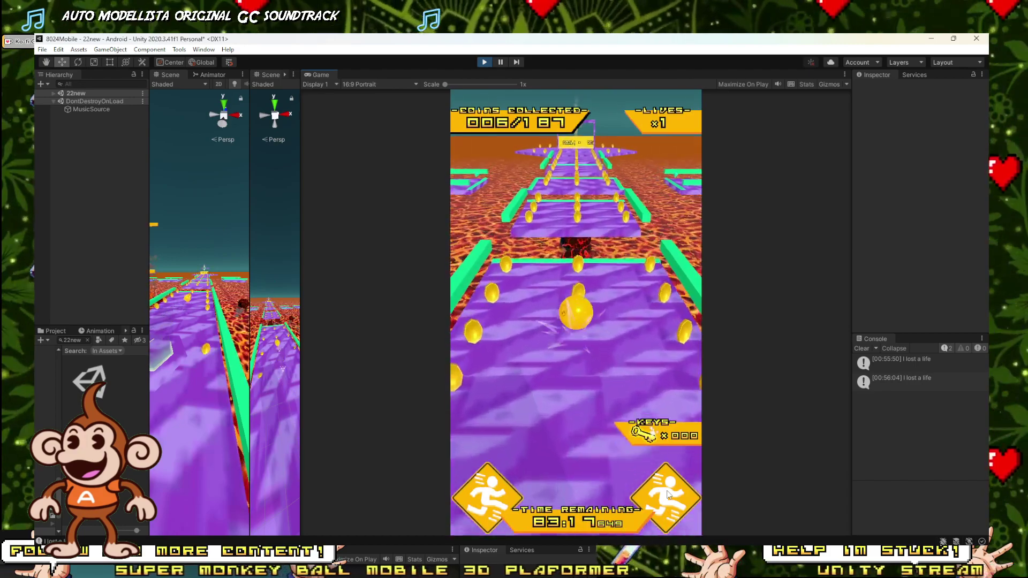
left_click(668, 495)
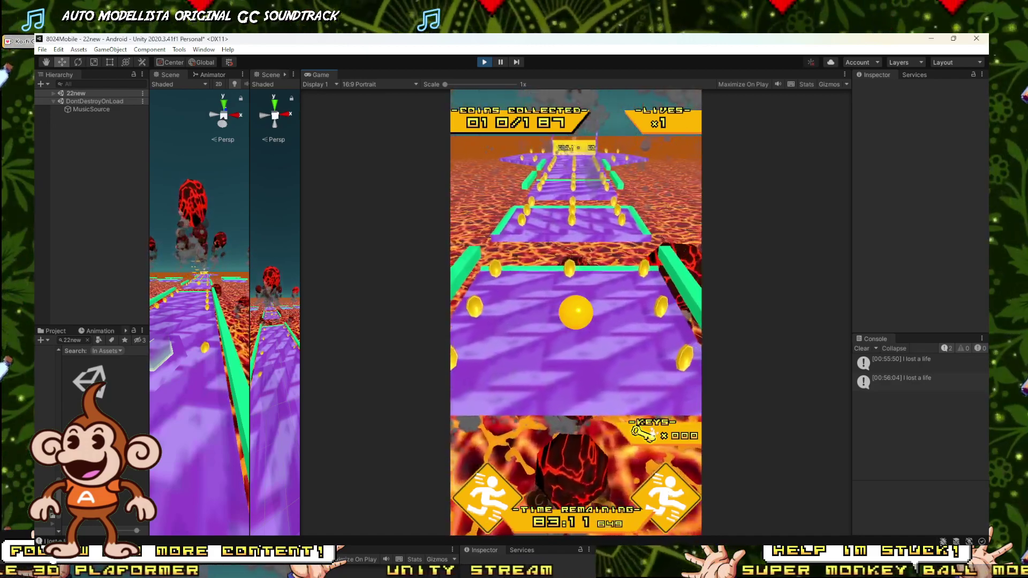
Switch to OBS, adjust the Desktop Audio level in the audio mixer, and return to Unity.
key("alt+Tab")
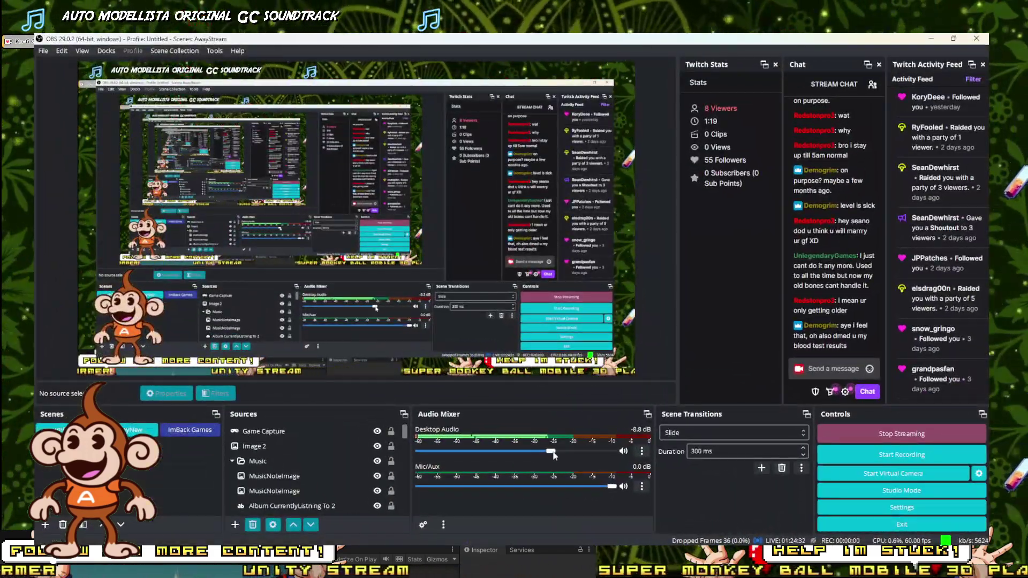
key("alt+Tab")
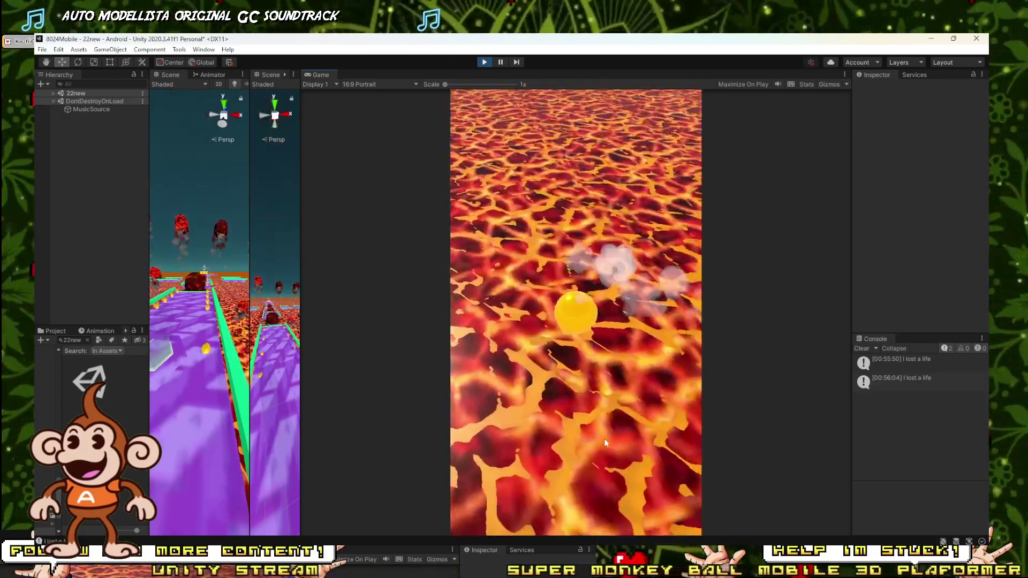
Restart the level after the lava fall and steer the ball to the right-hand rail of the first platform.
left_click(552, 473)
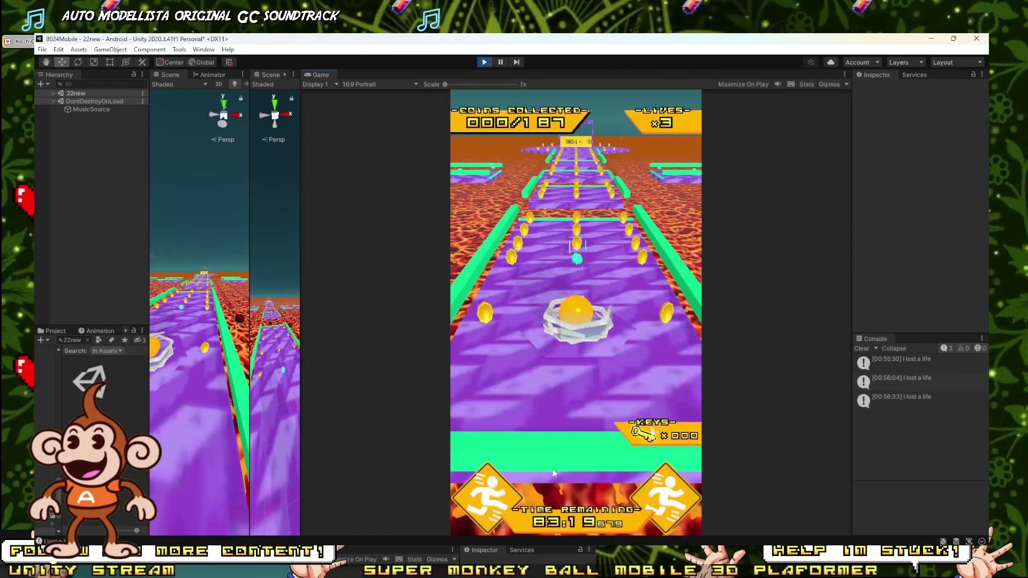
key("w")
key("a")
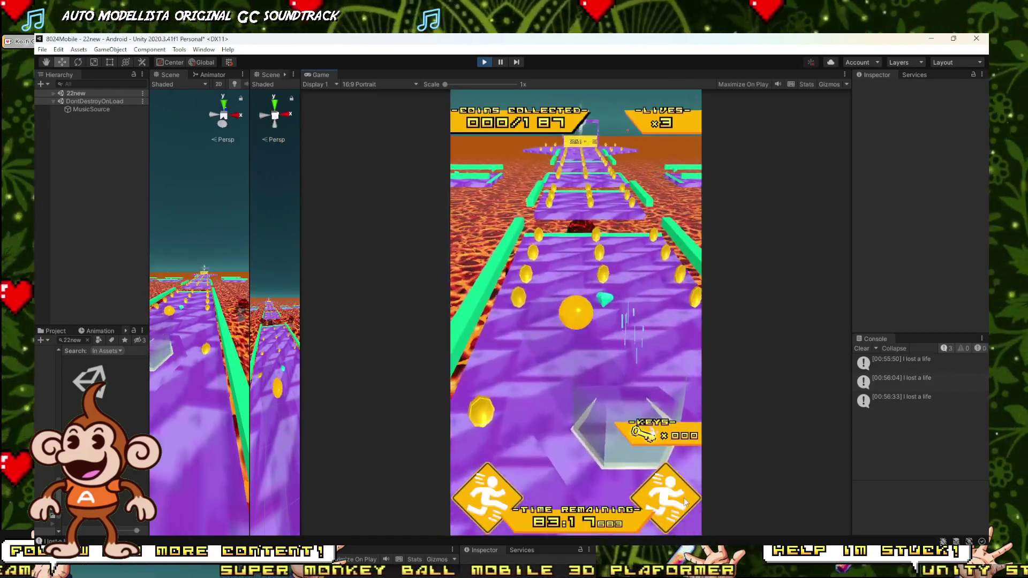
key("d")
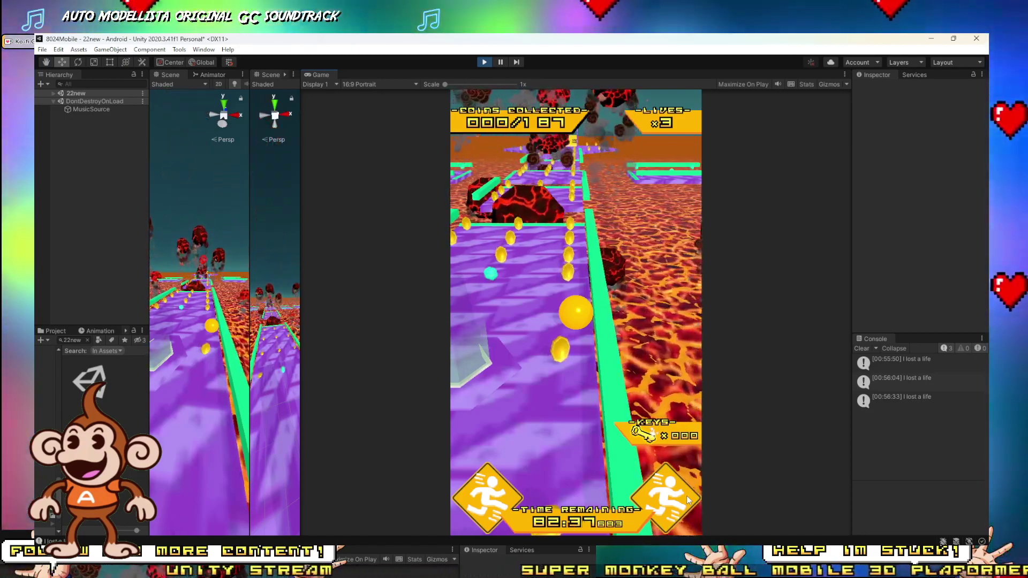
Switch to OBS, lower the Desktop Audio level to -27.9 dB, and return to Unity.
key("alt+Tab")
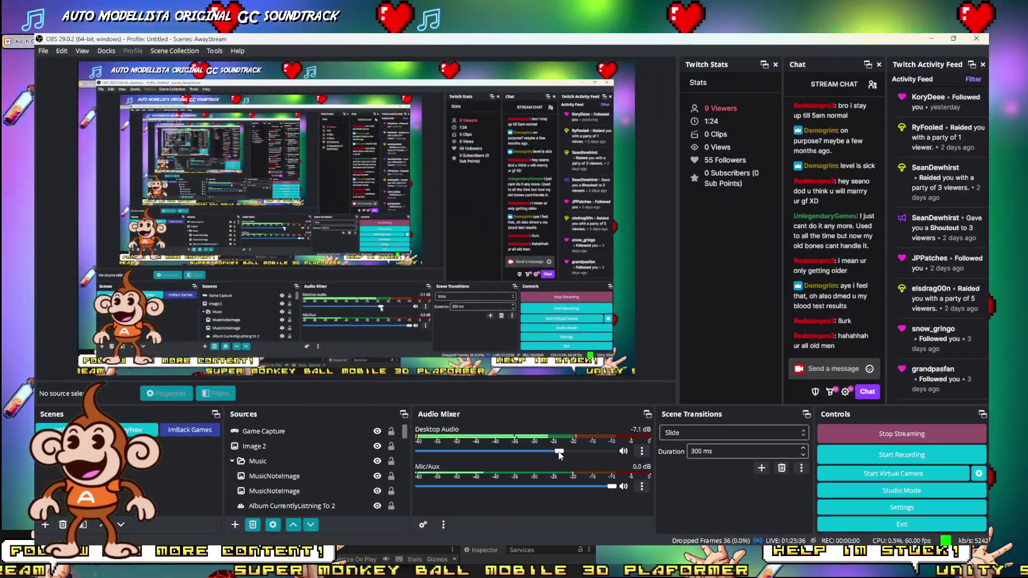
left_click(932, 39)
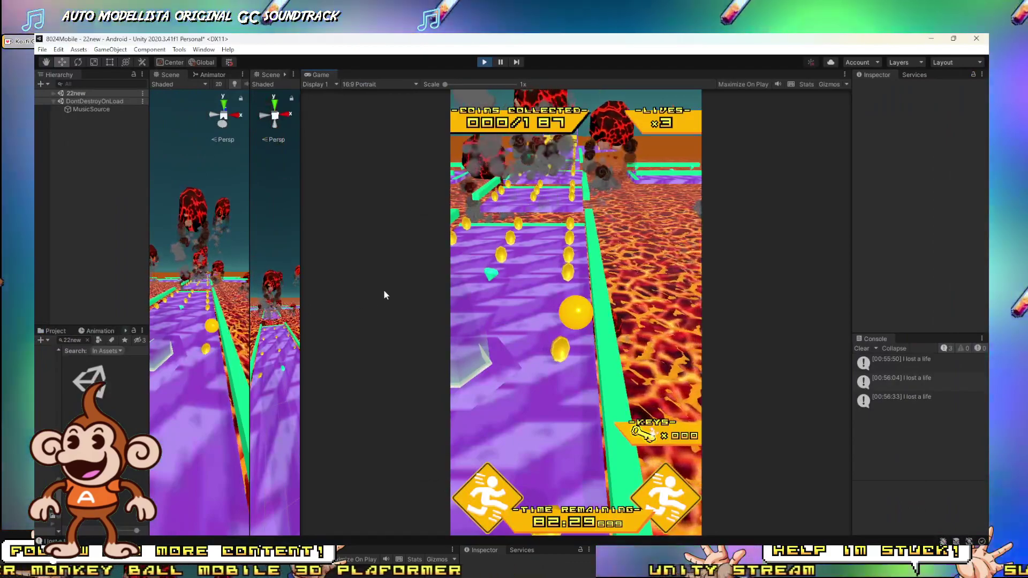
Play-test the first platform again, collecting coins up to the gap, and stop play mode.
key("a")
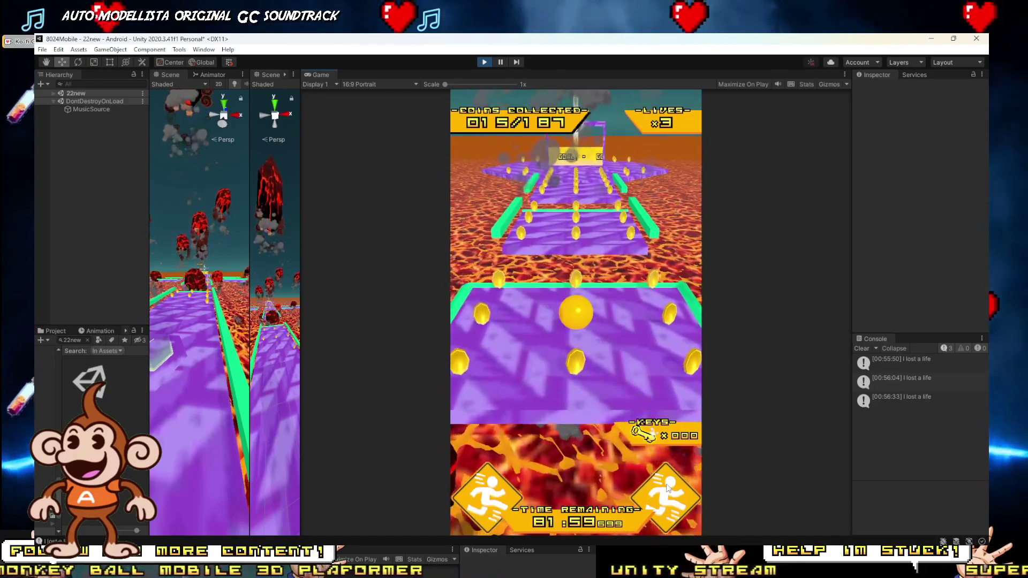
left_click(484, 63)
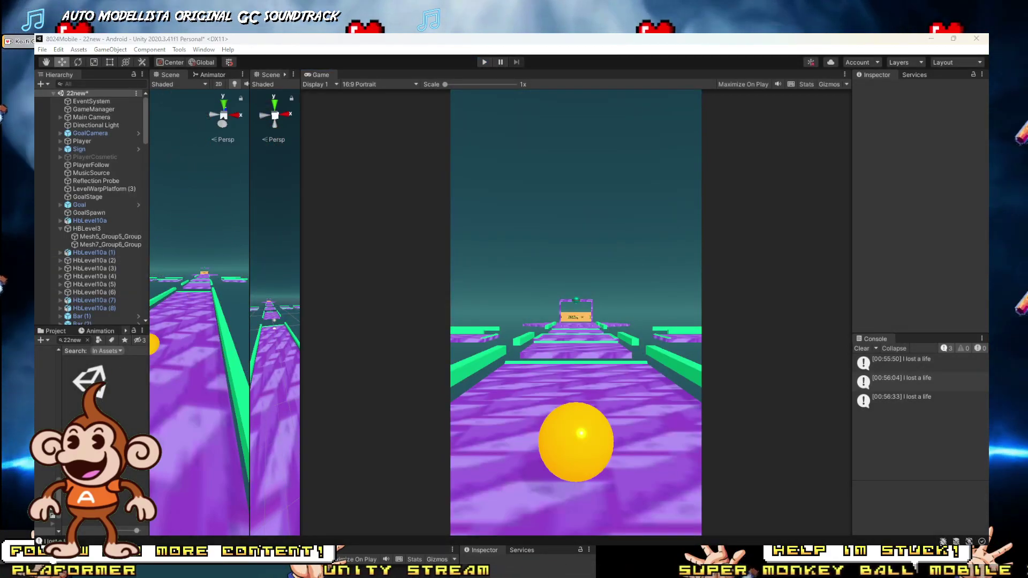
Switch to the browser, check the Stable Diffusion lava rock images and the Enthusia soundtrack page, and return to Unity.
key("alt+Tab")
left_click(424, 58)
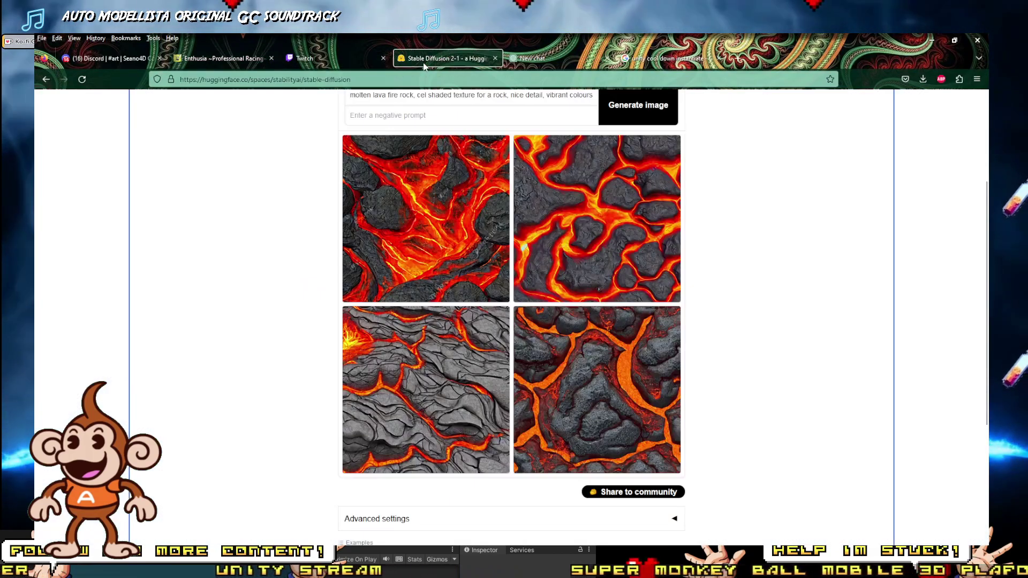
left_click(188, 60)
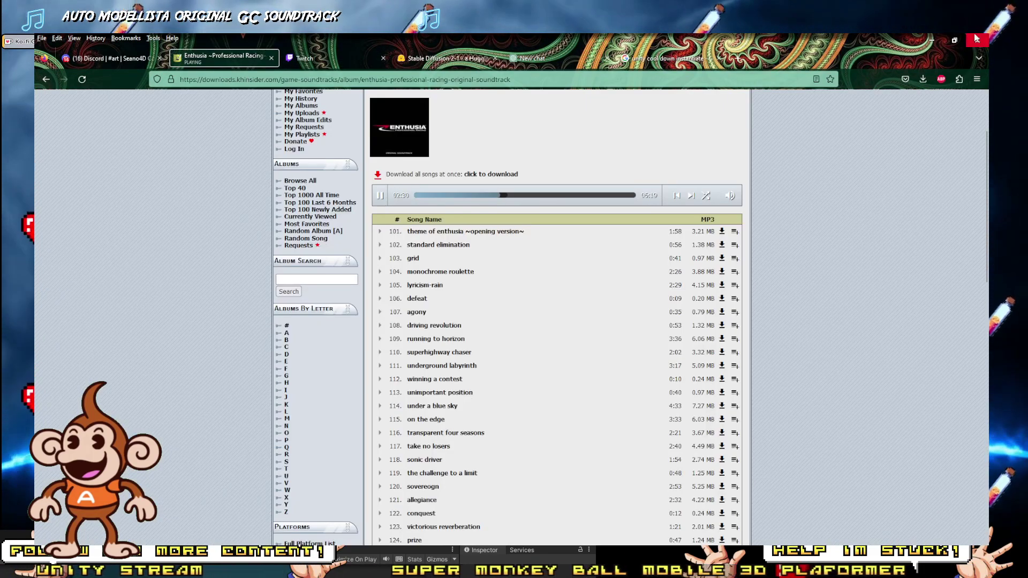
left_click(937, 39)
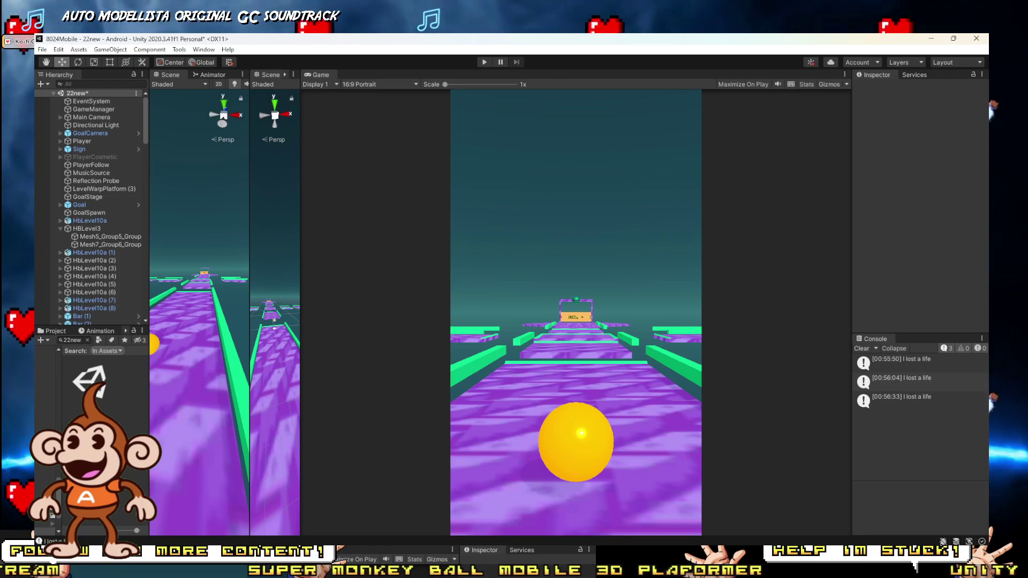
Check the stream chat in OBS, then start a new play test of the 22new level in Unity.
left_click(464, 558)
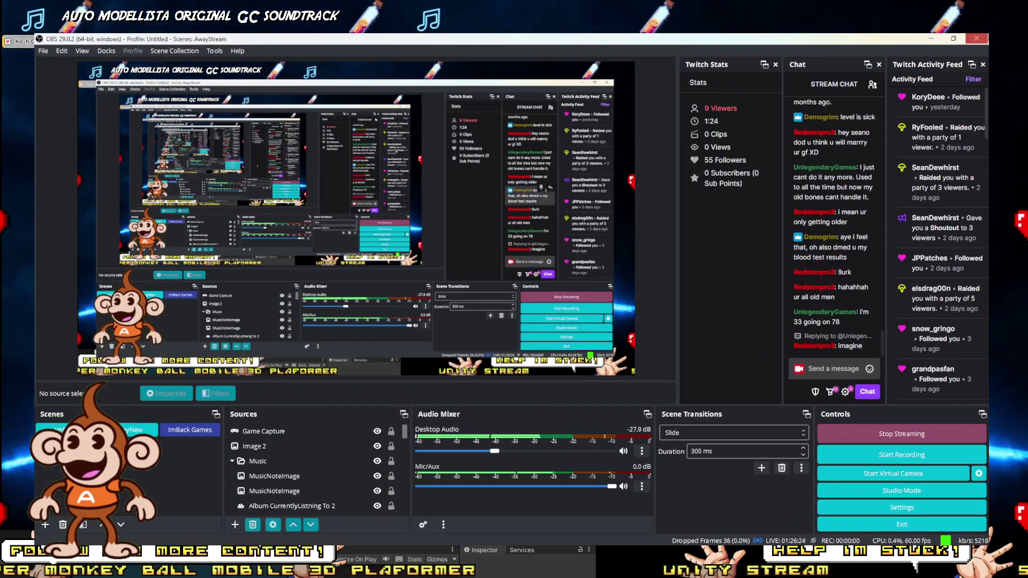
left_click(929, 38)
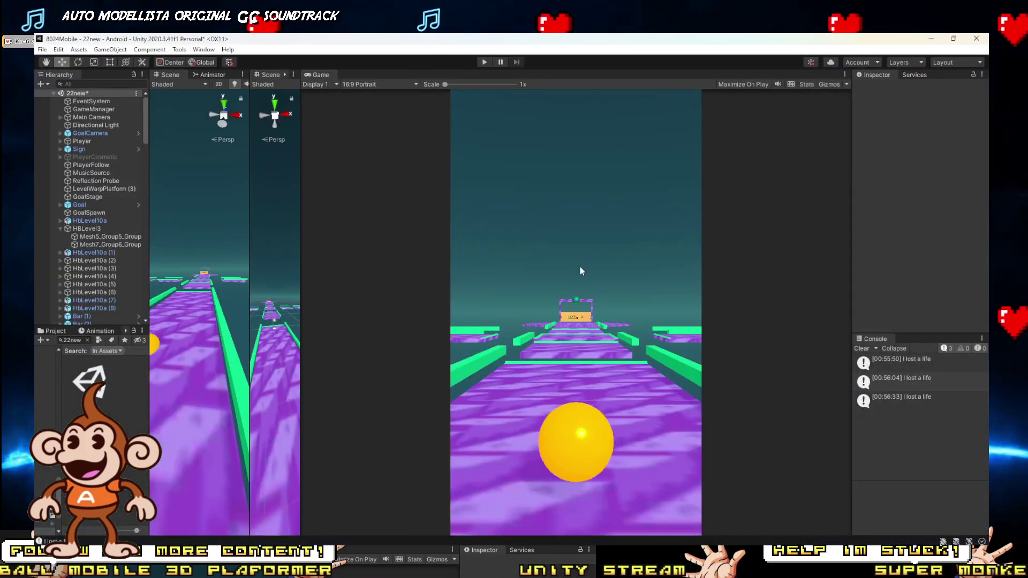
left_click(486, 63)
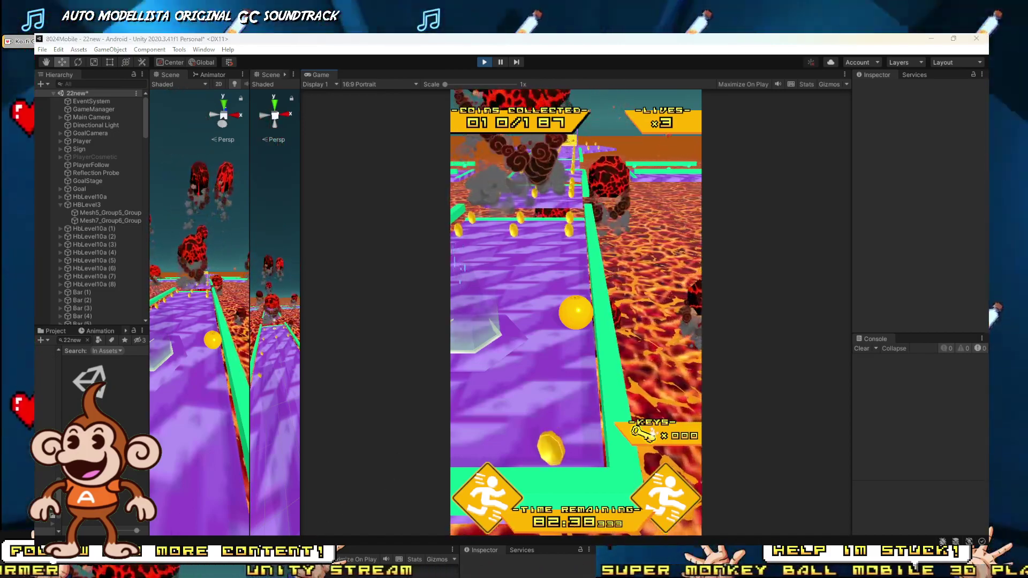
Switch to OBS, send the chat messages "1 SEC", "PHONE DIED" and "sorry caps", and return to Unity.
key("alt+Tab")
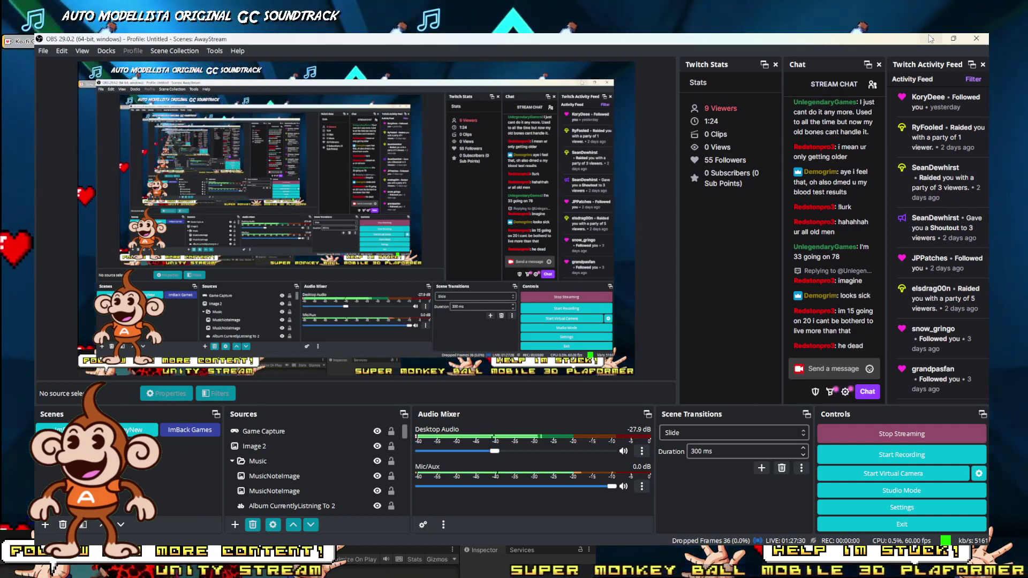
left_click(830, 371)
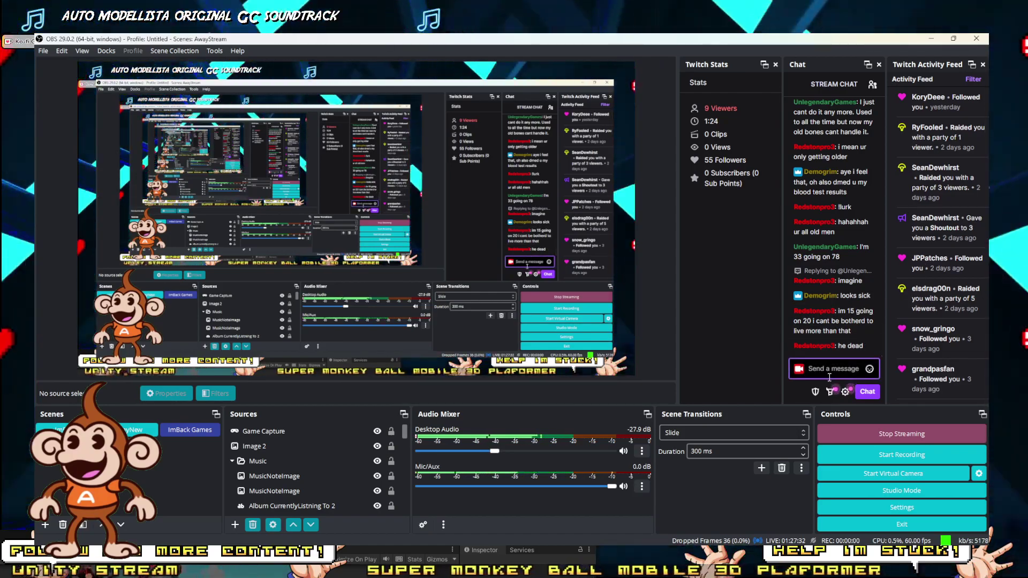
type("1 SEC")
key("Return")
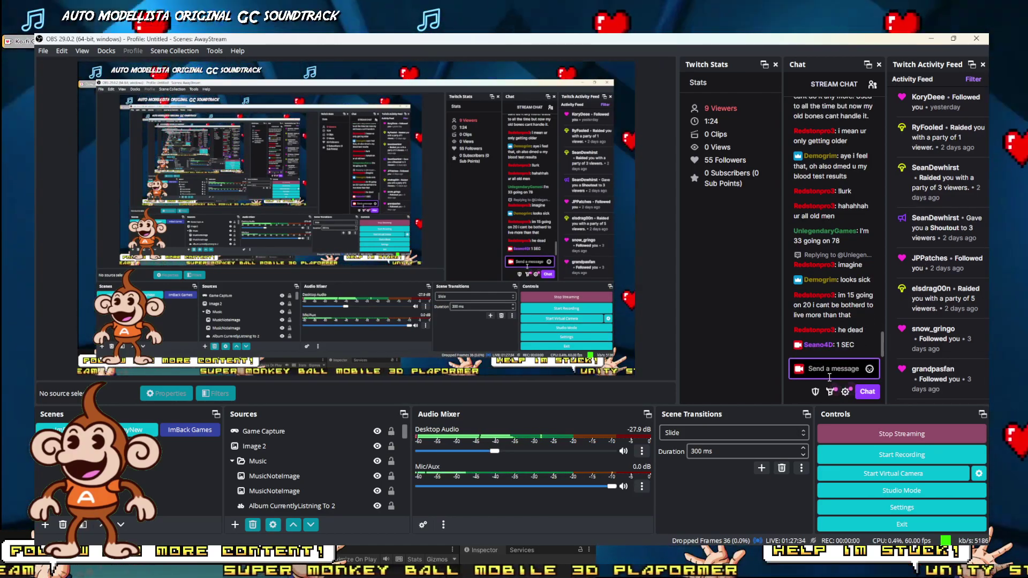
type("PHONE DIED")
key("Return")
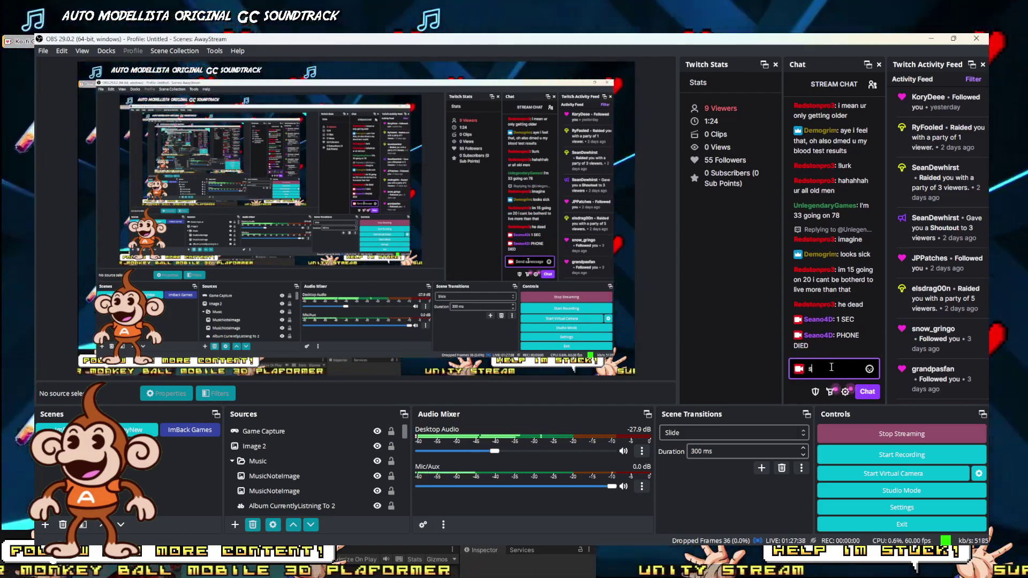
type("sorry ca")
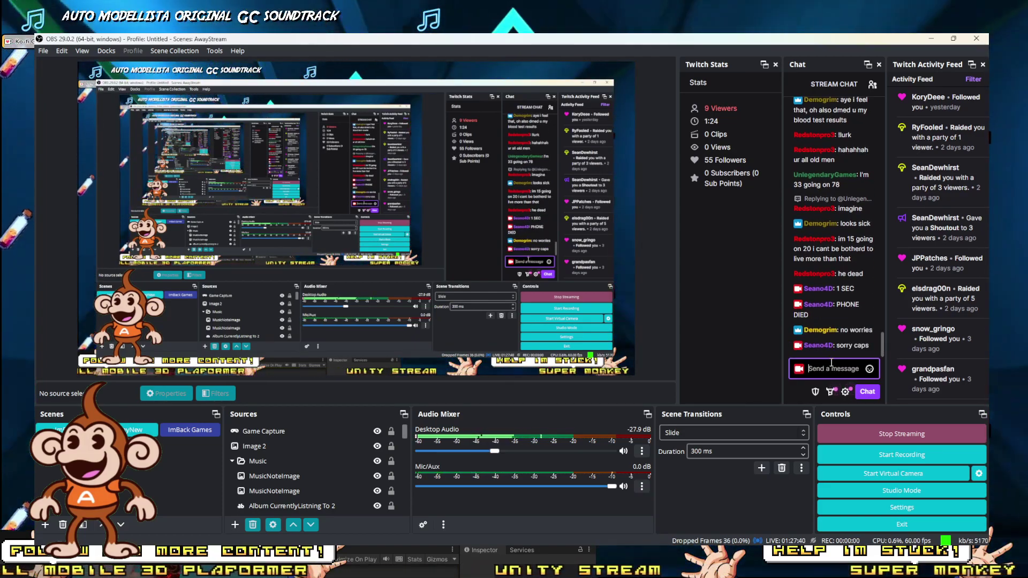
left_click(933, 39)
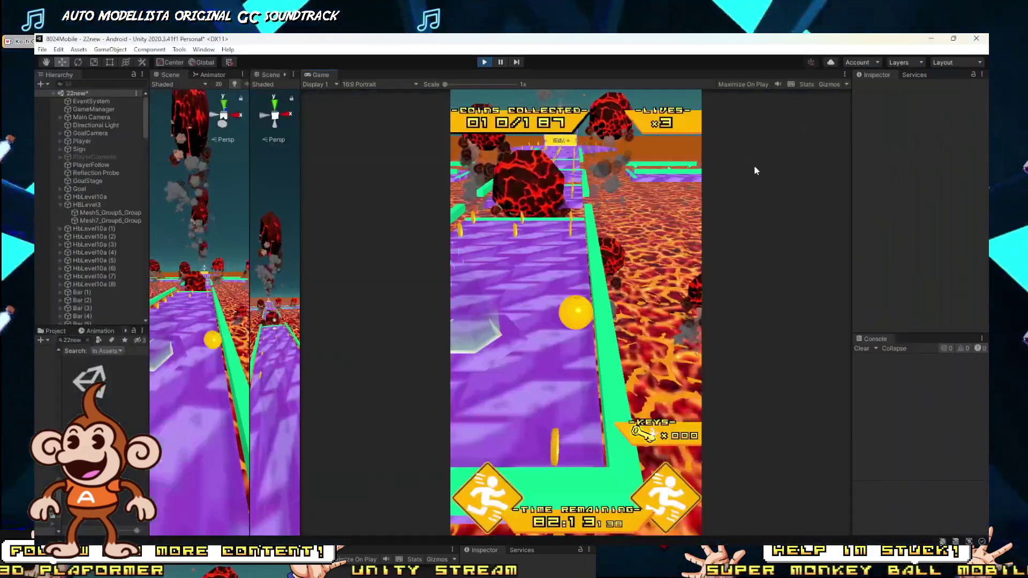
Play-test a speed-boosted run past the falling lava rocks on the first platform and stop play mode.
key("a")
key("w")
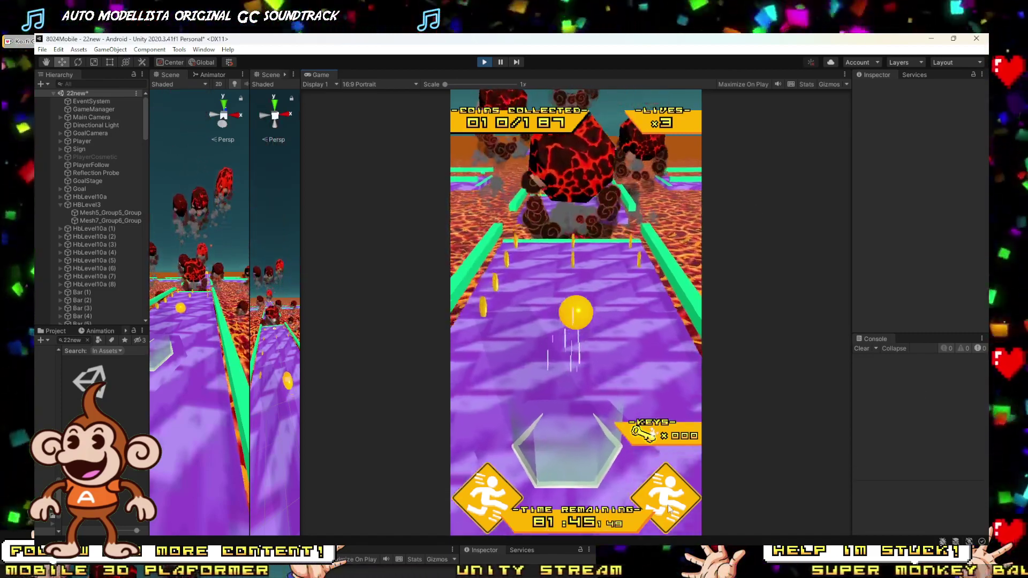
left_click(667, 506)
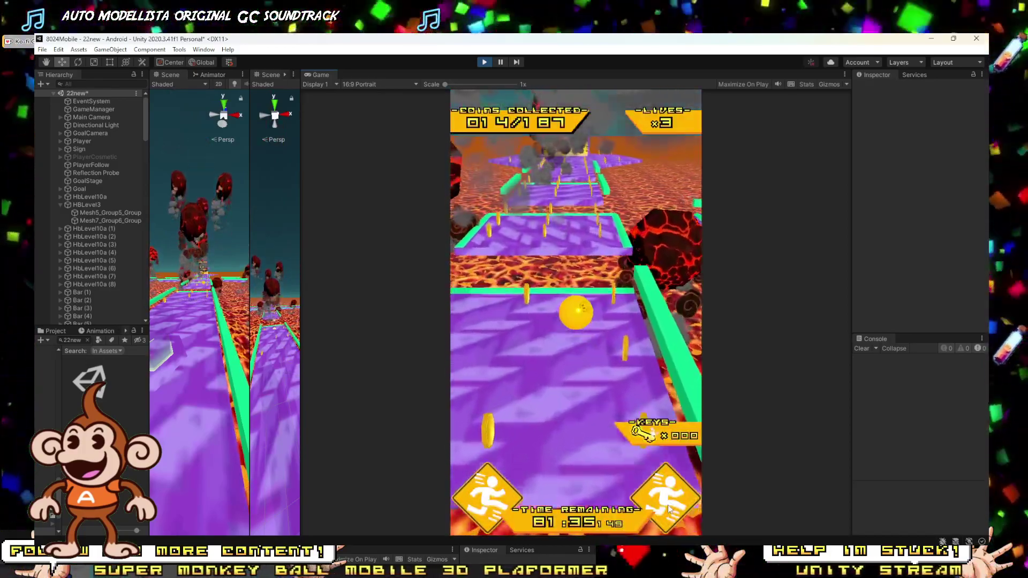
left_click(484, 62)
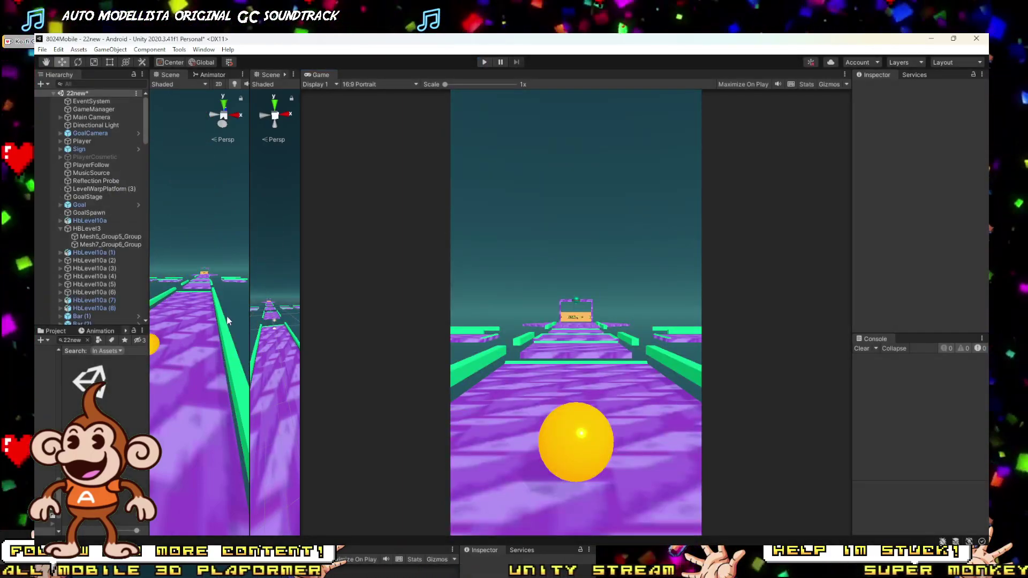
Widen the Scene view to show the whole level and save the scene.
left_click_drag(250, 316, 552, 322)
scroll(375, 319, "down", 5)
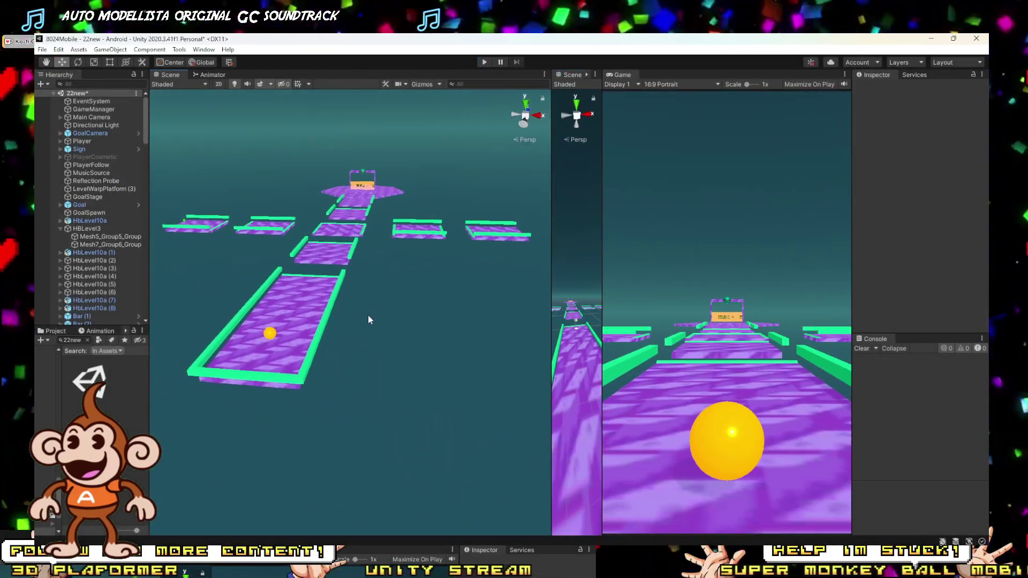
key("ctrl+s")
Examine the level's platform layout from several sides and save the 22new scene again.
right_click_drag(384, 300, 620, 371)
key("w")
key("w")
key("s")
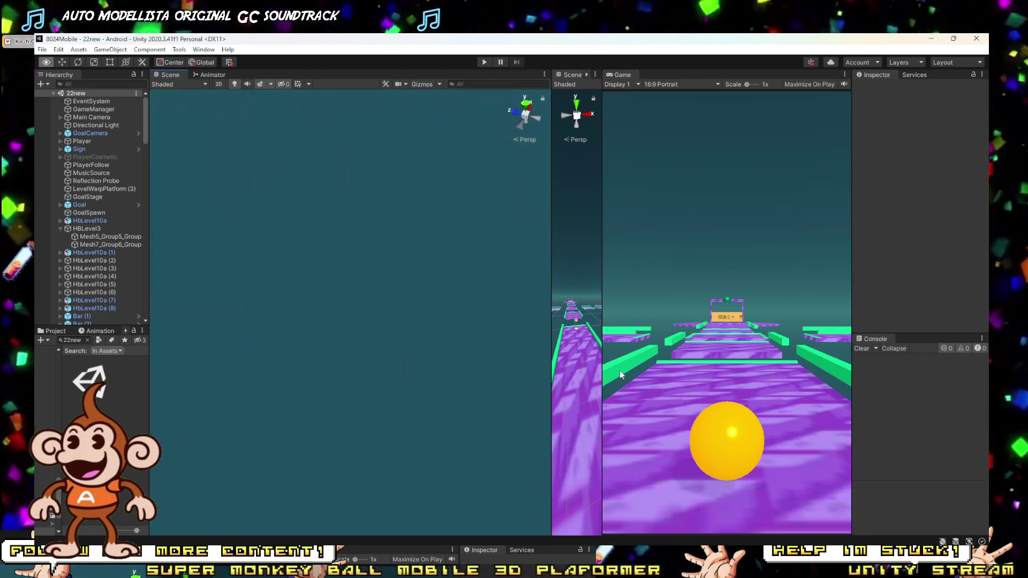
right_click_drag(819, 377, 399, 267)
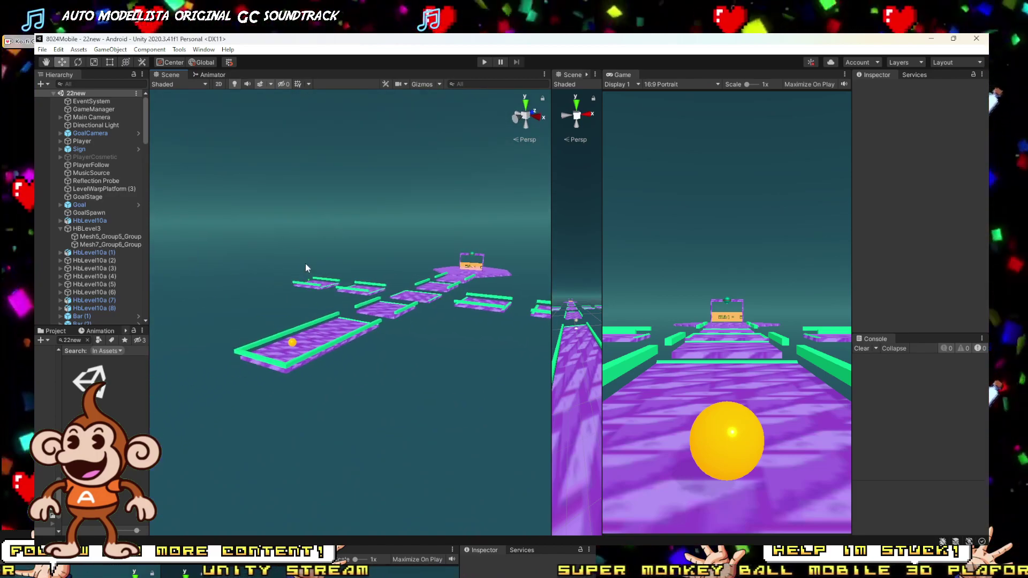
left_click(41, 50)
left_click(68, 100)
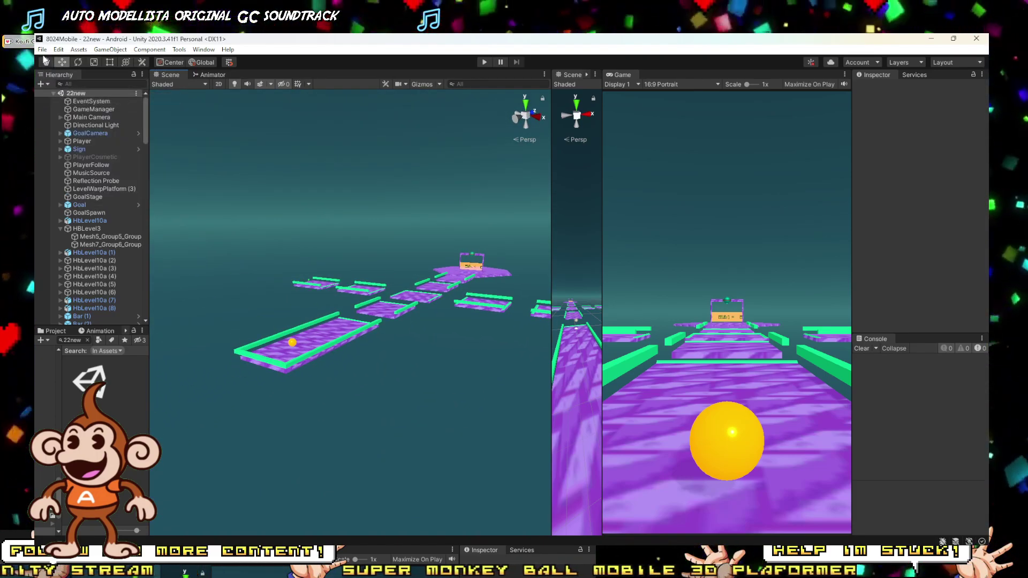
left_click(41, 50)
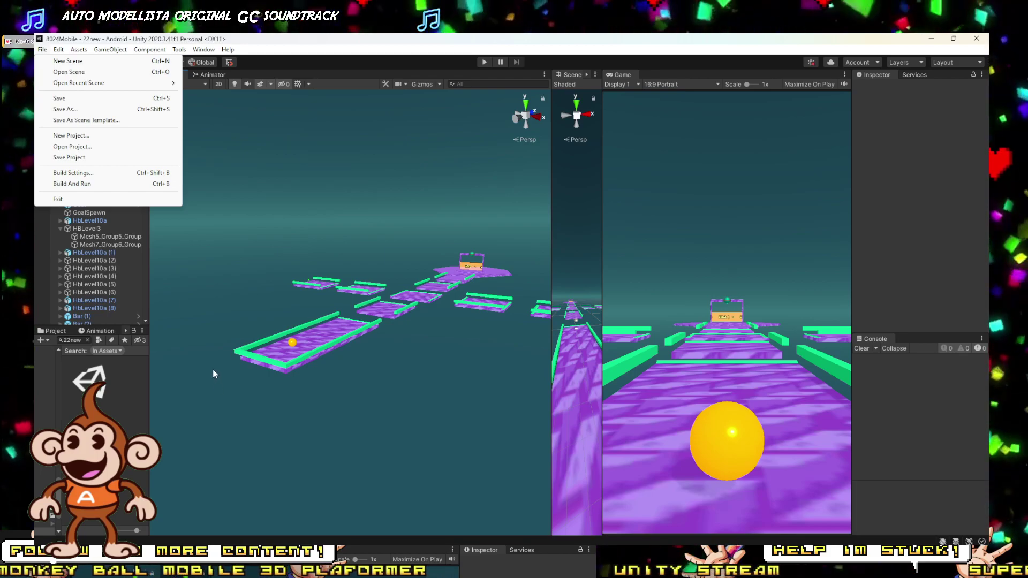
right_click_drag(303, 160, 343, 169)
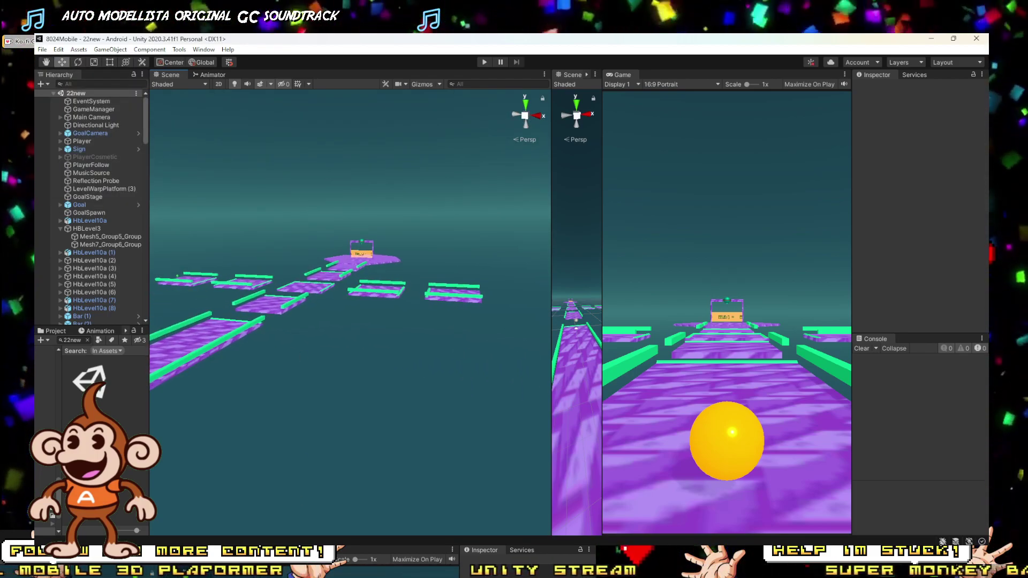
Check the stream chat in OBS, then return to Unity and examine the central row of platforms leading to the goal.
left_click(230, 558)
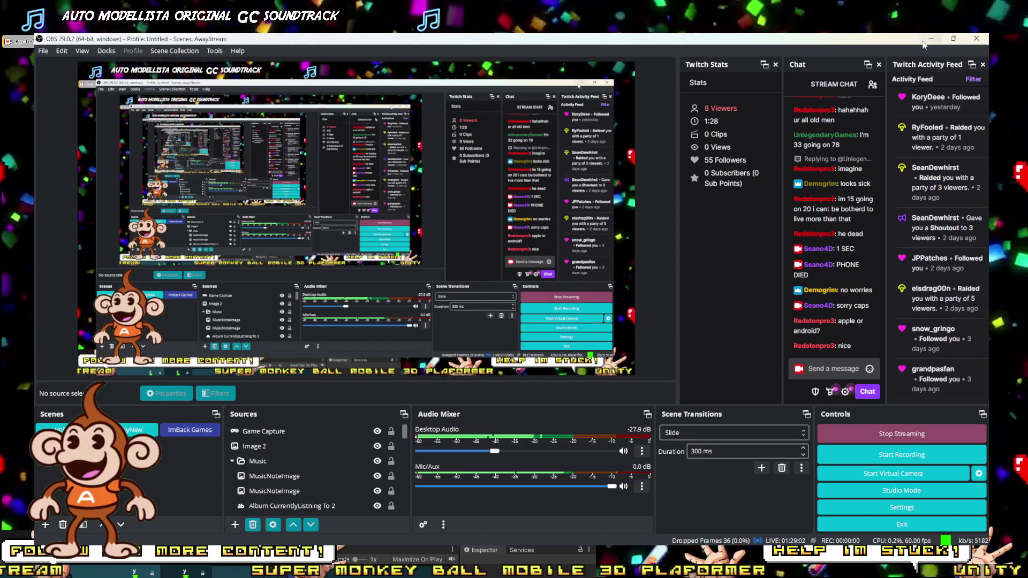
left_click(930, 40)
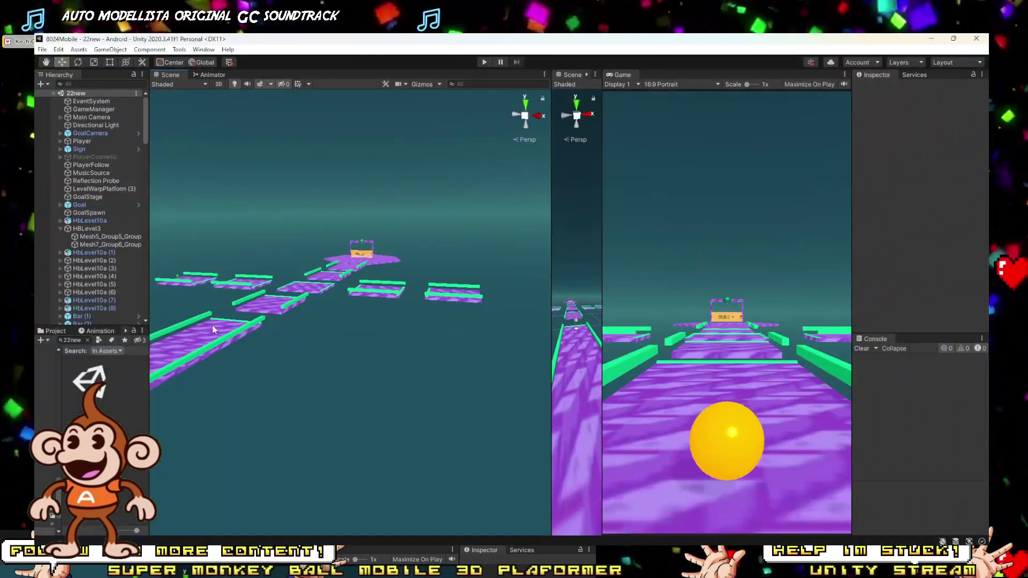
right_click_drag(214, 319, 257, 349)
key("w")
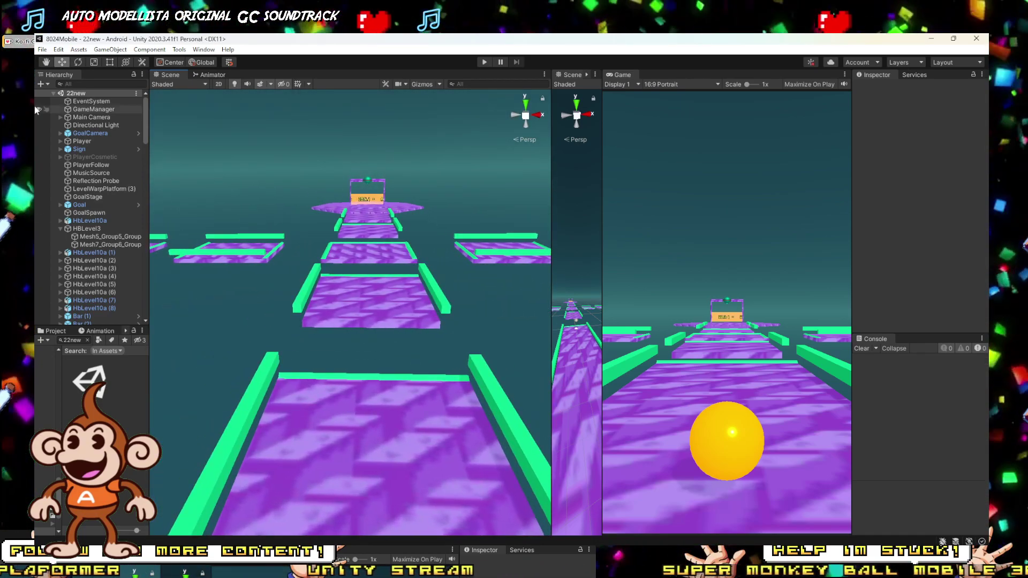
Collapse and select the HBLevel3 group and view its platform in the scene.
left_click(58, 229)
left_click(59, 229)
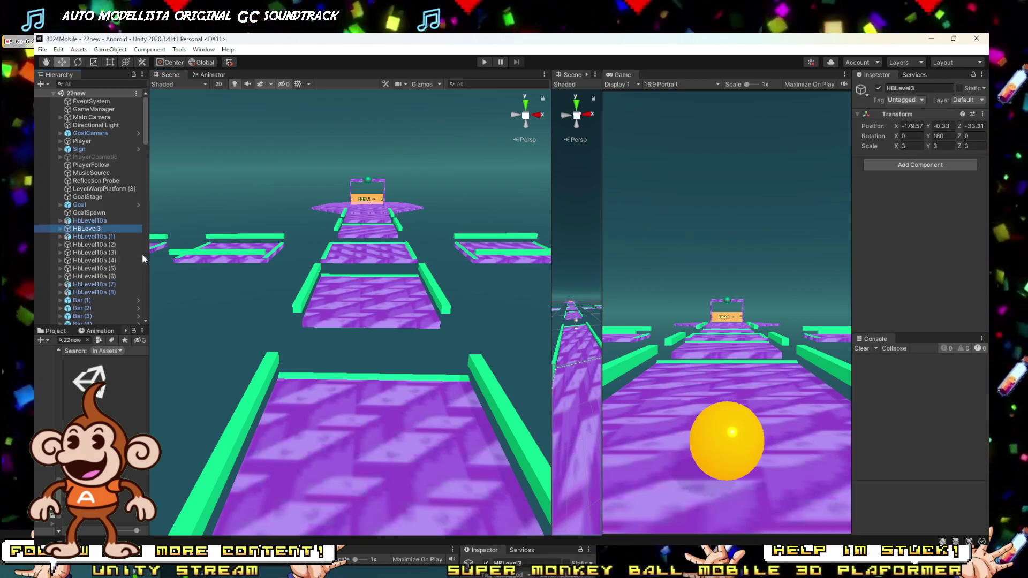
right_click_drag(365, 322, 339, 316)
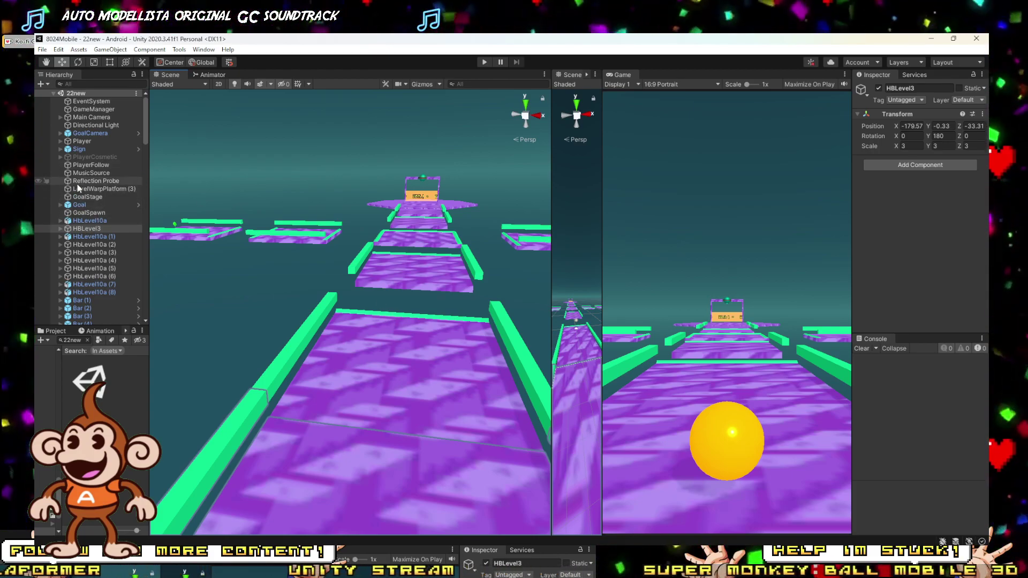
Save the scene as a new scene named PlanetHoneyBerryBossNew in the Assets/Scenes/NewLevels folder.
key("ctrl+shift+s")
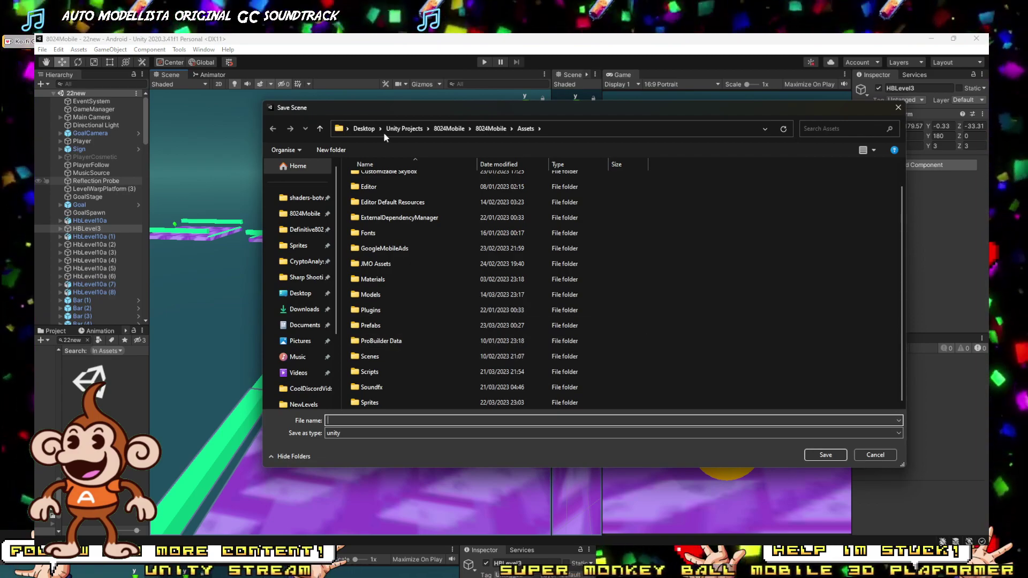
left_click(484, 130)
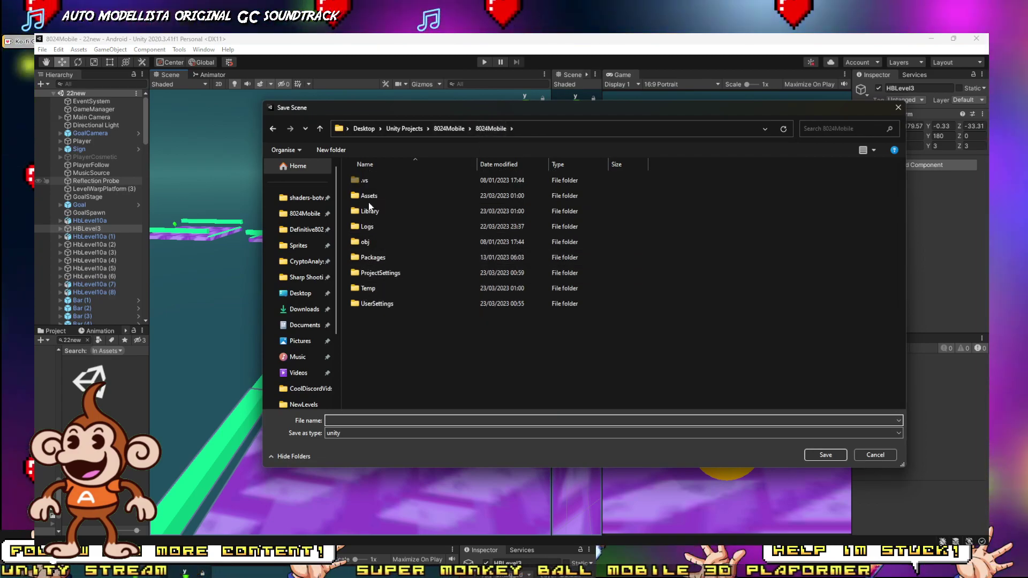
double_click(369, 196)
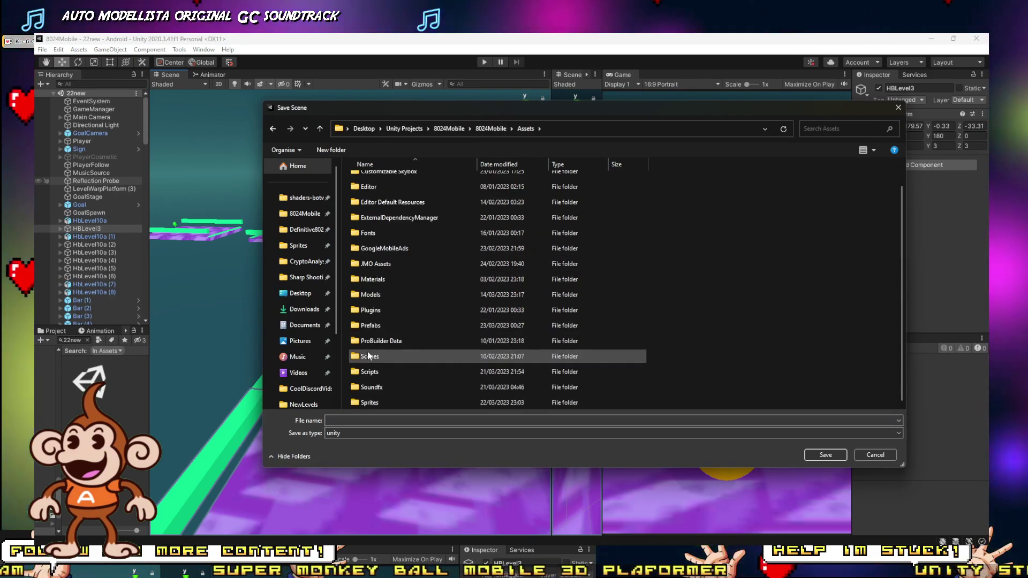
double_click(369, 355)
double_click(356, 182)
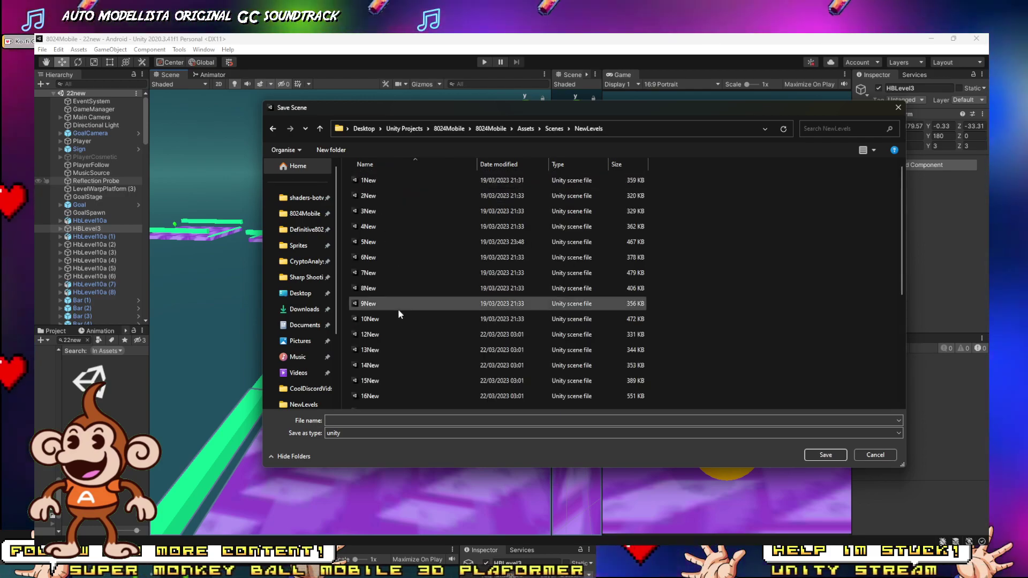
scroll(391, 321, "down", 5)
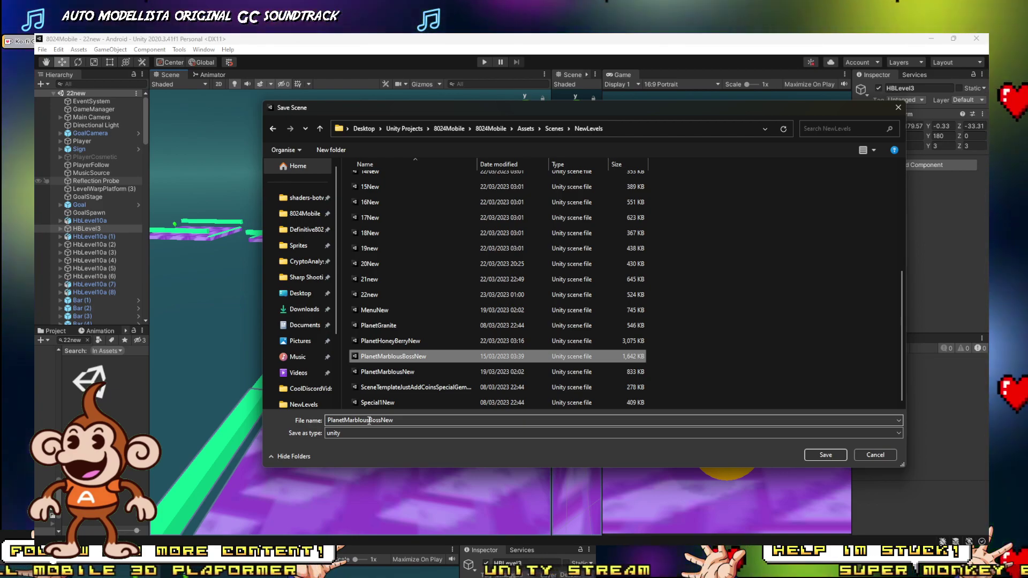
double_click(332, 421)
left_click(349, 421)
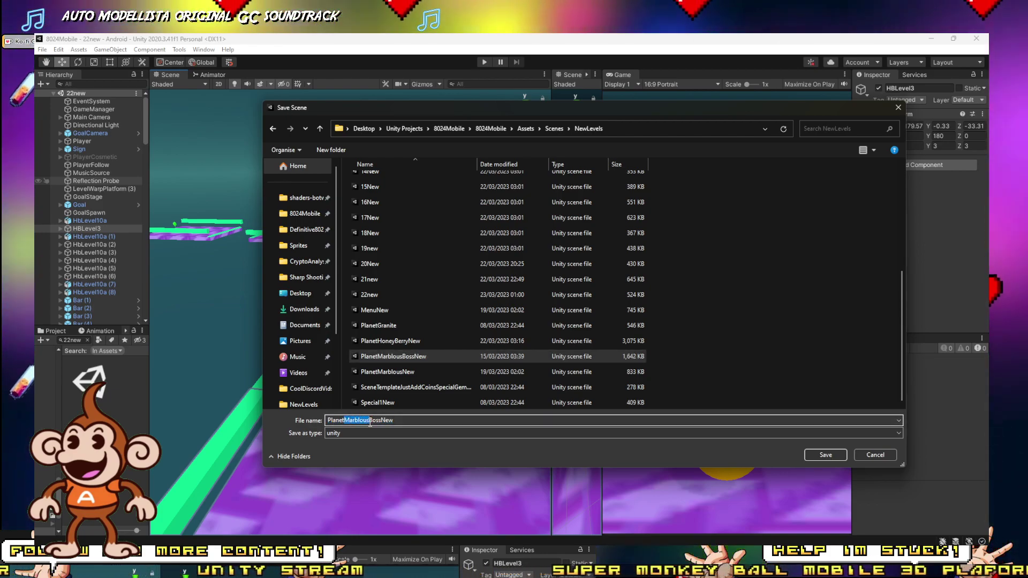
type("HoneyBerry")
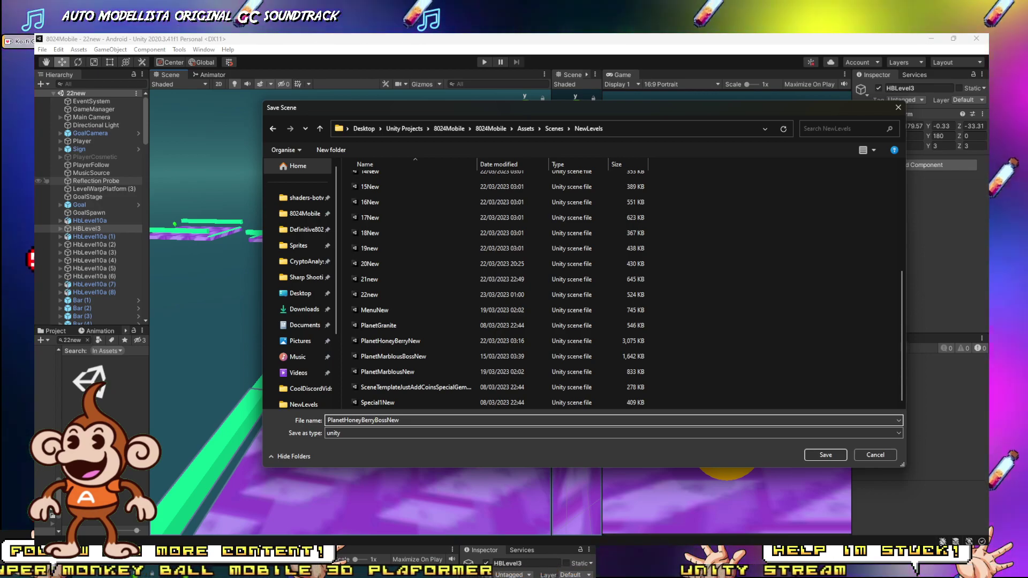
key("Return")
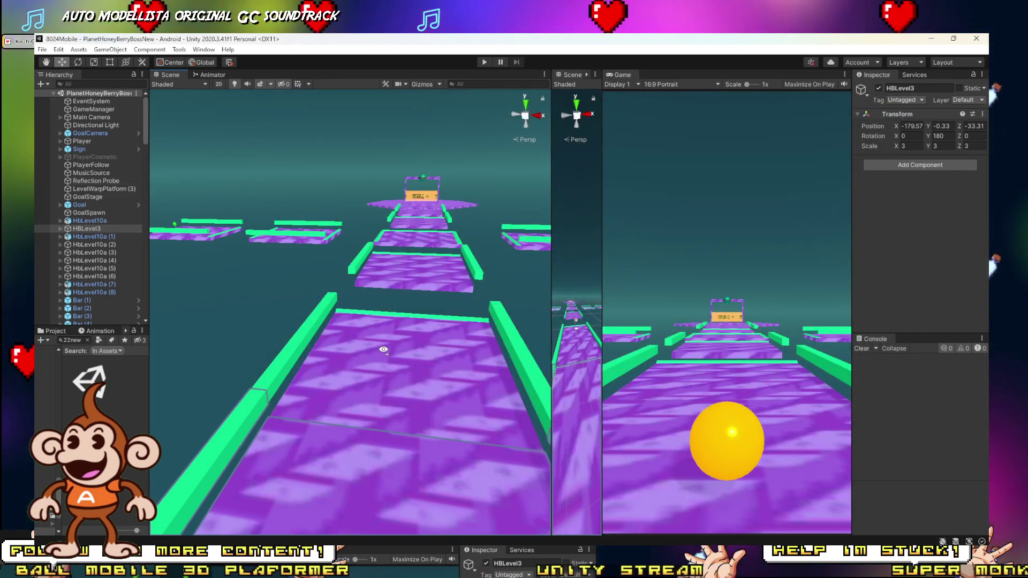
View the whole level from farther back, highlight every scene object, and clear the selection.
right_click_drag(384, 350, 406, 327)
scroll(406, 327, "down", 5)
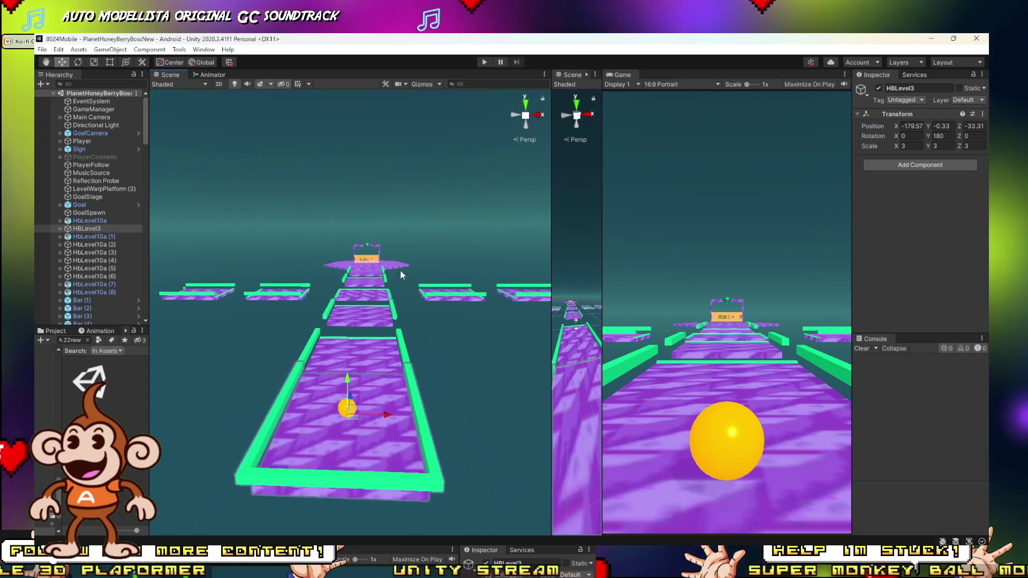
scroll(404, 297, "down", 3)
key("ctrl+a")
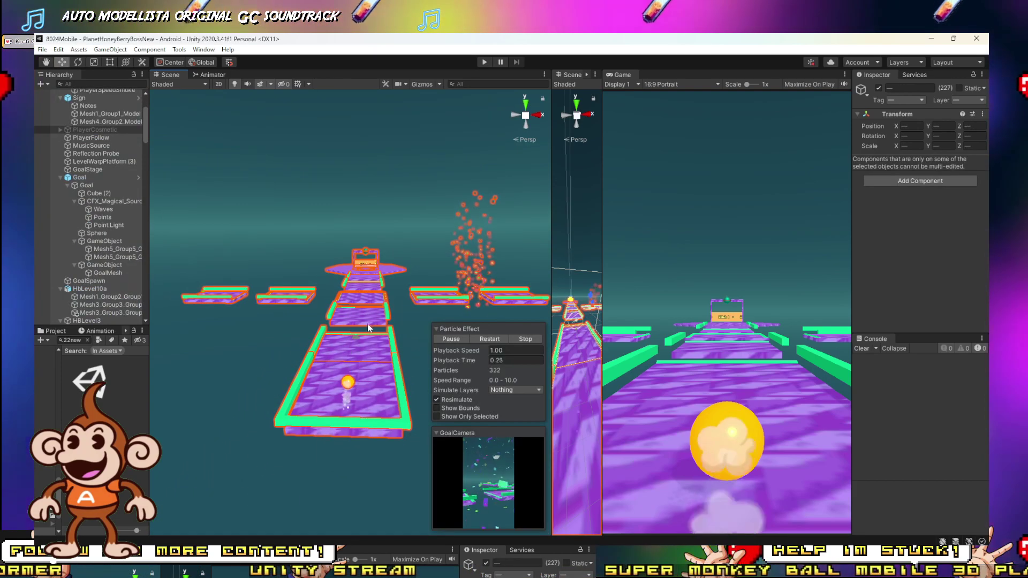
left_click(229, 175)
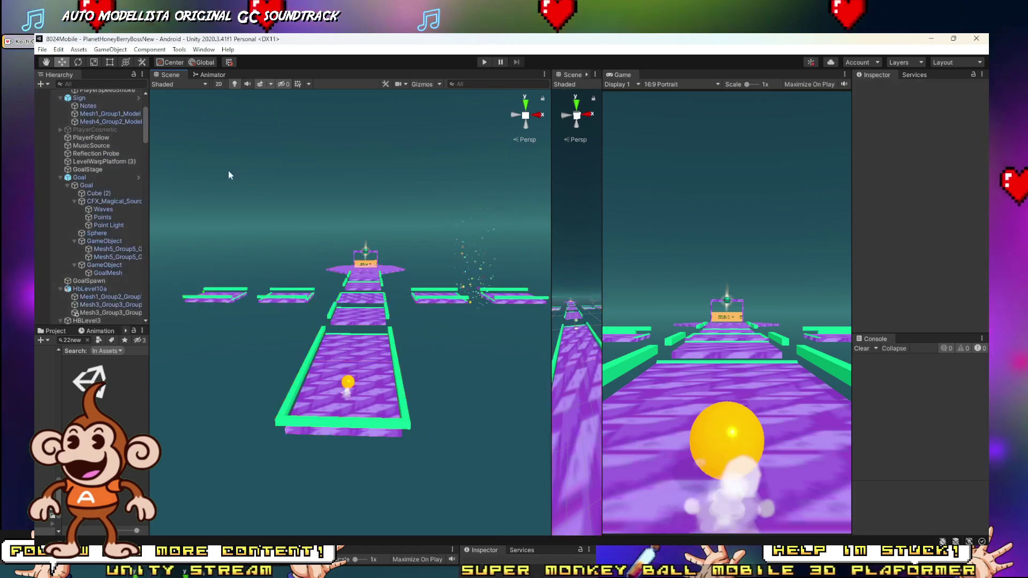
Select the starting platform's floor mesh and collapse the Player and Sign groups in the hierarchy.
scroll(99, 181, "up", 3)
left_click(335, 380)
scroll(55, 158, "up", 3)
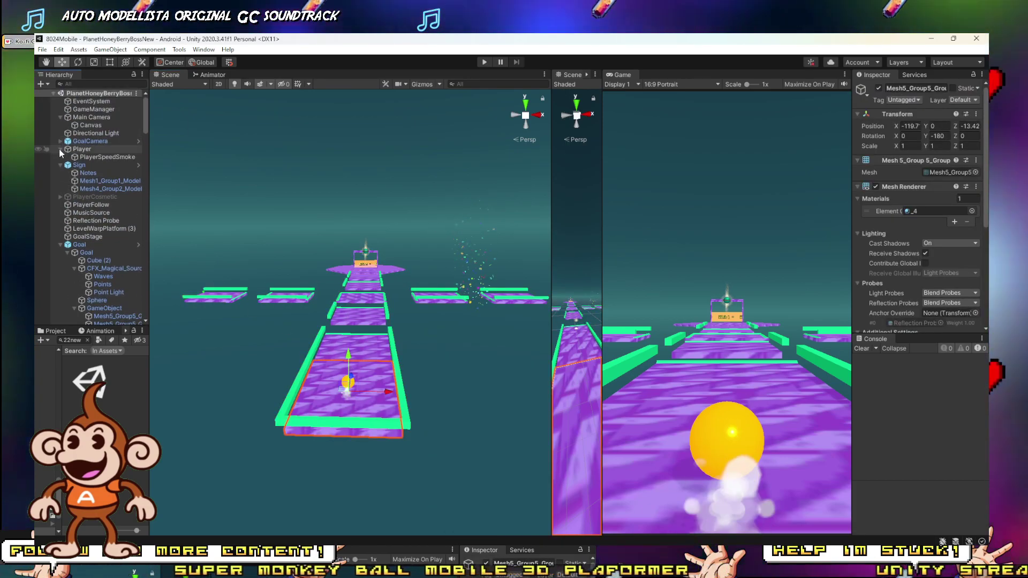
left_click(60, 149)
left_click(60, 157)
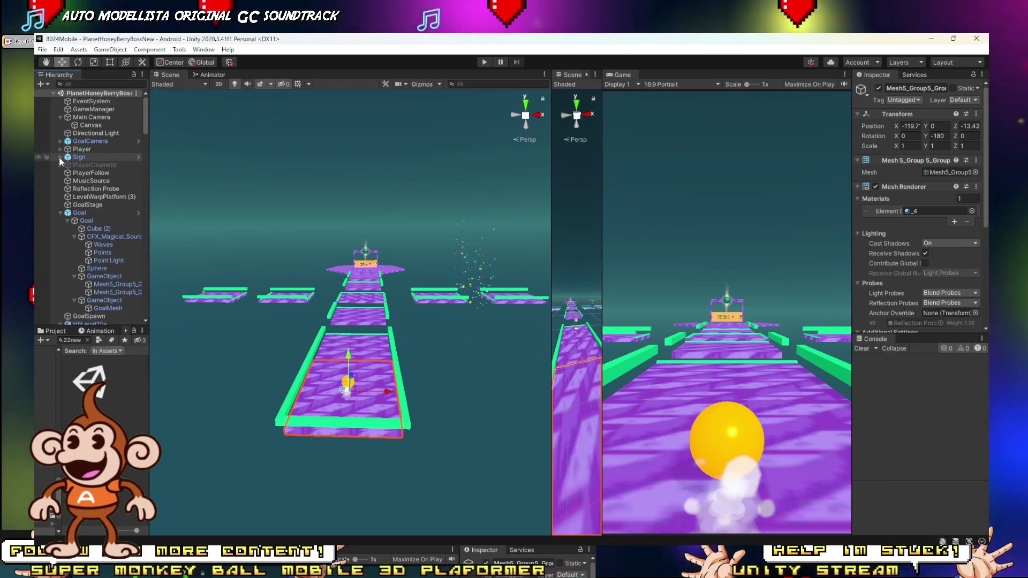
Delete the Goal and GoalSpawn objects from the boss scene, keeping GoalStage.
left_click(77, 213)
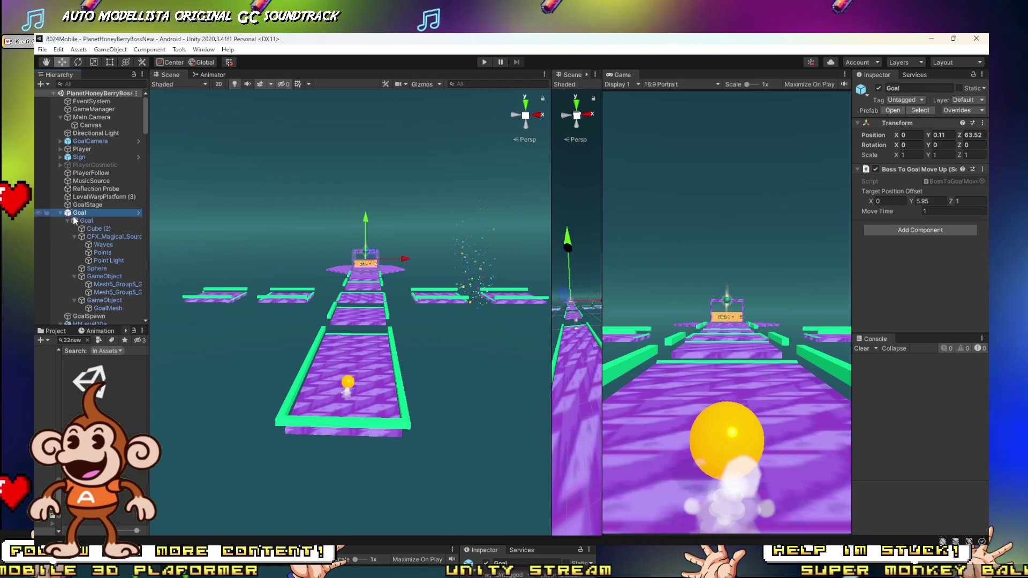
key("Delete")
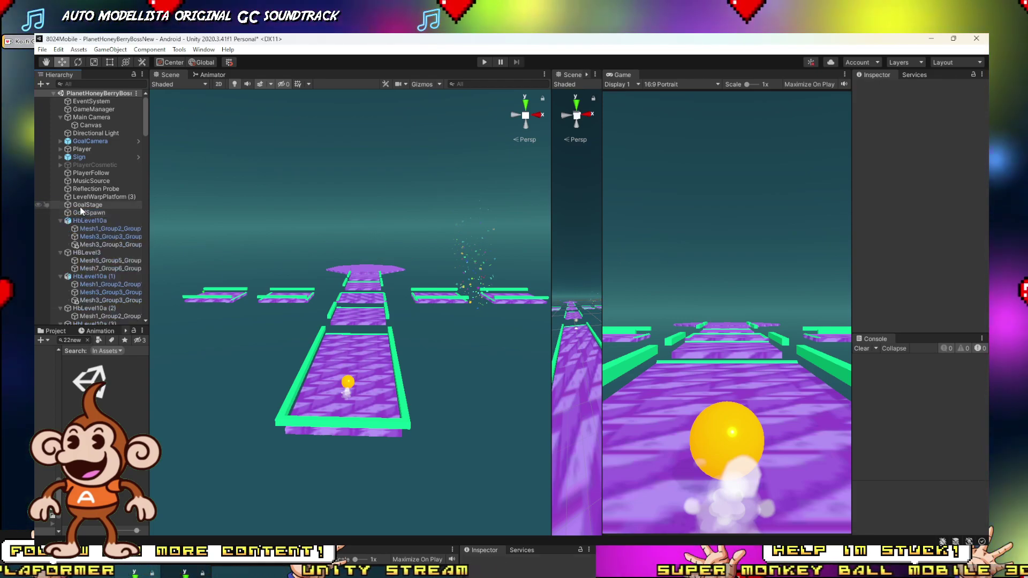
left_click(81, 206)
left_click(80, 215)
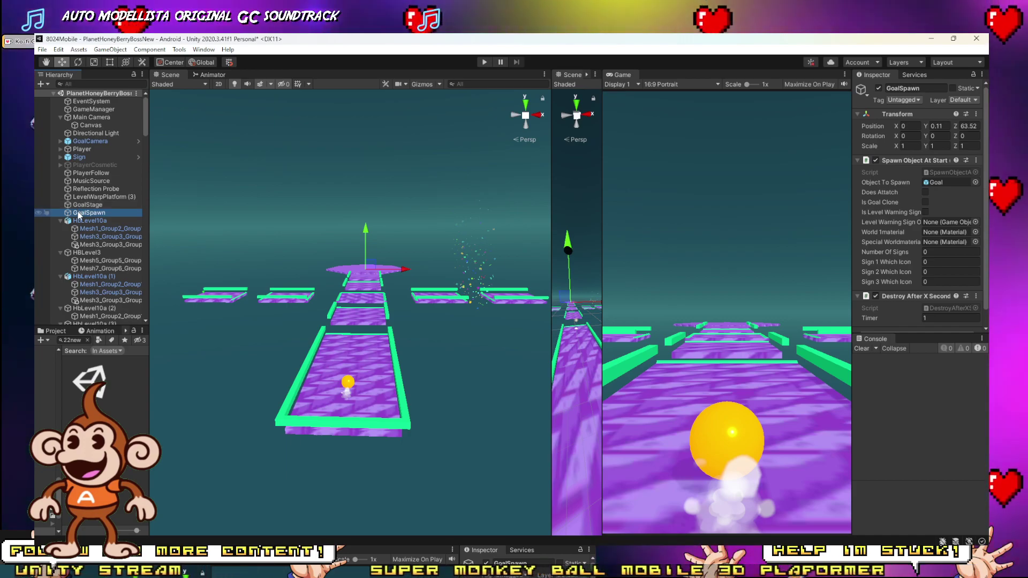
key("Delete")
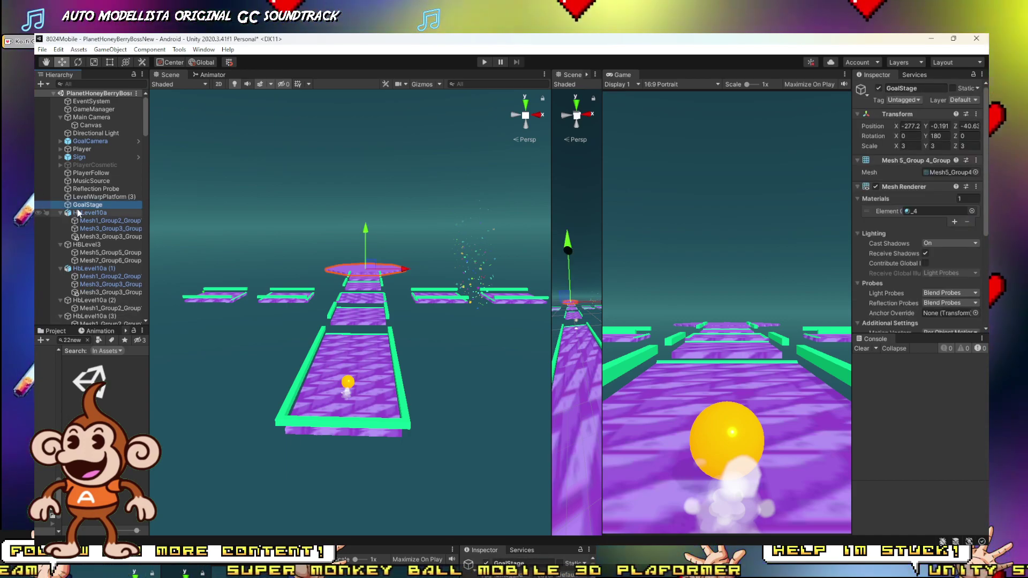
Delete the HbLevel10a platform, and undo the deletion of HBLevel3.
left_click(78, 212)
key("Delete")
left_click(77, 214)
key("Delete")
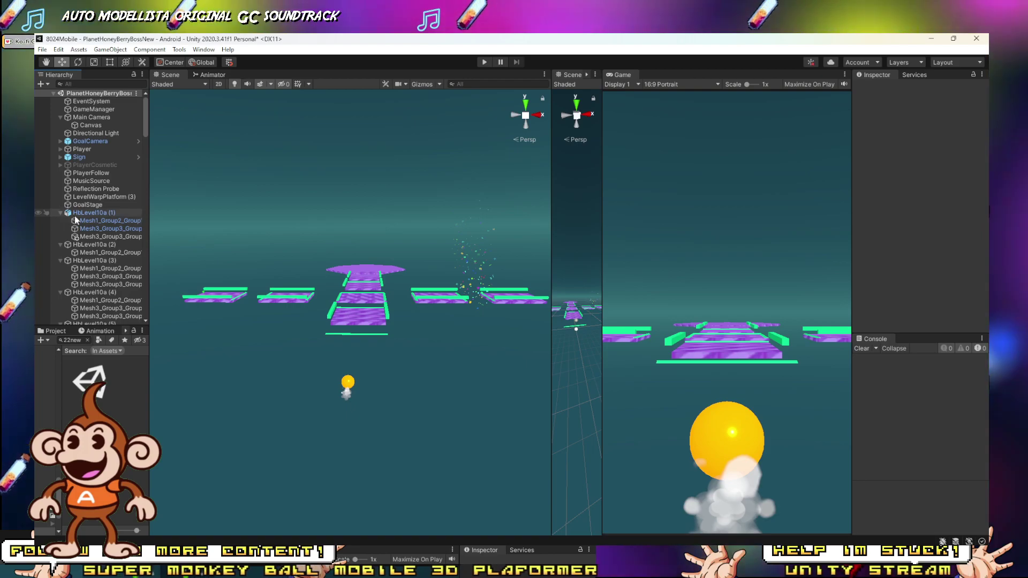
left_click(77, 213)
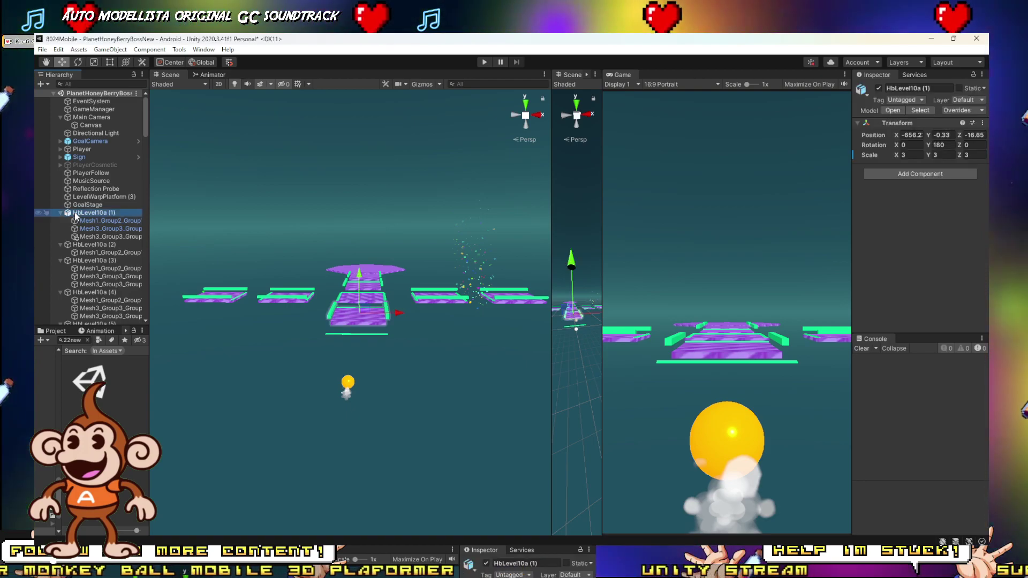
key("ctrl+z")
key("ctrl+z")
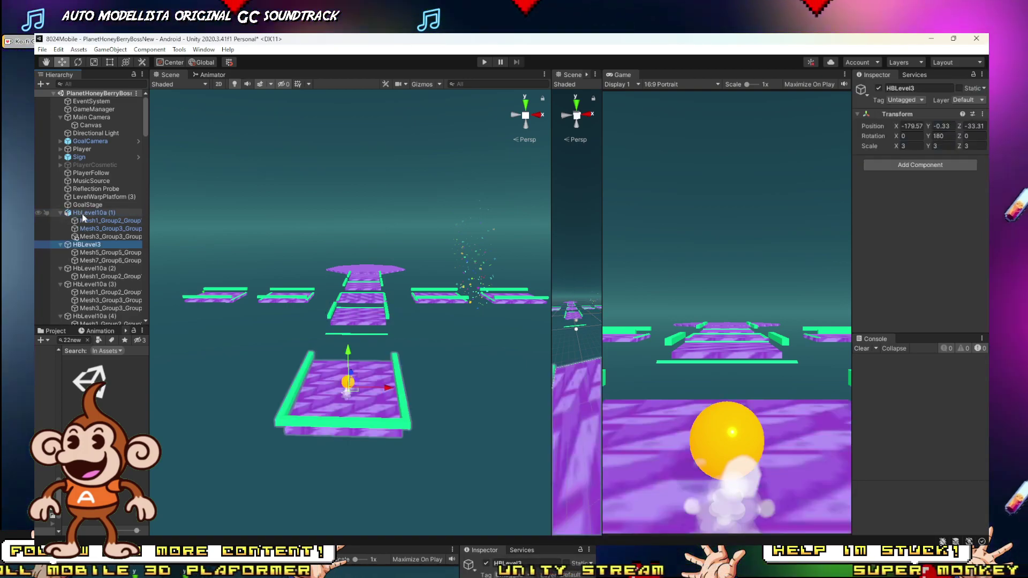
Delete the HbLevel10a (1) platform, and restore HBLevel3 by undoing its removal.
left_click(82, 213)
key("Delete")
left_click(82, 213)
key("Delete")
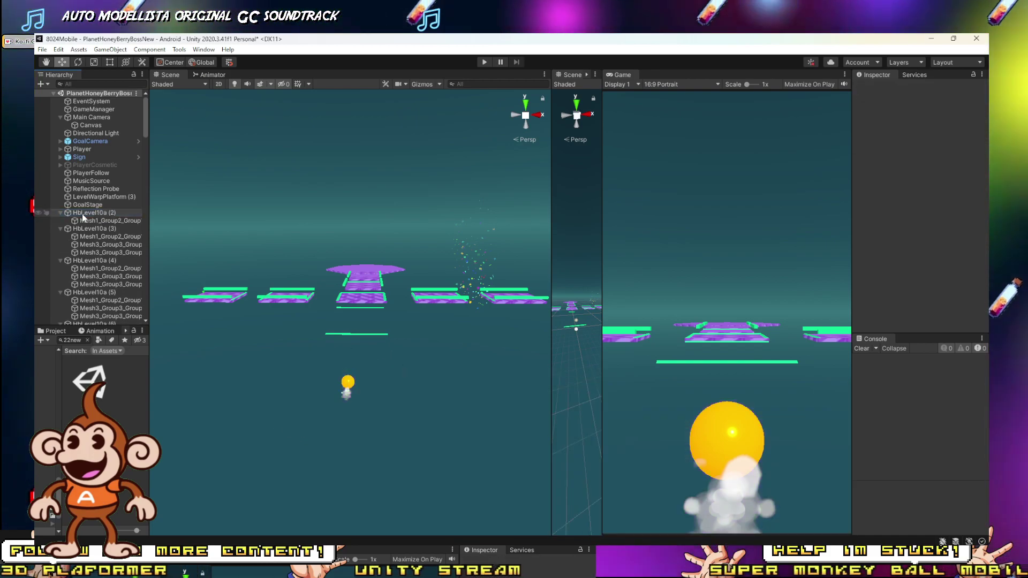
left_click(82, 214)
key("ctrl+z")
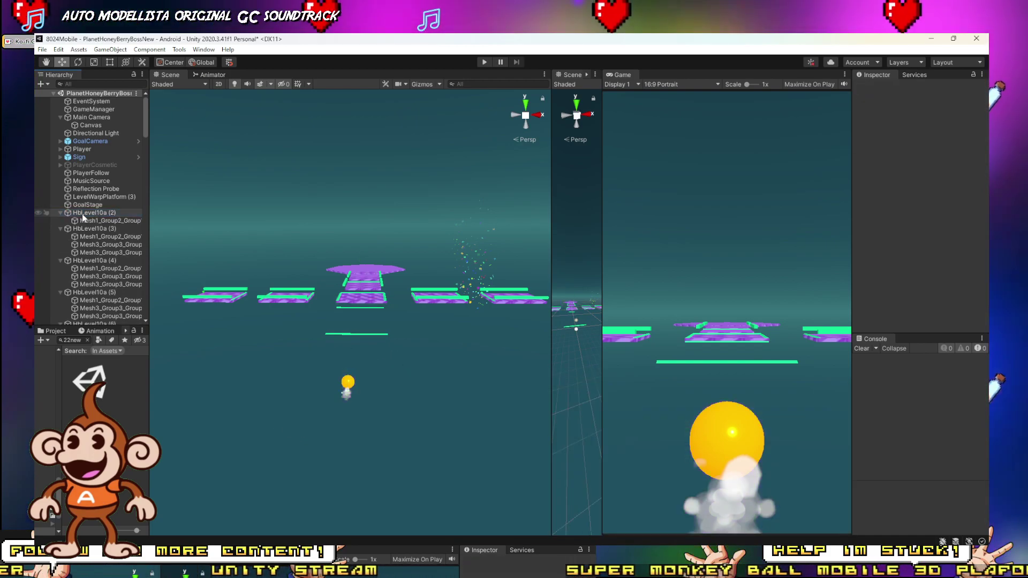
key("ctrl+z")
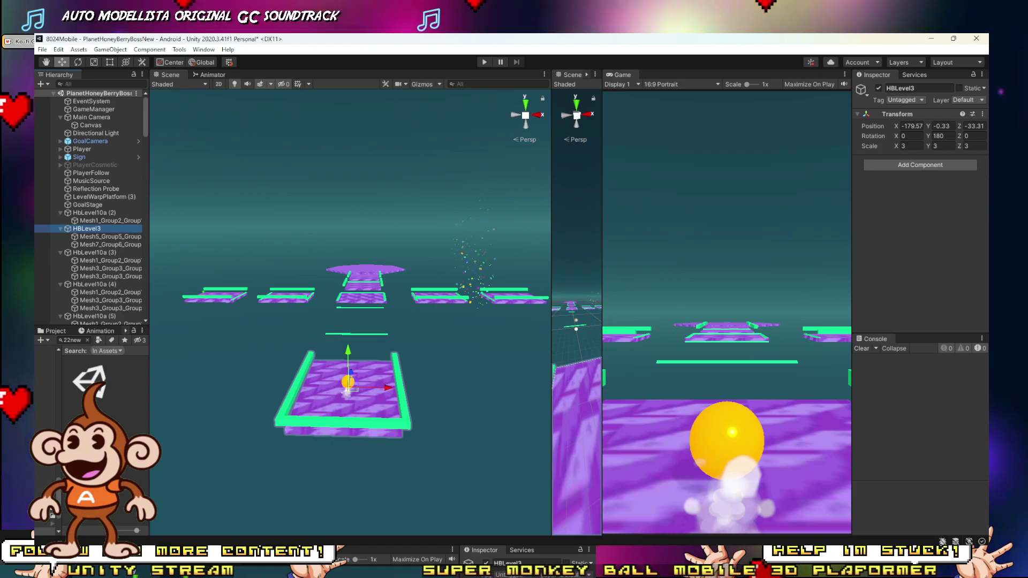
Switch to Firefox, start playing the R: Racing Evolution direct audio + extra disc soundtrack, and return to Unity.
left_click(268, 557)
scroll(491, 395, "down", 10)
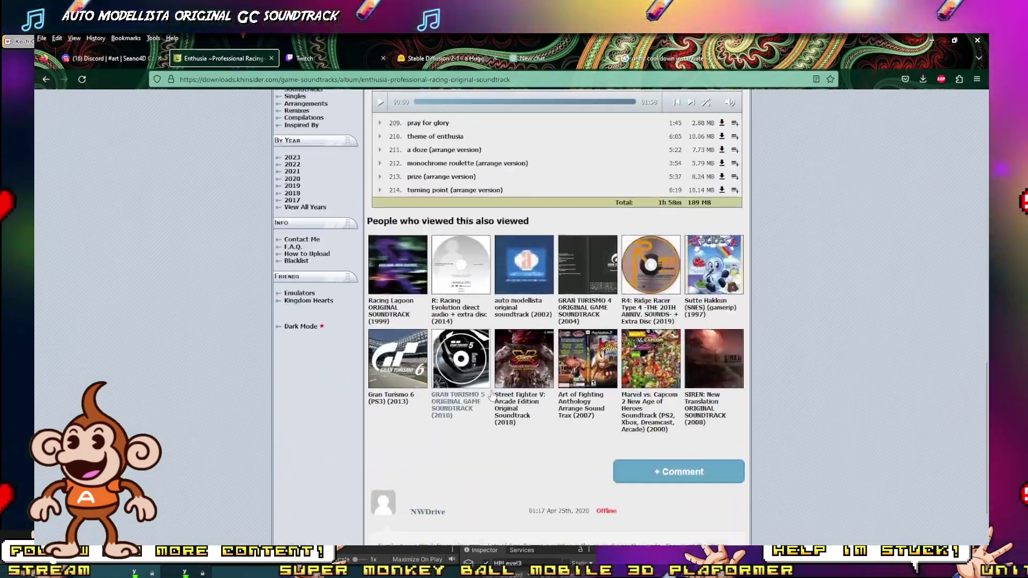
scroll(492, 395, "down", 2)
scroll(494, 360, "up", 3)
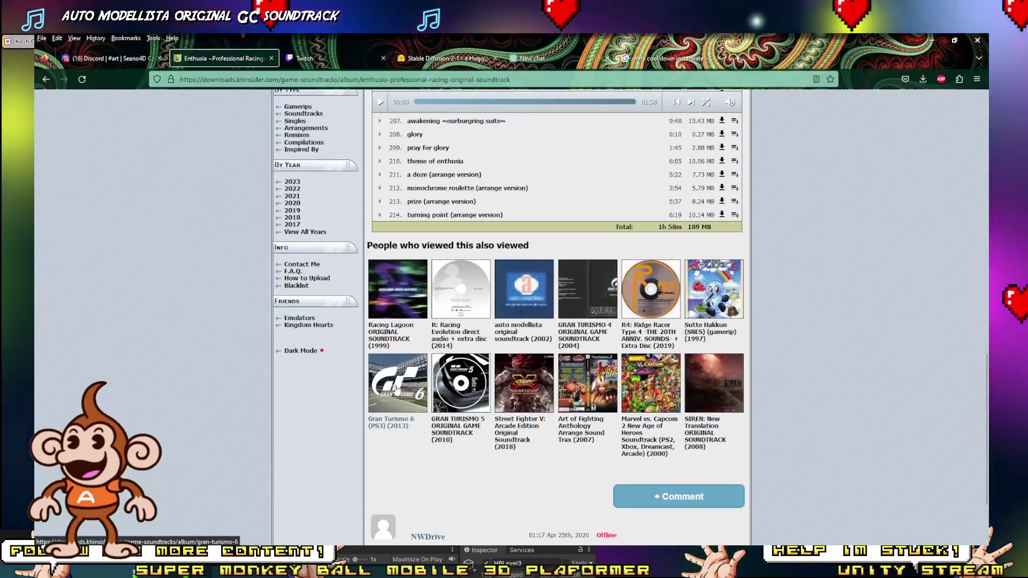
left_click(396, 389)
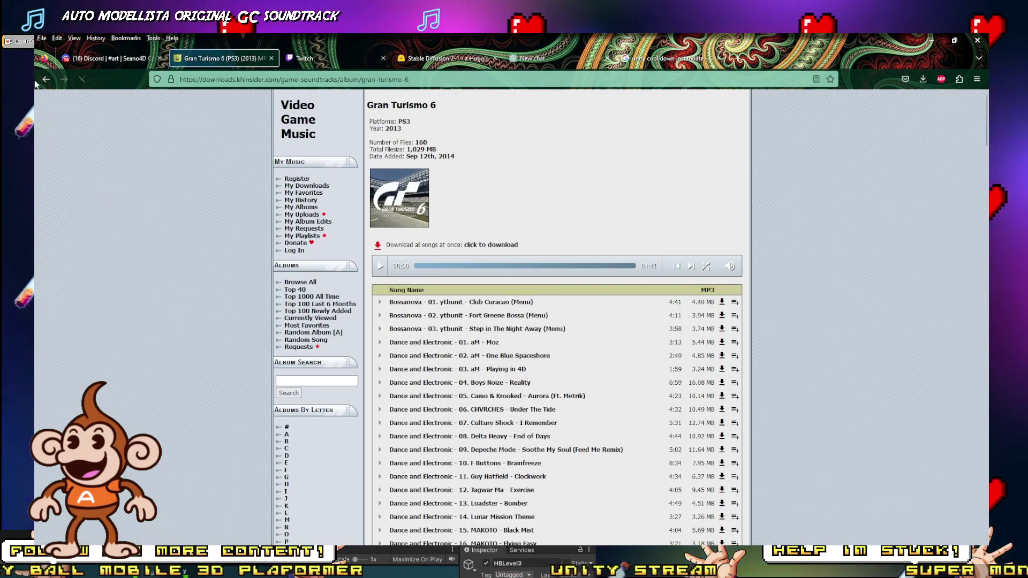
left_click(43, 79)
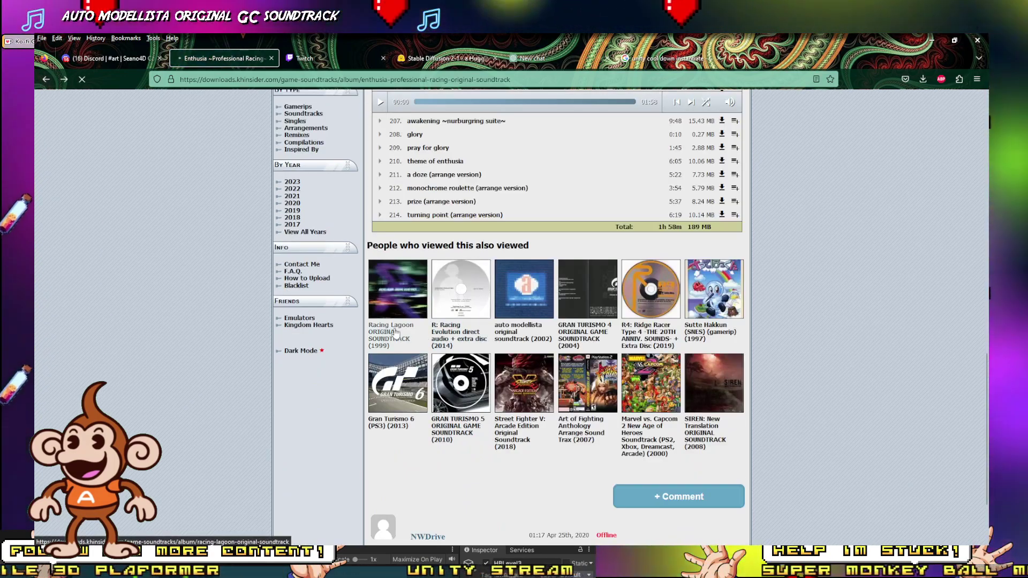
left_click(461, 289)
left_click(381, 298)
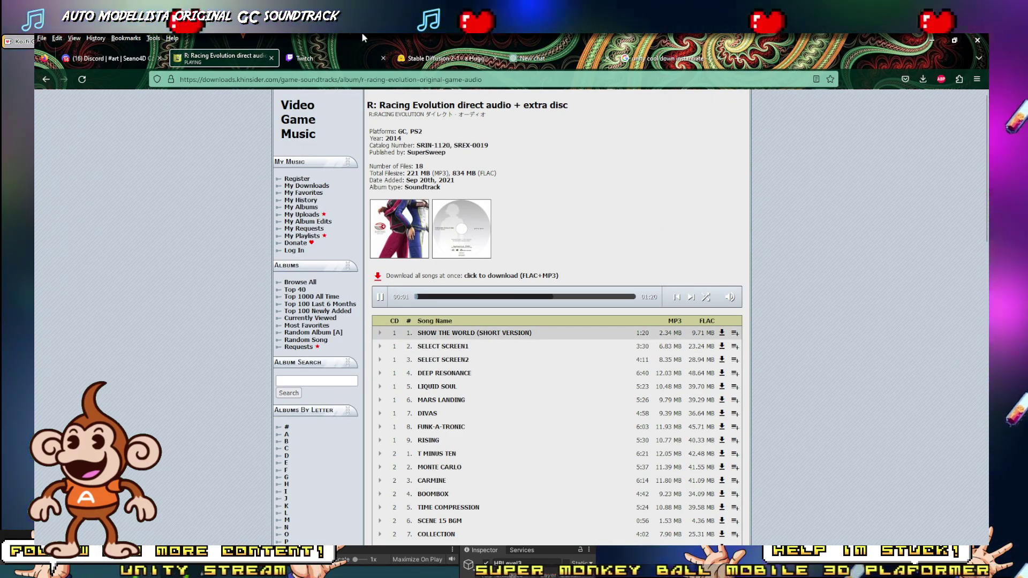
left_click(932, 40)
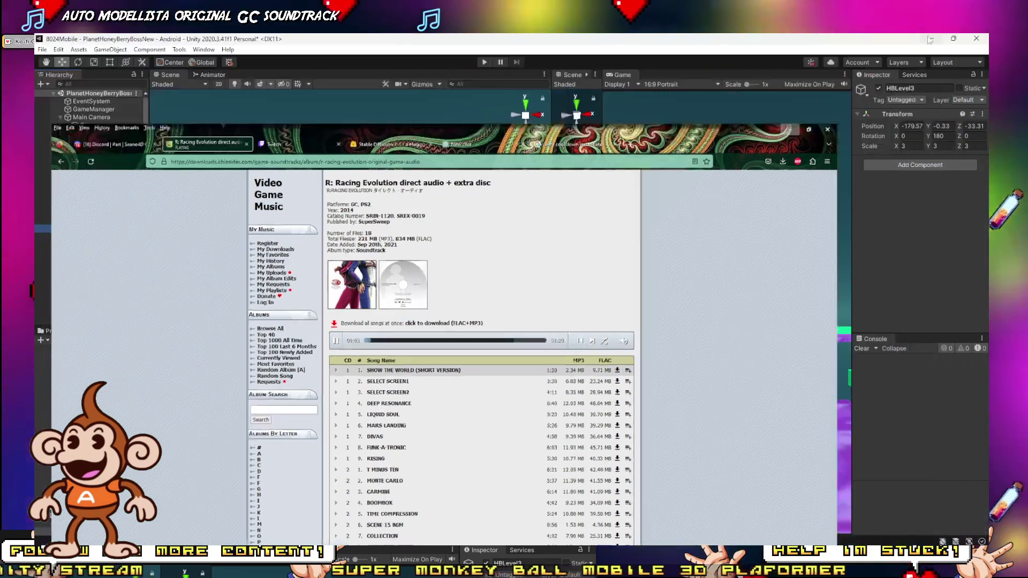
Inspect the remaining HBLevel3 start platform, check the stream chat in OBS, and return to Unity.
middle_click_drag(365, 341, 332, 330)
scroll(332, 328, "up", 5)
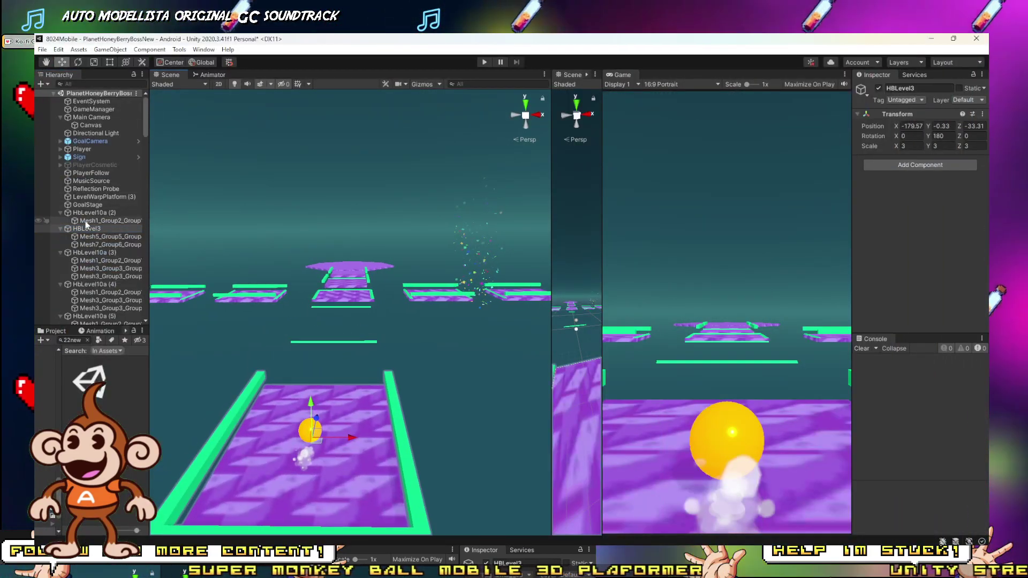
left_click(86, 229)
key("alt+Tab")
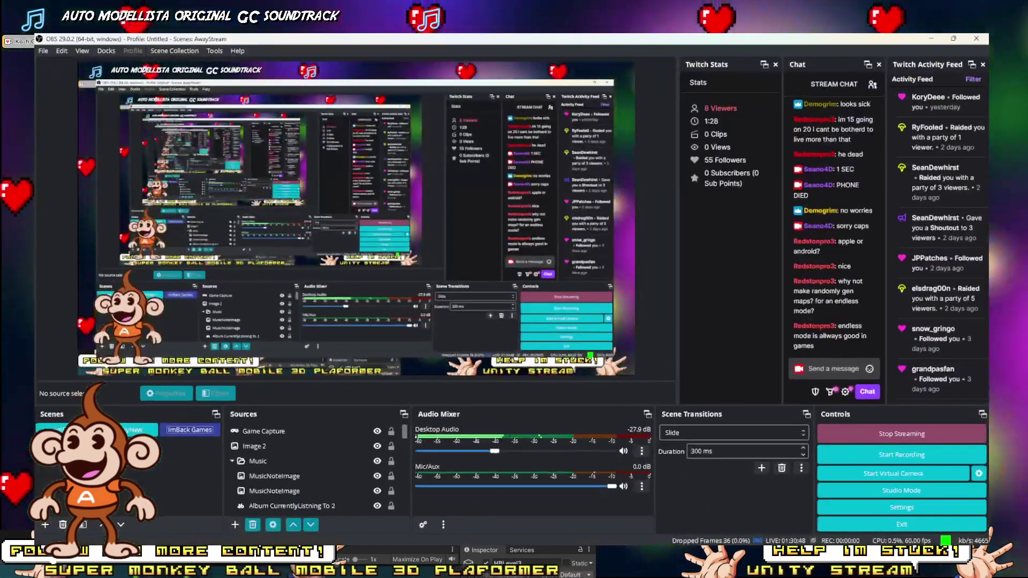
key("alt+Tab")
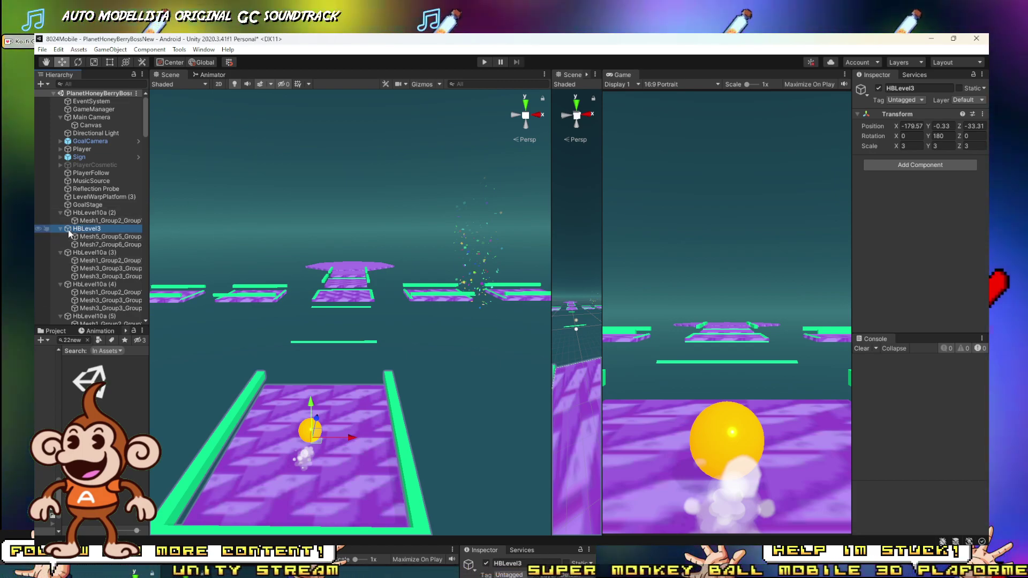
Collapse HBLevel3 and HbLevel10a (2) in the hierarchy, and delete the HbLevel10a (2) platform.
left_click(60, 228)
left_click(60, 213)
left_click(91, 213)
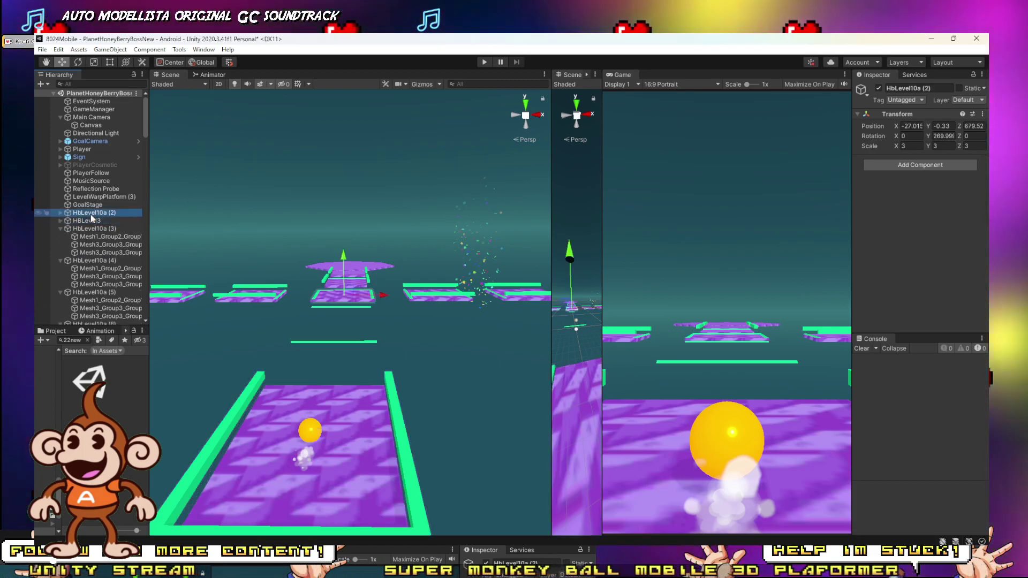
key("Delete")
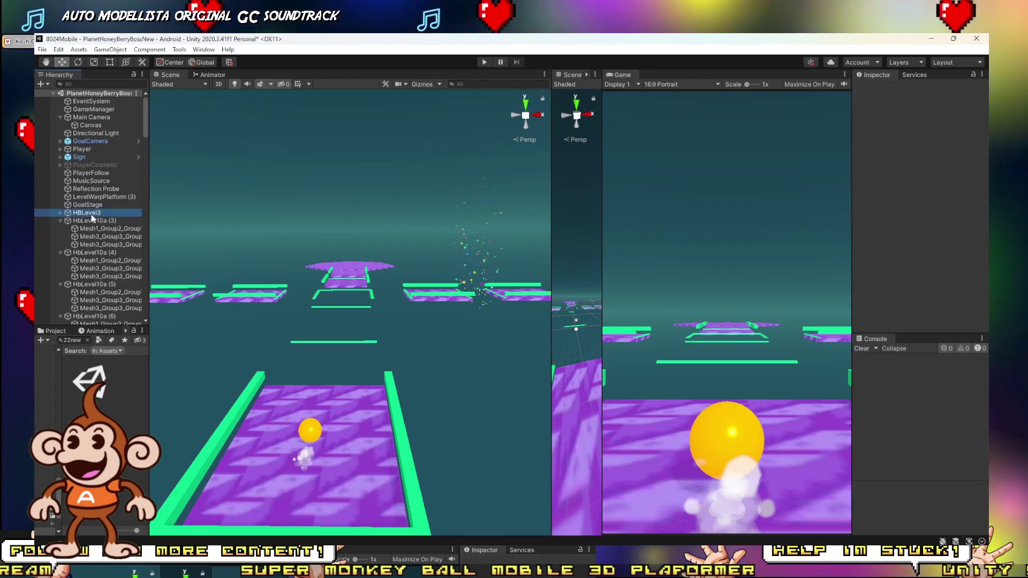
Delete the remaining floating platforms, HbLevel10a (3) through HbLevel10a (8), while keeping HBLevel3.
left_click(88, 214)
left_click(91, 221)
key("Delete")
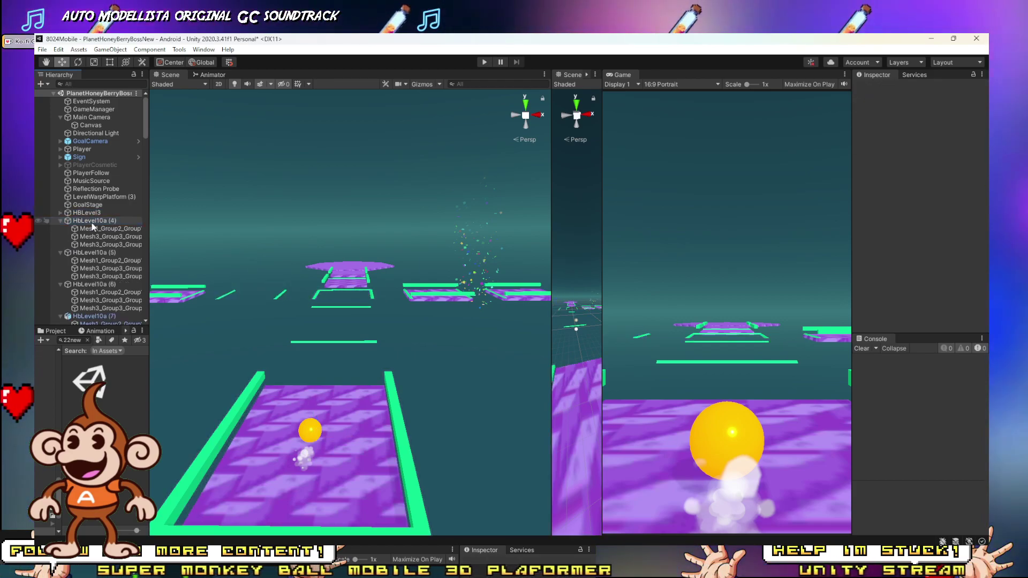
left_click(92, 223)
key("Delete")
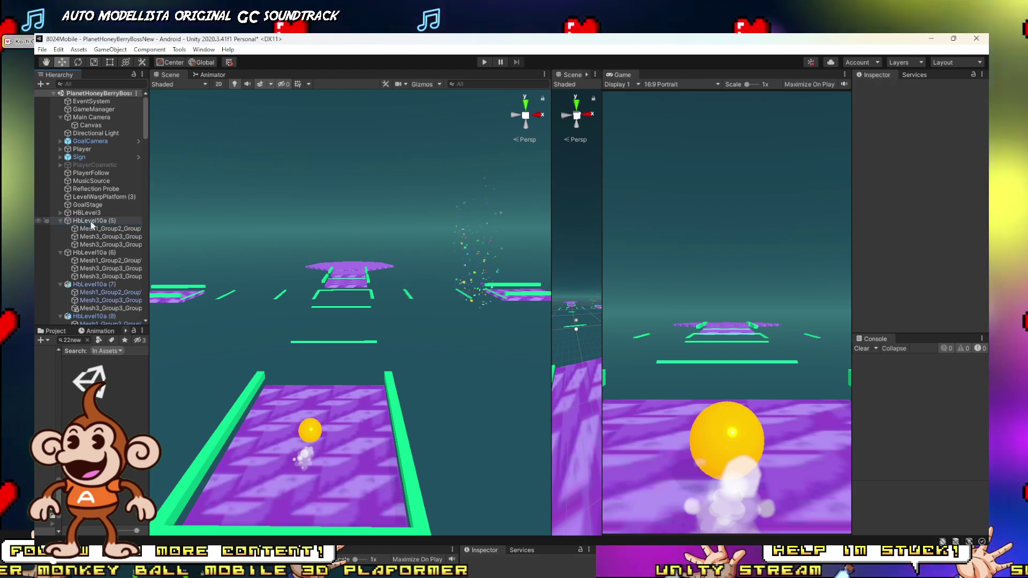
left_click(91, 221)
key("Delete")
left_click(91, 221)
key("Delete")
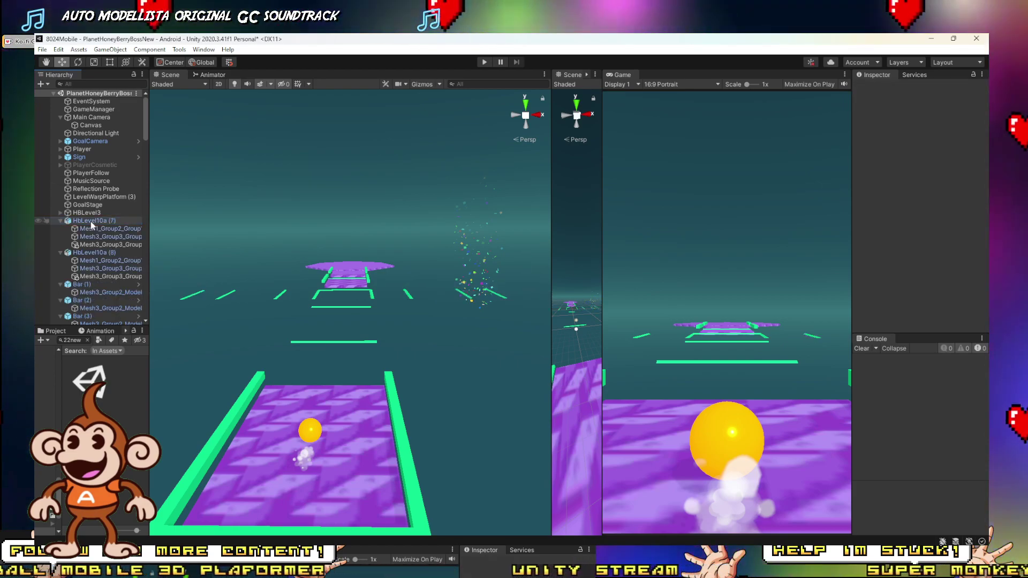
left_click(91, 221)
key("Delete")
left_click(91, 221)
key("Delete")
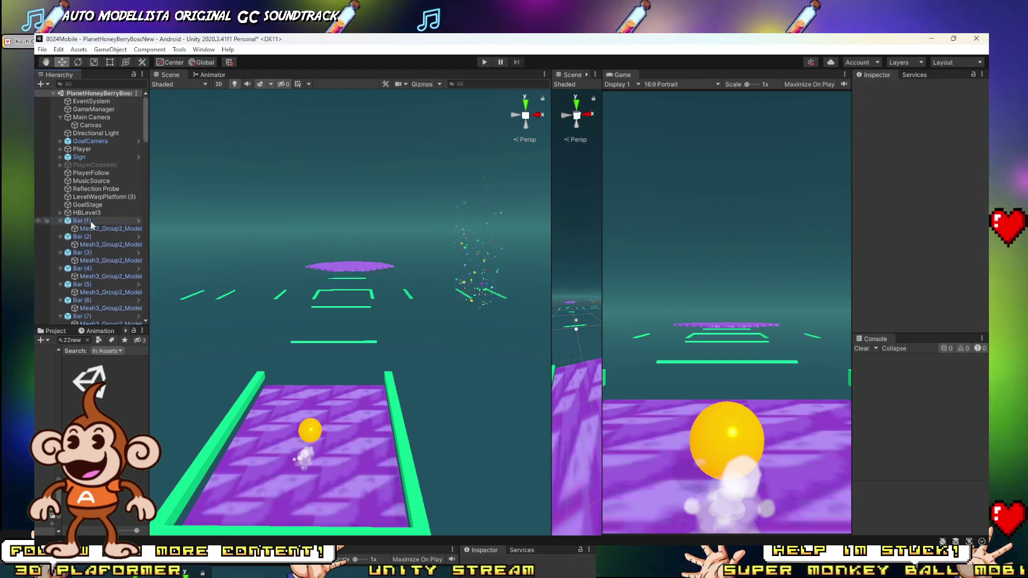
Delete all the green bar objects, Bar (1) through Bar (12), from the scene.
left_click(91, 221)
key("Delete")
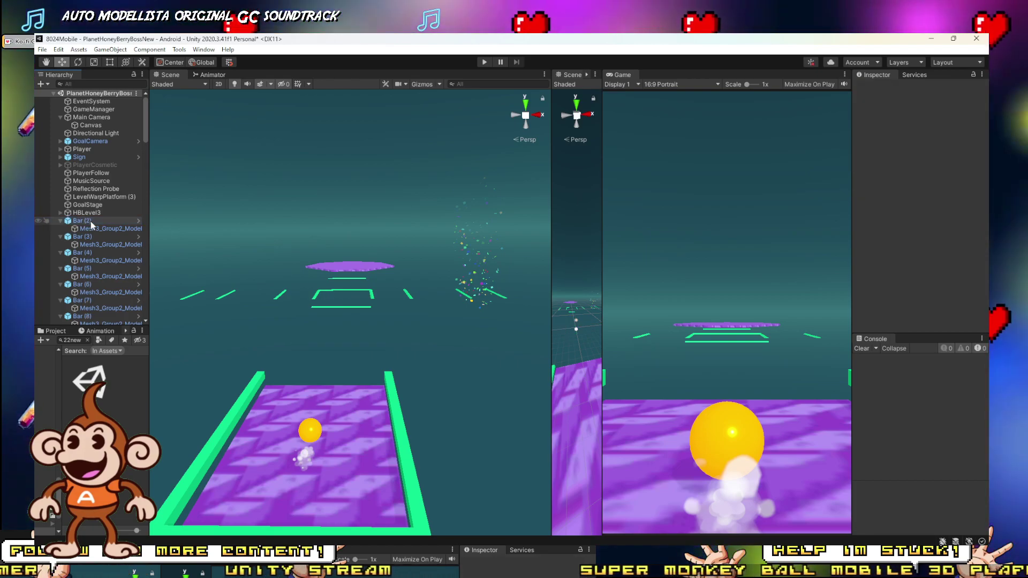
left_click(91, 220)
key("Delete")
left_click(91, 221)
key("Delete")
left_click(92, 220)
key("Delete")
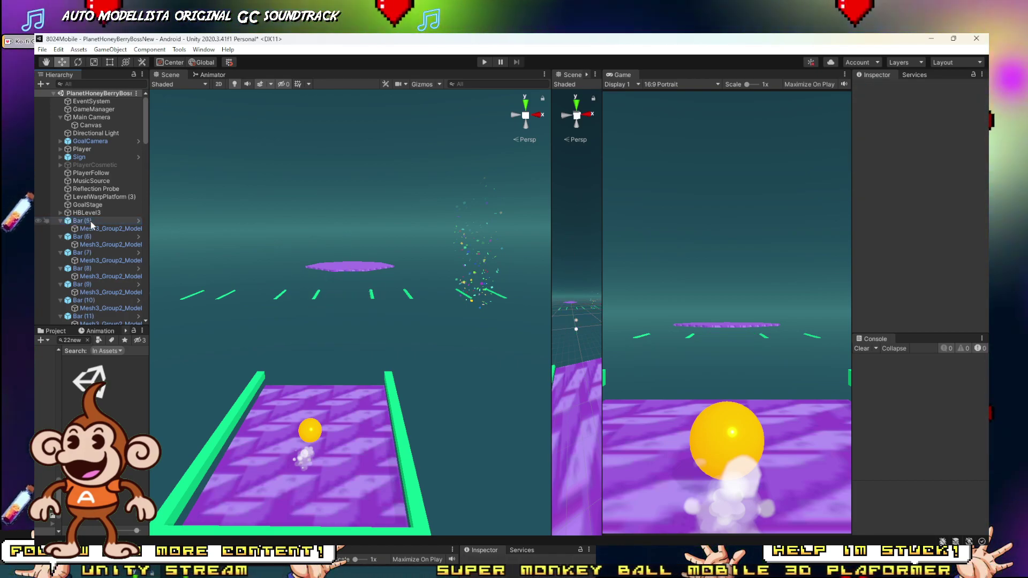
left_click(91, 221)
key("Delete")
left_click(91, 221)
key("Delete")
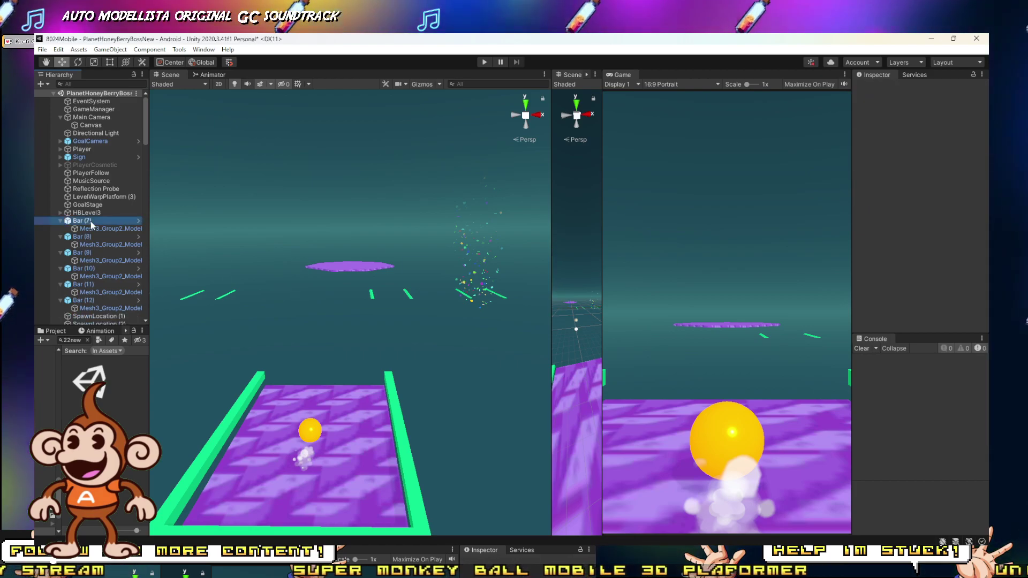
left_click(91, 220)
key("Delete")
left_click(91, 221)
key("Delete")
left_click(91, 220)
key("Delete")
left_click(91, 220)
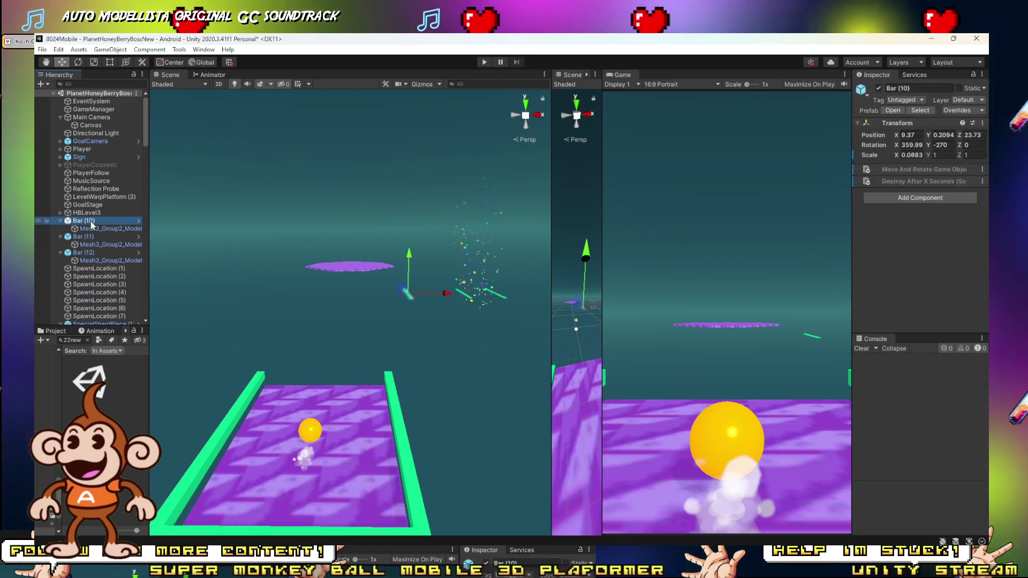
key("Delete")
left_click(91, 221)
key("Delete")
left_click(91, 221)
key("Delete")
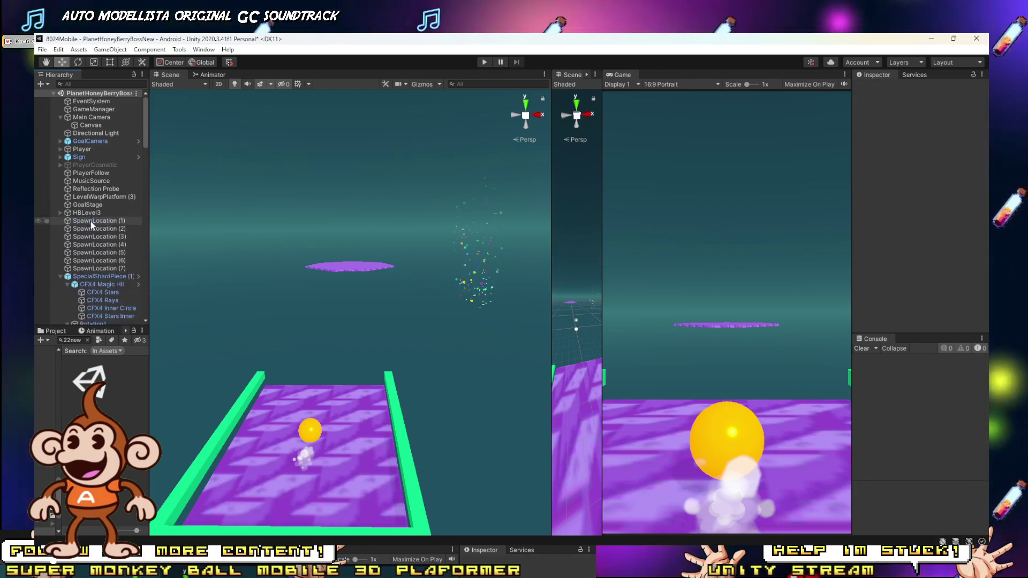
Examine the first two SpawnLocation objects and where SpecialShardPiece (1) and its CFX4 Magic Hit effect sit in the scene.
left_click(91, 220)
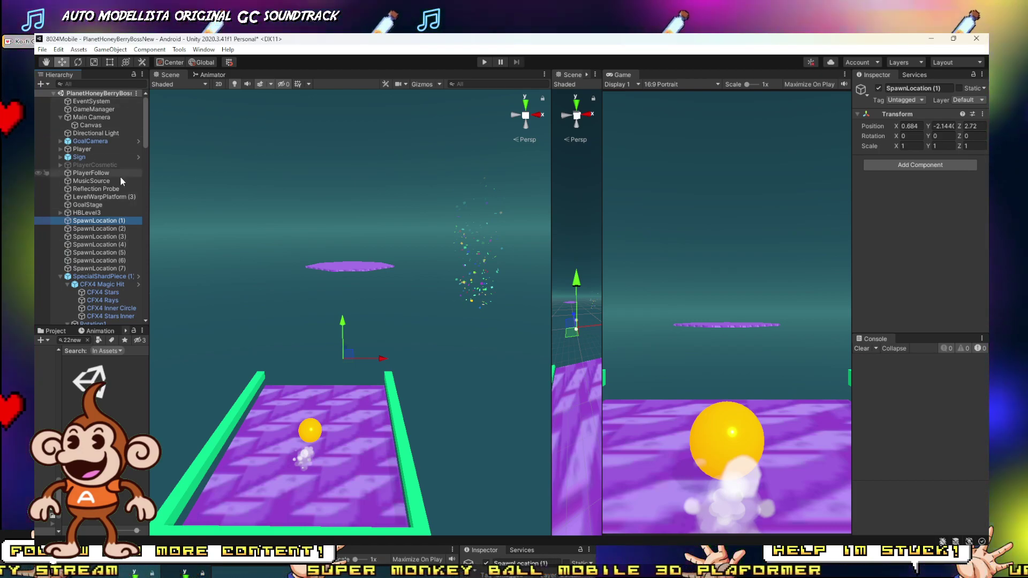
left_click(107, 228)
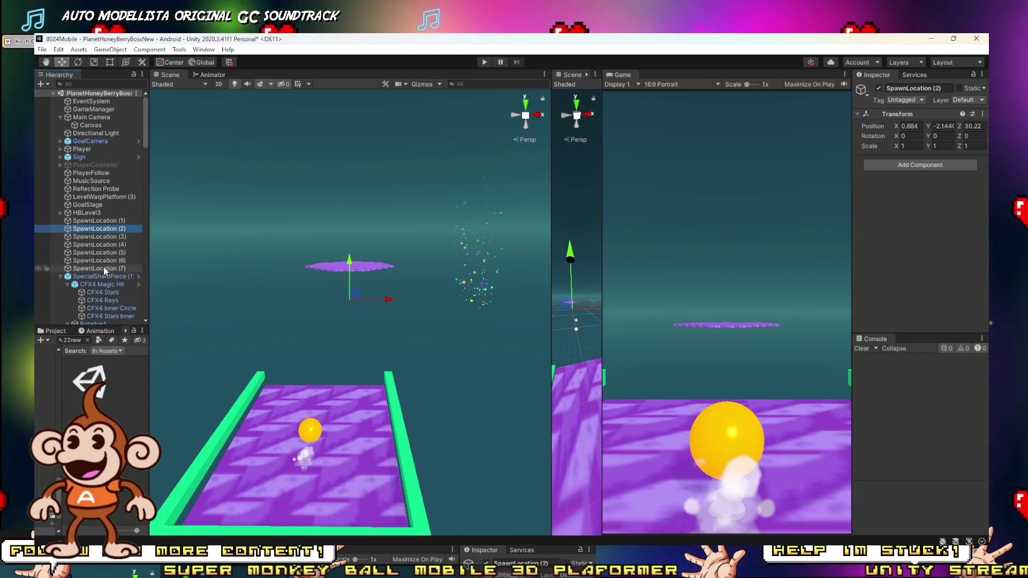
left_click(102, 276)
scroll(101, 276, "down", 3)
scroll(101, 276, "down", 2)
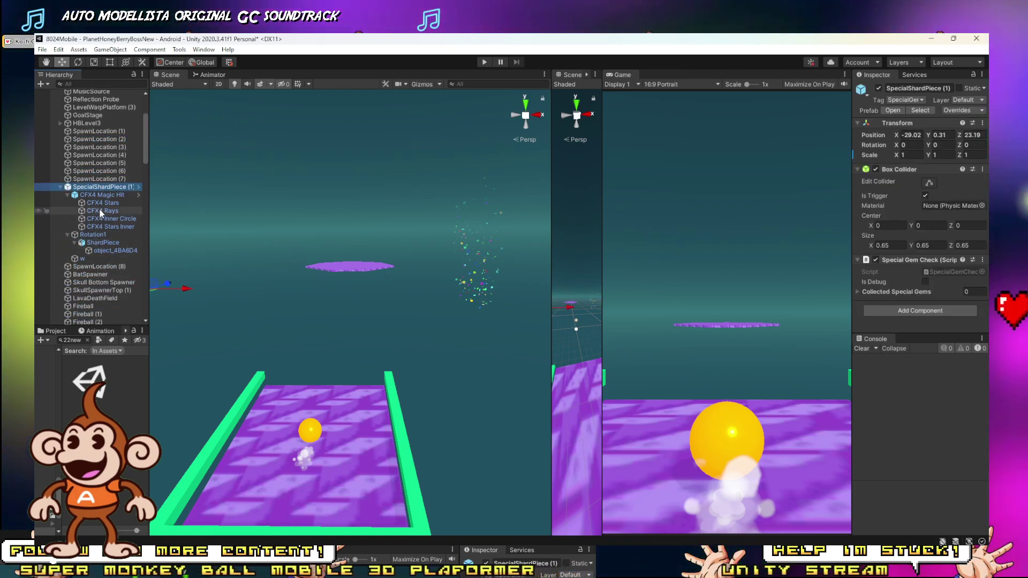
left_click(98, 195)
key("f")
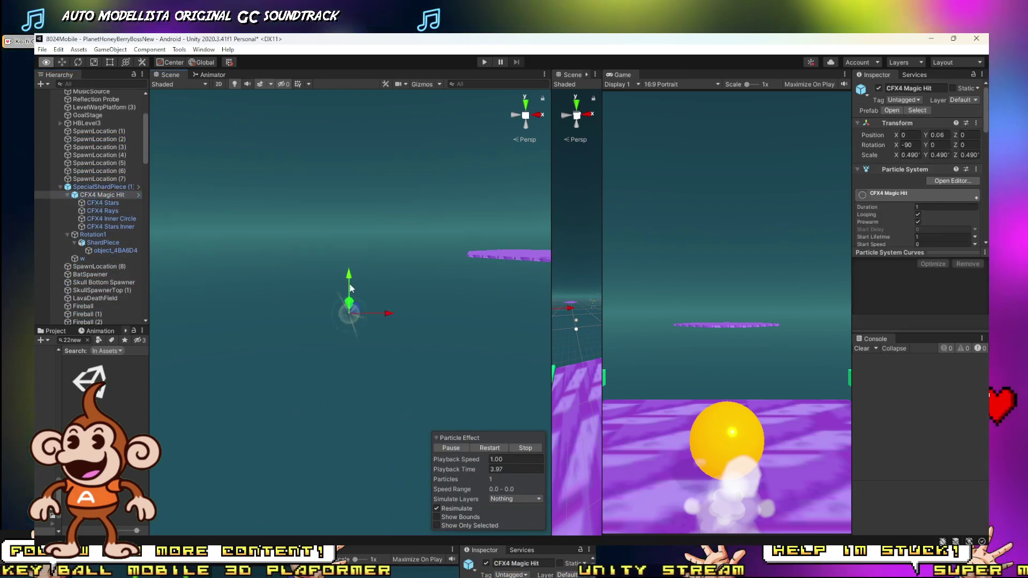
scroll(482, 291, "down", 4)
middle_click_drag(485, 292, 346, 287)
scroll(346, 287, "down", 3)
right_click_drag(346, 287, 335, 307)
scroll(321, 304, "down", 6)
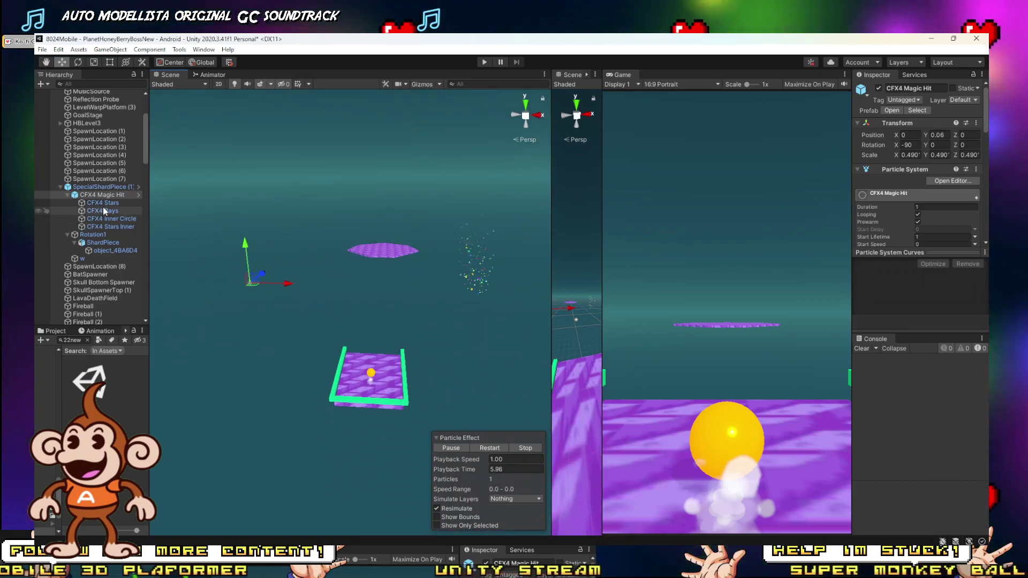
Move SpecialShardPiece (1) near the start platform's back edge and lower it, to about X -1.15, Y -1.79, Z -20.65.
left_click(98, 188)
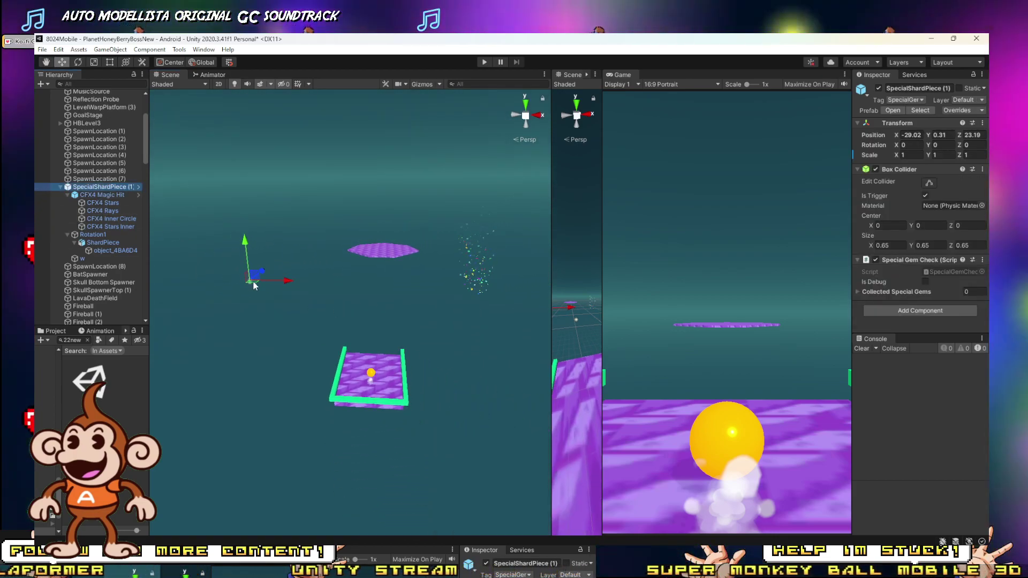
left_click_drag(255, 282, 346, 390)
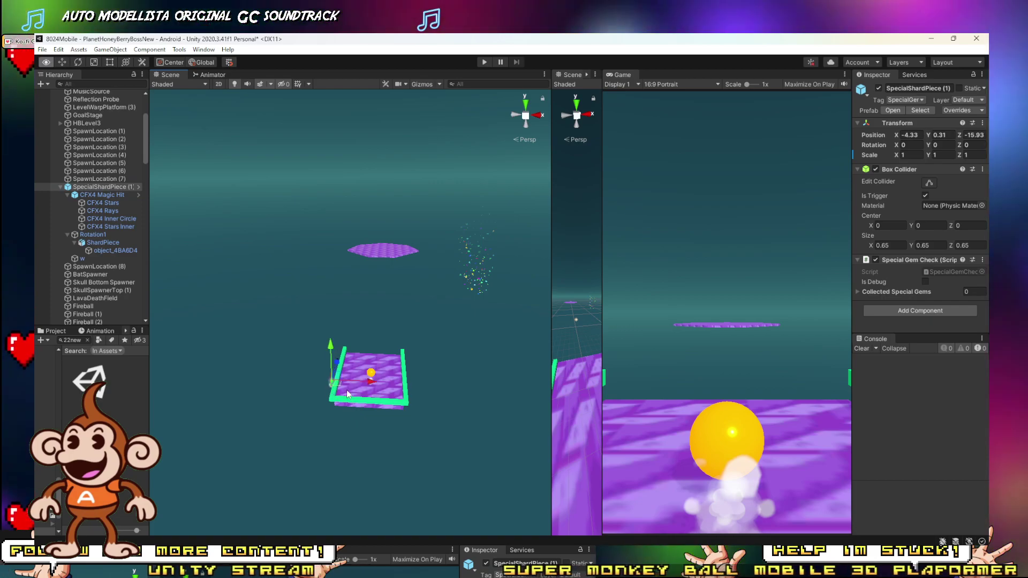
scroll(346, 415, "up", 7)
right_click_drag(346, 390, 300, 416)
scroll(313, 397, "down", 1)
scroll(314, 370, "down", 4)
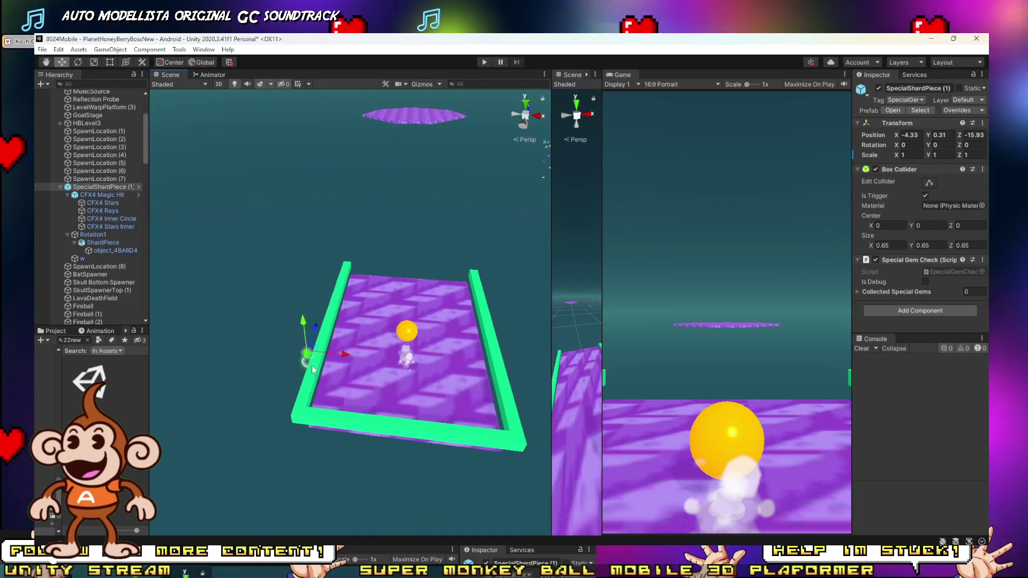
left_click_drag(323, 401, 342, 475)
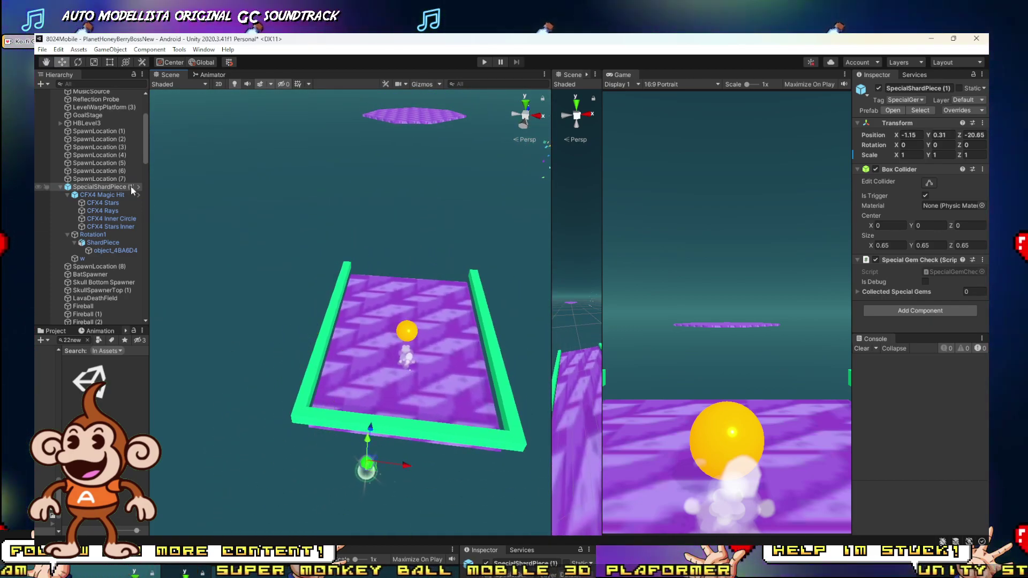
left_click_drag(369, 470, 370, 485)
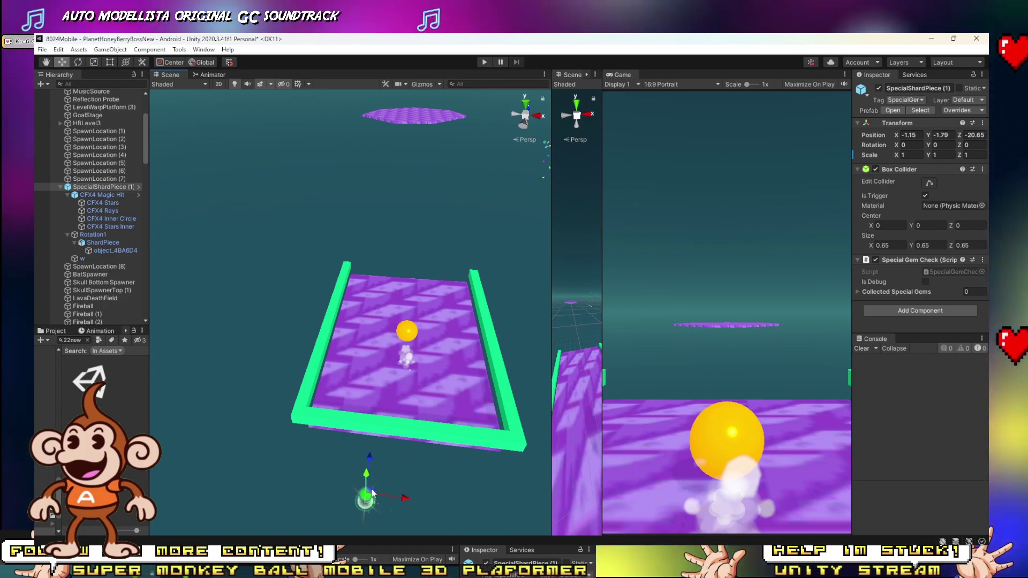
Move SpecialShardPiece (1) underneath the start platform, to about X 0.2, Z -13.89, and collapse its children in the hierarchy.
key("w")
right_click_drag(369, 486, 314, 454)
key("d")
key("s")
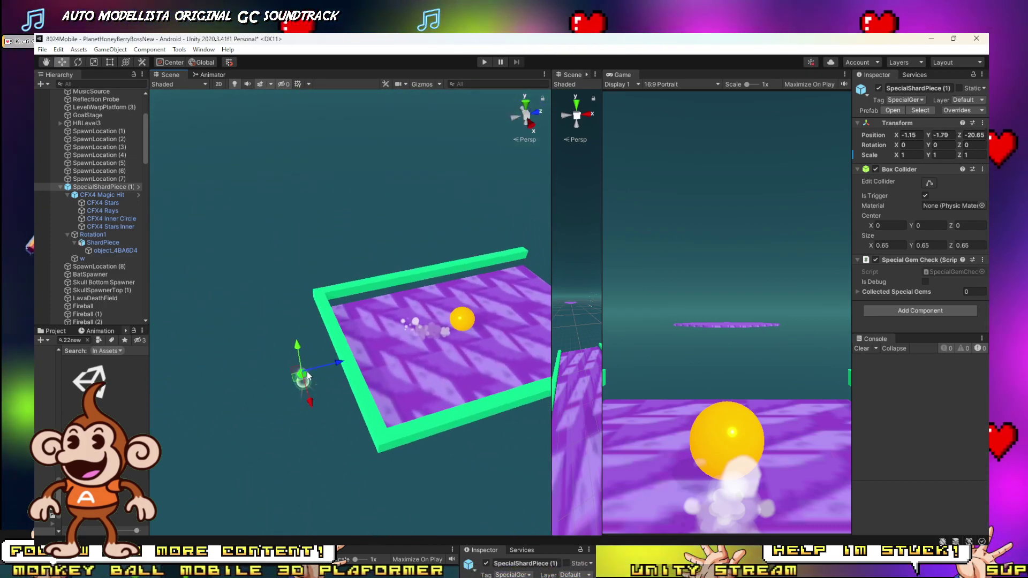
left_click_drag(346, 371, 346, 368)
key("w")
right_click_drag(346, 369, 374, 303)
key("s")
left_click_drag(353, 347, 387, 339)
right_click_drag(387, 338, 469, 397)
left_click_drag(477, 378, 523, 381)
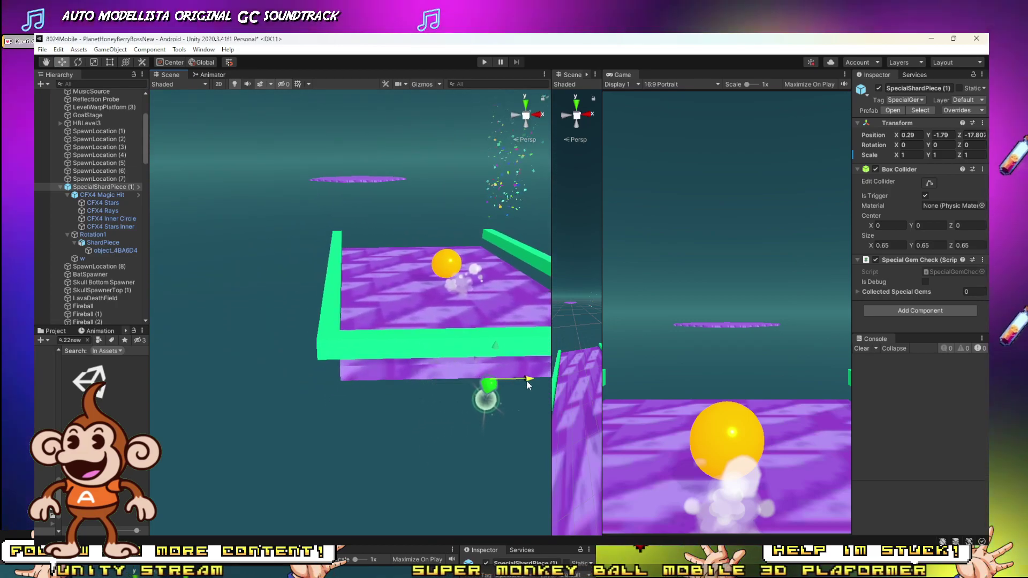
left_click_drag(474, 359, 454, 294)
mouse_move(455, 293)
right_mouse_down()
mouse_move(451, 312)
mouse_move(434, 230)
mouse_move(454, 303)
right_mouse_up()
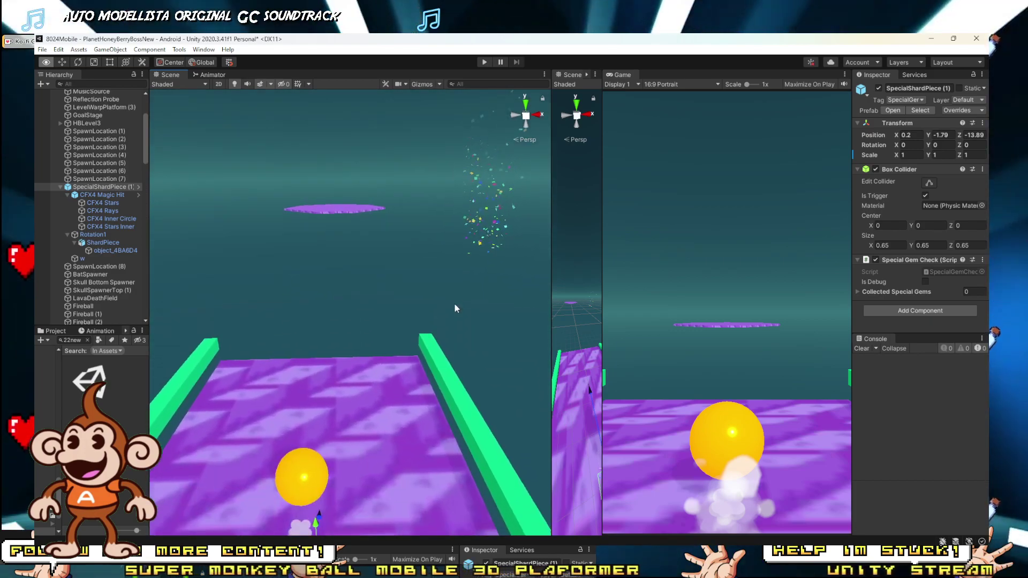
left_click(60, 187)
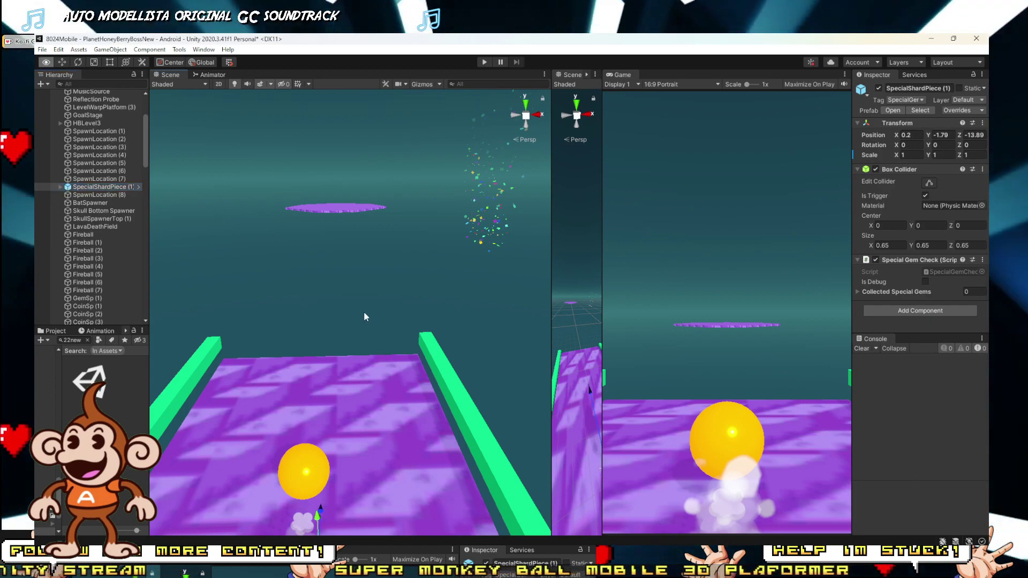
key("s")
right_click_drag(364, 313, 251, 378)
key("w")
key("s")
key("w")
key("w")
key("s")
key("w")
key("s")
key("w")
key("s")
key("w")
key("s")
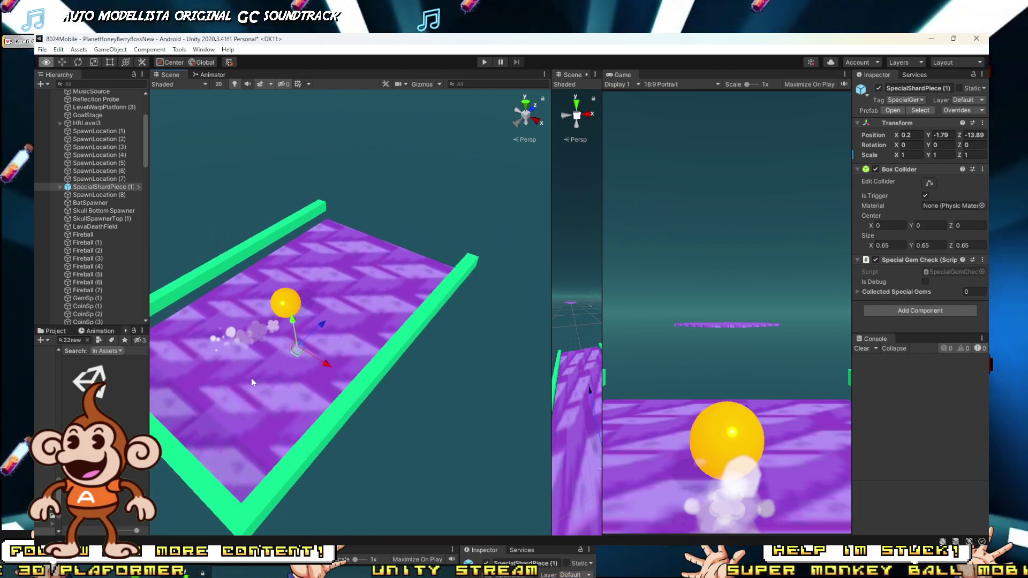
scroll(252, 378, "down", 3)
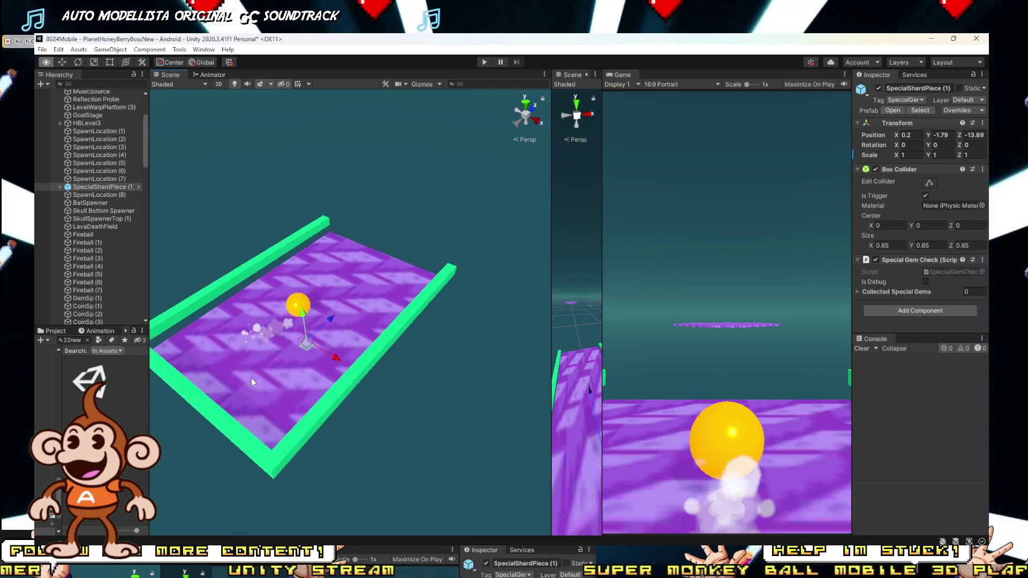
scroll(252, 378, "up", 2)
right_click_drag(252, 378, 328, 349)
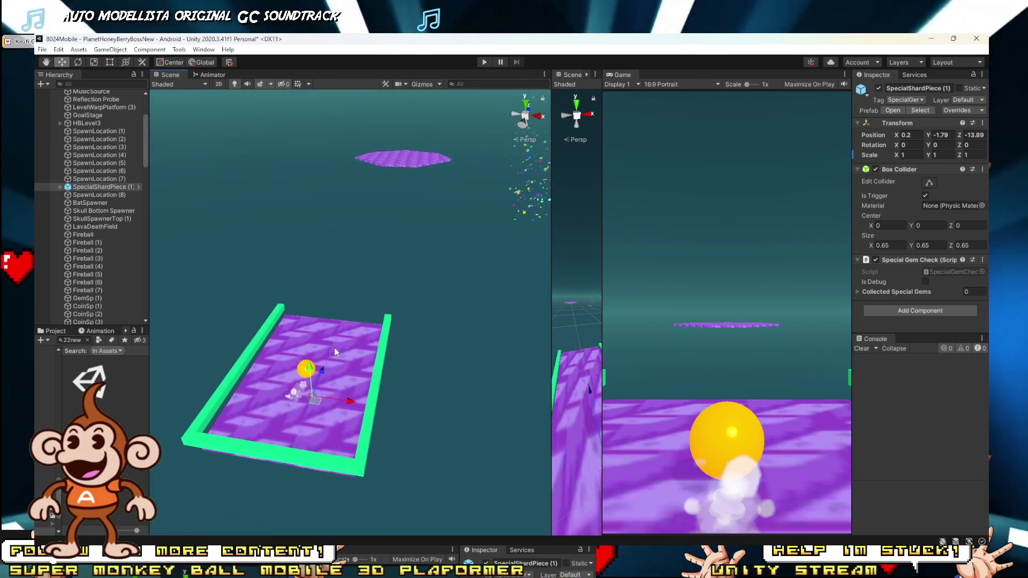
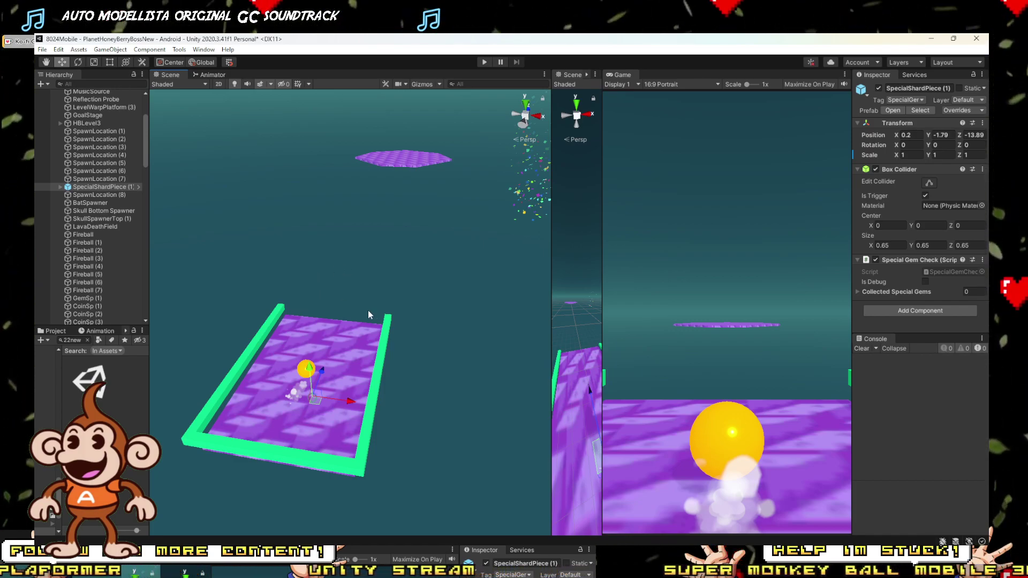
Switch to the PlanetBlueBalls model in SketchUp to examine its platforms, and return to Unity.
right_click_drag(354, 296, 321, 251)
left_click_drag(321, 251, 376, 238, "alt")
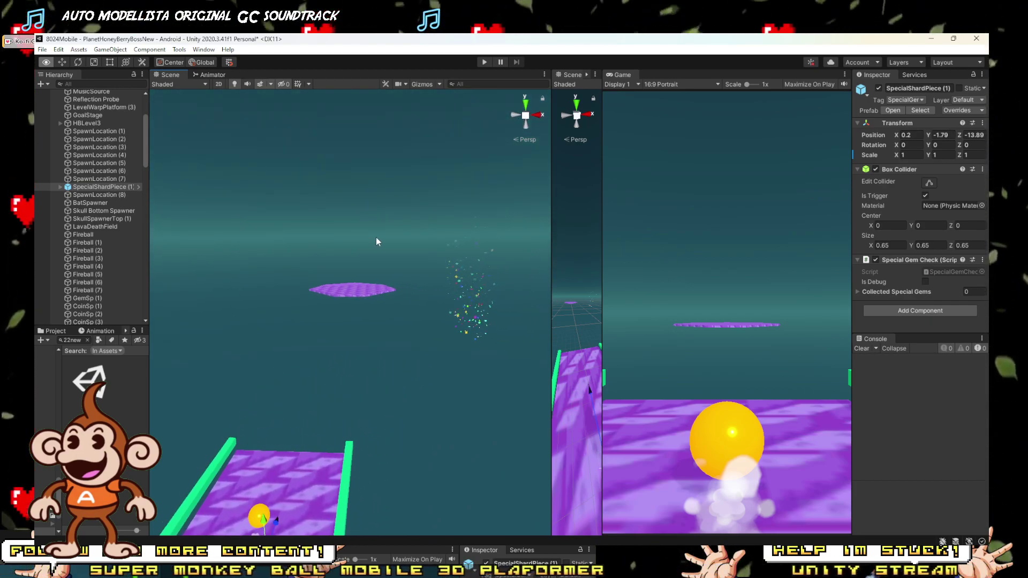
mouse_move(207, 558)
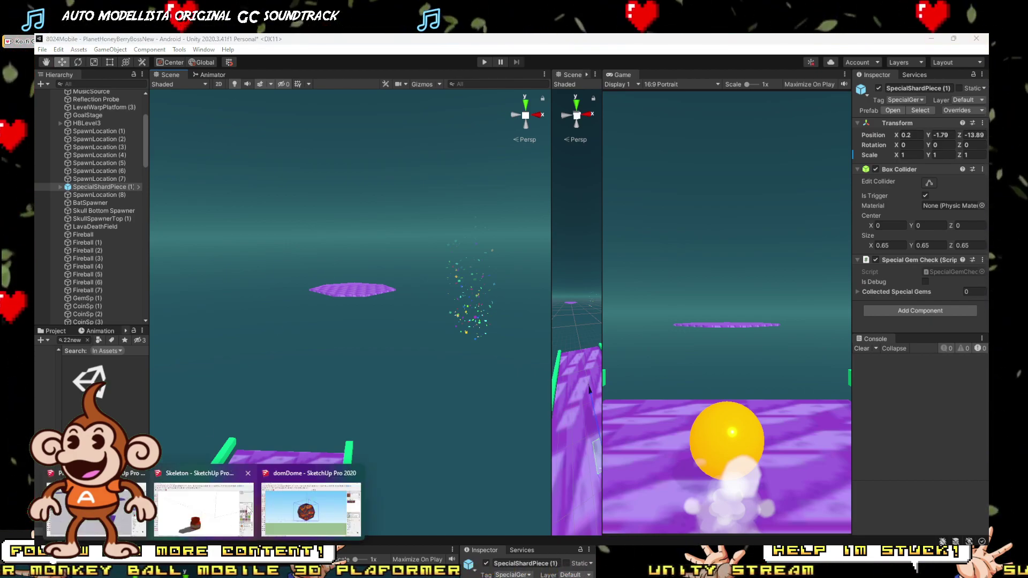
left_click(90, 523)
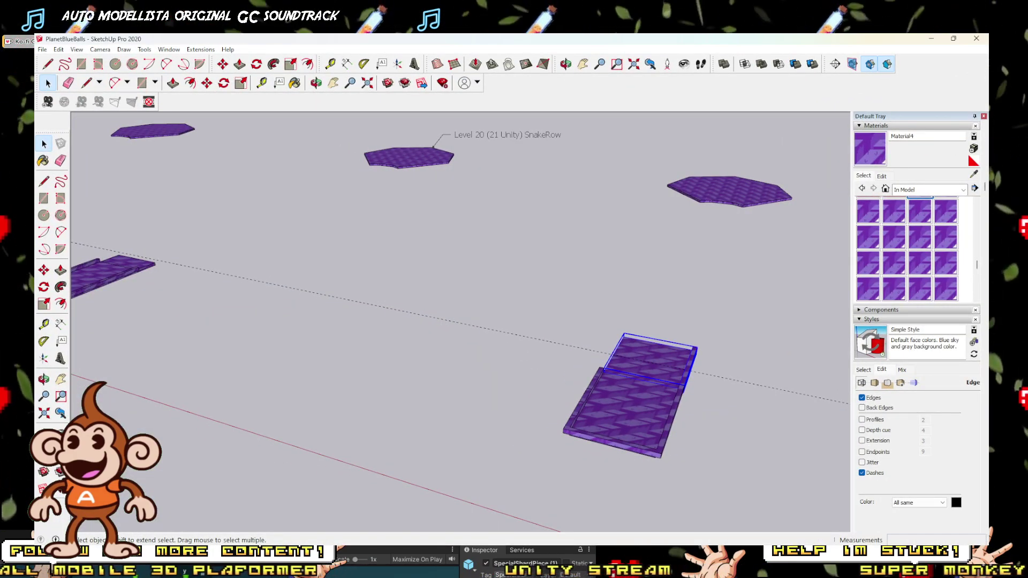
left_click(933, 38)
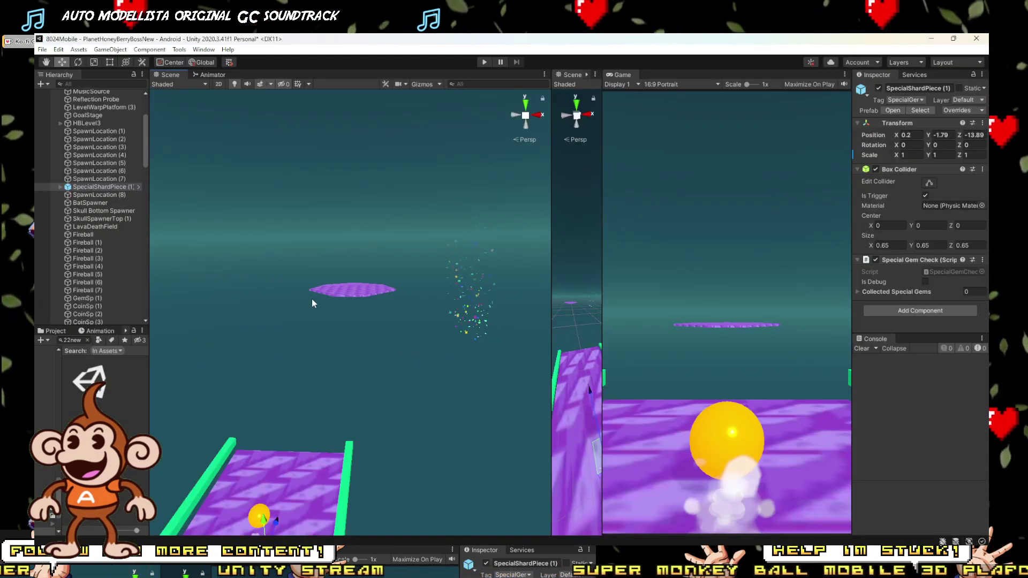
Look over the cleared start area and remaining hierarchy objects, and widen the Hierarchy and Project area.
right_click_drag(339, 274, 355, 301)
key("s")
key("a")
key("w")
scroll(112, 306, "down", 4)
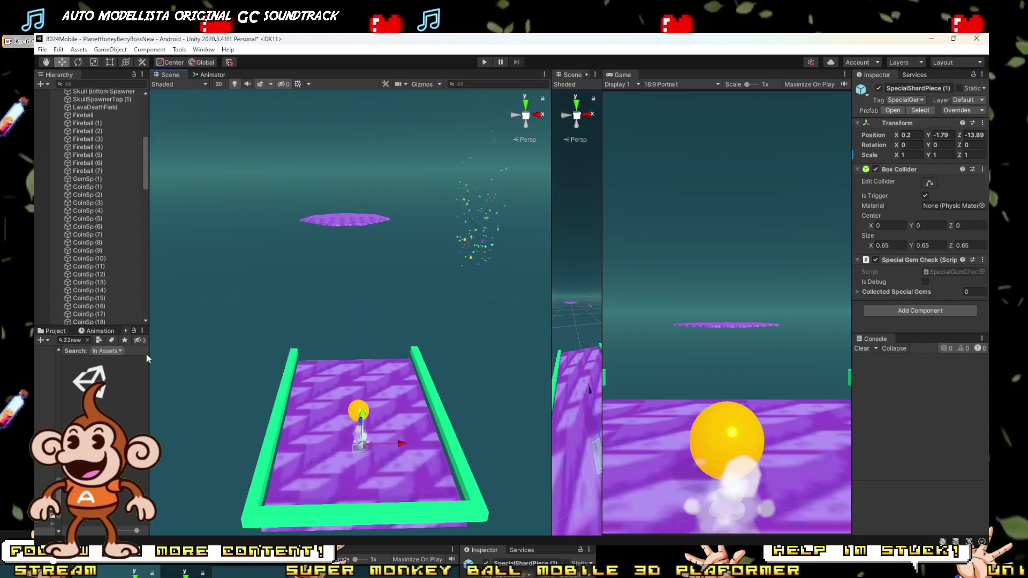
left_click_drag(149, 358, 306, 358)
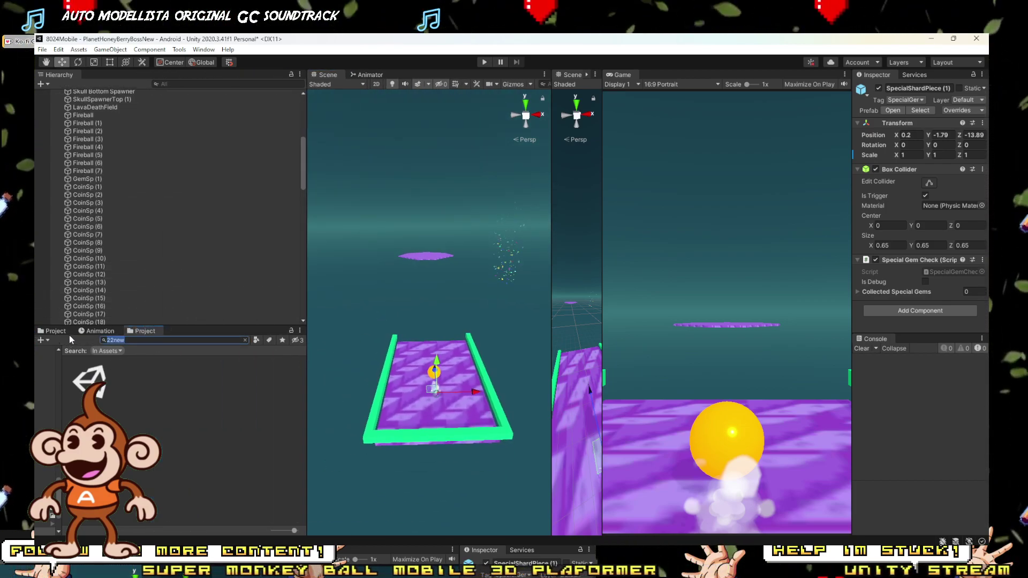
Clear the project search and open the 20New and 19new scenes from the NewLevels folder to examine their platforms.
type("MODE")
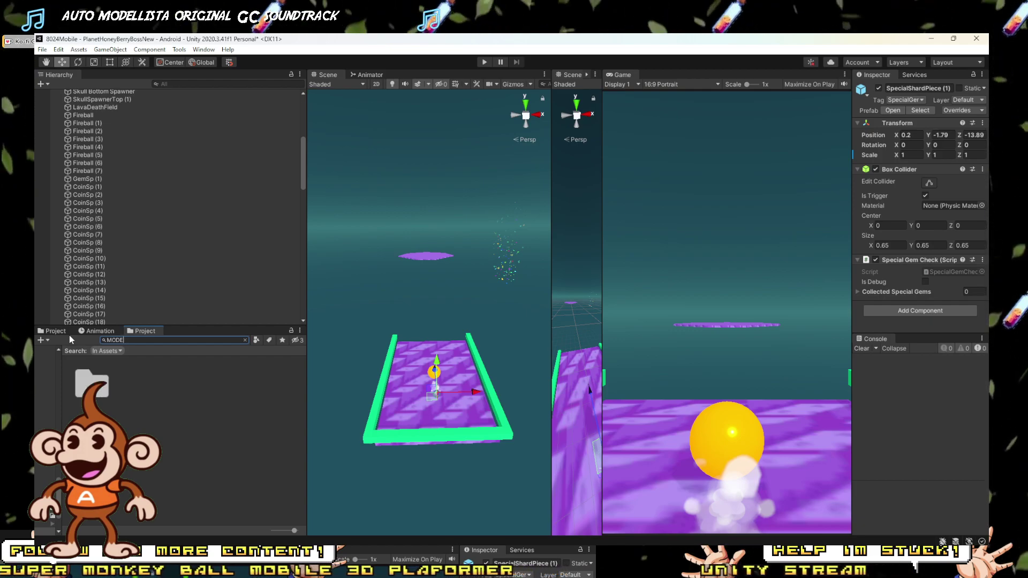
key("BackSpace")
key("BackSpace")
key("BackSpace")
key("BackSpace")
scroll(162, 414, "down", 2)
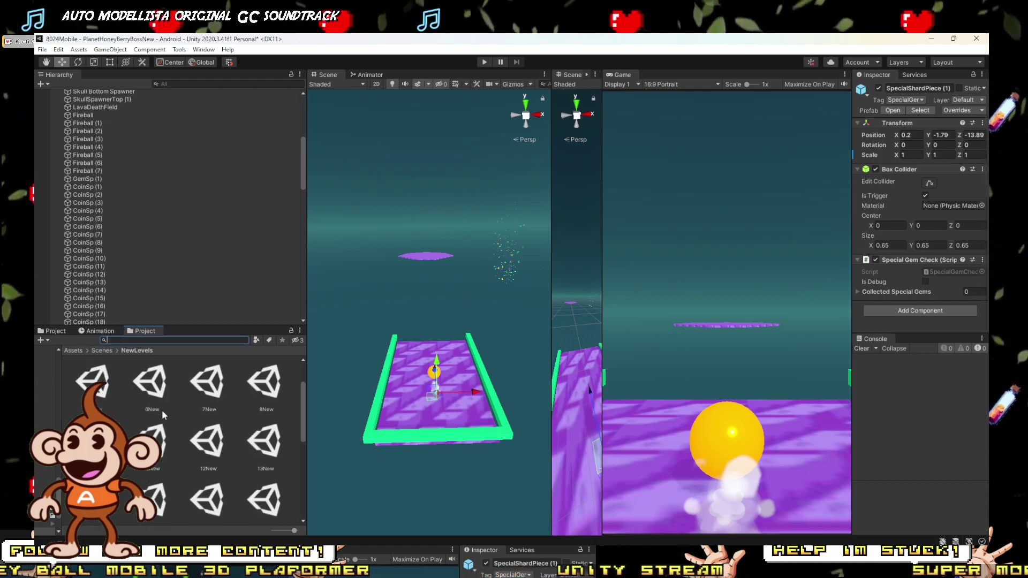
scroll(163, 415, "down", 5)
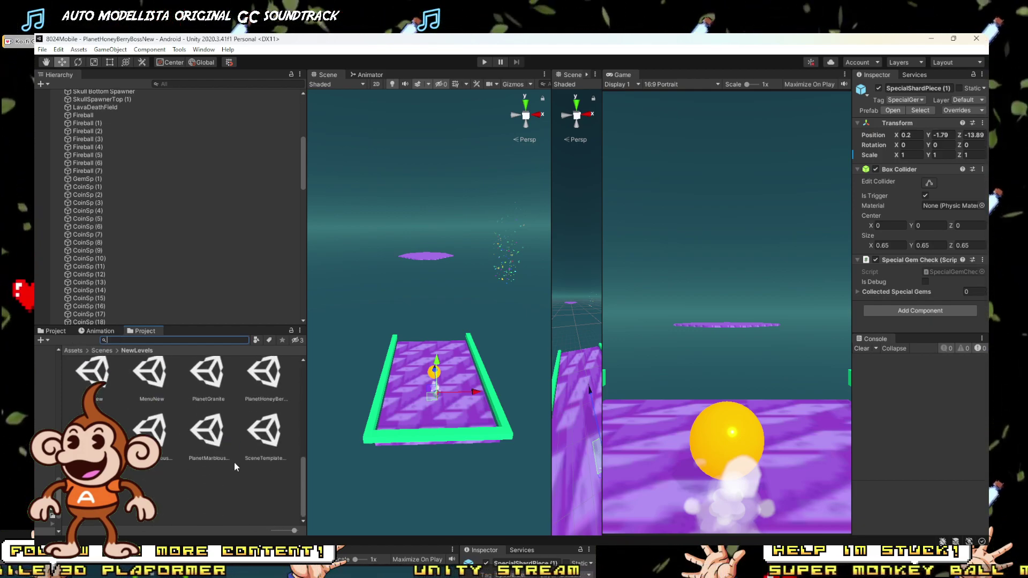
scroll(252, 429, "up", 2)
left_click(266, 385)
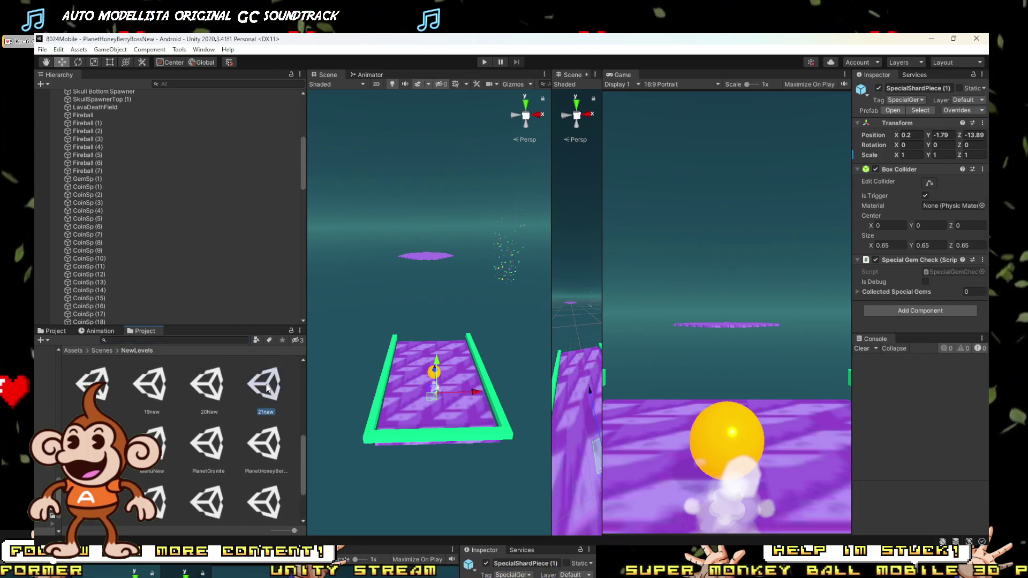
double_click(214, 390)
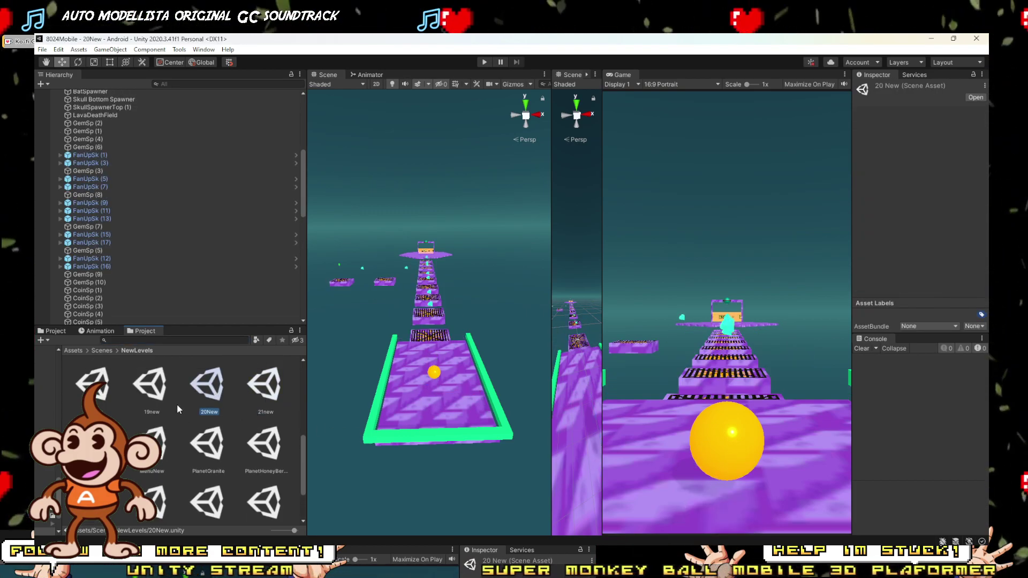
double_click(161, 396)
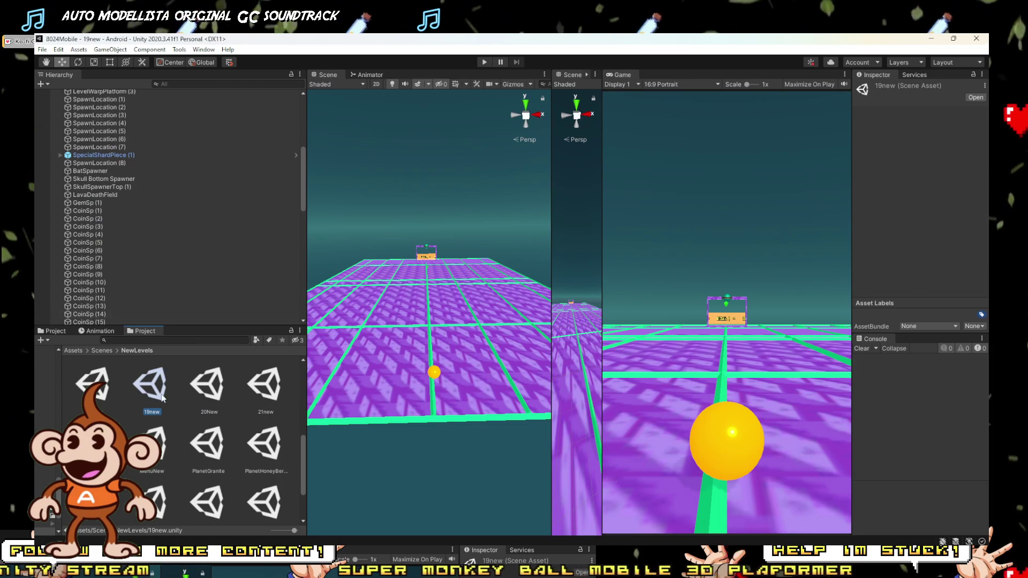
Open the 22new scene to compare its platforms, and return to the PlanetHoneyBerryBossNew scene.
scroll(153, 384, "down", 2)
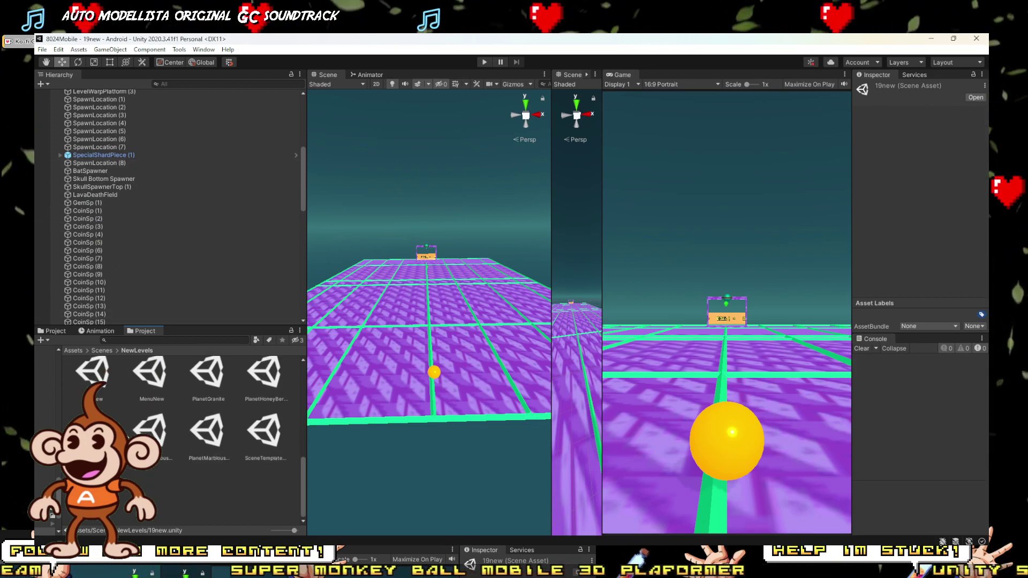
double_click(98, 394)
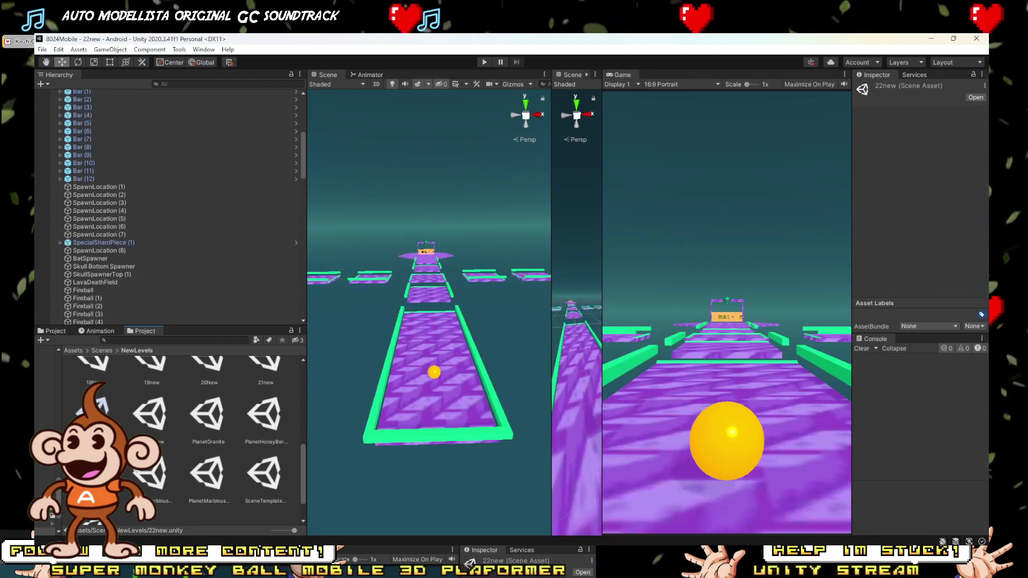
scroll(187, 404, "down", 1)
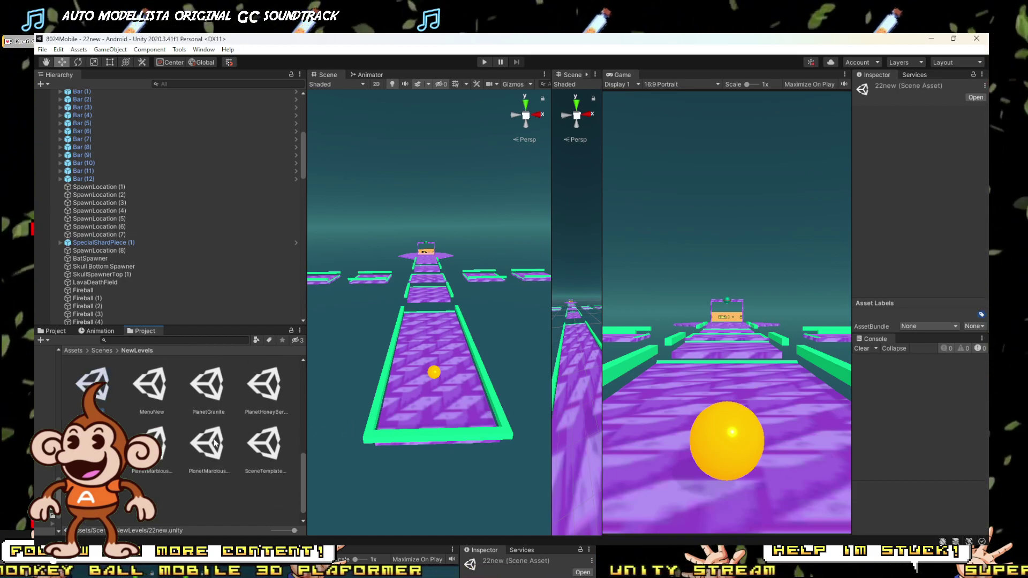
double_click(260, 392)
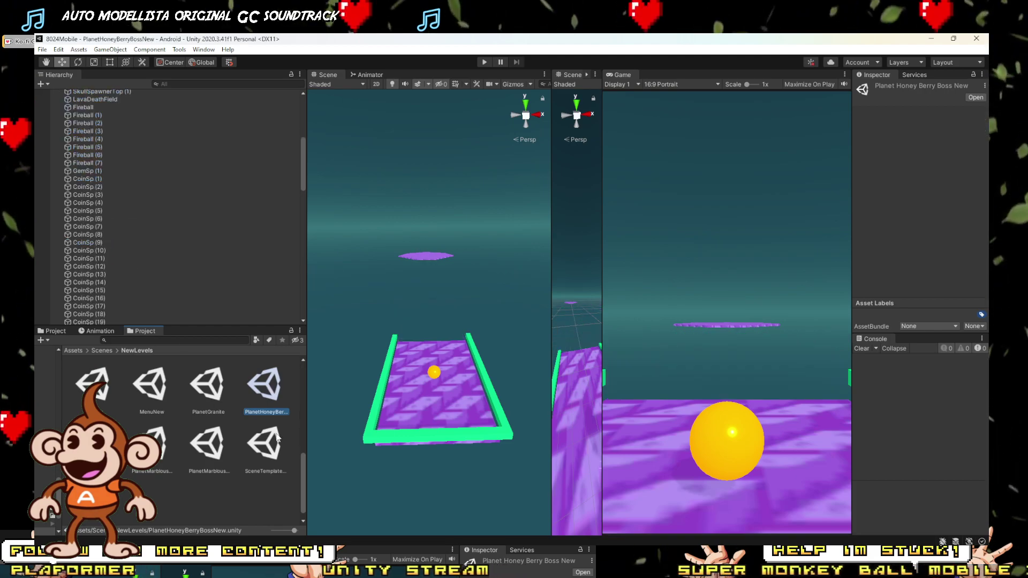
Open the 19new scene again to review its wide tiled floor, and reopen PlanetHoneyBerryBossNew.
scroll(228, 420, "up", 2)
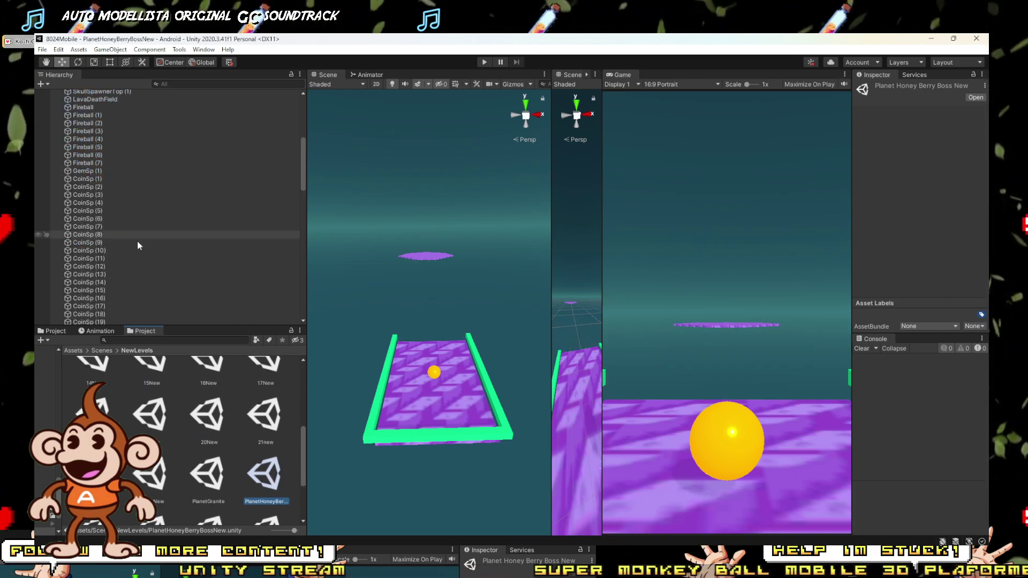
double_click(207, 415)
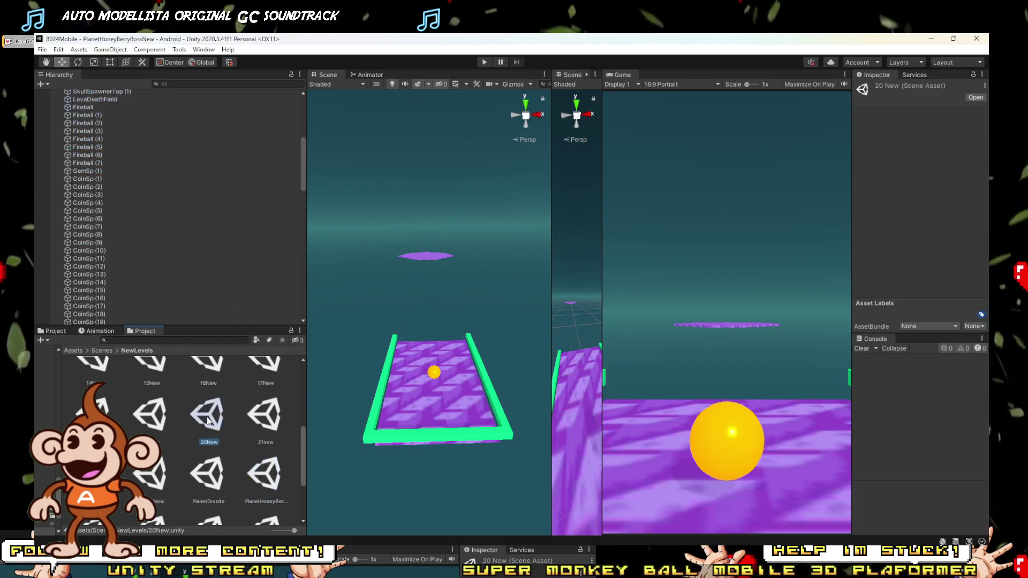
double_click(158, 424)
scroll(241, 418, "down", 2)
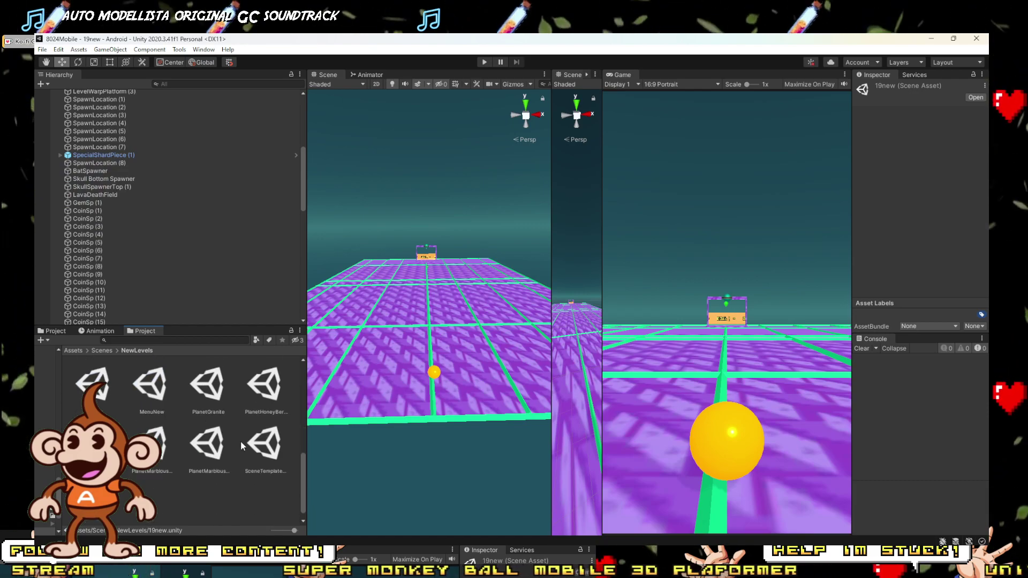
double_click(269, 395)
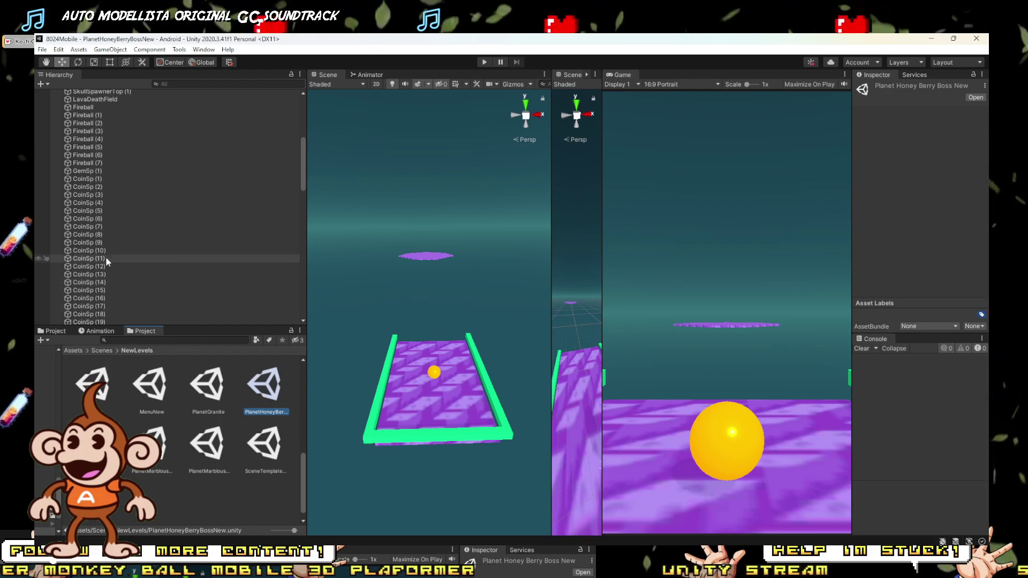
Collapse the PlanetHoneyBerryBossNew scene in the hierarchy and load the 19new scene additively beneath it.
scroll(68, 134, "up", 10)
left_click(53, 93)
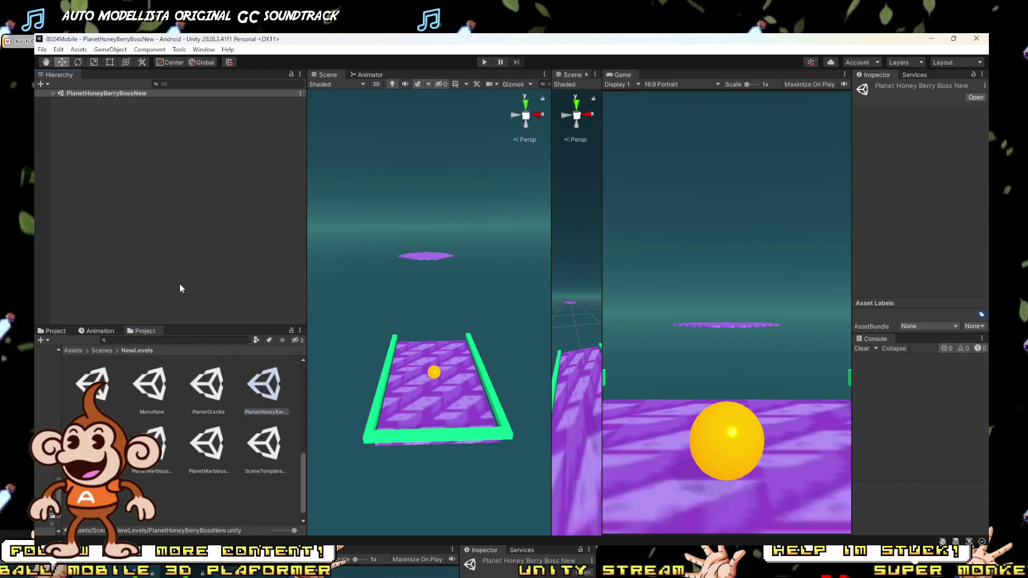
scroll(188, 437, "up", 2)
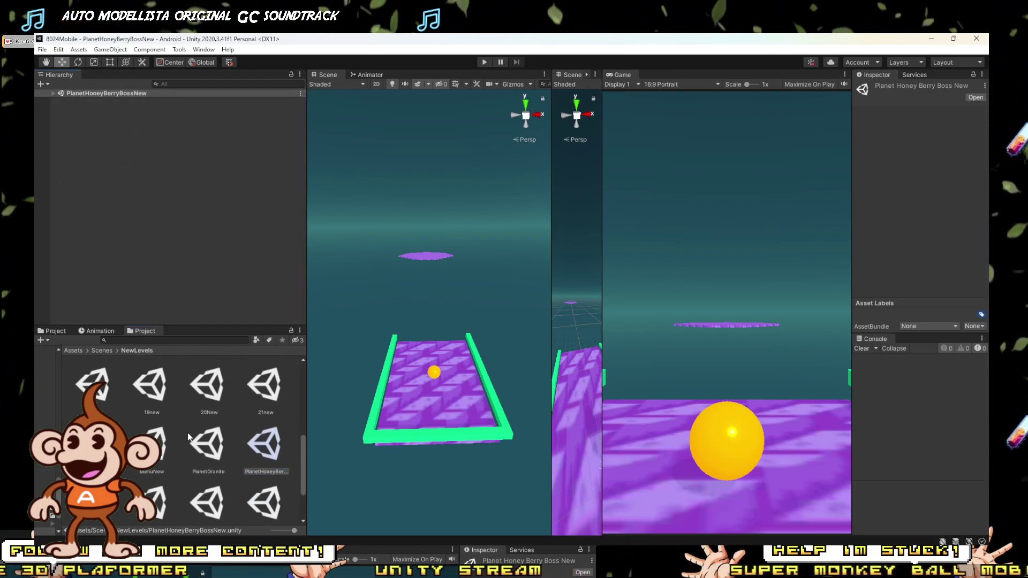
left_click_drag(152, 387, 102, 168)
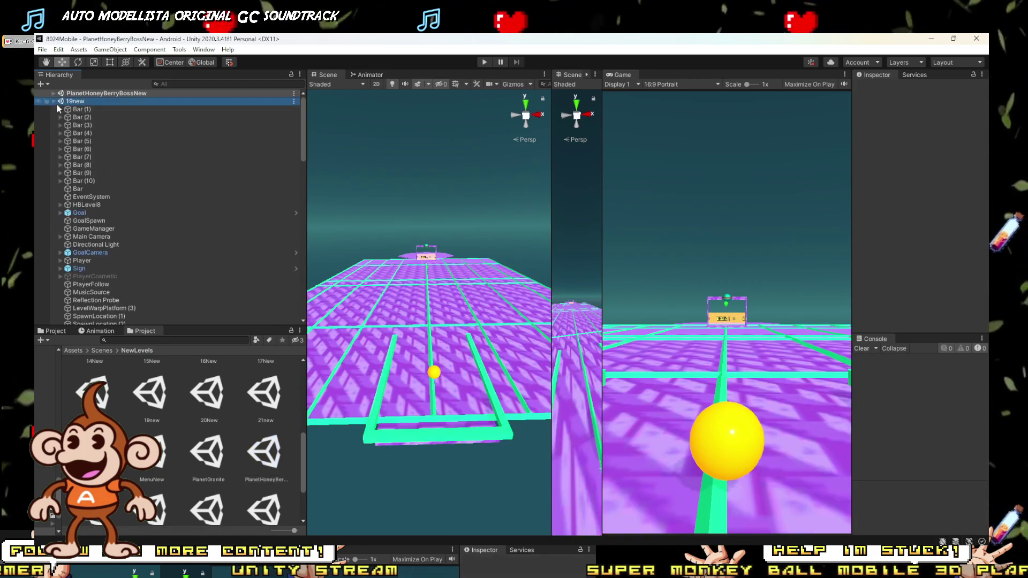
Move Bar, Bar (1) through Bar (10) and HBLevel8 from the 19new scene into PlanetHoneyBerryBossNew.
left_click(78, 109)
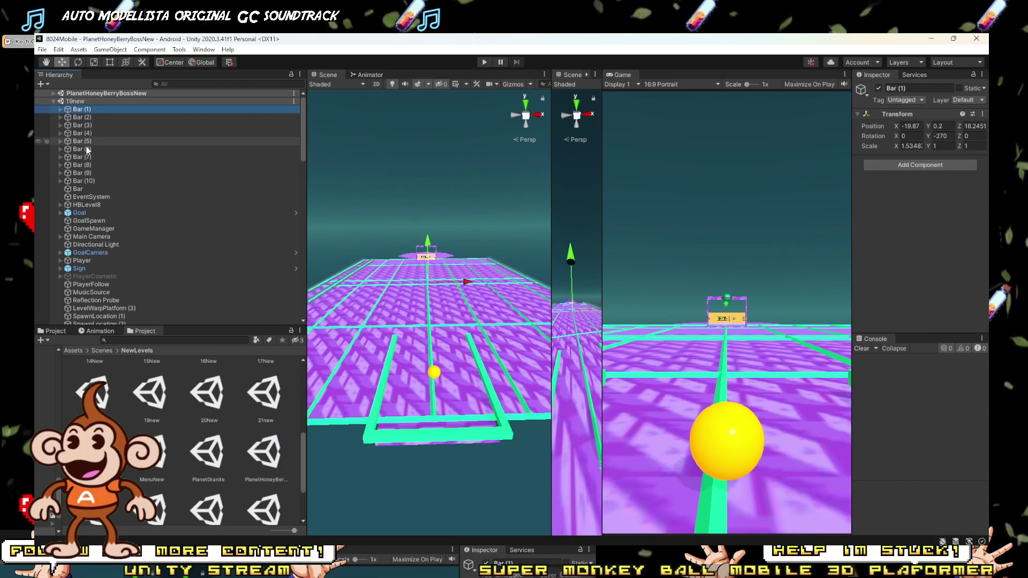
left_click(88, 181, "shift")
left_click(82, 189, "shift")
left_click(82, 205, "ctrl")
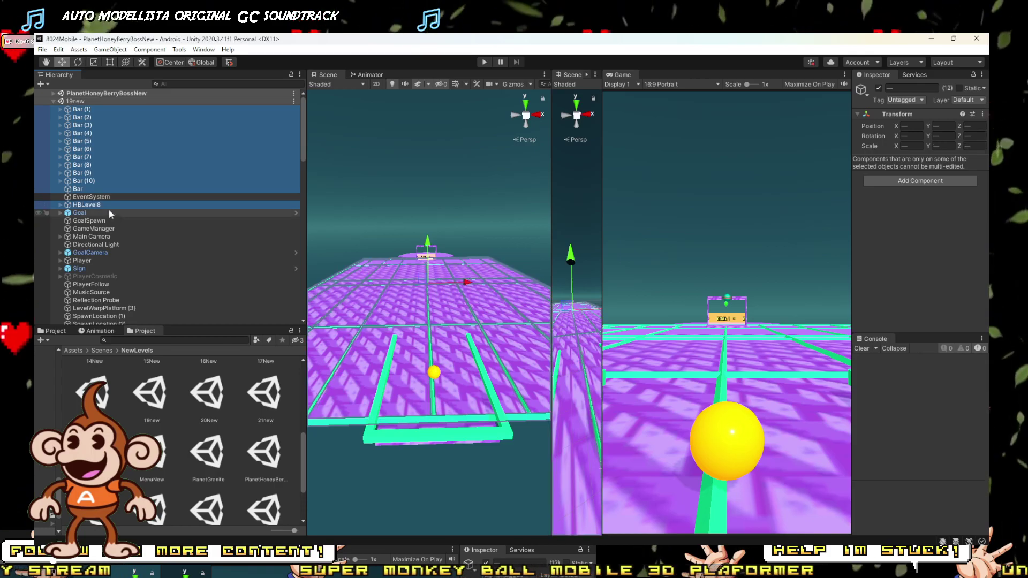
key("e")
mouse_move(445, 269)
left_mouse_down()
mouse_move(422, 279)
mouse_move(429, 271)
left_mouse_up()
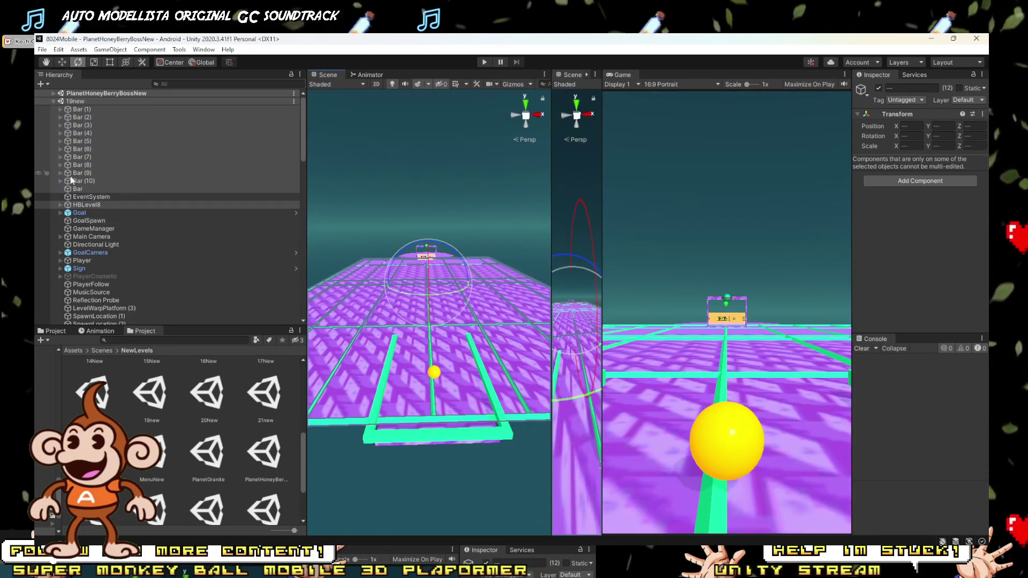
left_click_drag(78, 112, 76, 96)
Examine the objects remaining under 19new in the hierarchy for anything else the boss scene needs.
scroll(75, 111, "up", 4)
scroll(59, 104, "up", 4)
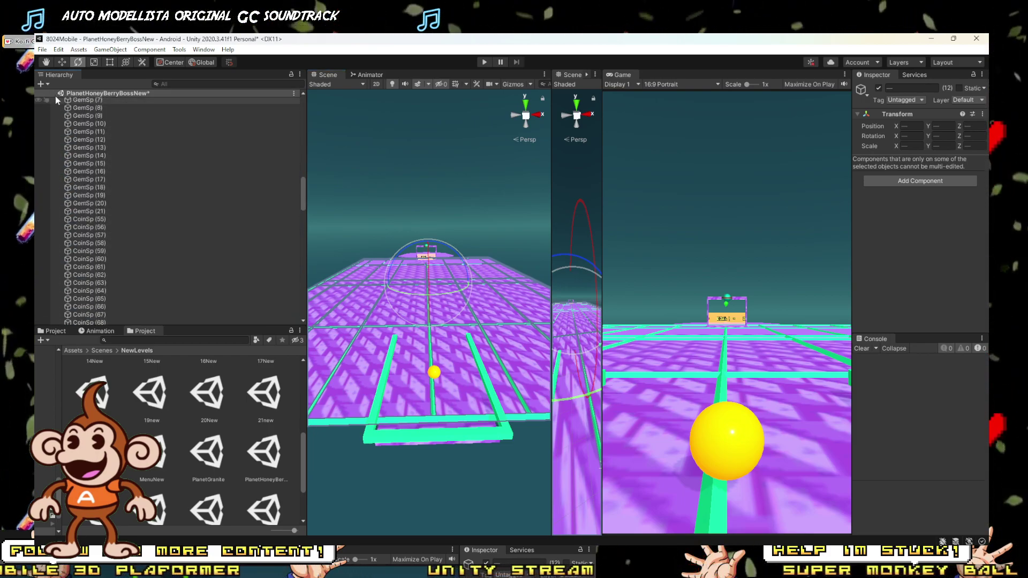
scroll(77, 202, "down", 10)
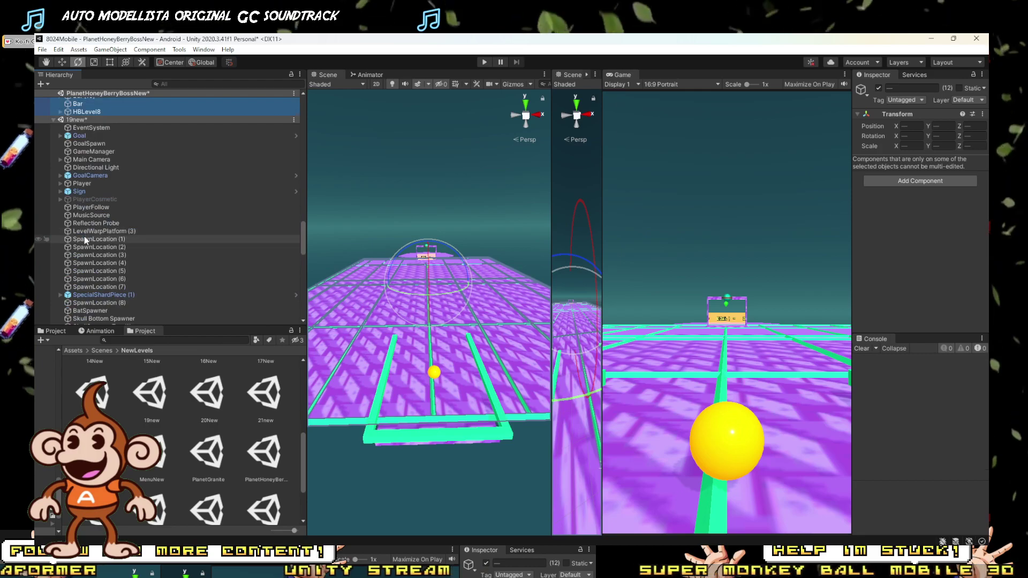
left_click(82, 128)
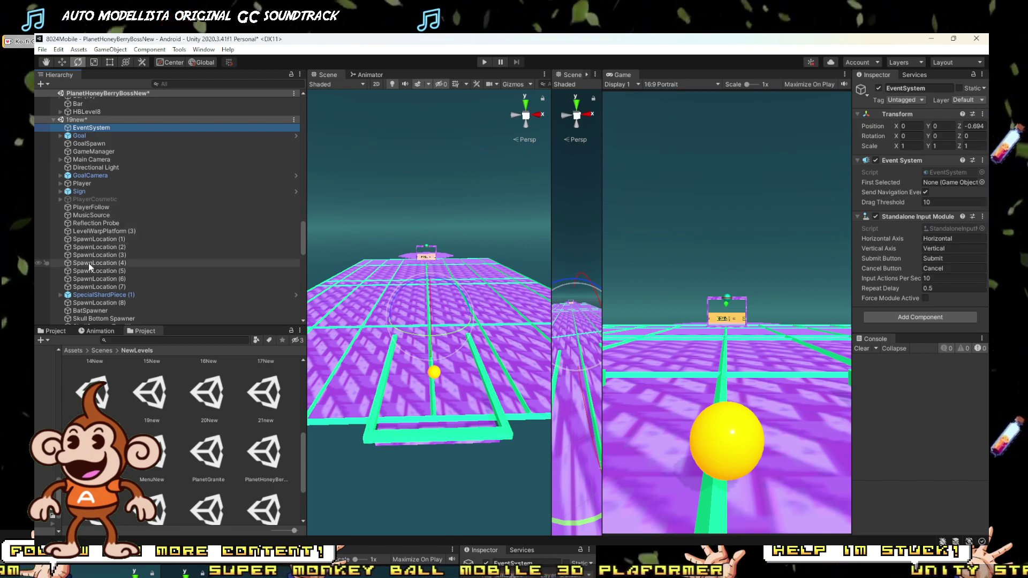
scroll(88, 190, "down", 3)
scroll(88, 195, "down", 3)
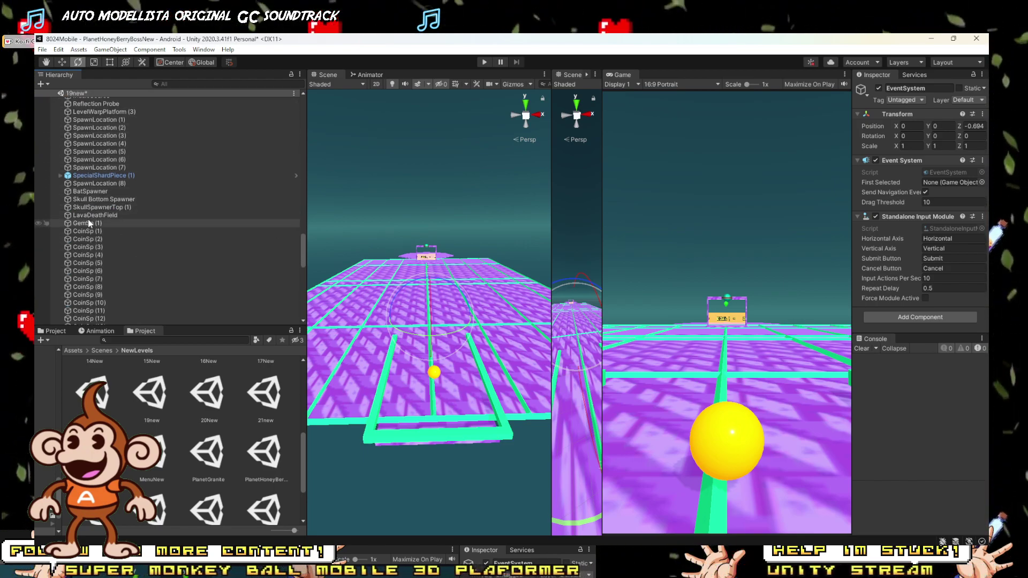
scroll(89, 203, "down", 5)
scroll(90, 214, "down", 10)
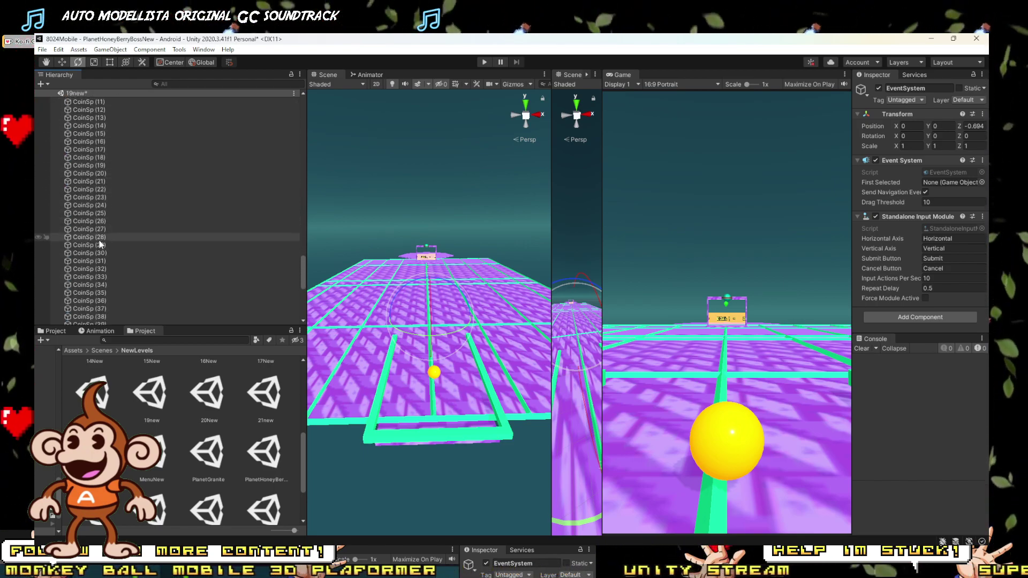
scroll(92, 257, "up", 15)
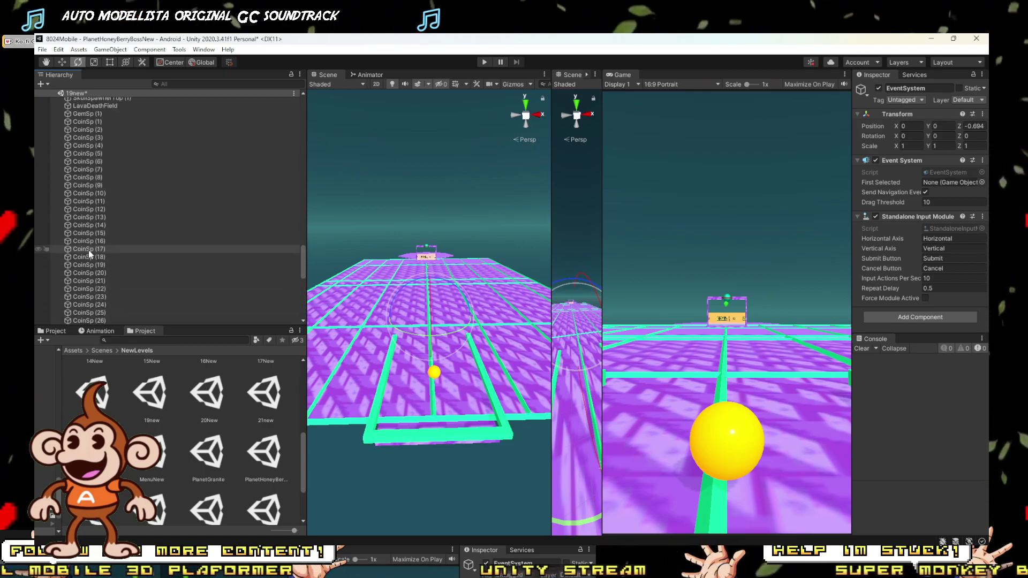
scroll(91, 252, "up", 4)
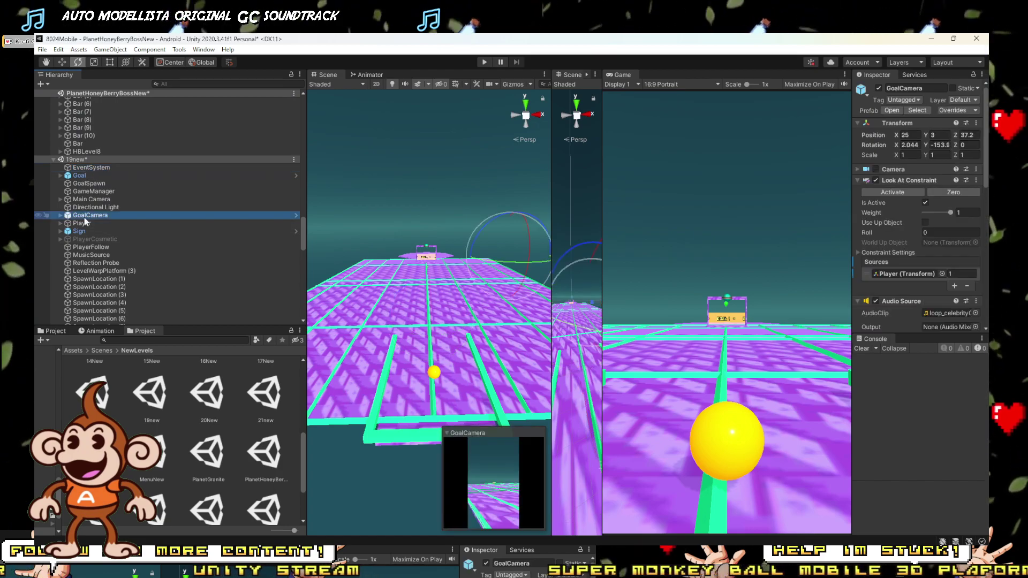
Remove the 19new scene from the hierarchy without saving its changes.
left_click(79, 160)
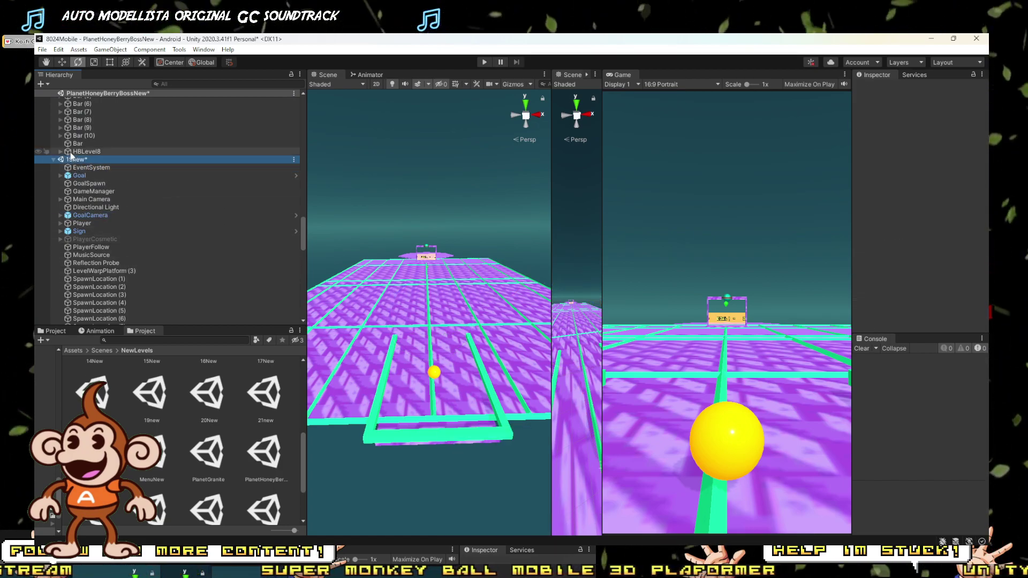
right_click(75, 163)
left_click(114, 230)
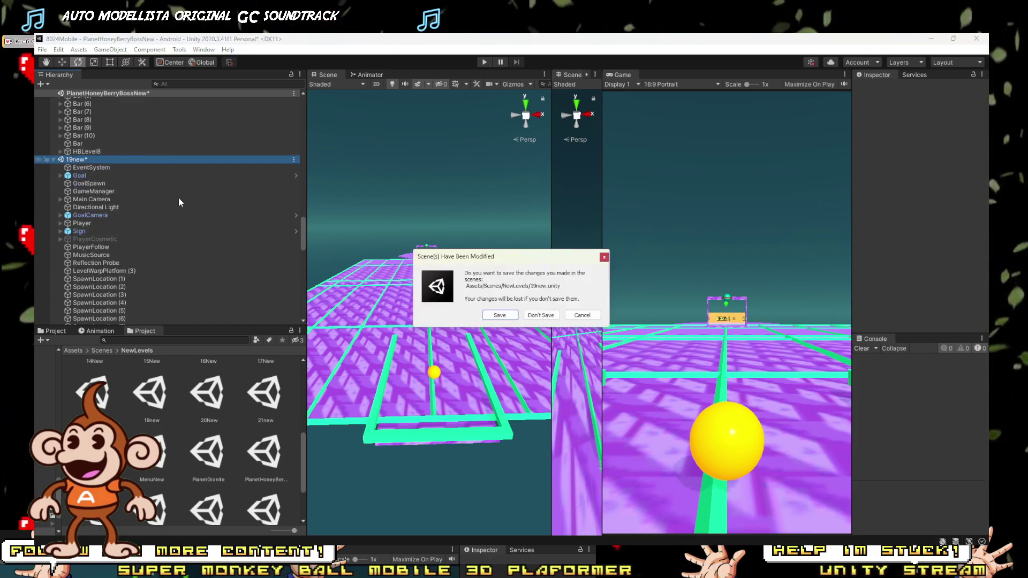
left_click(540, 315)
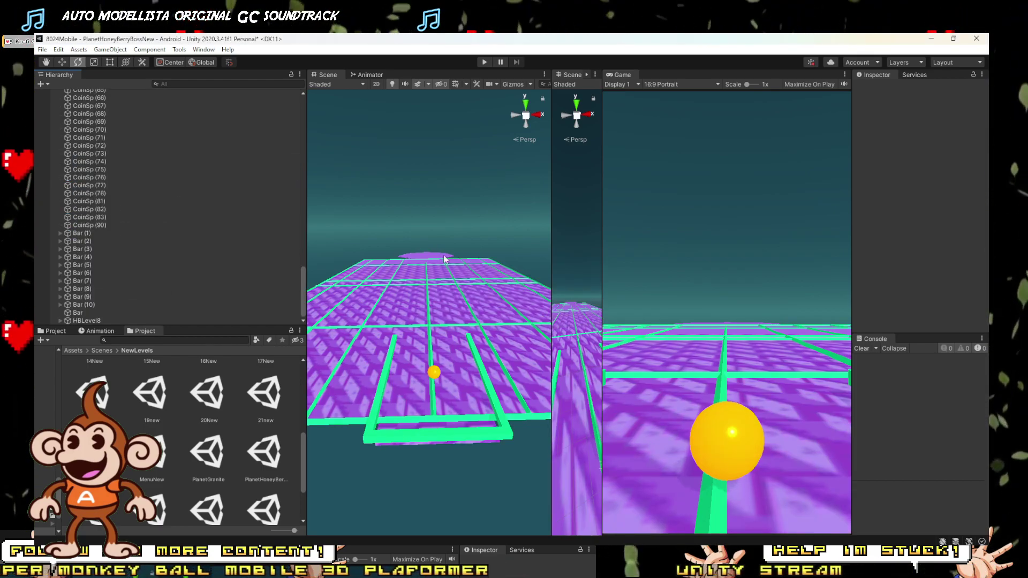
Run the boss scene in play mode to check the imported floor and the spawned coins, and stop it.
left_click(484, 62)
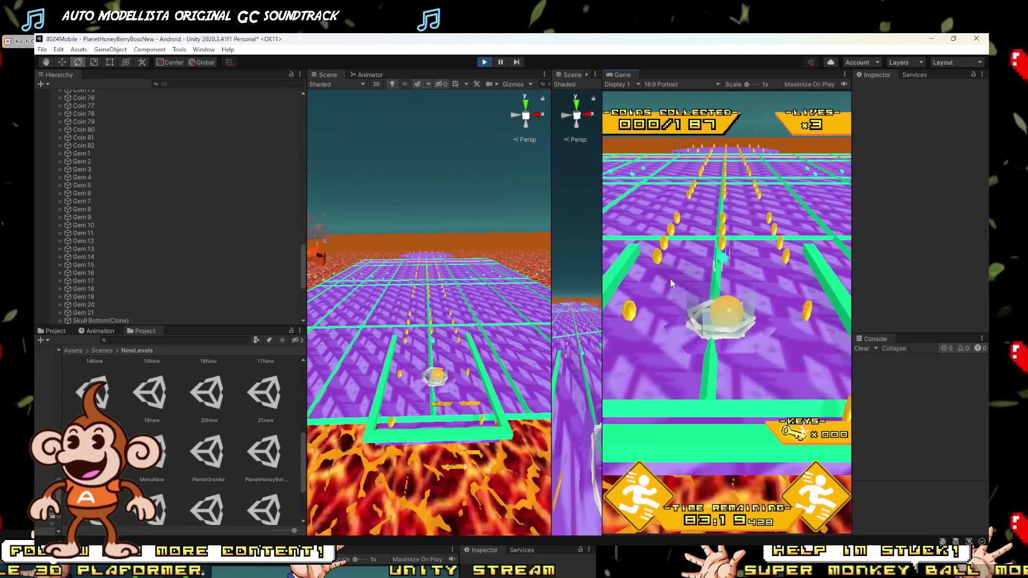
left_click(485, 62)
Delete the leftover spawn points CoinSp (2) through CoinSp (90), including the GemSp objects between them, keeping only GemSp (1) and CoinSp (1).
left_click(86, 225)
scroll(91, 223, "up", 10)
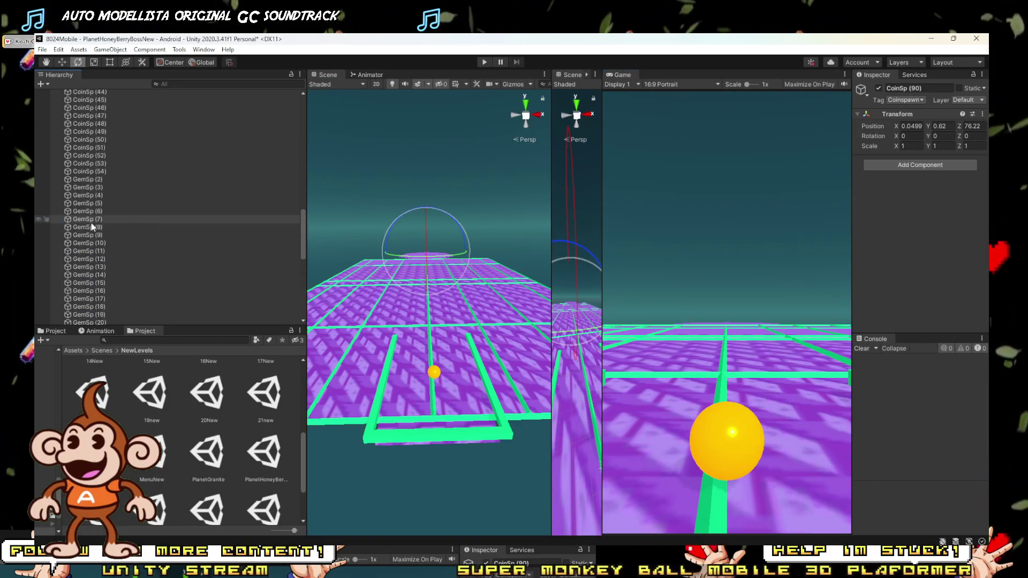
scroll(95, 240, "up", 3)
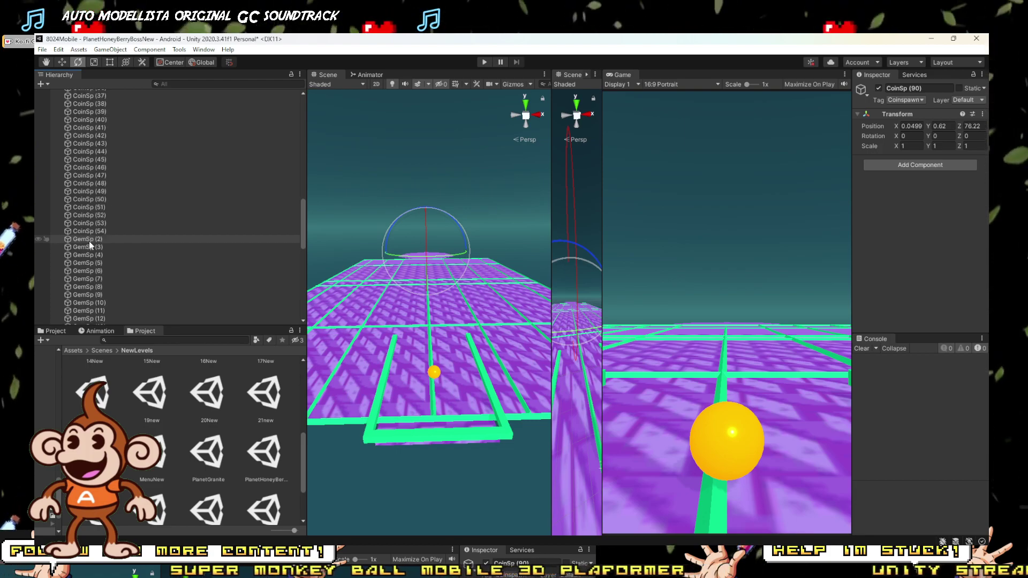
scroll(101, 231, "up", 15)
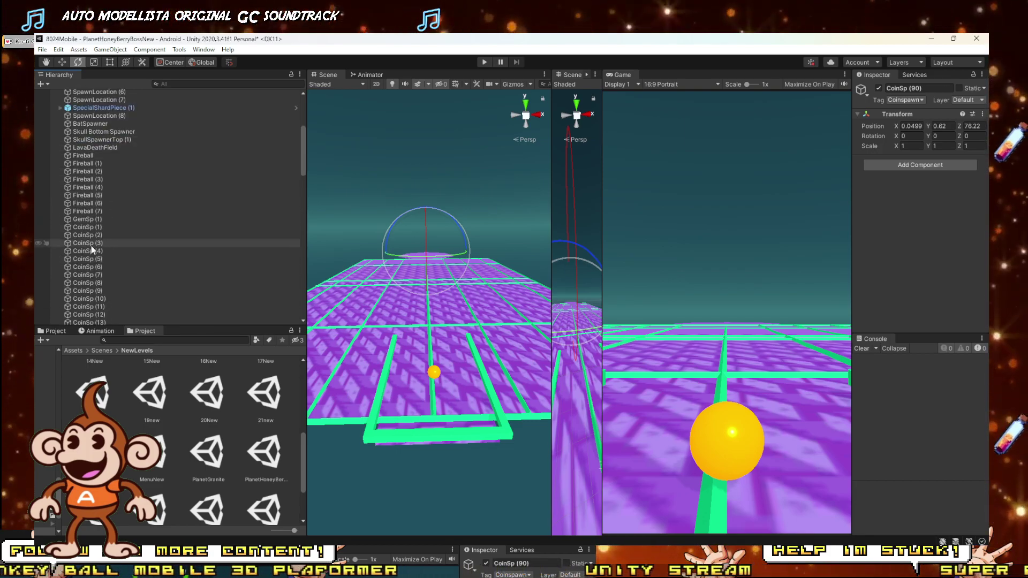
left_click(88, 236, "shift")
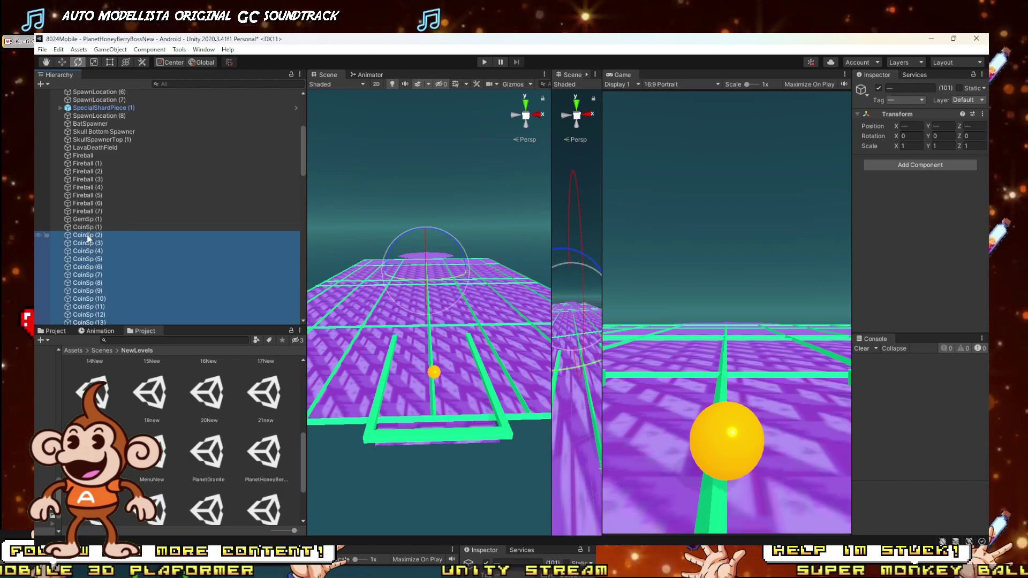
key("Delete")
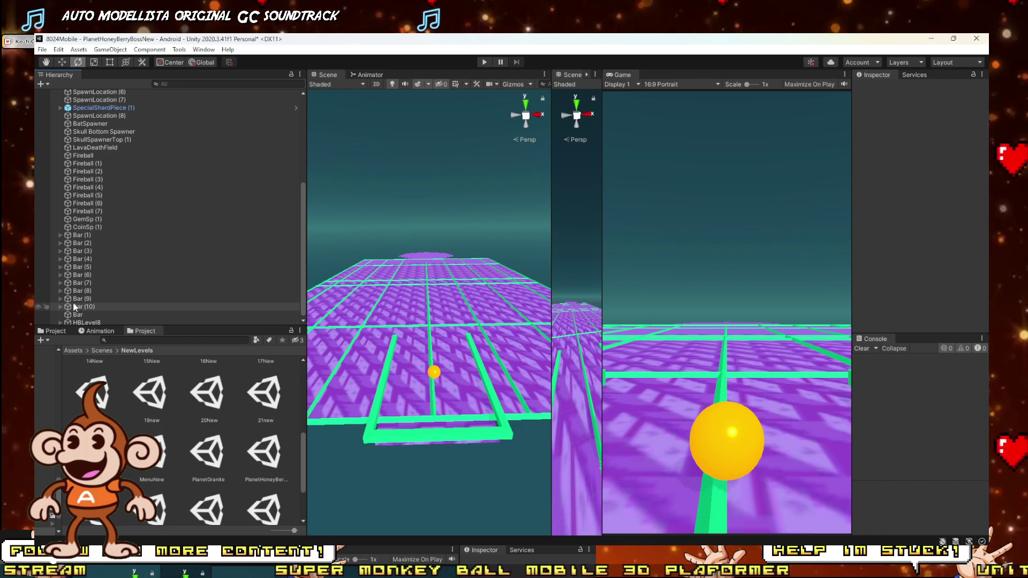
Run the boss scene in play mode to check it with the reduced coins and watch the fireballs, and stop it.
right_click_drag(410, 331, 411, 314)
scroll(411, 313, "up", 3)
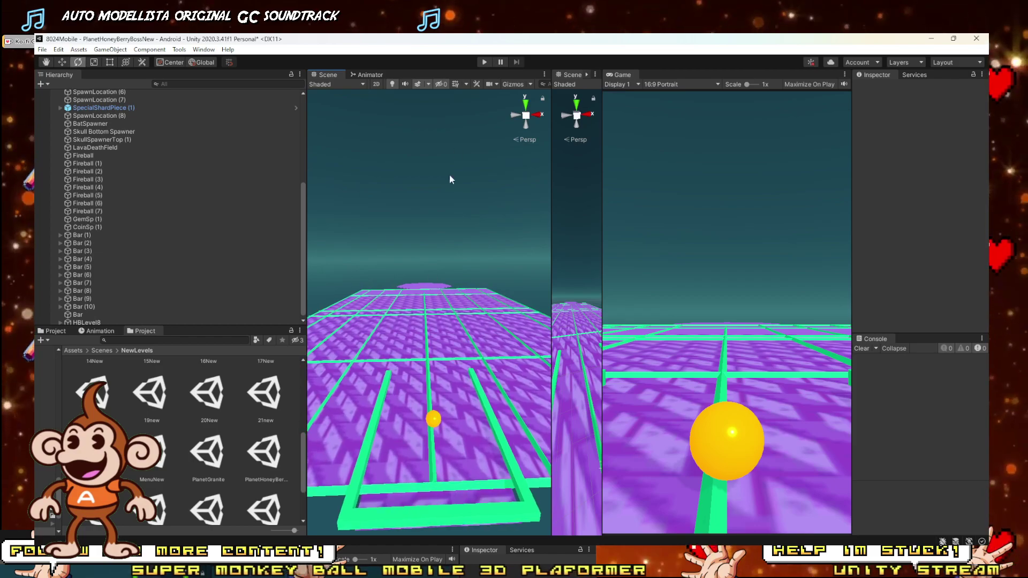
left_click(485, 62)
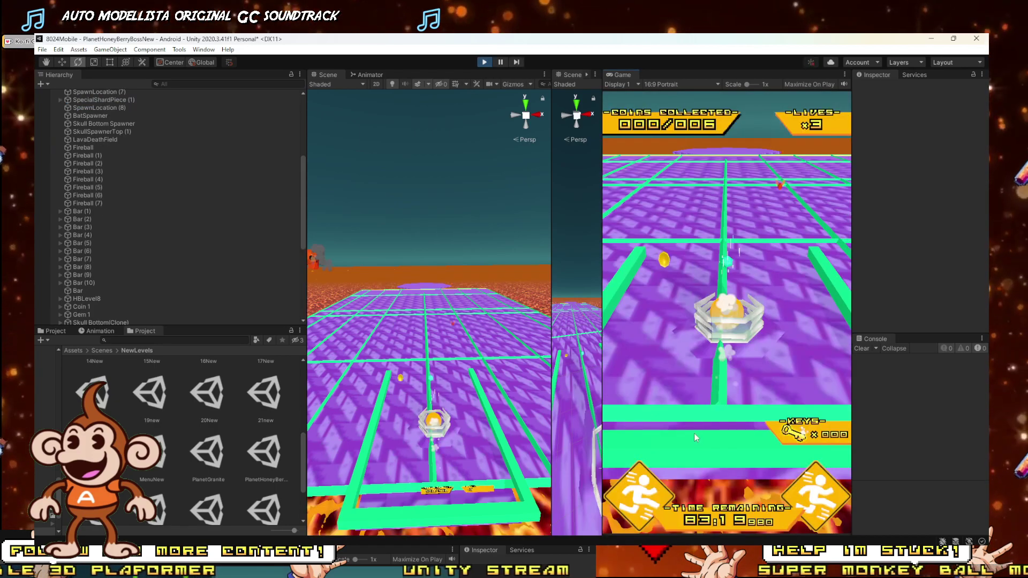
key("w")
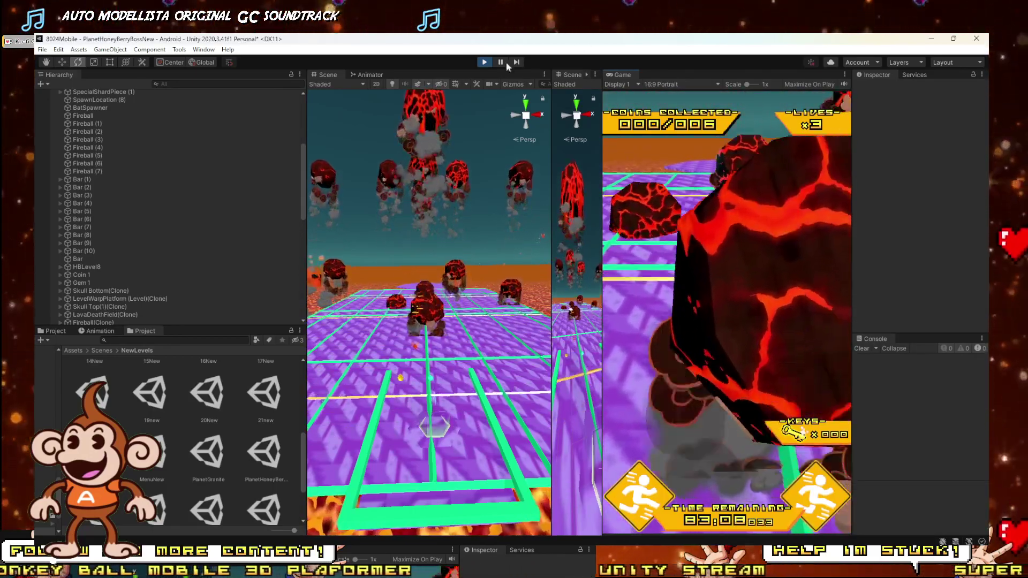
left_click(482, 62)
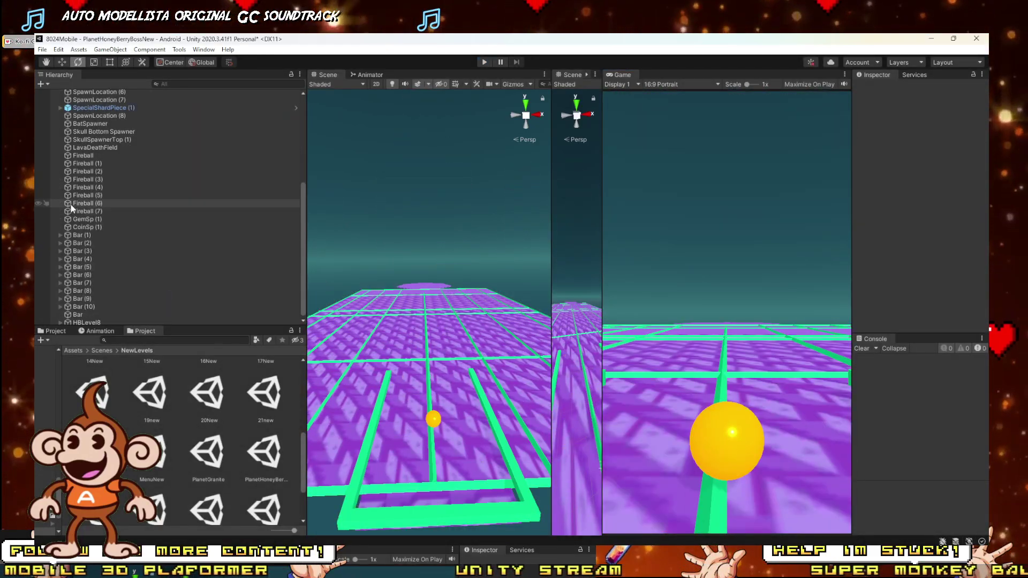
Delete the spawners Fireball and Fireball (1) through Fireball (7) from the boss scene.
left_click(85, 227)
left_click(86, 211)
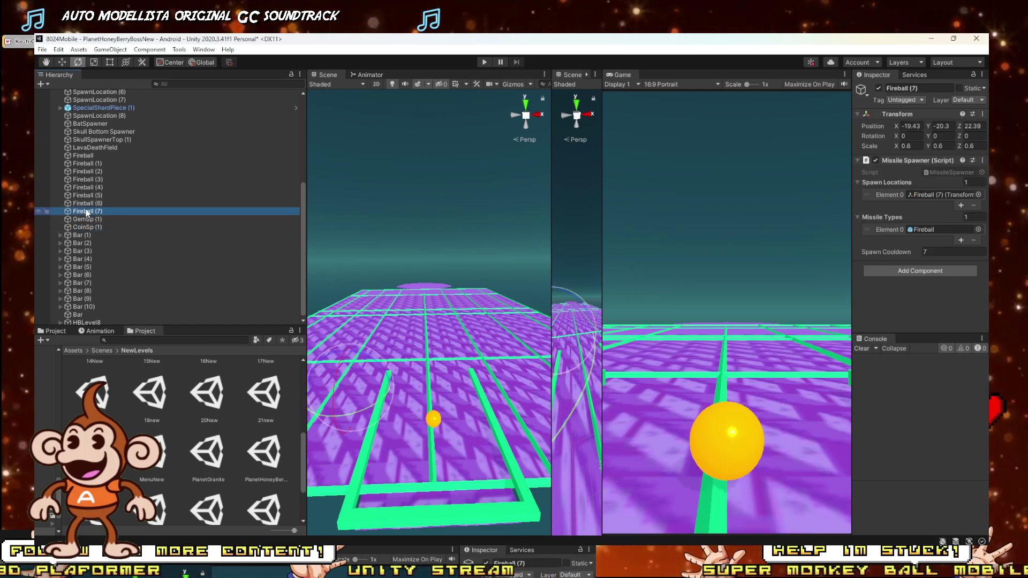
left_click(89, 156, "shift")
key("Delete")
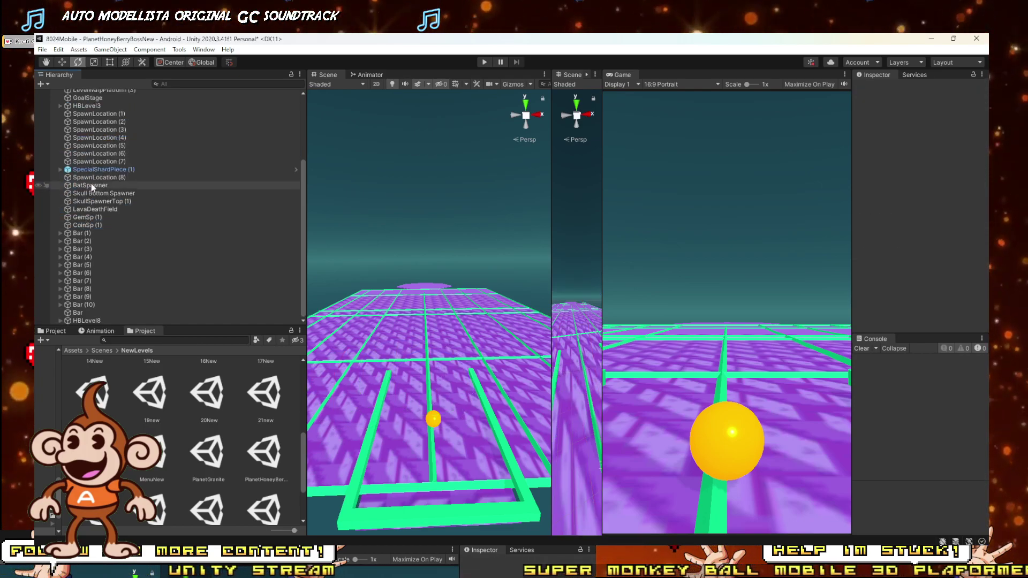
left_click(98, 218)
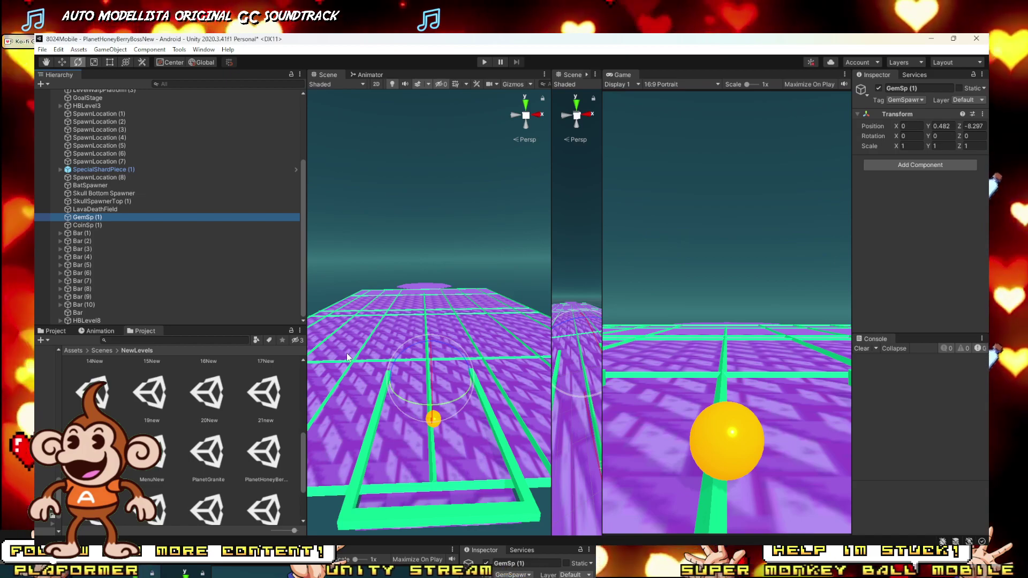
left_click(485, 63)
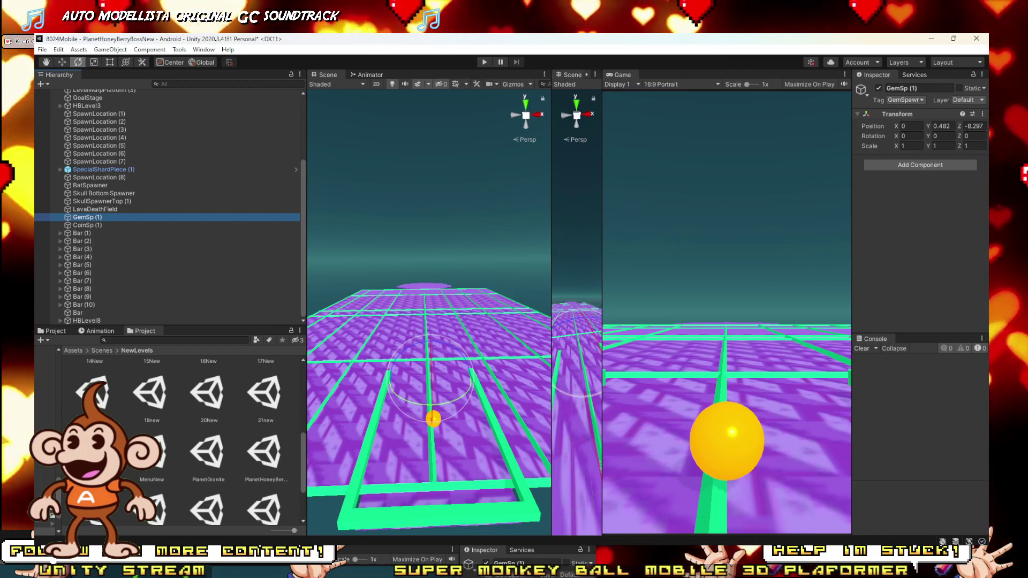
left_click(323, 557)
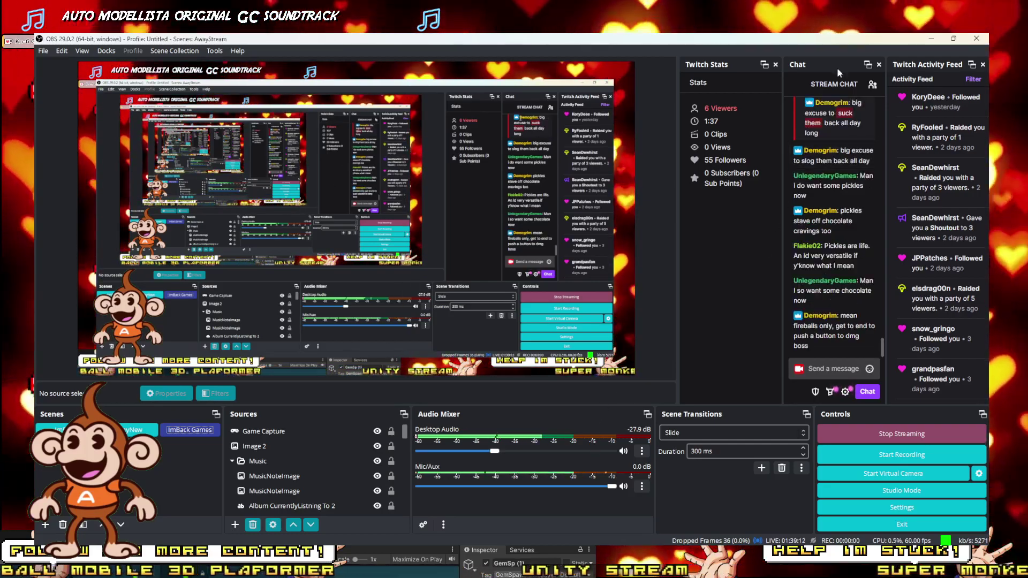
left_click(935, 38)
Try to move the HBLevel8 floor alone forward, away from the starting platform, in an enlarged scene view.
right_click_drag(391, 313, 564, 312)
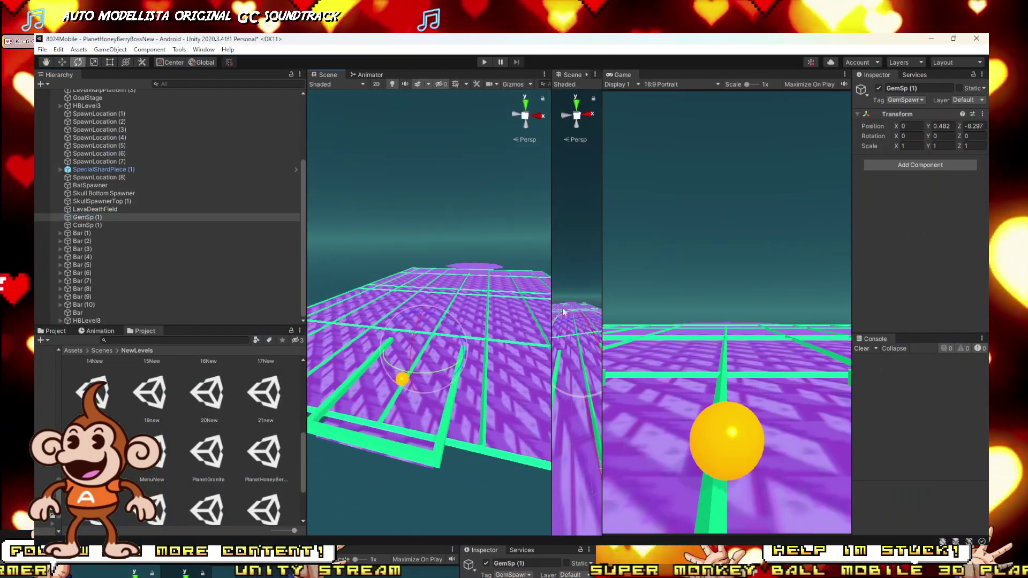
left_click_drag(552, 302, 801, 309)
right_click_drag(607, 296, 517, 299)
scroll(641, 314, "down", 5)
scroll(641, 315, "up", 5)
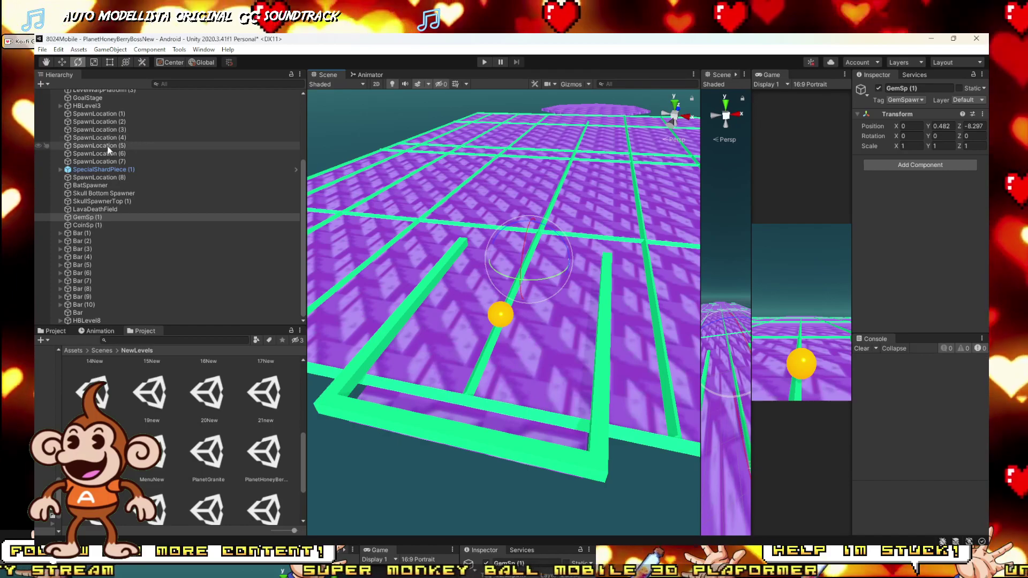
double_click(87, 321)
key("w")
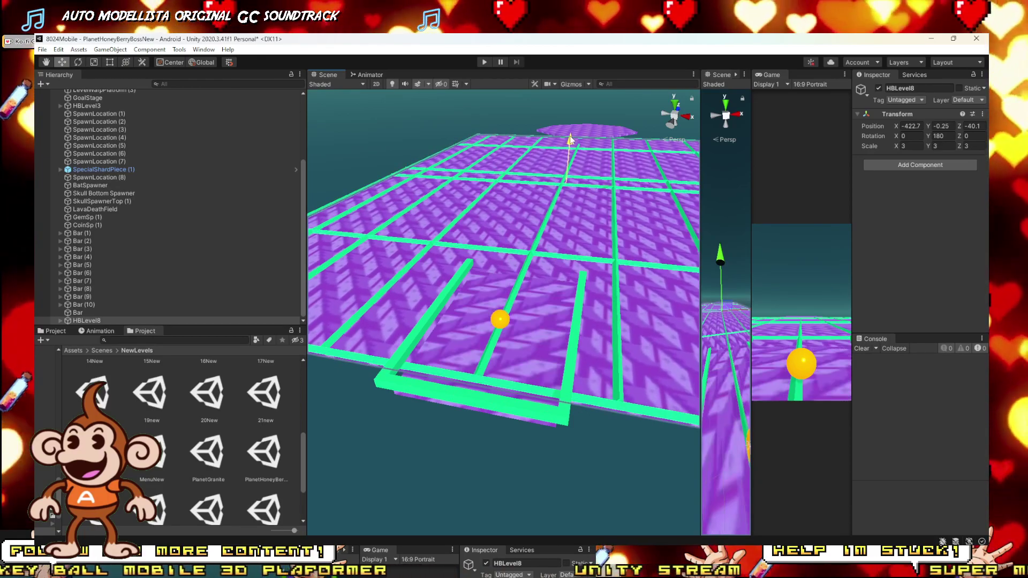
left_click_drag(570, 138, 571, 141)
right_click_drag(584, 188, 584, 191)
left_click_drag(585, 192, 612, 185, "alt")
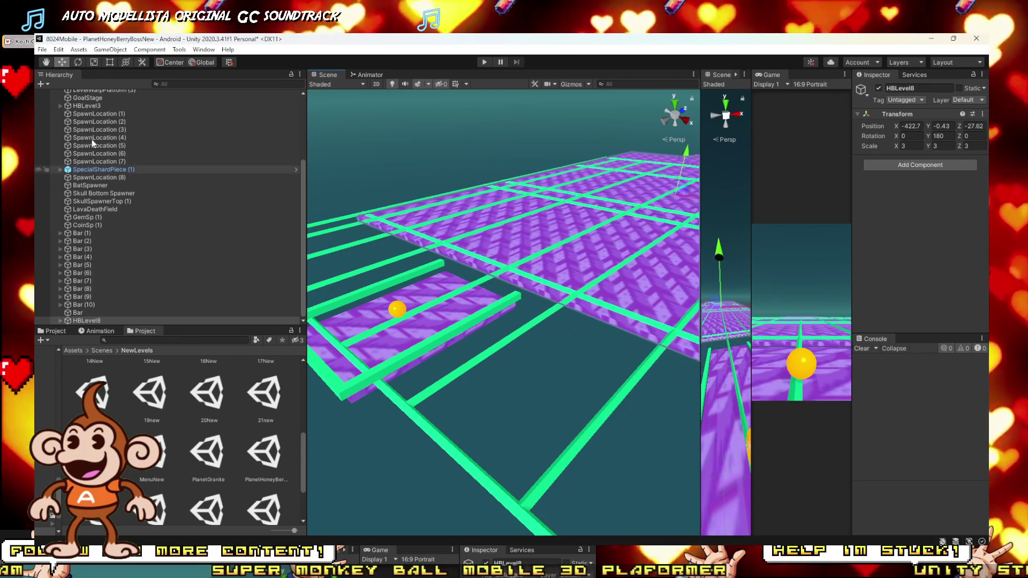
Move HBLevel8, Bar and Bar (1) through Bar (10) together forward until the floor's near edge meets the end of the starting platform.
left_click(90, 233, "shift")
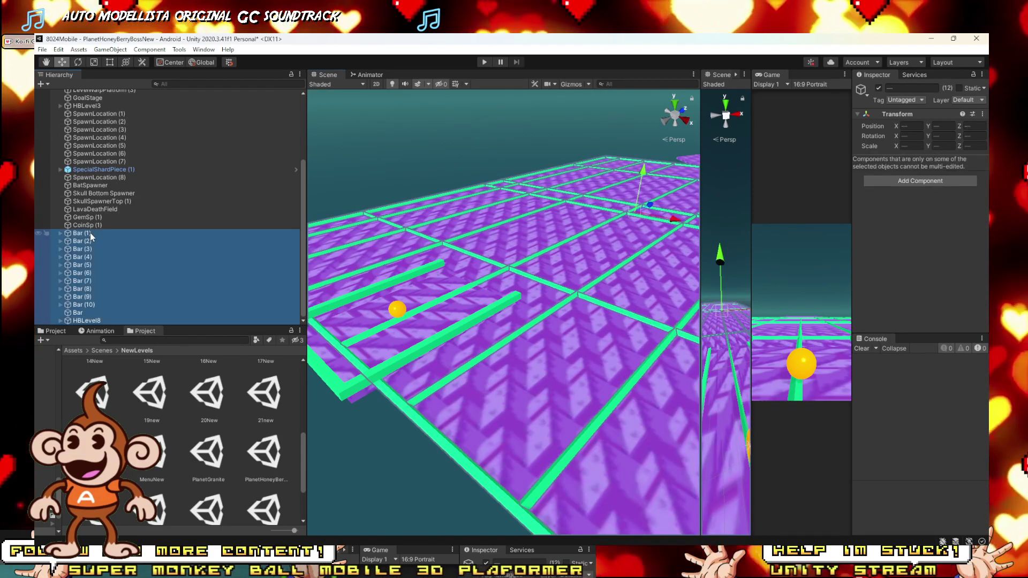
left_click_drag(649, 206, 681, 185)
key("alt+shift+a")
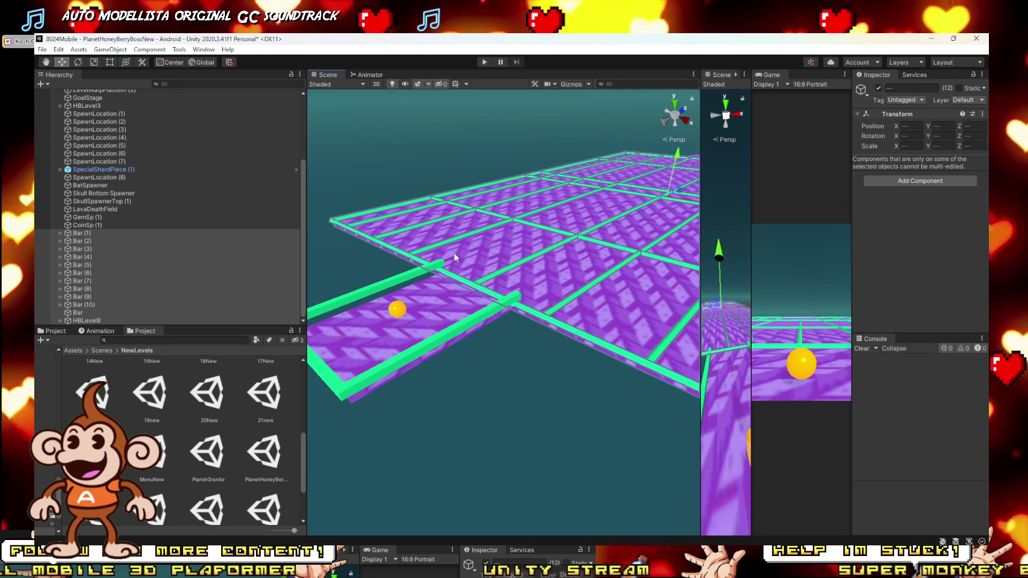
key("w")
right_click_drag(454, 253, 559, 240)
key("s")
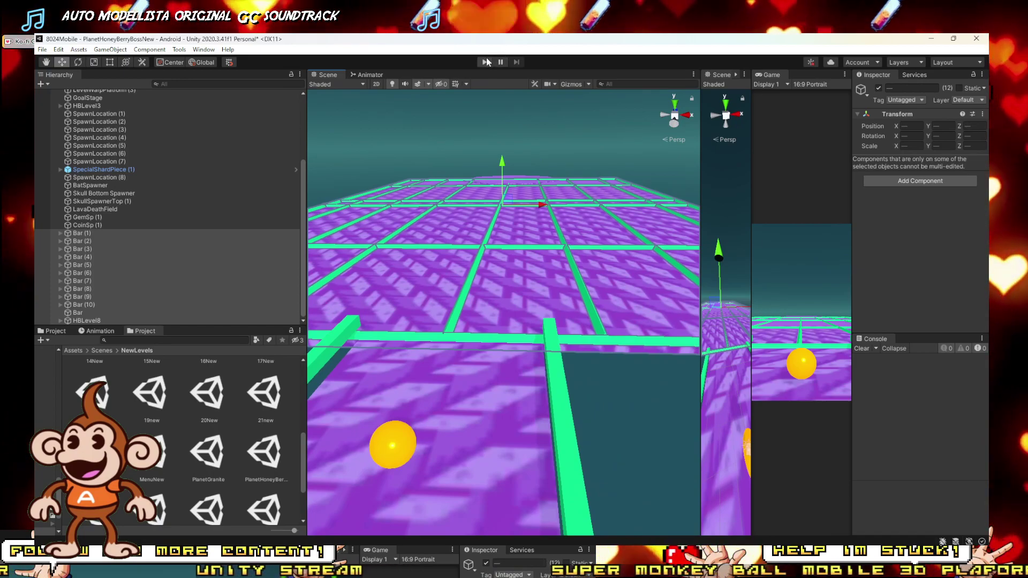
Run the boss scene in play mode and enlarge the game view for testing.
left_click(486, 62)
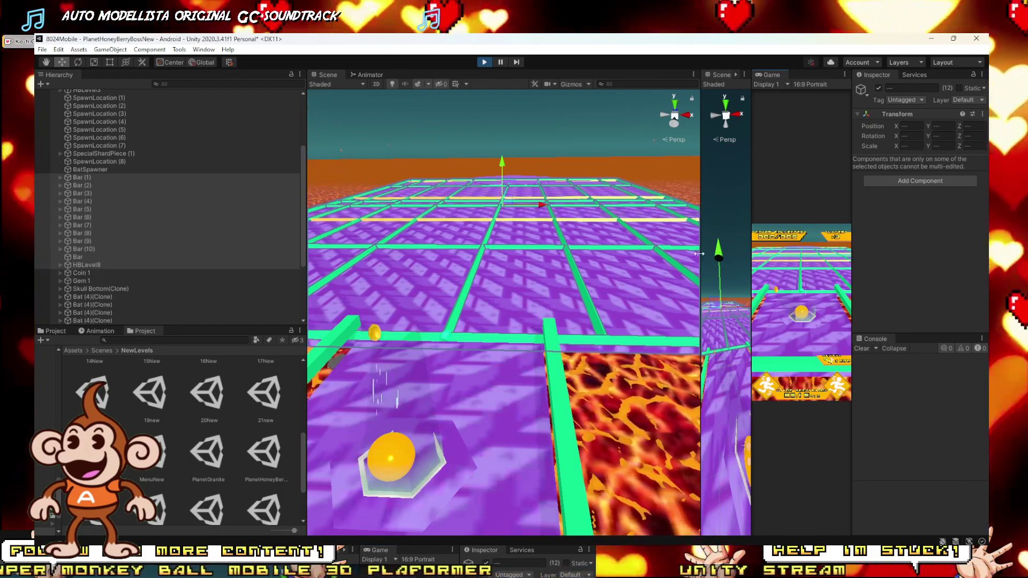
left_click(720, 262)
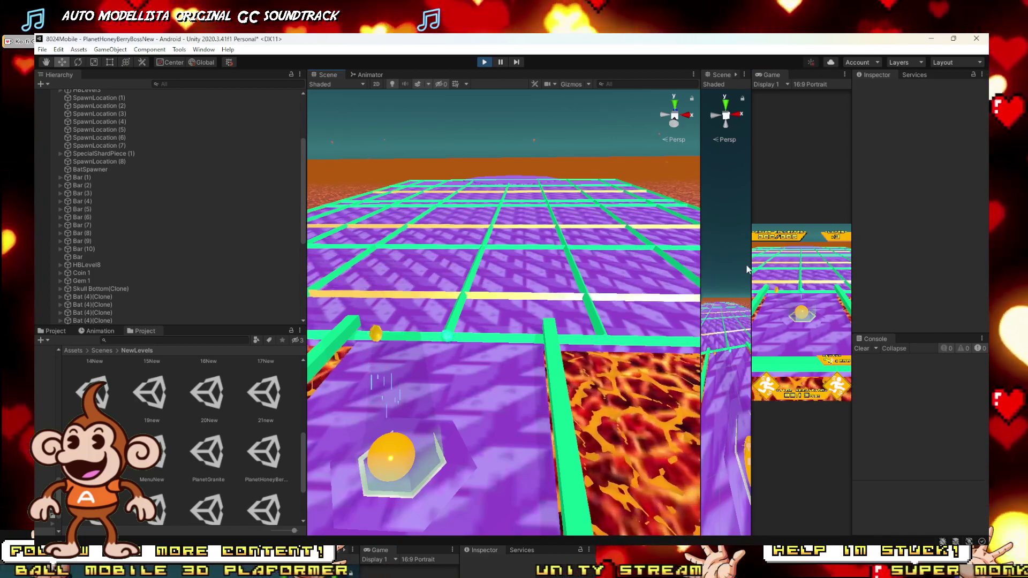
left_click_drag(701, 260, 397, 276)
left_click_drag(306, 276, 149, 276)
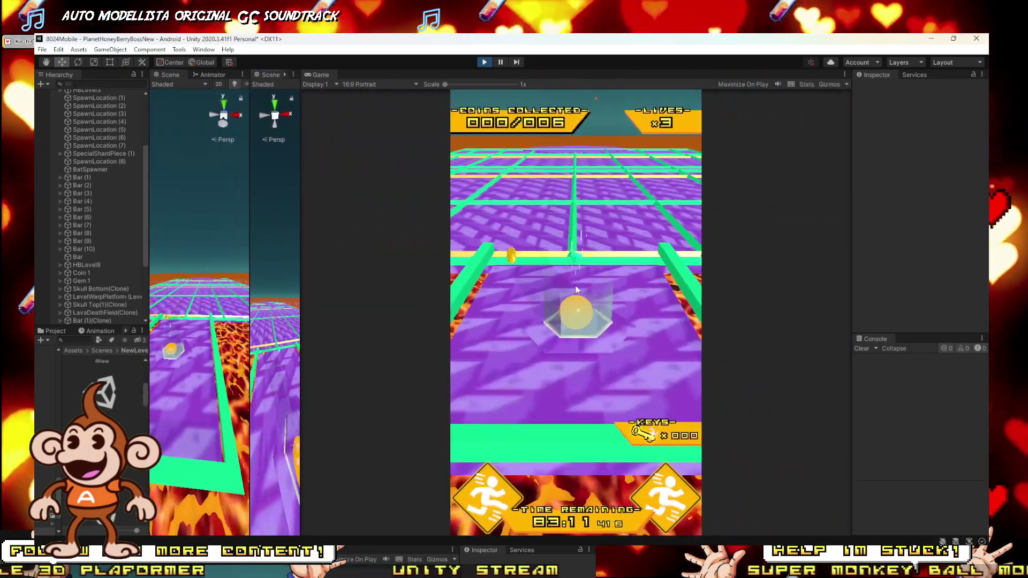
Roll the ball off its start spot to collect the first coin, and move it along the floor's near edge.
key("w")
key("a")
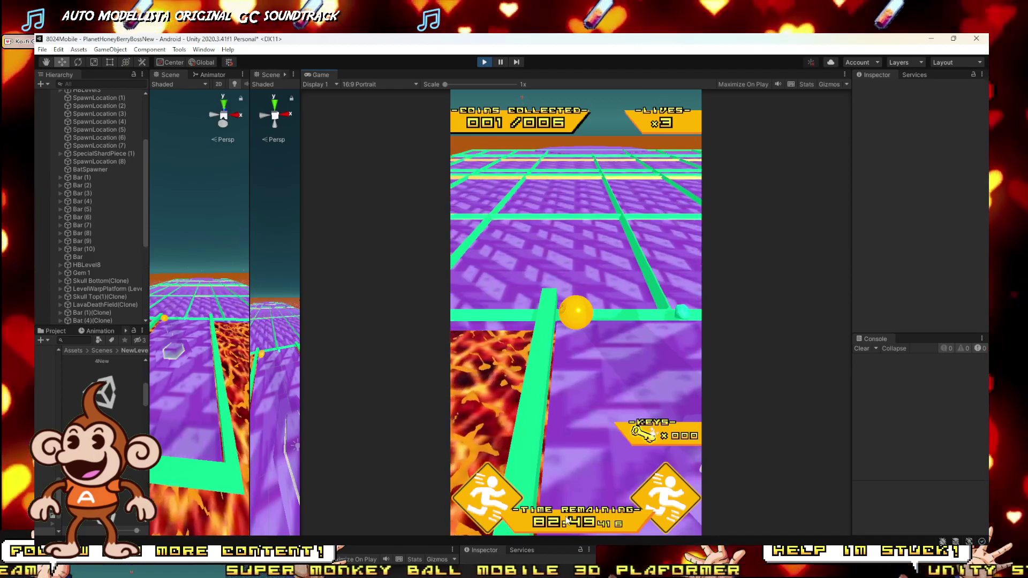
key("d")
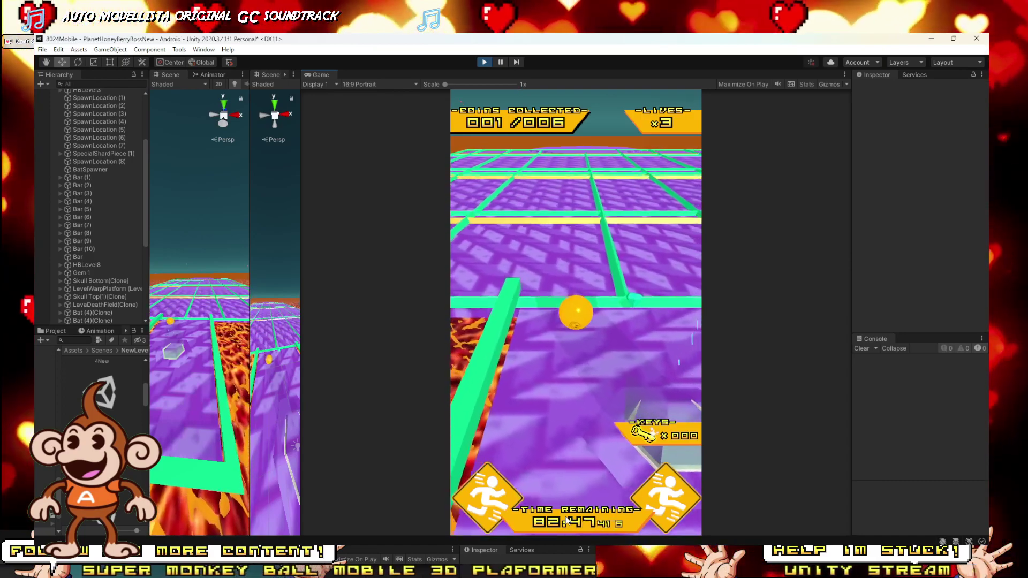
key("d")
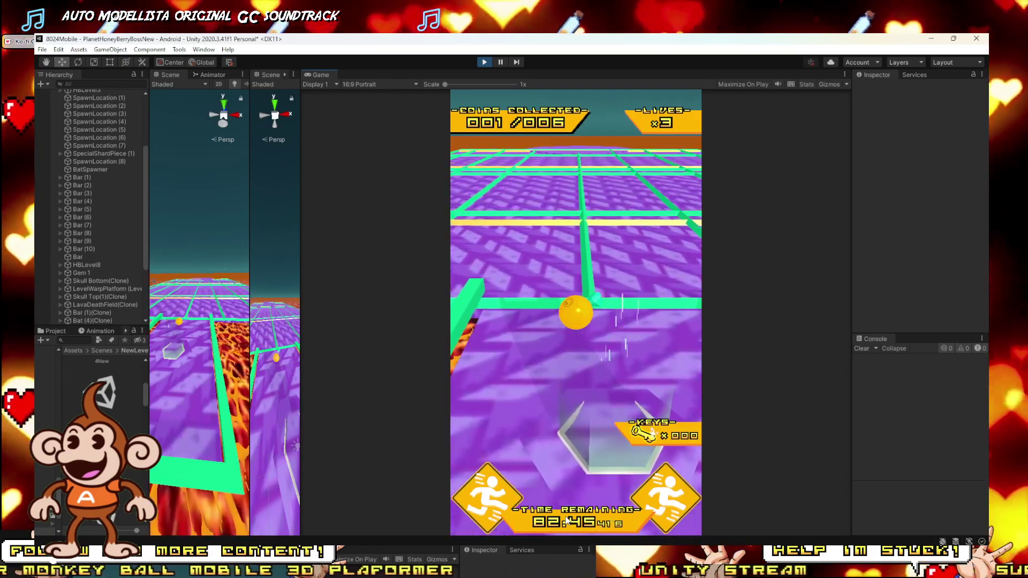
Test rolling the ball over the HBLevel8 floor's near edge from the middle and both sides of the starting platform.
key("w")
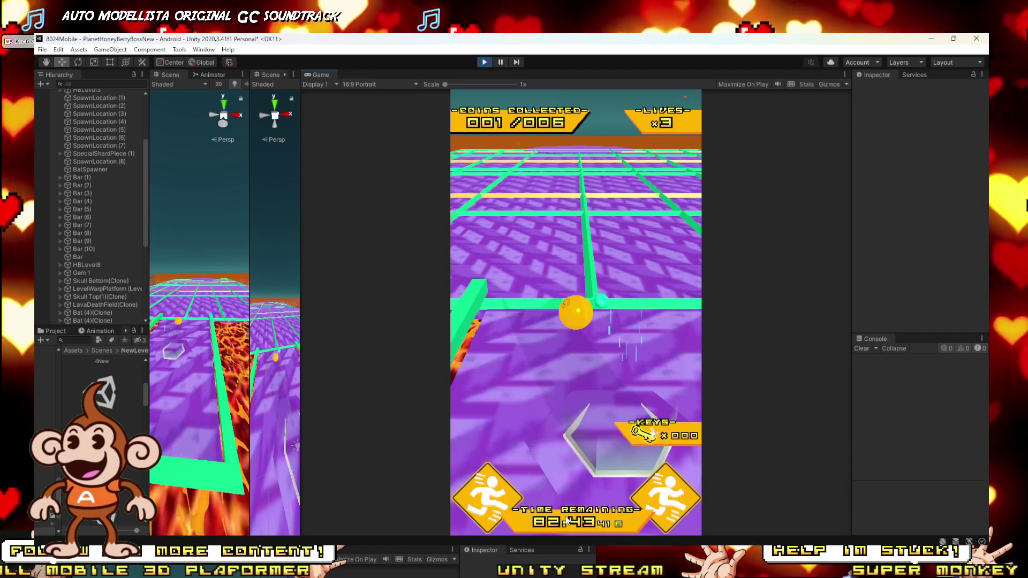
key("w")
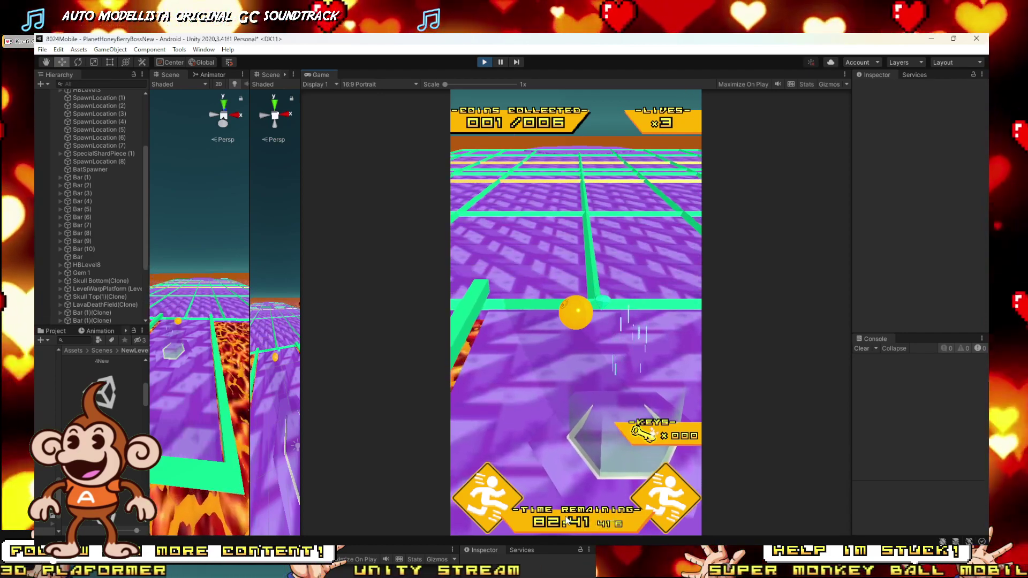
key("w")
key("w")
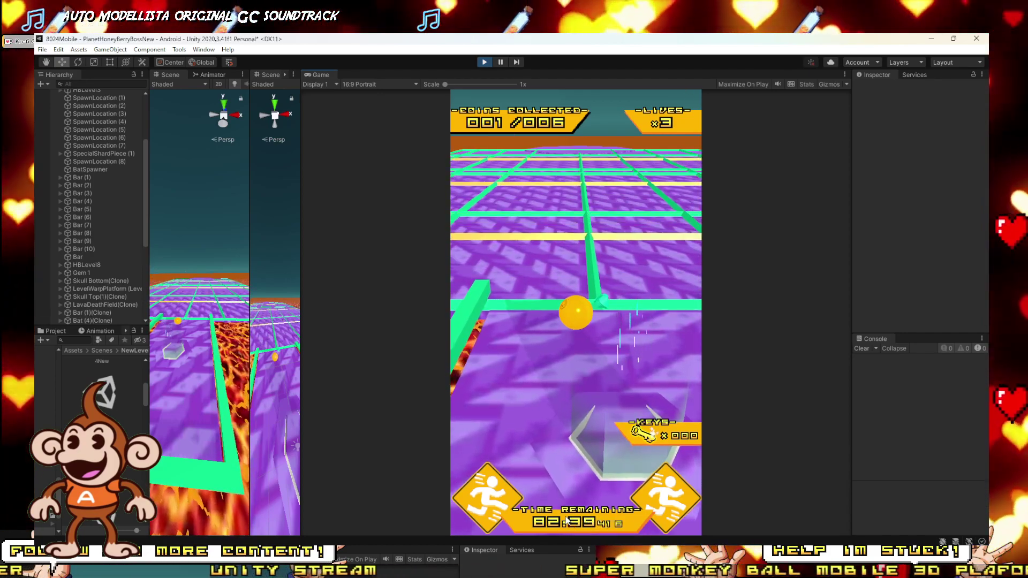
key("w")
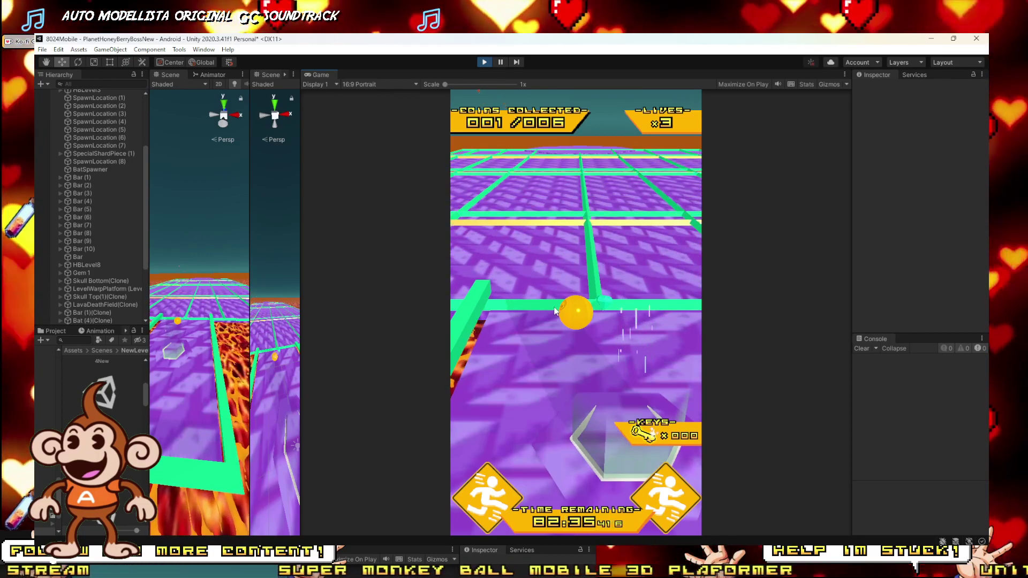
key("d")
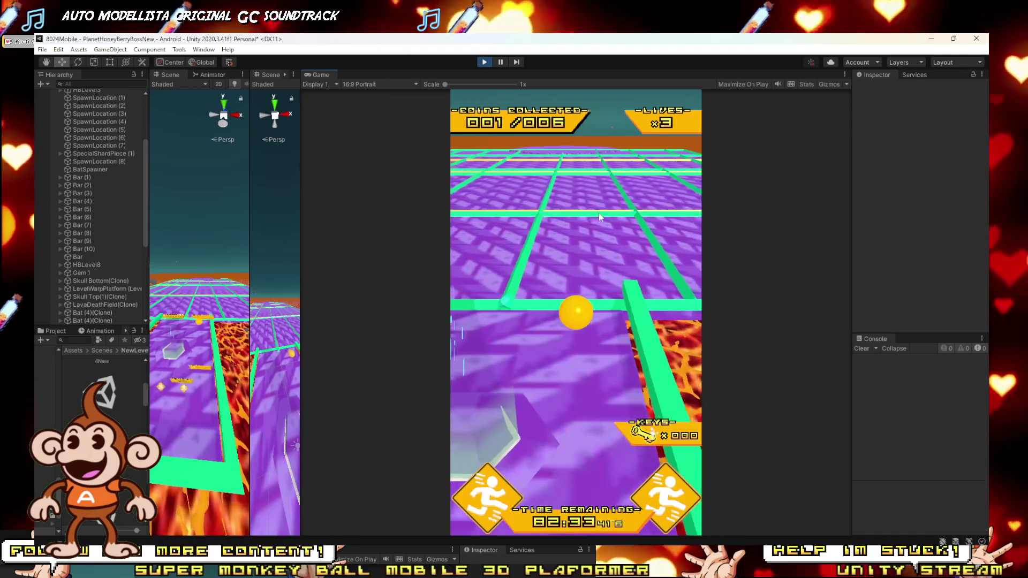
key("a")
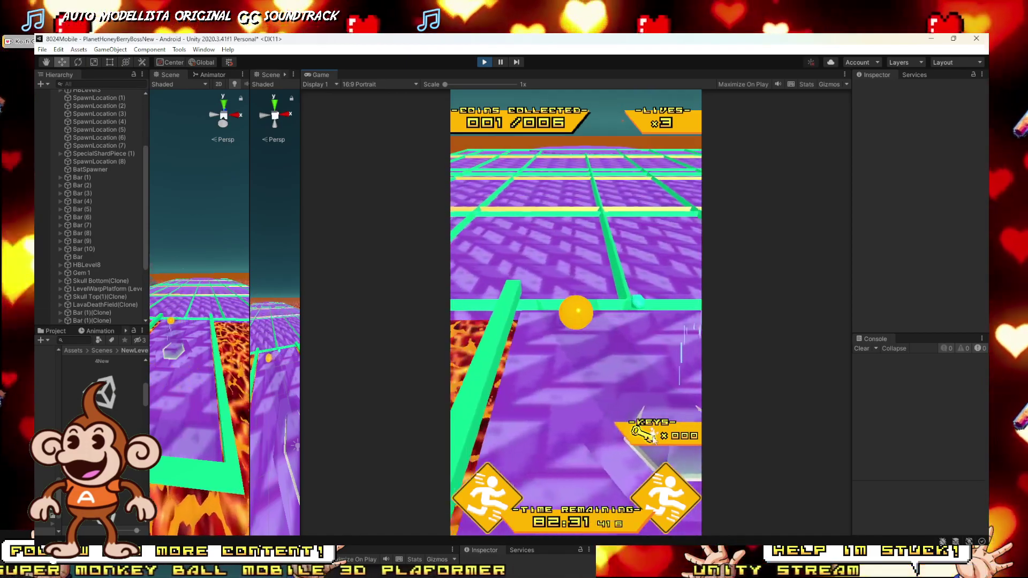
Jump the ball over the edge onto the HBLevel8 floor and roll it back toward the starting platform.
key("w")
key("space")
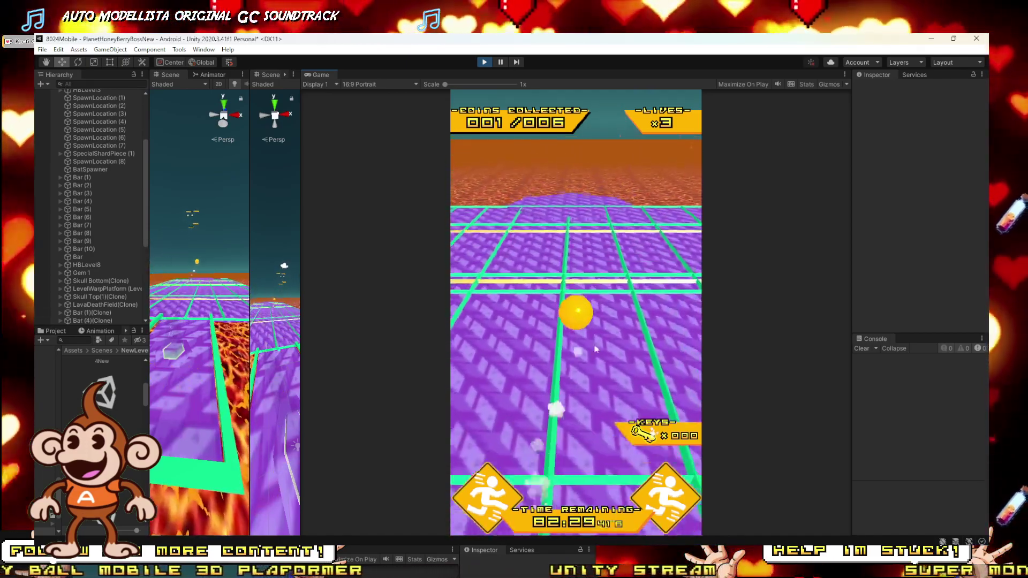
key("w")
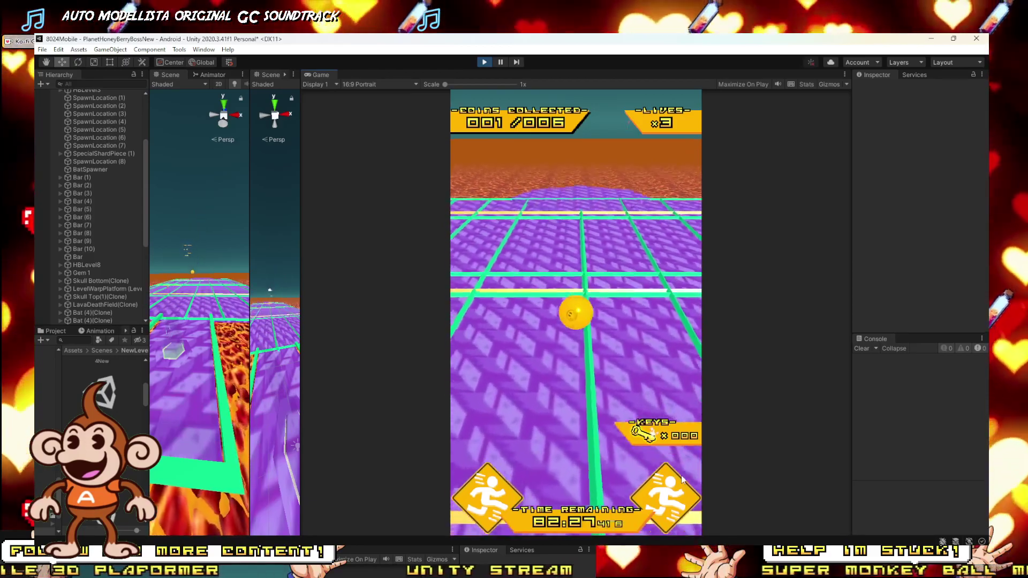
key("s")
key("d")
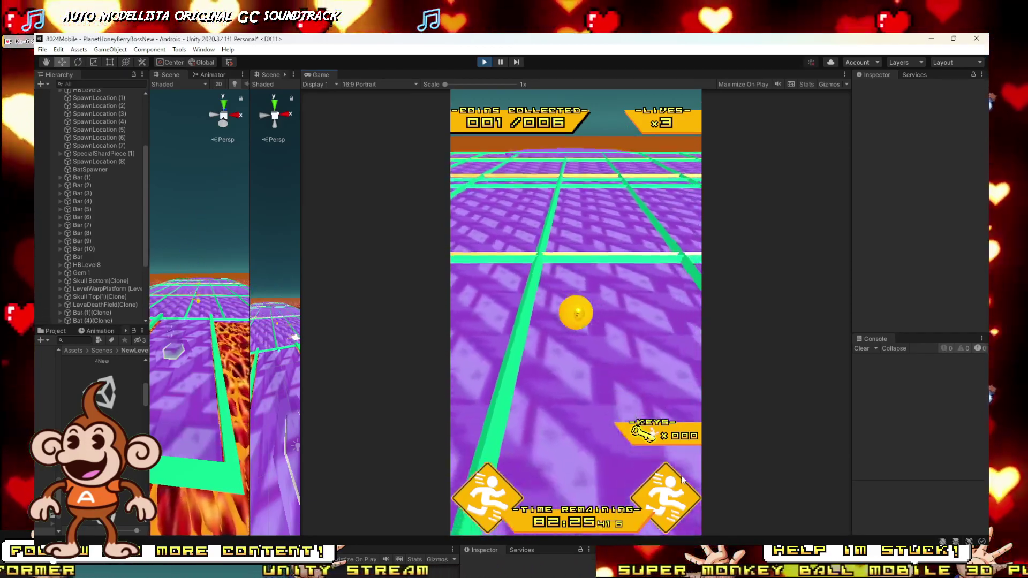
key("s")
key("d")
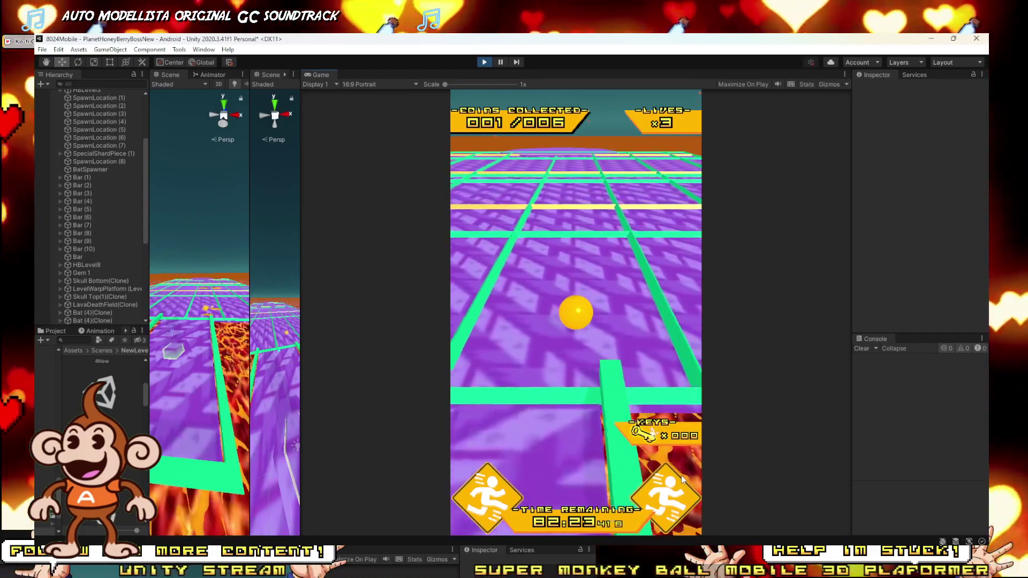
Play-test rolling the ball sideways and forward across the near half of the floor through the passing bars.
key("d")
key("w")
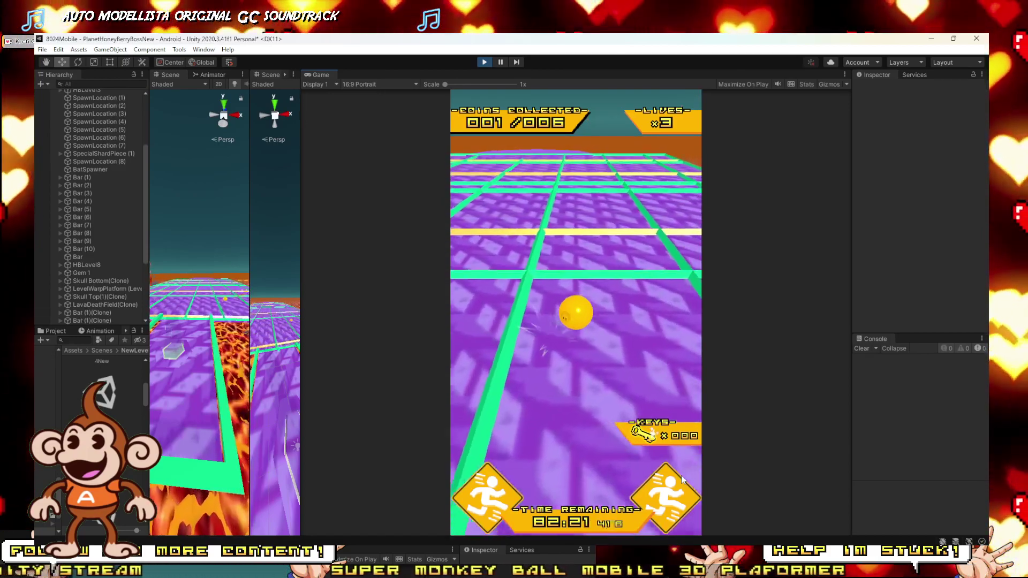
key("d")
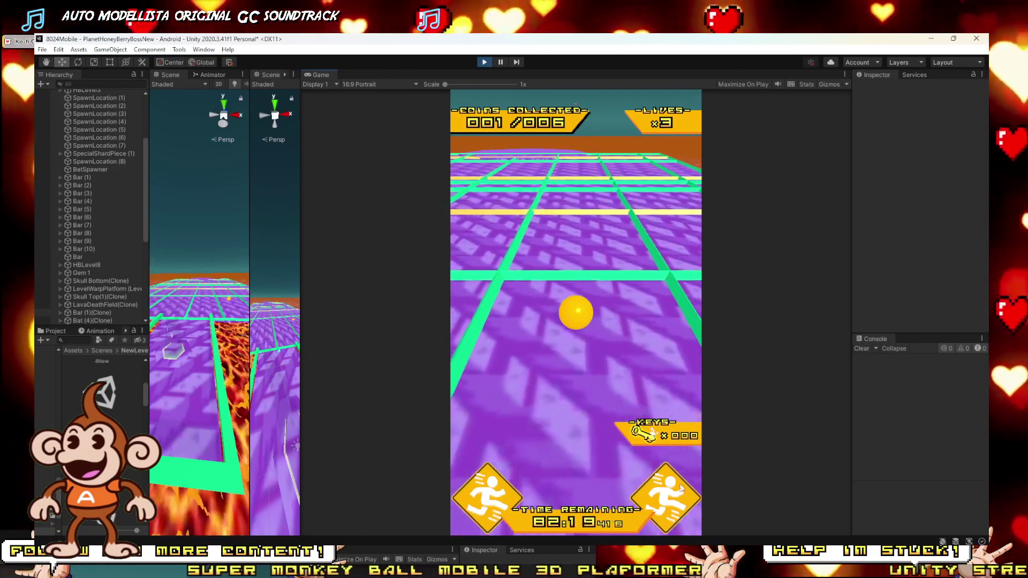
key("a")
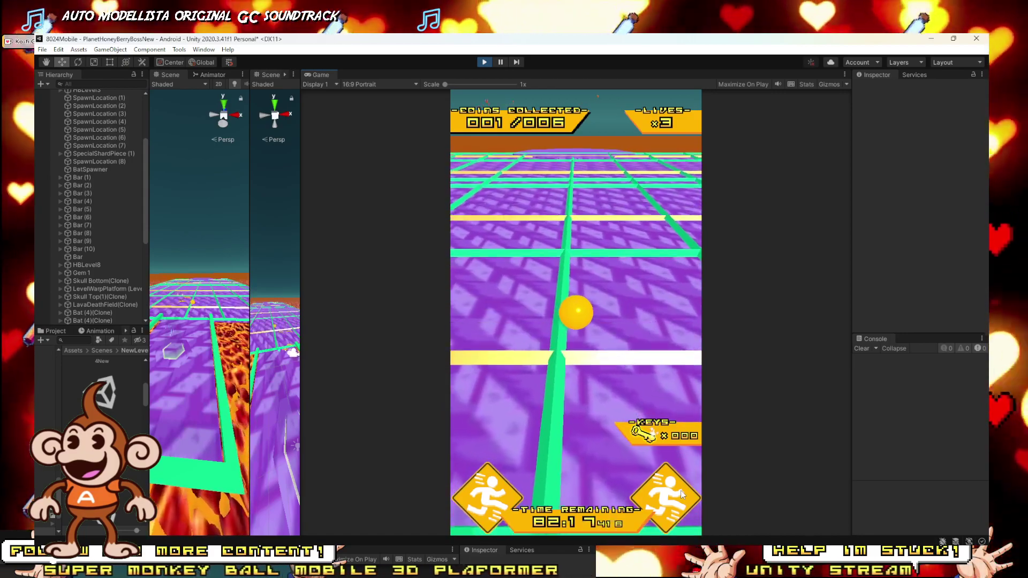
key("d")
key("w")
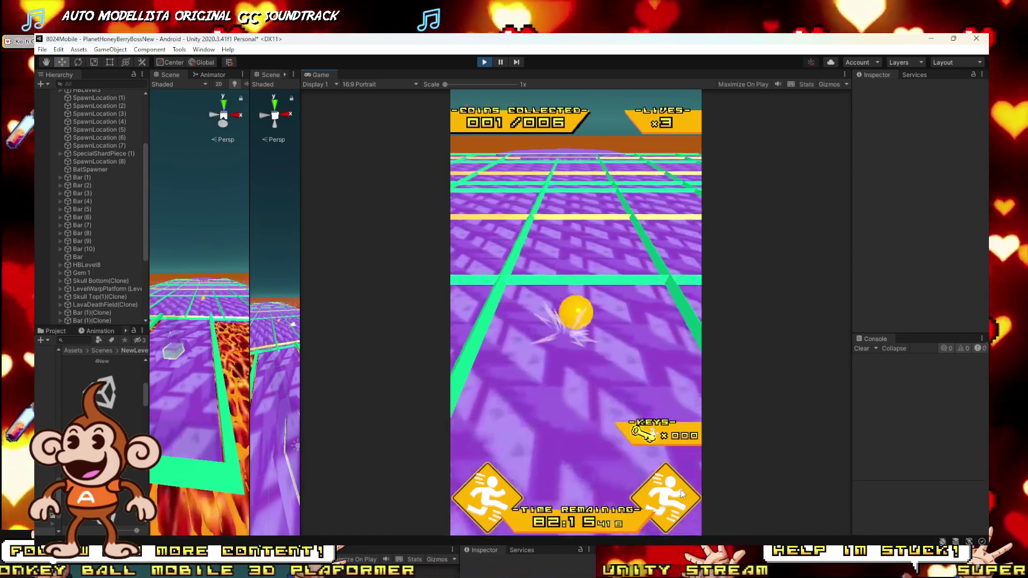
key("w")
key("d")
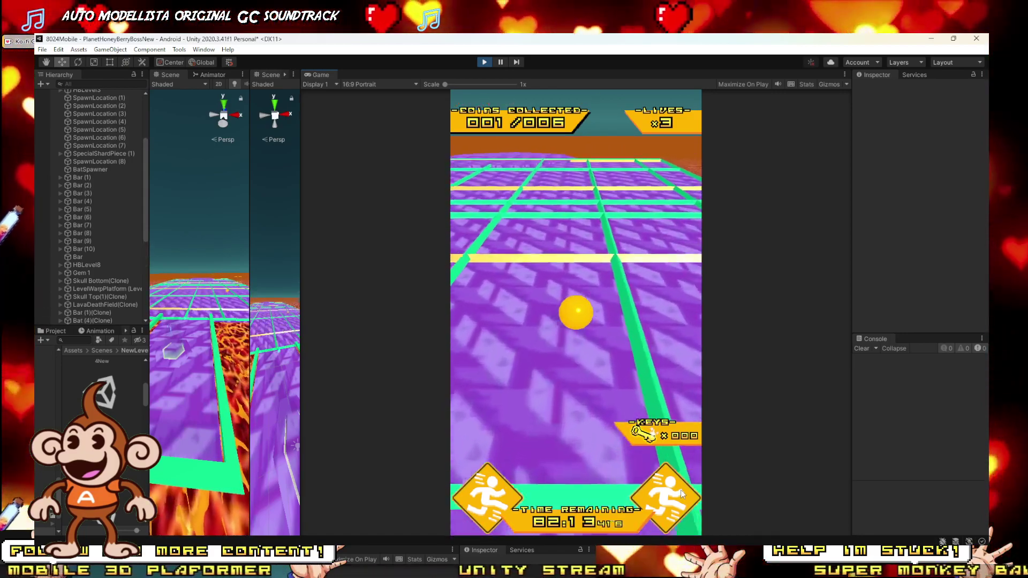
key("d")
key("w")
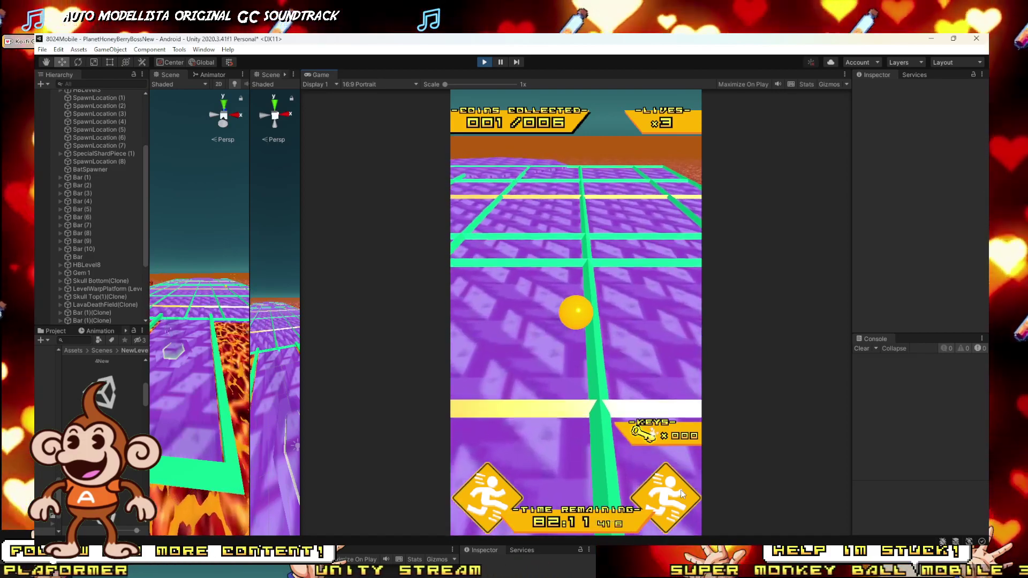
key("a")
key("w")
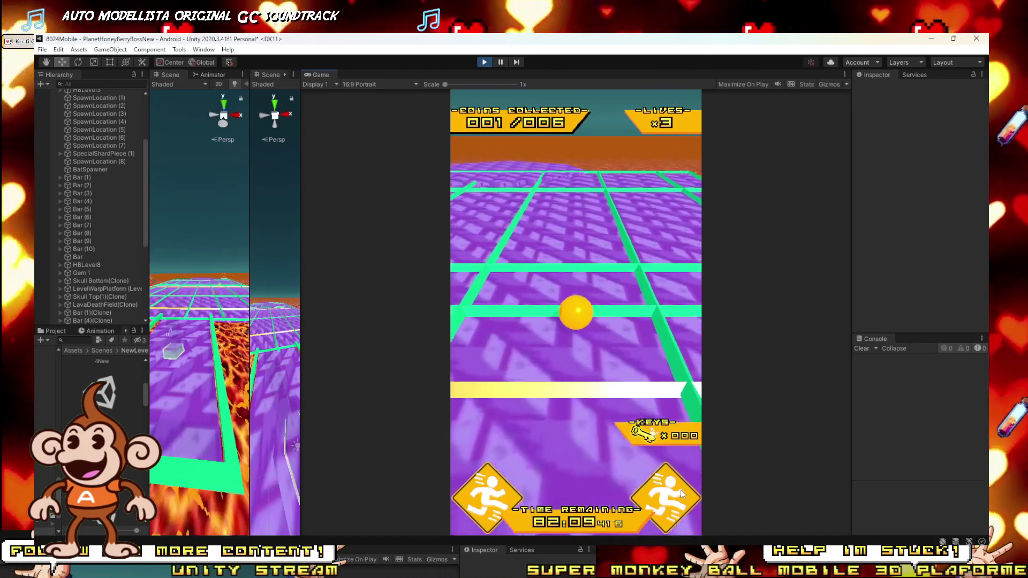
Jump the ball toward the far end of the floor and steer it back to check the layout there.
key("s")
key("w")
key("s")
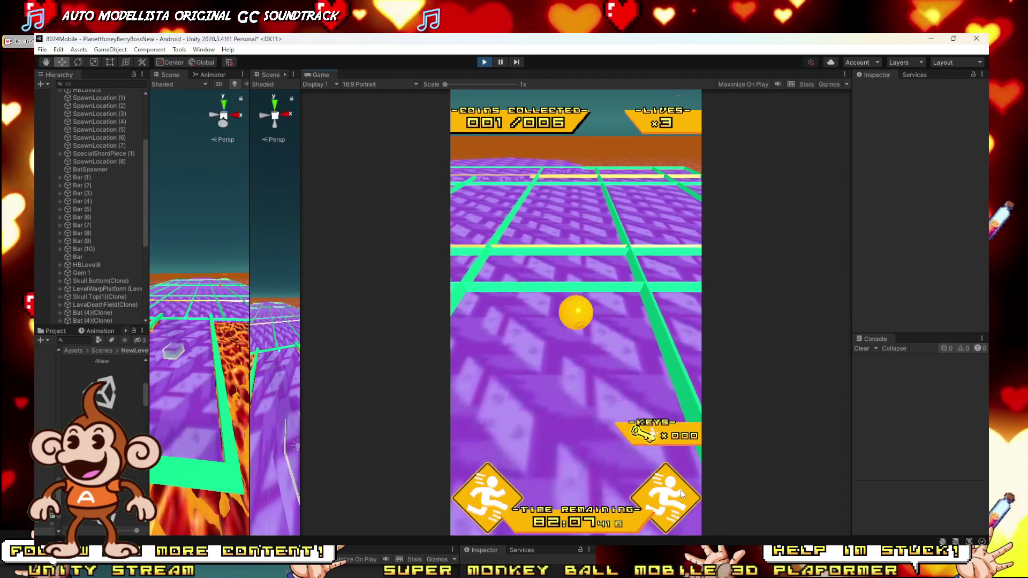
key("w")
key("space")
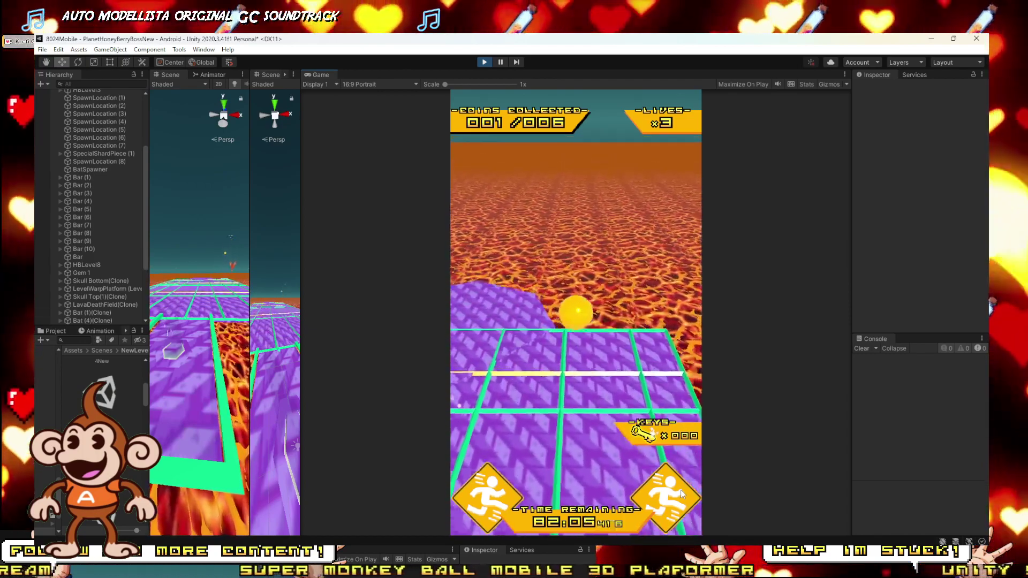
key("w")
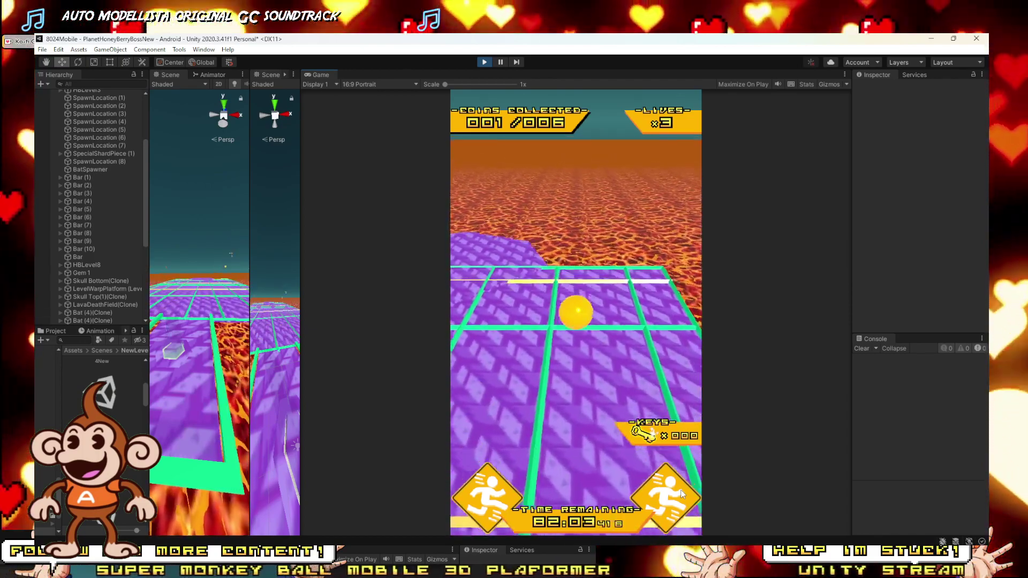
key("s")
key("a")
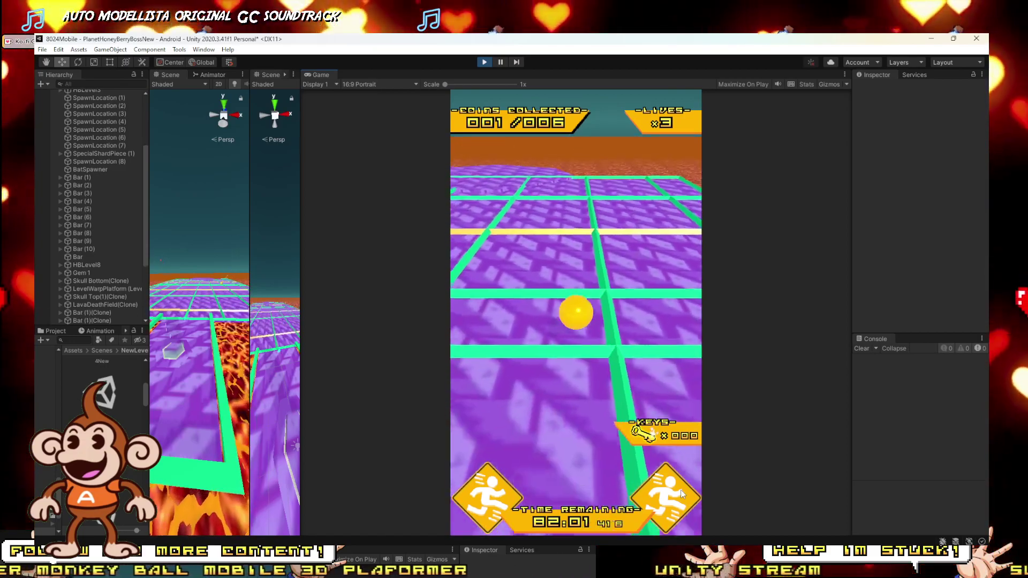
Play-test rolling the ball forward across the HBLevel8 floor and through its moving bars.
key("w")
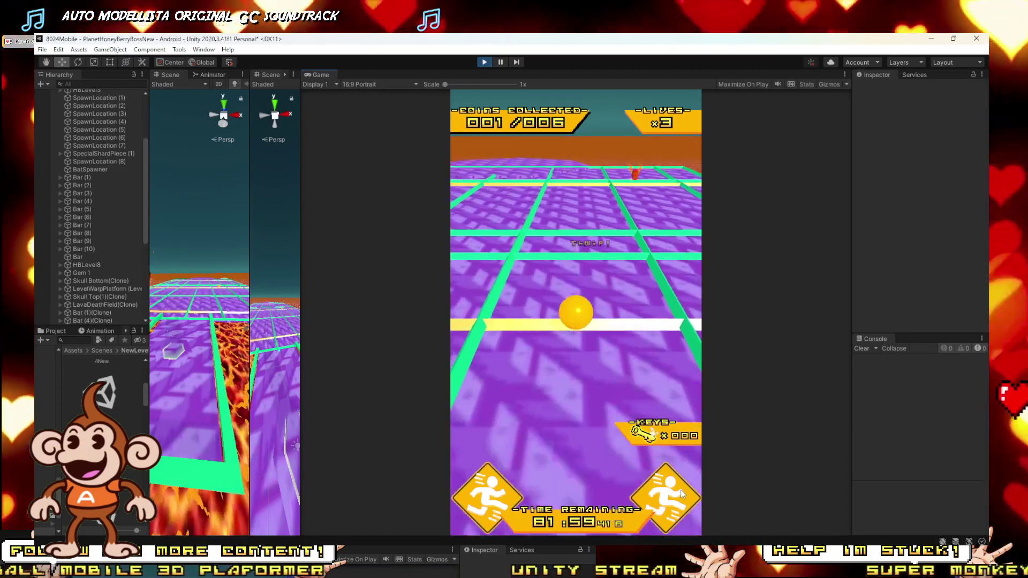
key("w")
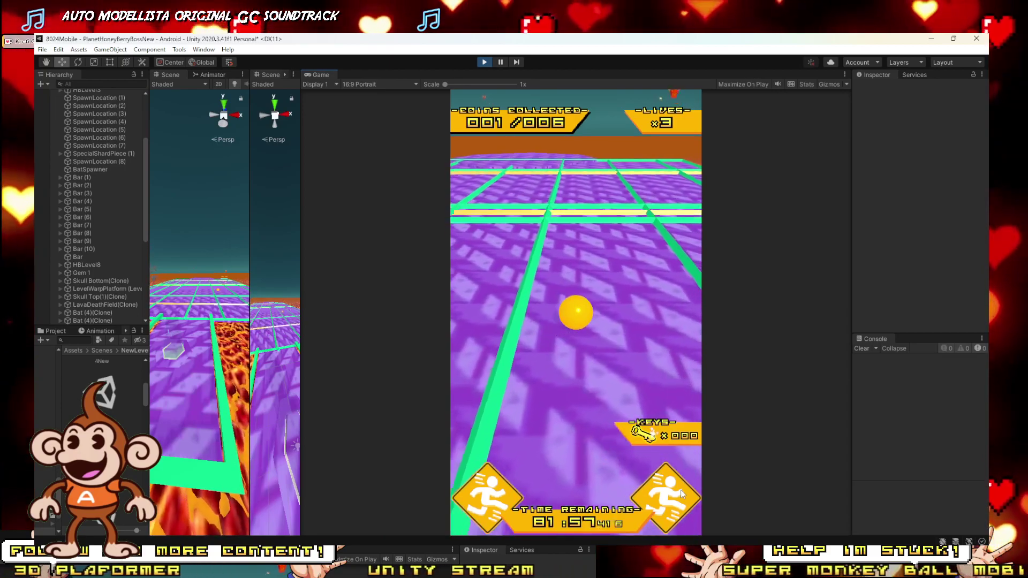
key("w")
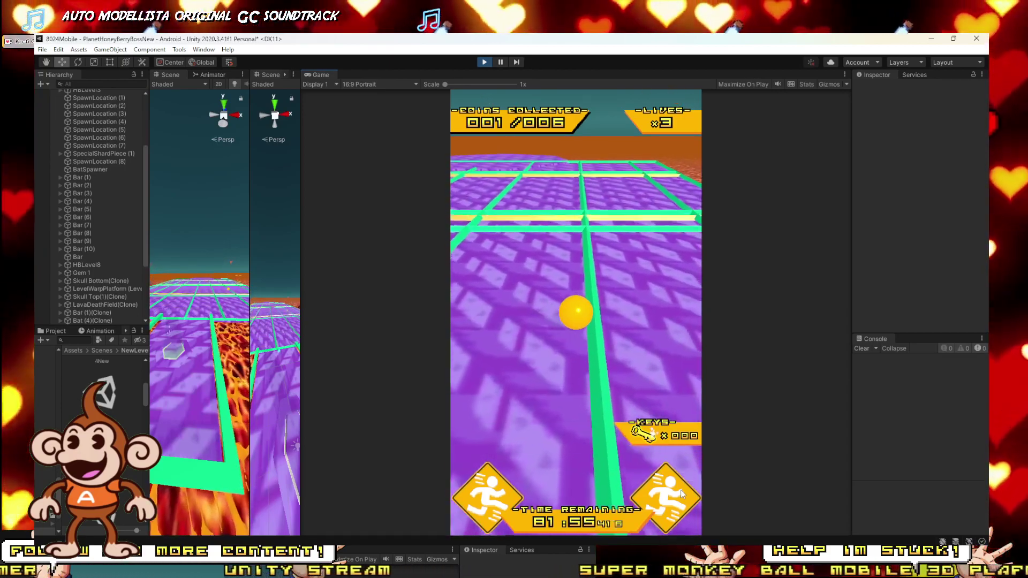
key("w")
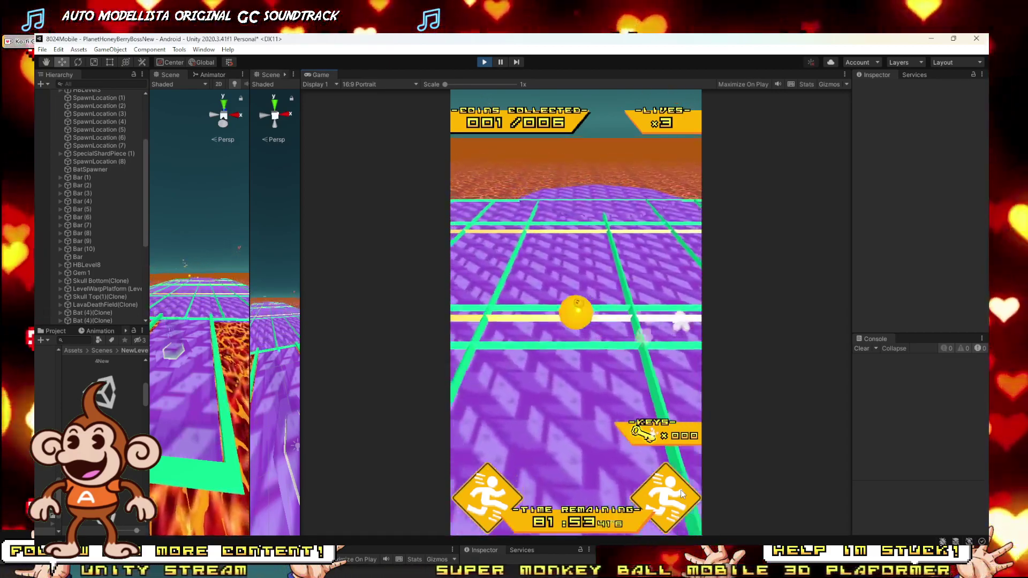
key("w")
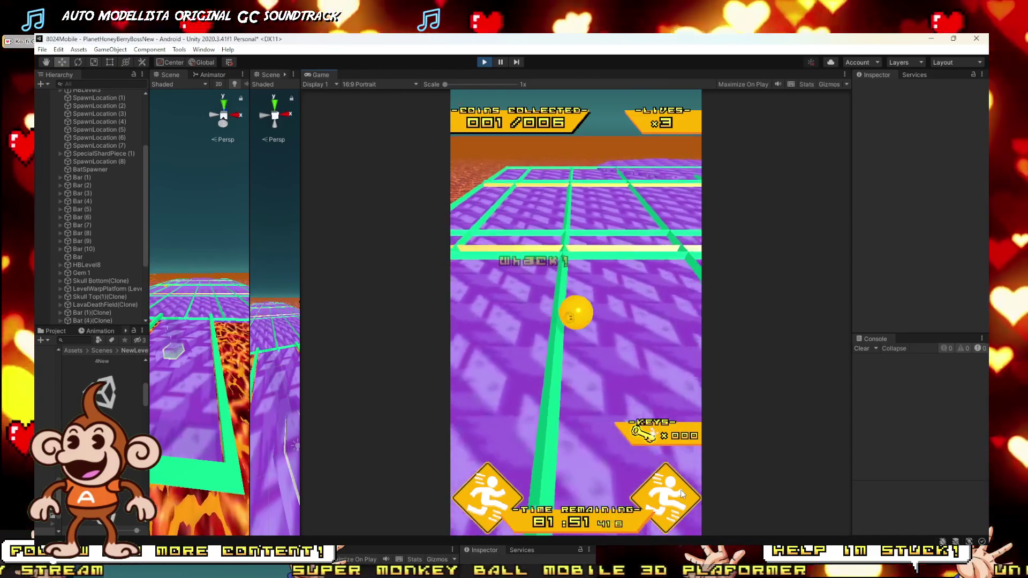
key("w")
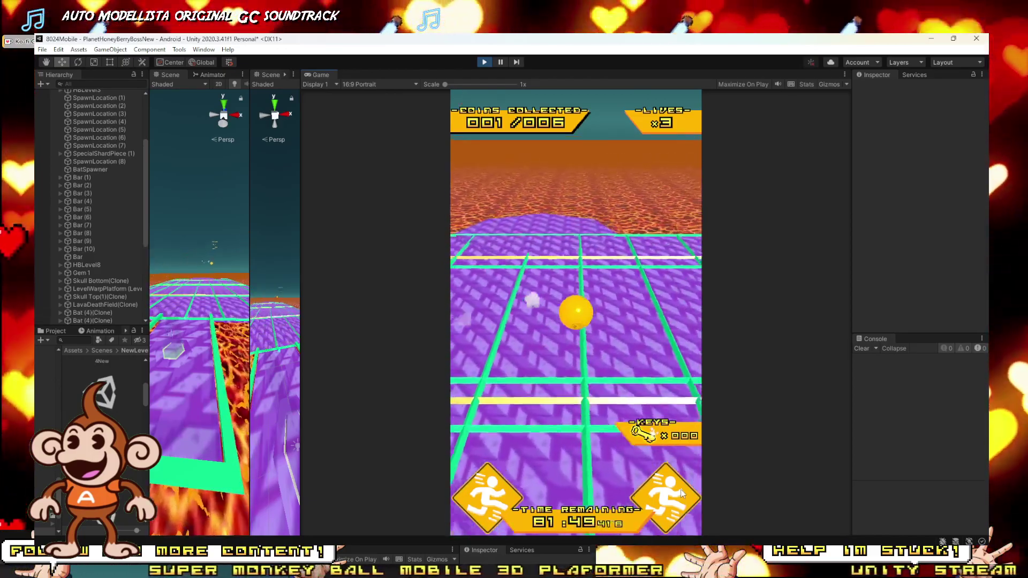
key("w")
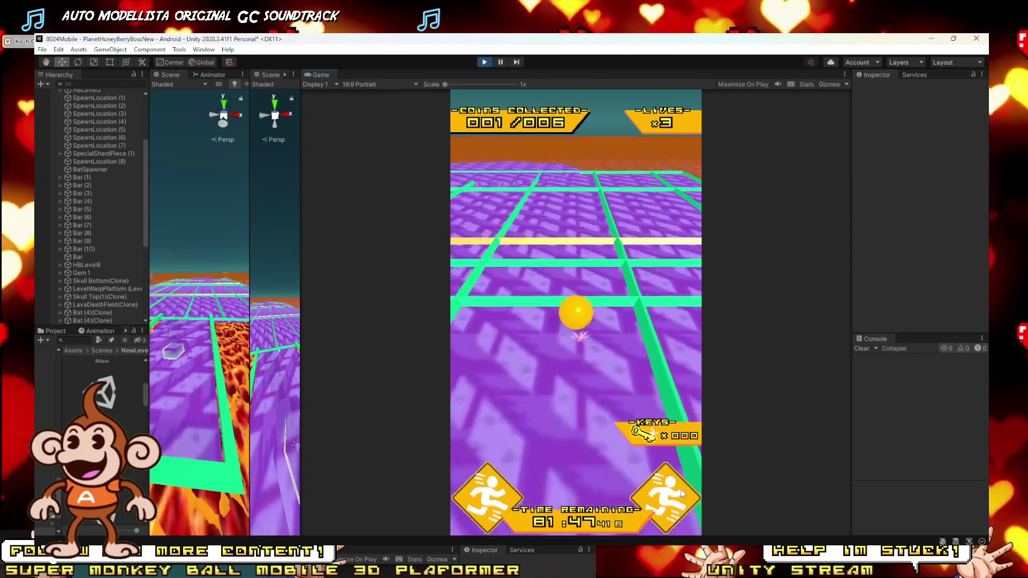
key("w")
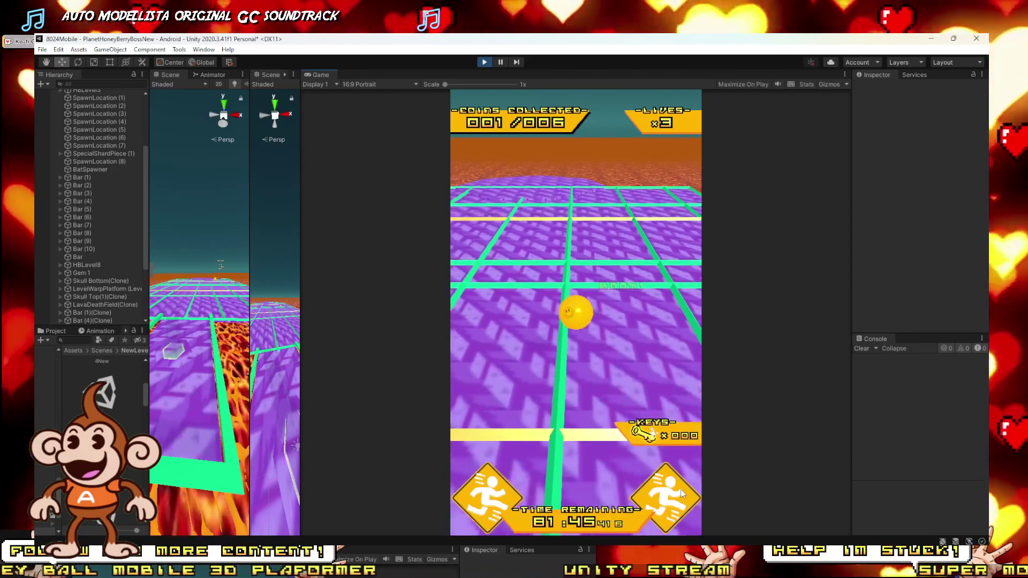
key("w")
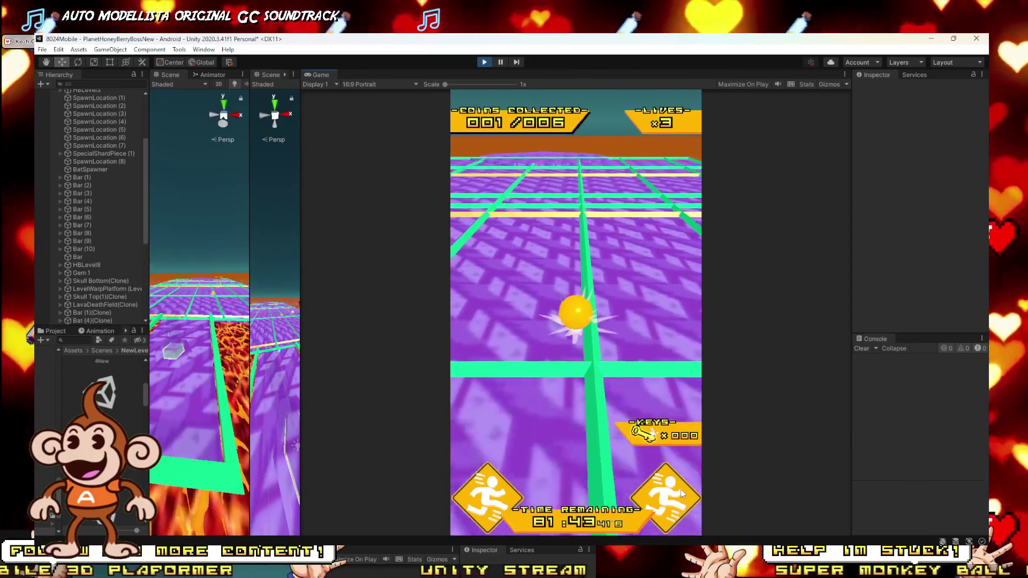
Jump the ball over the crossing bars, steer it along the floor's left edge and return it to the middle.
key("w")
key("space")
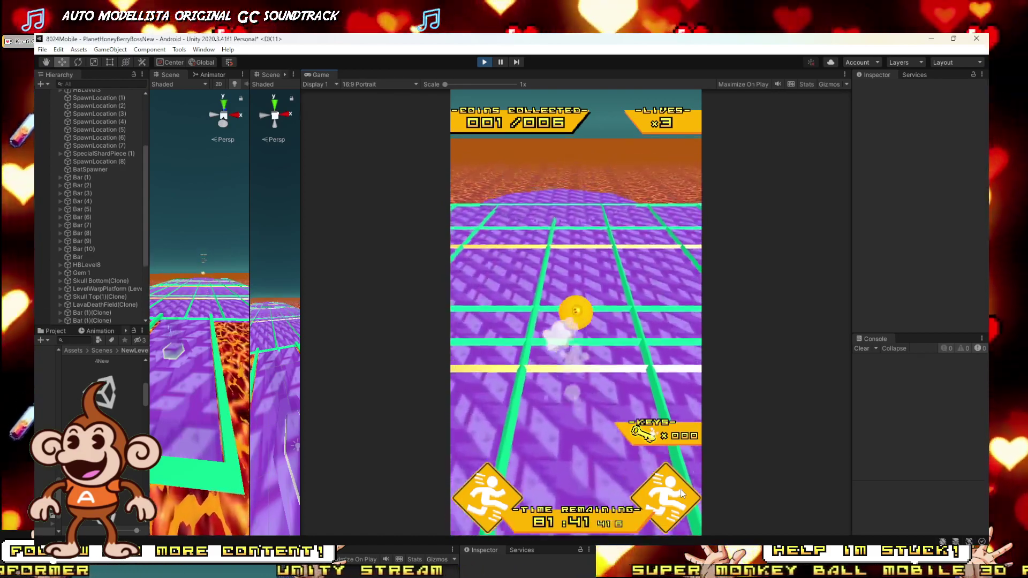
key("w")
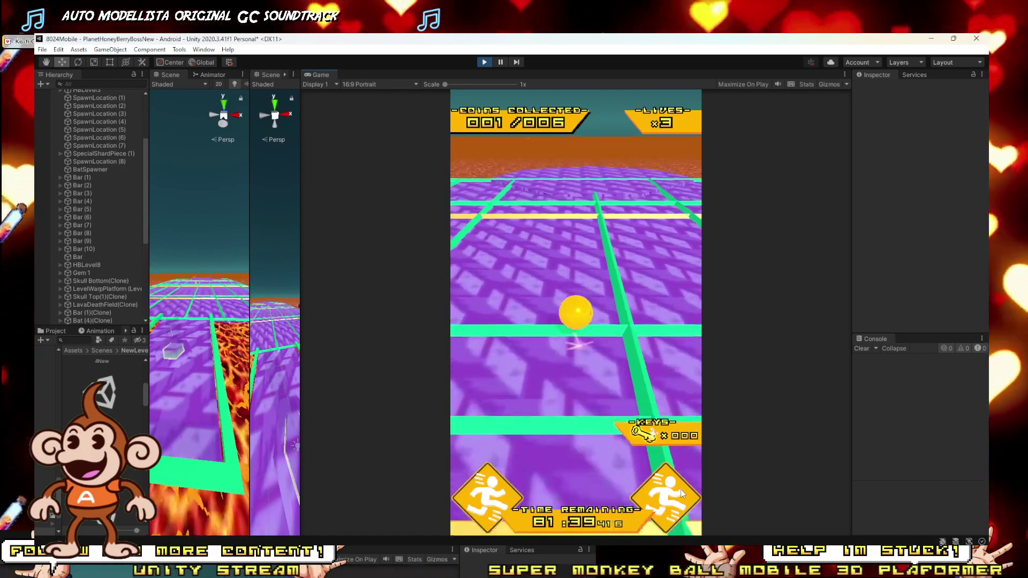
key("w")
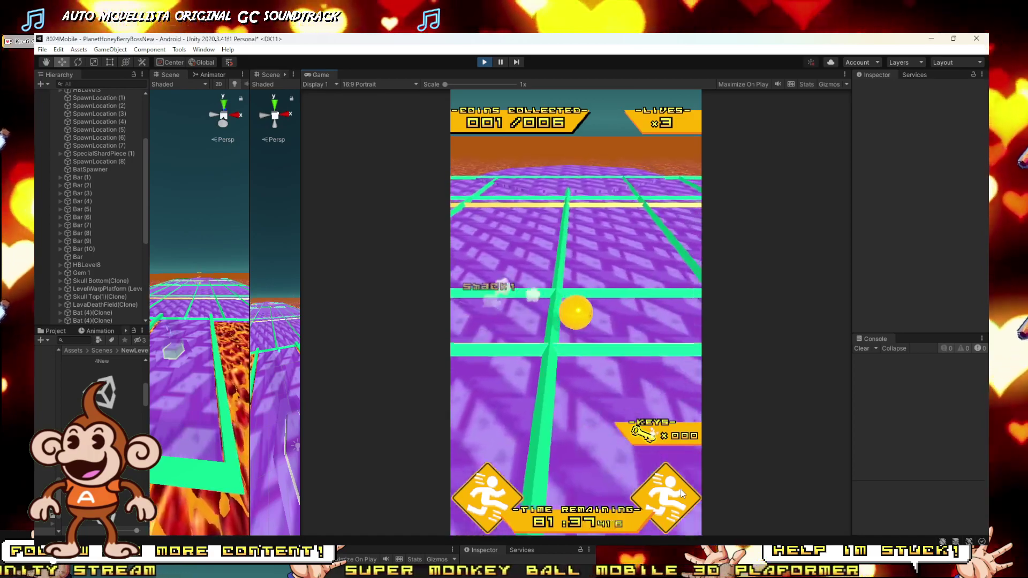
key("w")
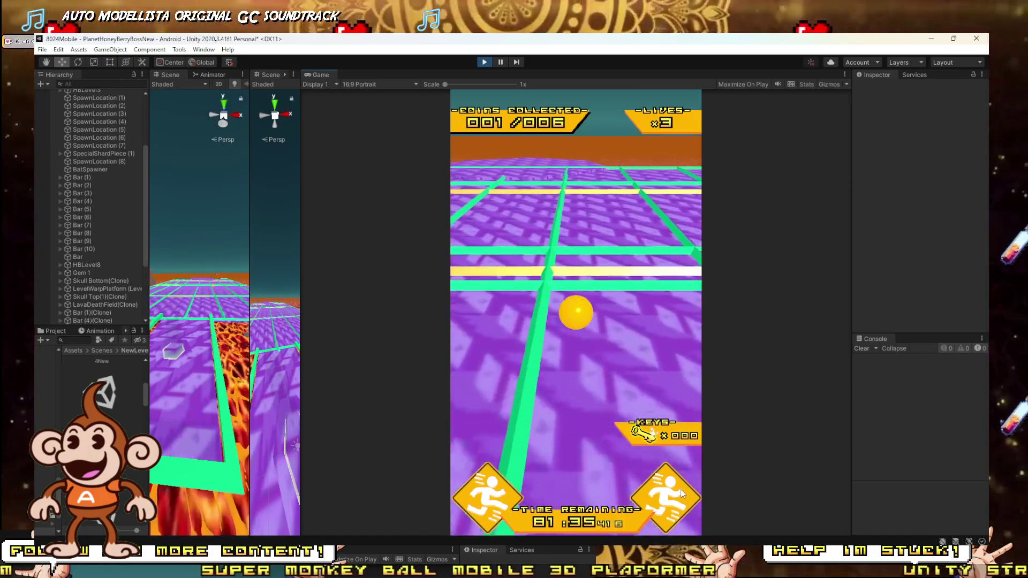
key("w")
key("a")
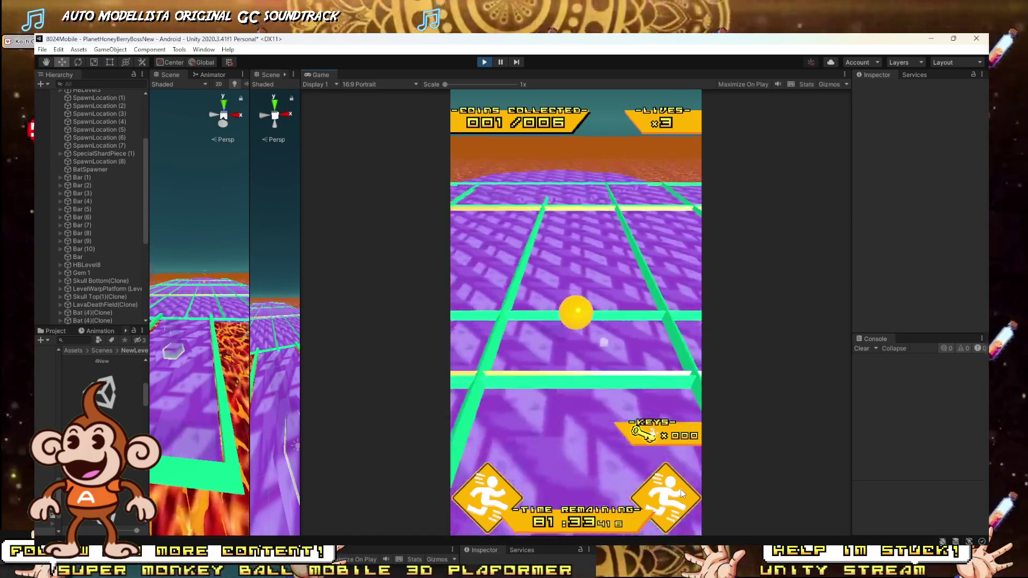
key("a")
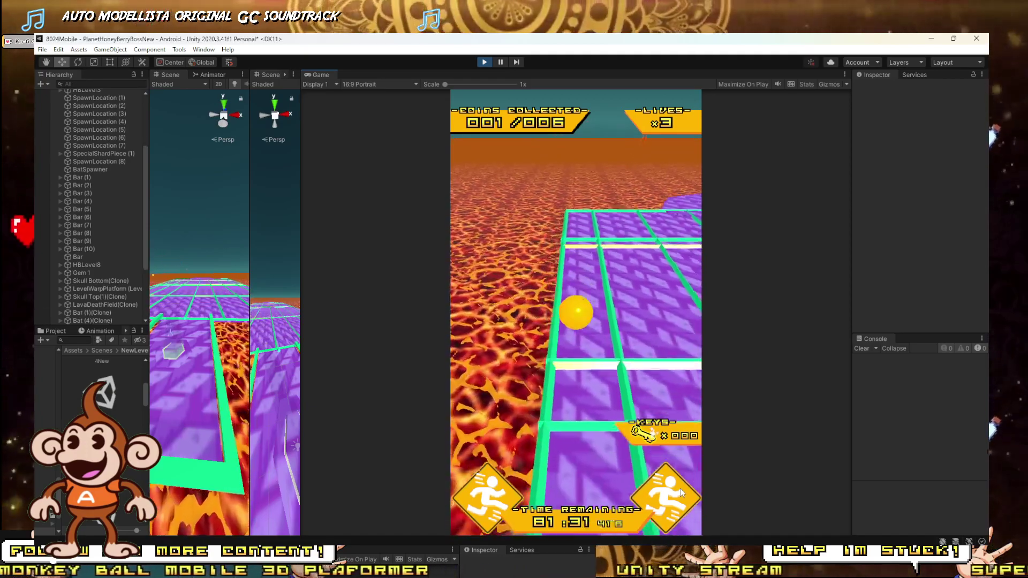
key("d")
key("w")
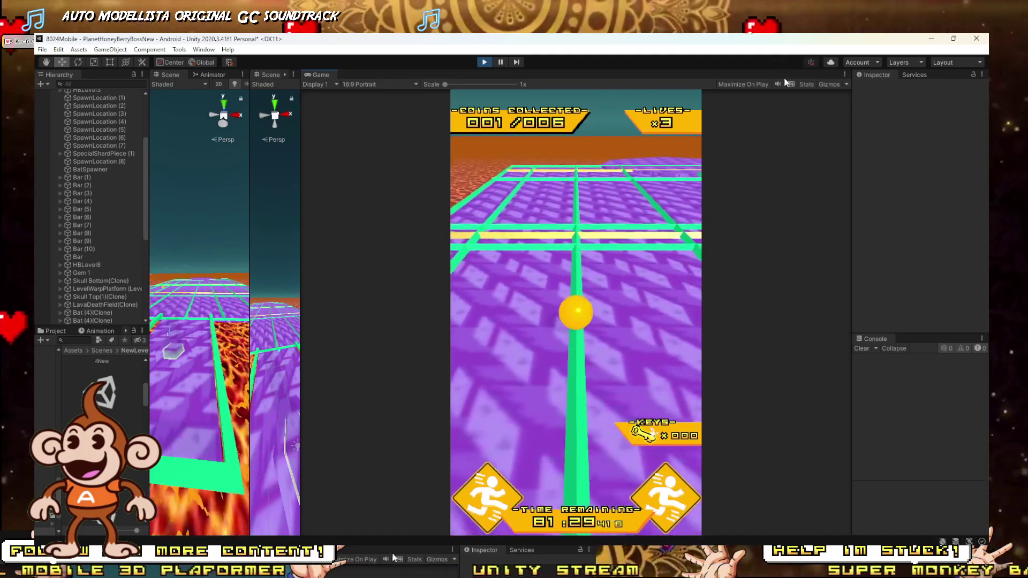
Mute the game audio and roll the ball back to the edge of the starting platform.
left_click(779, 84)
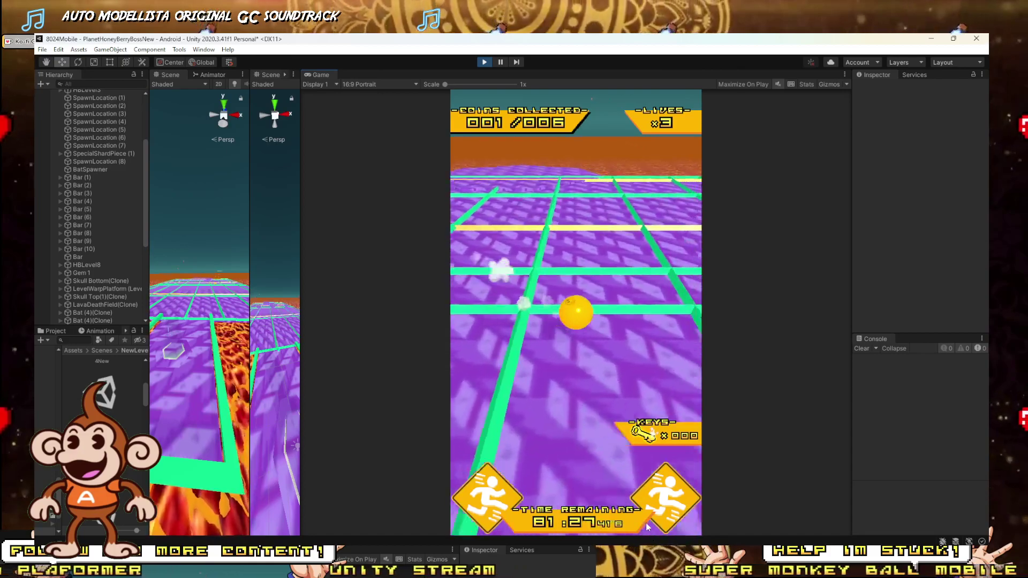
key("w")
key("a")
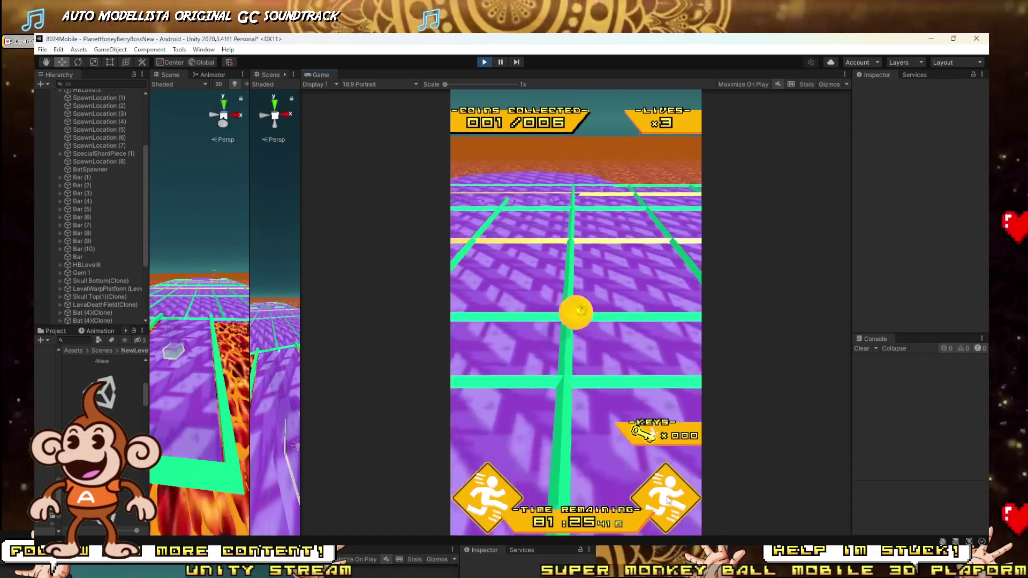
key("a")
key("s")
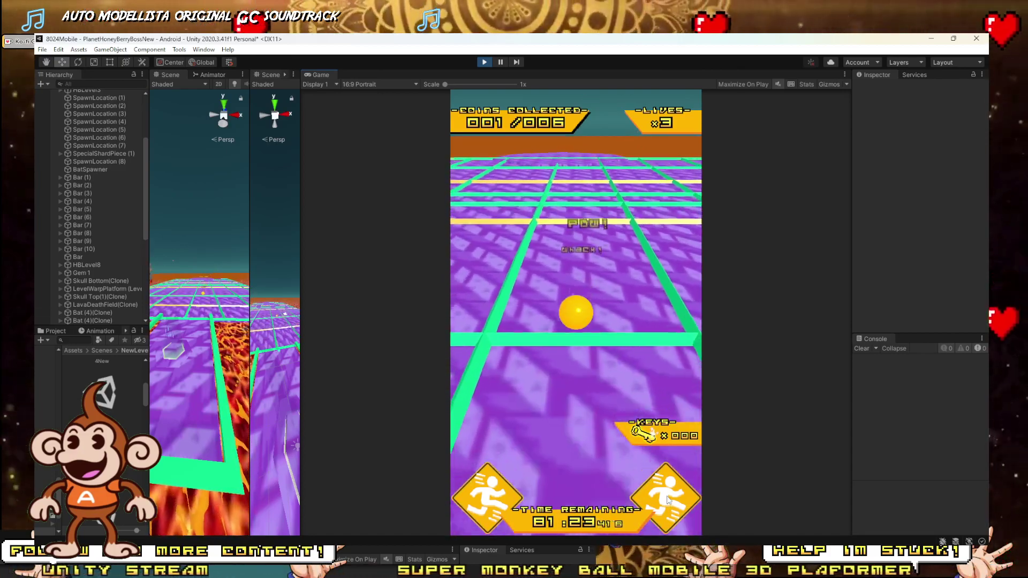
key("s")
key("d")
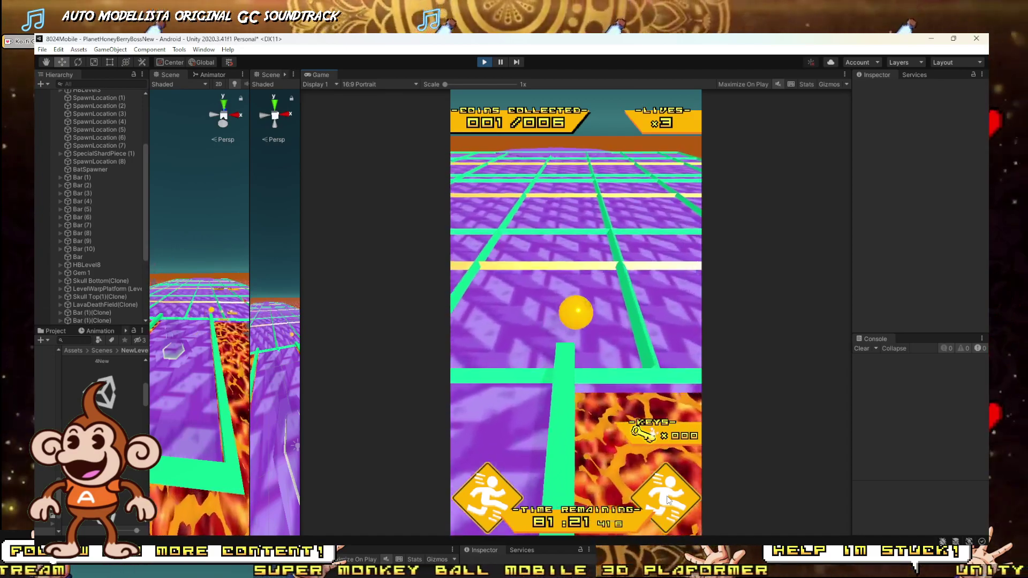
Roll the ball forward past the goal stage's far side over the lava, and stop the play-test.
key("w")
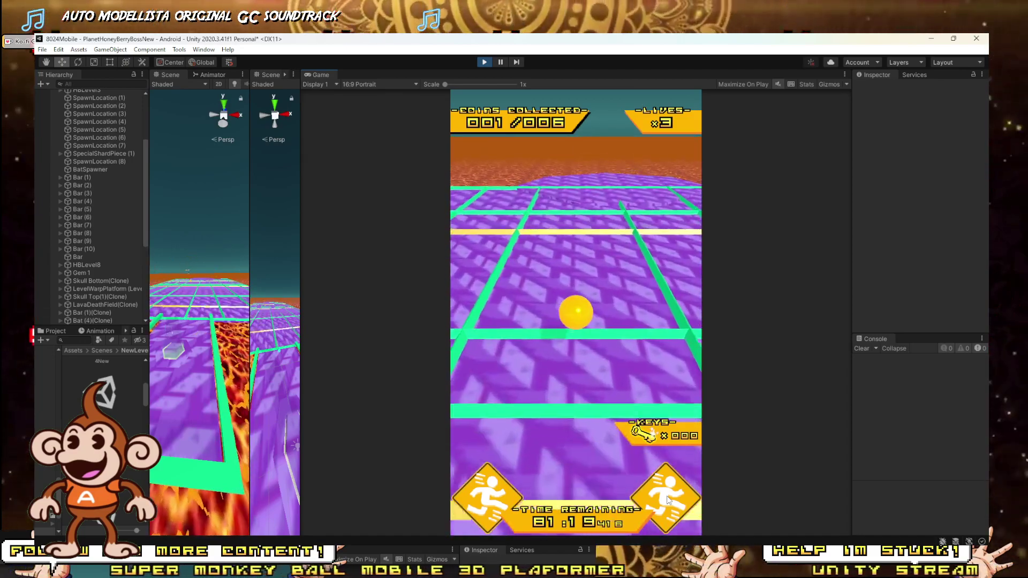
key("w")
key("d")
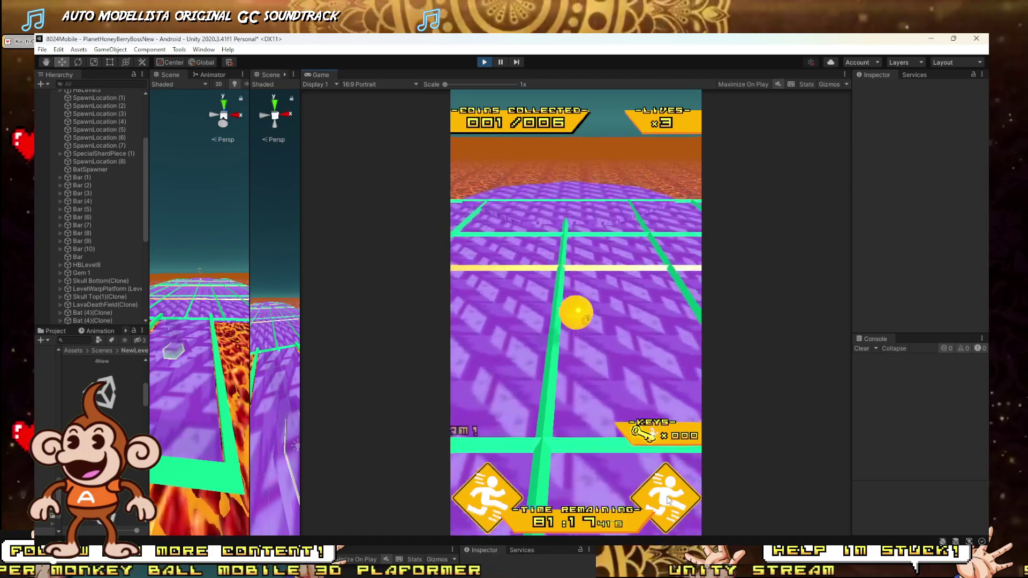
key("w")
key("d")
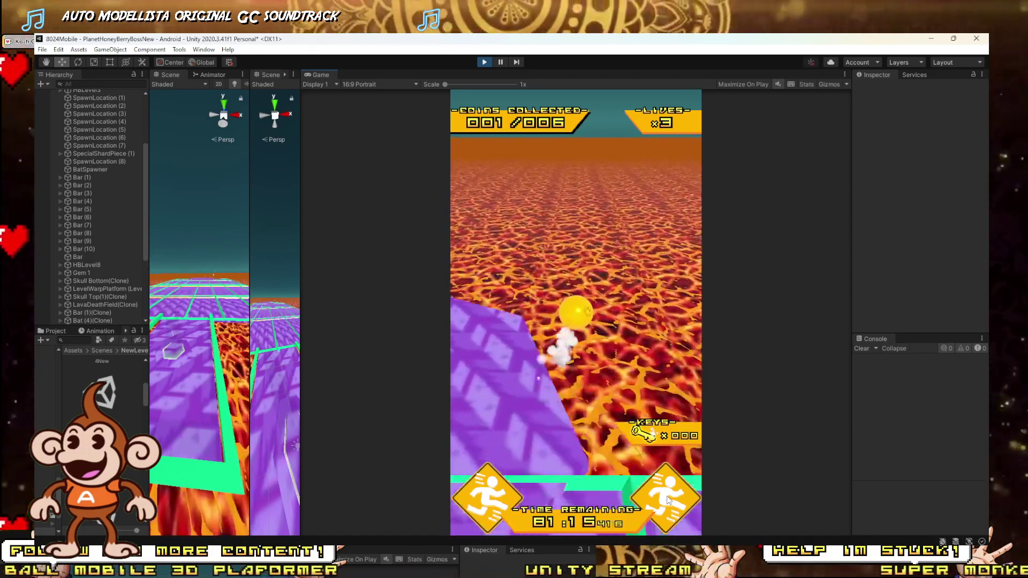
key("s")
key("a")
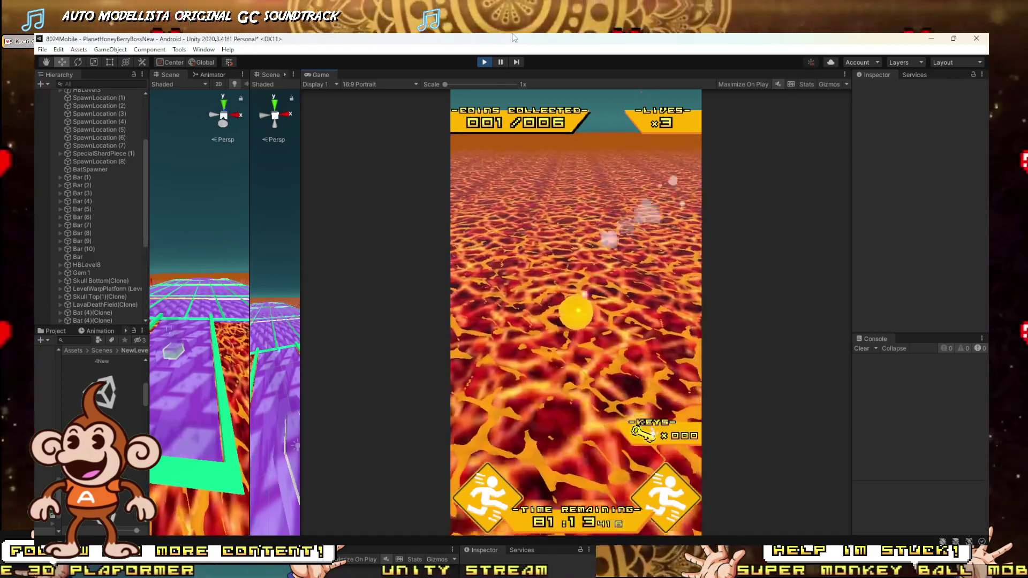
left_click(484, 62)
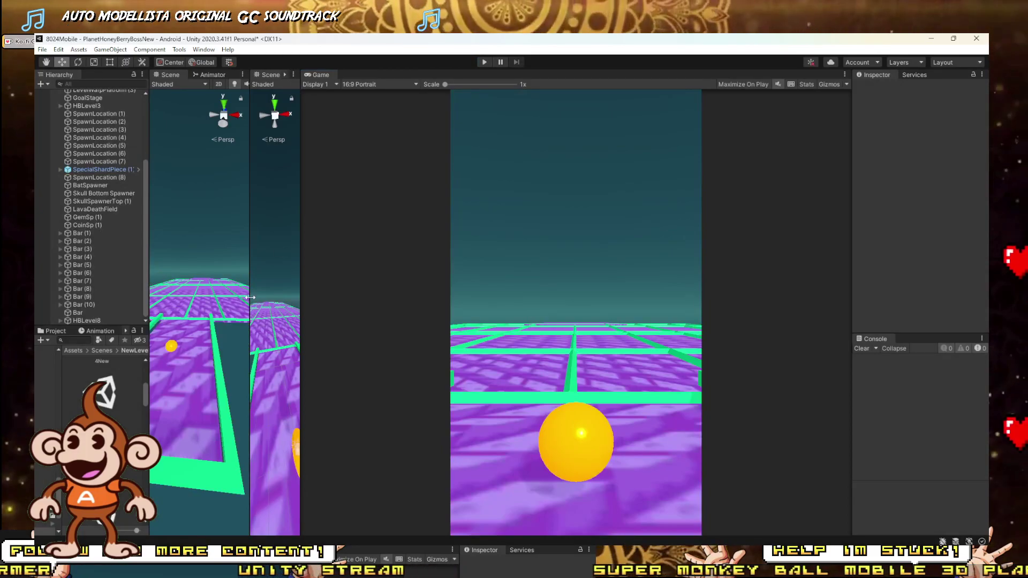
Enlarge the Scene view and start shortening the Bar (6) mesh along the floor's far edge behind the goal stage.
left_click_drag(251, 297, 700, 297)
mouse_move(498, 353)
right_mouse_down()
mouse_move(509, 250)
mouse_move(502, 341)
mouse_move(482, 357)
right_mouse_up()
left_click(445, 357)
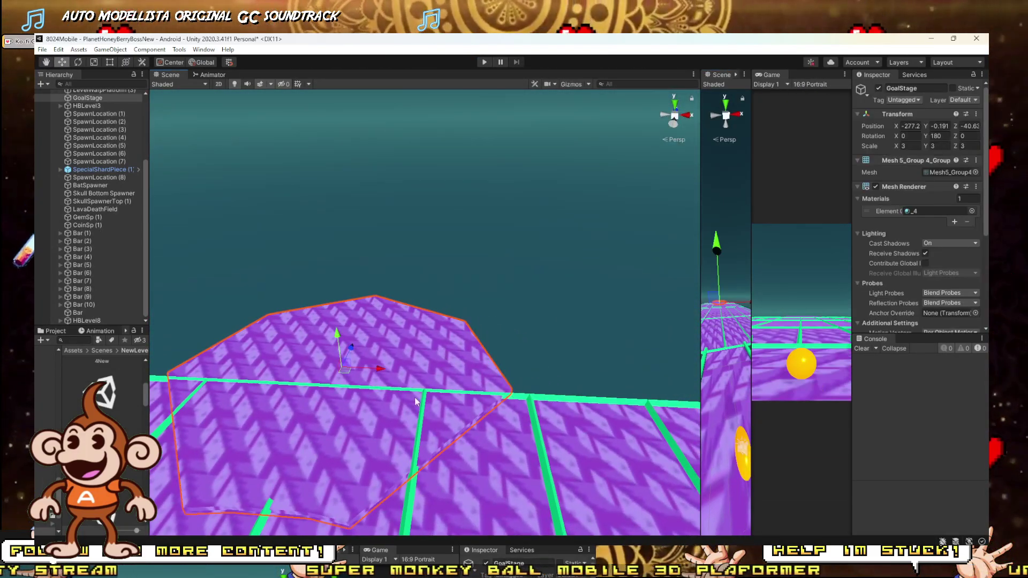
left_click(537, 398)
key("s")
right_click_drag(544, 398, 497, 382)
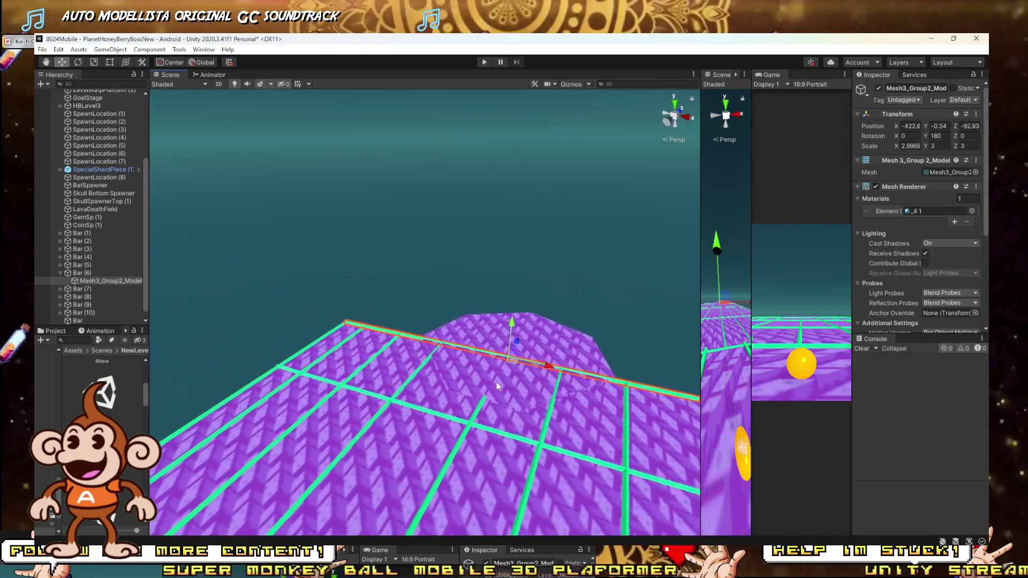
key("r")
left_click_drag(552, 364, 462, 358)
Shrink the Bar (6) mesh to about 0.79 X scale and place it beside the goal stage at about X -94.5.
key("w")
key("w")
right_click_drag(461, 359, 506, 412)
key("r")
key("d")
key("w")
left_click_drag(523, 409, 199, 369)
right_click_drag(198, 370, 255, 372)
key("w")
left_click_drag(553, 400, 350, 387)
right_click_drag(350, 387, 198, 339)
key("w")
key("d")
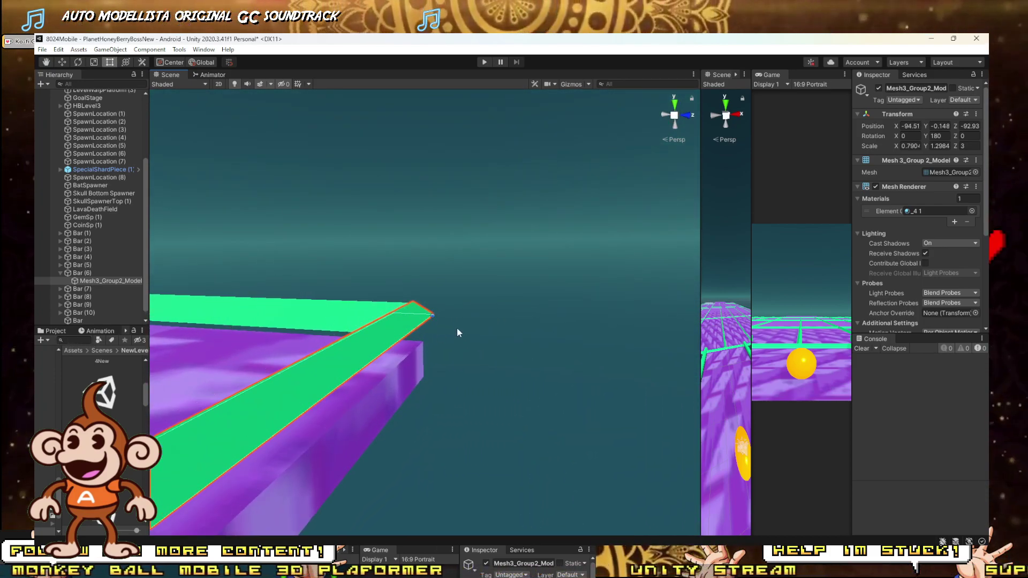
Lower the shortened bar onto the floor's far corner at about X -94.67, Y -0.40, Z -92.86.
left_click_drag(433, 317, 424, 340)
right_click_drag(423, 340, 382, 342)
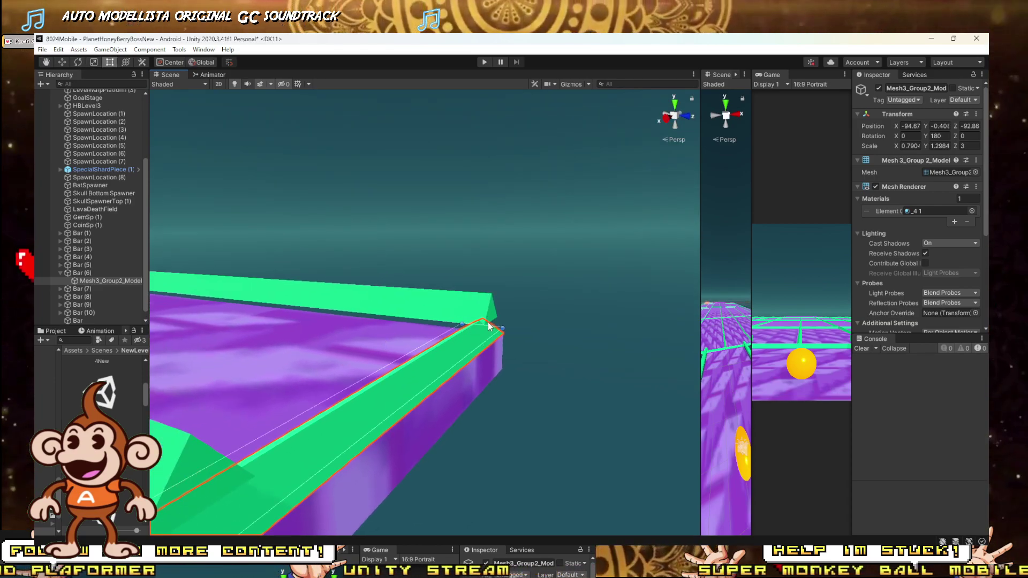
key("t")
key("d")
right_click_drag(486, 324, 434, 316)
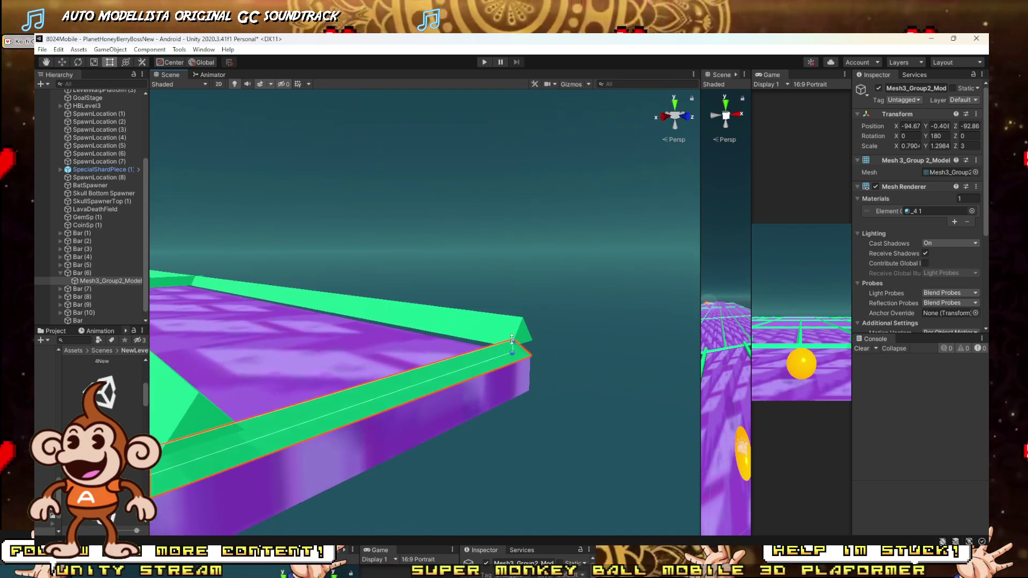
Adjust the shortened bar's height to about 1.88 Y scale so it suits the floor's far edge.
left_click_drag(512, 340, 512, 311)
key("s")
right_click_drag(511, 310, 412, 320)
key("a")
left_click_drag(401, 320, 399, 330)
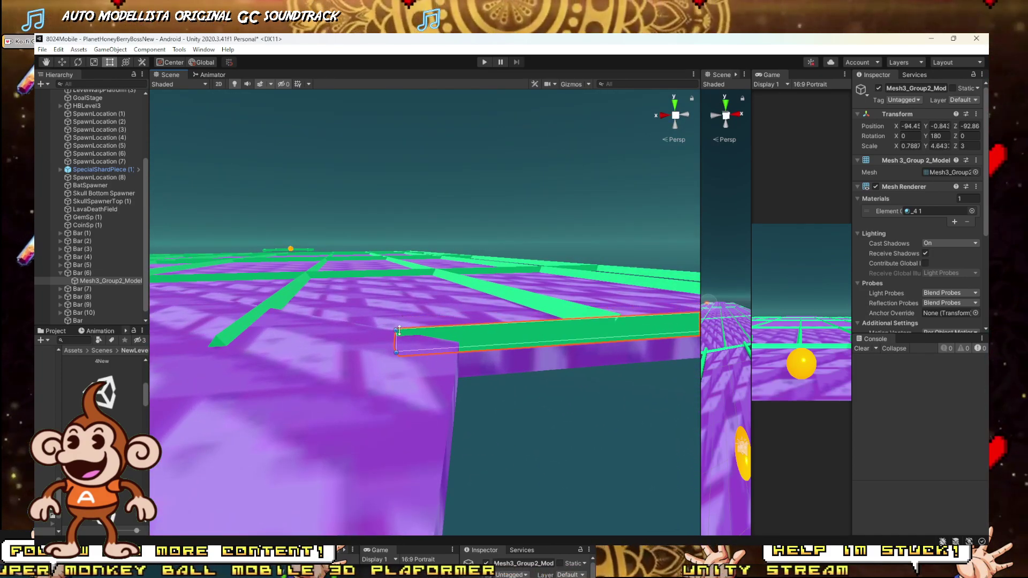
Duplicate the shortened bar and move the copy to the opposite far side of the goal stage, about X -128.5.
right_click_drag(400, 339, 435, 379)
key("s")
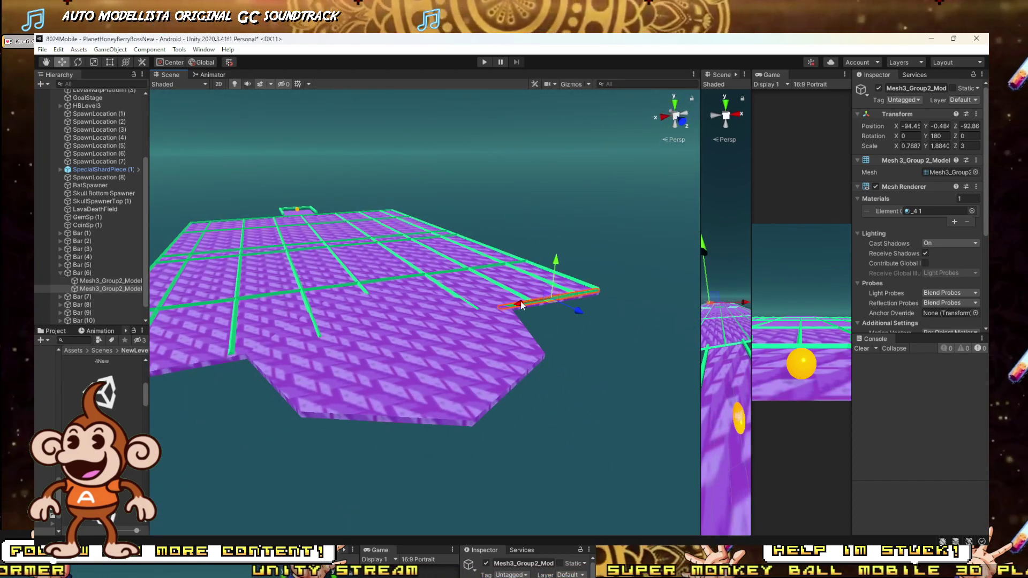
right_click_drag(366, 336, 397, 353)
key("a")
key("w")
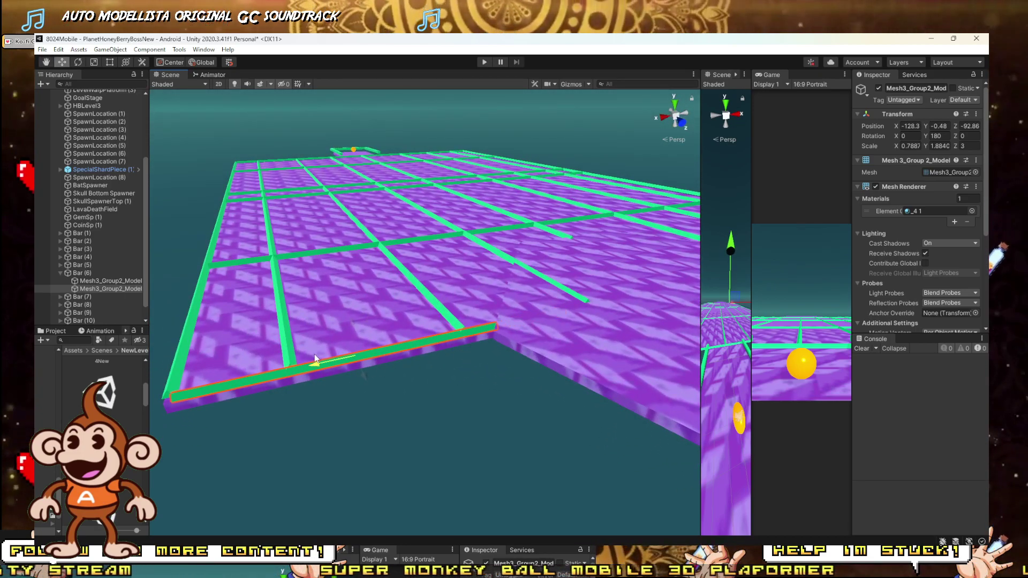
left_click_drag(315, 355, 313, 355)
Nudge the copied bar's outer end onto the floor's corner at about X -128.6.
right_click_drag(314, 356, 435, 352)
key("w")
key("a")
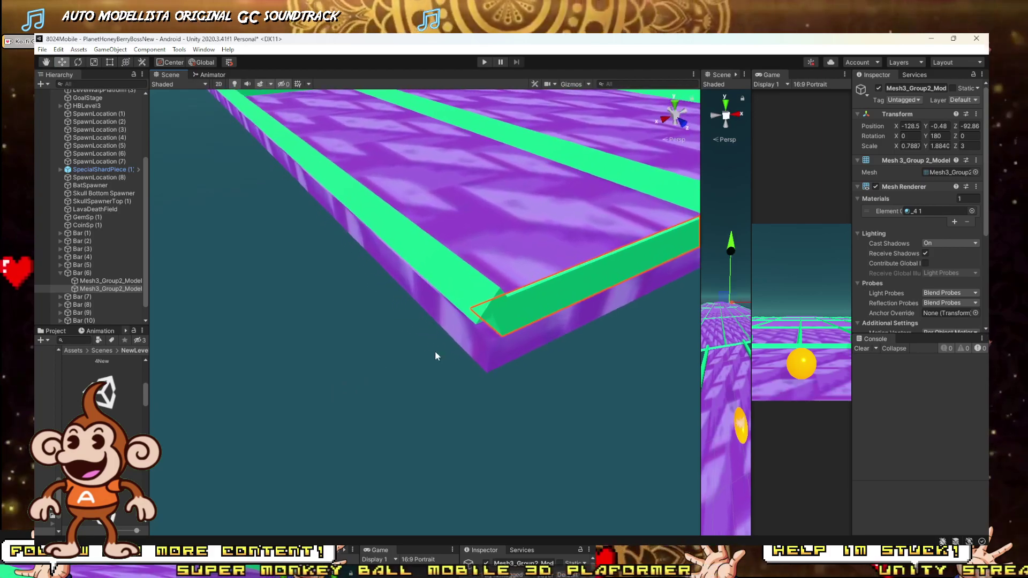
left_click_drag(501, 336, 496, 344)
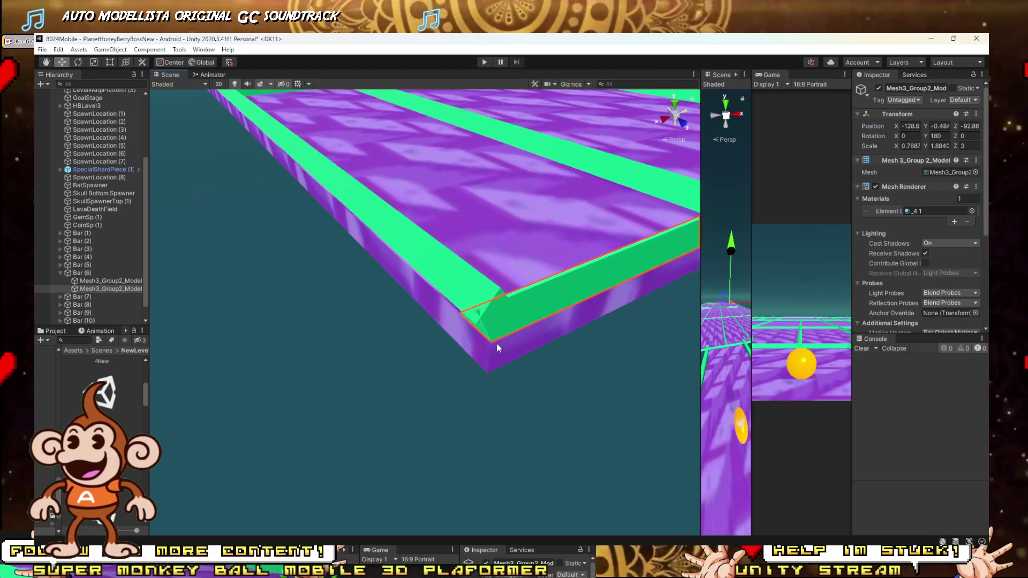
Shorten the two matching bars that overrun the goal stage together to about 2.82 X scale.
key("w")
right_click_drag(496, 343, 565, 309)
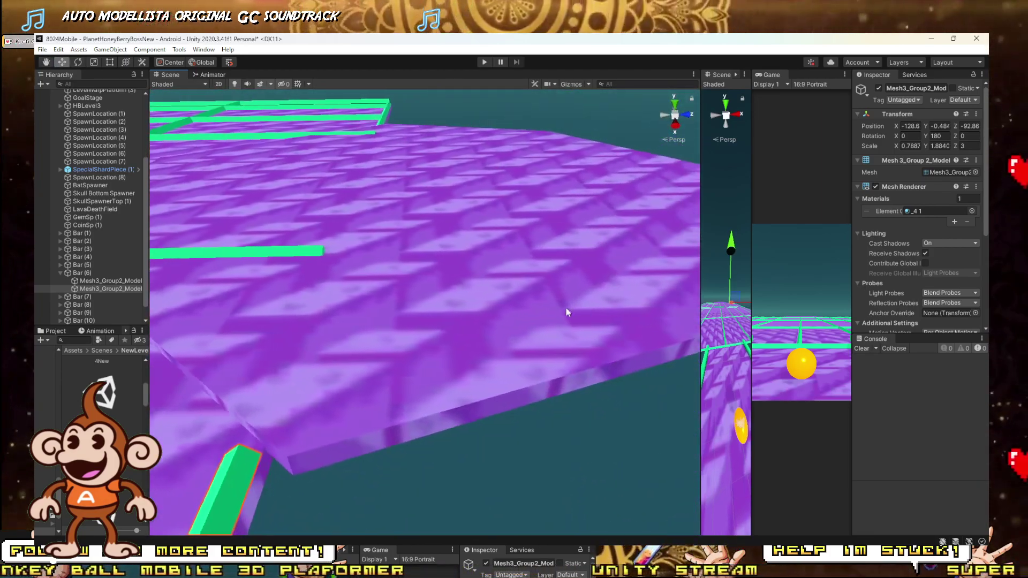
left_click(301, 251)
right_click_drag(301, 252, 255, 268)
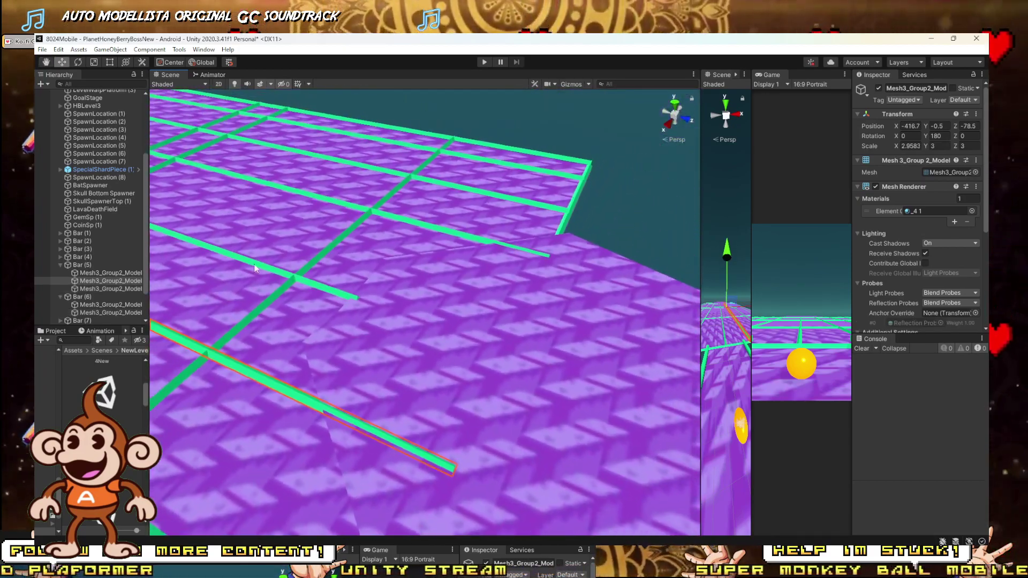
left_click(452, 231, "shift")
key("t")
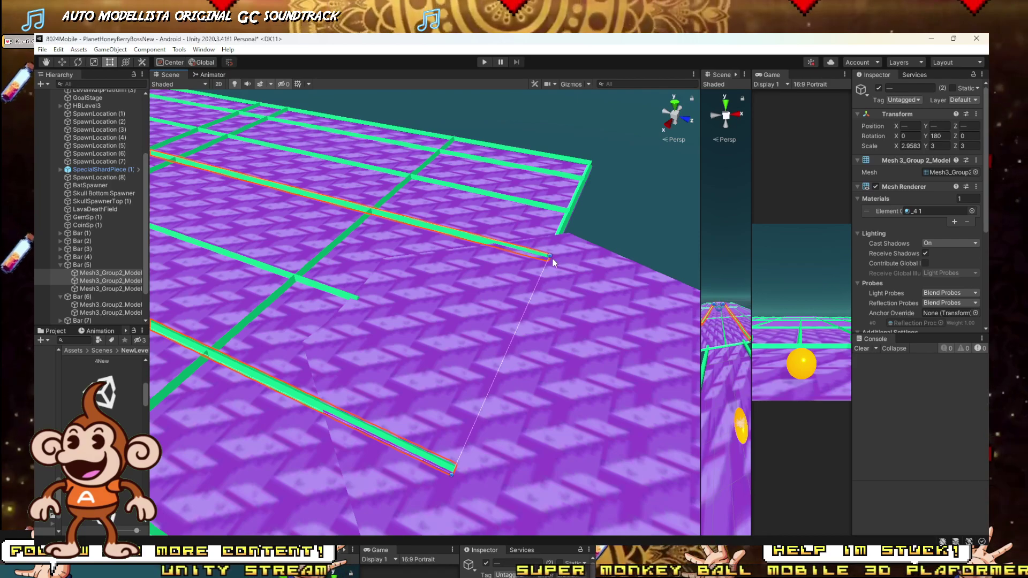
left_click_drag(540, 280, 399, 276)
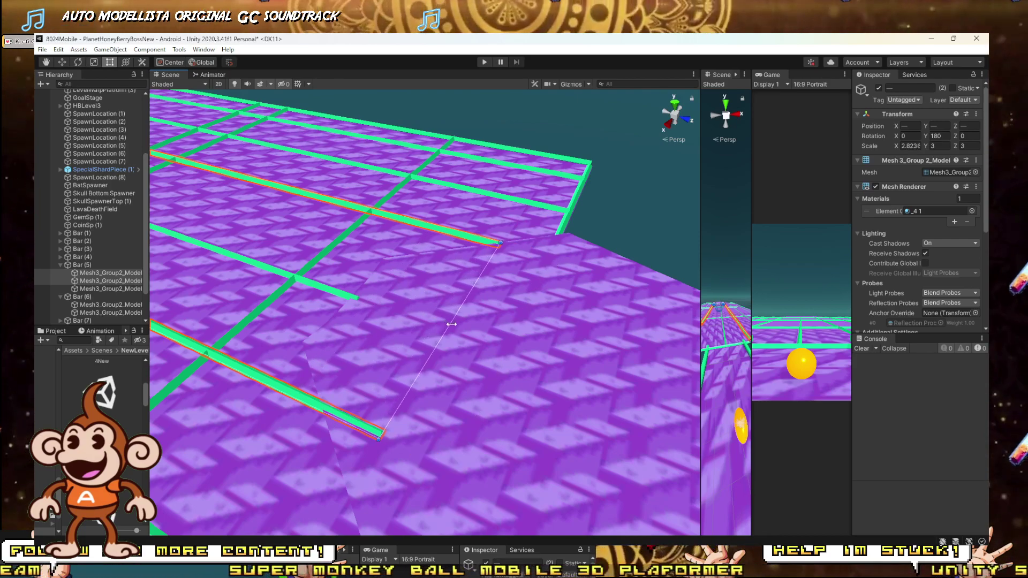
left_click(330, 395)
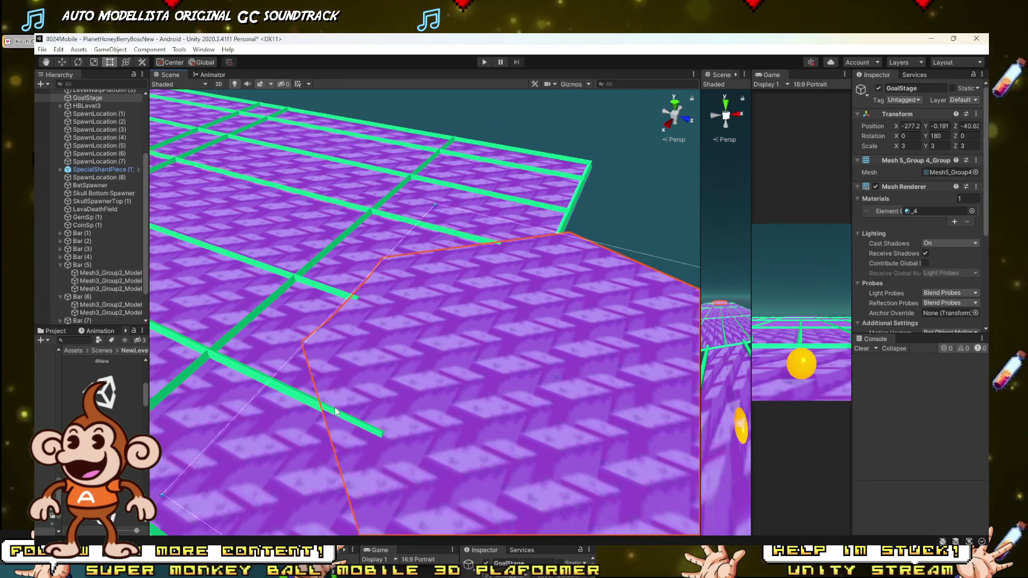
Shift the full-length bar beside the goal stage sideways to about Z -91.52, improving its spacing from the shortened bars.
left_click(335, 410)
key("w")
left_click_drag(396, 375, 291, 219, "alt")
key("s")
right_click_drag(412, 264, 408, 266)
key("w")
left_click_drag(409, 270, 475, 305, "alt")
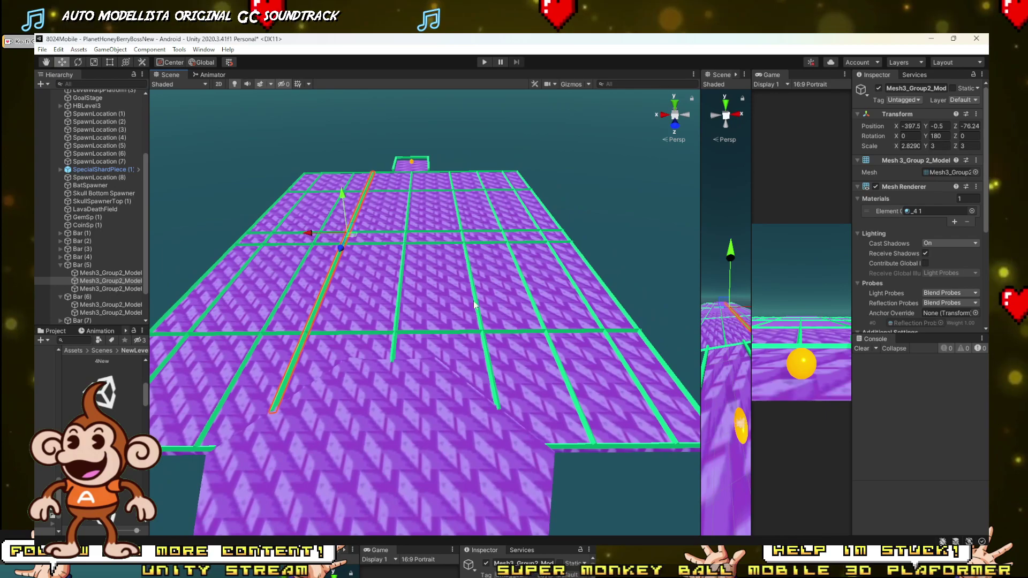
left_click(580, 408)
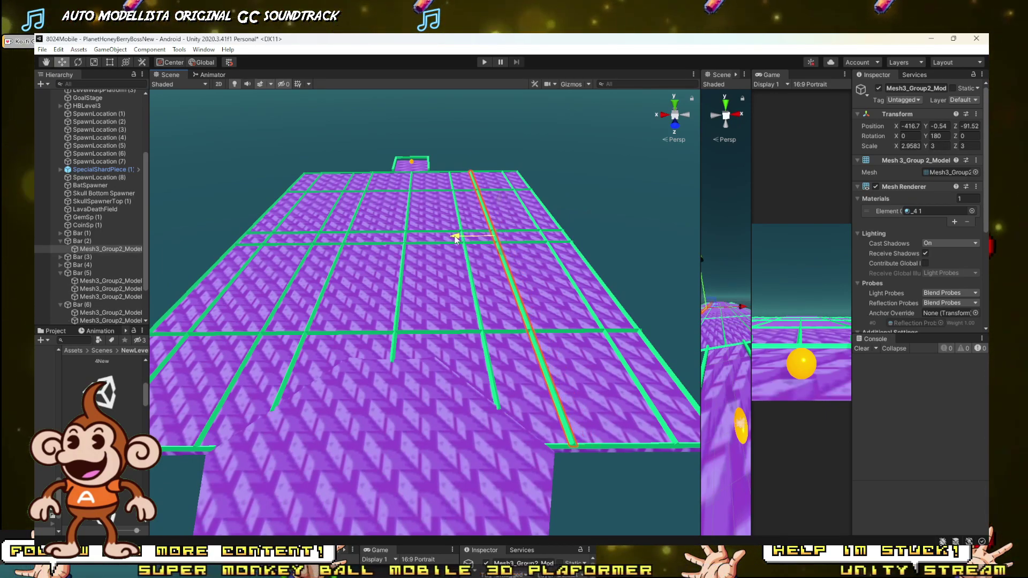
left_click_drag(455, 240, 456, 240)
Fit the centre bar's end to the goal stage's edge at about 2.61 X scale.
right_click_drag(455, 241, 448, 270)
key("w")
right_click_drag(448, 291, 398, 292)
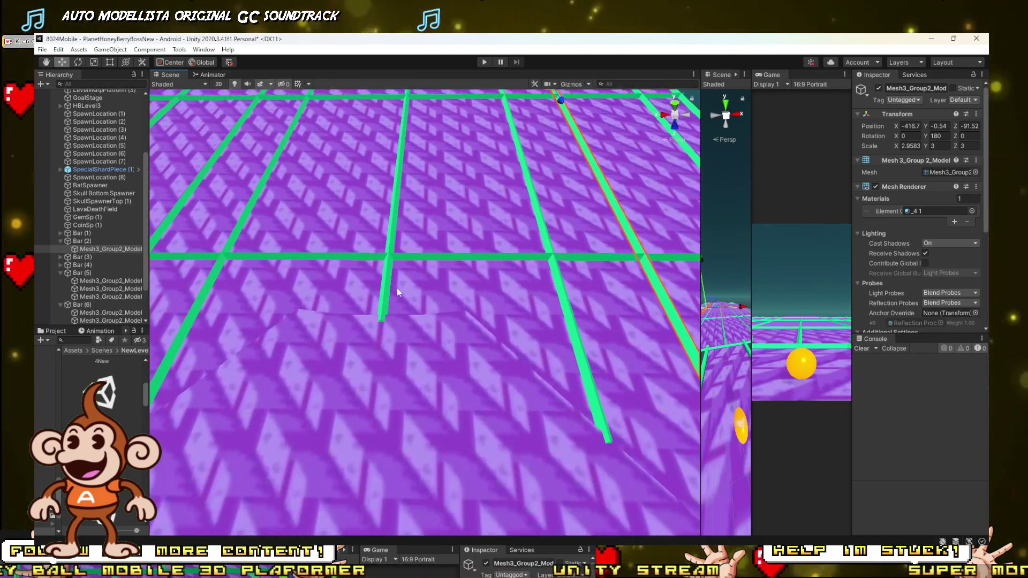
key("t")
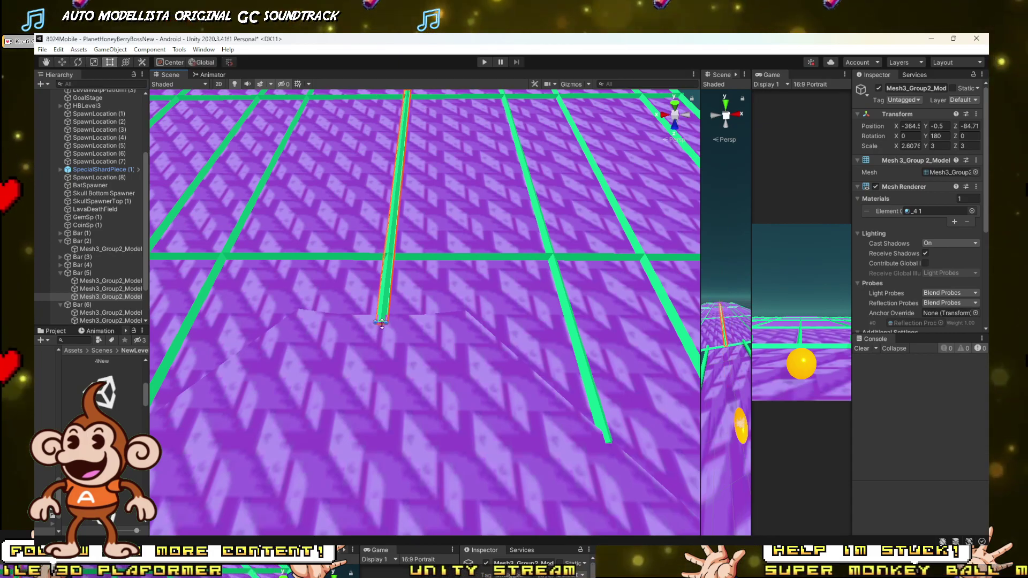
right_click_drag(382, 316, 689, 212)
left_click(444, 256)
key("w")
Play-test the stage in an enlarged Game view, rolling the ball from the start platform onto the main floor.
right_click_drag(444, 256, 436, 312)
key("s")
key("w")
key("a")
key("s")
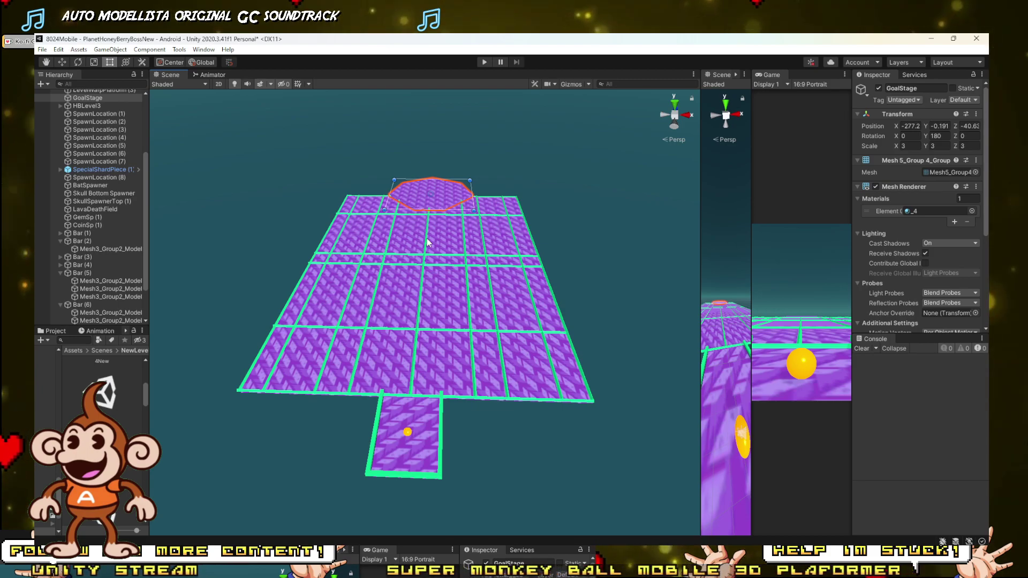
left_click(484, 62)
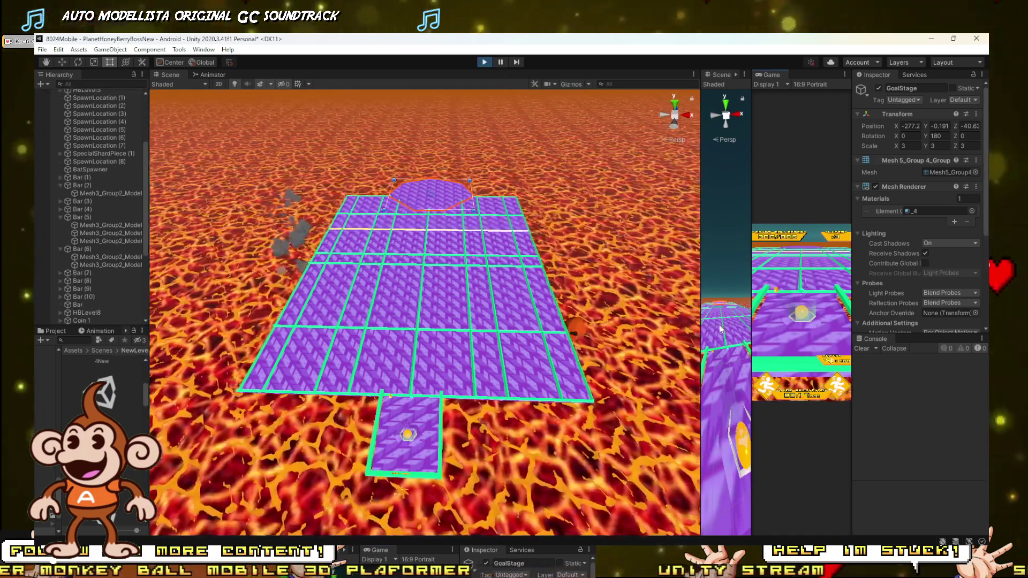
left_click_drag(701, 322, 250, 332)
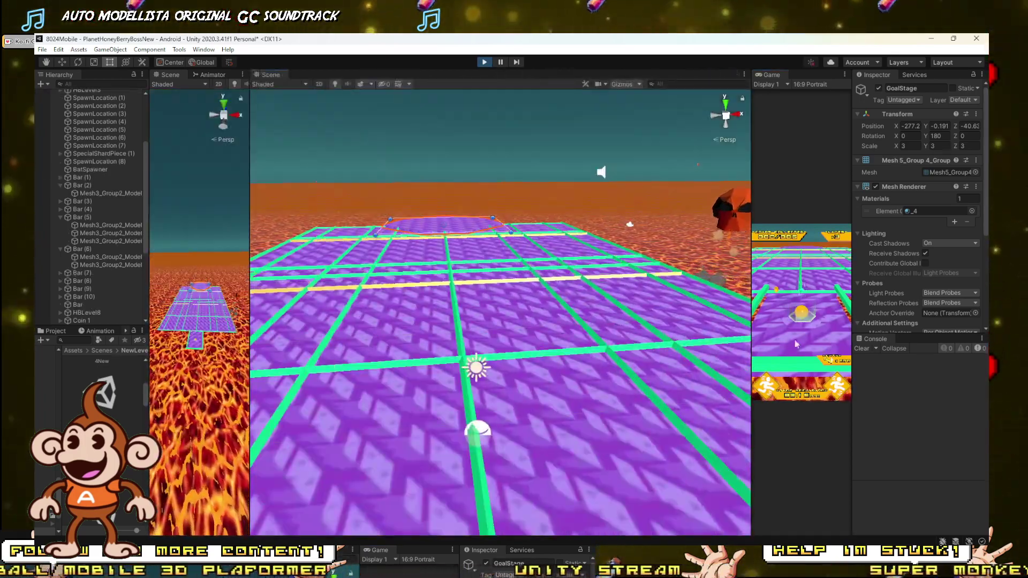
left_click_drag(748, 319, 37, 321)
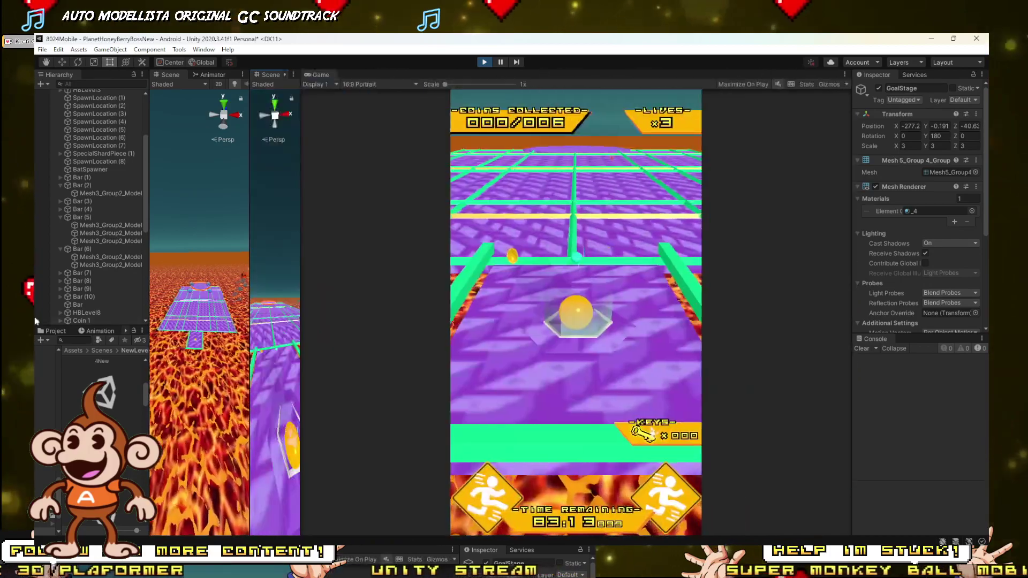
key("w")
key("shift+d")
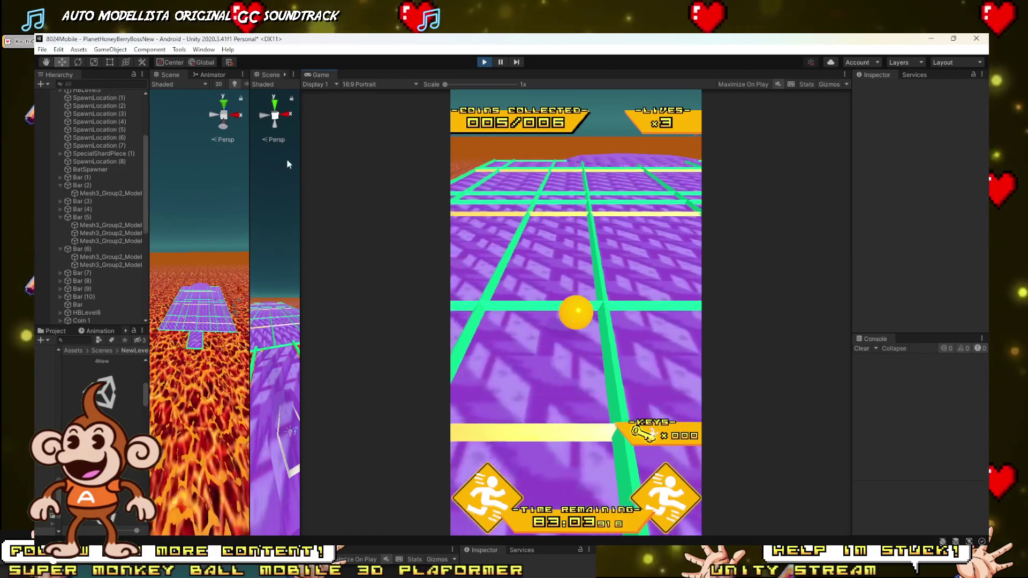
Try a Camera Ball Controller Distance of about 18.62 on the Main Camera during play, and end the test.
scroll(83, 142, "up", 5)
left_click(88, 119)
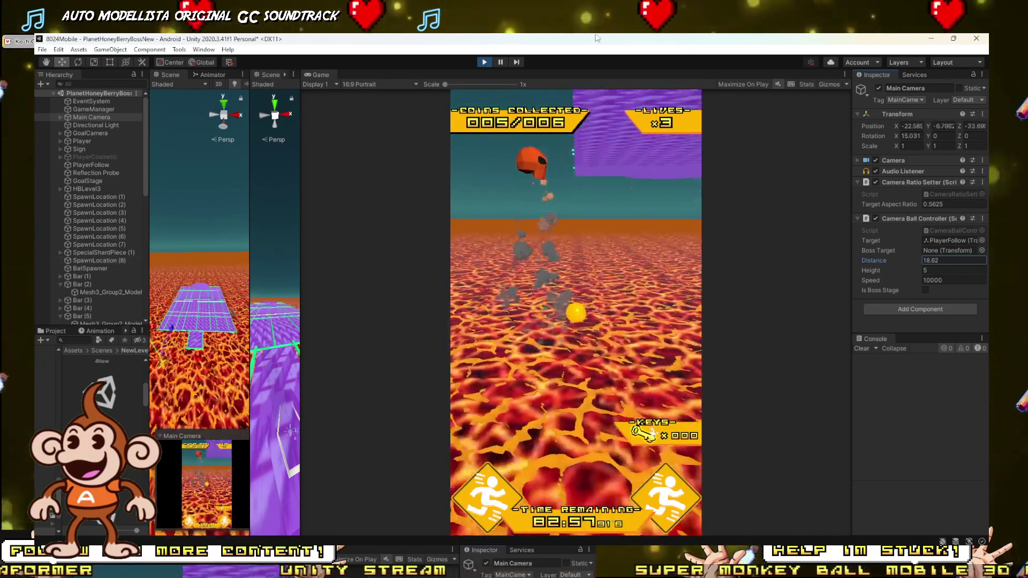
left_click(484, 63)
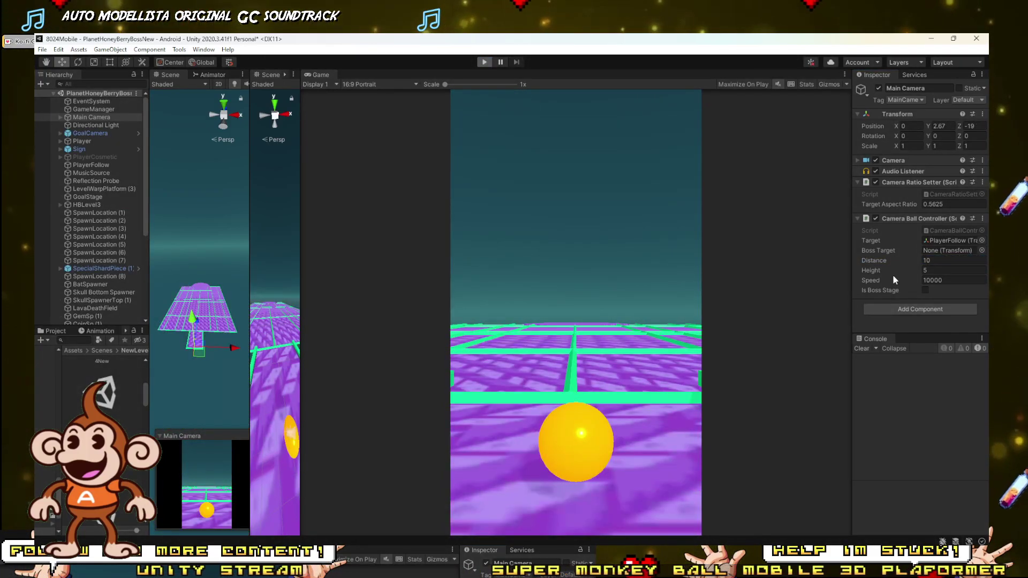
Play-test a high overhead camera with Height 56.4, trying Distance 14.97 and about 7.9, and end the test.
key("ctrl+p")
left_click_drag(871, 262, 961, 269)
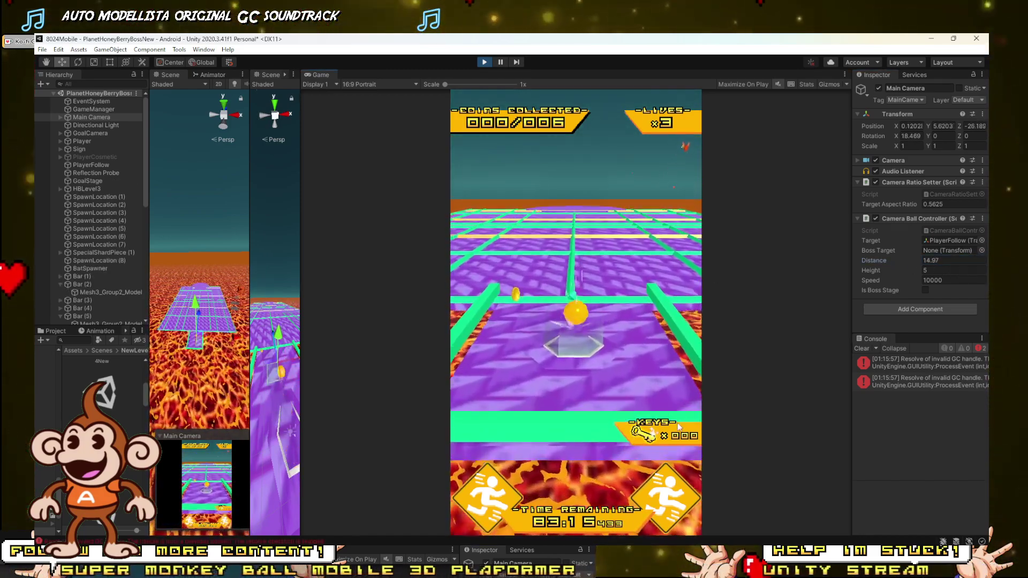
left_click_drag(912, 274, 104, 281)
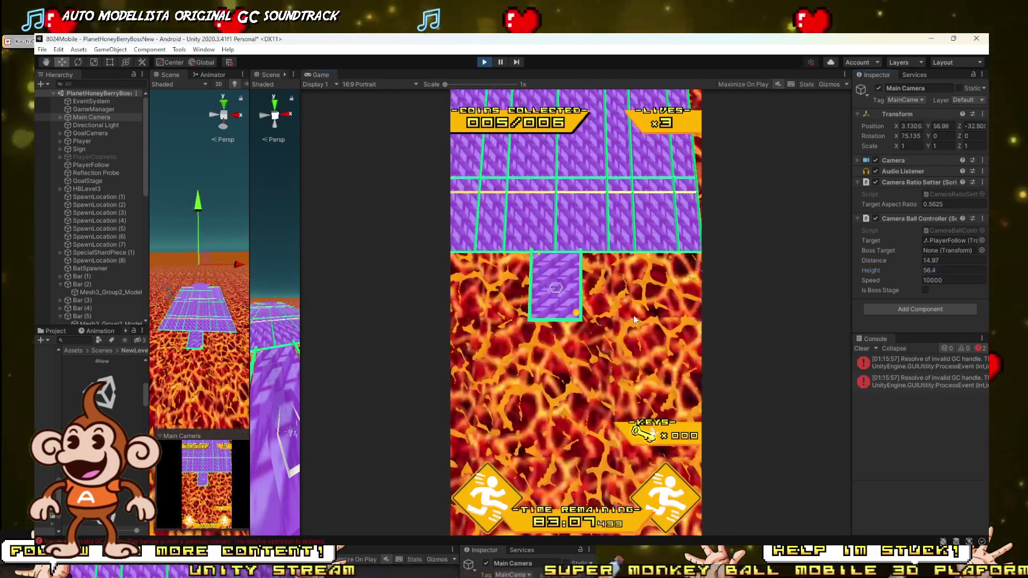
left_click(631, 460)
key("w")
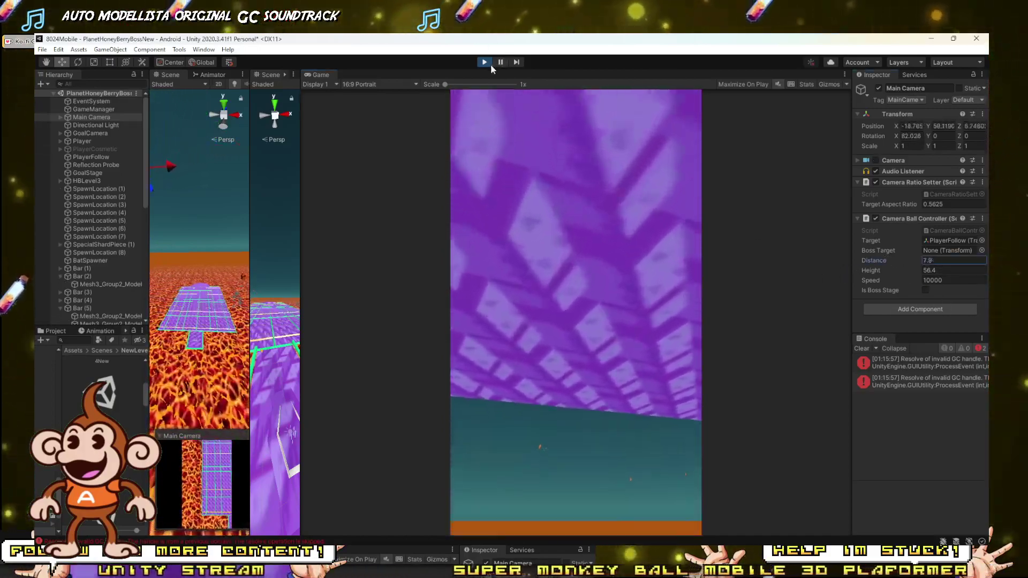
left_click(486, 63)
Play-test a lower, closer camera, tuning it to Distance 9.47 and Height 3.18, and end the test.
left_click(488, 65)
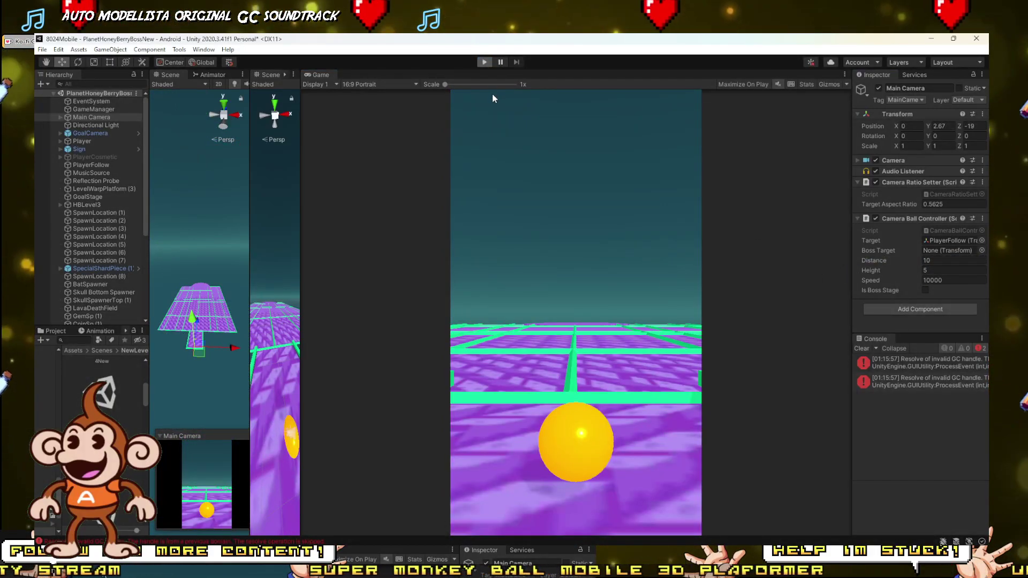
mouse_move(877, 261)
left_mouse_down()
mouse_move(891, 269)
mouse_move(803, 281)
mouse_move(905, 264)
mouse_move(853, 271)
mouse_move(862, 273)
left_mouse_up()
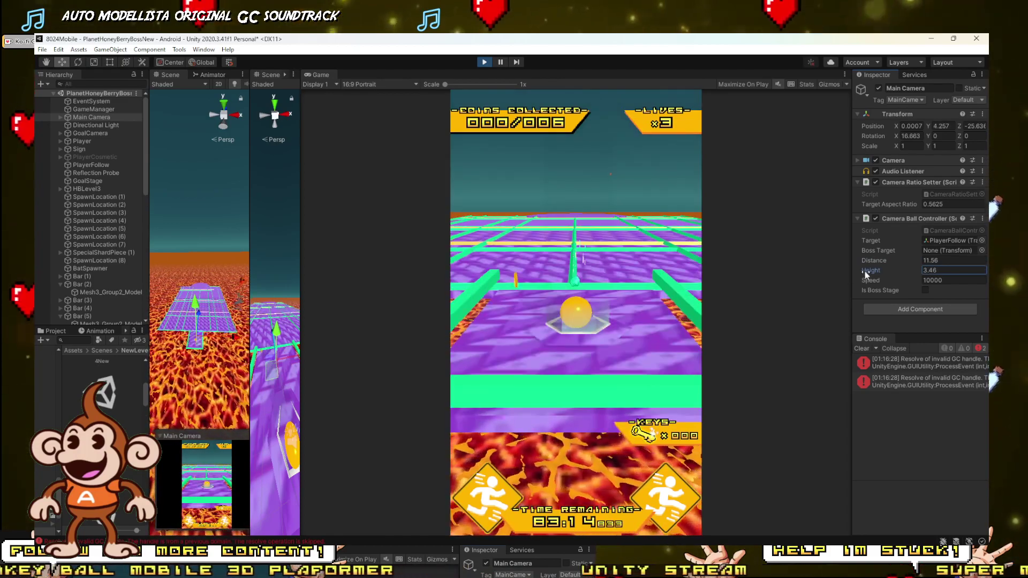
key("w")
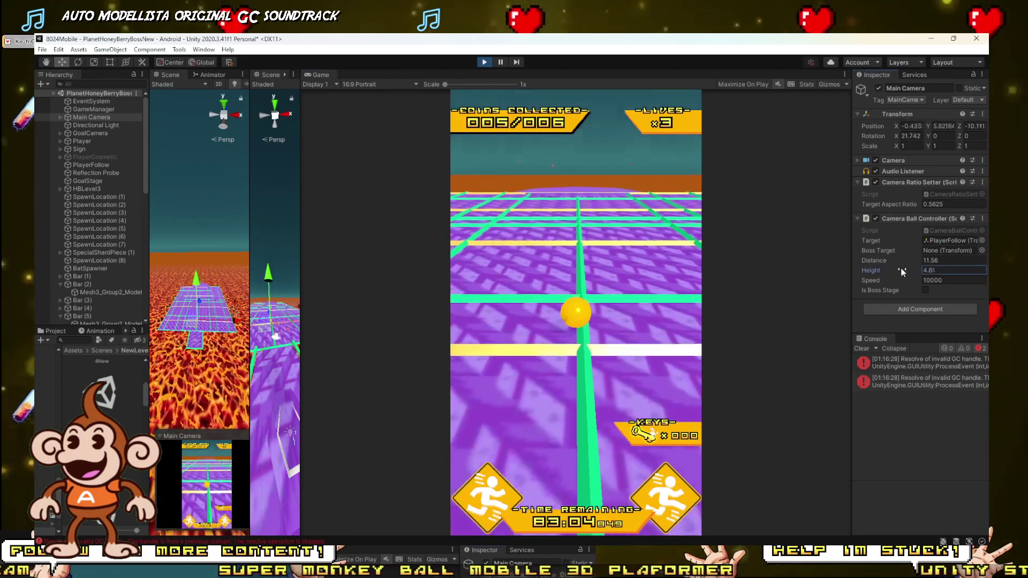
left_click(889, 270)
mouse_move(890, 268)
left_mouse_down()
mouse_move(910, 260)
mouse_move(873, 271)
left_mouse_up()
left_click(648, 314)
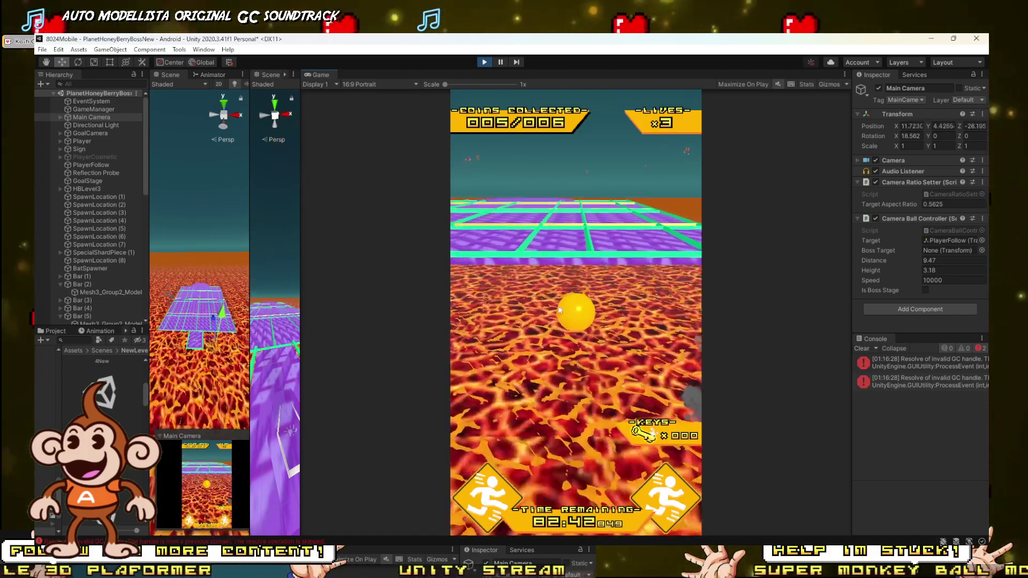
left_click(485, 63)
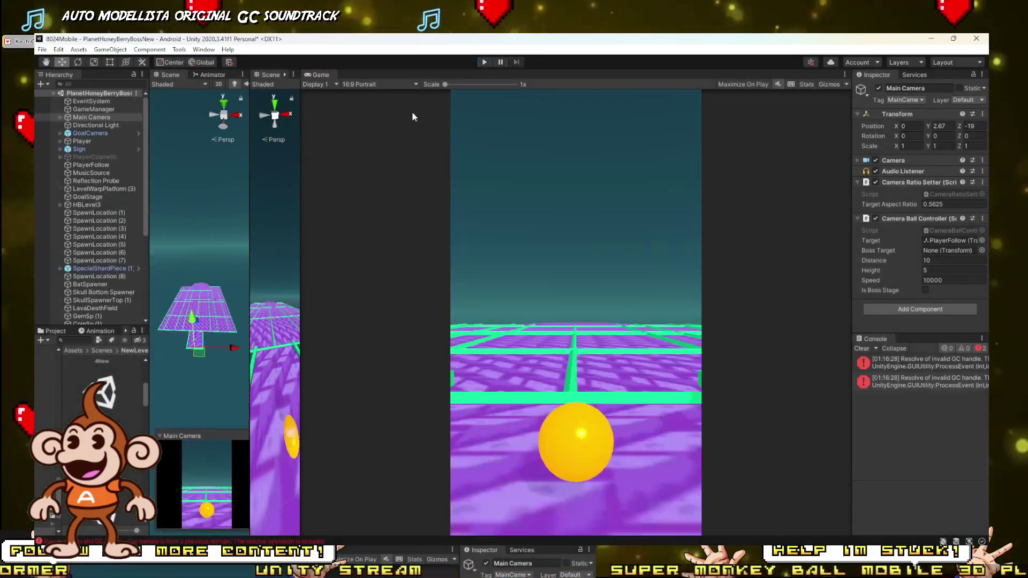
Widen the Hierarchy, Project and main Scene areas and frame the whole stage in the Scene view.
left_click_drag(151, 380, 290, 387)
right_click_drag(354, 316, 381, 268)
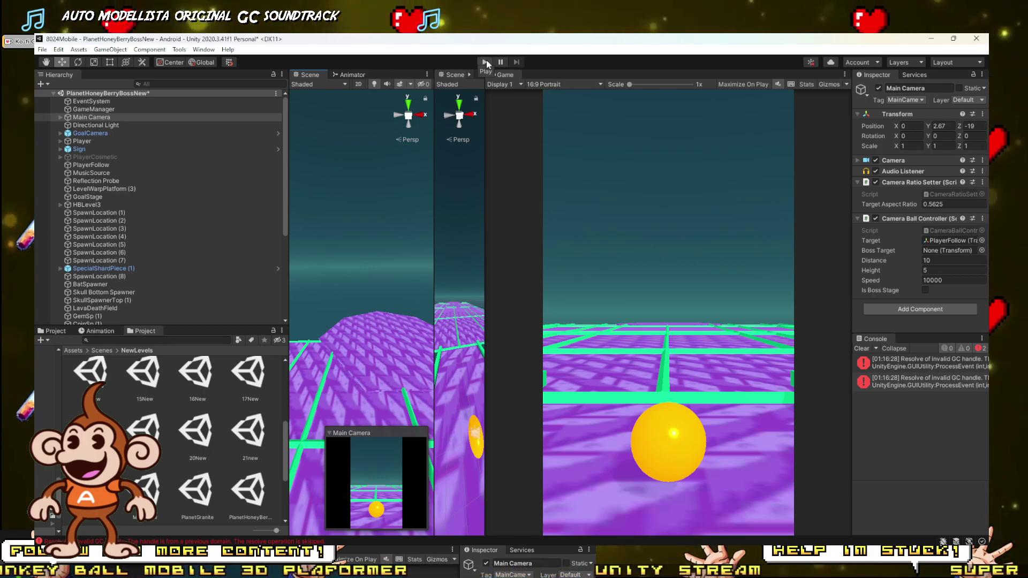
left_click_drag(435, 213, 629, 213)
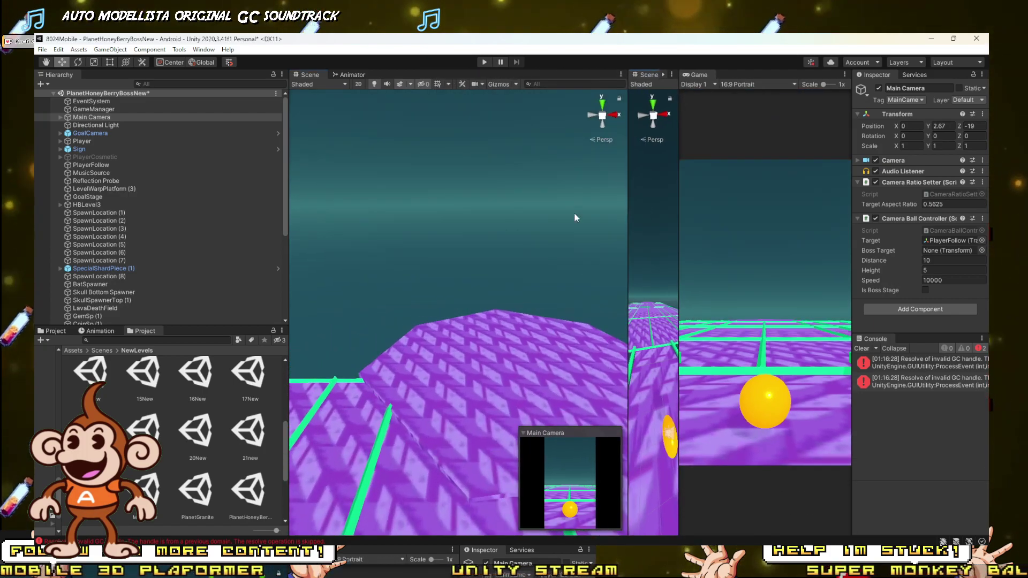
right_click_drag(408, 233, 413, 266)
key("s")
key("x")
key("s")
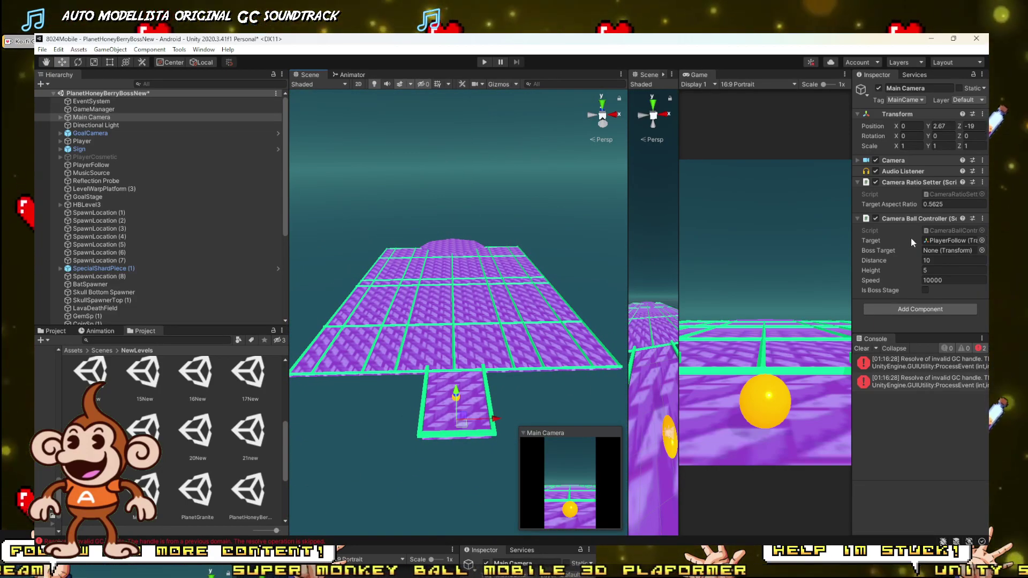
Set the Main Camera's Distance to 8.74 and Height to 3.23 during play, and copy the Camera Ball Controller component.
left_click(483, 63)
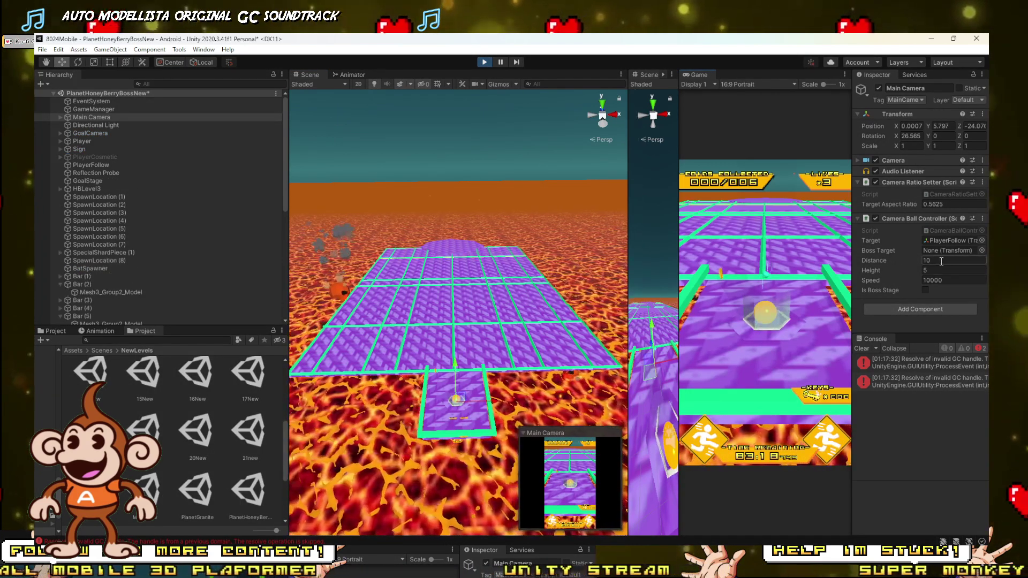
mouse_move(895, 263)
left_mouse_down()
mouse_move(952, 269)
mouse_move(898, 275)
mouse_move(900, 259)
mouse_move(879, 260)
left_mouse_up()
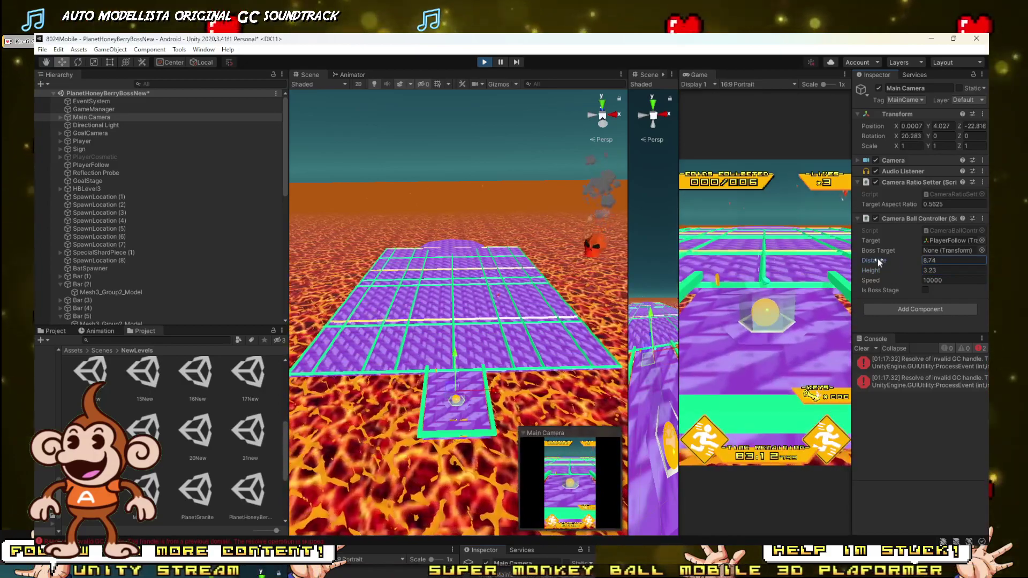
left_click(984, 220)
left_click(913, 299)
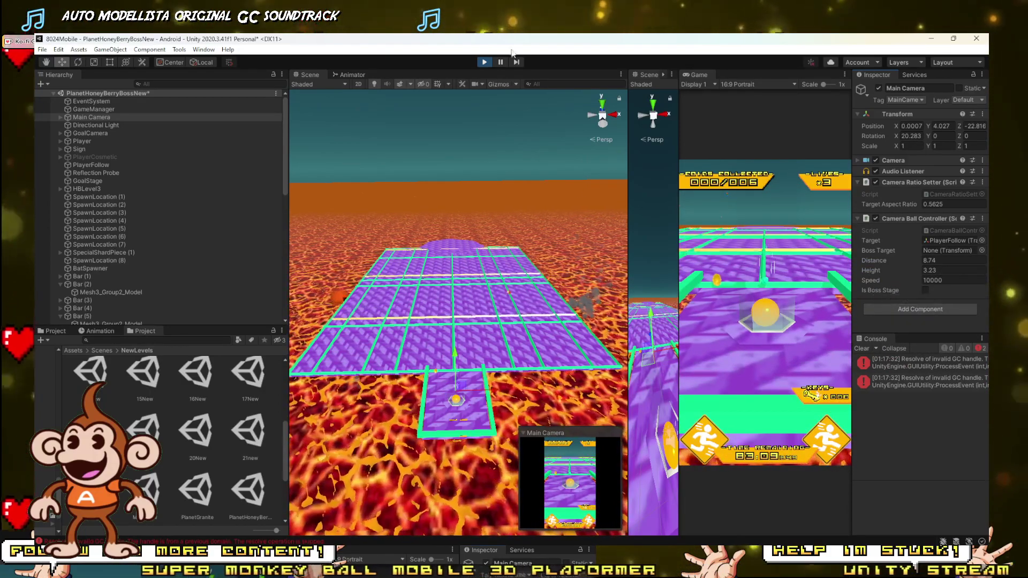
End play mode and paste the copied values onto the Main Camera's Camera Ball Controller.
left_click(483, 63)
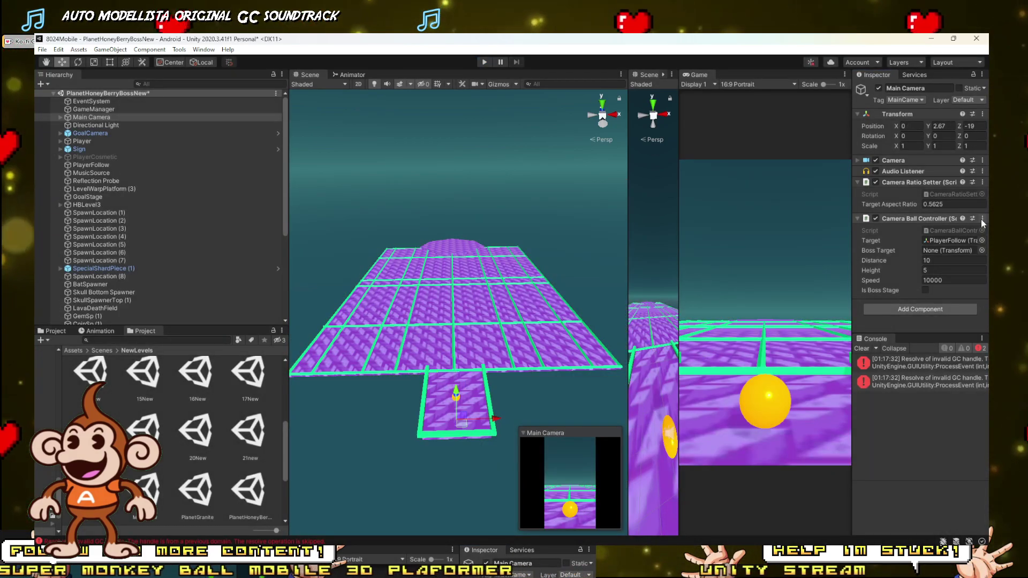
left_click(982, 219)
left_click(913, 322)
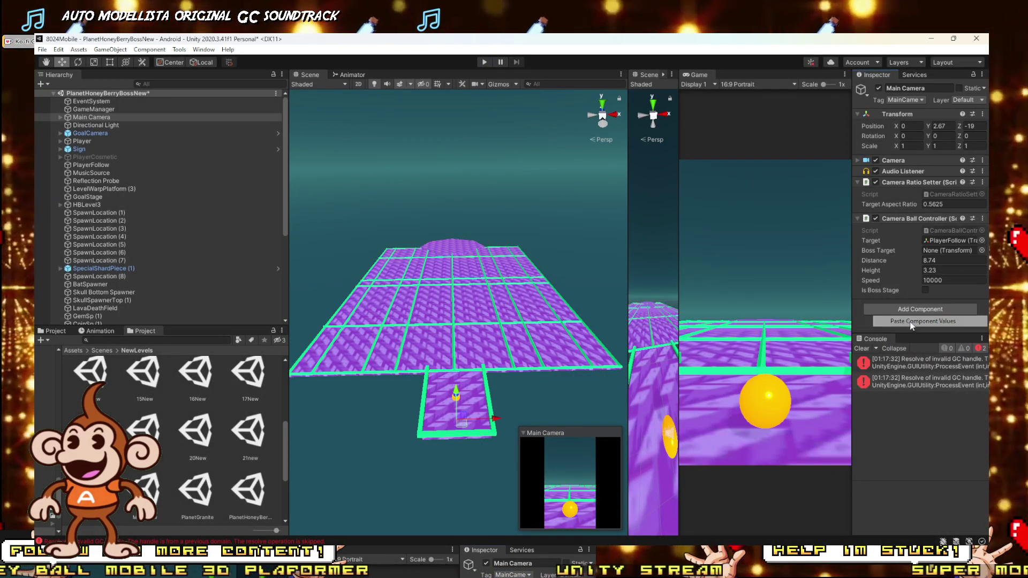
Play-test the stage with the pasted camera settings in an enlarged Game view, and end the test.
left_click(482, 62)
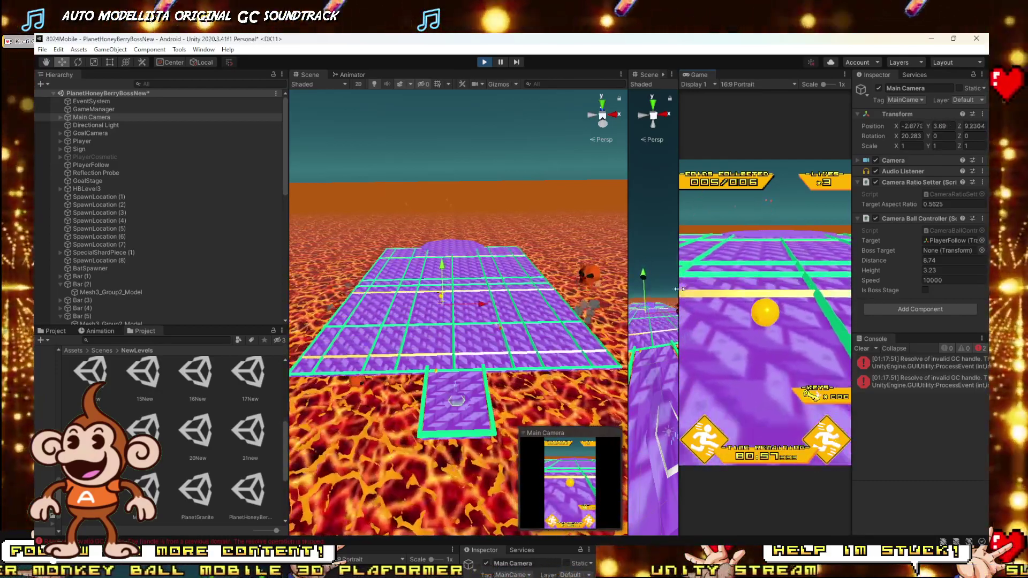
left_click_drag(678, 290, 453, 300)
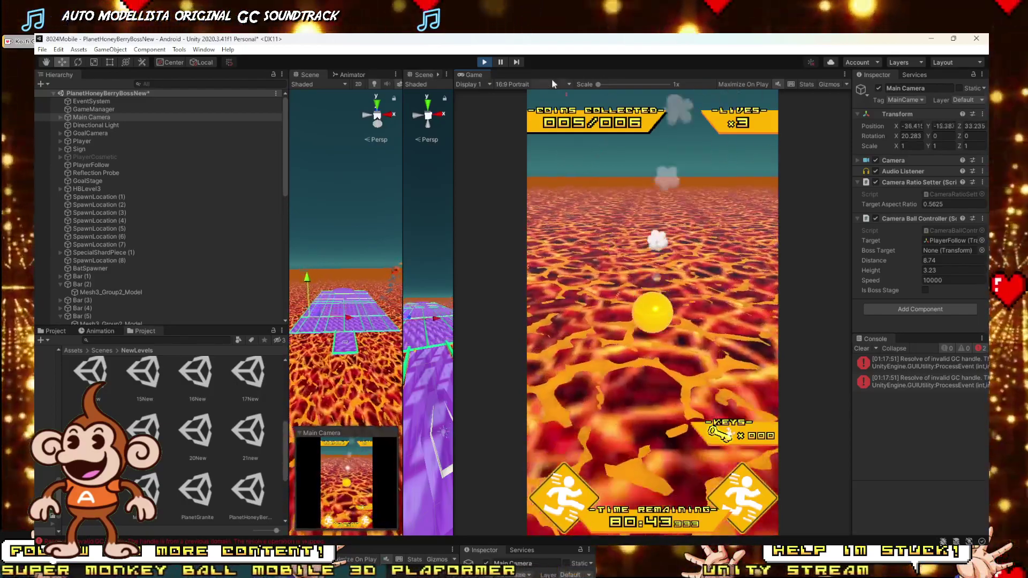
left_click(484, 63)
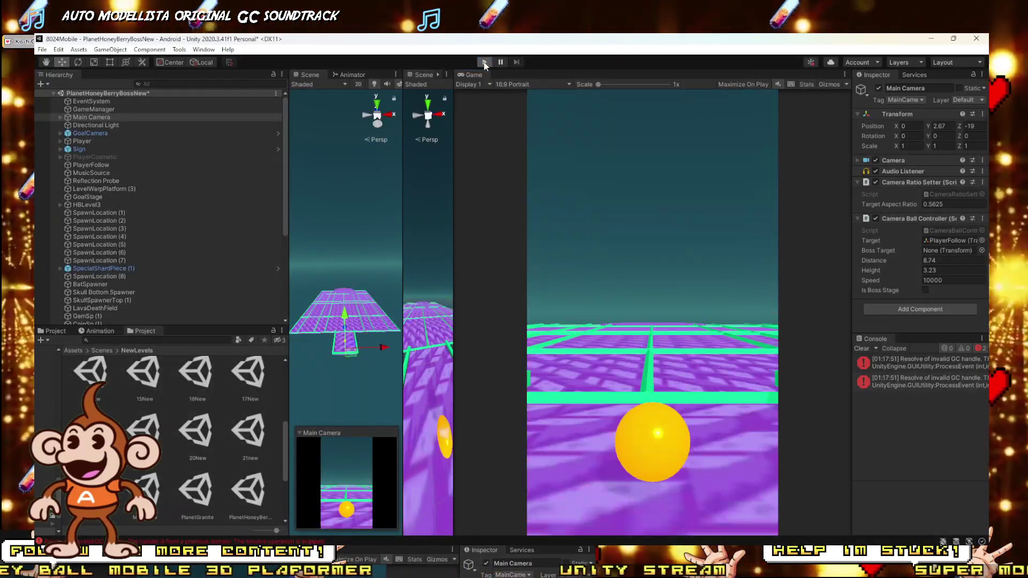
Play-test the boss stage with the pasted camera settings, retrying after the first run and steering the ball across the bars.
left_click(485, 62)
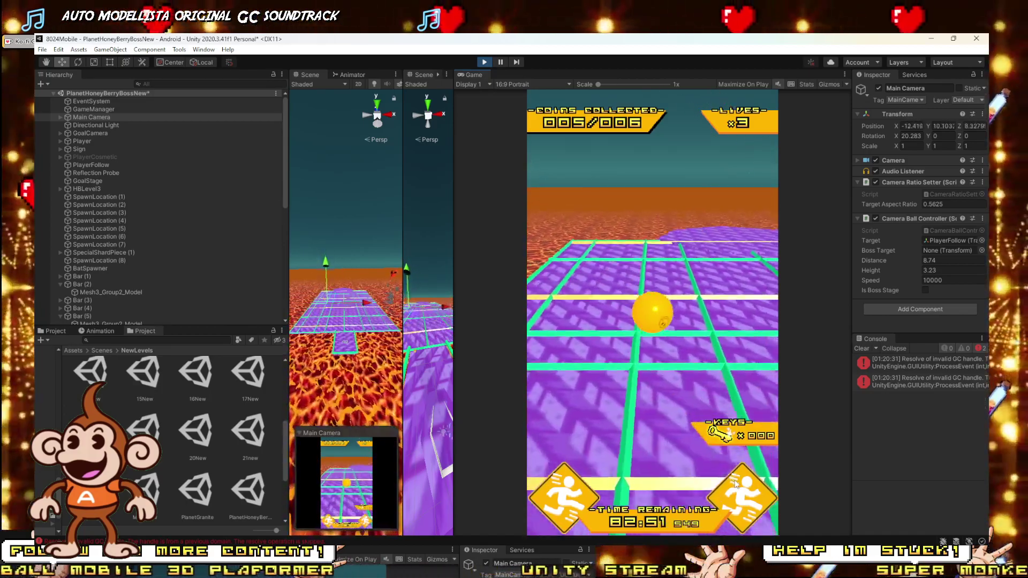
left_click(740, 491)
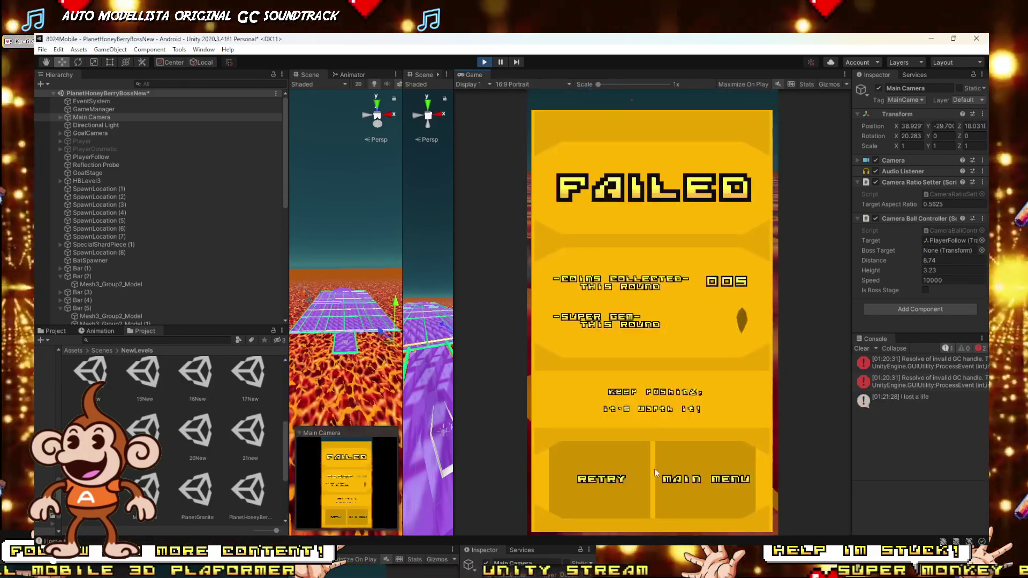
left_click(593, 462)
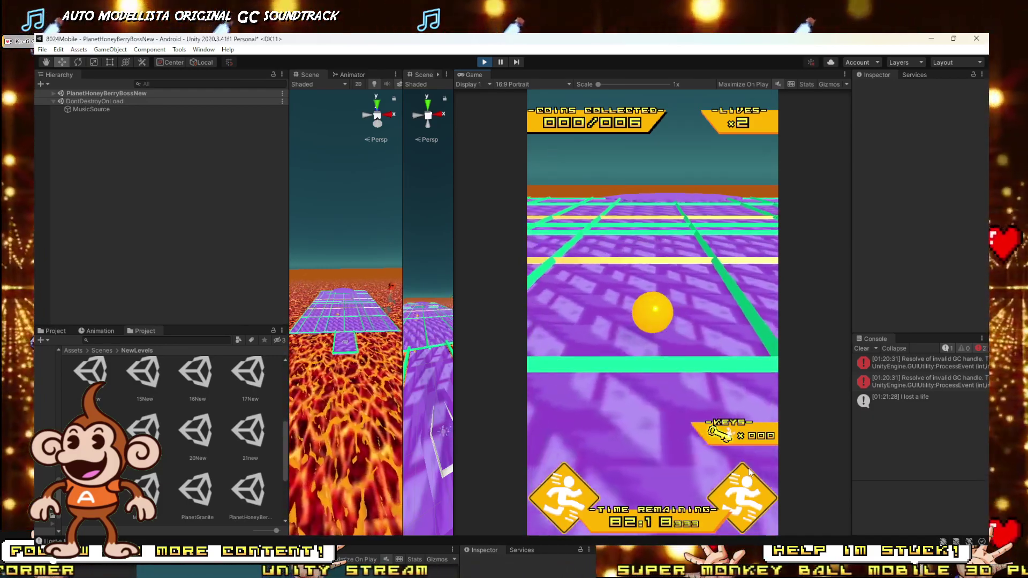
key("w")
key("d")
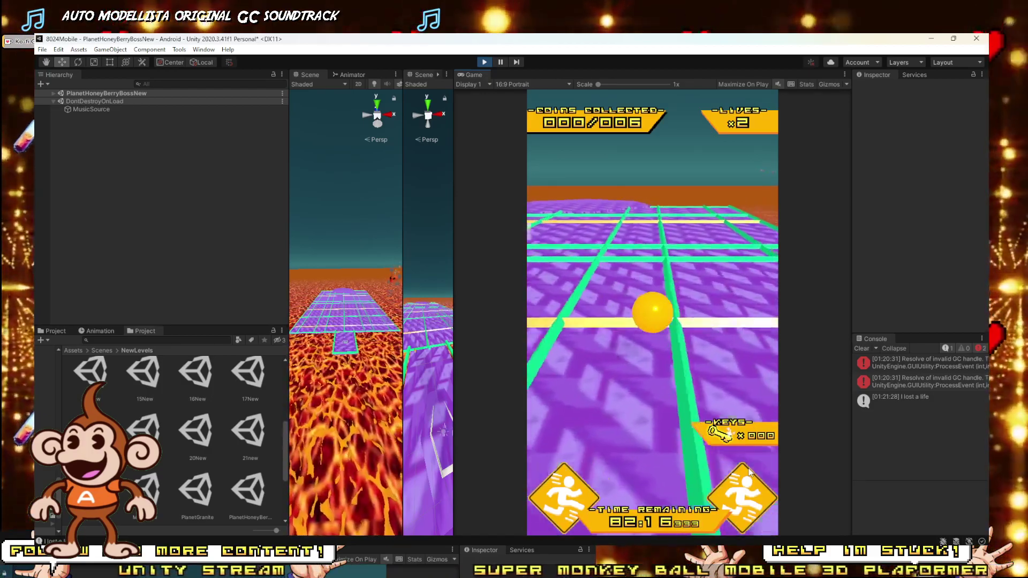
key("w")
key("a")
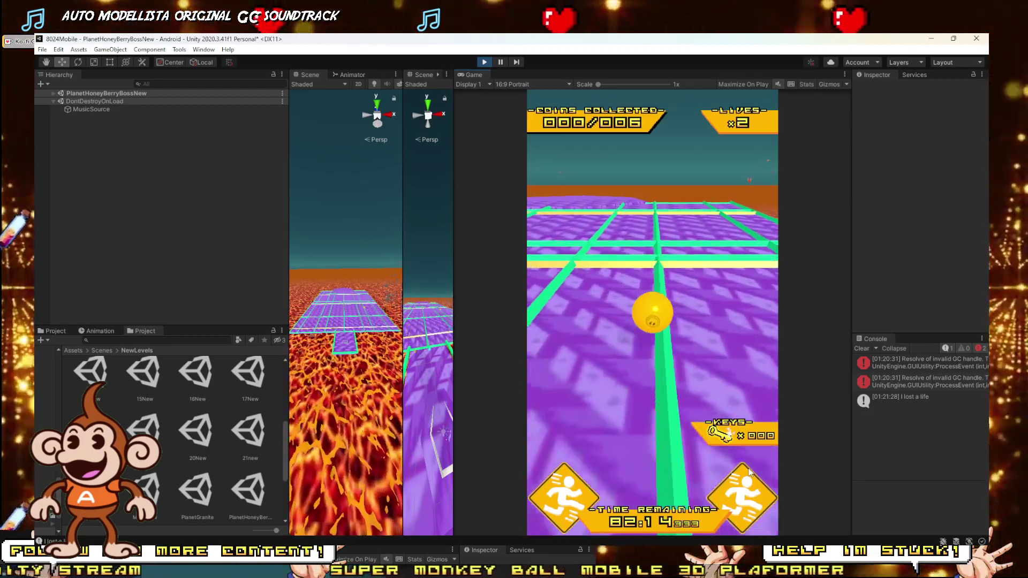
key("d")
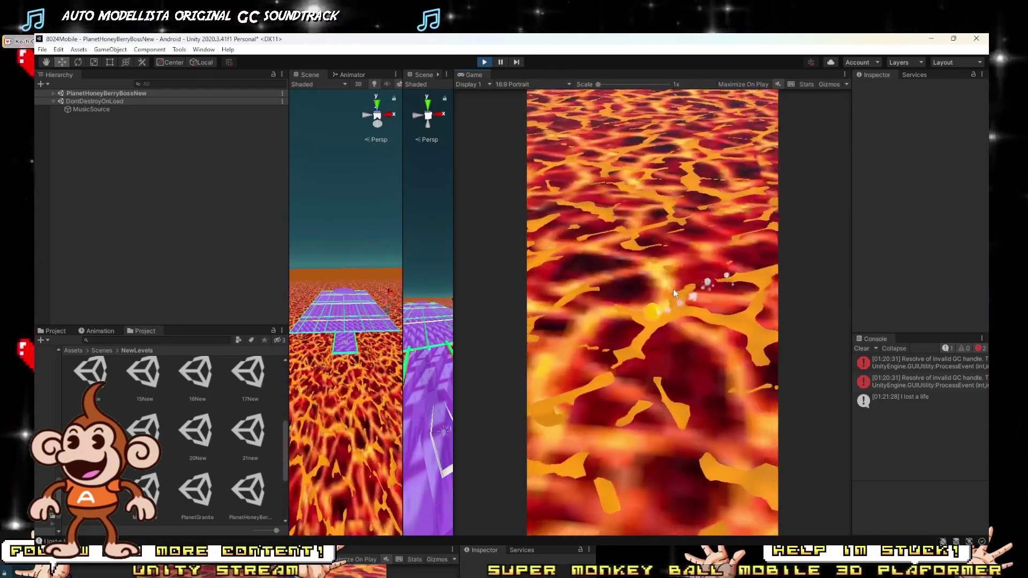
Retry the stage and test another run, rolling the ball forward over the bars and out past the platform's side edge.
left_click(605, 480)
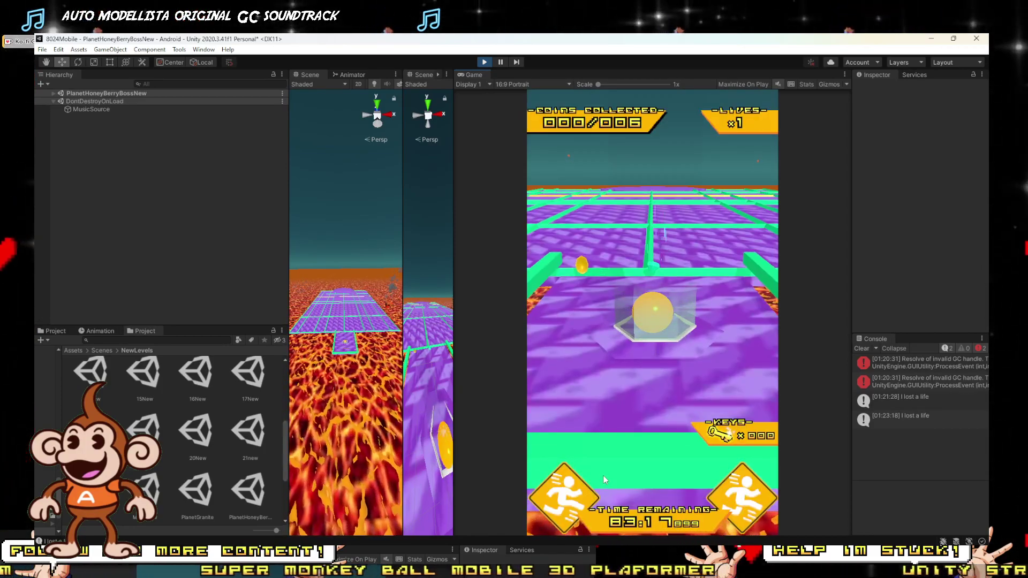
left_click_drag(606, 480, 754, 485)
key("Up")
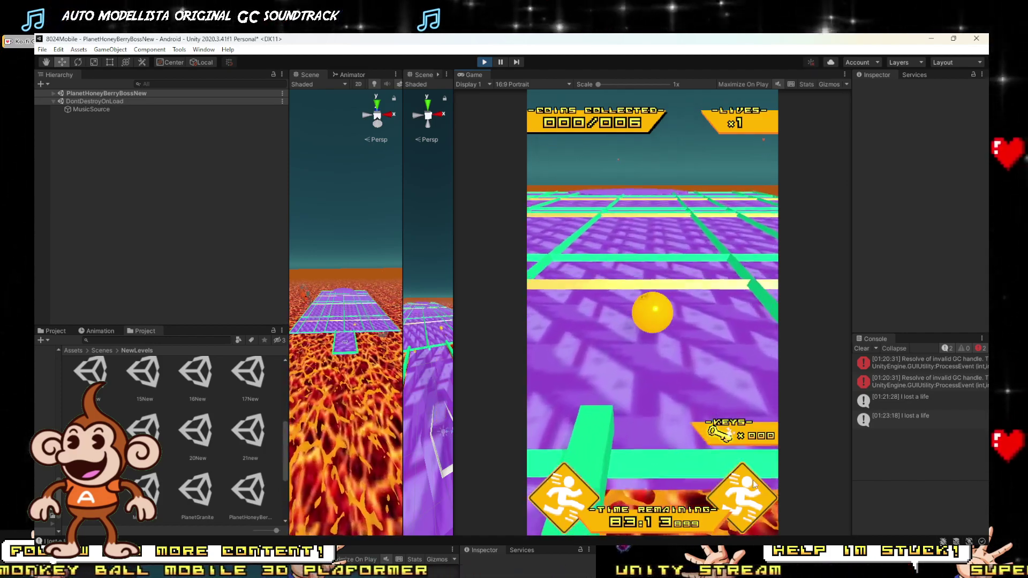
key("Up")
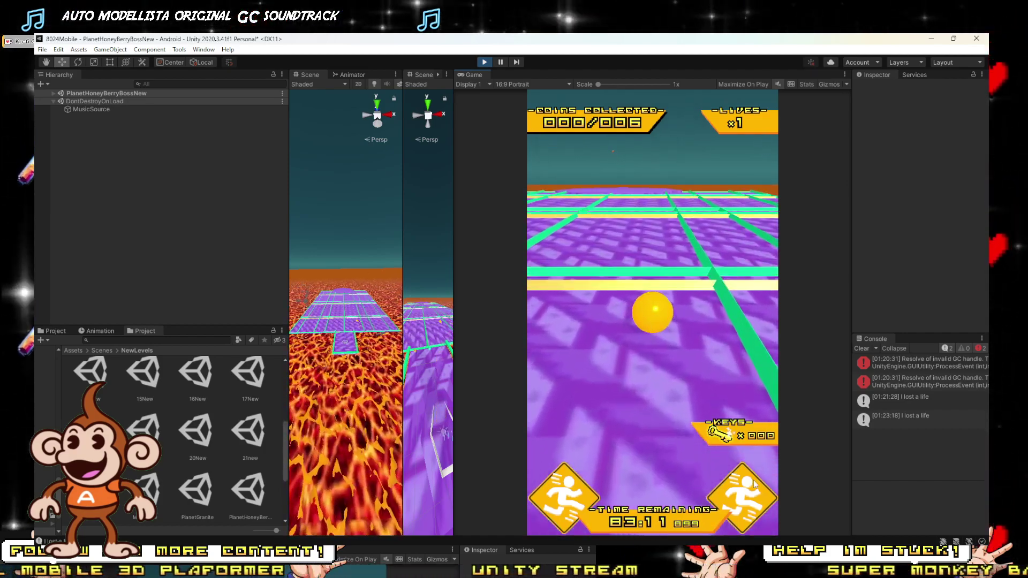
key("Up")
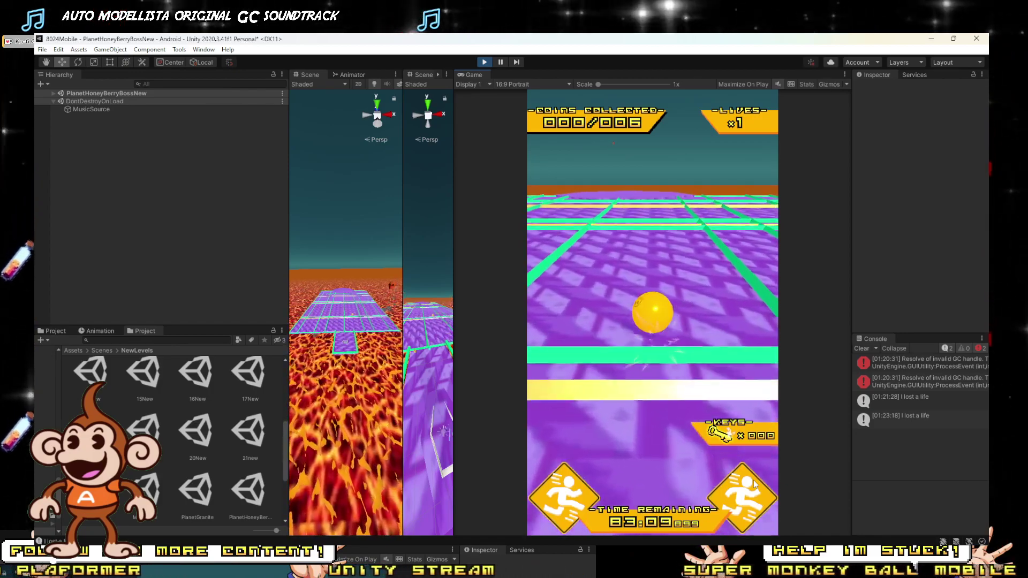
key("Up")
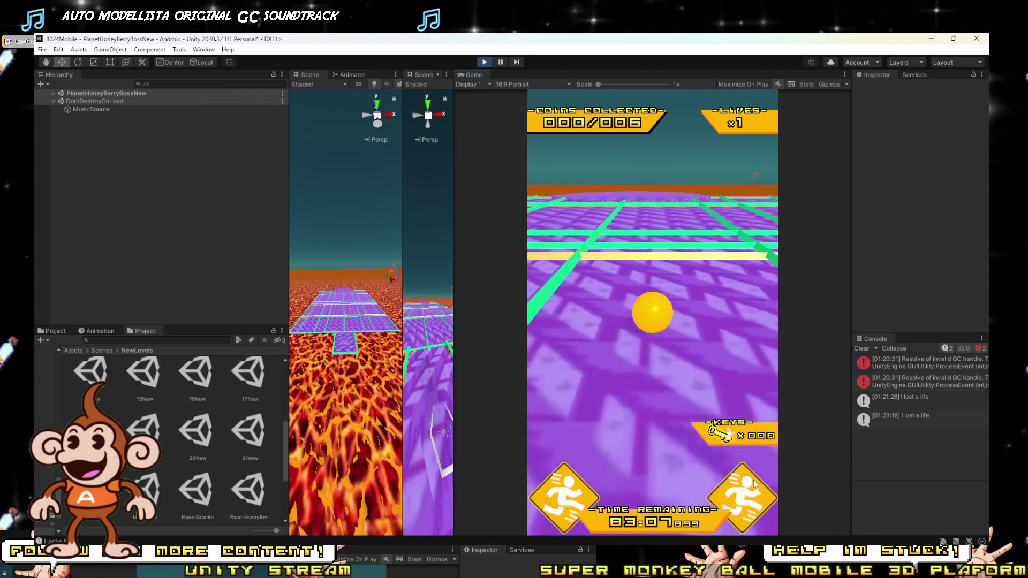
key("Up")
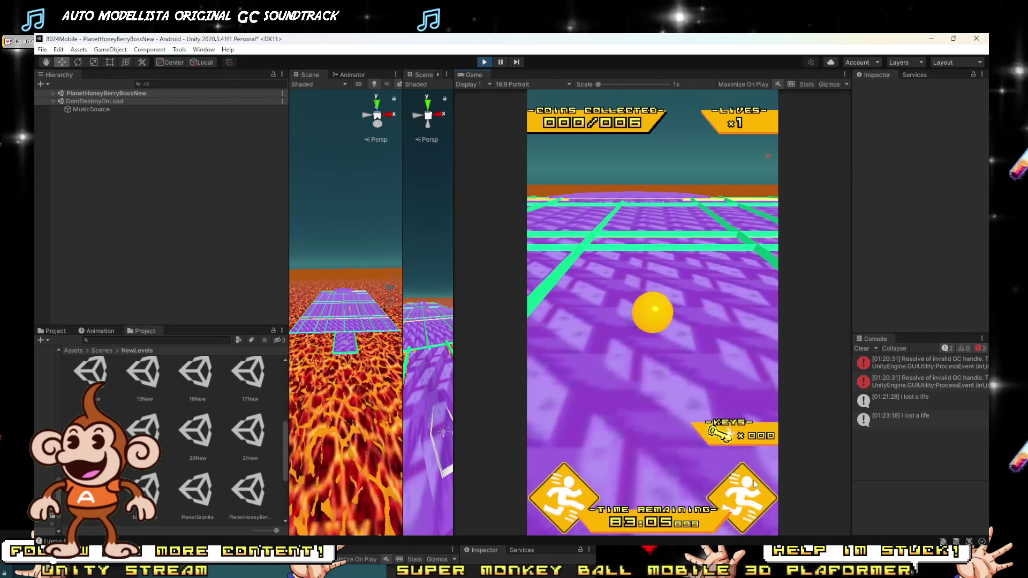
key("Up")
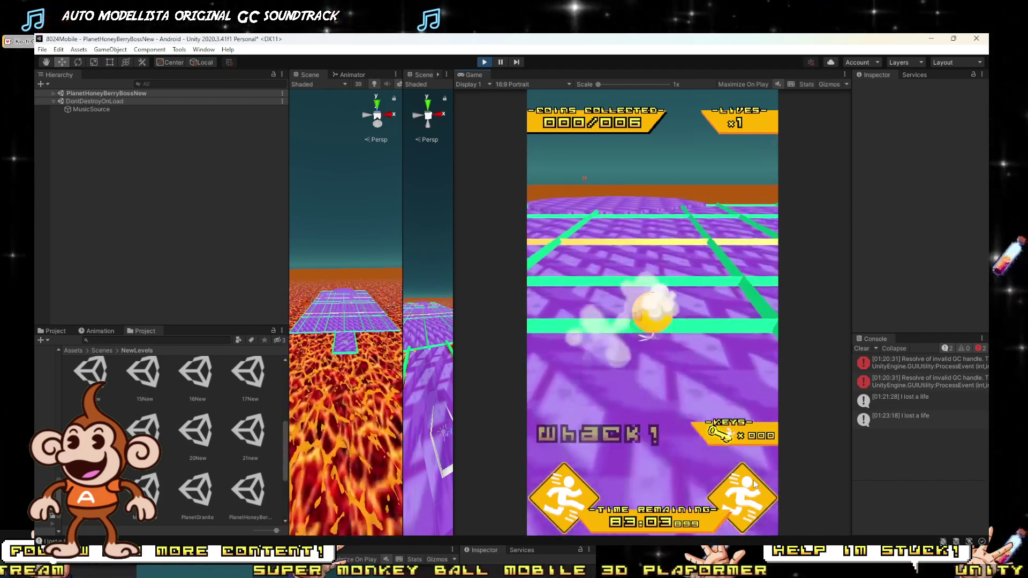
key("Up")
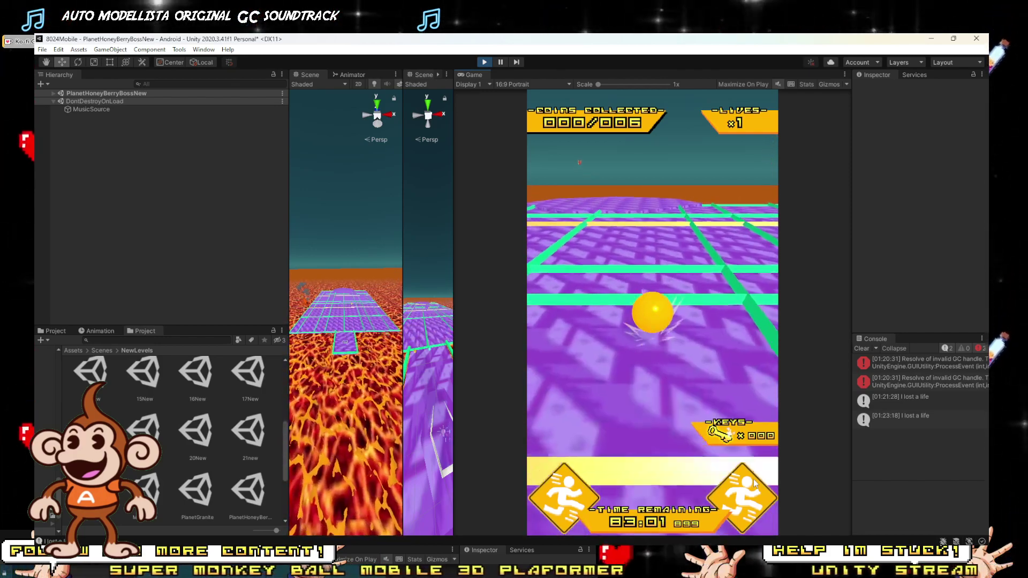
key("Up")
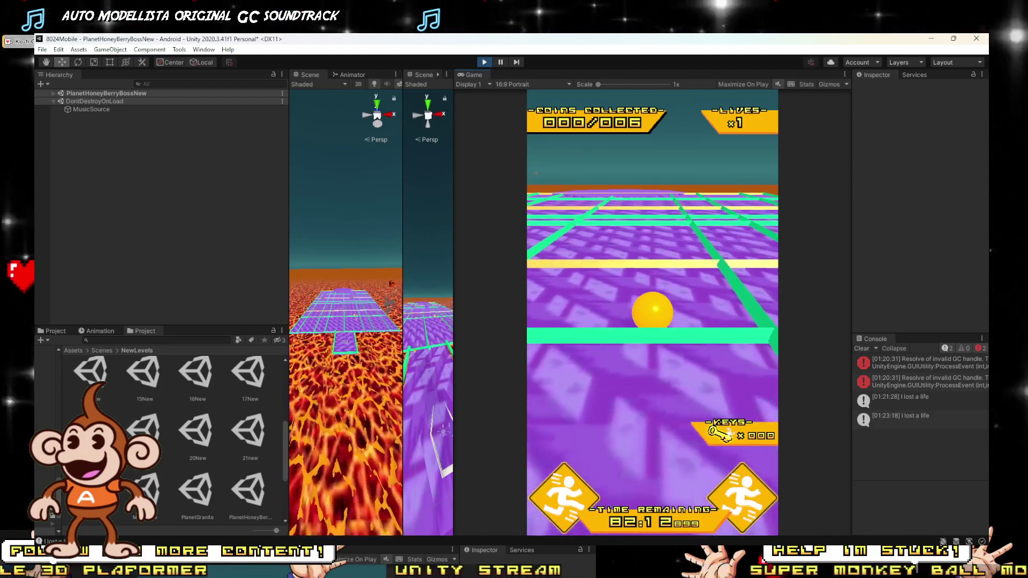
key("space")
key("d")
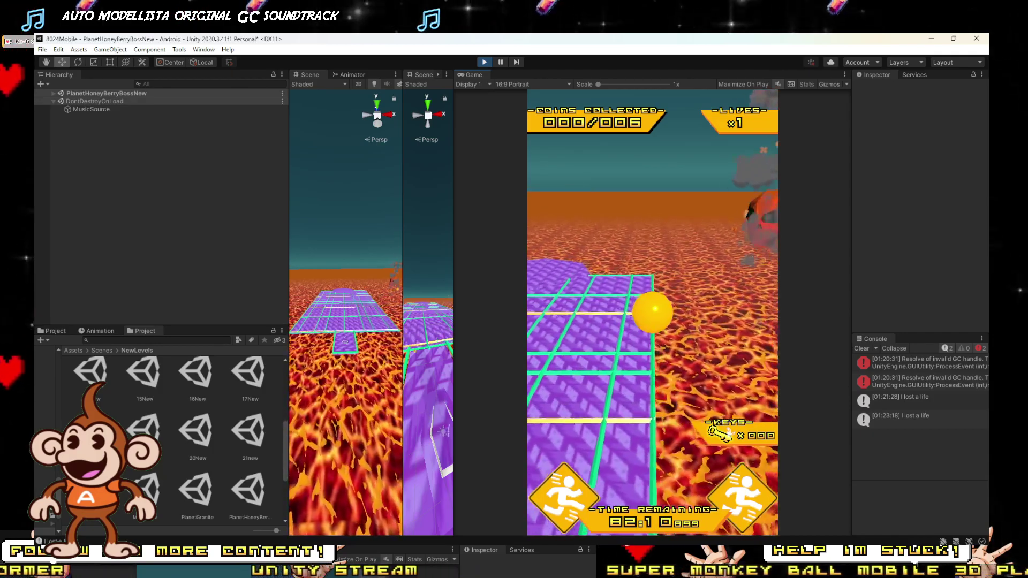
key("Right")
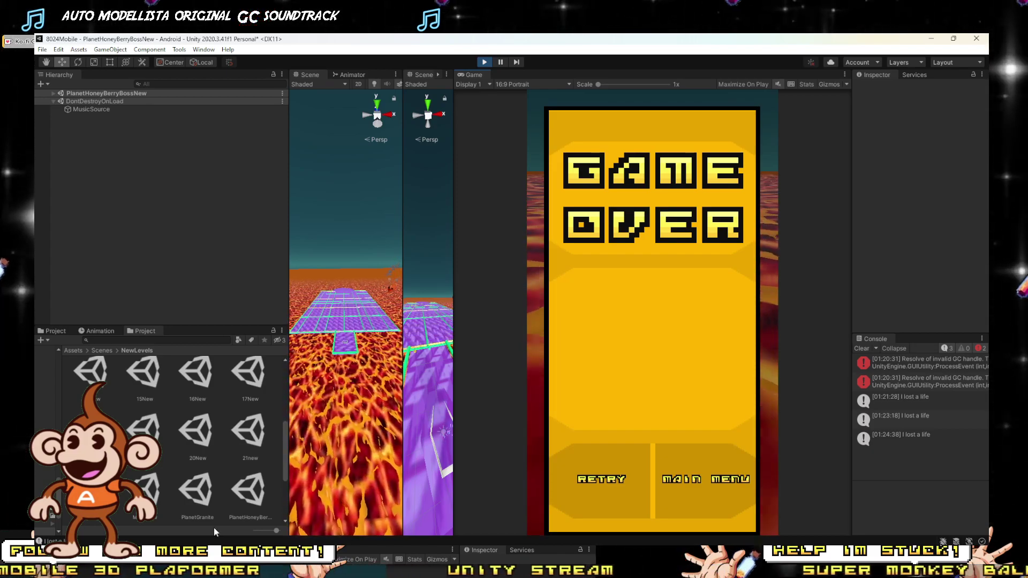
Restart the stage after the game over and resize both Scene views and the Game view to show the whole starting platform.
left_click(637, 480)
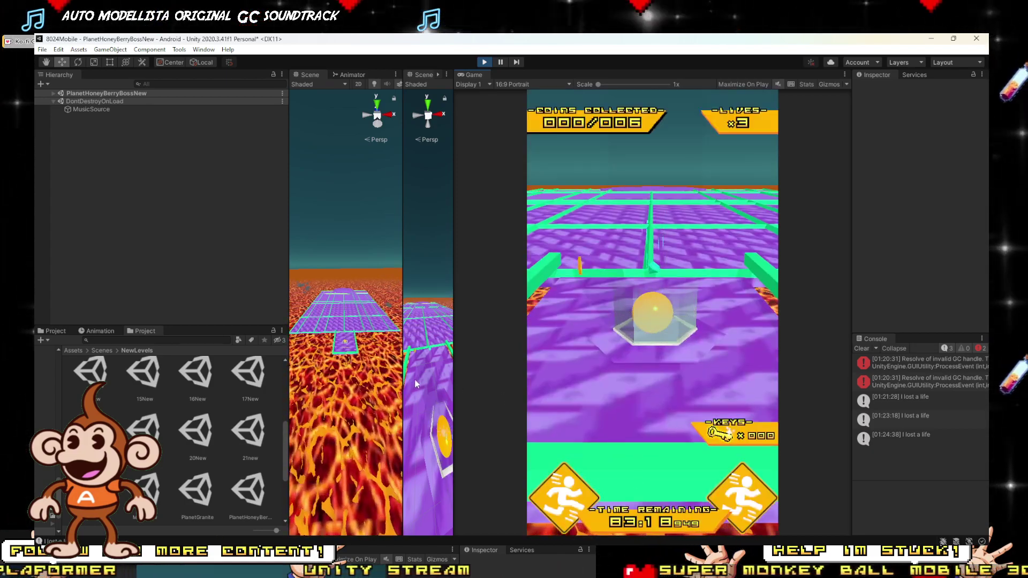
left_click_drag(403, 394, 643, 393)
middle_click_drag(512, 394, 512, 394)
key("w")
right_click_drag(511, 394, 538, 421)
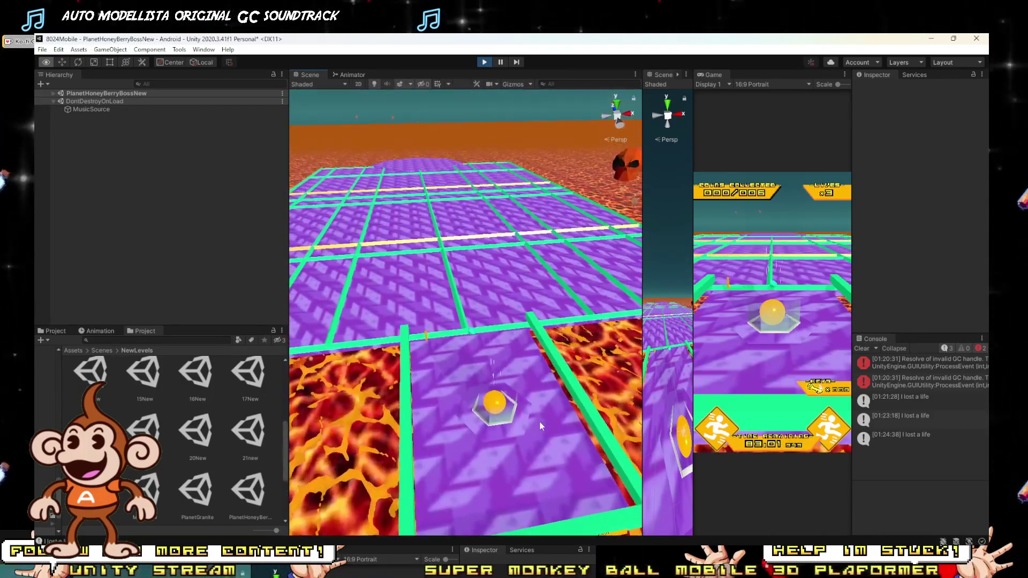
left_click_drag(693, 335, 532, 331)
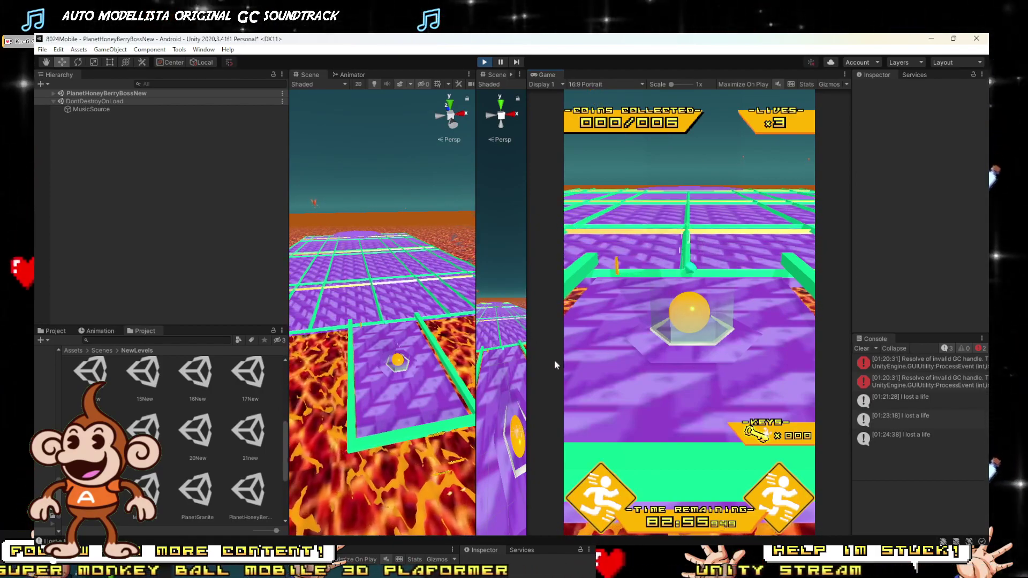
left_click_drag(528, 362, 566, 363)
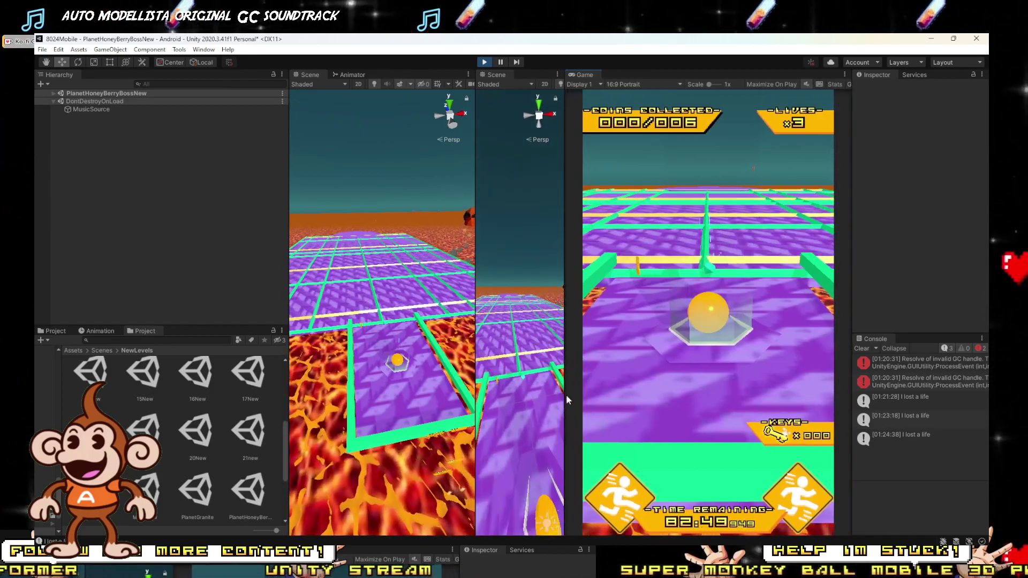
Switch to the Twitch dashboard in the browser, return to the main Twitch site and open the streamer's own channel page.
key("alt+Tab")
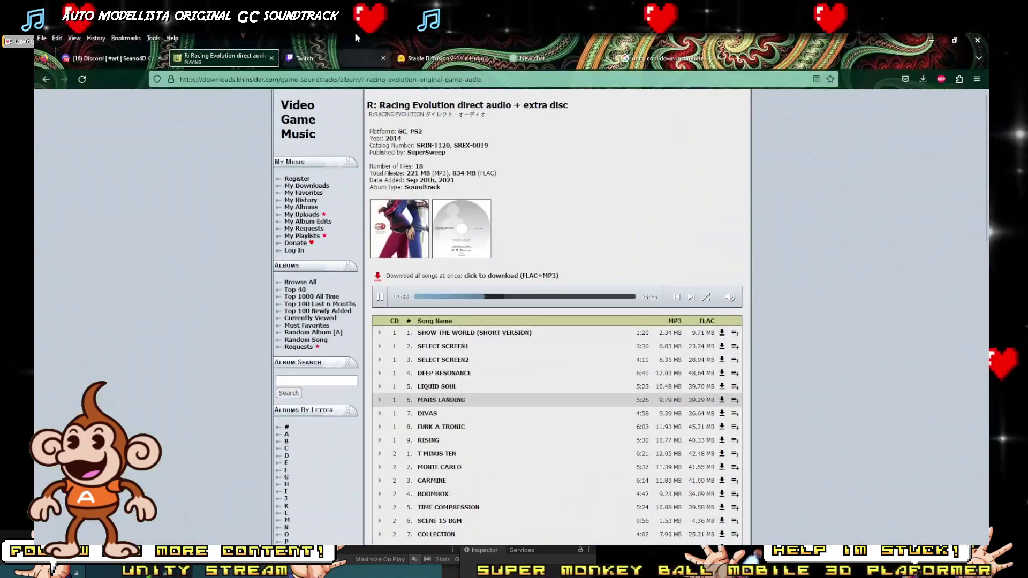
left_click(321, 59)
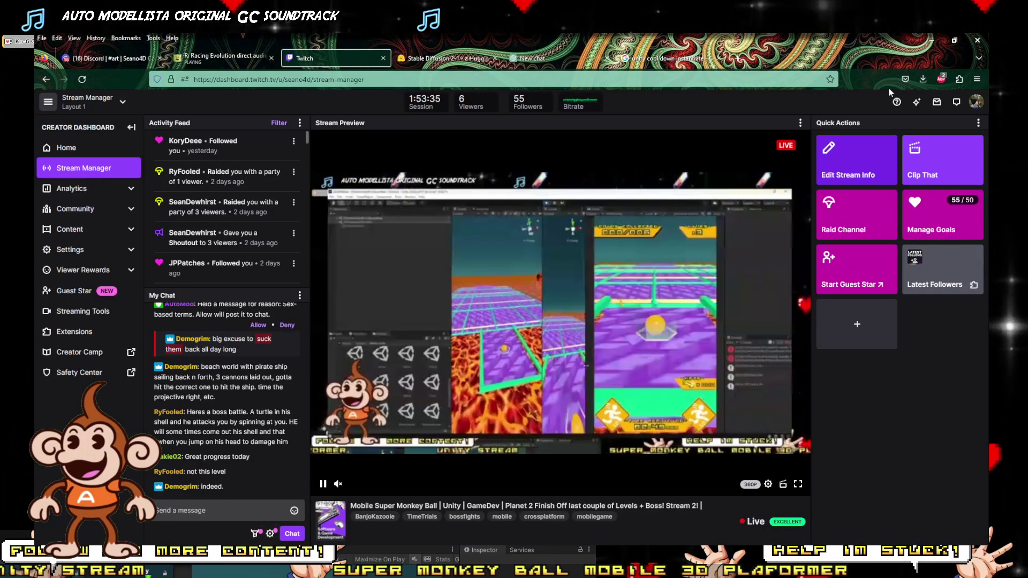
left_click(977, 102)
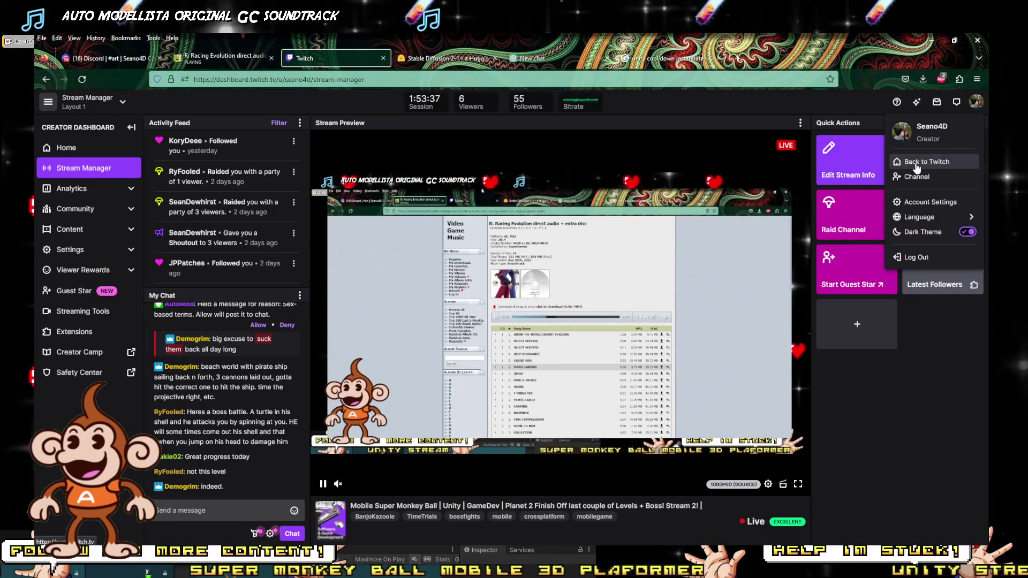
left_click(914, 165)
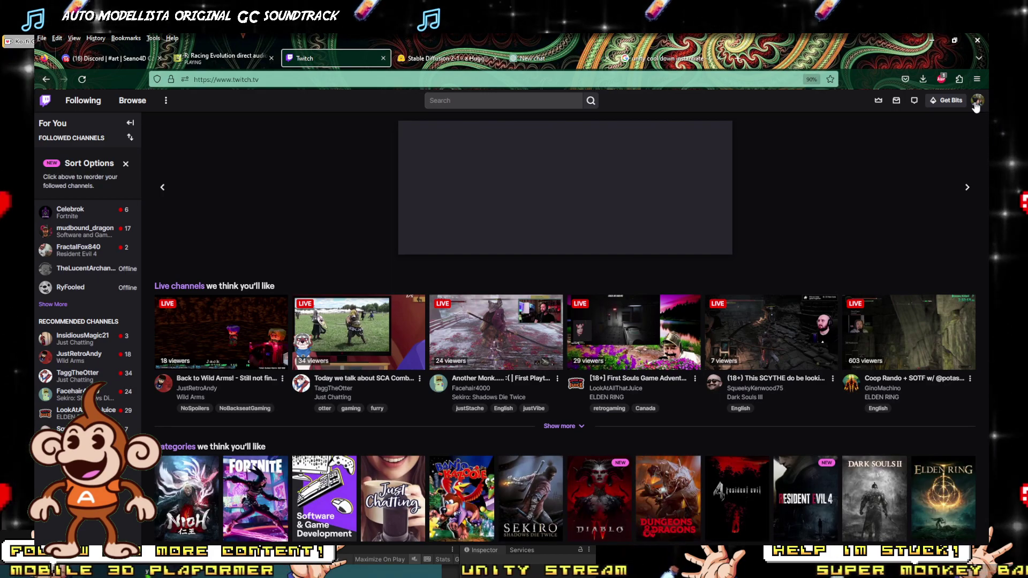
left_click(976, 105)
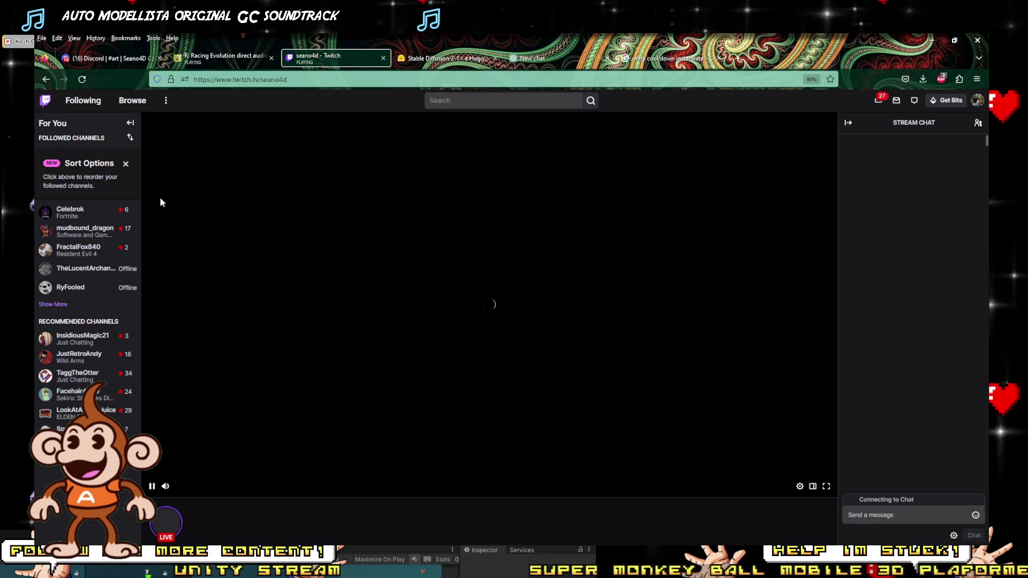
Open the followed channel streaming Resident Evil 4, dismiss the channel sorting tip and duplicate the channel's browser tab.
left_click(78, 250)
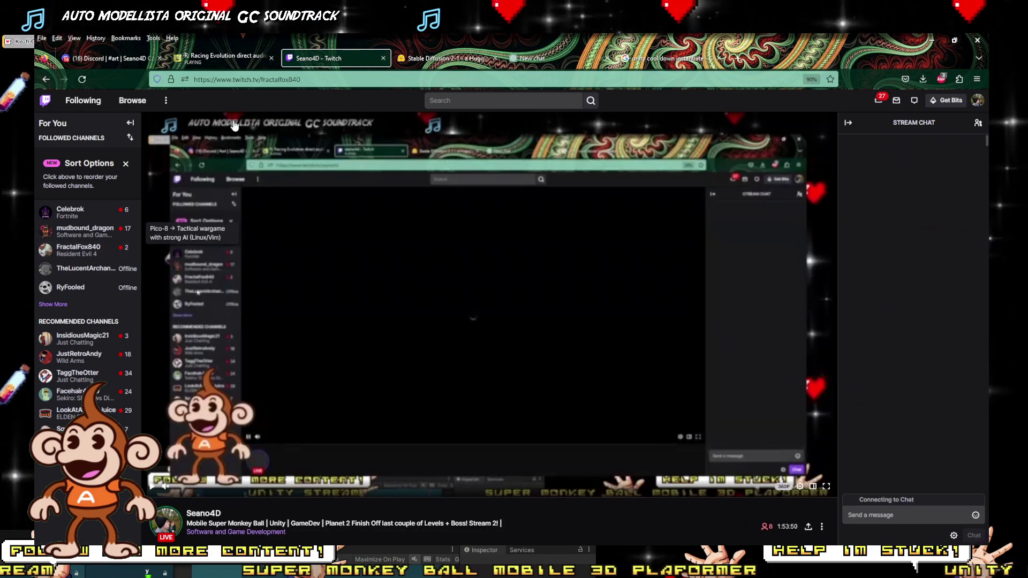
left_click(308, 80)
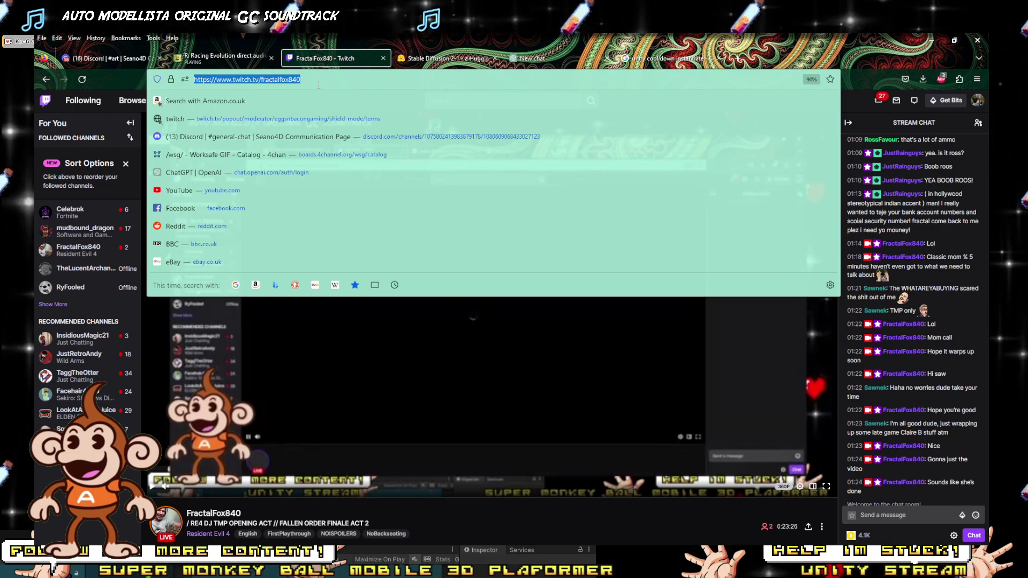
left_click(125, 163)
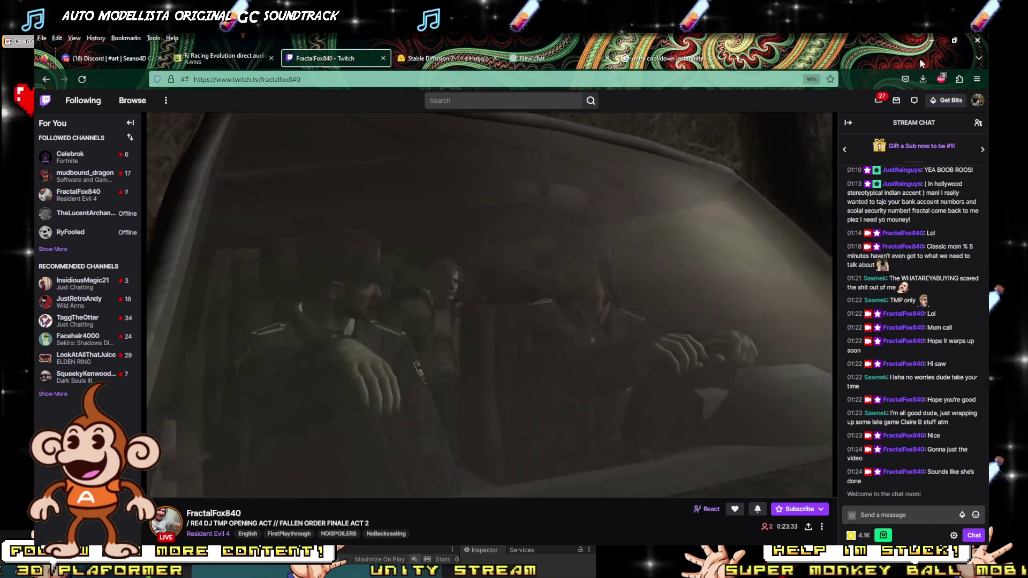
right_click(348, 56)
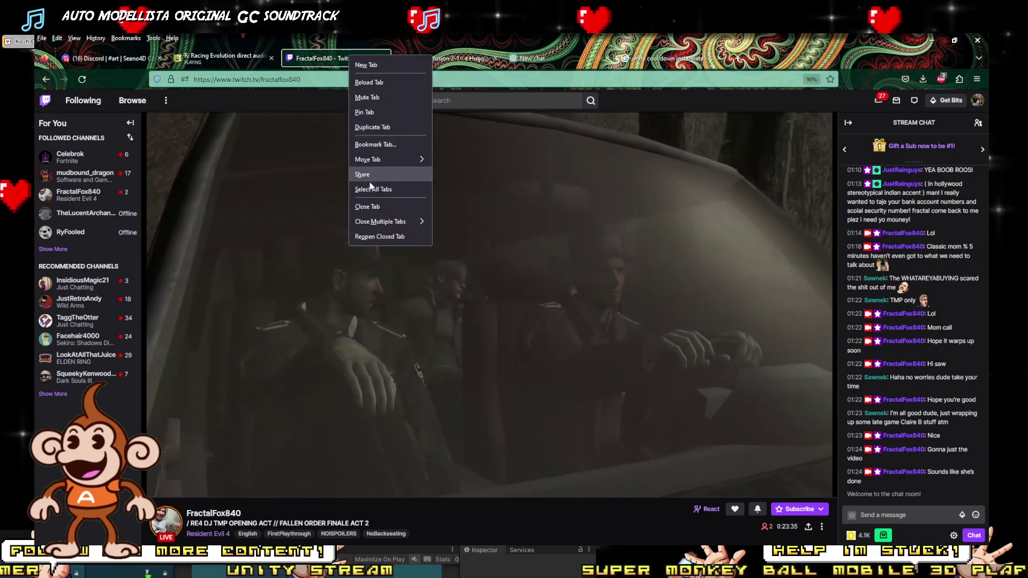
left_click(368, 127)
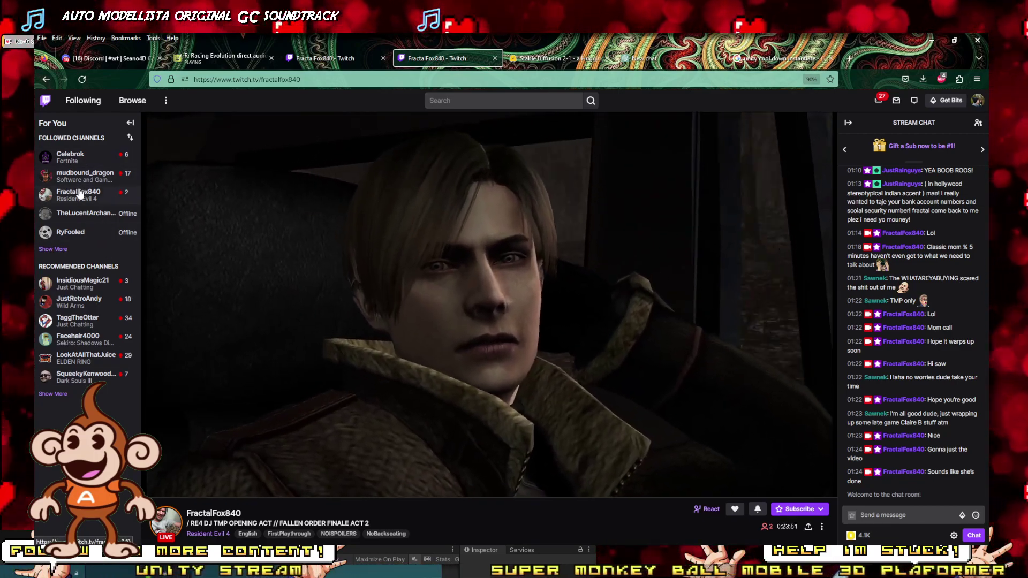
Open the first recommended Just Chatting channel in the duplicated tab, follow it and select its page address.
mouse_move(78, 290)
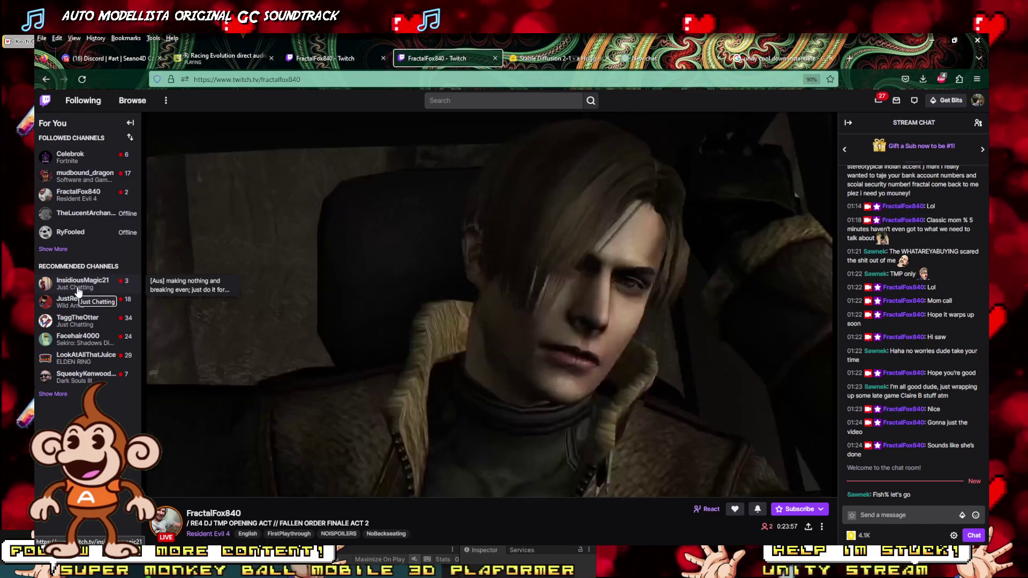
left_click(79, 290)
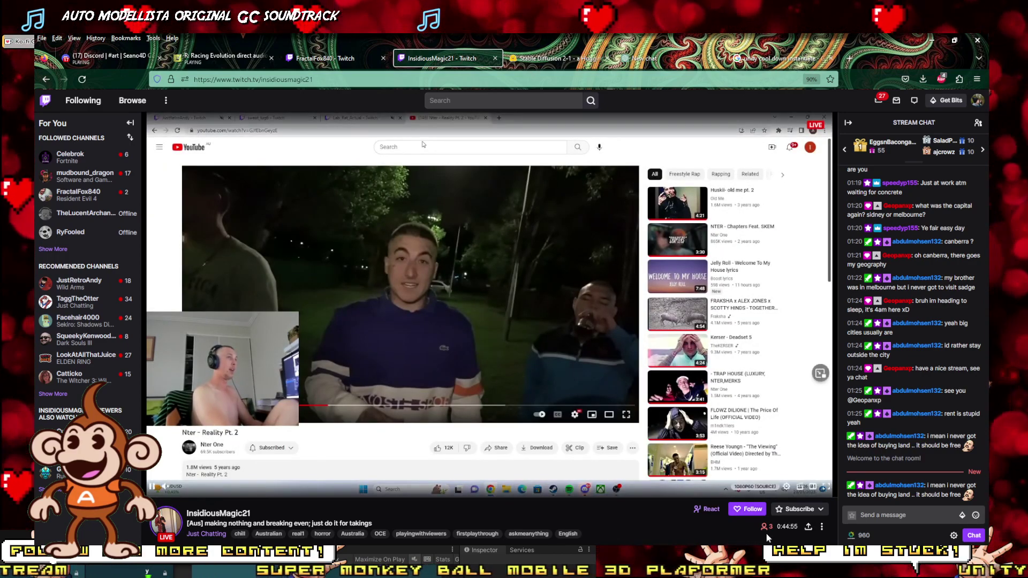
left_click(749, 509)
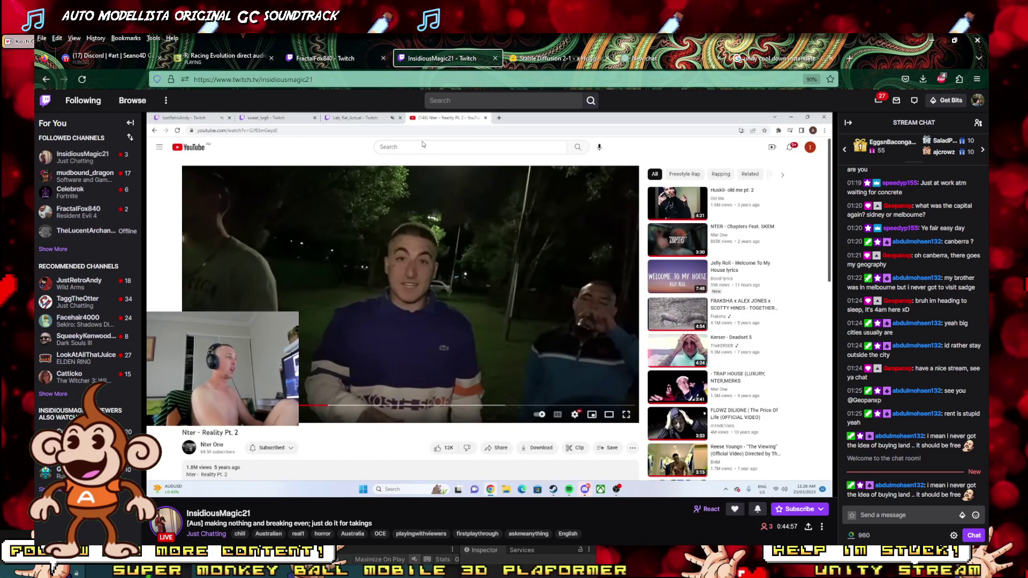
left_click(327, 80)
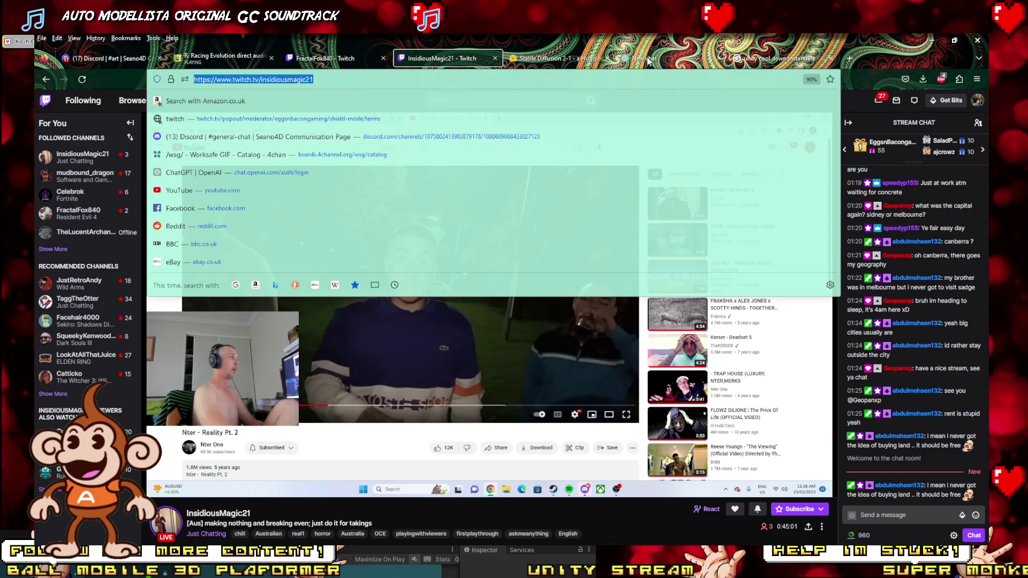
Return to the Resident Evil 4 channel's browser tab and open the streamer's own Video Producer page in it.
left_click(343, 58)
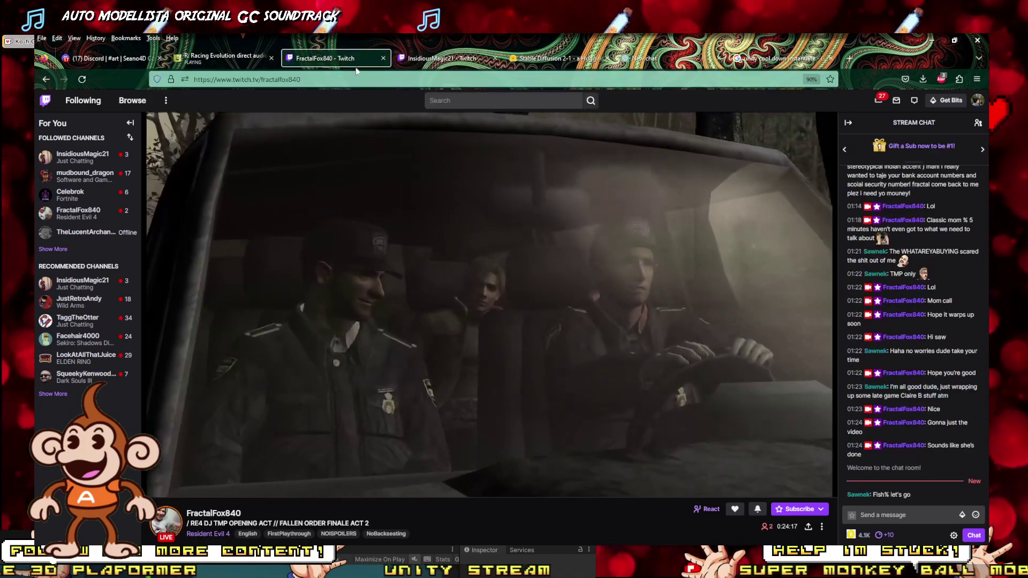
left_click(978, 100)
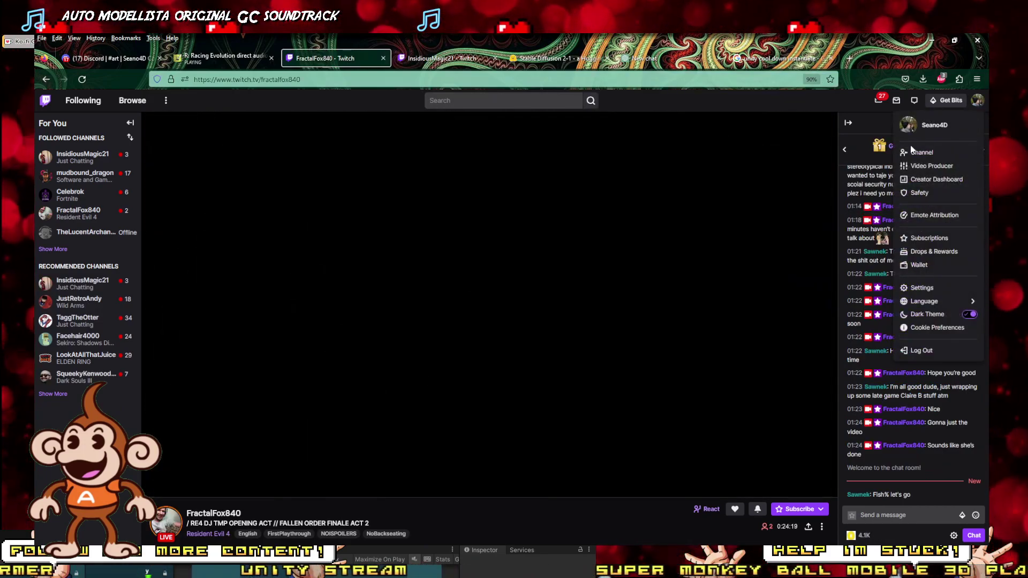
left_click(928, 168)
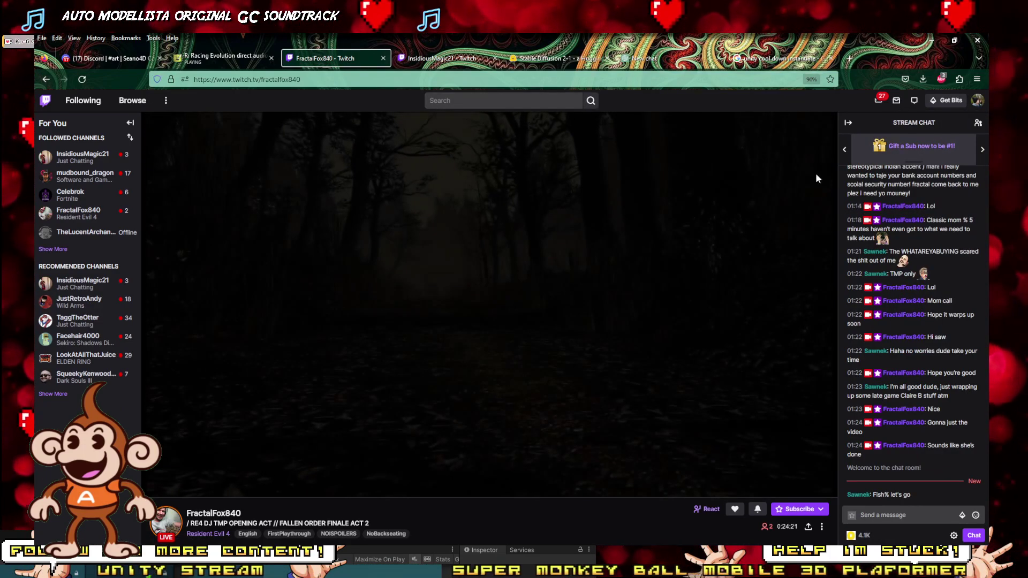
Copy the Just Chatting channel's page address and set its stream volume to about 81%.
left_click(455, 60)
key("ctrl+c")
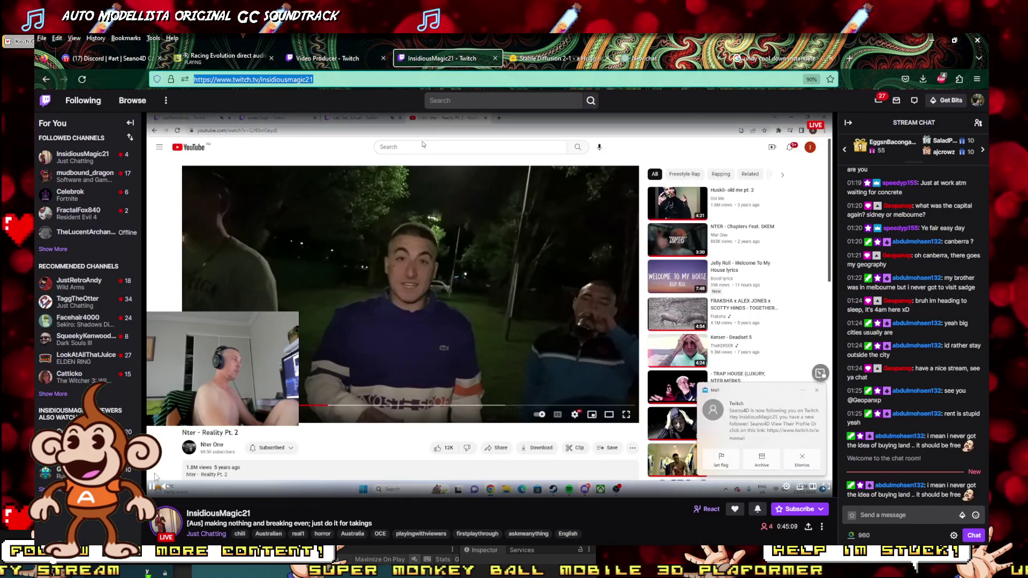
left_click(208, 488)
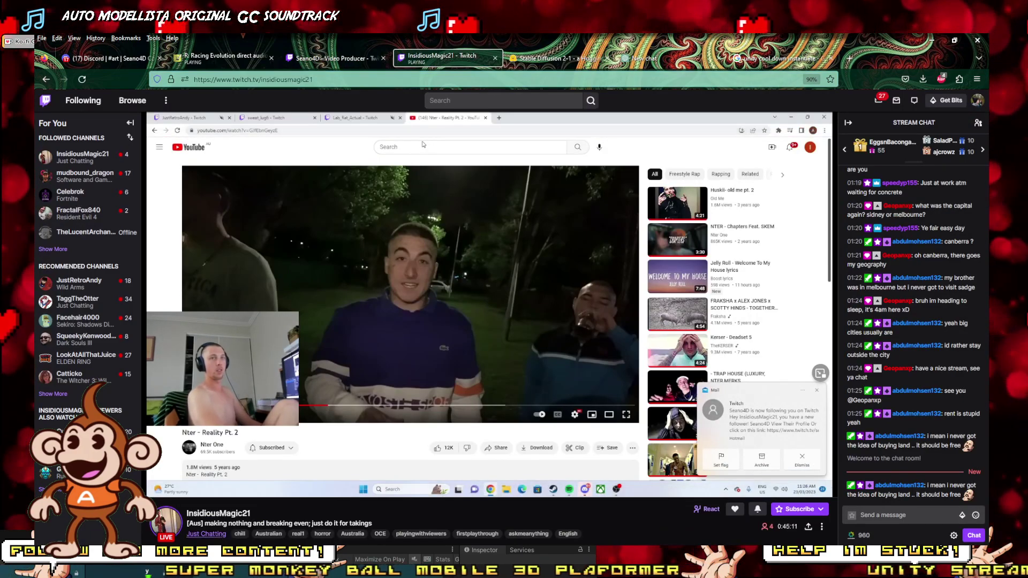
Open the Stream Manager from the Video Producer page and prepare a raid on the followed InsidiousMagic21 Just Chatting channel.
left_click(337, 58)
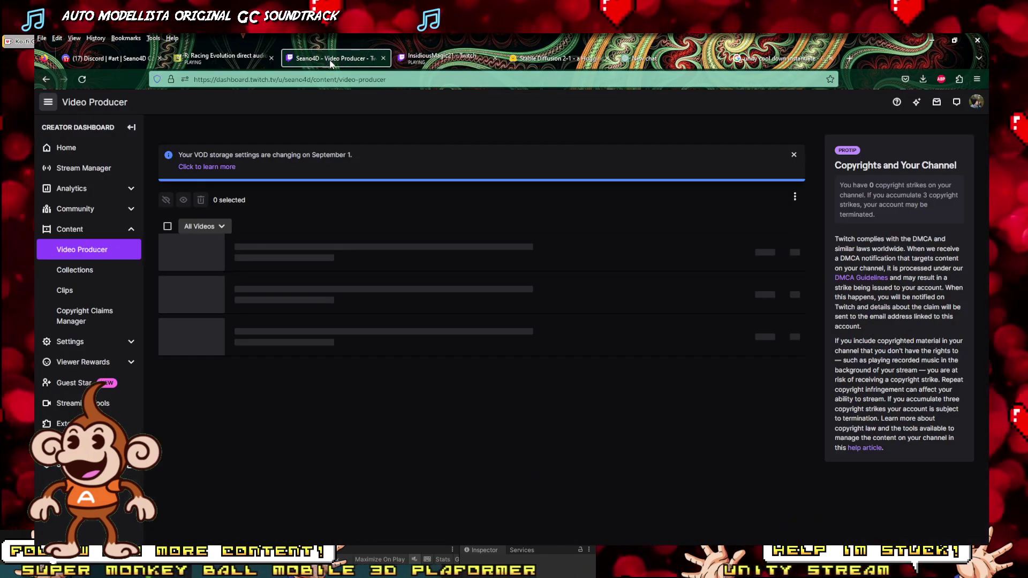
left_click(72, 170)
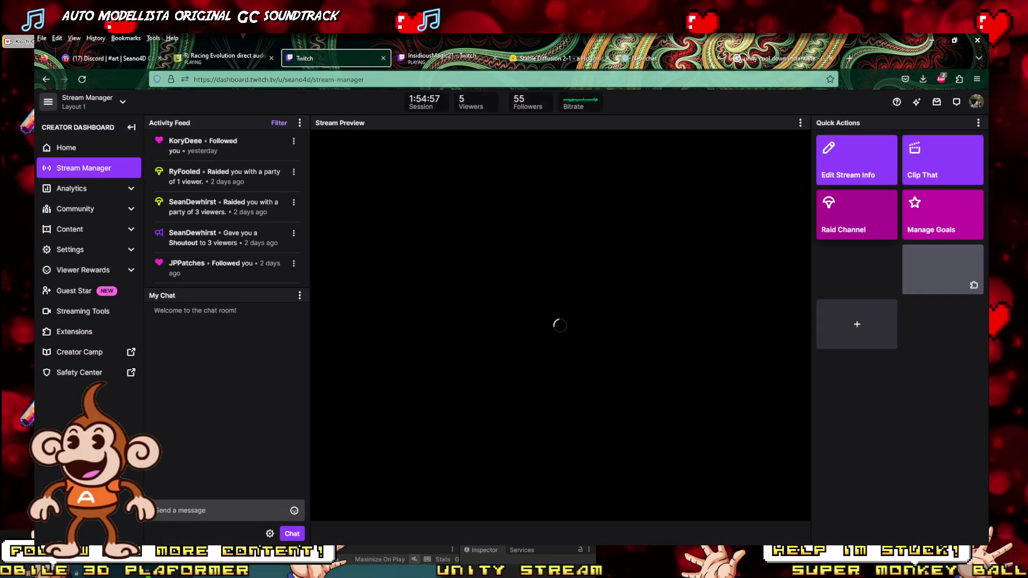
left_click(874, 214)
left_click(472, 238)
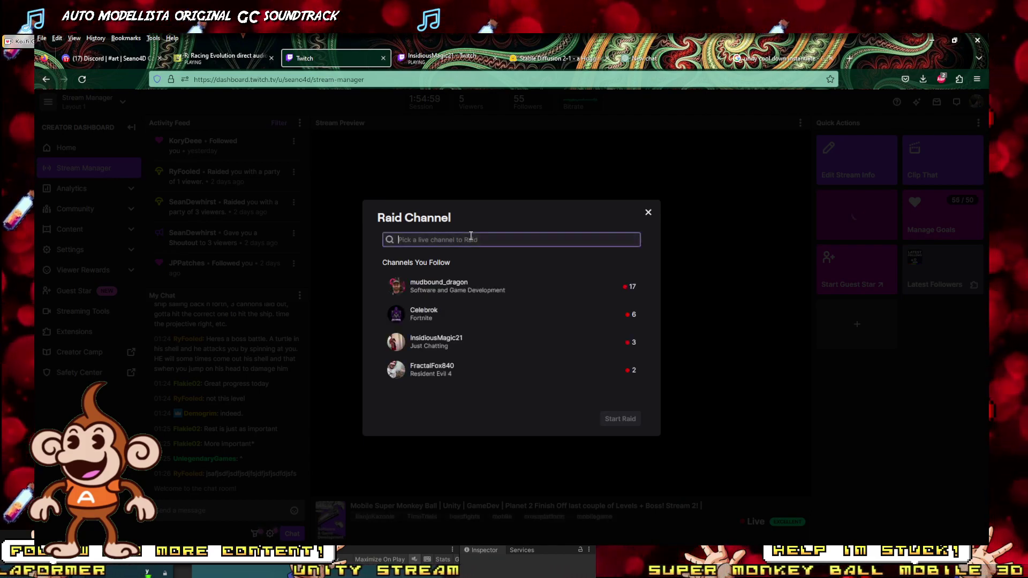
key("ctrl+v")
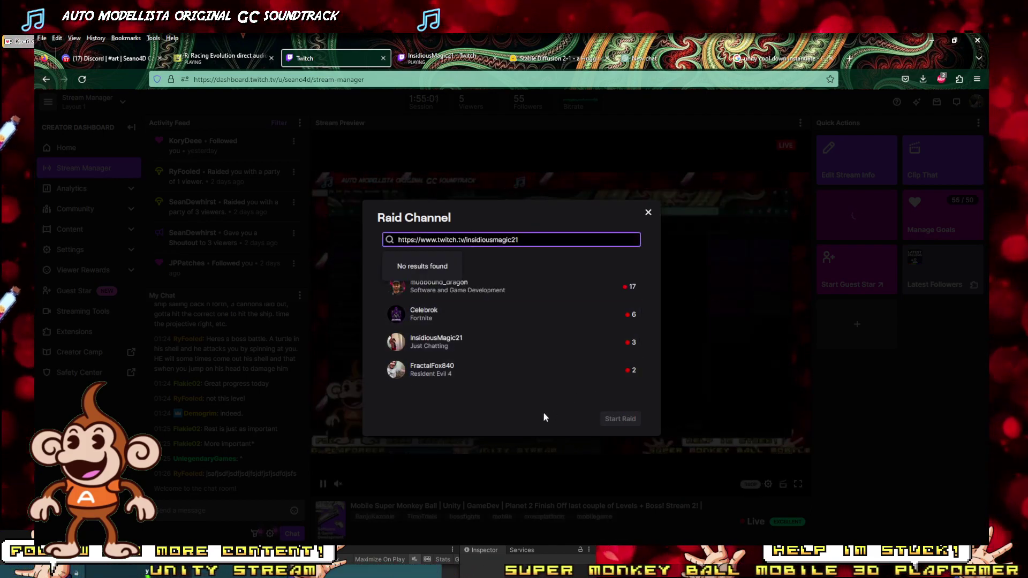
left_click(526, 345)
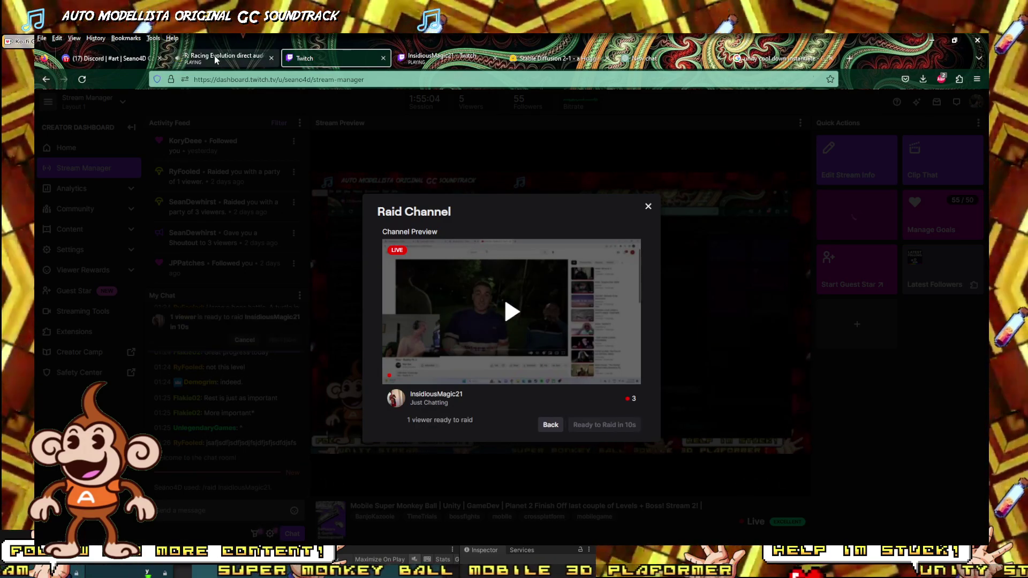
Mute the R: Racing Evolution soundtrack tab, check the OBS streaming window and return to the Just Chatting channel in the browser.
left_click(178, 62)
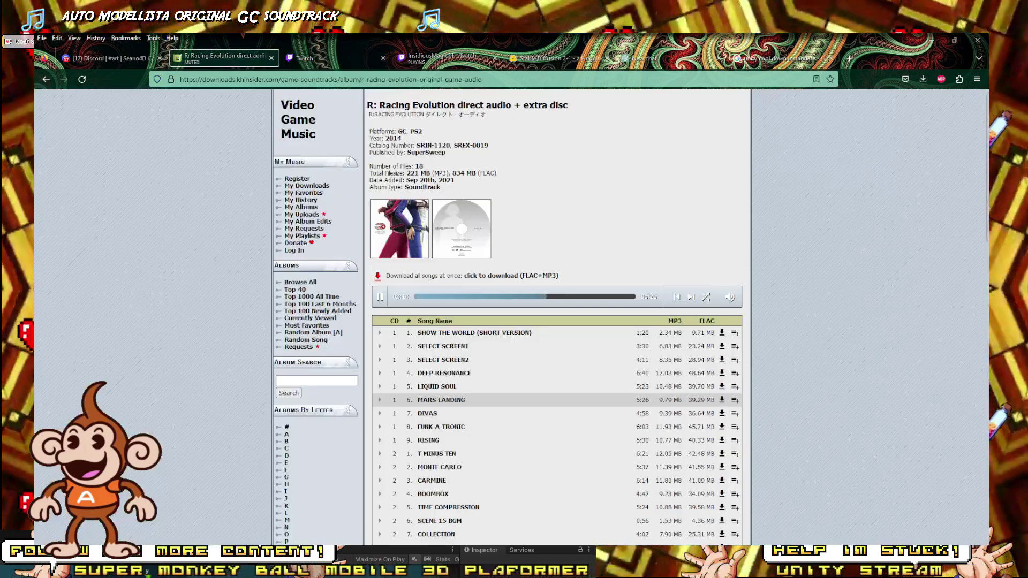
key("alt+Tab")
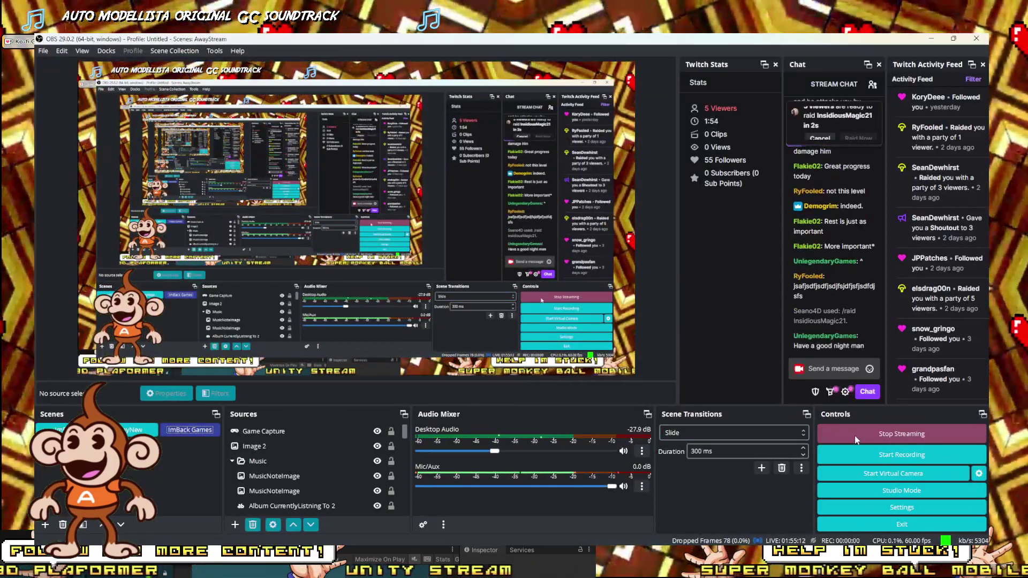
key("alt+Tab")
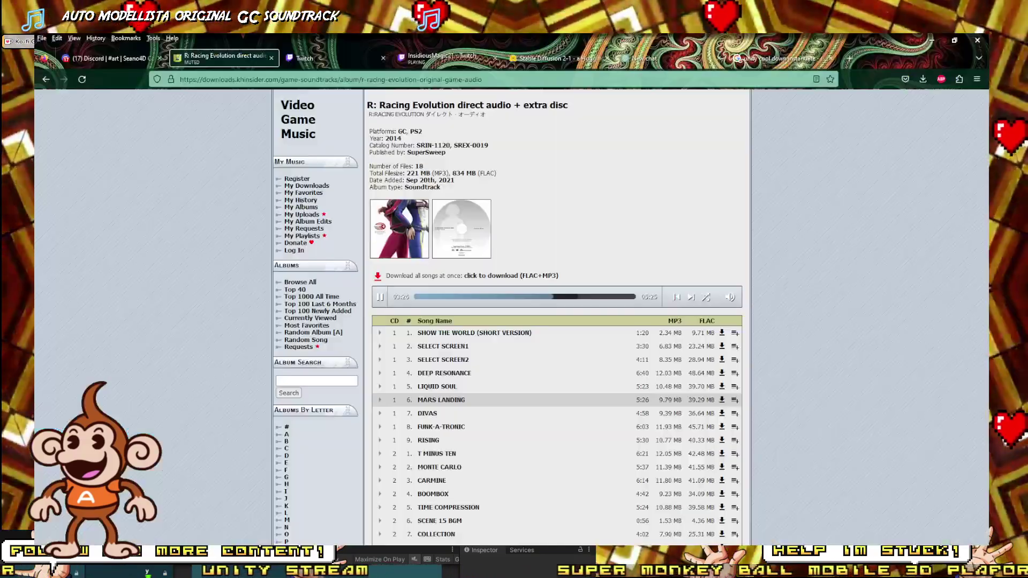
left_click(440, 61)
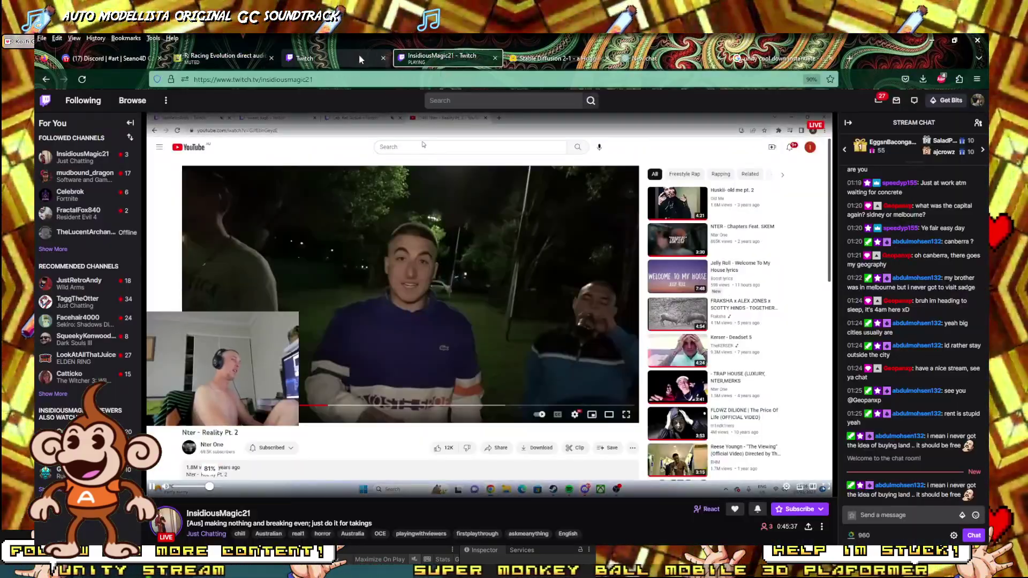
Launch the prepared raid from the Stream Manager and go back to the raided channel's page.
left_click(360, 59)
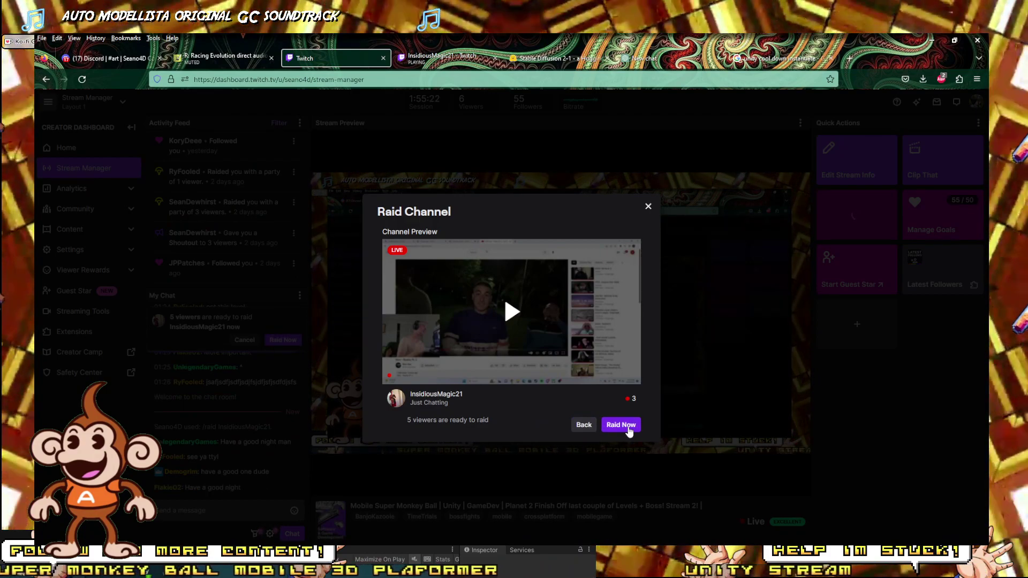
left_click(621, 425)
key("ctrl+Tab")
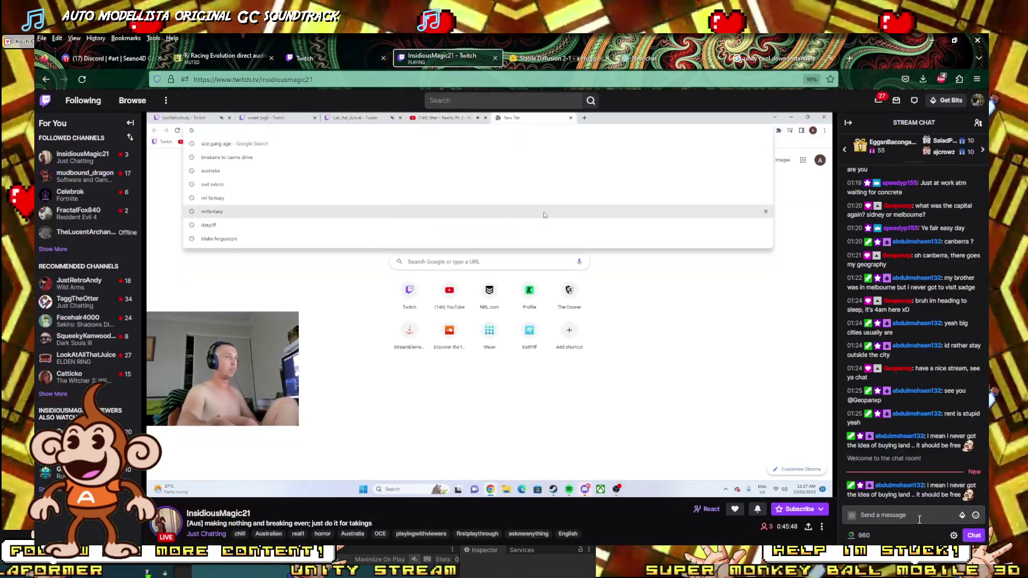
Send the chat message "Good to see you man, nice haircut" in the raided channel.
left_click(911, 521)
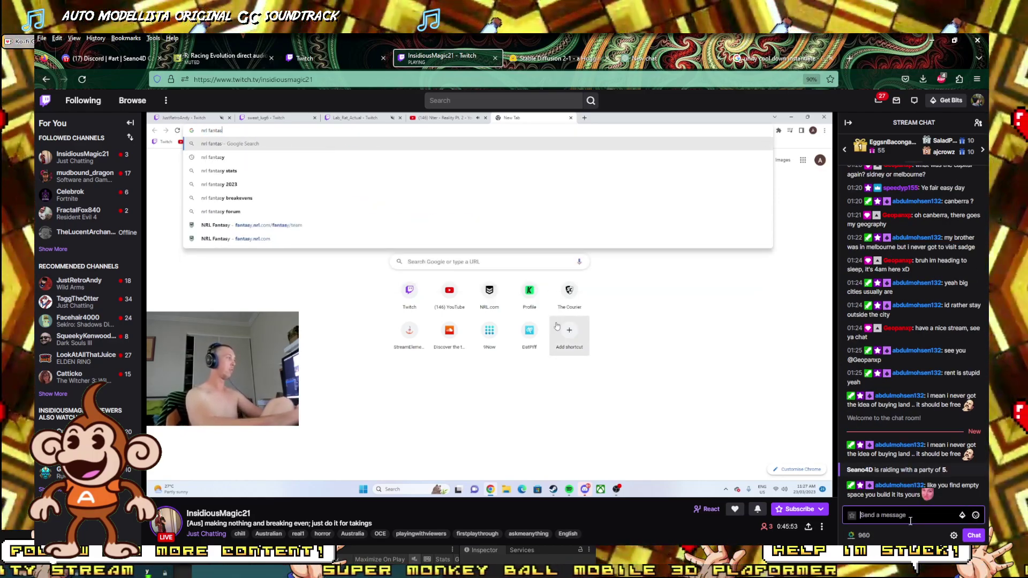
type("gOOD")
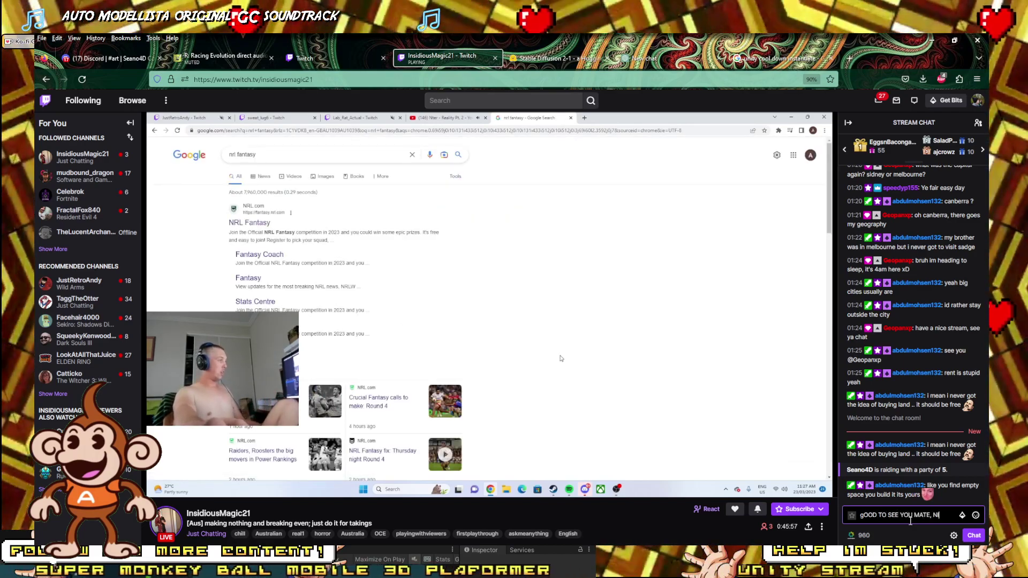
type(" TO SEE YOU MATE, NICE HAIR CUT")
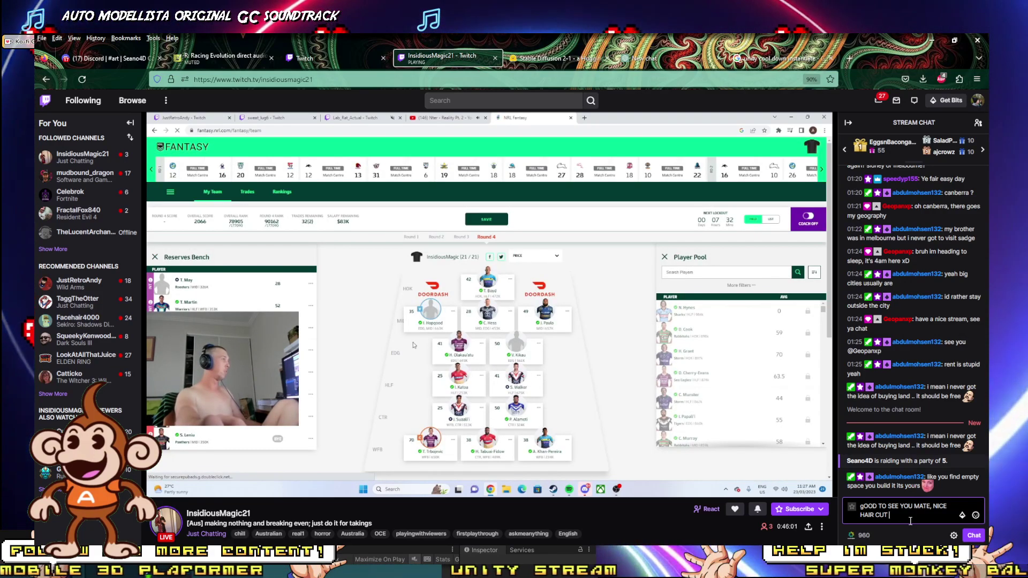
key("BackSpace")
key("BackSpace")
key("BackSpace")
key("BackSpace")
key("BackSpace")
key("BackSpace")
key("BackSpace")
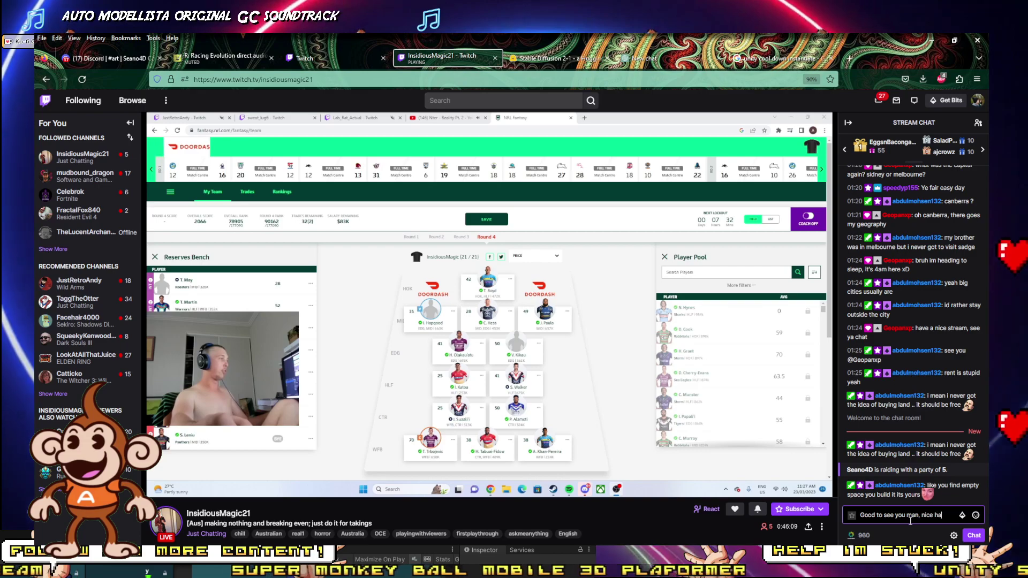
type("ircut")
key("Return")
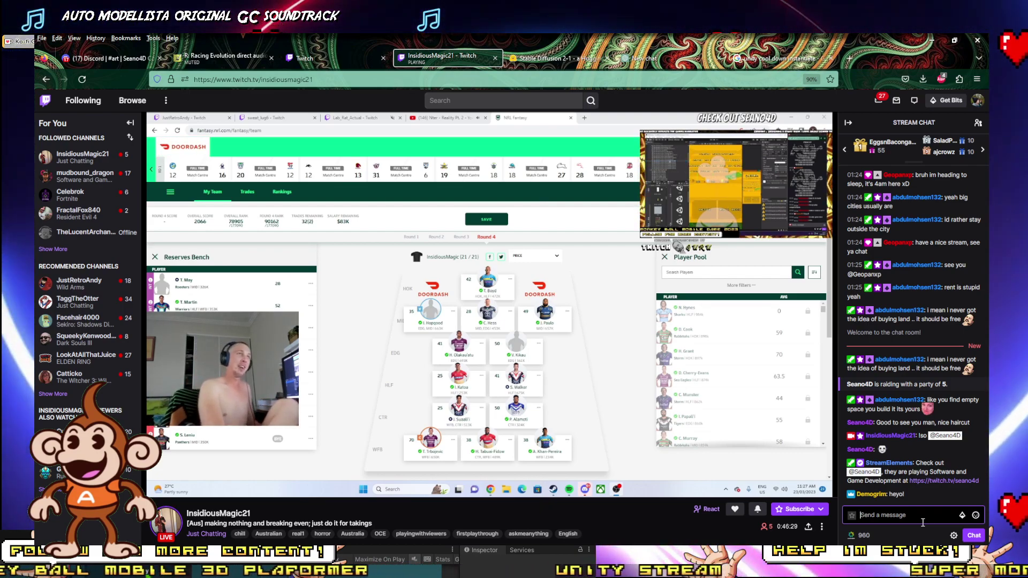
type("Insi")
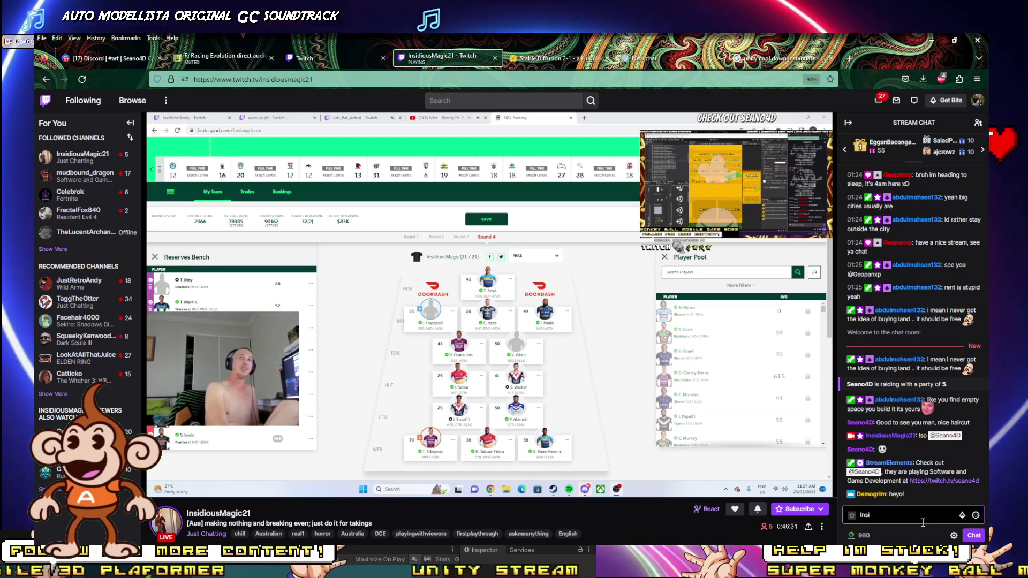
type("d")
key("BackSpace")
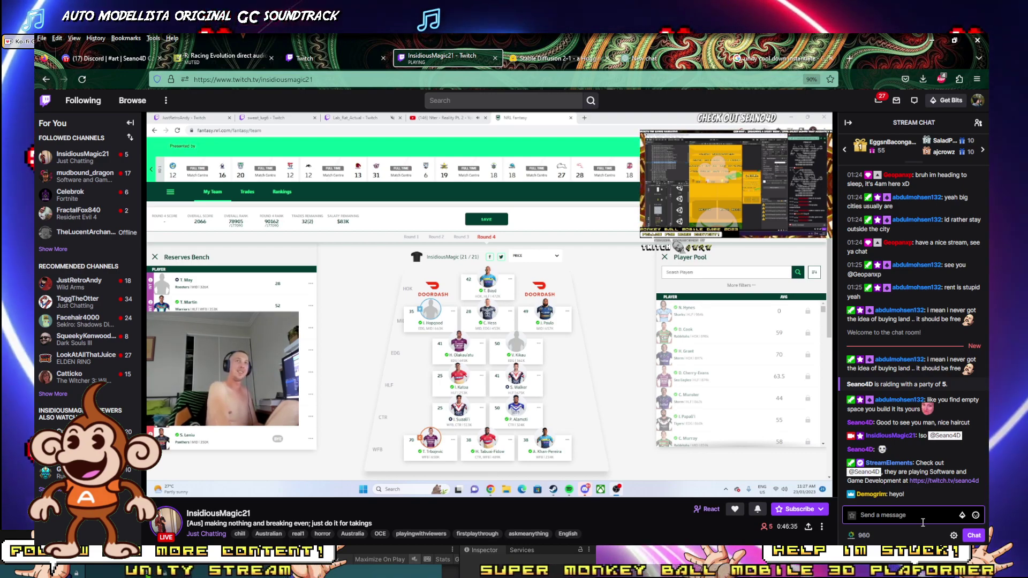
Send the chat message "appreciate that mate, just smashing out some game dev thought id get an early night".
type("appreciate the")
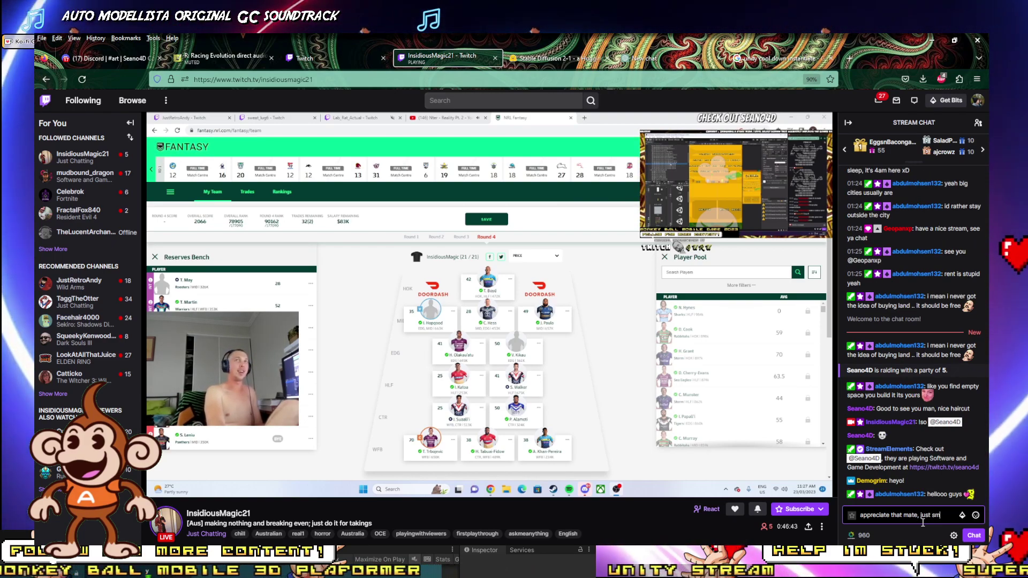
type("ing out")
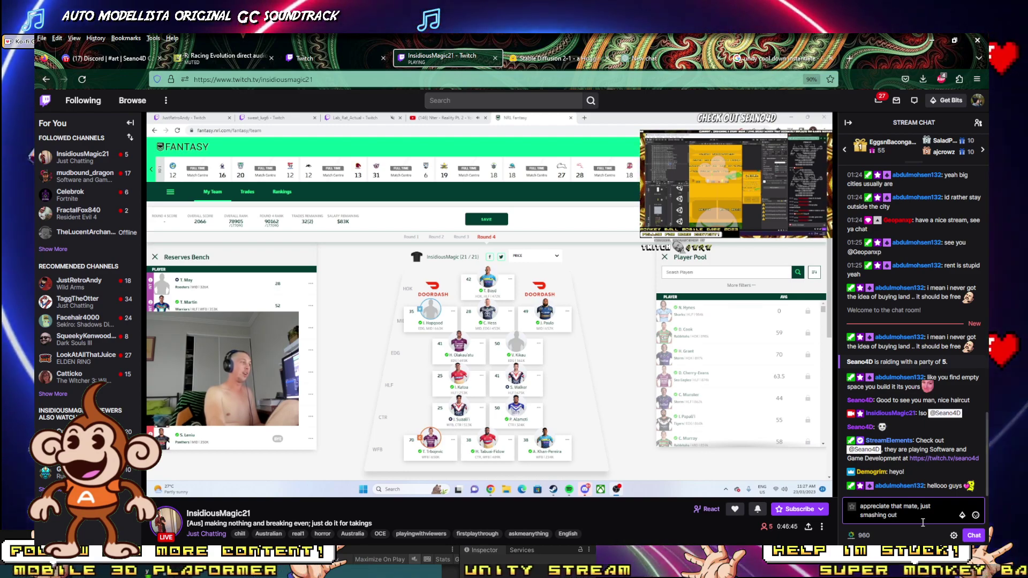
type(" a")
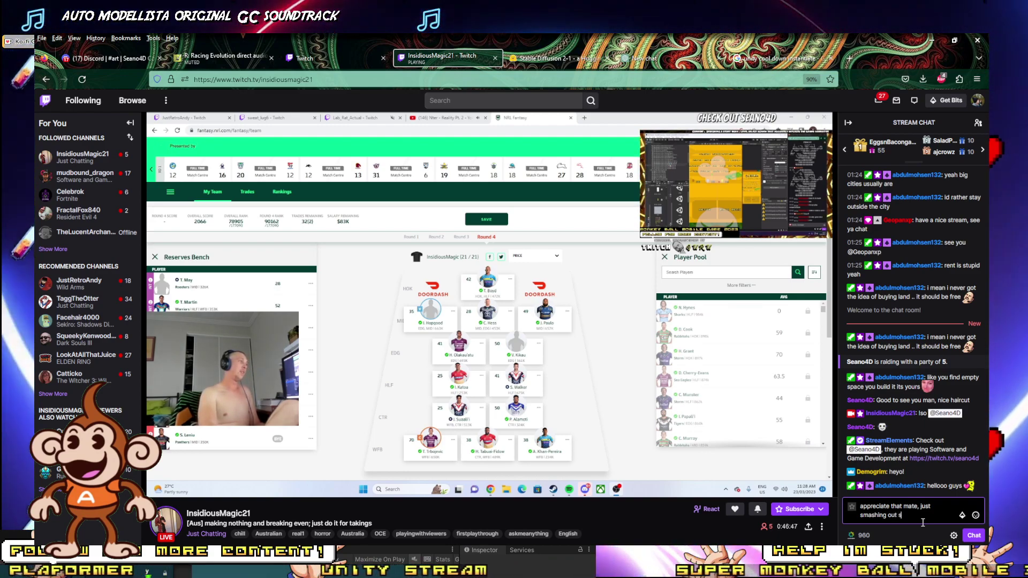
type("ome game dev")
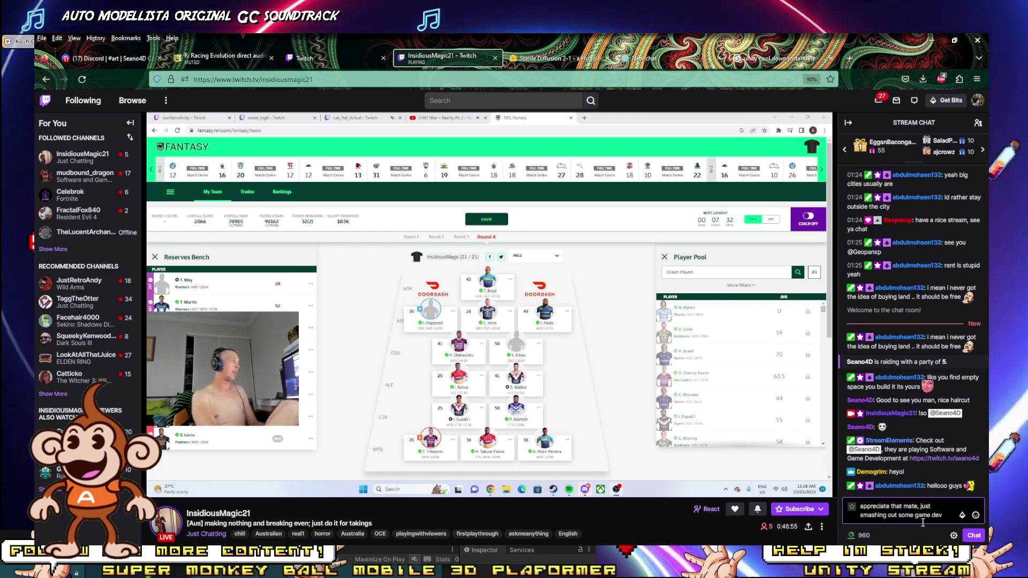
type("thought")
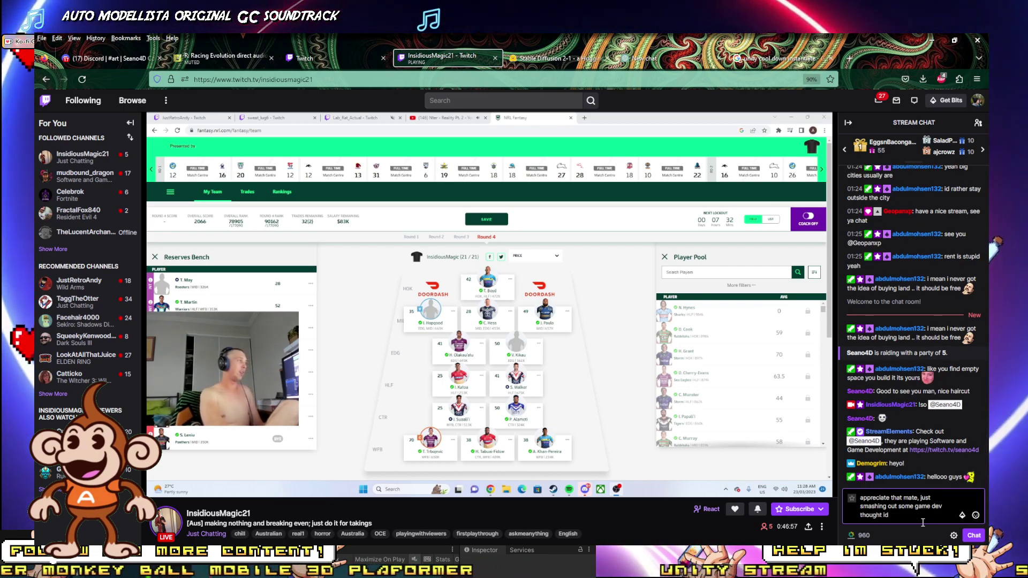
type(" id get an e")
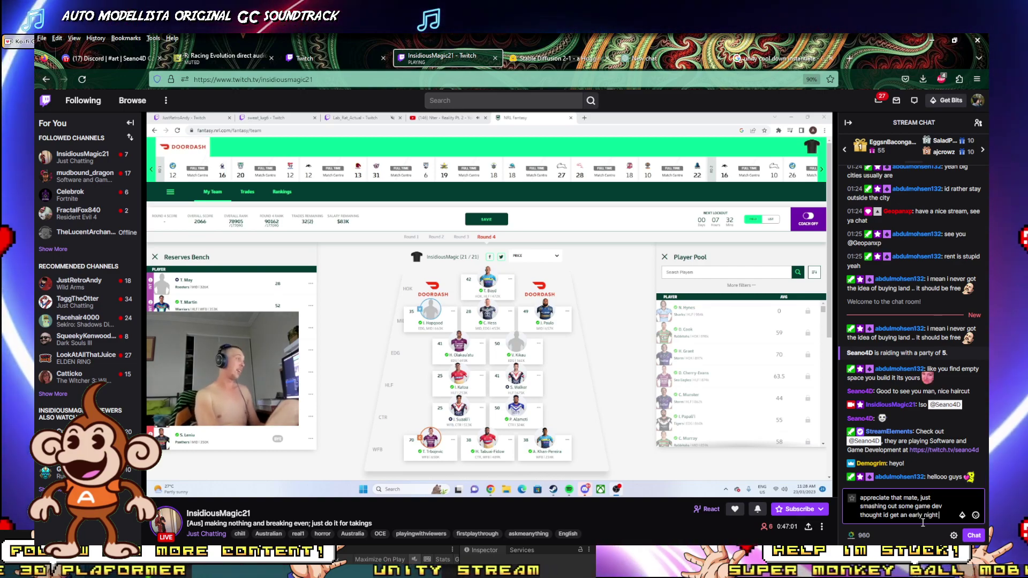
type("arly night")
key("Return")
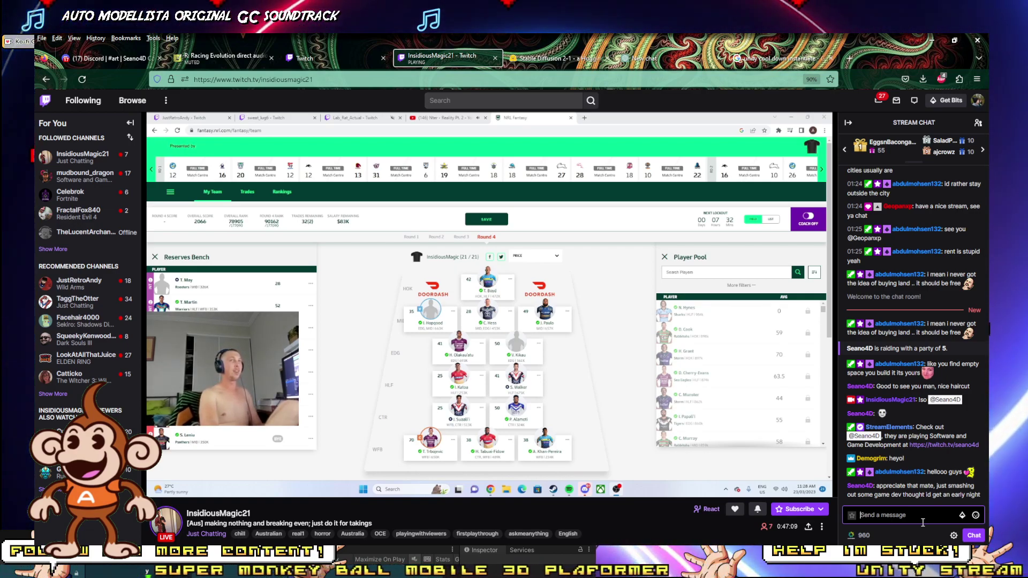
Send a chat message reading "Hello again", a mention of the viewer who wrote "hellooo guys", and "good to see you".
type("ello again")
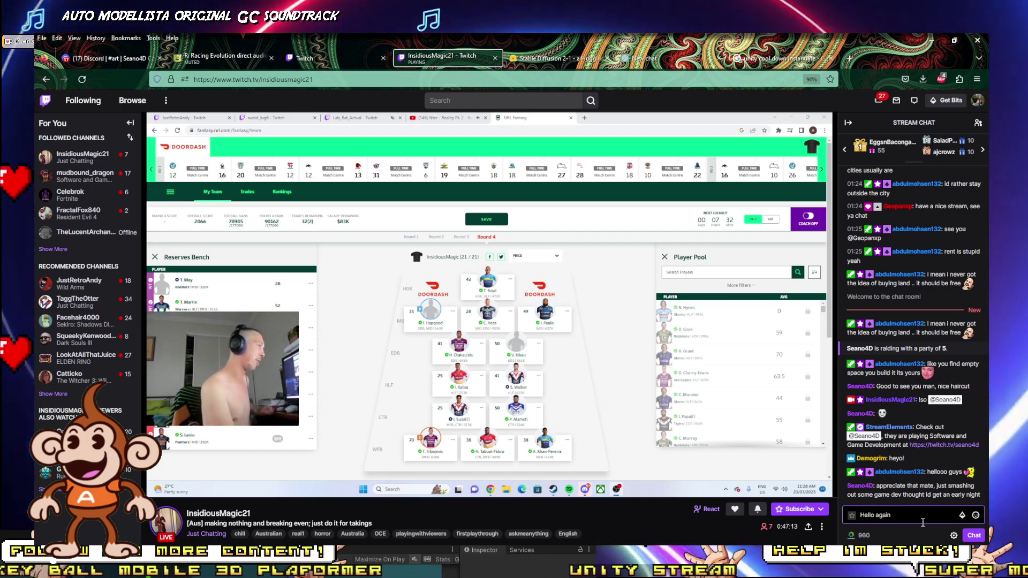
type(" @abdulmohsen132")
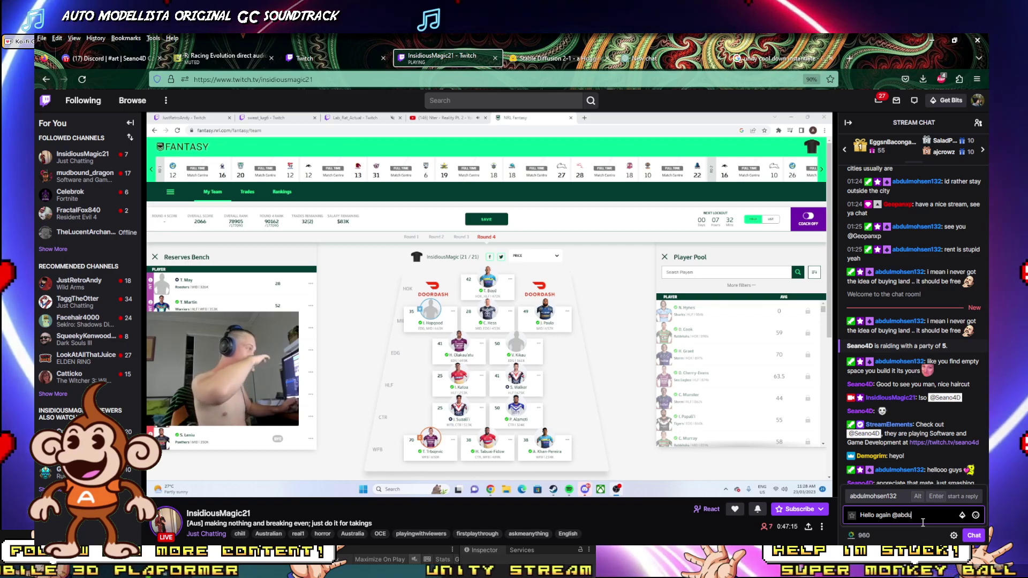
key("Tab")
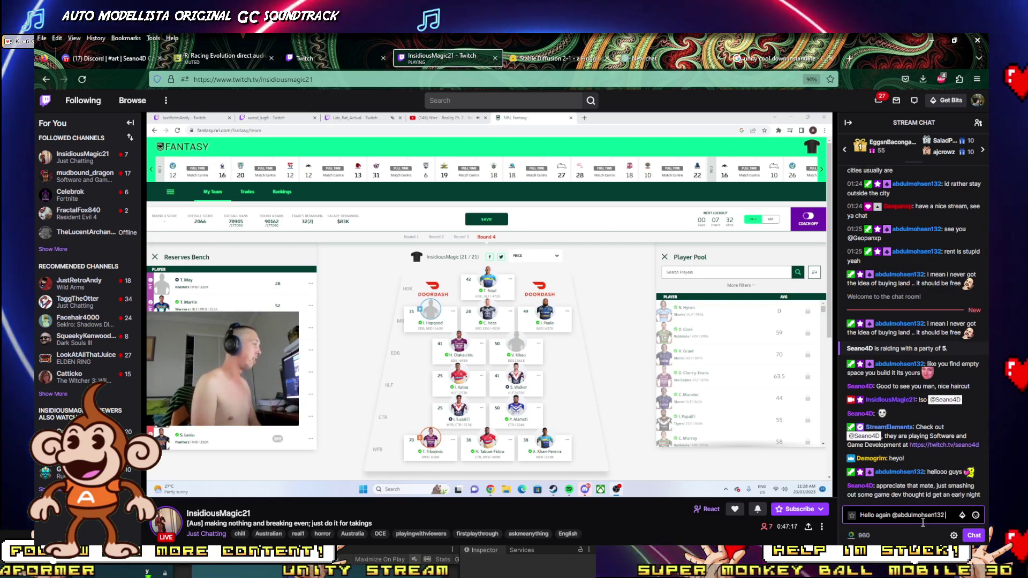
type("gdod to s")
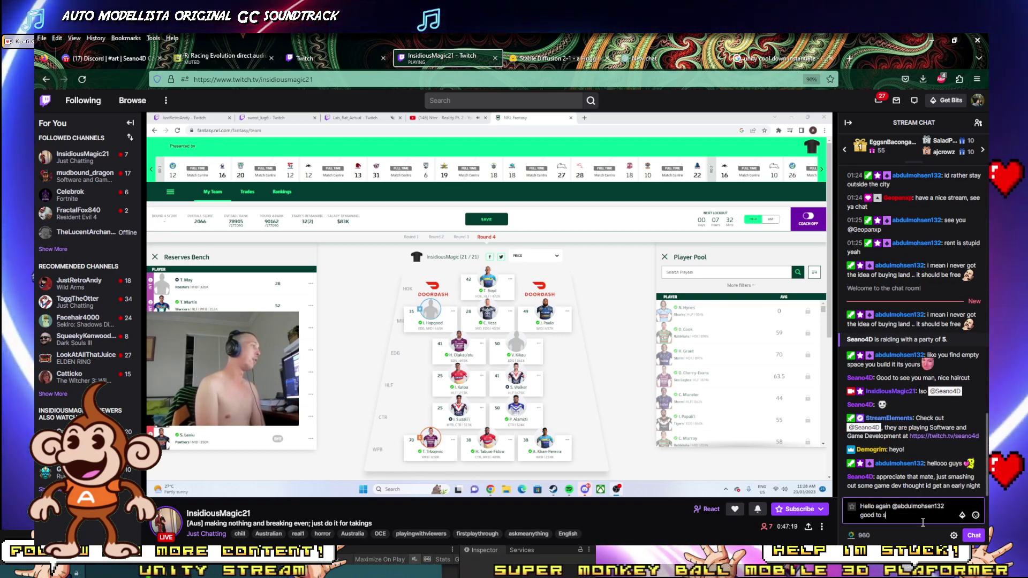
type("ee you,")
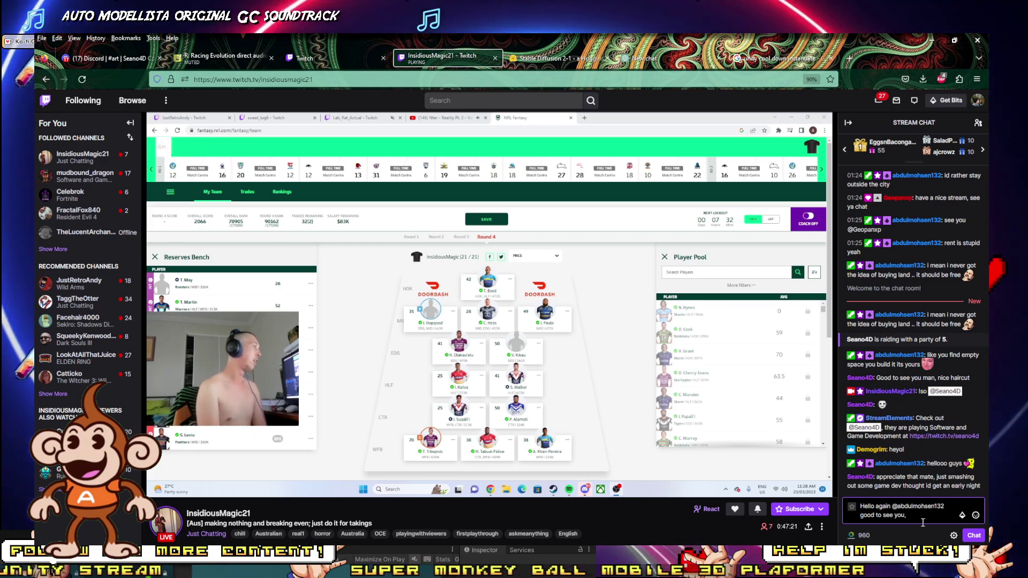
key("BackSpace")
key("Return")
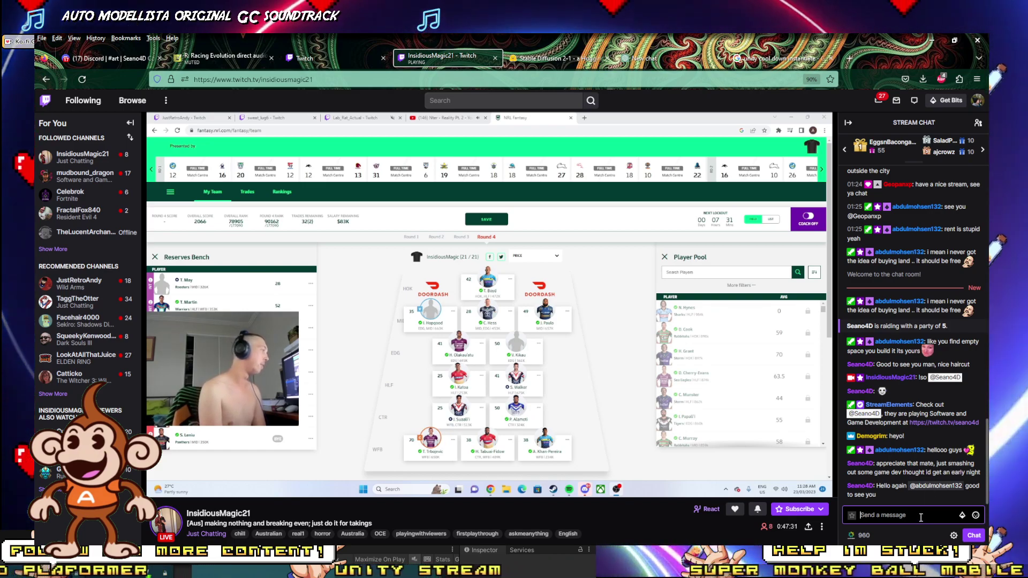
Send the chat message "yeah, monkey ball / banjo type getting, smashing it out quick with the community <3".
type("yea")
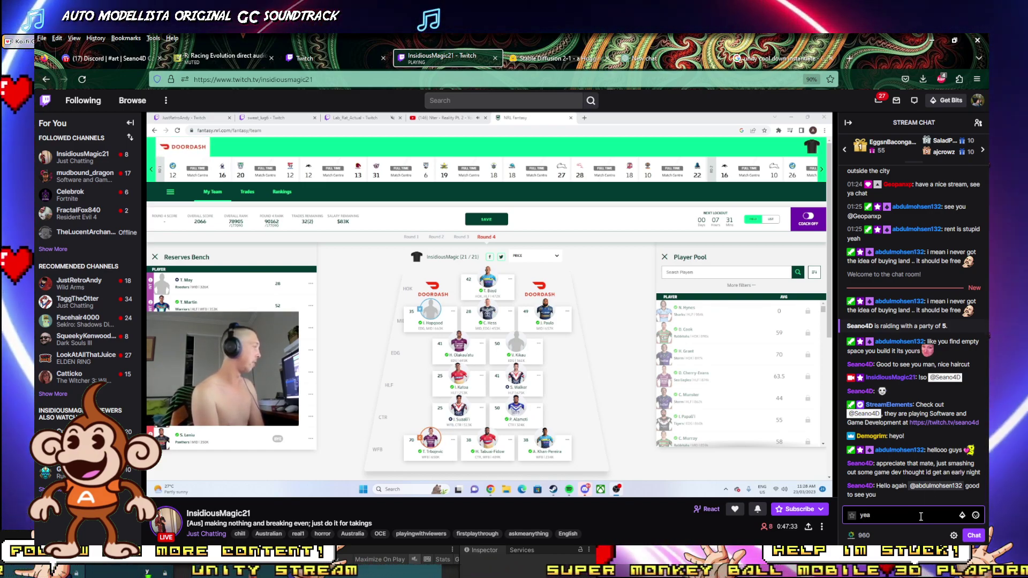
type("h,")
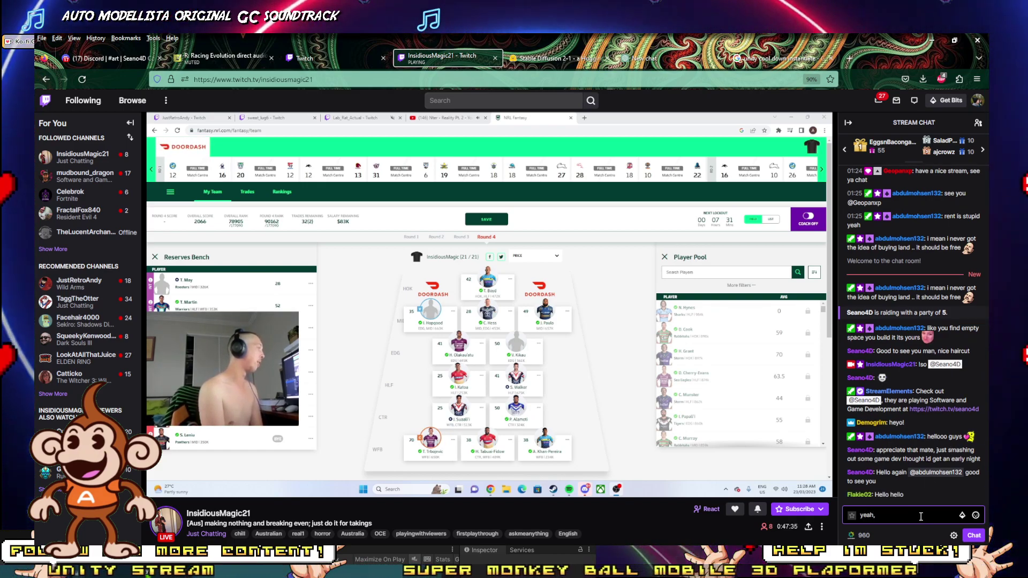
type(" moneyj")
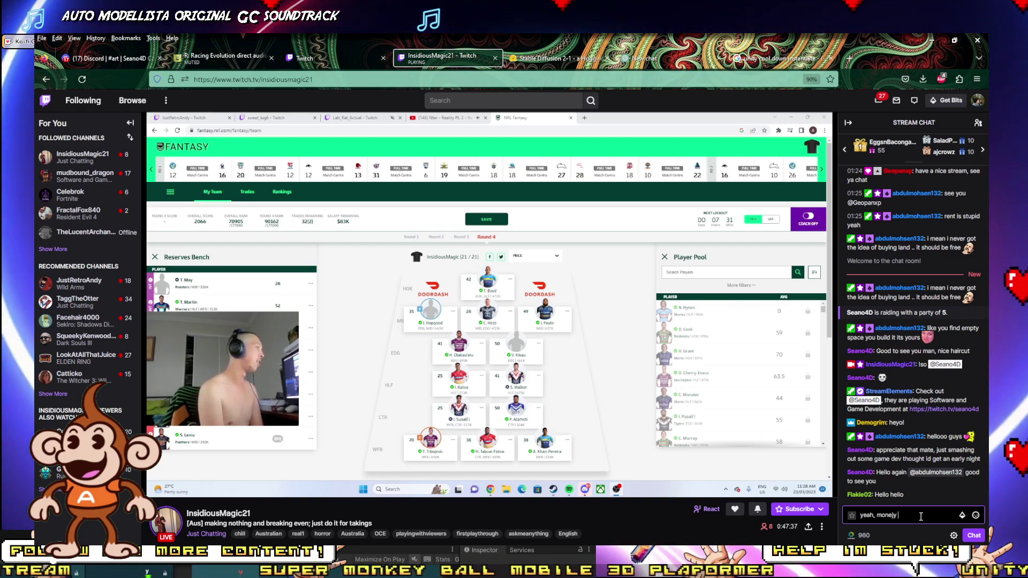
key("BackSpace")
key("BackSpace")
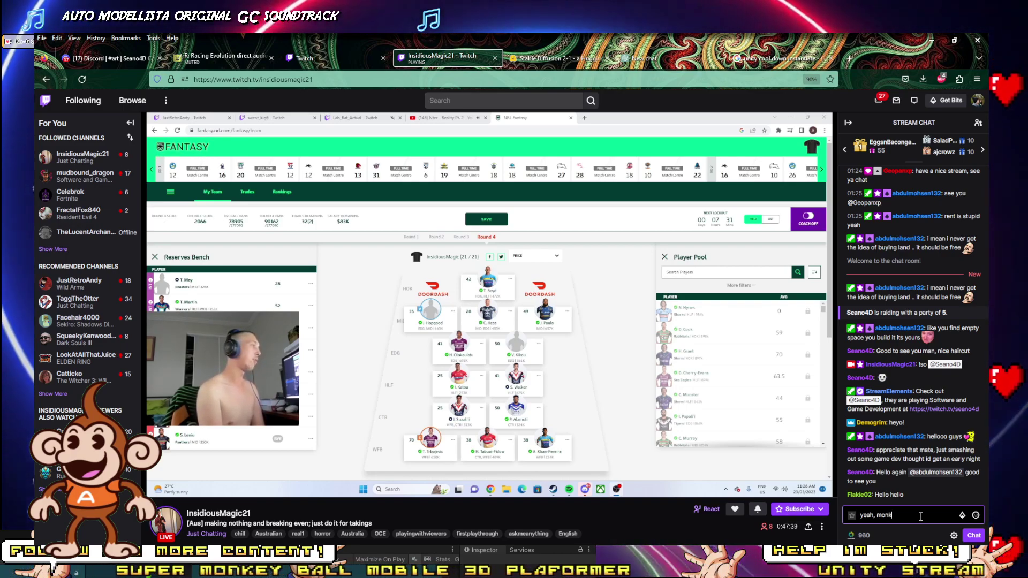
type("ey ball")
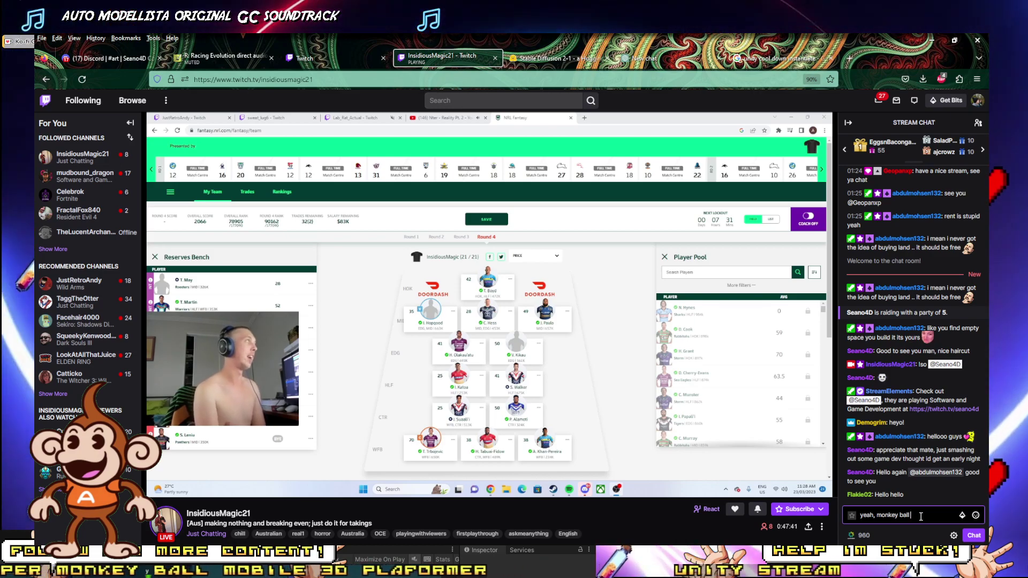
type(" / banjo")
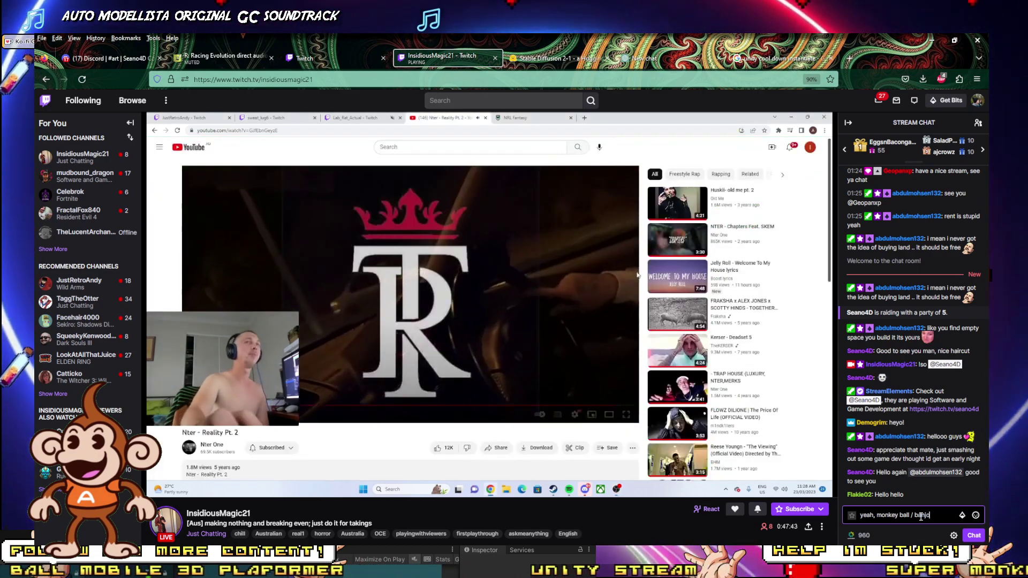
type(" type gett")
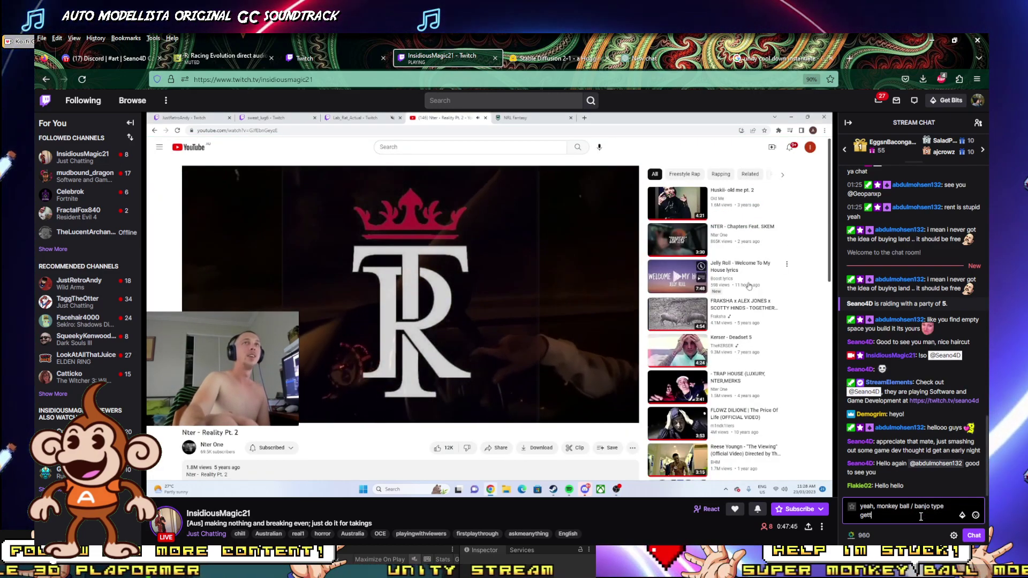
type("ing, smashi")
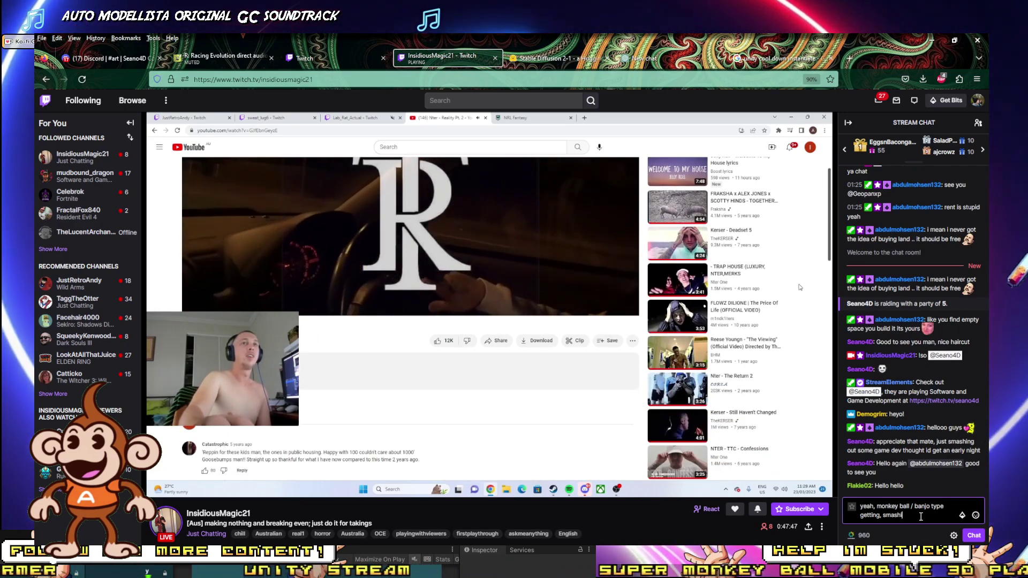
type("ng it out qu")
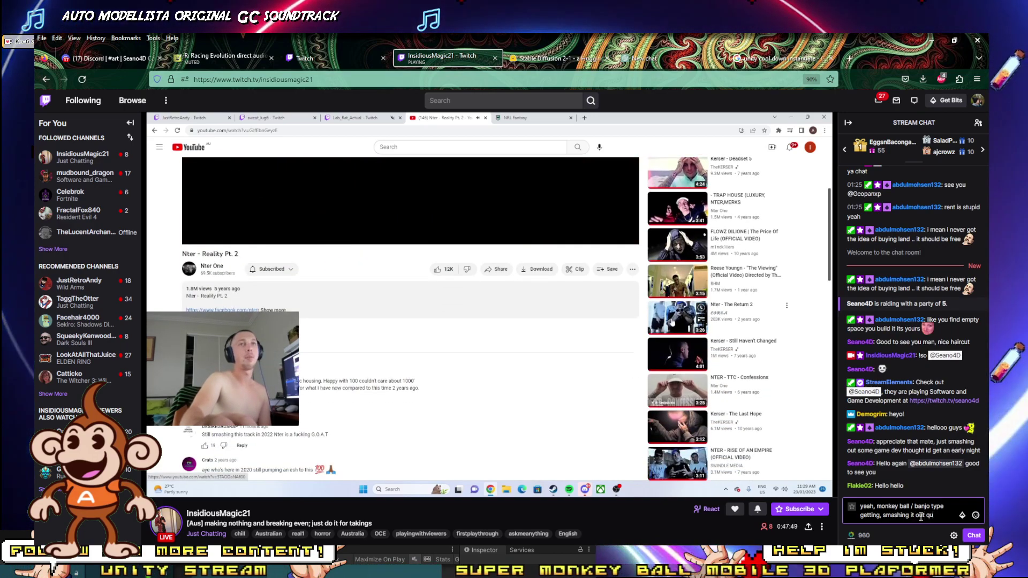
type("ick with the")
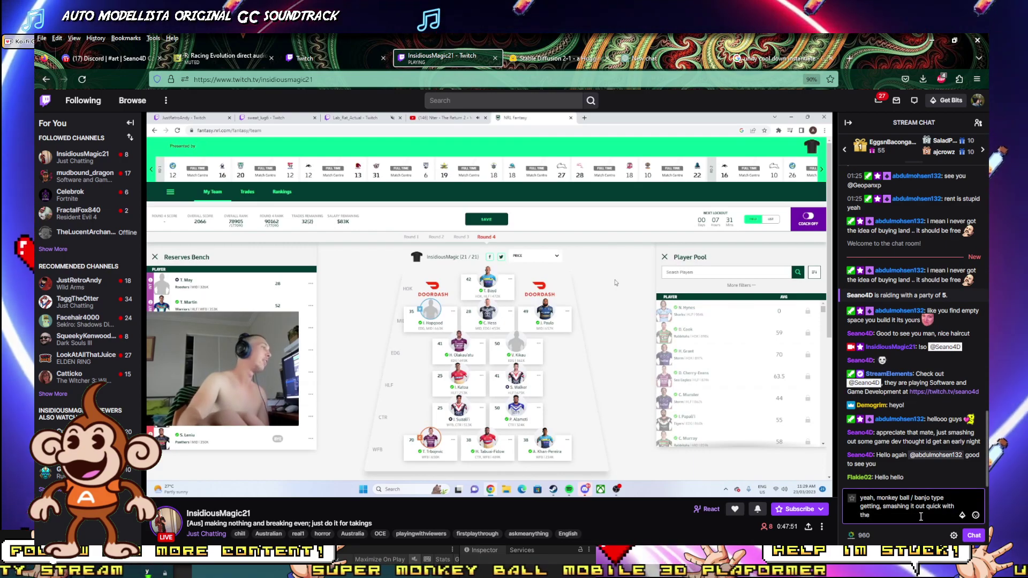
type(" community <3")
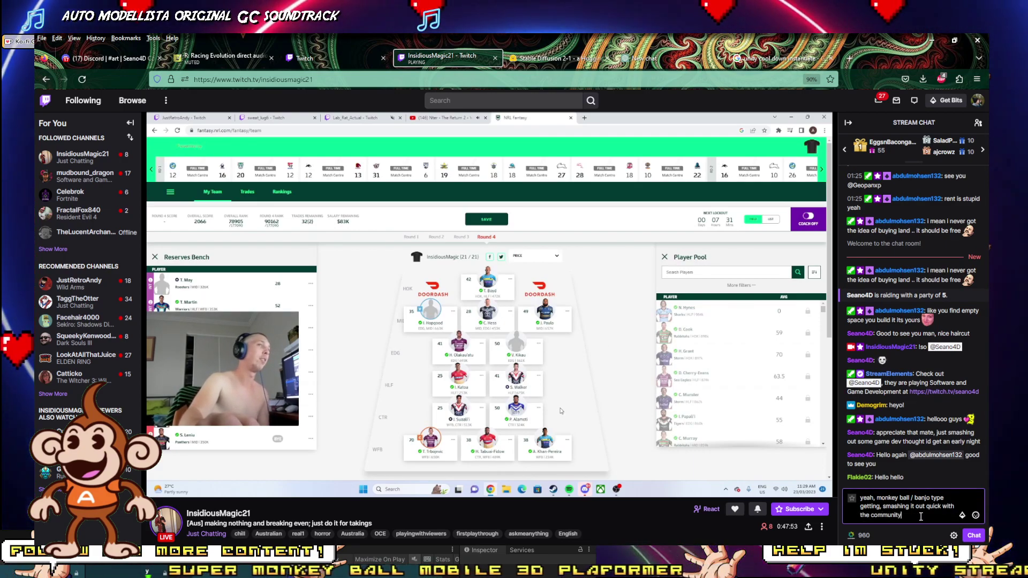
key("Return")
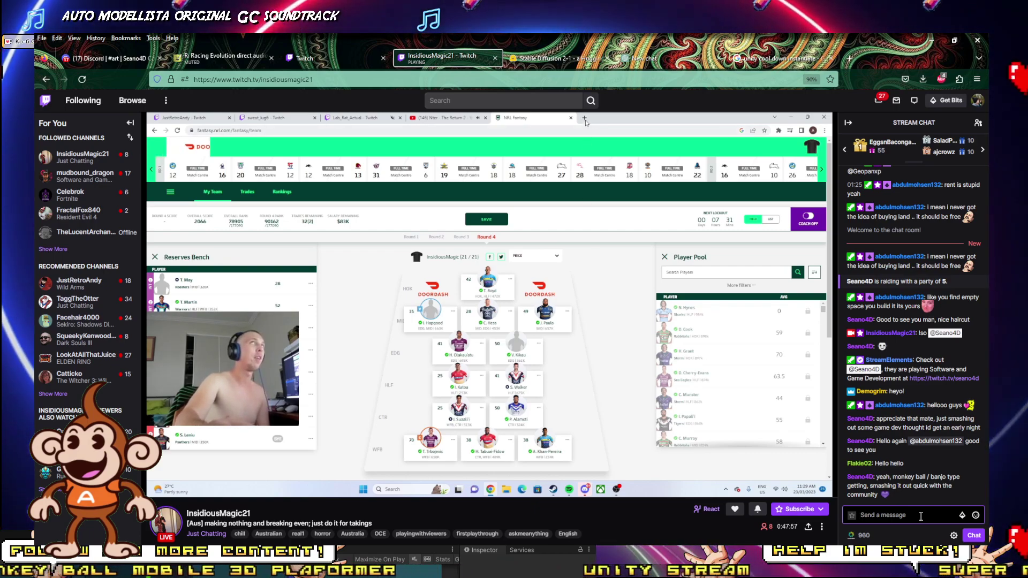
Send the follow-up chat message "for mobile using gyro" in the raided channel.
type("for ml")
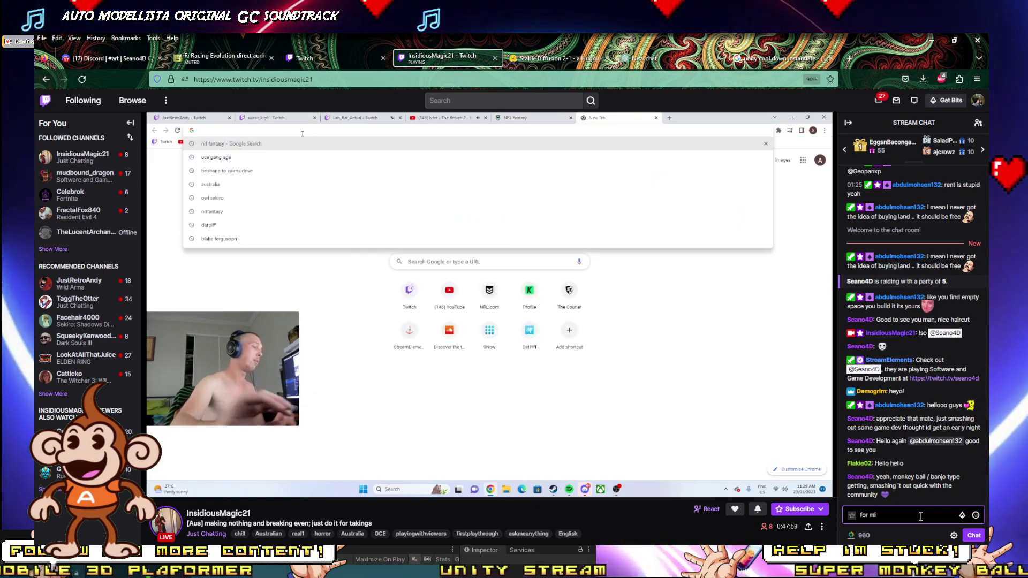
key("BackSpace")
type("obile usi")
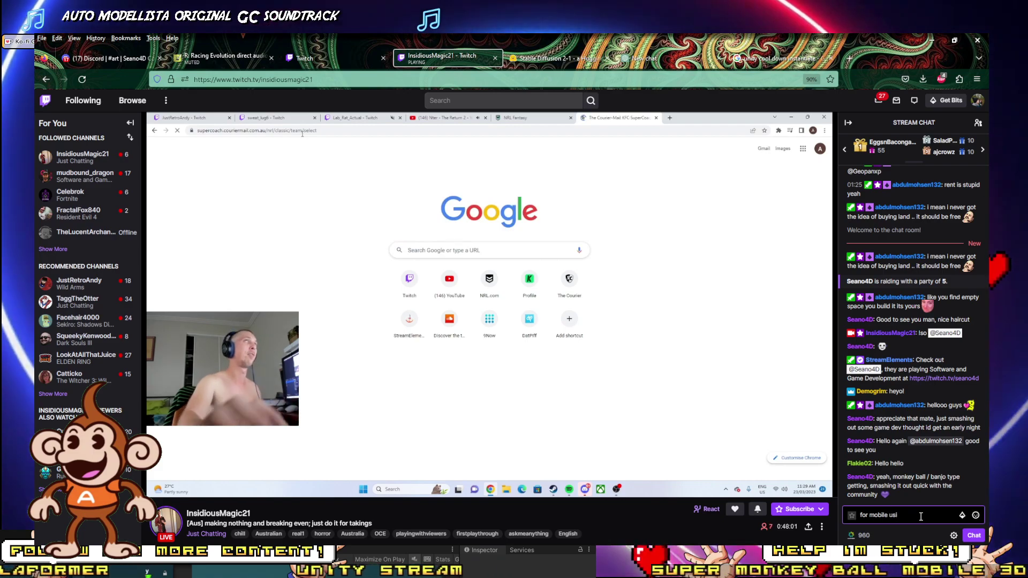
type("ng gyro")
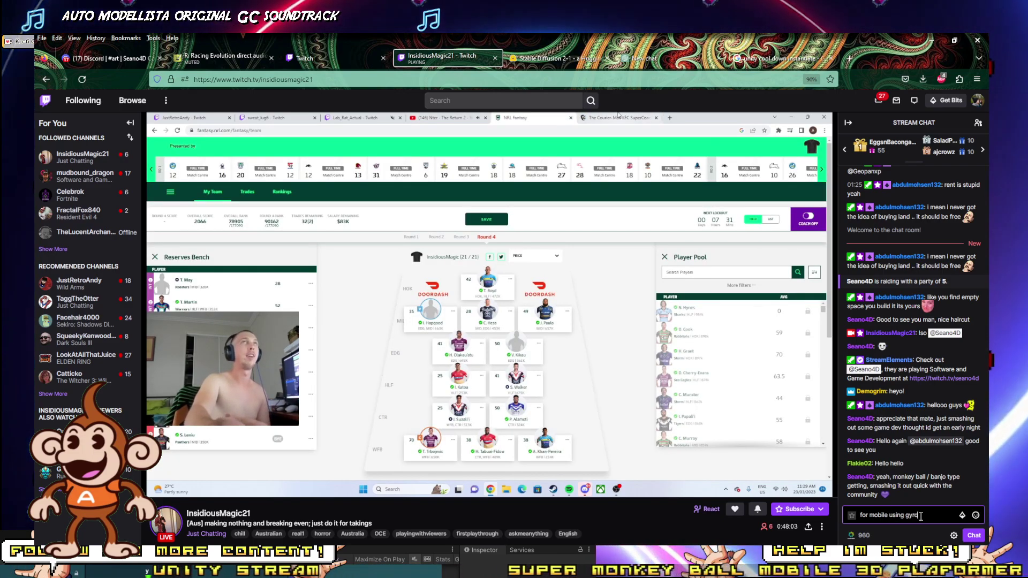
key("Return")
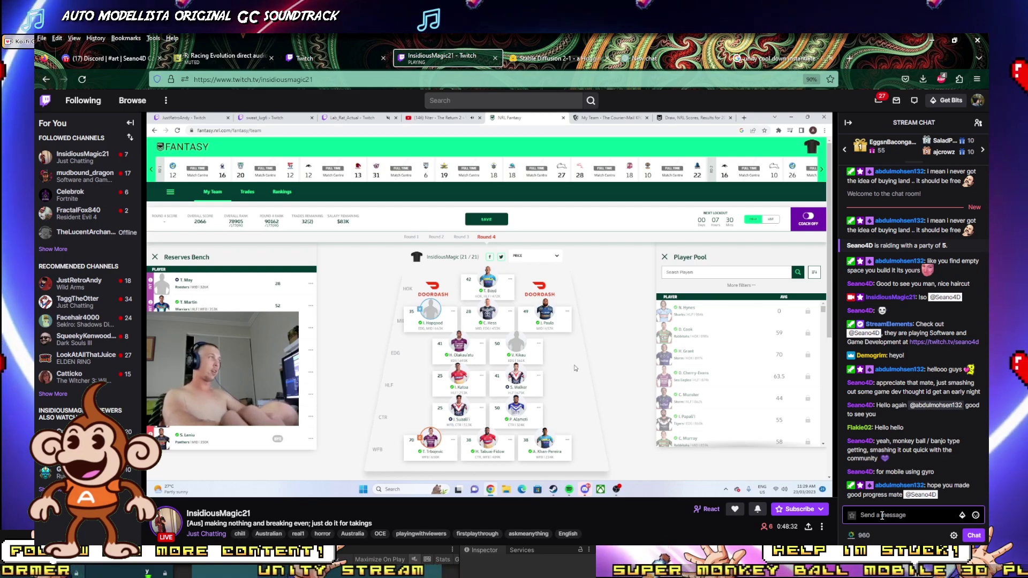
type("the me")
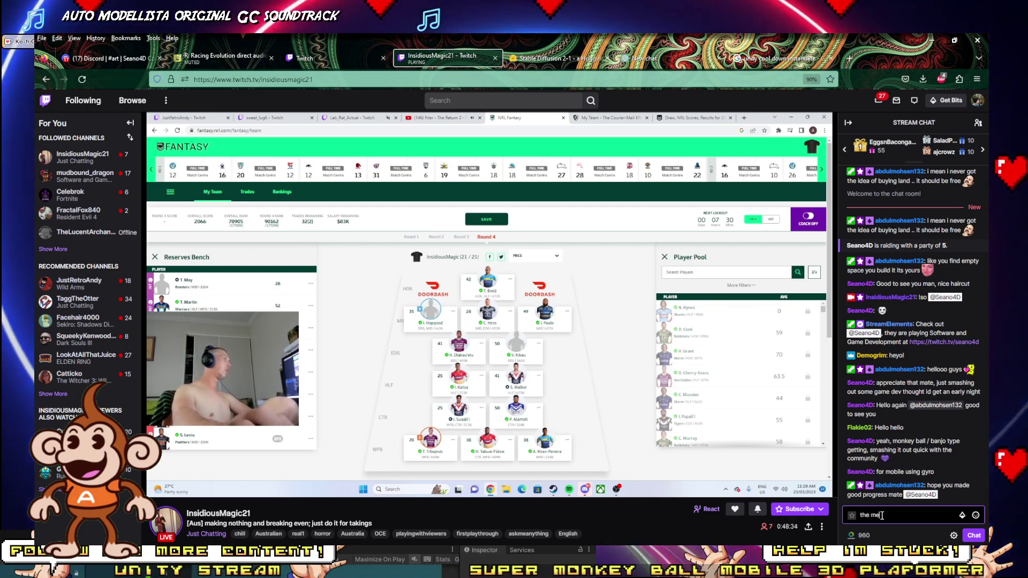
key("BackSpace")
key("BackSpace")
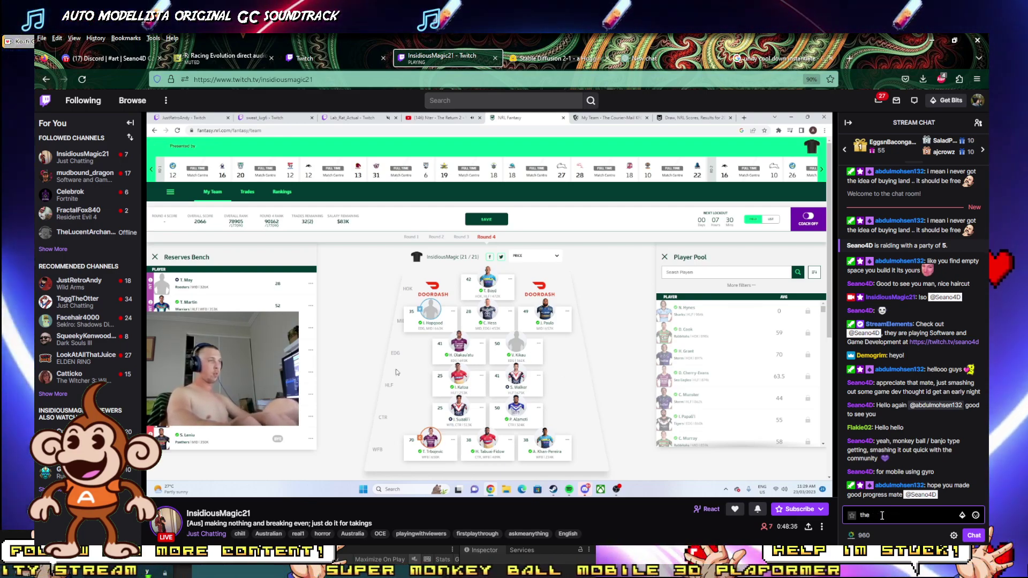
type("s")
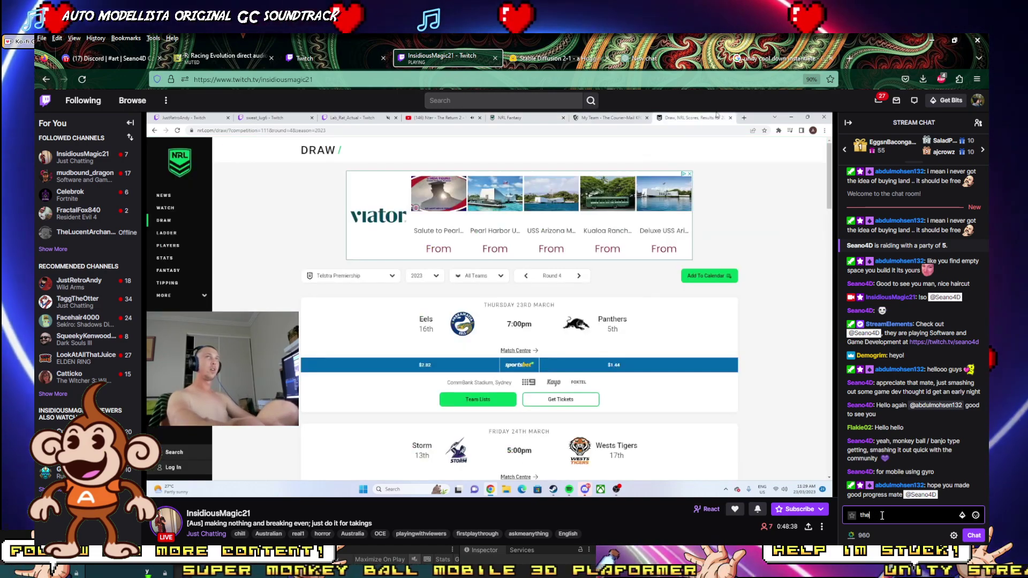
key("BackSpace")
key("BackSpace")
key("BackSpace")
key("BackSpace")
Send the chat message "just getting it ball moving properly took a month, but ive laid down the tracks to stream line the rest of the game".
type("just  getting it mo")
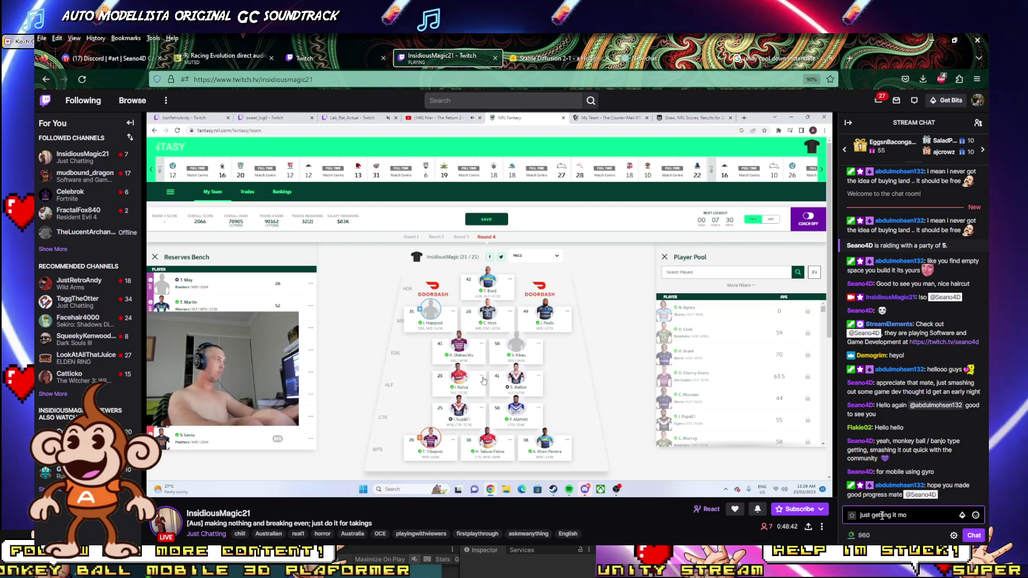
key("BackSpace")
key("BackSpace")
type("ball mov")
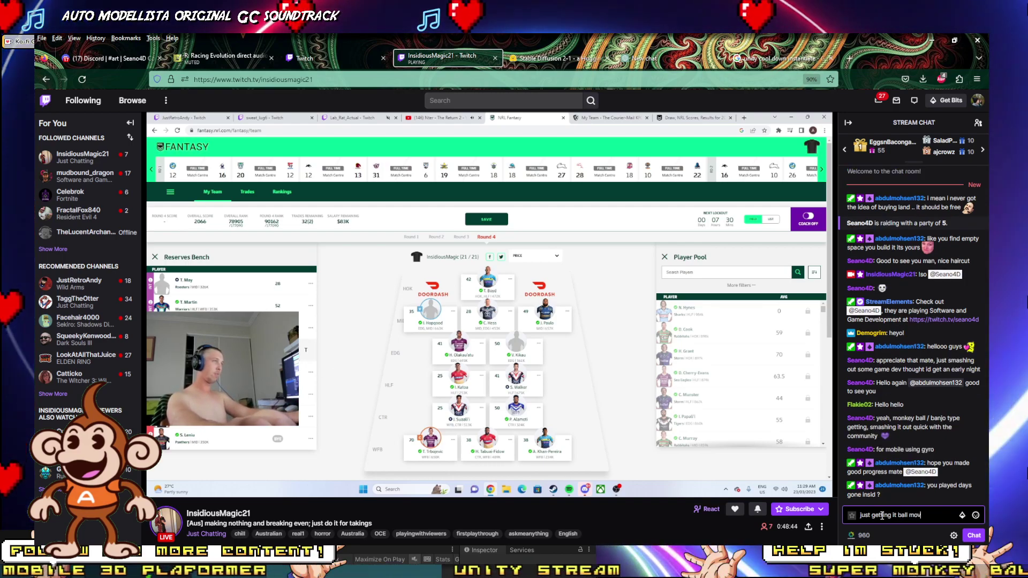
type("ing properly")
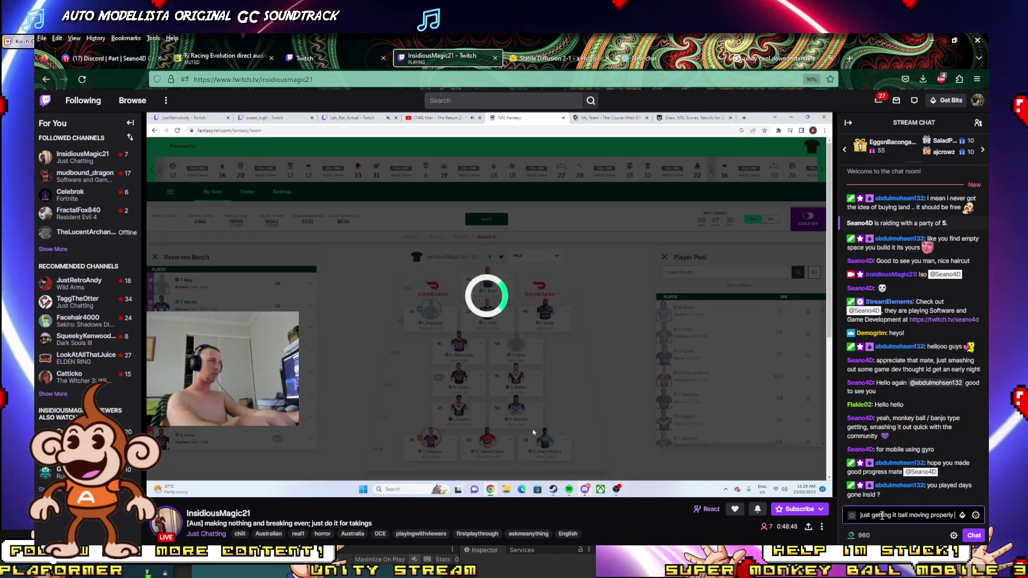
type(" took a month")
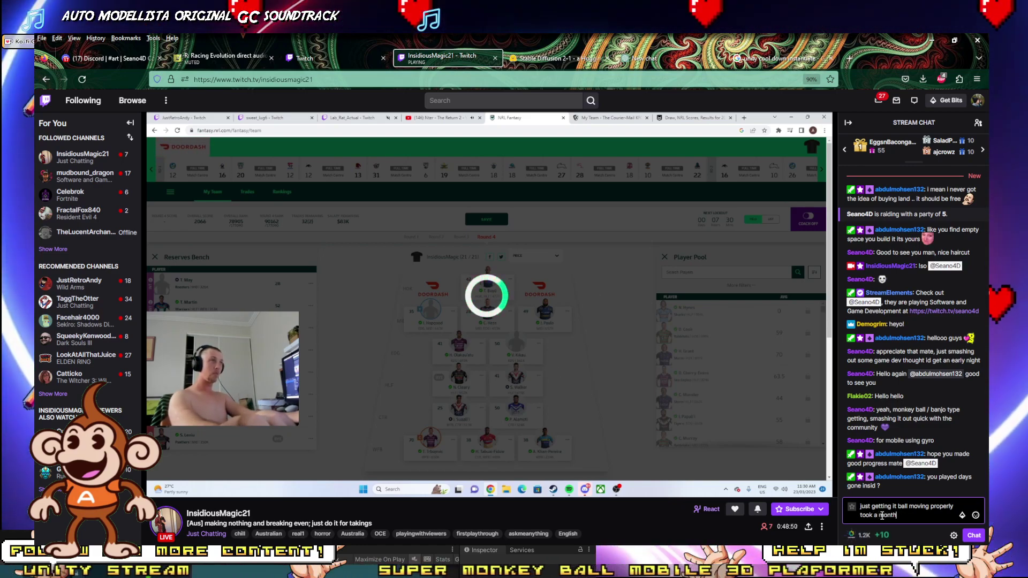
type(", but iv")
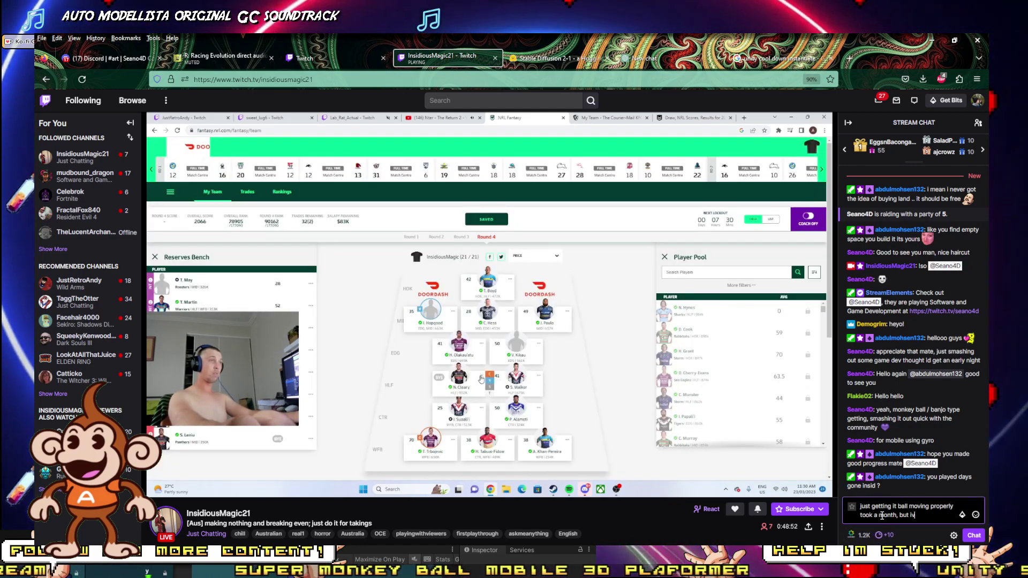
type("e laid do")
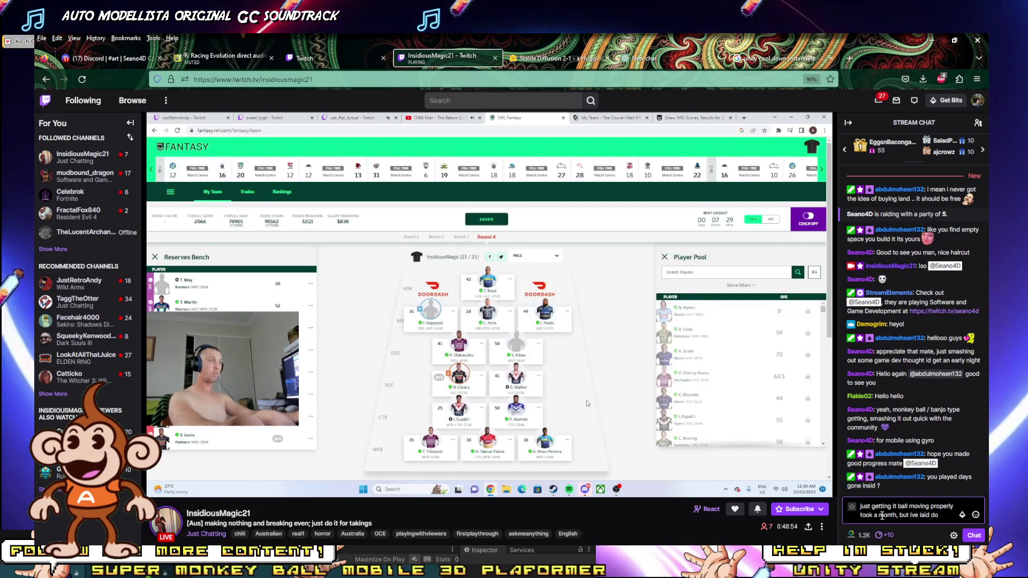
type("wn the tracks")
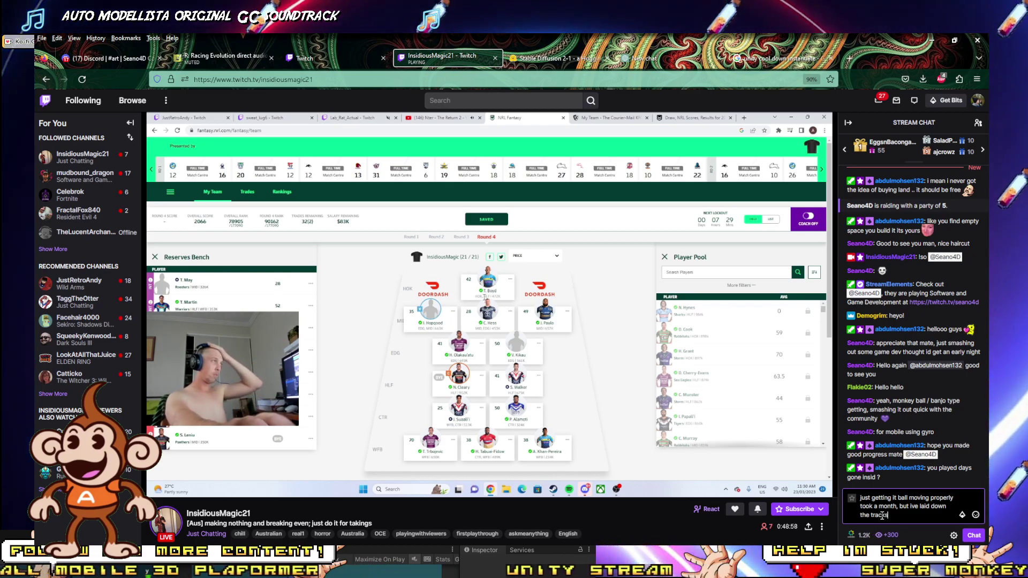
type(" to stram")
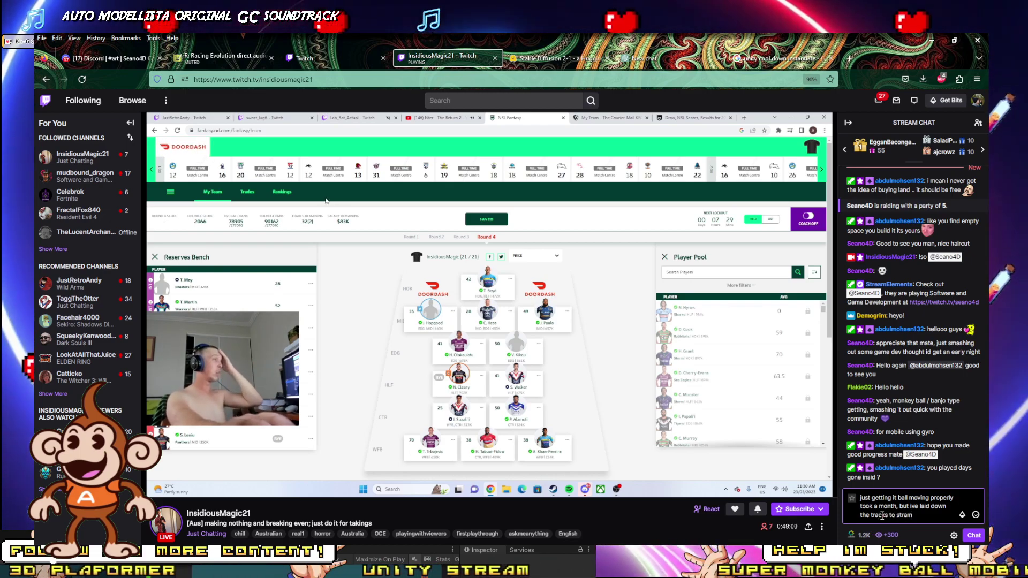
key("BackSpace")
key("BackSpace")
type("ea")
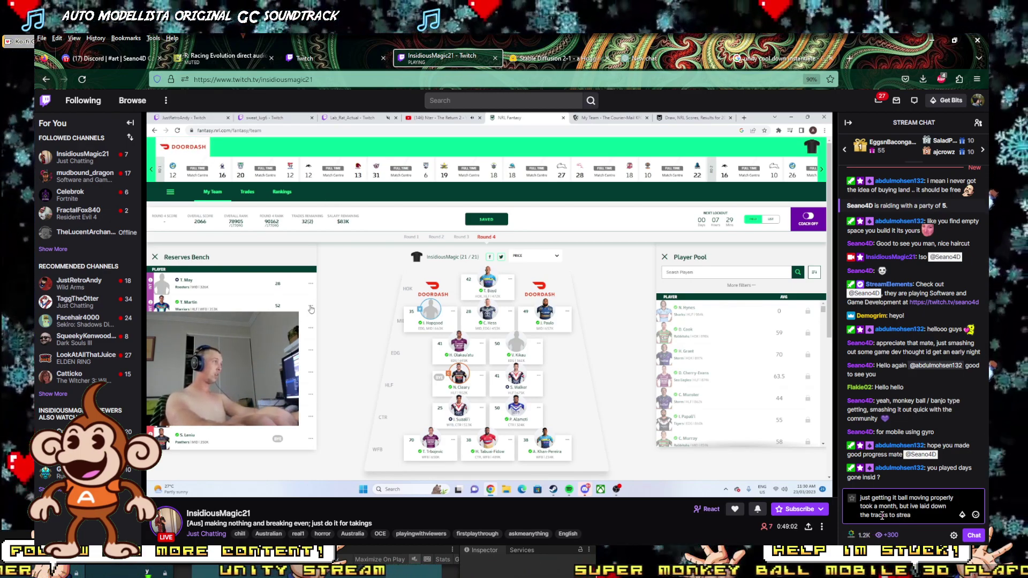
type("m line the re")
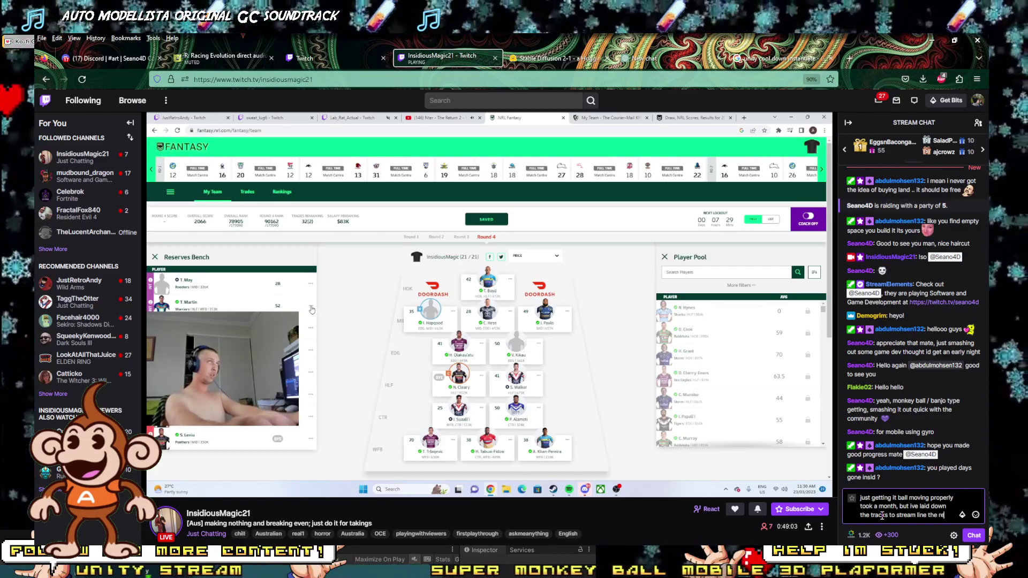
type("st of the game")
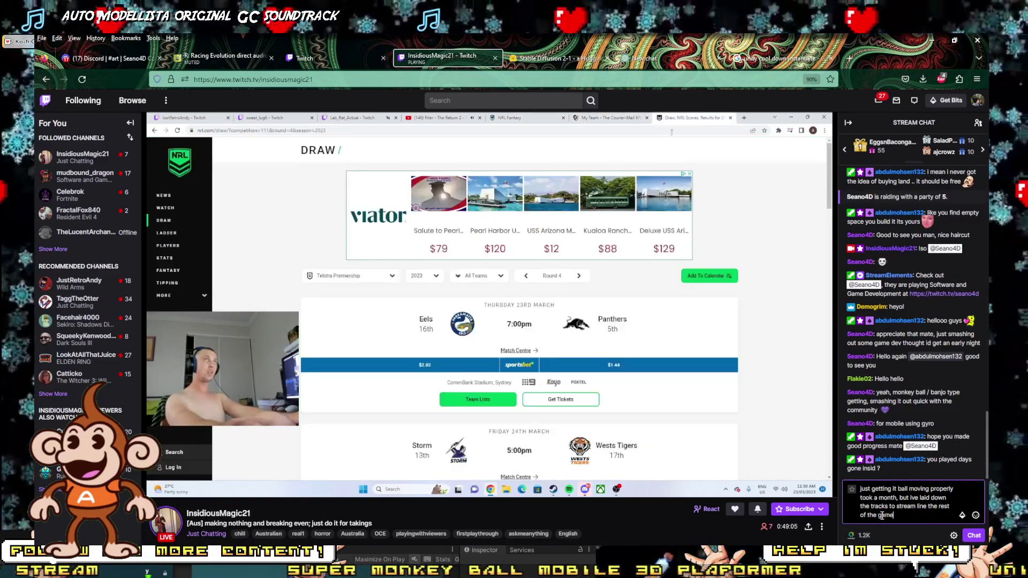
key("Return")
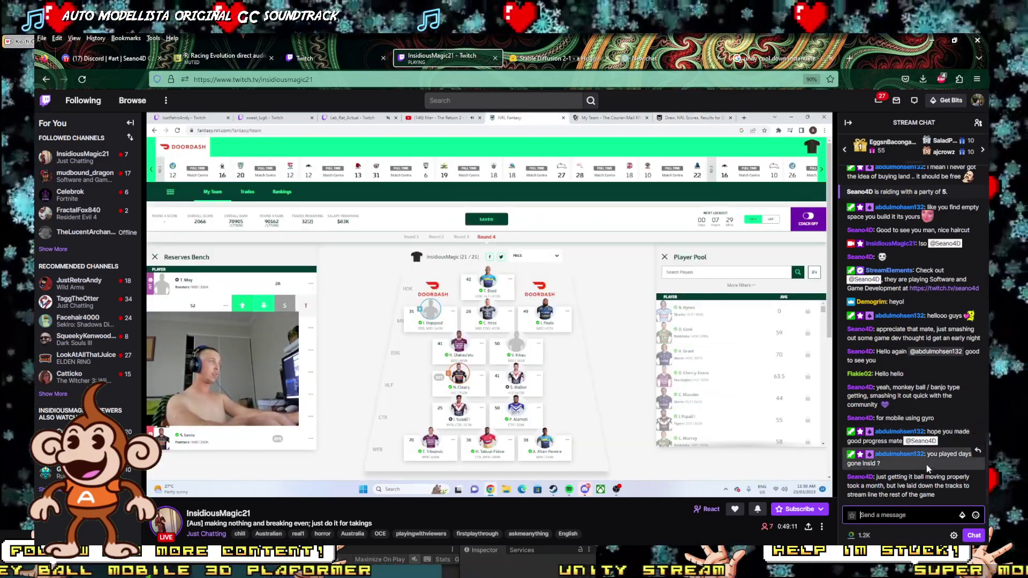
Reply to the "hope you made good progress mate" message with "yeah real good progress today mate everyone chips in and helps <3 thanks mate".
left_click(975, 428)
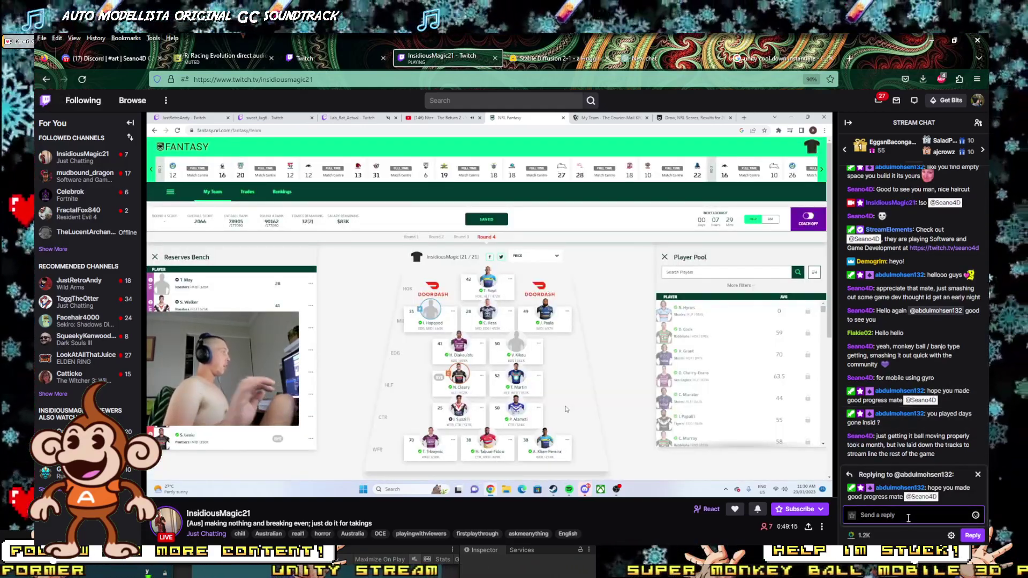
type("yeah r")
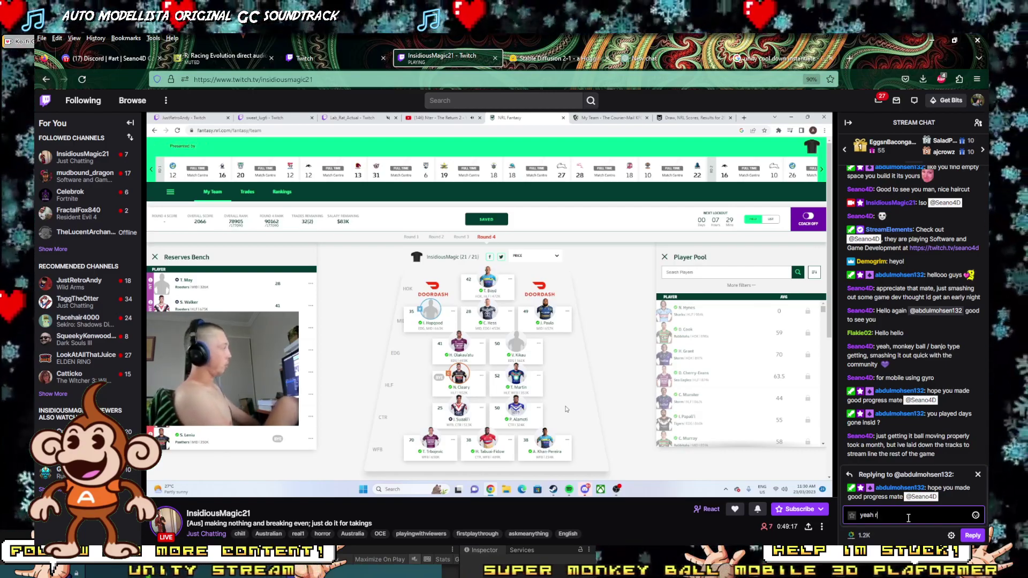
type("eal good p")
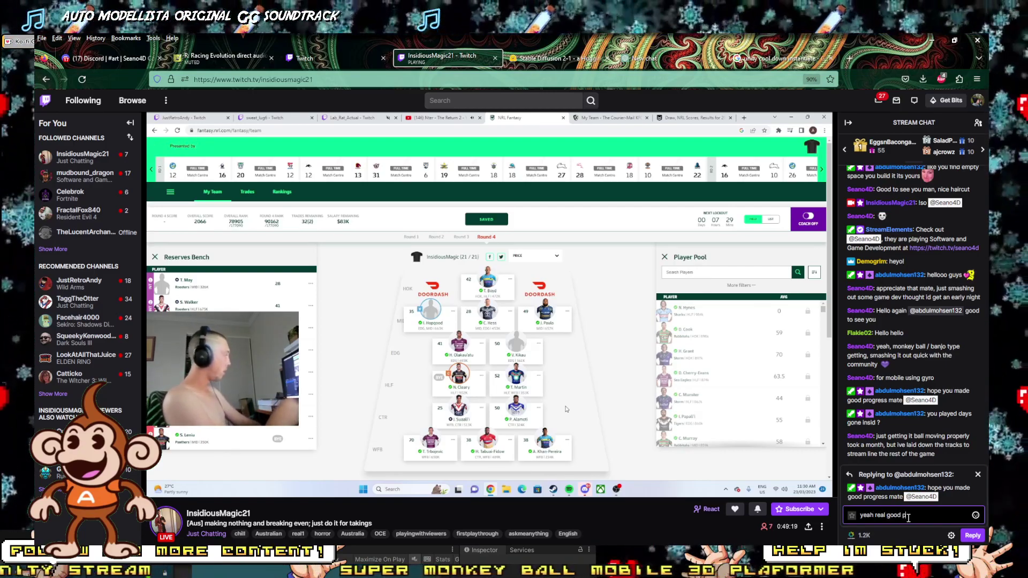
type("rogress today mate everyone chips in and helps")
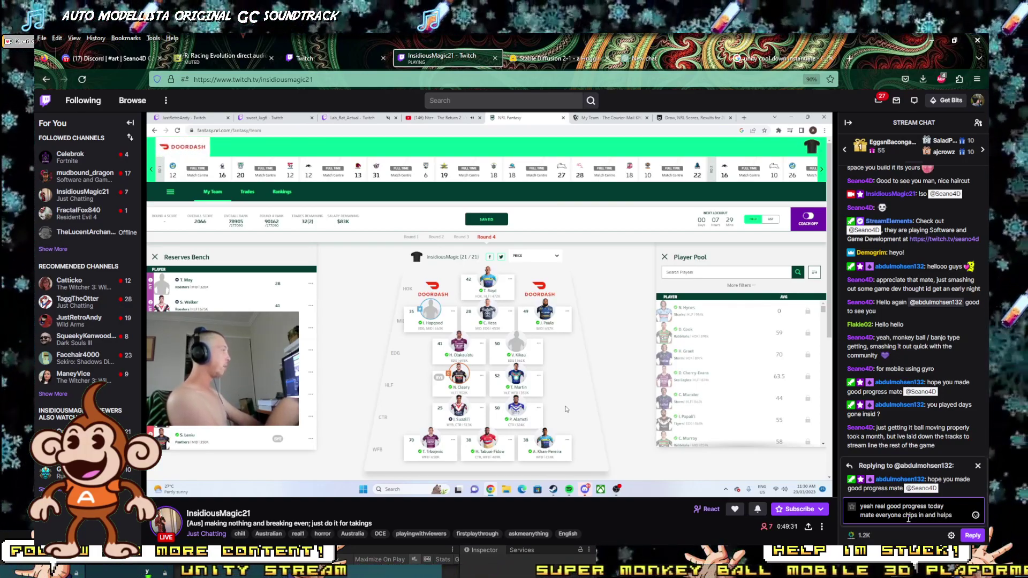
type("<3")
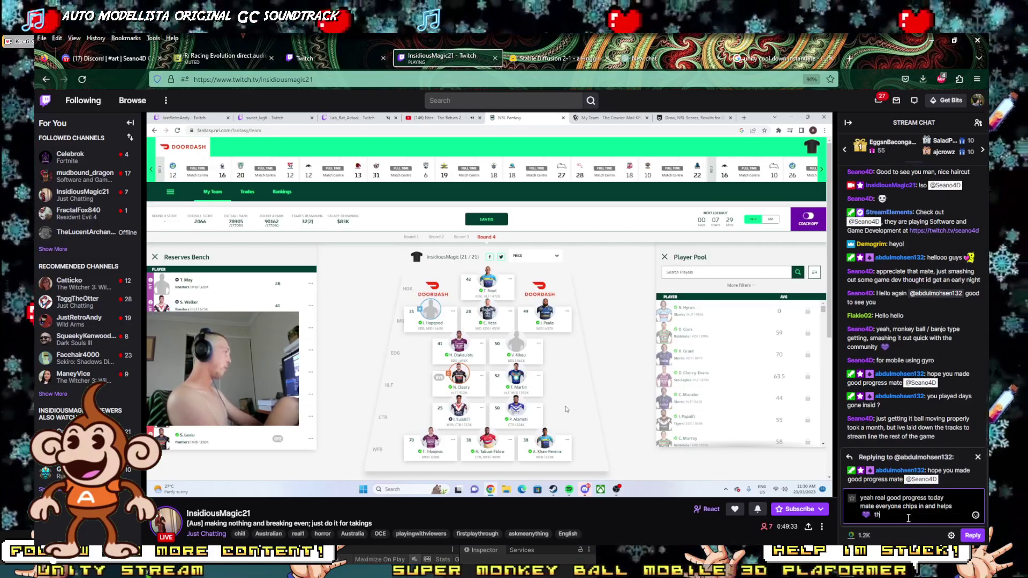
type(" thanks mat")
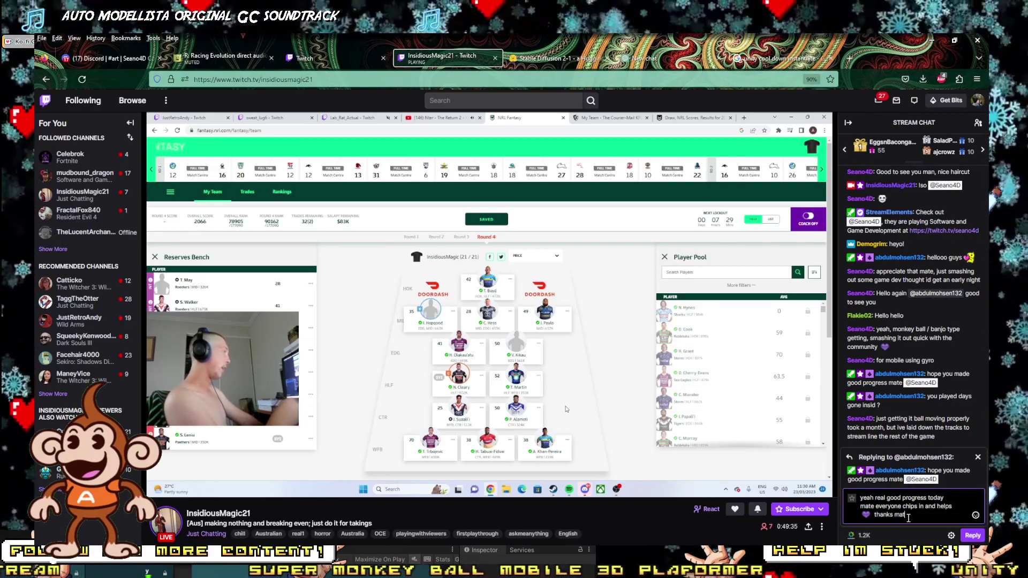
type("e")
key("Return")
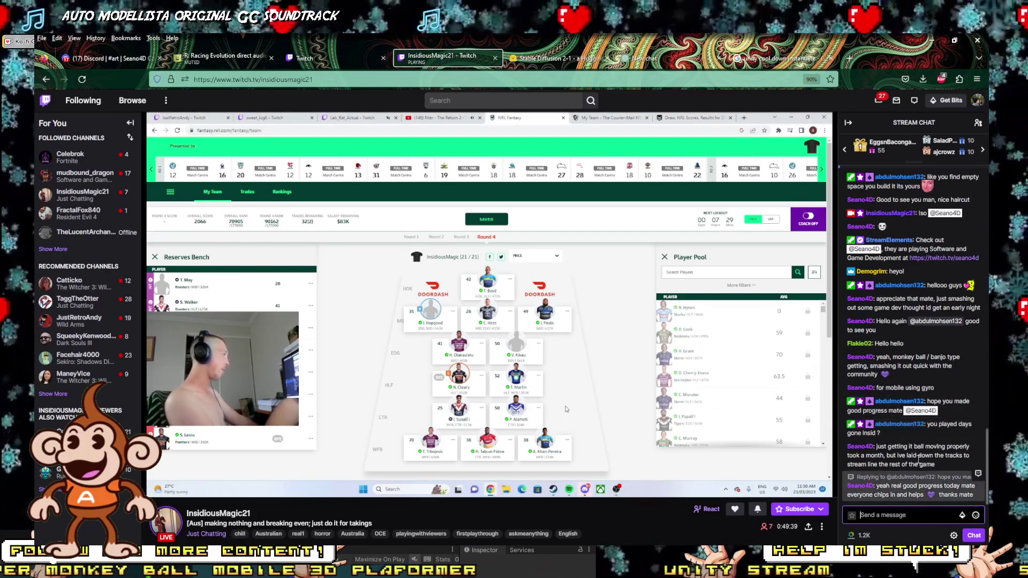
Send the chat message "over 100 but thi is my first going to store game bro".
left_click(882, 517)
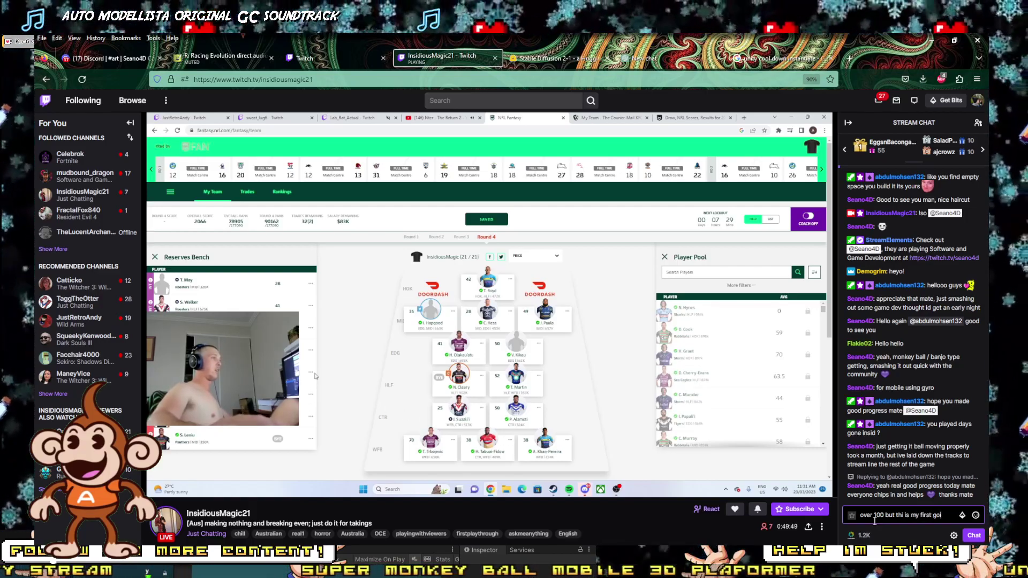
type("store game bro")
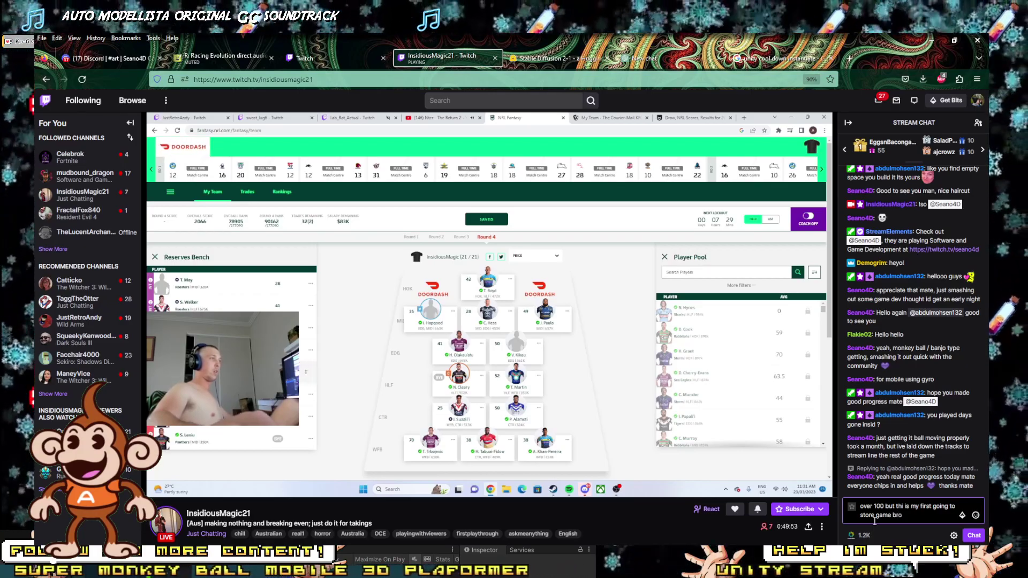
key("BackSpace")
key("BackSpace")
type("ro")
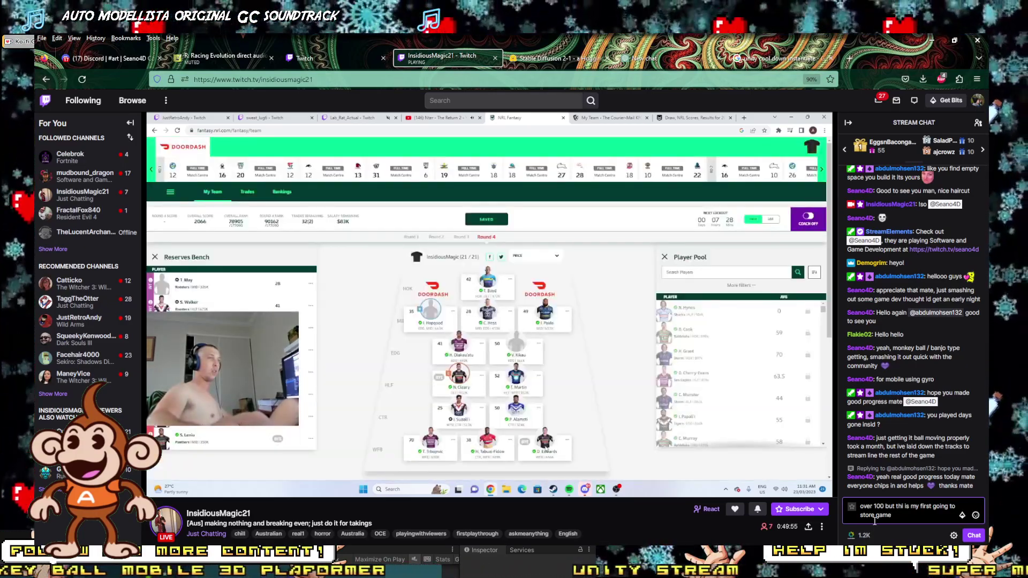
key("Return")
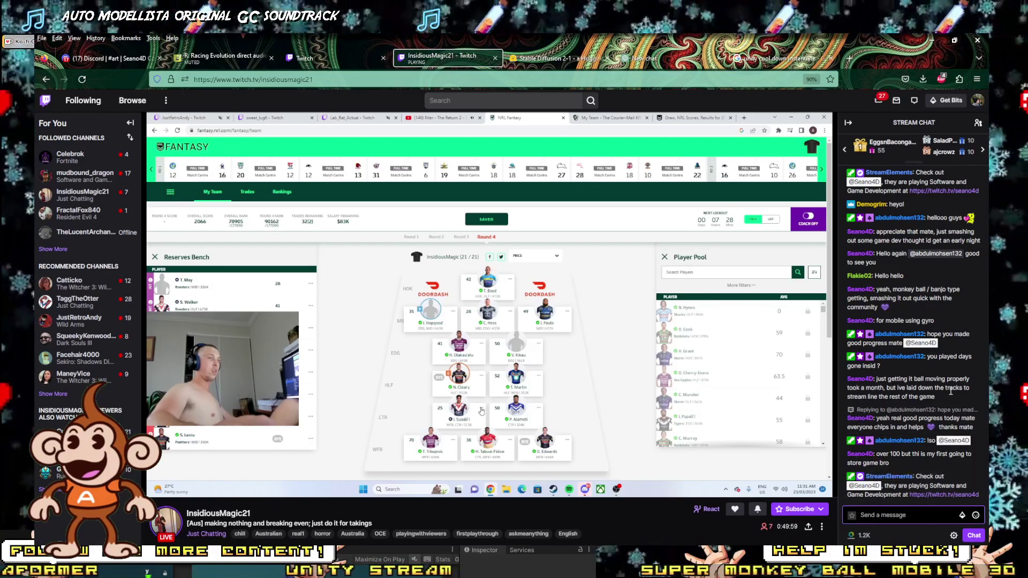
left_click_drag(891, 454, 910, 456)
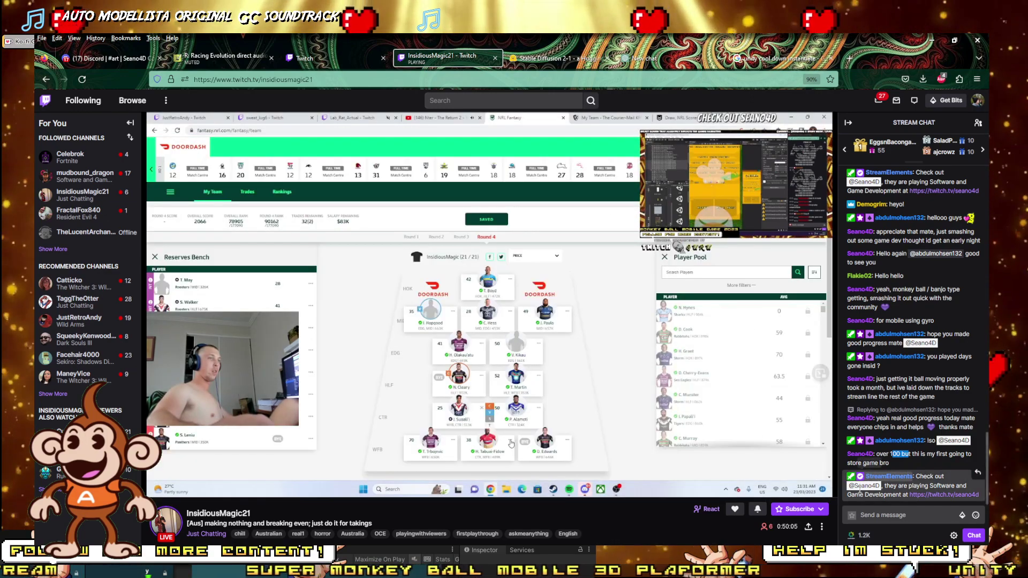
Send the chat message "i need to change that vid haha thats like day 2 vid", followed by "thanks mate".
left_click(886, 515)
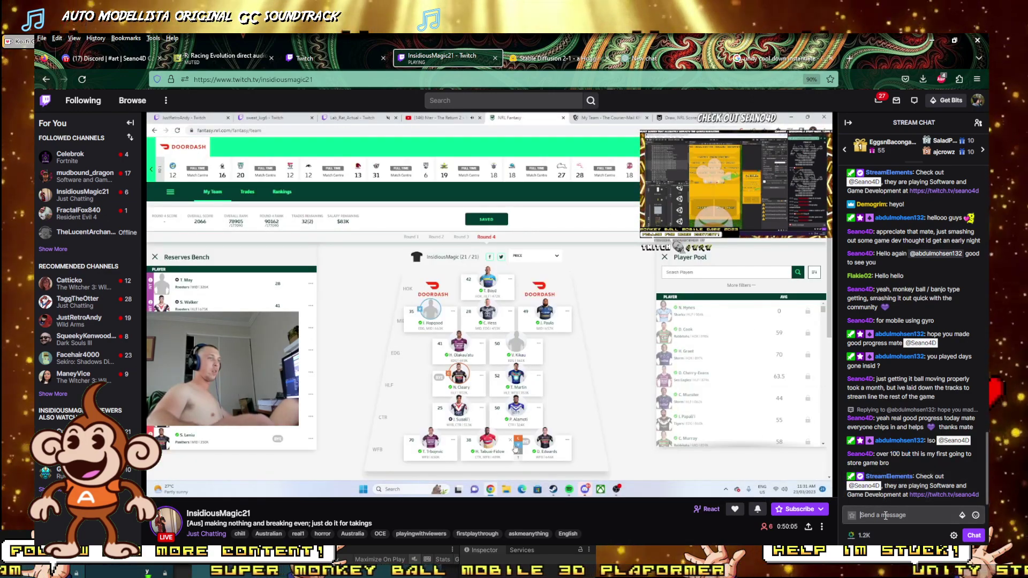
type("i  need to thange that vid")
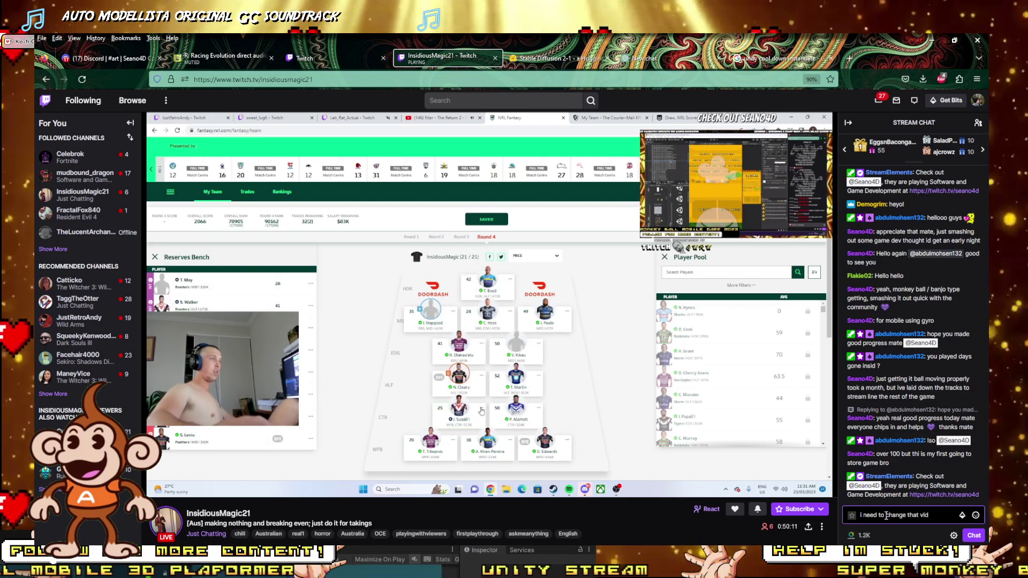
type("ts like day 2 vid")
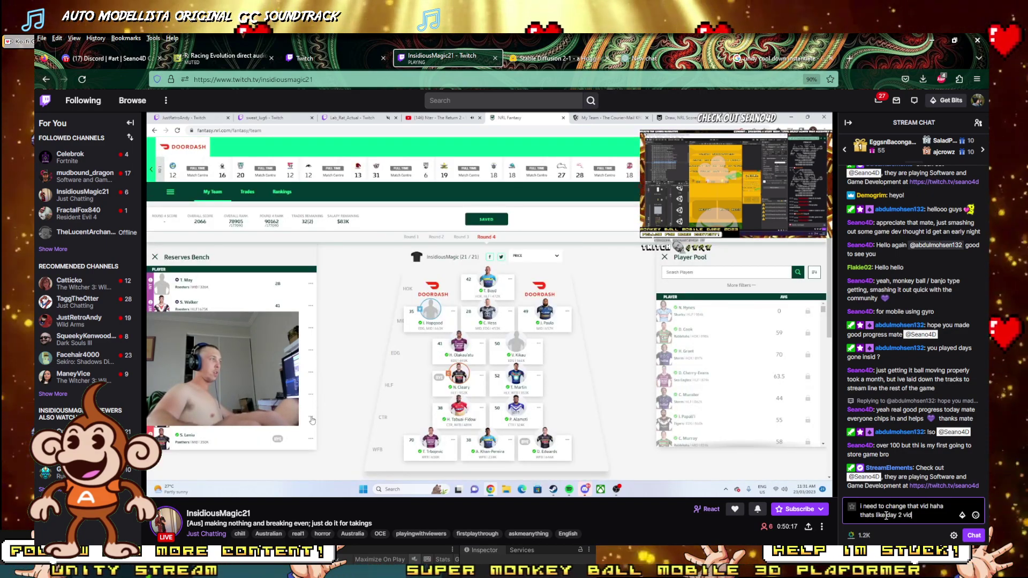
key("Return")
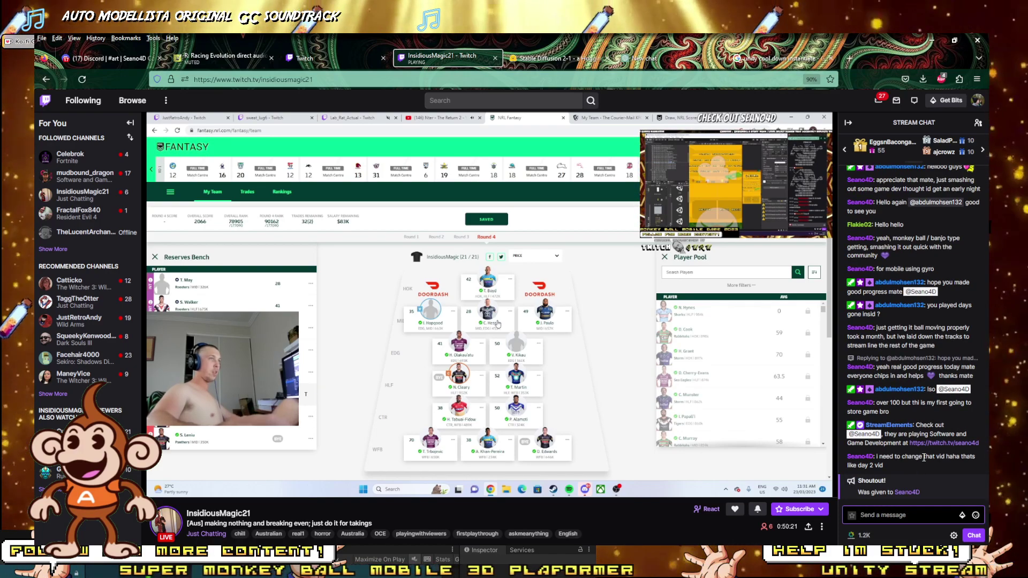
type("thanks")
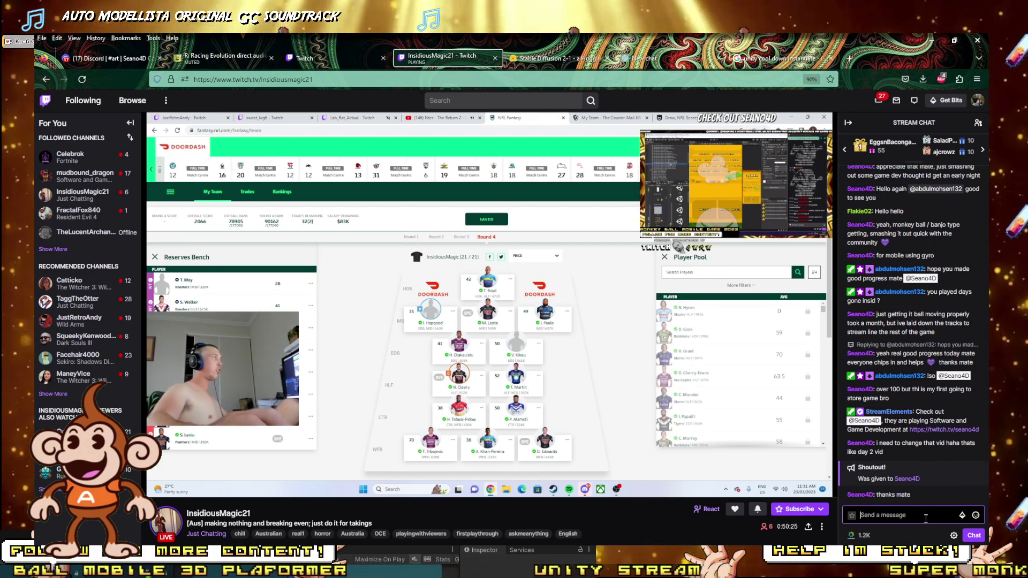
type("surp")
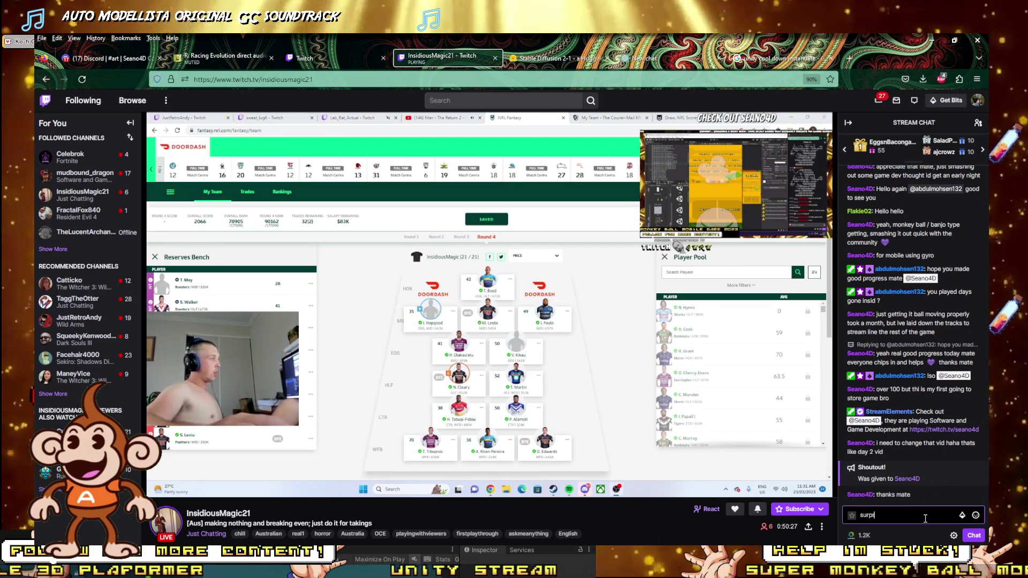
type("rie")
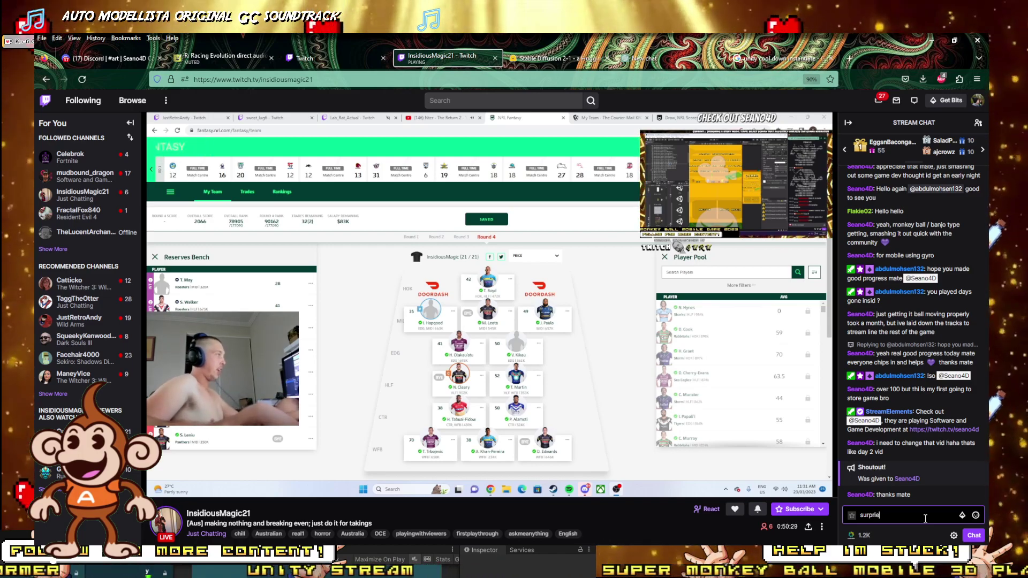
key("BackSpace")
key("BackSpace")
key("BackSpace")
key("BackSpace")
key("BackSpace")
key("BackSpace")
key("BackSpace")
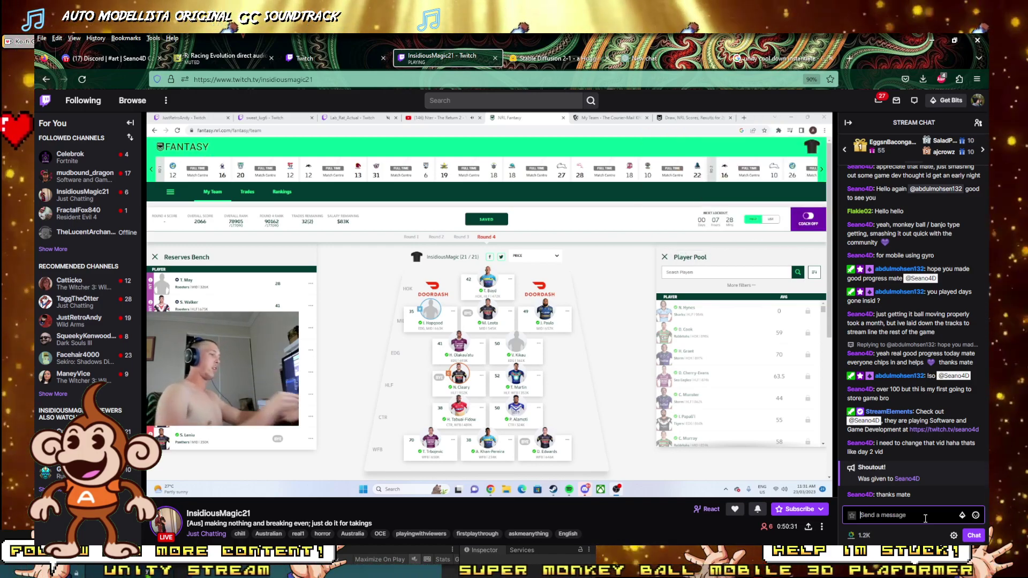
type("@")
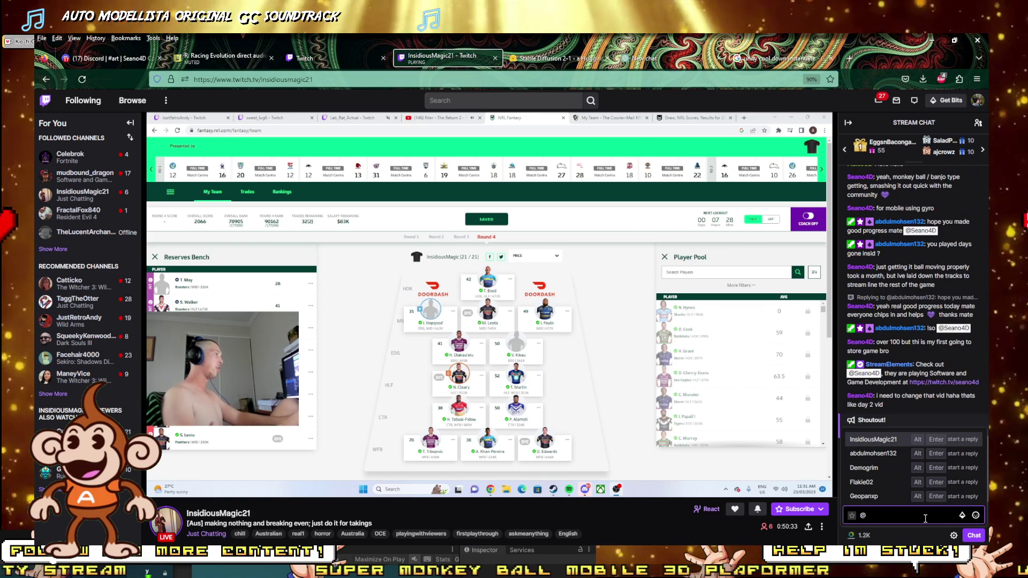
key("BackSpace")
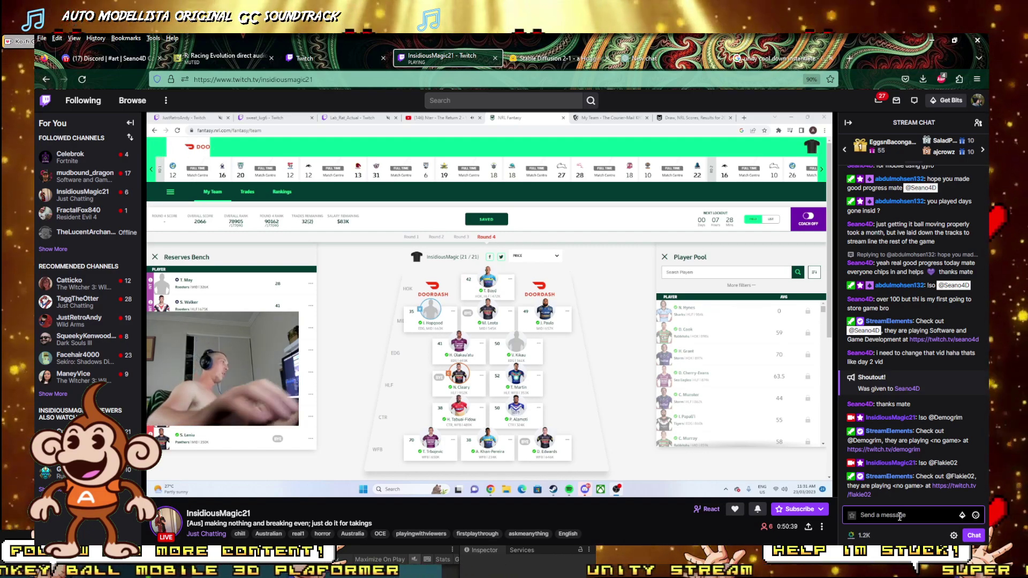
type("@ry")
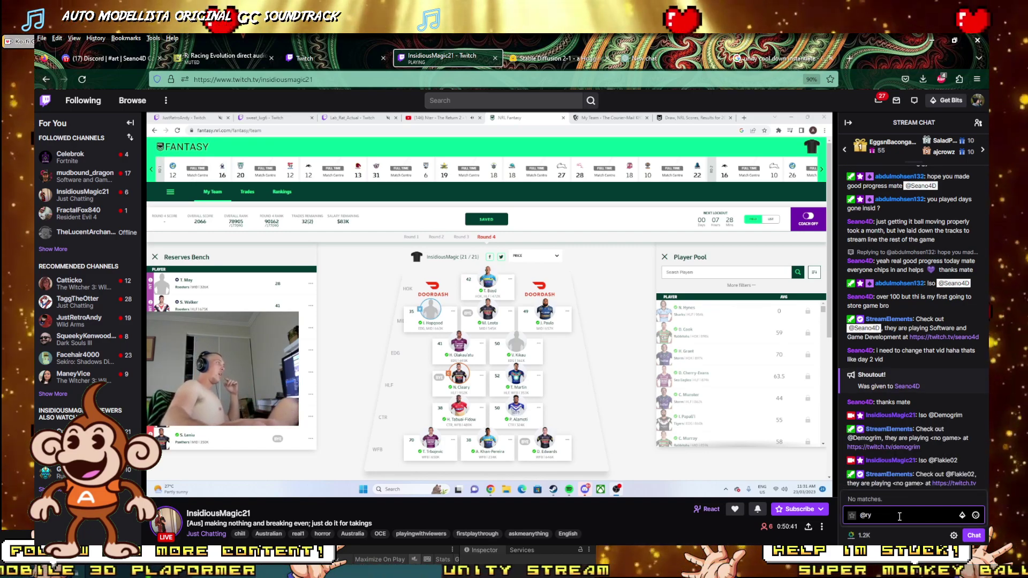
key("BackSpace")
key("BackSpace")
key("BackSpace")
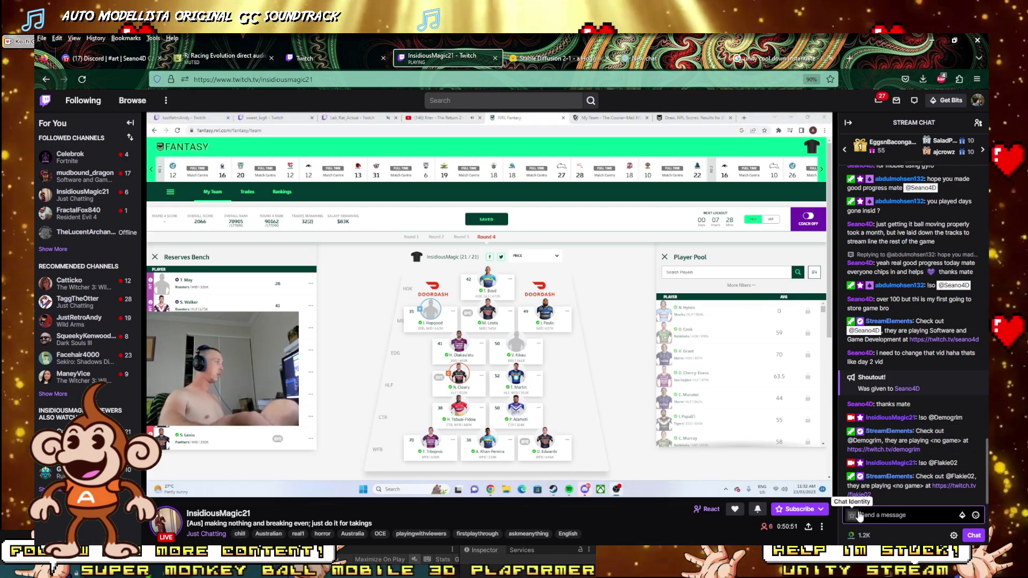
Write "anytime surprised i wasnt following" as a new message in the stream chat.
type("an")
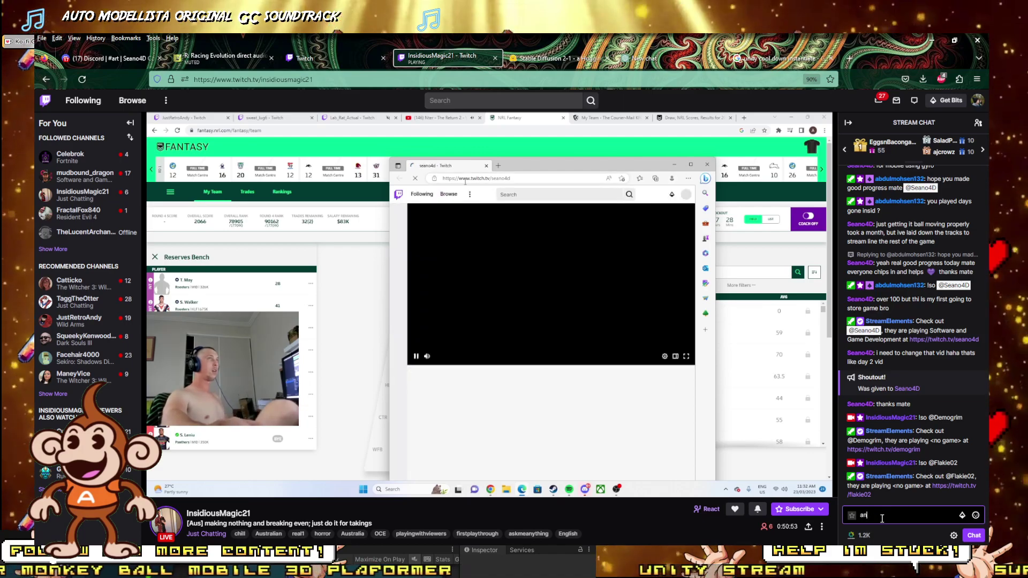
type("ytime su")
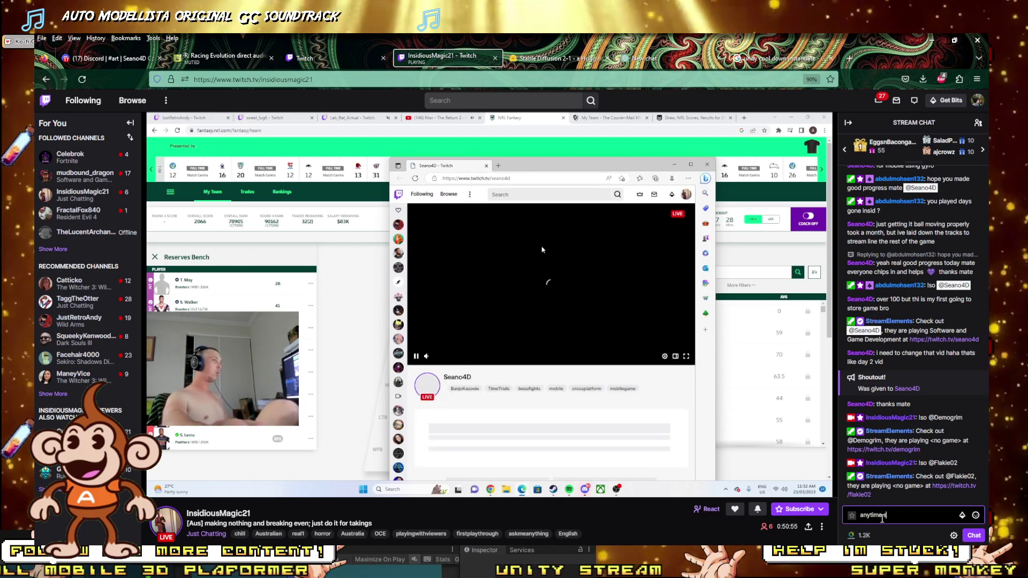
type("rprised i")
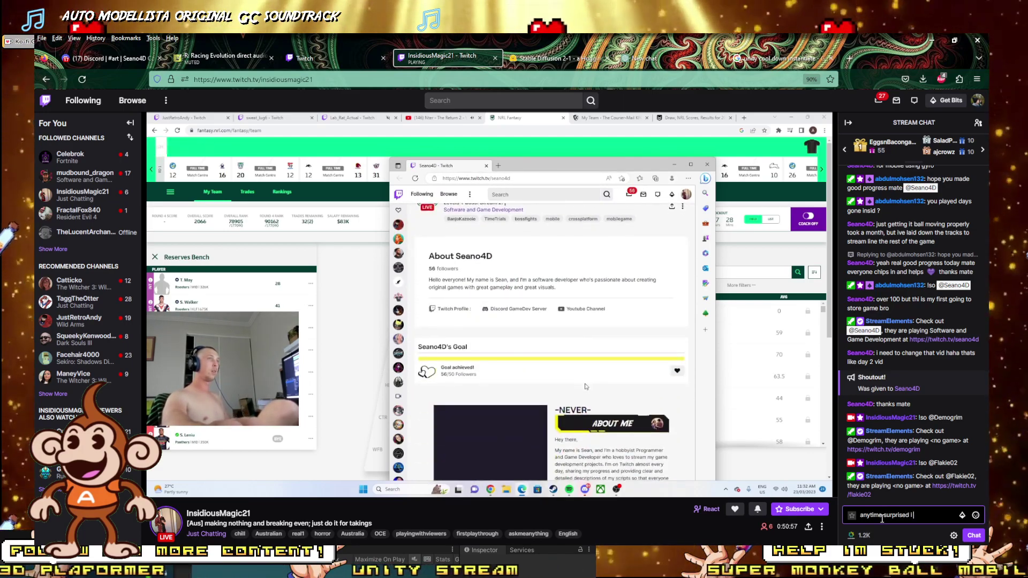
type(" wasnt follo")
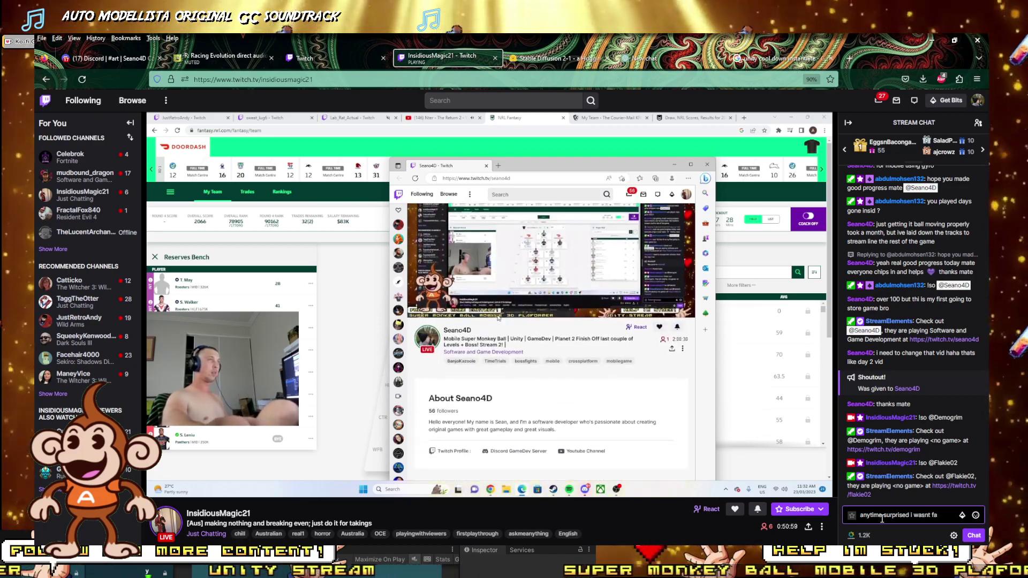
type("wing")
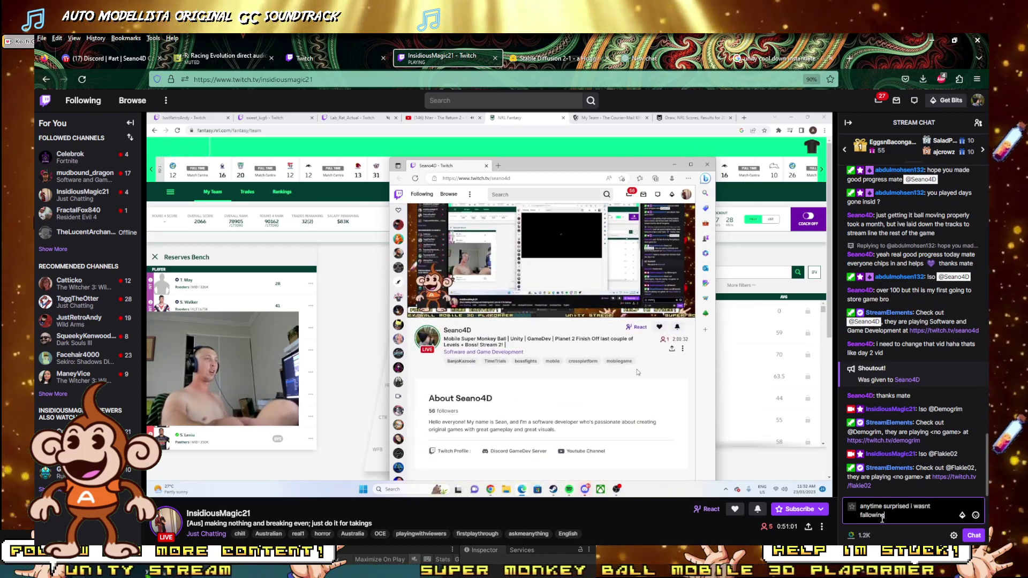
key("BackSpace")
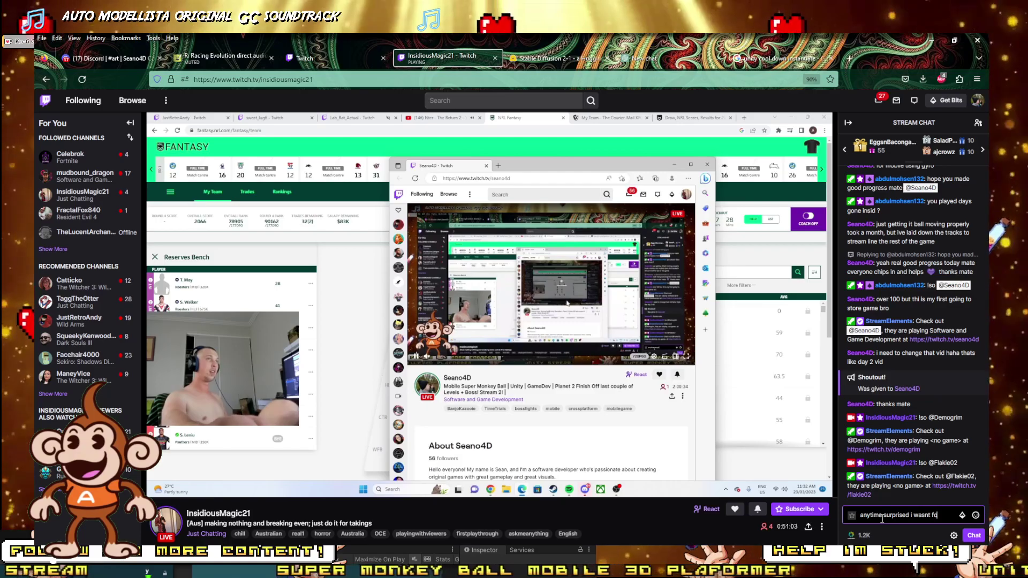
type("wing")
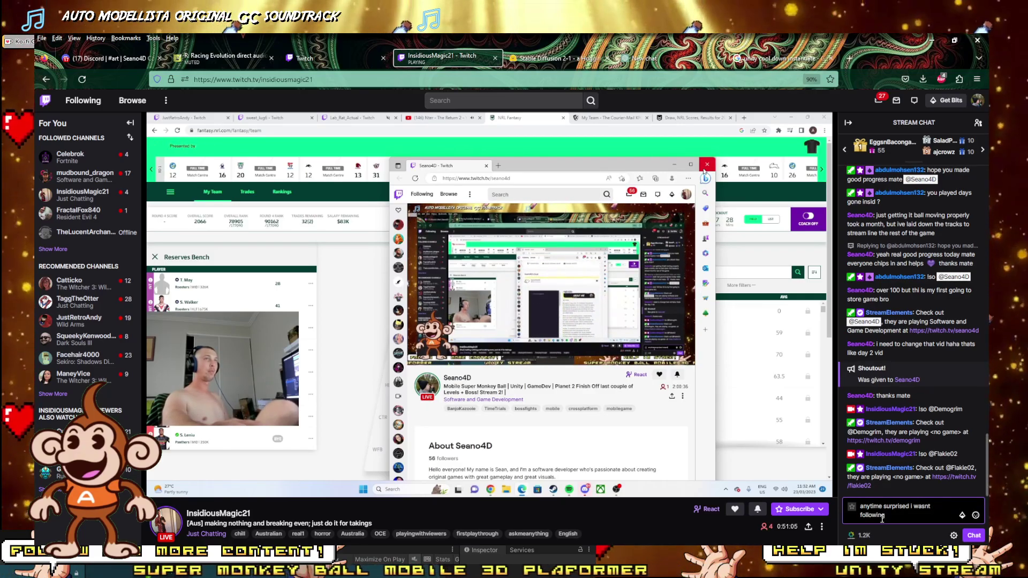